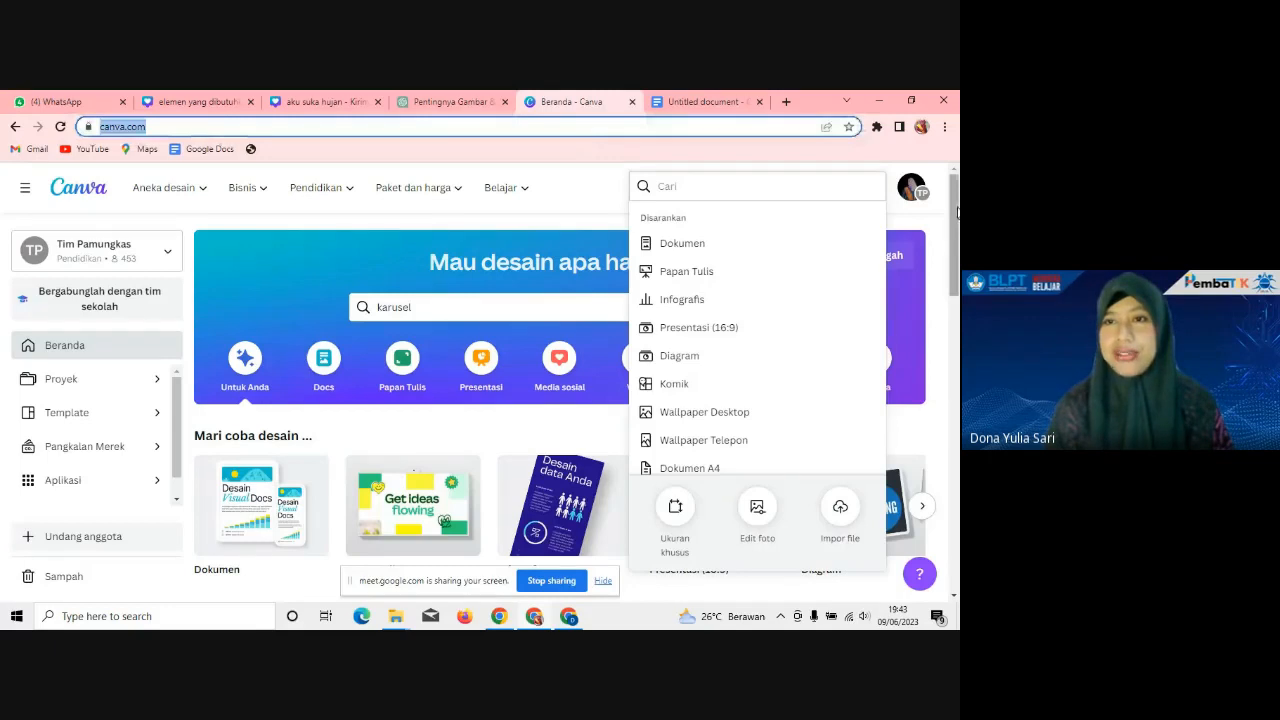
Step: Close the Canva search suggestions, switch to the Google Meet call and admit the waiting guest
left_click(943, 222)
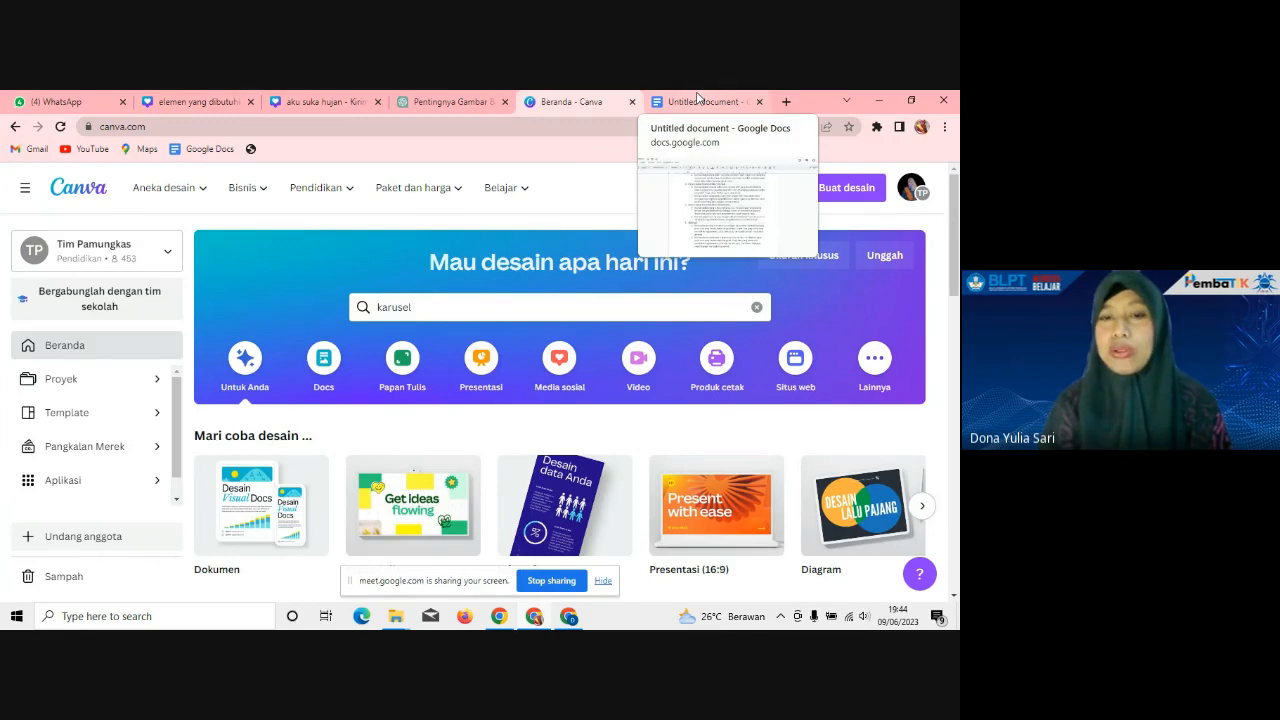
left_click(506, 621)
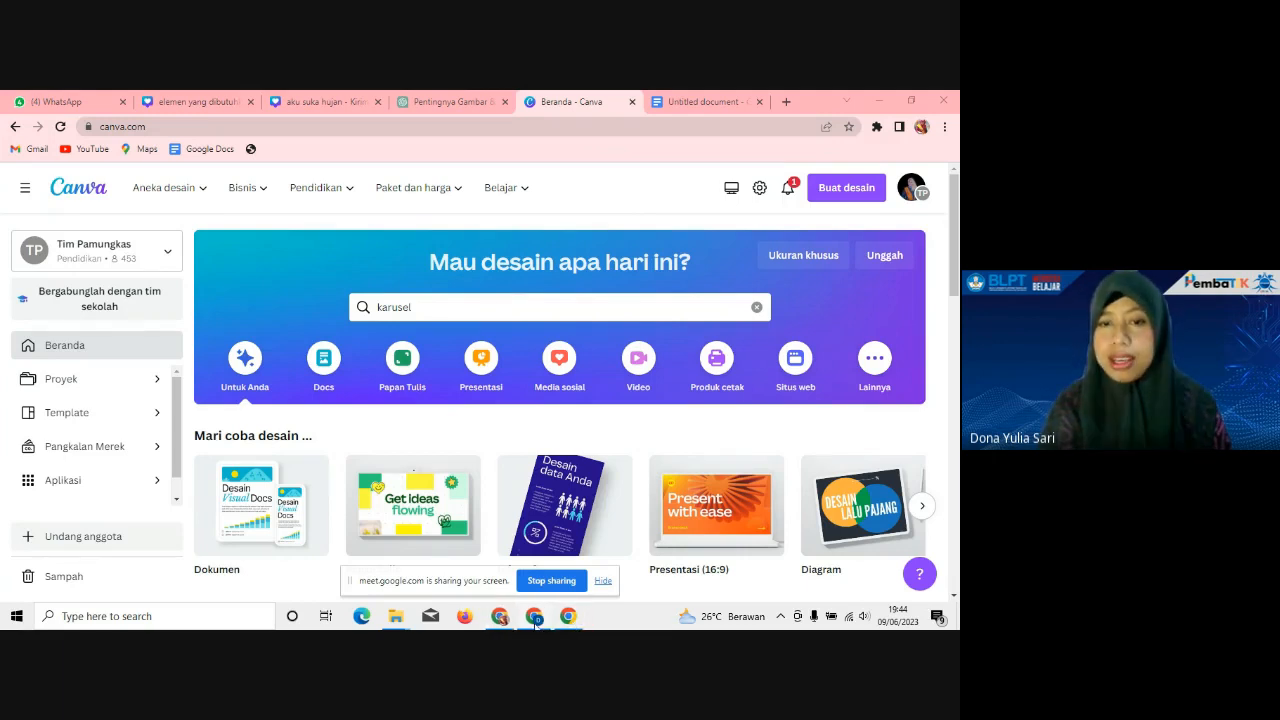
left_click(570, 618)
left_click(612, 212)
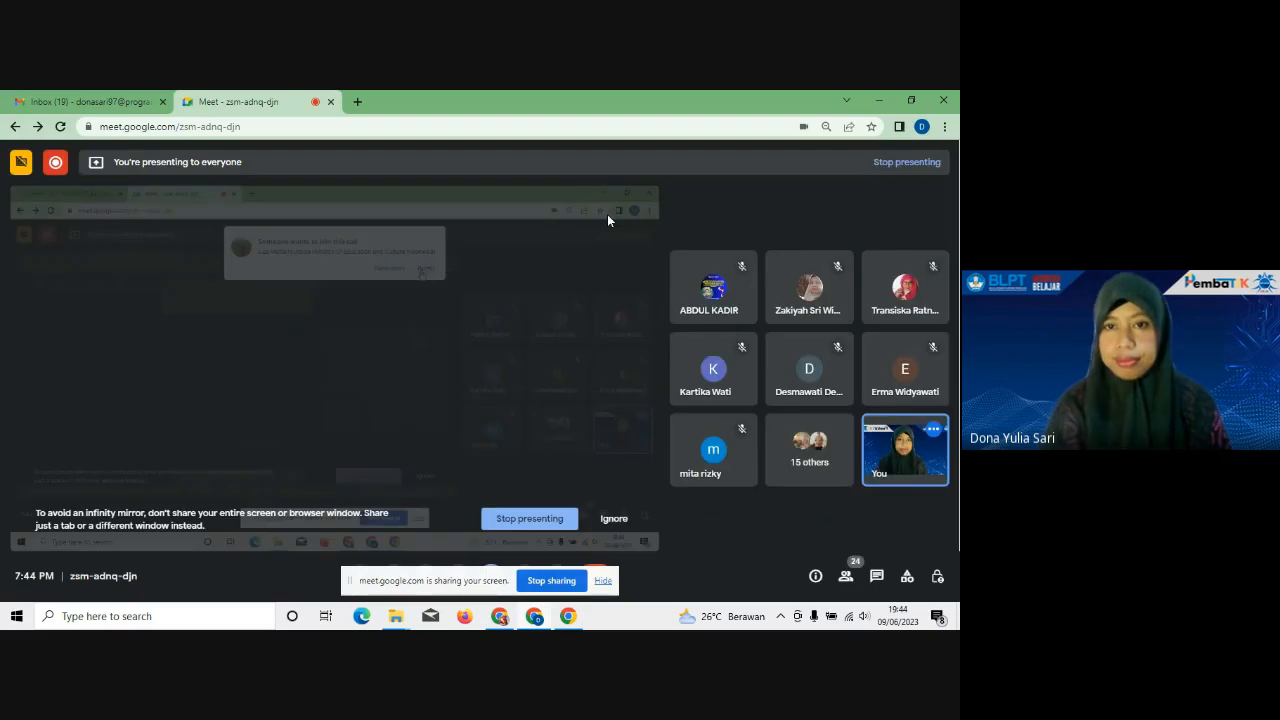
Step: Return to the Canva browser window from Google Meet
left_click(501, 617)
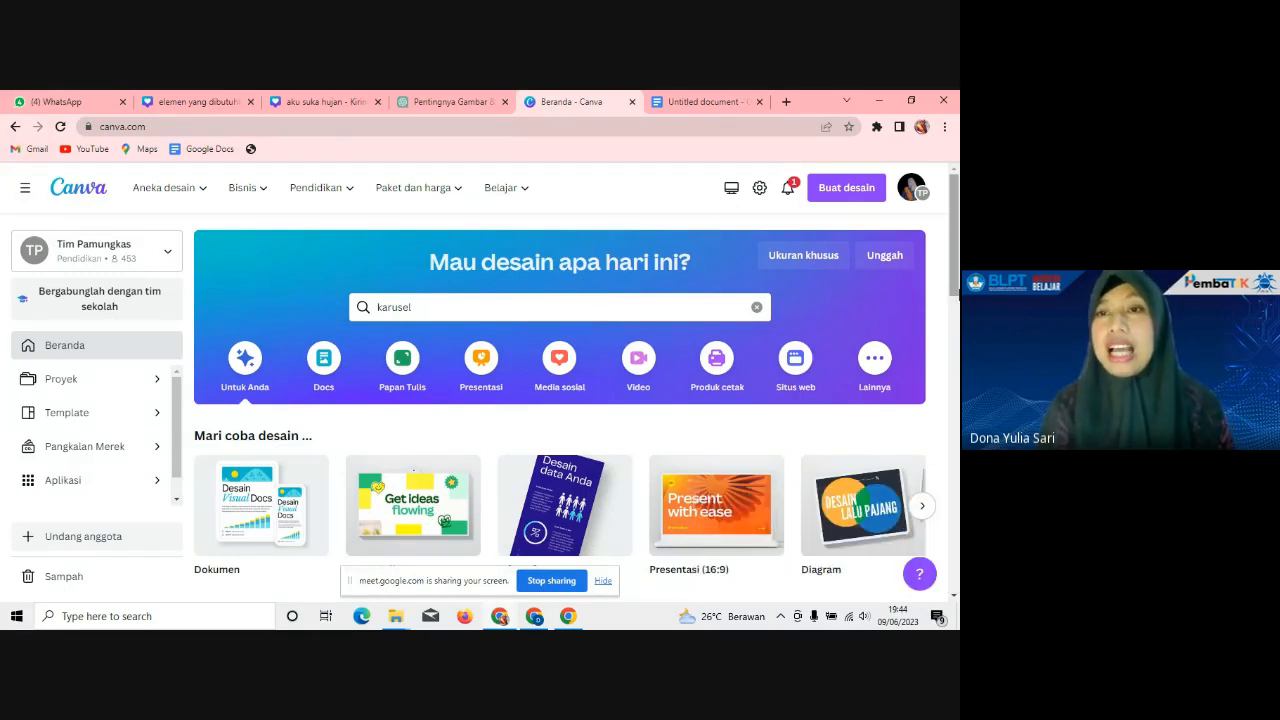
Step: Replace the karusel search with laporan and open the Laporan (21 × 29.7 cm) templates
left_click(448, 307)
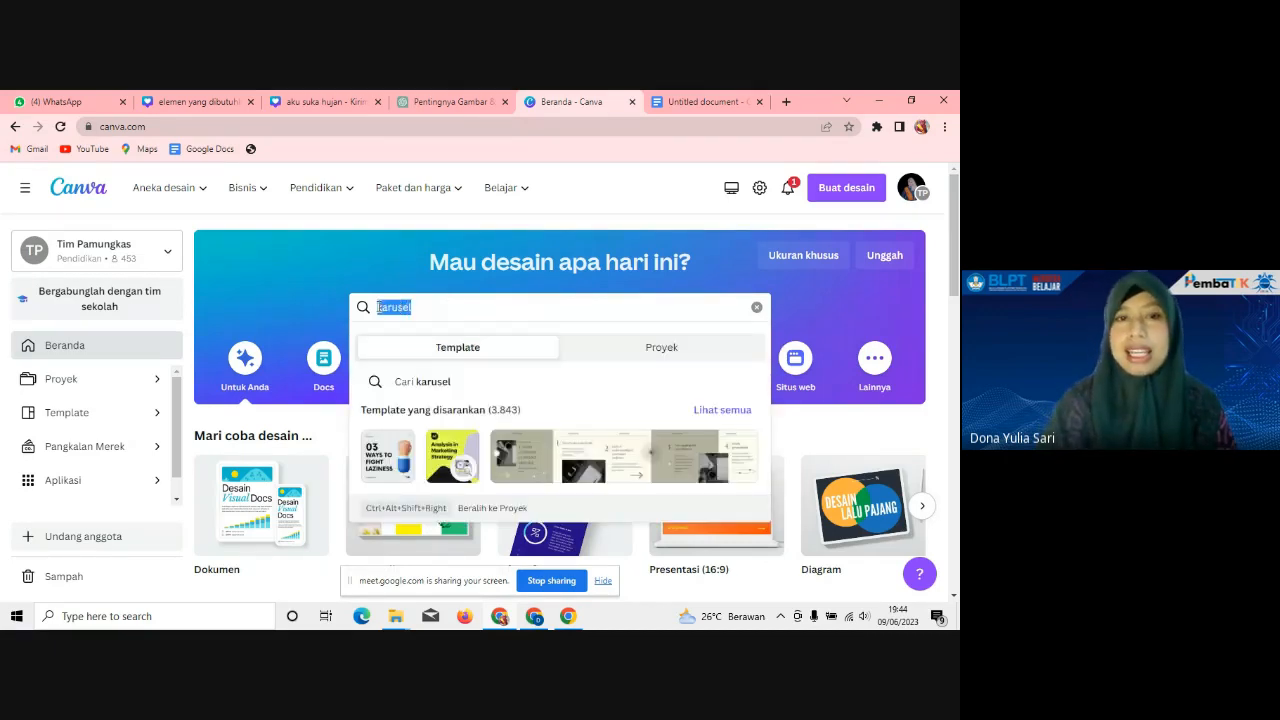
key("BackSpace")
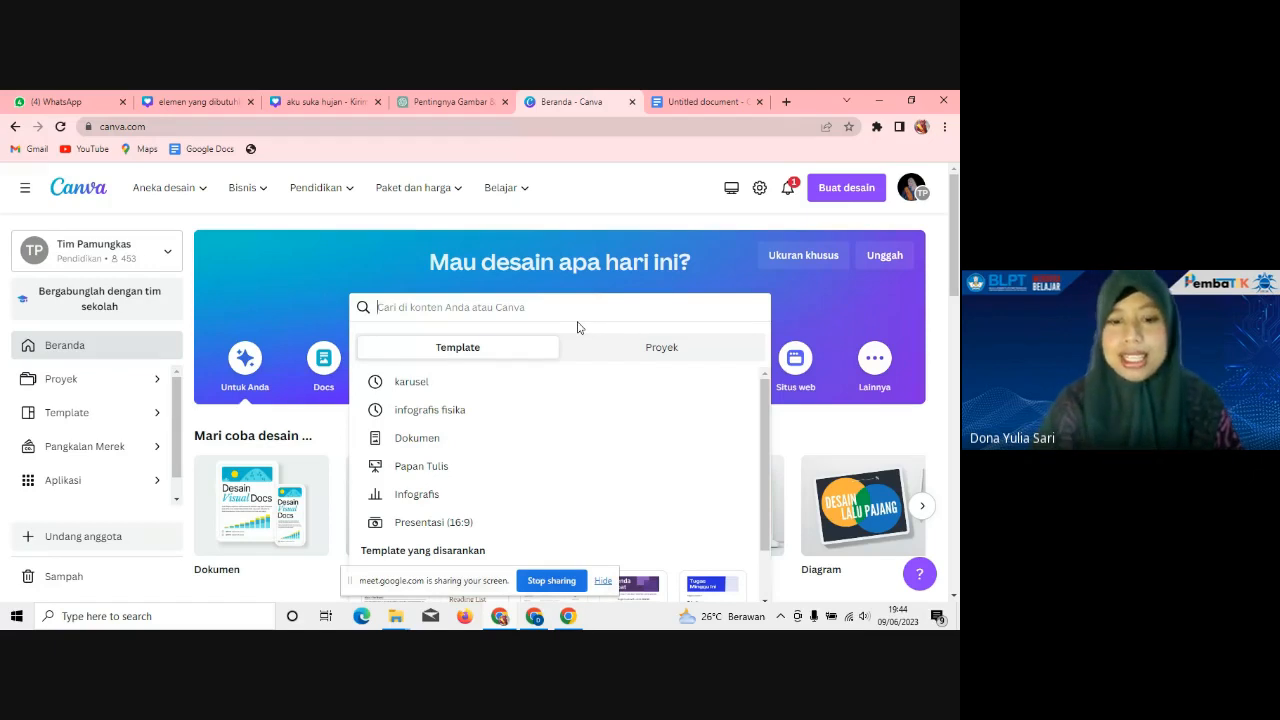
type("buku")
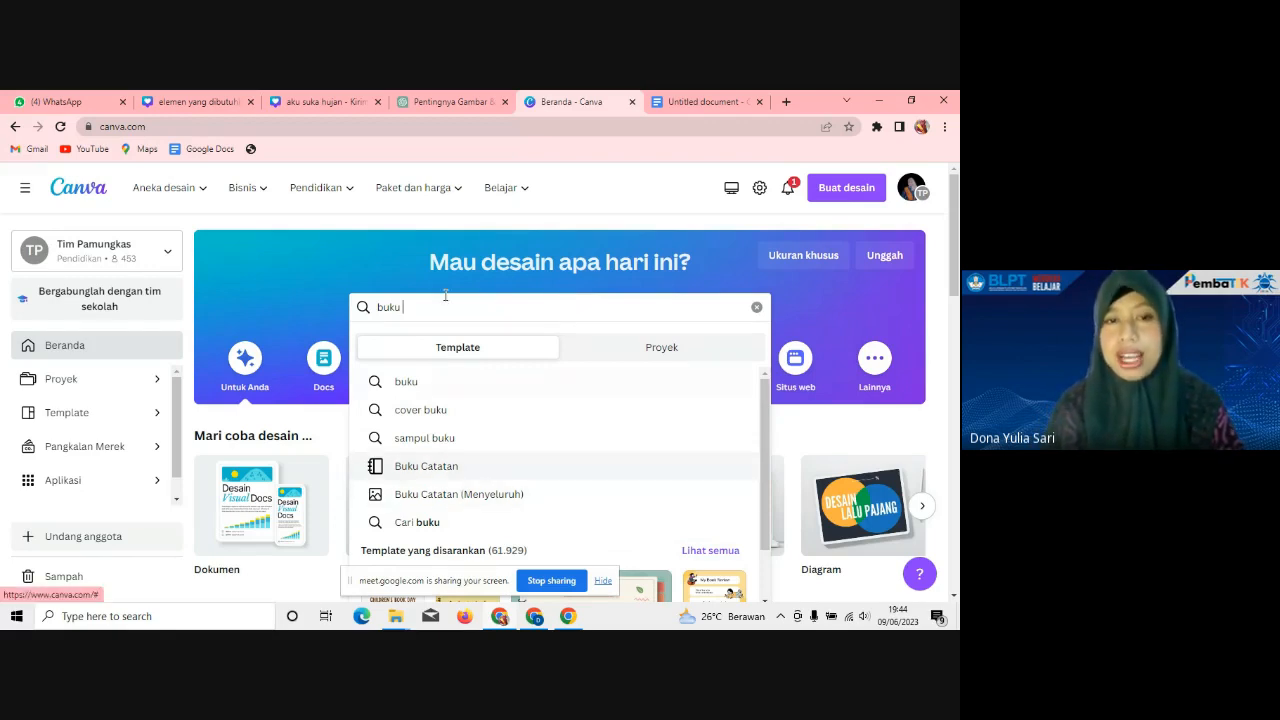
left_click_drag(431, 309, 355, 308)
type("lap")
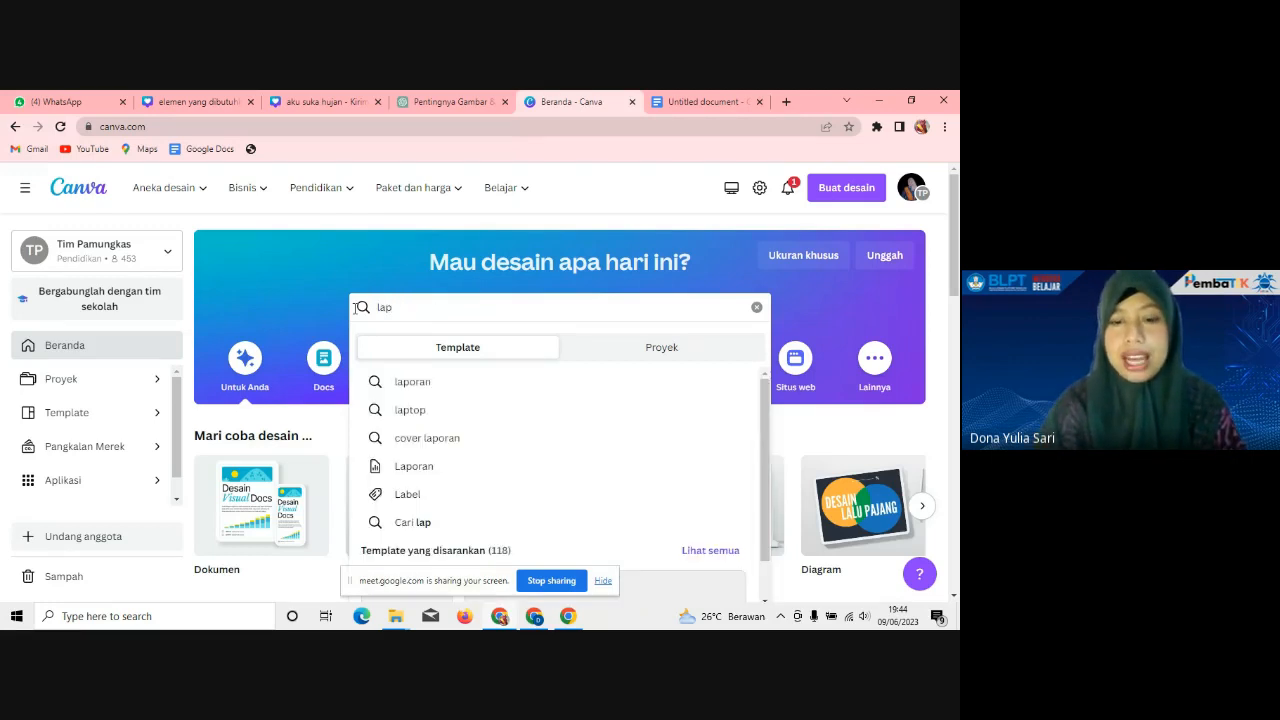
type("oran")
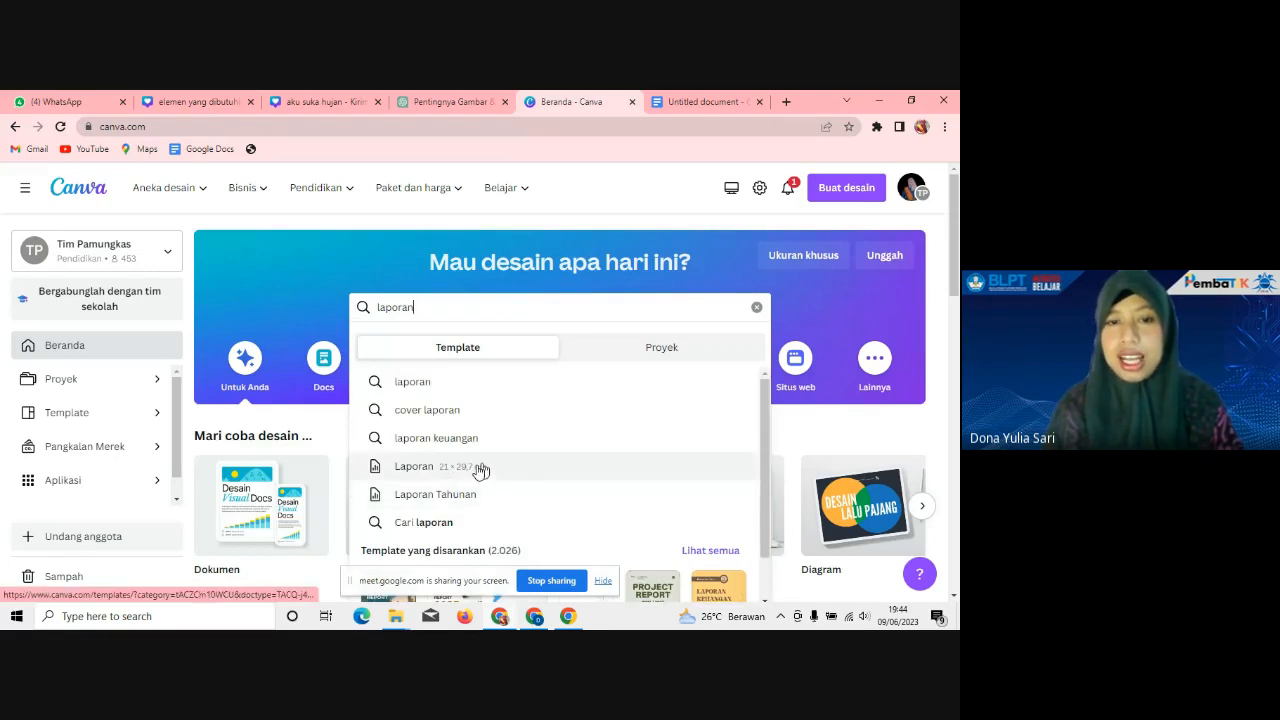
double_click(395, 307)
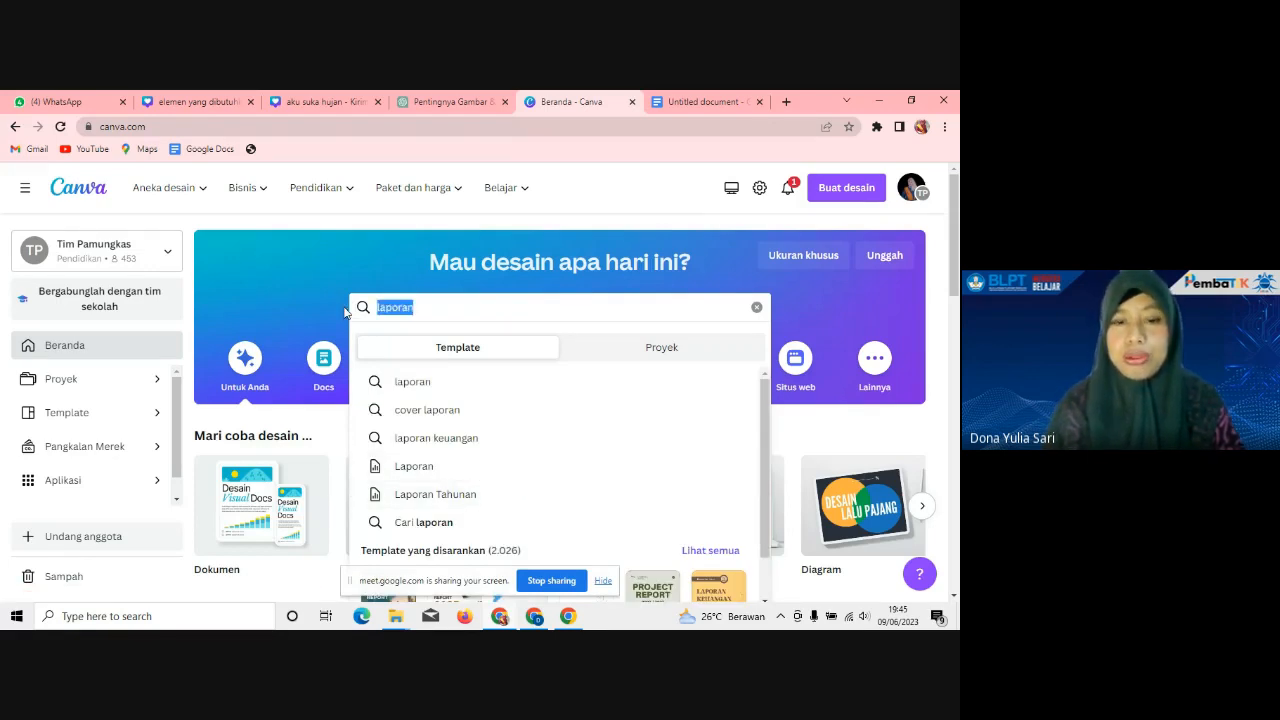
type("buku")
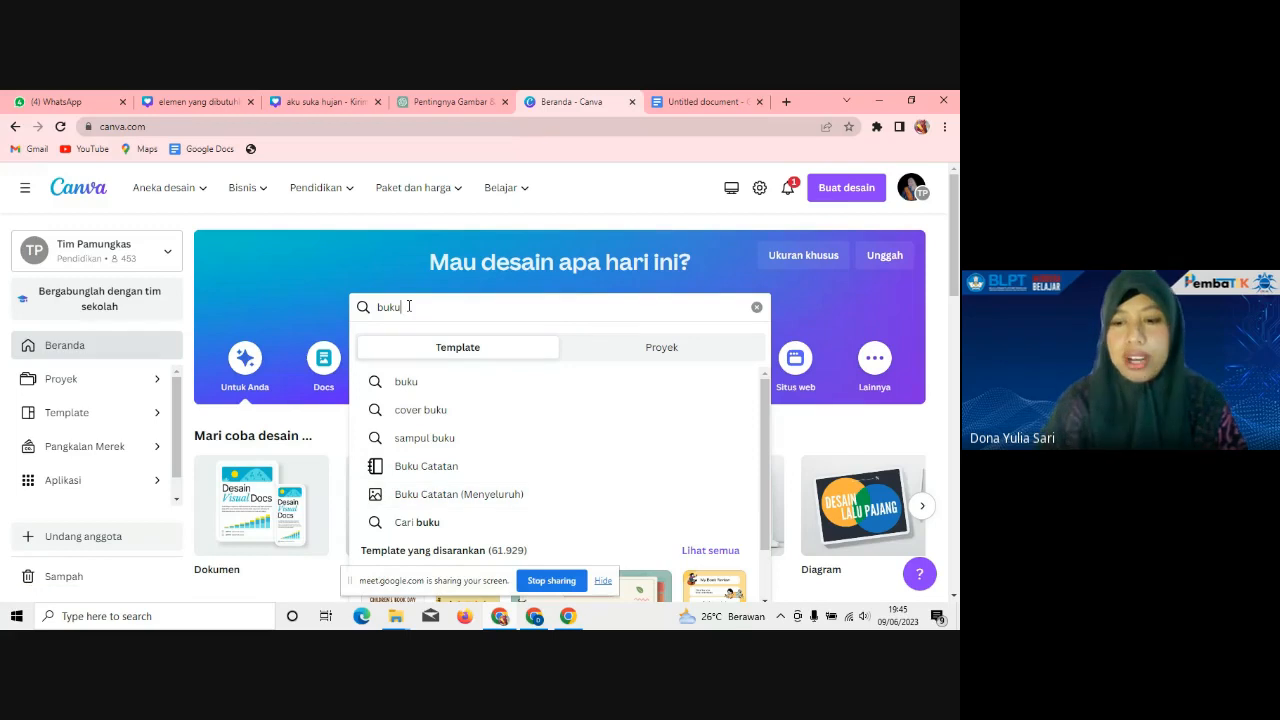
key("BackSpace")
key("BackSpace")
key("BackSpace")
key("BackSpace")
type("l")
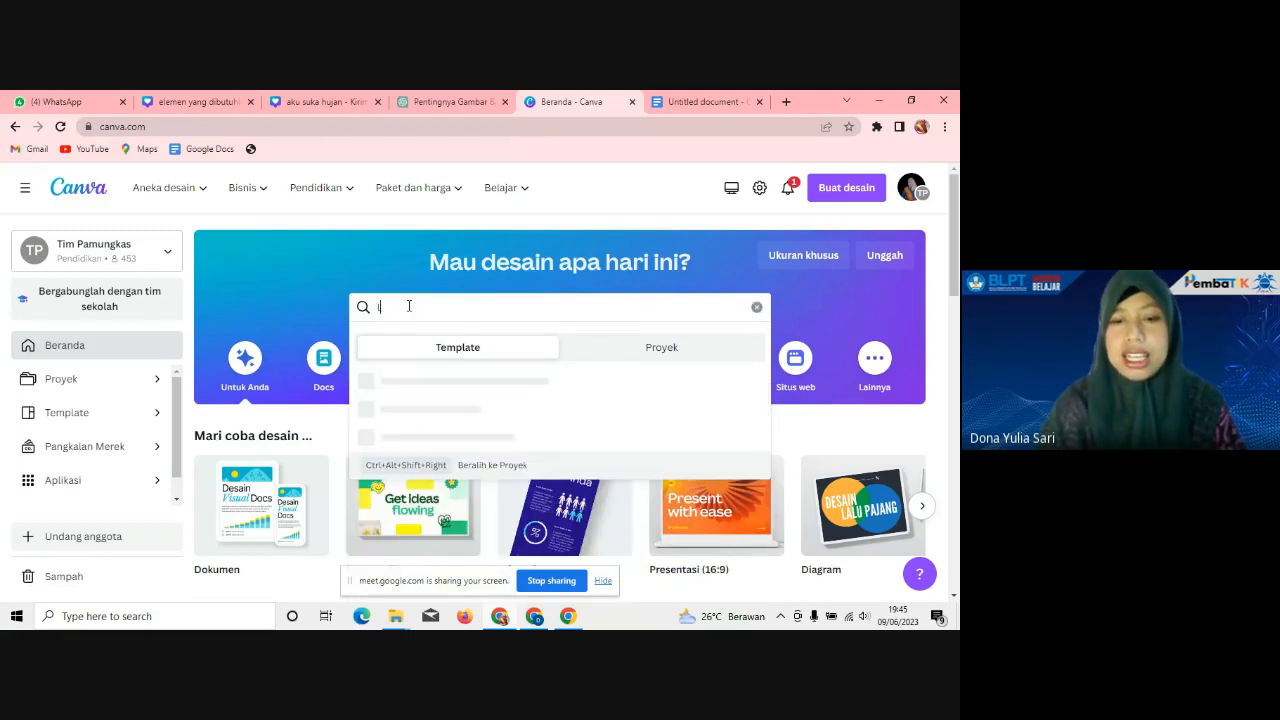
type("aporan")
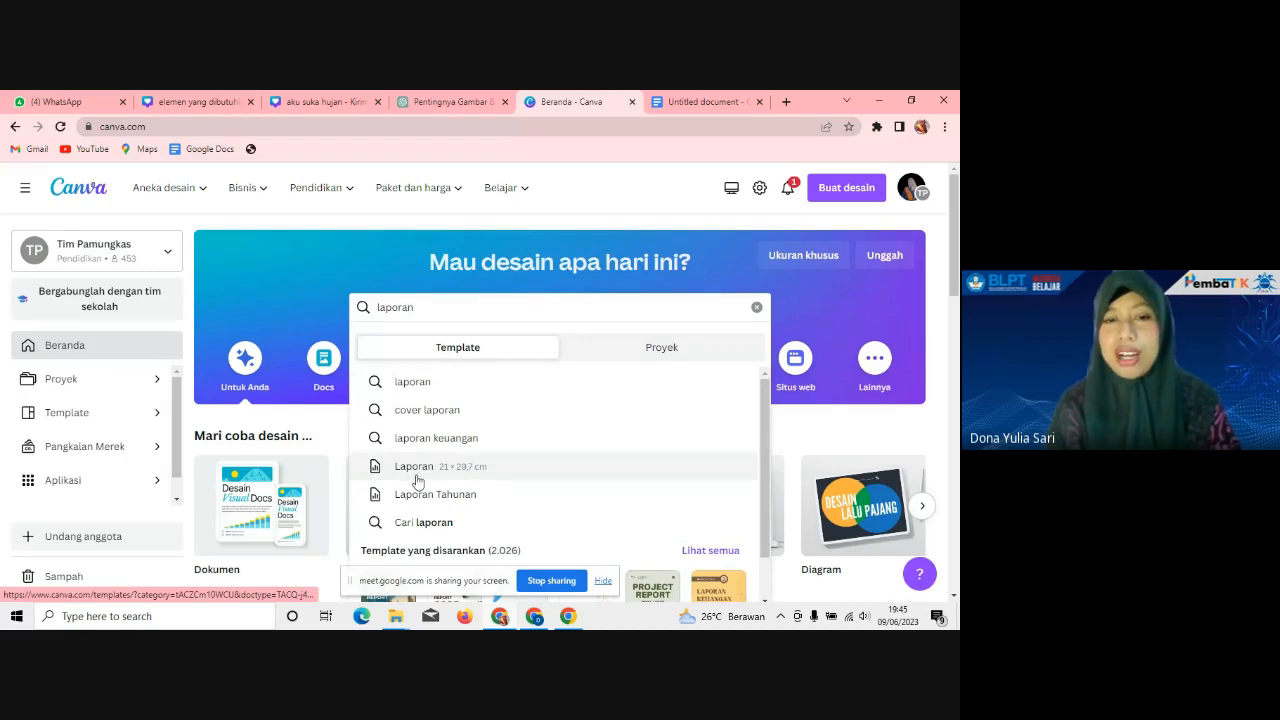
left_click(416, 478)
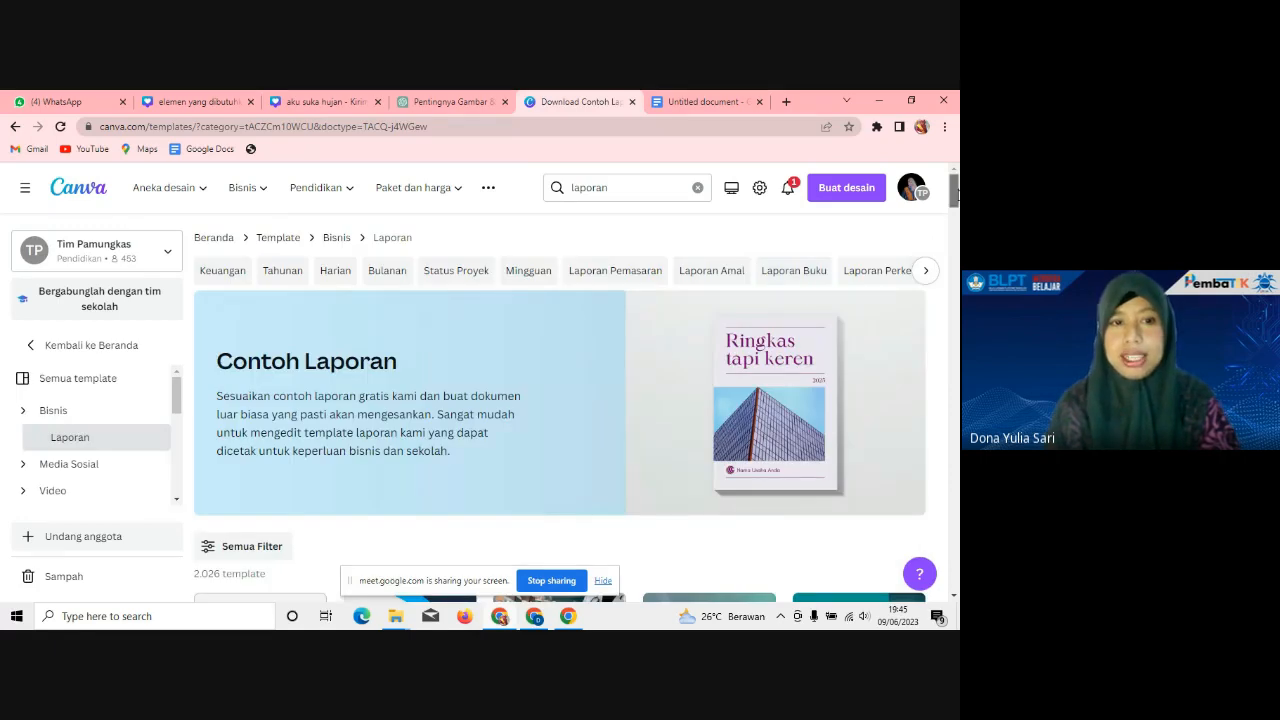
Step: Browse the Laporan report template grid, then clear the laporan search query
scroll(418, 481, "down", 3)
scroll(418, 481, "down", 5)
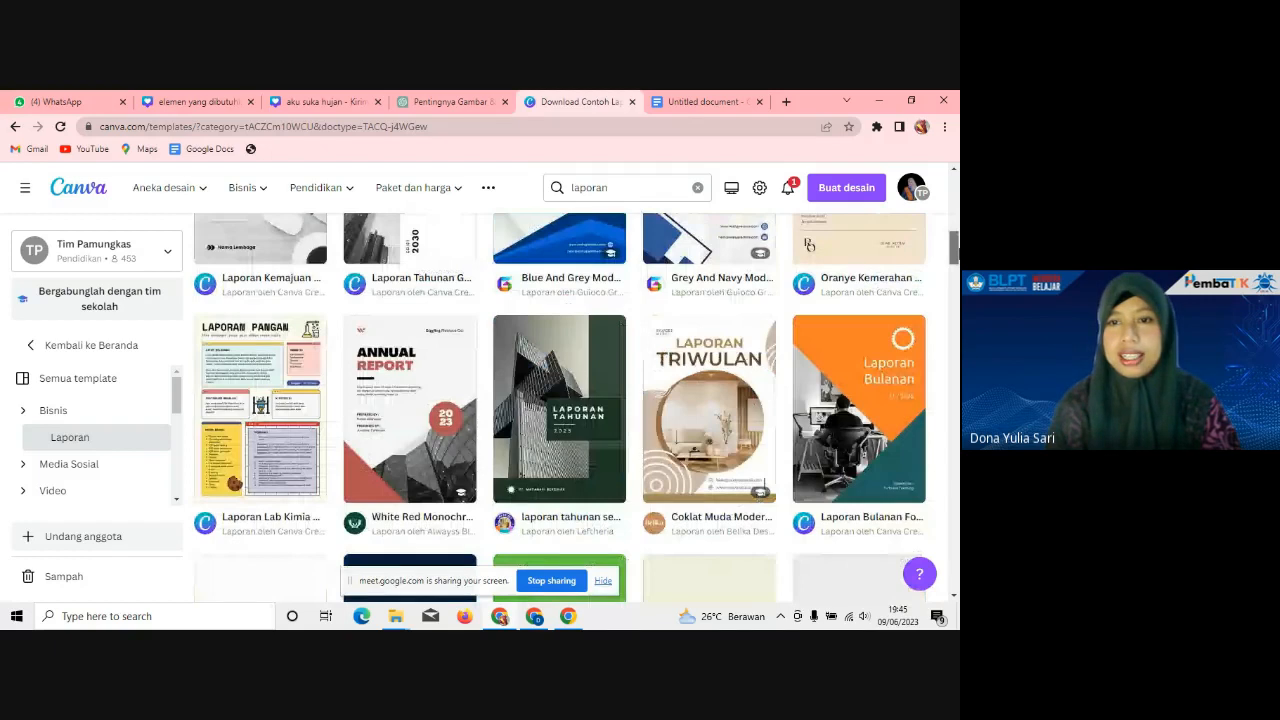
scroll(560, 400, "down", 2)
scroll(560, 400, "down", 2)
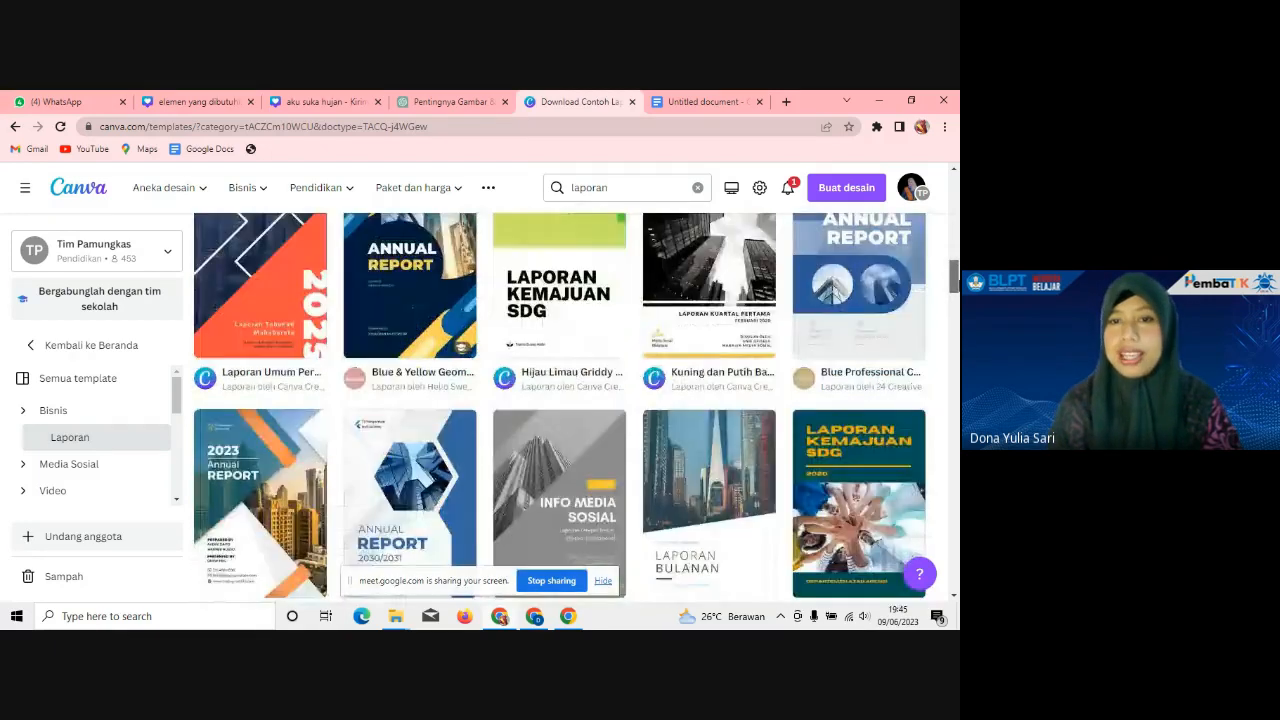
scroll(560, 400, "down", 2)
scroll(560, 400, "down", 2)
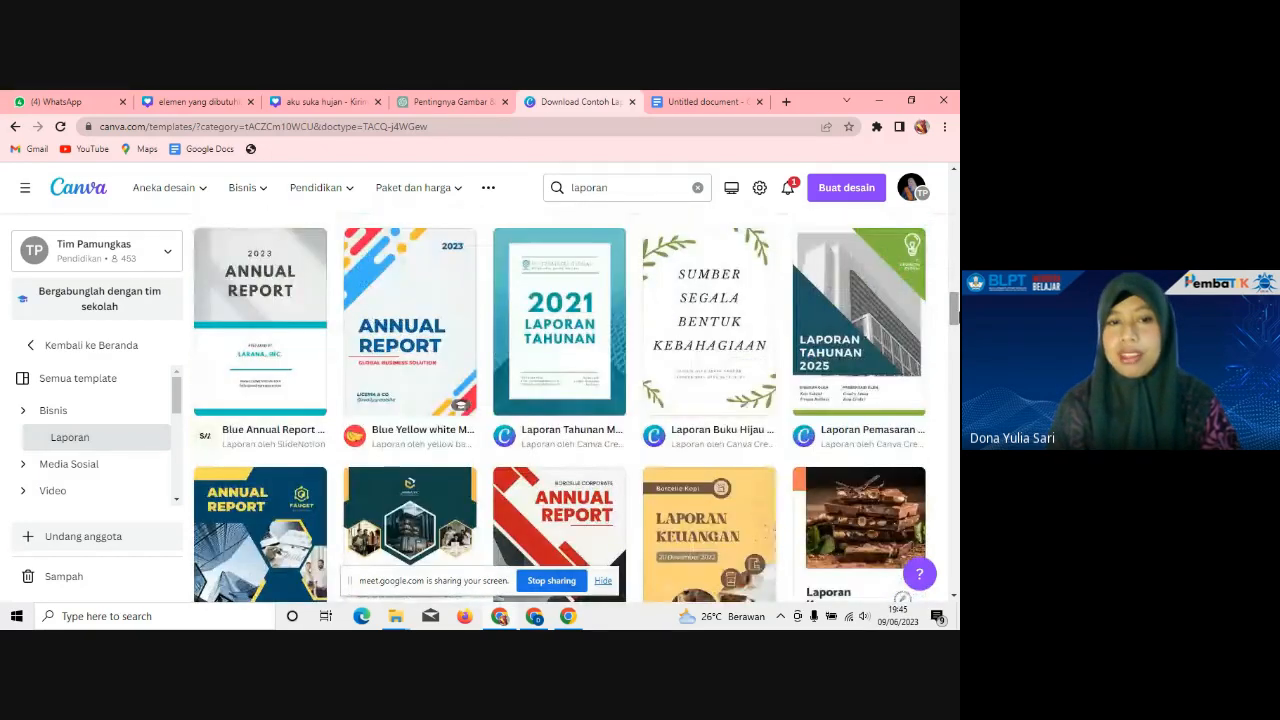
scroll(560, 400, "down", 2)
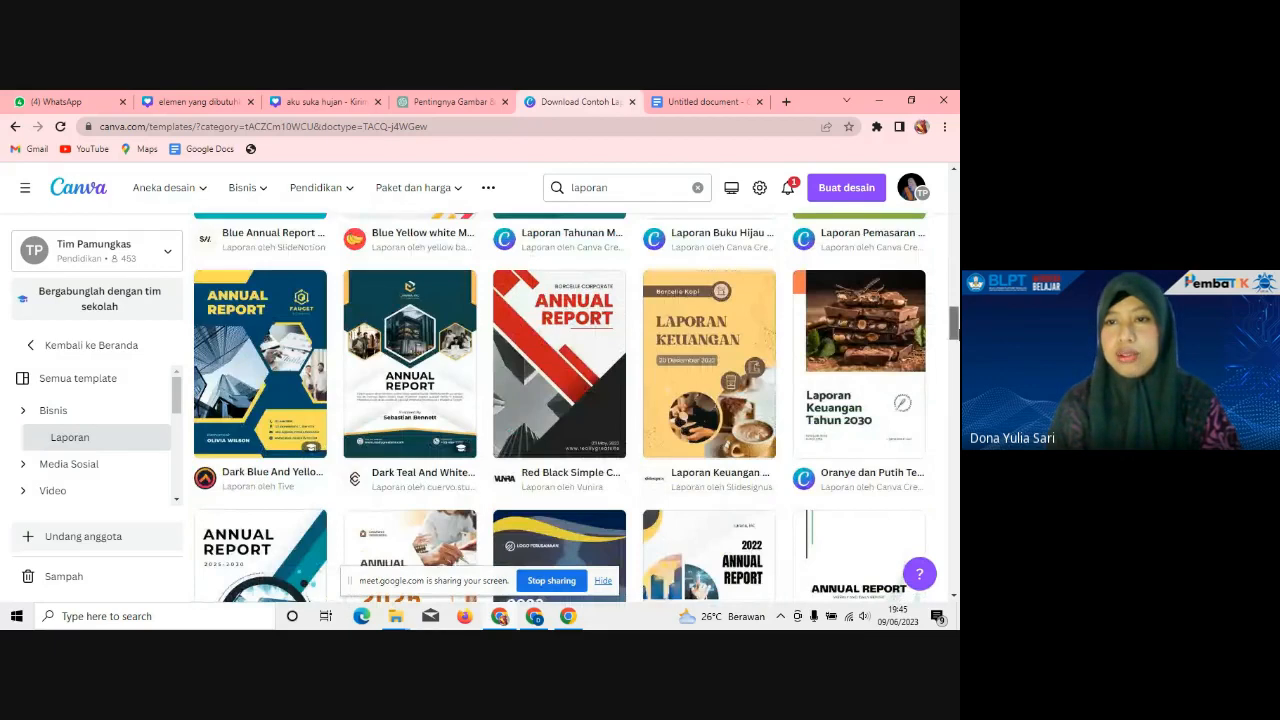
scroll(560, 400, "down", 1)
scroll(560, 400, "down", 1)
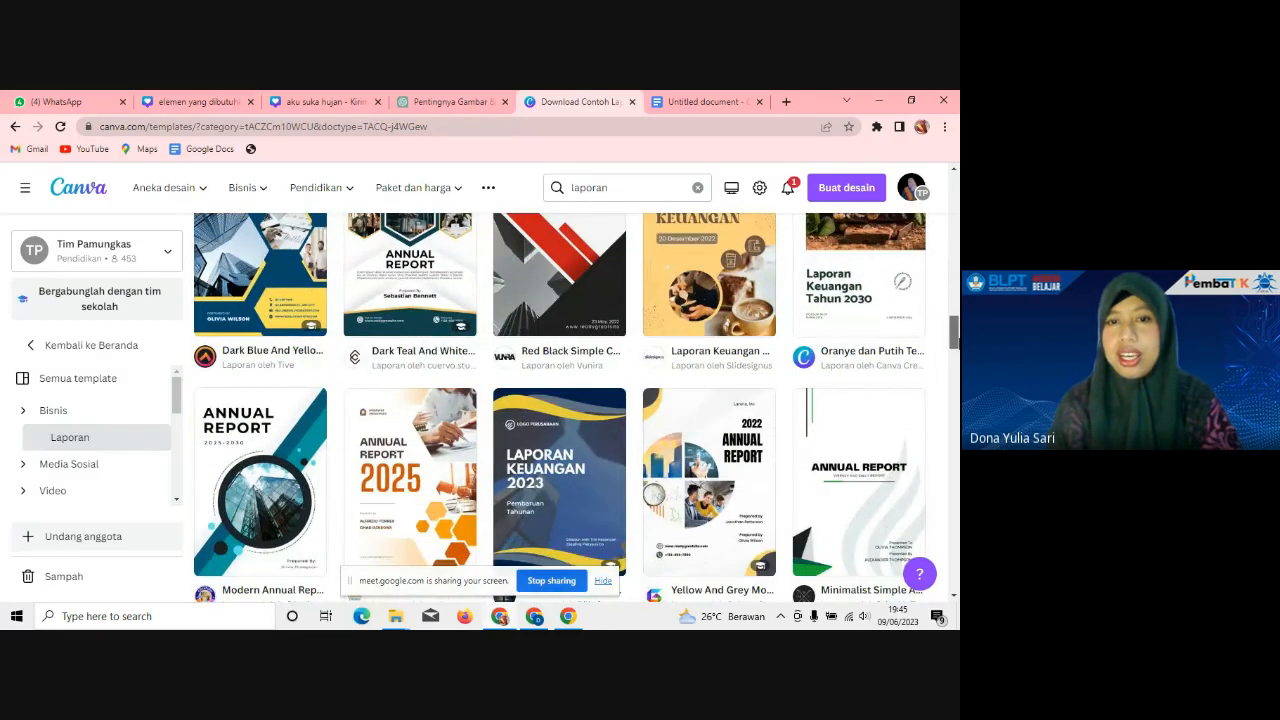
scroll(560, 400, "up", 2)
scroll(560, 400, "up", 1)
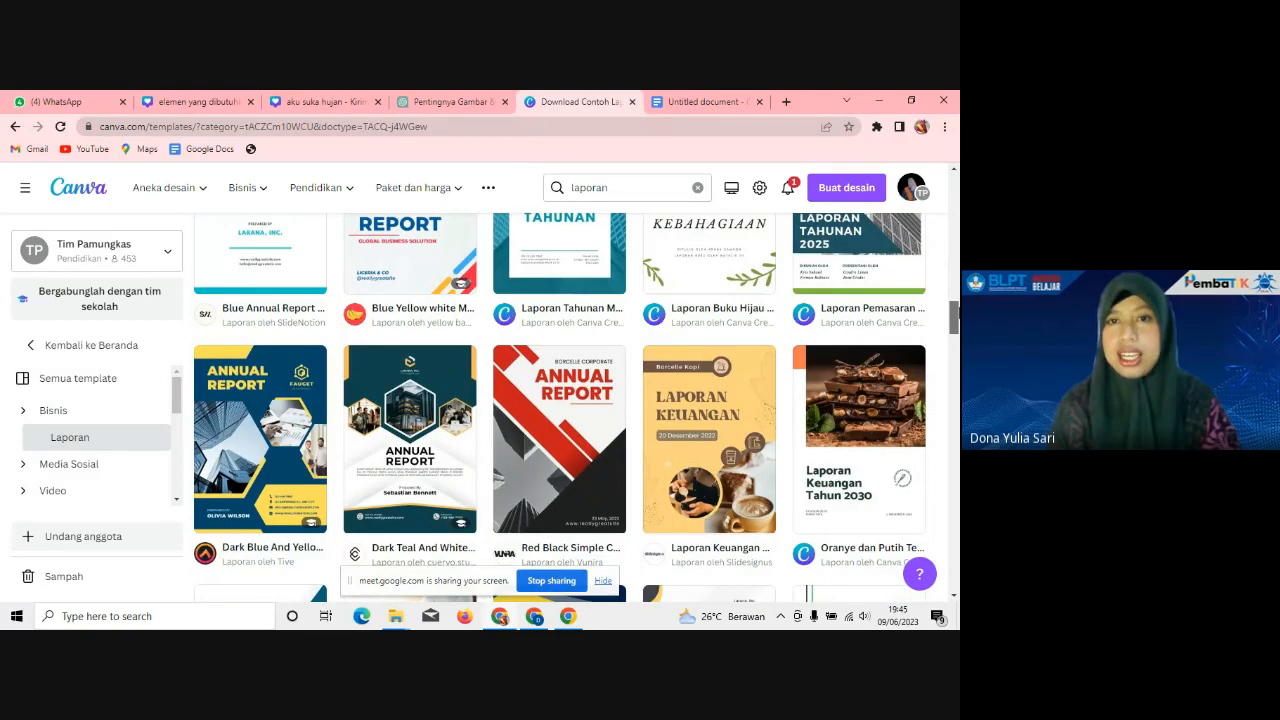
scroll(560, 400, "up", 5)
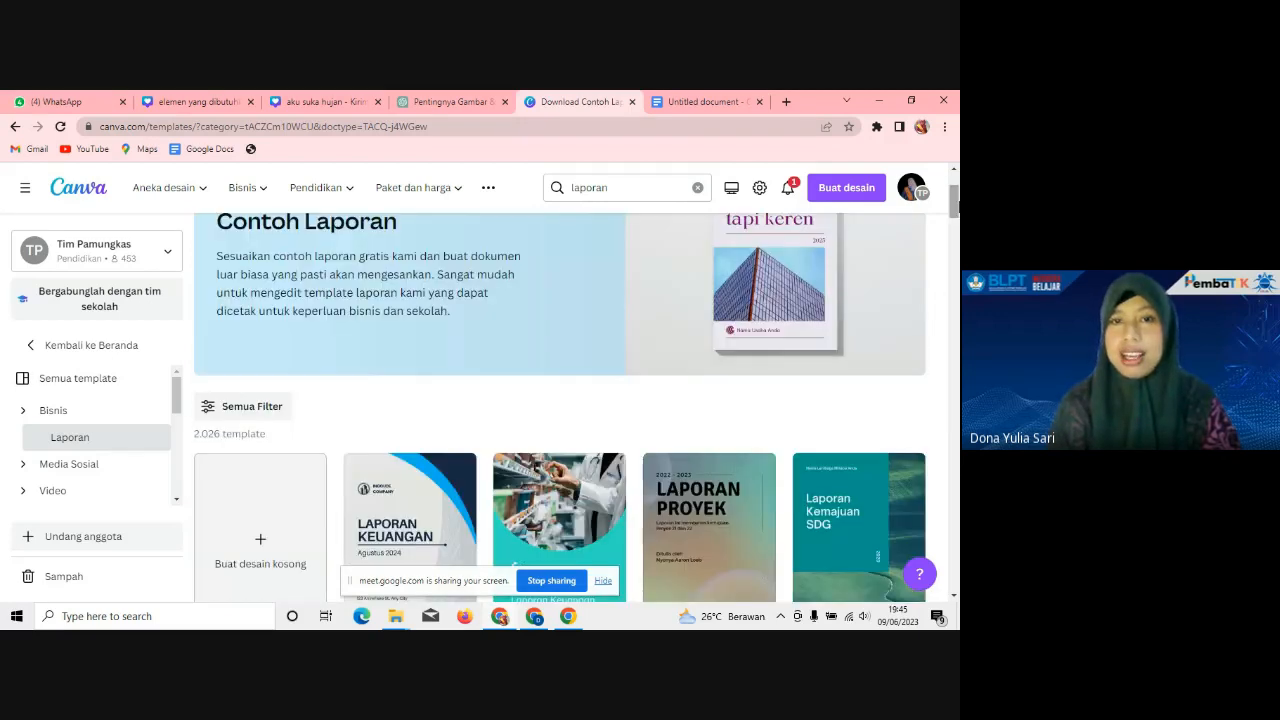
left_click(626, 185)
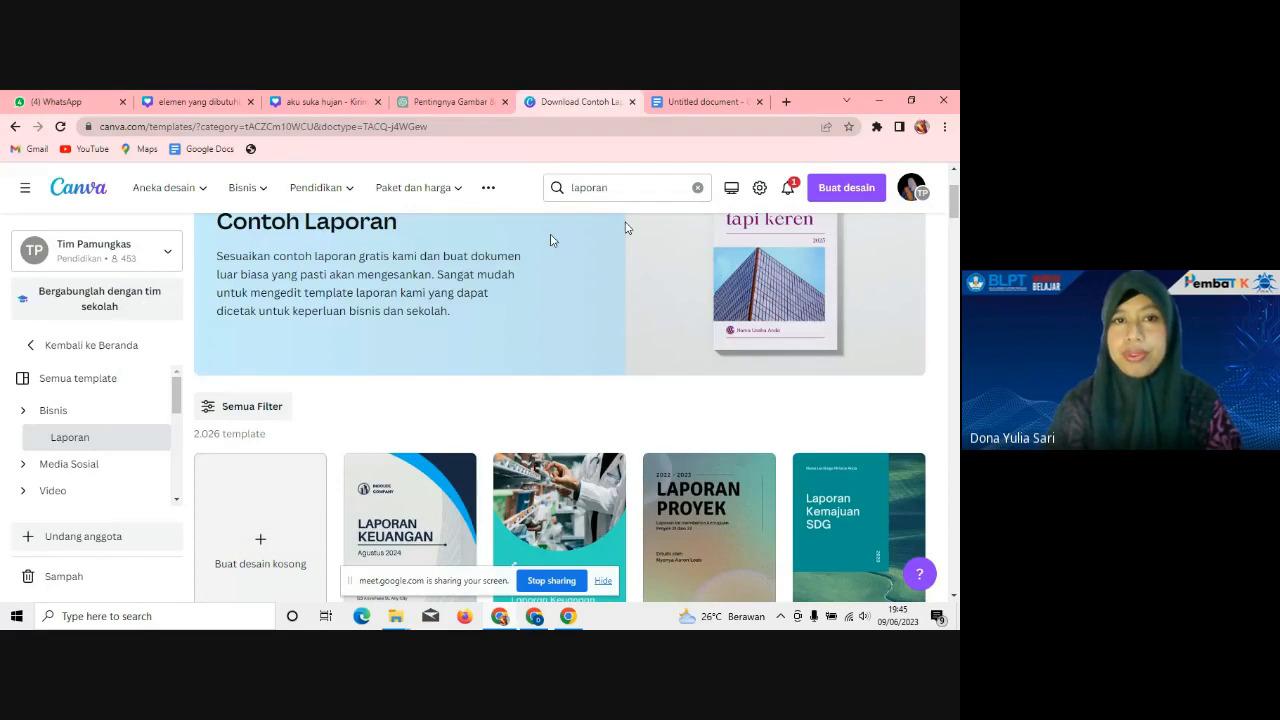
left_click(698, 189)
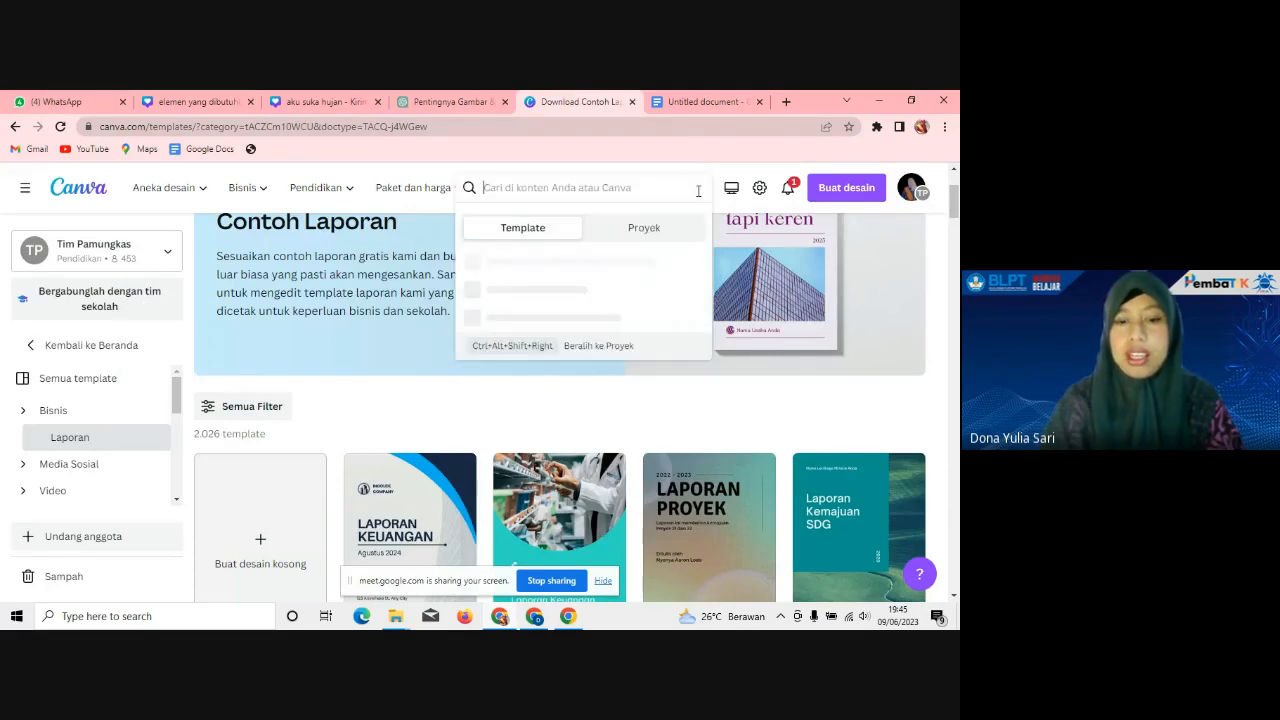
Step: Search buku and browse the 1.651 Buku Catatan notebook templates
type("buku")
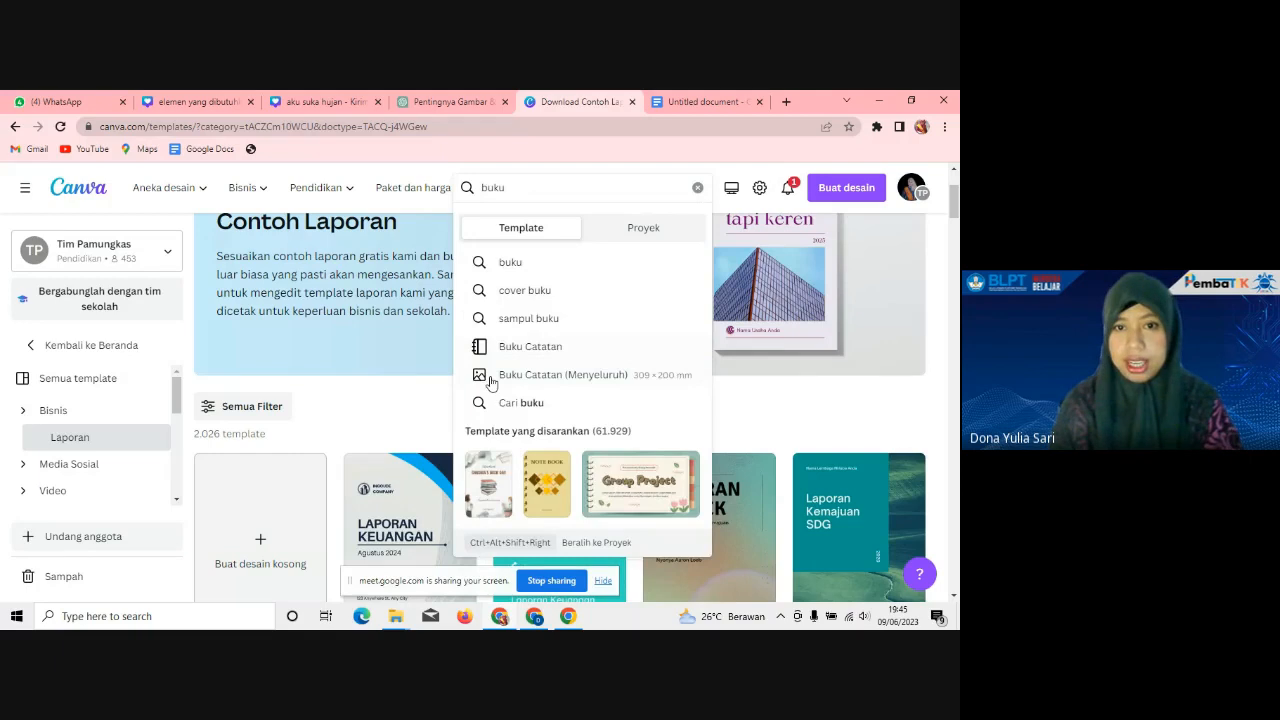
left_click(537, 356)
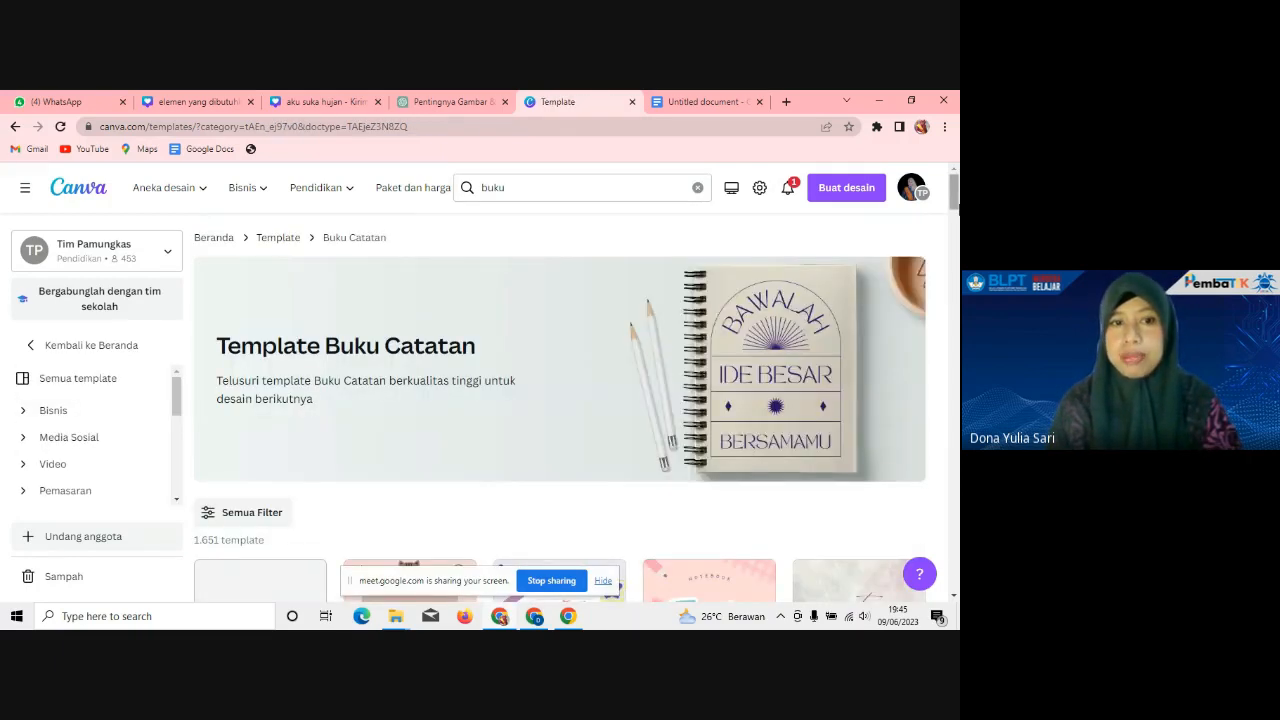
scroll(560, 400, "down", 2)
scroll(560, 400, "down", 3)
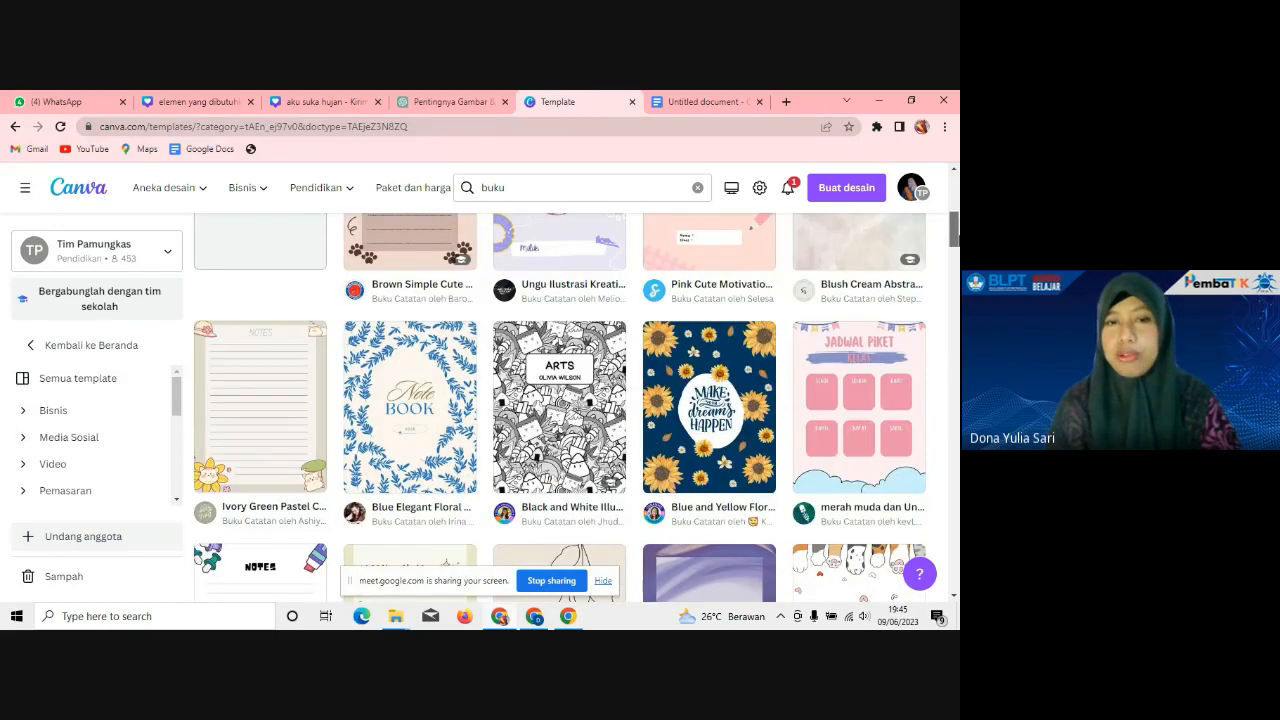
scroll(560, 400, "down", 6)
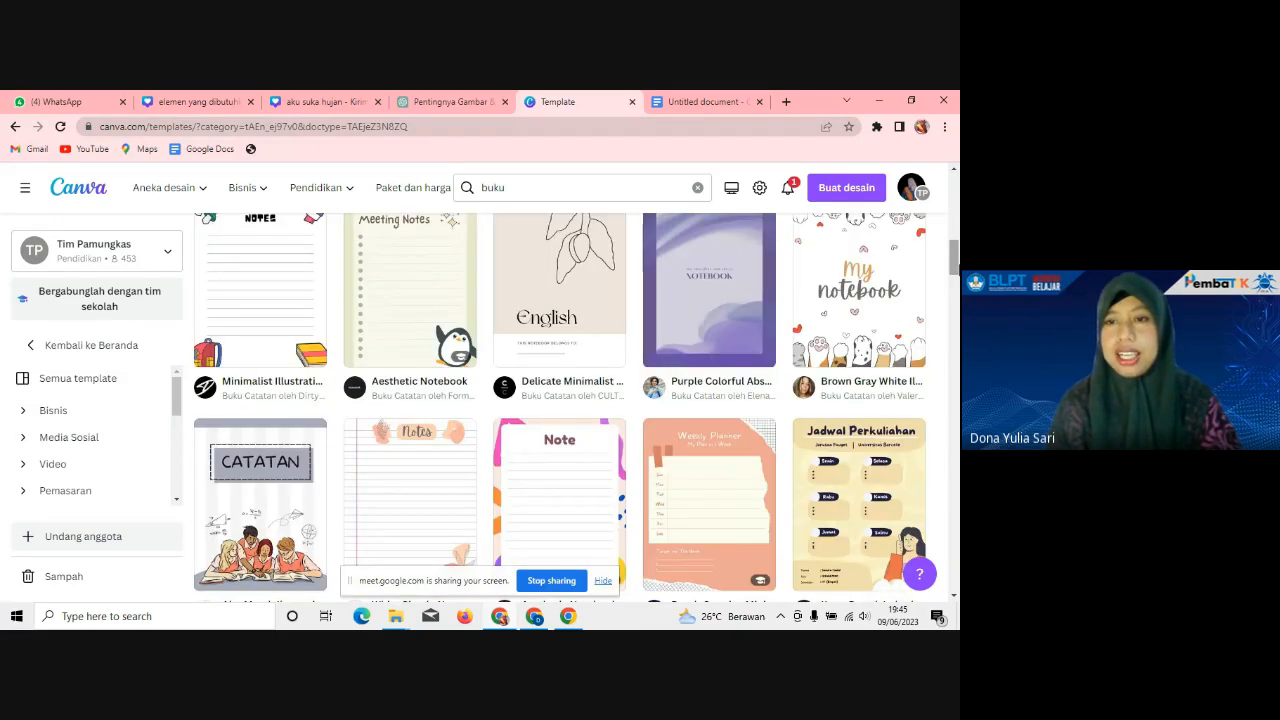
scroll(560, 400, "down", 1)
scroll(560, 400, "down", 2)
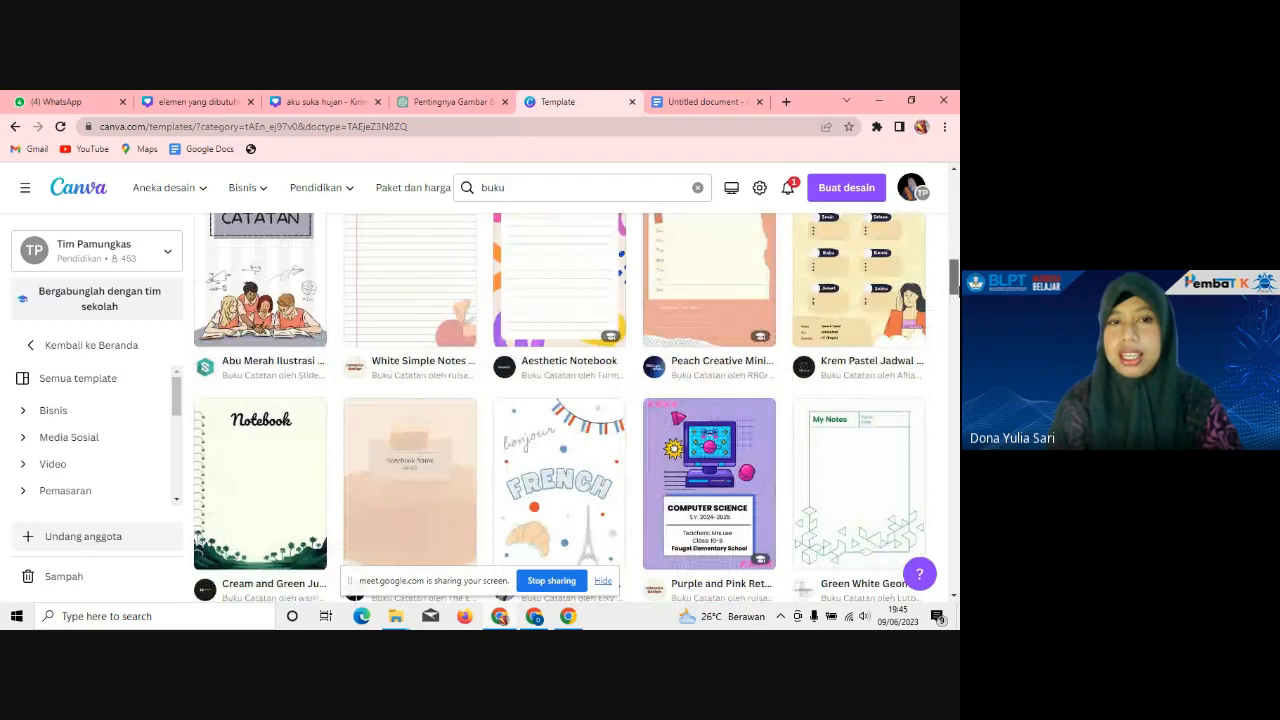
scroll(560, 400, "down", 1)
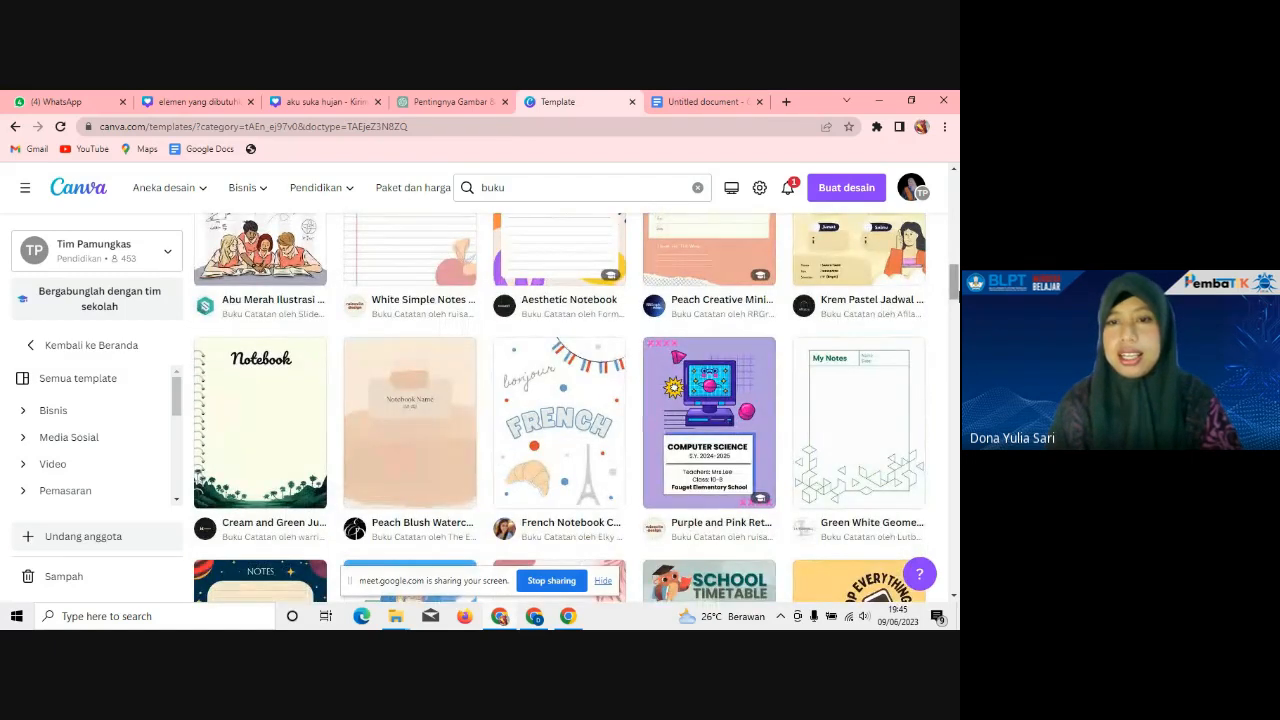
scroll(446, 507, "down", 2)
scroll(560, 400, "down", 2)
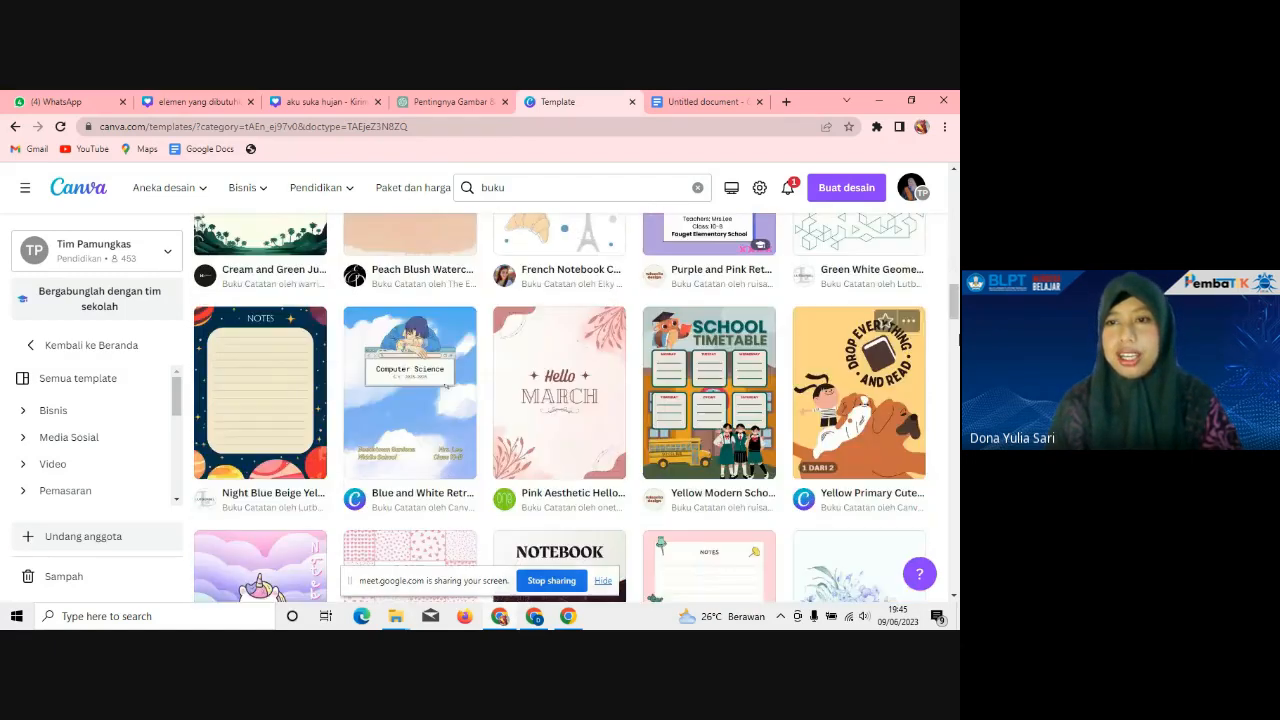
Step: Scroll the notebook results back to the top and select the search term for replacing
left_click(957, 340)
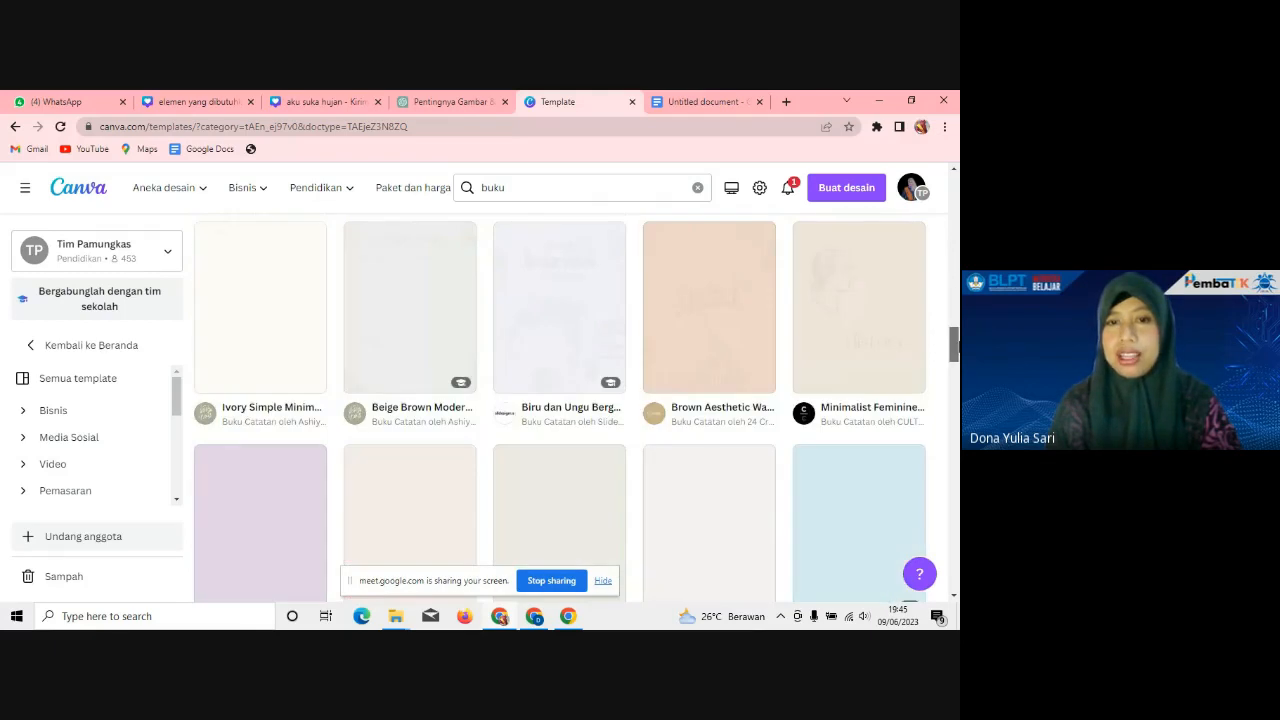
left_click_drag(955, 345, 956, 314)
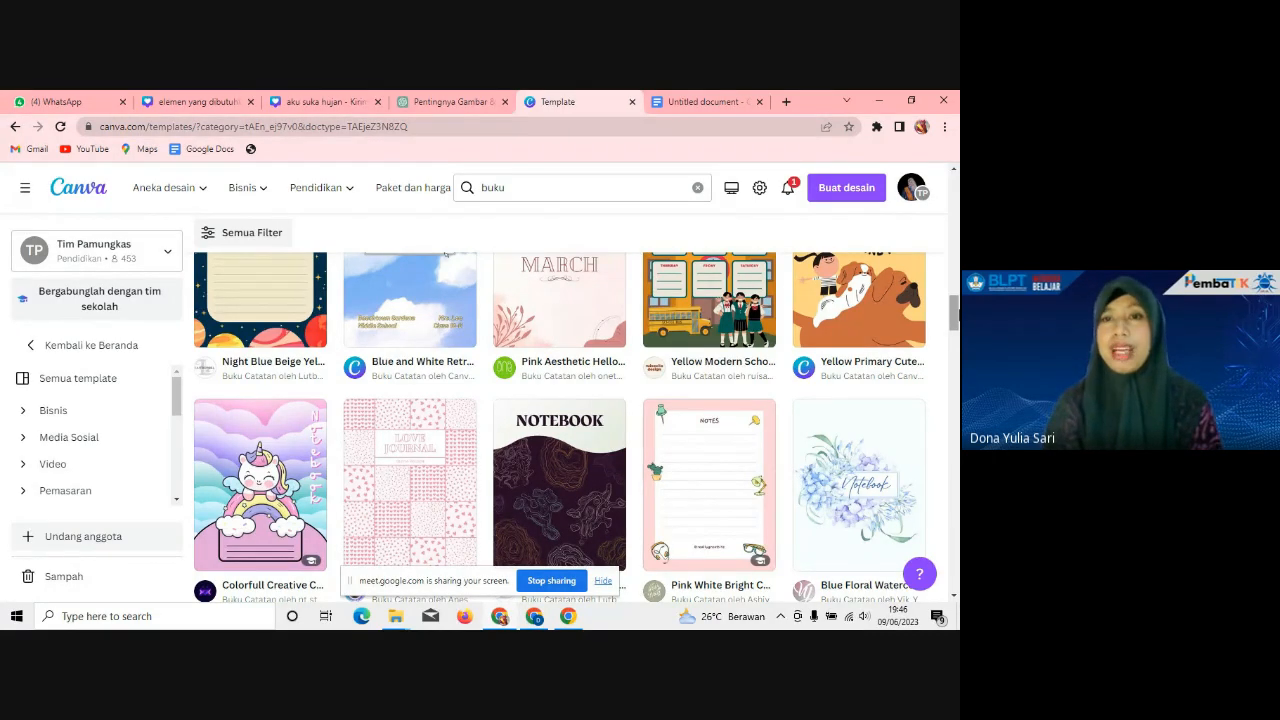
left_click_drag(956, 305, 956, 375)
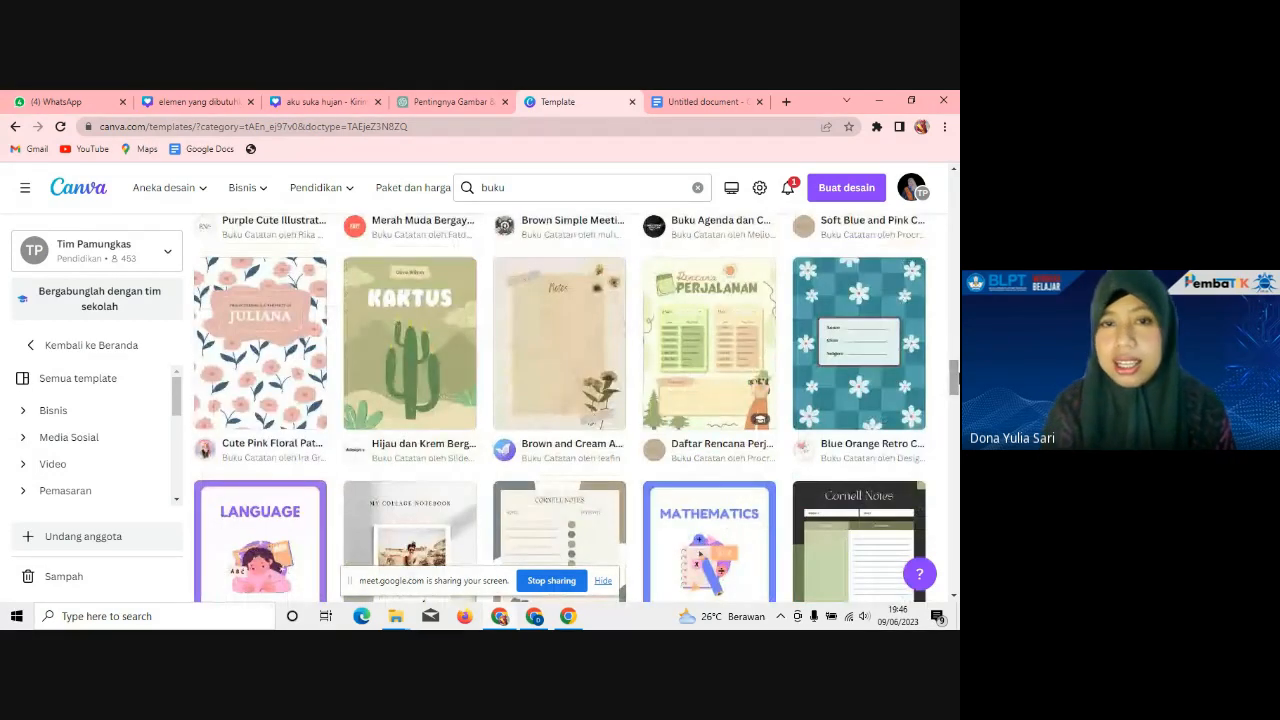
left_click_drag(956, 375, 956, 197)
left_click(470, 188)
Step: Search laporan again and scroll through the 2.026 report templates
type("laporan")
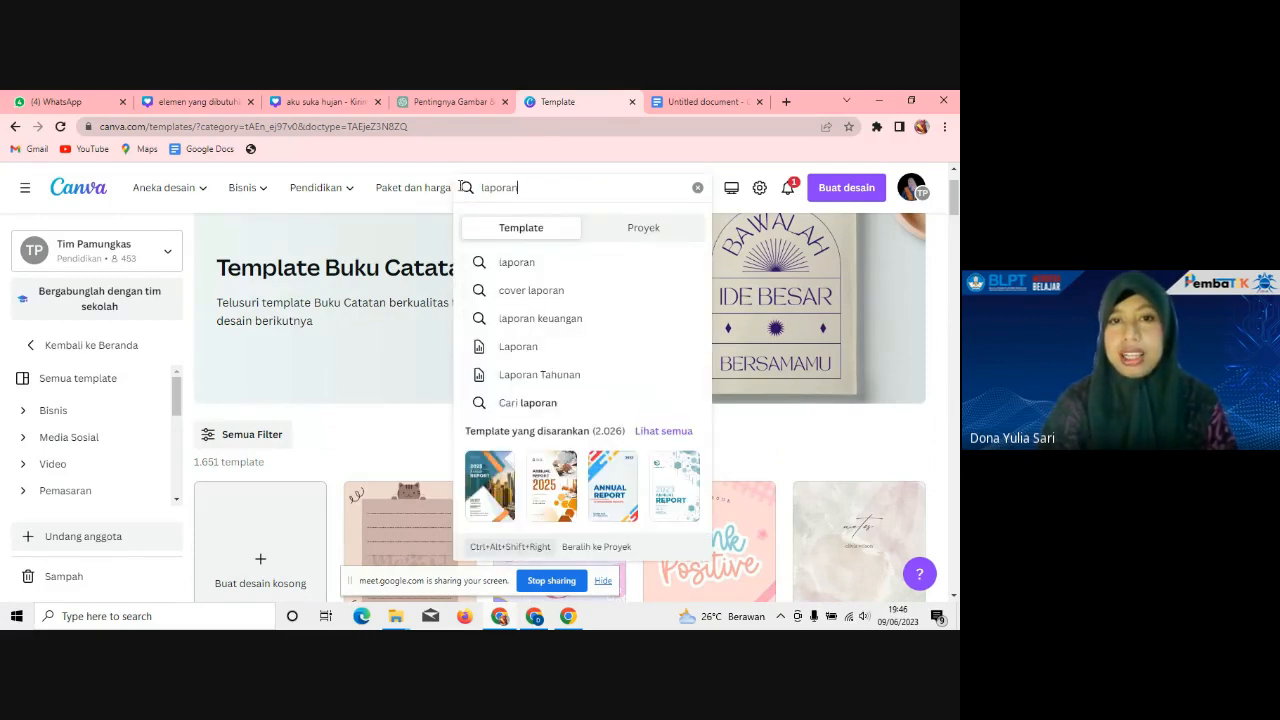
key("Return")
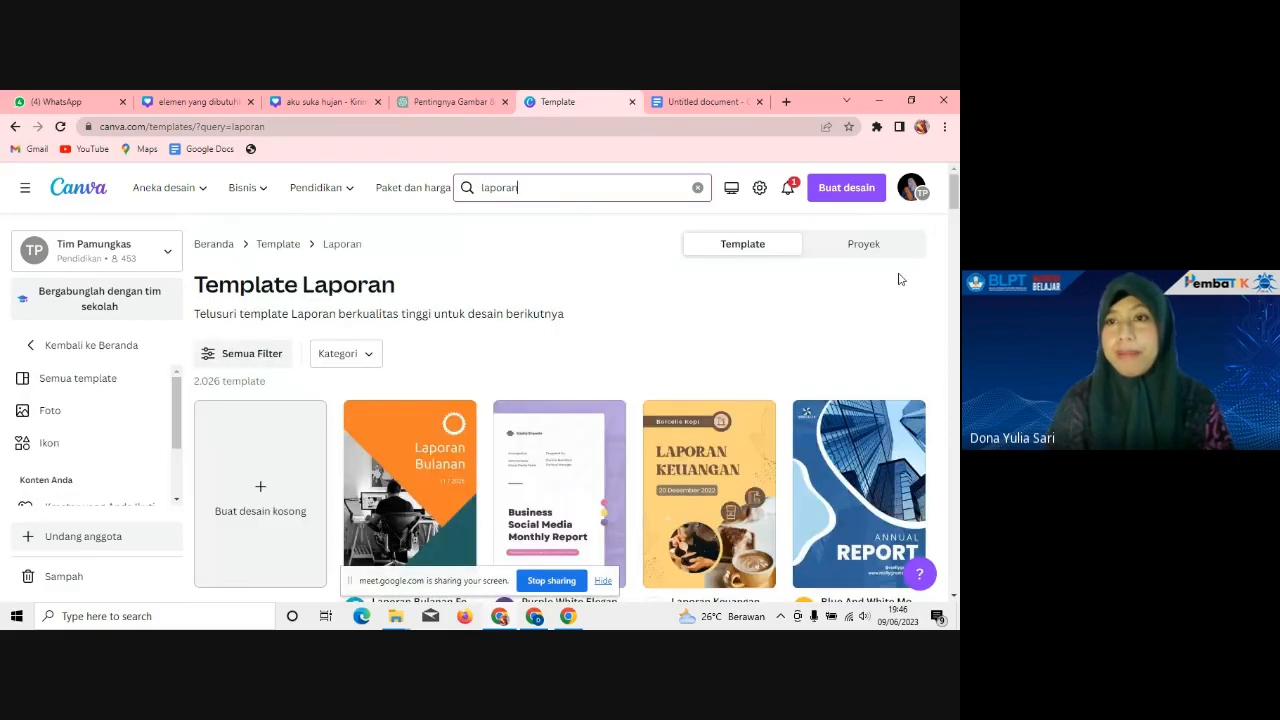
scroll(955, 199, "down", 5)
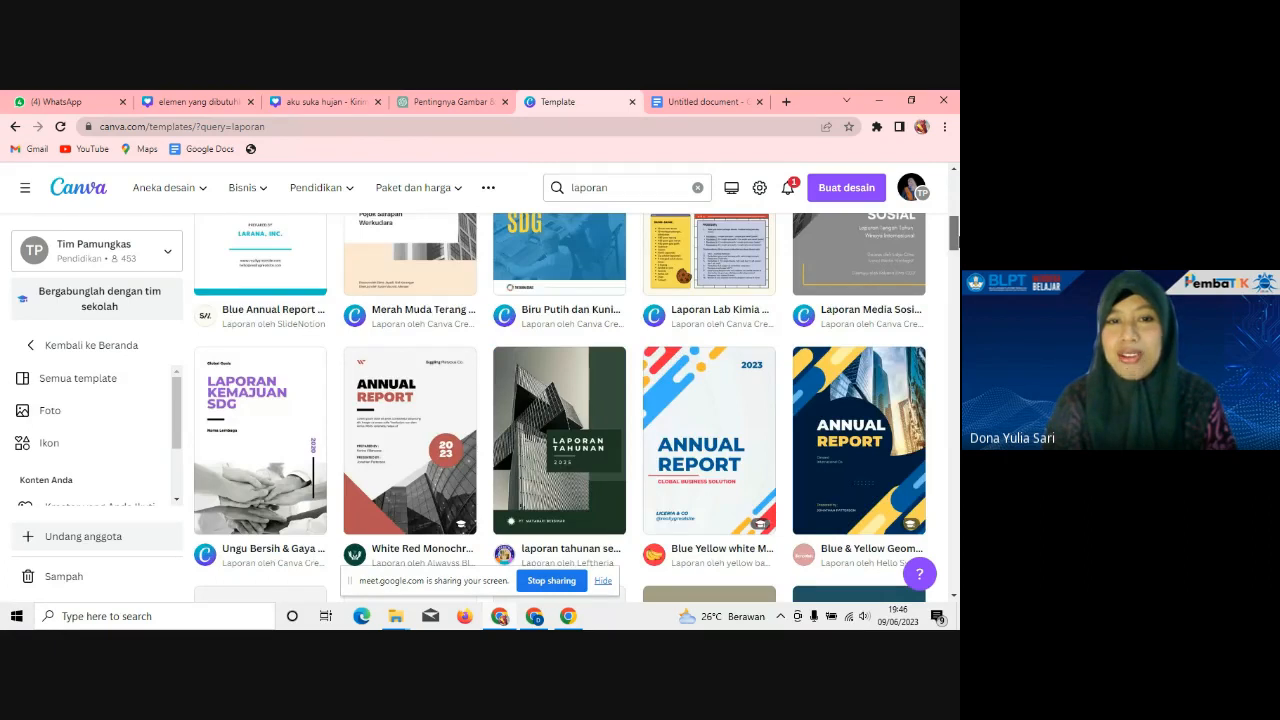
scroll(955, 232, "down", 2)
scroll(955, 252, "down", 2)
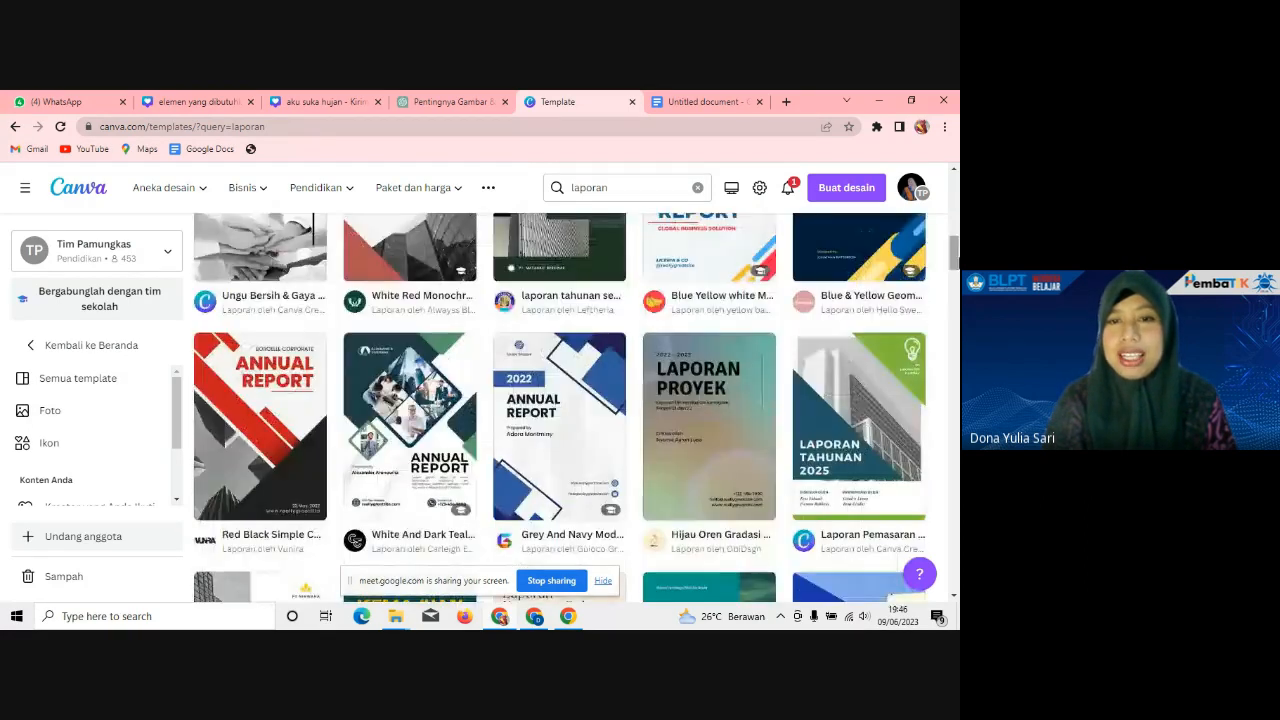
scroll(955, 255, "down", 2)
scroll(955, 260, "down", 2)
scroll(955, 260, "down", 2)
scroll(670, 437, "up", 2)
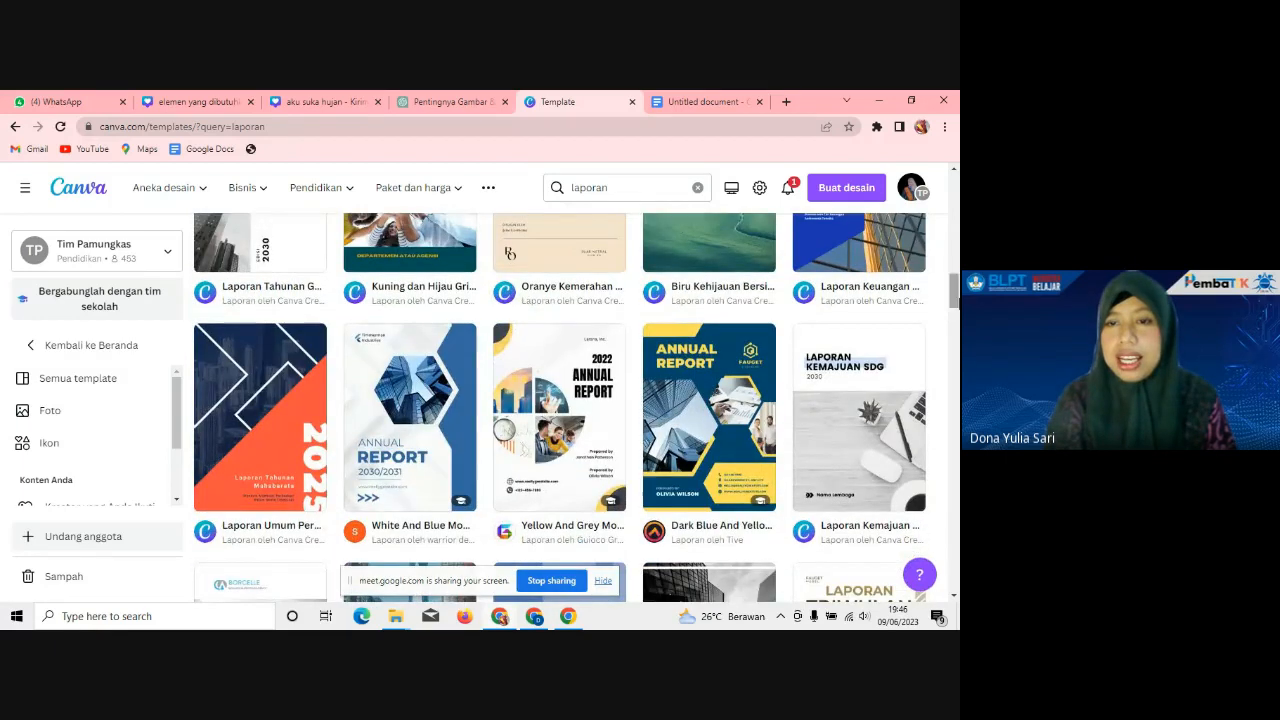
Step: Preview the Dark Blue And Yellow report template, then return to the results
left_click(669, 437)
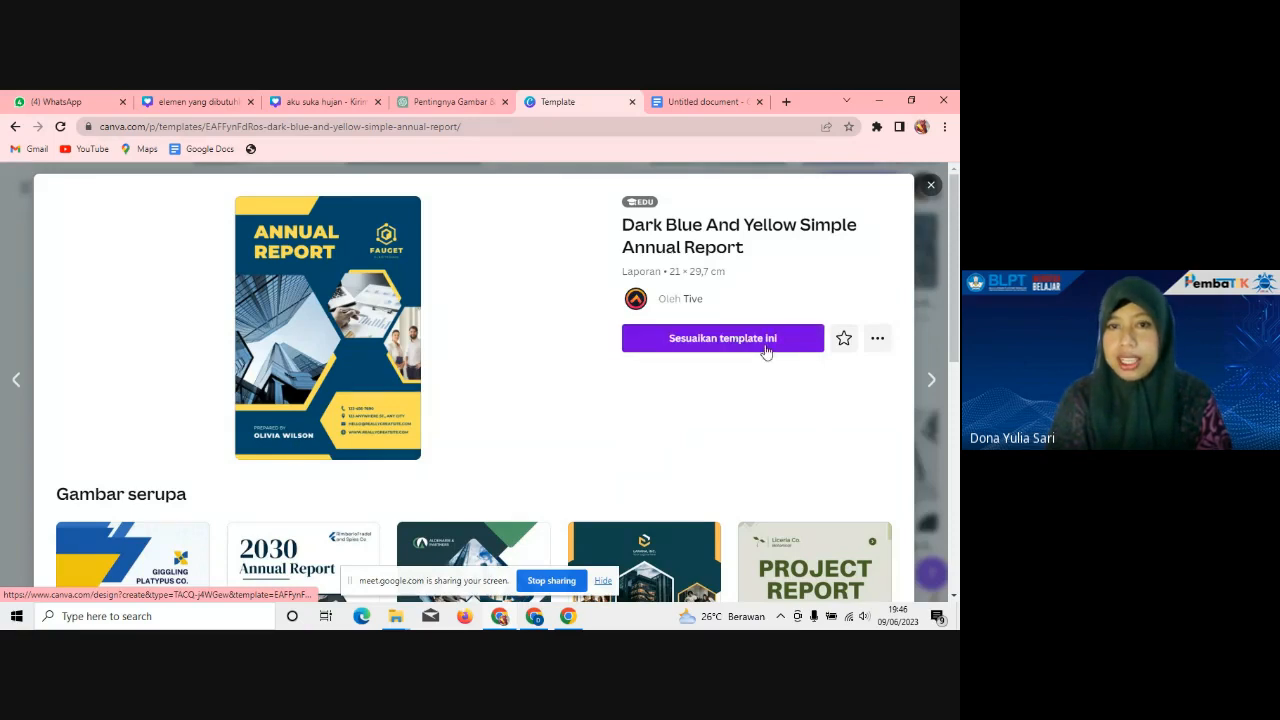
left_click(931, 188)
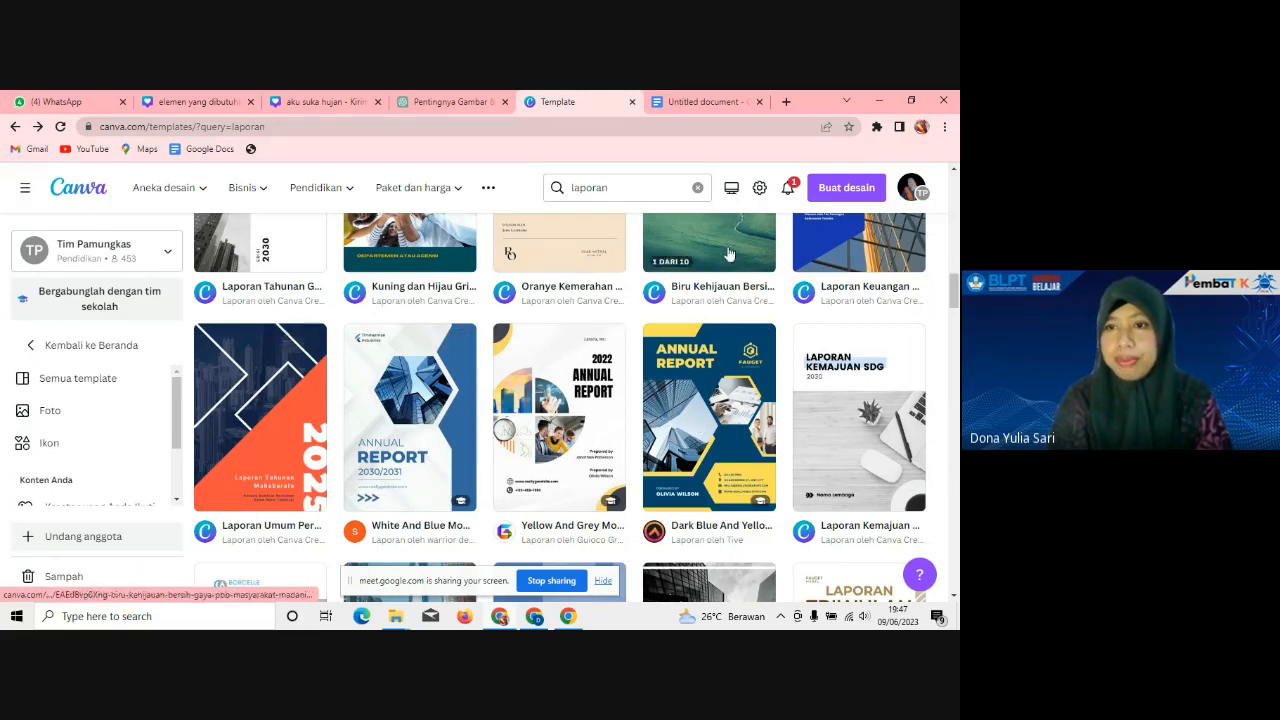
left_click_drag(953, 292, 953, 265)
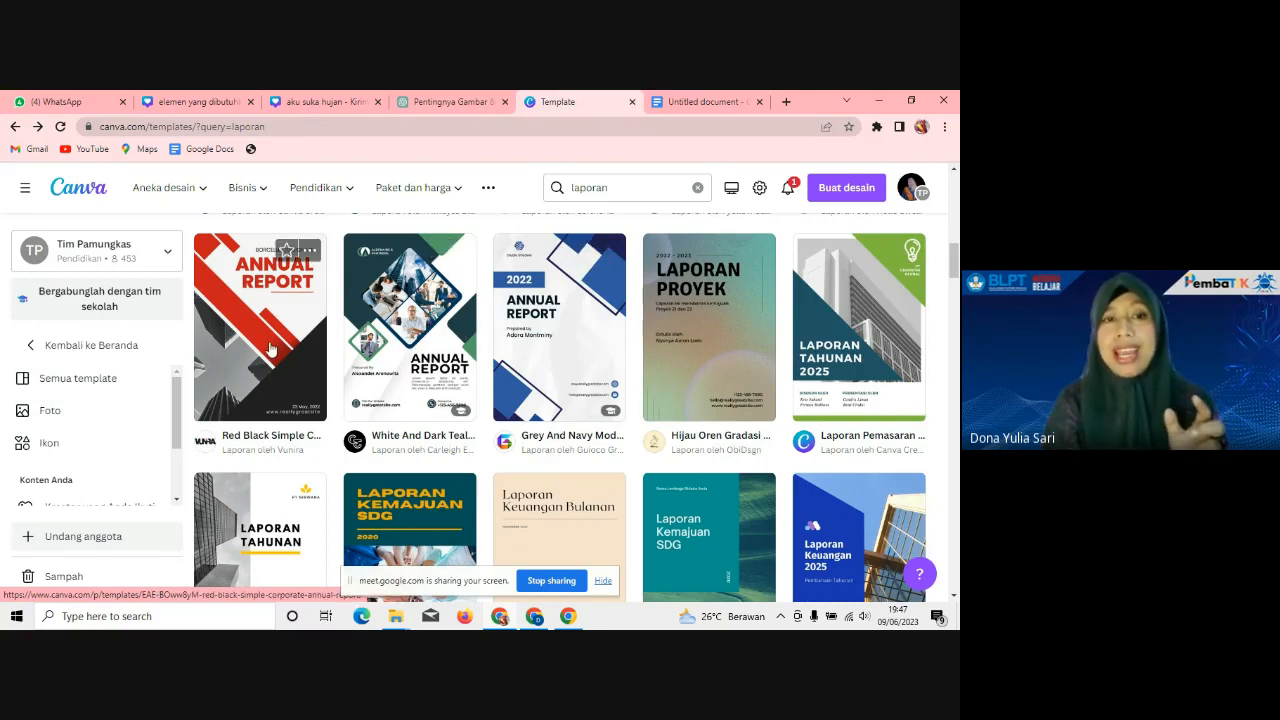
mouse_move(956, 262)
left_mouse_down()
mouse_move(955, 203)
mouse_move(955, 283)
left_mouse_up()
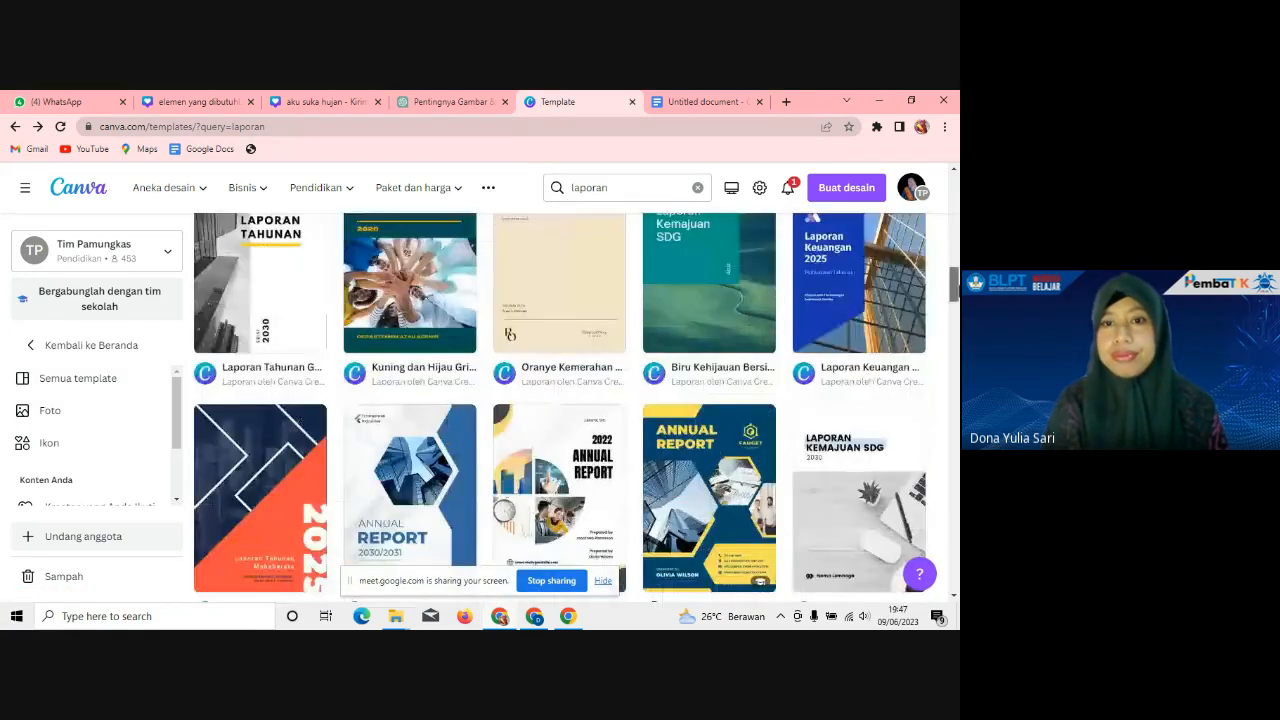
Step: Scroll further and open the White And Navy Modern Professional annual report preview
scroll(688, 307, "down", 2)
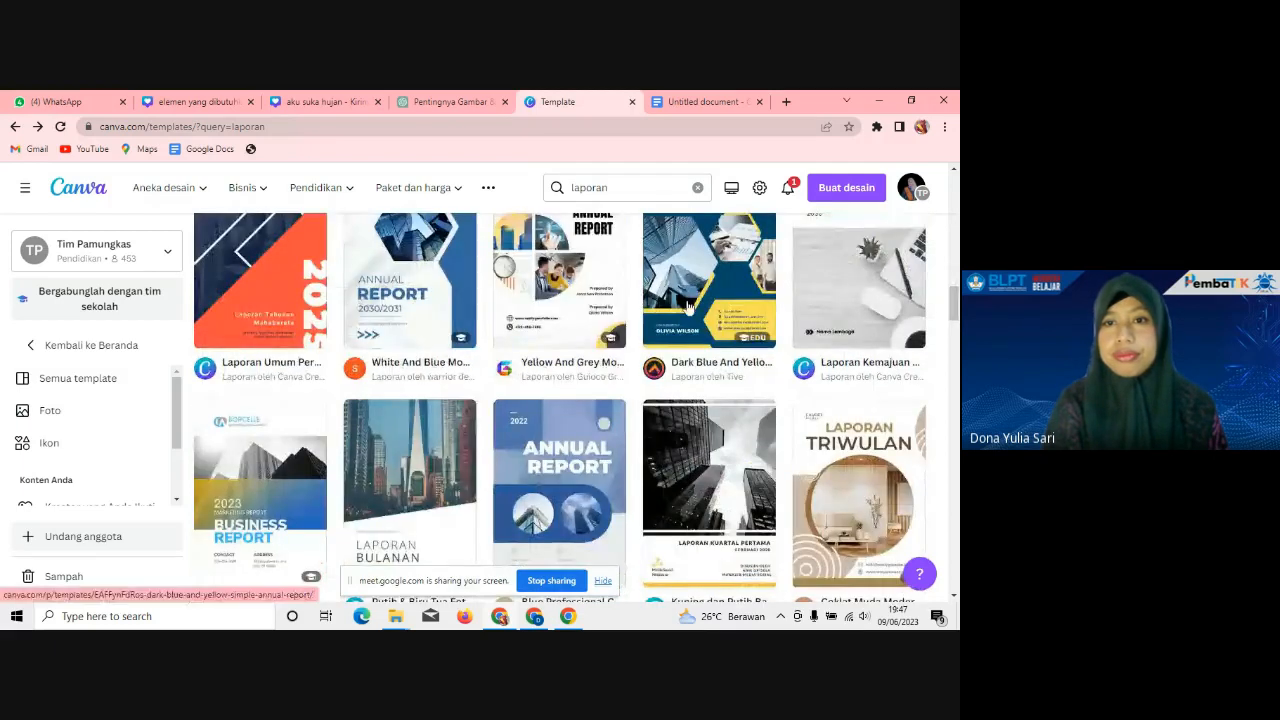
scroll(560, 400, "down", 3)
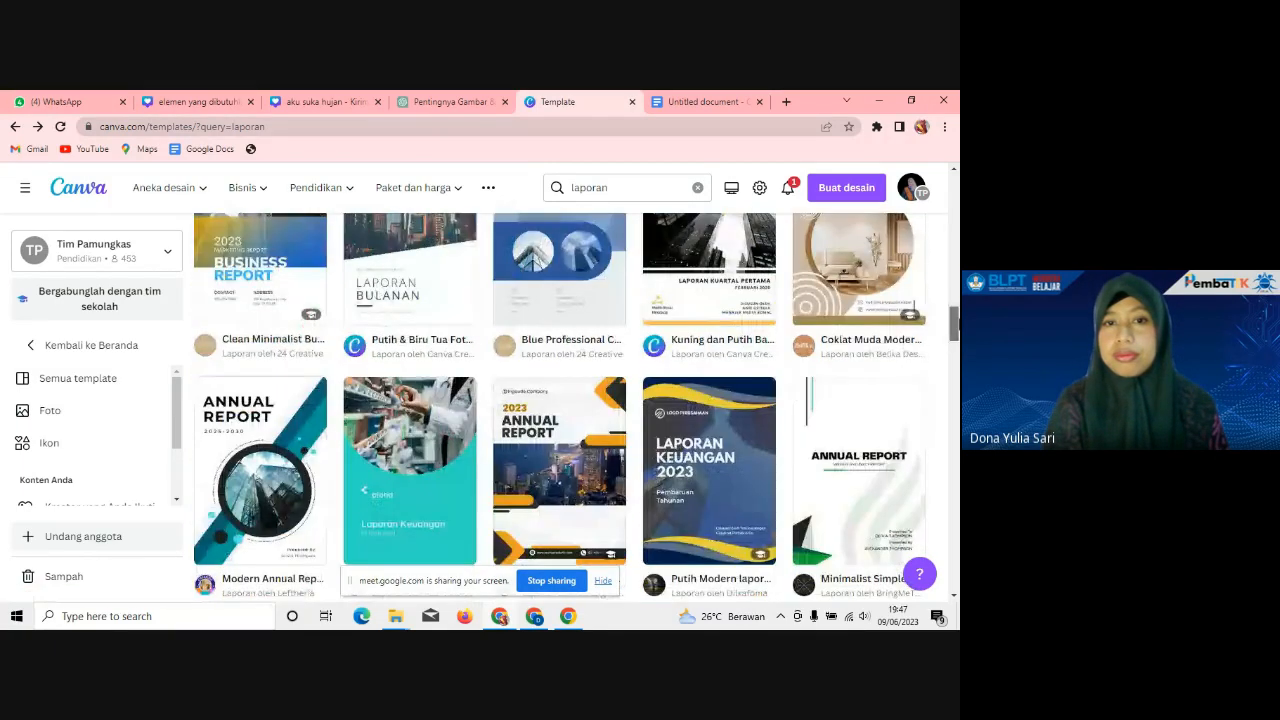
scroll(515, 441, "down", 1)
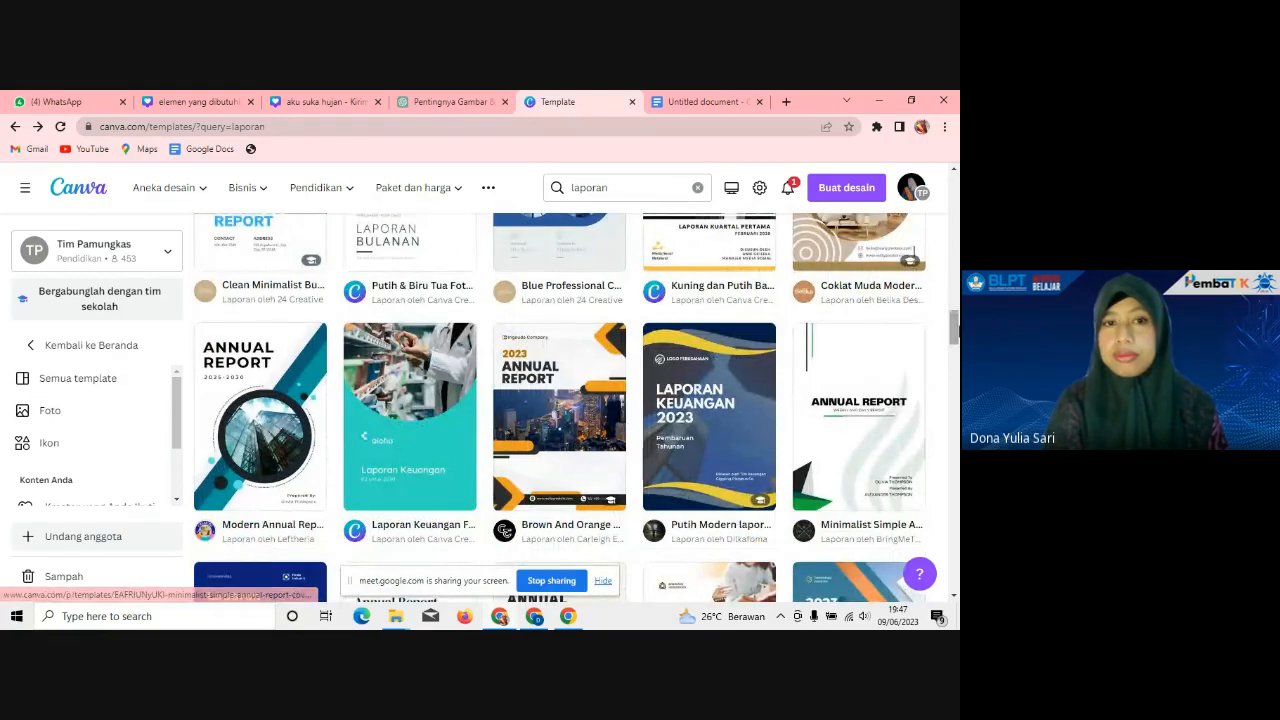
scroll(753, 440, "down", 4)
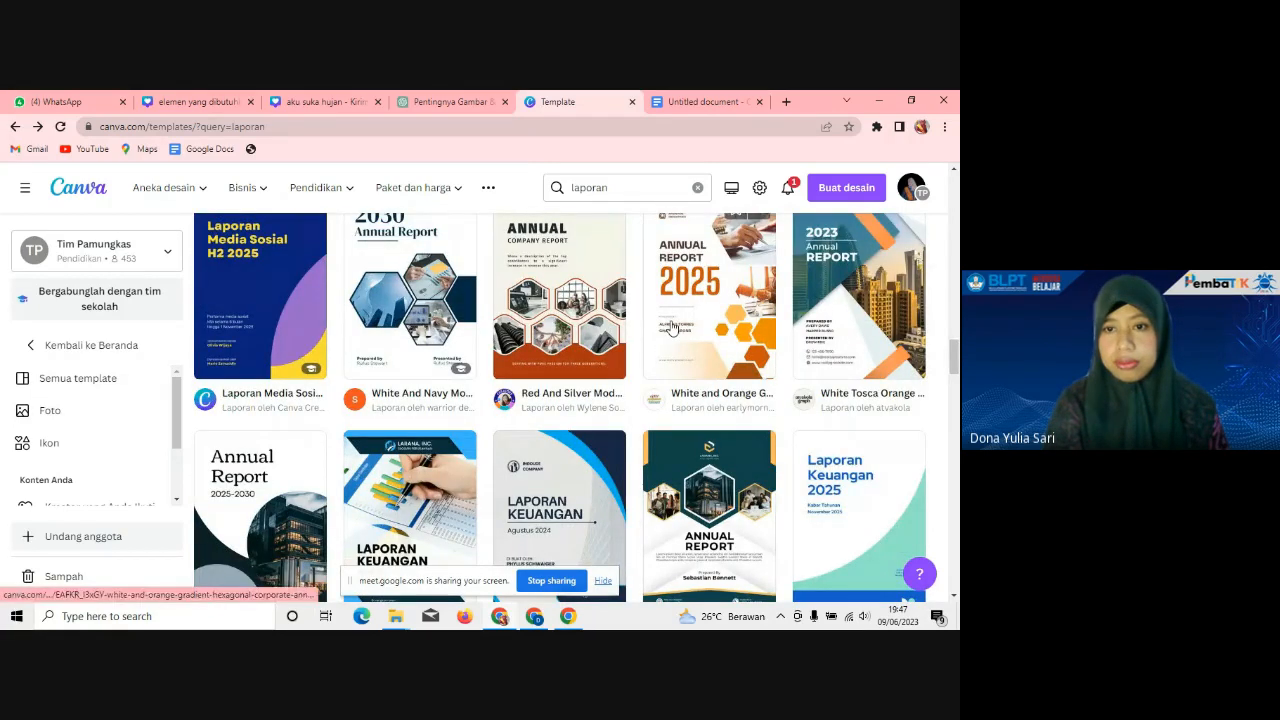
left_click(389, 318)
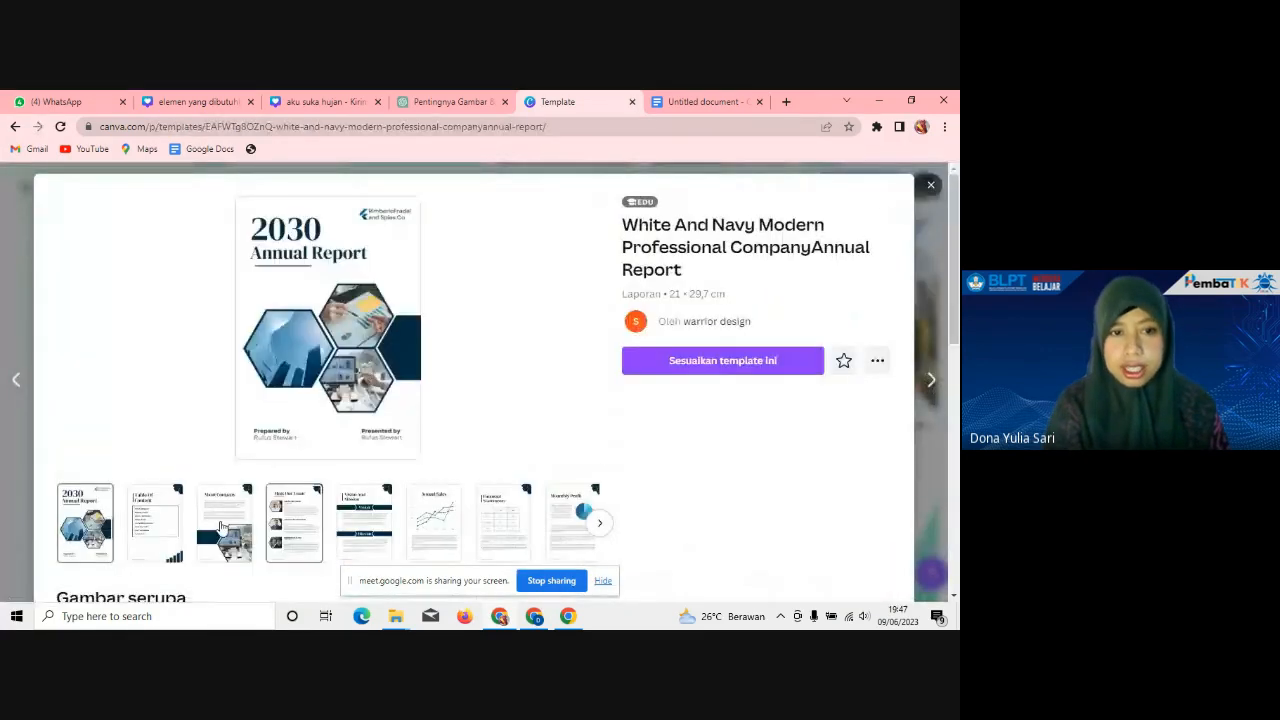
Step: Preview the White And Navy pages from Table Of Content to Contact Us, then customize the template
left_click(178, 530)
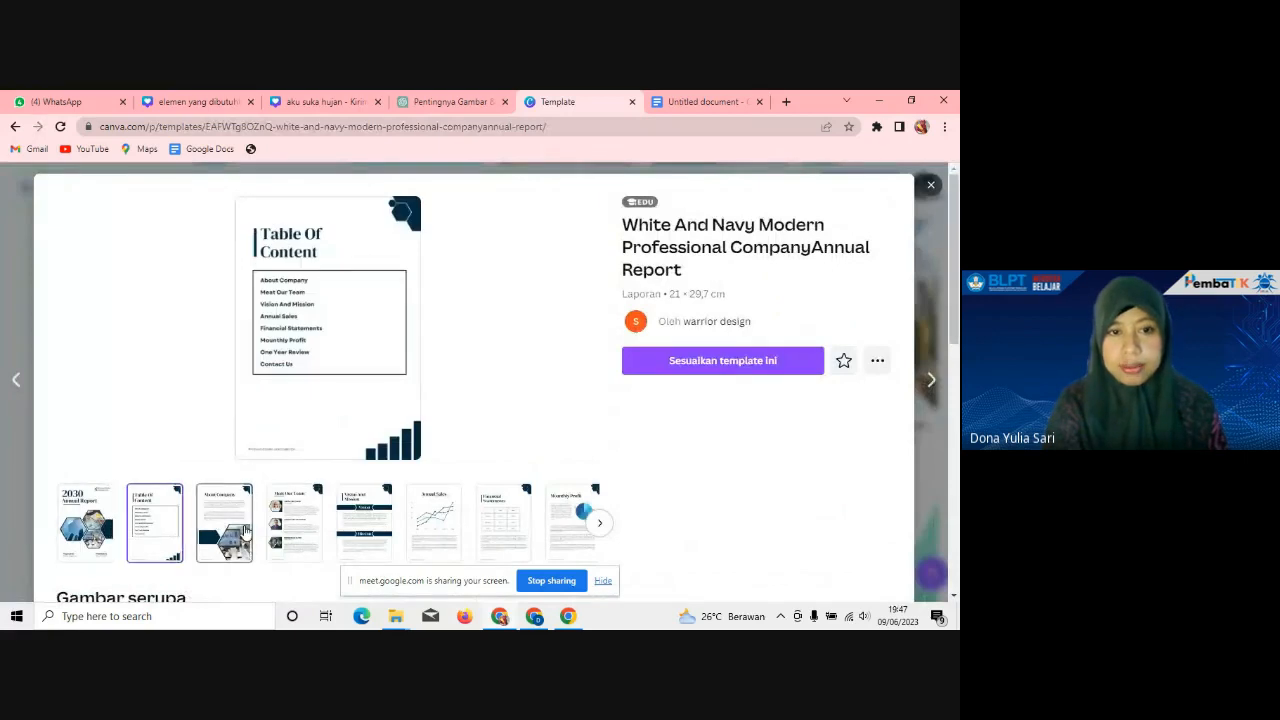
left_click(245, 533)
left_click(288, 530)
left_click(364, 528)
left_click(434, 528)
left_click(491, 528)
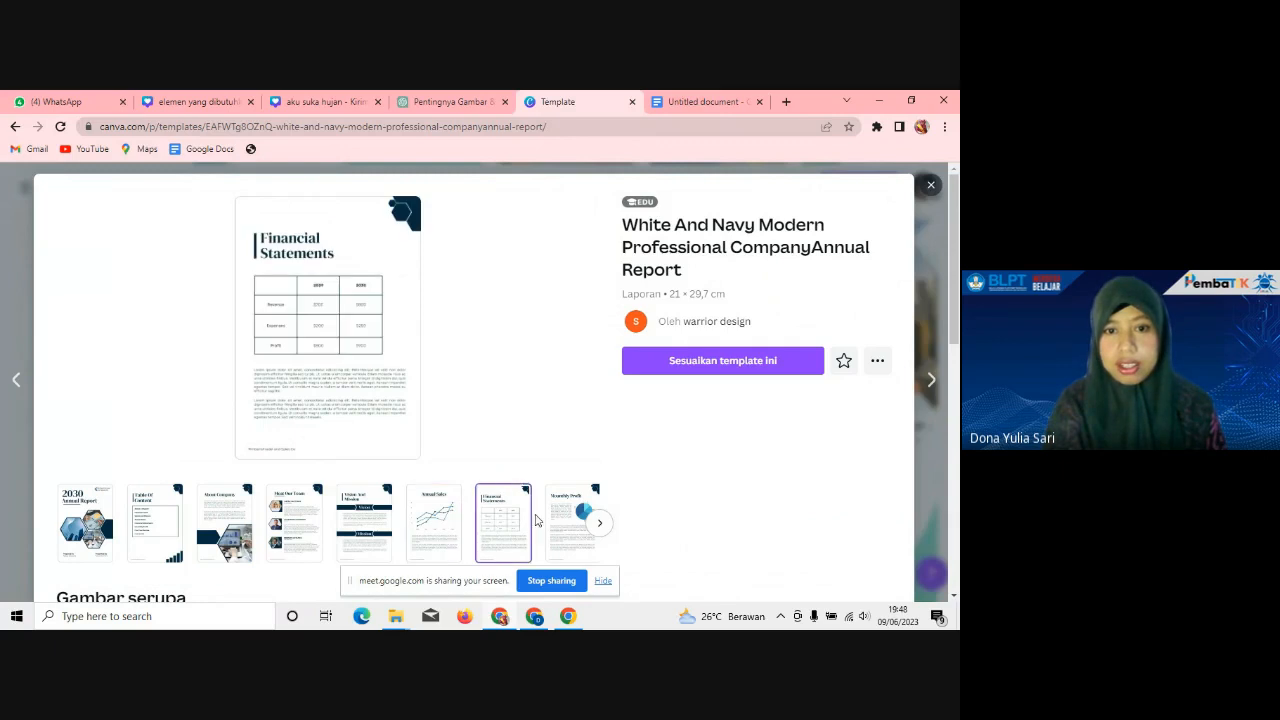
left_click(601, 526)
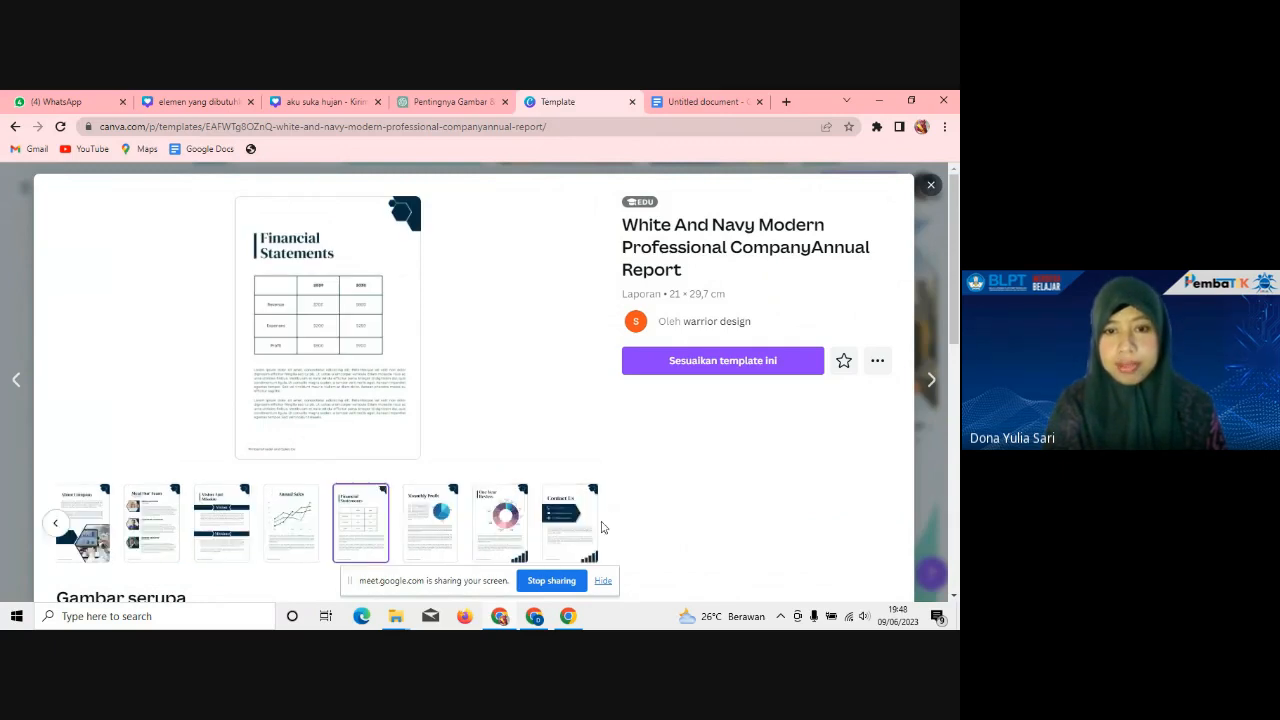
left_click(590, 526)
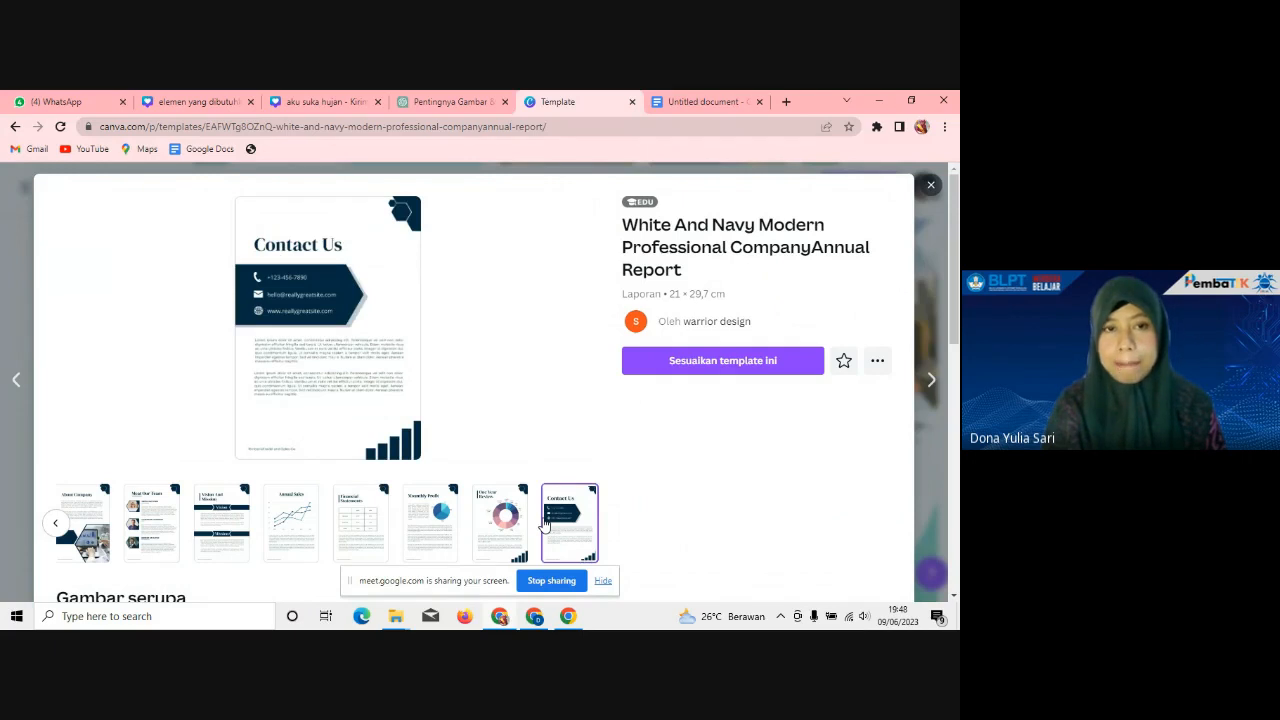
left_click(84, 523)
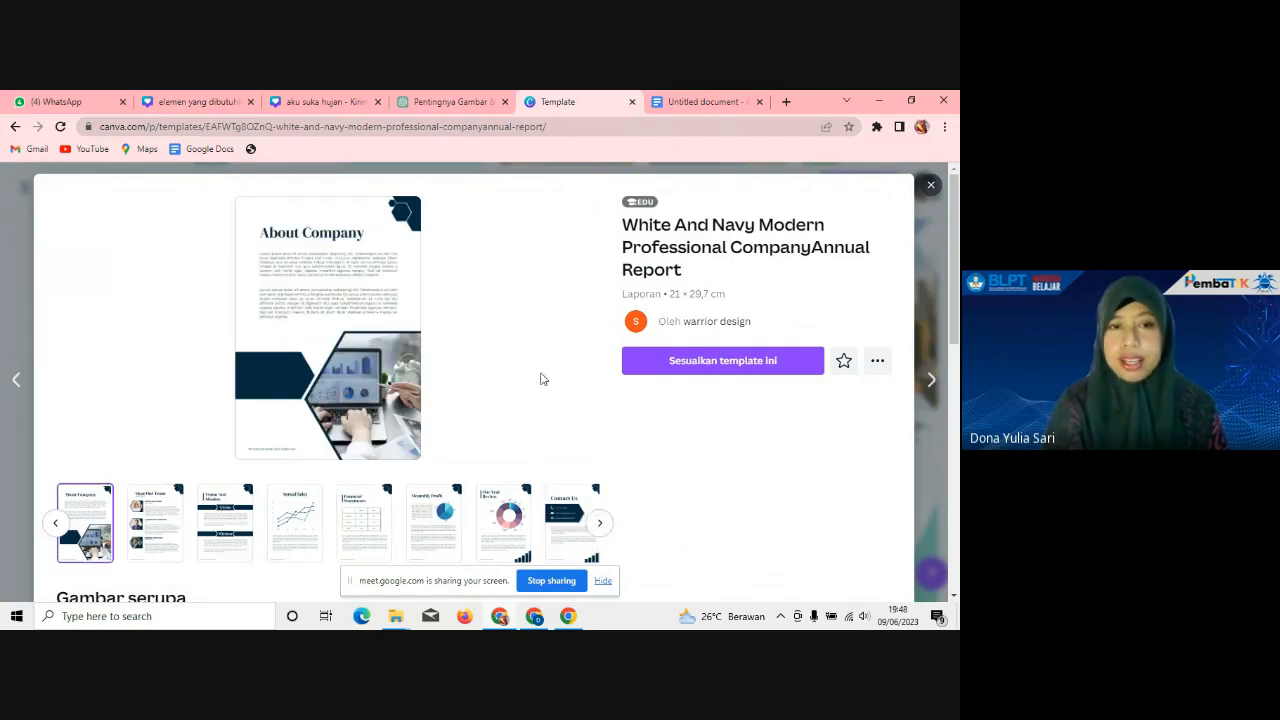
left_click(724, 363)
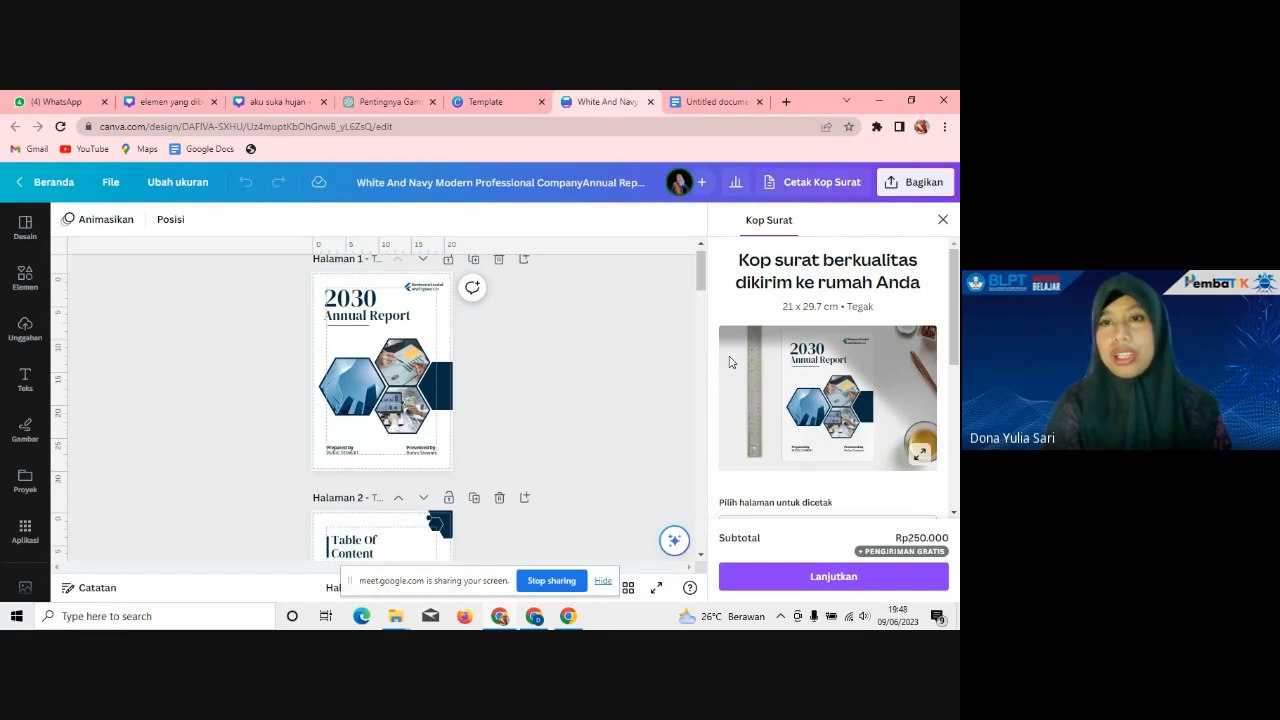
Step: Close the Kop Surat print panel, enlarge the pages to view the 2030 cover, then switch to Meet
left_click(943, 220)
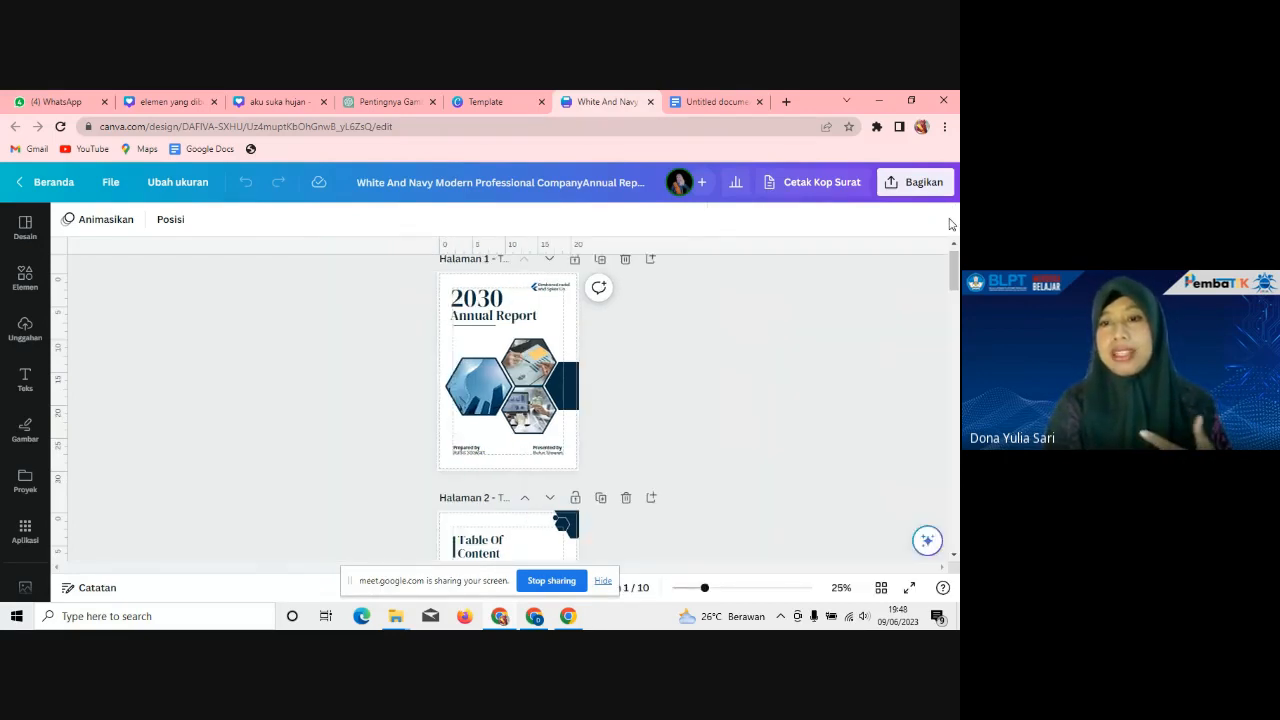
left_click_drag(706, 590, 731, 591)
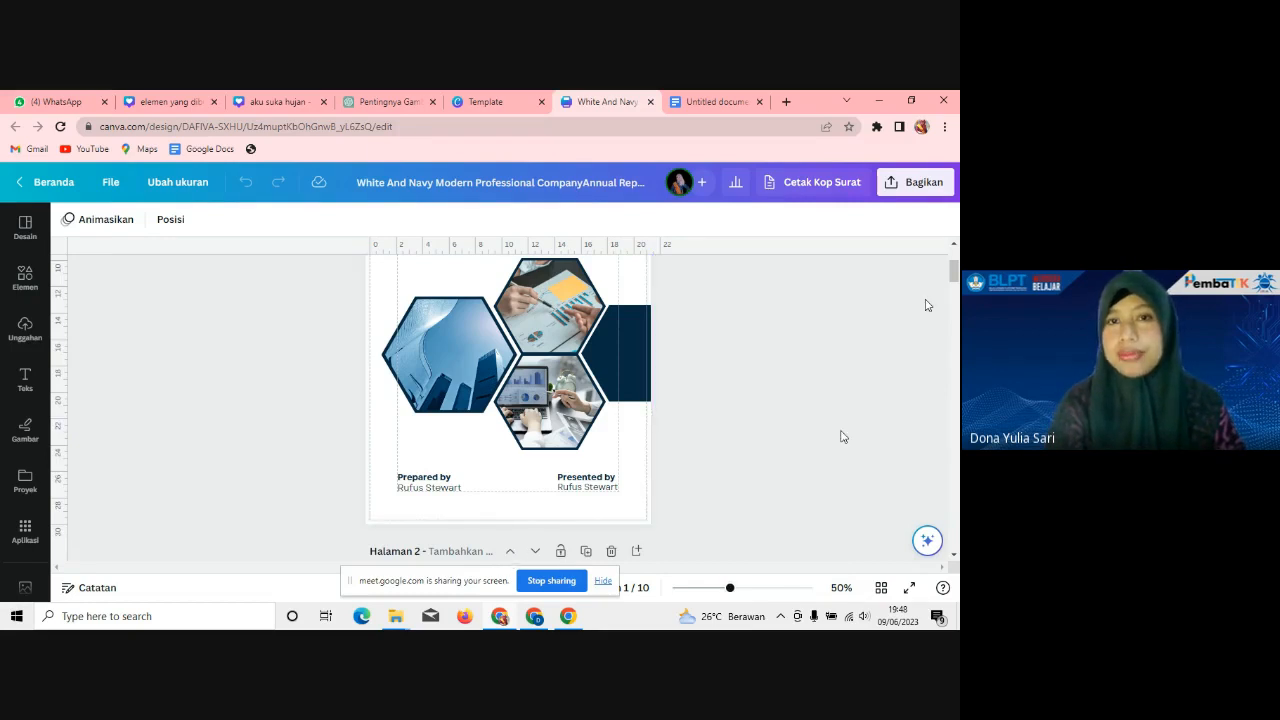
scroll(841, 437, "up", 5)
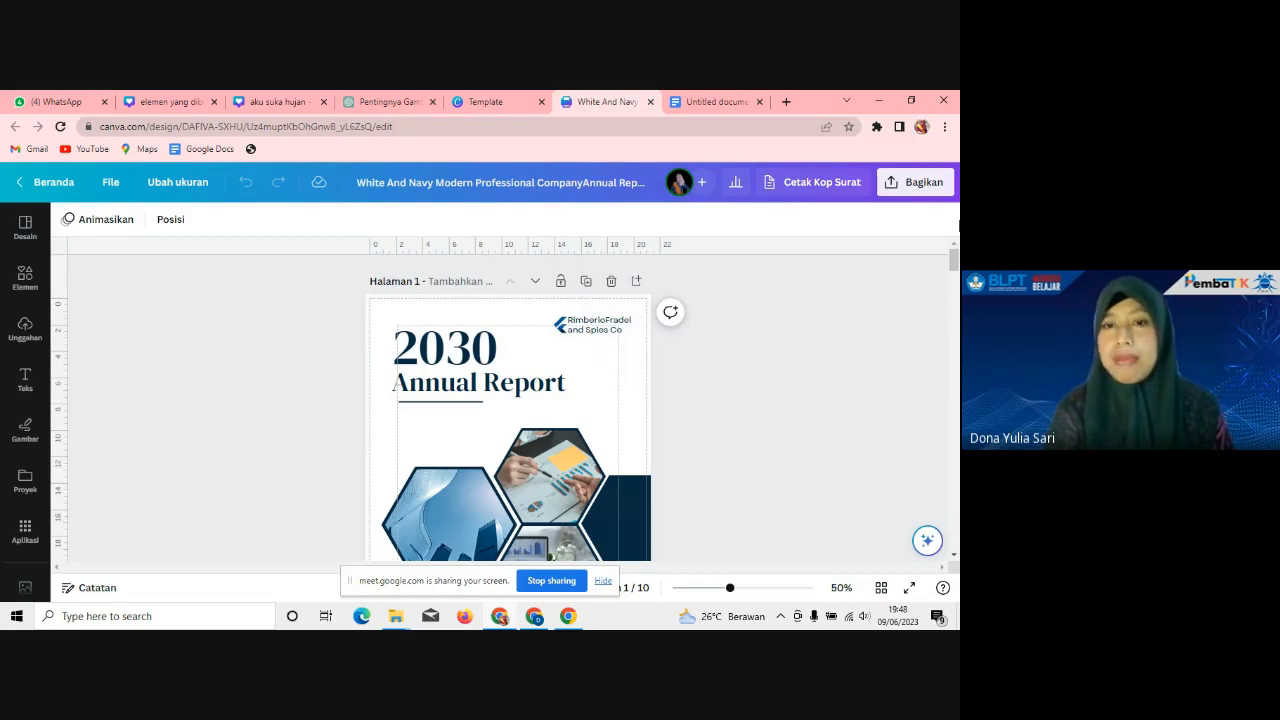
left_click(496, 620)
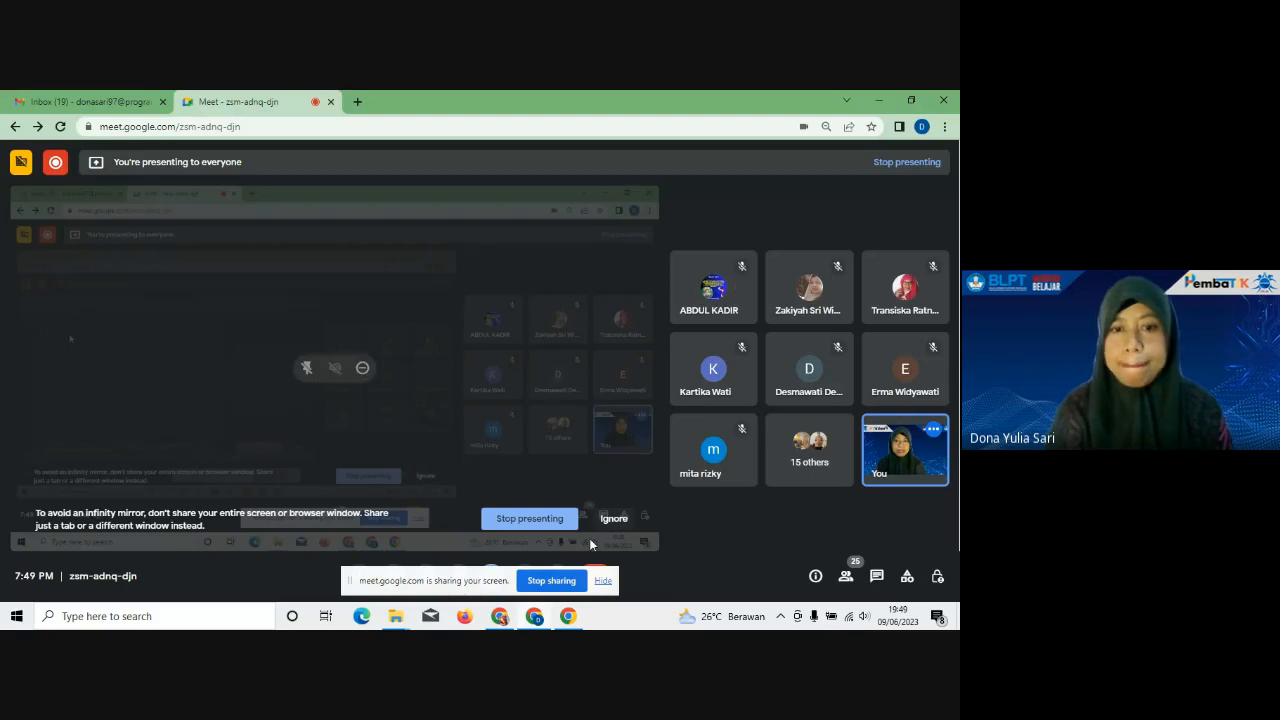
Step: Turn off the camera in Google Meet, then bring up the Untitled Google Docs document
mouse_move(465, 583)
left_mouse_down()
mouse_move(423, 512)
mouse_move(458, 570)
left_mouse_up()
left_click(394, 577)
left_click(394, 577)
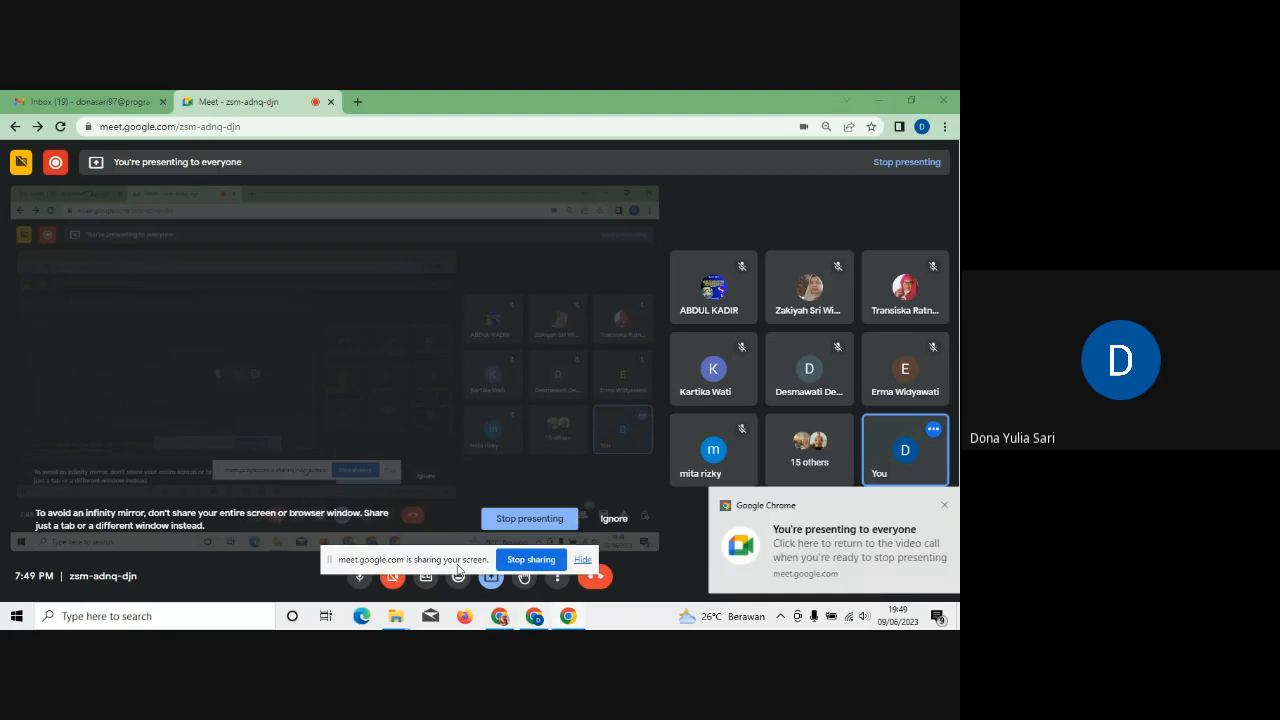
left_click(500, 618)
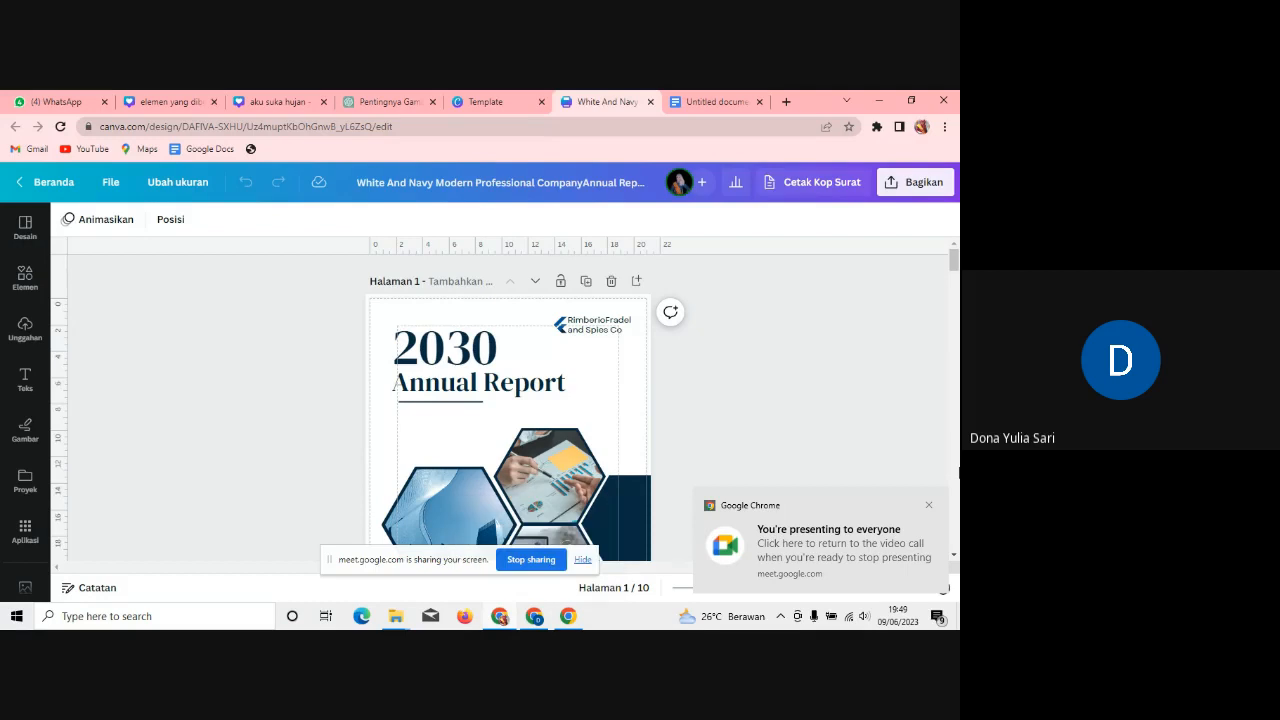
left_click(703, 99)
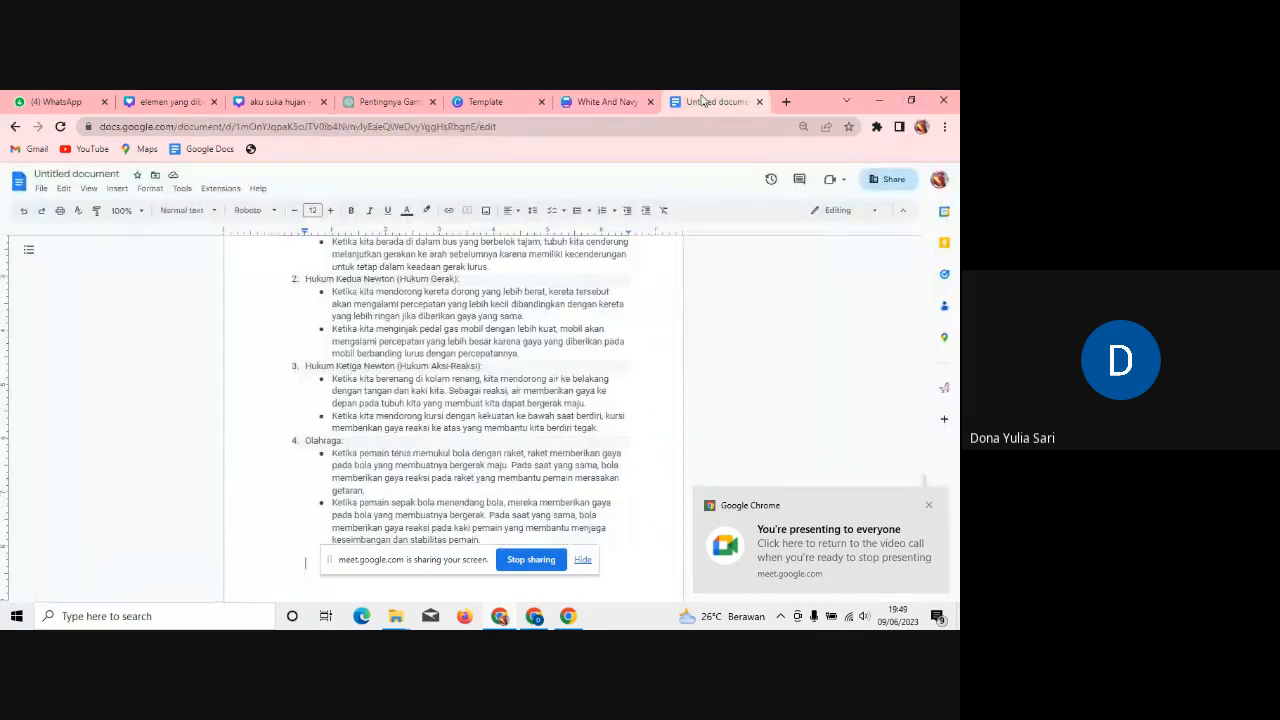
Step: In the Google Docs notes, select the Hukum Newton definition text through the third law
left_click(928, 504)
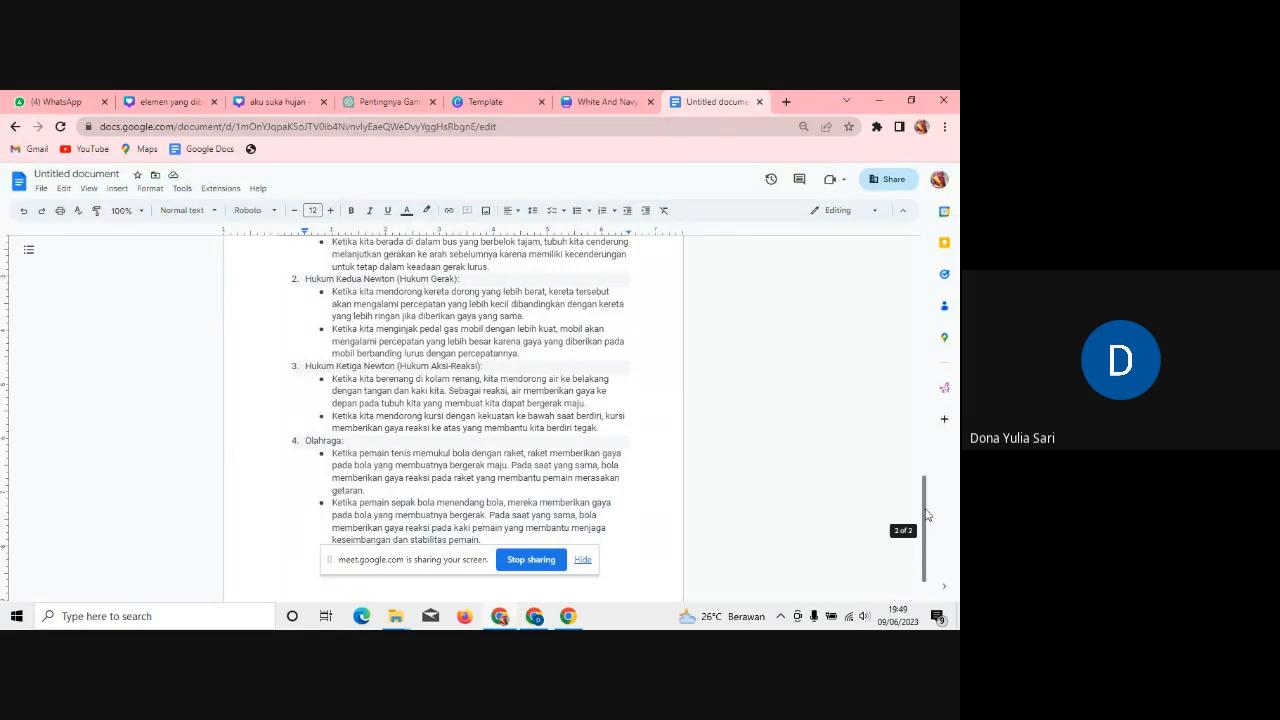
left_click_drag(926, 514, 897, 201)
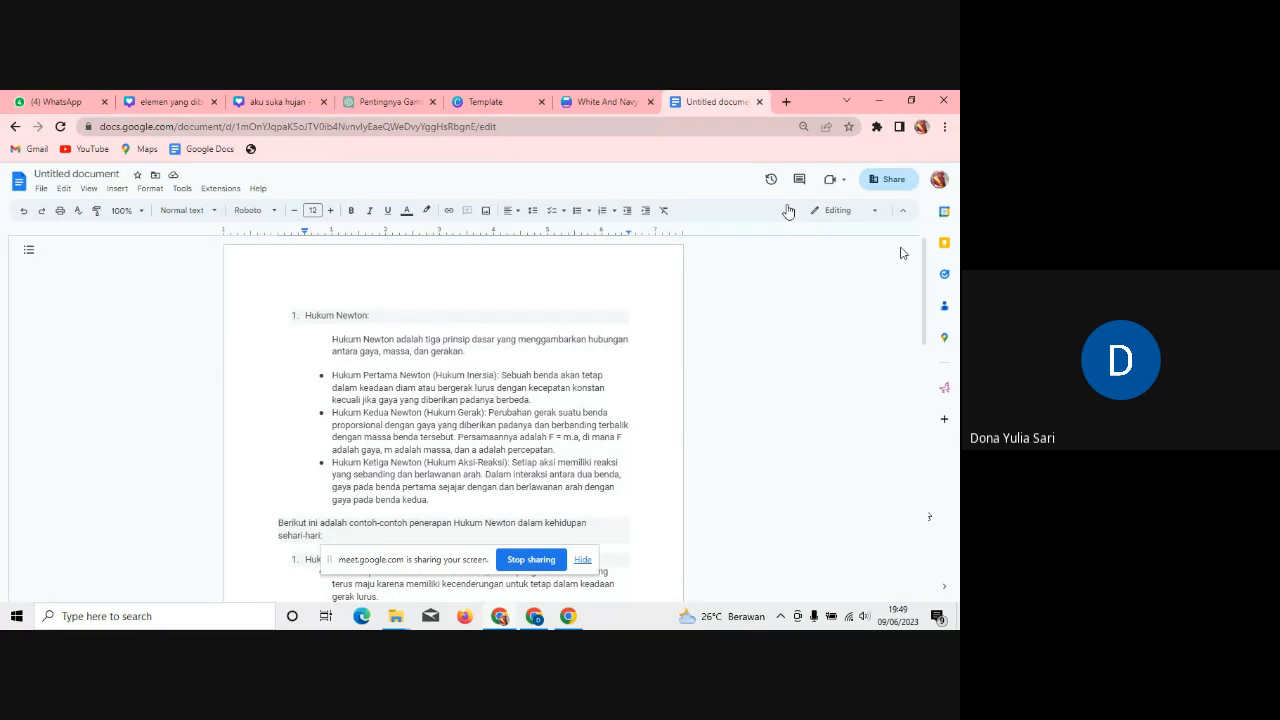
left_click(340, 297)
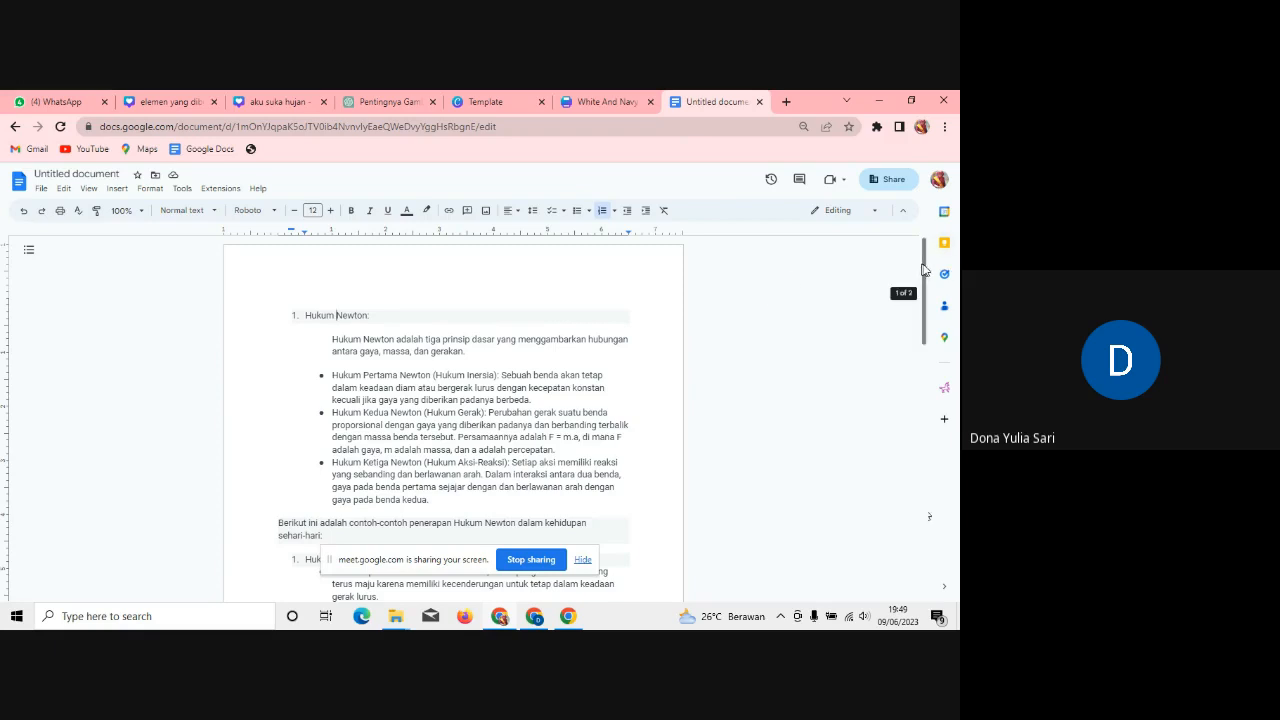
left_click_drag(926, 270, 923, 264)
left_click_drag(305, 318, 445, 512)
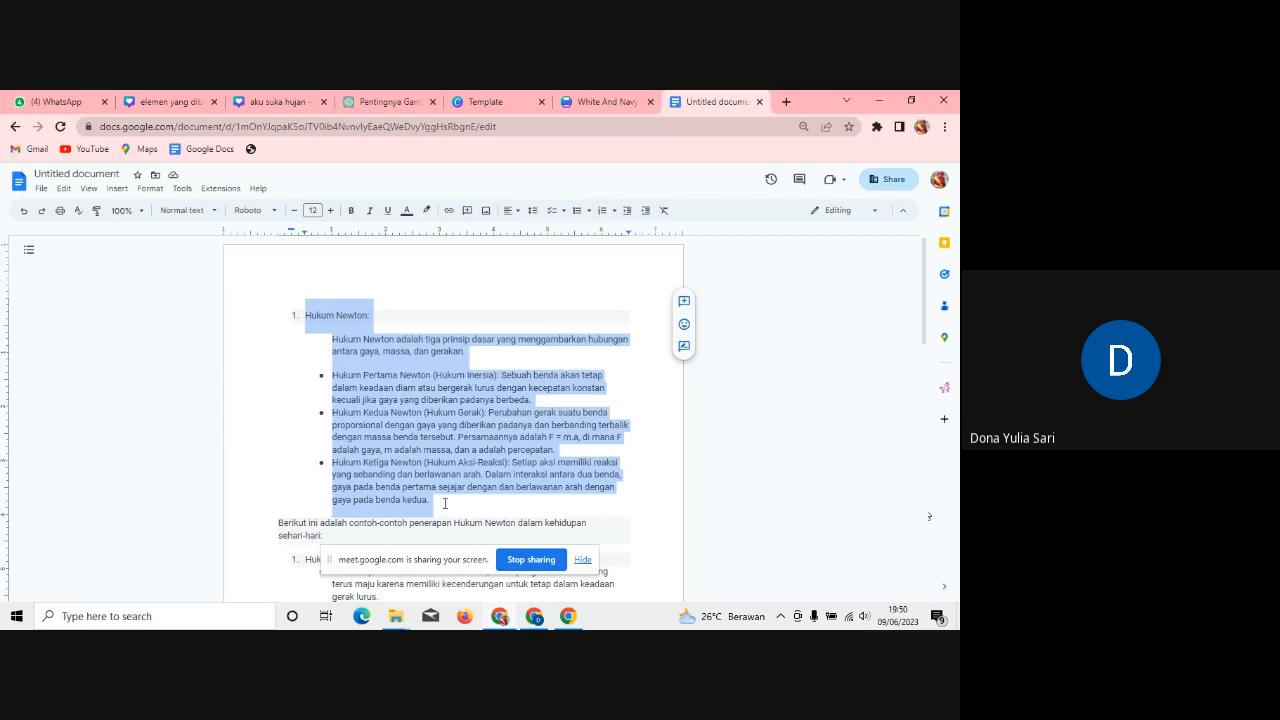
Step: Back in Canva, select the whole existing design title for renaming
left_click(607, 103)
left_click(601, 180)
left_click_drag(358, 183, 649, 184)
Step: Rename the Canva design to 'Modul Hukum Newton'
type("Modul")
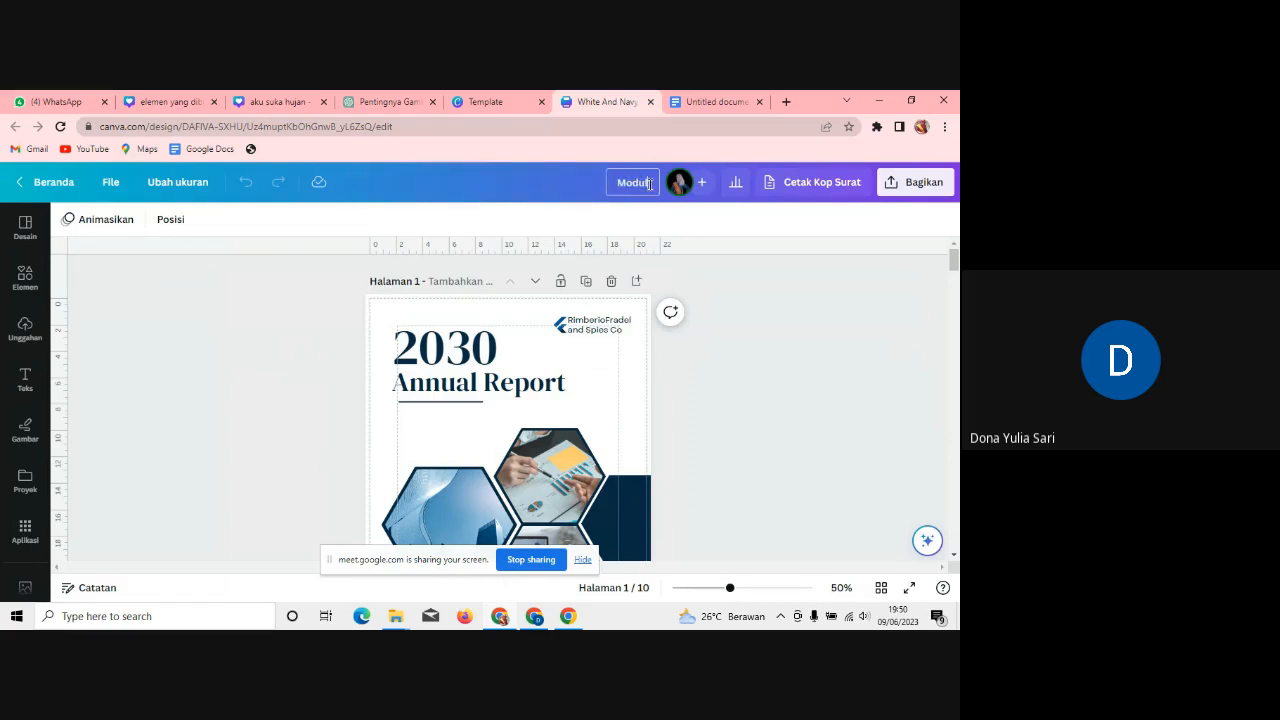
type(" Hukum Newton")
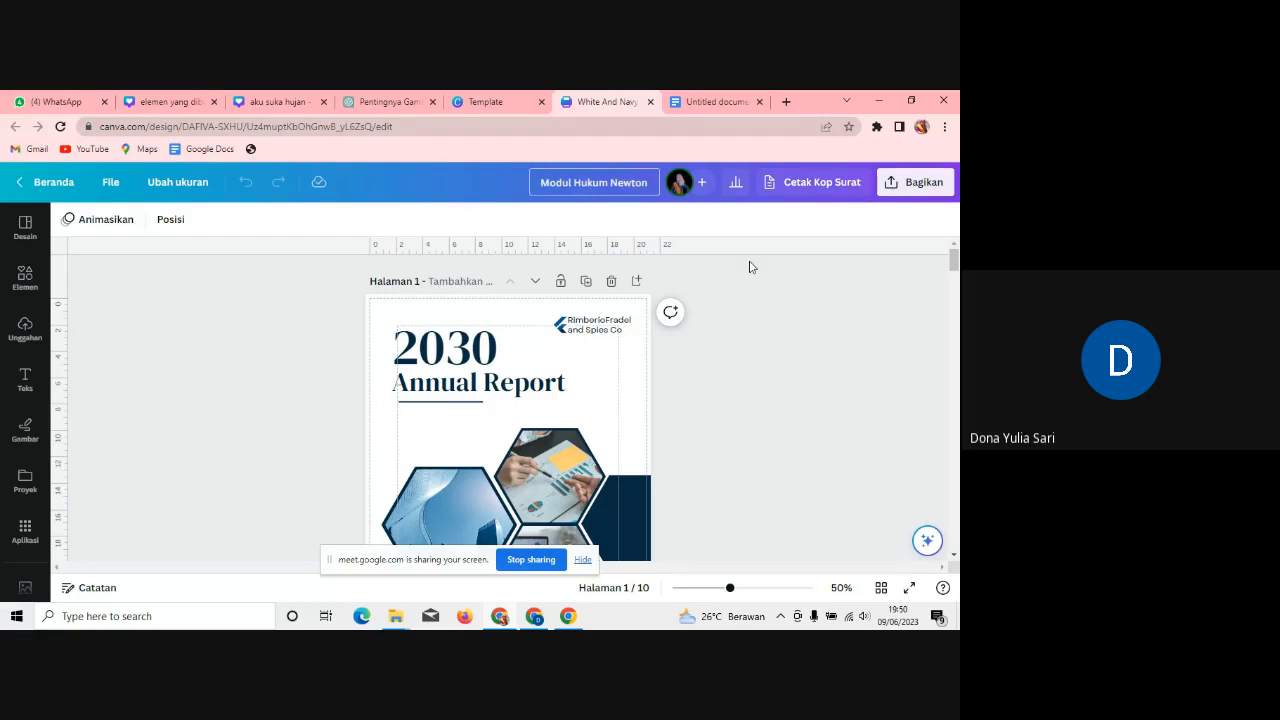
left_click(762, 292)
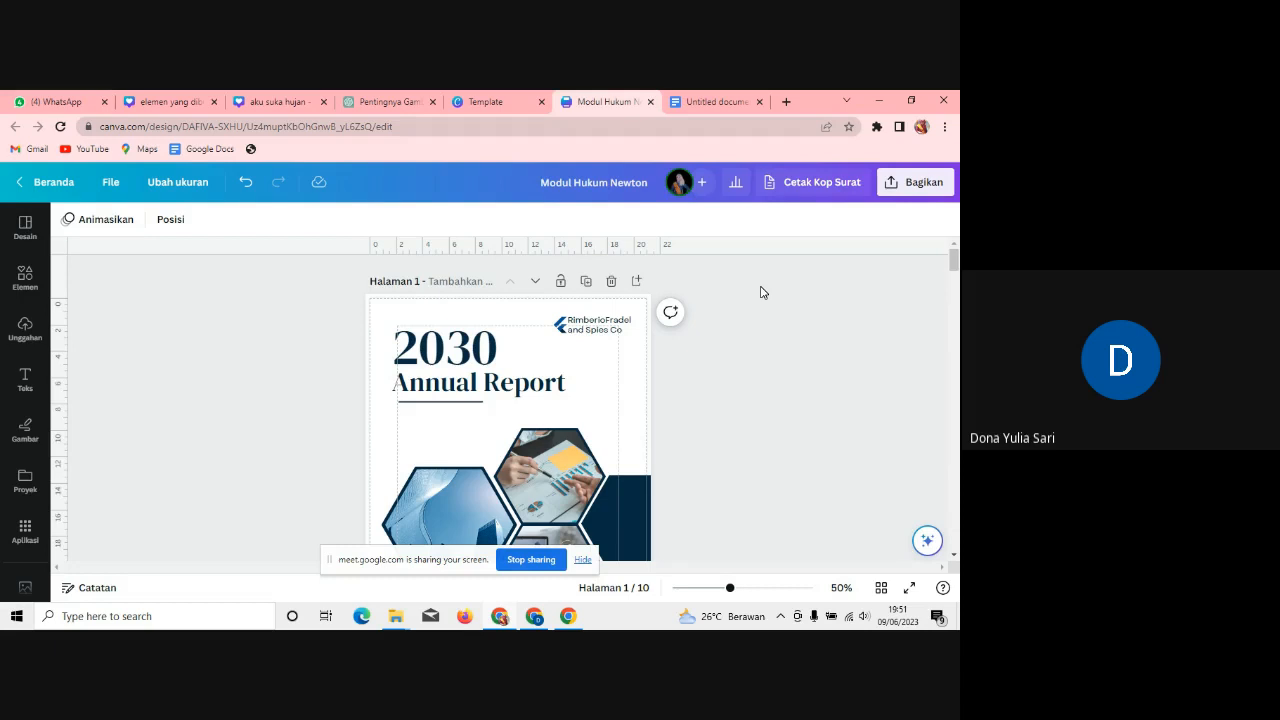
Step: Replace the cover heading '2030 Annual Report' with 'Hukum Newton'
double_click(502, 360)
left_click(699, 104)
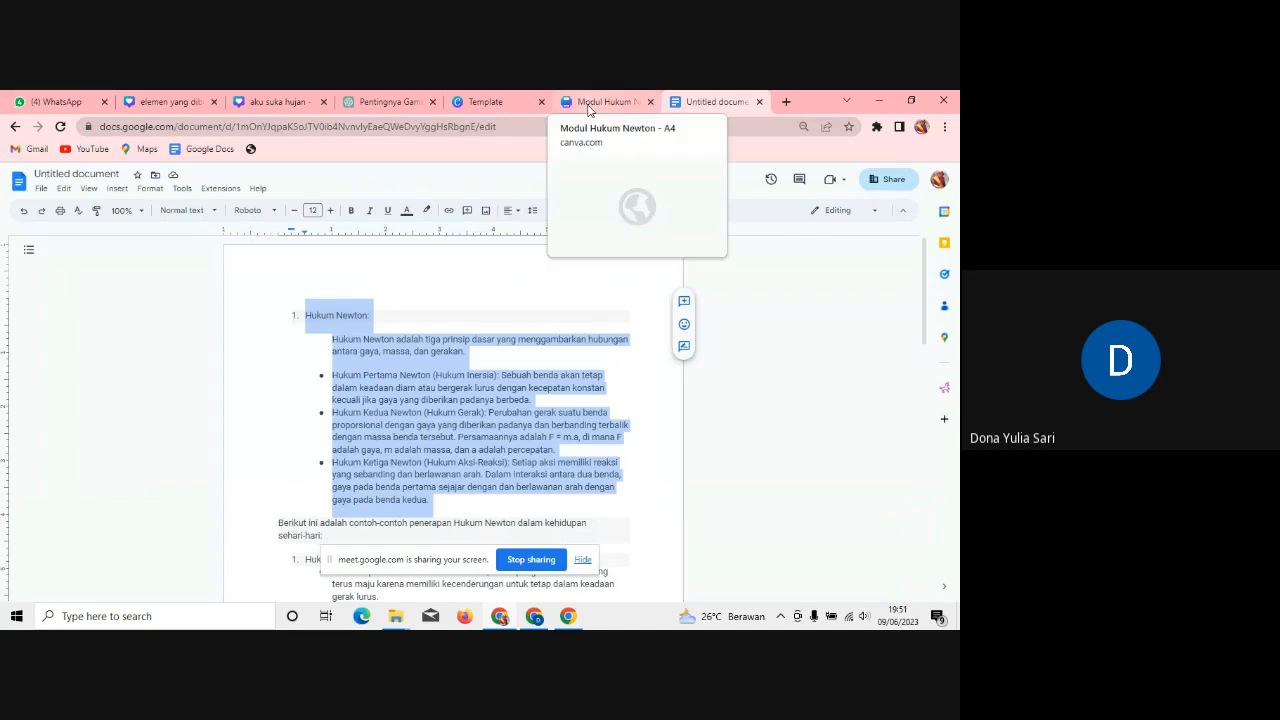
left_click(589, 104)
left_click(714, 100)
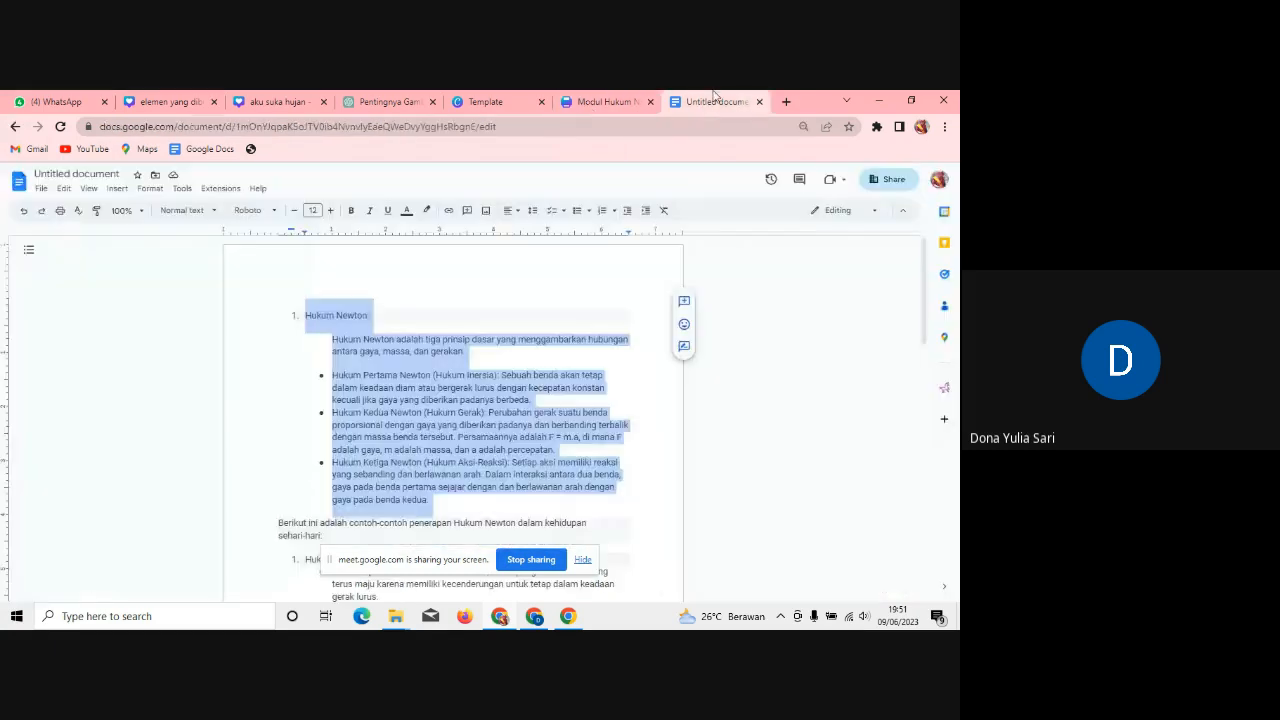
scroll(928, 288, "down", 1)
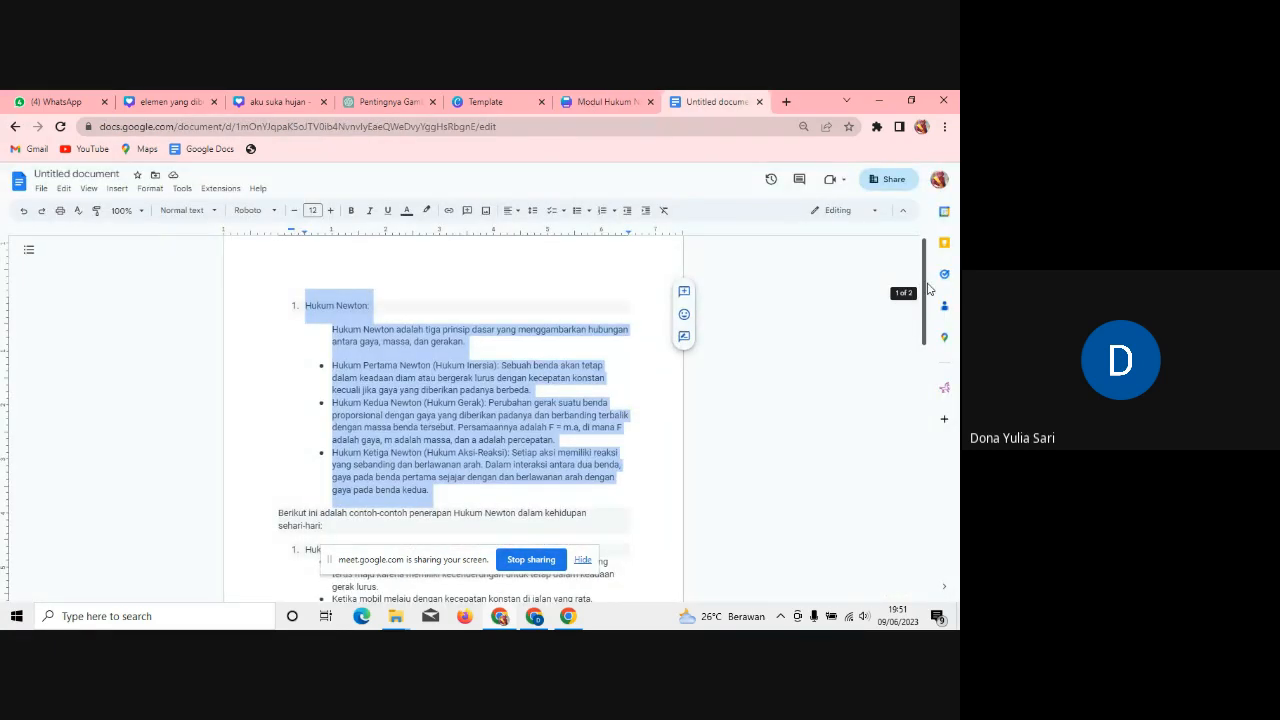
left_click_drag(928, 288, 585, 101)
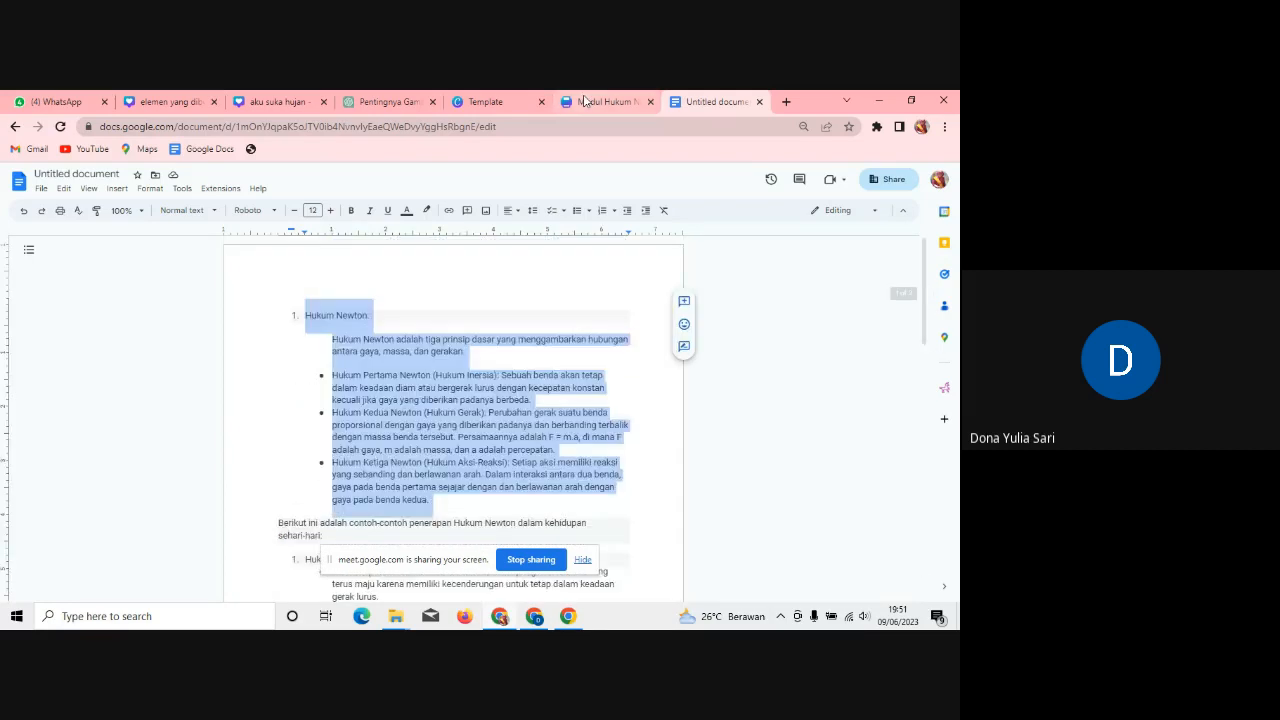
left_click(585, 101)
type("huk")
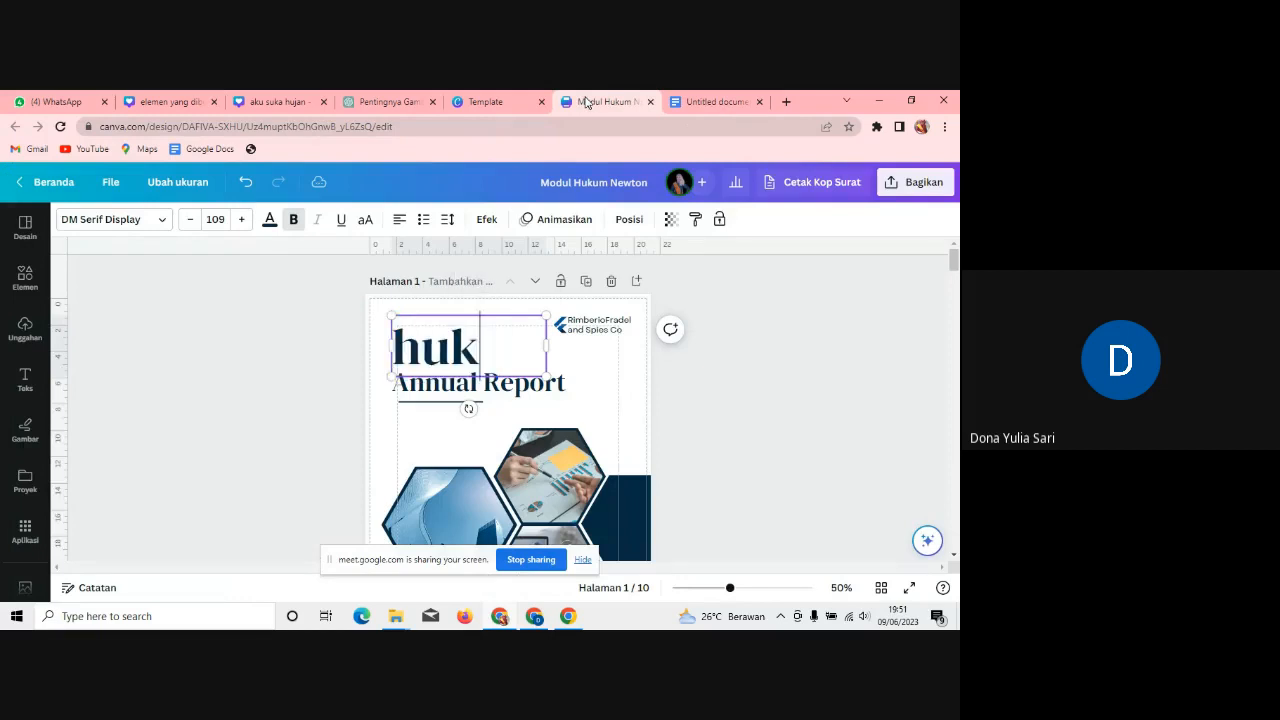
key("BackSpace")
key("BackSpace")
key("BackSpace")
type("Hu")
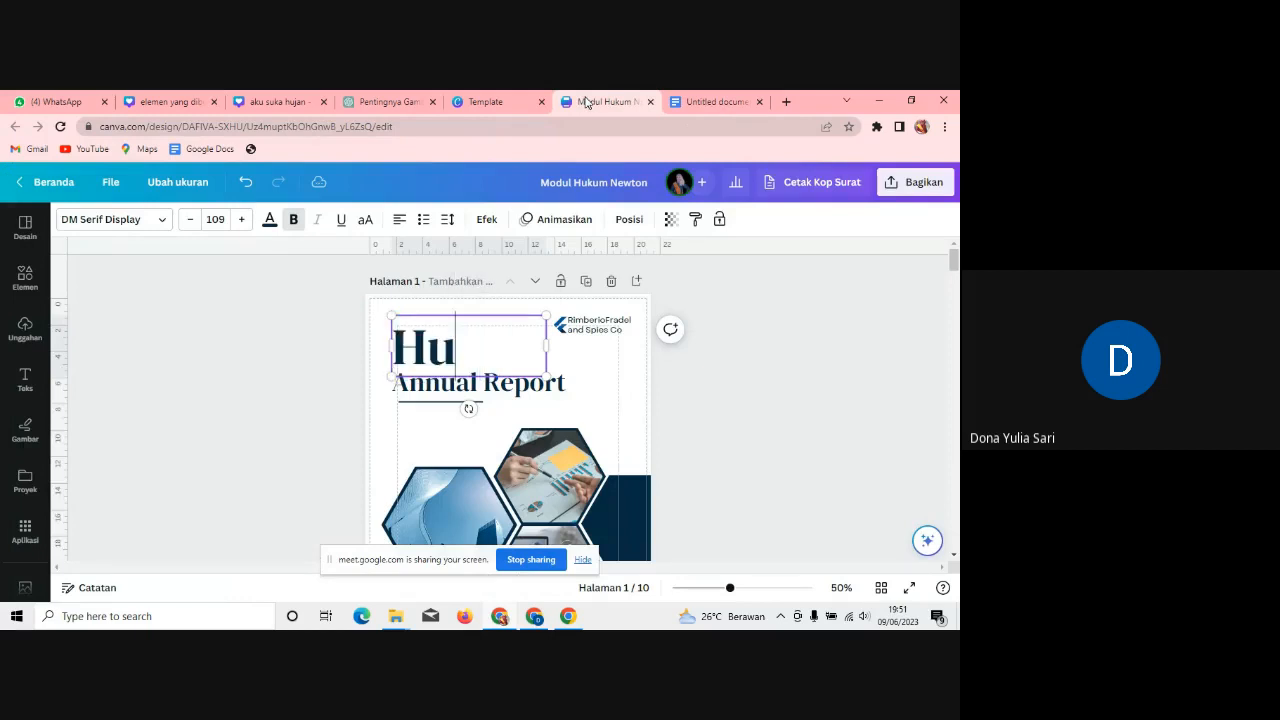
type("kum")
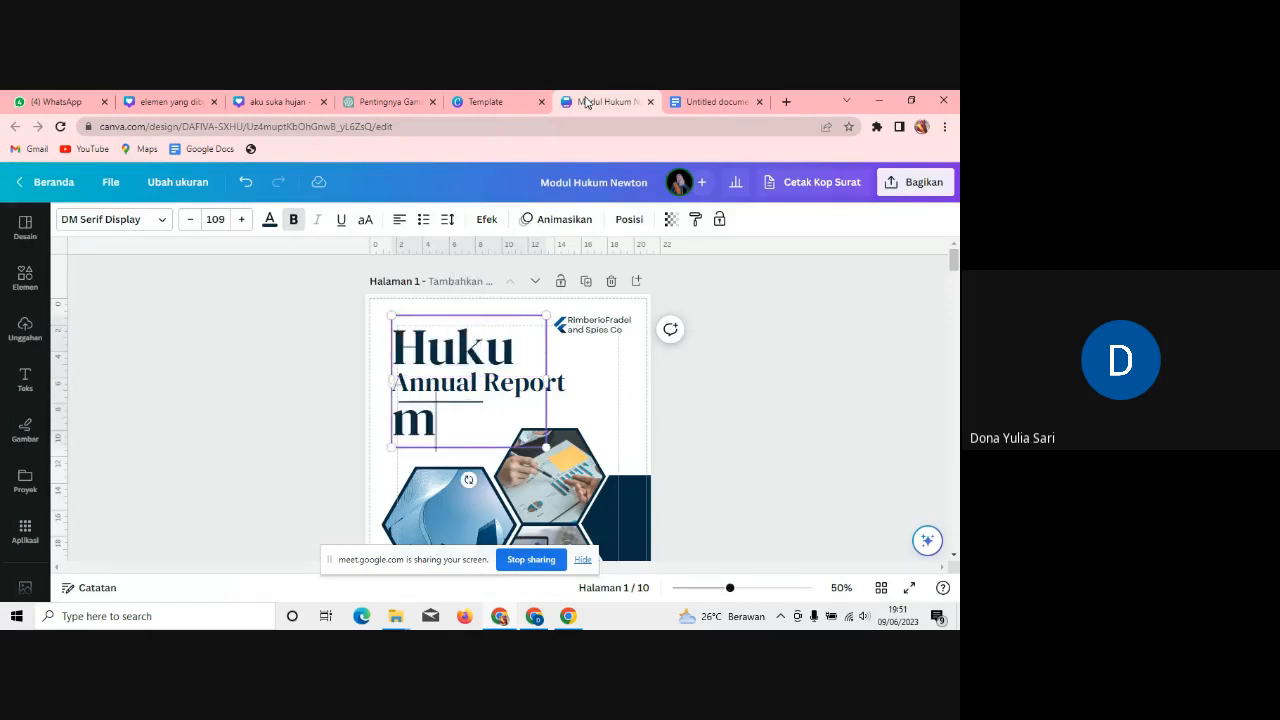
double_click(567, 390)
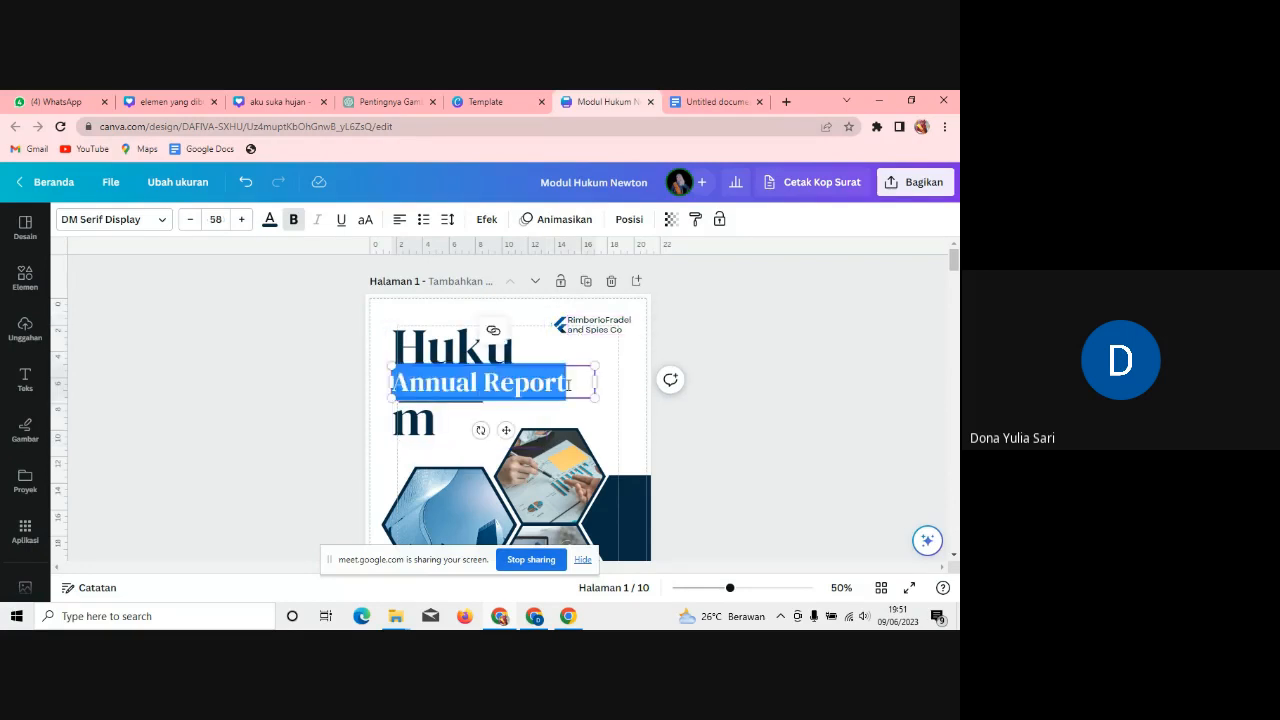
type("Newton")
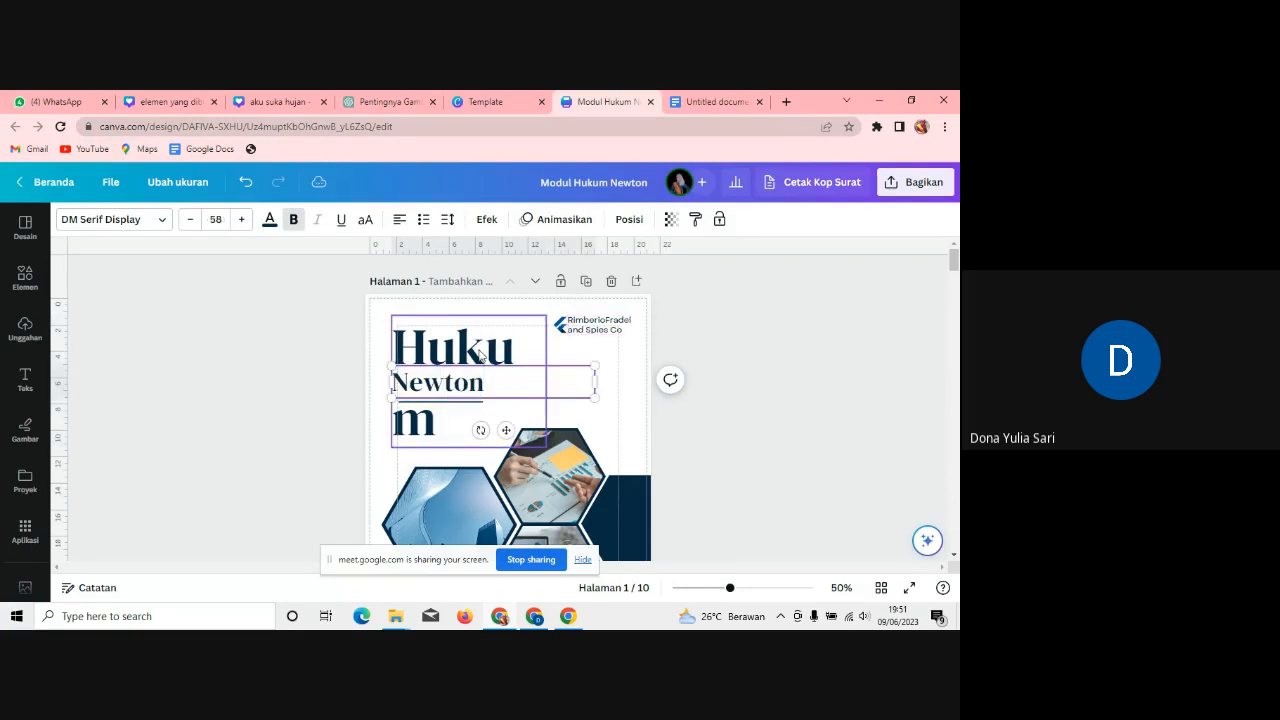
Step: Shrink 'Hukum' to font size 96,5, nudge it down, and select the small logo text
left_click(480, 355)
left_click_drag(548, 378, 597, 369)
key("ctrl+z")
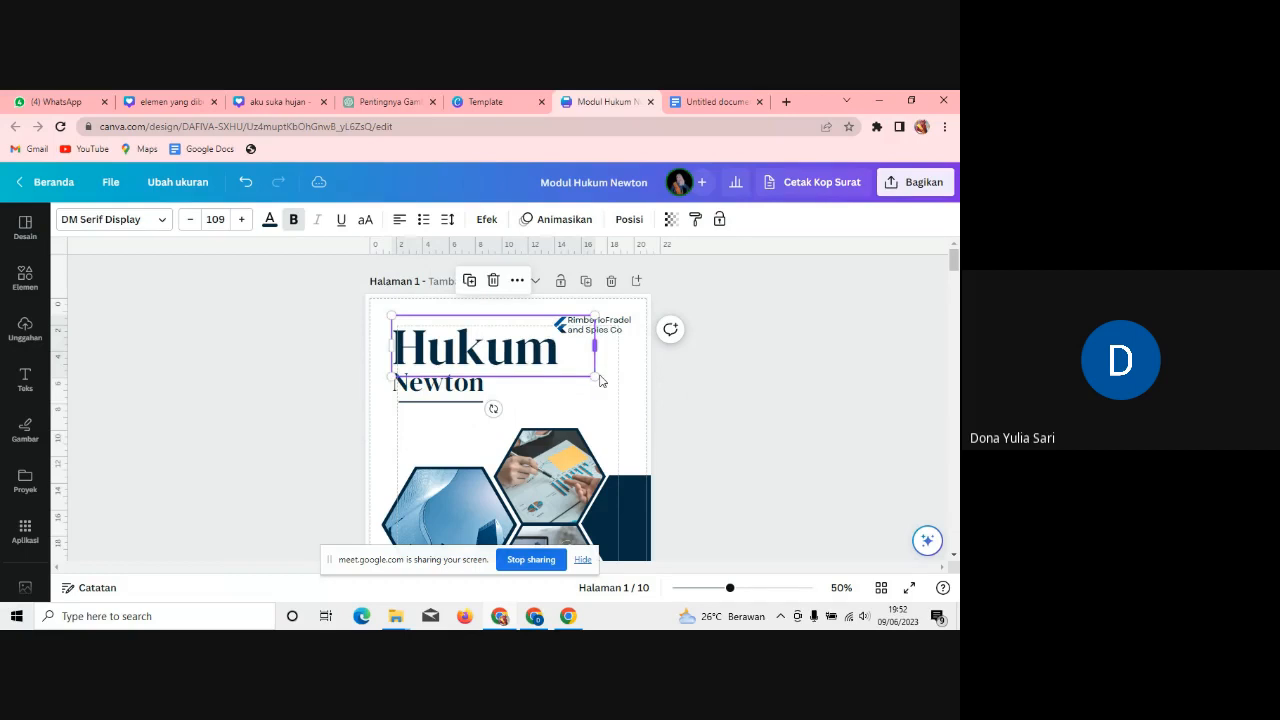
left_click(600, 380)
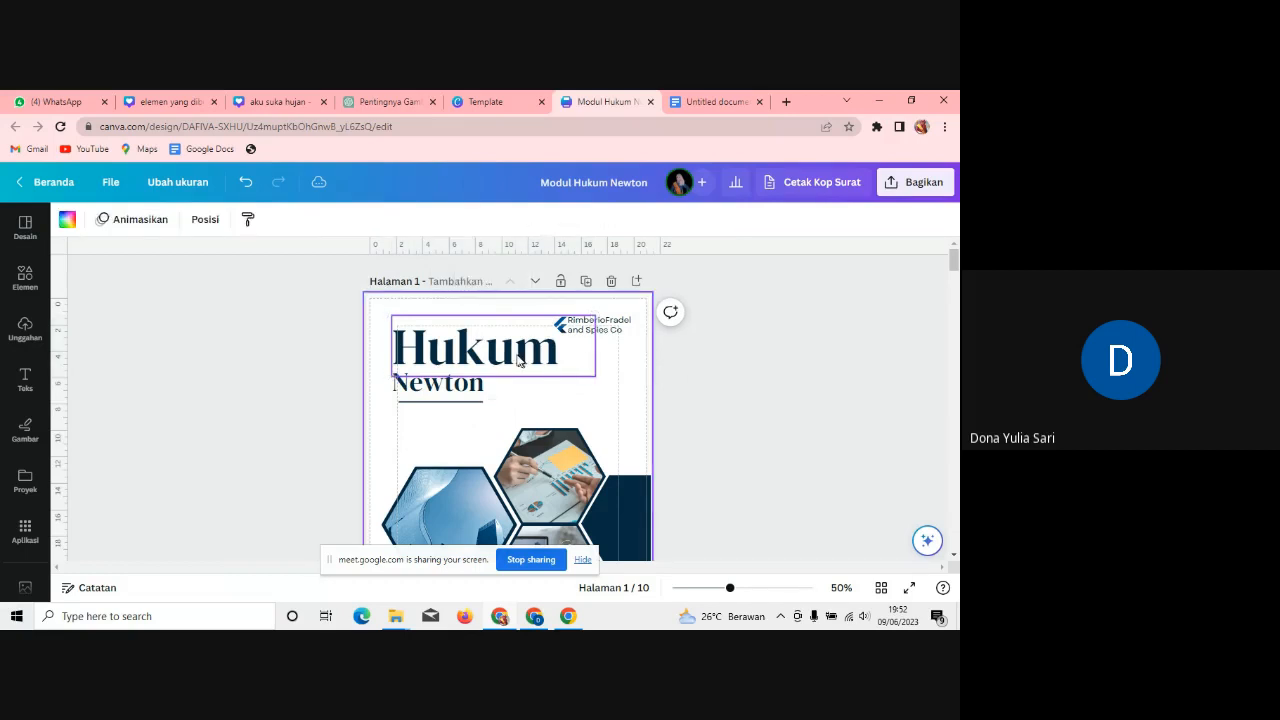
left_click(519, 362)
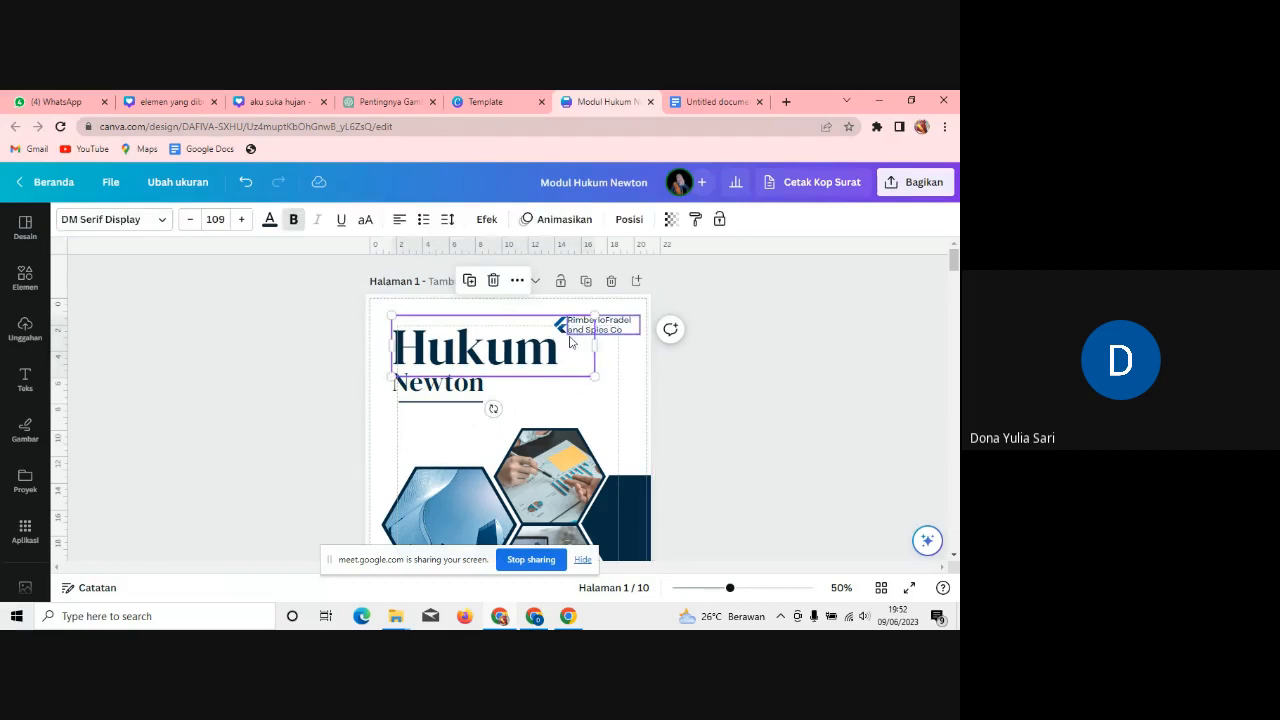
left_click(192, 222)
left_click(192, 222)
left_click(192, 222)
left_click(192, 222)
left_click(192, 222)
left_click(192, 222)
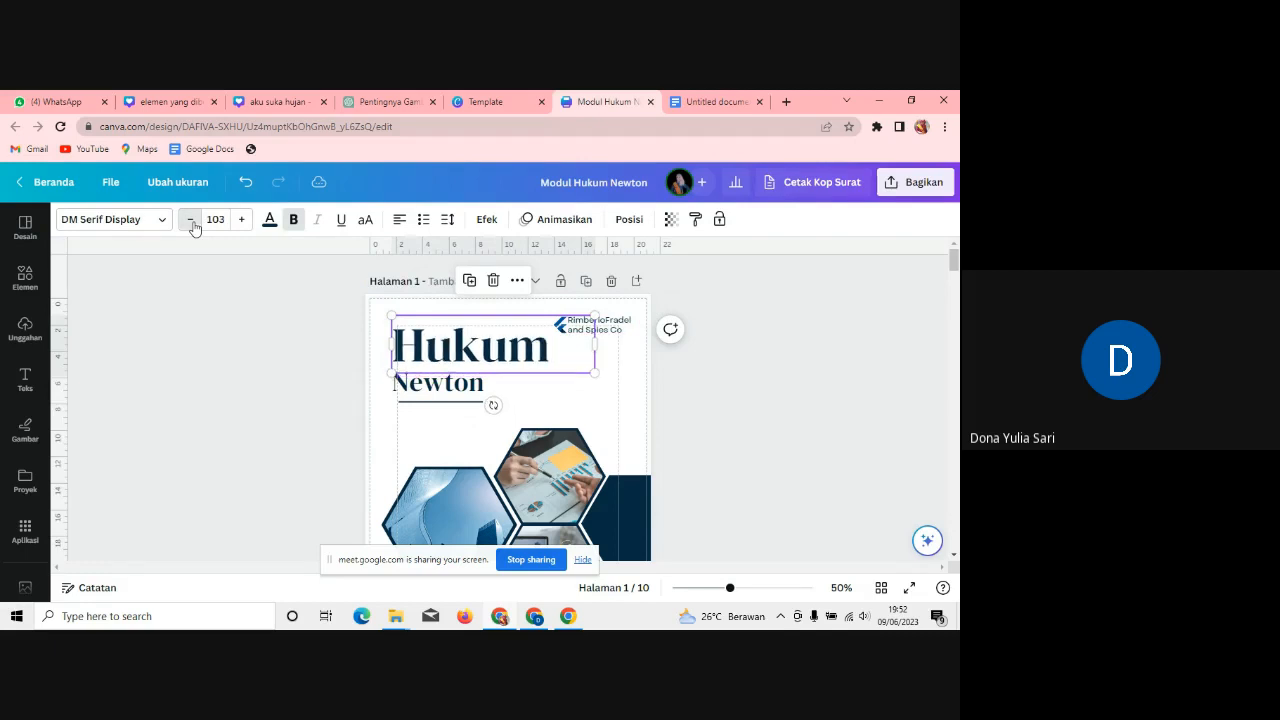
left_click(192, 222)
left_click(192, 222)
left_click(192, 222)
left_click(192, 222)
left_click(192, 222)
left_click(192, 222)
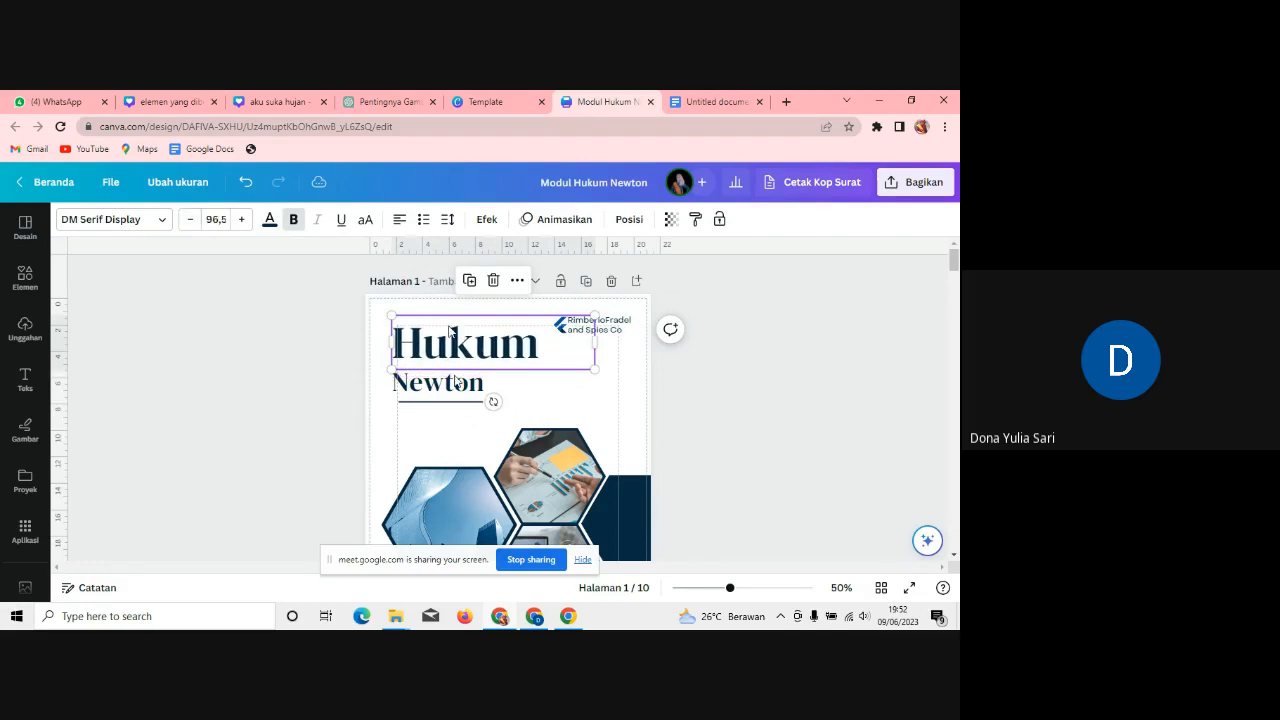
left_click_drag(449, 342, 449, 350)
left_click(593, 327)
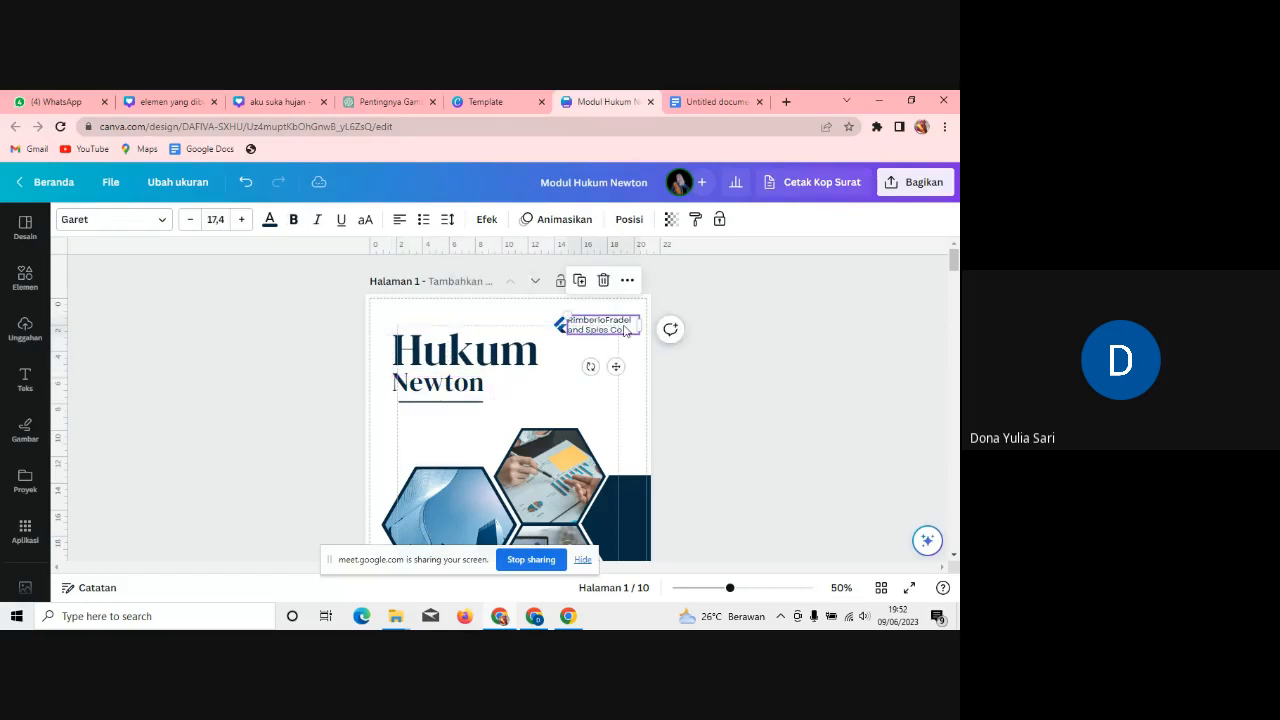
double_click(625, 330)
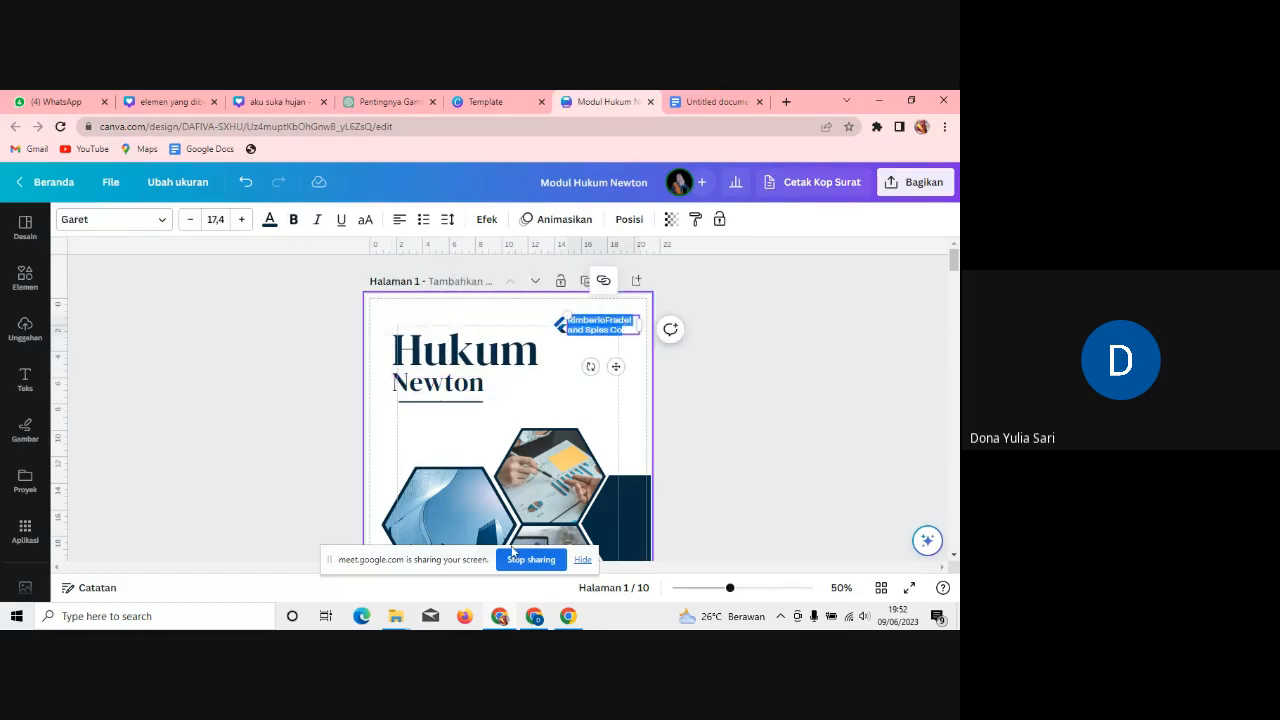
Step: Admit the waiting guest into the Google Meet call
key("alt+Tab")
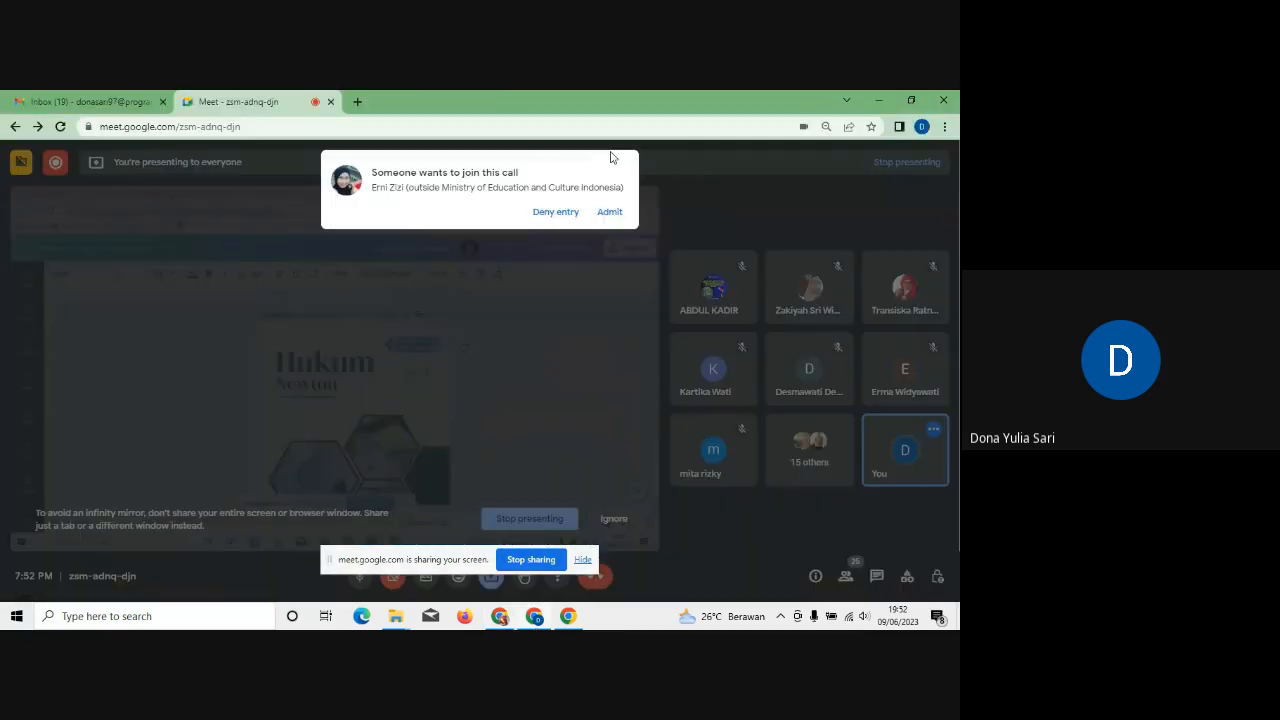
left_click(609, 211)
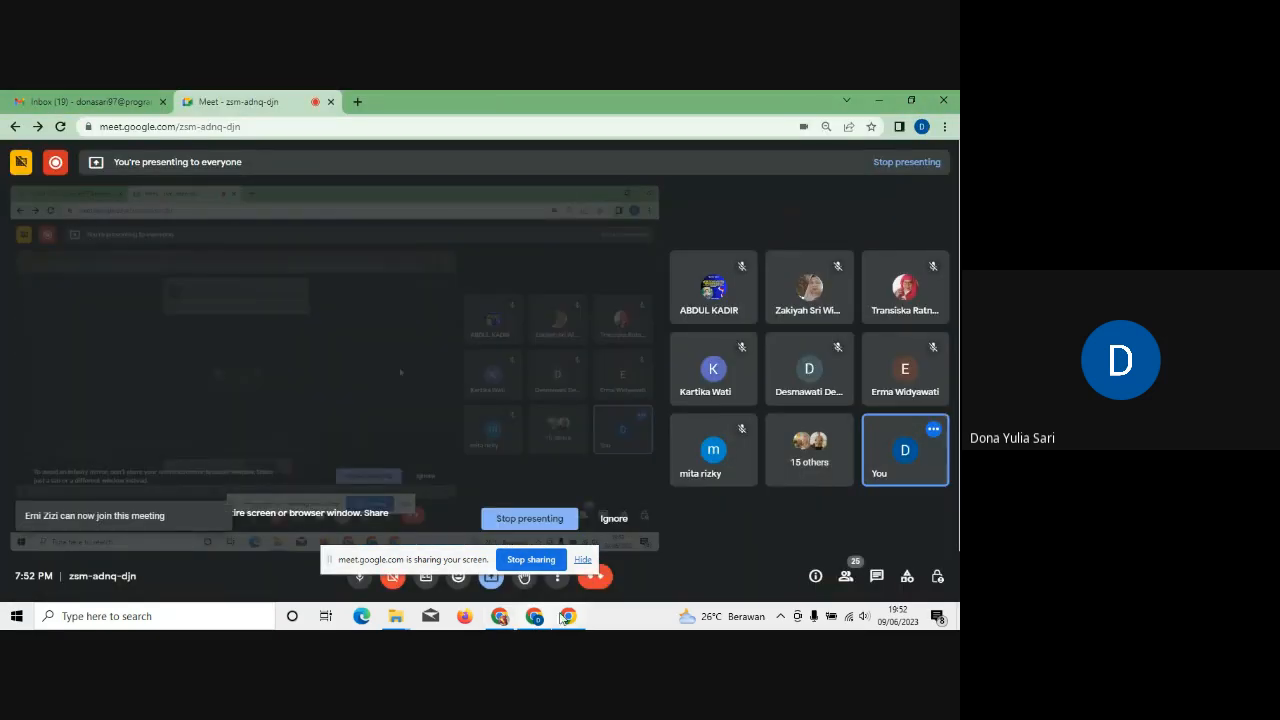
left_click(614, 212)
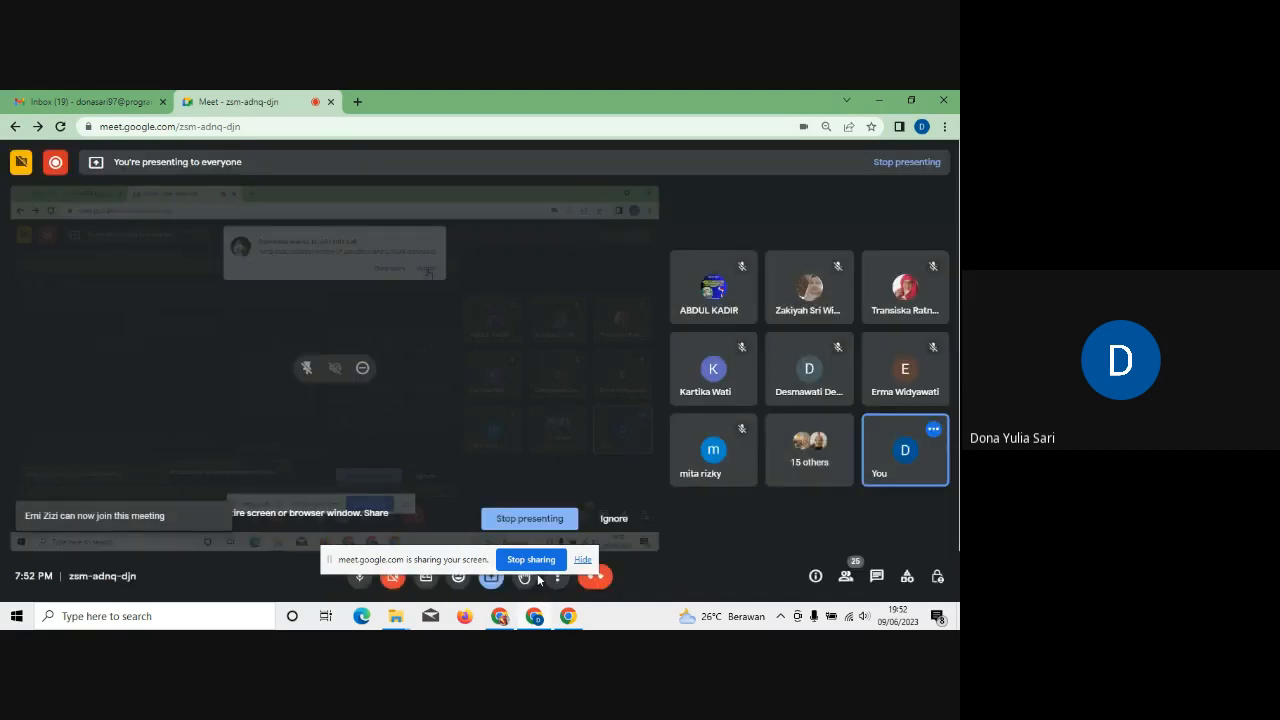
Step: Open Canva's uploads panel, admitting another Google Meet guest along the way
left_click(500, 620)
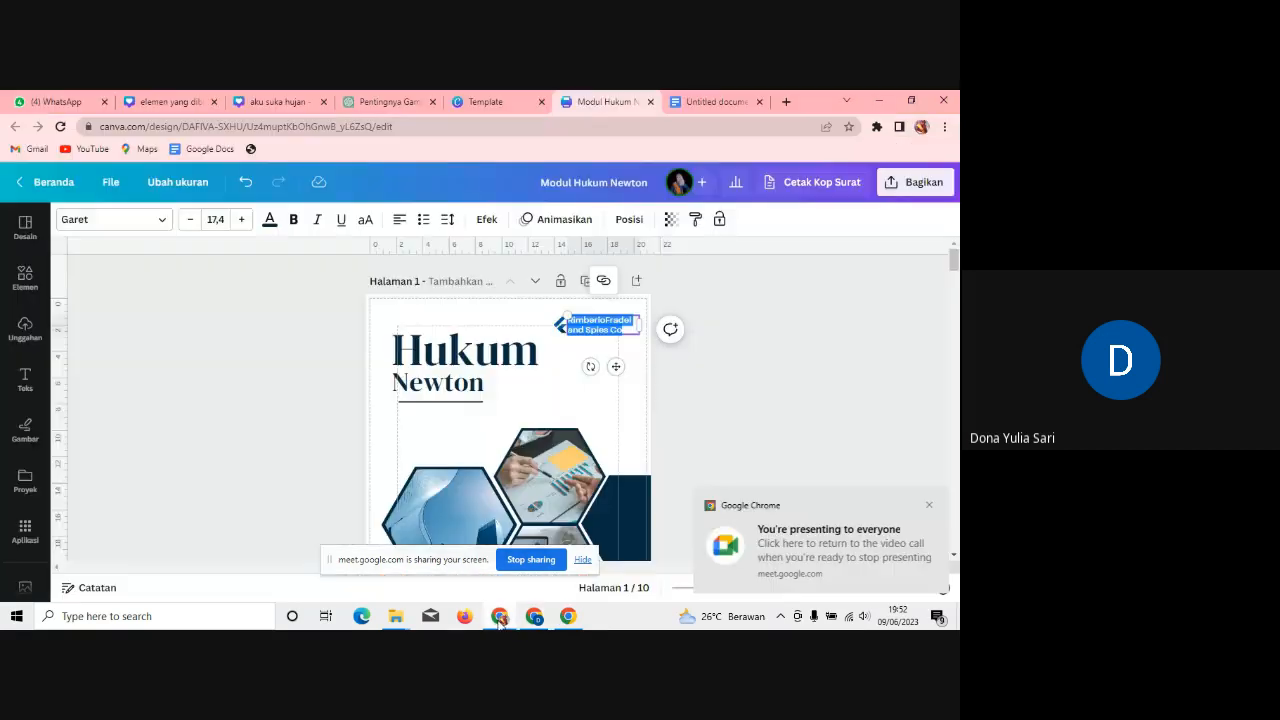
left_click(929, 506)
left_click(627, 348)
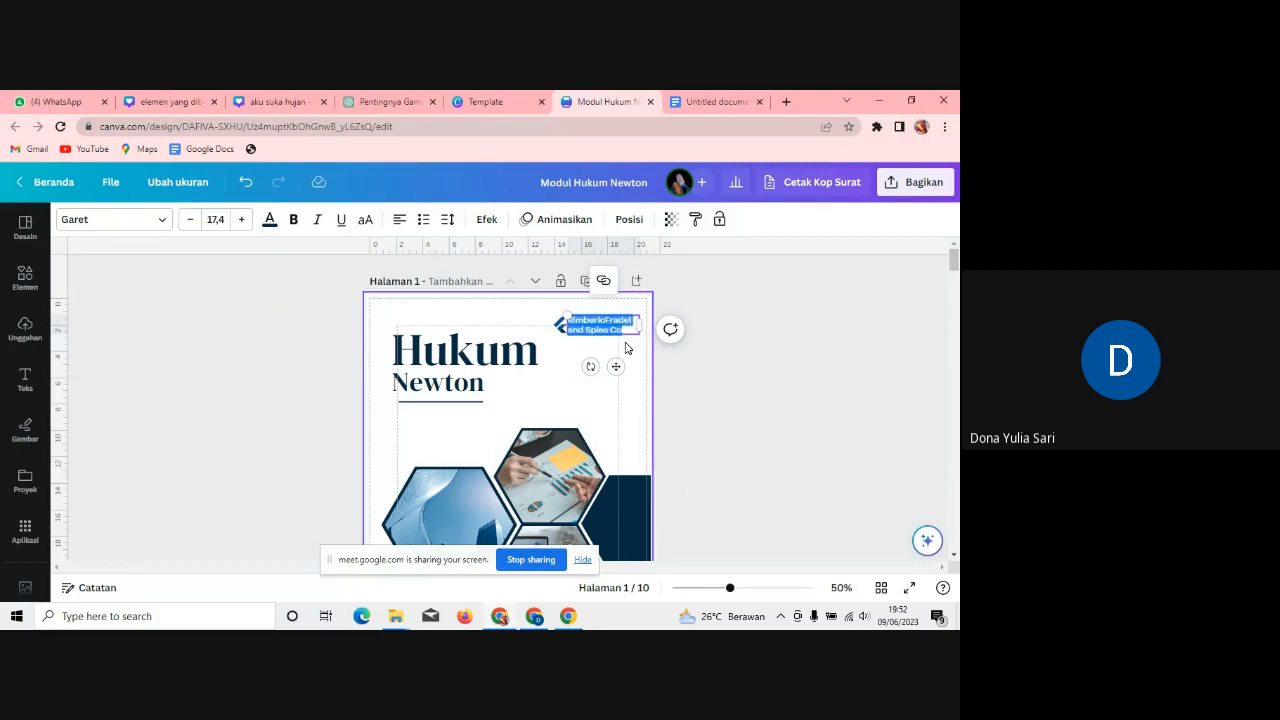
left_click(26, 338)
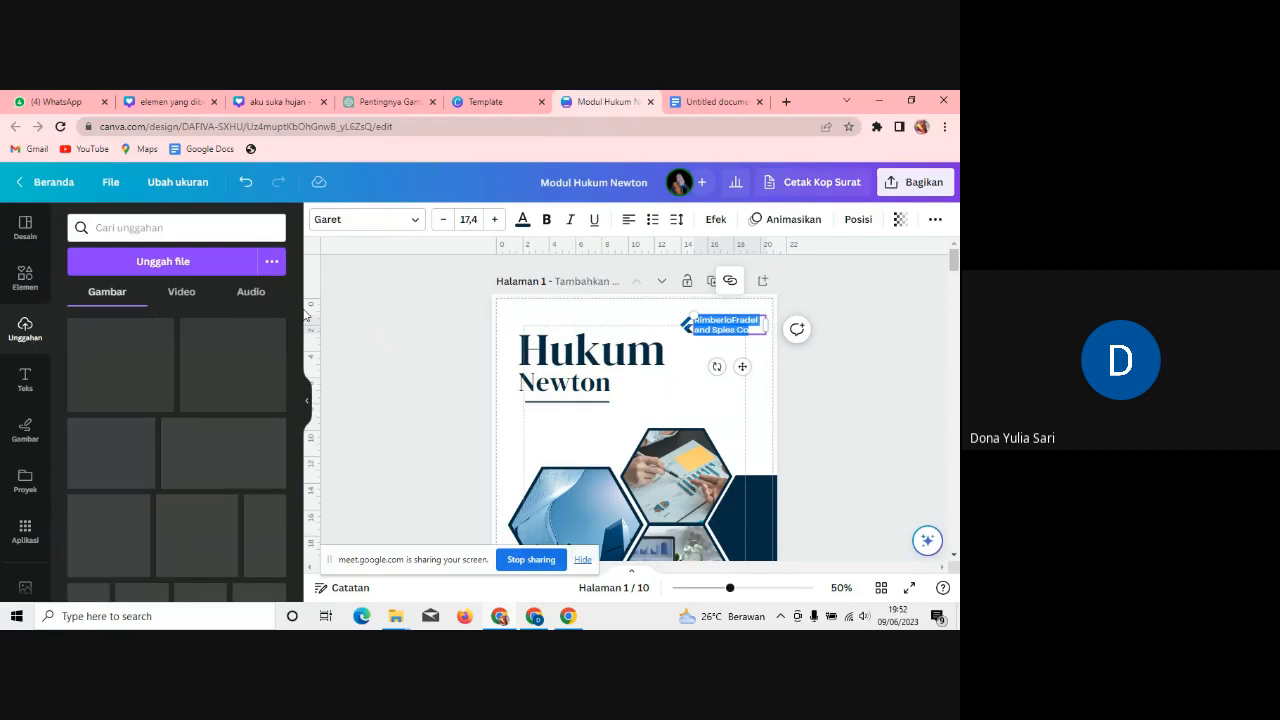
left_click(534, 616)
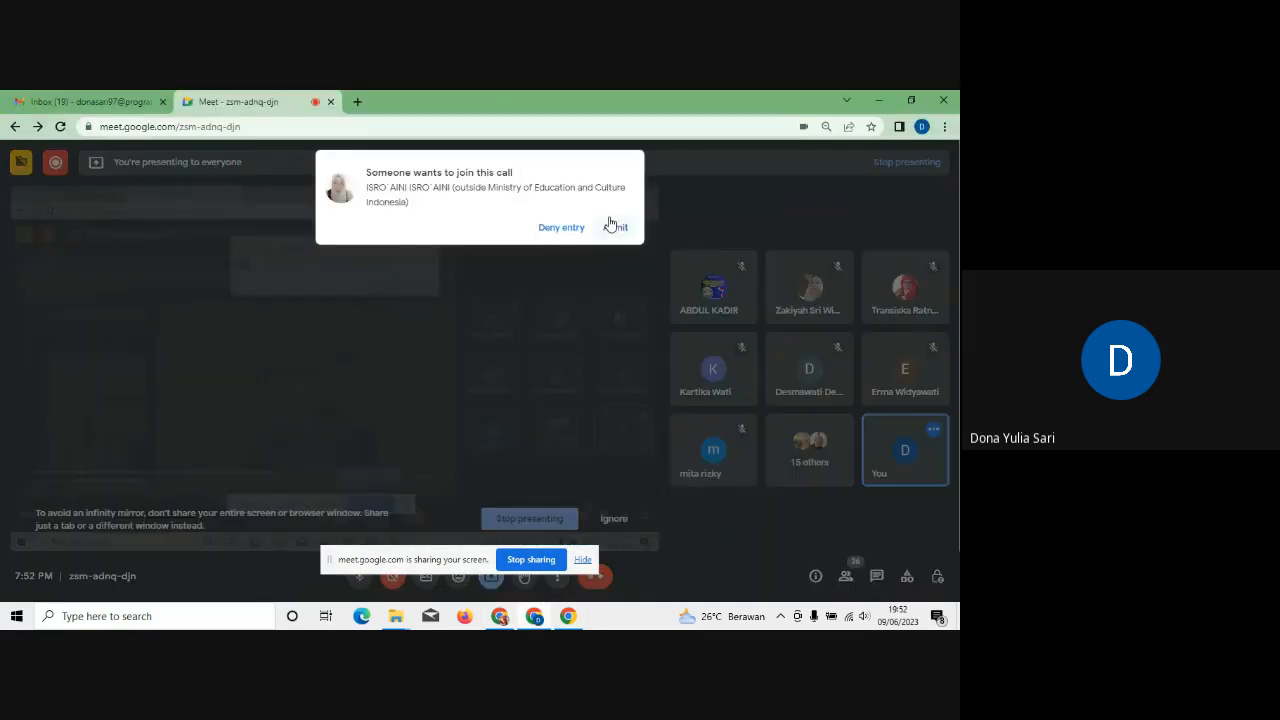
left_click(614, 227)
left_click(505, 618)
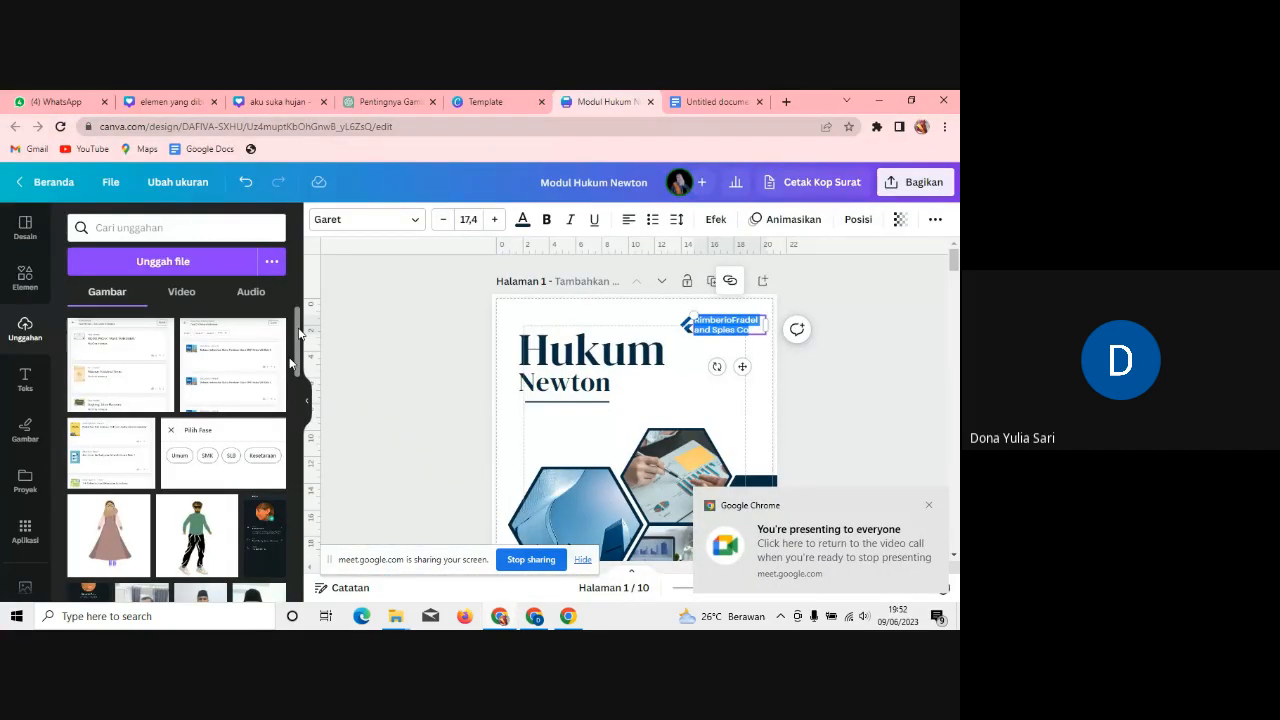
left_click_drag(299, 333, 294, 483)
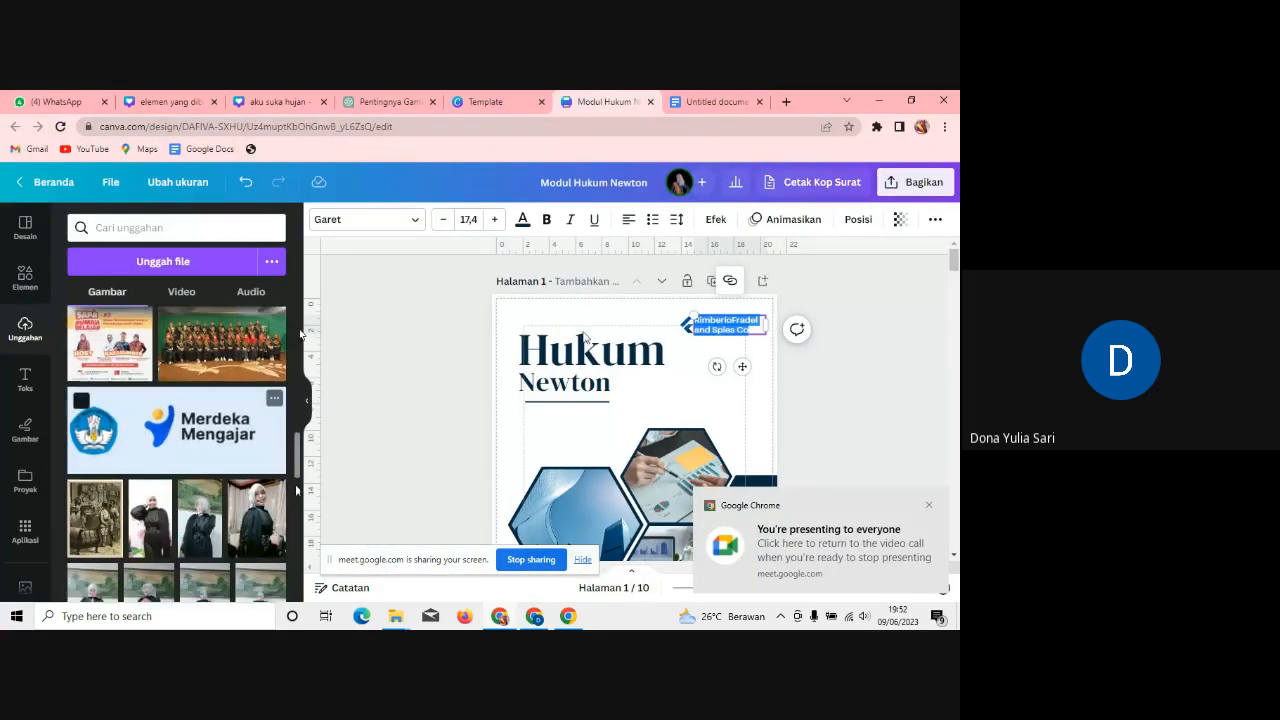
left_click(763, 327)
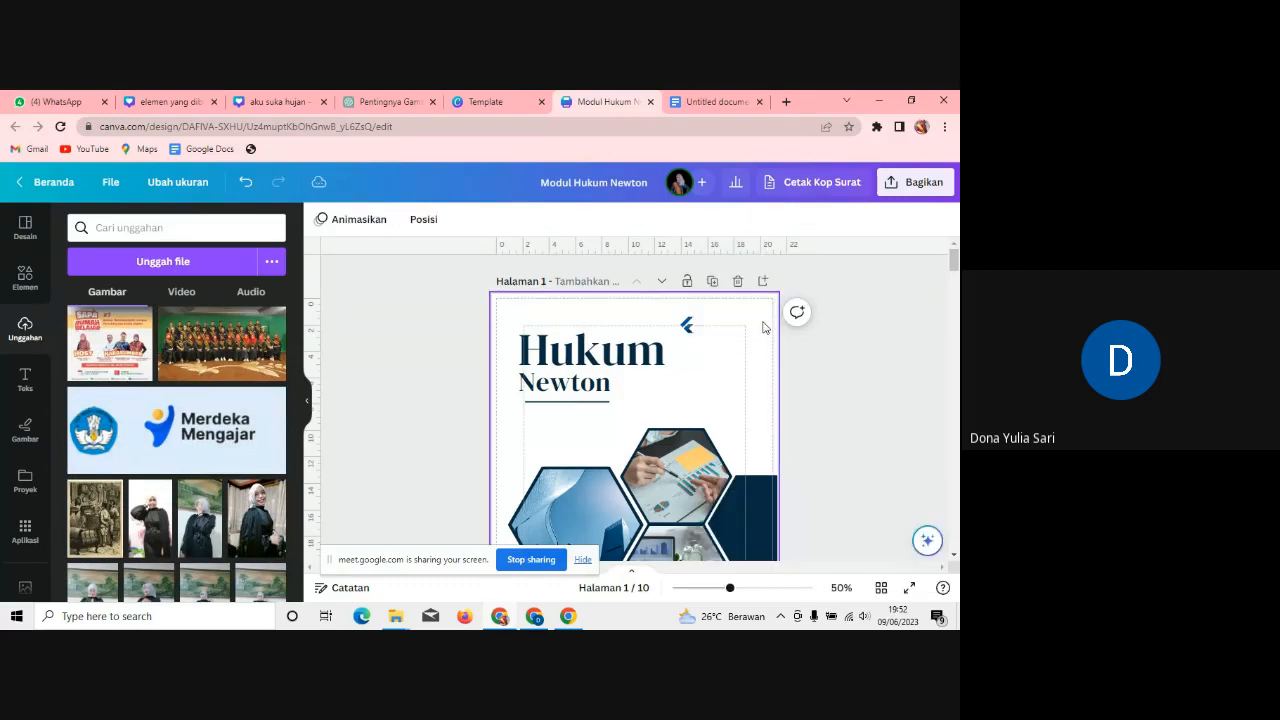
Step: Delete the small logo and place the Merdeka Mengajar logo beside the Hukum title
left_click(688, 324)
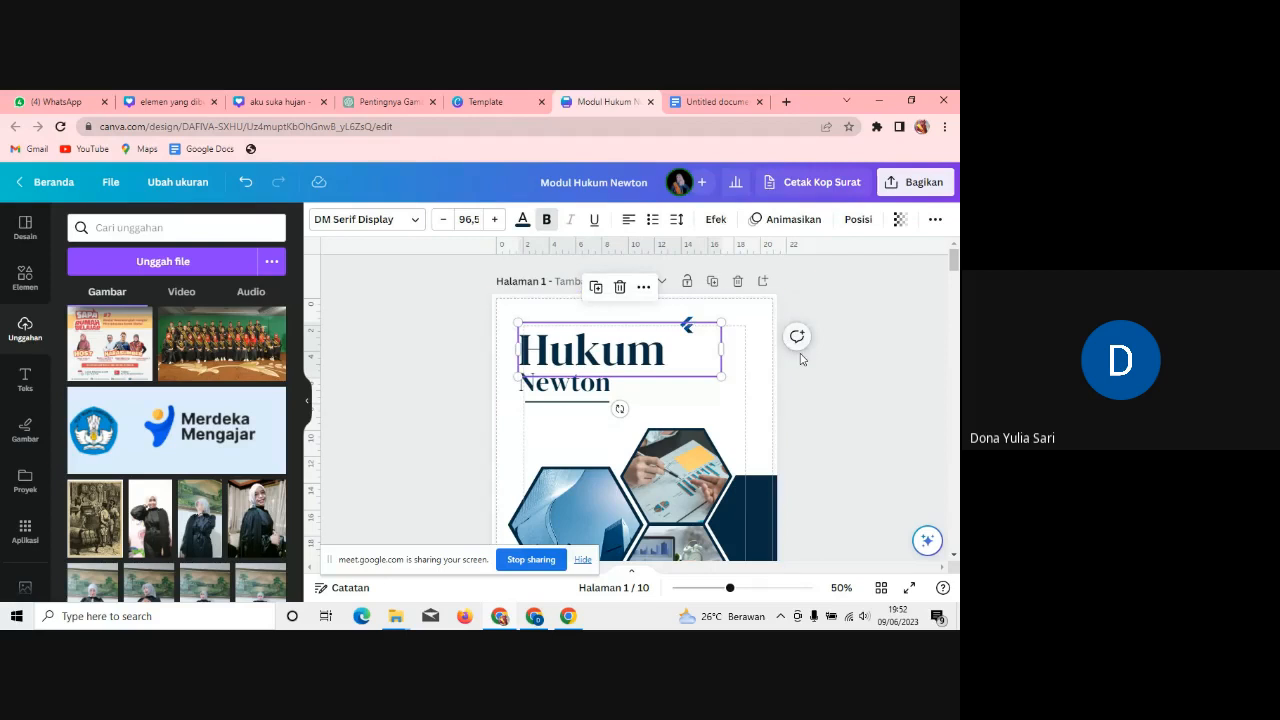
left_click(760, 381)
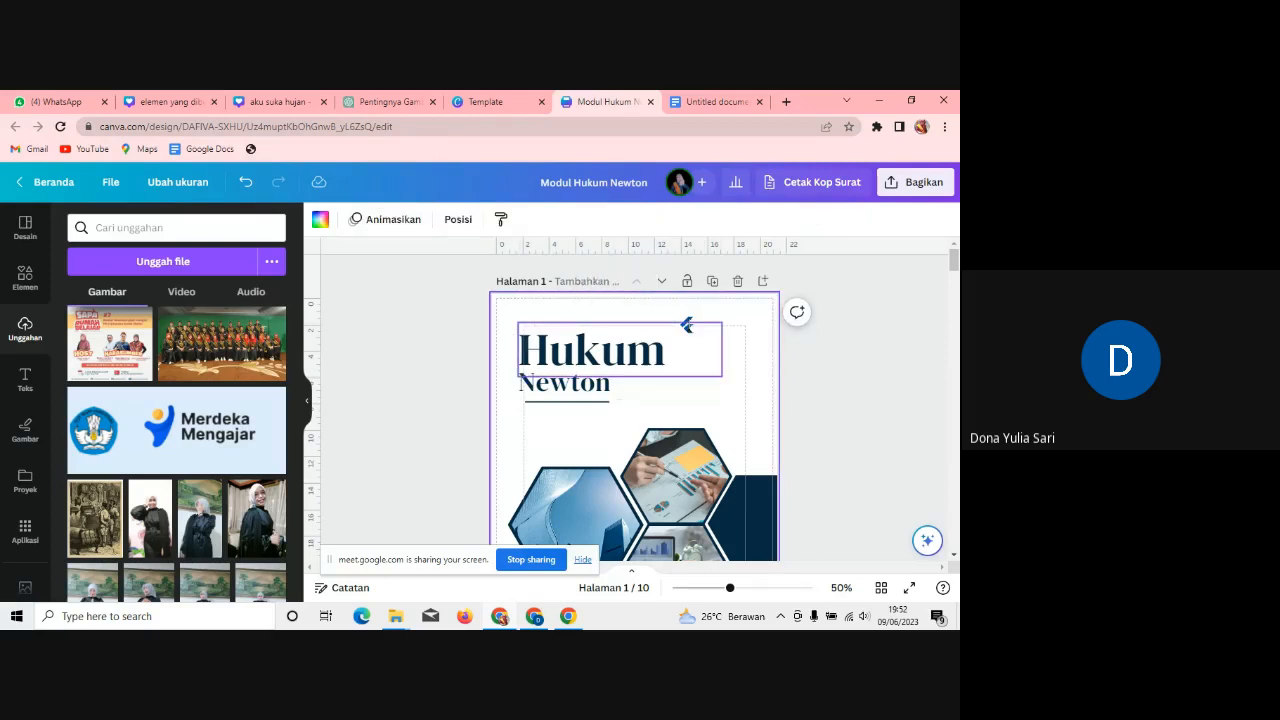
left_click(688, 323)
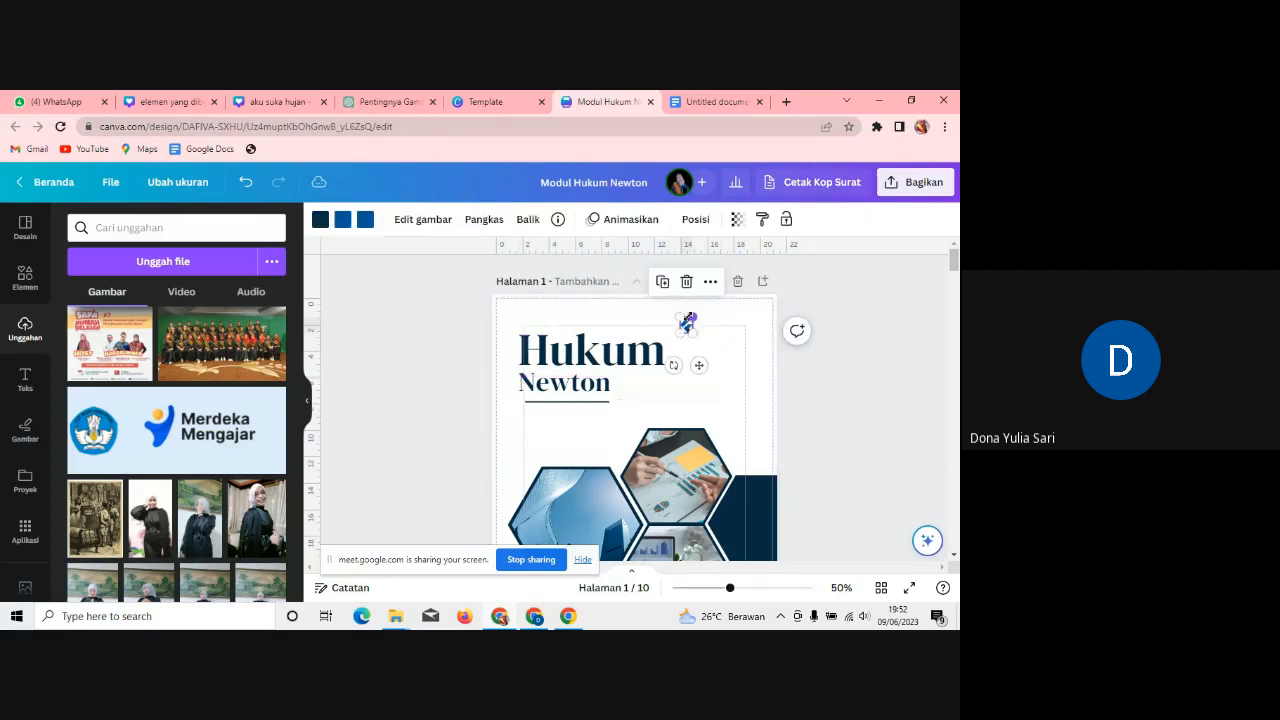
key("Delete")
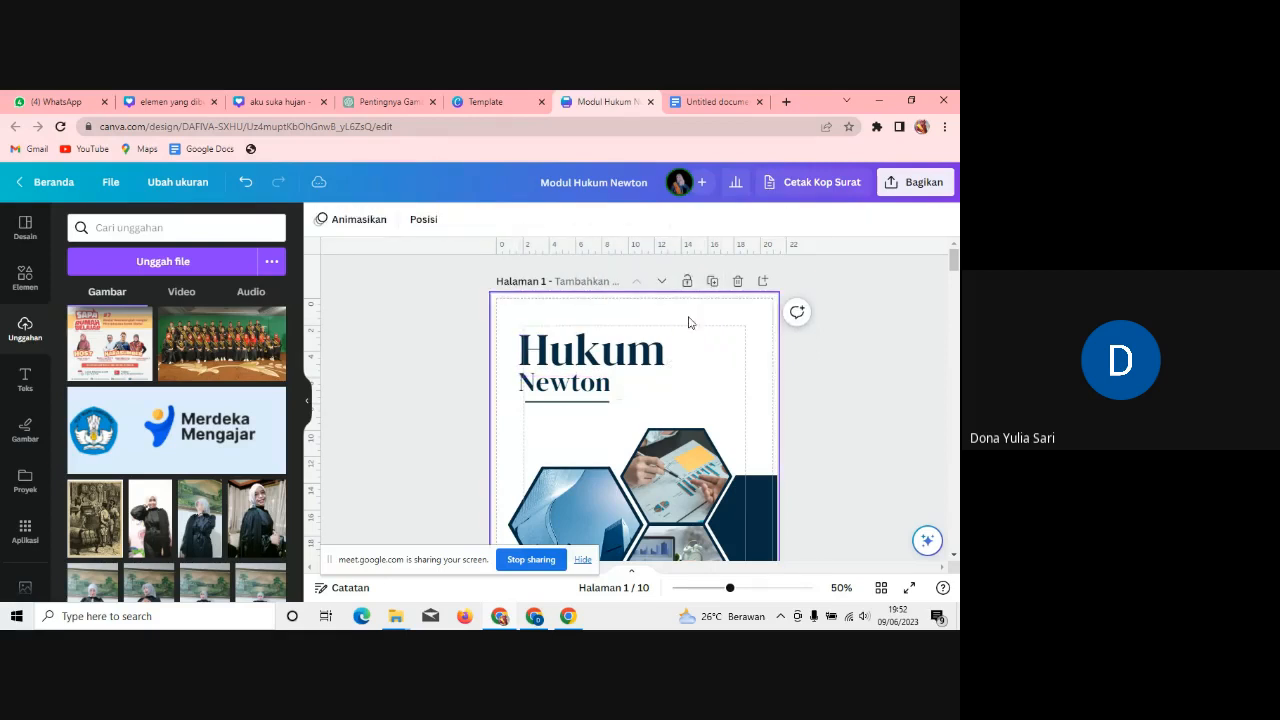
left_click(216, 438)
left_click_drag(644, 499, 727, 333)
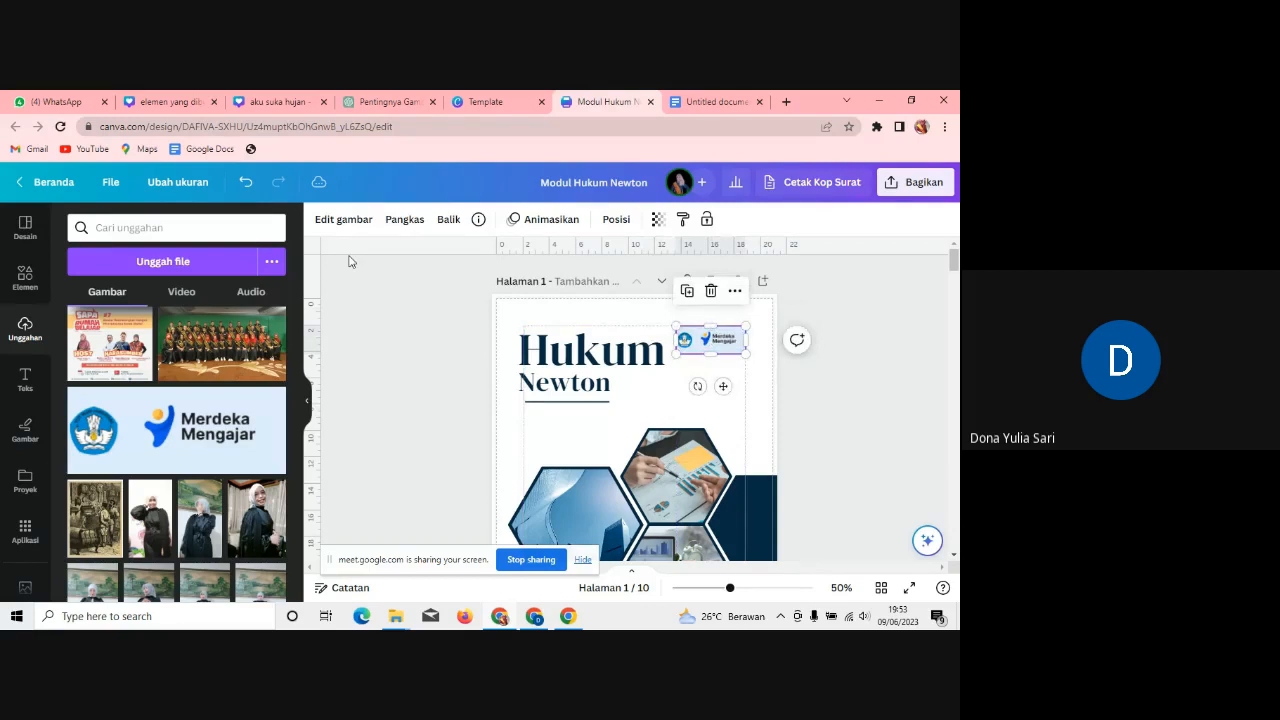
Step: Remove the Merdeka Mengajar logo's background with Penghapus LB
left_click(343, 220)
left_click(123, 548)
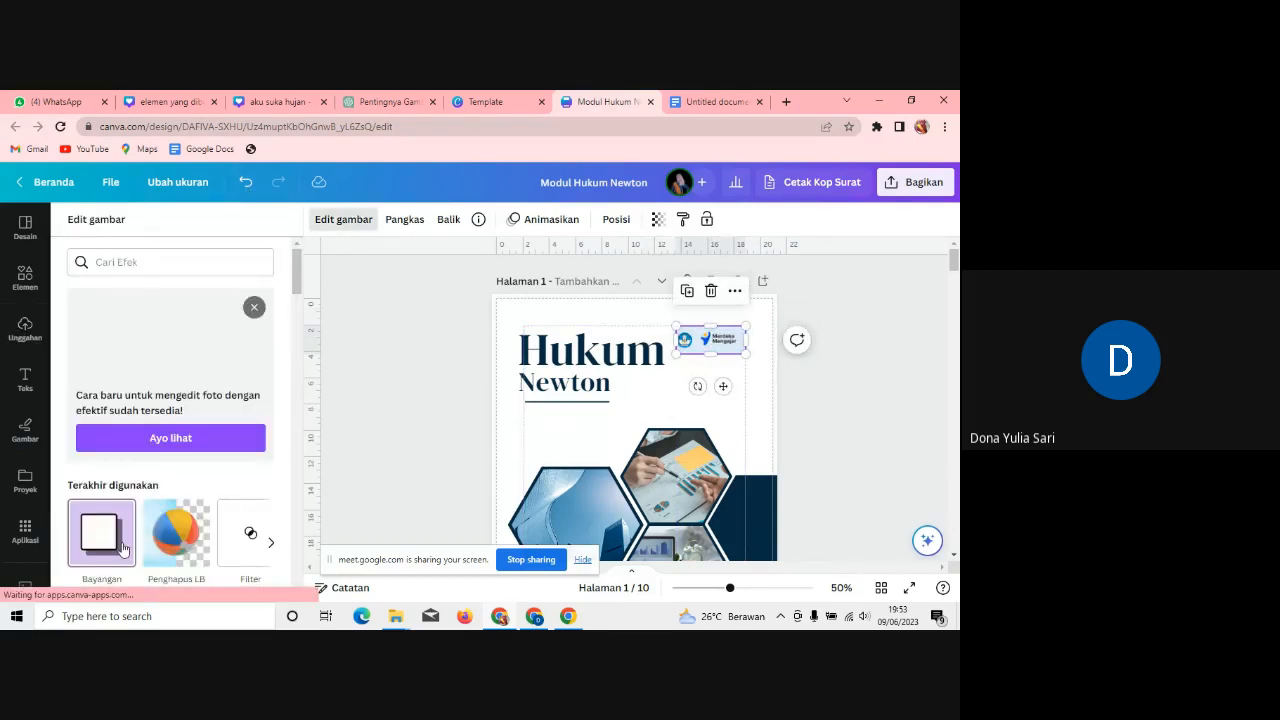
left_click(152, 543)
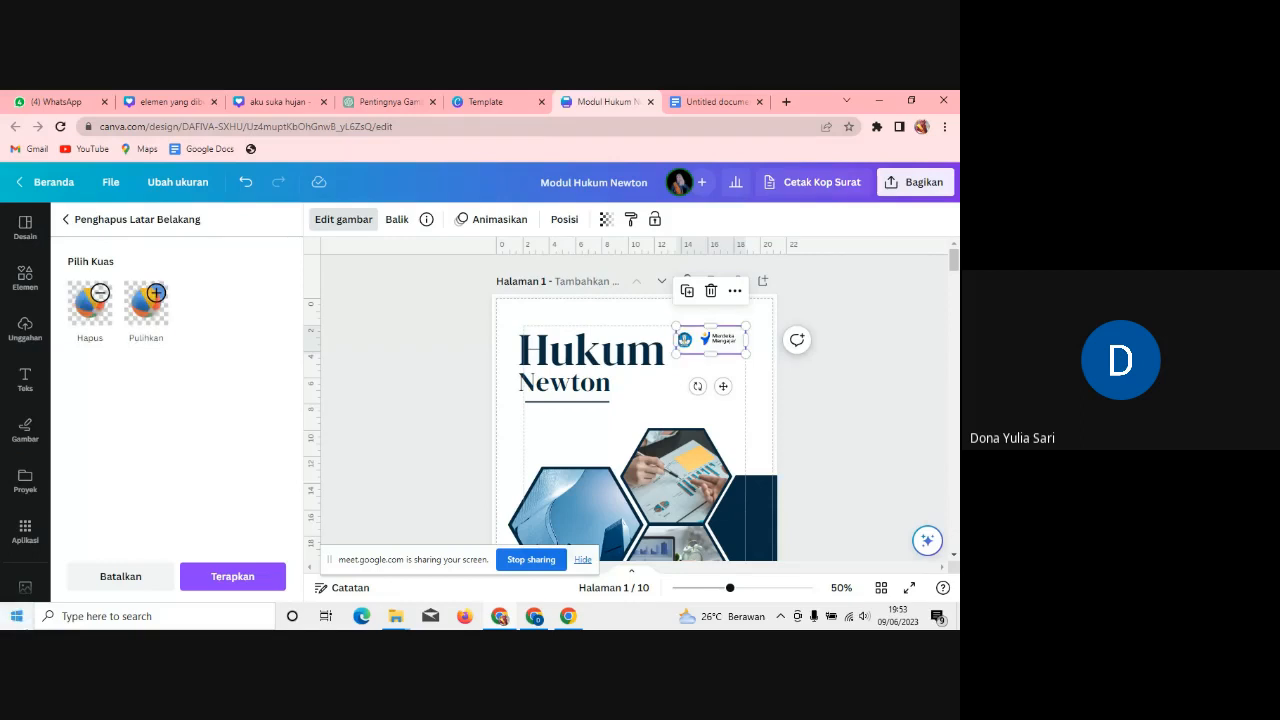
left_click(215, 584)
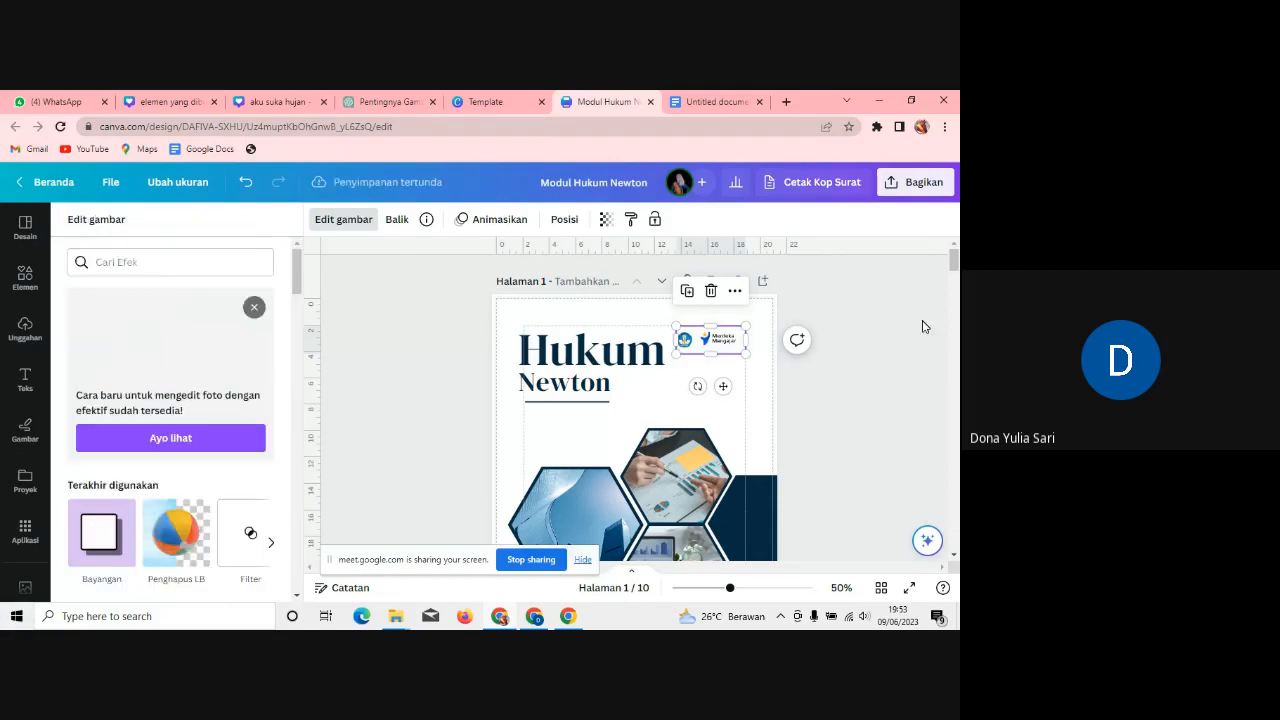
scroll(636, 408, "down", 2)
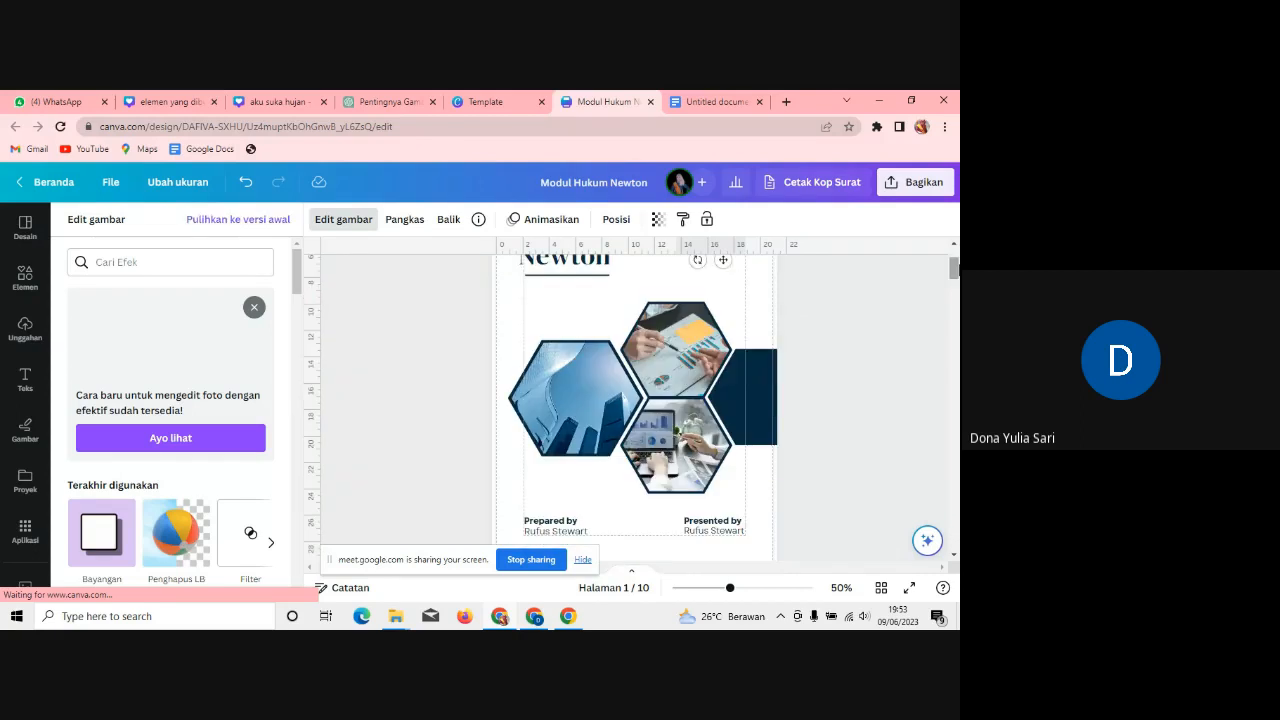
Step: Delete the photos from the top, left and lower hexagons
left_click(667, 355)
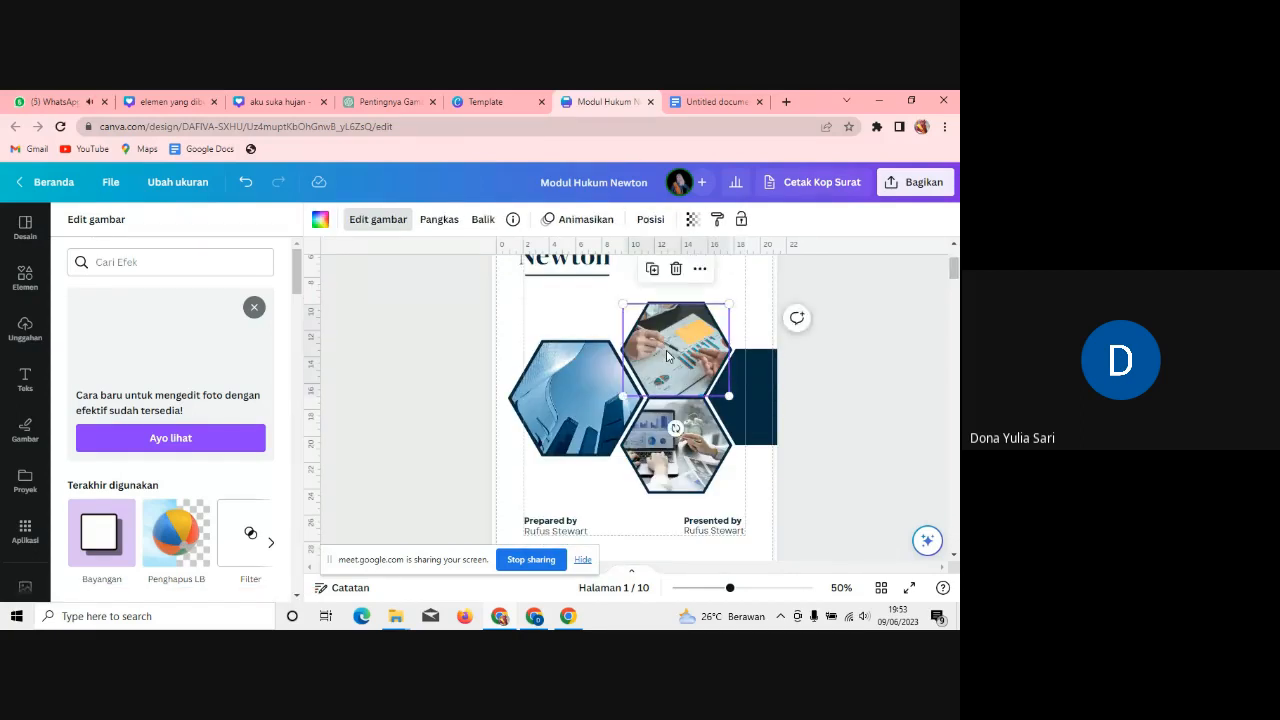
key("Delete")
left_click(568, 388)
key("Delete")
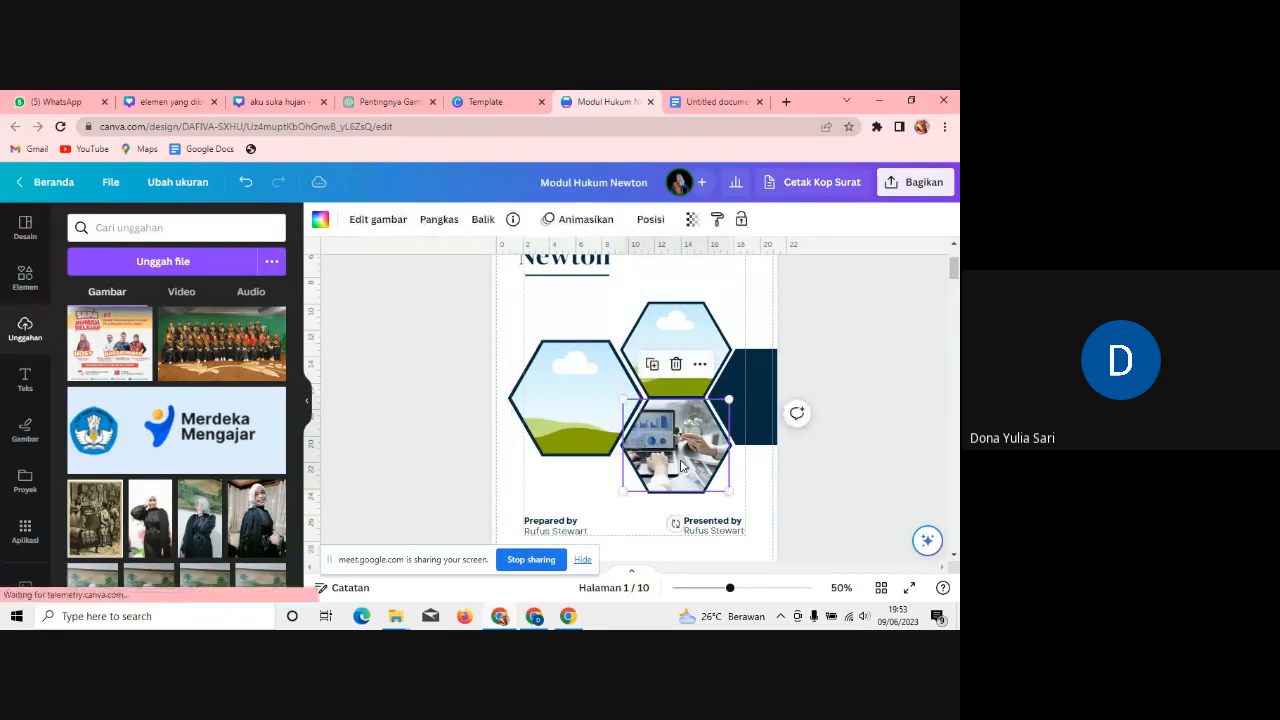
key("Delete")
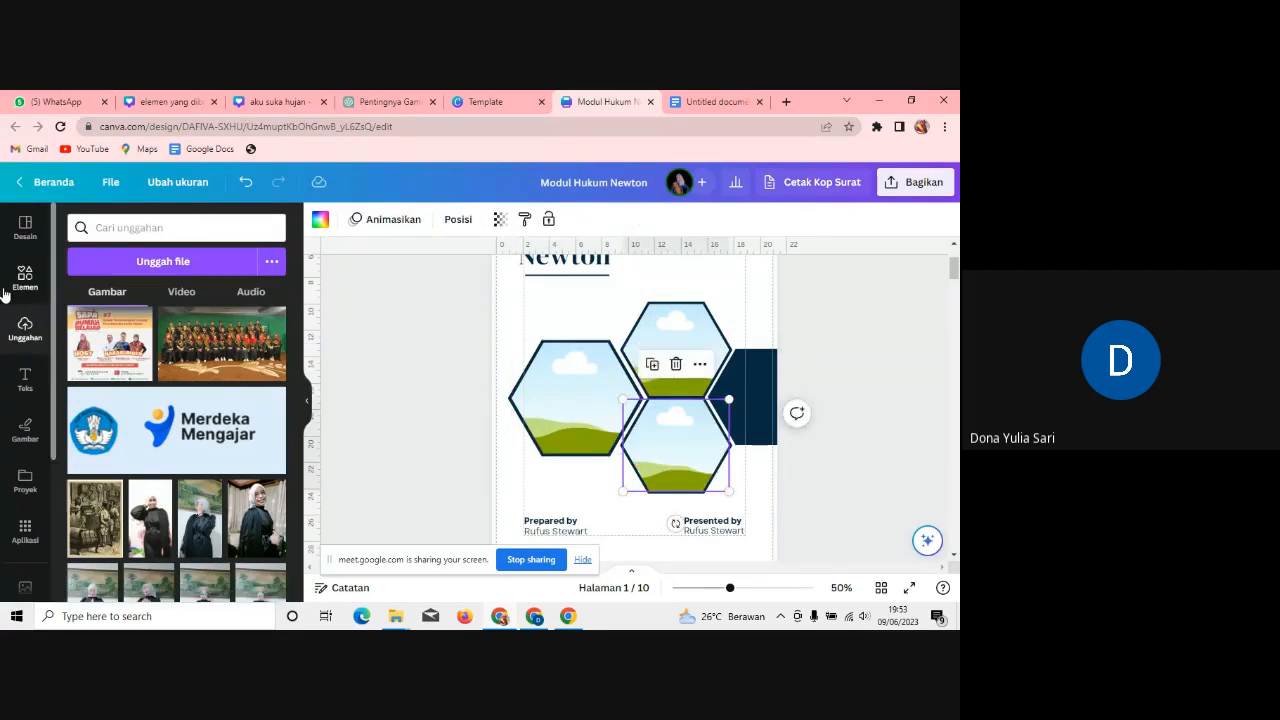
Step: Search Elements for 'hukum newton' and filter to photo results
left_click(25, 278)
left_click(160, 228)
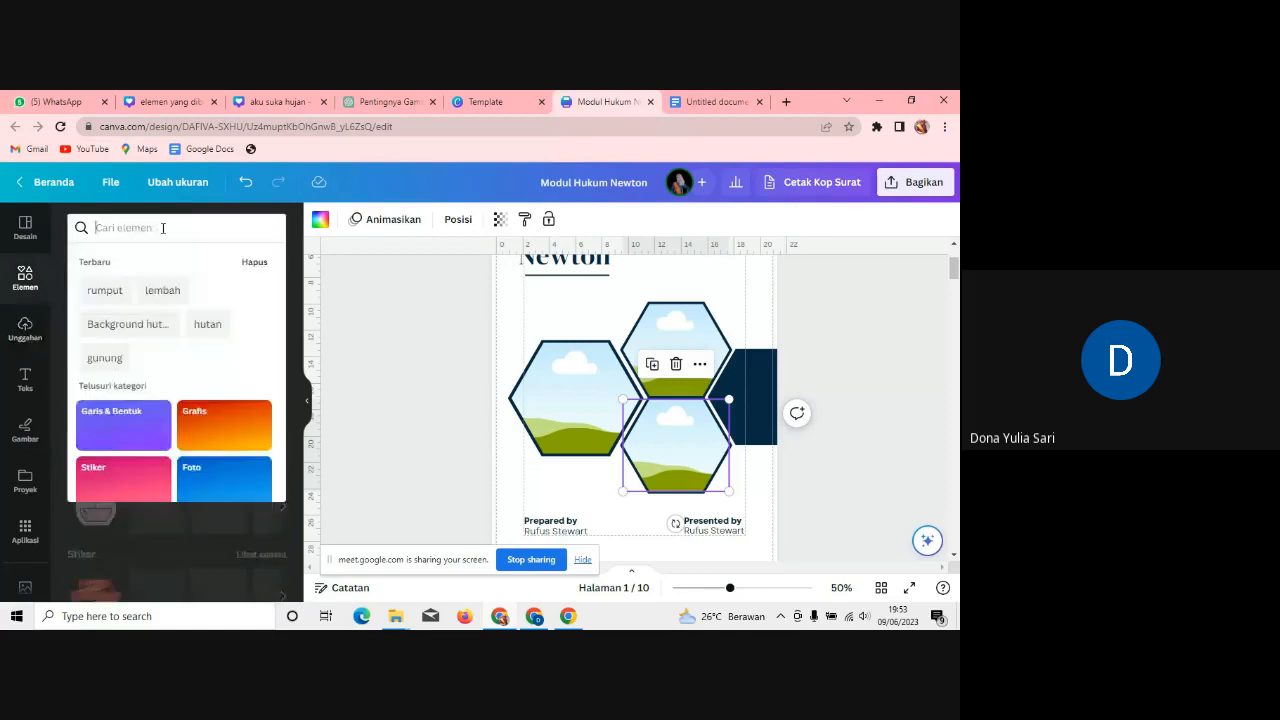
type("hukl")
key("BackSpace")
type("um n")
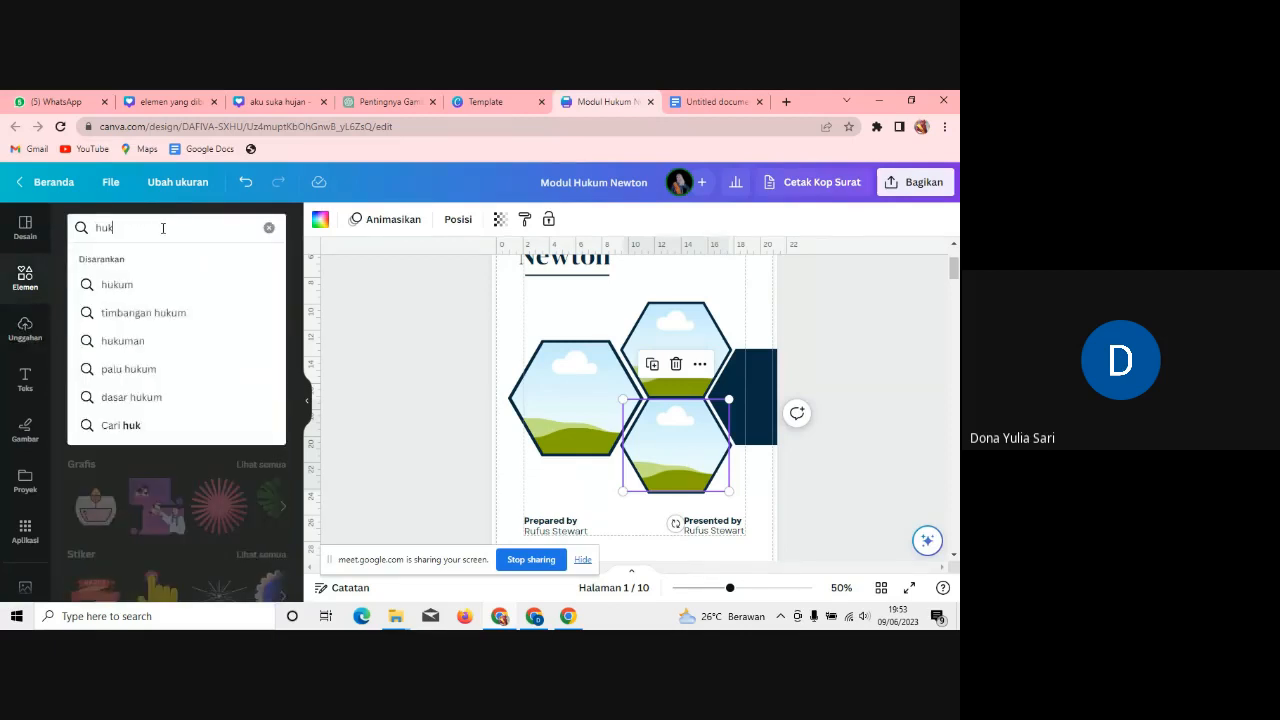
type("ewton")
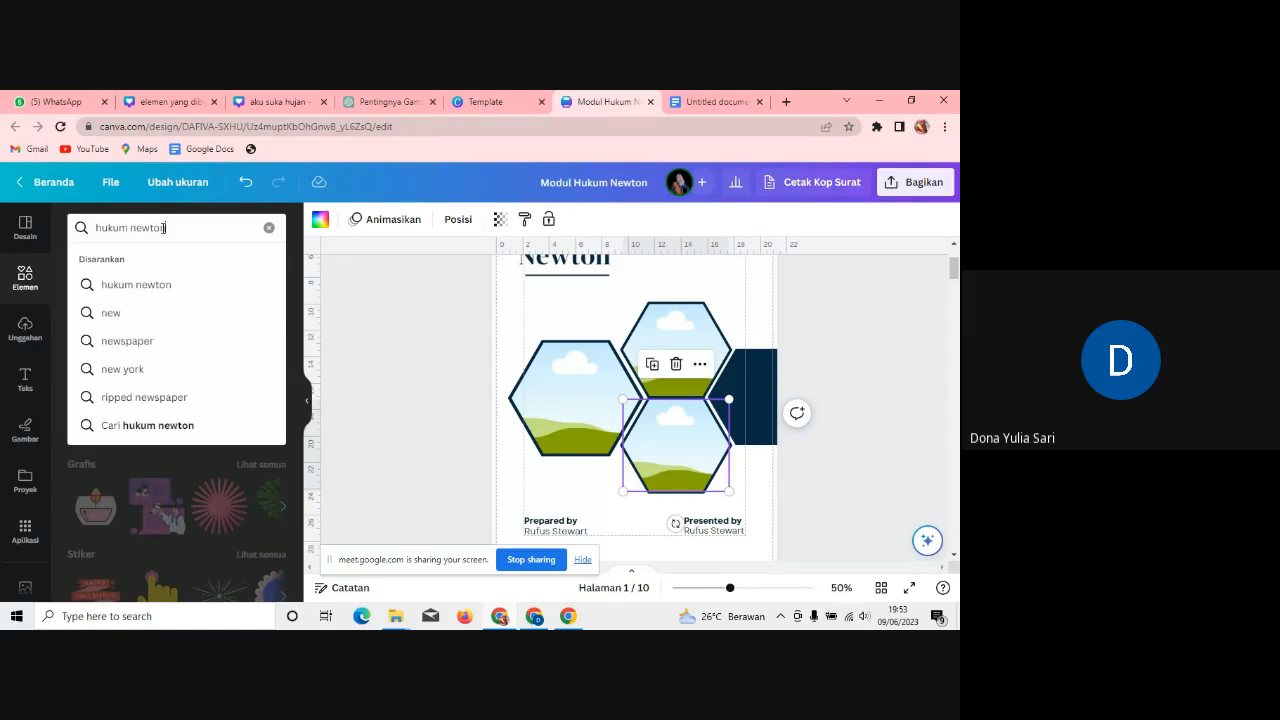
key("Return")
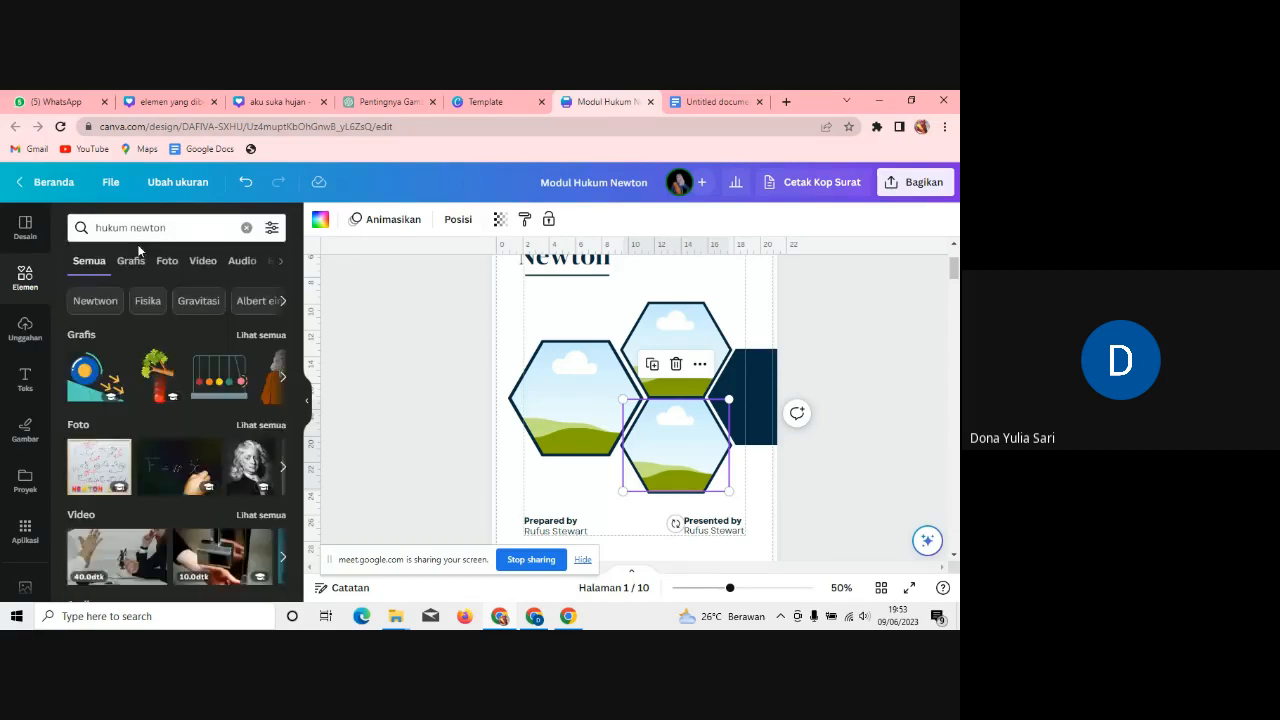
left_click(160, 267)
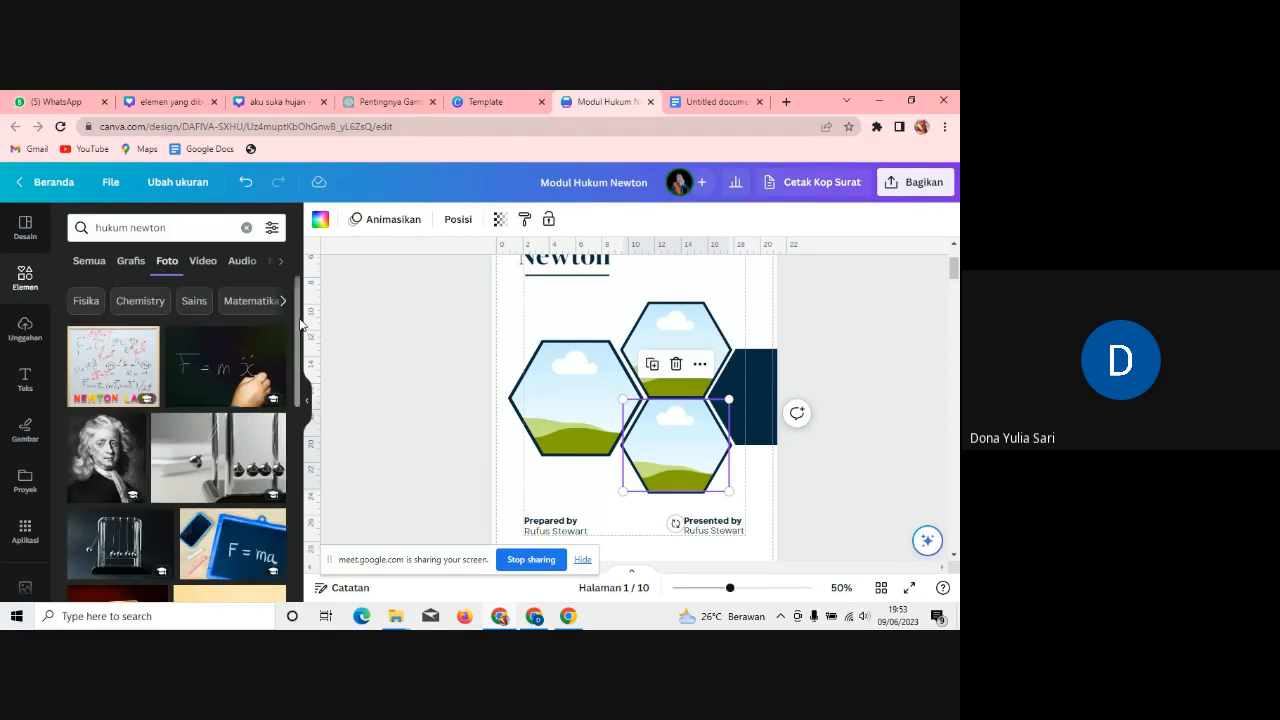
Step: Put the Newton's cradle photo in the left hexagon and the cropped F=ma chalkboard on top
scroll(298, 366, "down", 3)
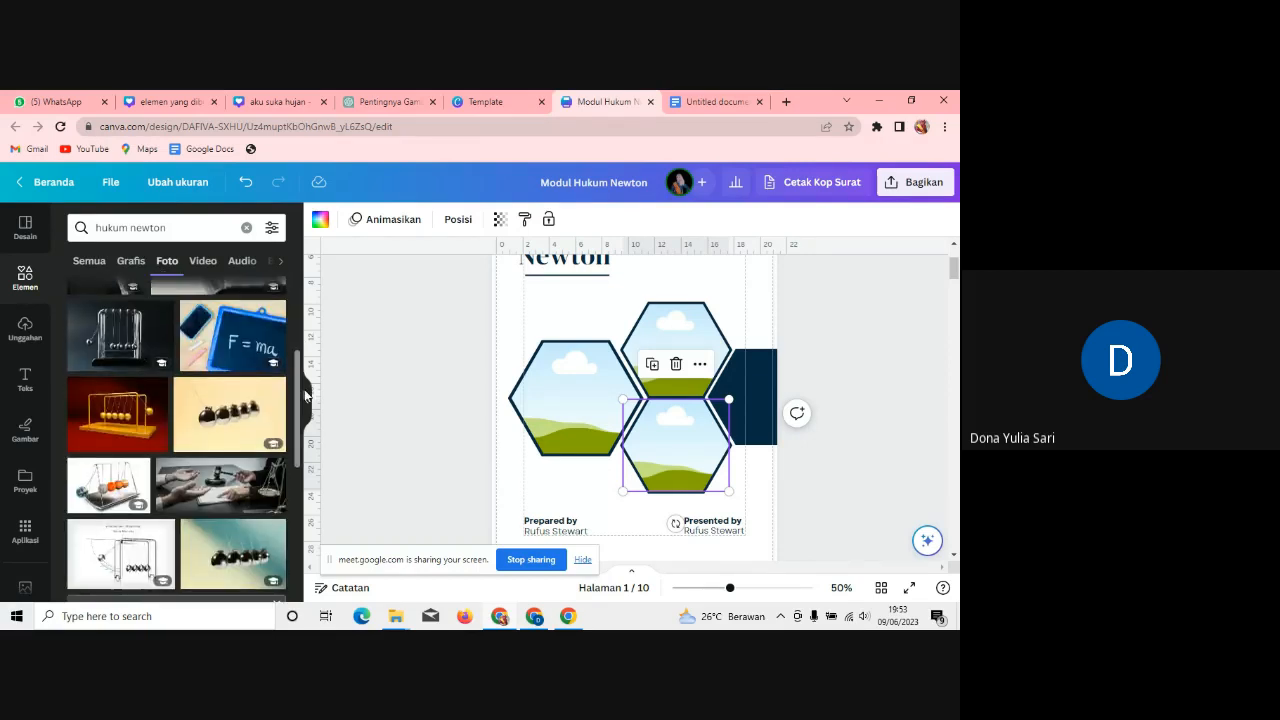
left_click(128, 422)
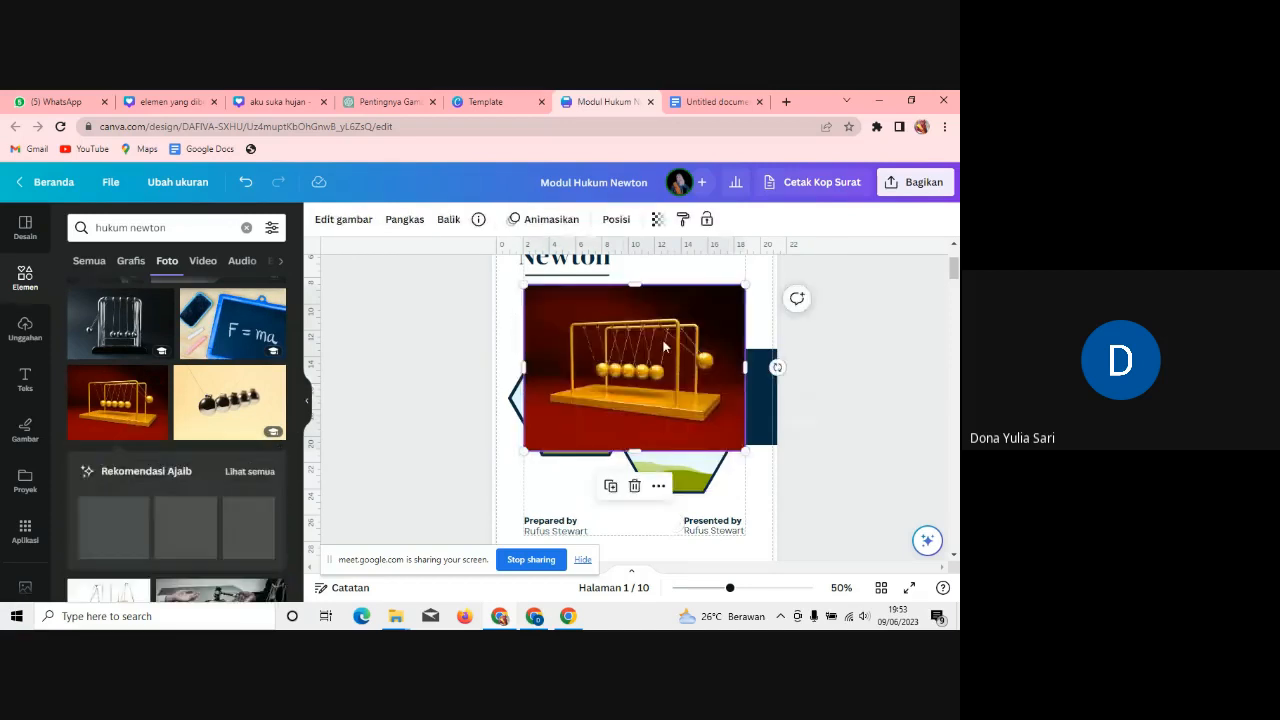
left_click_drag(634, 375, 585, 425)
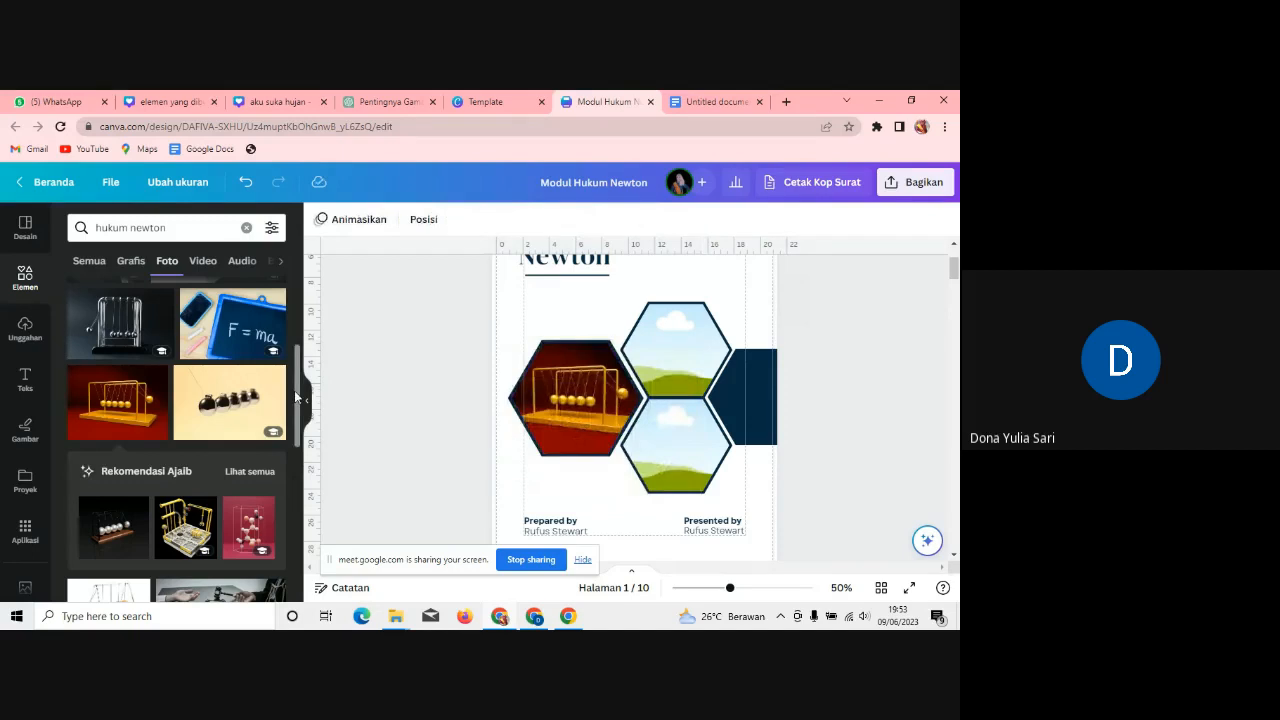
scroll(299, 406, "down", 1)
left_click_drag(299, 407, 299, 394)
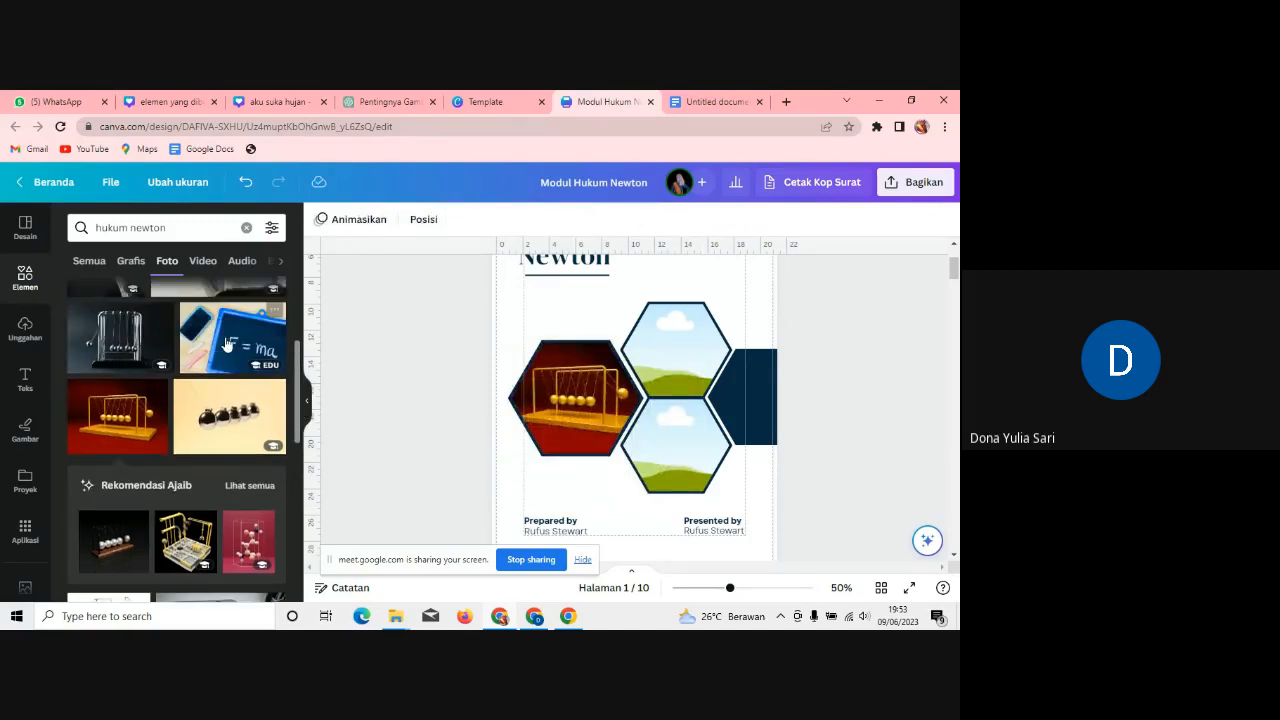
left_click(232, 338)
left_click_drag(686, 351, 678, 344)
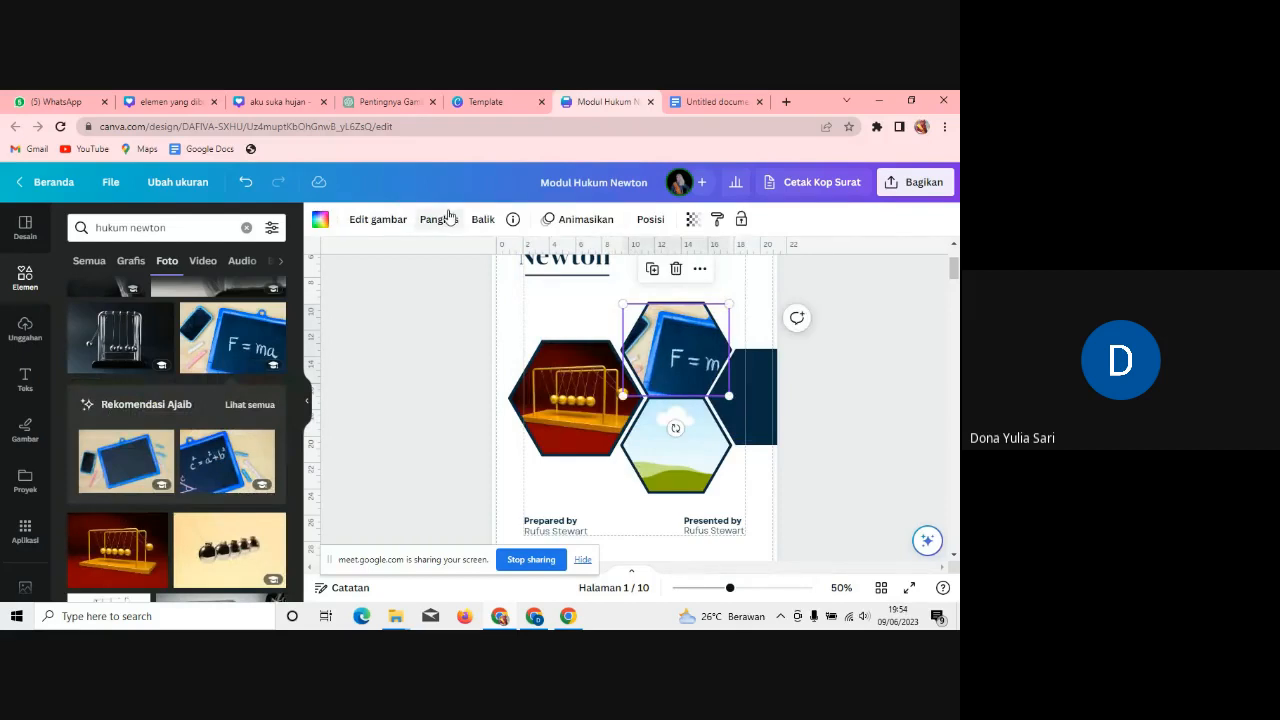
left_click(445, 218)
left_click_drag(700, 343, 669, 339)
left_click(472, 342)
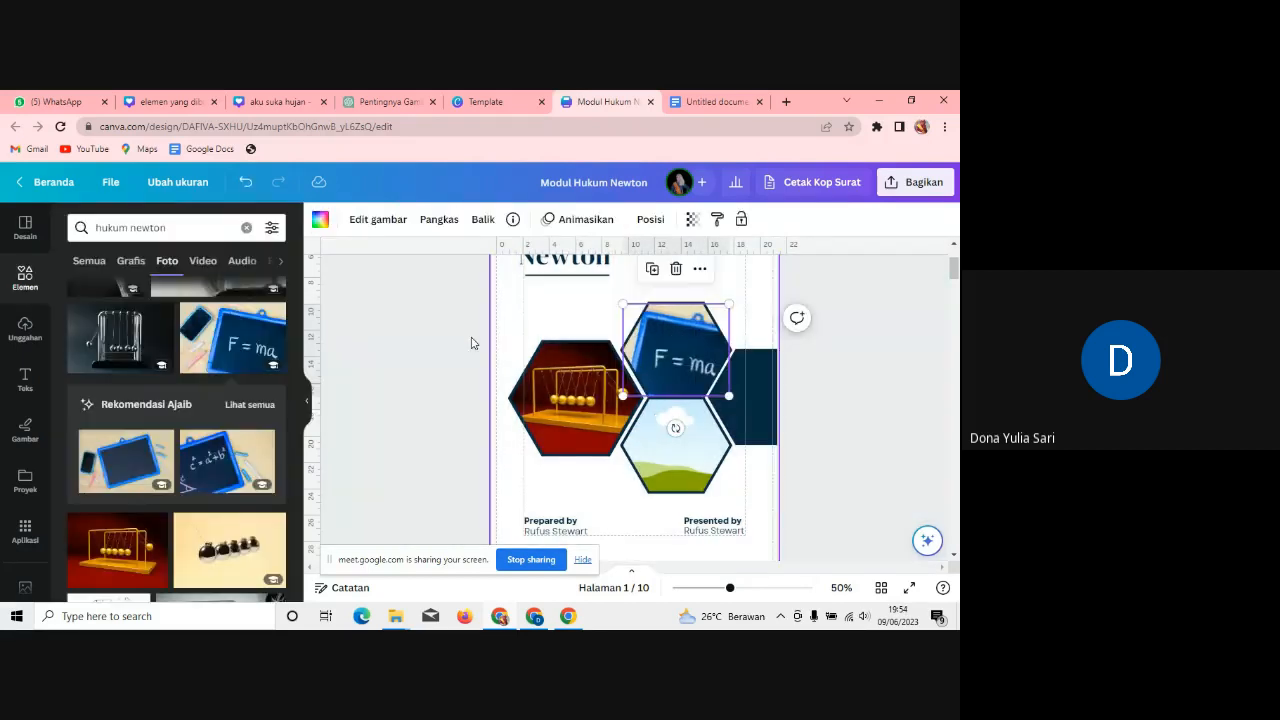
Step: Place the apple gravity-formula photo into the bottom hexagon
left_click_drag(298, 371, 298, 530)
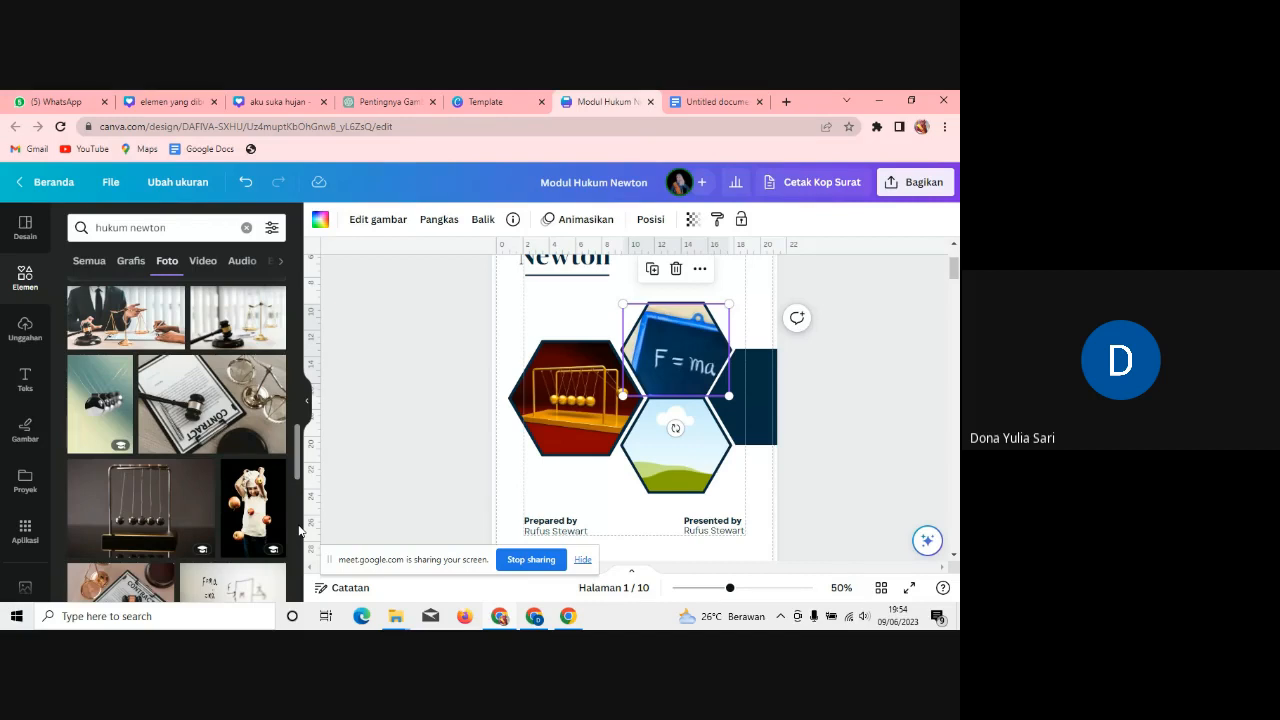
scroll(299, 530, "down", 3)
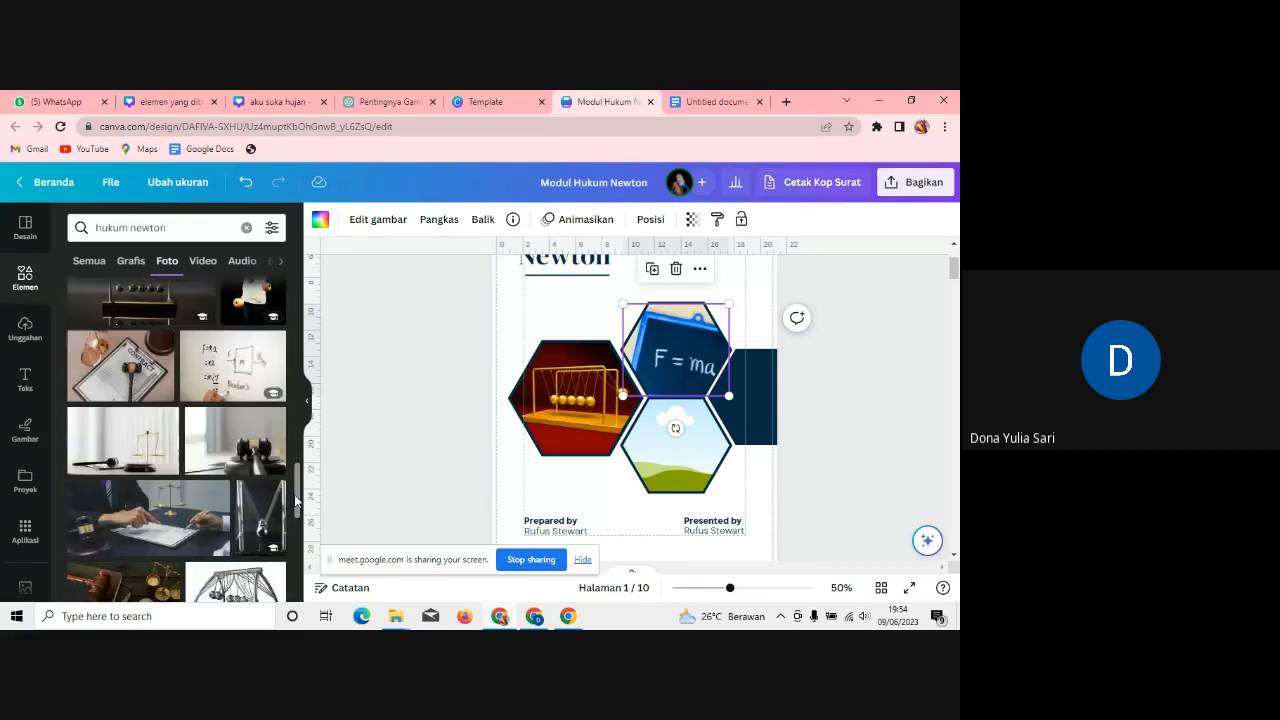
scroll(300, 515, "down", 2)
scroll(300, 517, "down", 2)
left_click_drag(305, 532, 307, 570)
scroll(162, 413, "down", 1)
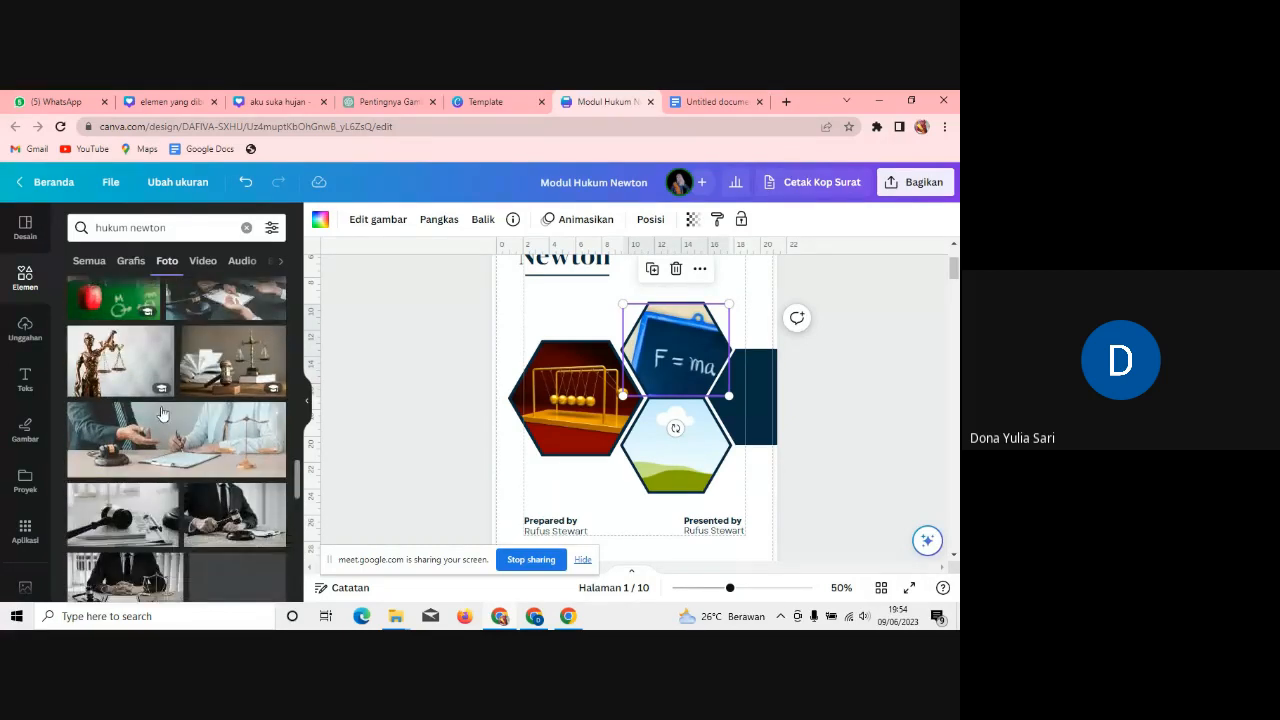
left_click(113, 298)
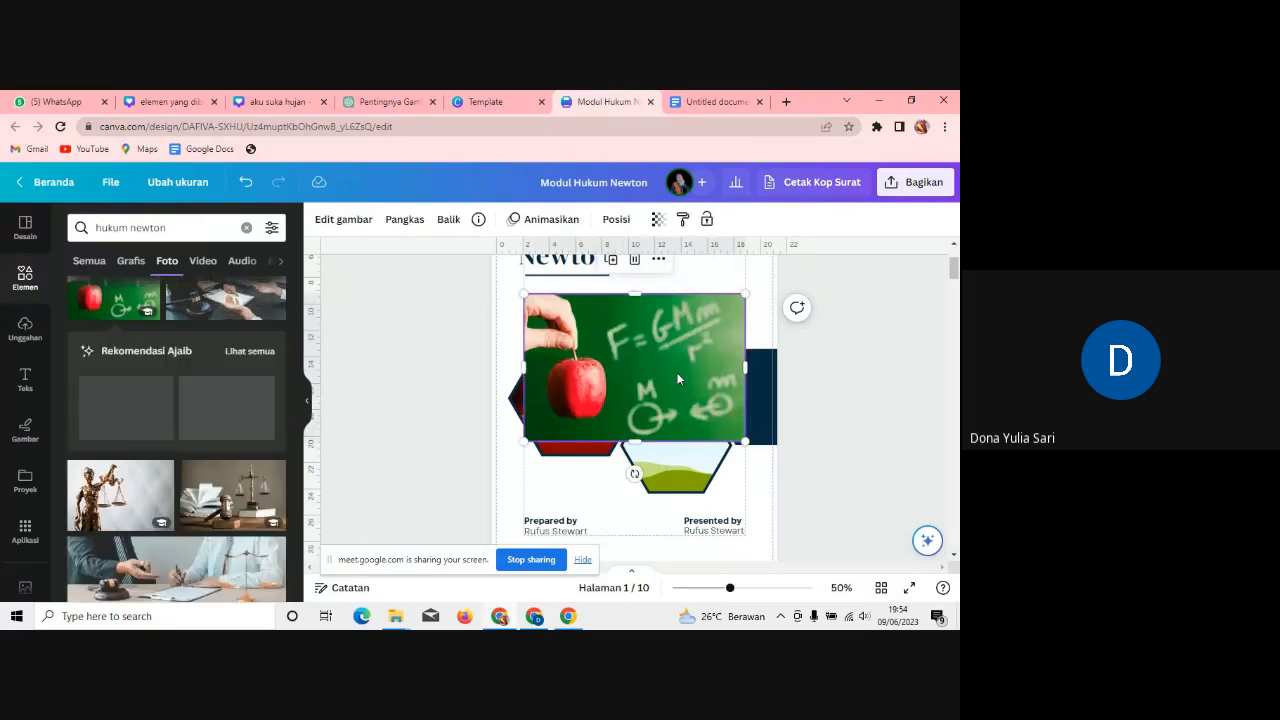
left_click_drag(677, 378, 677, 462)
left_click(842, 369)
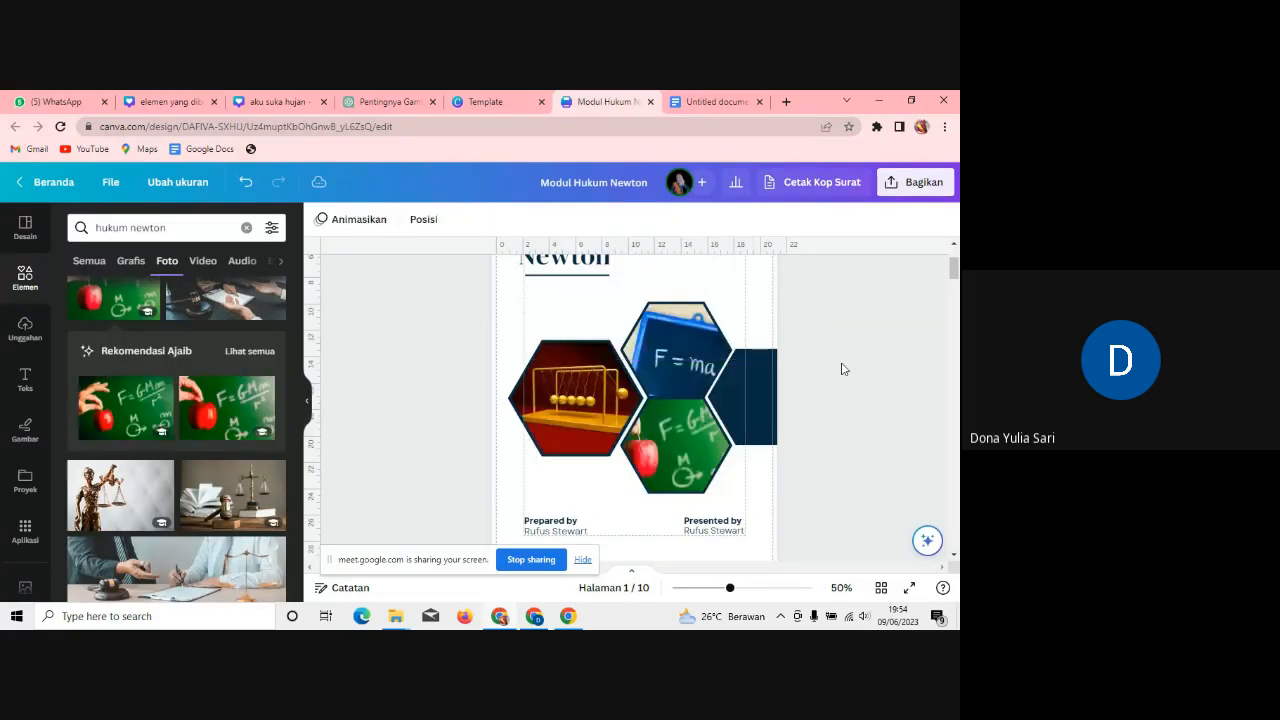
left_click_drag(955, 264, 955, 278)
Step: Change the caption to 'Oleh :' and enter the author's name with degrees on one line
left_click(575, 380)
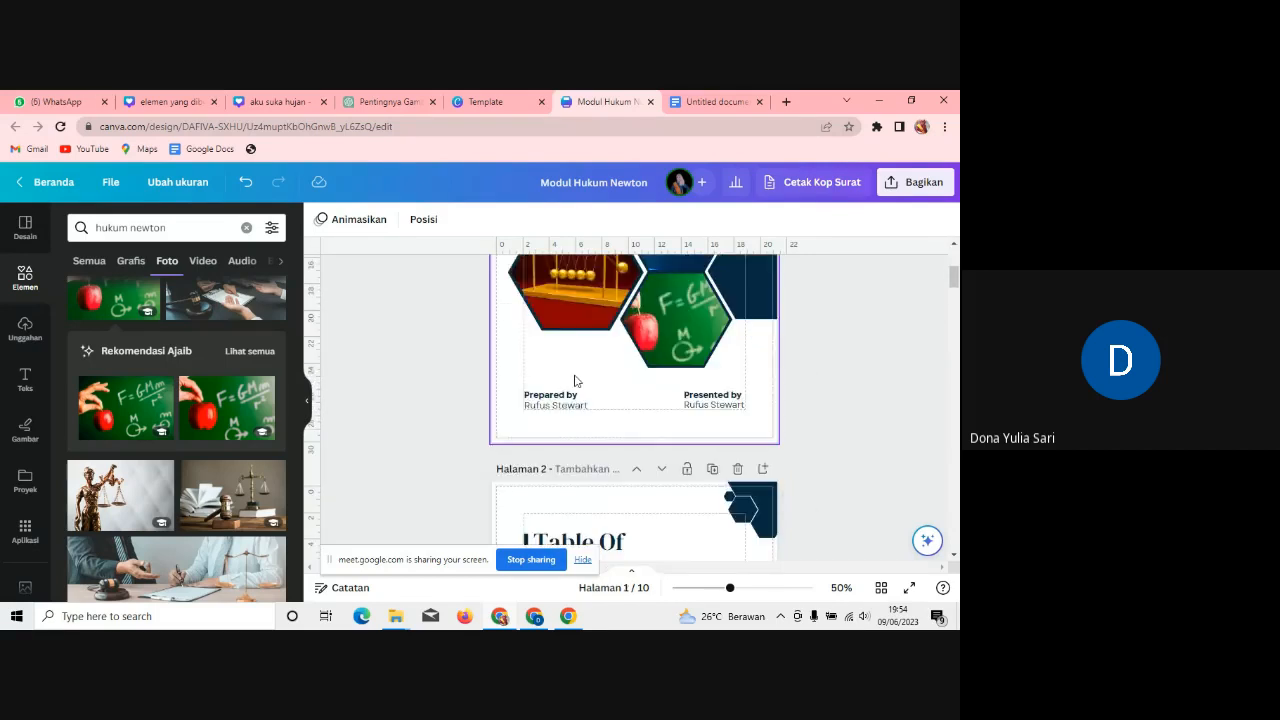
left_click(580, 397)
type("S")
type("le")
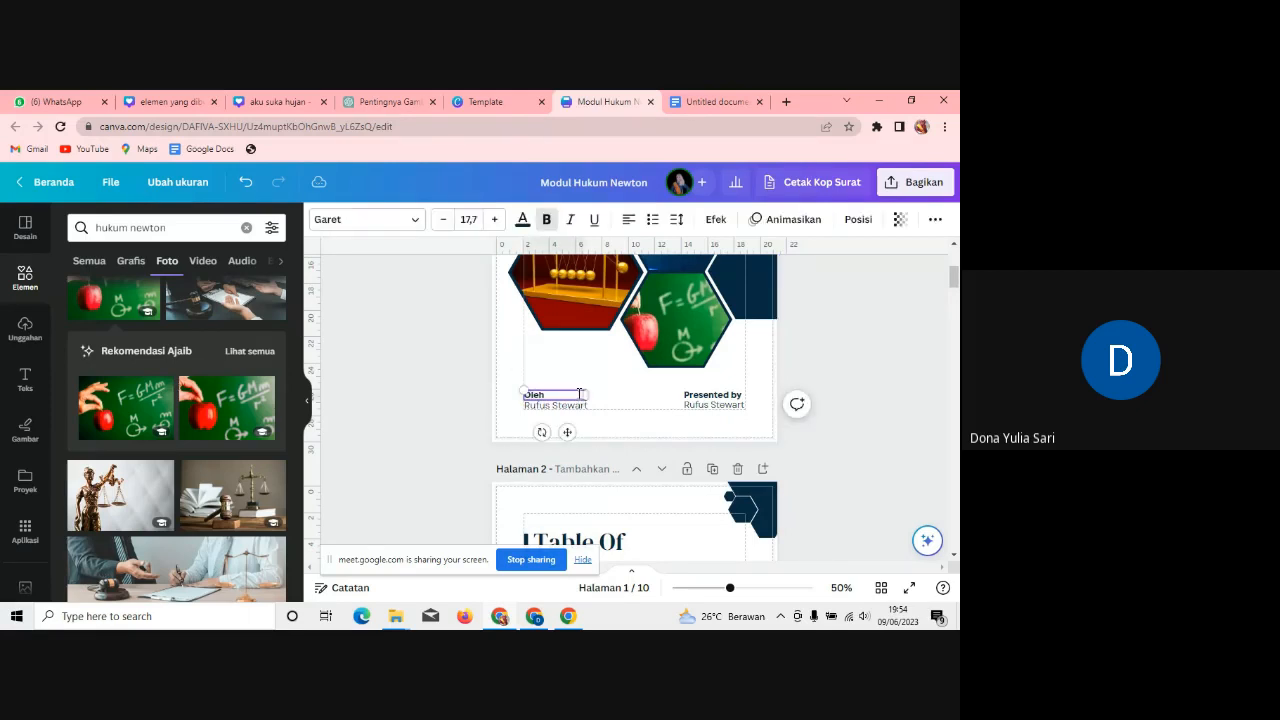
type("h :")
double_click(577, 409)
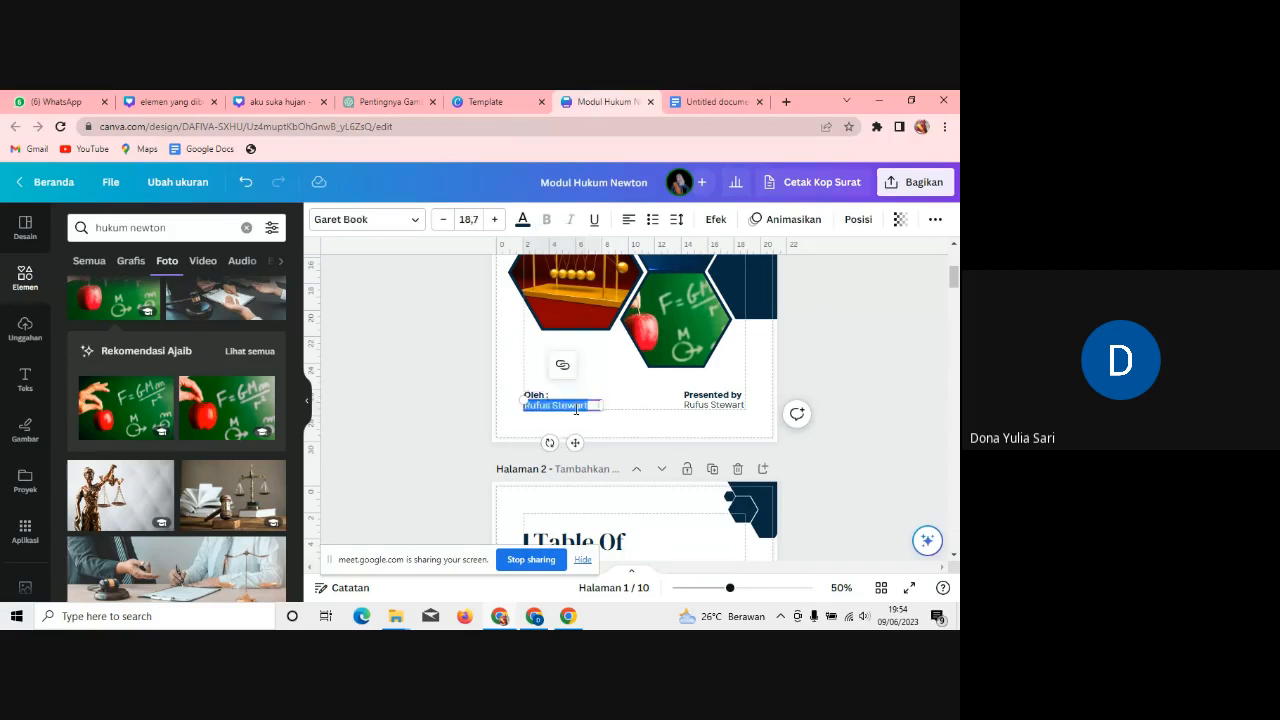
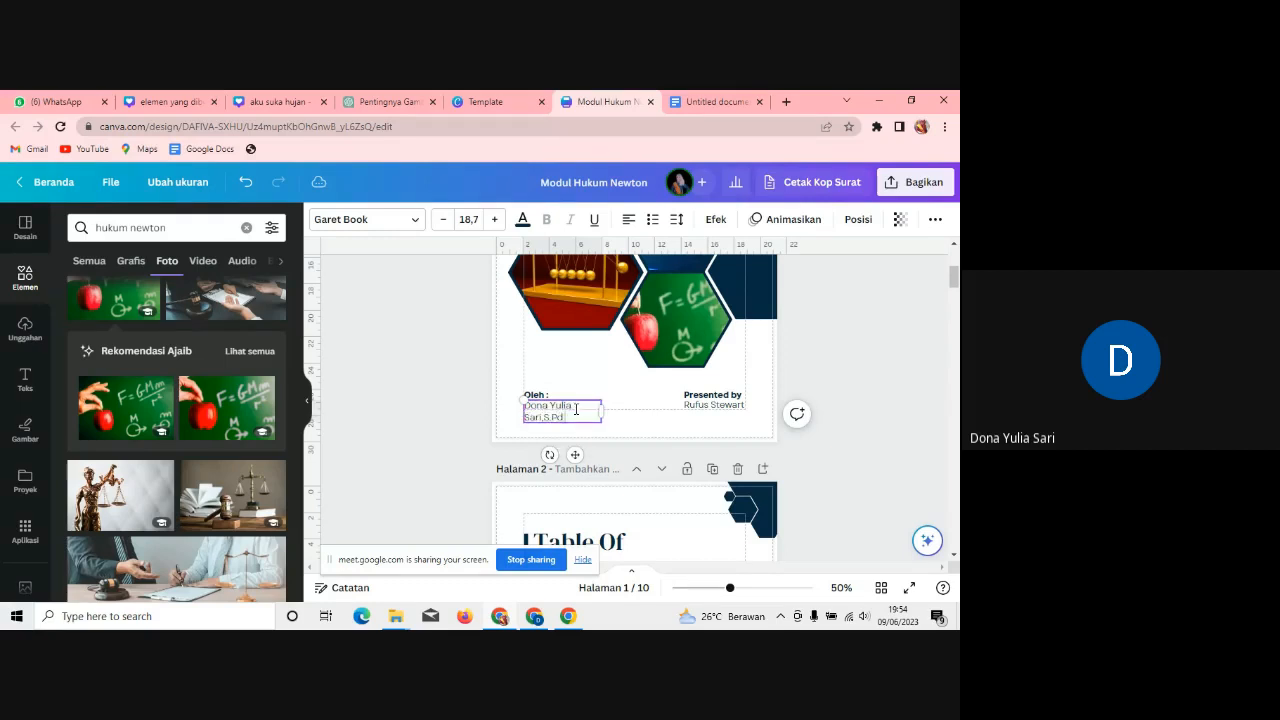
type(",M.Si")
left_click_drag(603, 409, 661, 404)
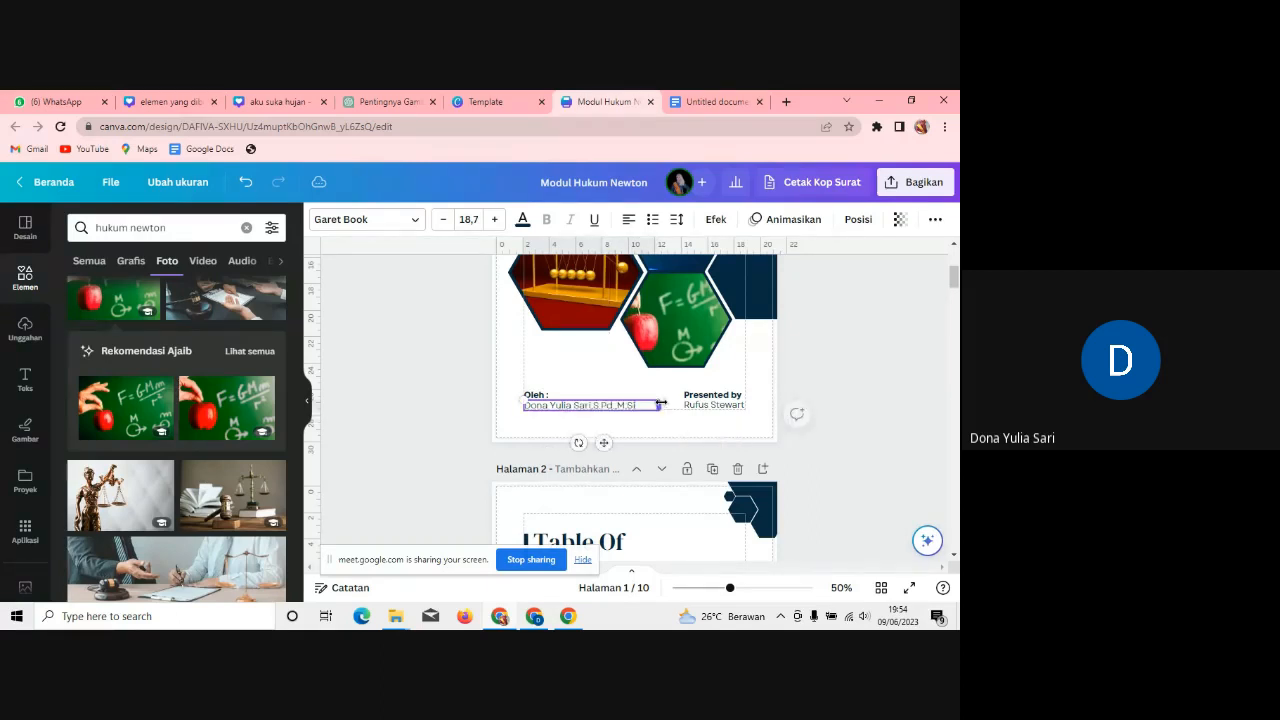
left_click(756, 379)
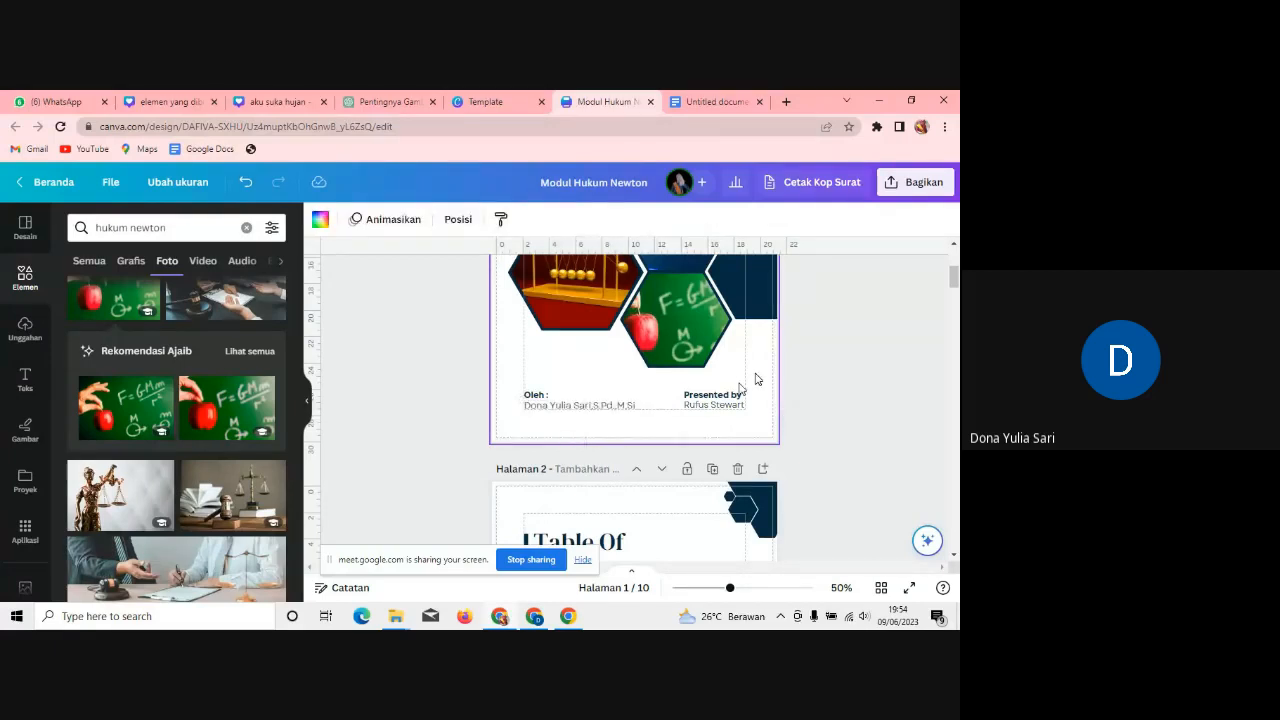
Step: Delete the 'Presented by' label and the presenter's name from the cover
double_click(739, 395)
key("BackSpace")
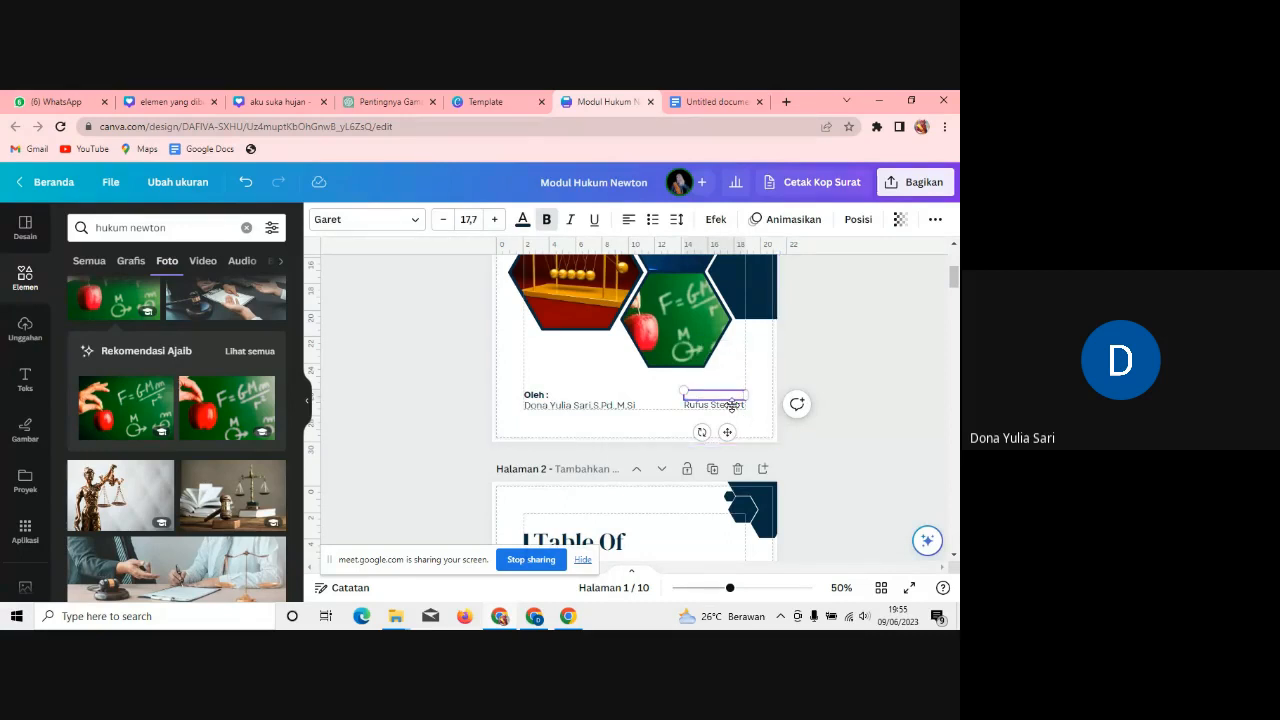
left_click(732, 405)
key("Delete")
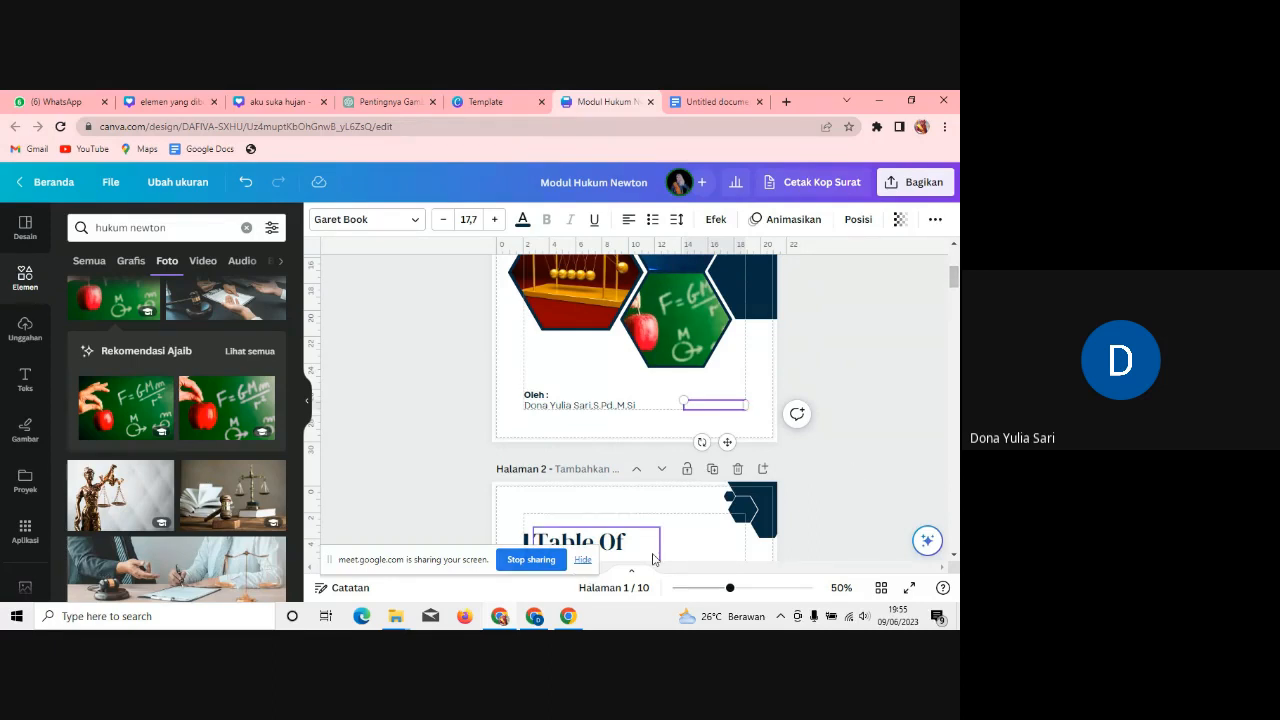
Step: Show the full cover with all ten page thumbnails, slightly enlarged, and dismiss the presenting notice
left_click(630, 578)
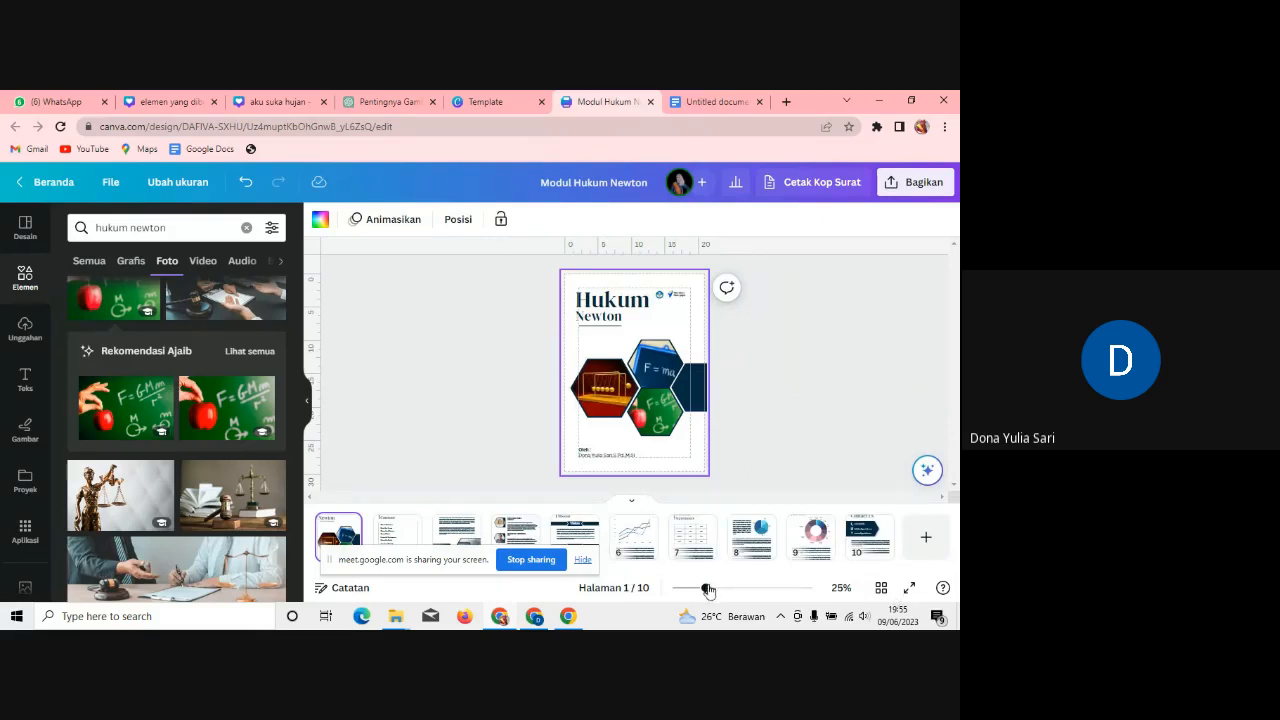
mouse_move(707, 590)
left_mouse_down()
mouse_move(723, 589)
mouse_move(706, 593)
left_mouse_up()
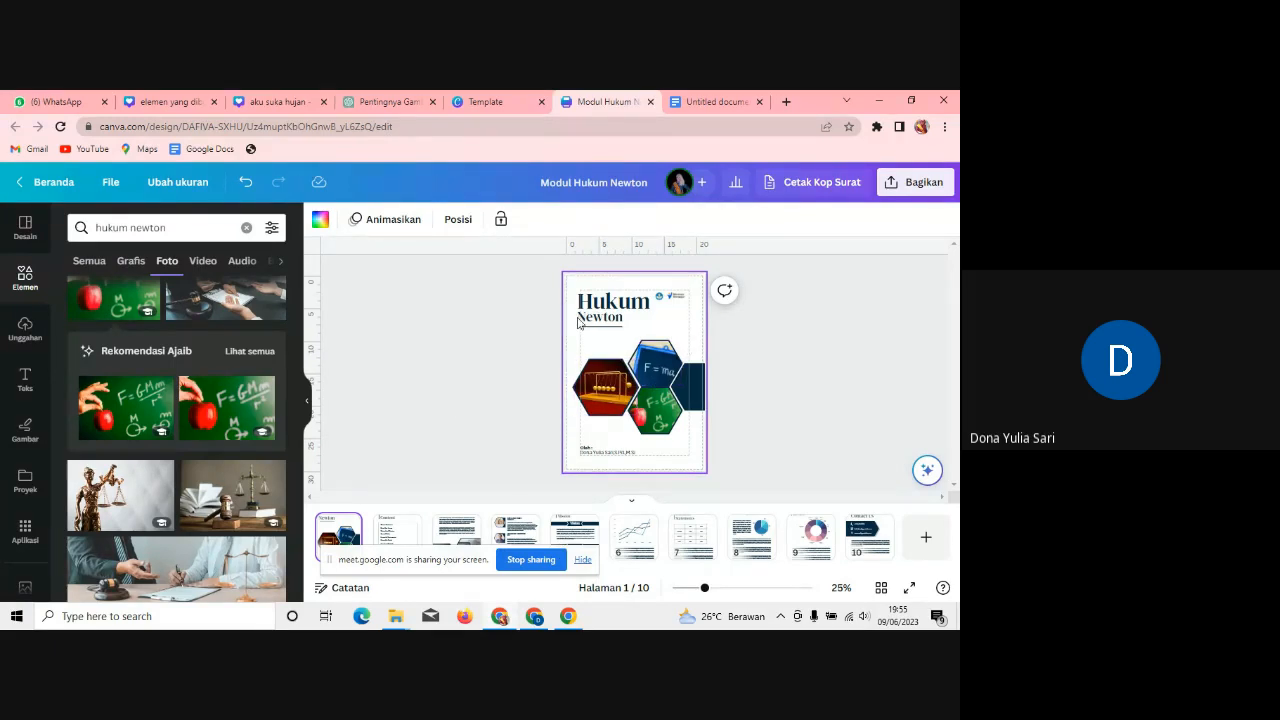
left_click(536, 618)
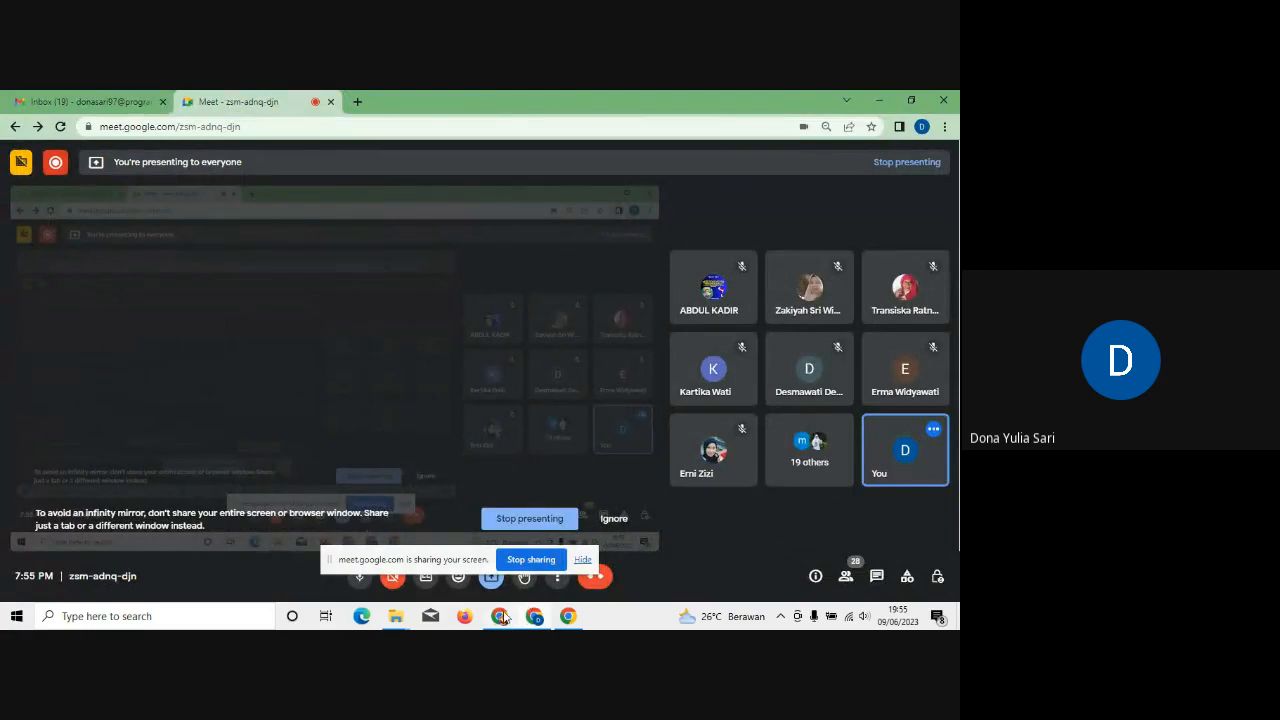
left_click(501, 616)
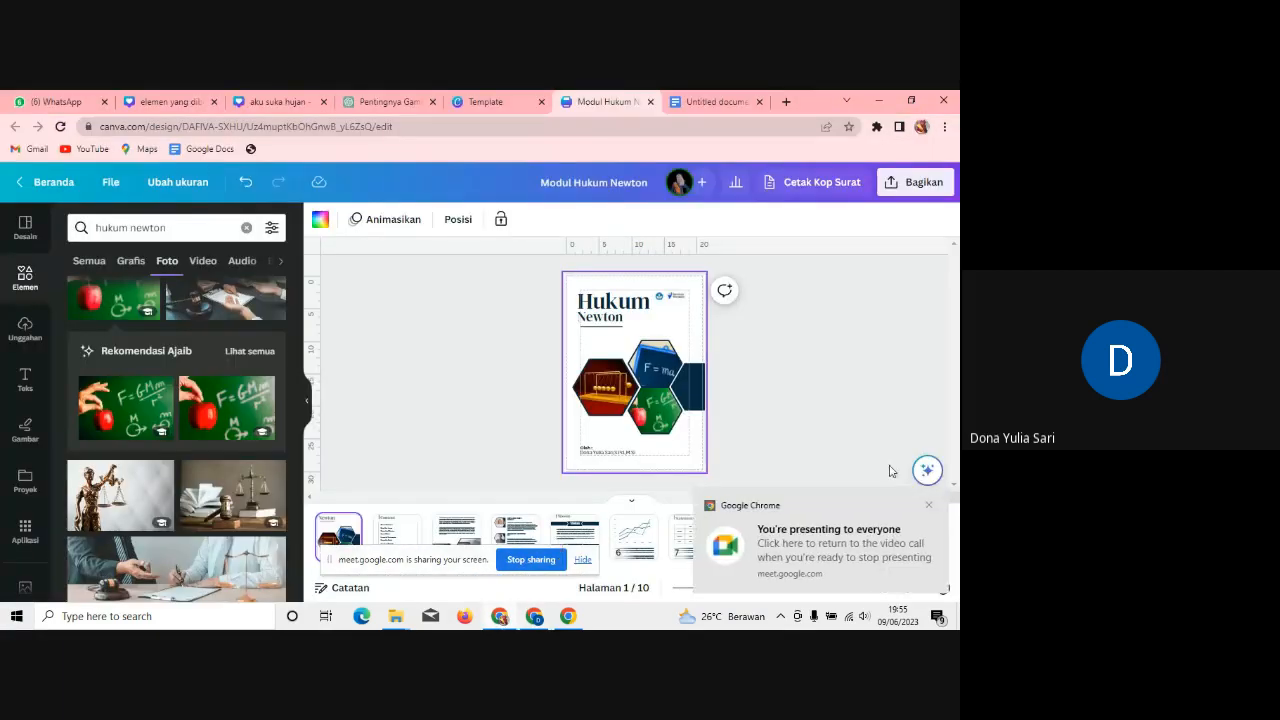
left_click(928, 505)
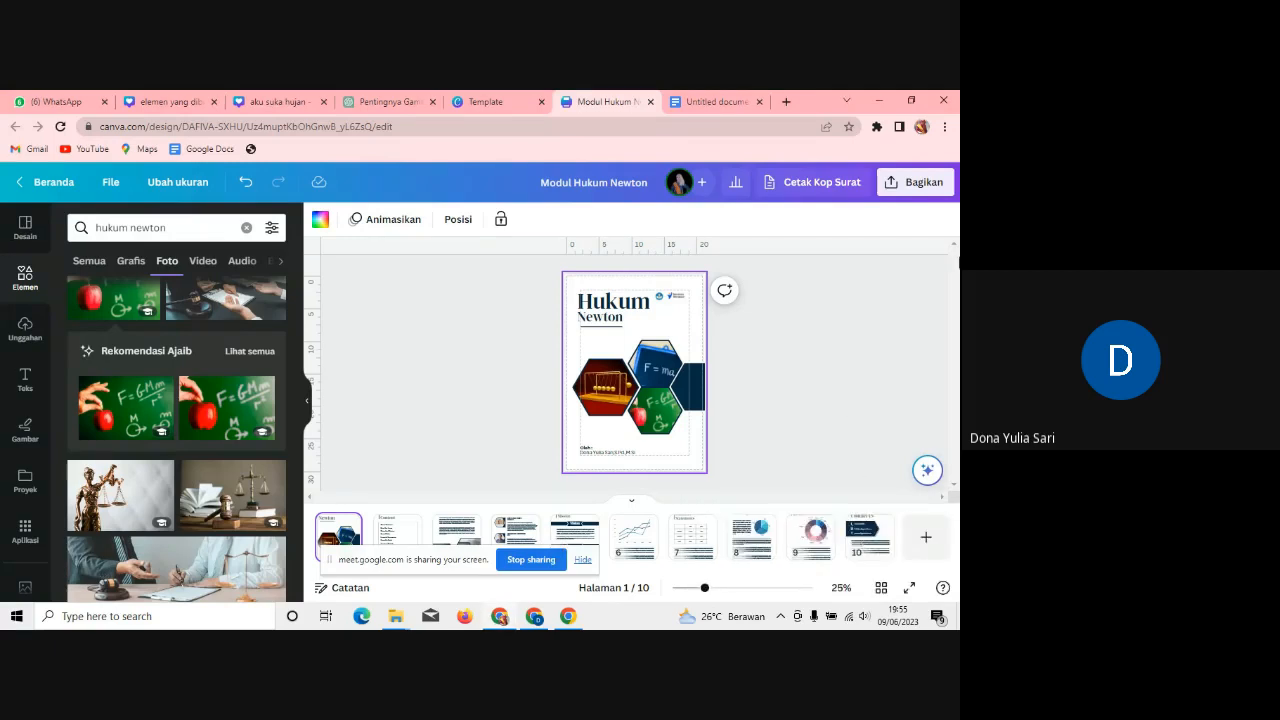
Step: Go to page 2 (Table Of Content), zoom in, and select its contents list
left_click(384, 541)
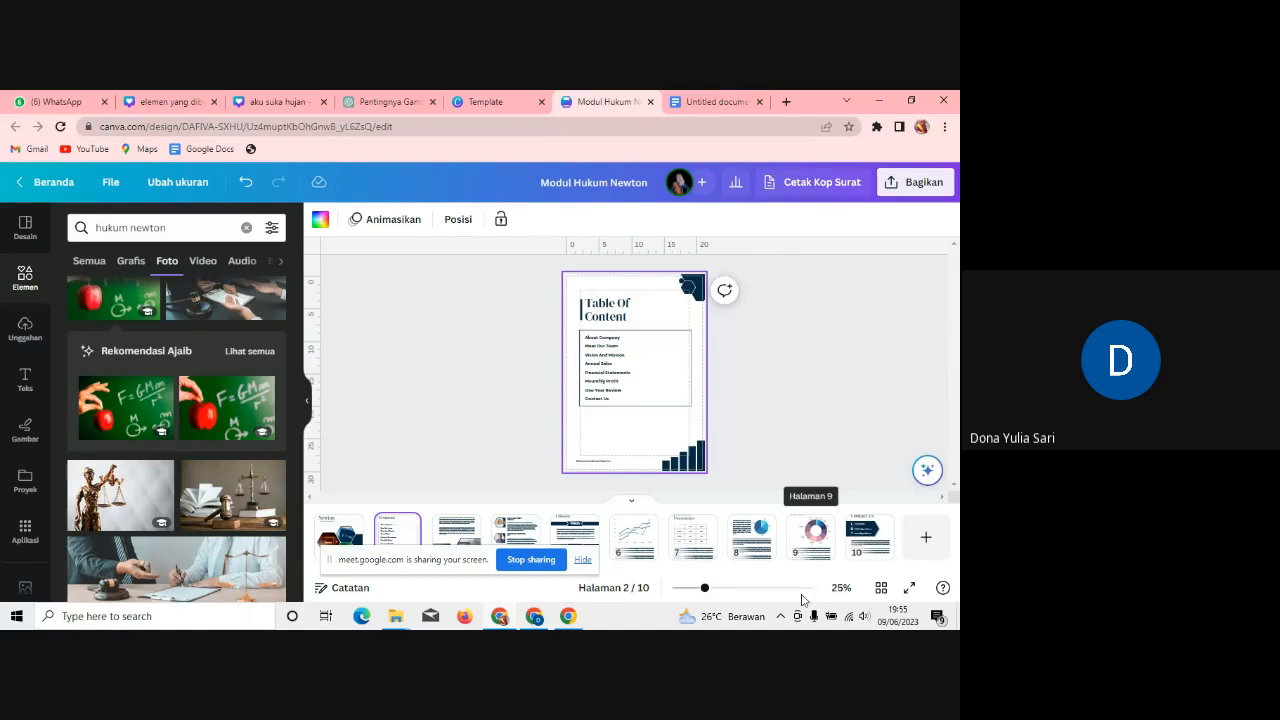
left_click_drag(705, 591, 724, 591)
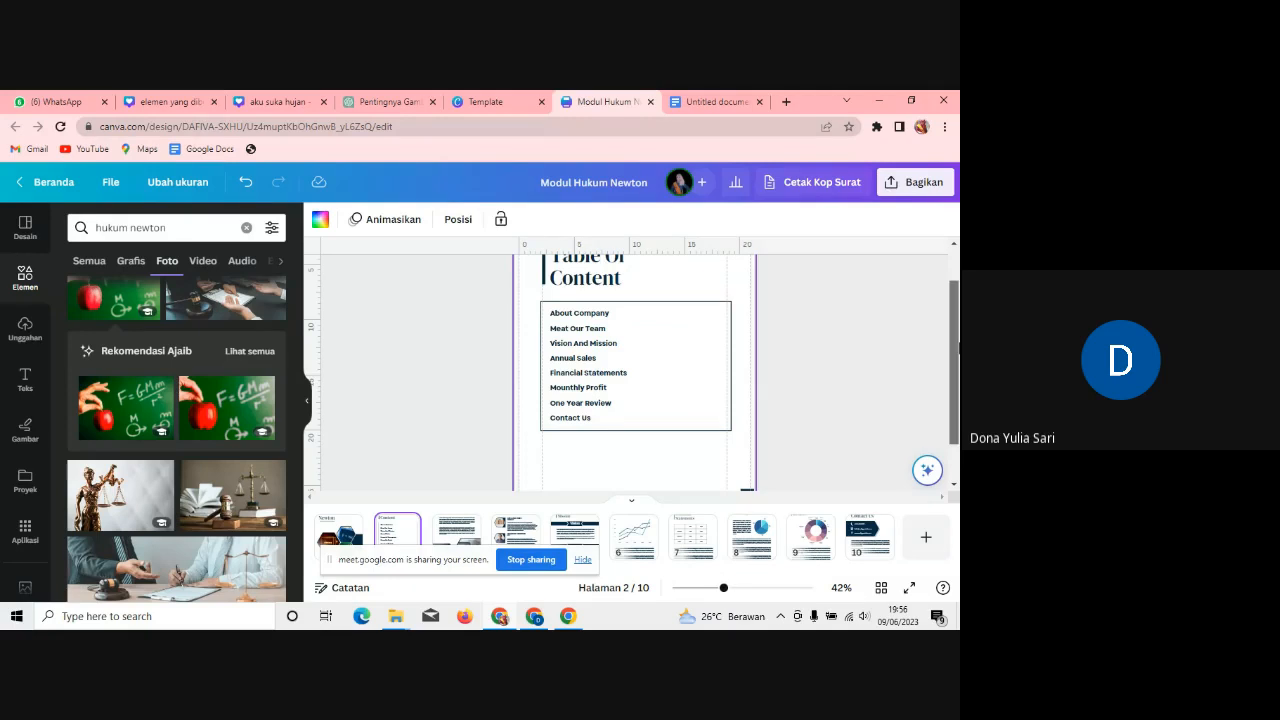
scroll(957, 303, "up", 1)
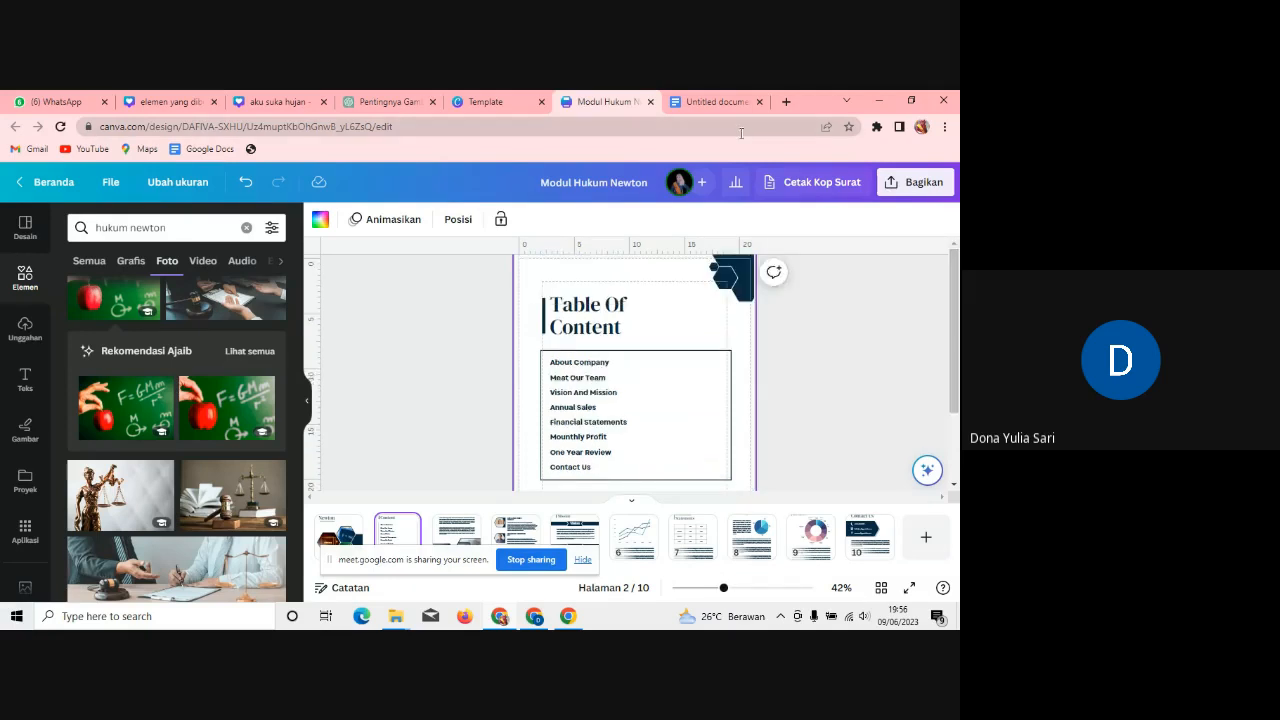
left_click(657, 388)
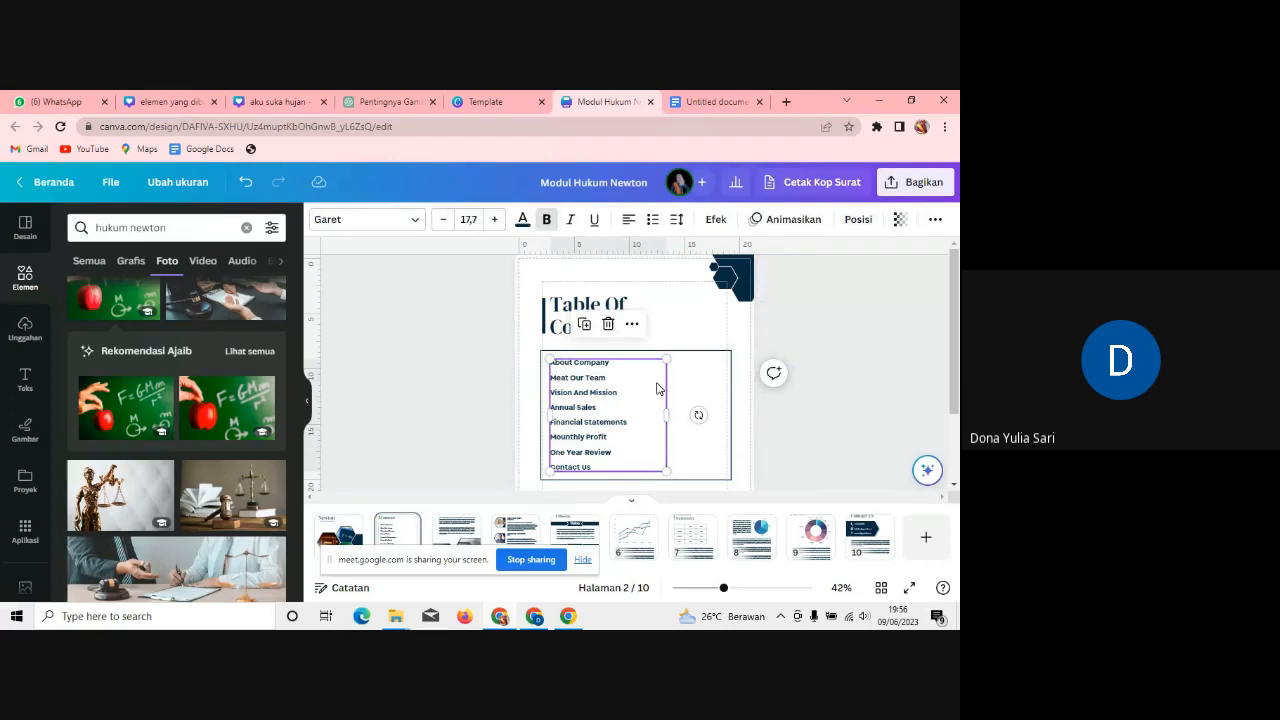
Step: Retitle page 2 'Pendahuluan', widened to one line and moved slightly lower
left_click(616, 296)
double_click(631, 304)
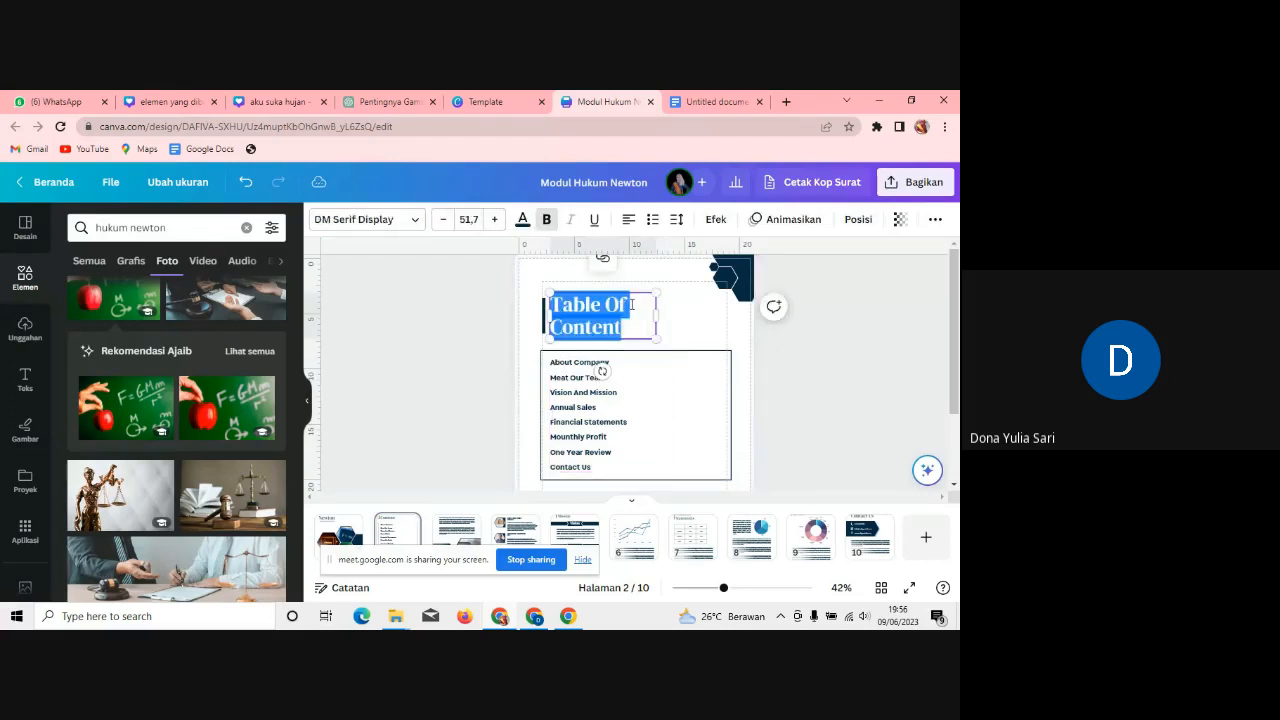
type("Penda")
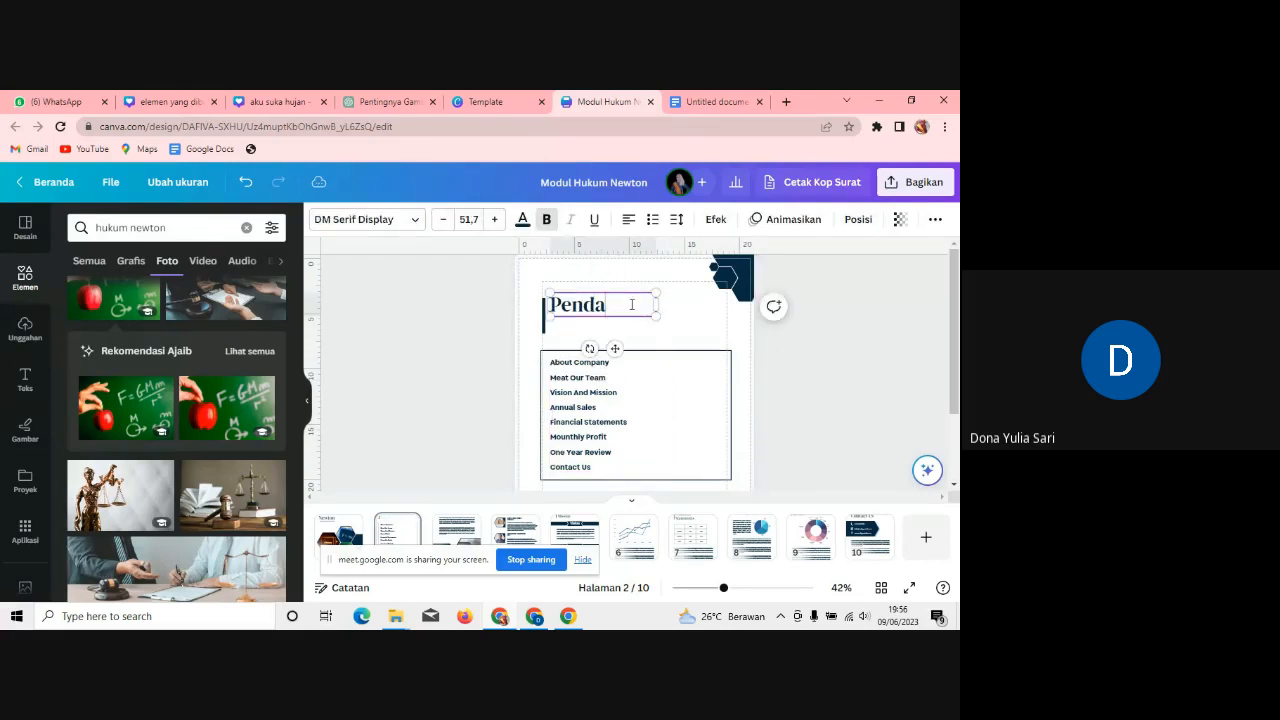
type("huluan")
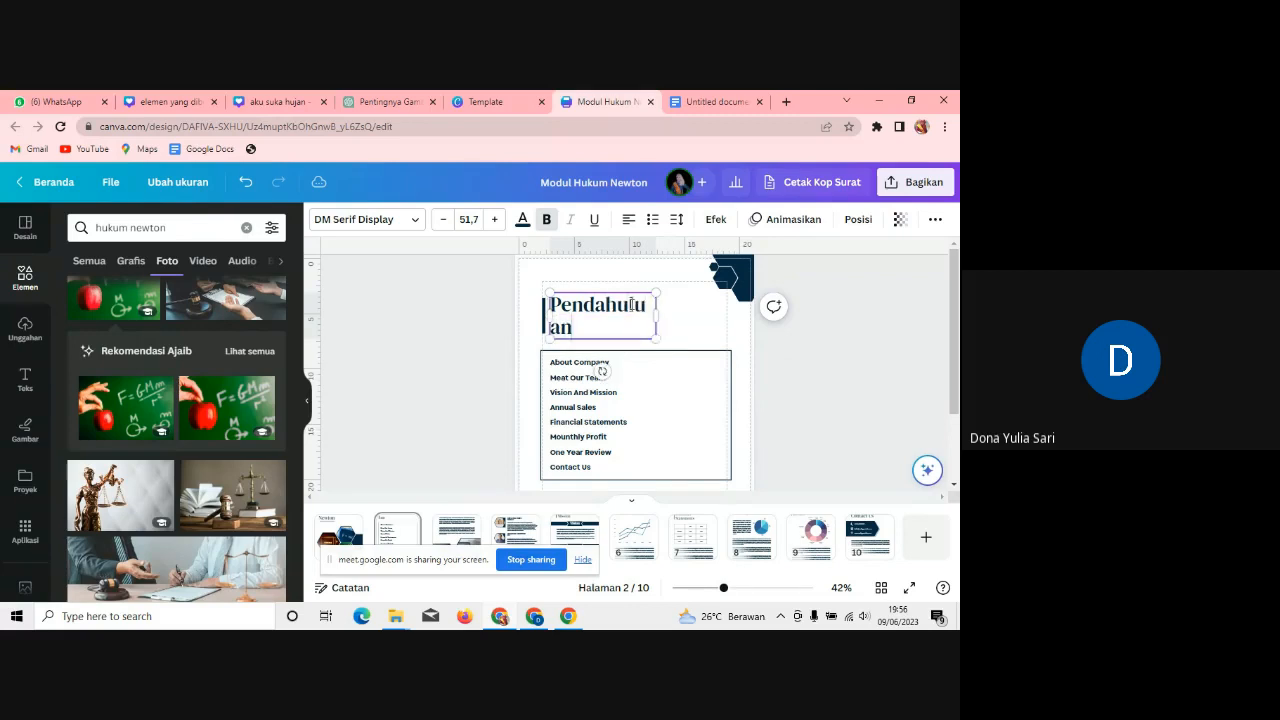
left_click_drag(655, 314, 697, 322)
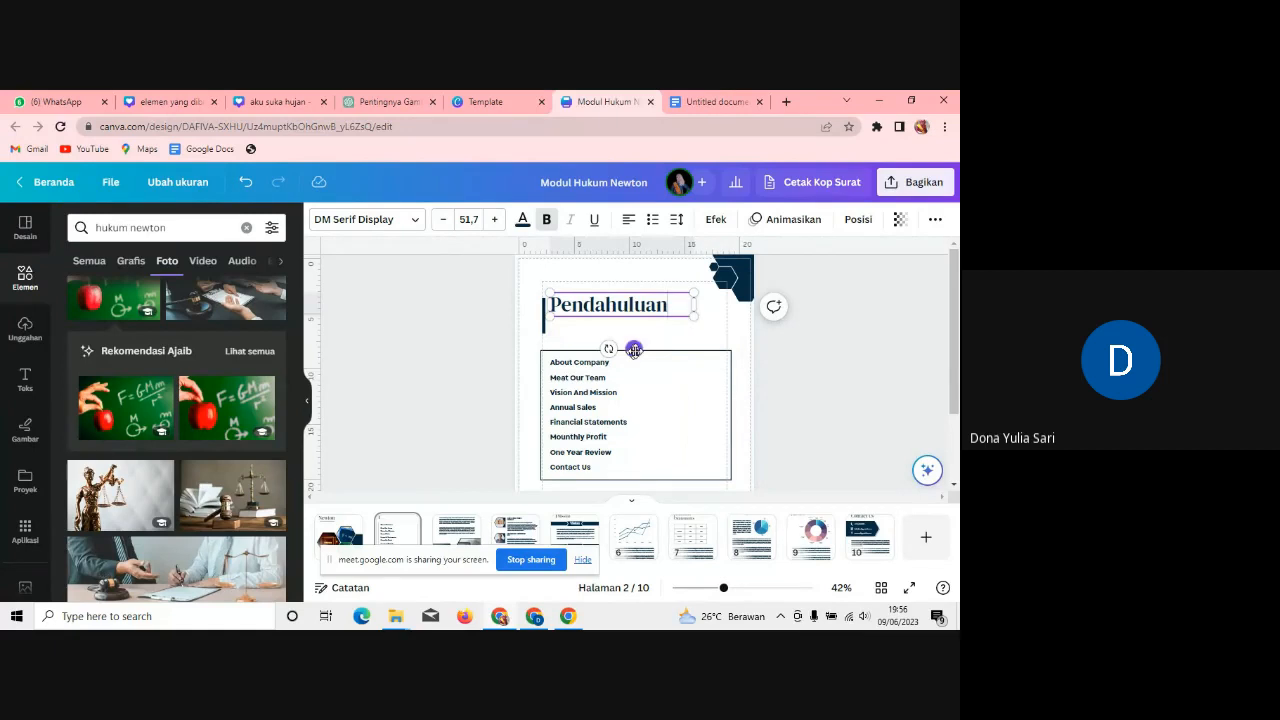
left_click_drag(634, 350, 634, 362)
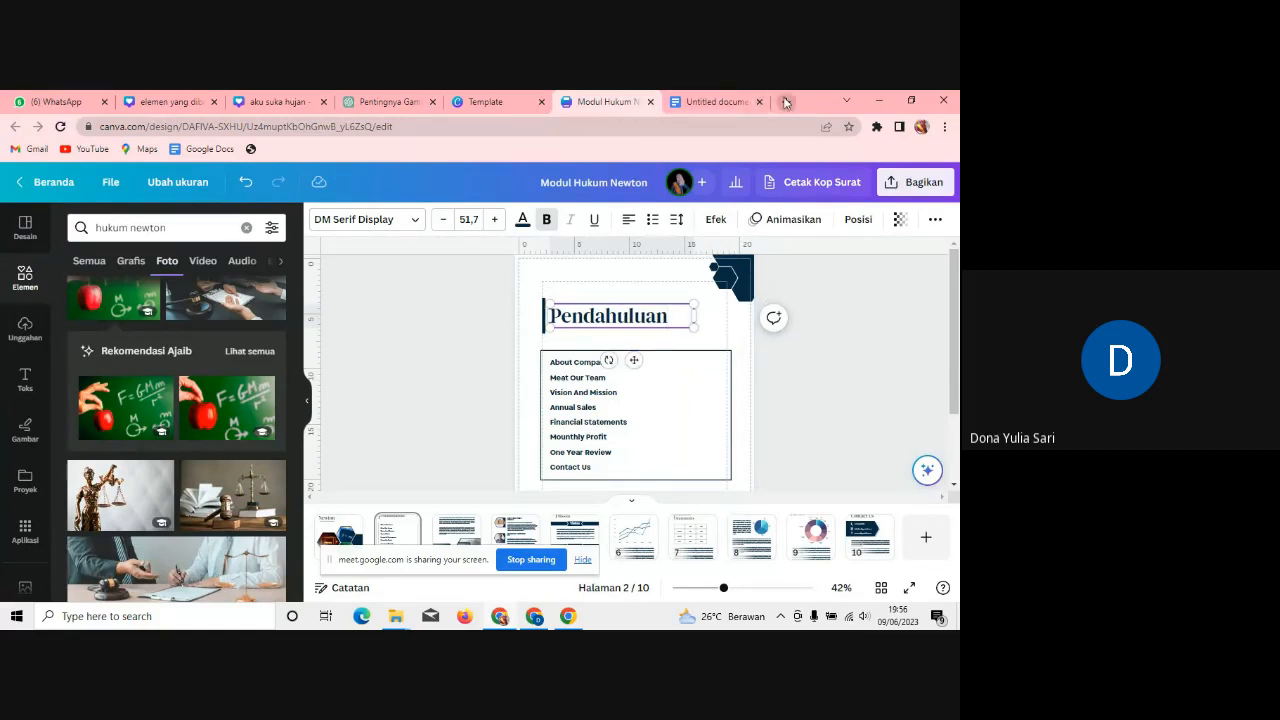
left_click(785, 102)
Step: Search Google for 'hukum newton' and scroll through the results
type("hu")
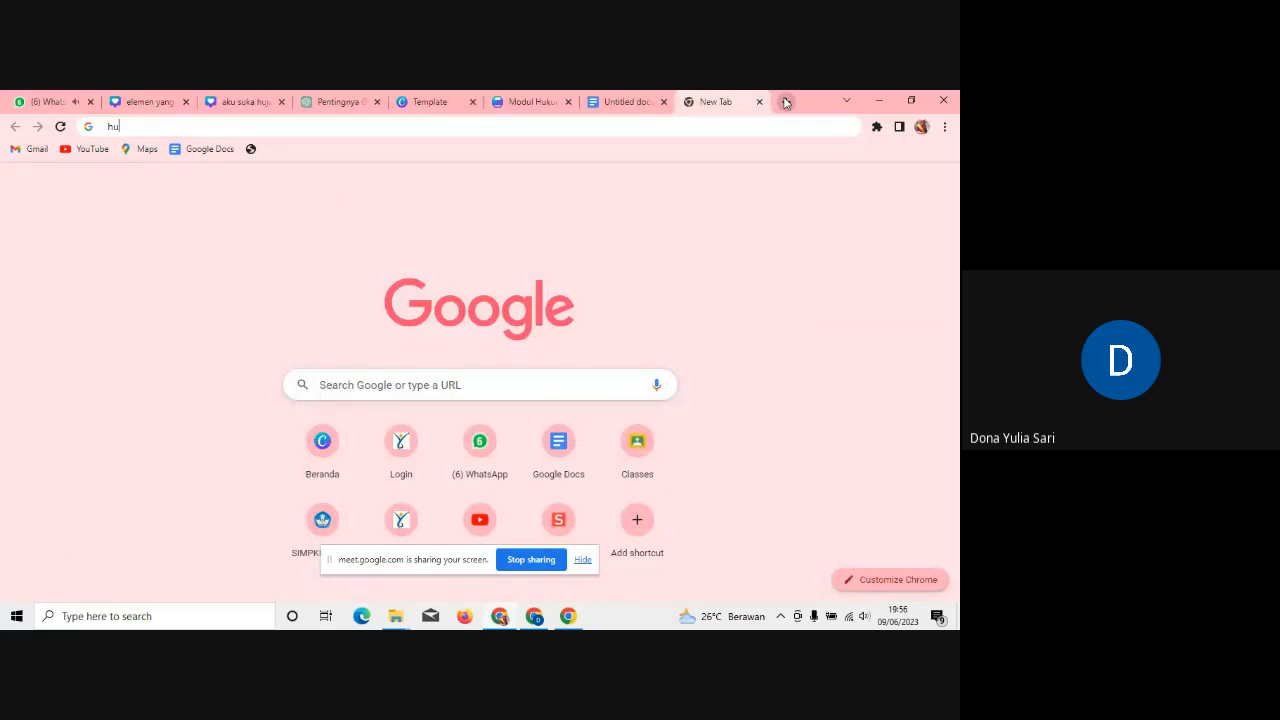
type("kum newton")
key("Return")
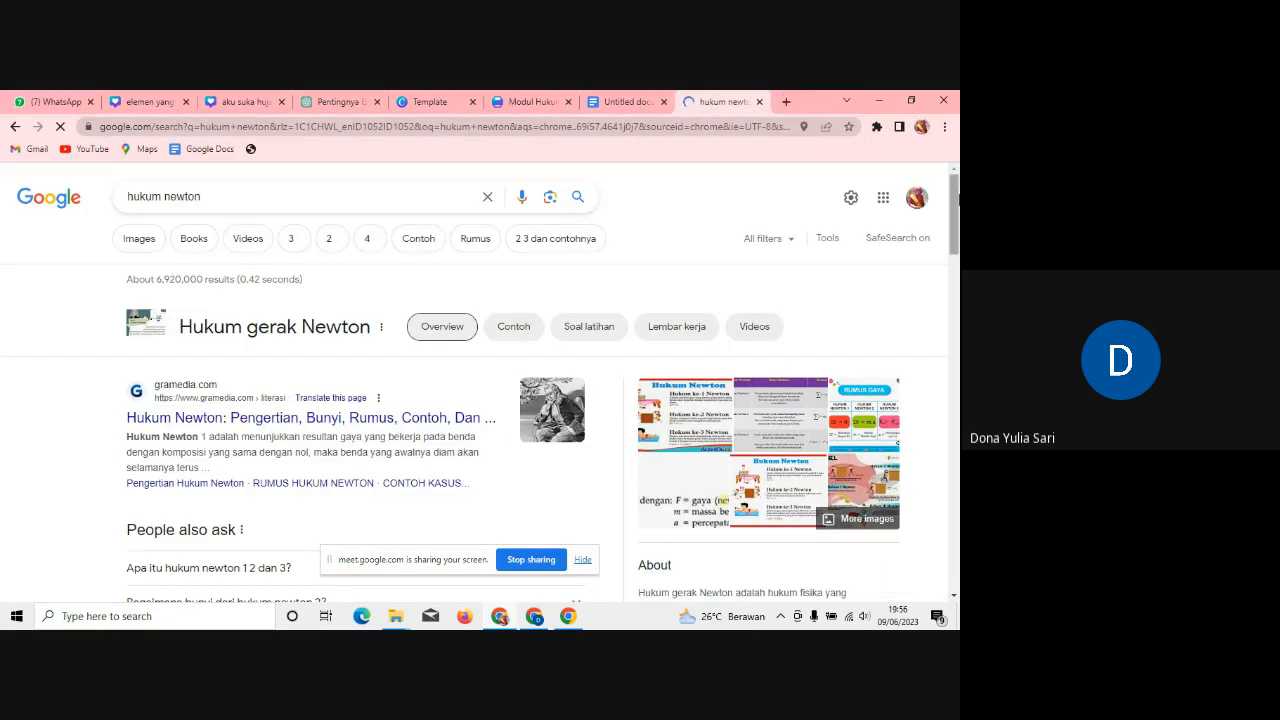
left_click_drag(957, 200, 957, 327)
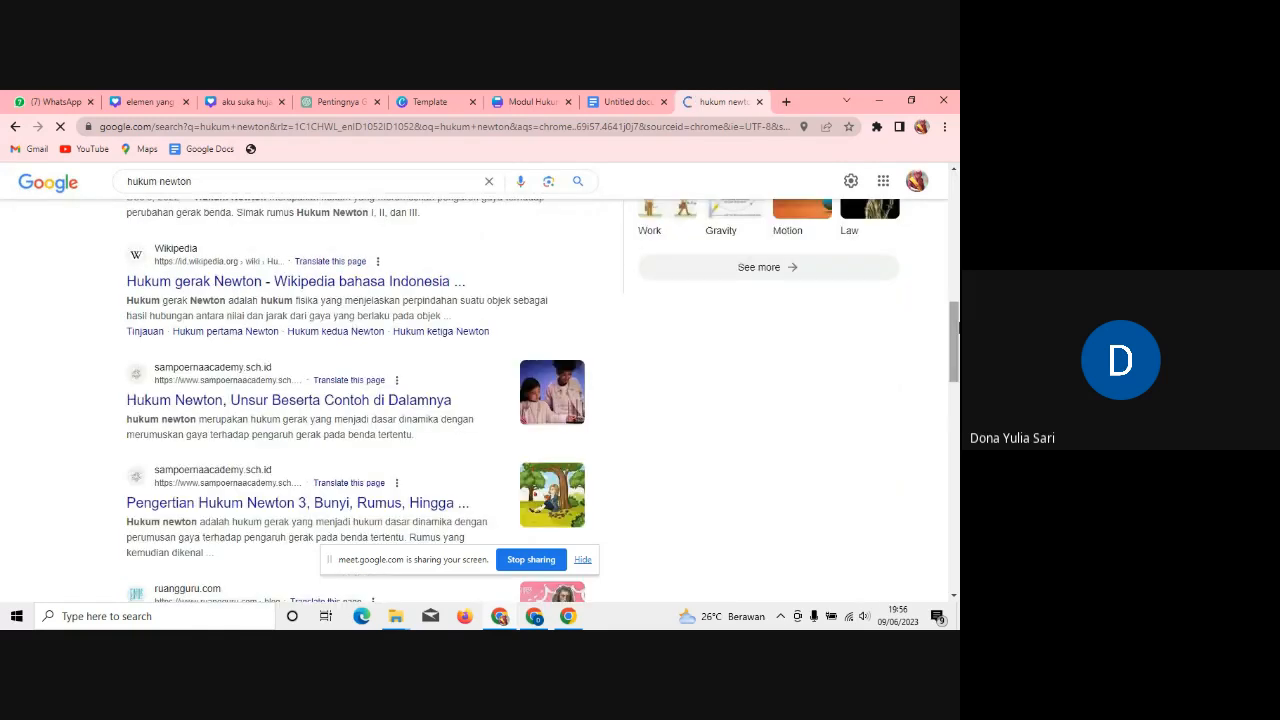
left_click_drag(957, 327, 957, 403)
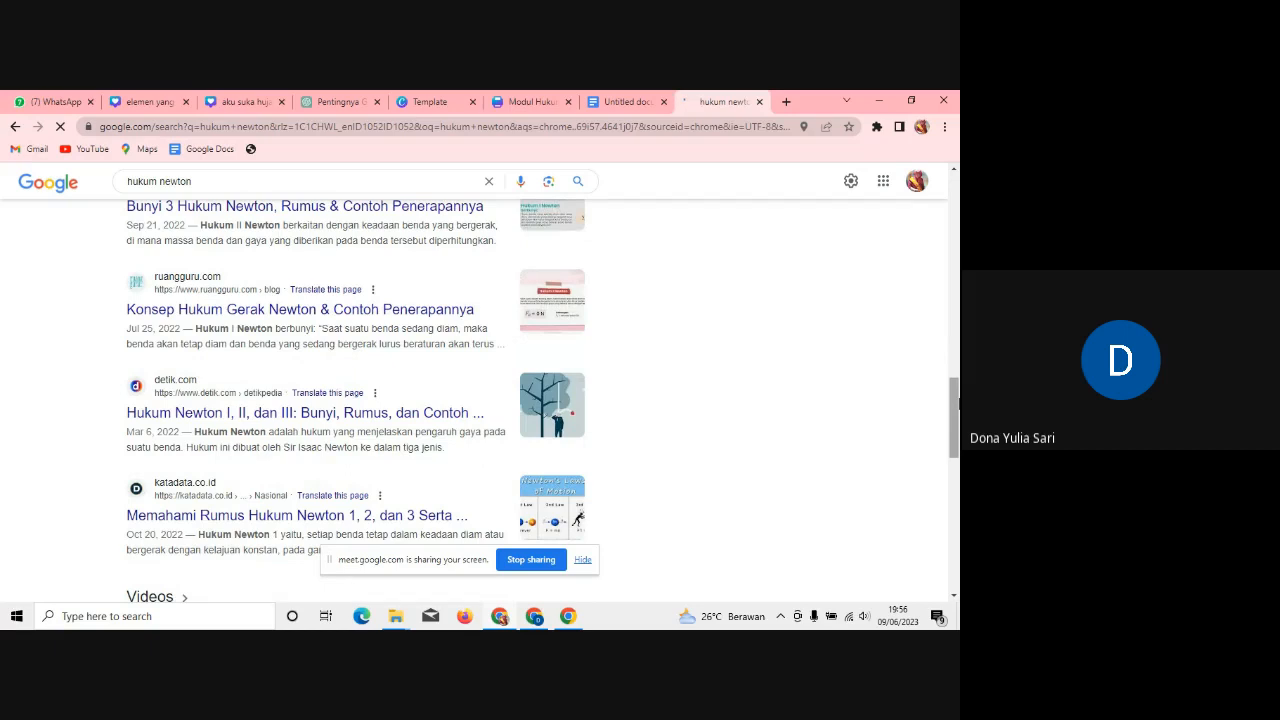
left_click_drag(957, 403, 957, 178)
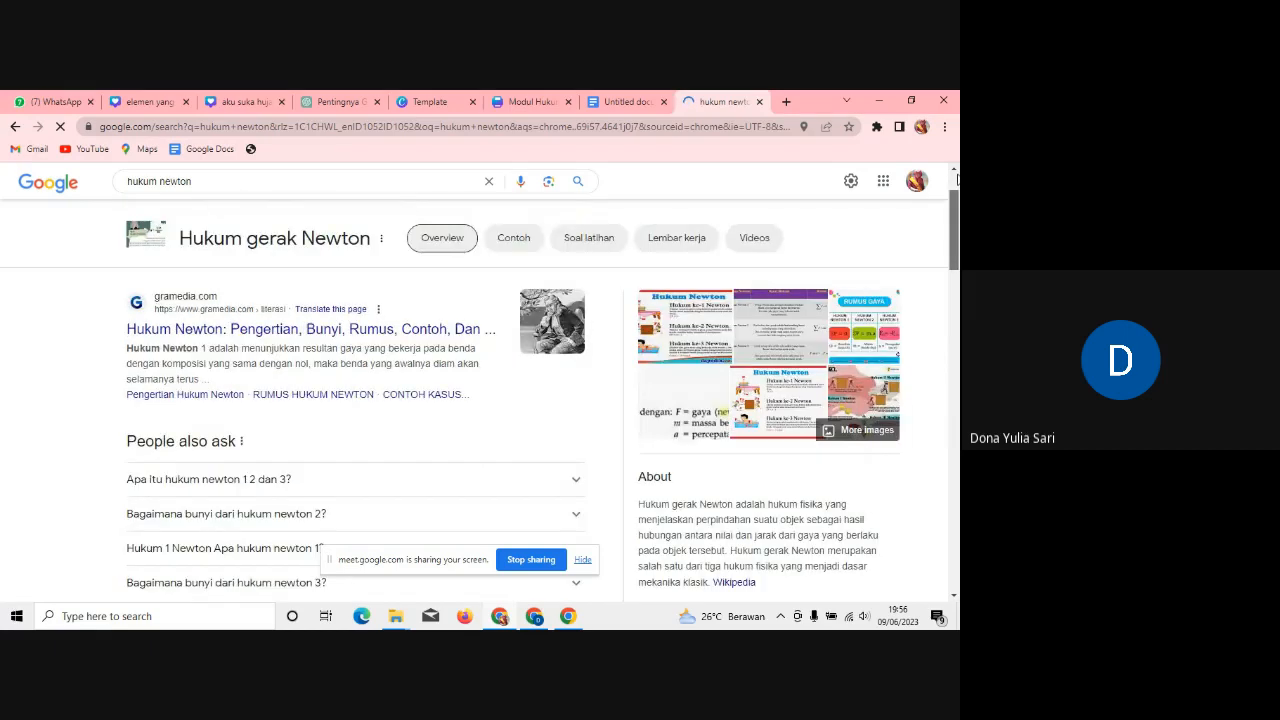
Step: Refine the search to 'pertanyaan pemantik hukum newton', view the Modul Ajar PDF, then close it
left_click(128, 196)
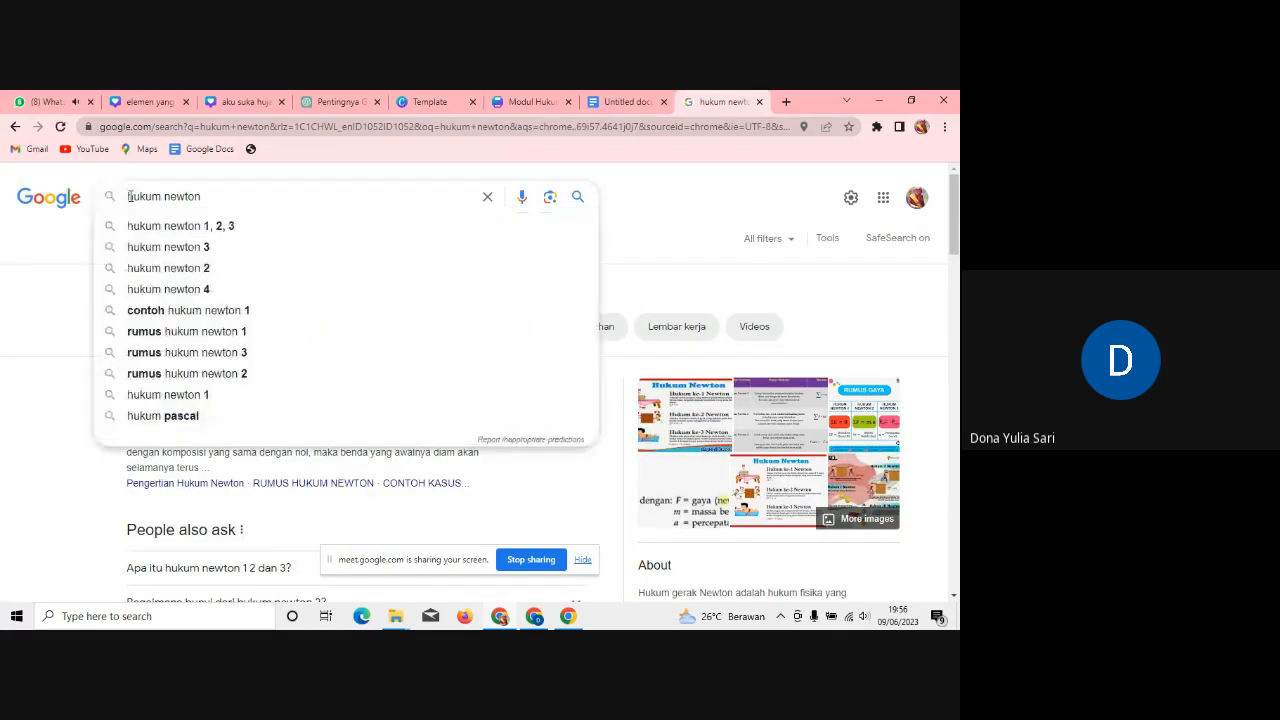
type("Te")
type("rtanya")
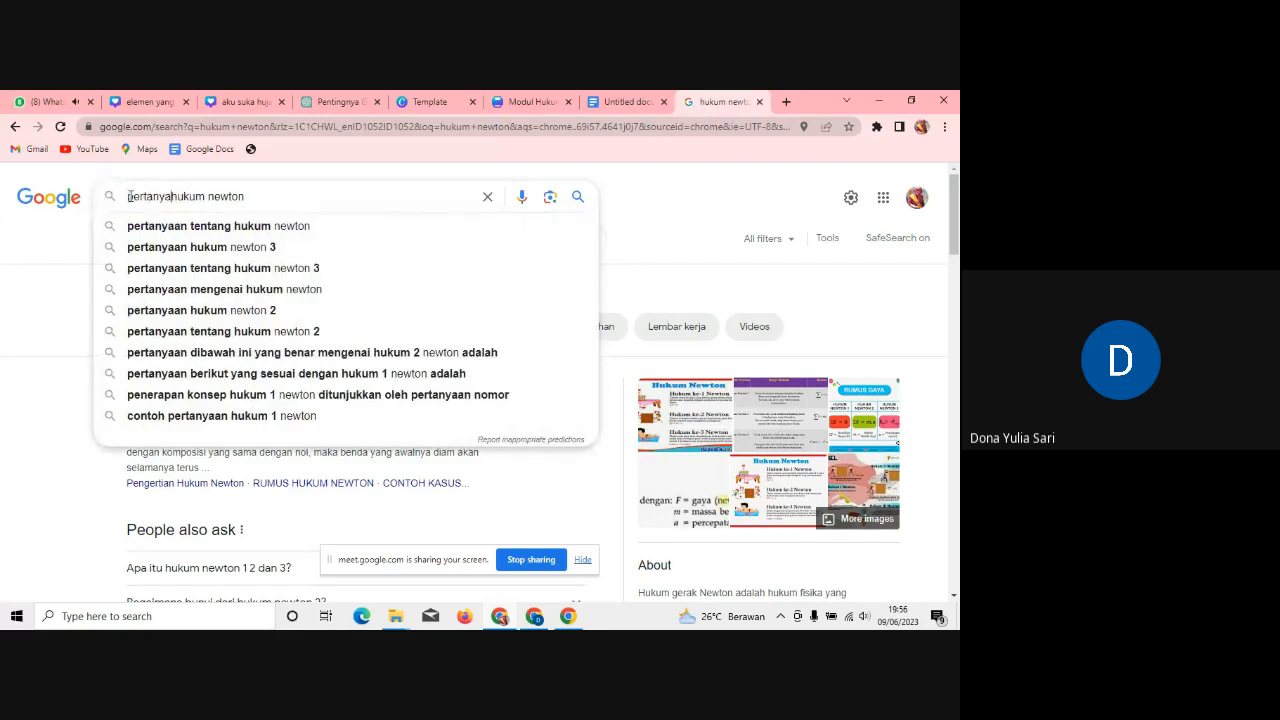
type("an pemantik")
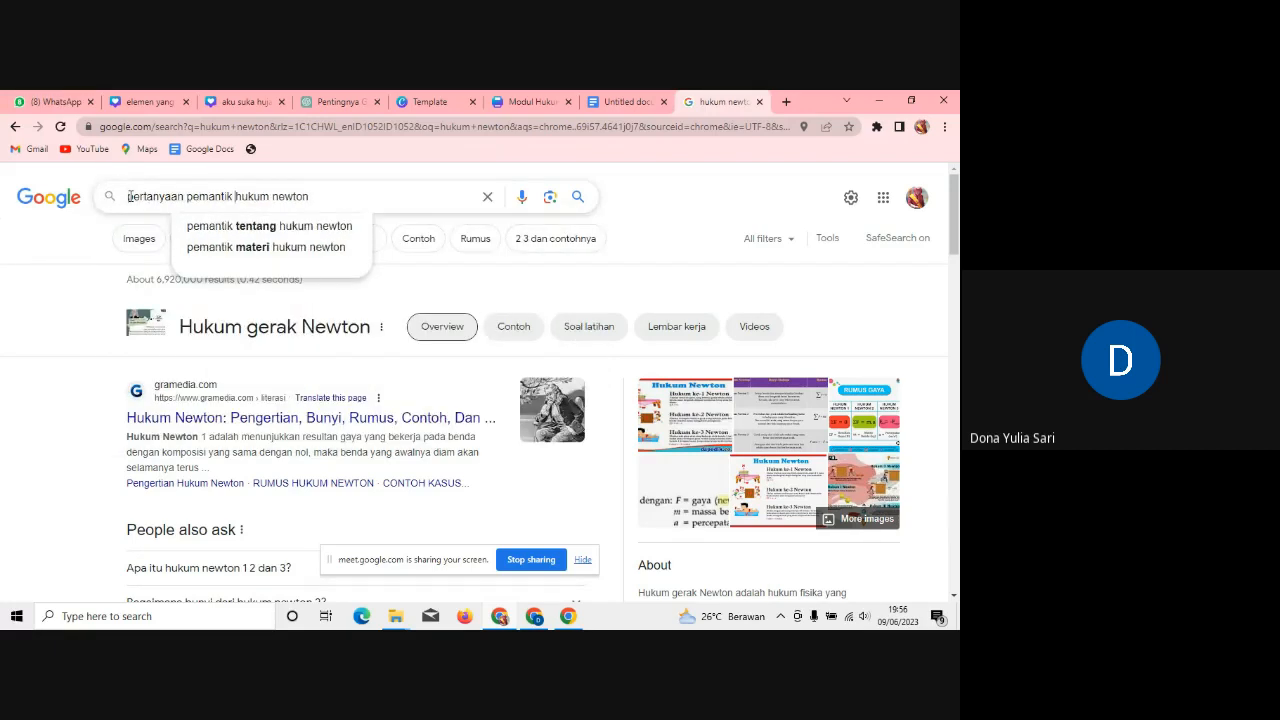
key("Return")
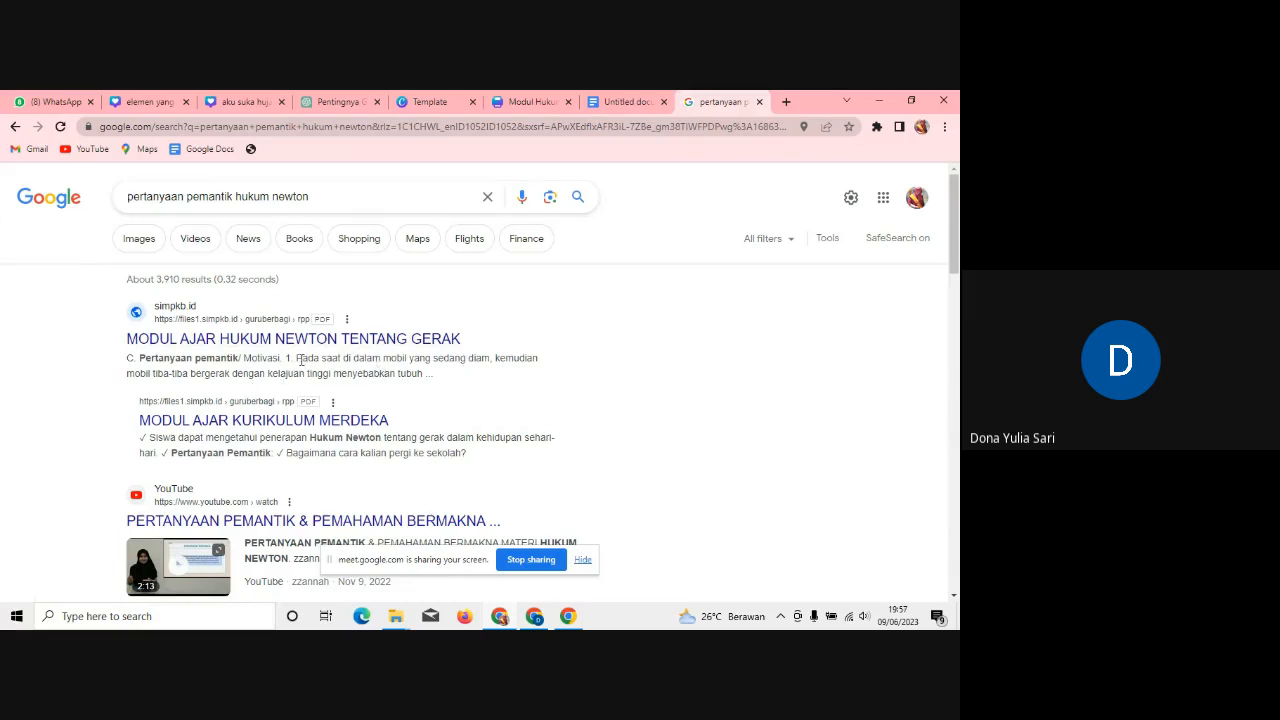
left_click(340, 345)
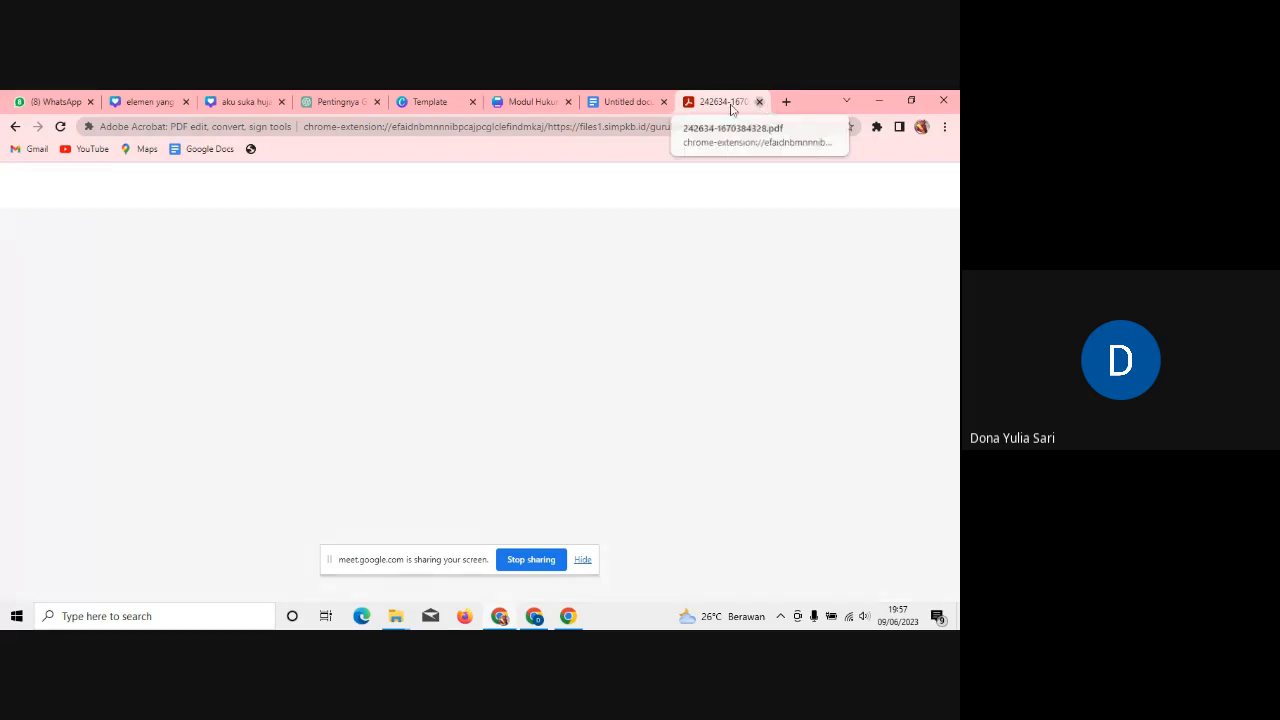
left_click(759, 101)
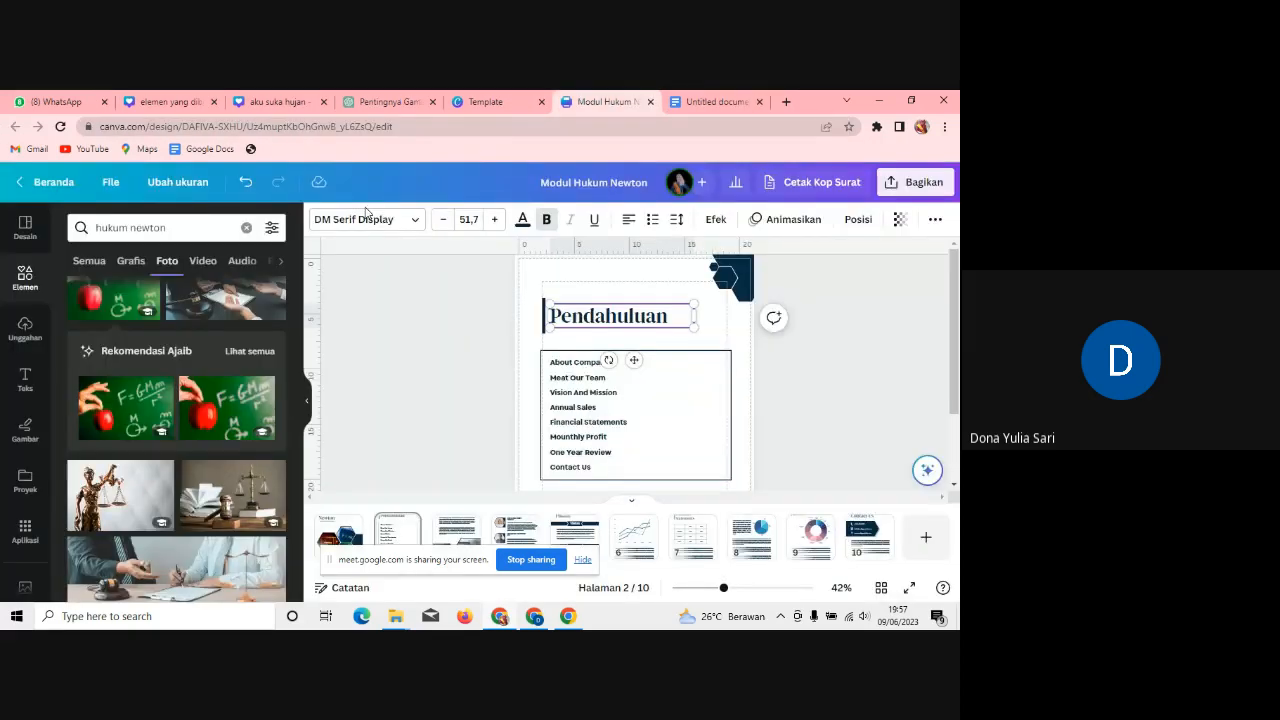
Step: Replace page 2's contents list with the braking-car paragraph ending 'Mengapa bisa seperti itu?'
left_click(616, 445)
type("Pada saat,")
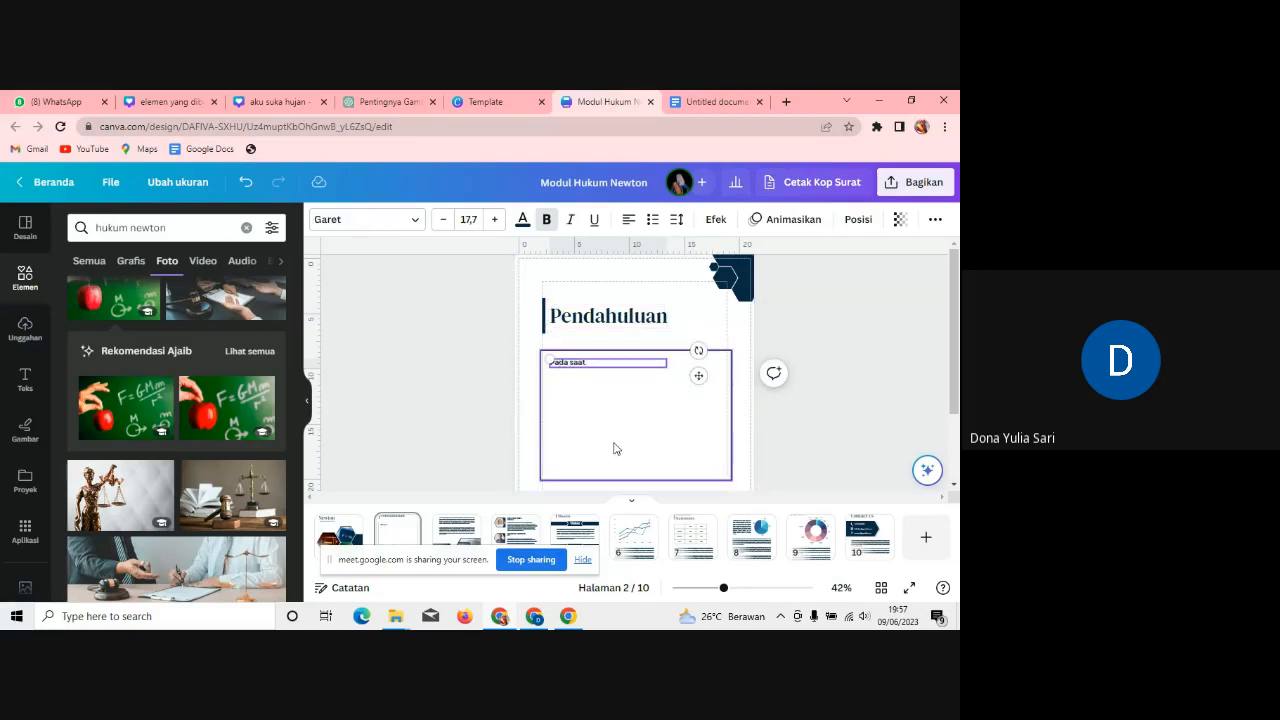
type(" sedang duduk di dalam mobil yang sedang")
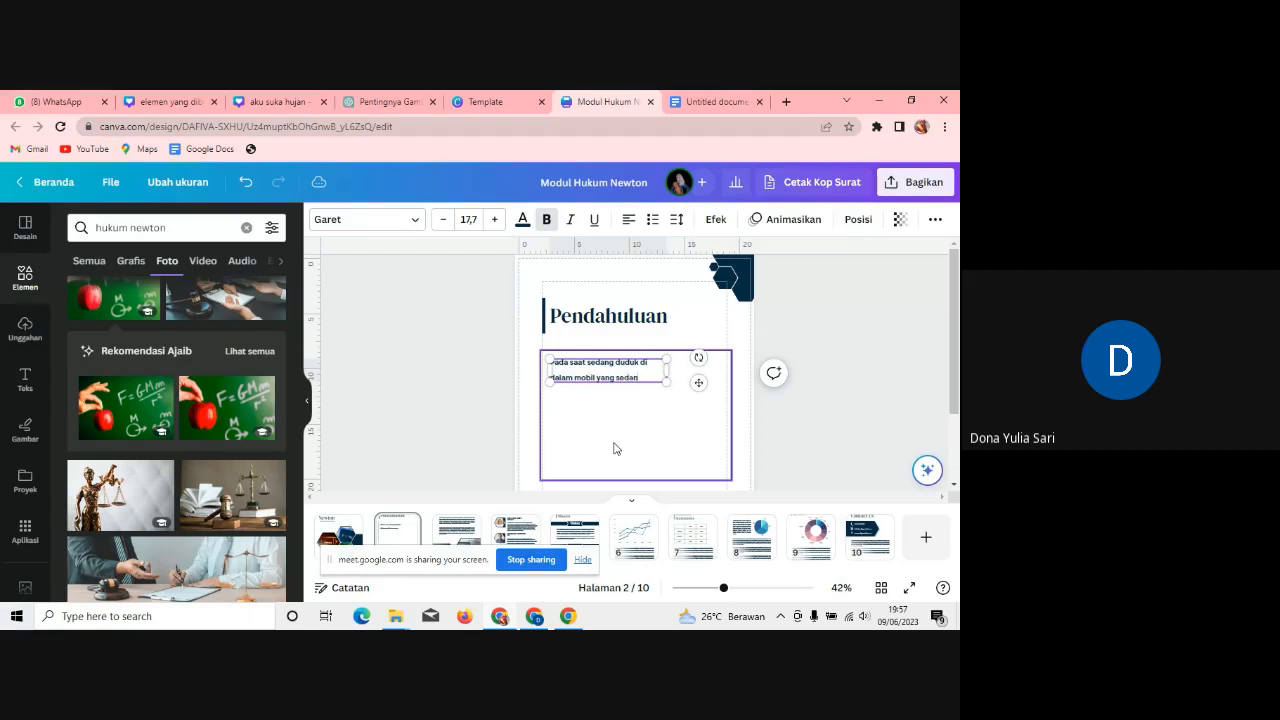
type(" bergerak kemudian tiba")
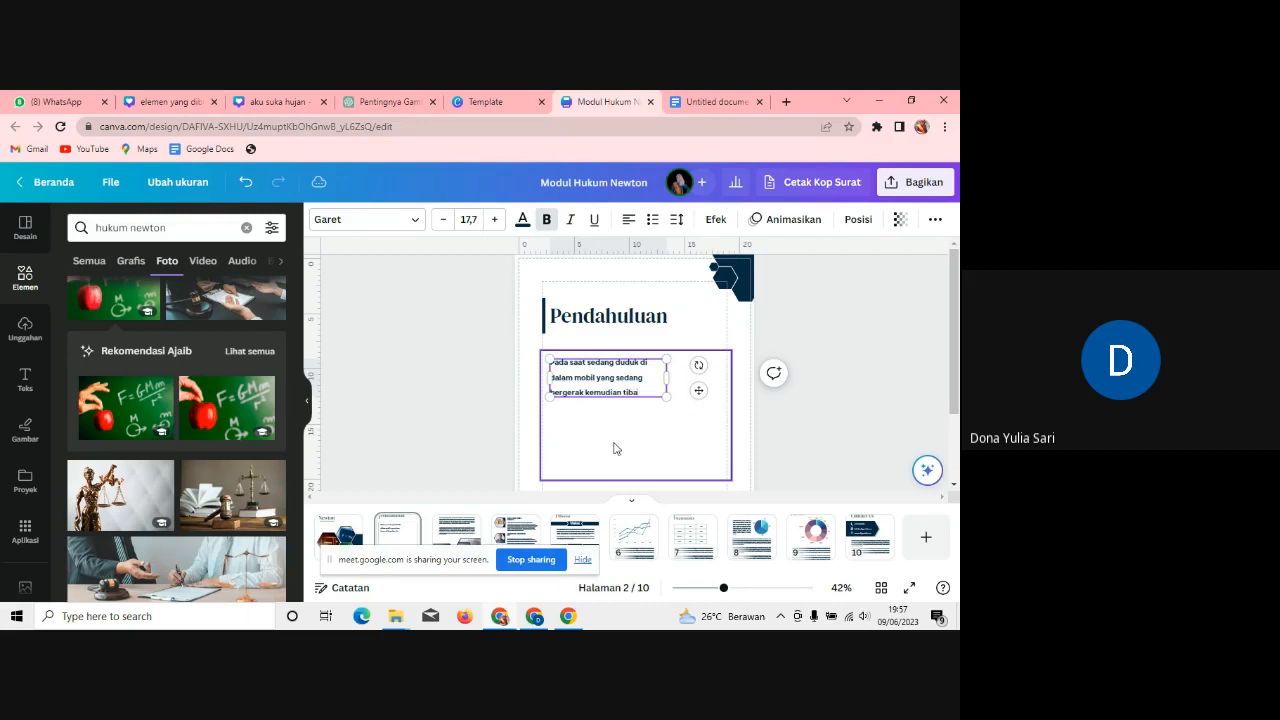
type("-tiba mobi")
type("l mene")
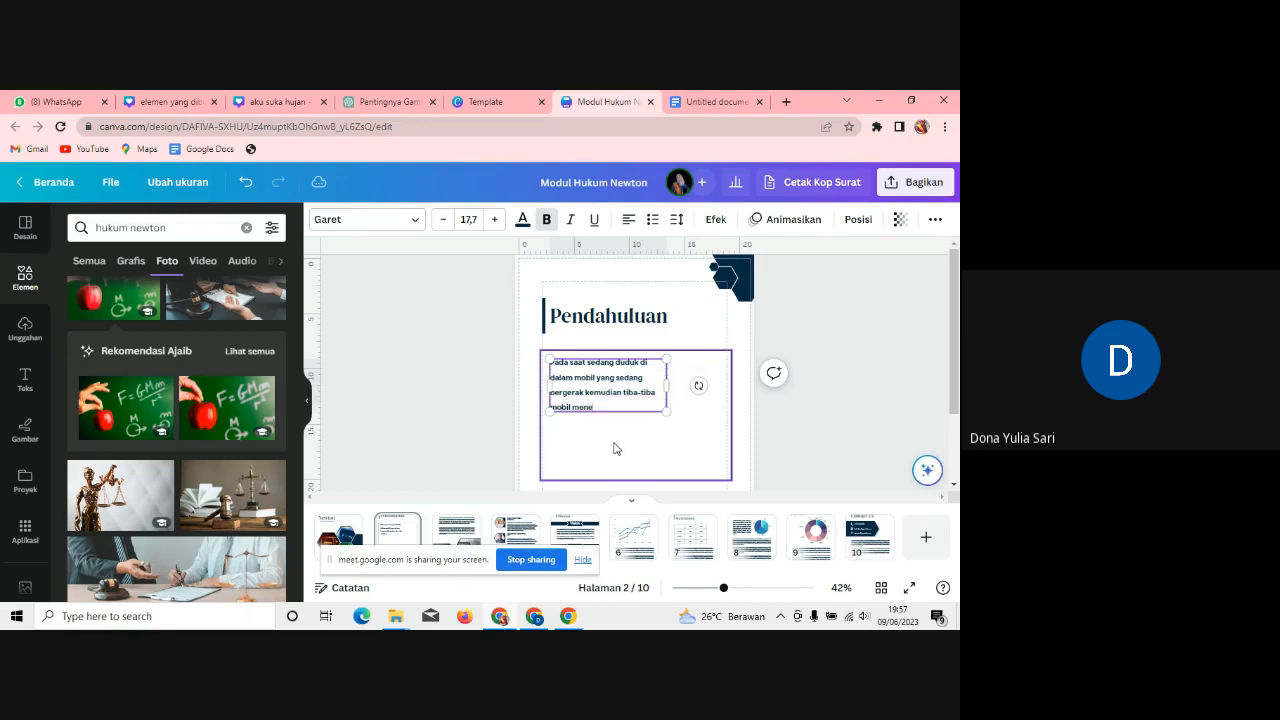
type("gerem mendadak, maka tubih akan terh")
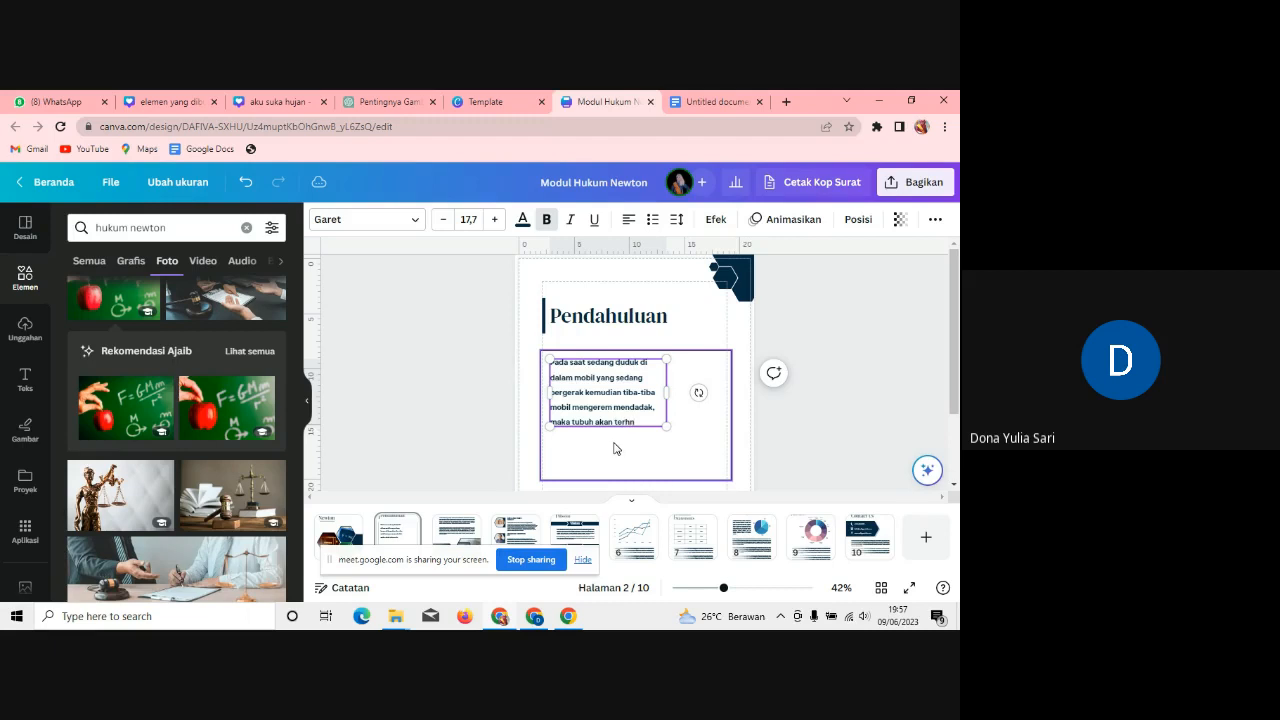
type("entak ke depan.")
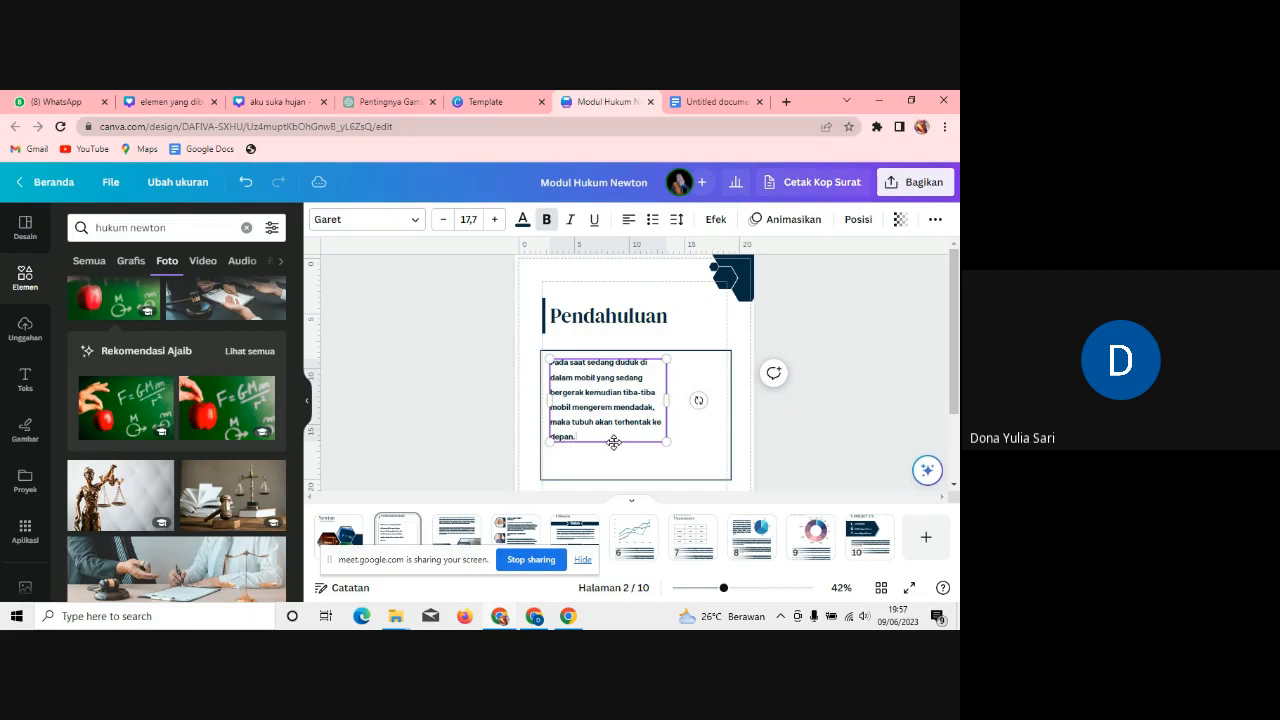
type(" Nah, menu")
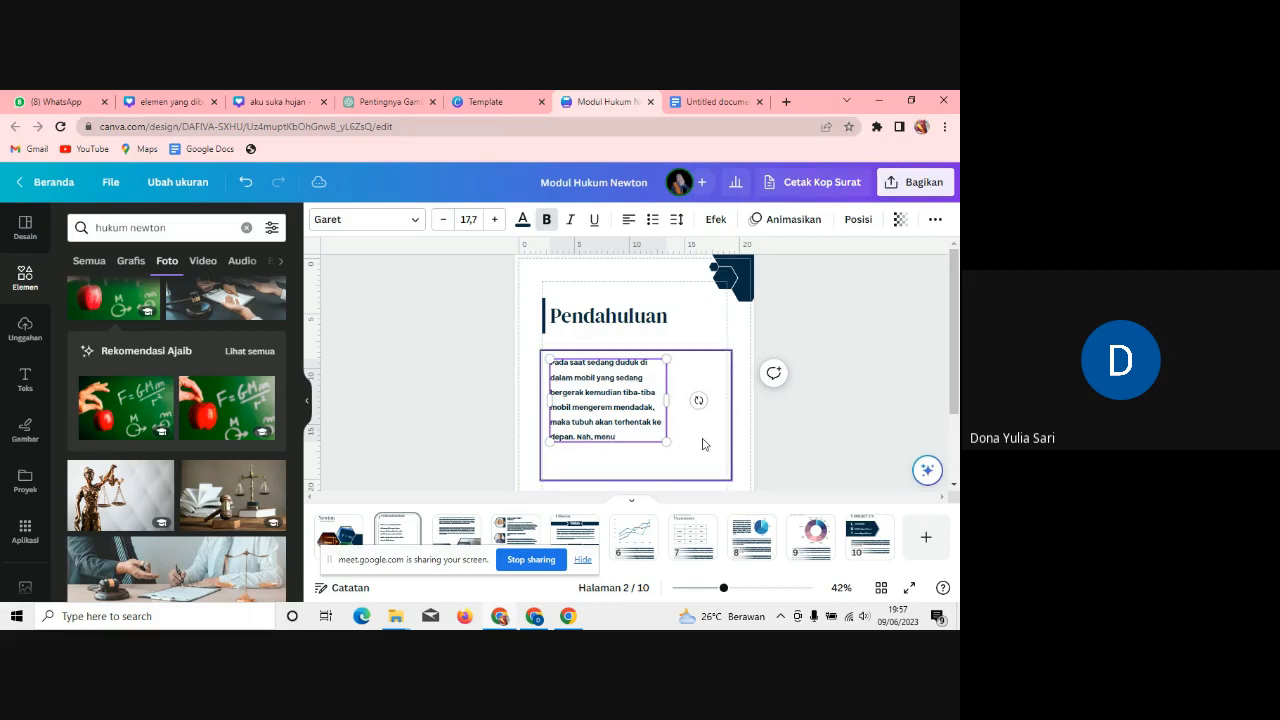
type("tuut kamu, apa yang terjadi")
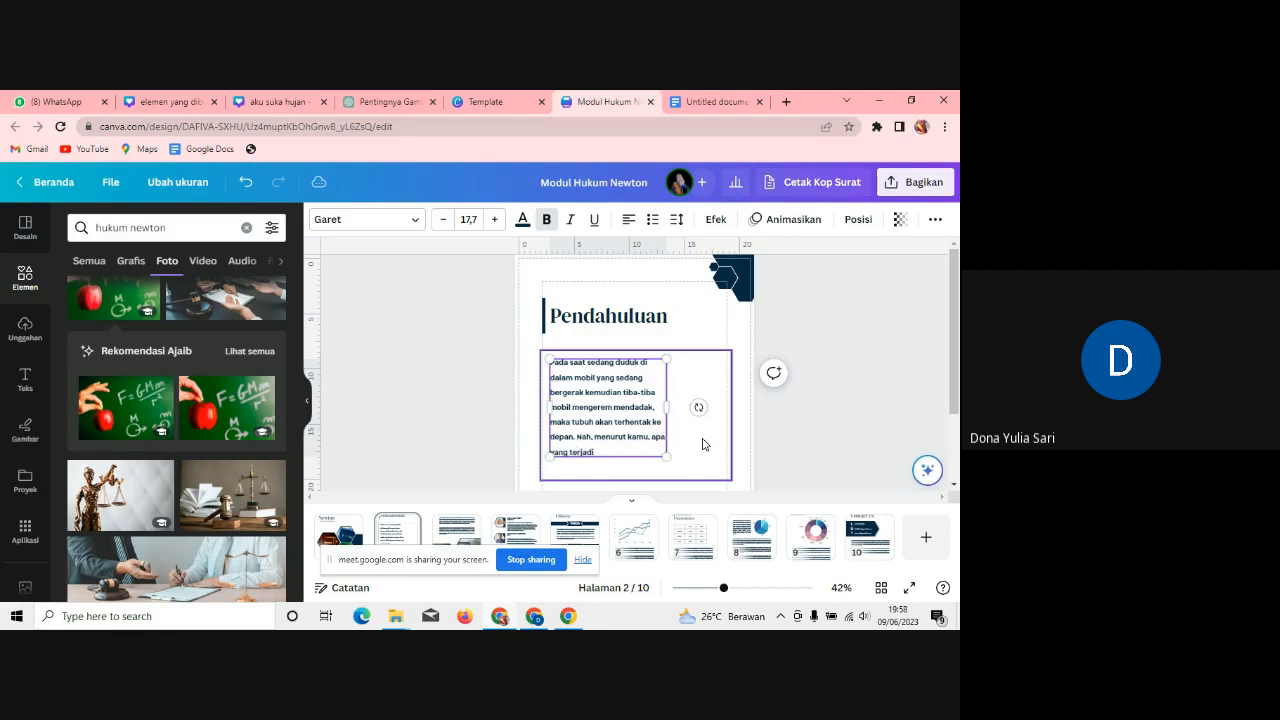
type("? Mengapa bisa seperti itu")
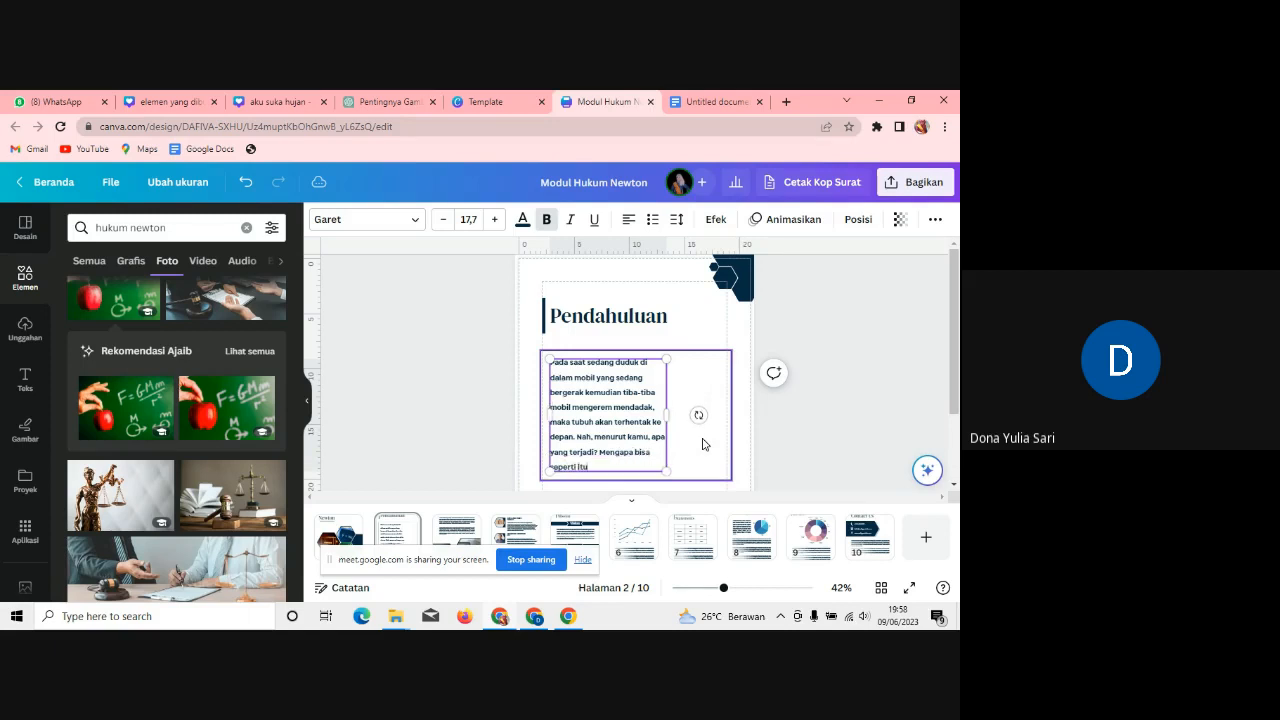
left_click(797, 440)
left_click(160, 217)
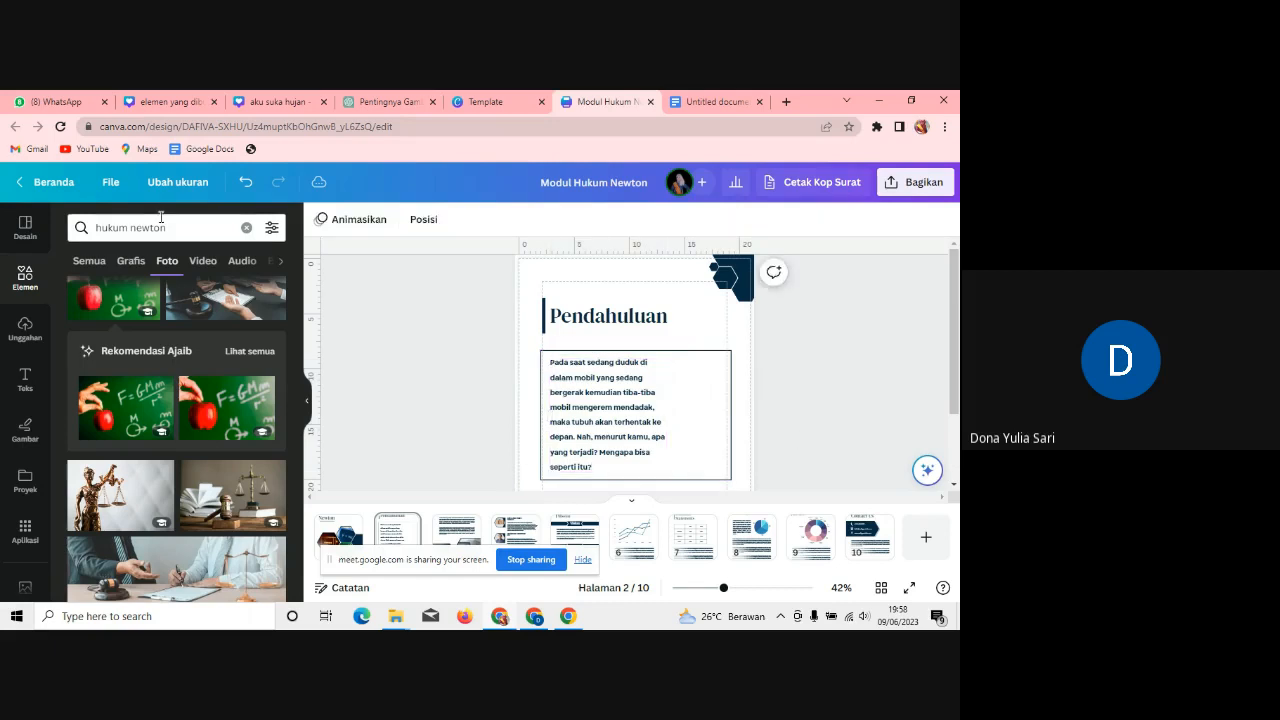
left_click_drag(160, 217, 55, 231)
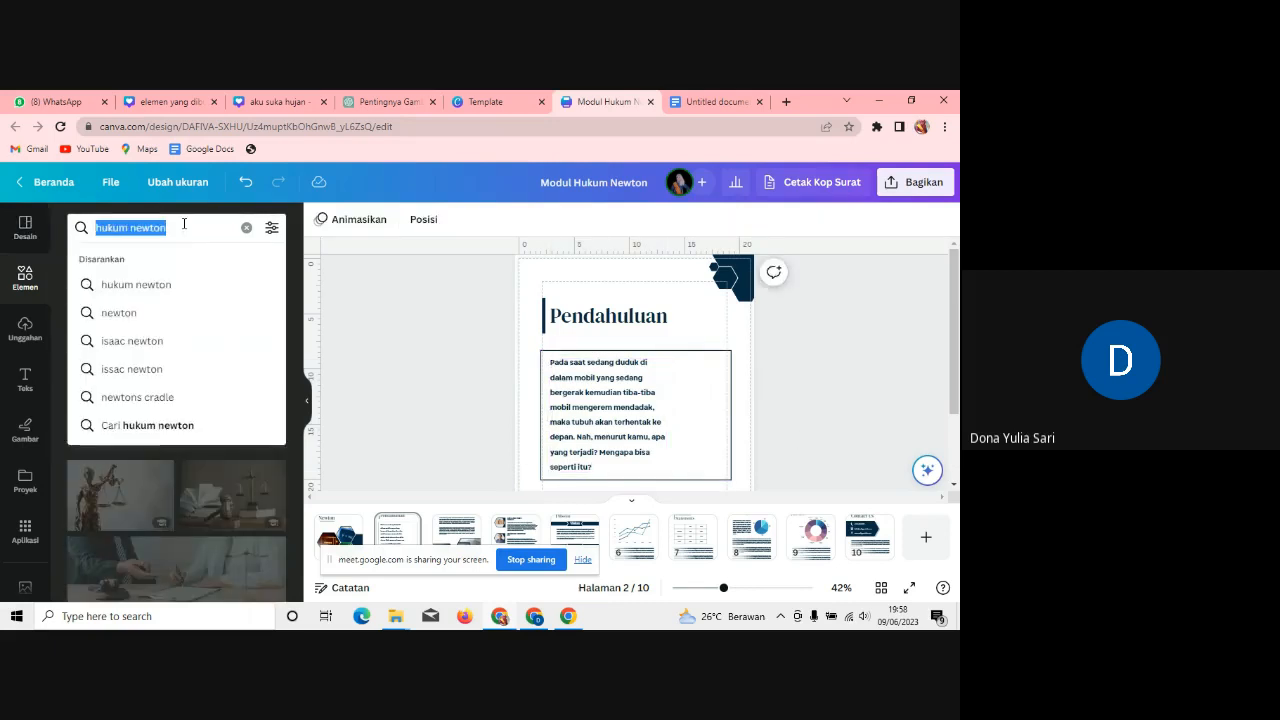
Step: Search Elements graphics for 'mobil mengerem', then shorten the search to 'mobil'
type("mo")
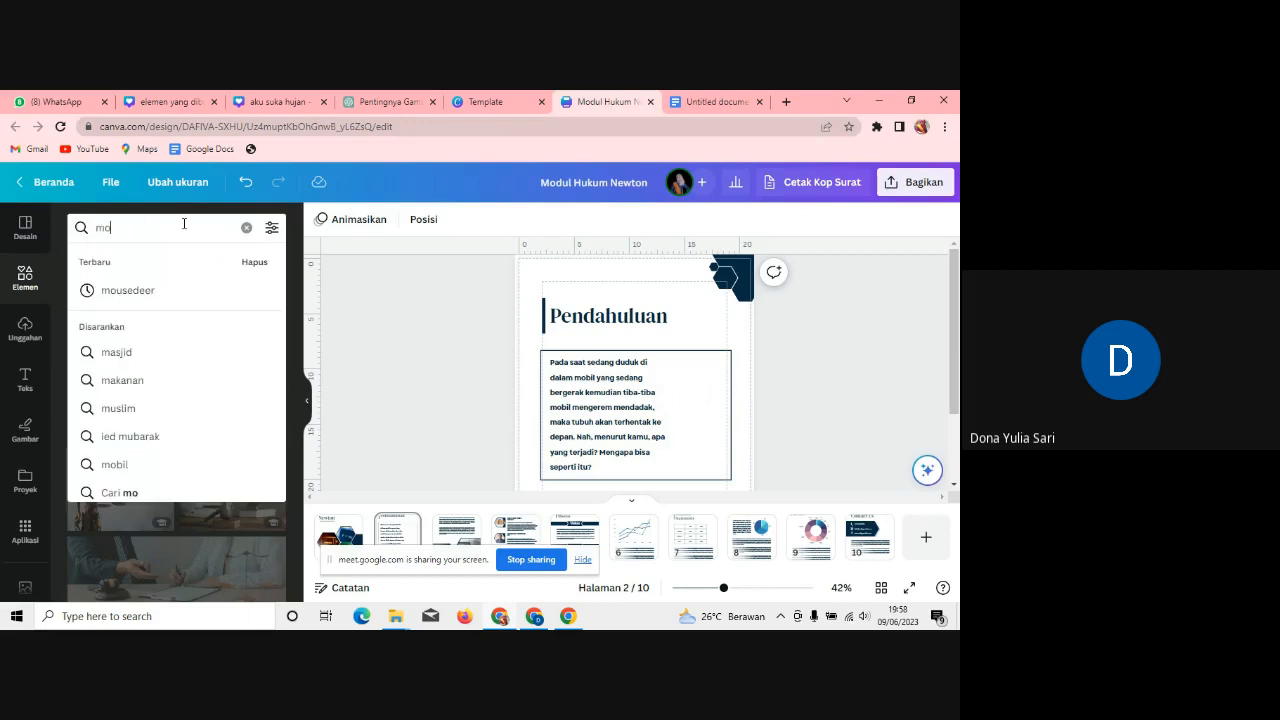
type("bil mengerem")
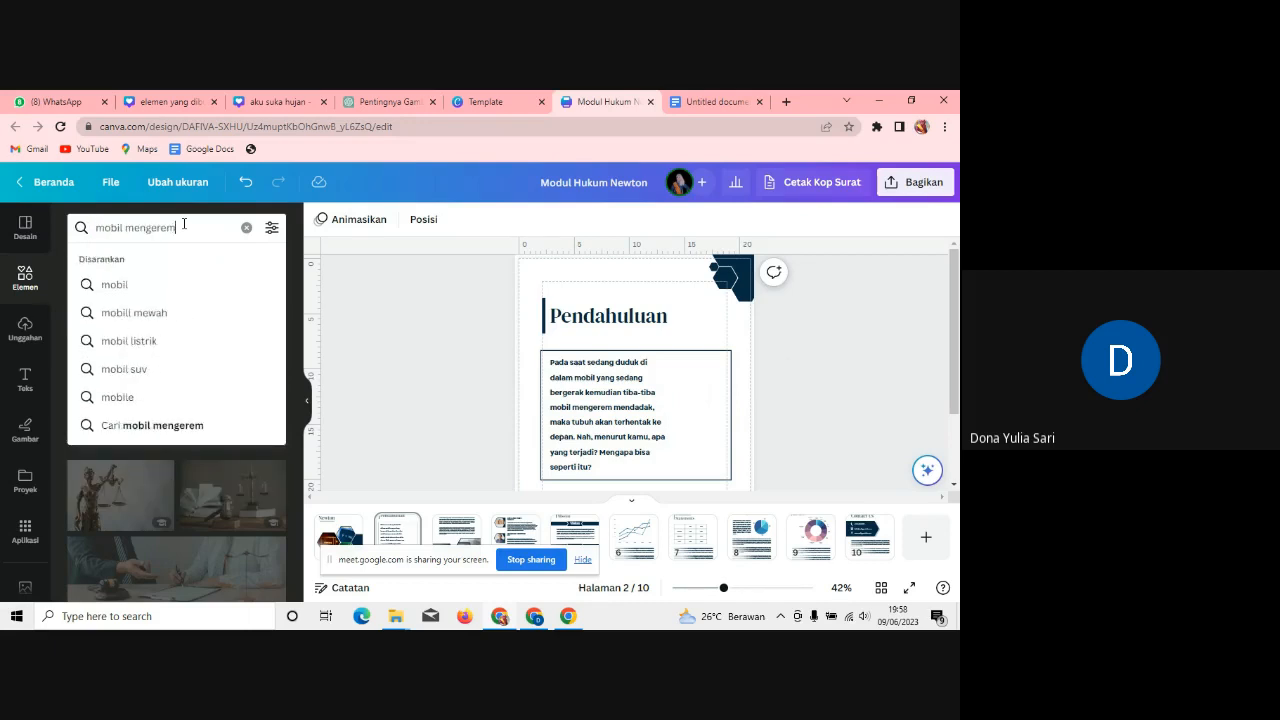
key("Return")
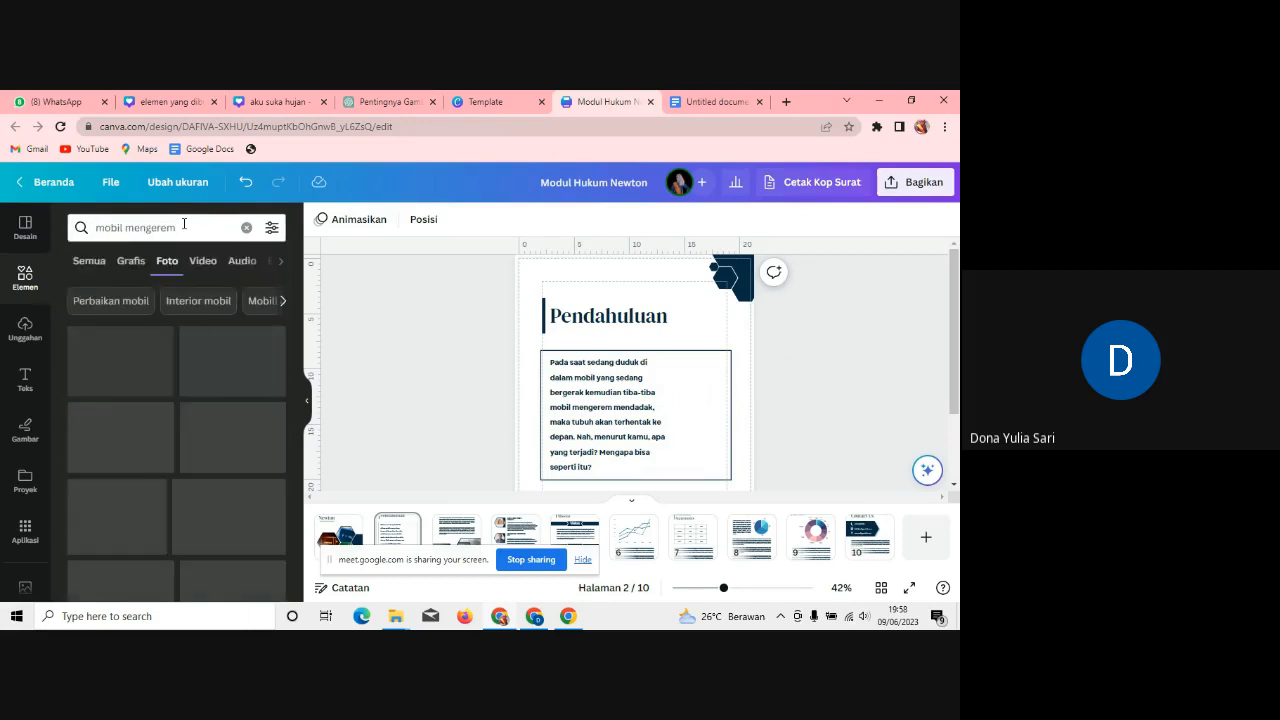
left_click(140, 270)
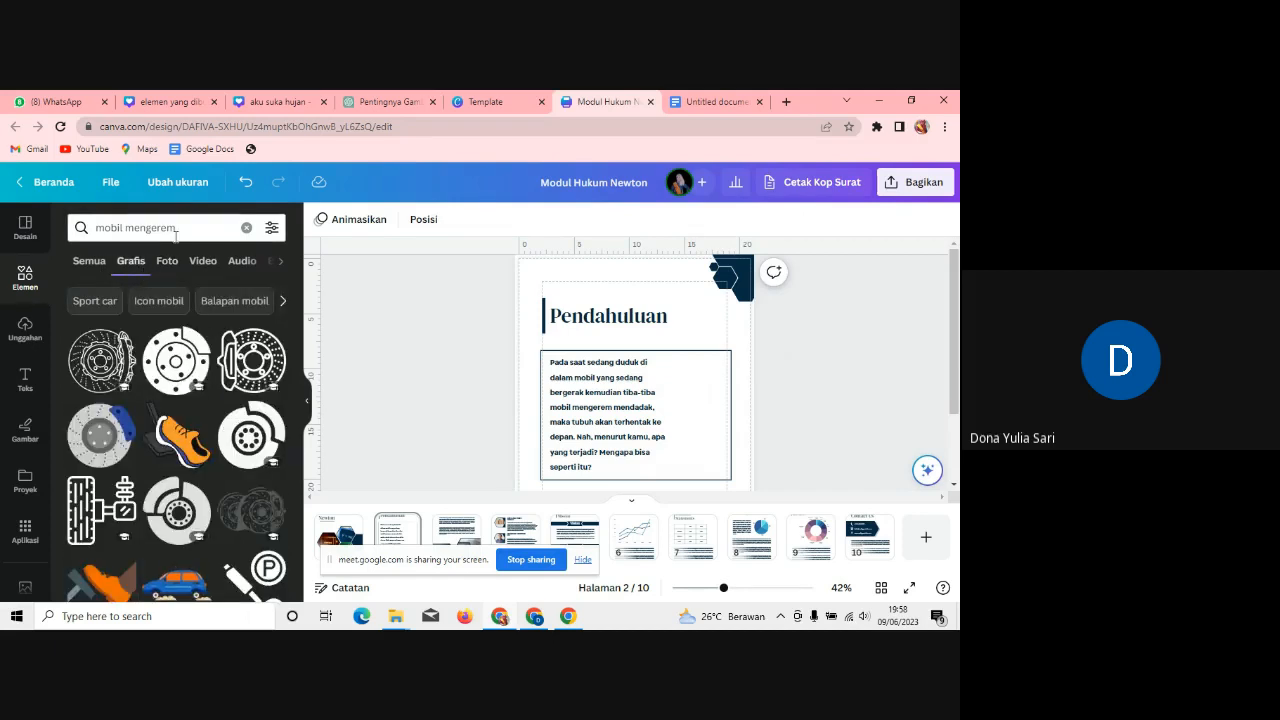
left_click_drag(300, 352, 302, 505)
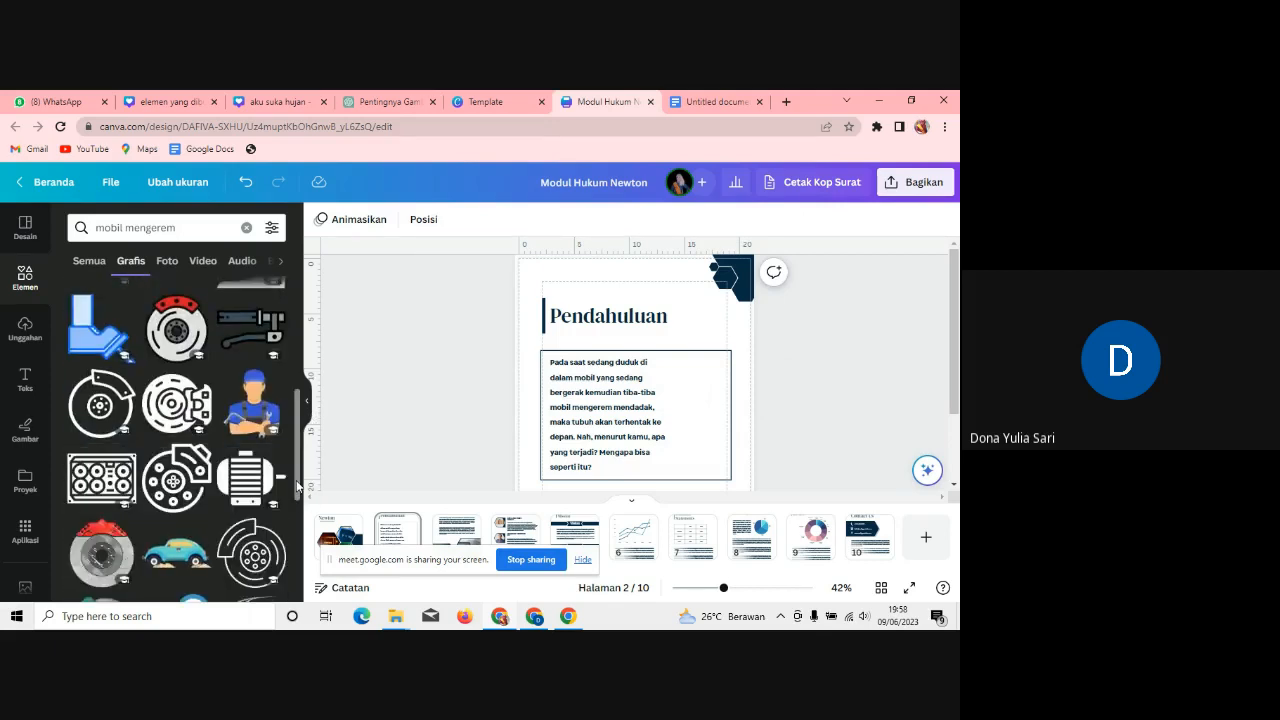
scroll(176, 486, "up", 3)
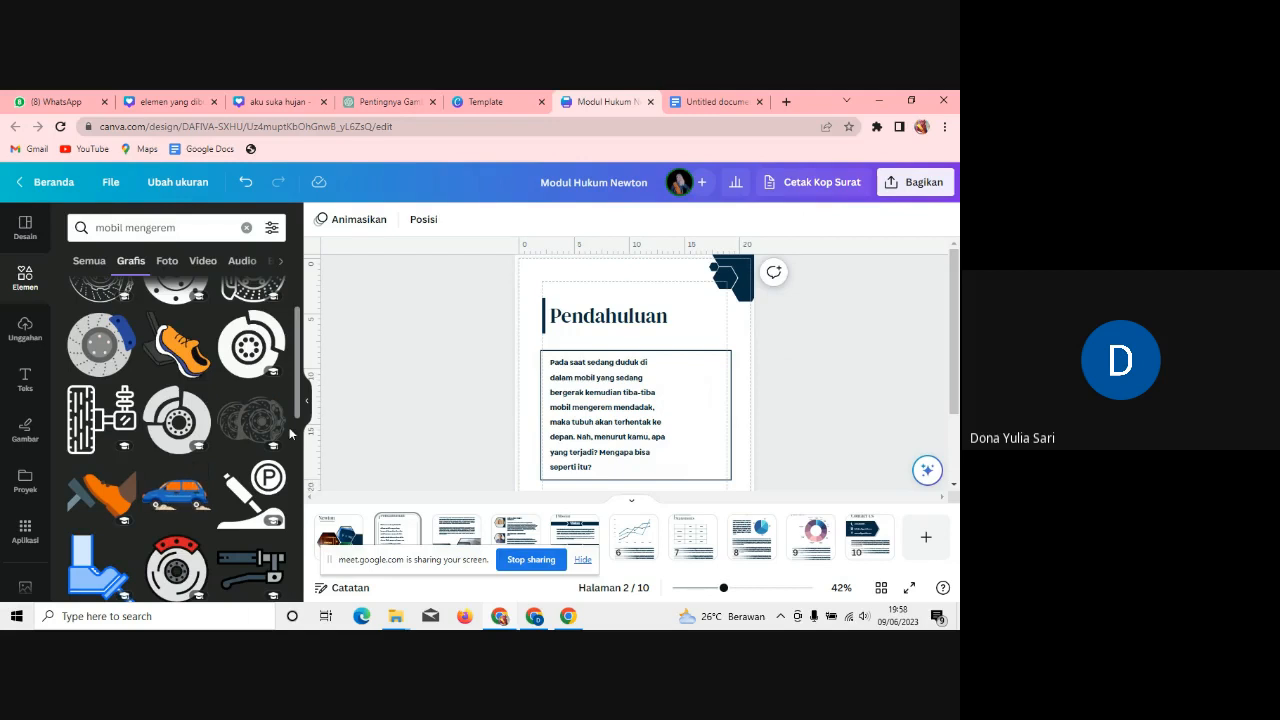
left_click_drag(297, 413, 330, 558)
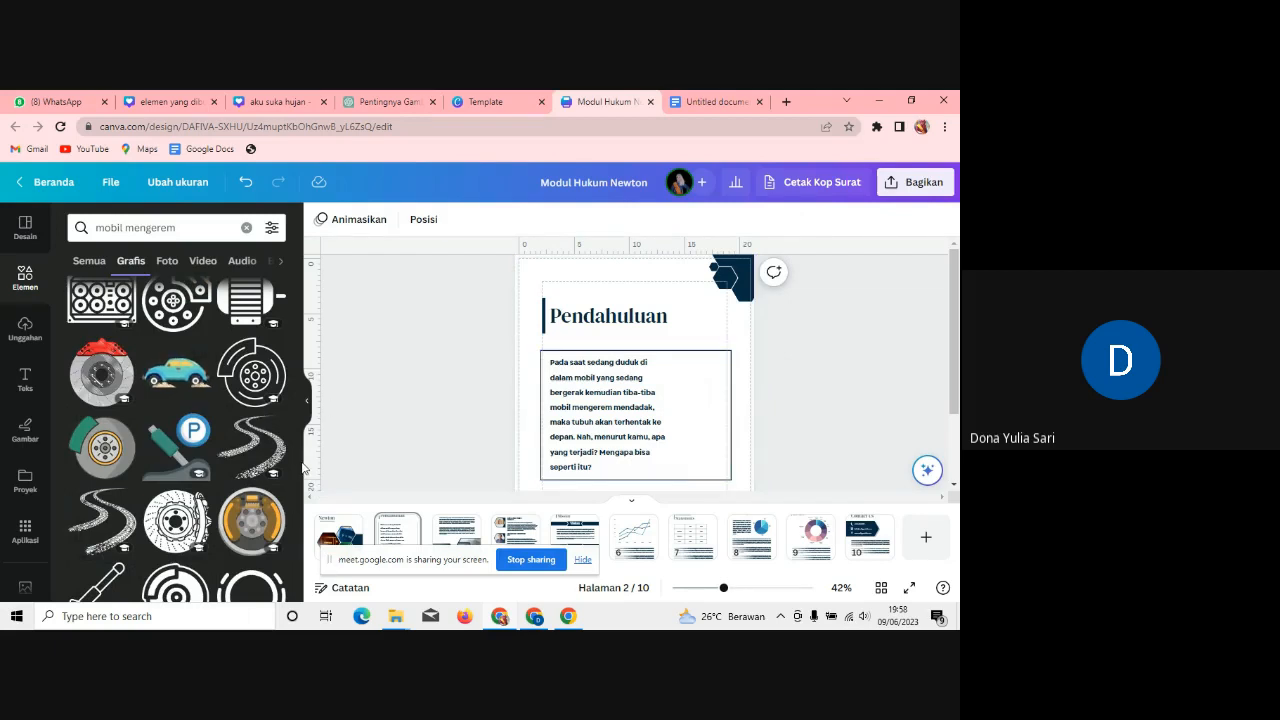
left_click_drag(300, 476, 297, 340)
double_click(194, 223)
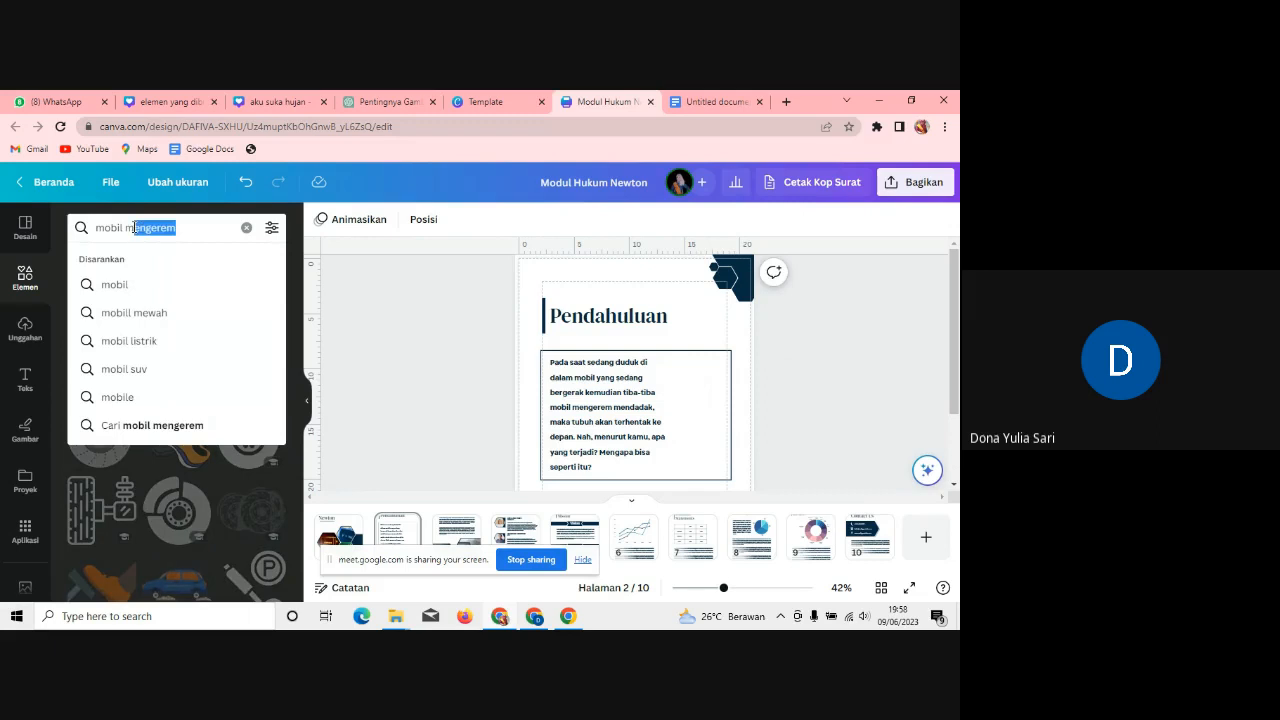
key("BackSpace")
key("Return")
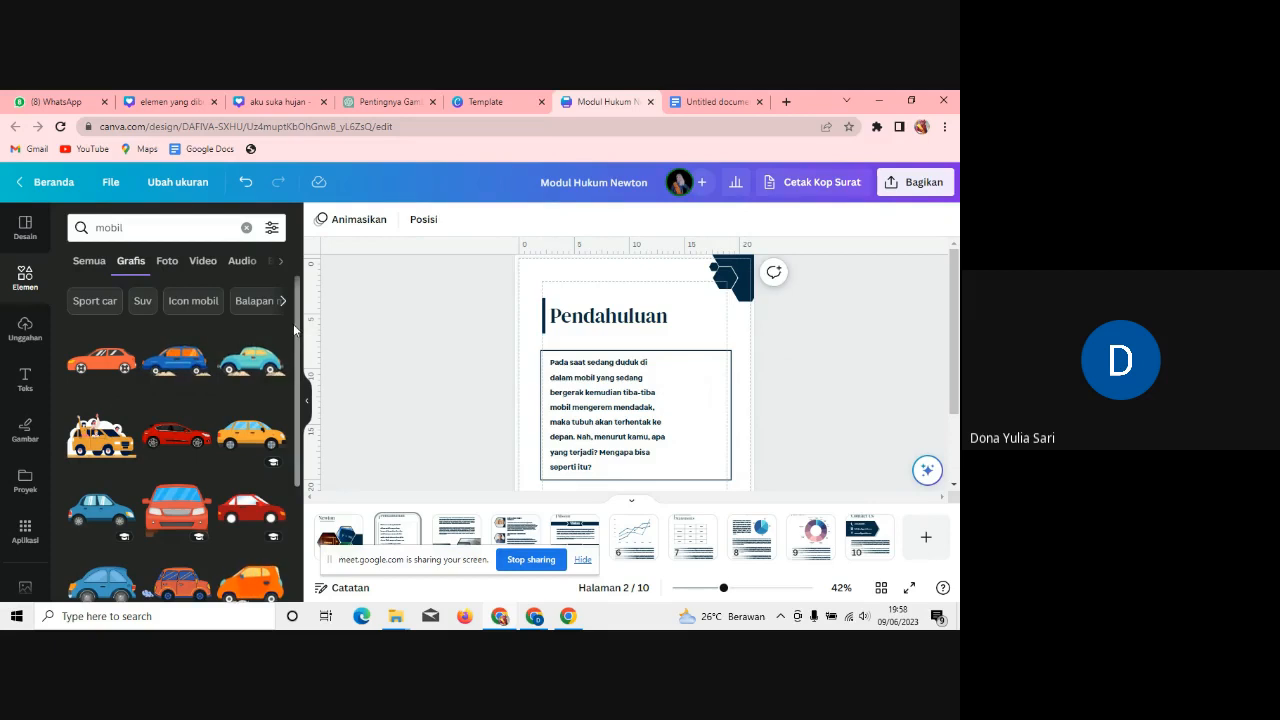
scroll(298, 338, "down", 2)
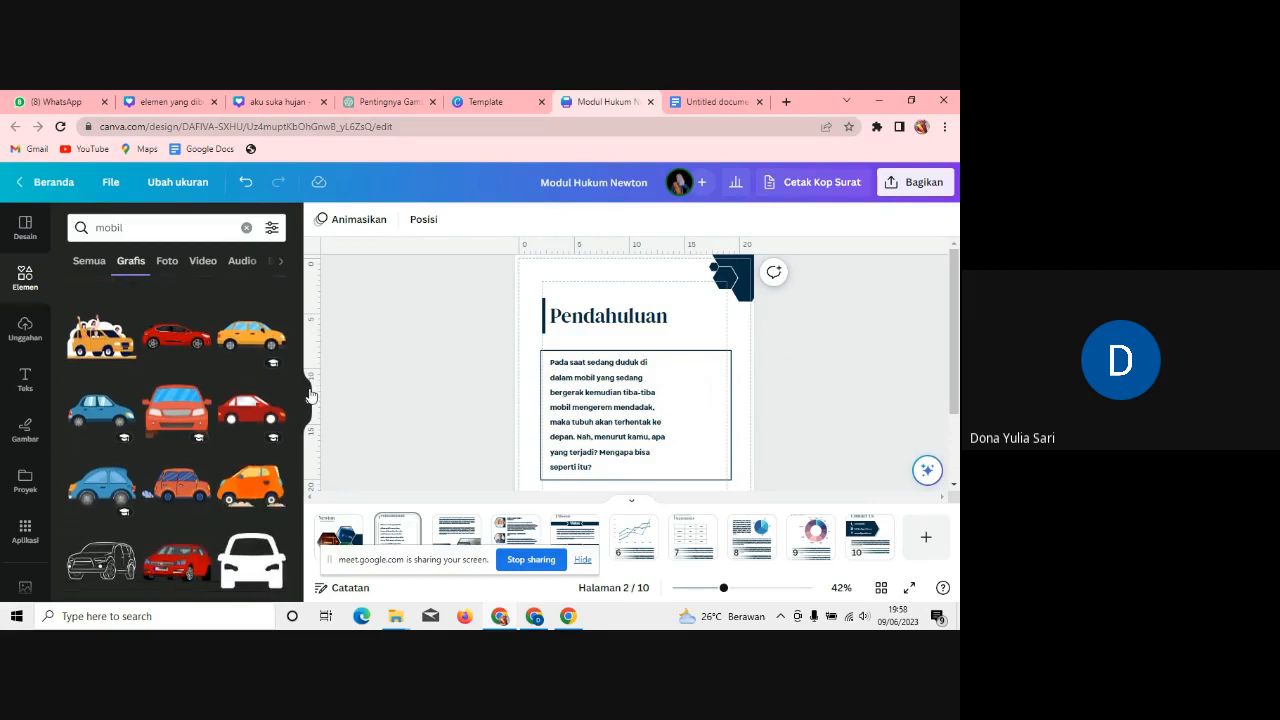
Step: Add the yellow car graphic and place it at the text box's lower right
left_click(110, 340)
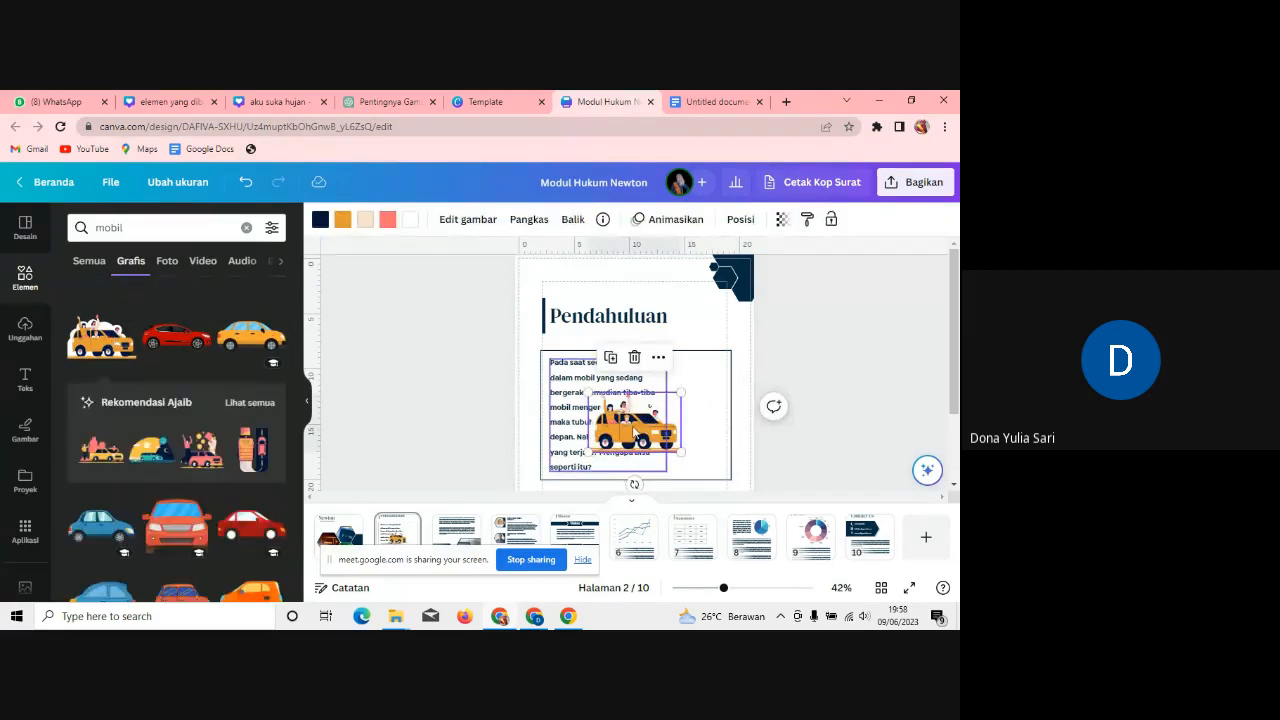
left_click_drag(662, 422, 724, 444)
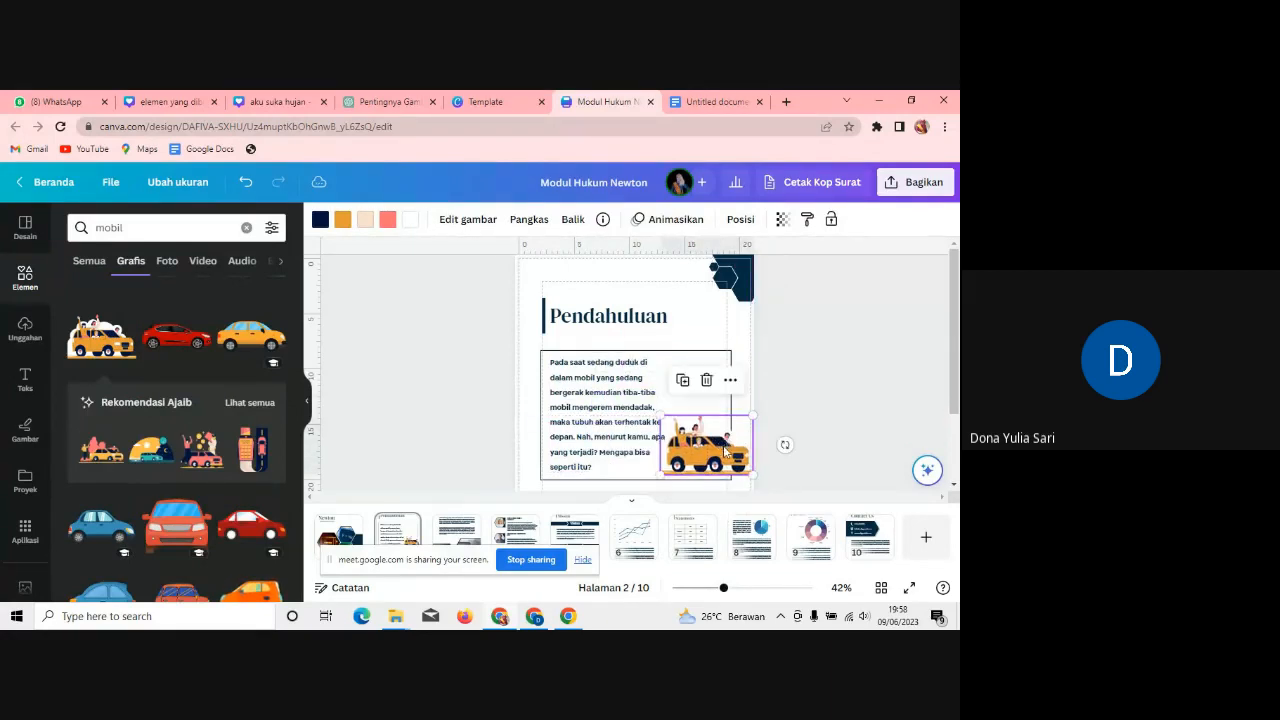
left_click(897, 372)
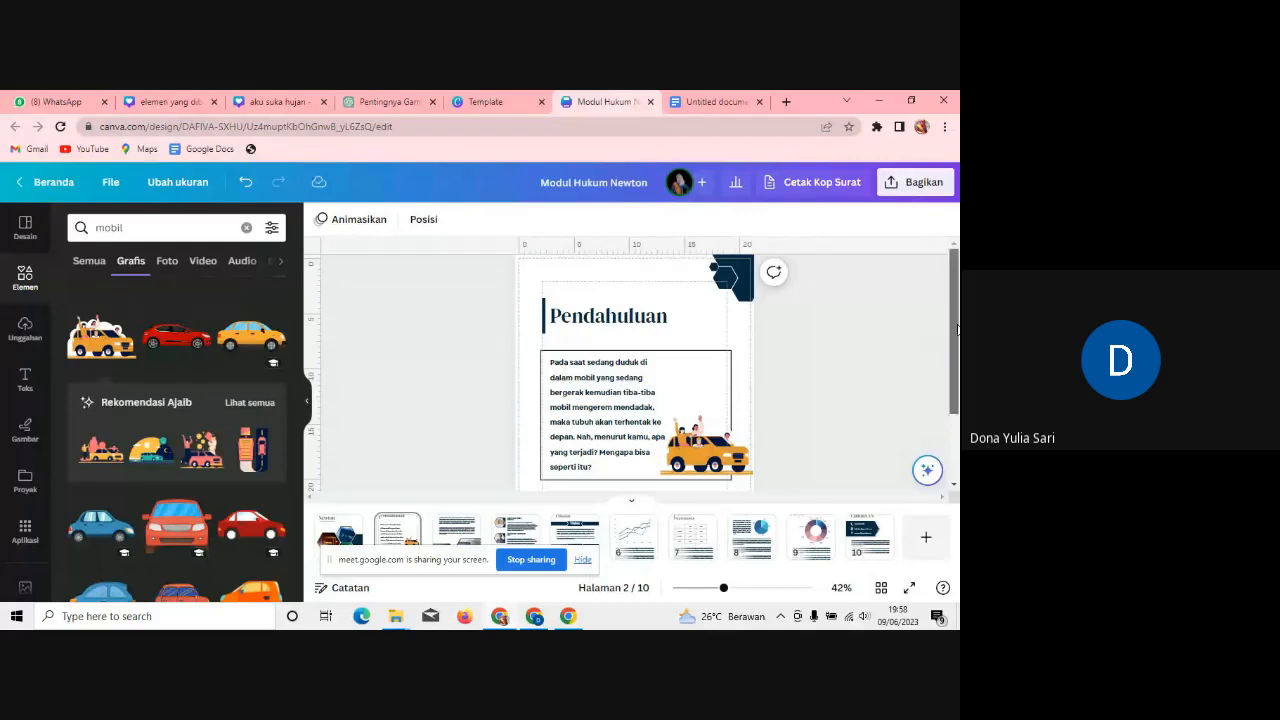
Step: Switch to the scrolling view of all pages and zoom in
scroll(955, 380, "down", 2)
scroll(957, 383, "down", 1)
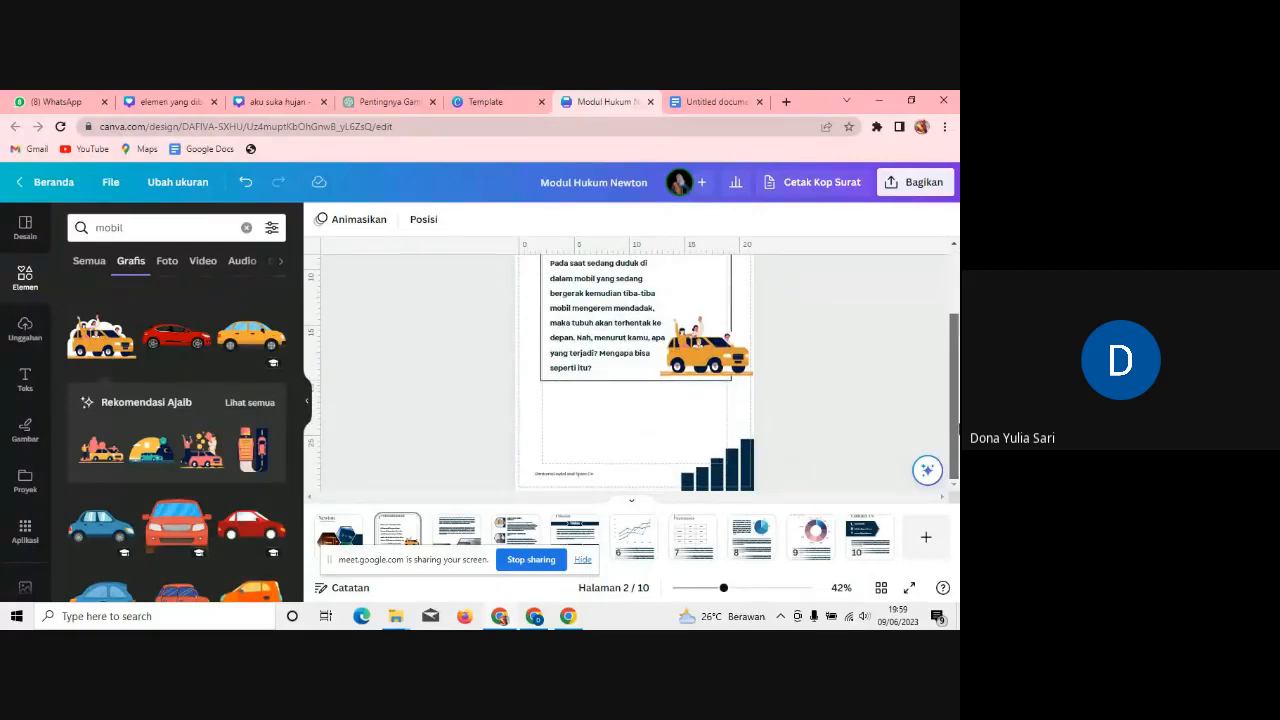
left_click(737, 478)
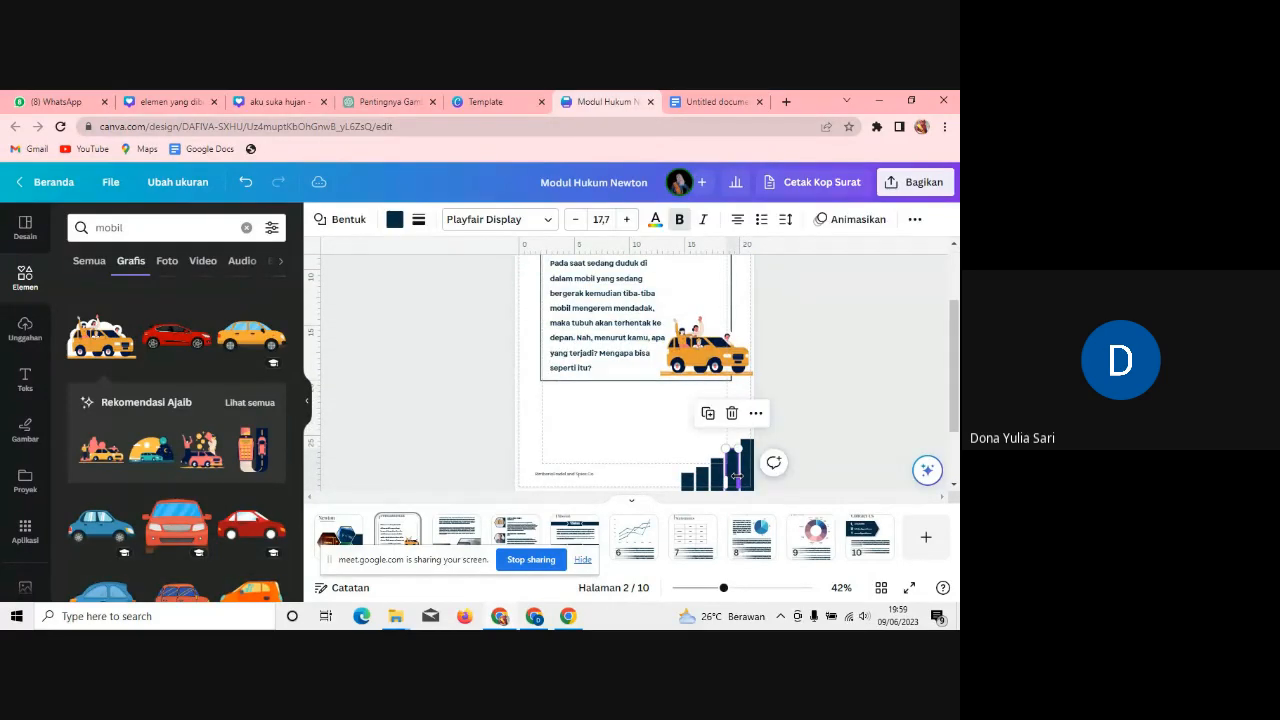
left_click(827, 439)
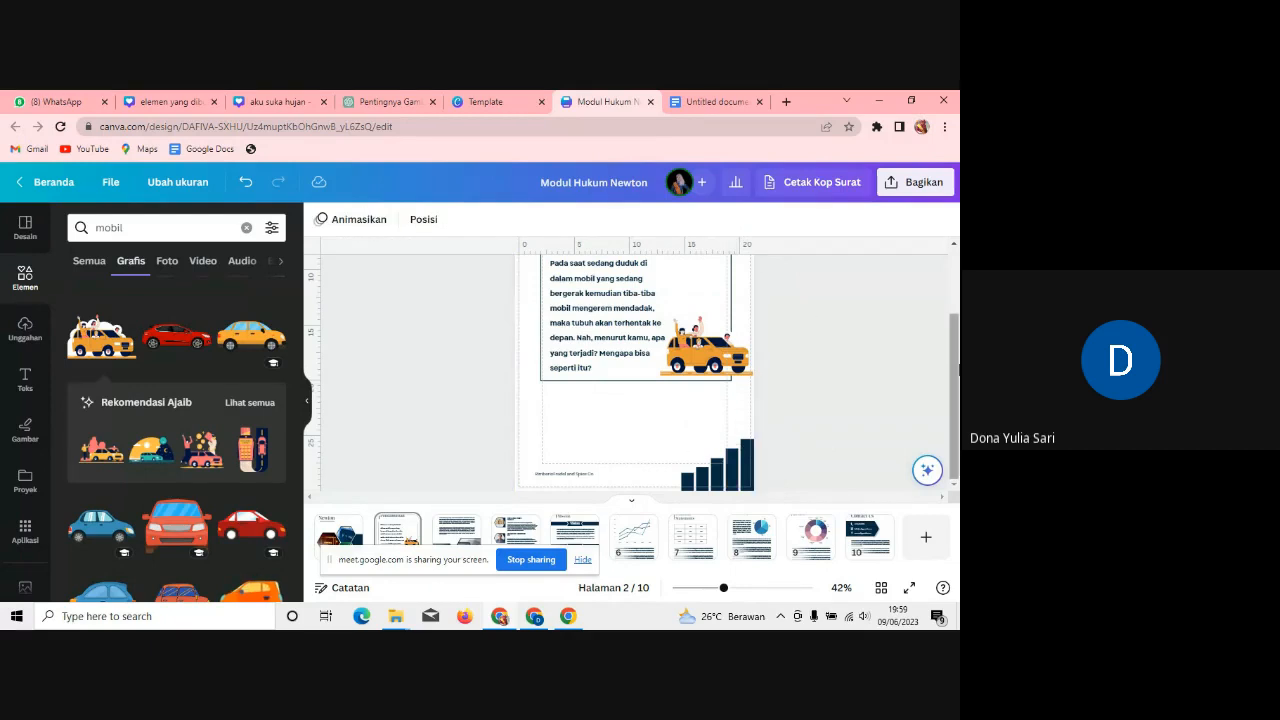
scroll(950, 264, "up", 2)
scroll(950, 264, "down", 2)
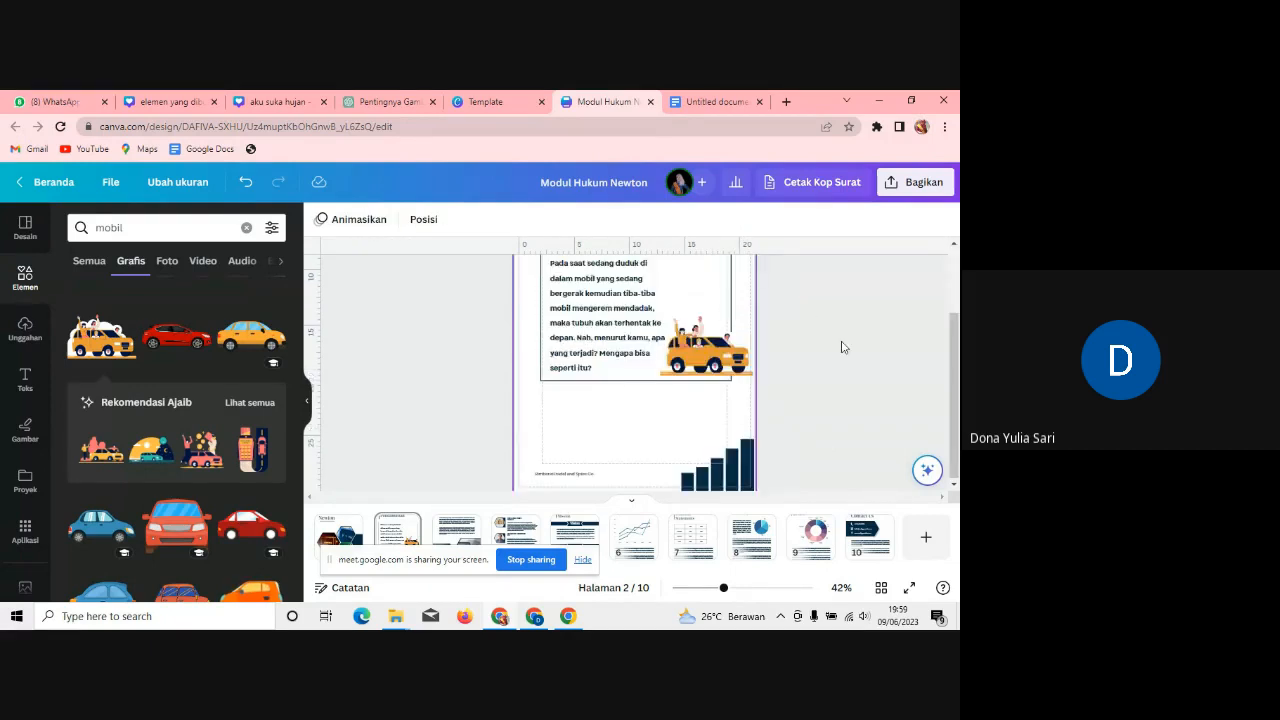
left_click(632, 503)
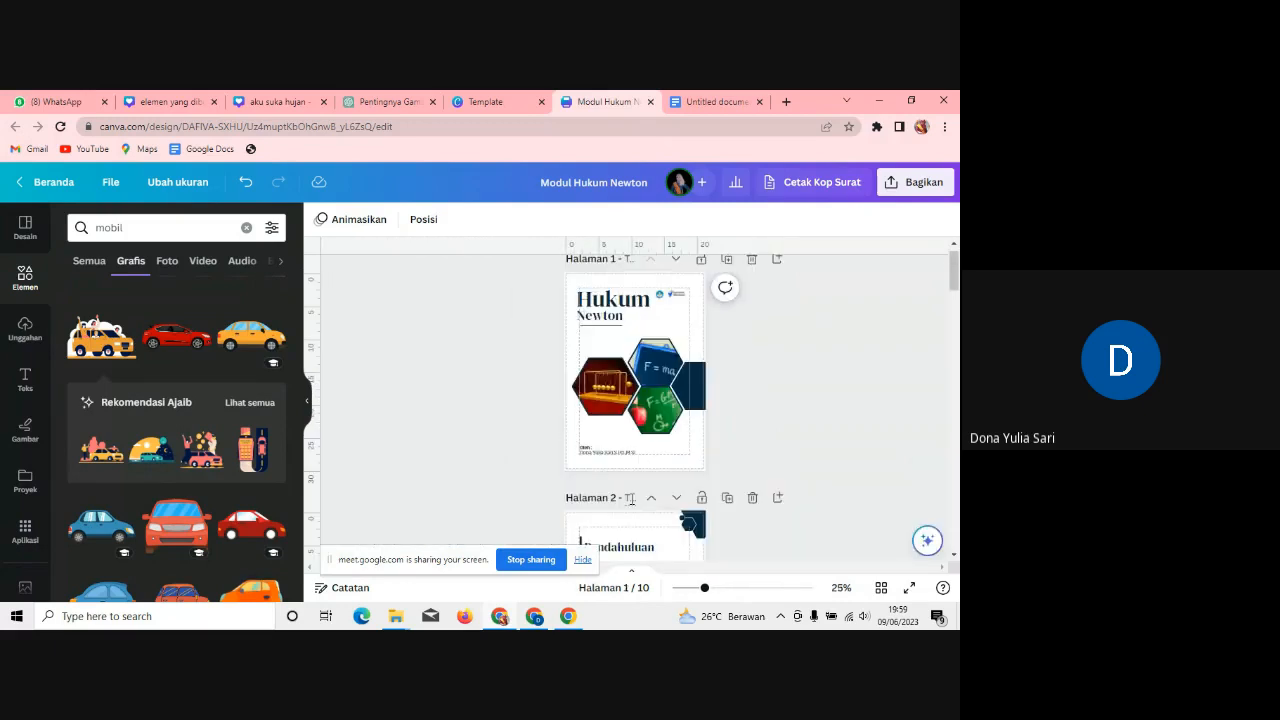
scroll(956, 266, "down", 1)
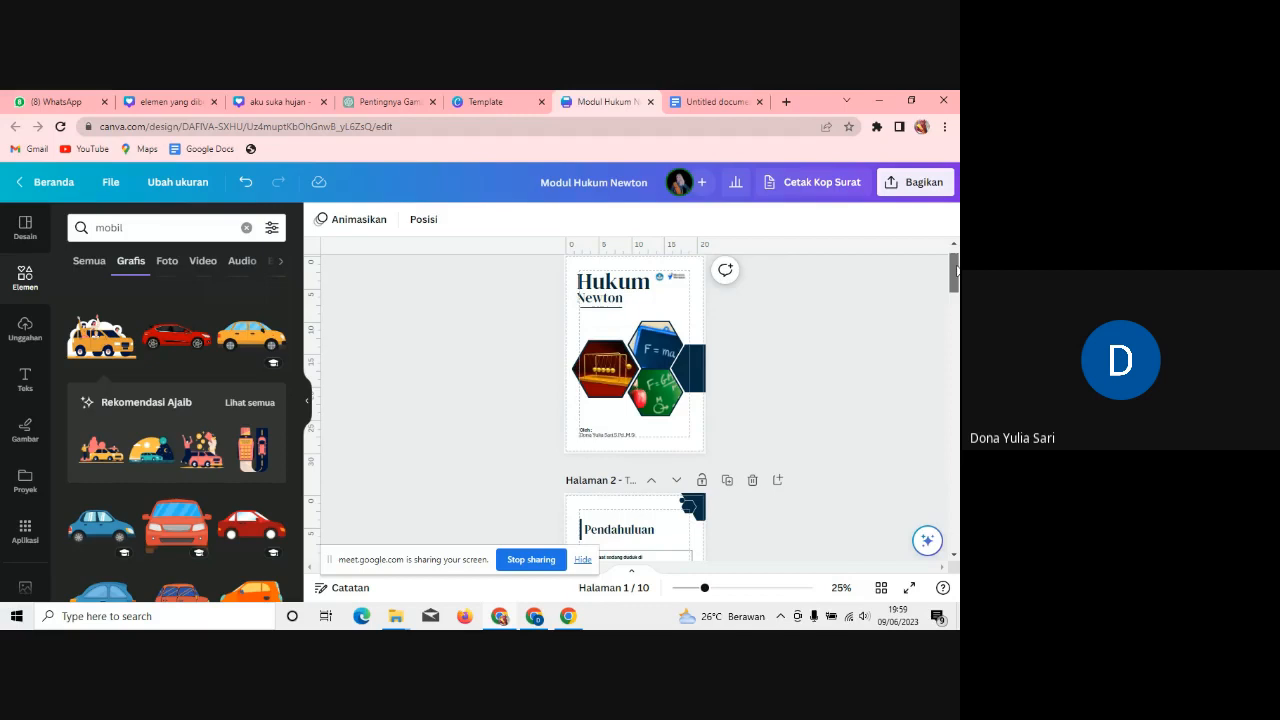
left_click_drag(956, 268, 956, 292)
left_click_drag(705, 589, 738, 596)
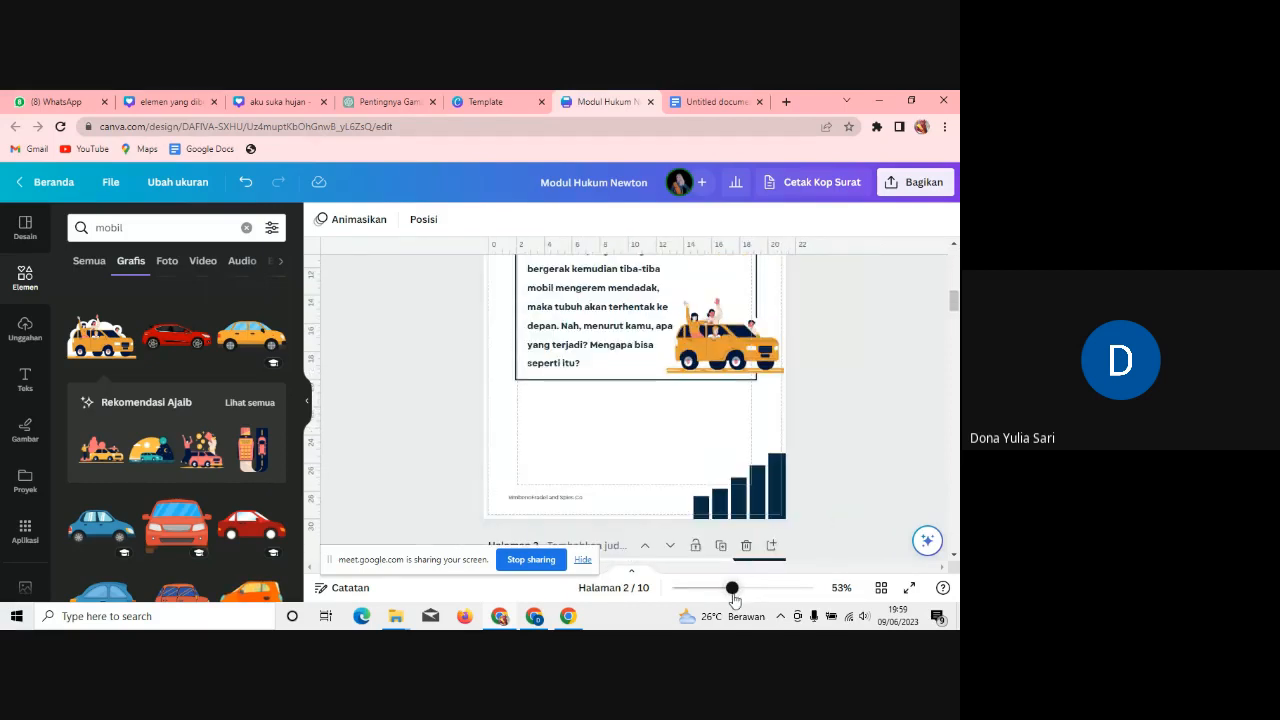
mouse_move(955, 304)
left_mouse_down()
mouse_move(955, 337)
mouse_move(956, 310)
left_mouse_up()
Step: Delete the small footer text on page 2
double_click(576, 416)
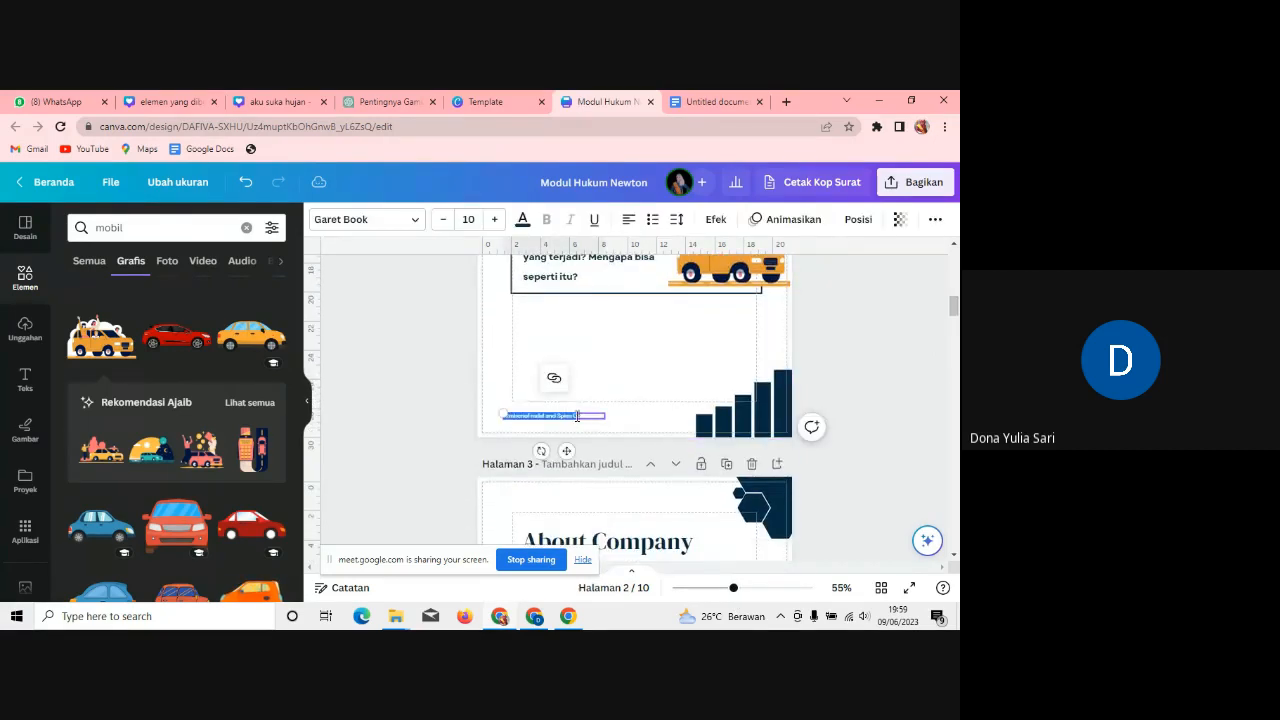
key("BackSpace")
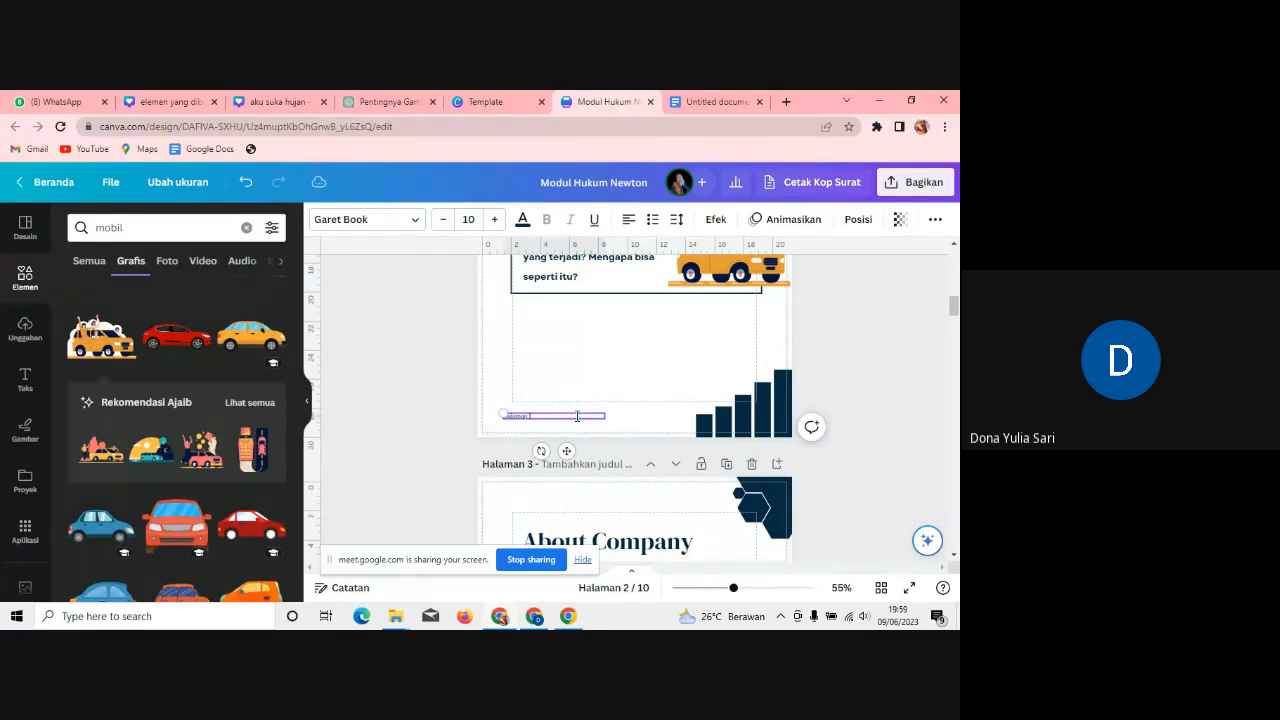
left_click(636, 384)
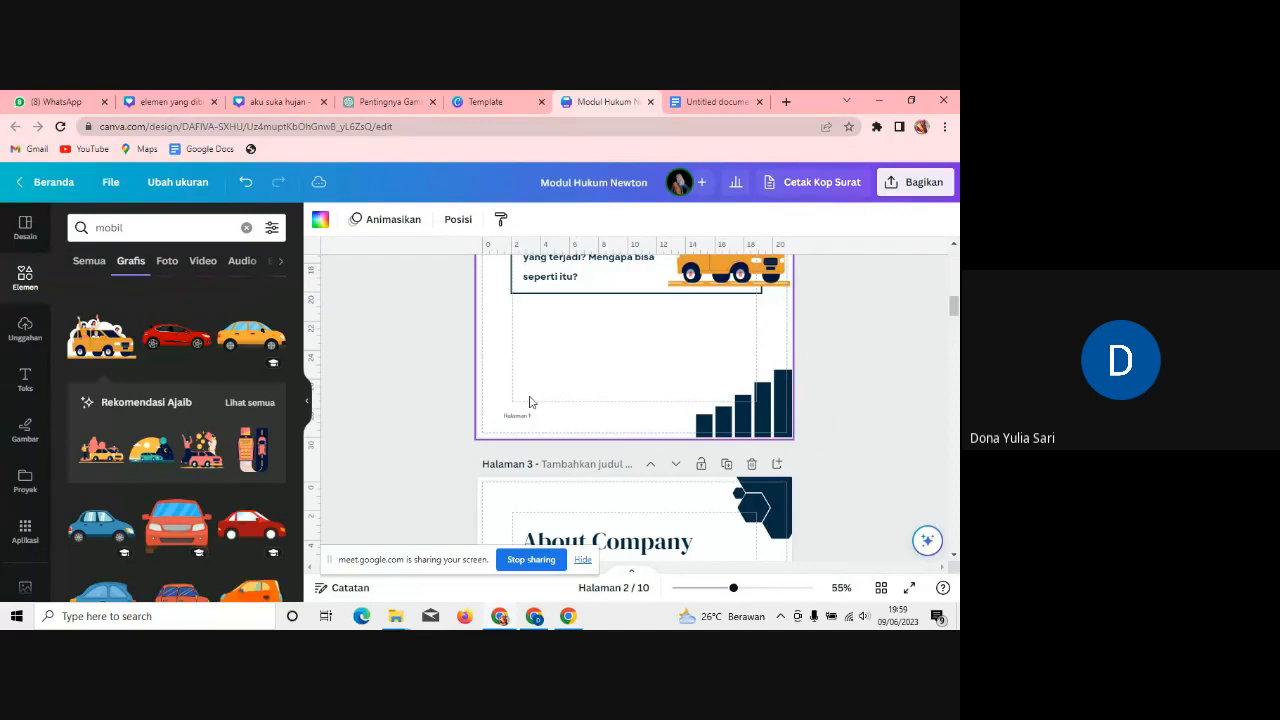
mouse_move(955, 306)
left_mouse_down()
mouse_move(955, 290)
mouse_move(955, 302)
left_mouse_up()
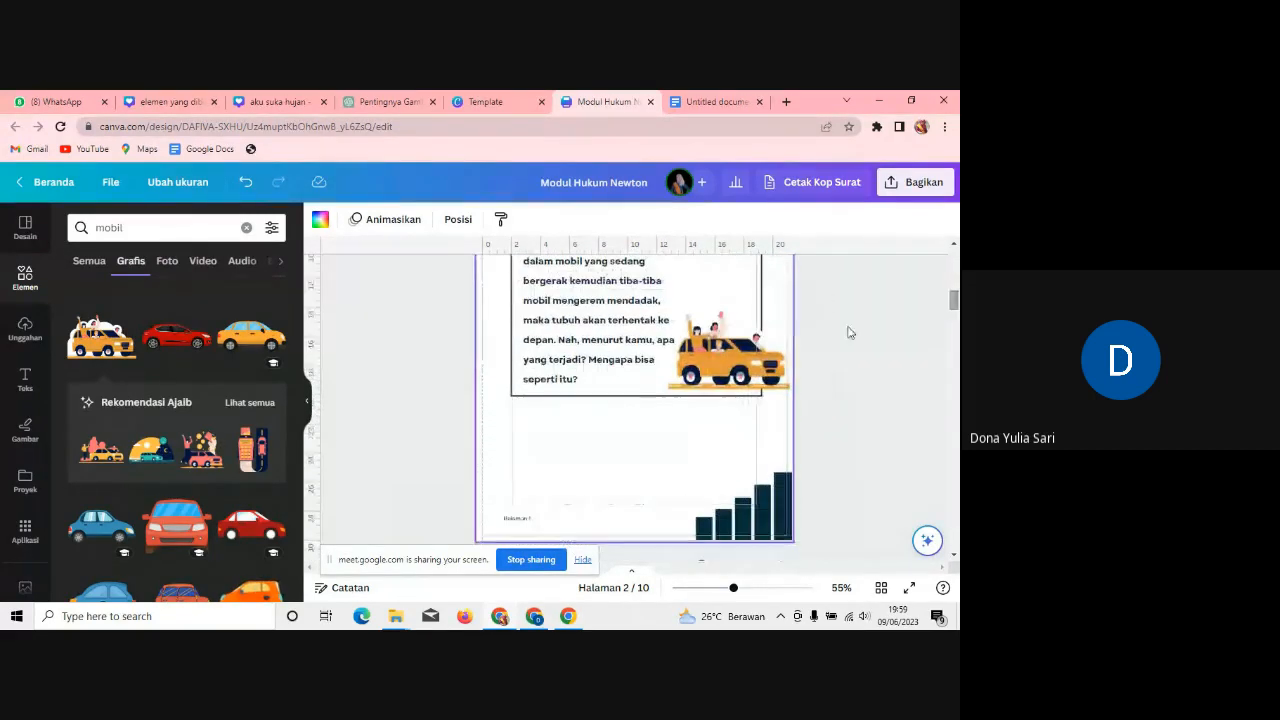
Step: Move the car illustration below the paragraph and enlarge it
left_click_drag(770, 355, 703, 524)
left_click_drag(659, 458, 627, 474)
left_click_drag(721, 387, 757, 365)
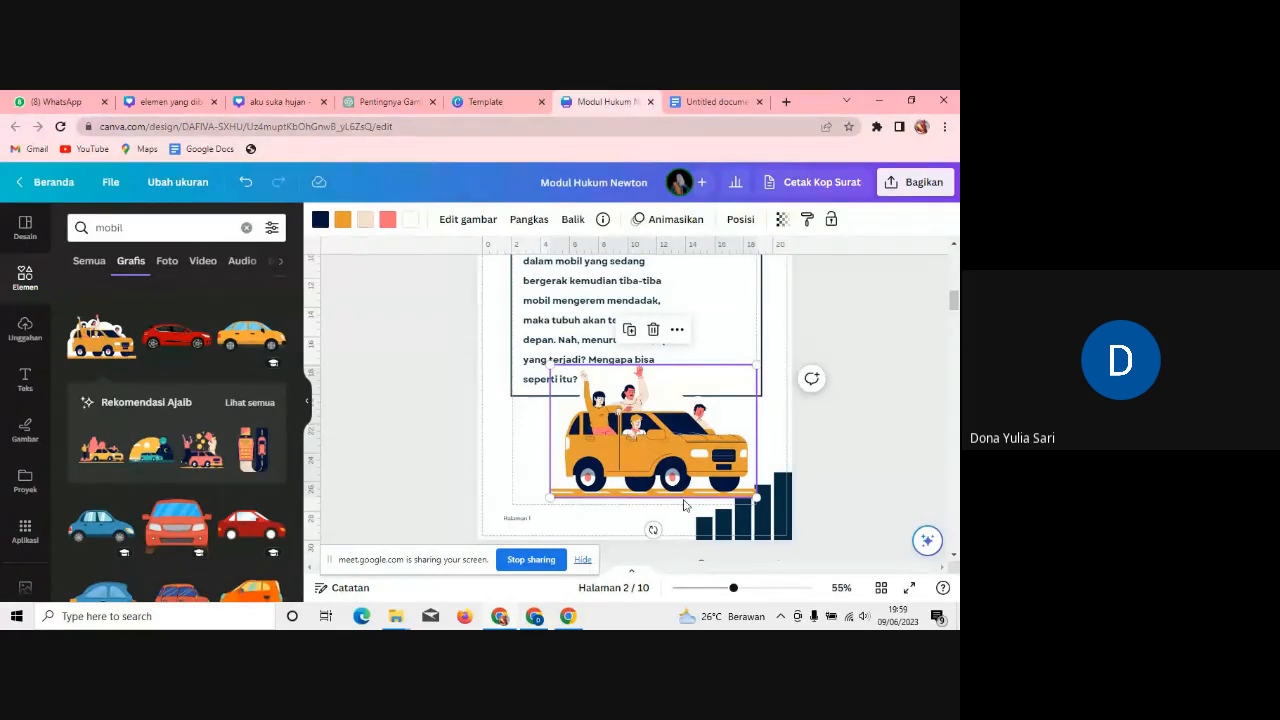
left_click(863, 479)
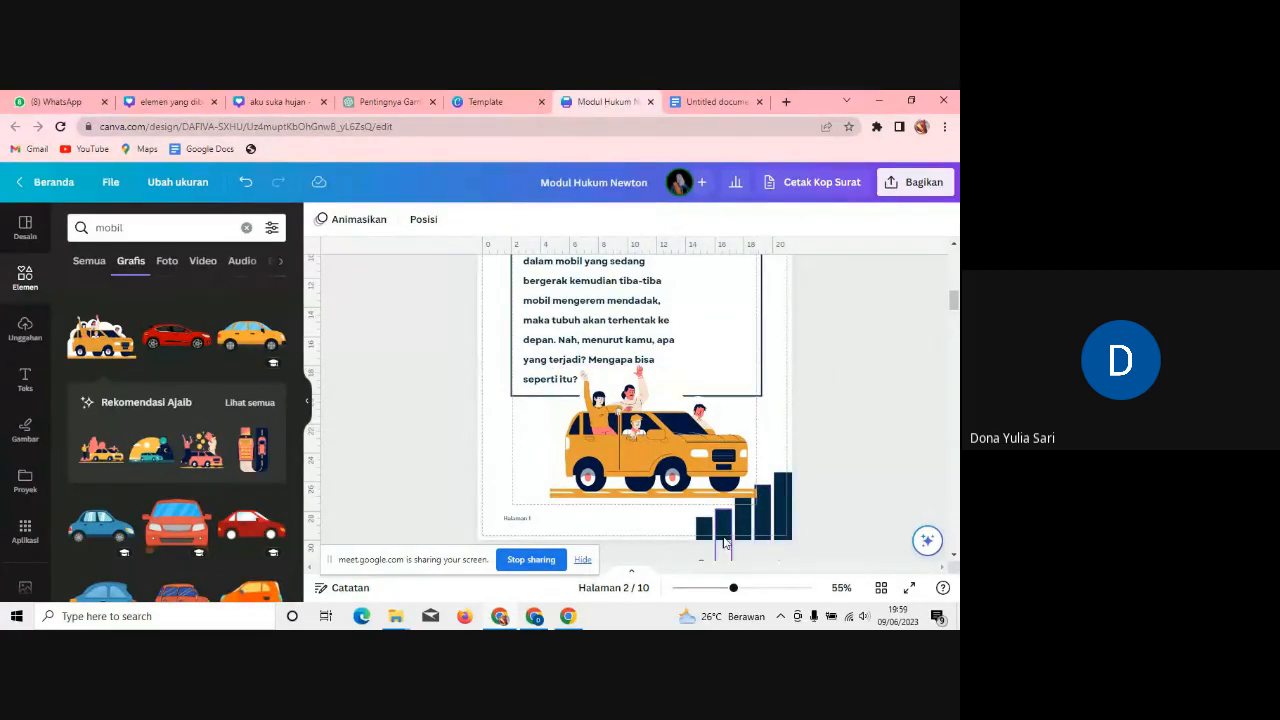
Step: Delete the three tall bars of the bar decoration, keeping the short bars
left_click_drag(812, 528, 775, 526)
key("Delete")
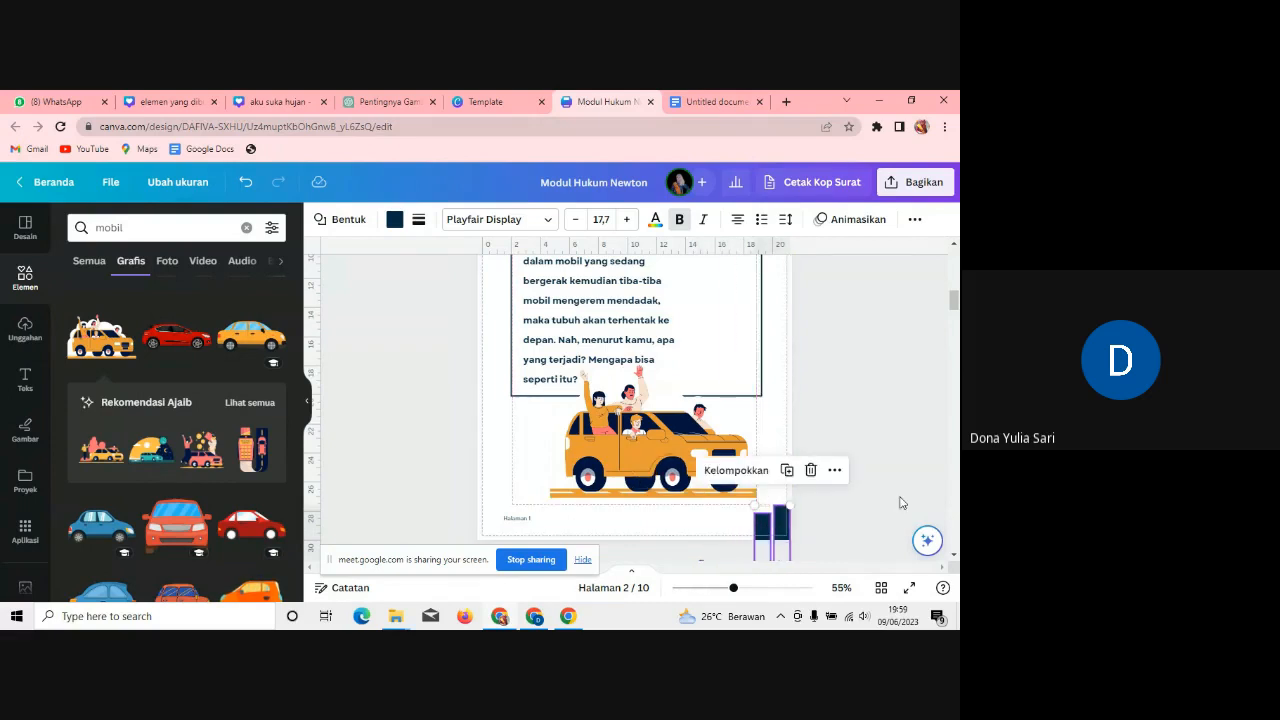
left_click(900, 502)
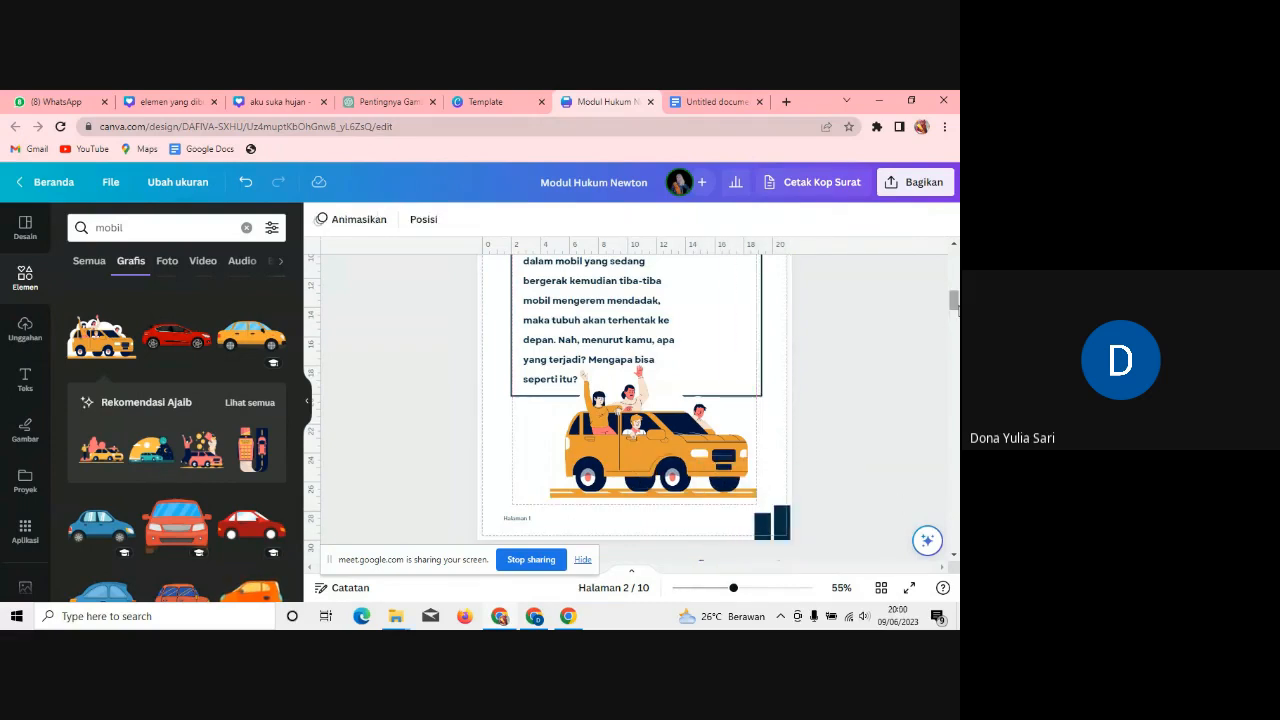
left_click_drag(953, 300, 955, 300)
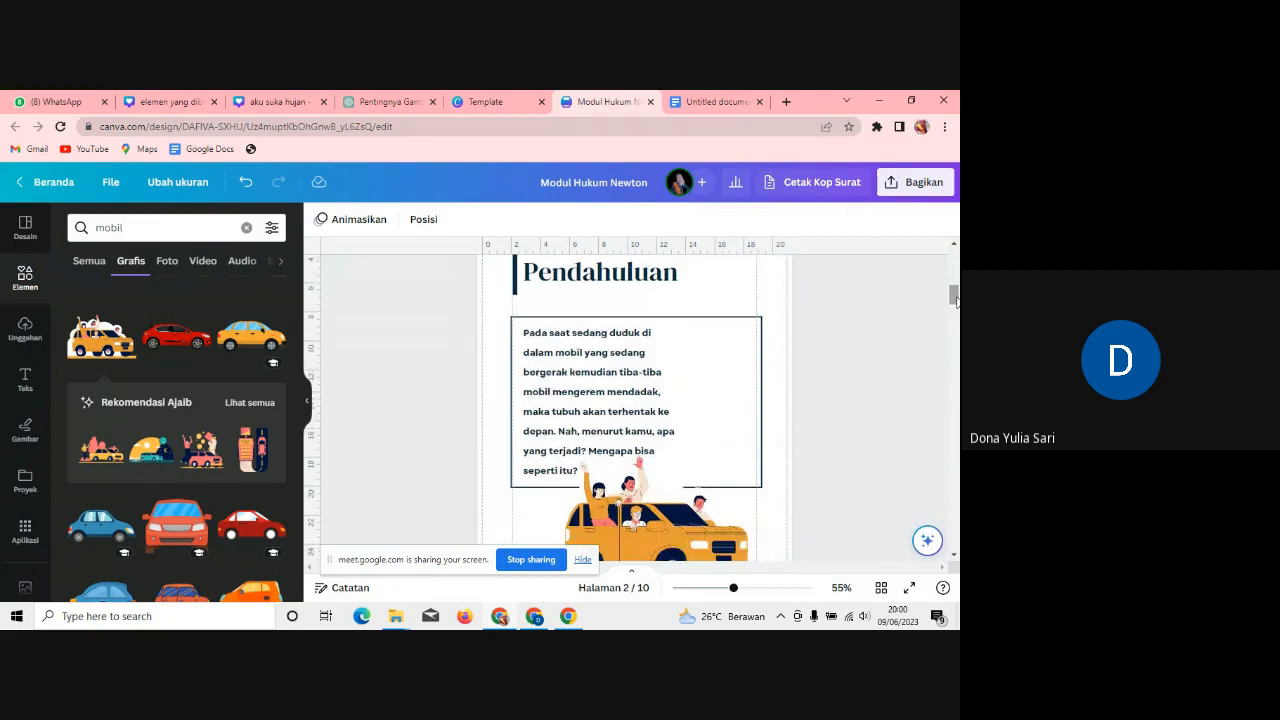
Step: Widen the Pendahuluan paragraph box and shift it slightly down and right
left_click(645, 381)
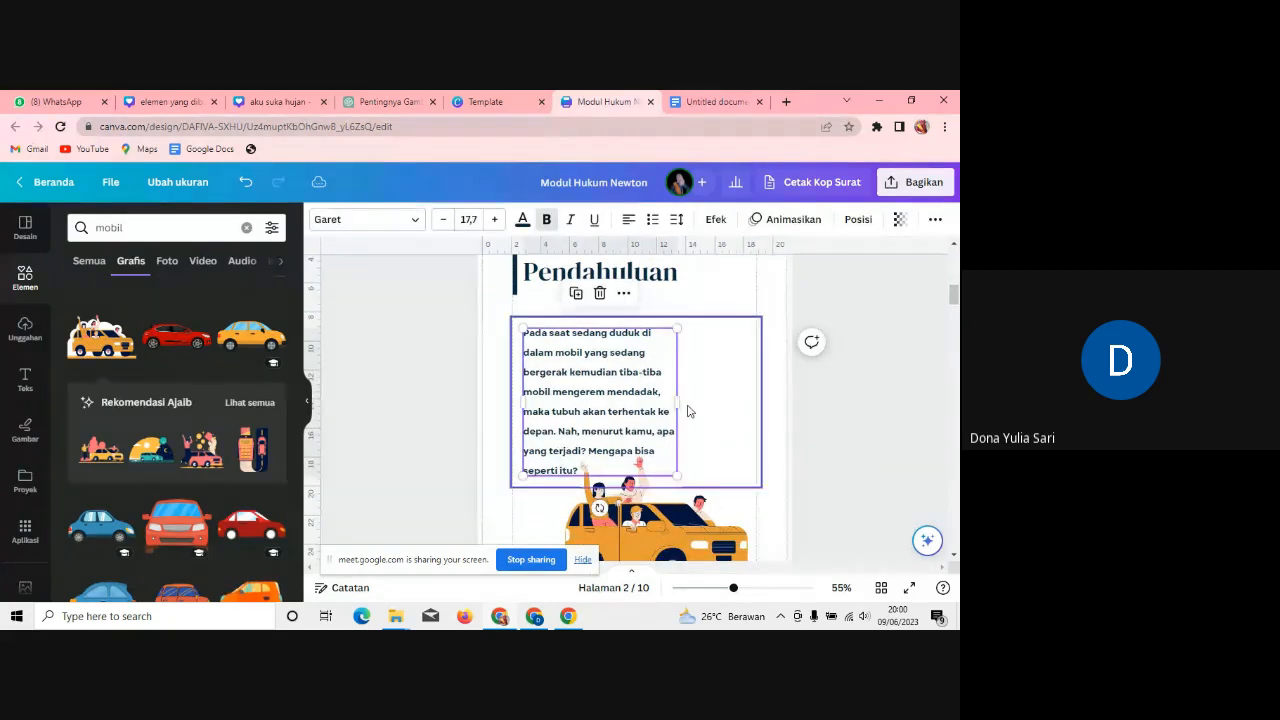
left_click_drag(678, 404, 727, 407)
left_click_drag(586, 396, 602, 410)
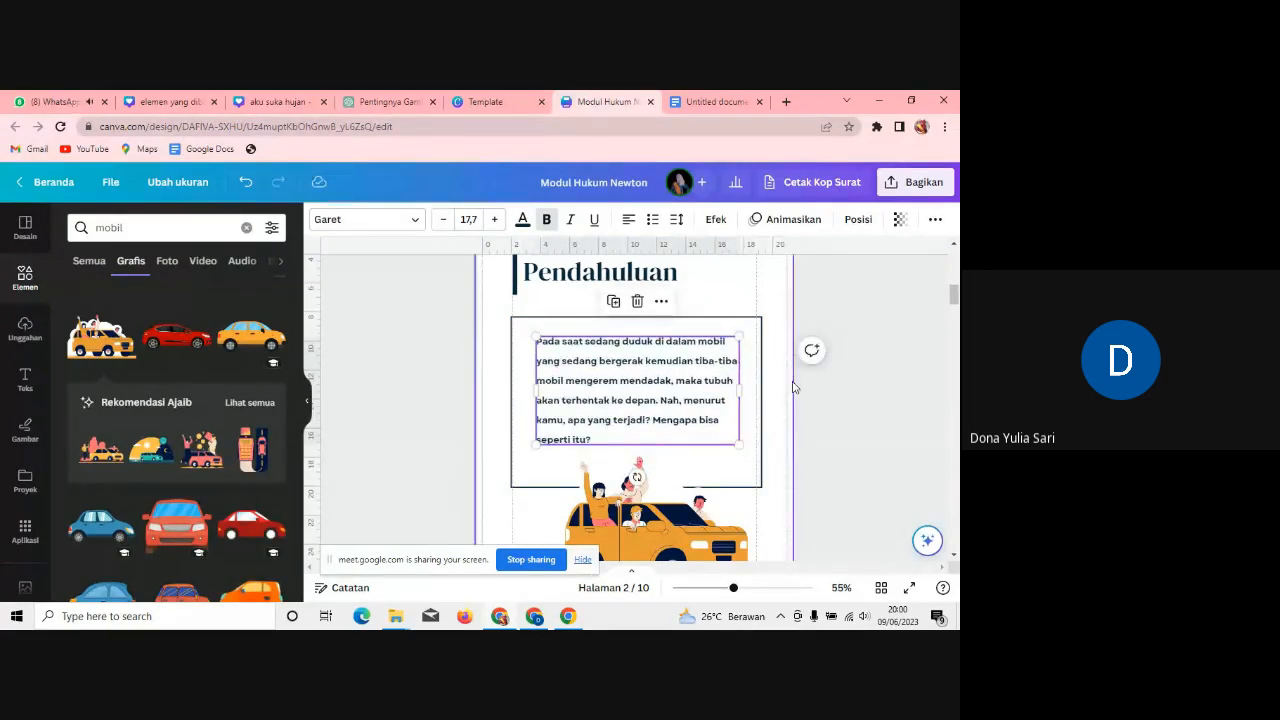
left_click(849, 400)
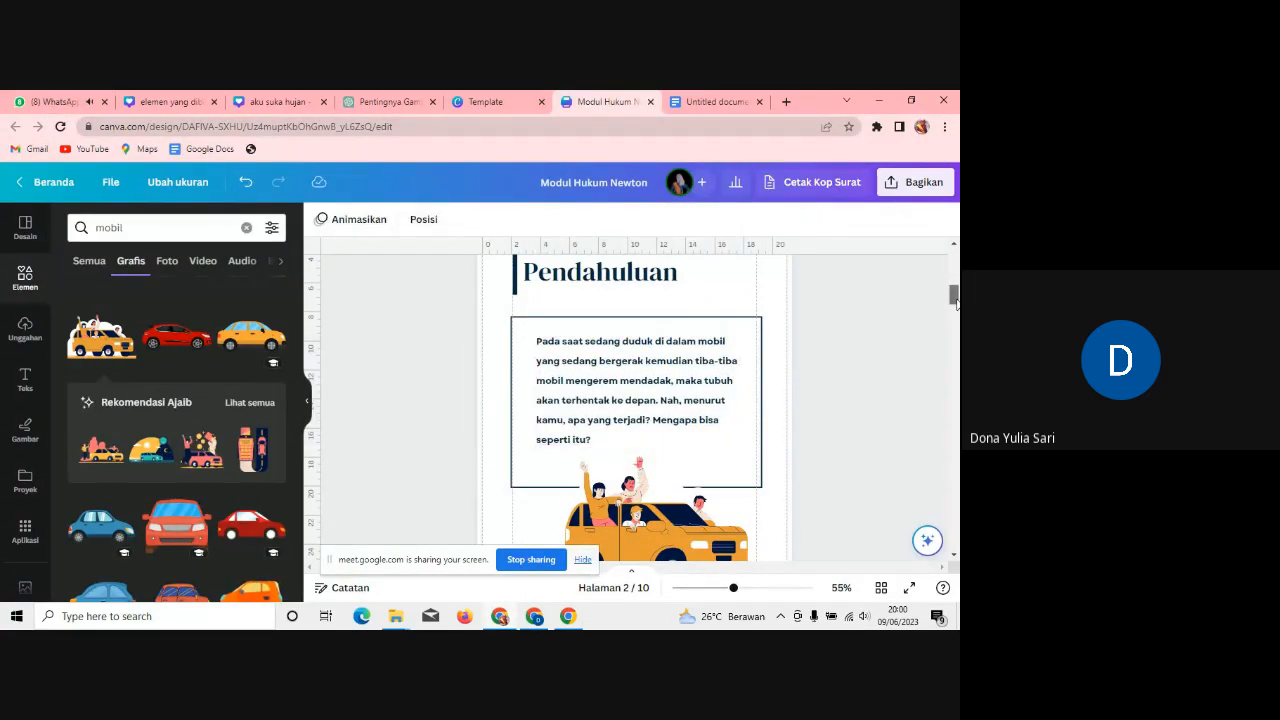
scroll(955, 300, "down", 5)
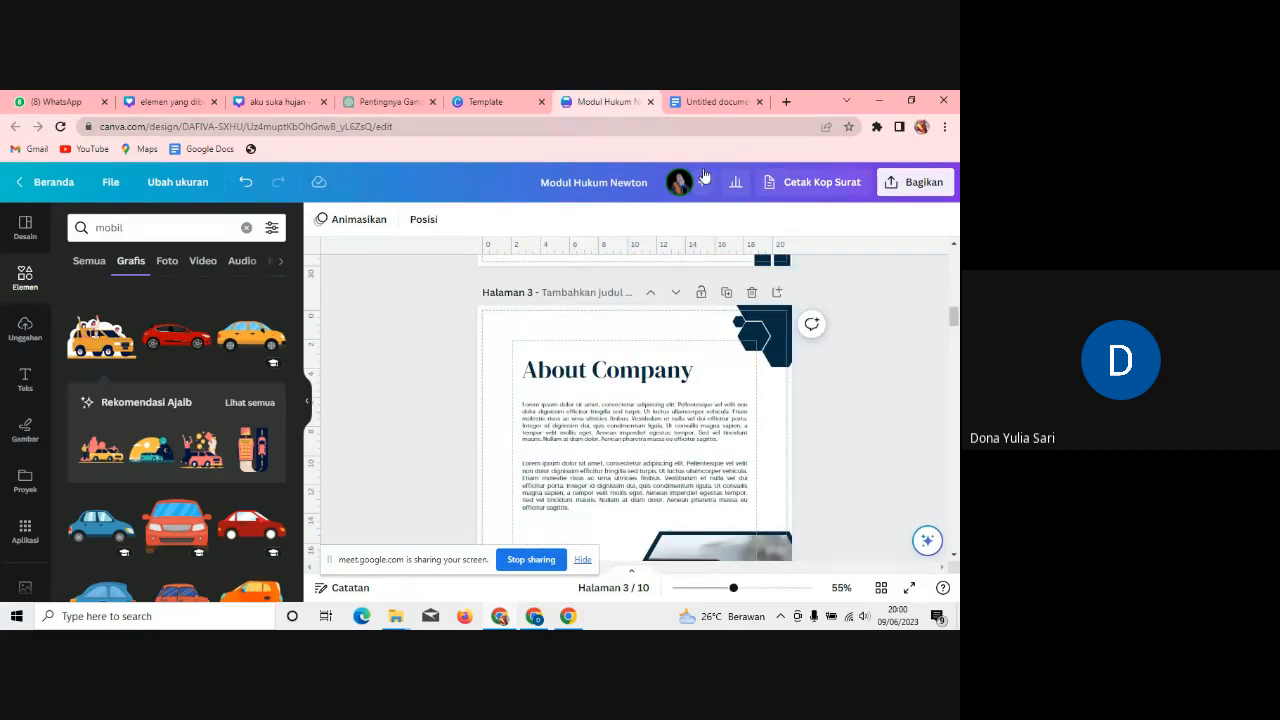
Step: Select and copy the Hukum Newton definition paragraph in Google Docs, then return to Canva
left_click(716, 101)
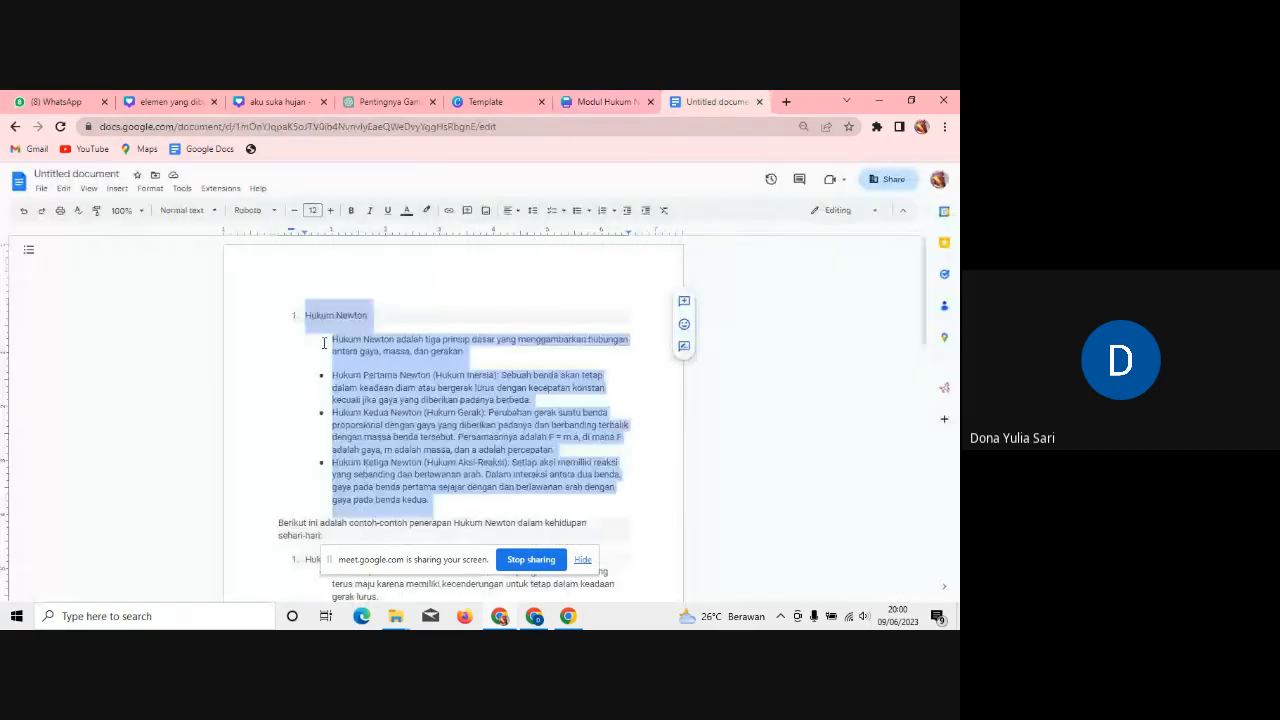
left_click(395, 318)
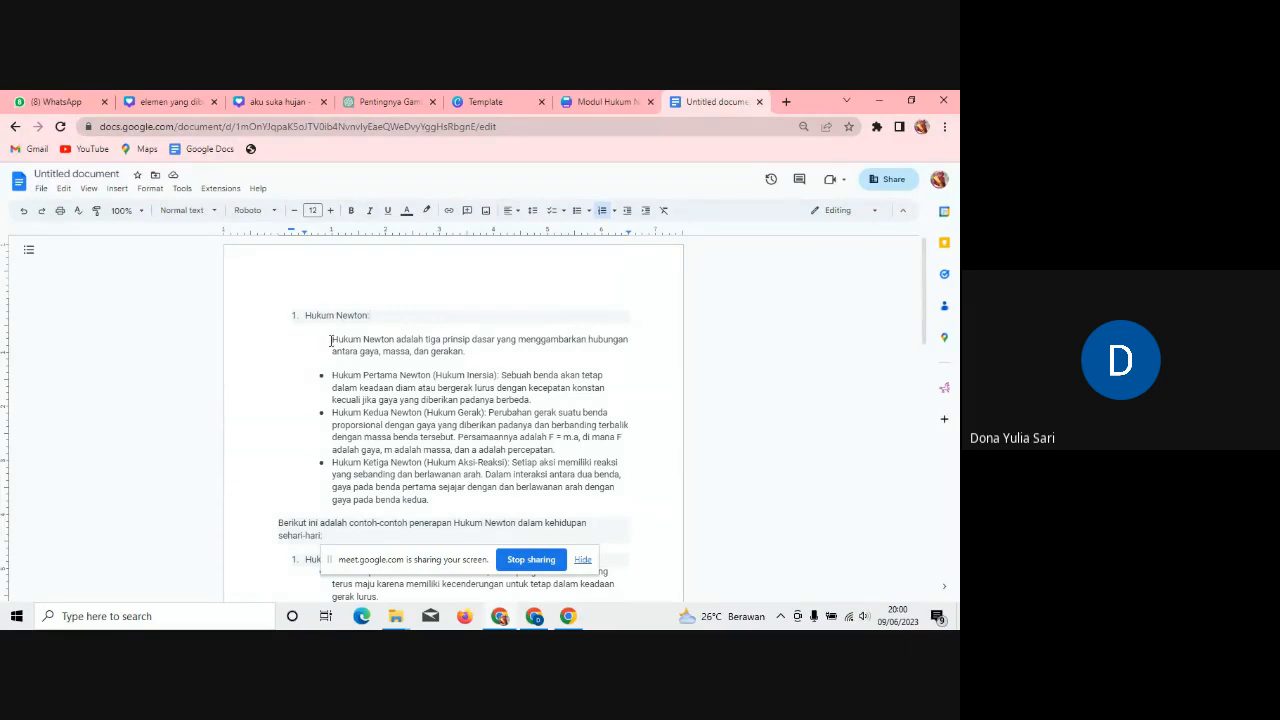
left_click_drag(332, 340, 478, 352)
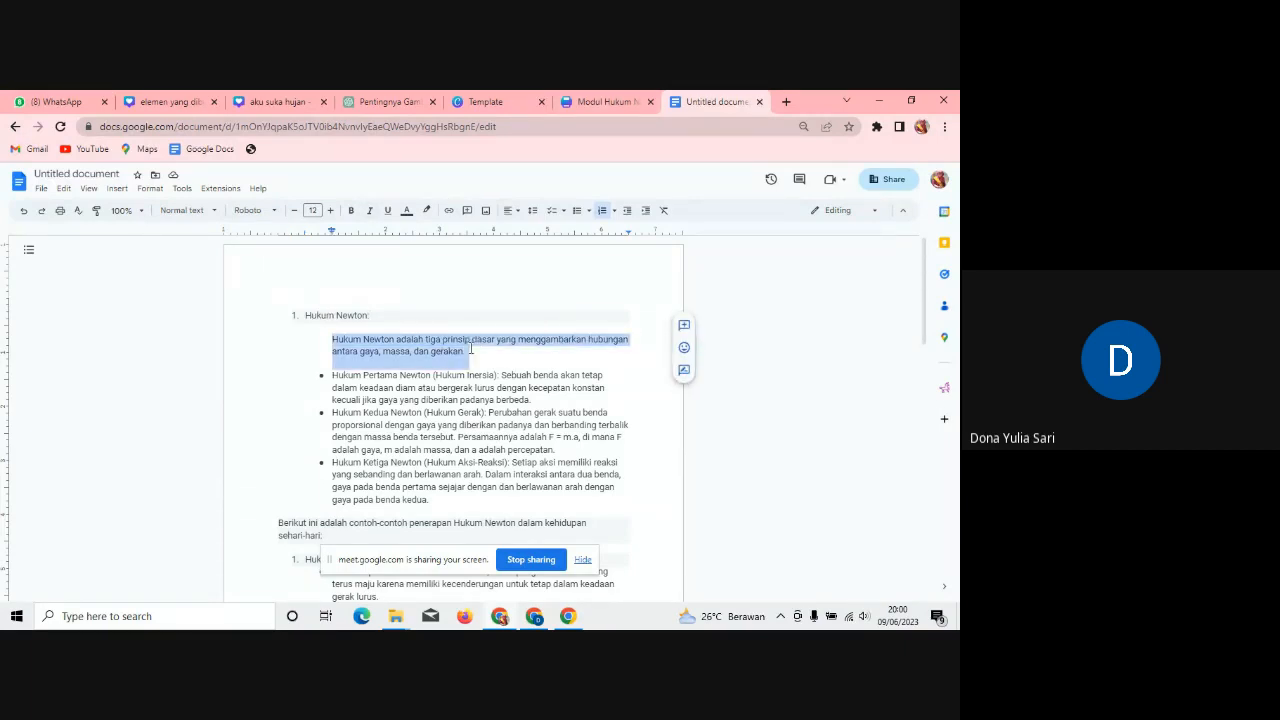
left_click(595, 102)
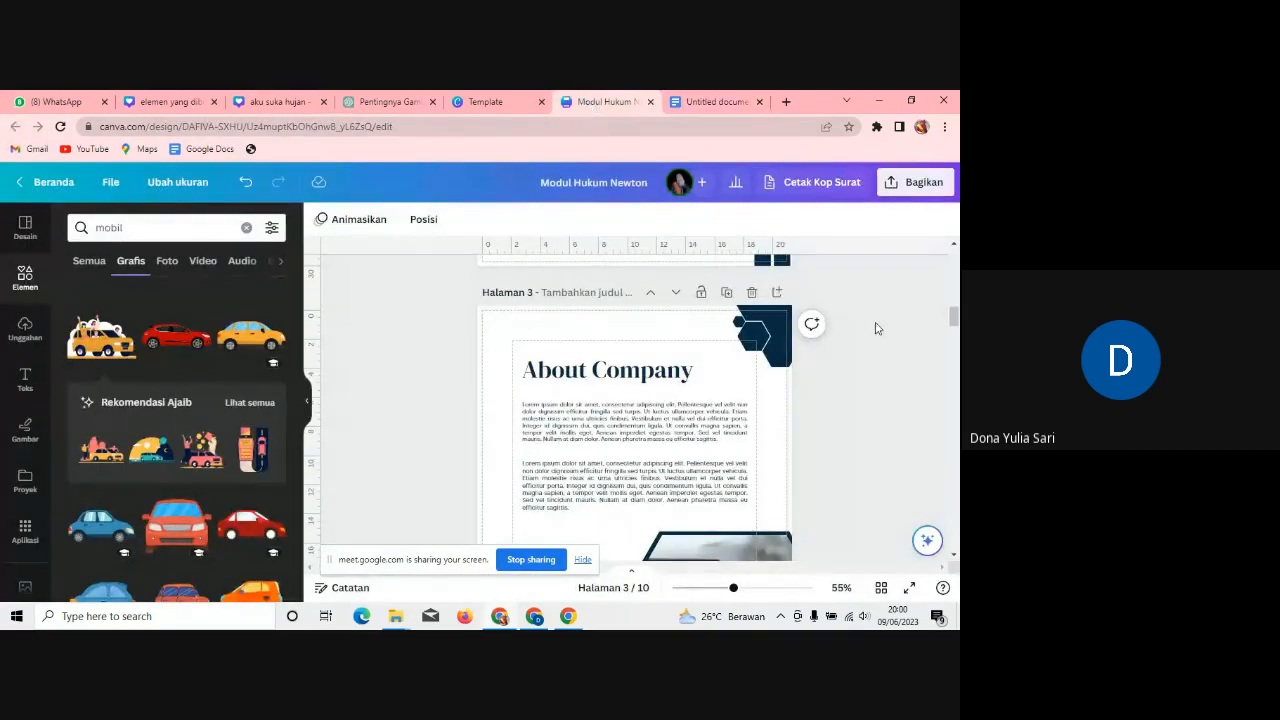
Step: Retitle page 3's About Company heading to 'Hukum Newton'
left_click(693, 377)
double_click(693, 377)
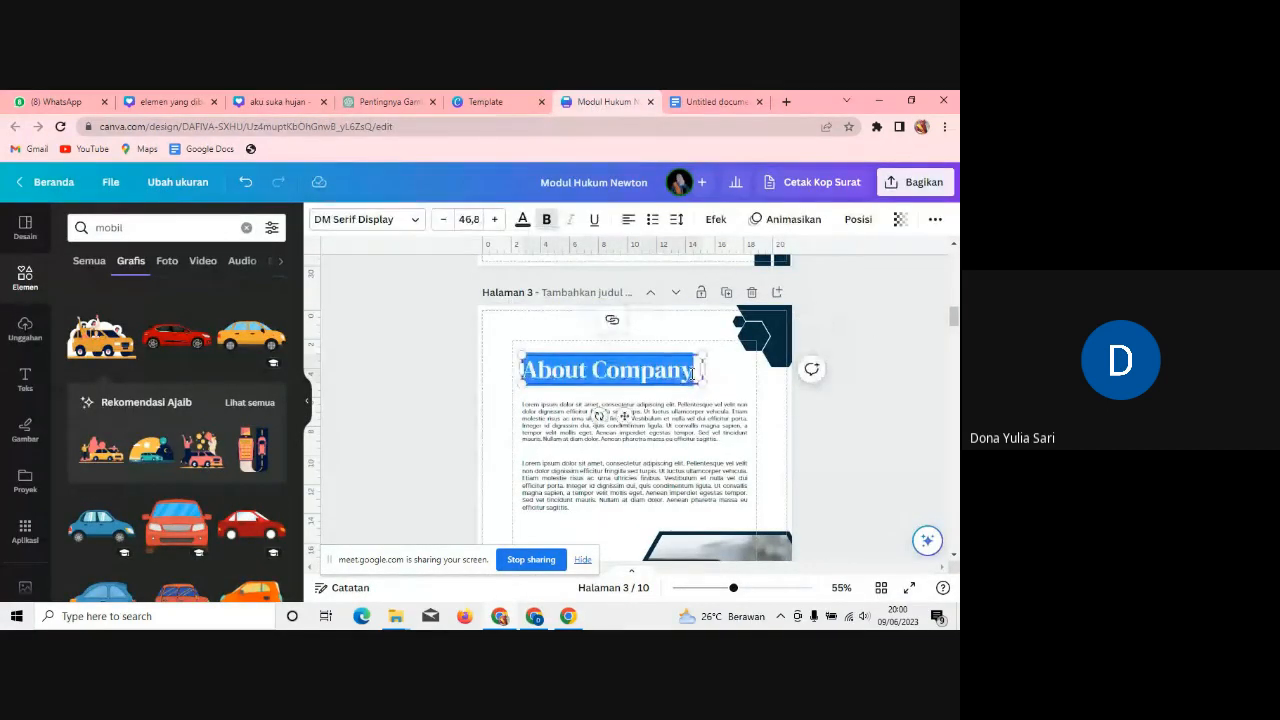
type("Hyu")
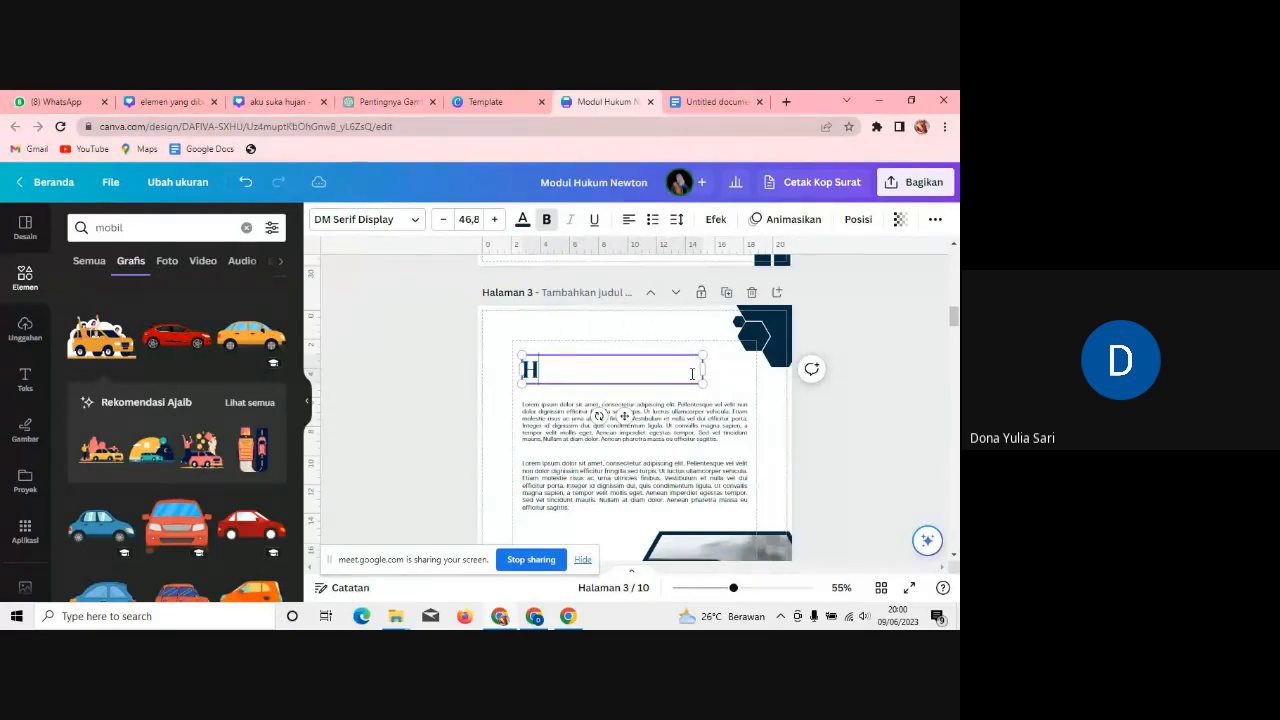
key("BackSpace")
key("BackSpace")
type("uk")
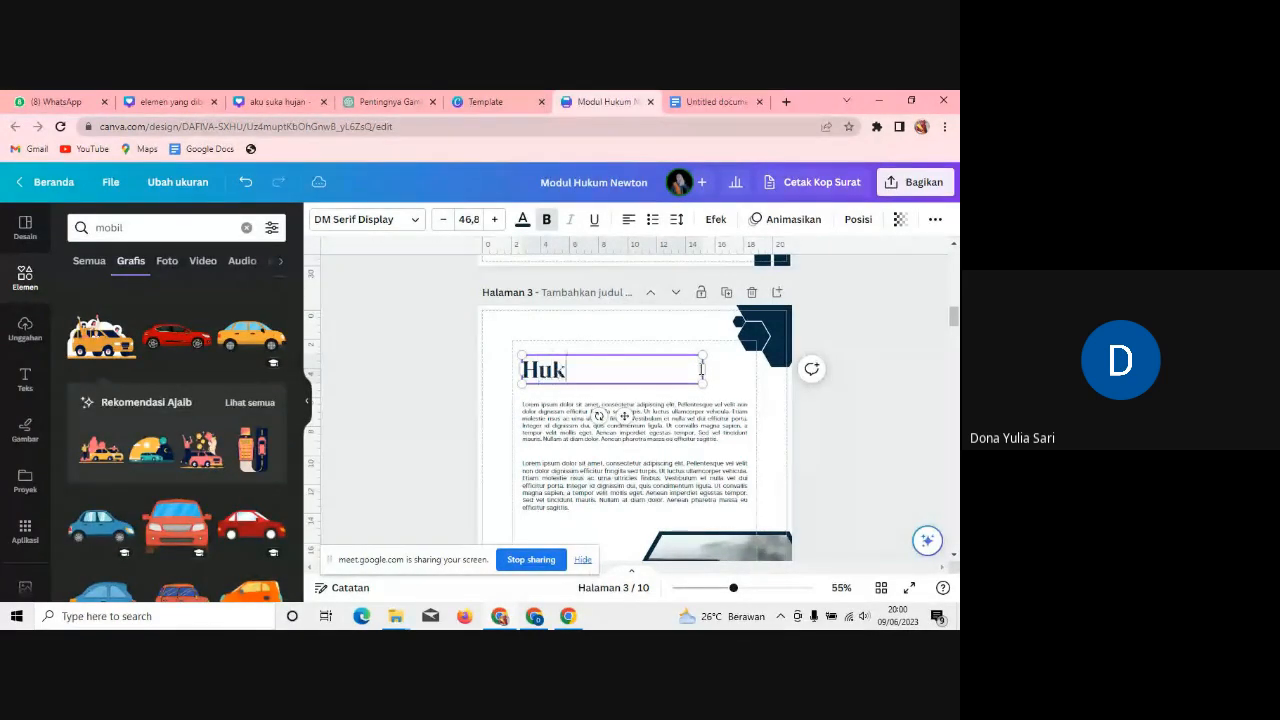
type("um Newton")
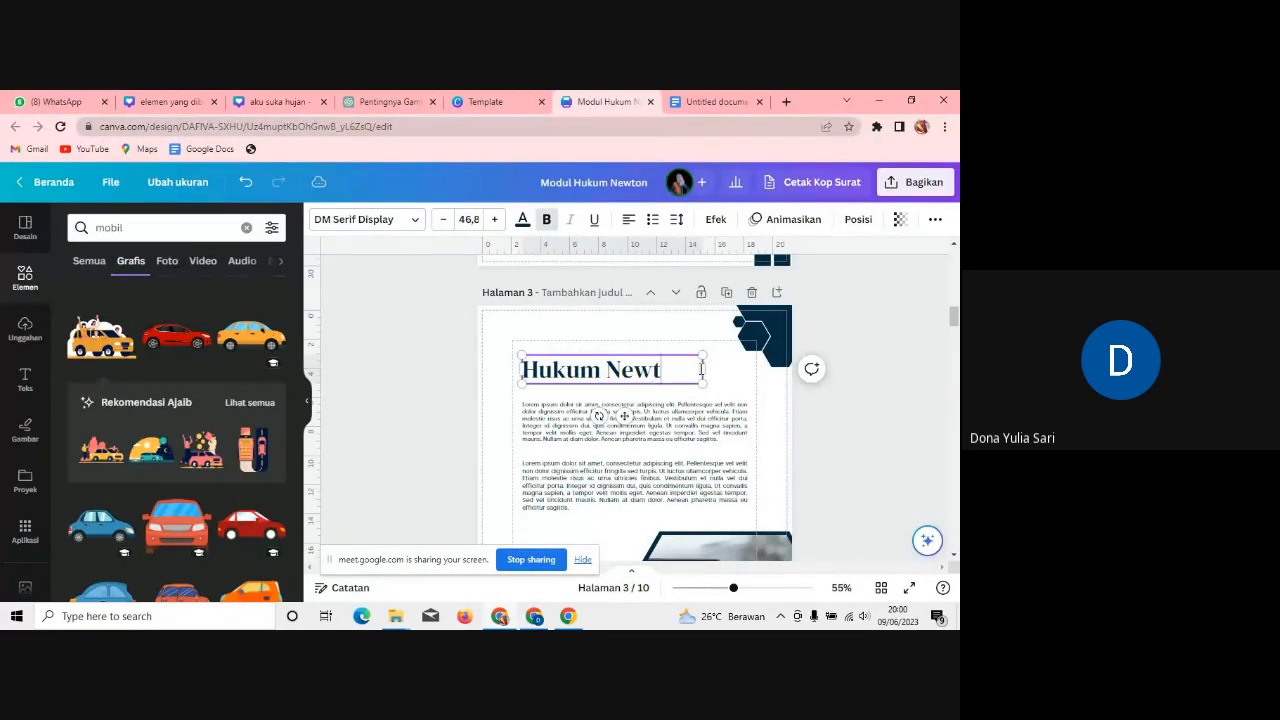
Step: Delete the first placeholder paragraph on page 3
left_click(617, 441)
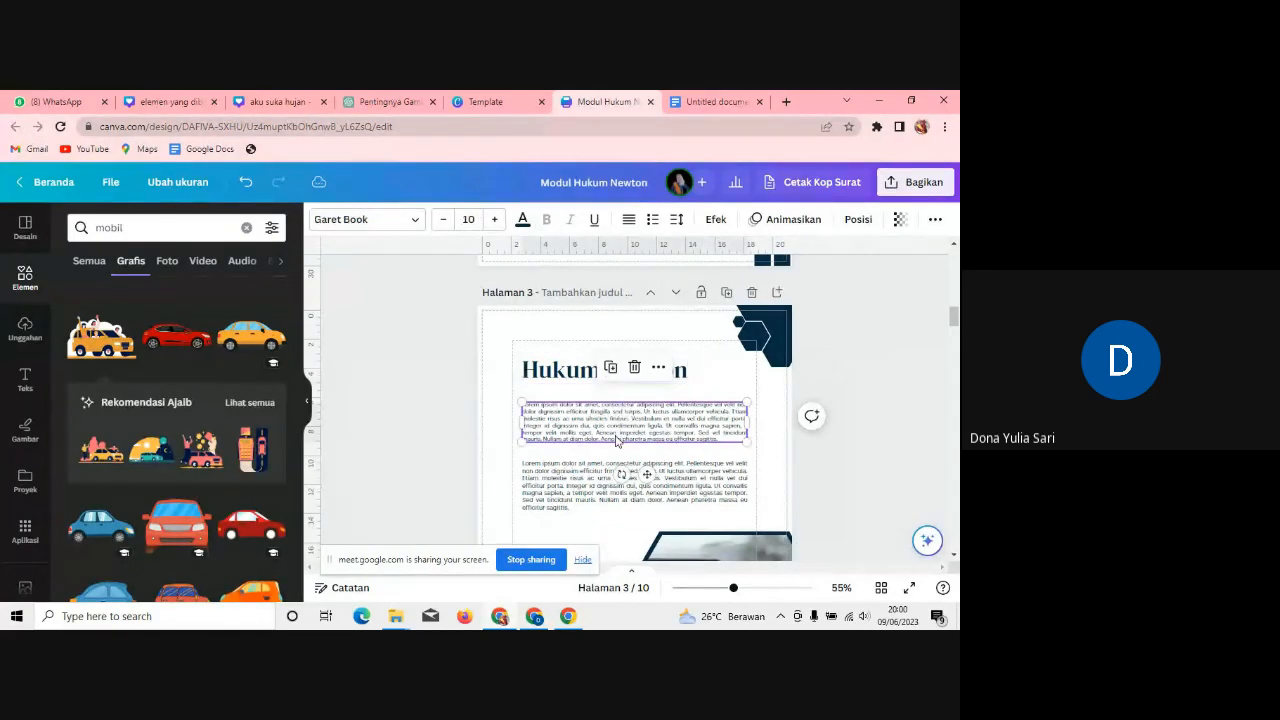
left_click(494, 219)
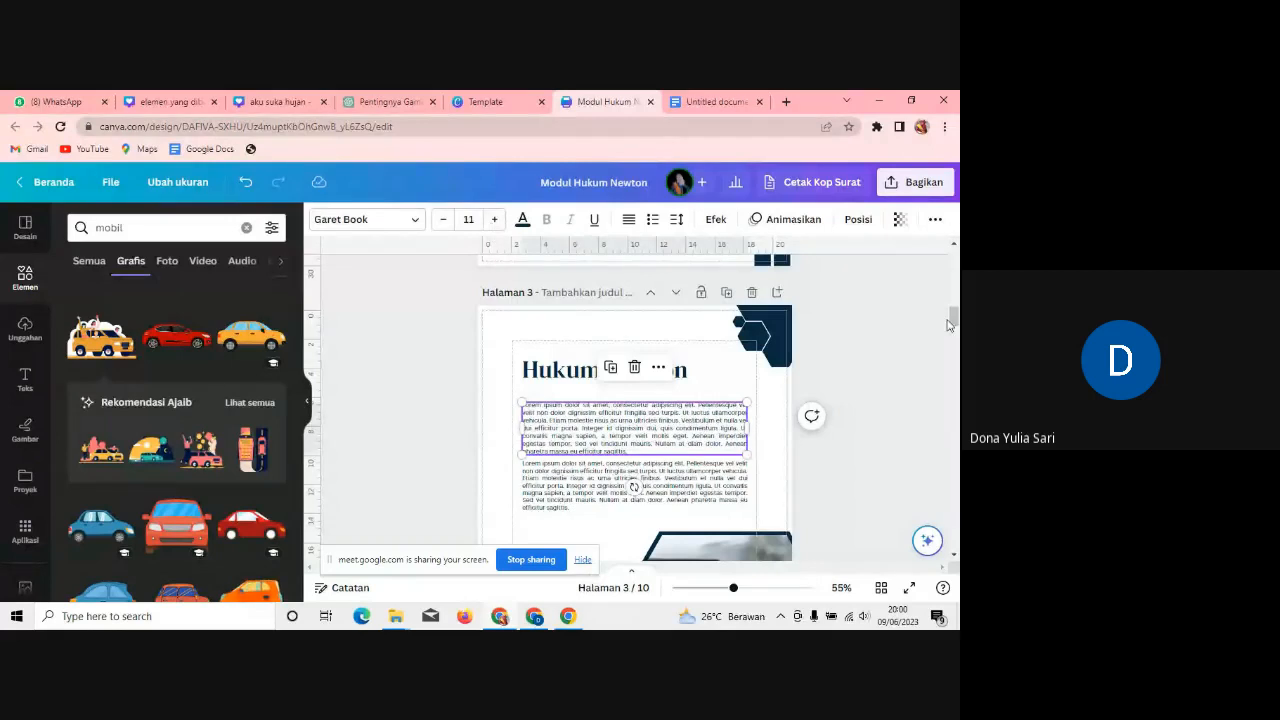
scroll(596, 341, "up", 3)
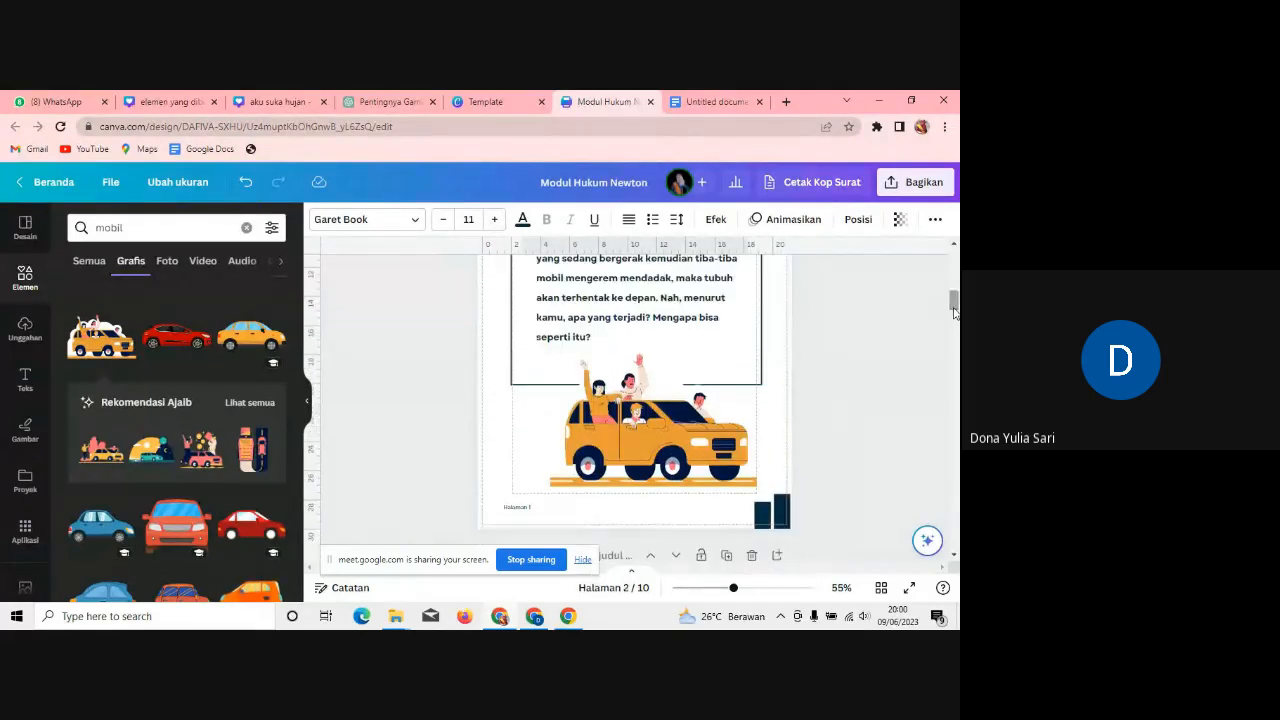
left_click(596, 341)
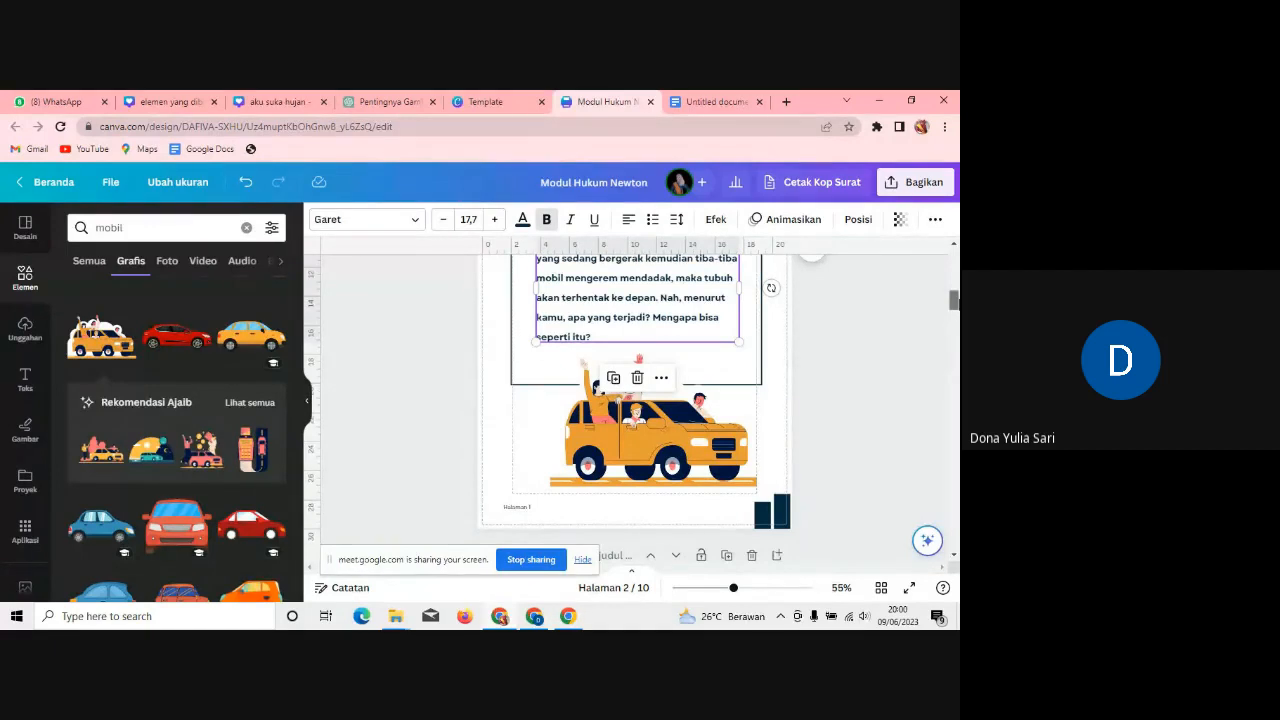
scroll(696, 290, "down", 5)
left_click(696, 290)
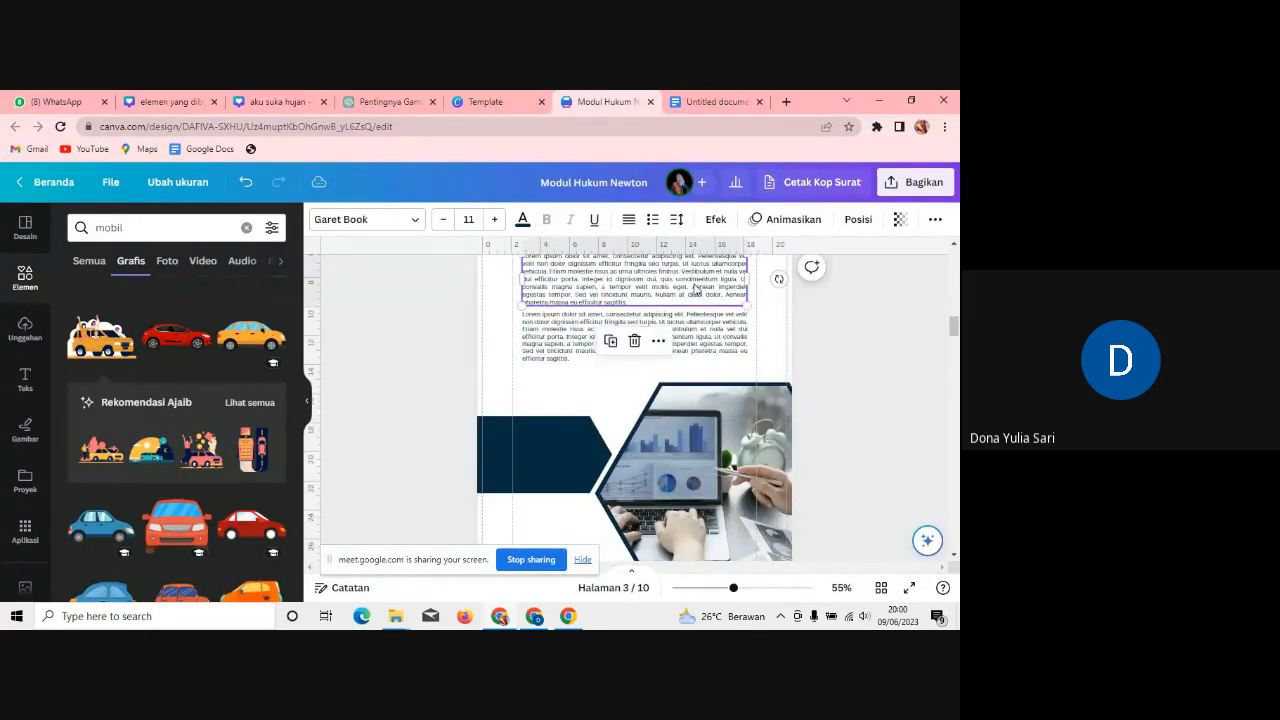
key("Delete")
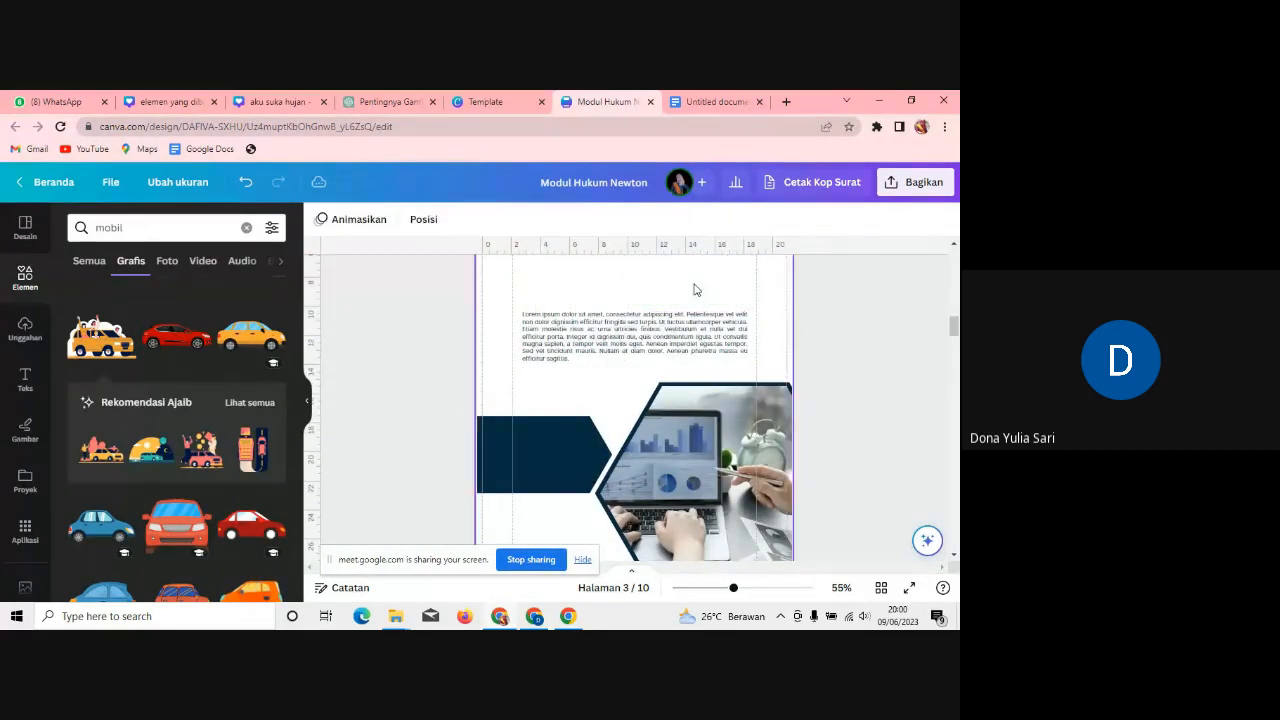
Step: Enlarge the remaining placeholder paragraph to size 17,7 and move it under the title
left_click(704, 338)
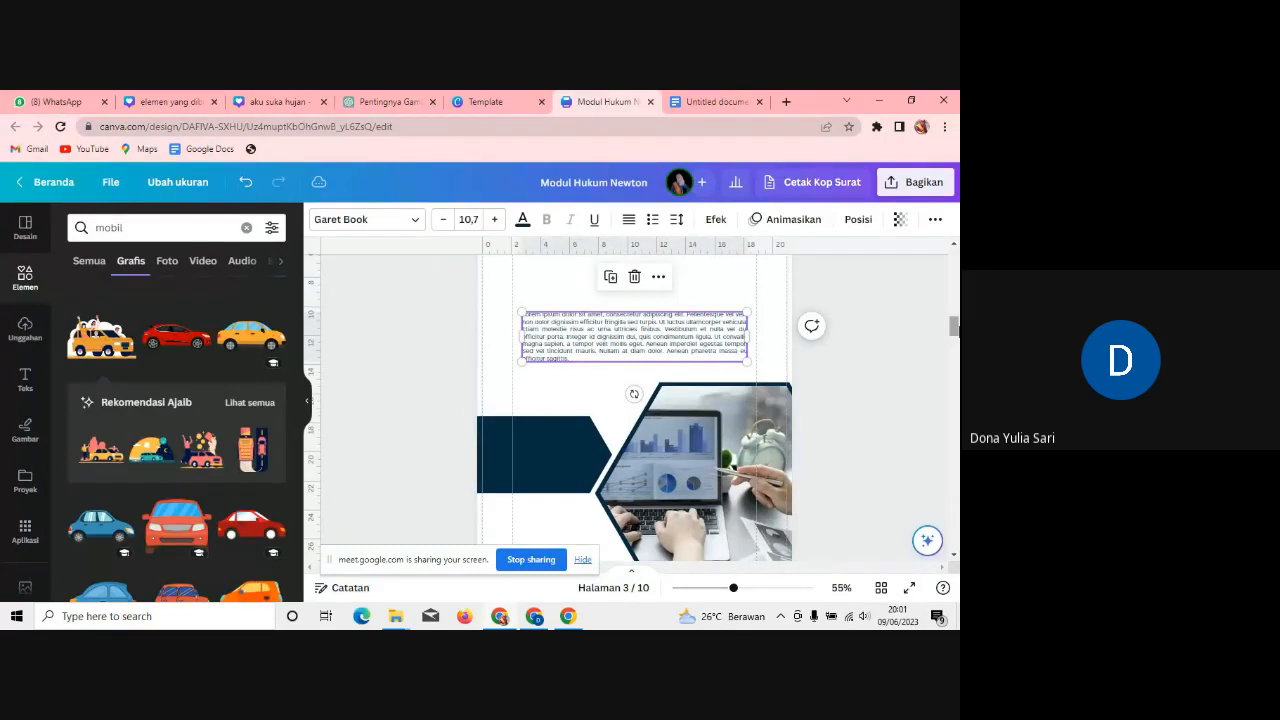
scroll(450, 263, "up", 2)
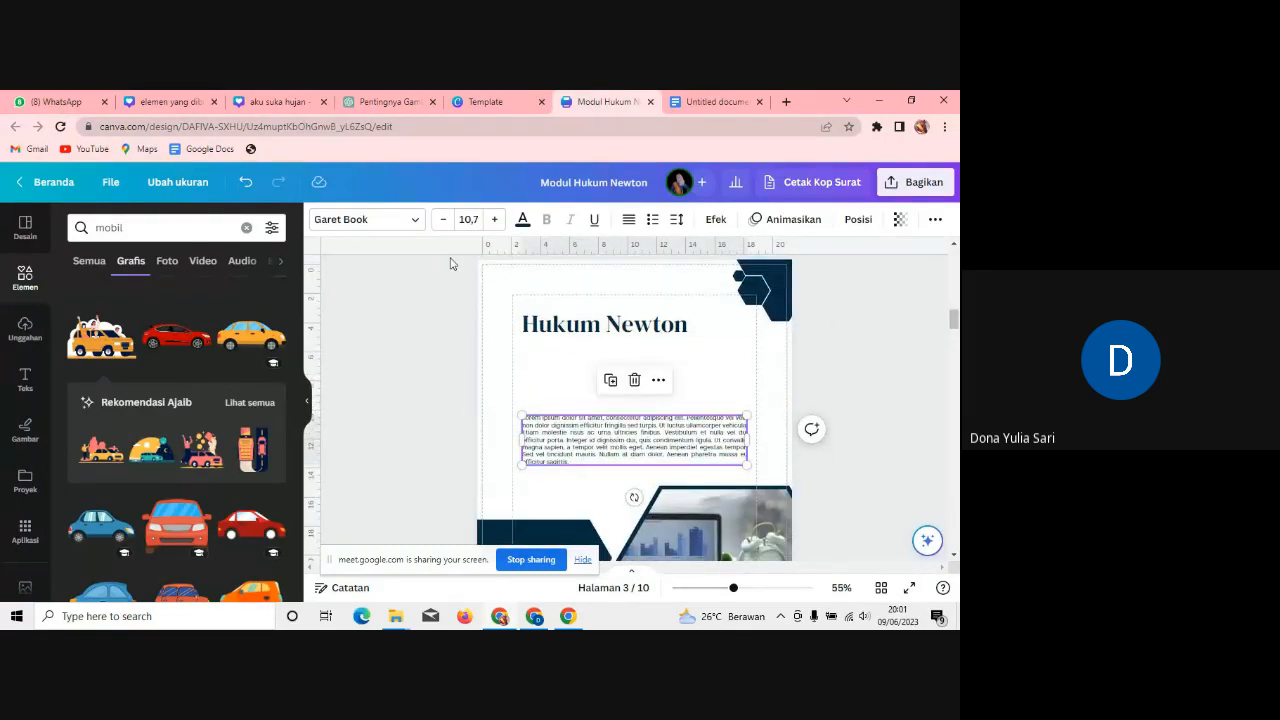
left_click(494, 219)
left_click(494, 219)
left_click(494, 219)
left_click(494, 219)
left_click(494, 219)
left_click(494, 219)
left_click(494, 219)
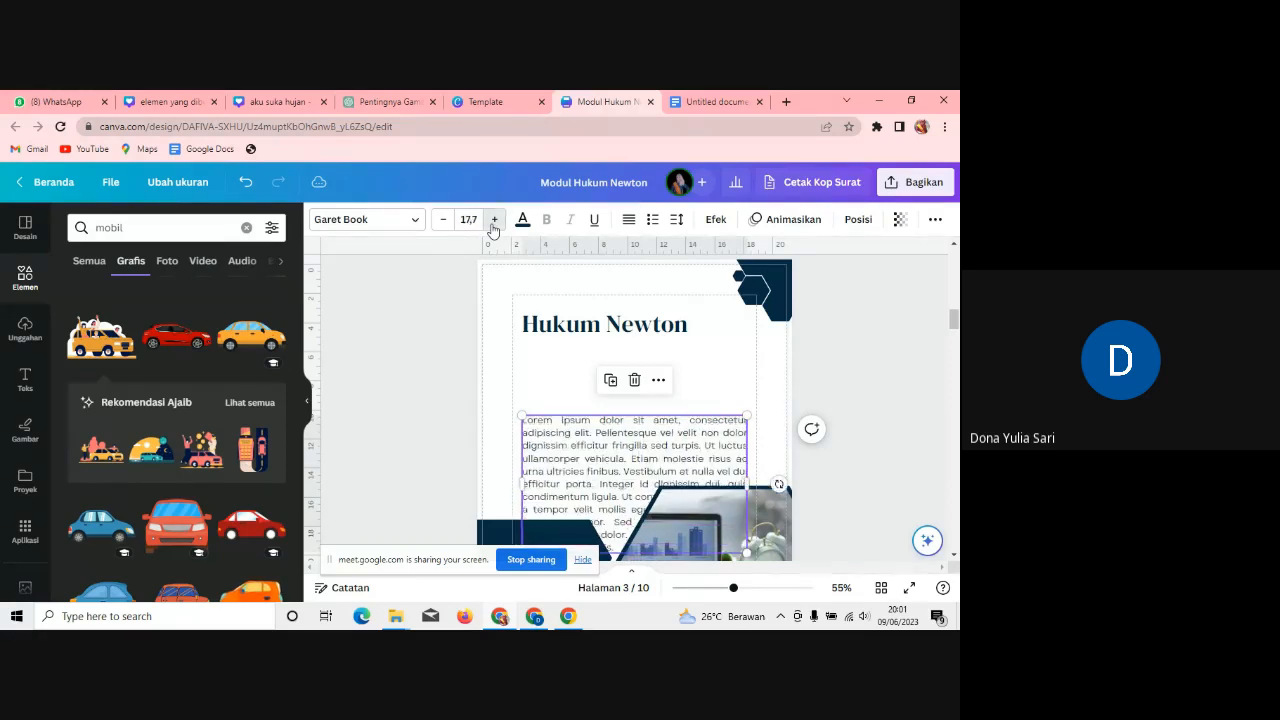
left_click_drag(628, 422, 626, 366)
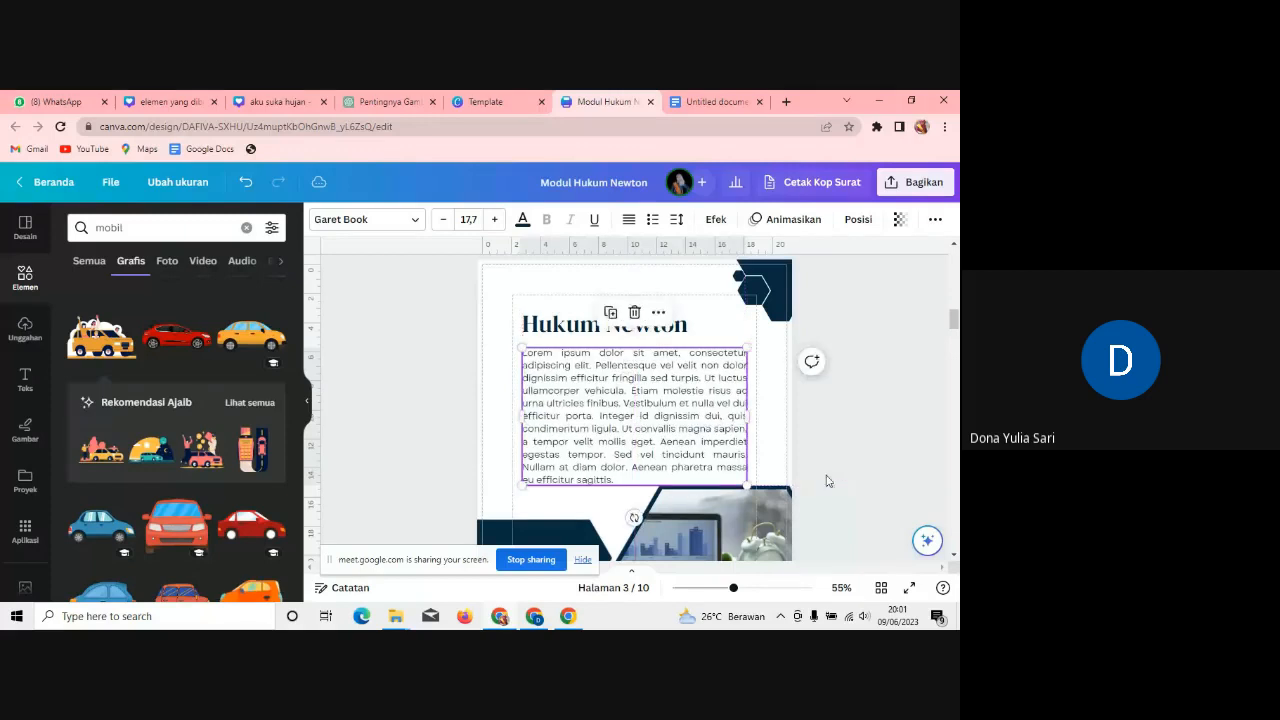
Step: Paste the Hukum Newton definition over the placeholder text, then return to the Docs notes
double_click(638, 479)
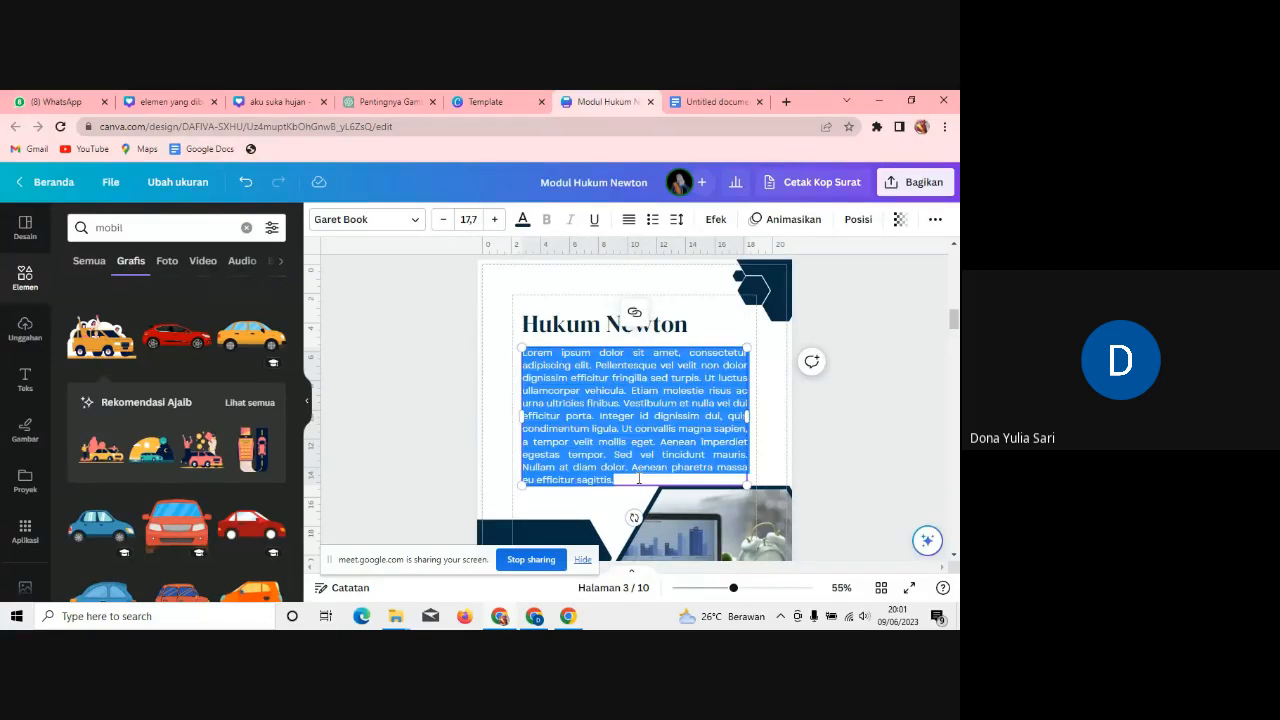
type("Hukum Newton adalah tiga prinsip dasar yang menggambarkan hubungan antara gaya, massa, dan gerakan.")
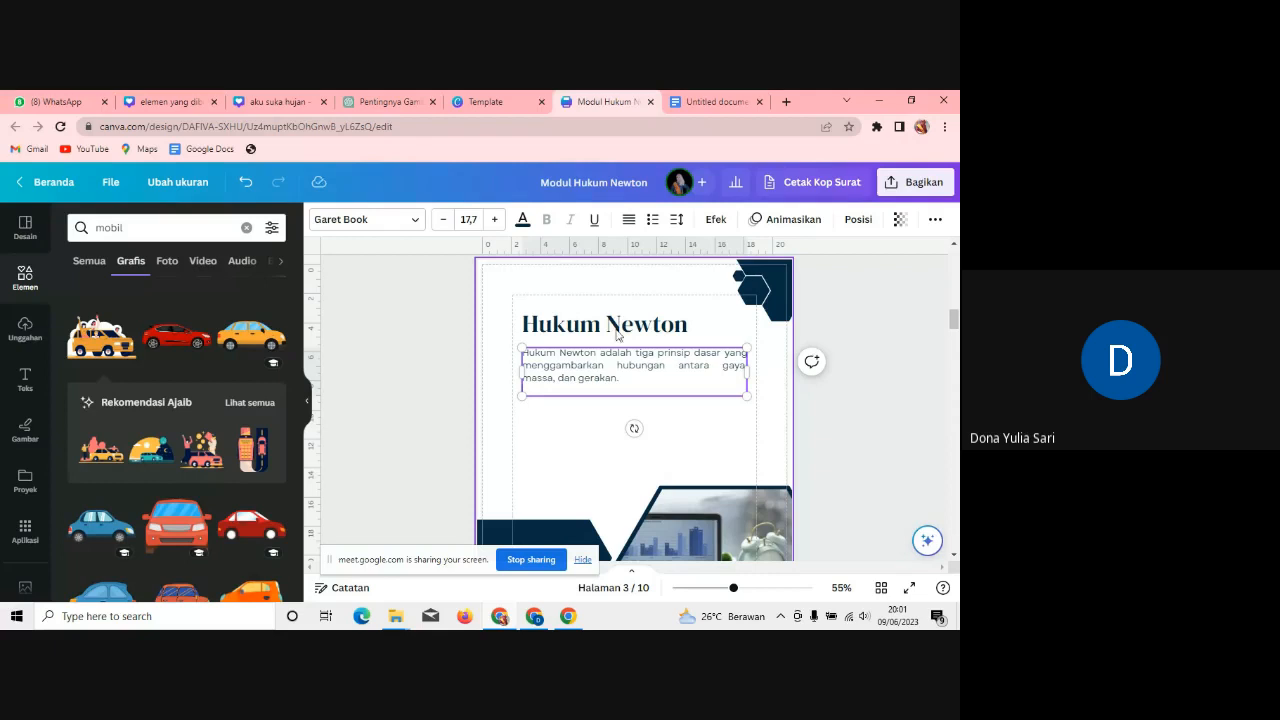
left_click(716, 101)
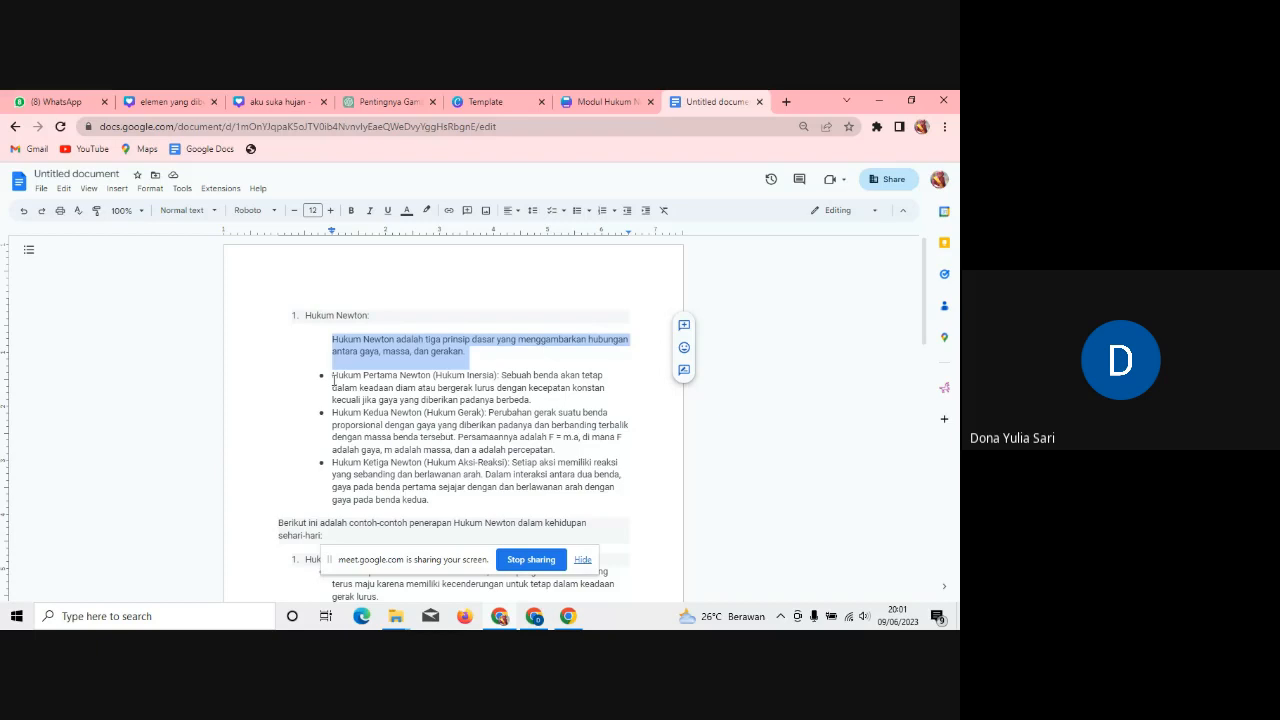
Step: Add the line 'Hukum Newton ada 3, yaitu :' below the definition on page 3
left_click(592, 101)
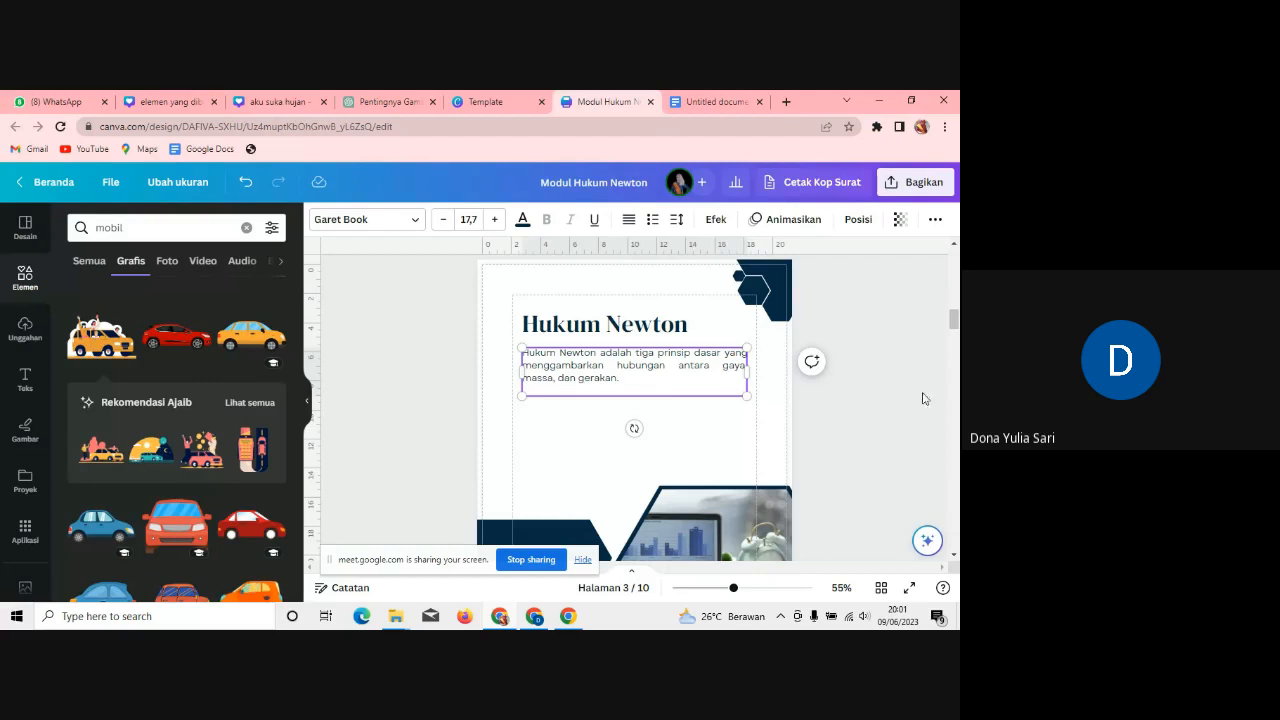
left_click_drag(954, 319, 955, 342)
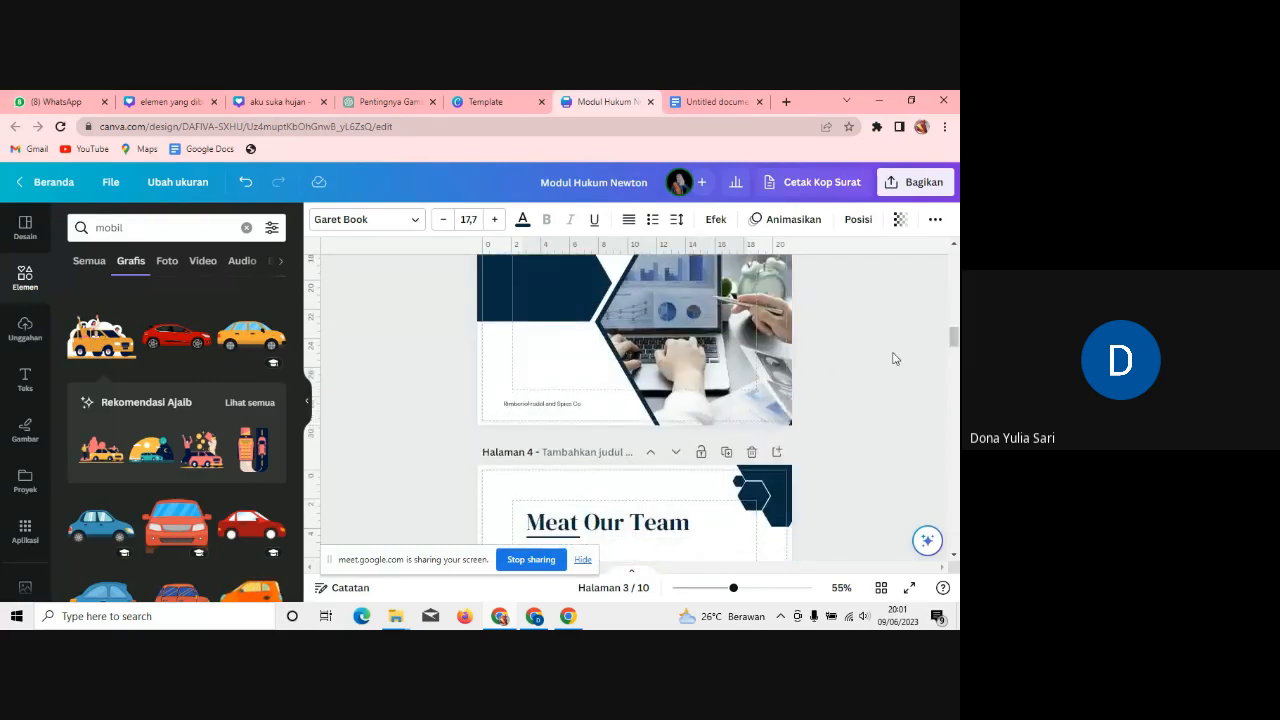
left_click_drag(954, 340, 954, 324)
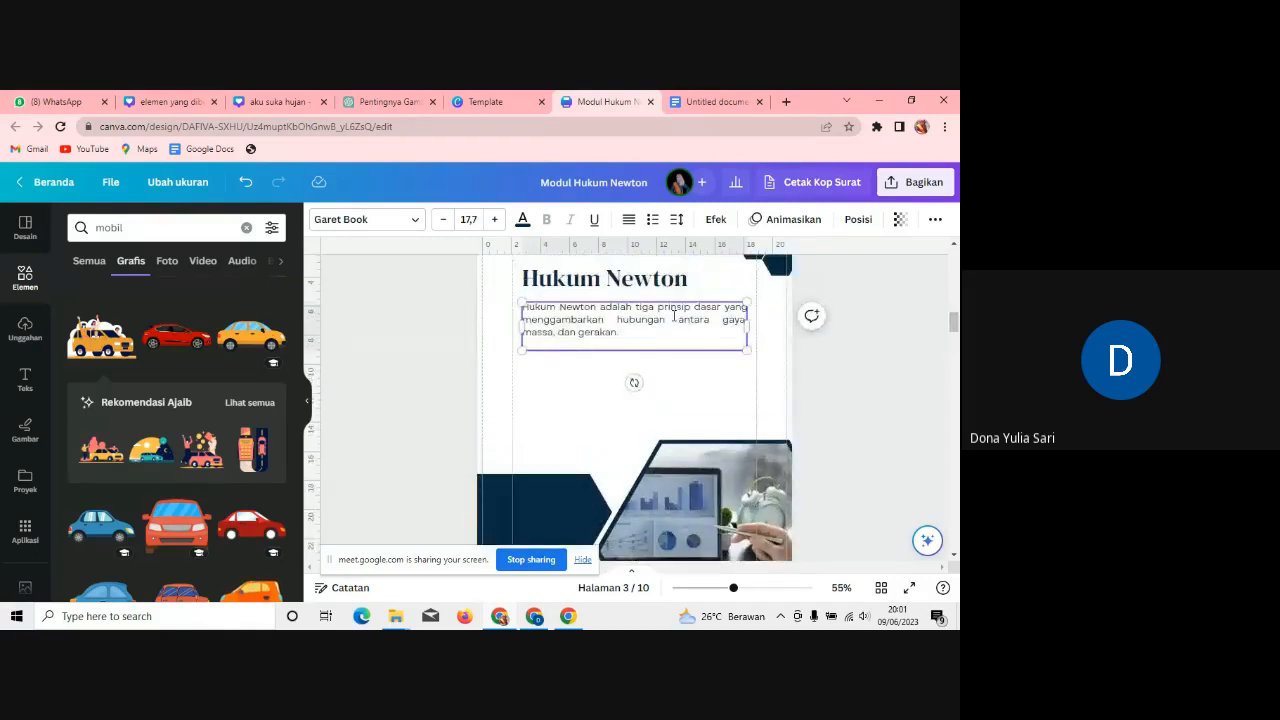
key("Return")
key("Return")
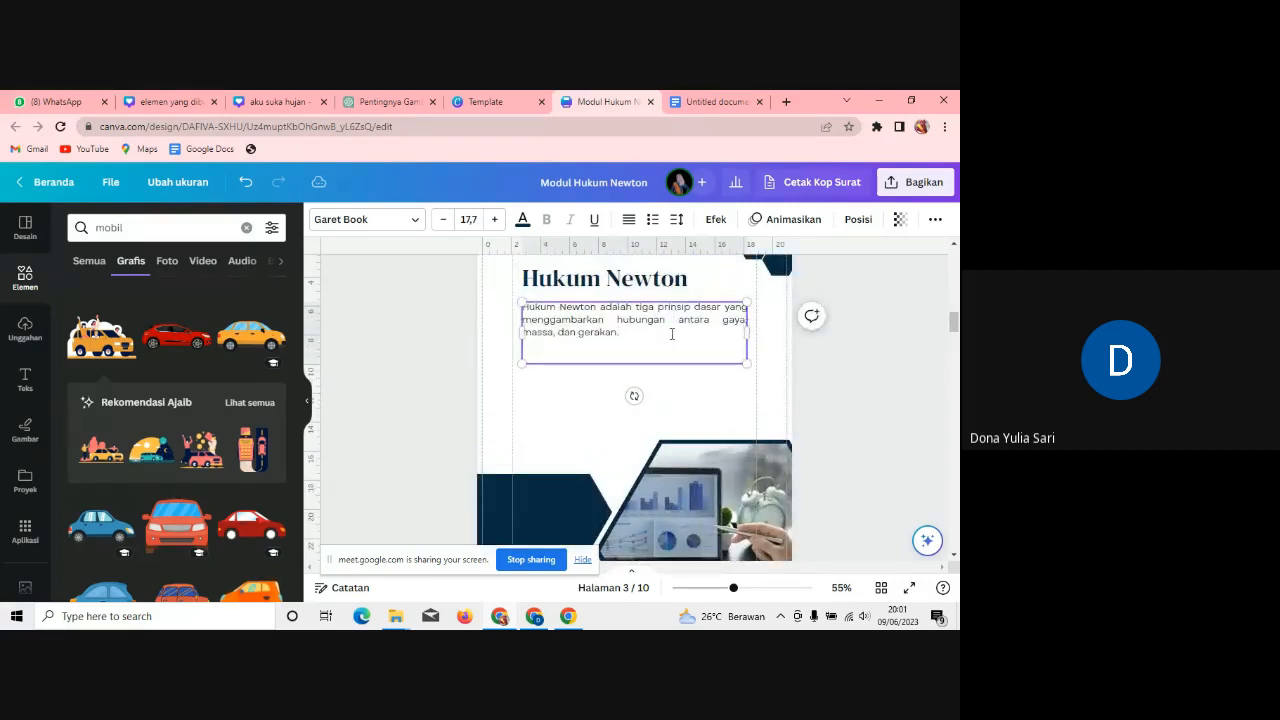
type("Ada")
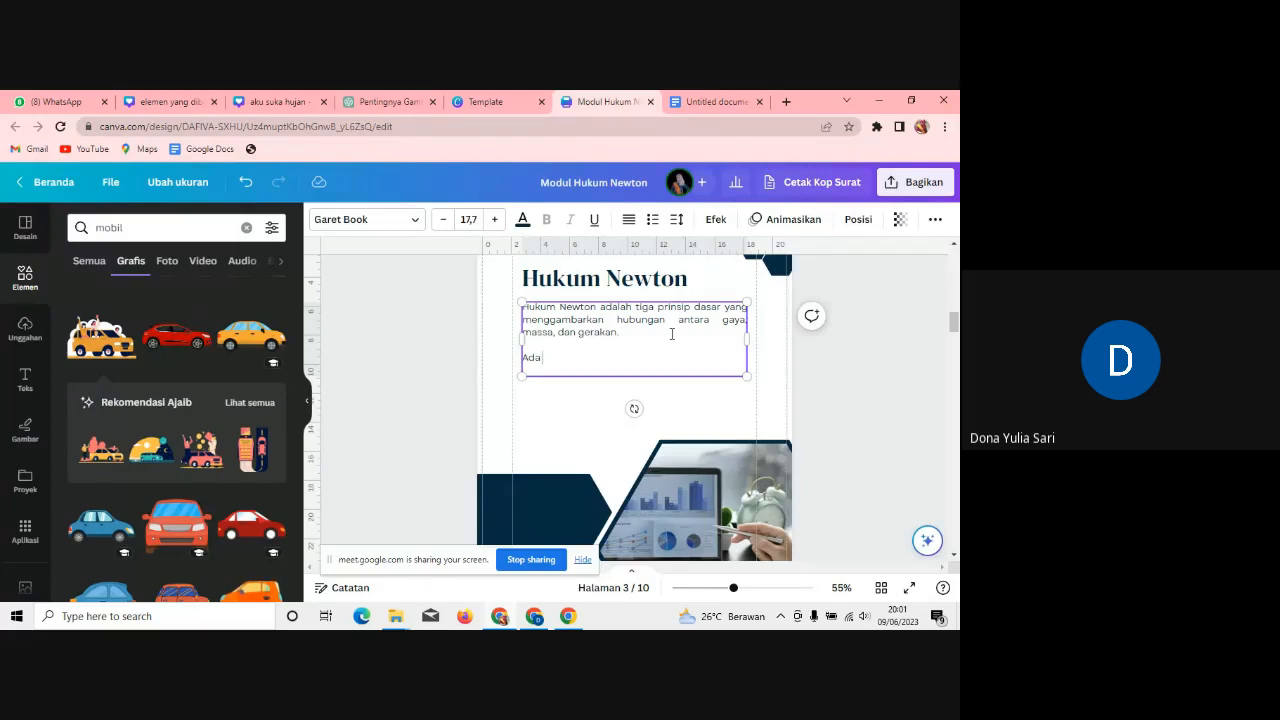
key("BackSpace")
key("BackSpace")
key("BackSpace")
key("BackSpace")
type("Hukum Newton ada 3.")
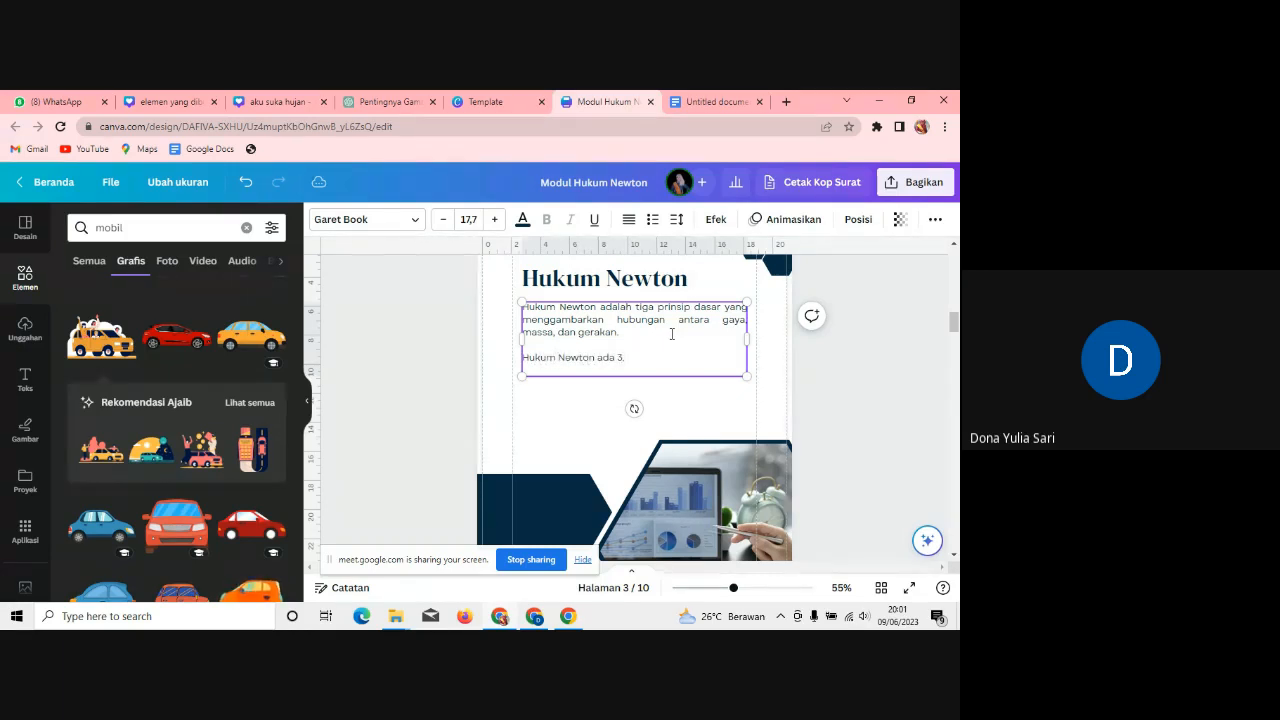
key("BackSpace")
type(", y")
key("BackSpace")
type("yaitu :")
key("Return")
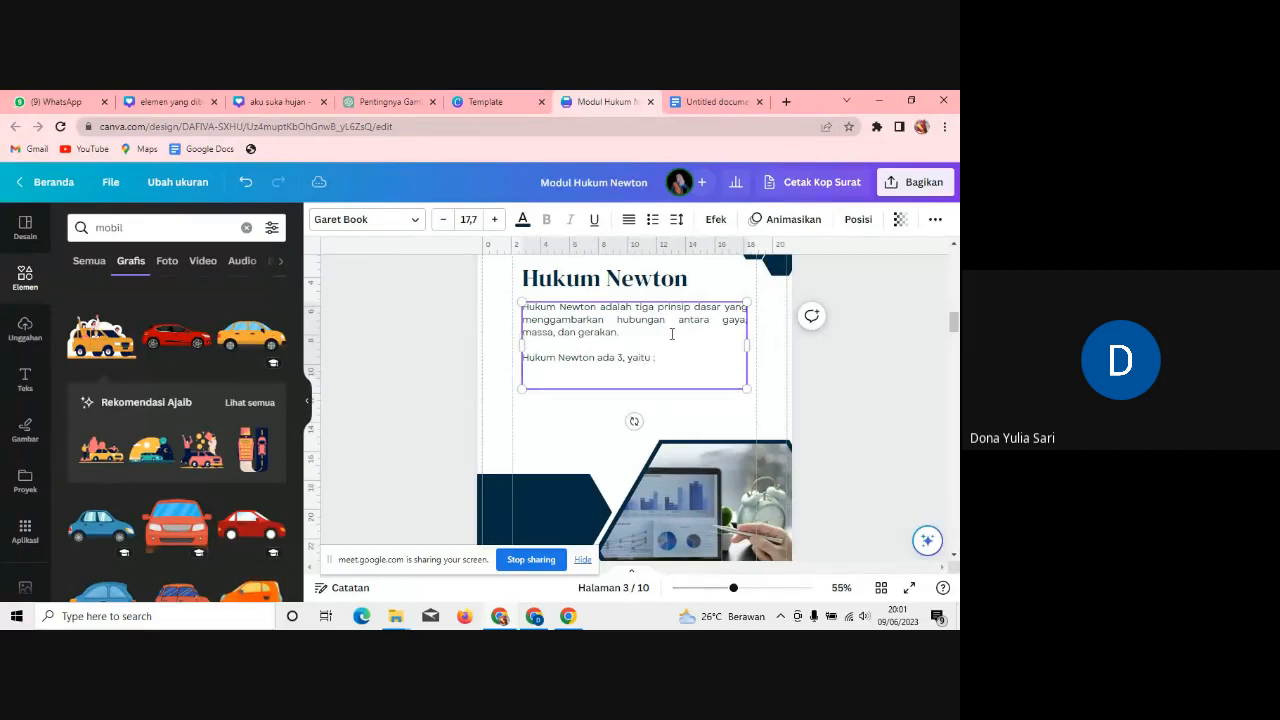
Step: List 'Hukum Newton I', 'Hukum Newton II' and 'Hukum Newton III' on separate lines
type("Hukum Newton I")
key("Return")
type("hu")
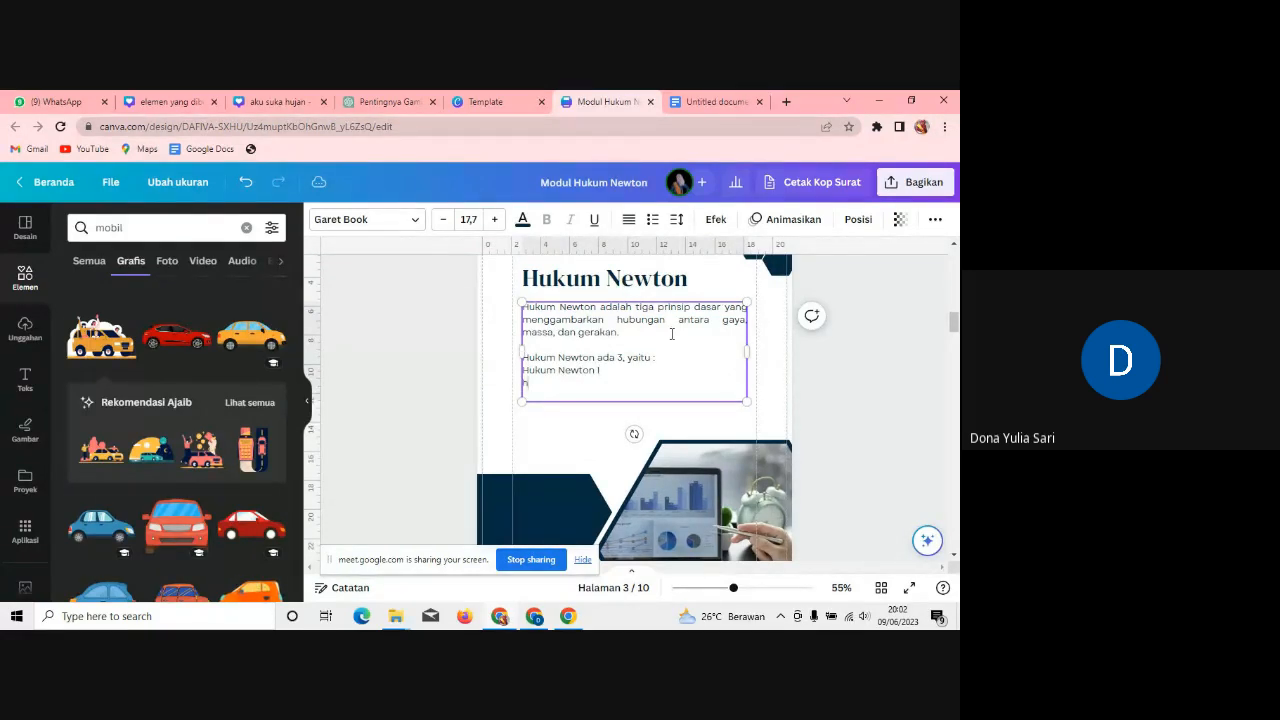
key("BackSpace")
key("BackSpace")
type("Hukum Newton II")
key("Return")
type("Hukum N")
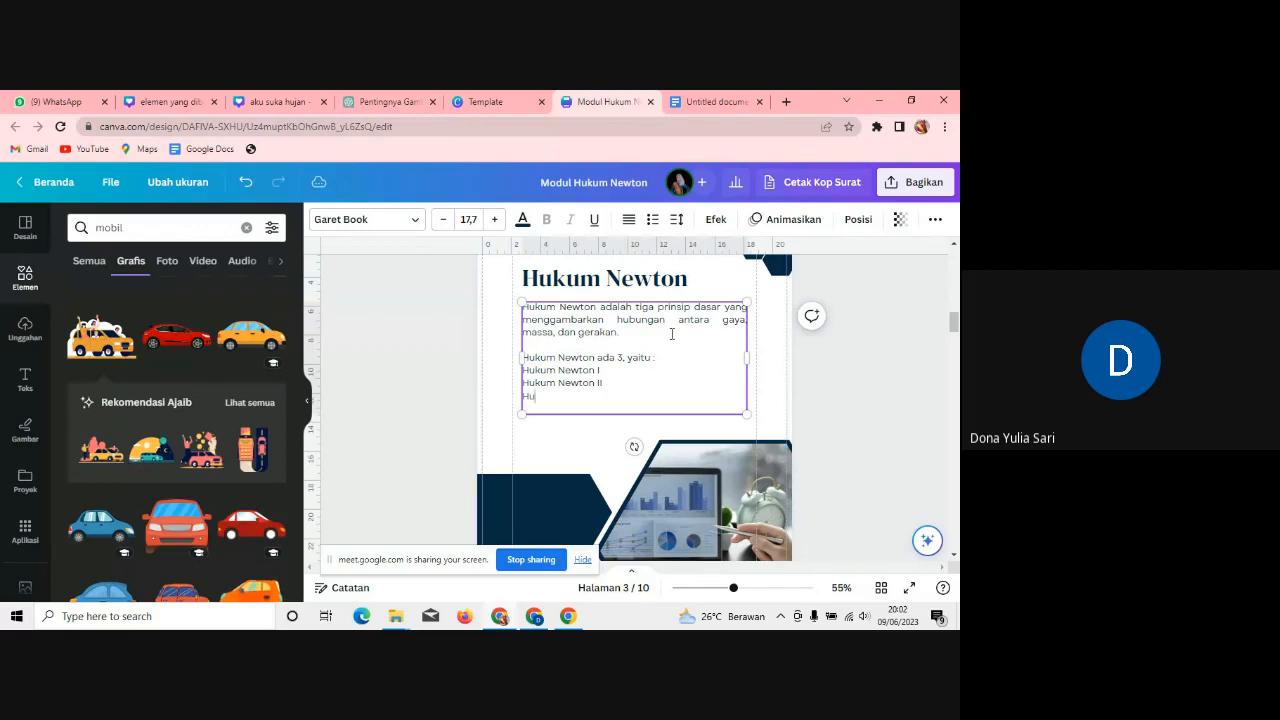
type("ewton III")
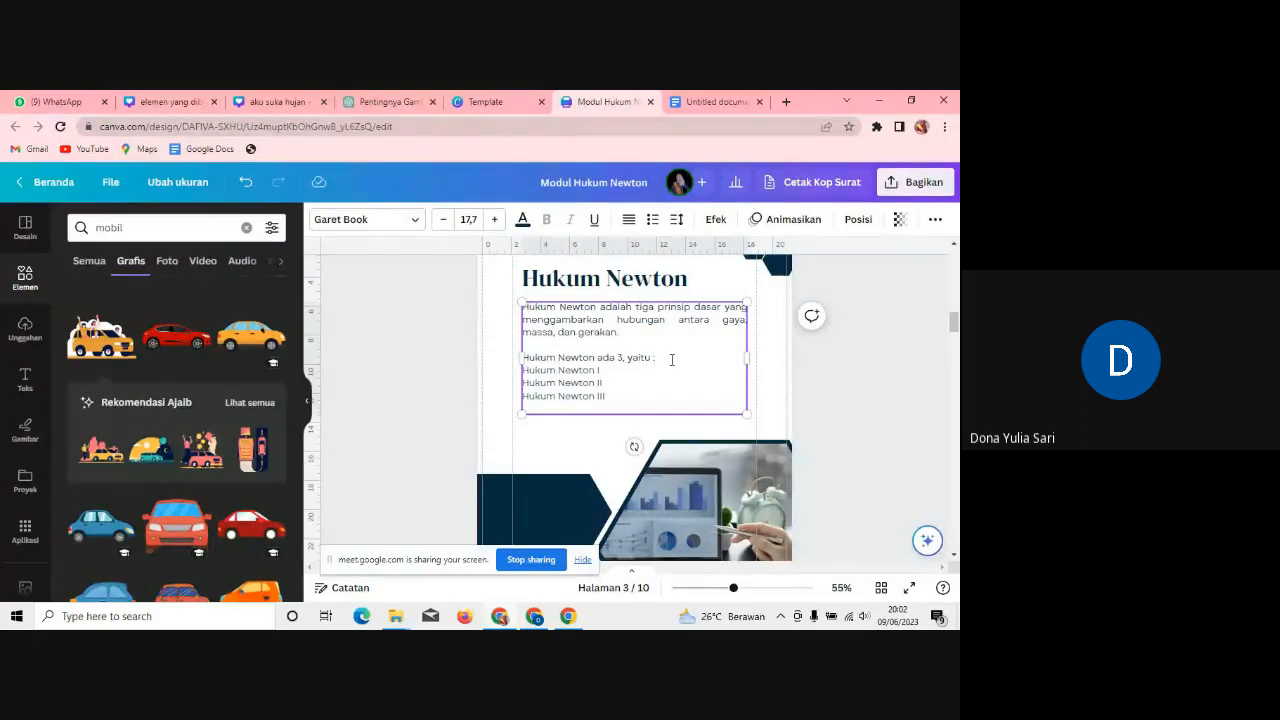
key("Return")
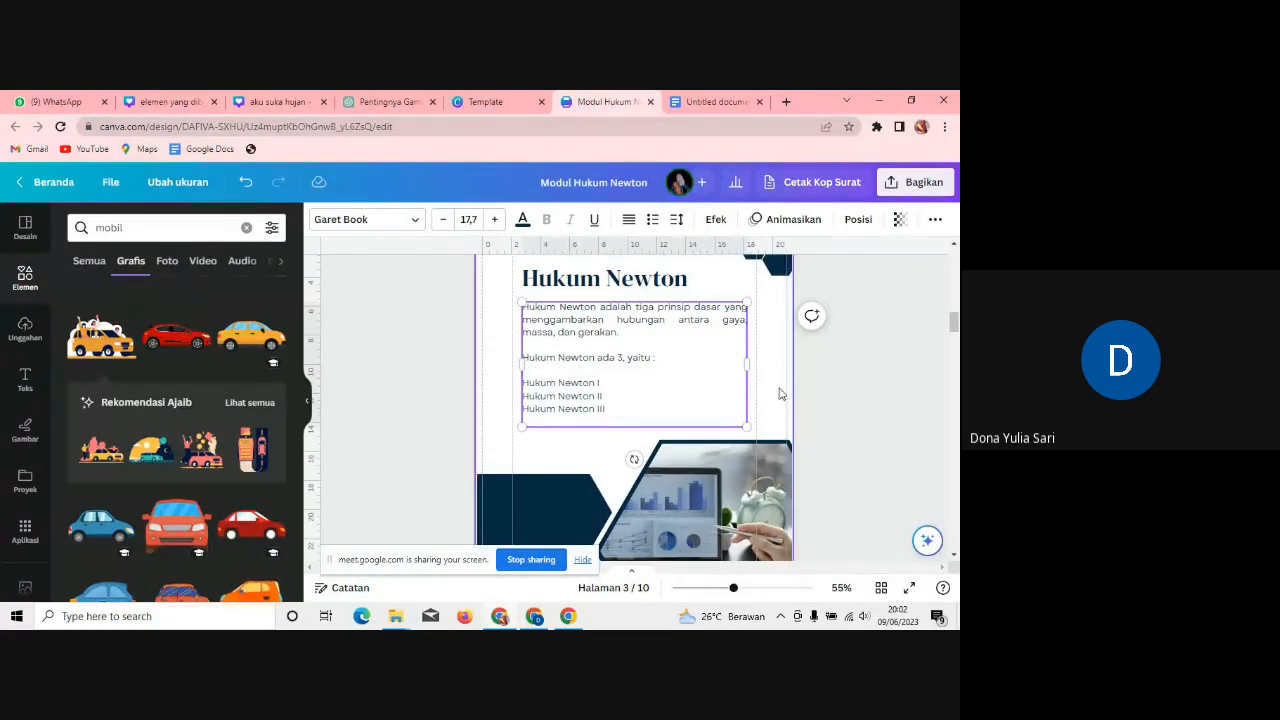
Step: Move the Roman numerals after 'Hukum' so the lines read Hukum I, II and III Newton
left_click(848, 397)
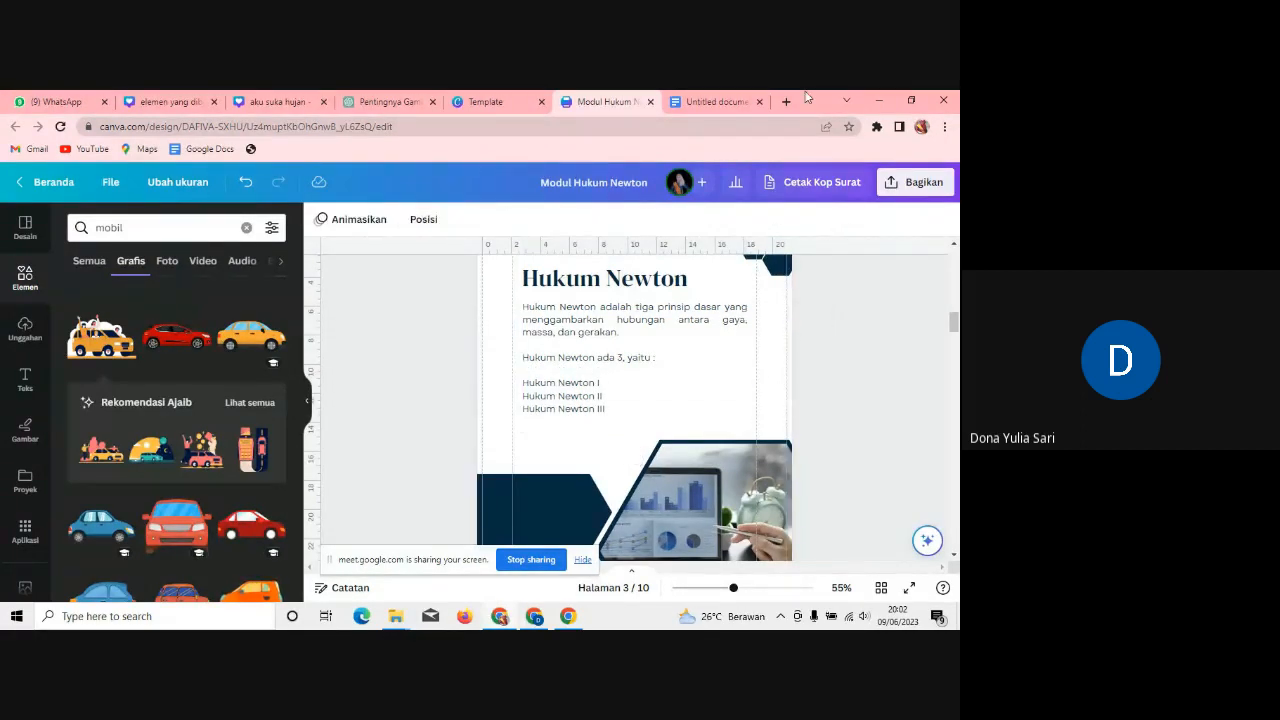
left_click(731, 100)
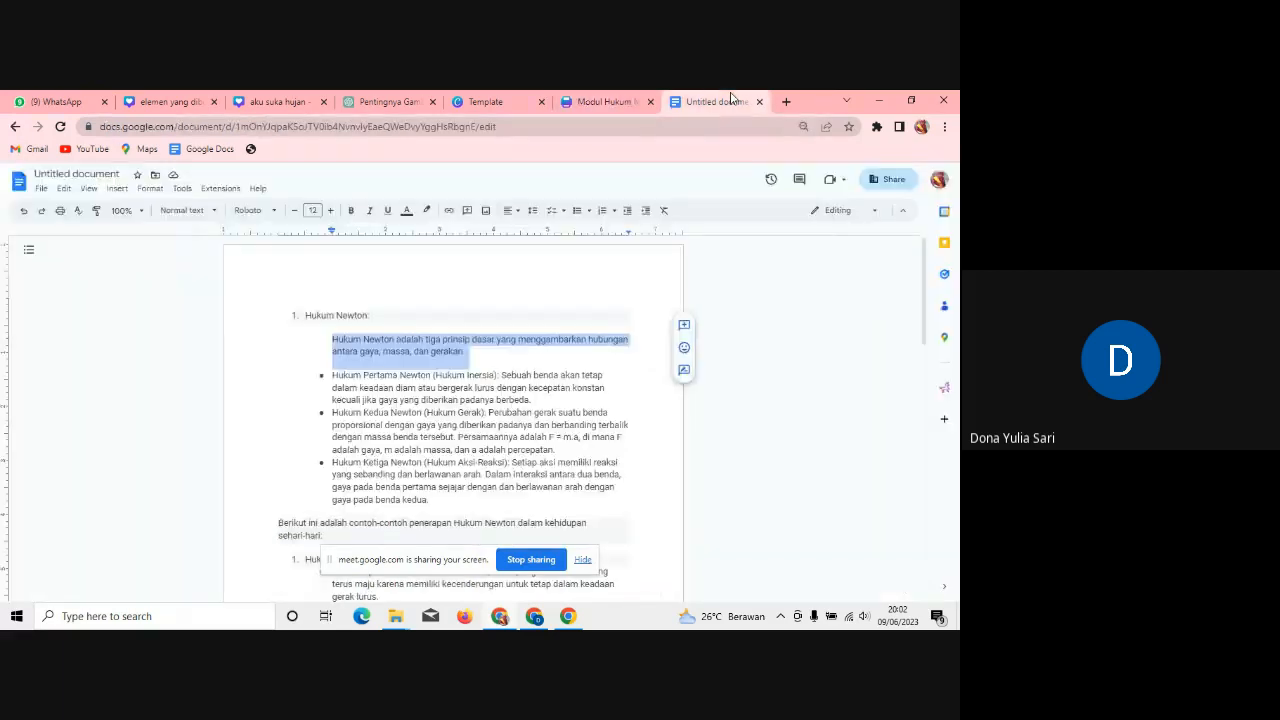
left_click(590, 101)
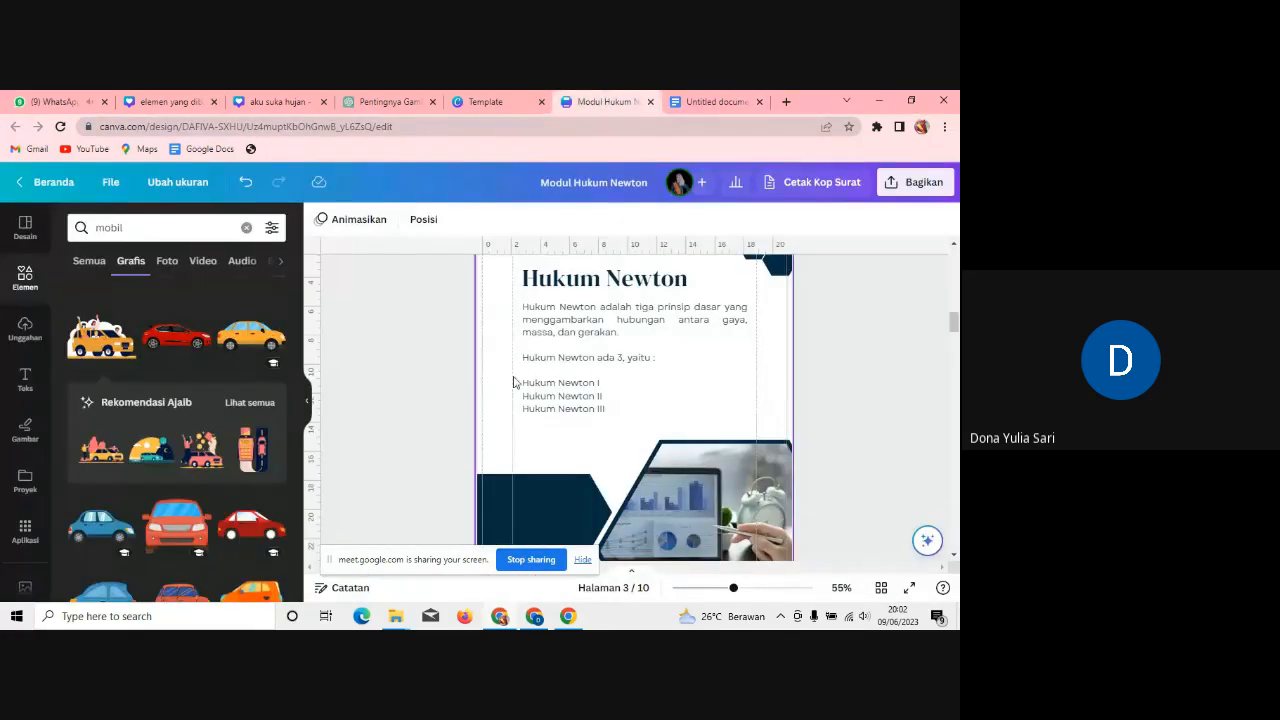
left_click(607, 388)
left_click(608, 384)
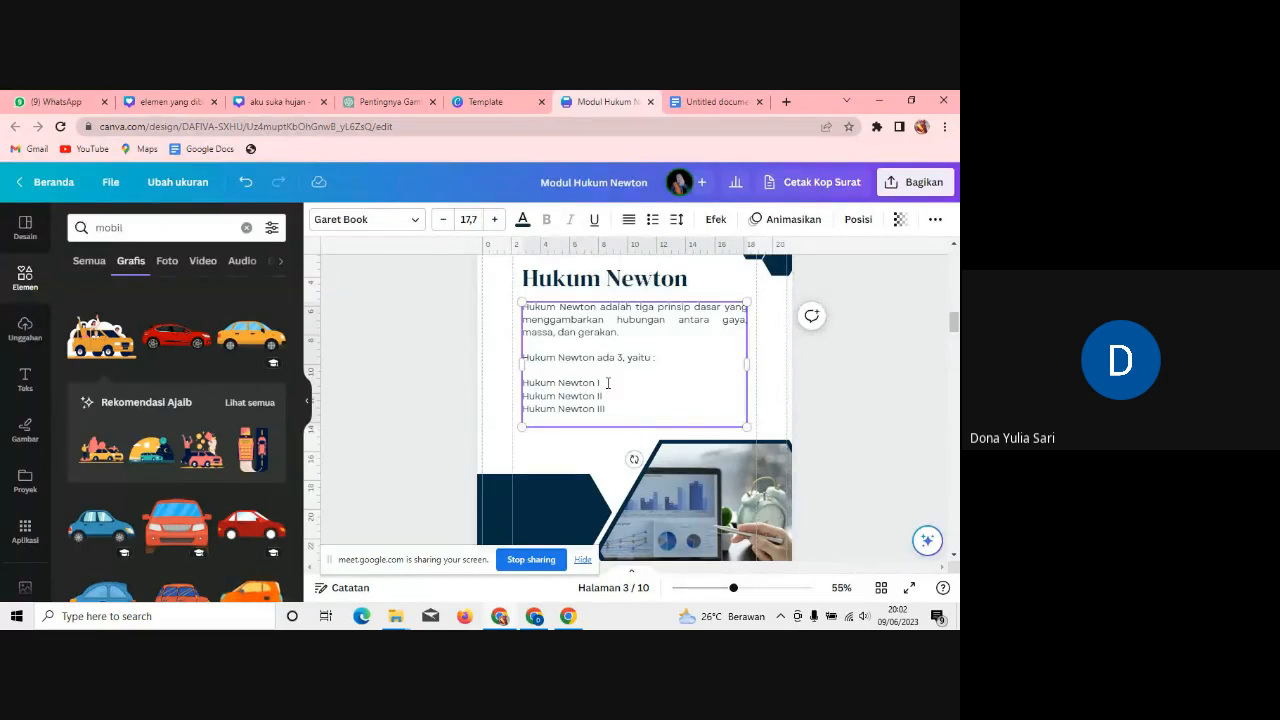
left_click(558, 384)
type("I")
left_click(559, 395)
type("I I")
key("BackSpace")
key("BackSpace")
key("BackSpace")
left_click(557, 408)
type("II")
key("BackSpace")
type("I")
Step: Replace page 3's small footer text with 'Gambar'
left_click_drag(954, 322, 955, 338)
left_click(581, 391)
left_click(581, 391)
key("BackSpace")
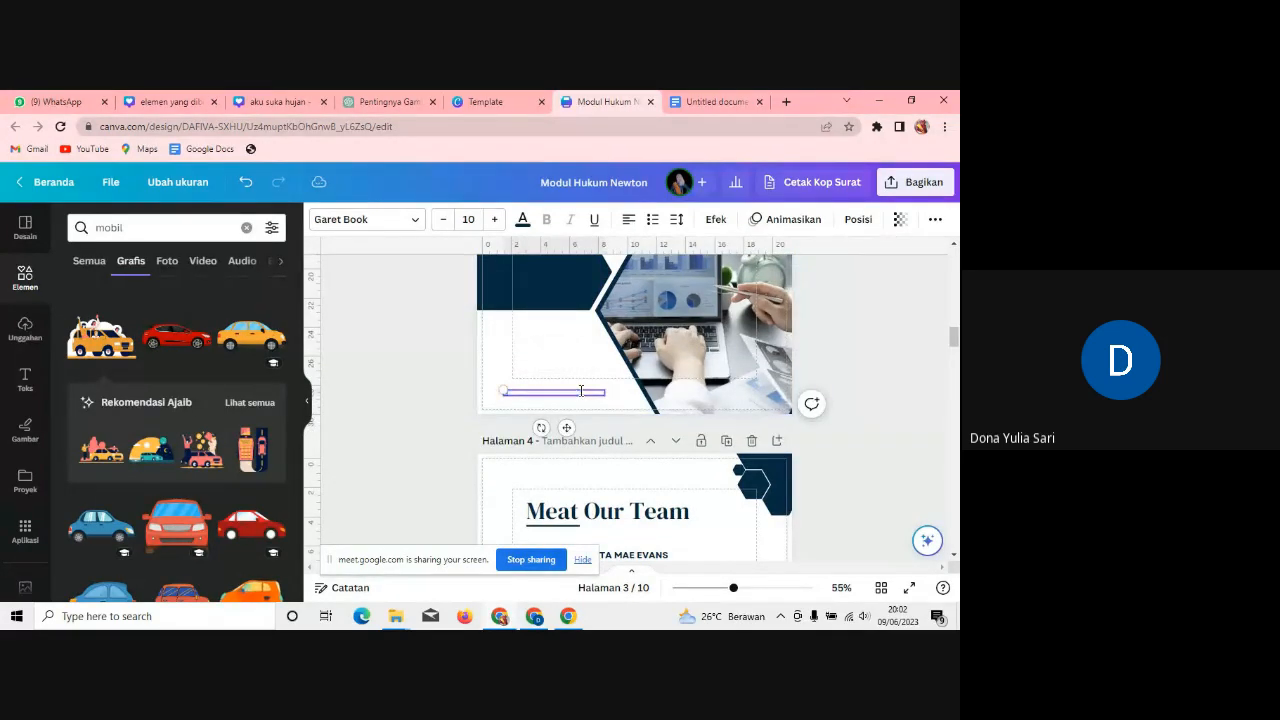
type("Gambar")
Step: Delete the laptop photo and fill the frame with the chalkboard photo from a 'hukum newton' photo search
left_click(739, 358)
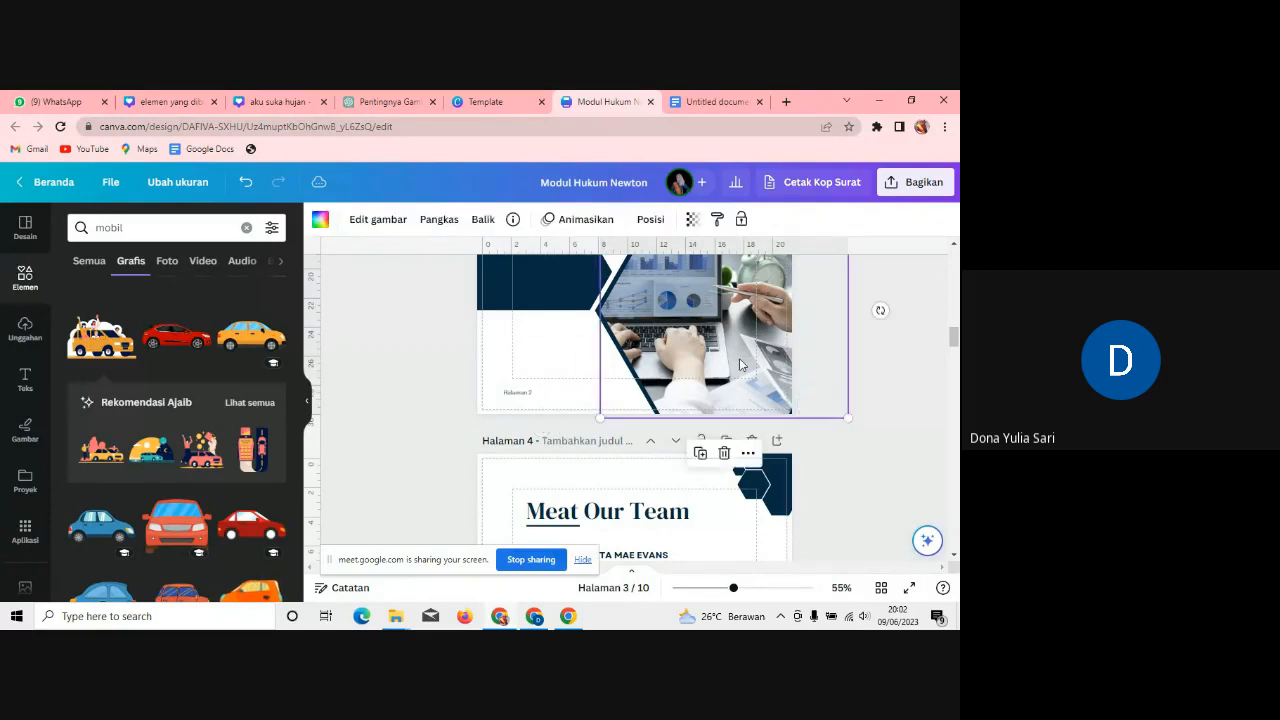
key("Delete")
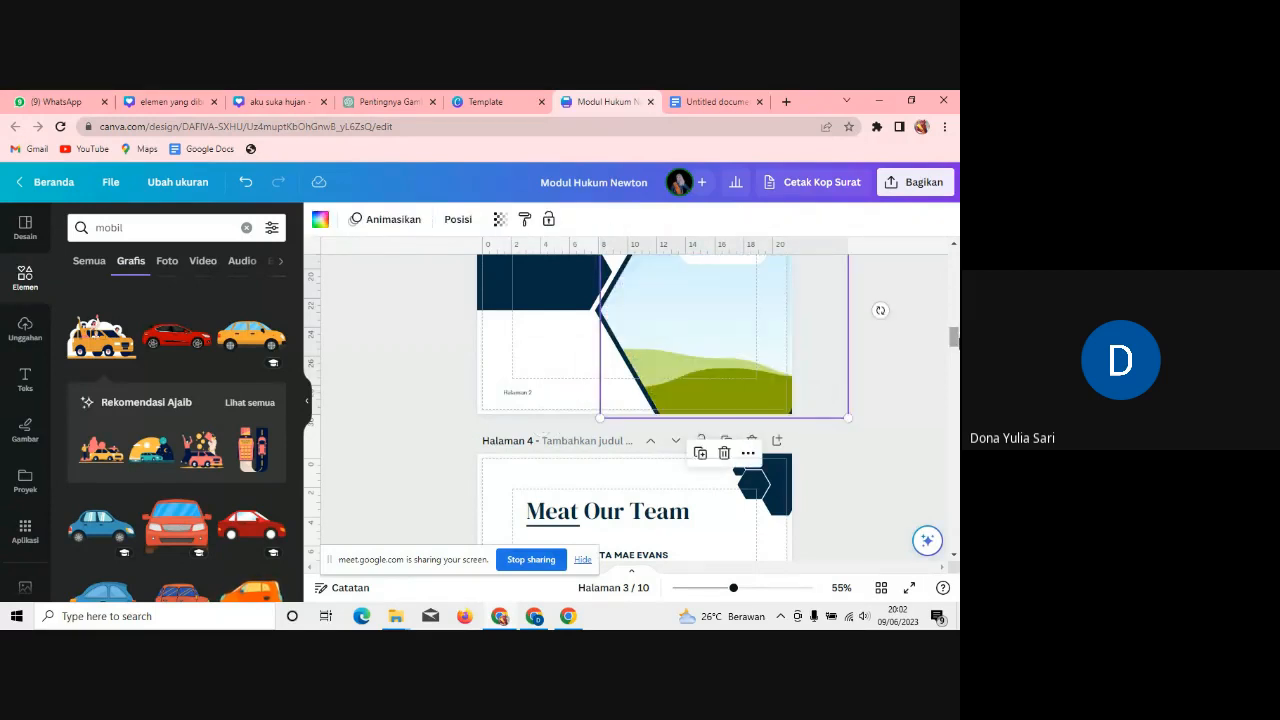
left_click(75, 230)
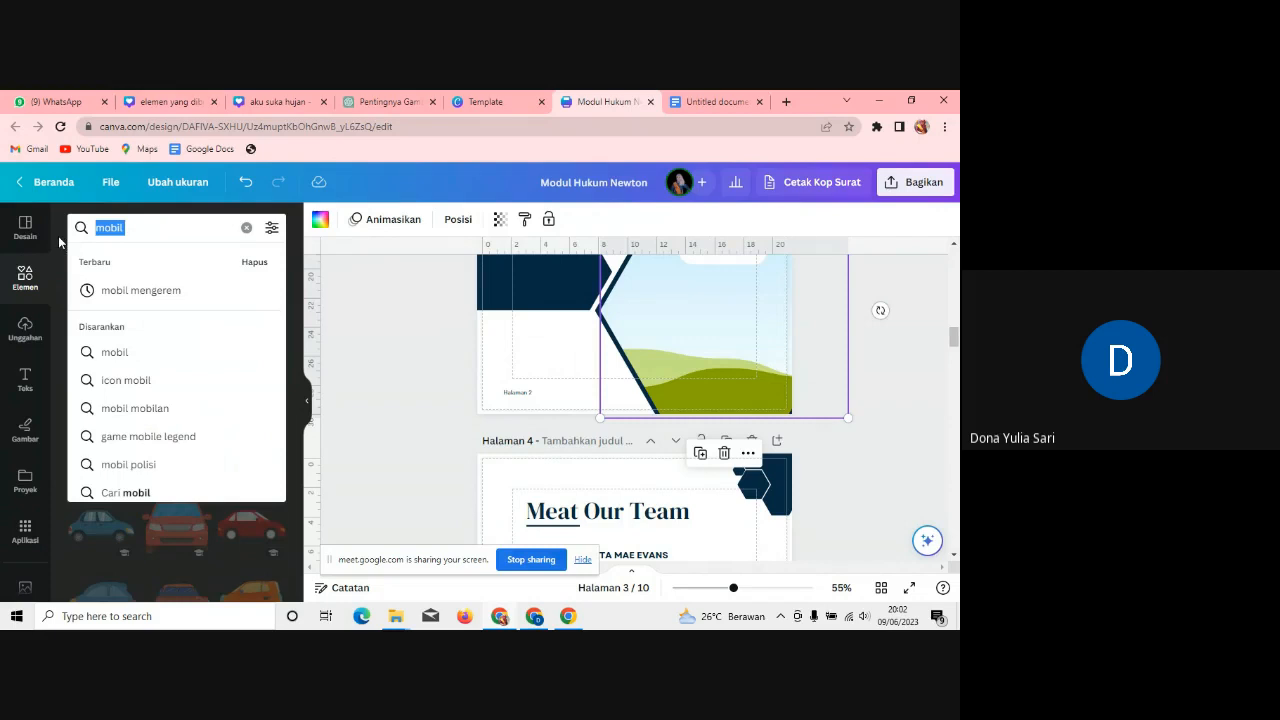
type("hukum newton")
key("Return")
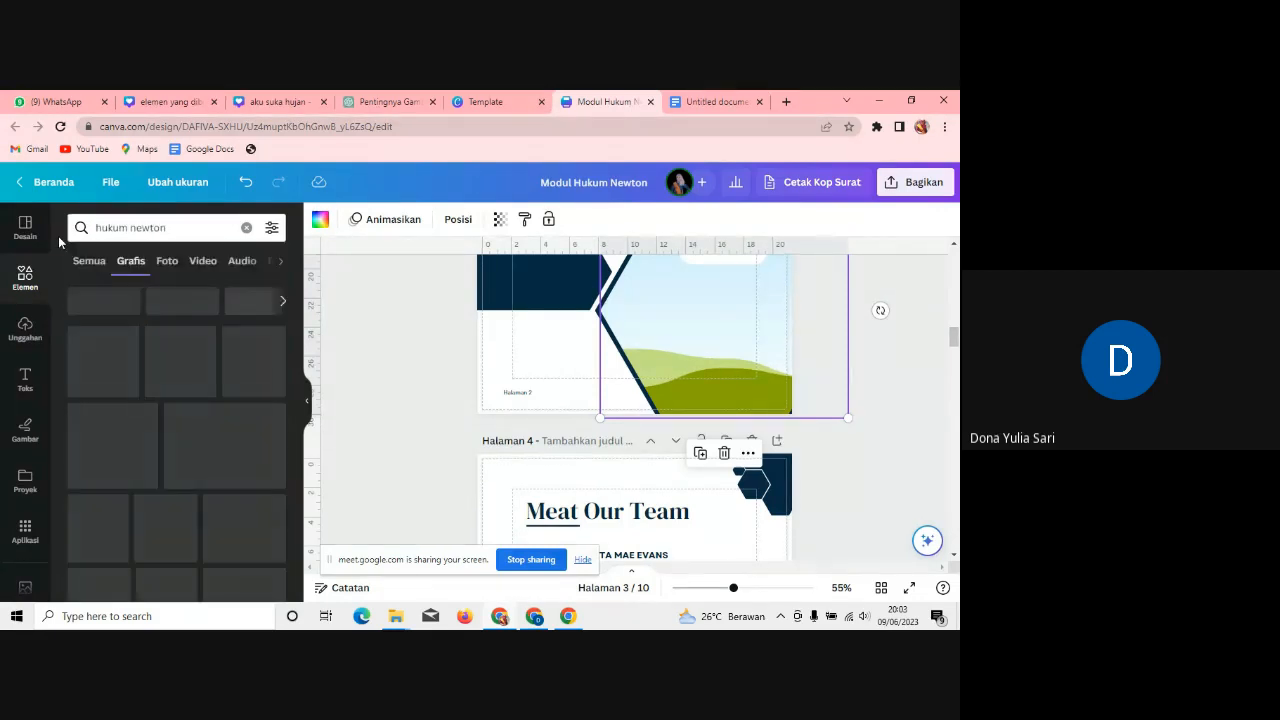
left_click(167, 262)
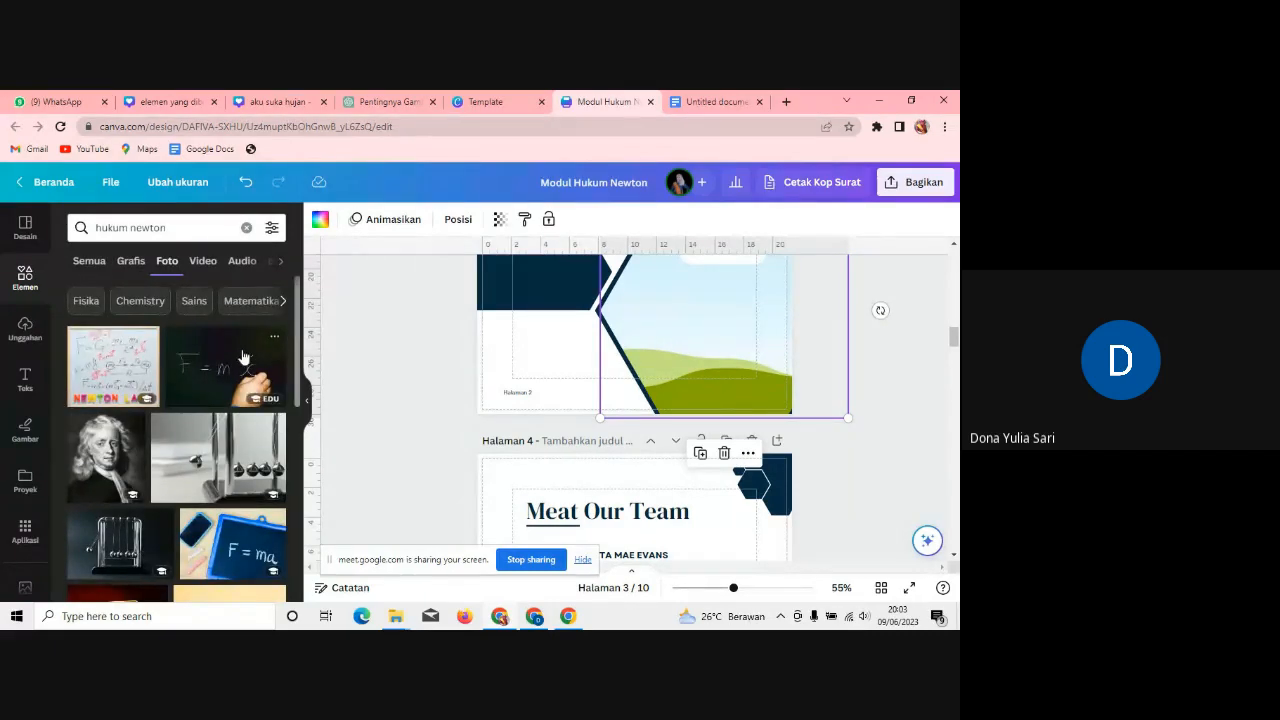
left_click(243, 357)
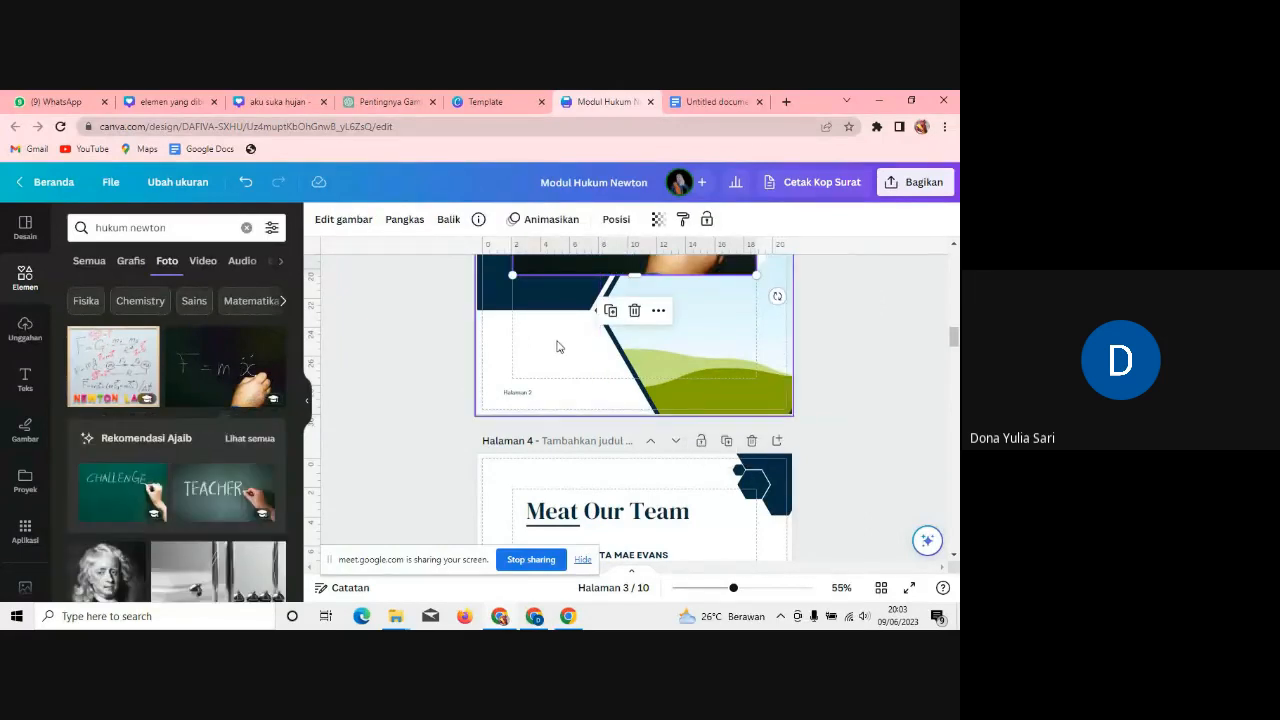
left_click_drag(559, 342, 705, 317)
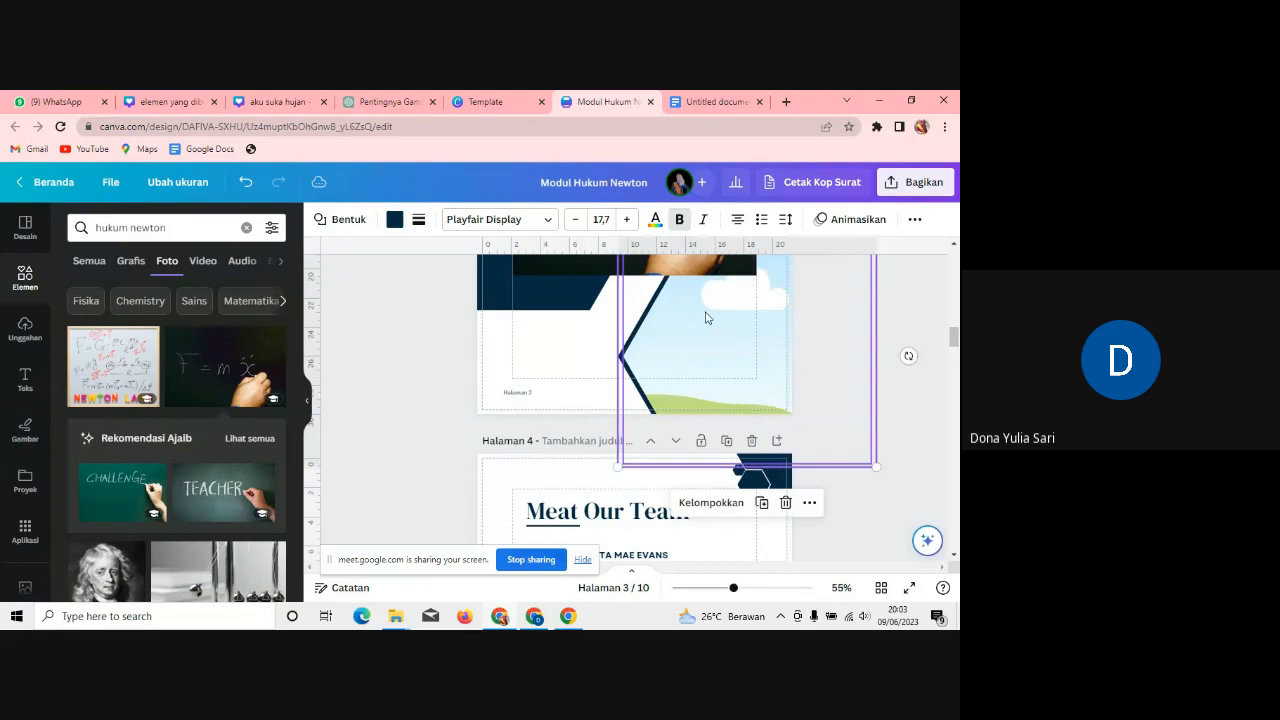
left_click_drag(559, 268, 663, 326)
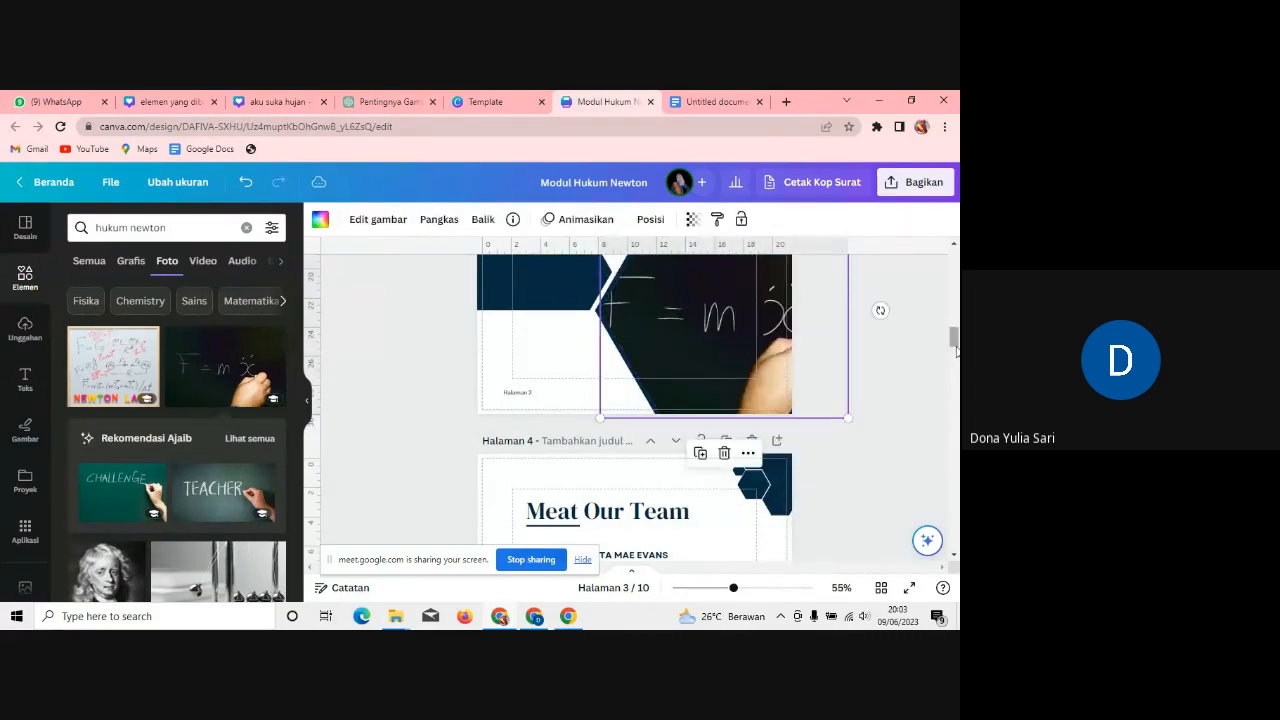
mouse_move(955, 338)
left_mouse_down()
mouse_move(953, 308)
mouse_move(956, 354)
left_mouse_up()
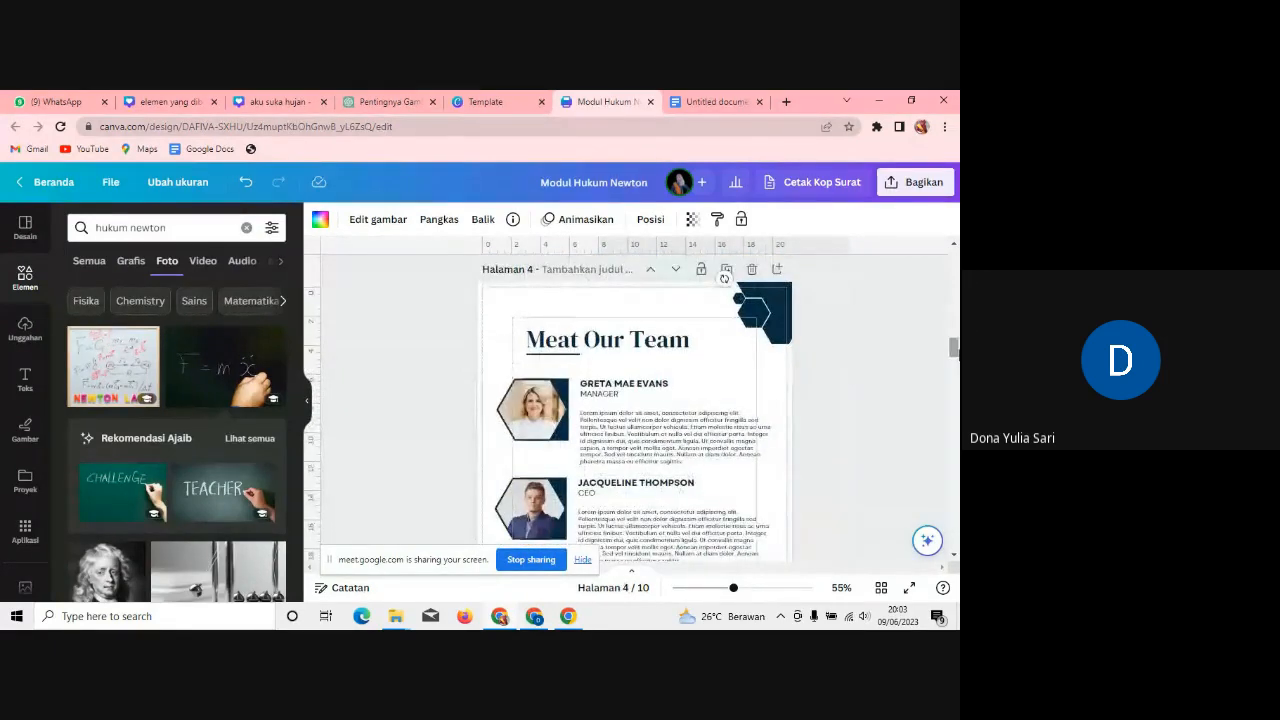
Step: Clear the footer text at the bottom of page 4
left_click(734, 95)
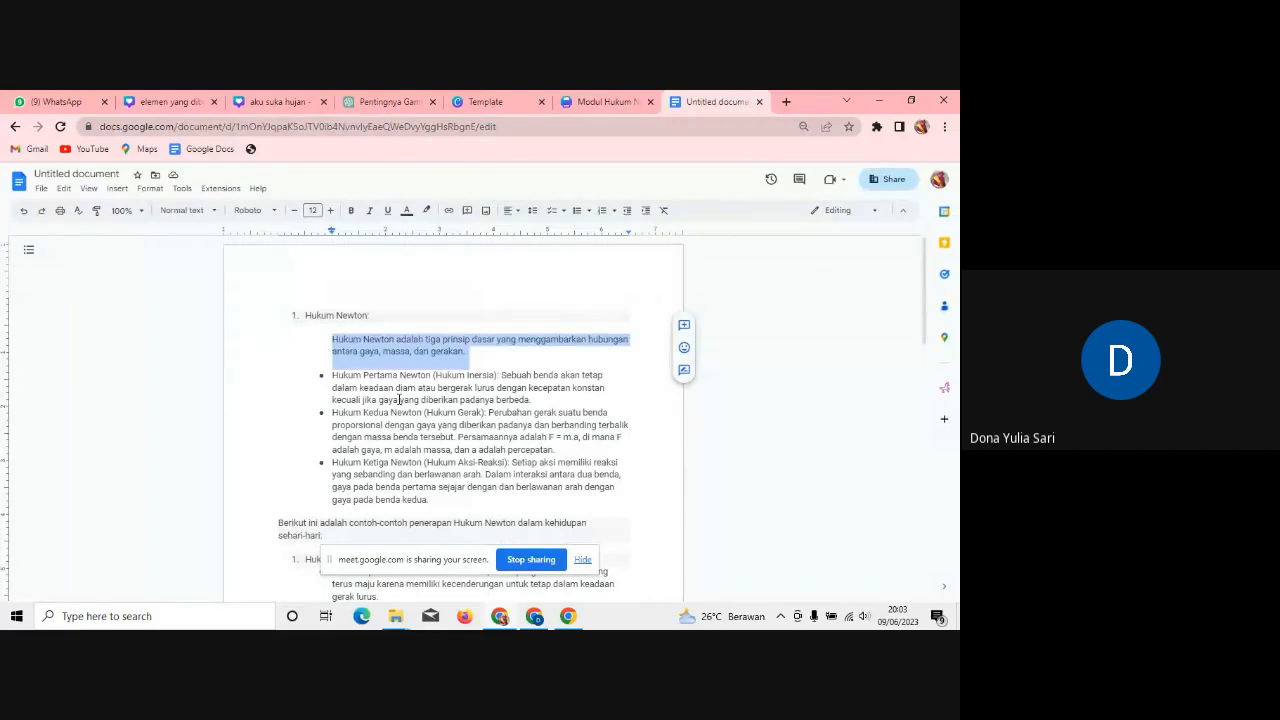
left_click(603, 101)
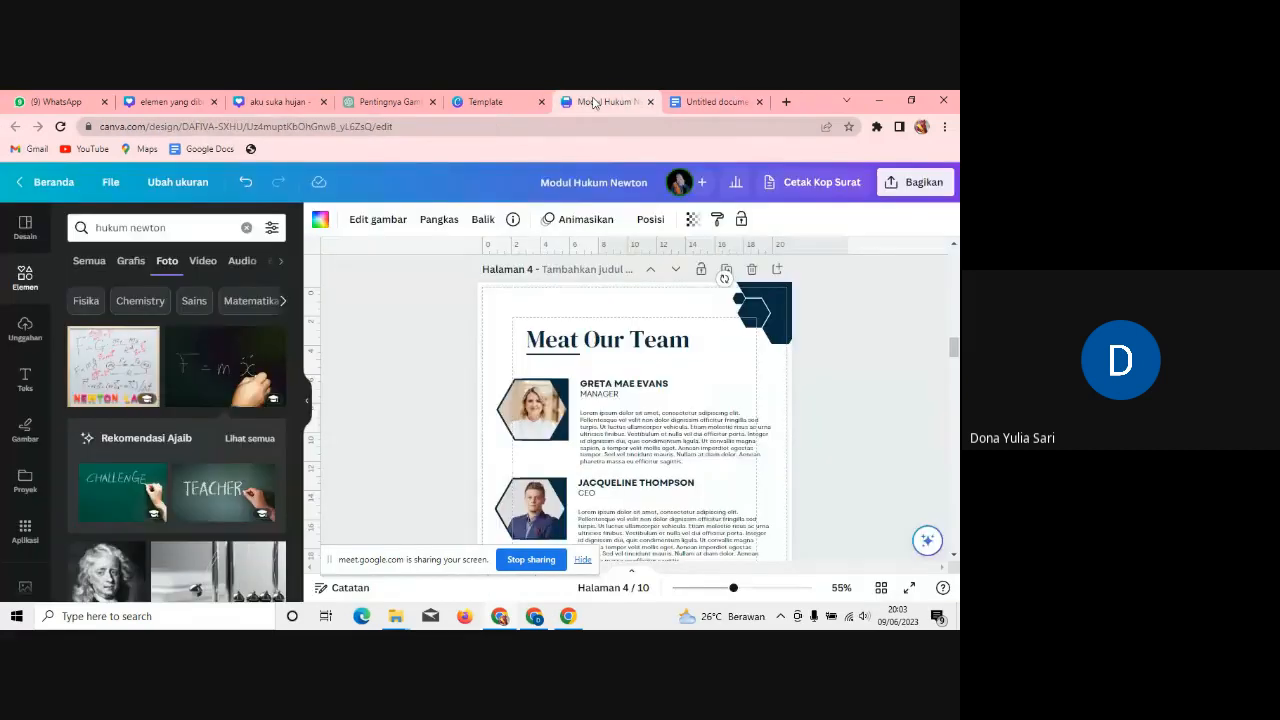
scroll(957, 372, "down", 3)
scroll(957, 367, "down", 1)
scroll(957, 367, "up", 1)
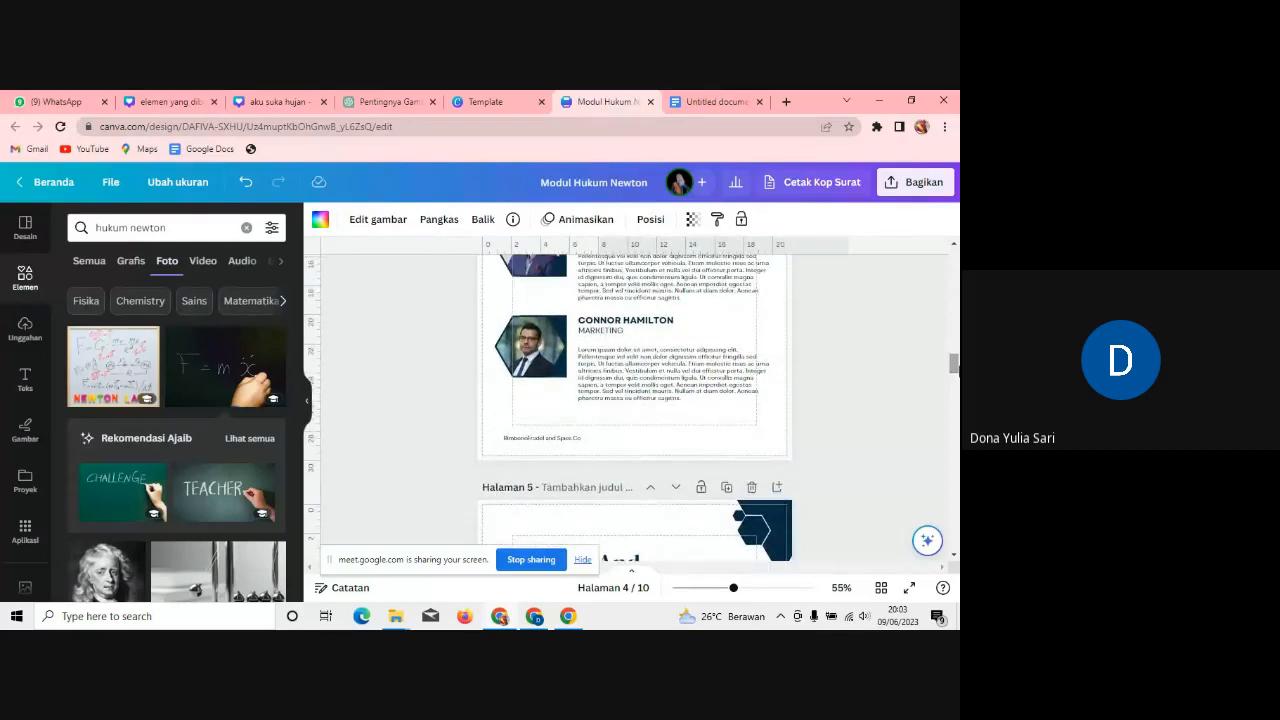
left_click(566, 440)
double_click(566, 440)
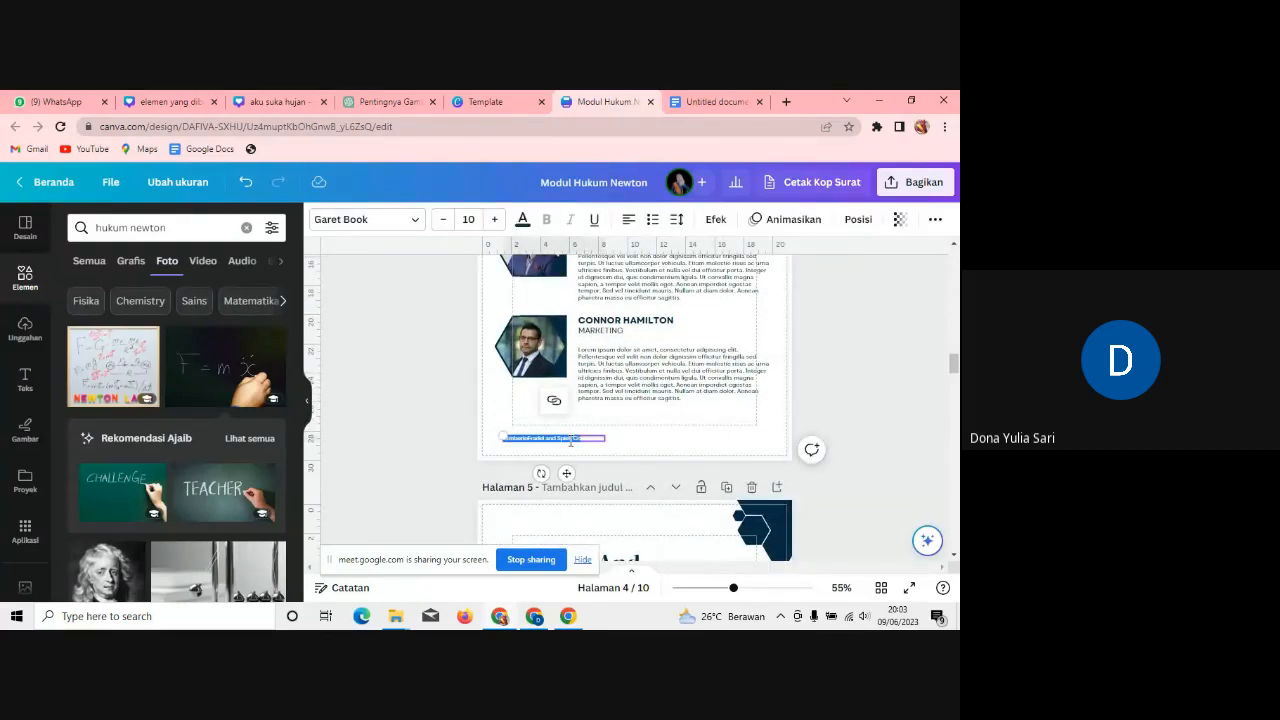
key("BackSpace")
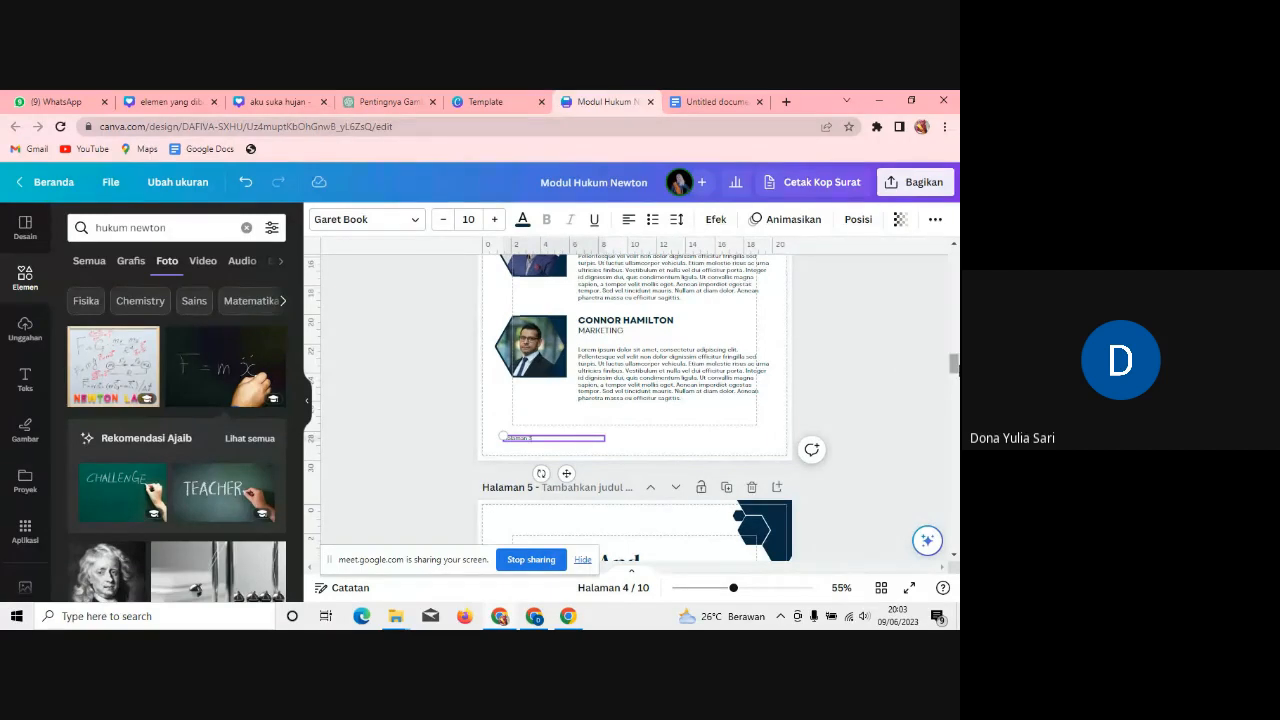
Step: Change page 4's 'Meet Our Team' heading to 'Definisi'
left_click_drag(954, 368, 956, 362)
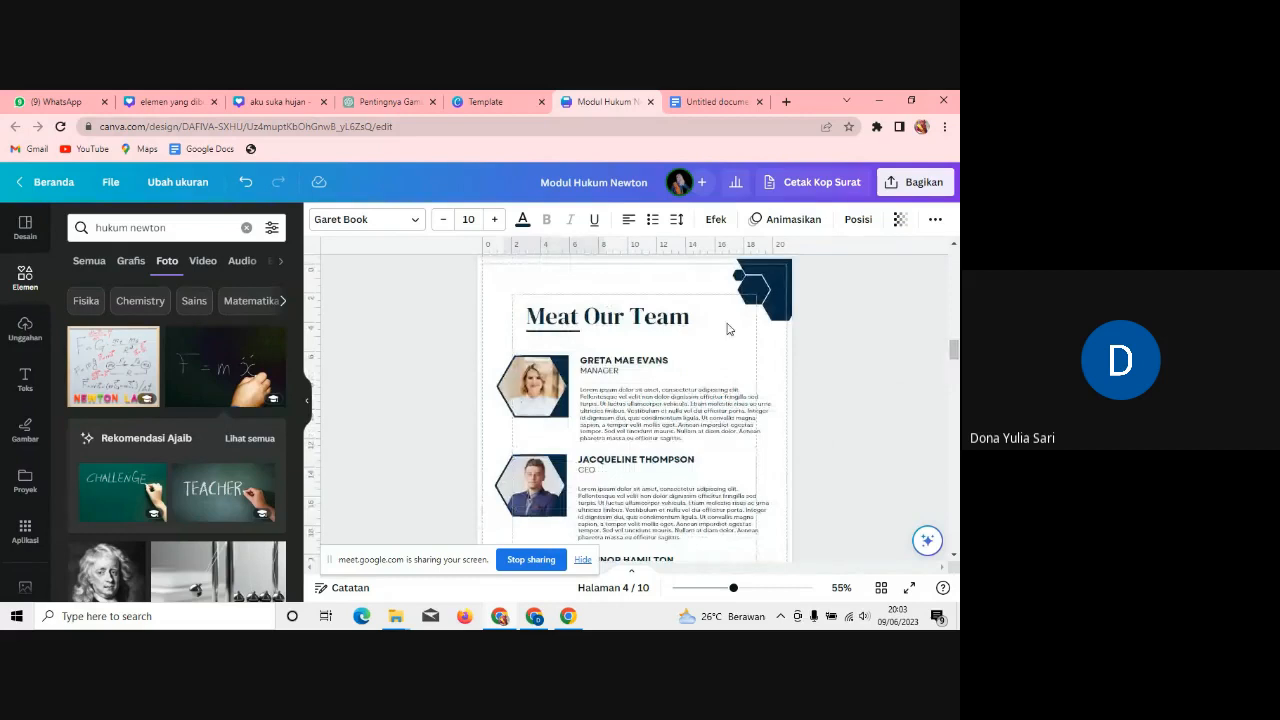
double_click(687, 320)
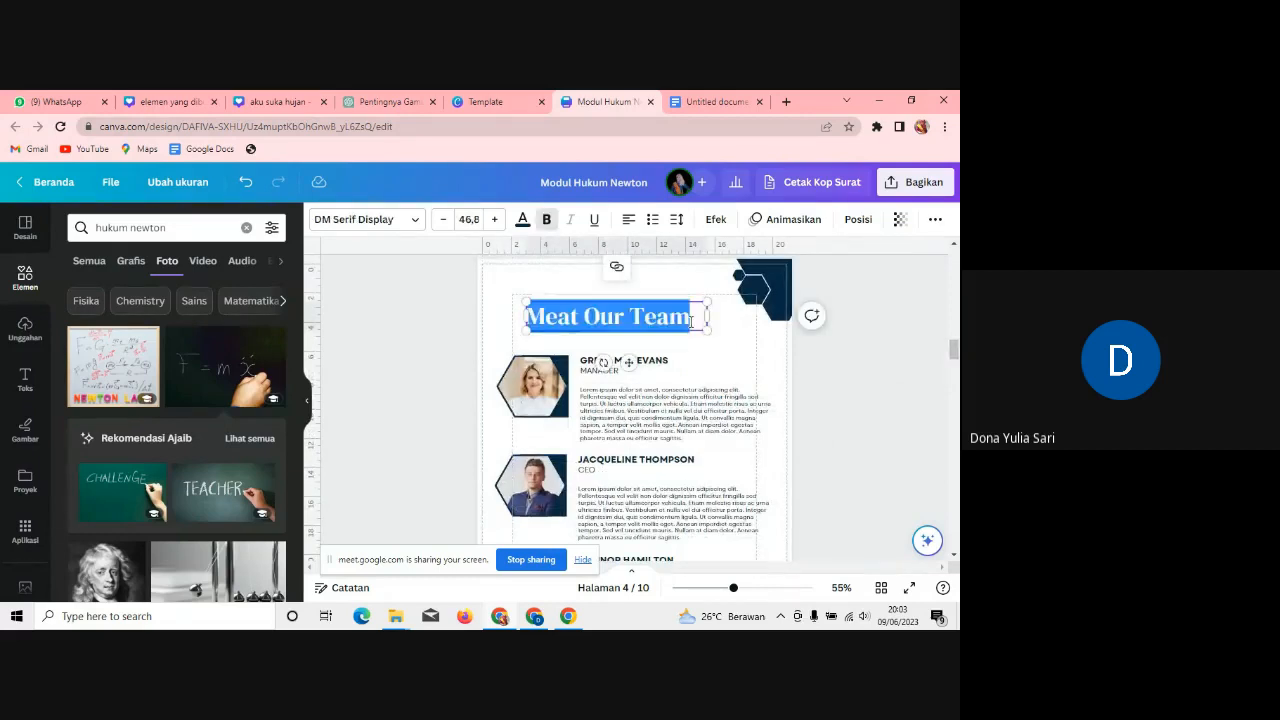
type("P")
key("BackSpace")
type("Definisi")
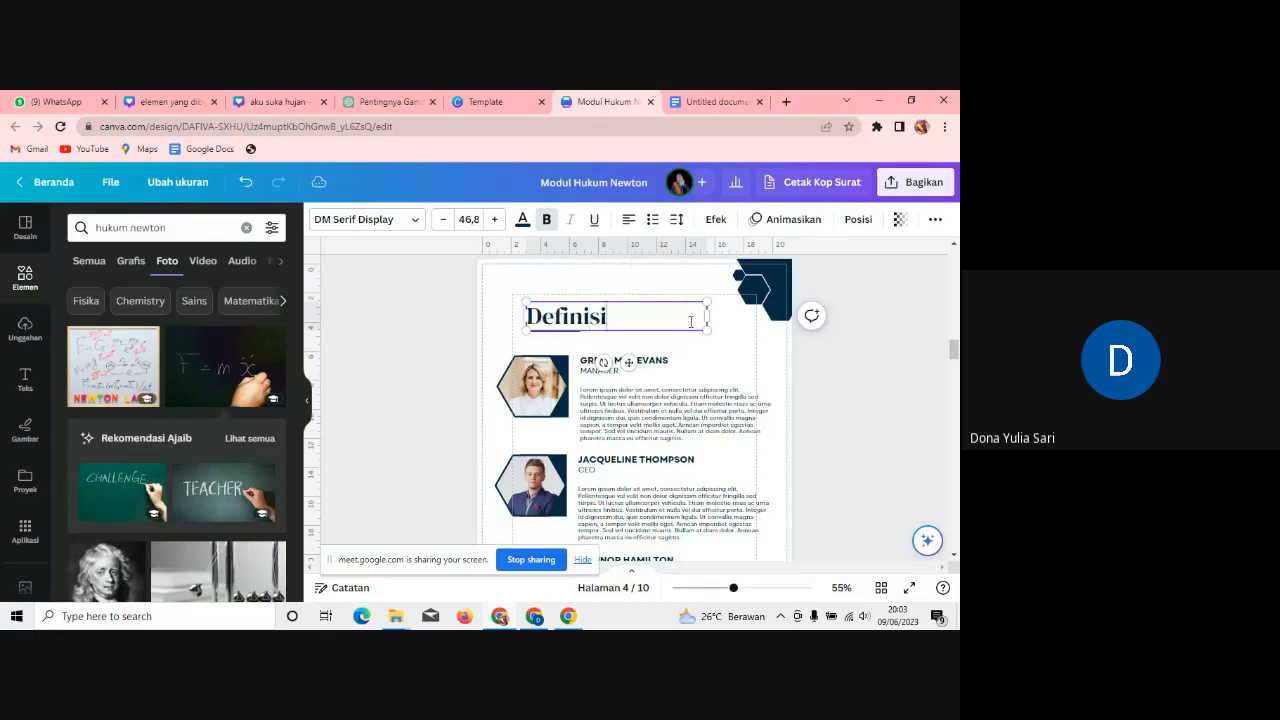
Step: Retitle the first entry 'HUKUM I NEWTON' and delete its MANAGER label
left_click_drag(690, 365, 580, 361)
key("BackSpace")
type("HUKUM I NEWTON")
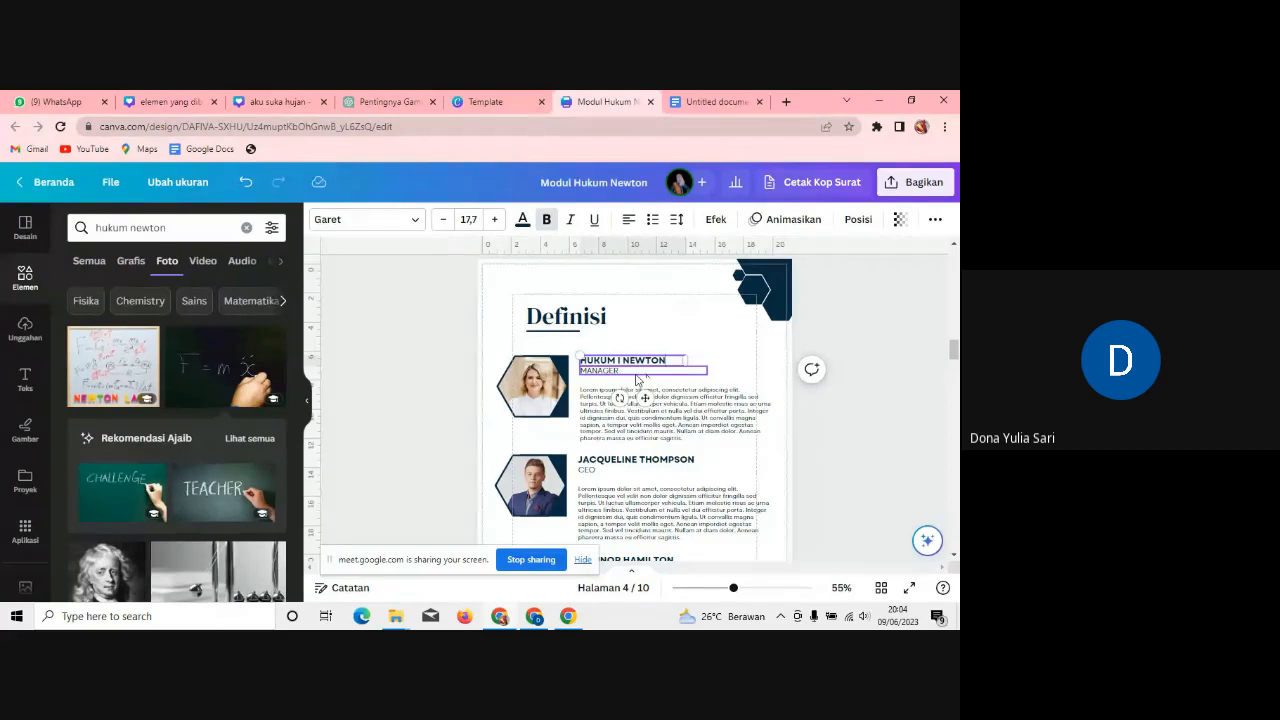
left_click(637, 376)
key("Delete")
Step: Try setting the placeholder paragraph to size 17 and moving it, then undo both changes
left_click(660, 400)
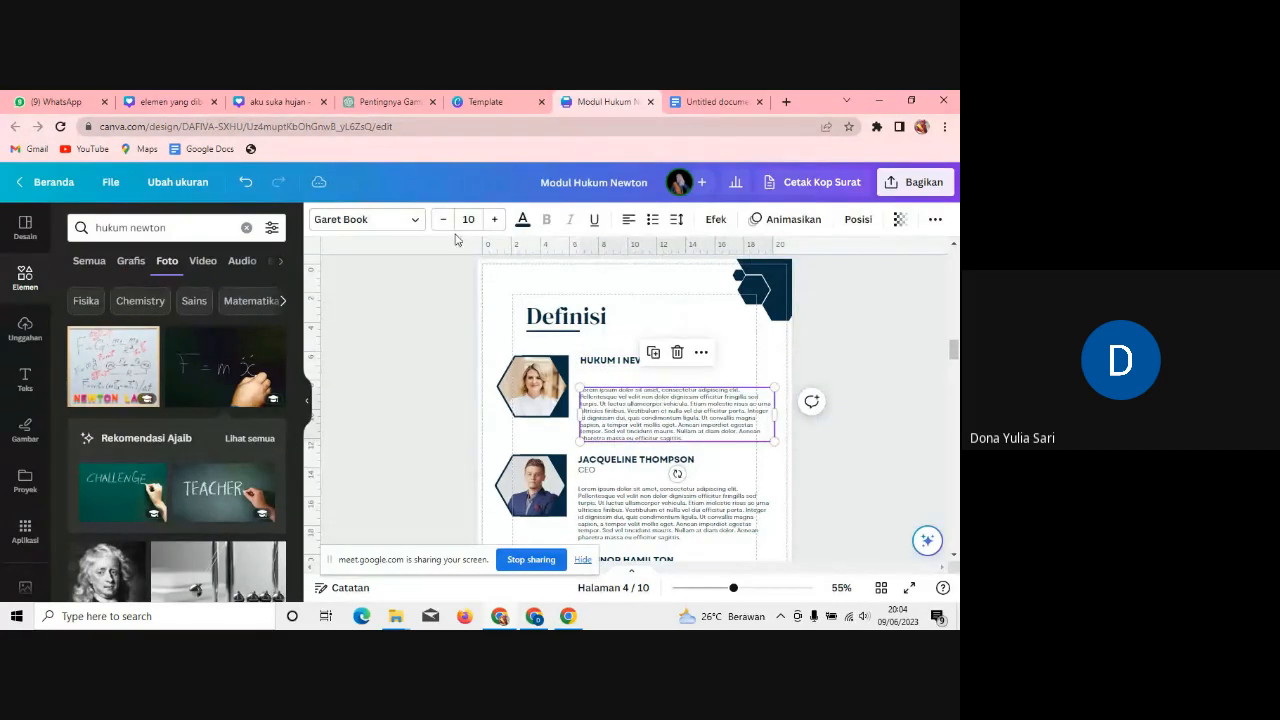
left_click(469, 220)
type("17")
key("Return")
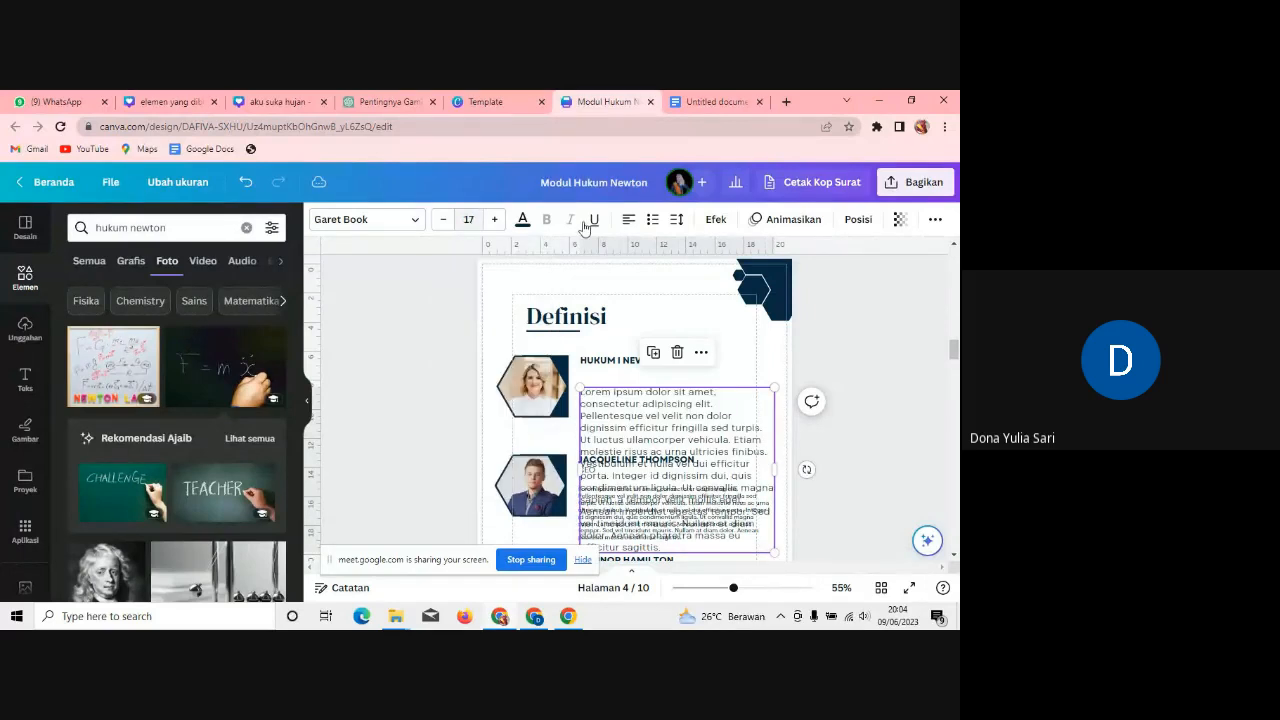
left_click(760, 360)
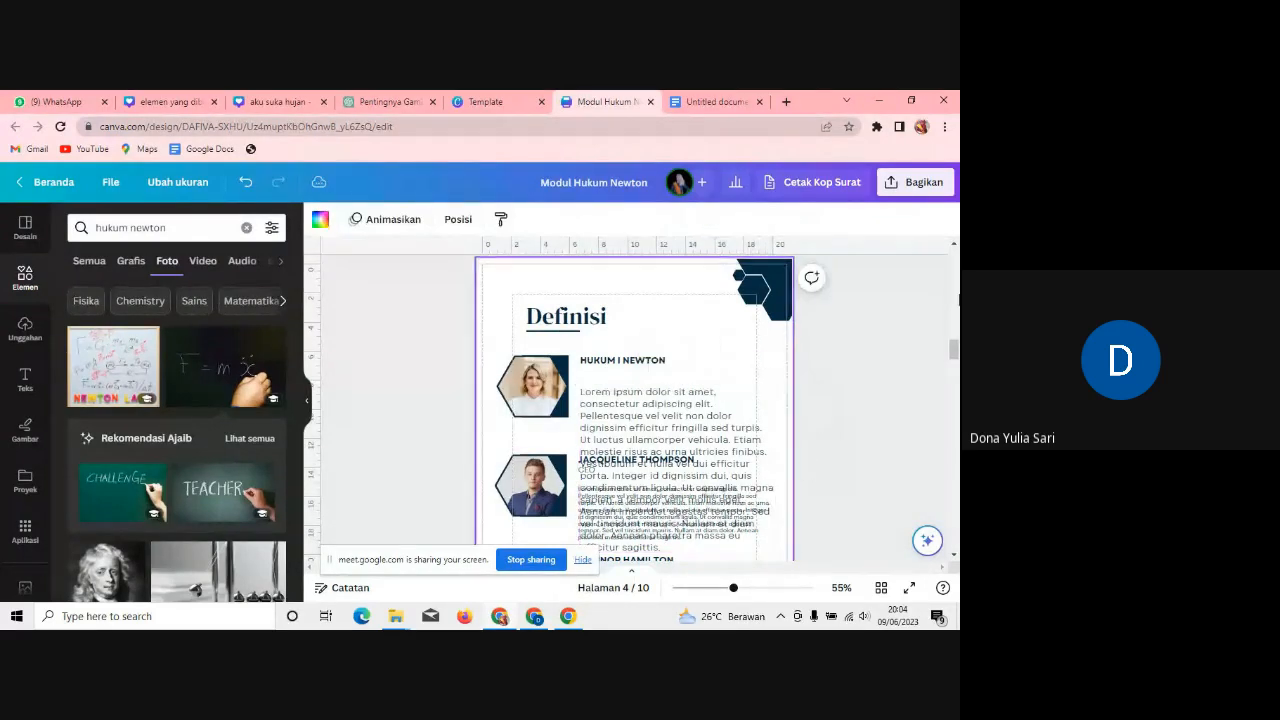
scroll(953, 352, "down", 3)
scroll(953, 352, "up", 2)
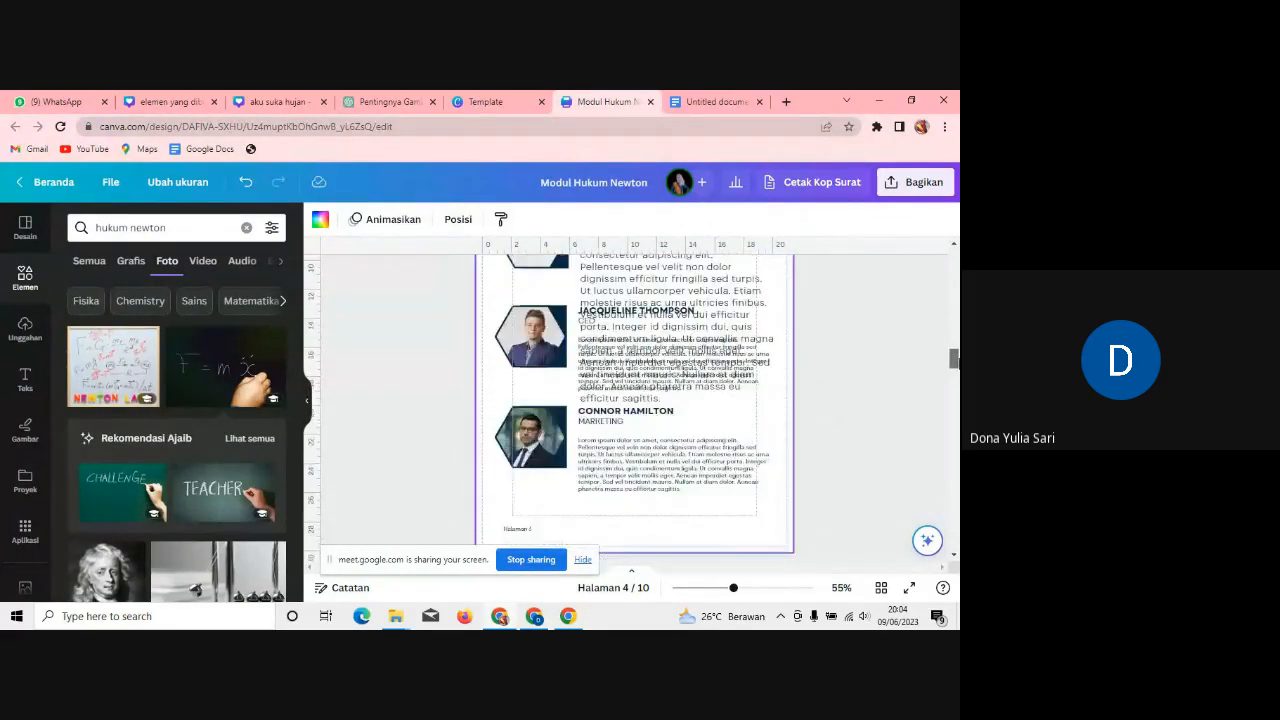
left_click(740, 430)
left_click_drag(740, 430, 638, 366)
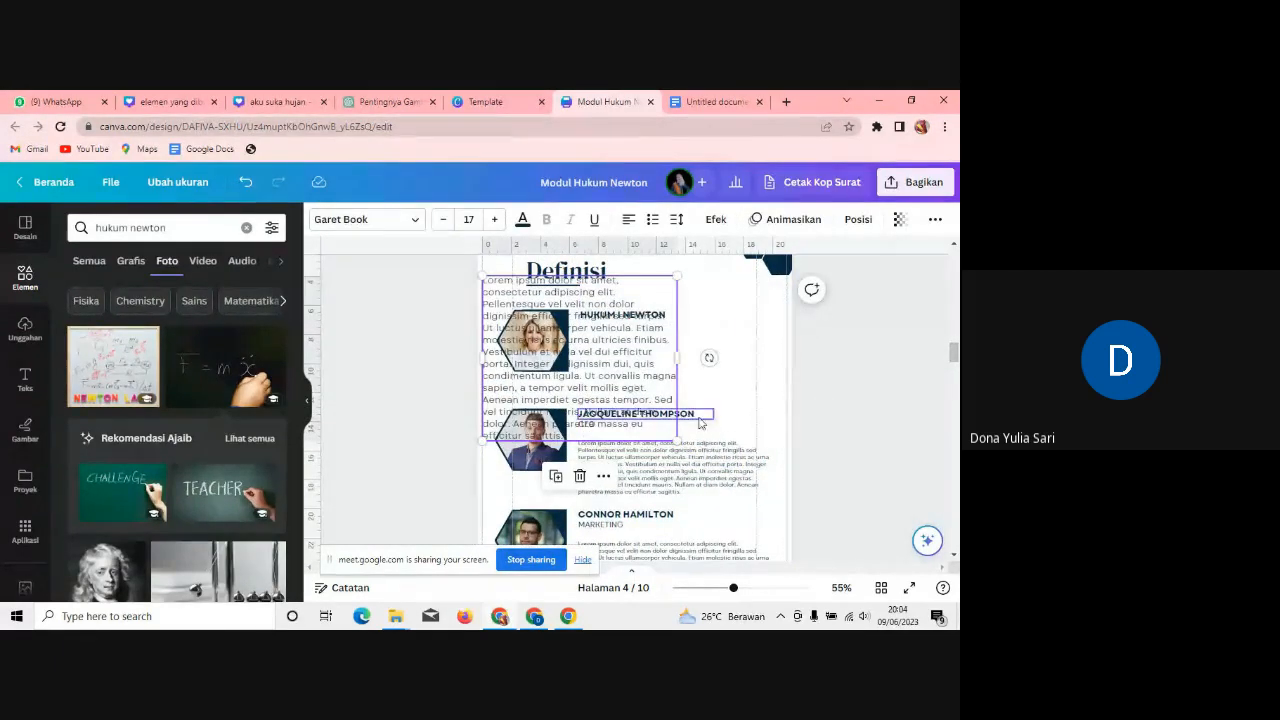
key("ctrl+z")
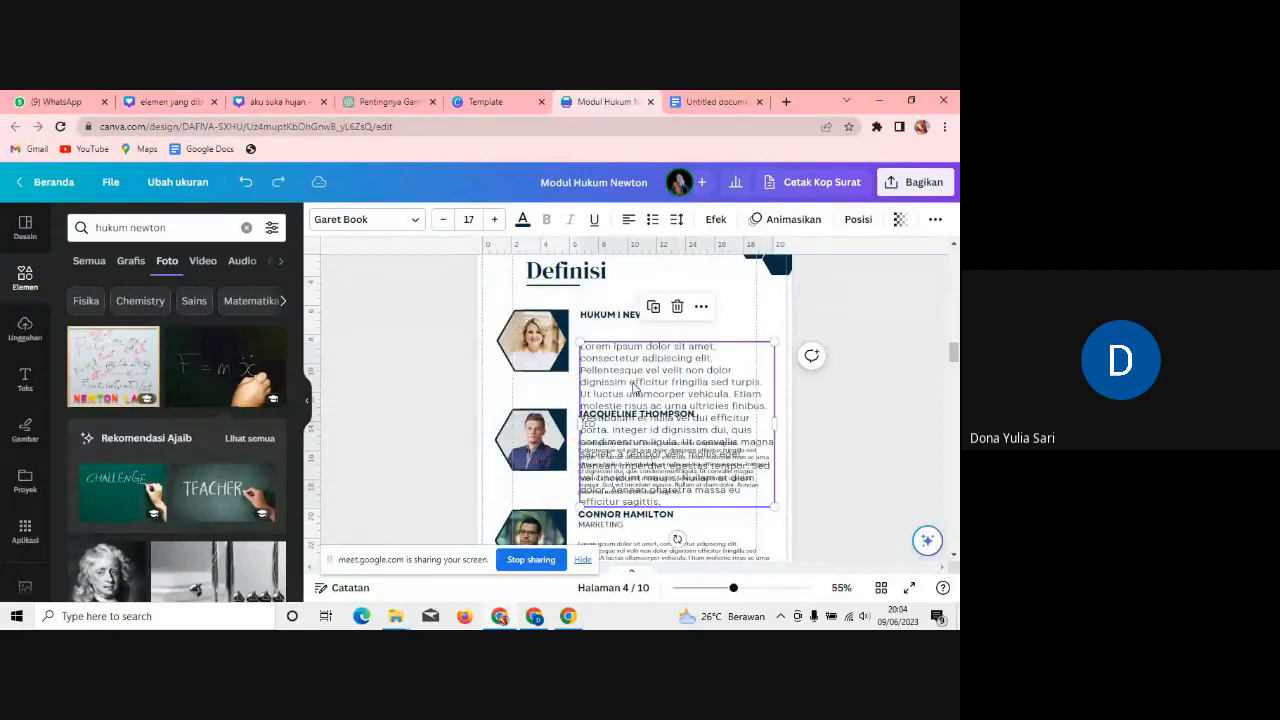
key("ctrl+z")
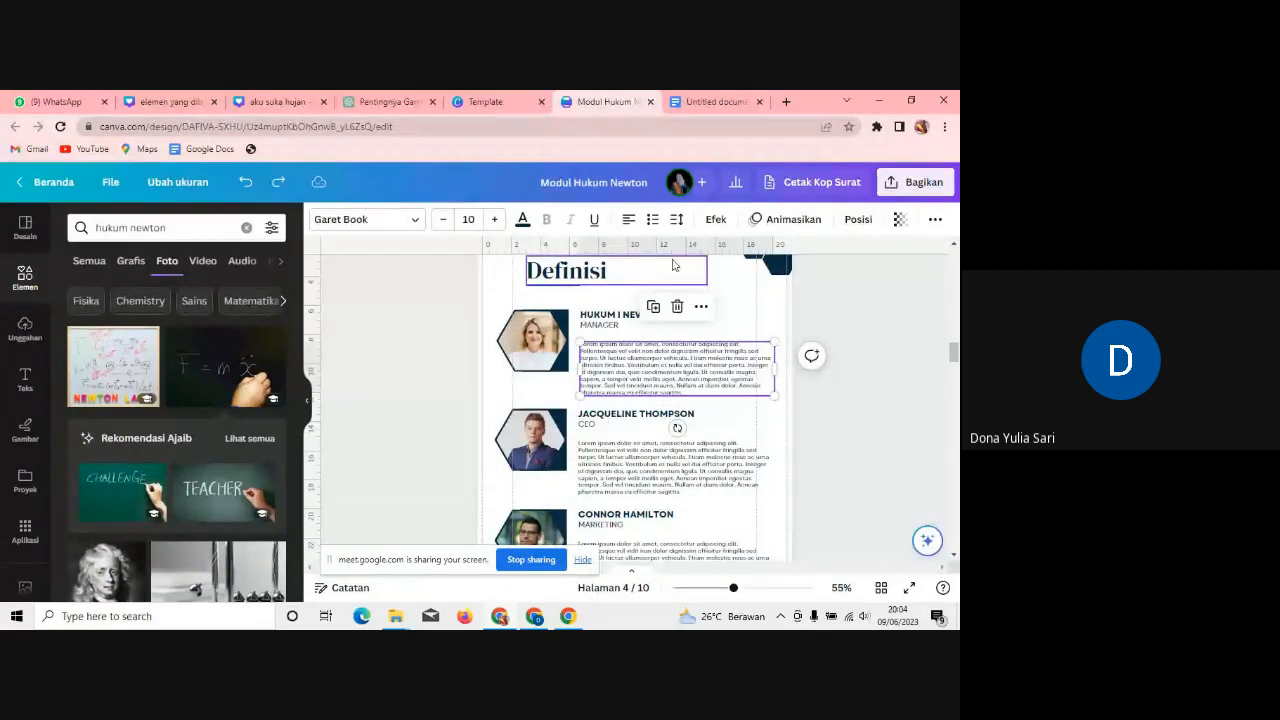
left_click(616, 326)
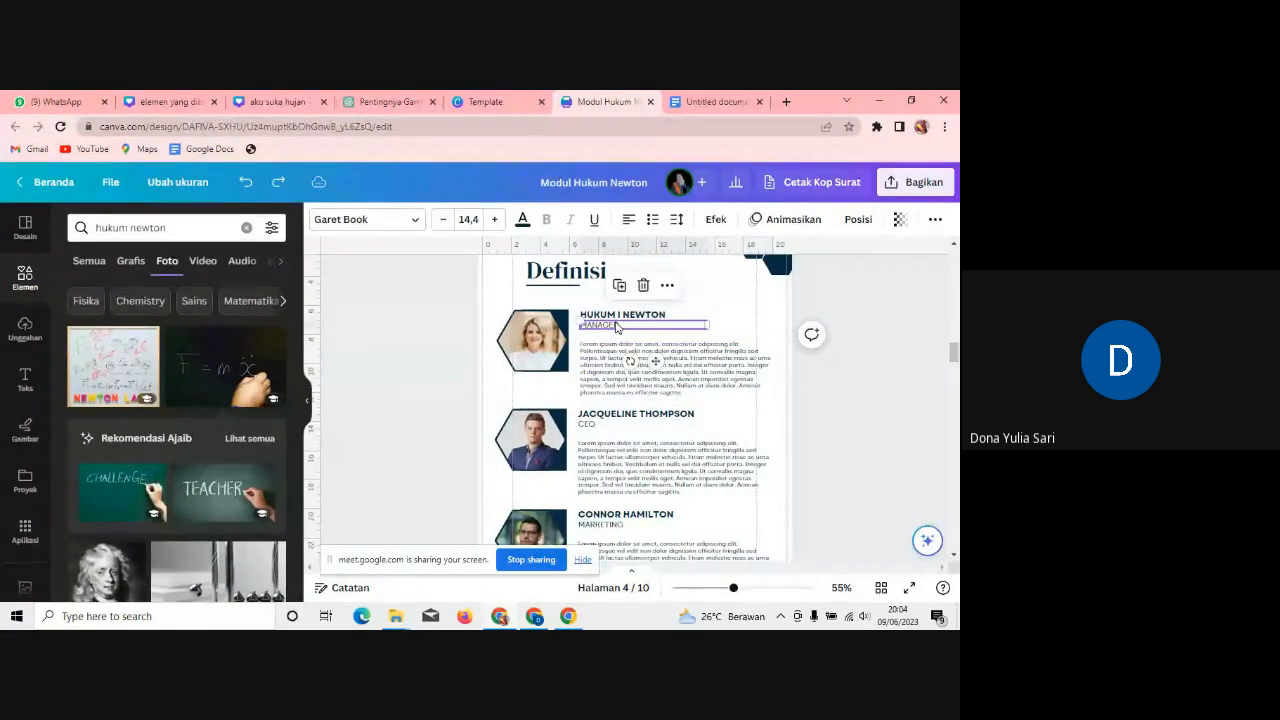
left_click(690, 101)
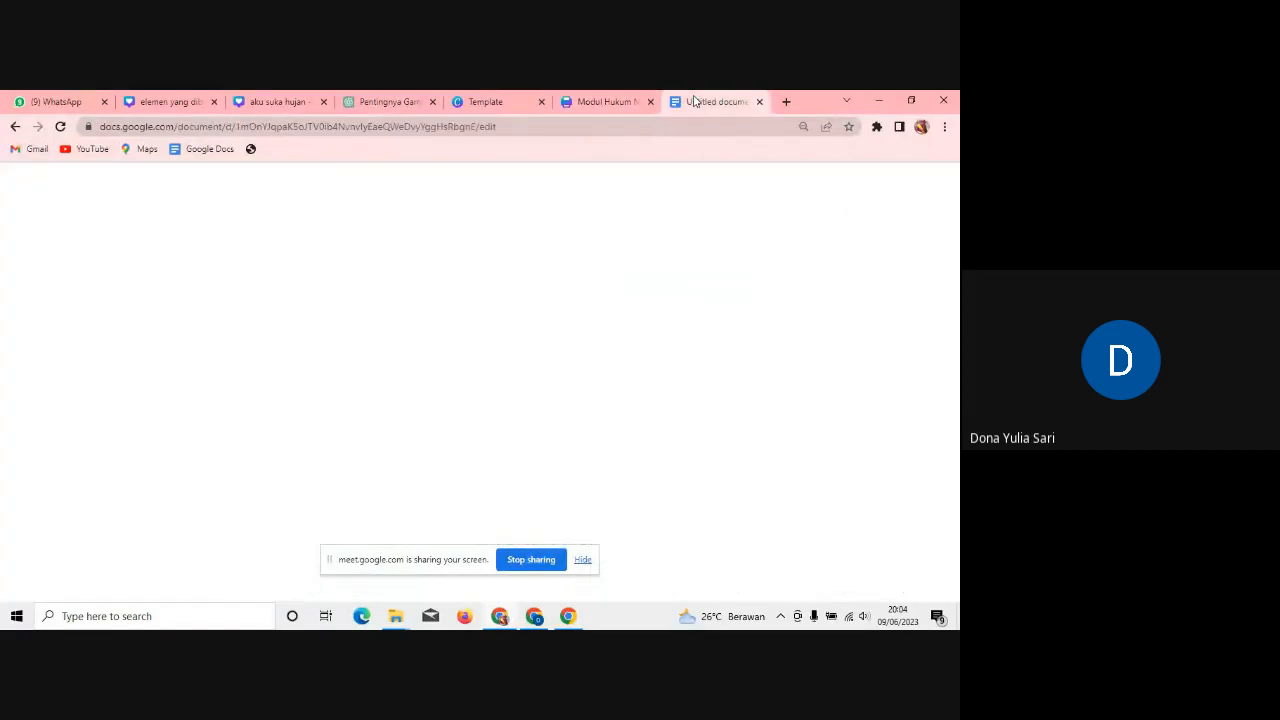
Step: Copy the Hukum Pertama Newton (Hukum Inersia) bullet from the notes over the placeholder paragraph under HUKUM I NEWTON
left_click_drag(333, 376, 542, 400)
key("ctrl+c")
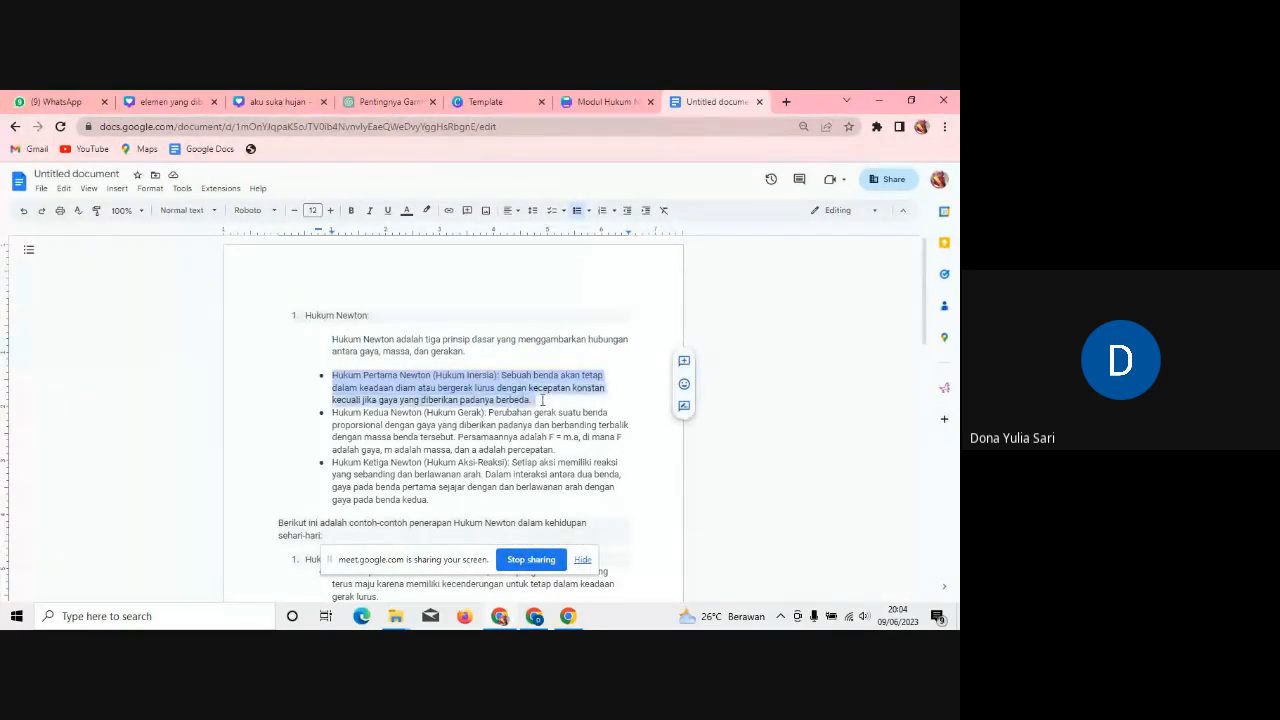
left_click(605, 101)
left_click(707, 385)
left_click(707, 383)
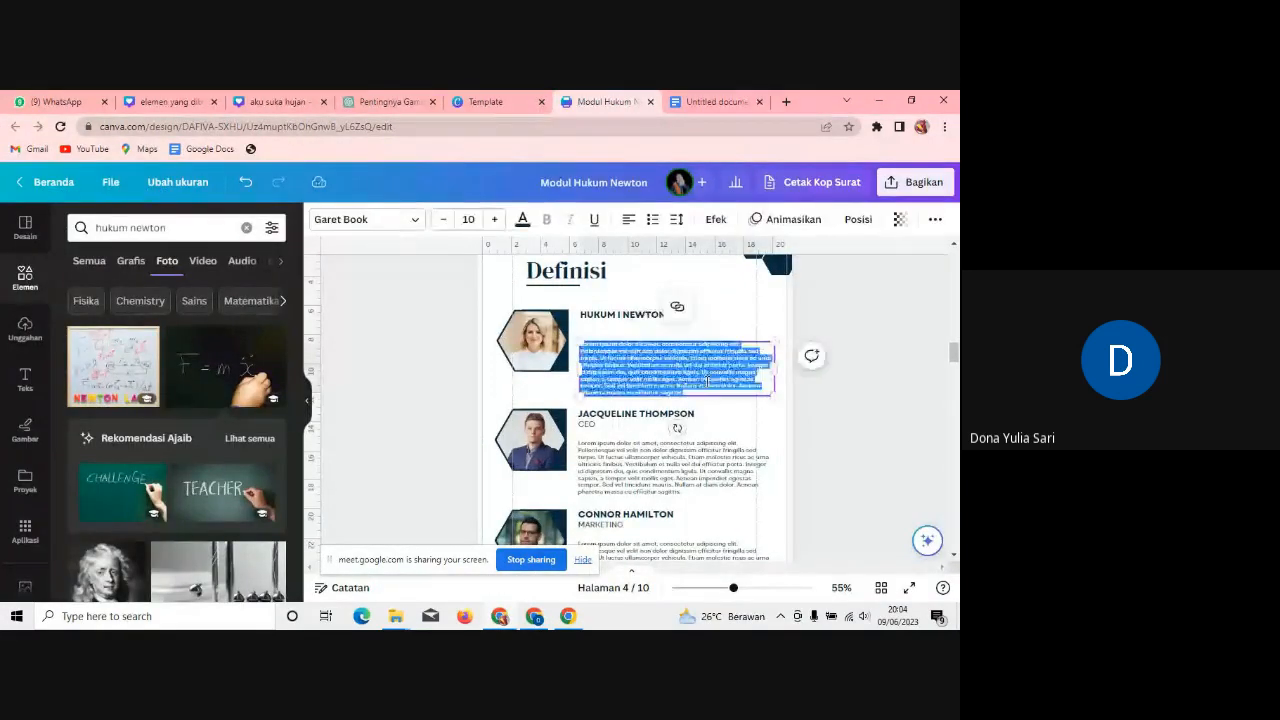
key("ctrl+v")
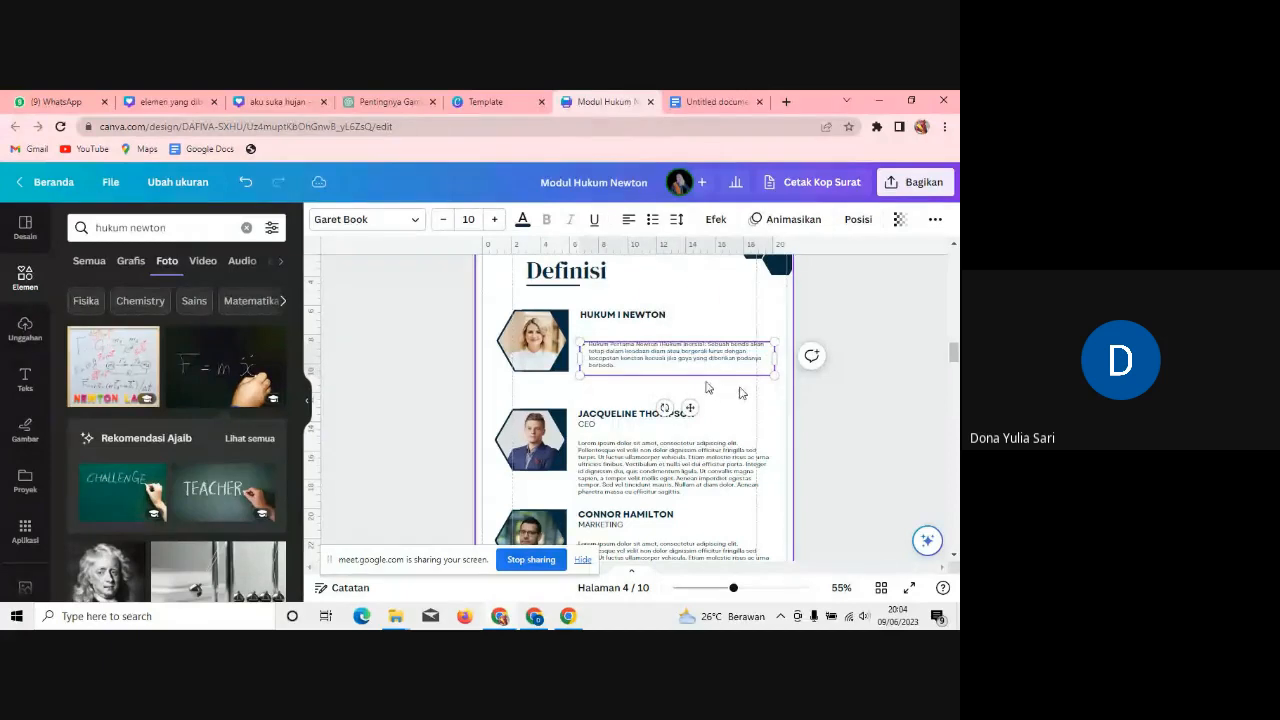
Step: Reposition the first-law paragraph beside the photo and remove its bullet
left_click(748, 396)
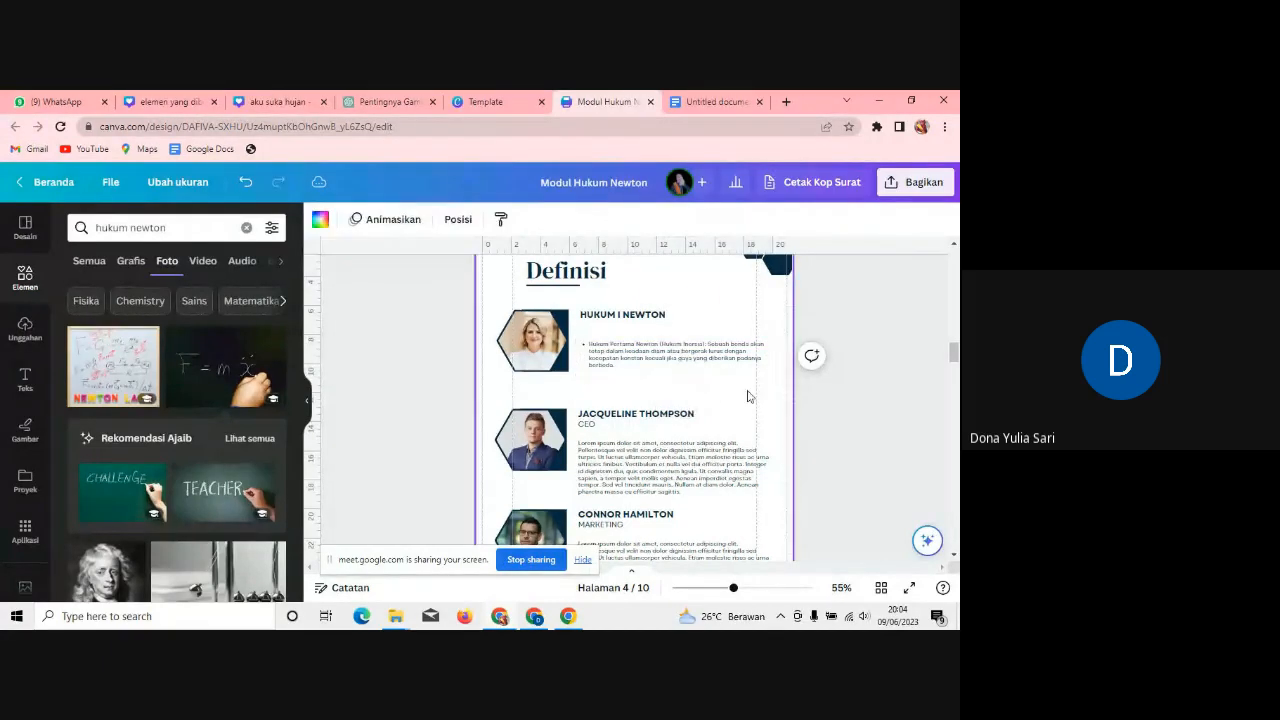
left_click(677, 366)
left_click_drag(677, 366, 672, 354)
left_click(585, 333)
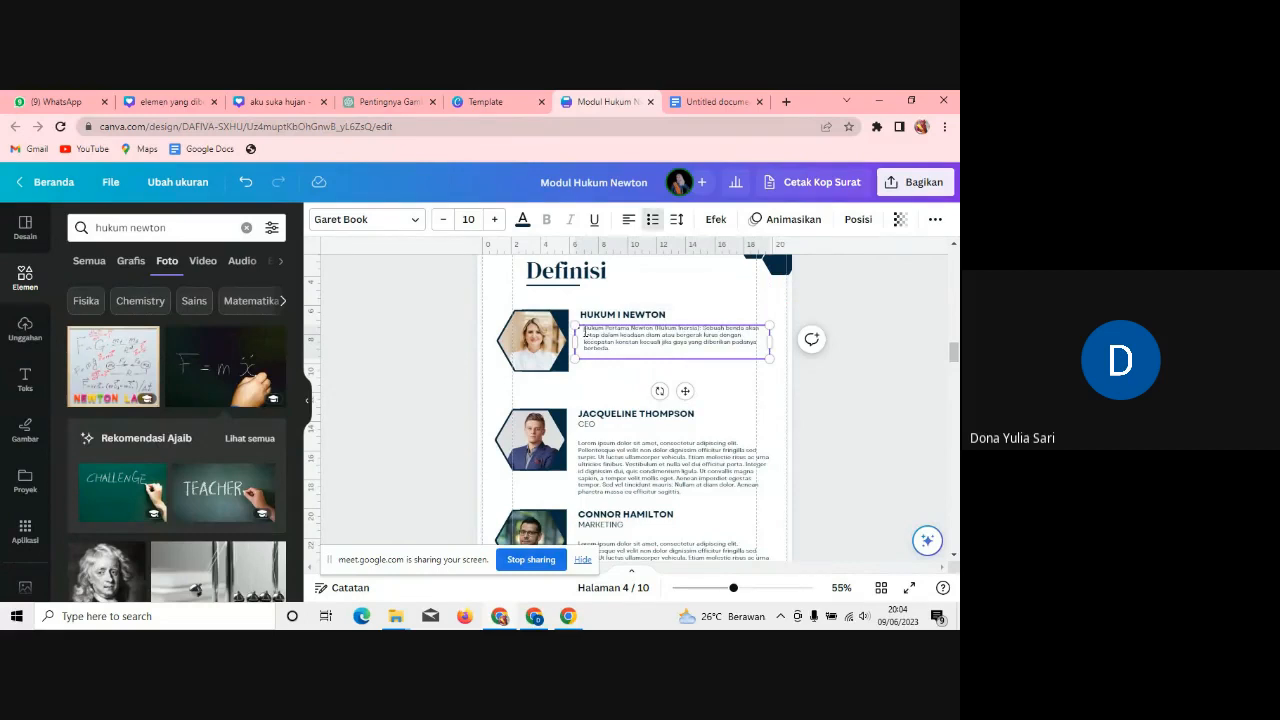
key("BackSpace")
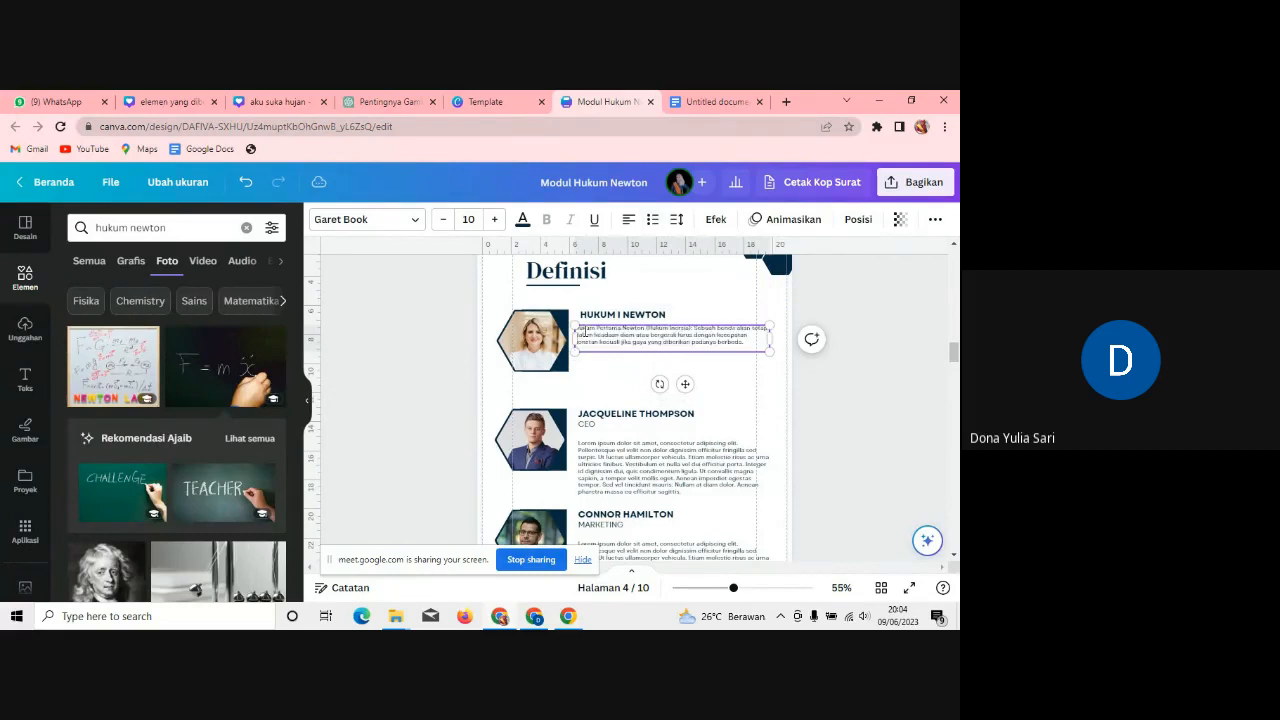
left_click(700, 391)
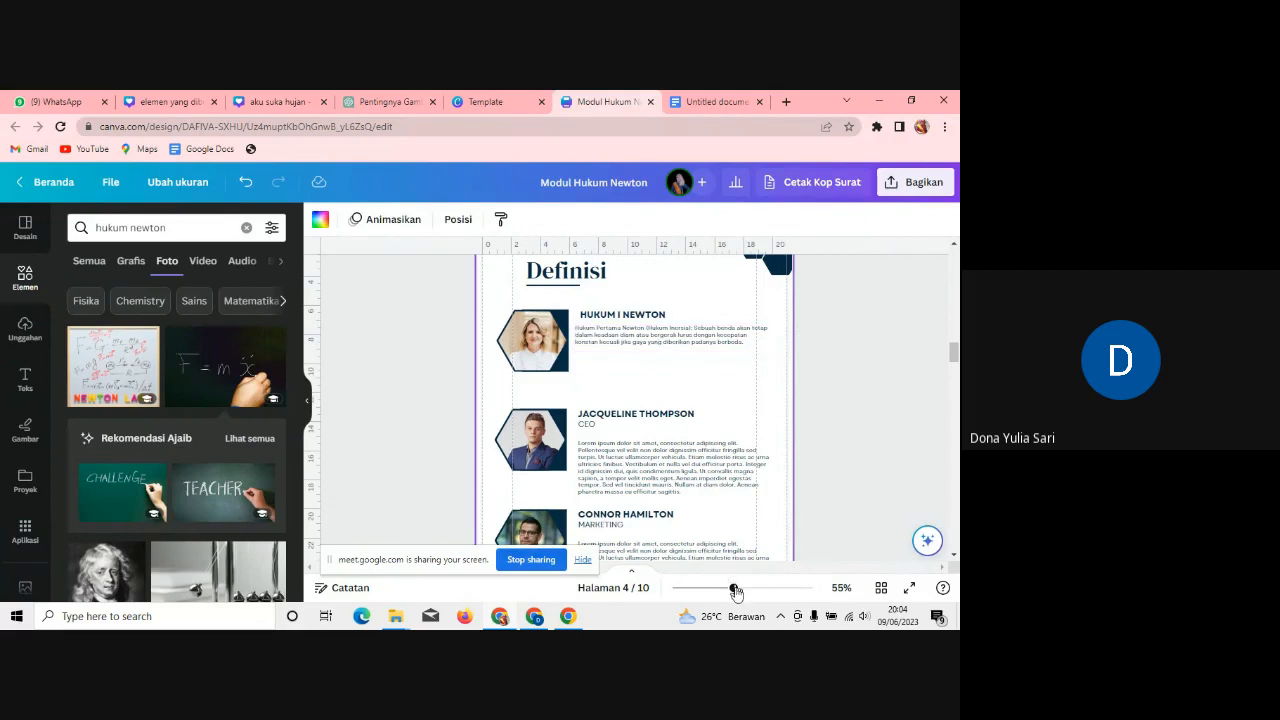
Step: At 75% zoom, narrow the first-law paragraph box and set its font size to 17
left_click_drag(734, 587, 744, 587)
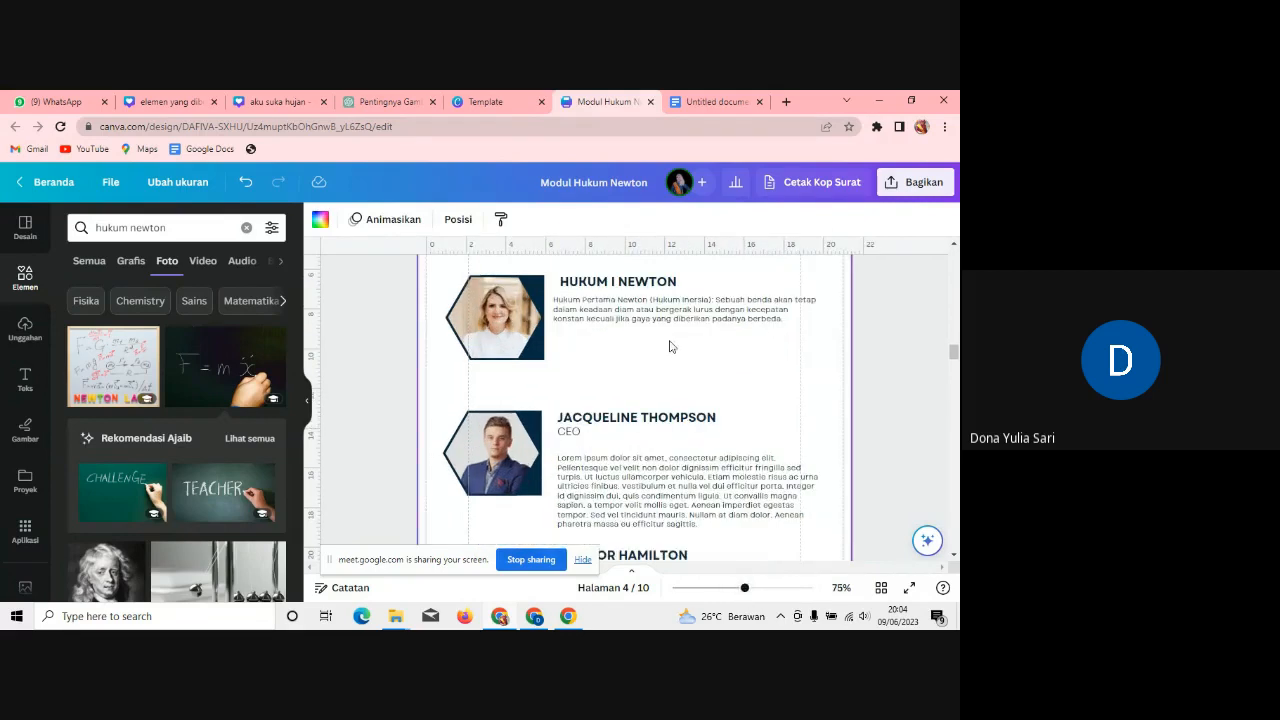
left_click_drag(666, 321, 675, 323)
left_click_drag(830, 306, 806, 307)
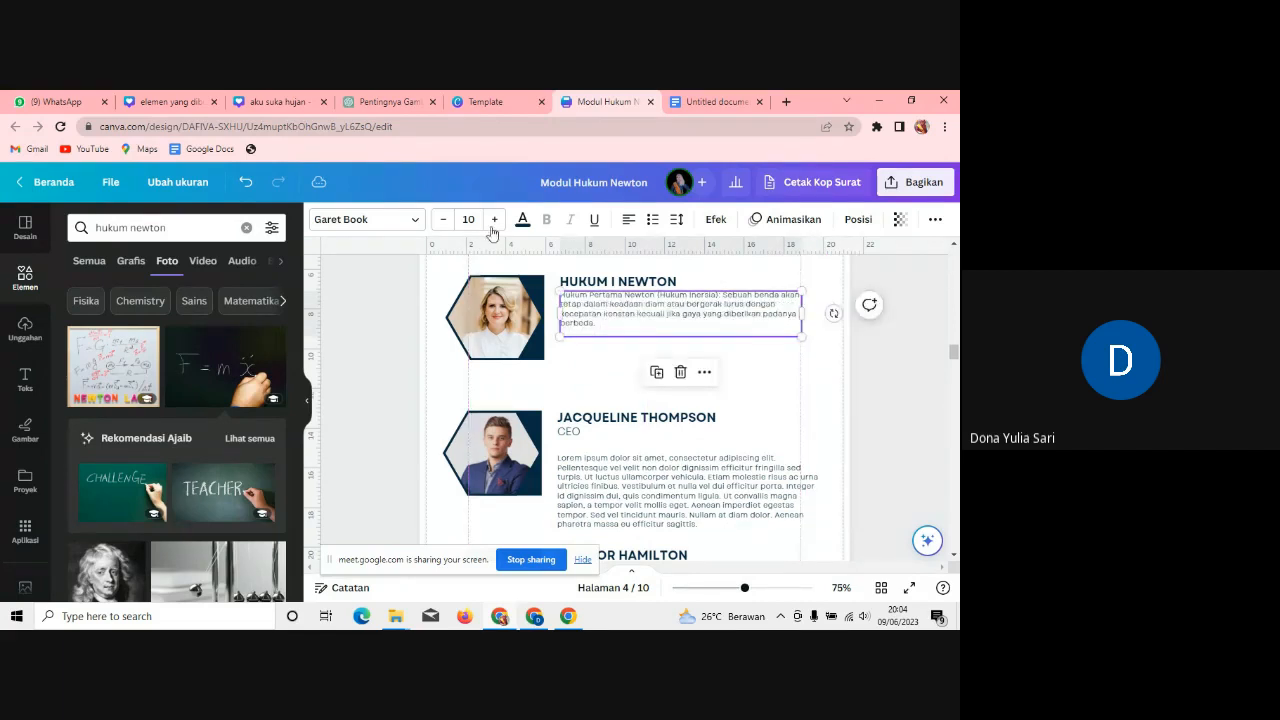
left_click(475, 218)
type("17")
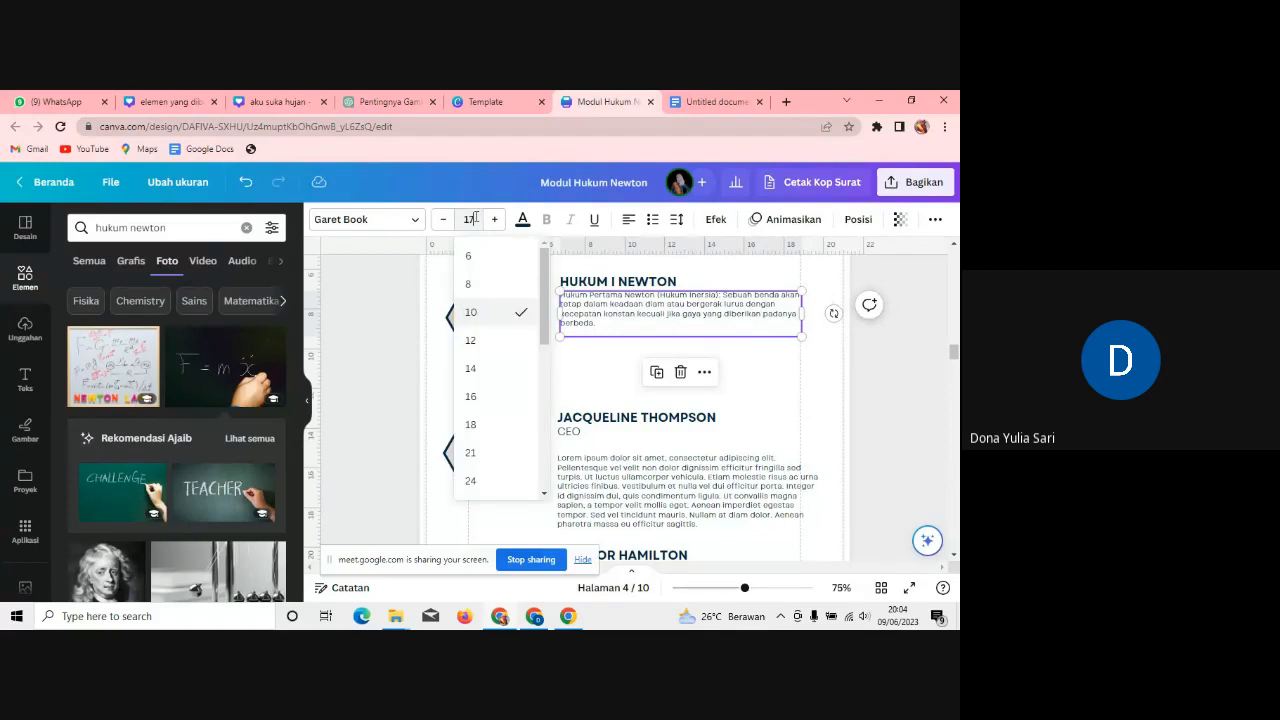
key("Return")
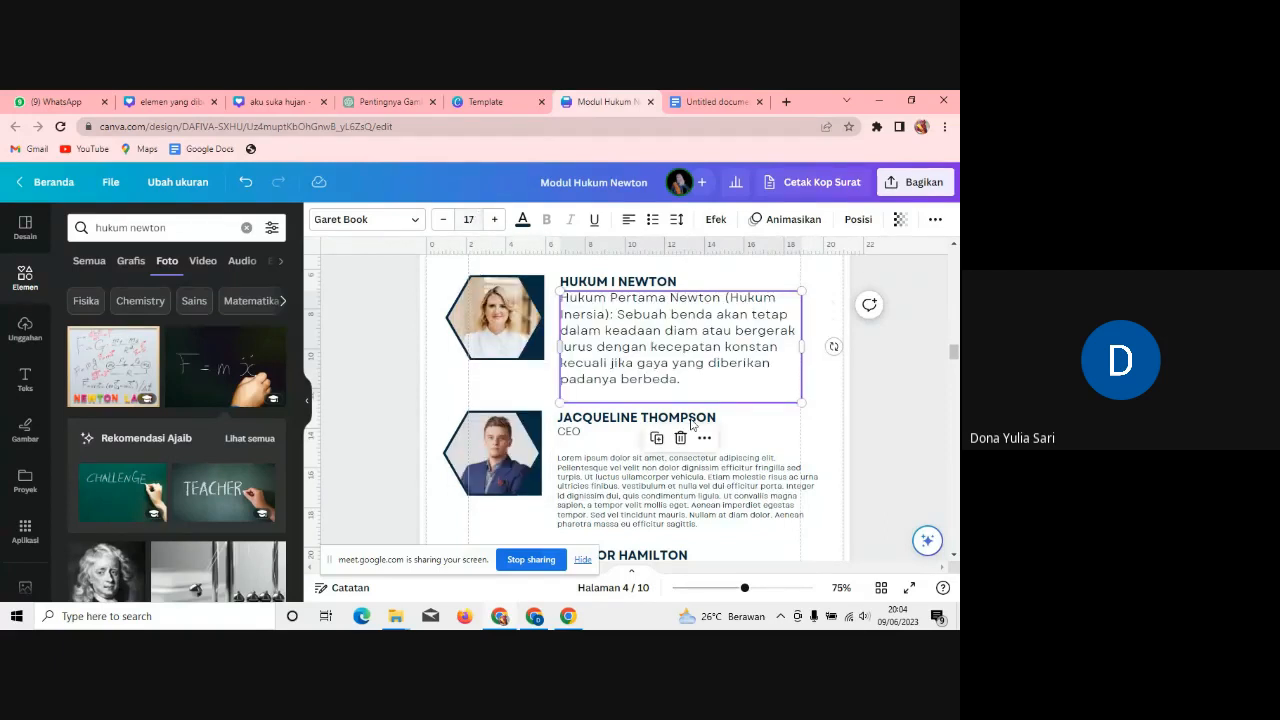
Step: Retitle the second entry 'HUKUM II NEWTON' in place of the sample name
left_click(712, 420)
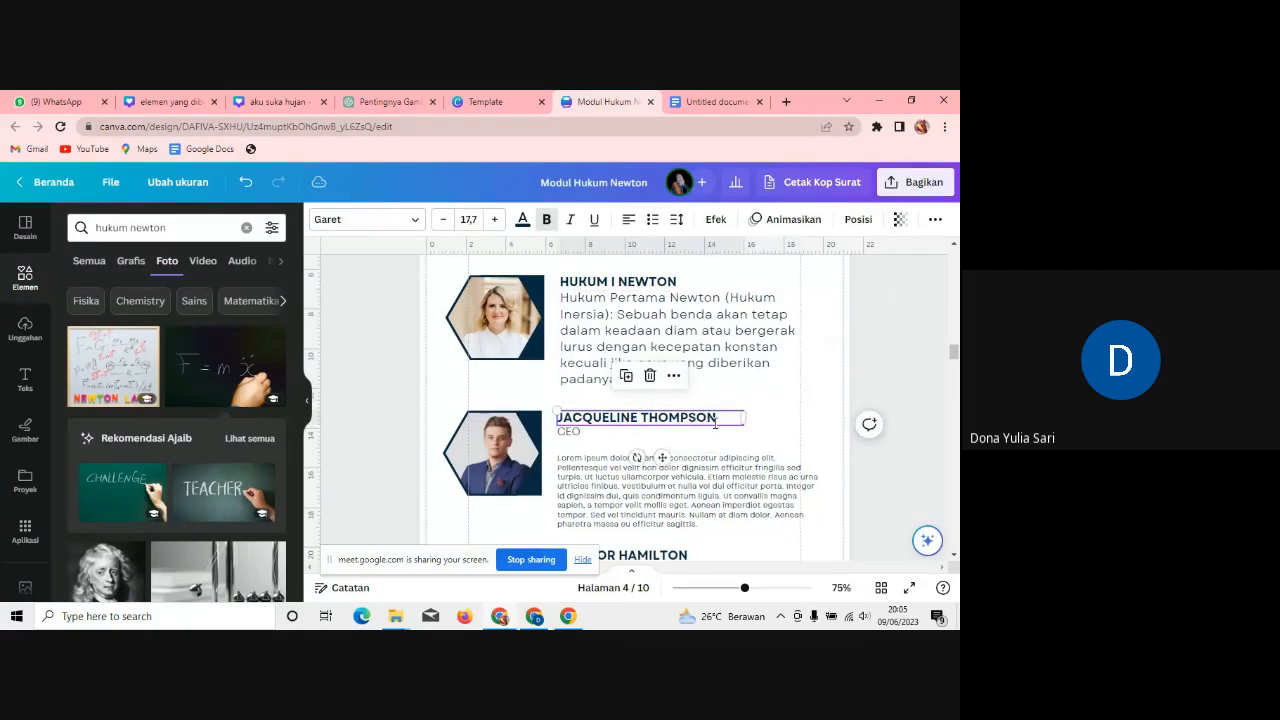
double_click(715, 420)
type("HUKU")
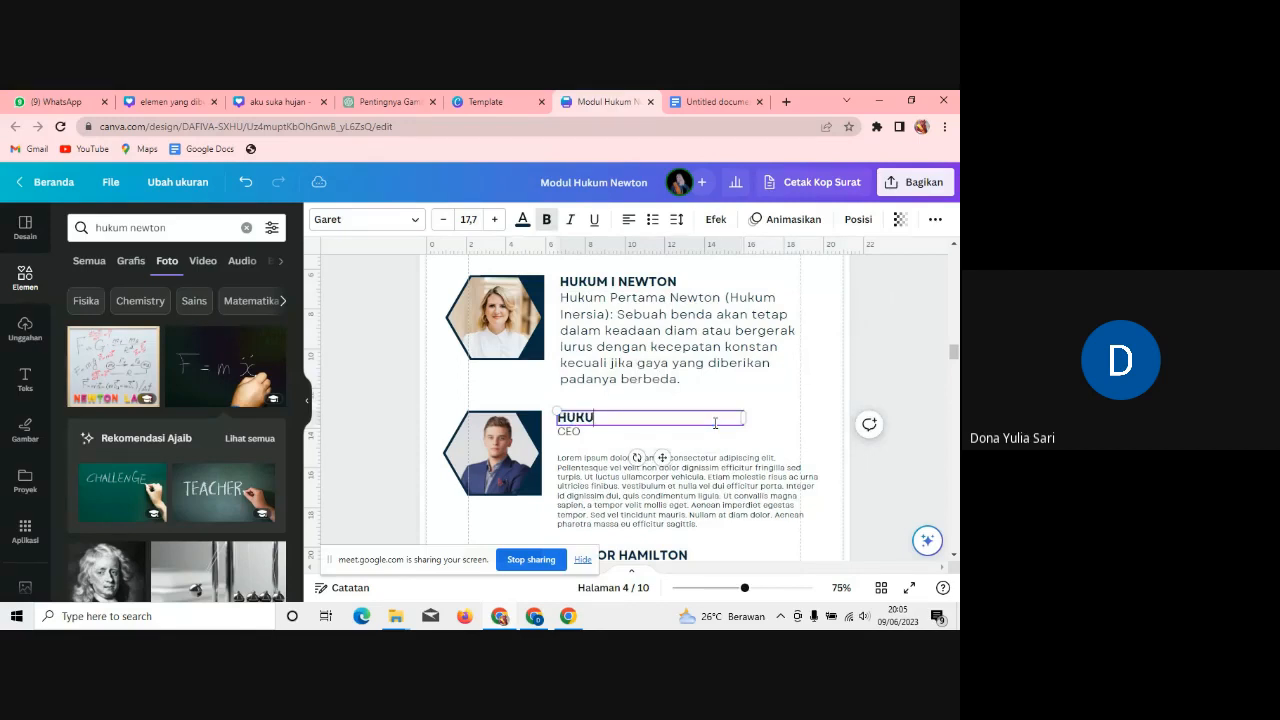
type("M II NEWTON")
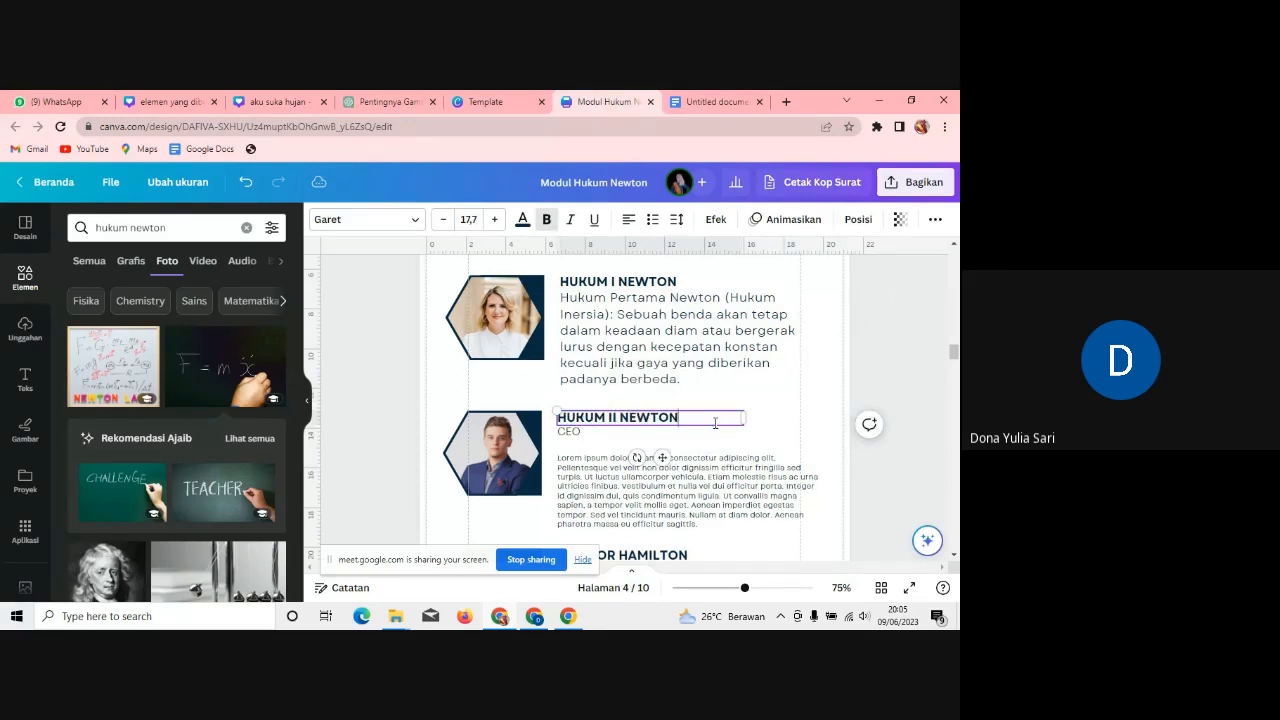
left_click(591, 437)
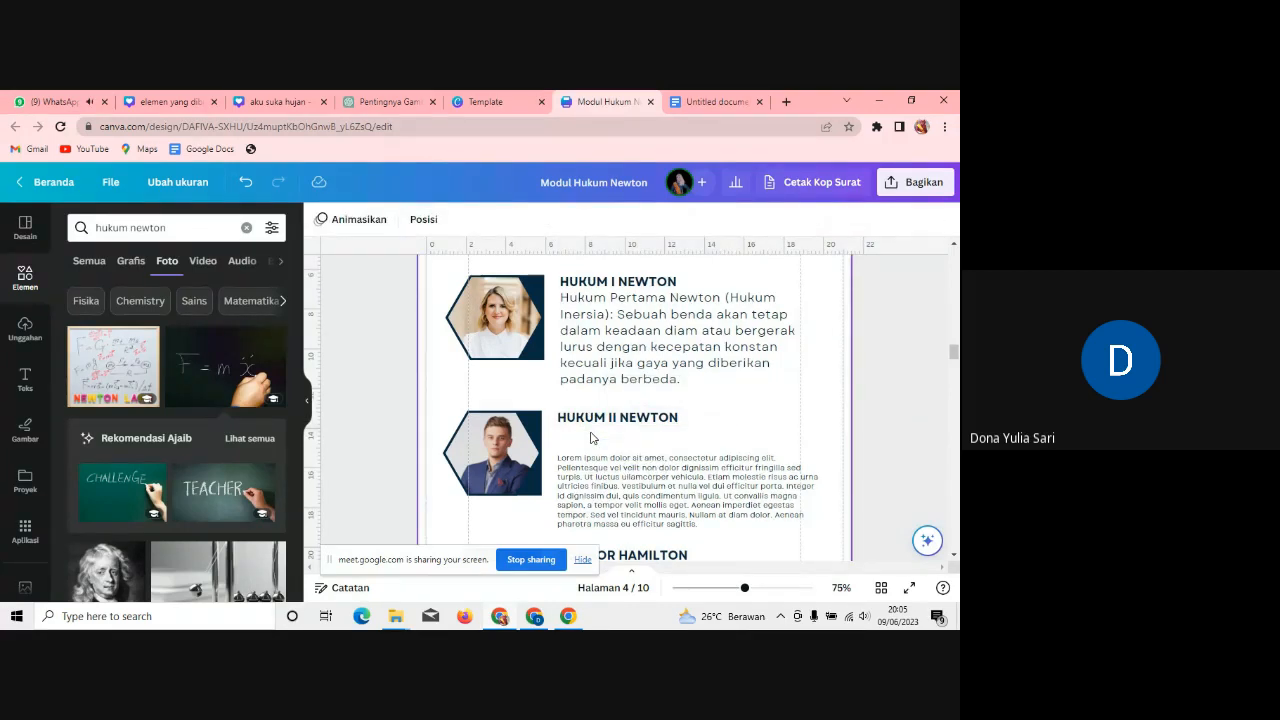
left_click(715, 101)
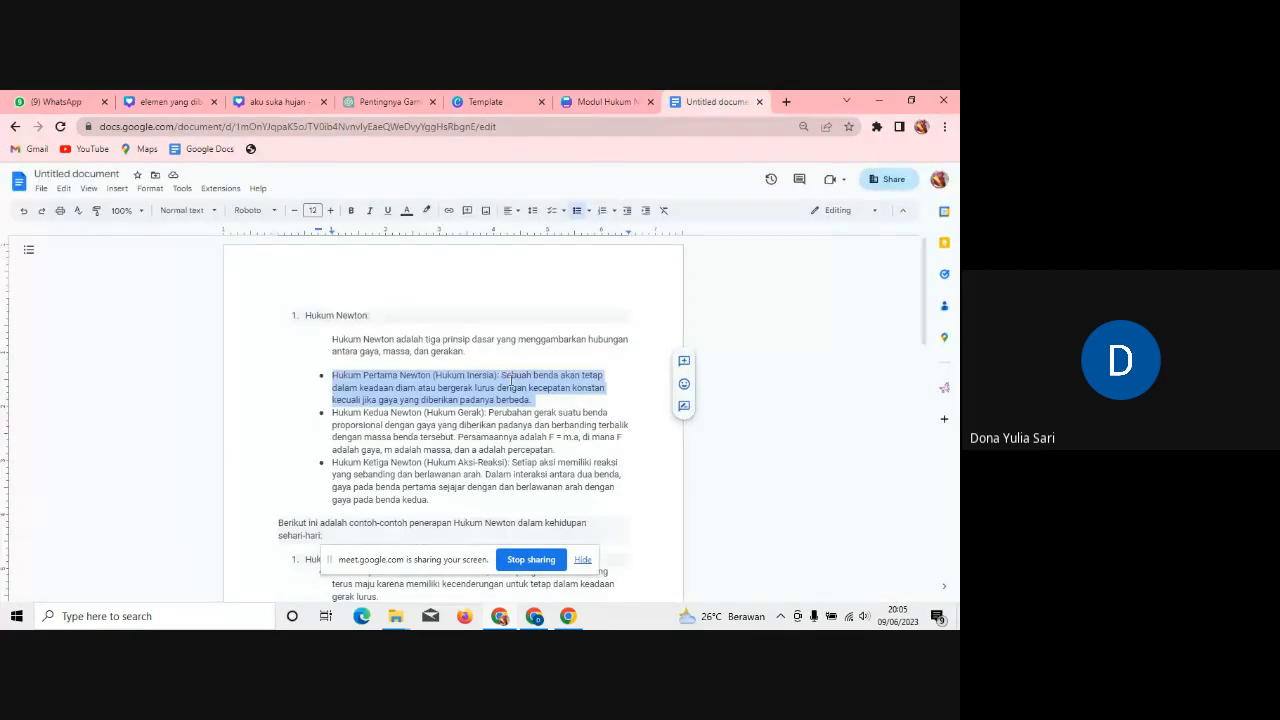
Step: Select the Hukum Kedua Newton bullet in the notes and go back to the Canva design
left_click_drag(333, 413, 570, 449)
key("ctrl+c")
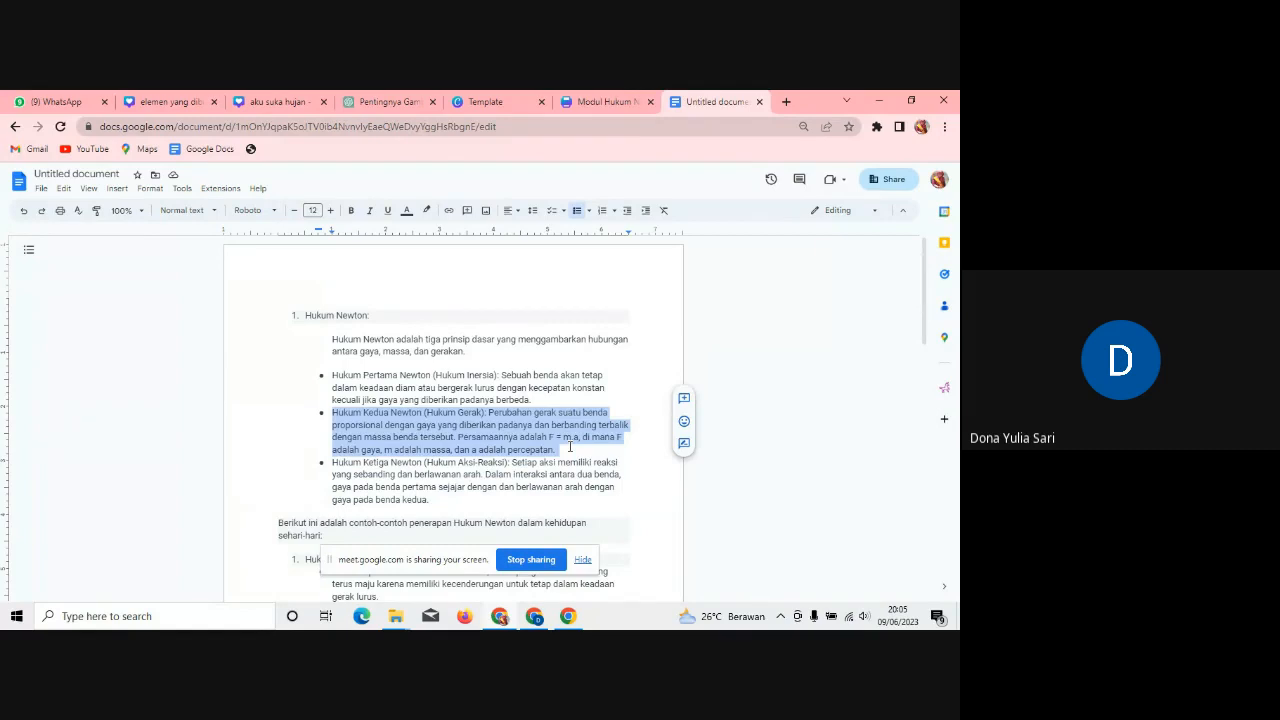
left_click(612, 104)
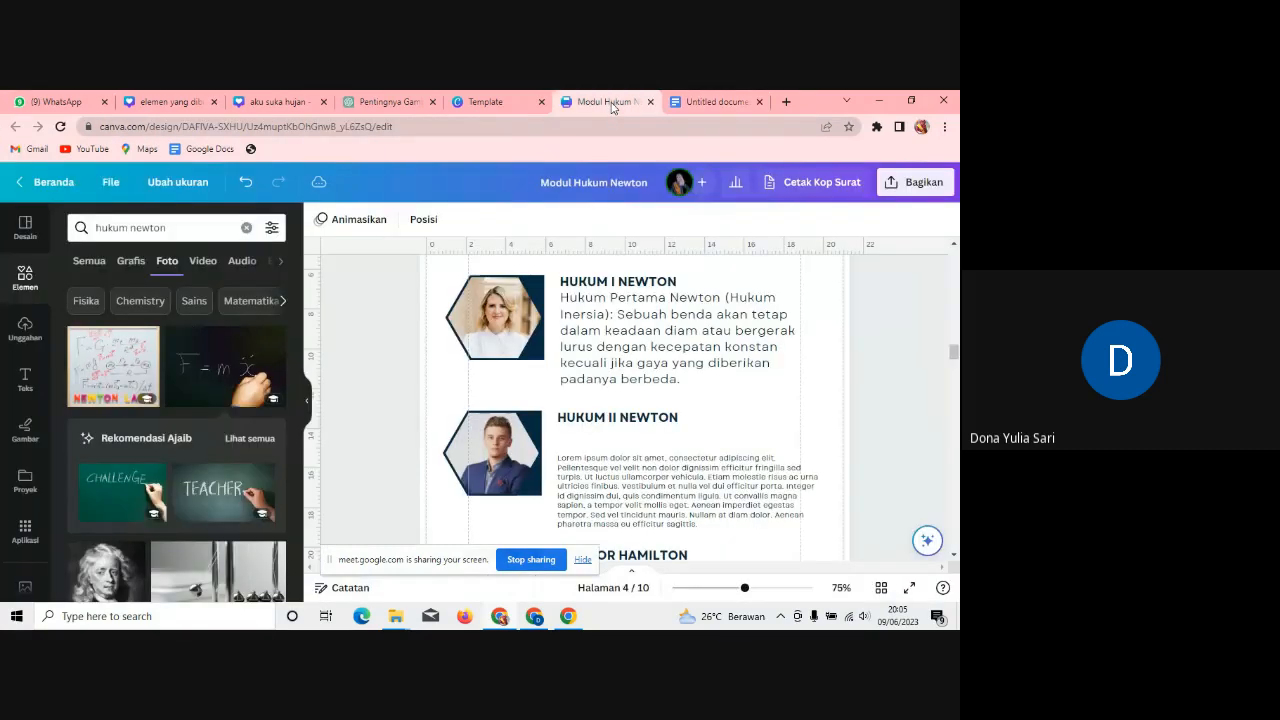
Step: Replace the Lorem ipsum placeholder under HUKUM II NEWTON with the pasted Hukum Kedua Newton paragraph
left_click_drag(686, 457, 687, 436)
left_click(715, 494)
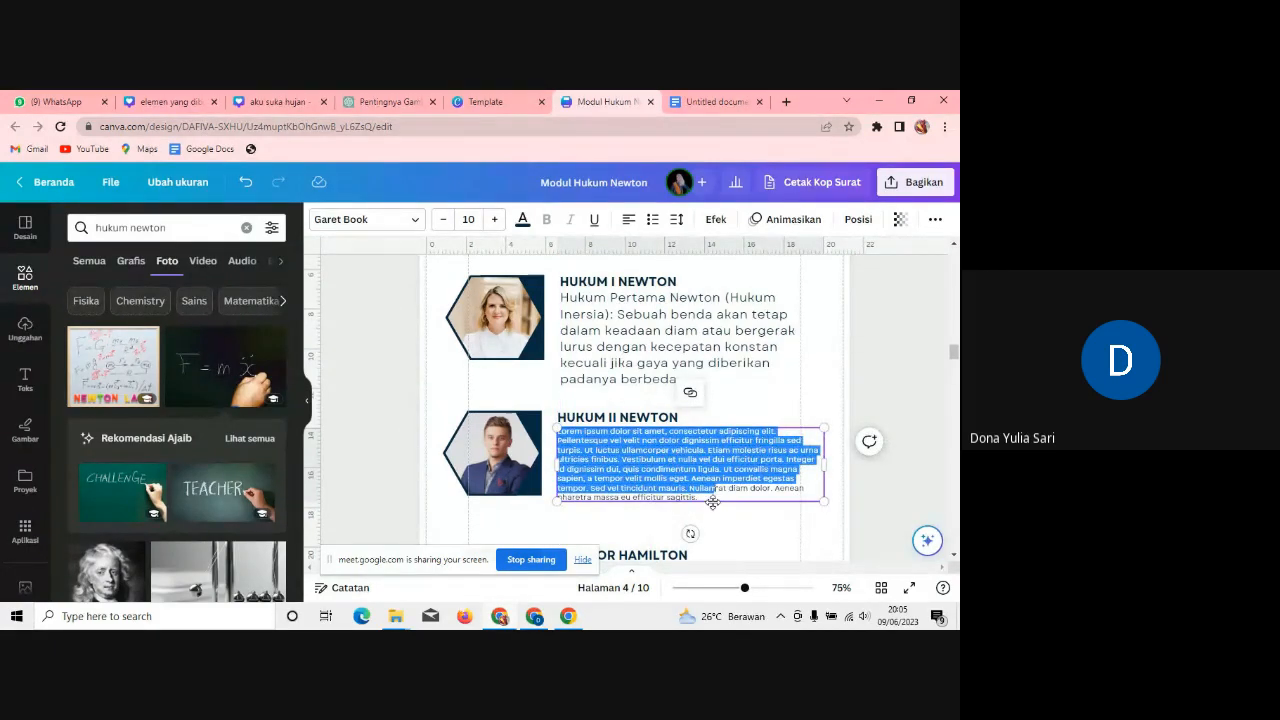
left_click_drag(713, 497, 561, 432)
key("BackSpace")
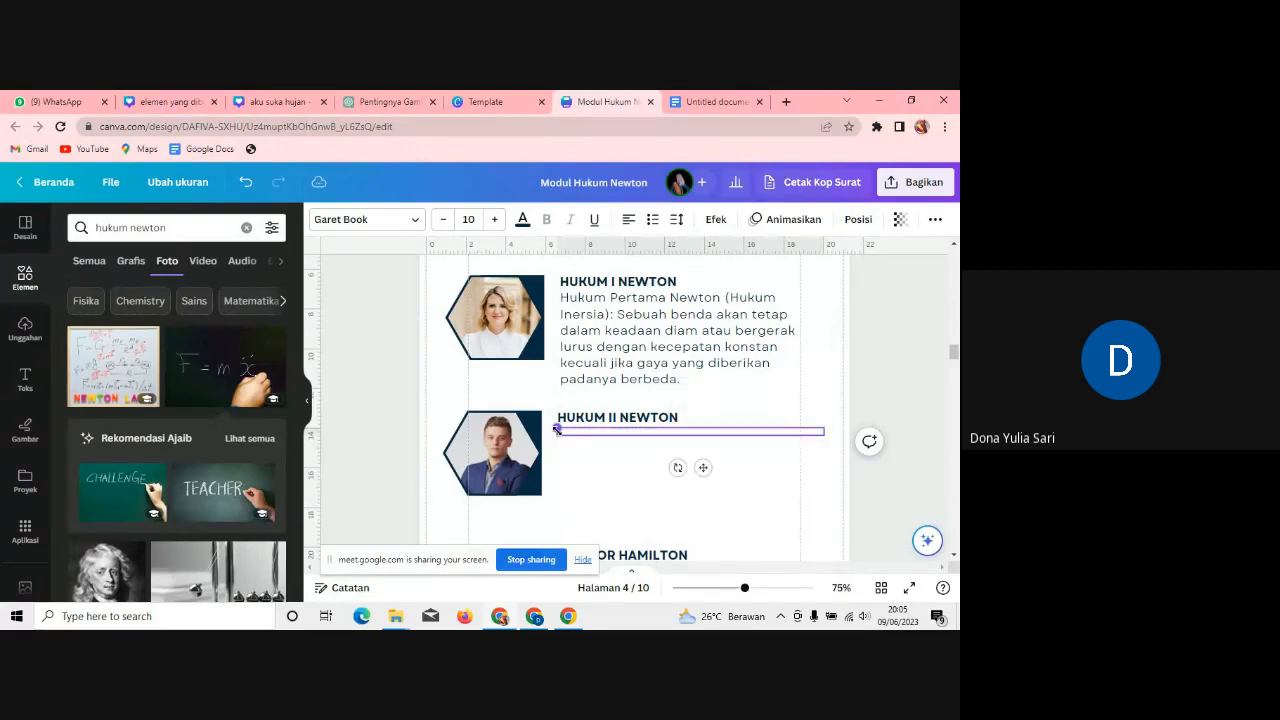
key("ctrl+v")
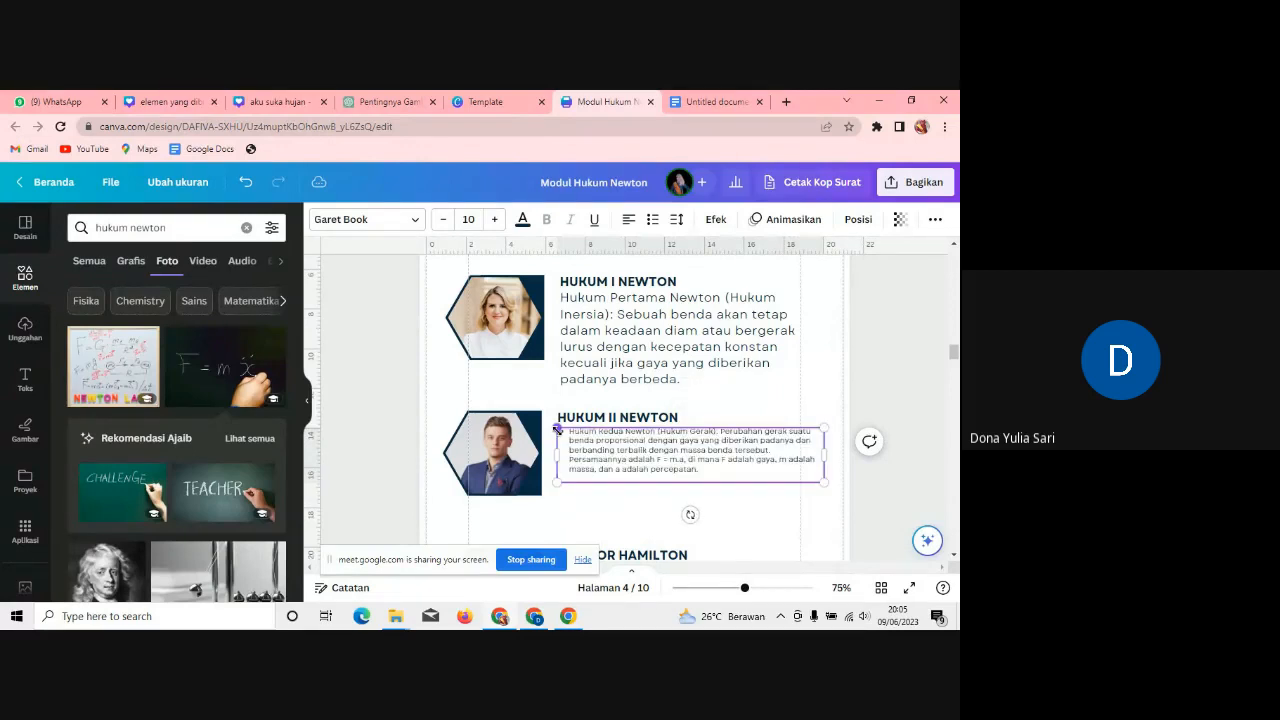
Step: Remove the bullet from the second-law paragraph and set it to font size 17
left_click(567, 432)
key("BackSpace")
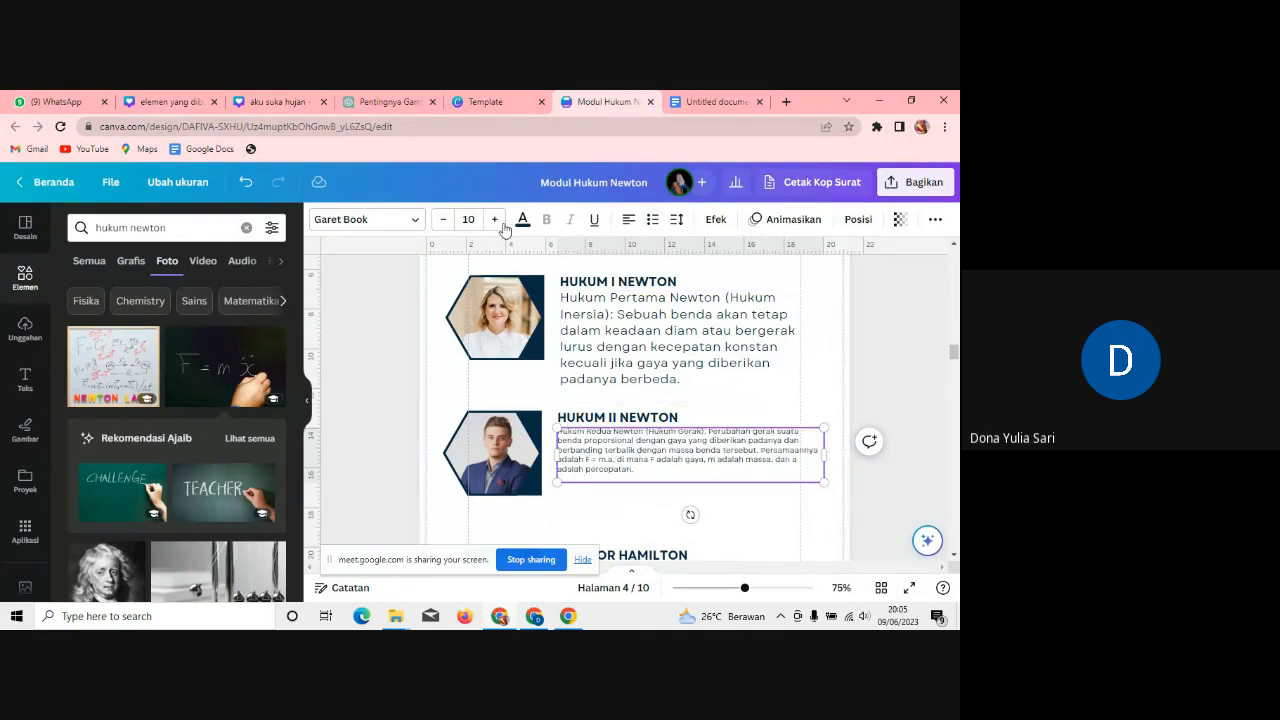
left_click(468, 219)
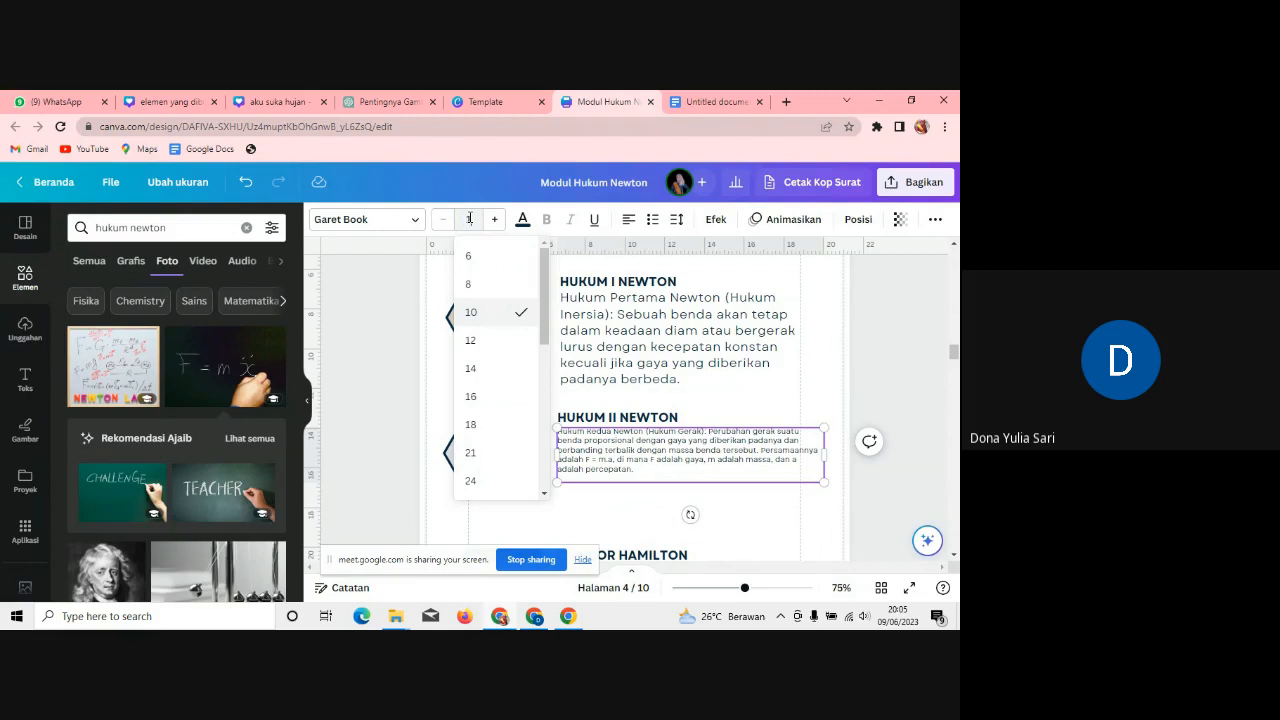
type("17")
key("Return")
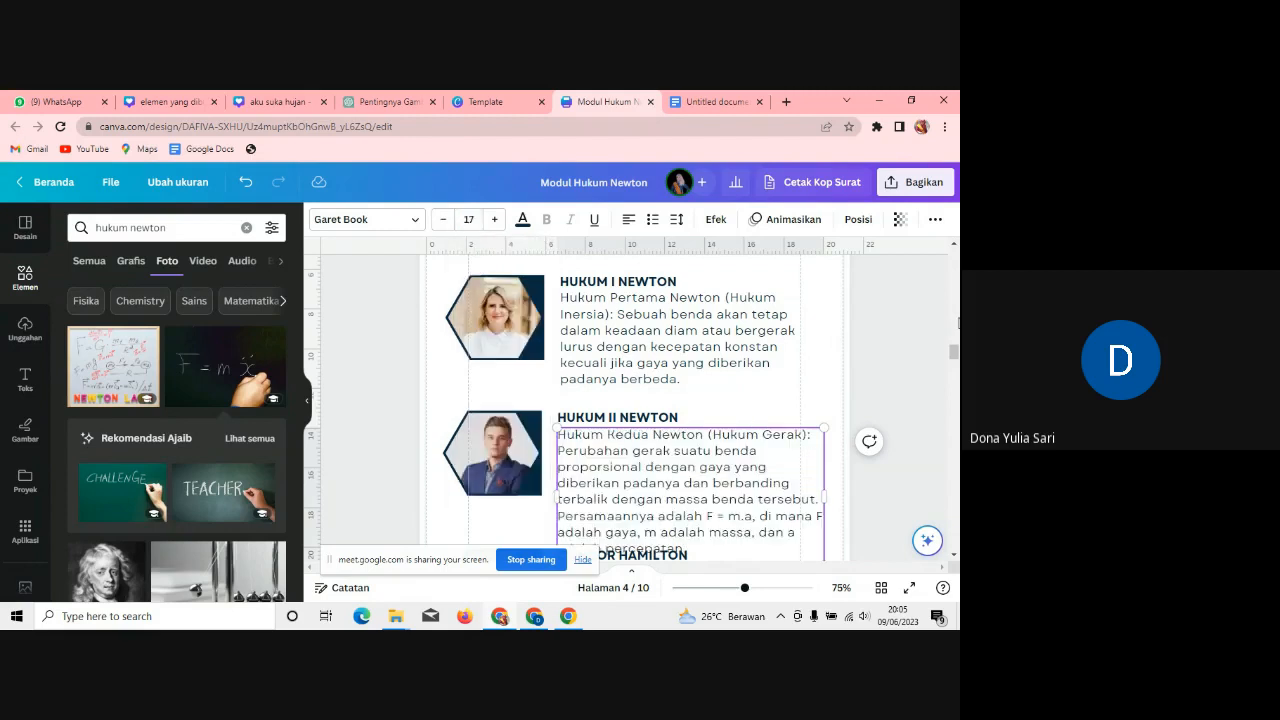
scroll(677, 331, "down", 5)
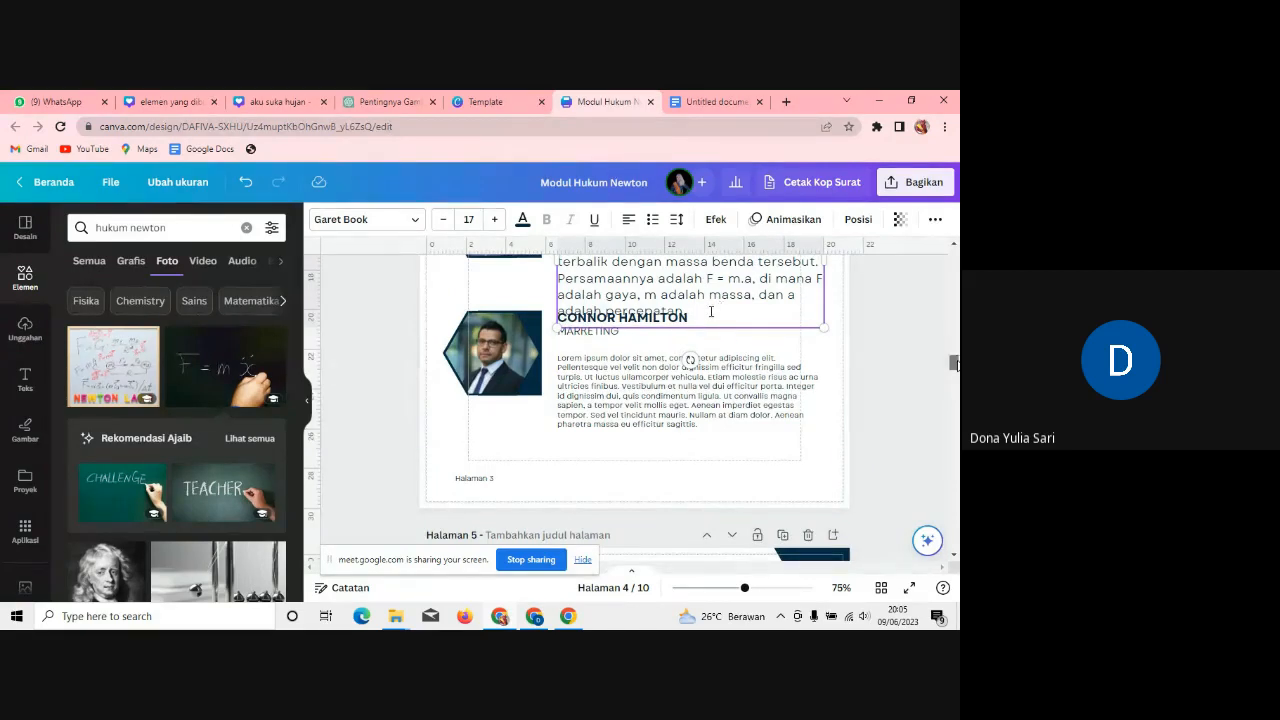
scroll(711, 311, "up", 1)
Step: Move the second-law text up and the lower Lorem ipsum paragraph down below MARKETING
left_click(795, 428)
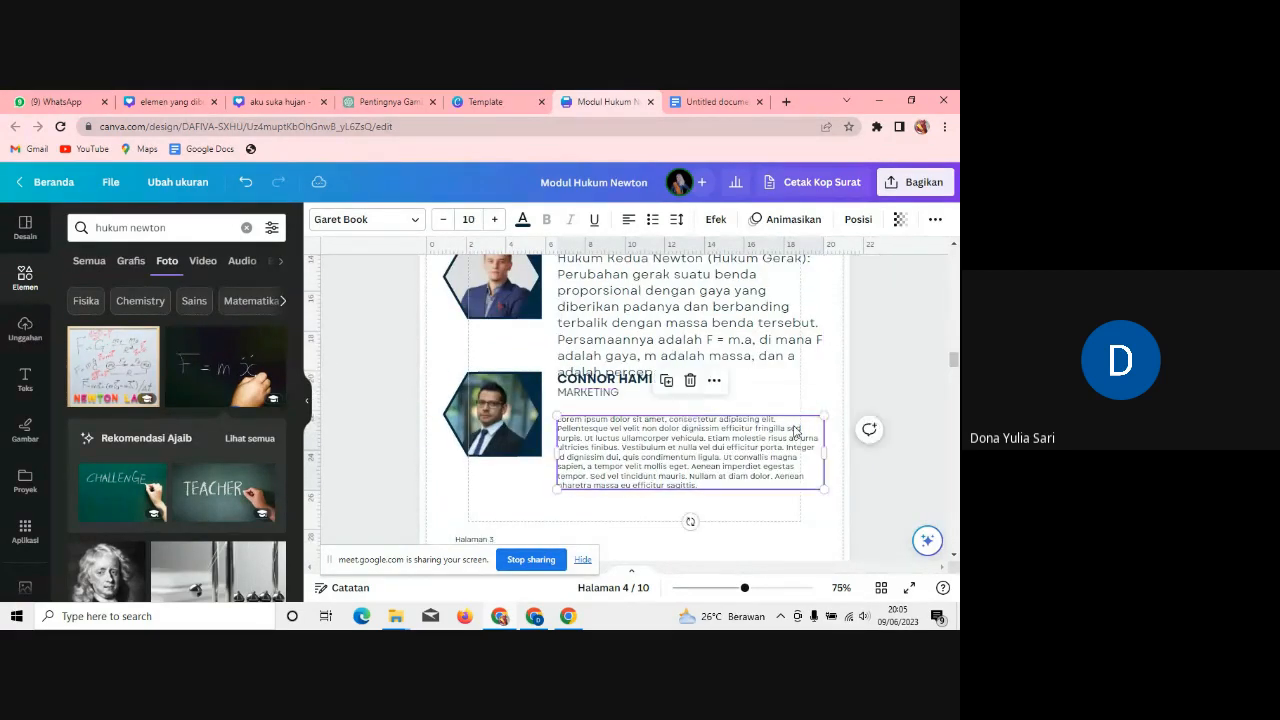
left_click(711, 331)
left_click_drag(711, 331, 703, 317)
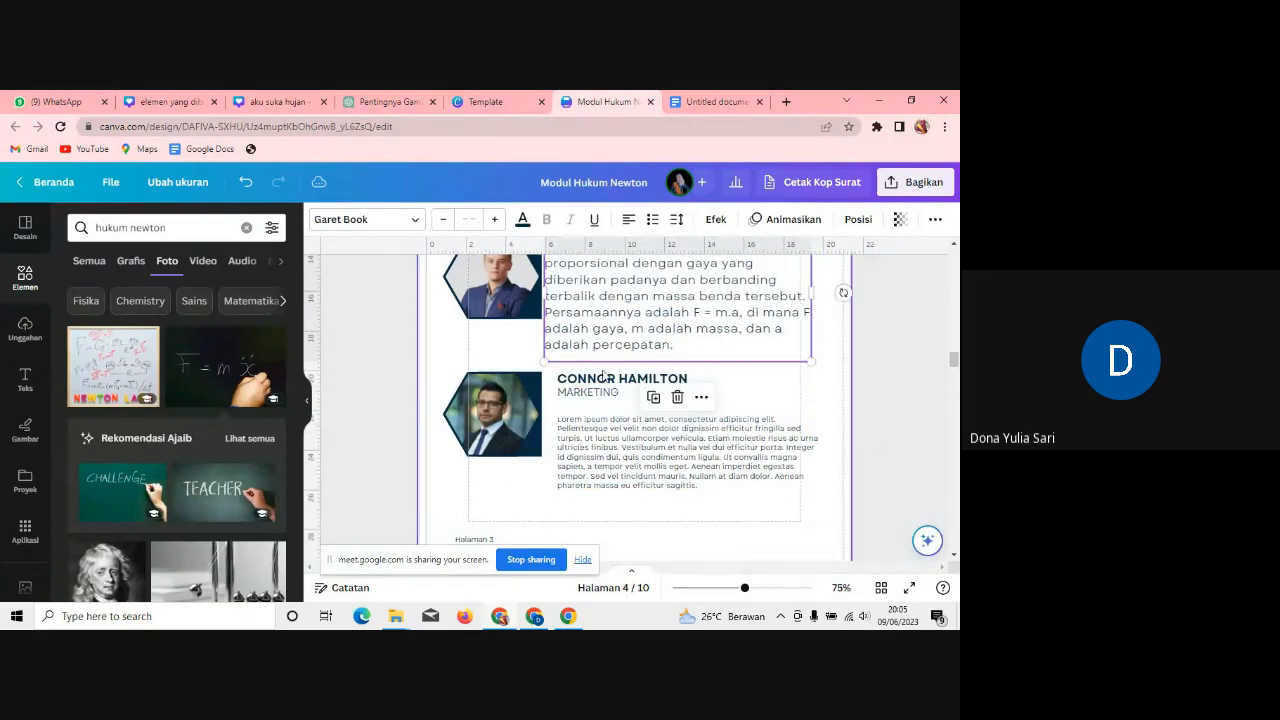
left_click(600, 459)
left_click_drag(600, 459, 593, 483)
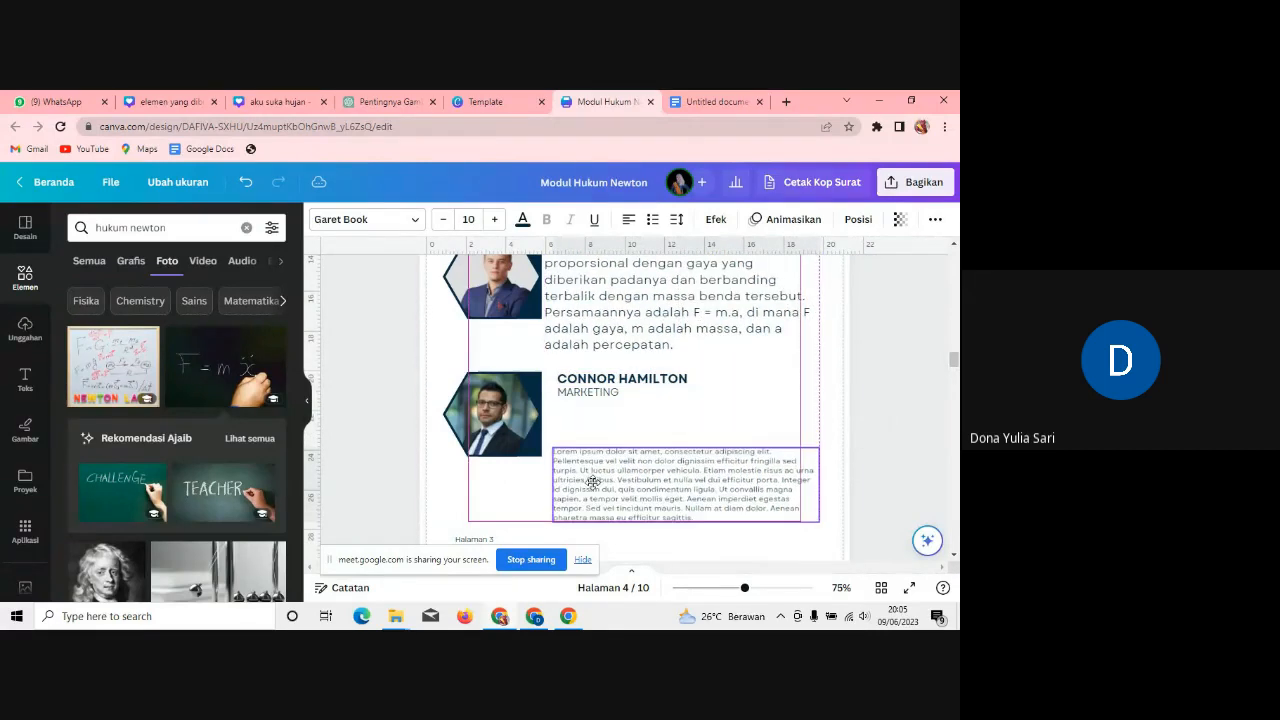
Step: Delete the MARKETING subtitle from the third entry, keeping its heading
left_click(589, 394)
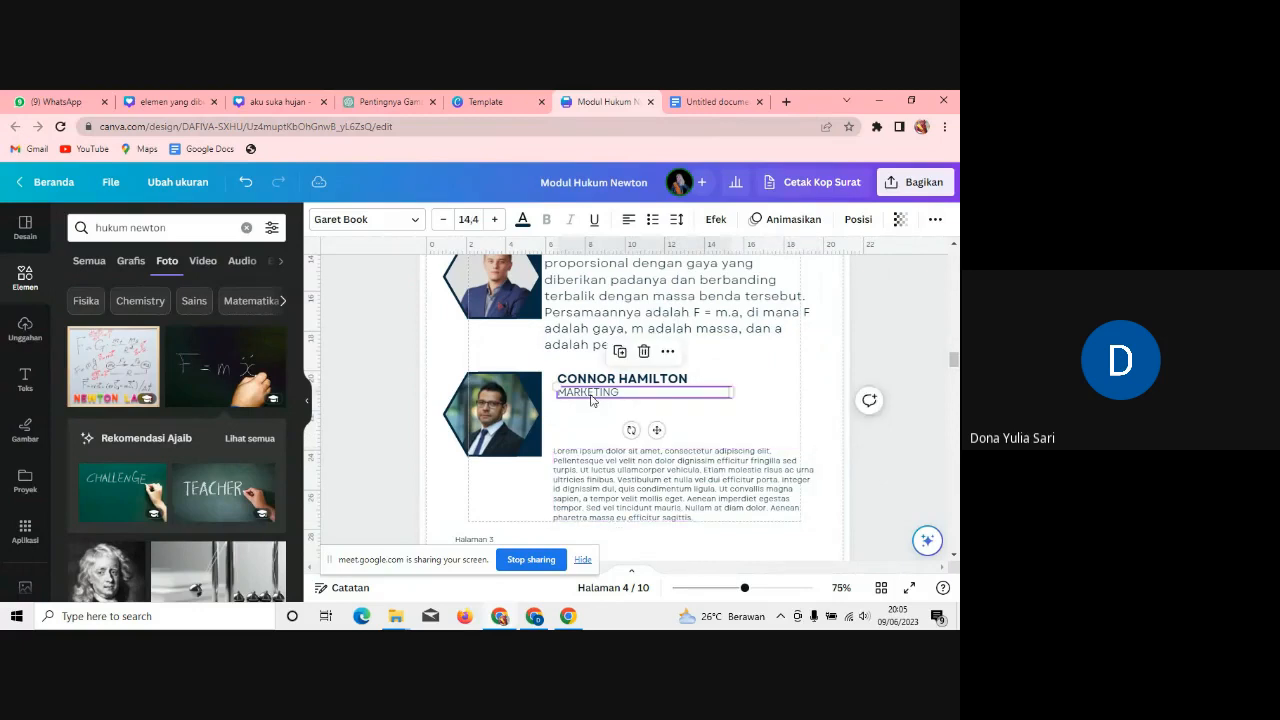
left_click(604, 385, "shift")
left_click_drag(604, 385, 601, 415)
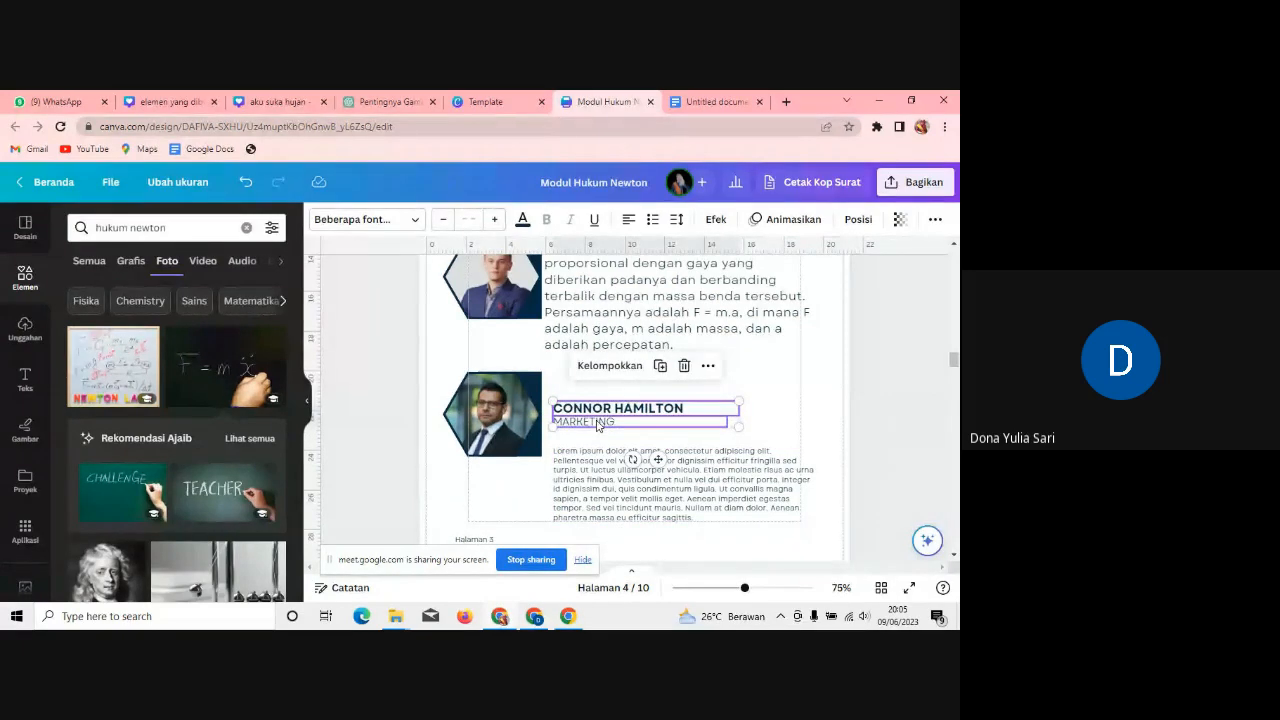
key("Delete")
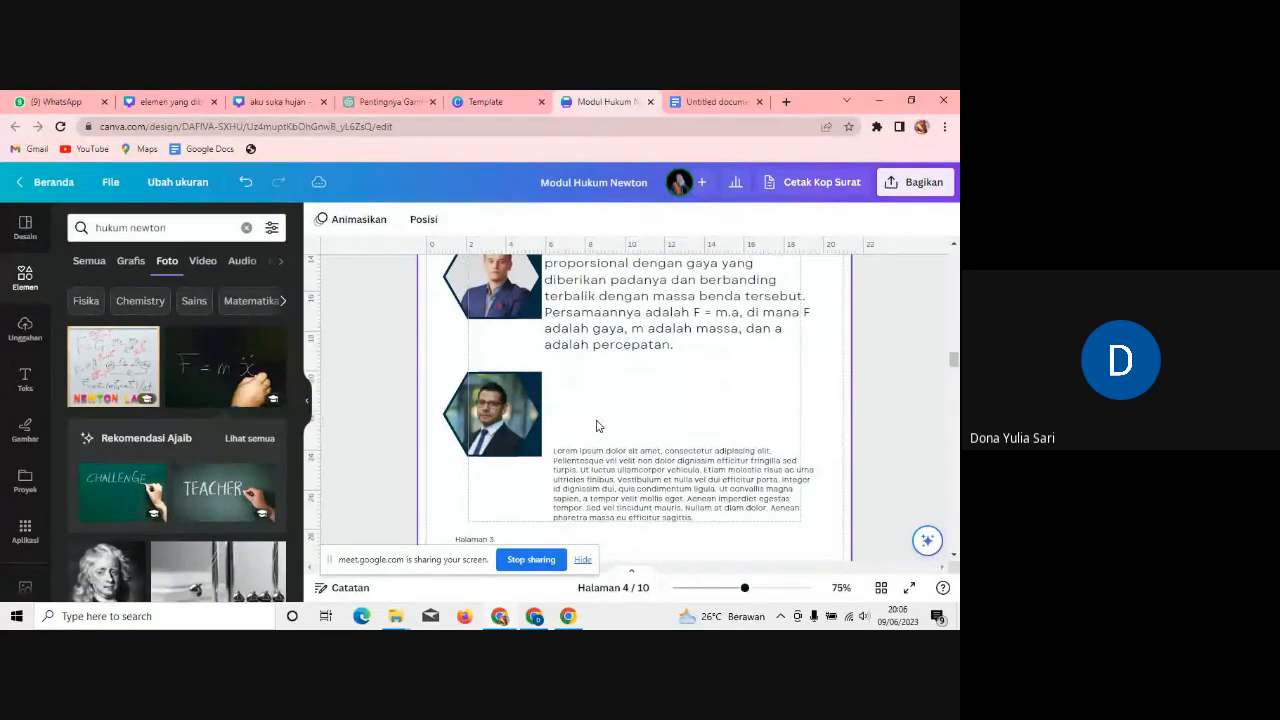
key("ctrl+z")
left_click(597, 423)
key("Delete")
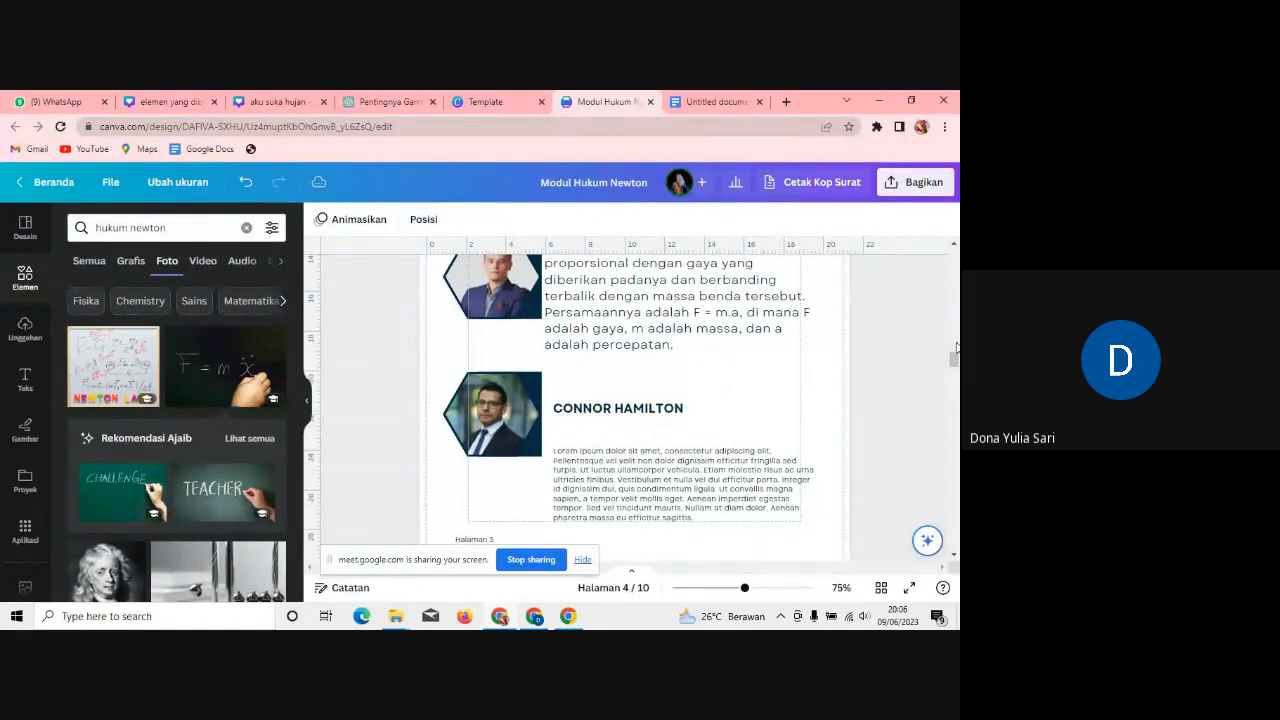
scroll(957, 348, "up", 5)
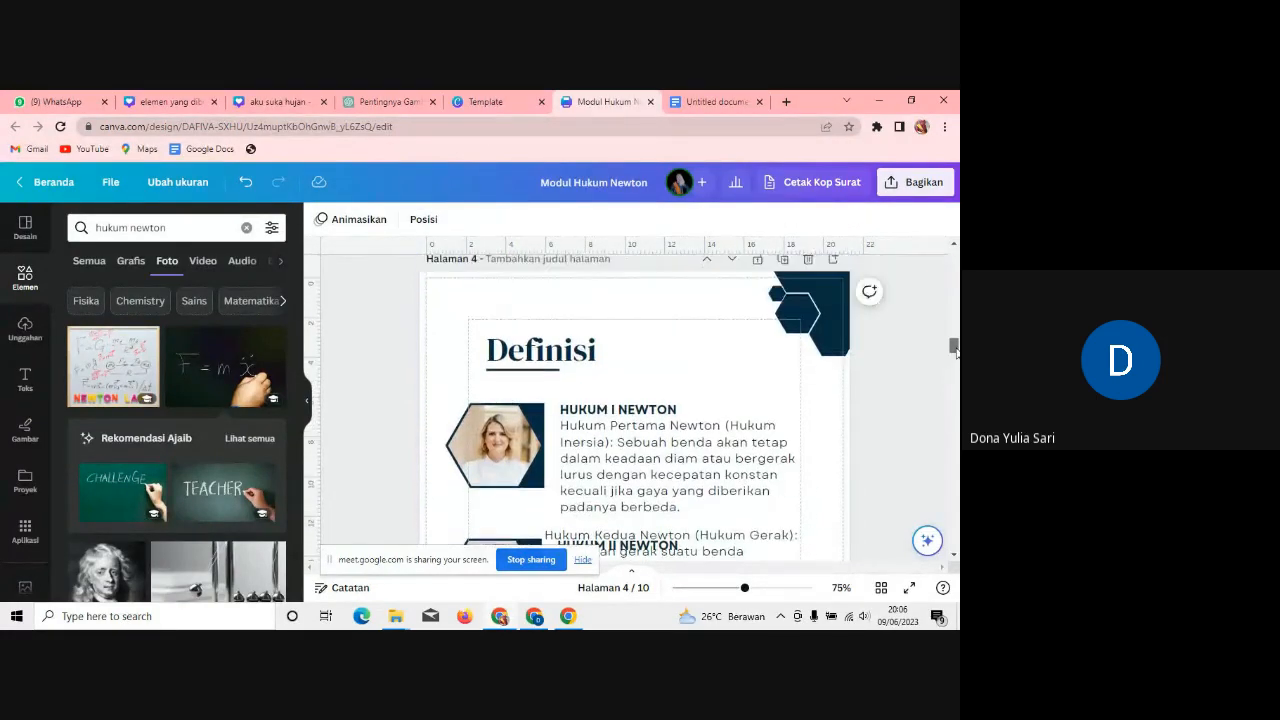
scroll(955, 348, "down", 5)
Step: Place the second-law text under HUKUM II NEWTON and retitle the third entry 'HUKUM 3 NEWTON'
left_click_drag(696, 345, 709, 369)
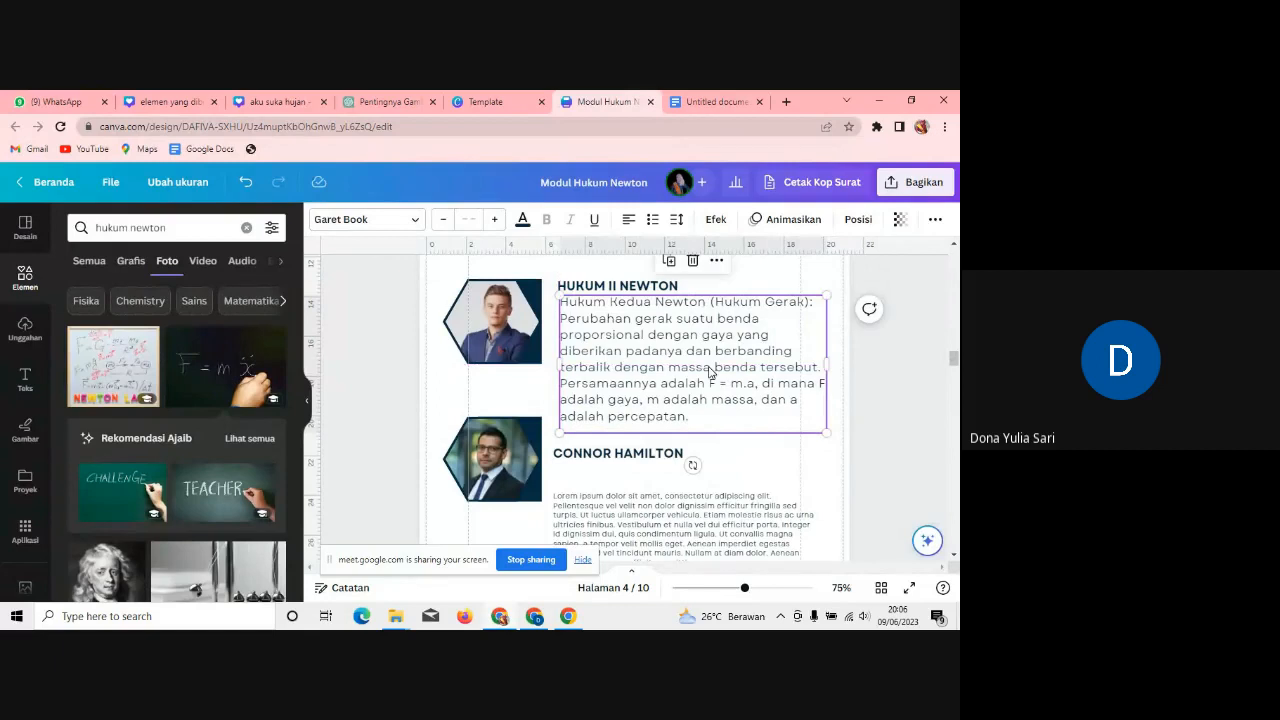
left_click(710, 372)
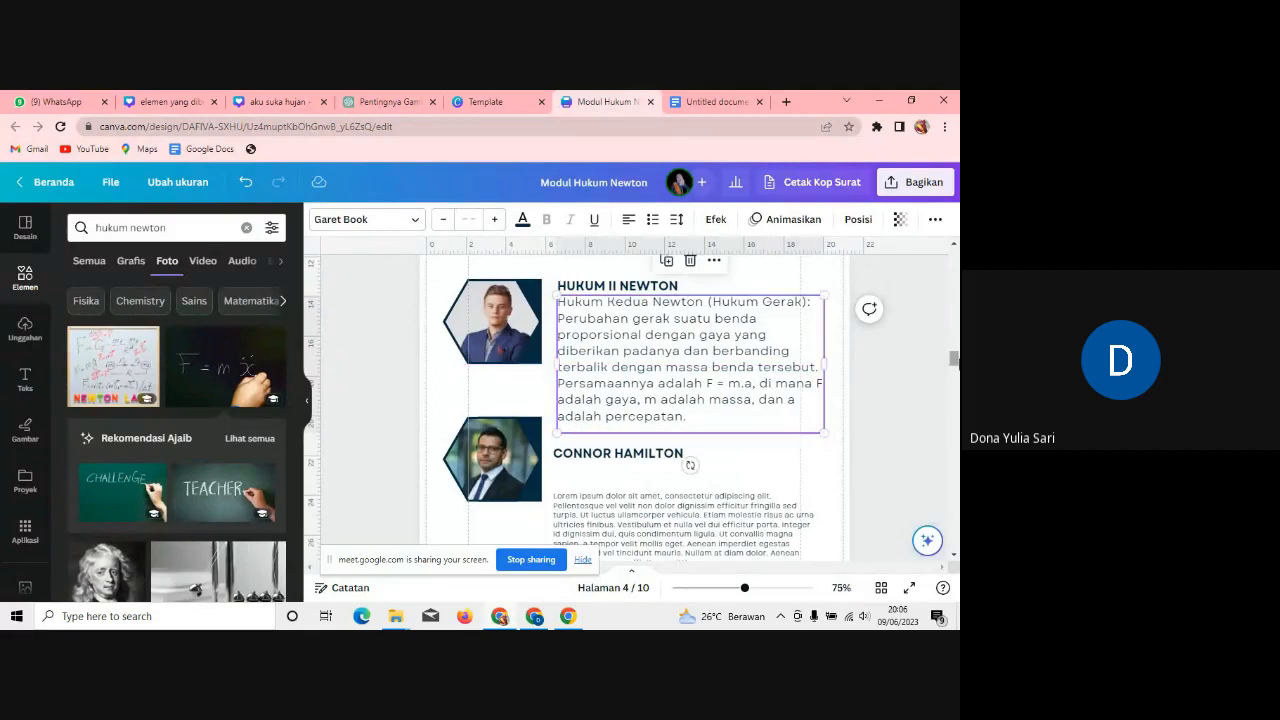
mouse_move(954, 359)
left_mouse_down()
mouse_move(954, 340)
mouse_move(954, 365)
left_mouse_up()
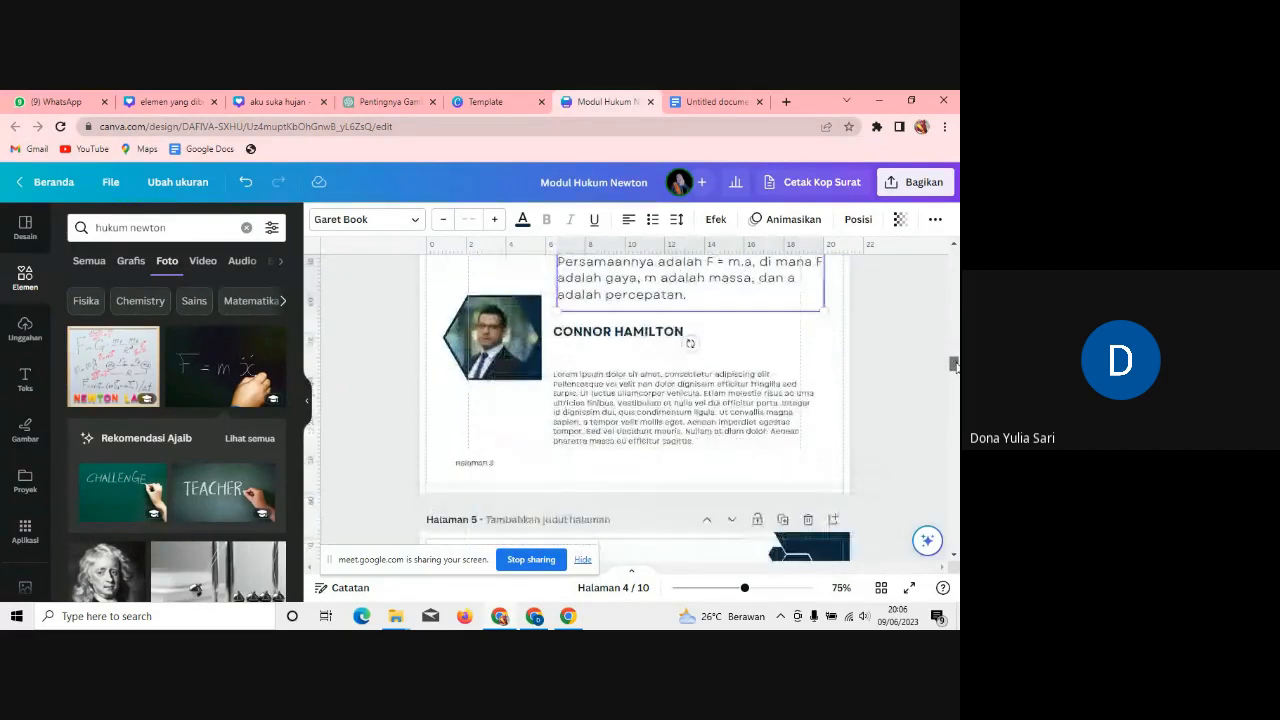
left_click(648, 335)
left_click(648, 333)
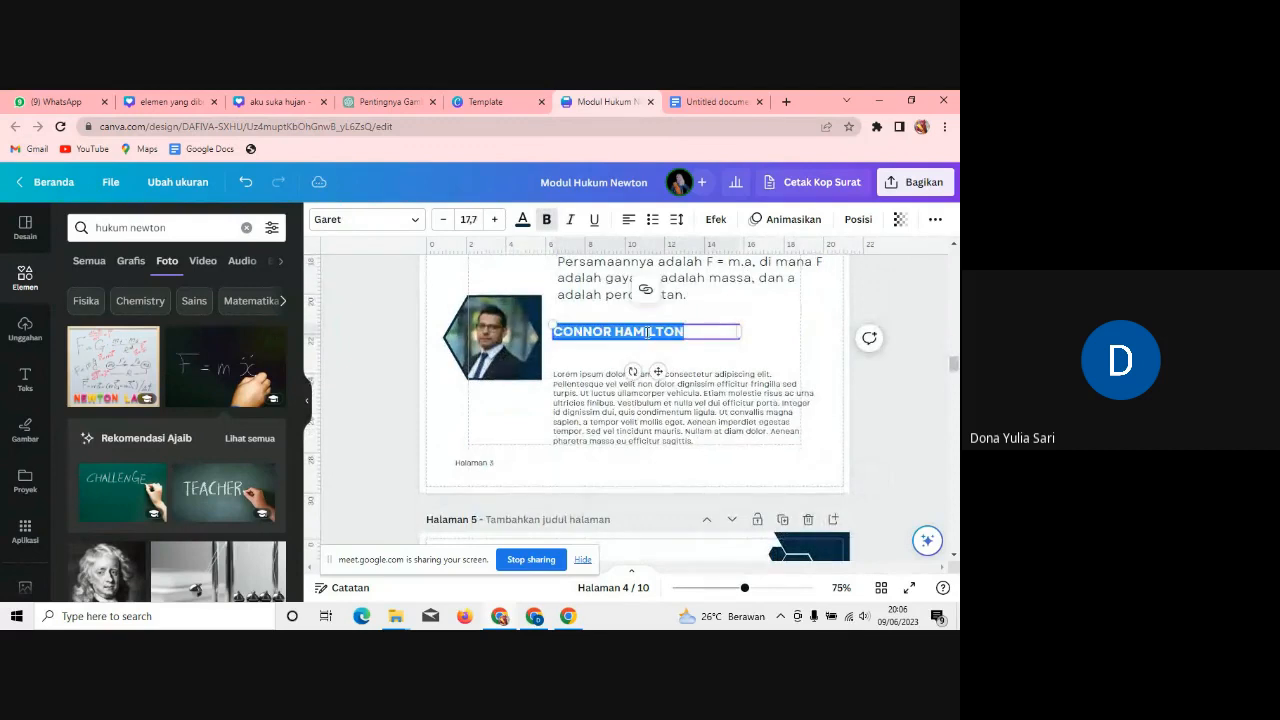
type("HUKUM 3 NEWTON")
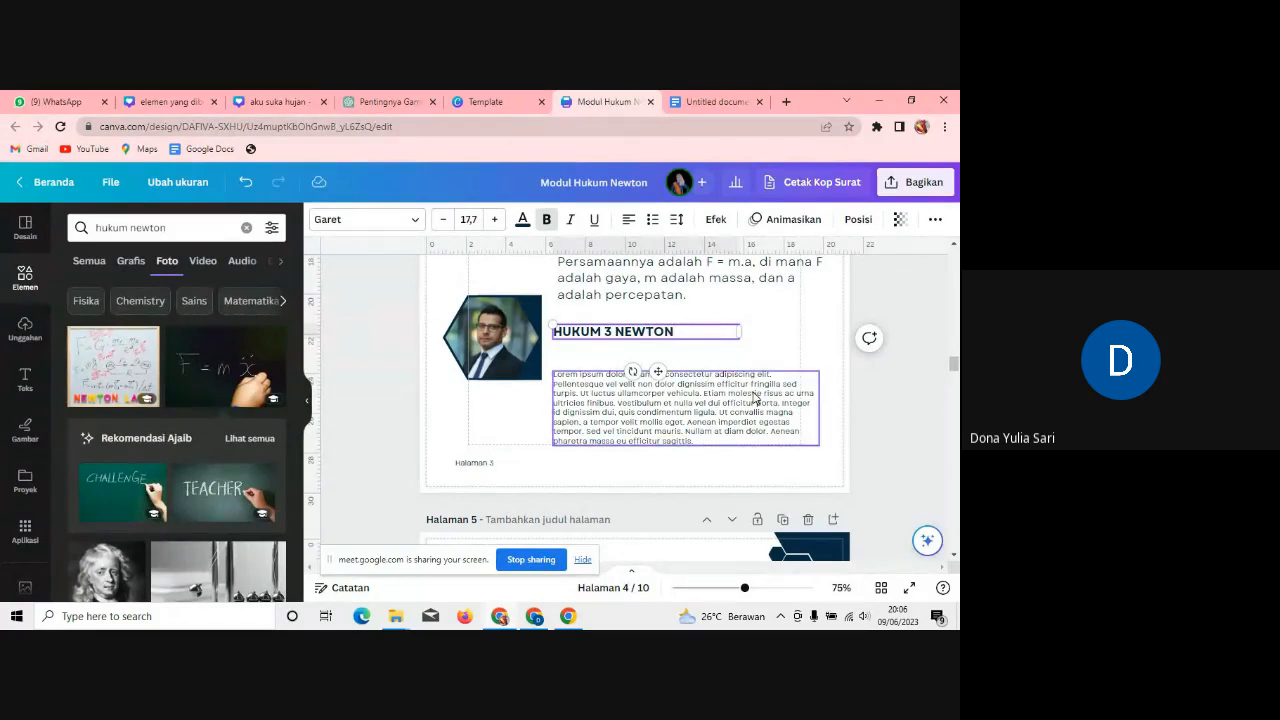
Step: Copy the Hukum Ketiga Newton paragraph from the notes and return to the Canva design
left_click(755, 398)
left_click(711, 101)
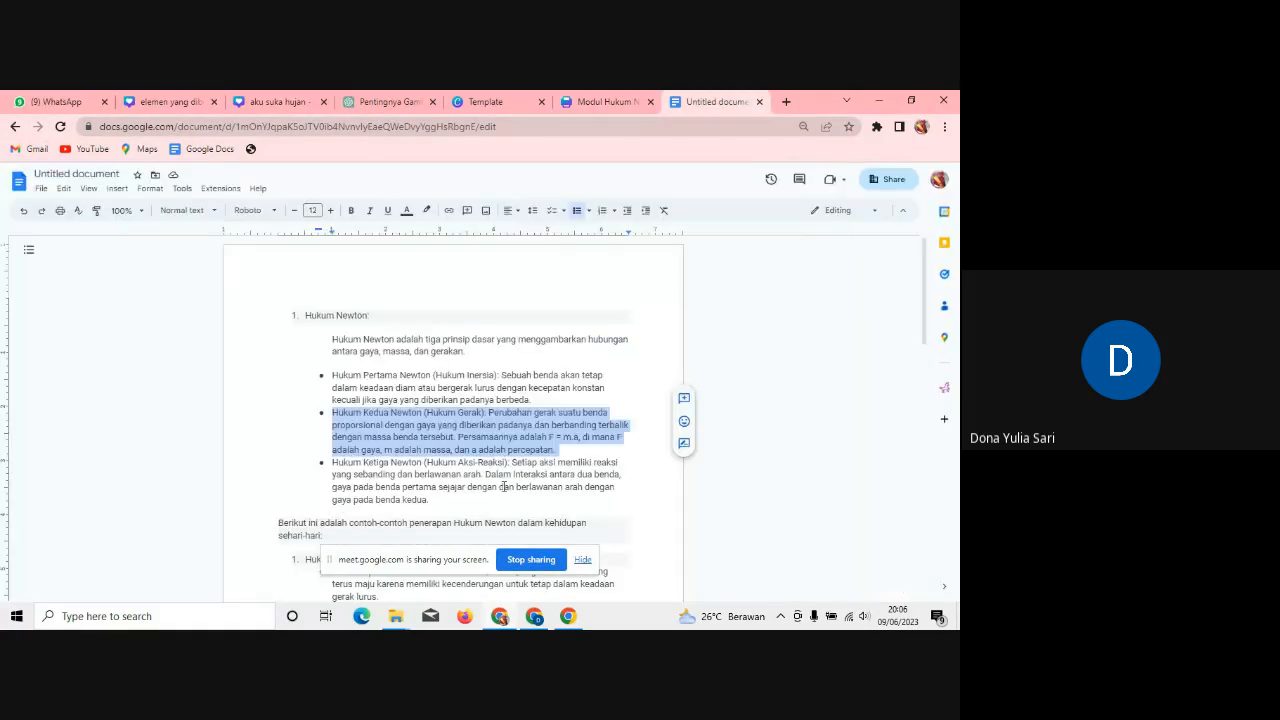
left_click_drag(437, 500, 334, 462)
key("ctrl+c")
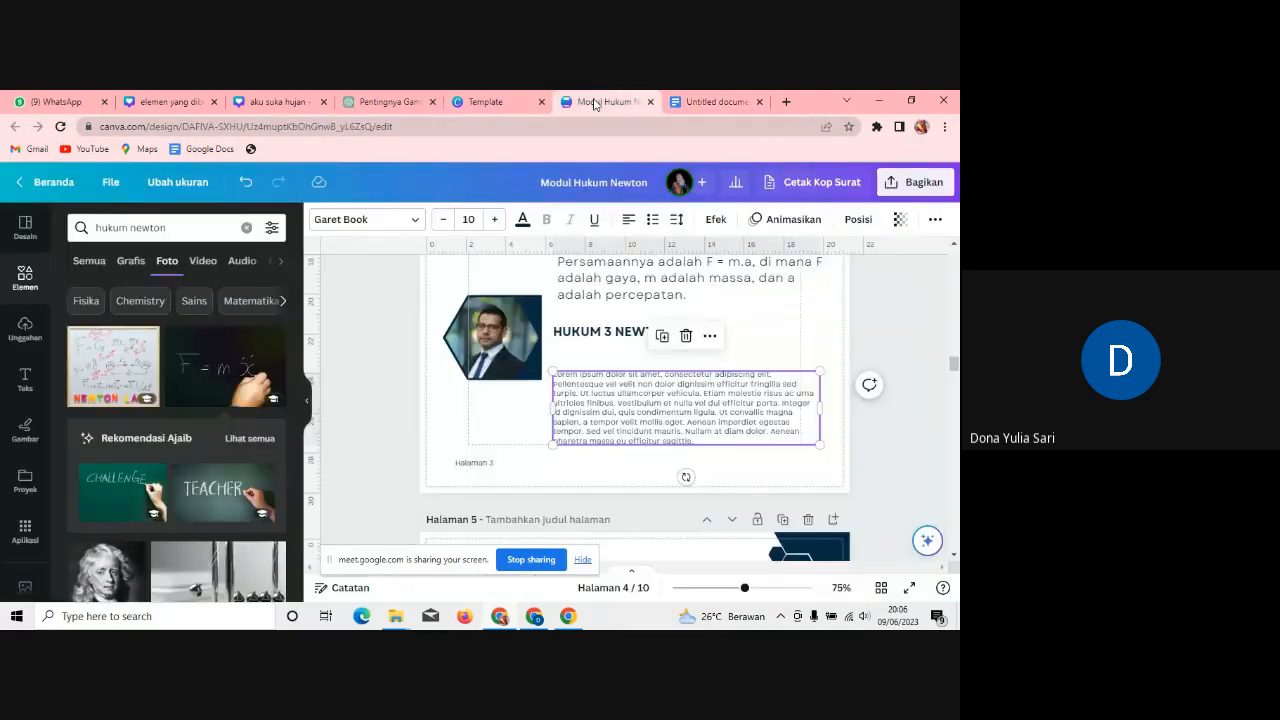
left_click(600, 101)
Step: Paste the Hukum Ketiga Newton paragraph over the HUKUM 3 NEWTON placeholder at size 17, then nudge its box up and narrow it
left_click(736, 423)
left_click_drag(700, 441, 556, 376)
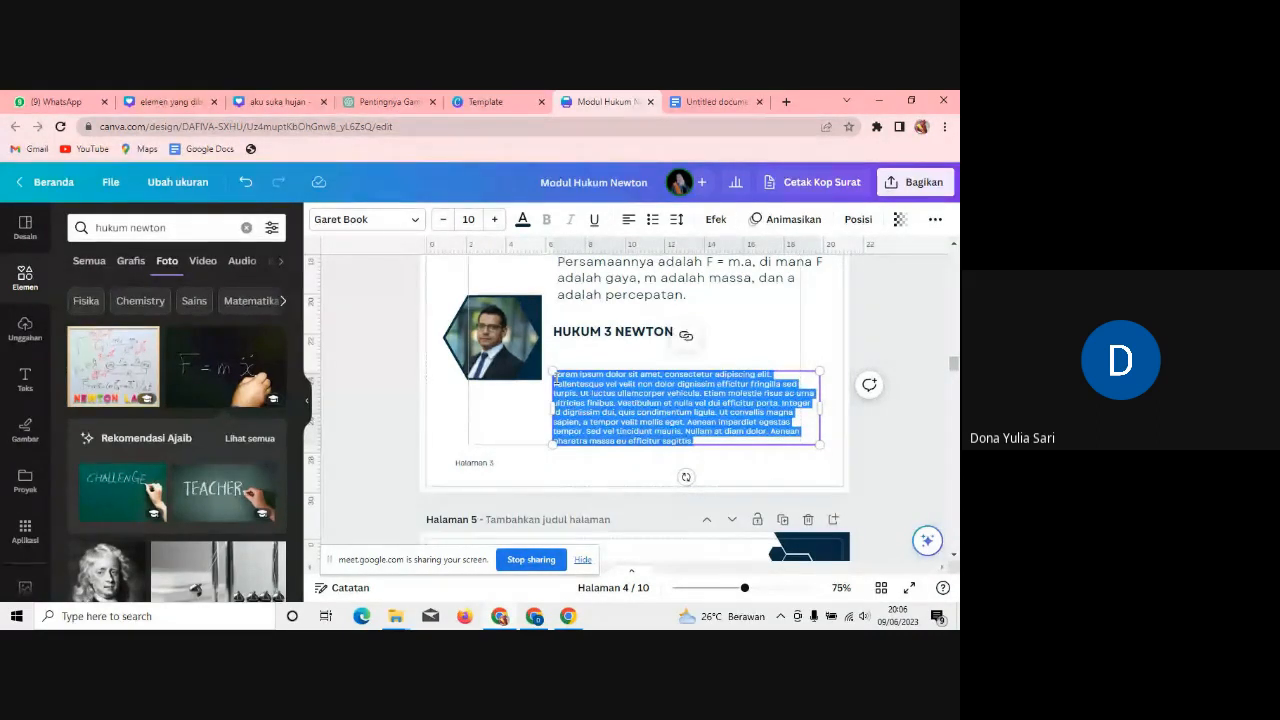
key("ctrl+v")
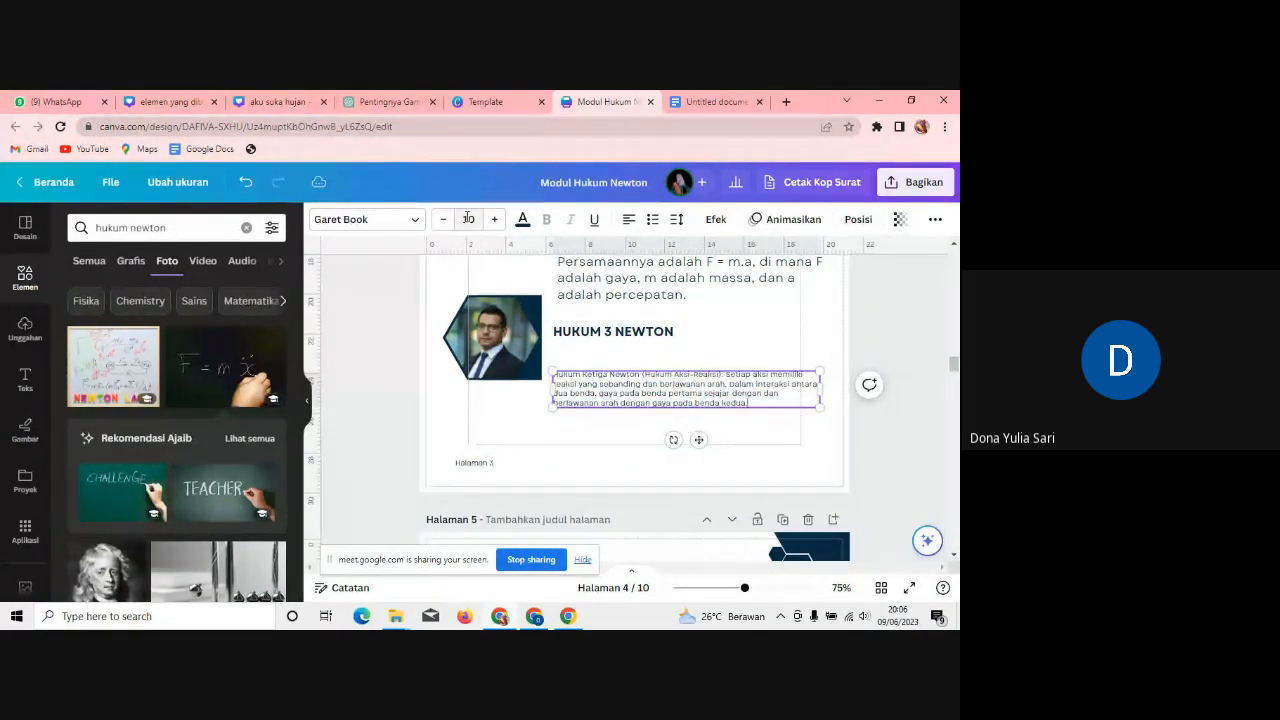
left_click(468, 219)
type("17")
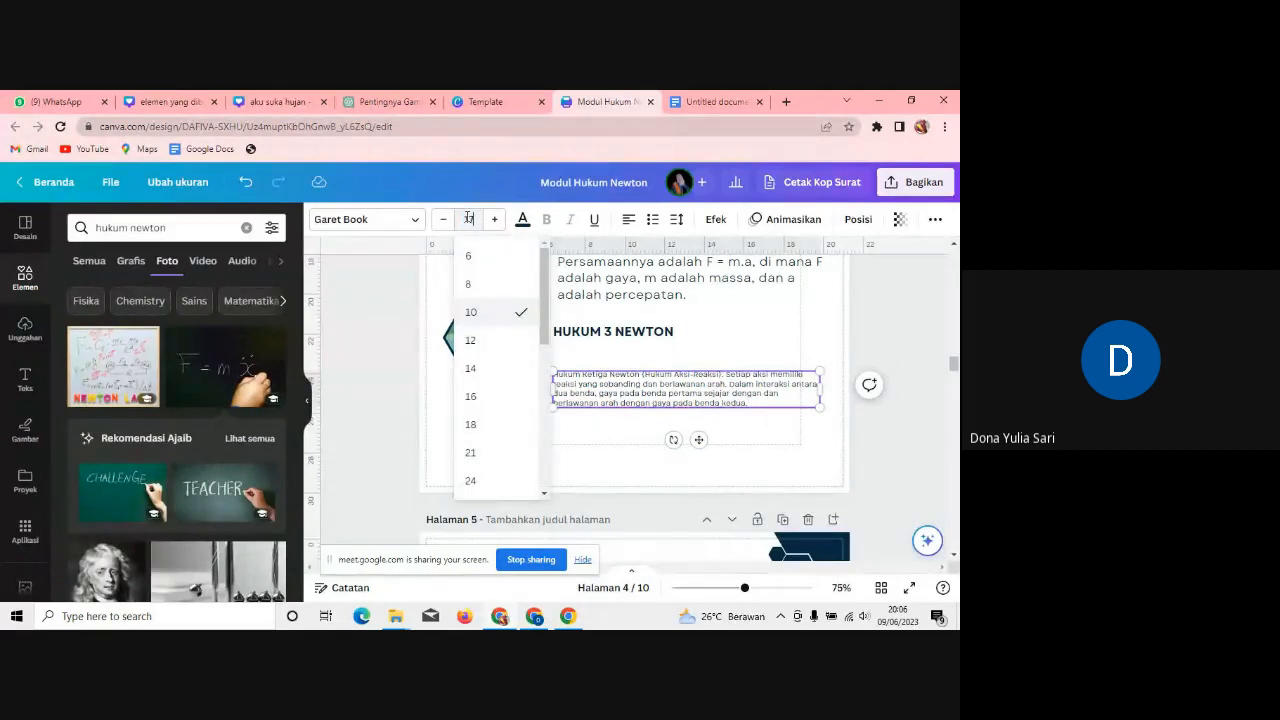
key("Return")
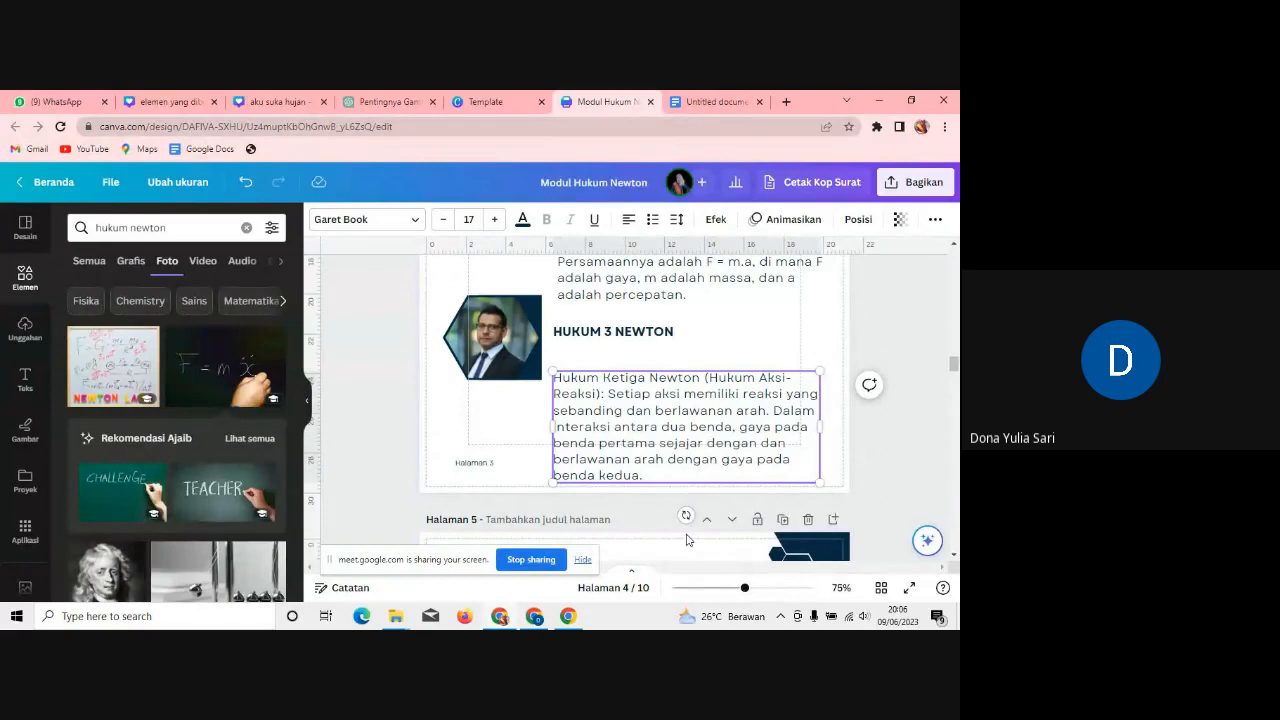
left_click_drag(721, 414, 721, 395)
left_click_drag(820, 407, 803, 404)
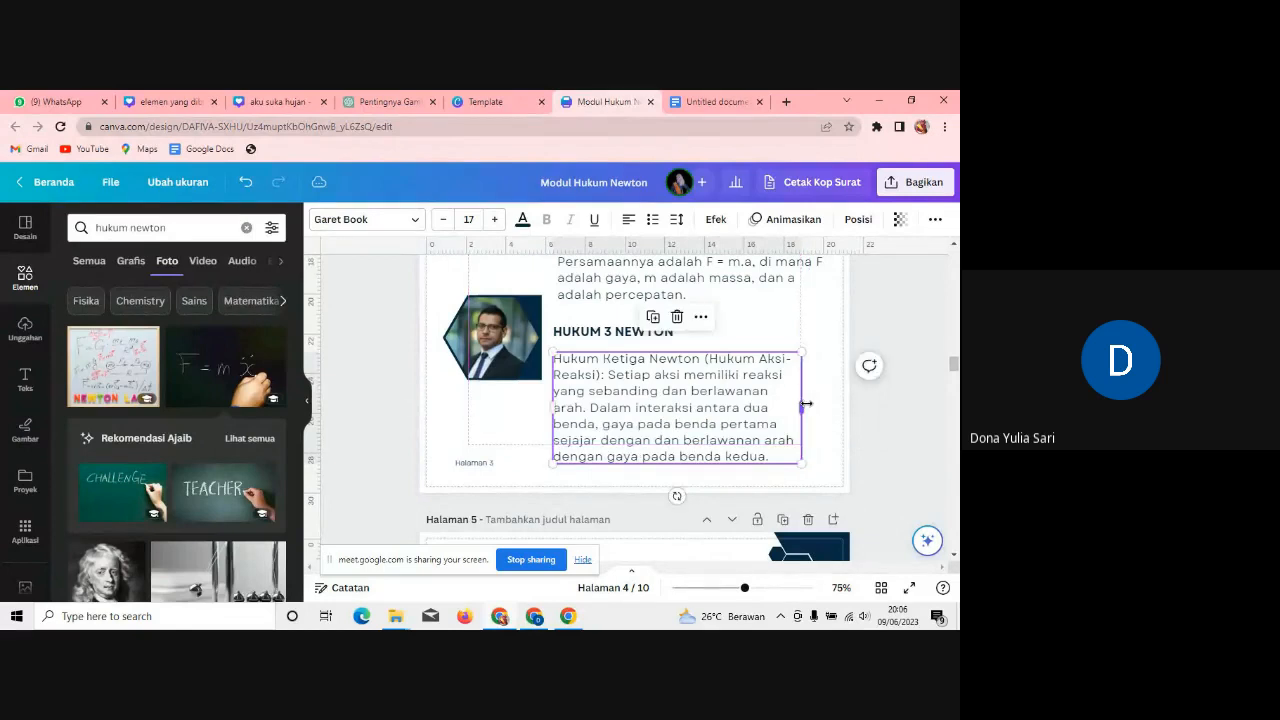
Step: Narrow the Hukum II Newton text box by pulling its right edge in
scroll(953, 362, "up", 2)
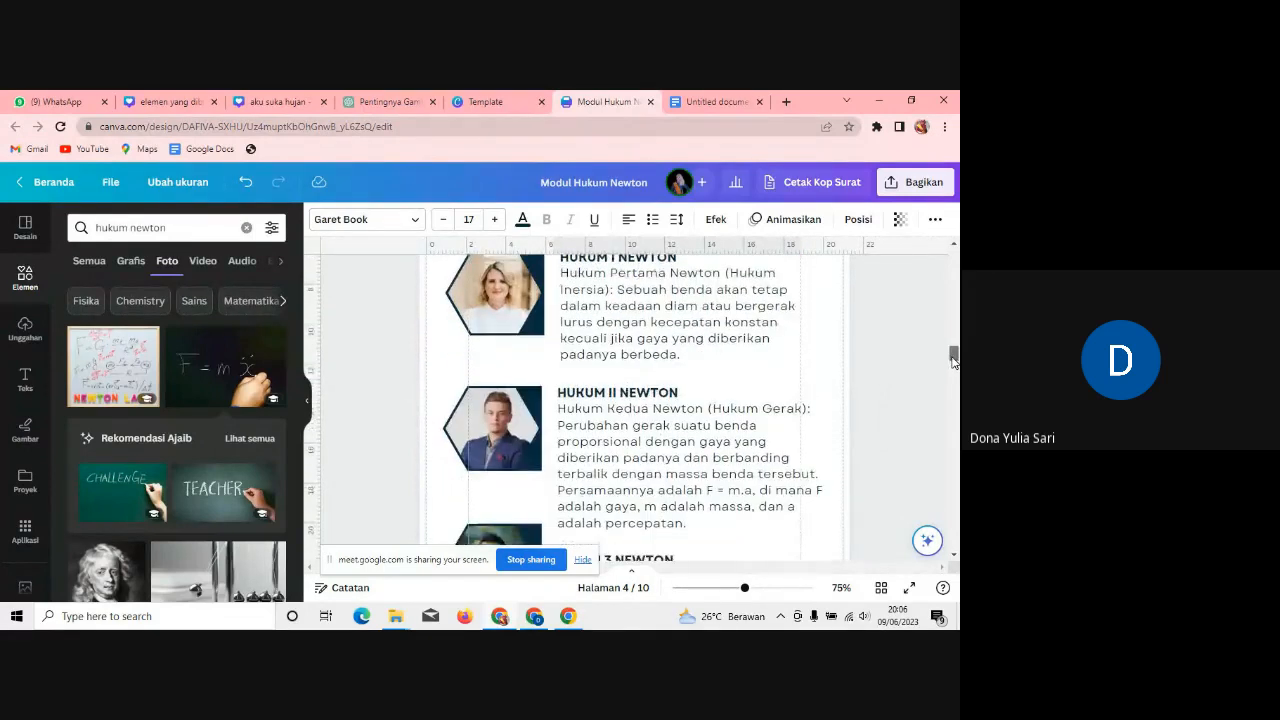
left_click(815, 472)
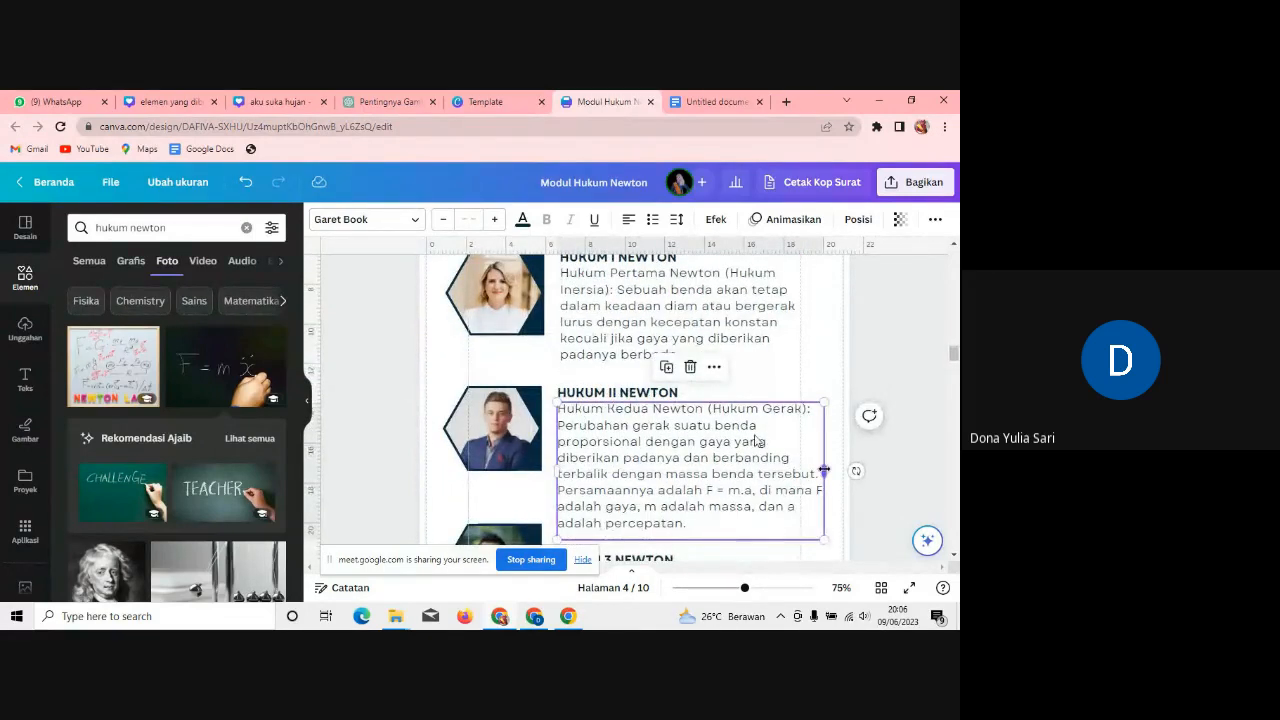
left_click_drag(824, 470, 808, 470)
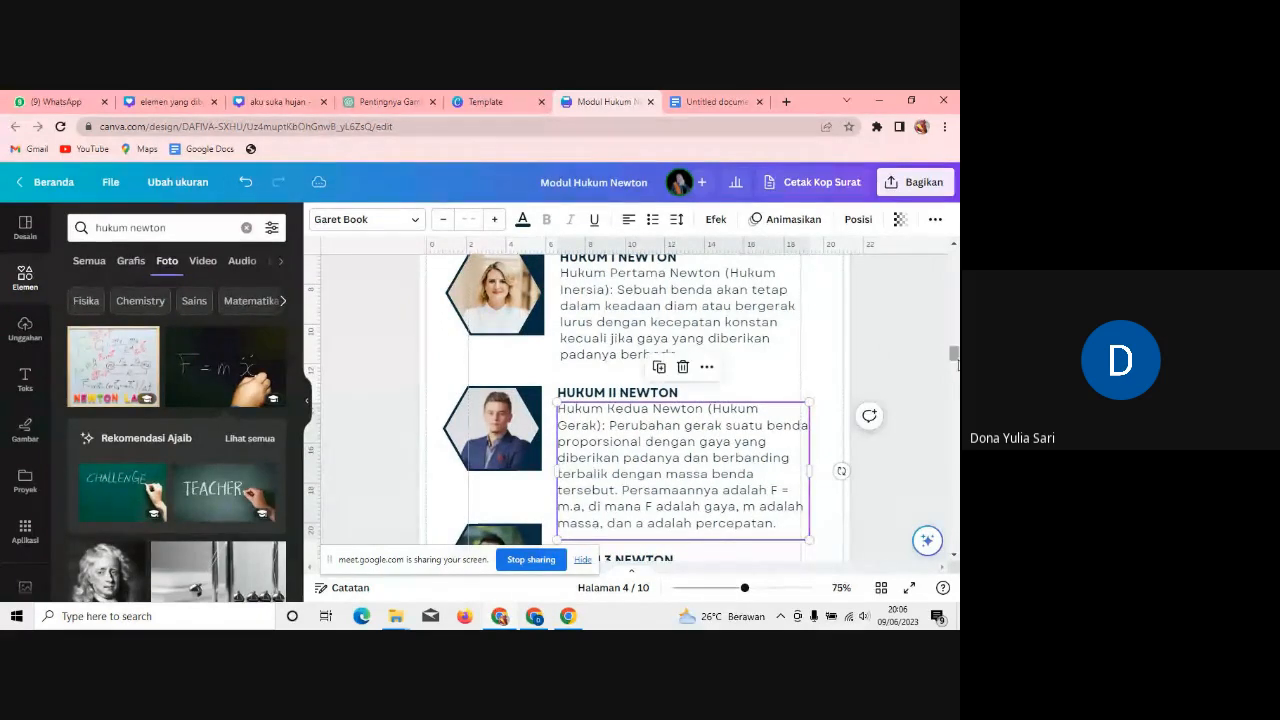
mouse_move(955, 363)
left_mouse_down()
mouse_move(952, 328)
mouse_move(956, 362)
left_mouse_up()
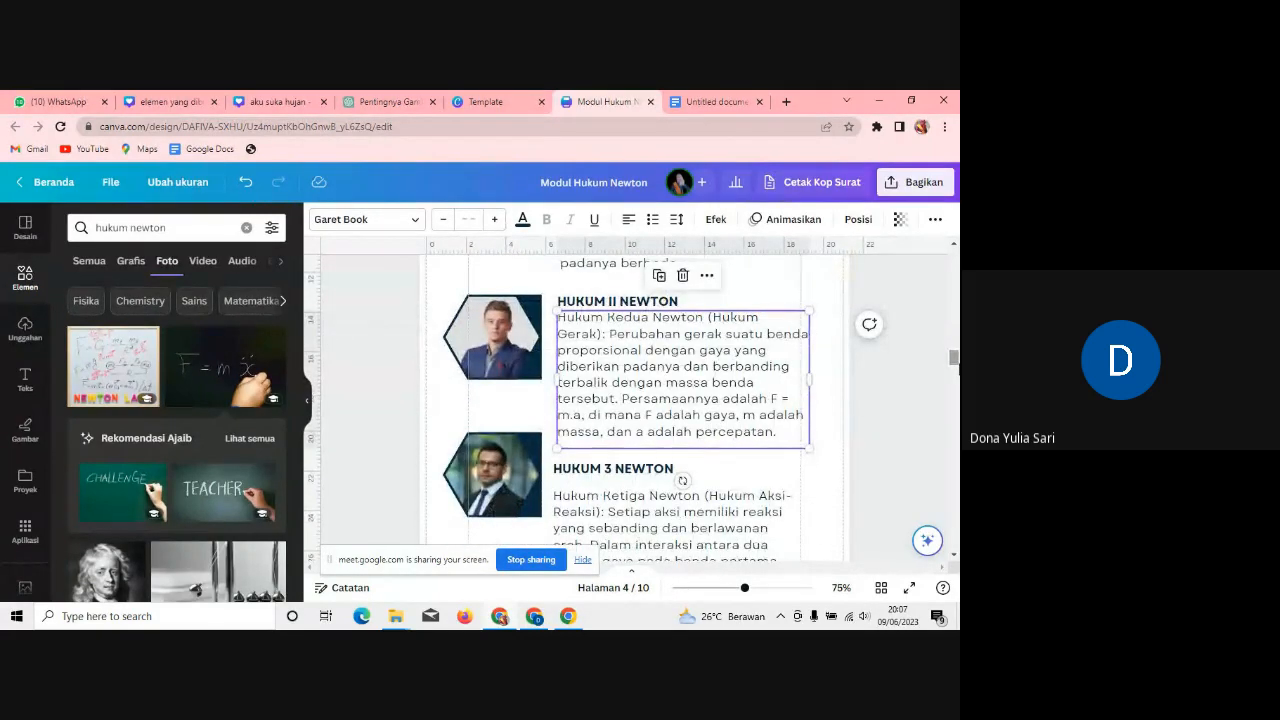
Step: Zoom out and delete the sample portrait from the Hukum I hexagon frame
left_click_drag(744, 588, 720, 589)
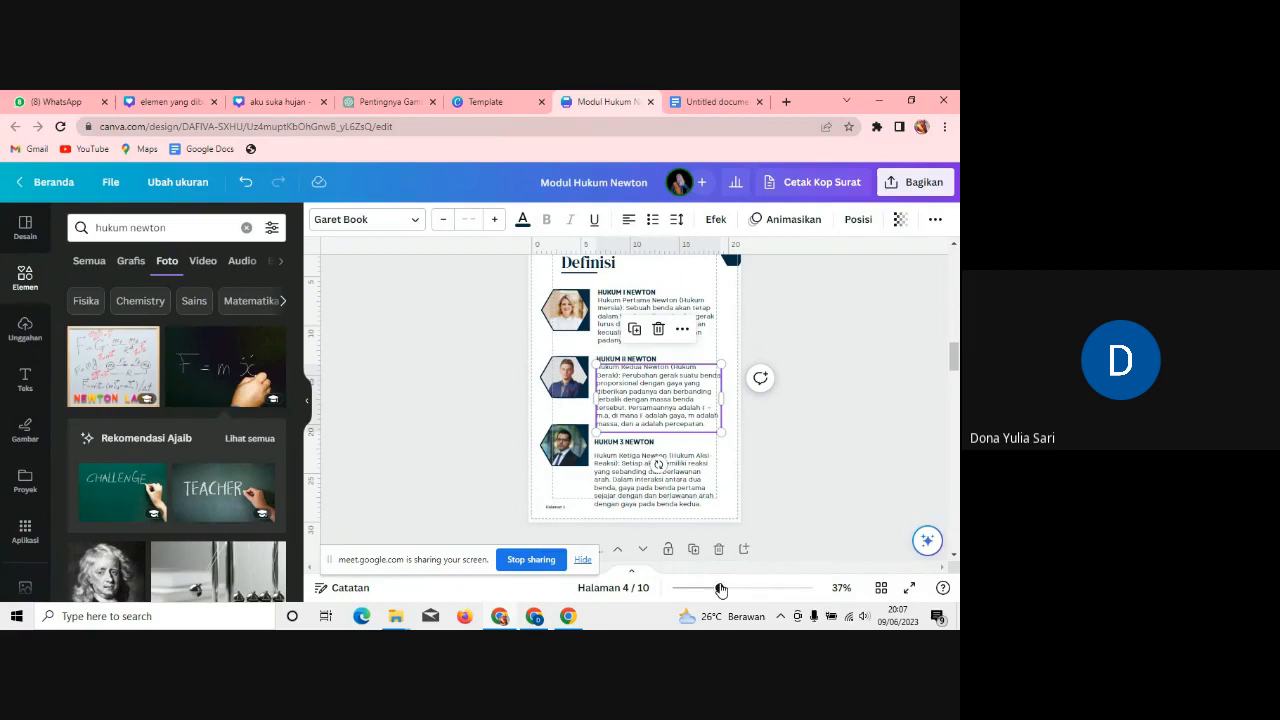
left_click(586, 313)
key("Delete")
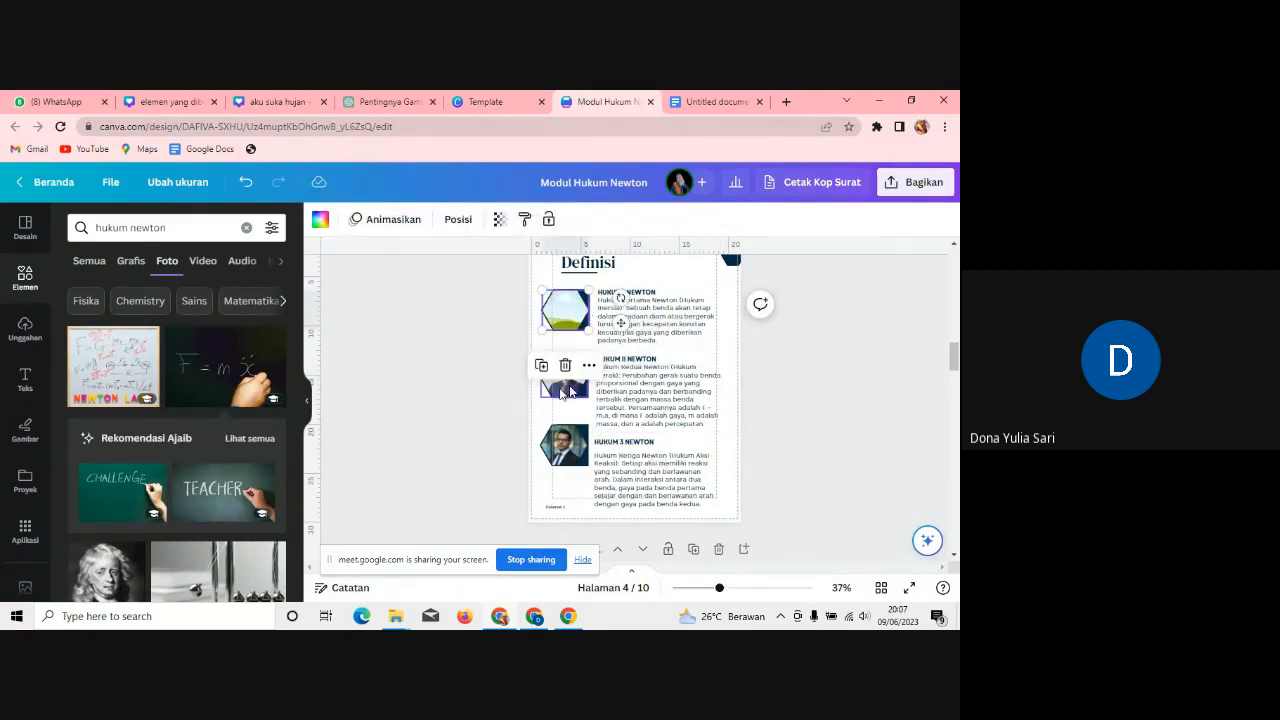
Step: Delete the Hukum II and Hukum III sample portraits, leaving empty hexagon frames
left_click(569, 391)
key("Delete")
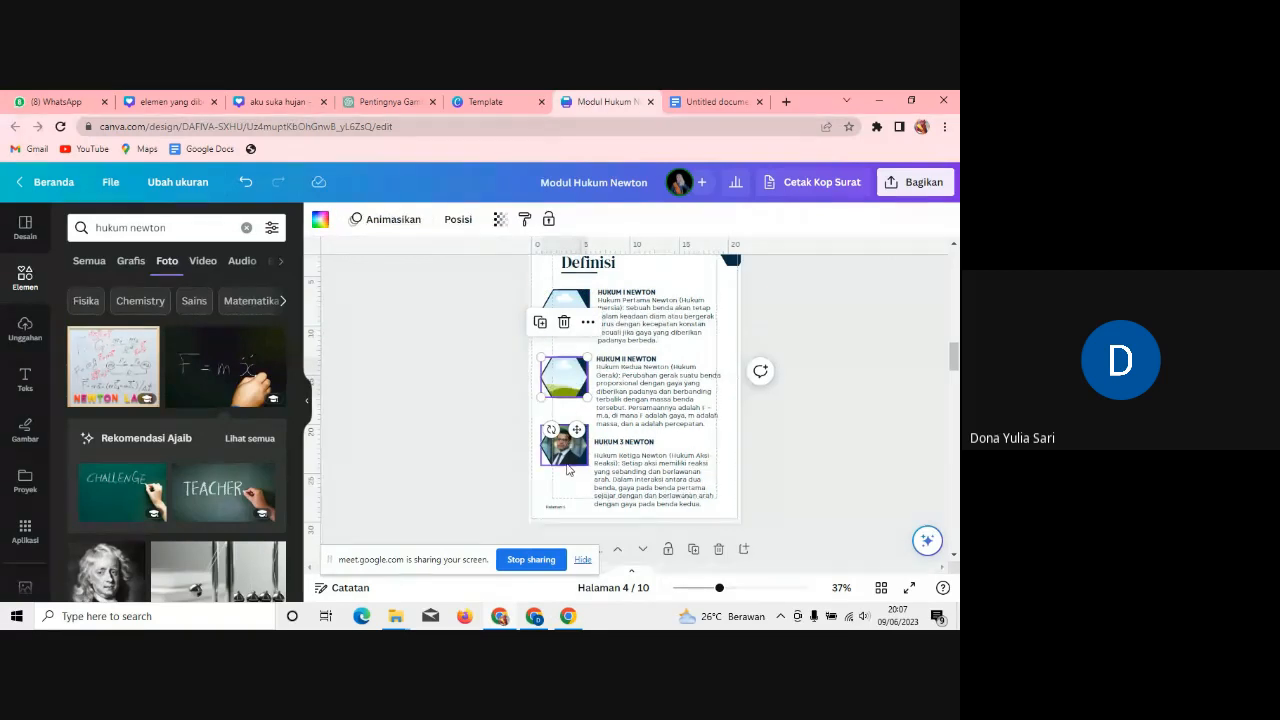
left_click(567, 466)
key("Delete")
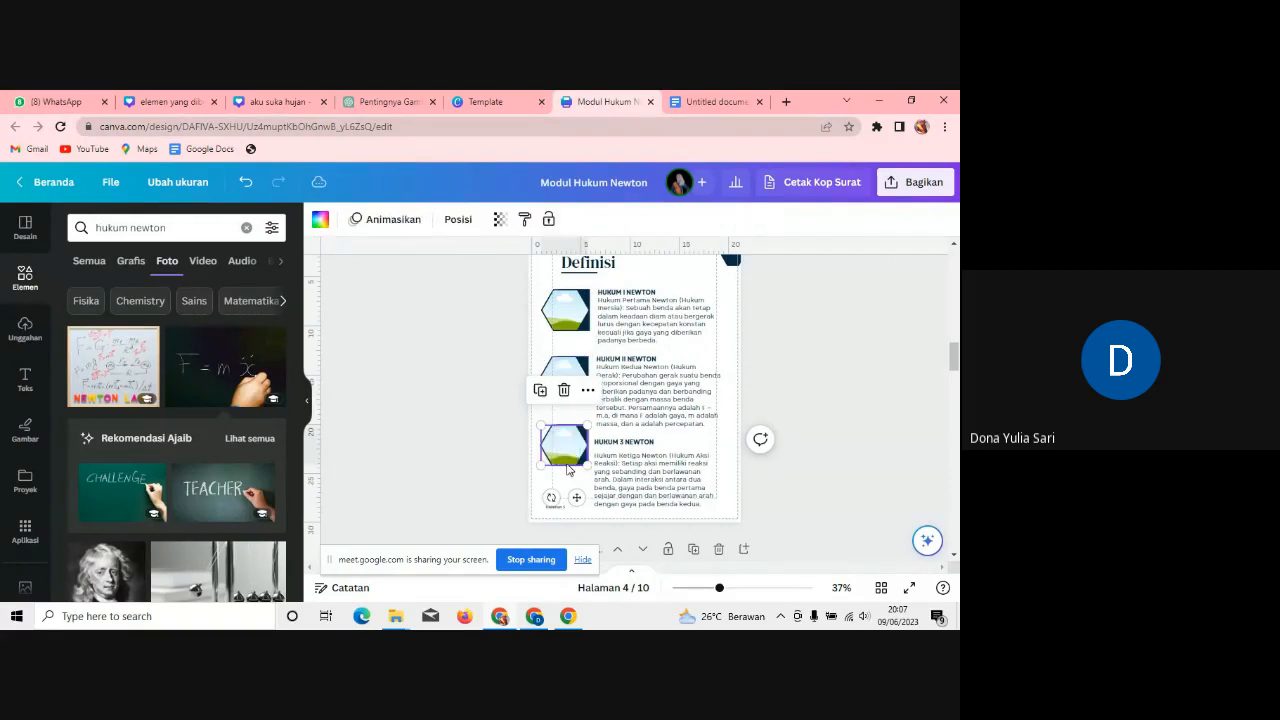
Step: Search photos for 'hukum i newton' and put the Newton Laws whiteboard photo into the Hukum I hexagon
left_click(190, 224)
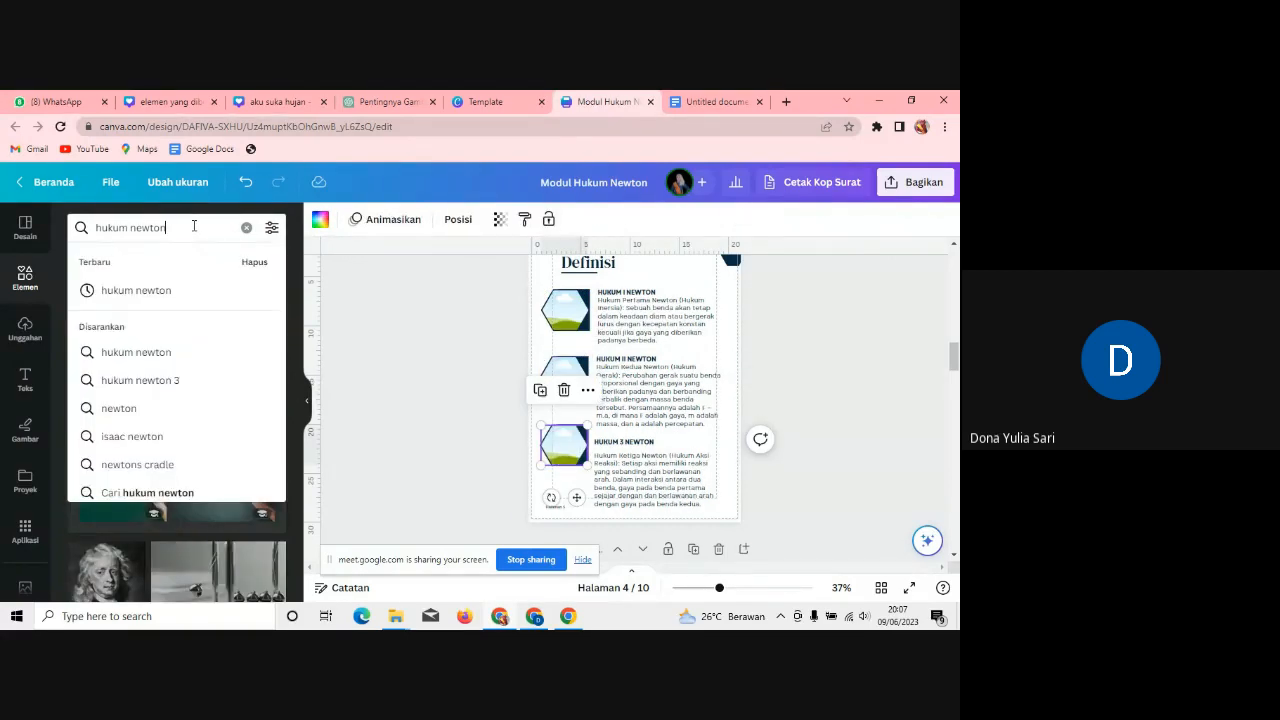
left_click(129, 234)
type("i")
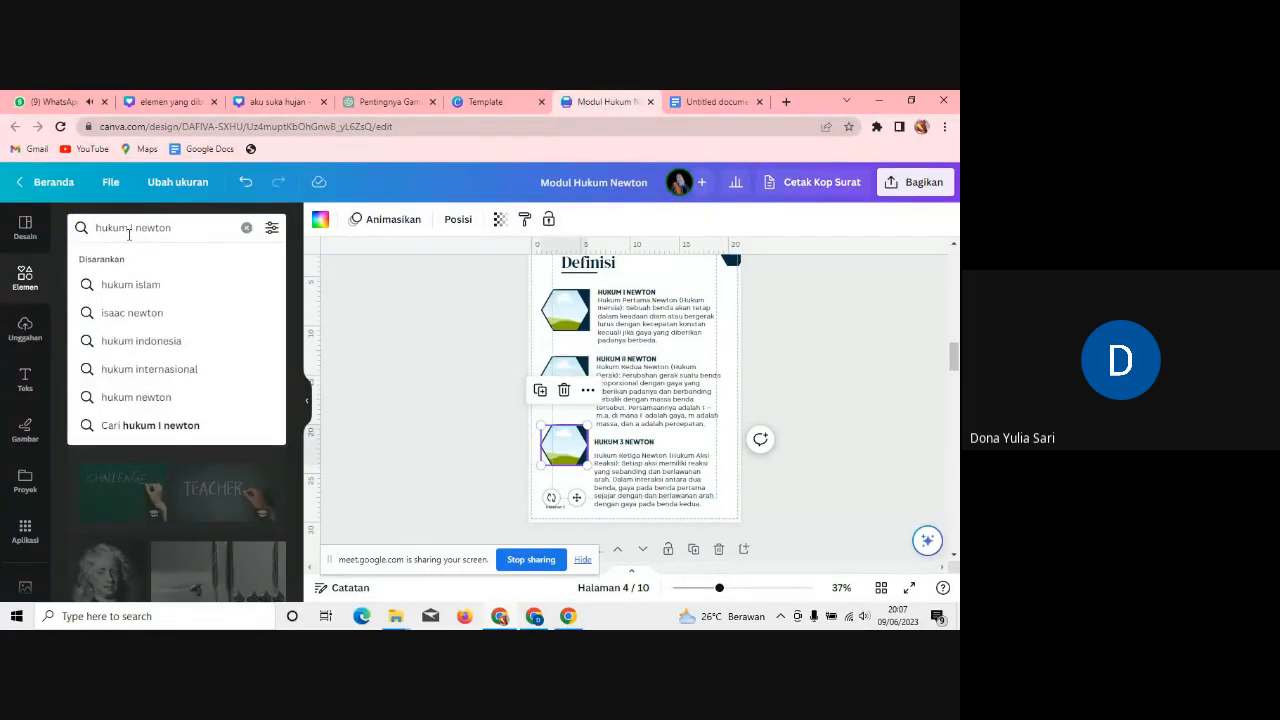
key("Return")
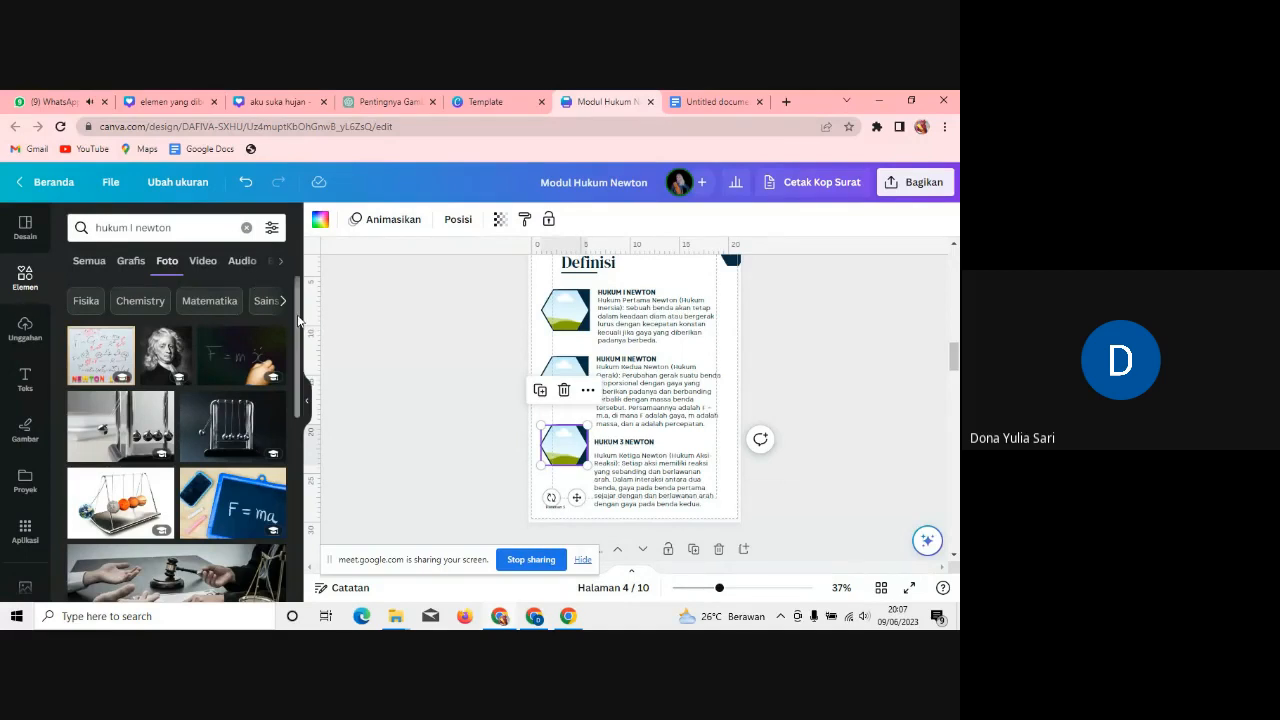
scroll(150, 400, "down", 1)
left_click(122, 320)
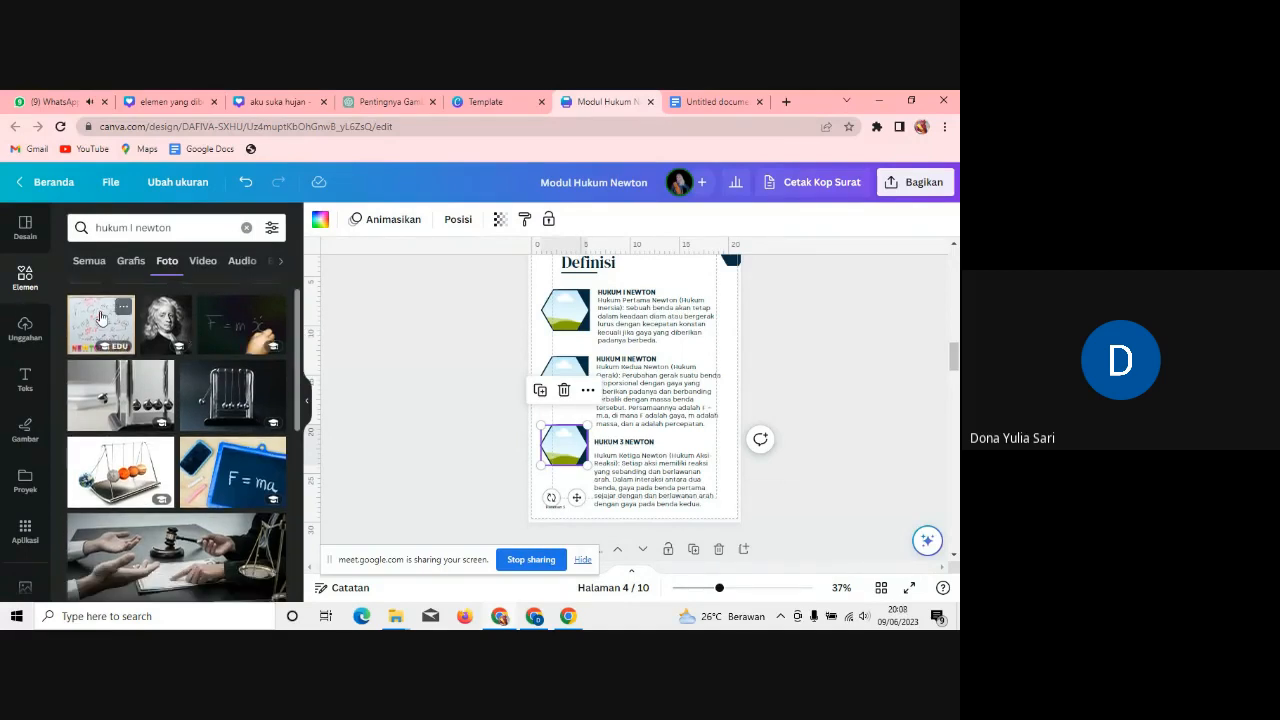
left_click_drag(576, 349, 562, 318)
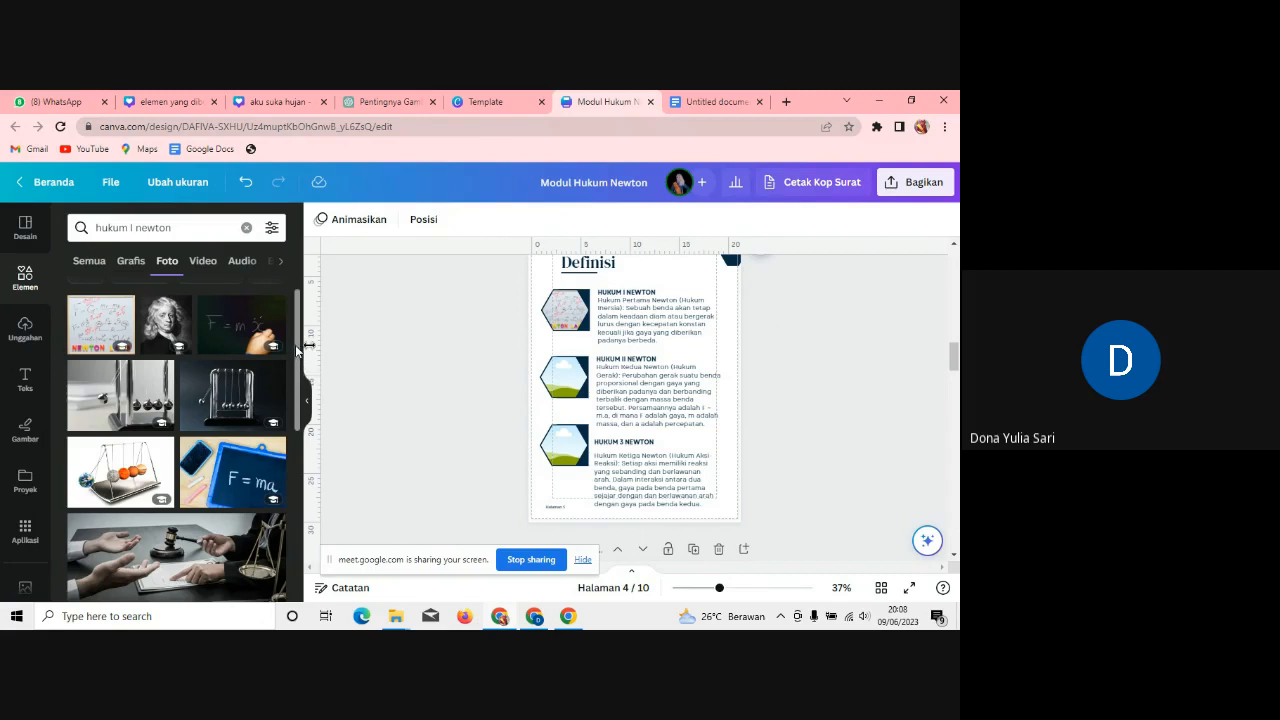
Step: Browse the photo results and drop the girl-with-apples photo into the Hukum II hexagon frame
scroll(305, 345, "down", 10)
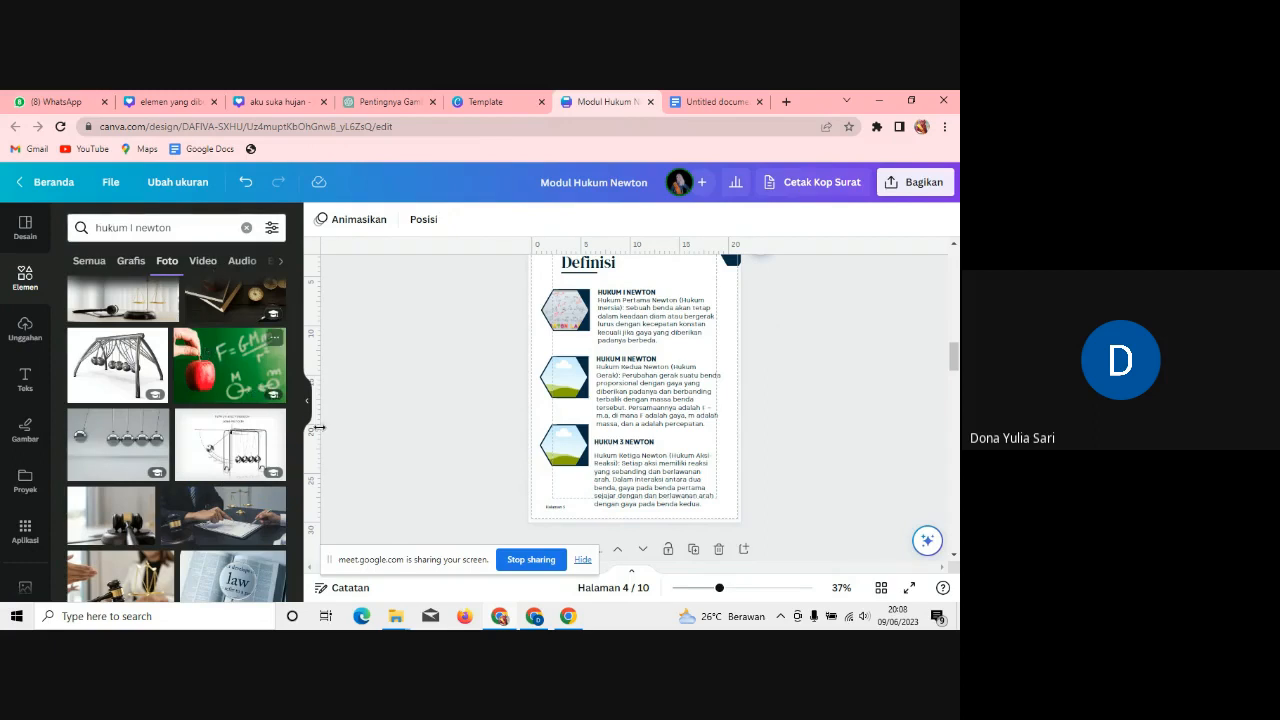
scroll(228, 420, "down", 2)
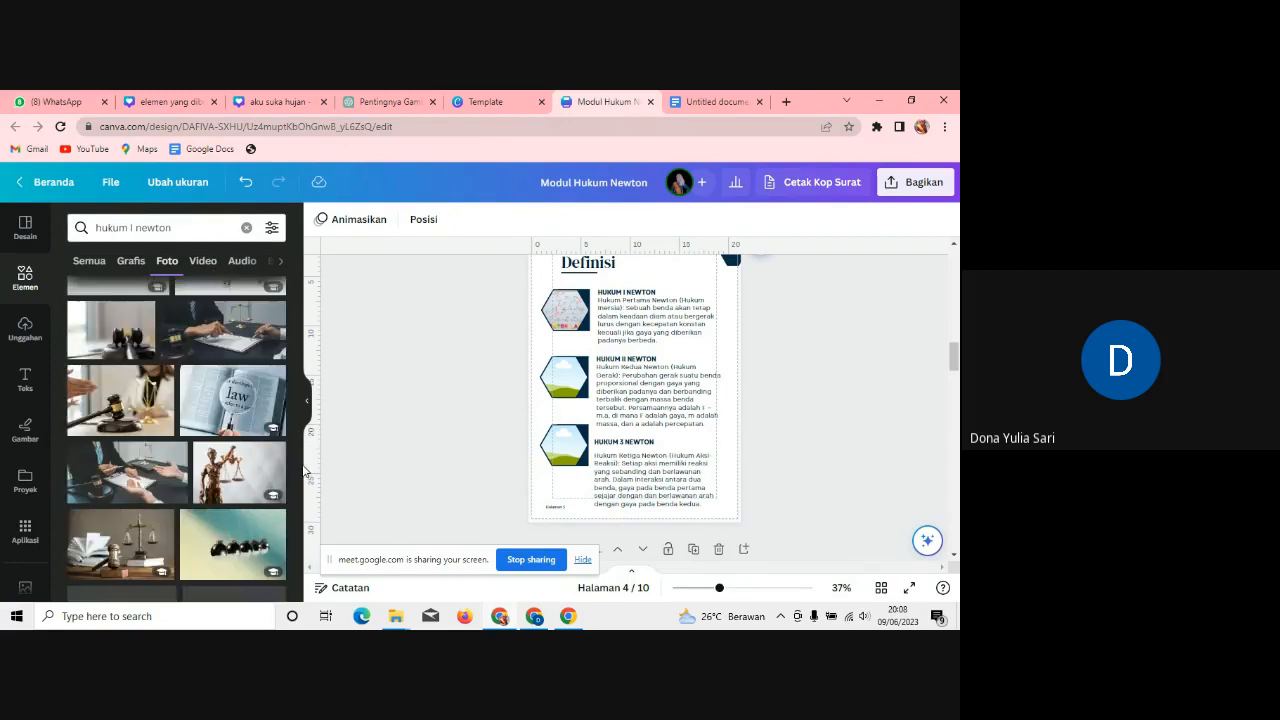
left_click_drag(228, 420, 577, 353)
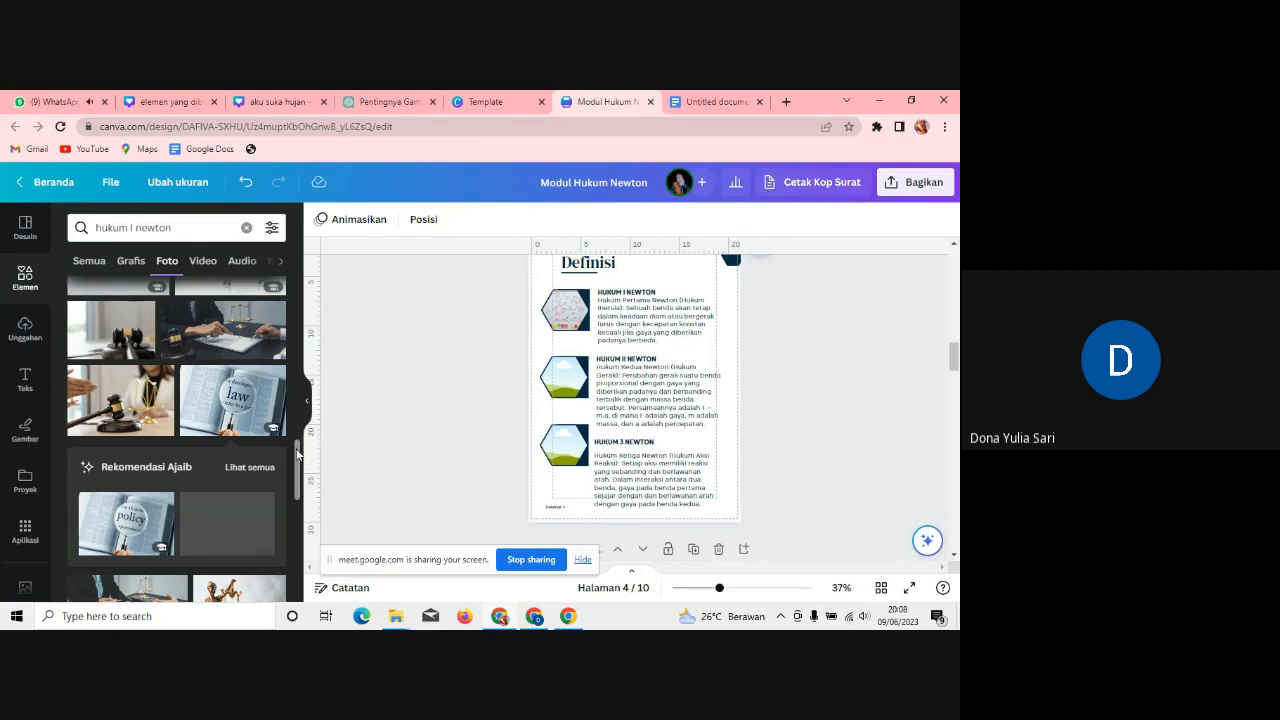
left_click_drag(297, 455, 307, 556)
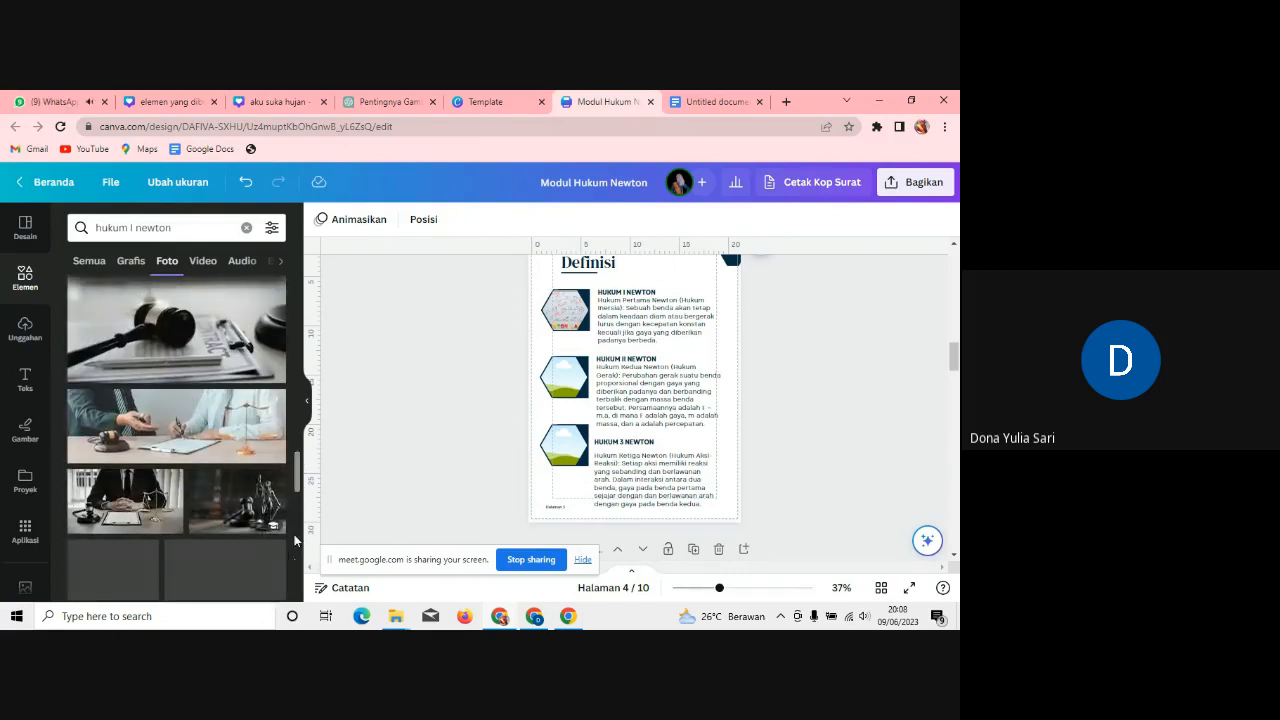
left_click_drag(305, 482, 305, 503)
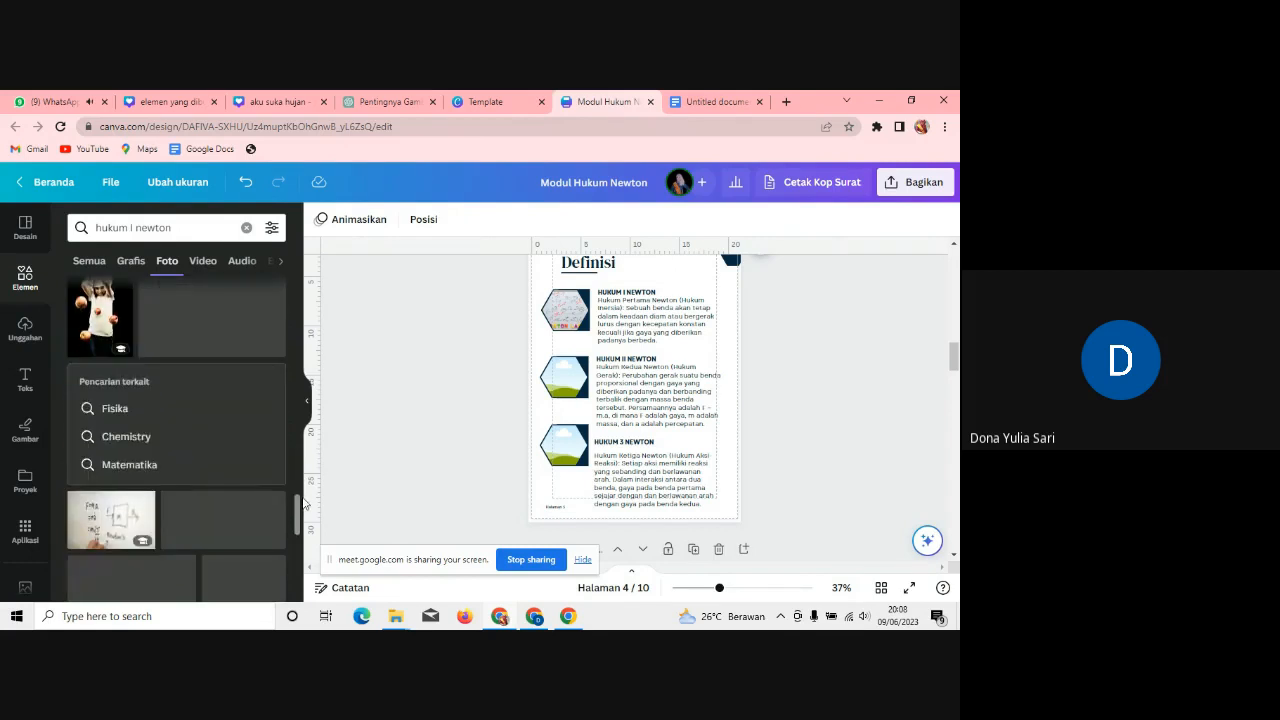
left_click(100, 318)
left_click_drag(577, 360, 562, 380)
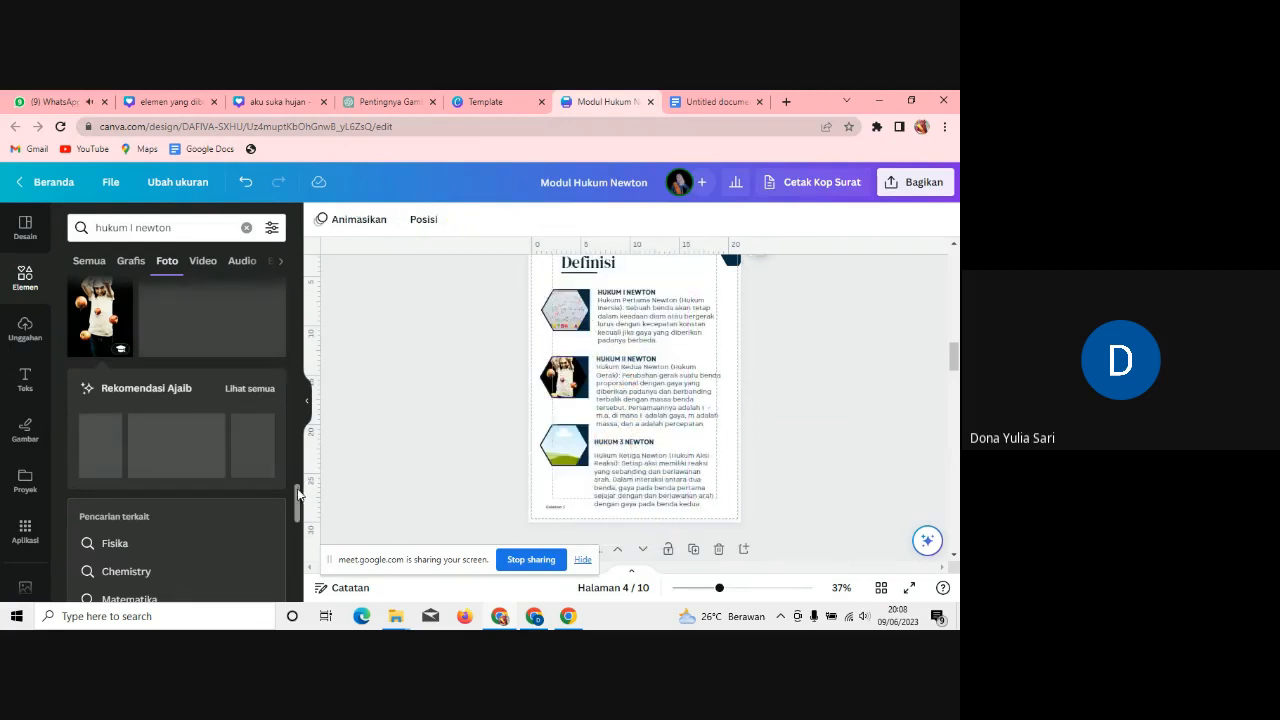
left_click_drag(297, 493, 297, 545)
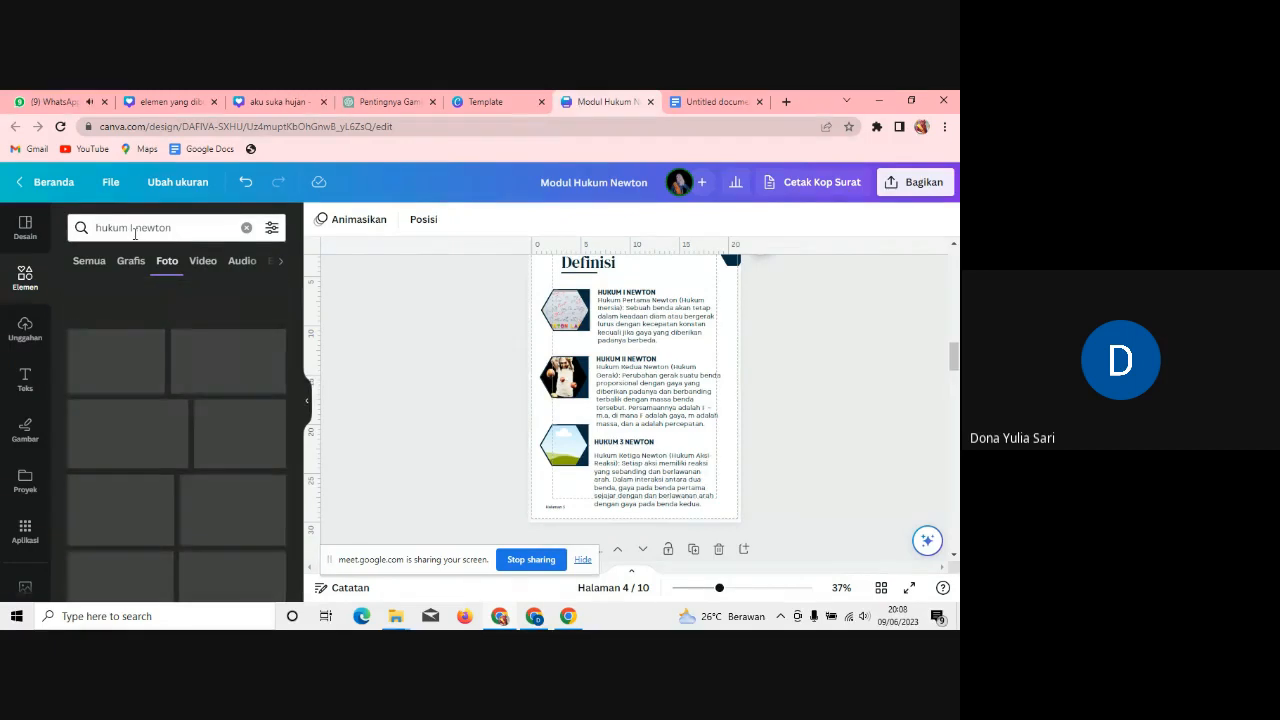
Step: Place the cursor after the 'I' in the 'hukum i newton' search query
left_click(135, 230)
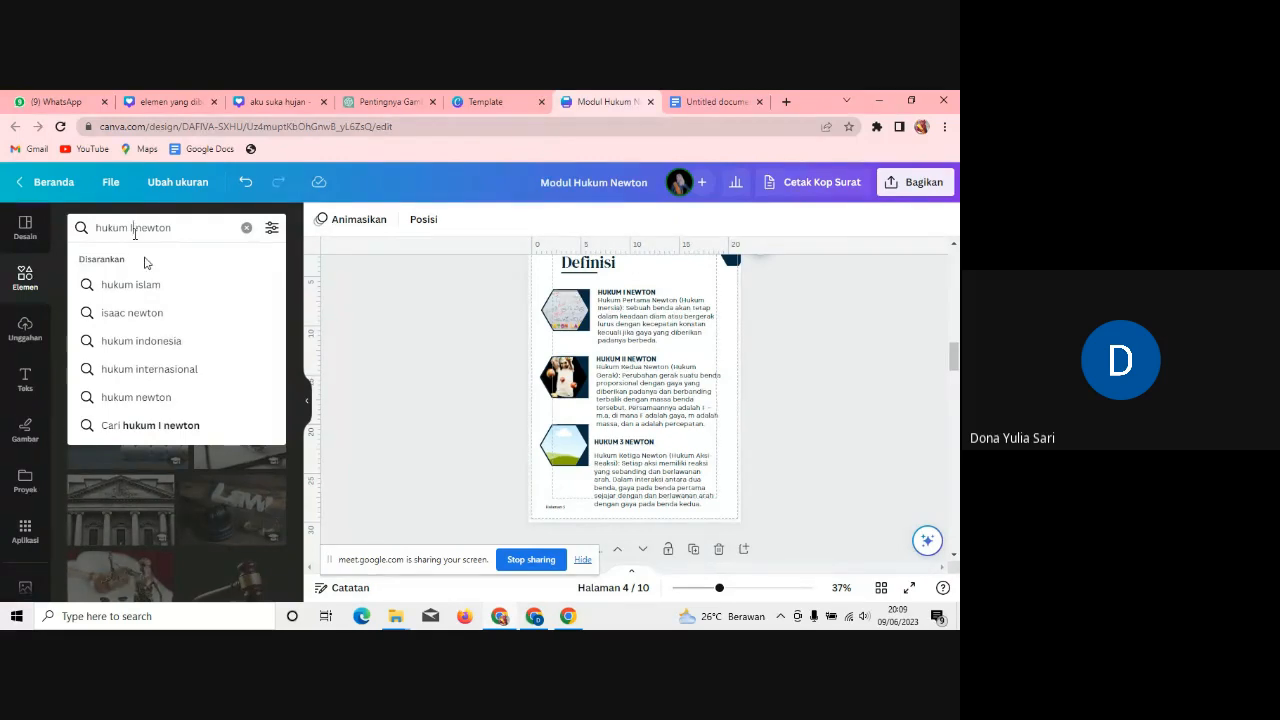
Step: Change the photo search to 'hukum II newton' and scroll through the results
type("I")
key("Return")
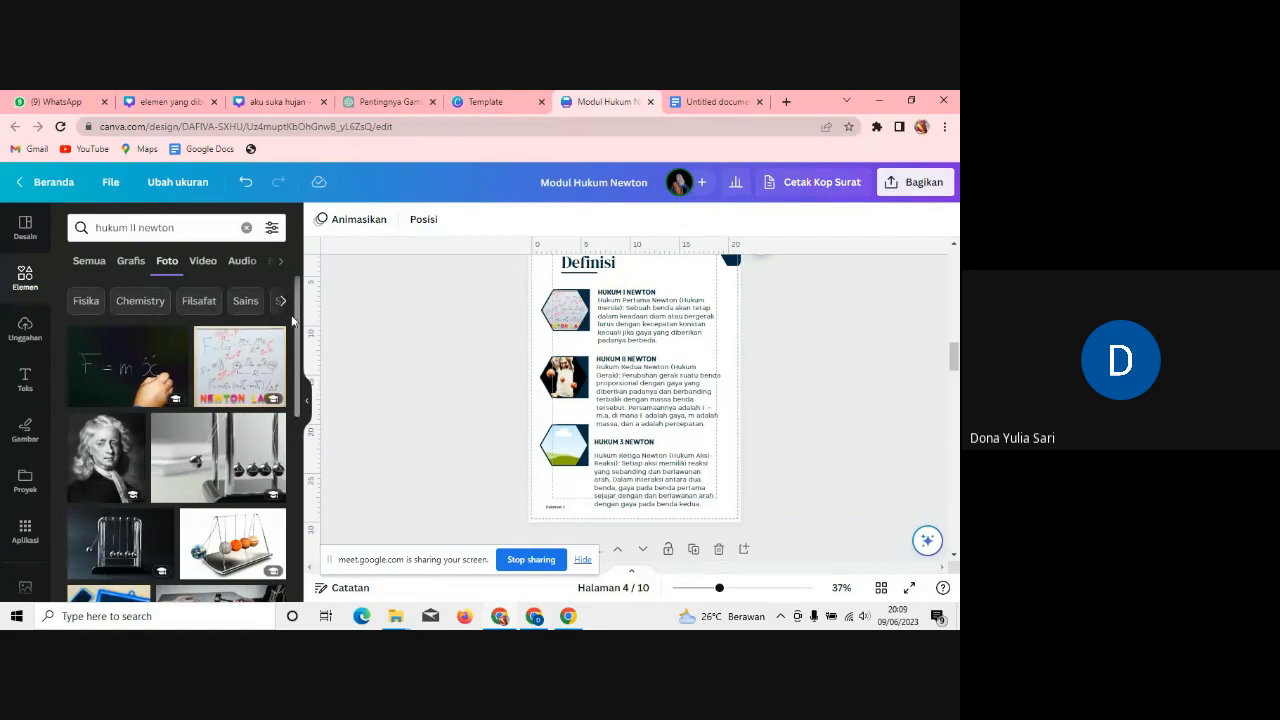
scroll(297, 302, "down", 5)
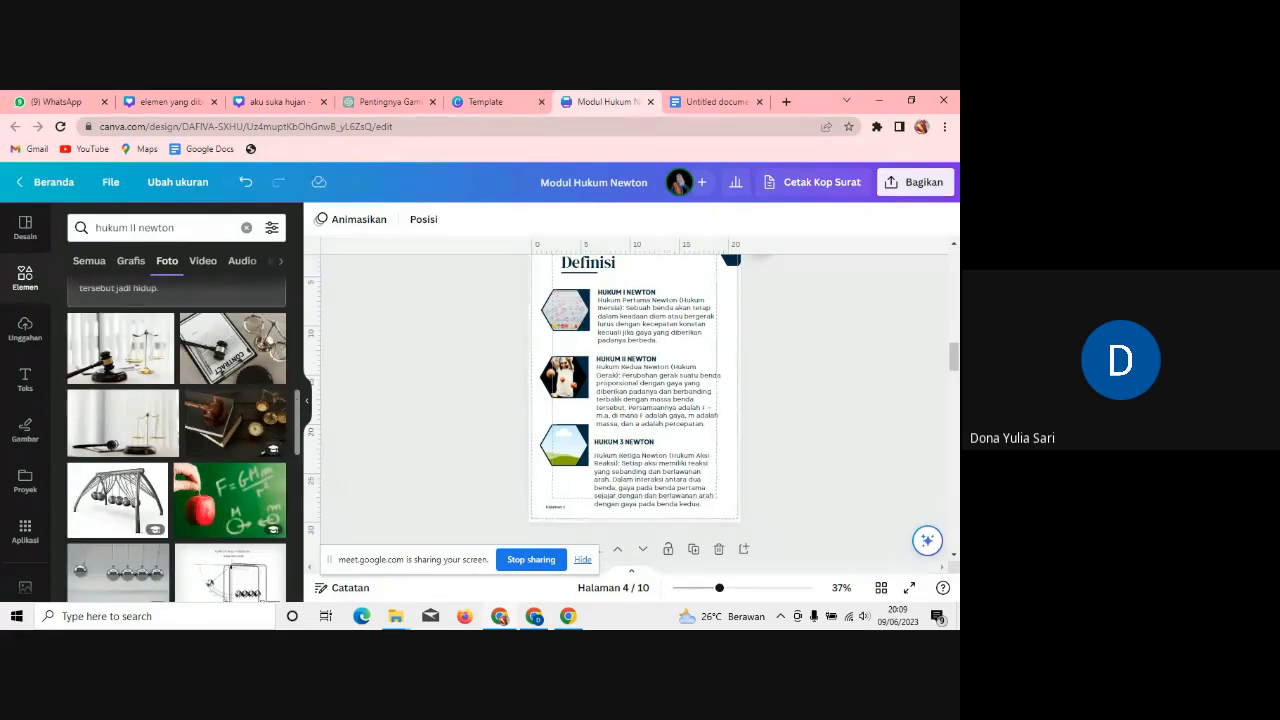
scroll(289, 387, "down", 3)
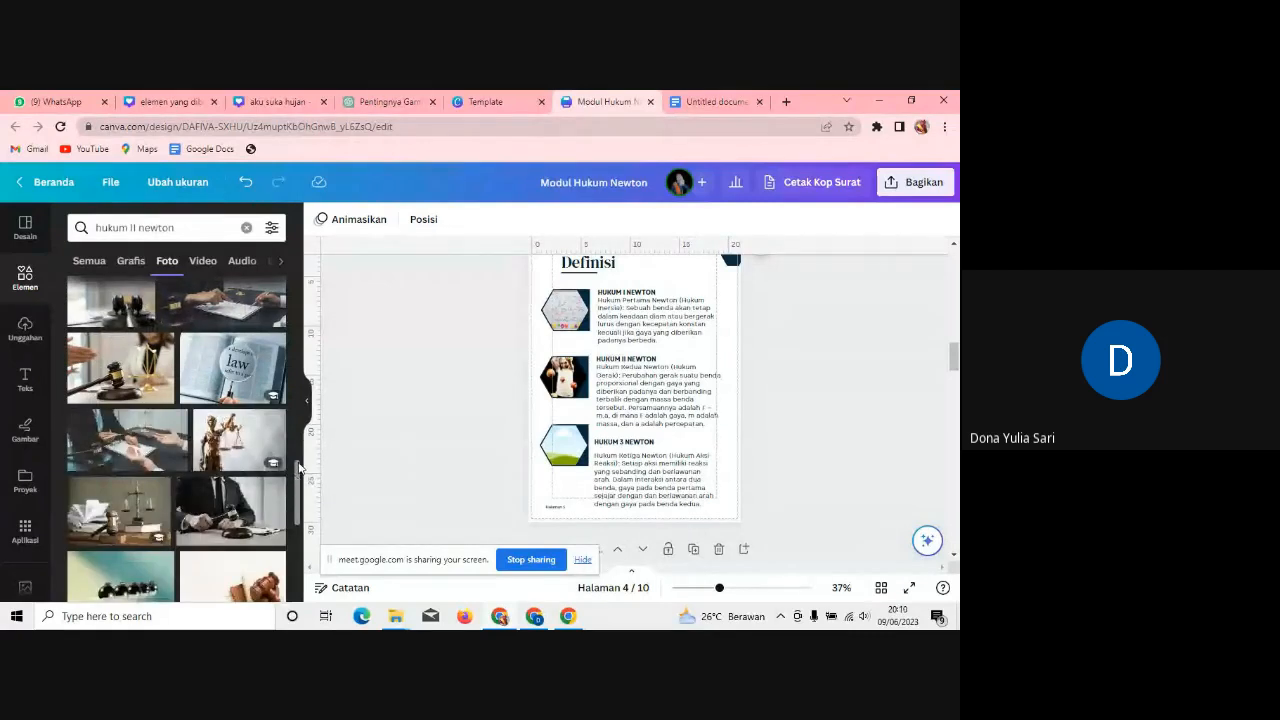
left_click_drag(297, 466, 291, 574)
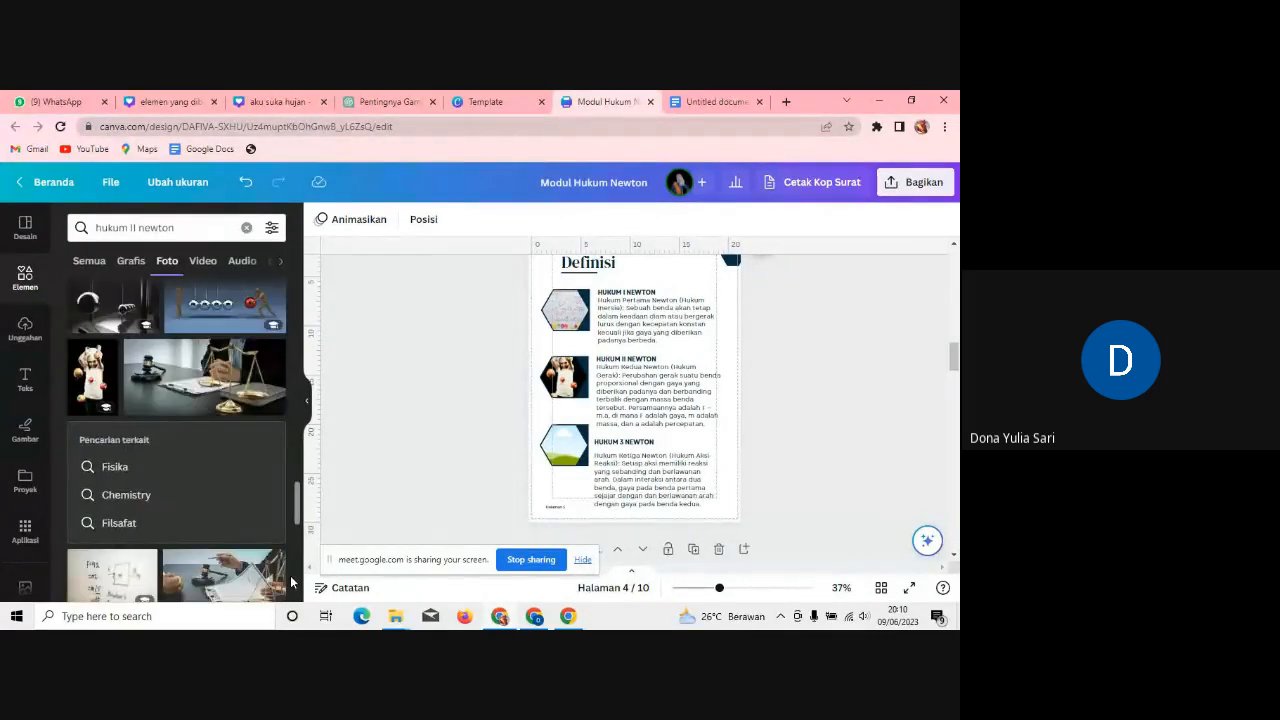
Step: Browse the Fisika related-search results, then start a new search for 'NEWTON'
left_click(114, 467)
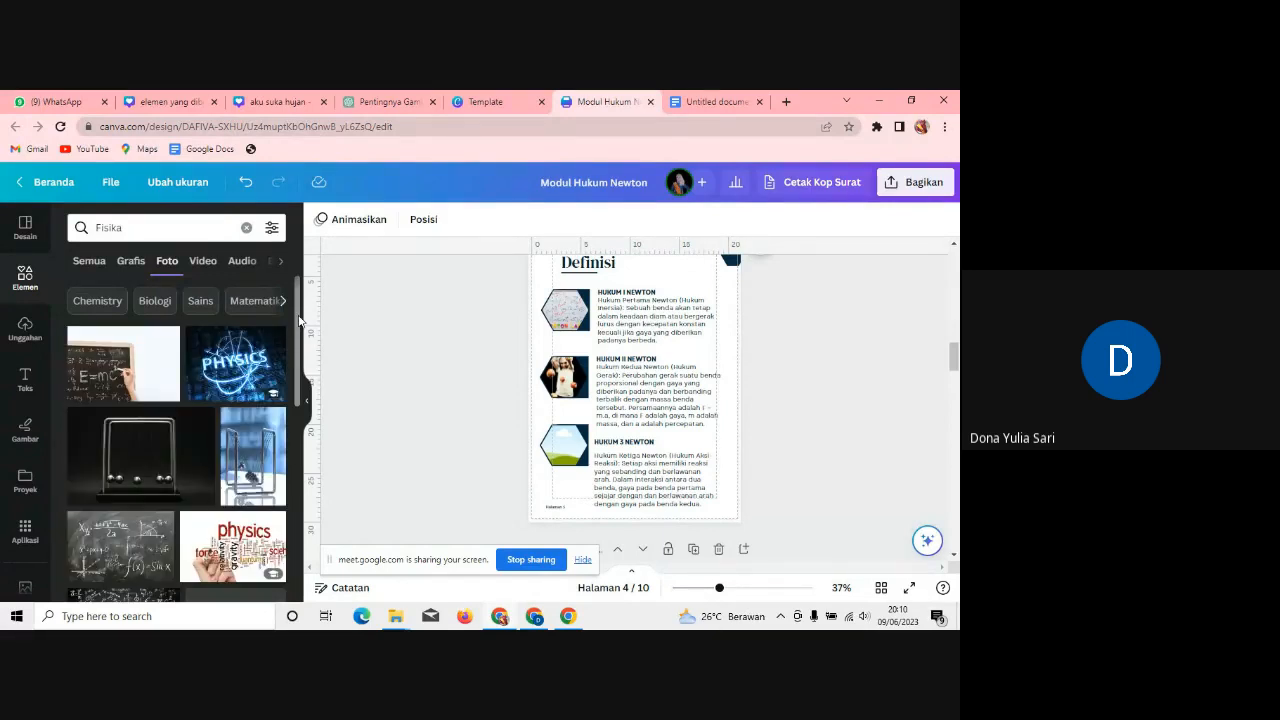
left_click_drag(298, 318, 296, 380)
scroll(296, 400, "down", 3)
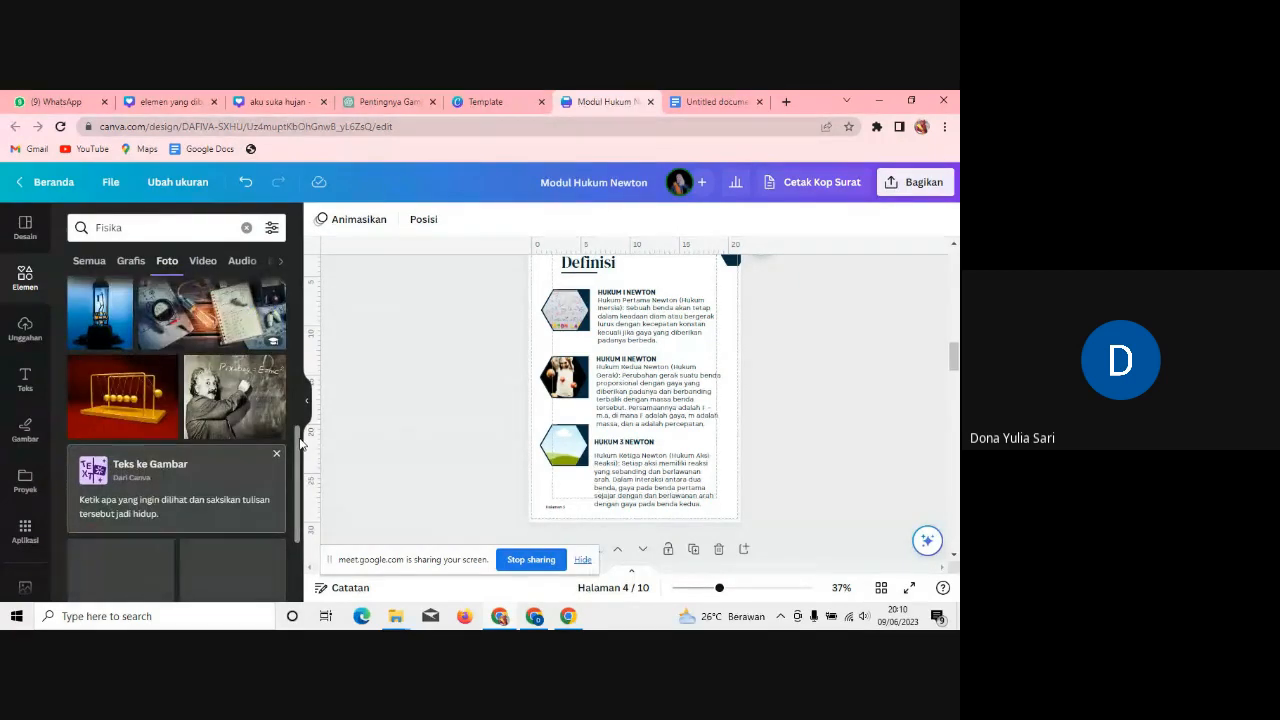
scroll(300, 445, "down", 2)
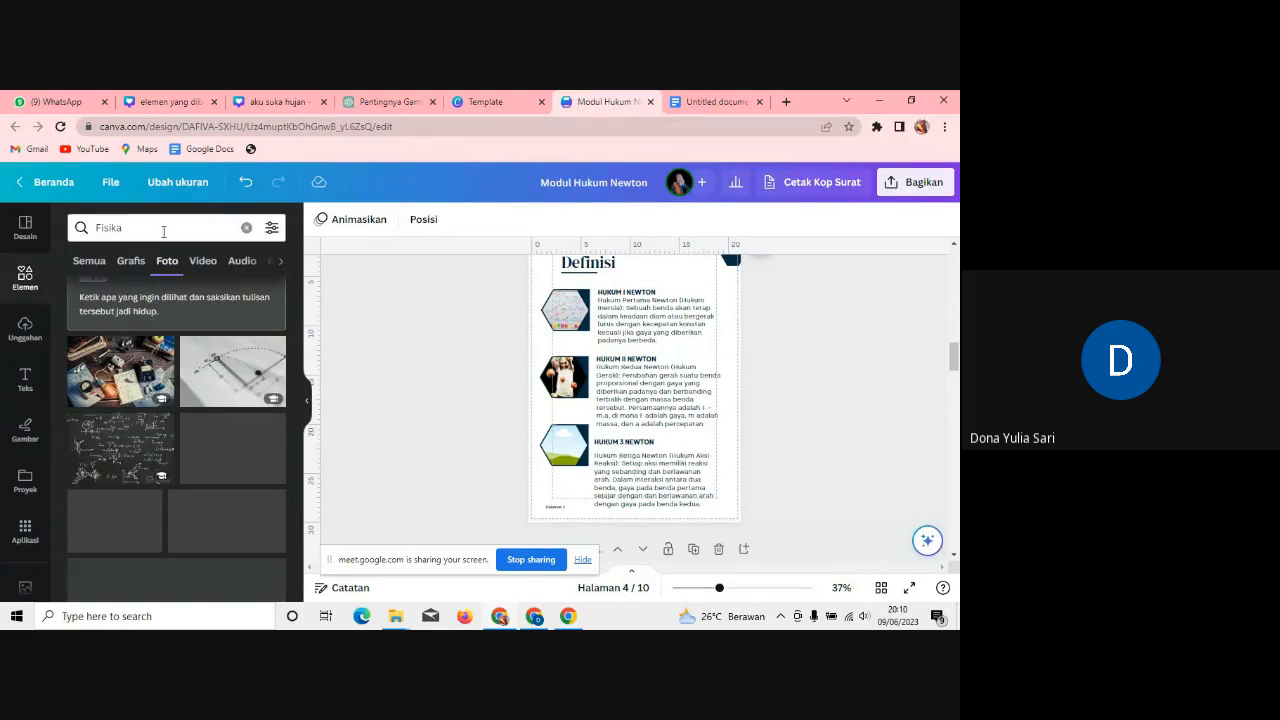
left_click(76, 229)
type("NE")
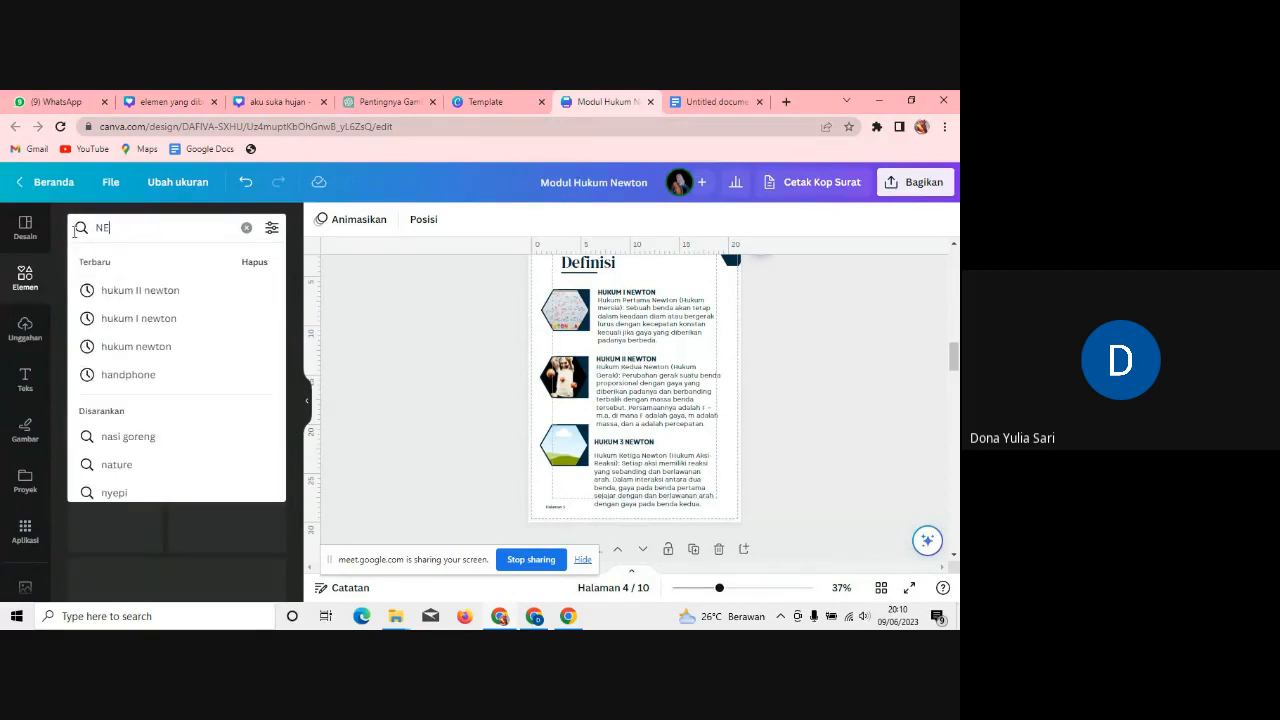
type("WTON")
Step: Search photos for 'NEWTON' and drop the antique telescope photo into the Hukum 3 hexagon
key("Return")
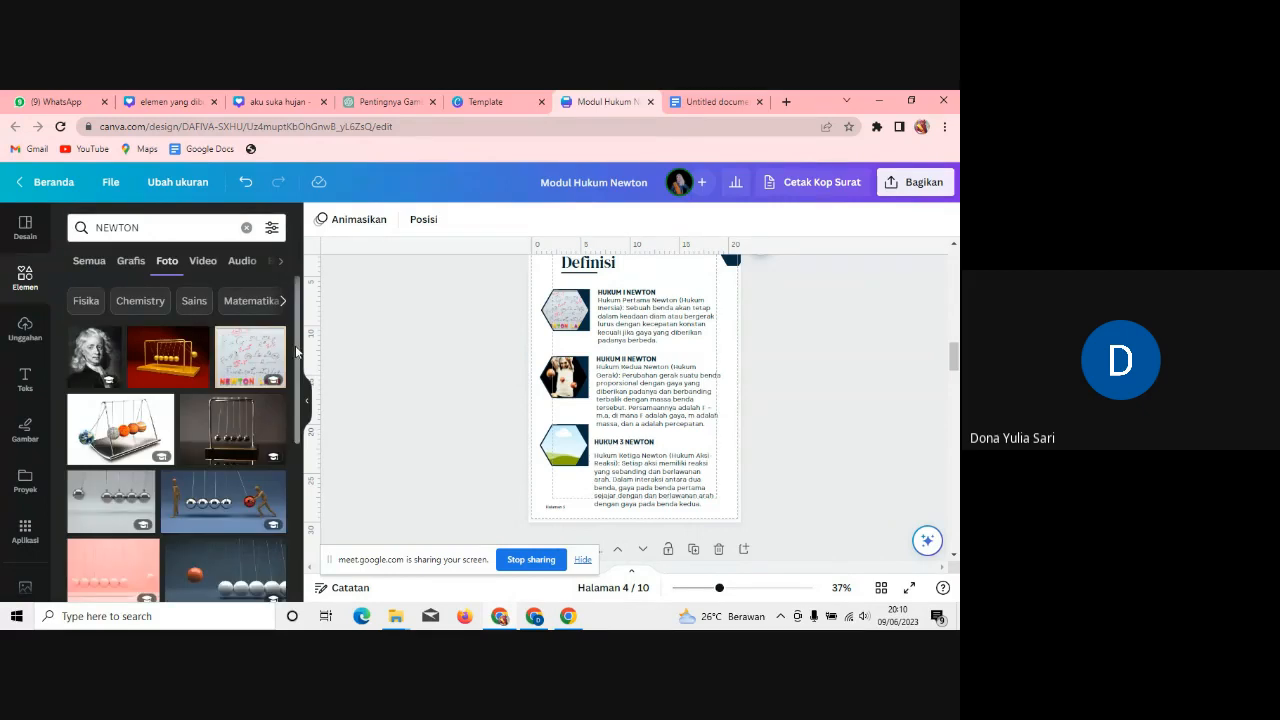
left_click_drag(299, 307, 300, 483)
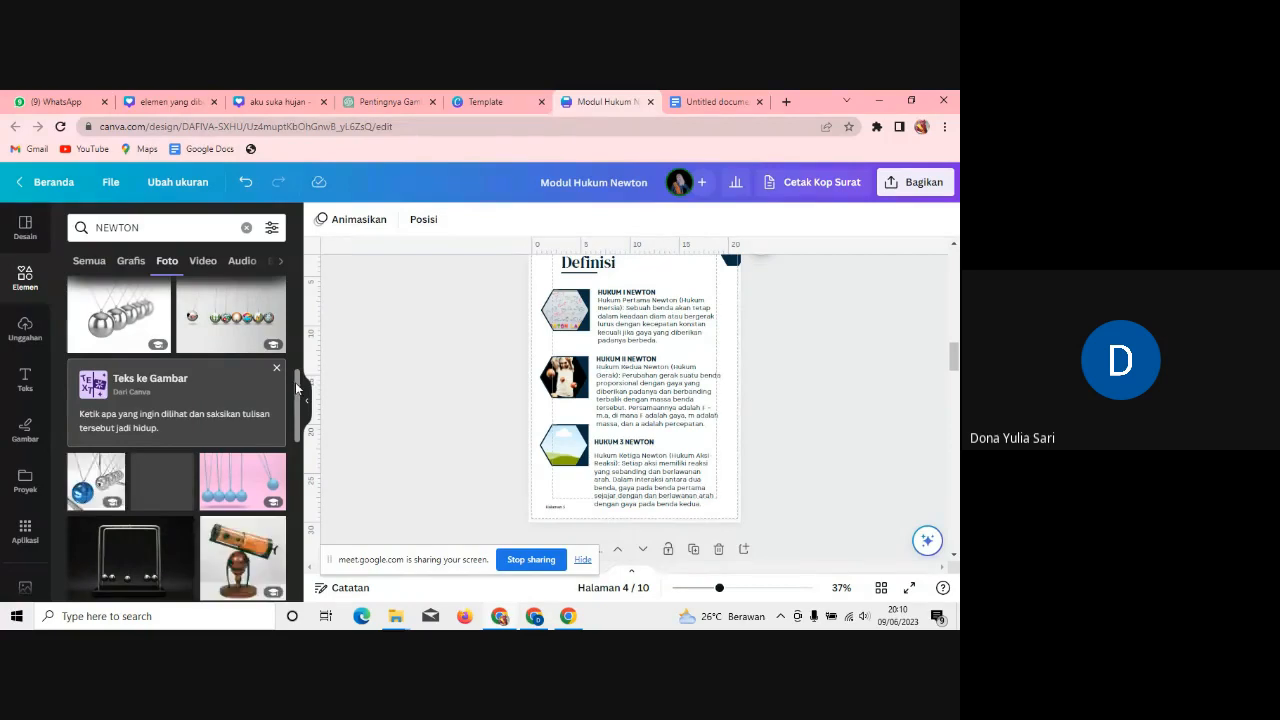
left_click_drag(297, 380, 295, 435)
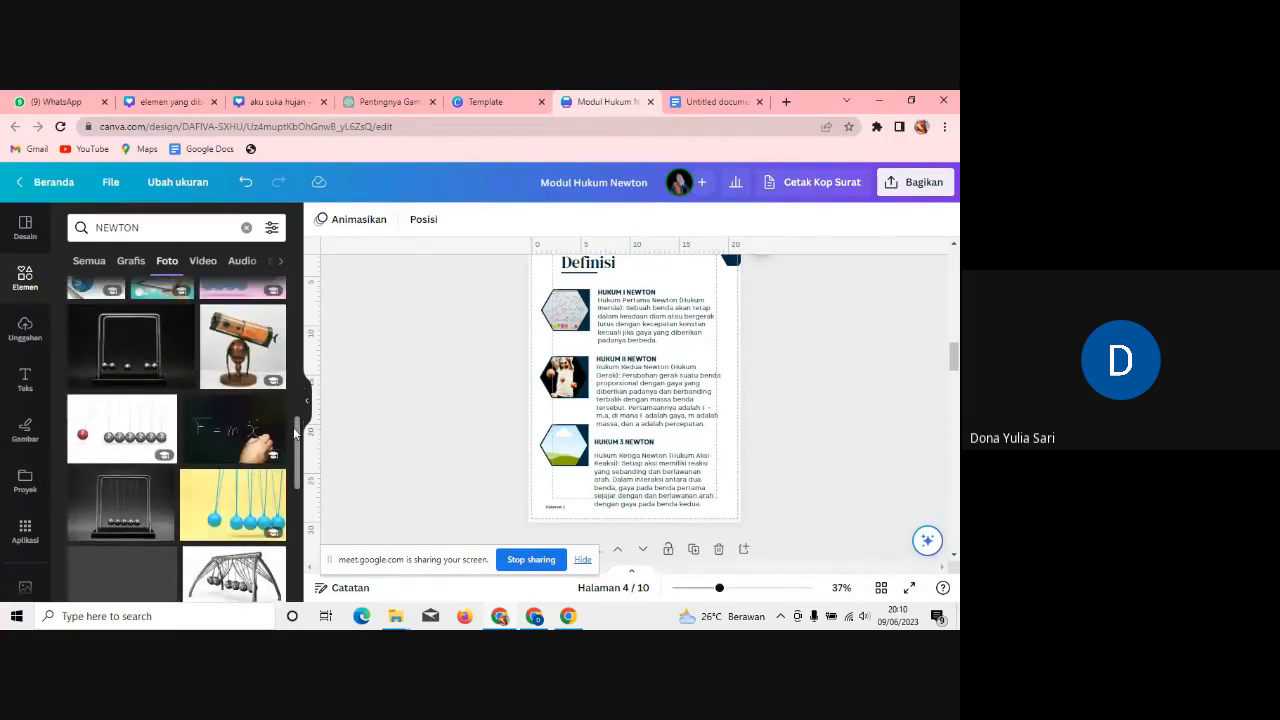
left_click(236, 350)
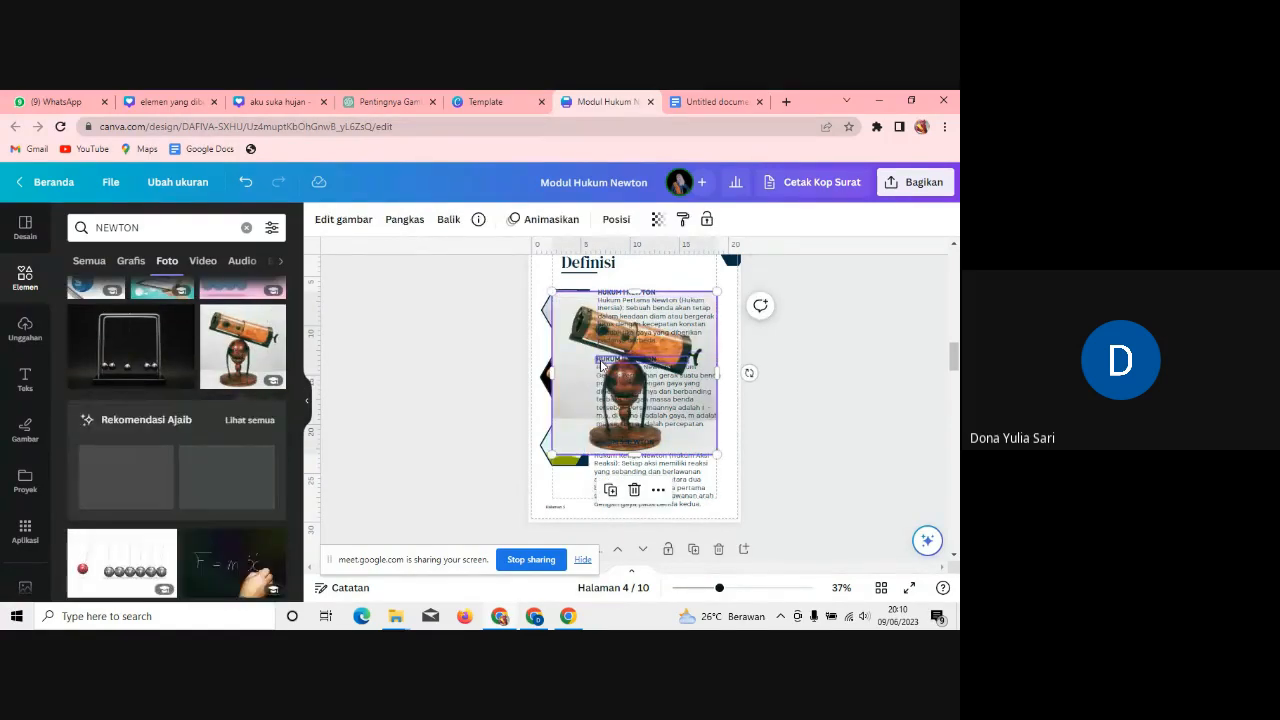
left_click_drag(575, 376, 551, 443)
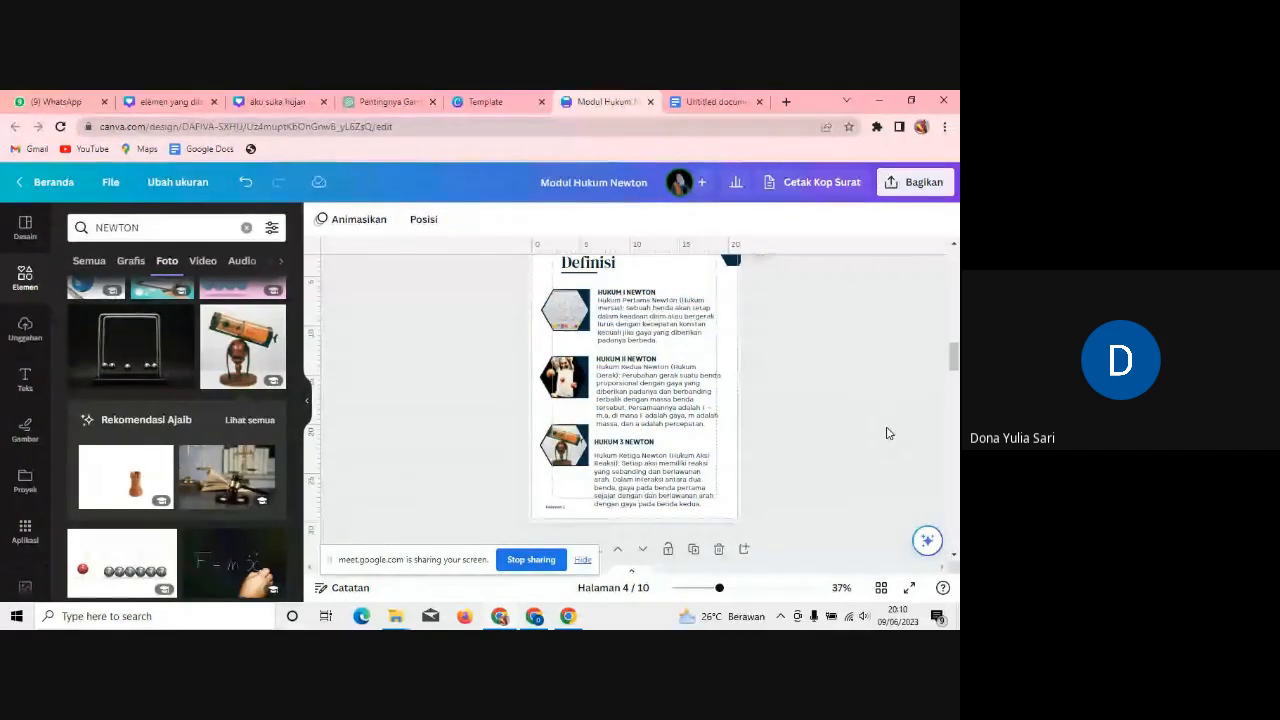
Step: Scroll down to page 5 (Vision And Mission), then switch to the Untitled Google Docs notes
scroll(887, 432, "down", 5)
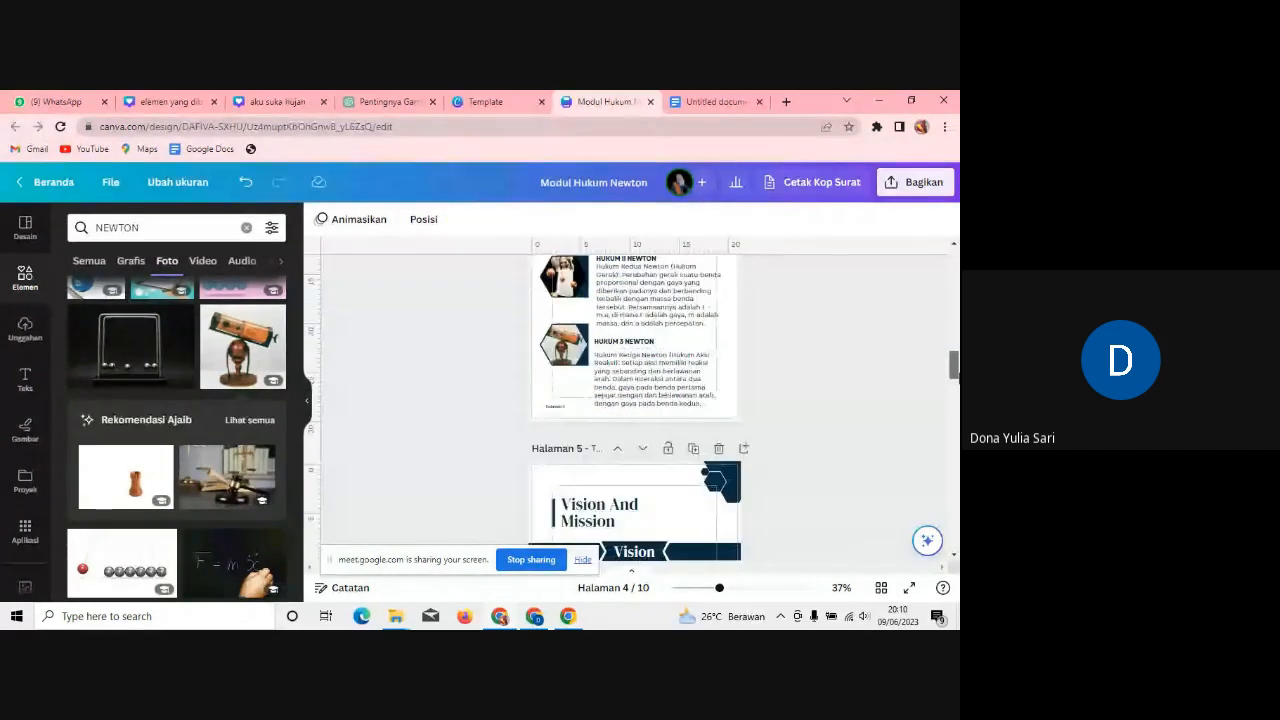
mouse_move(953, 377)
left_mouse_down()
mouse_move(955, 266)
mouse_move(956, 382)
left_mouse_up()
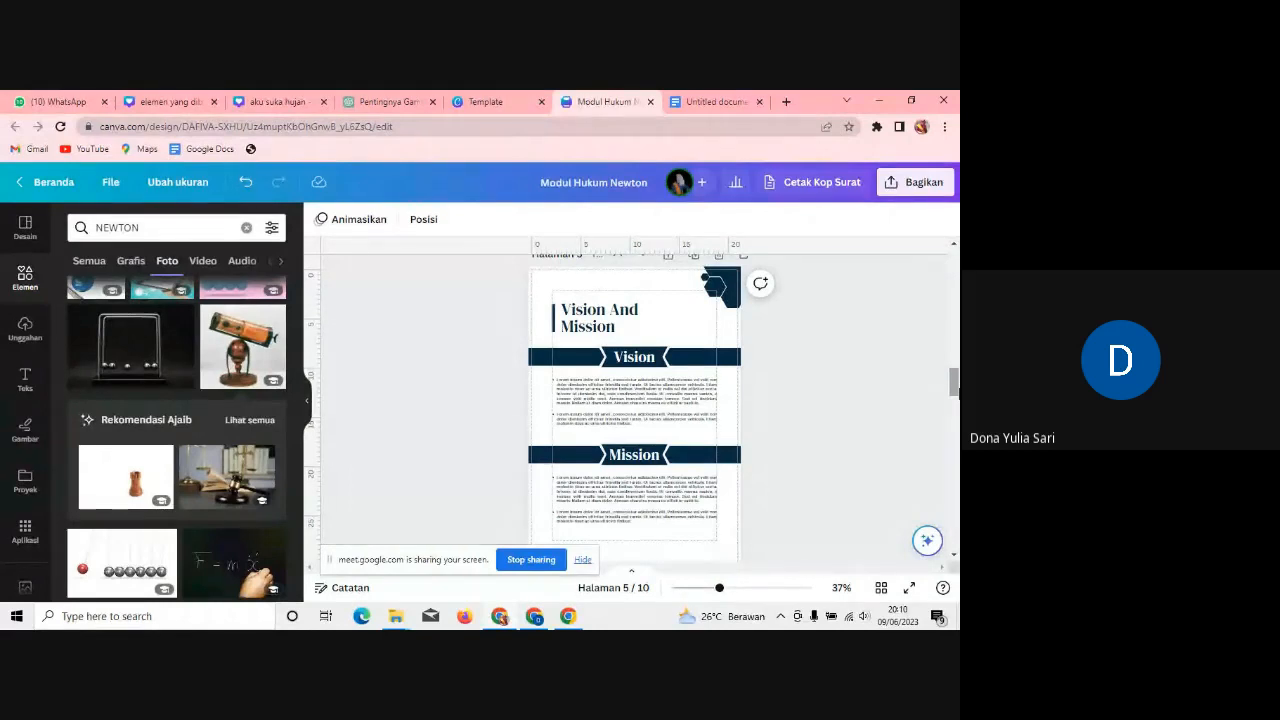
left_click(702, 104)
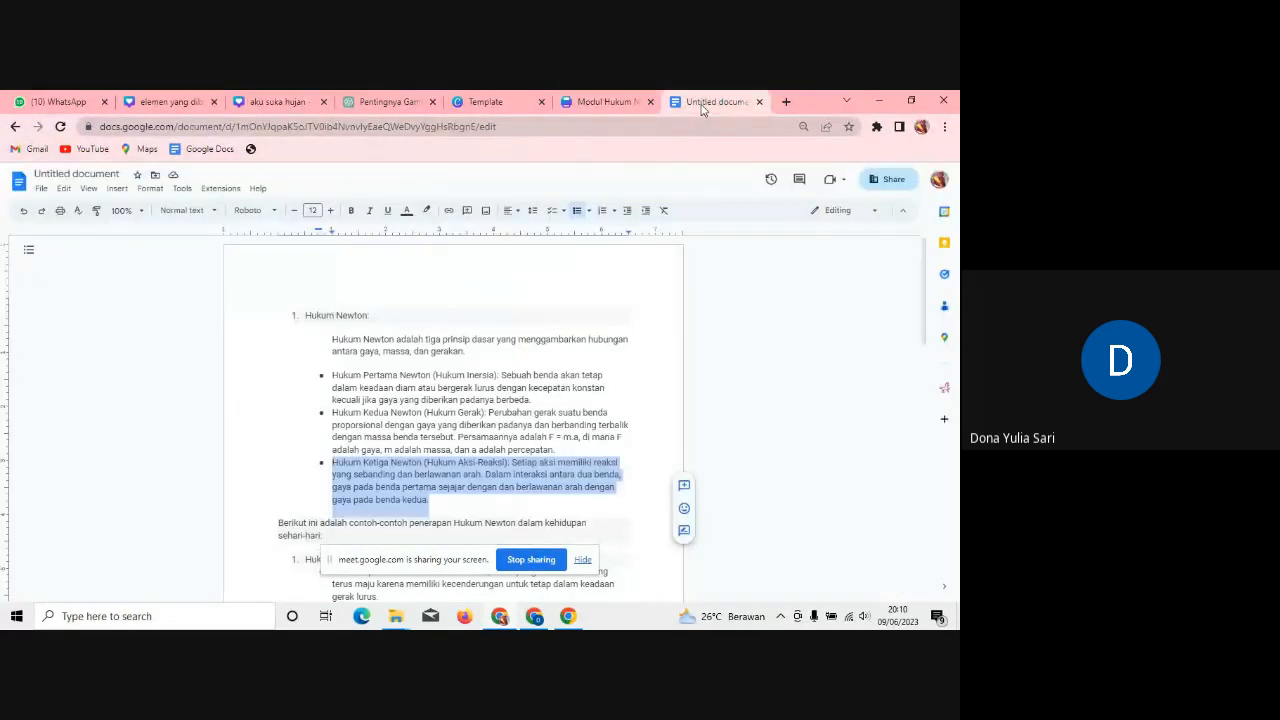
Step: Select the phrase 'contoh-contoh penerapan Hukum Newton dalam kehidupan sehari-hari:' in the notes
left_click(706, 347)
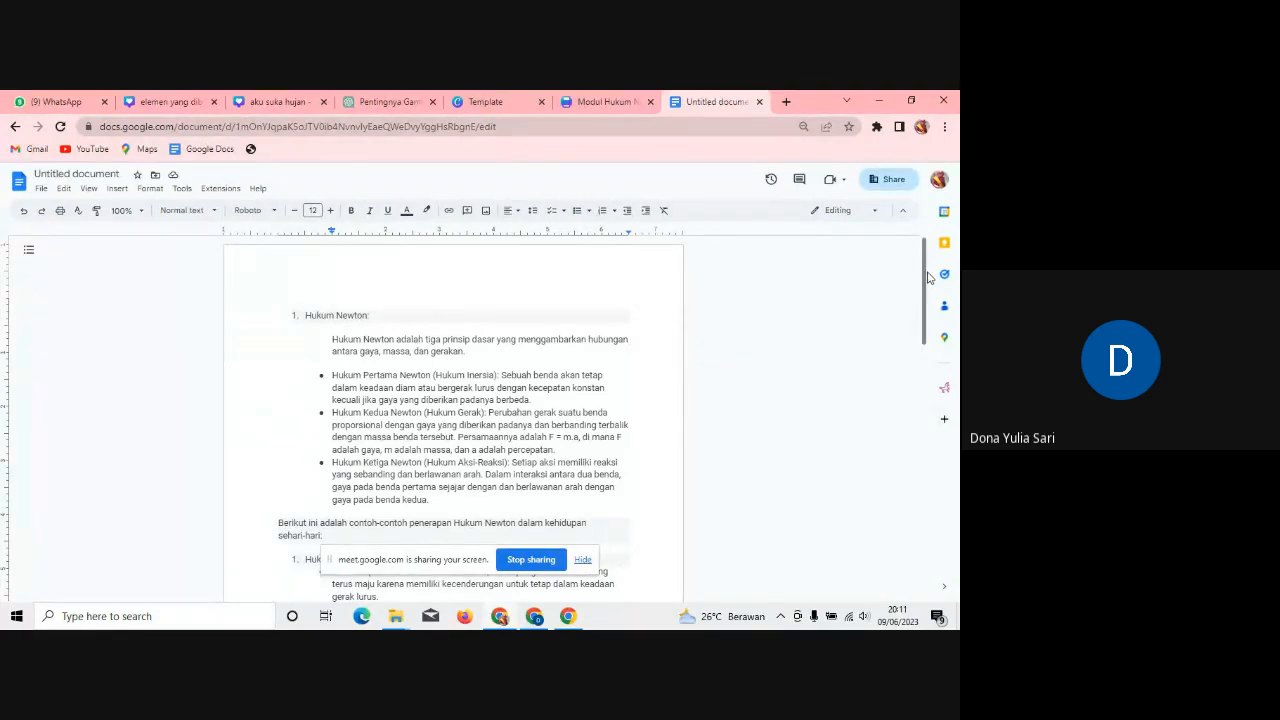
left_click_drag(925, 278, 911, 341)
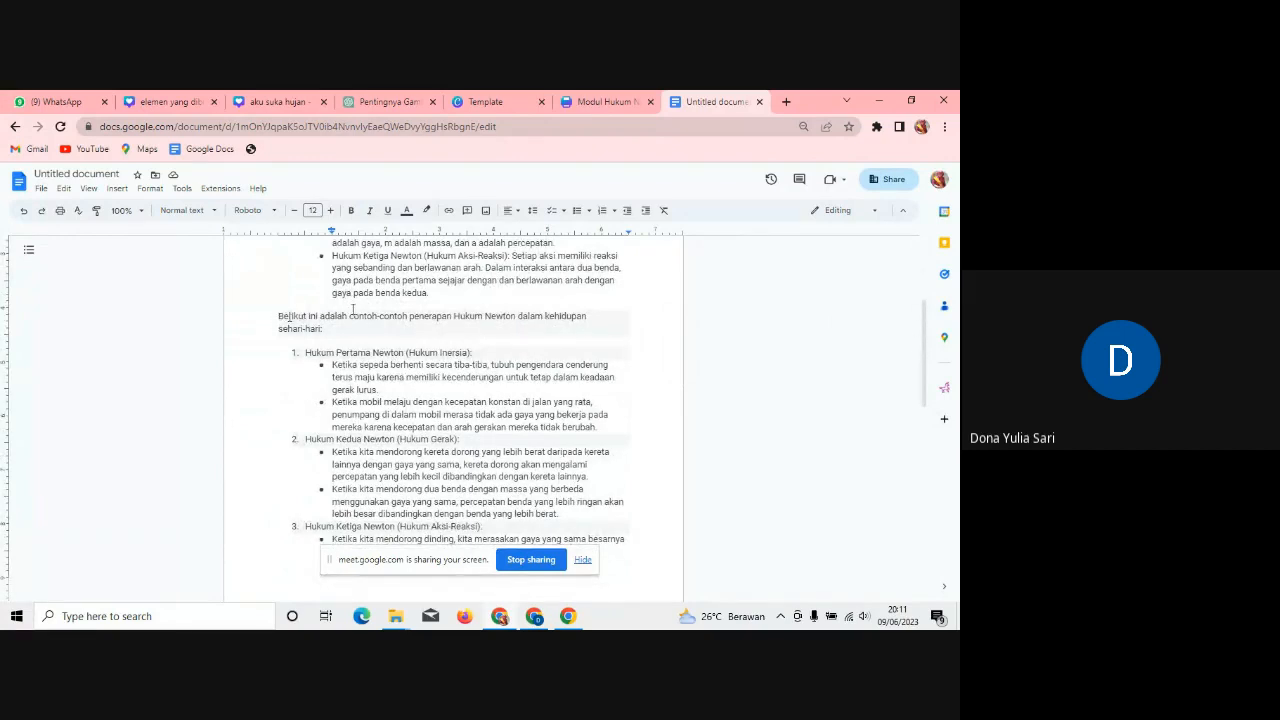
left_click_drag(349, 316, 362, 334)
key("ctrl+c")
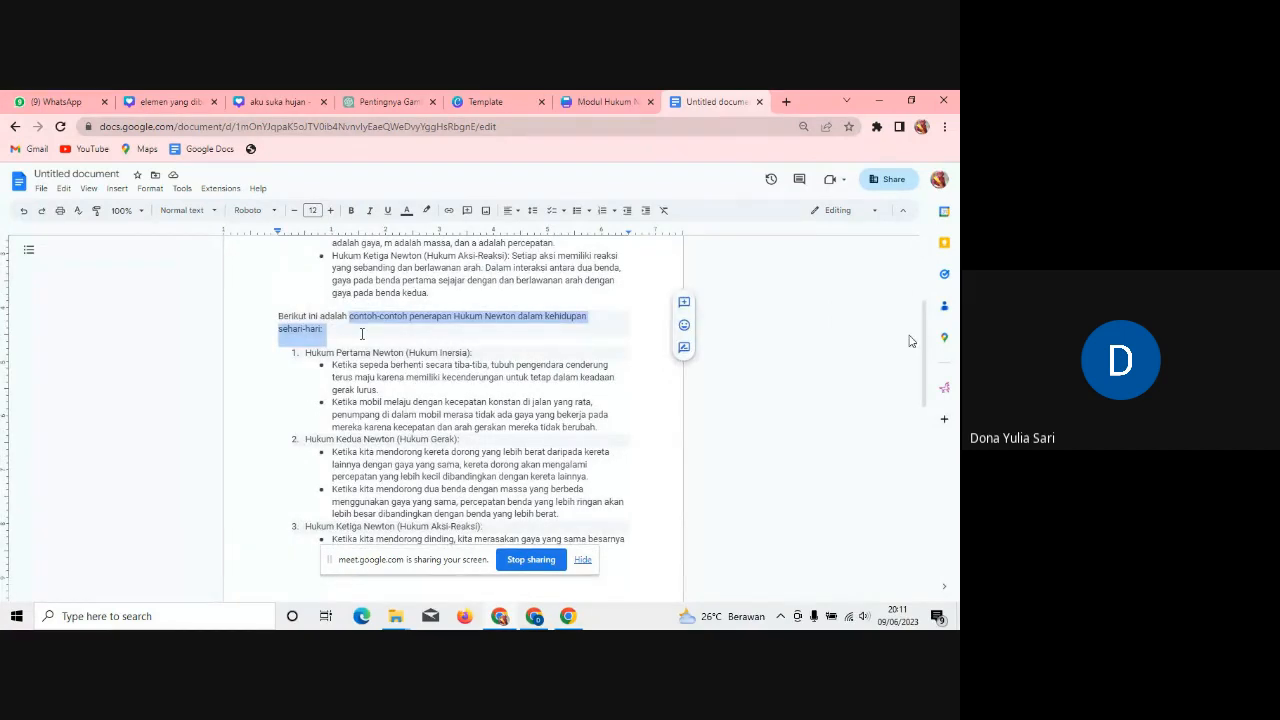
Step: Back in Canva, replace the Vision And Mission title with the copied phrase
left_click(568, 101)
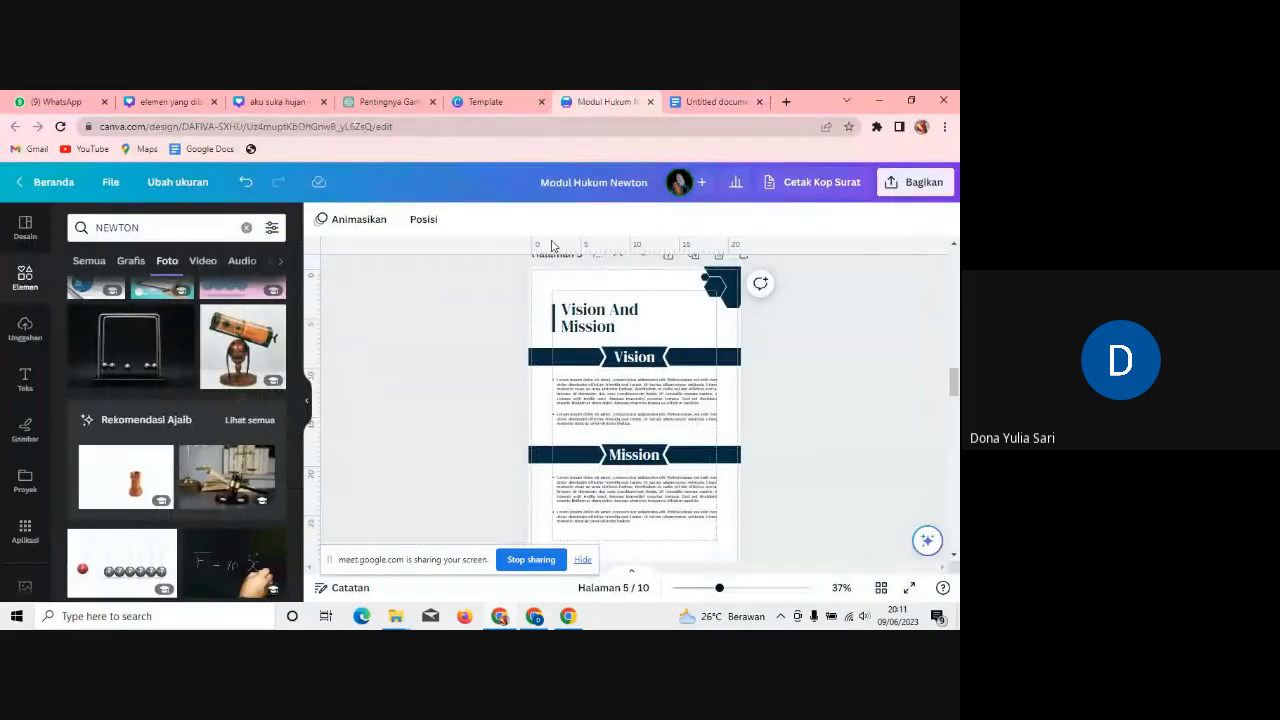
left_click(612, 320)
left_click(612, 322)
key("ctrl+a")
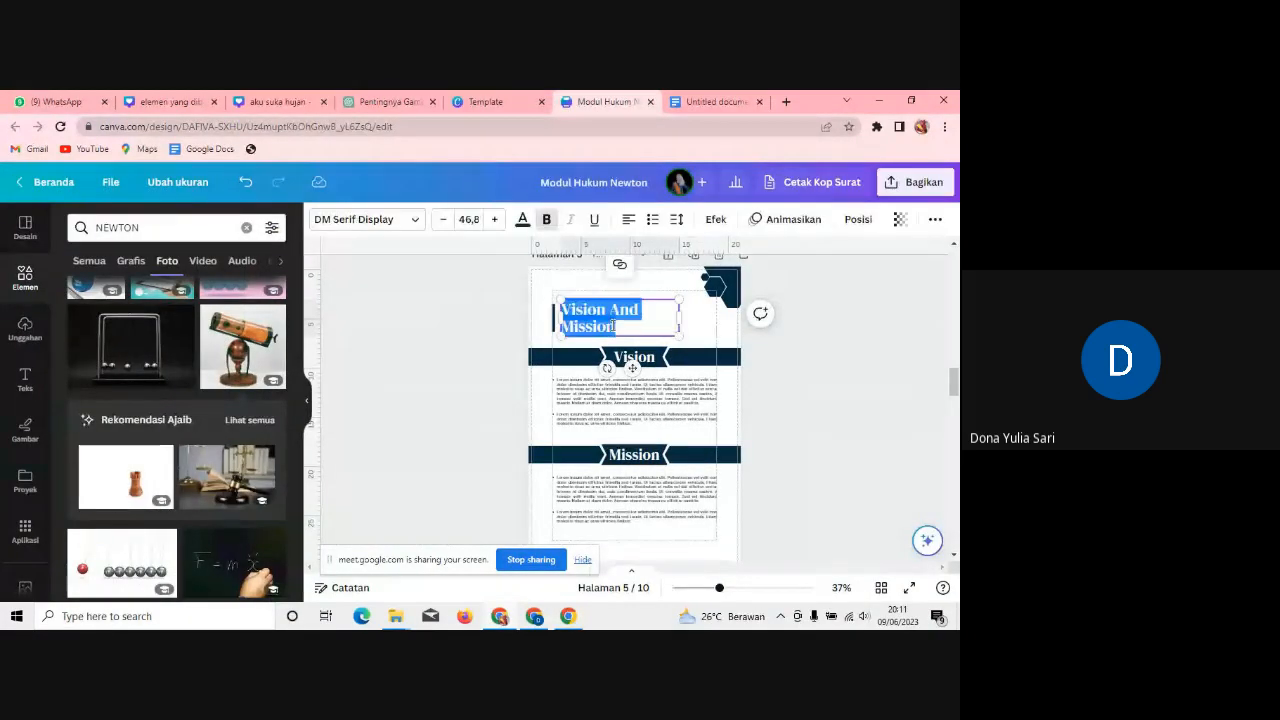
key("ctrl+v")
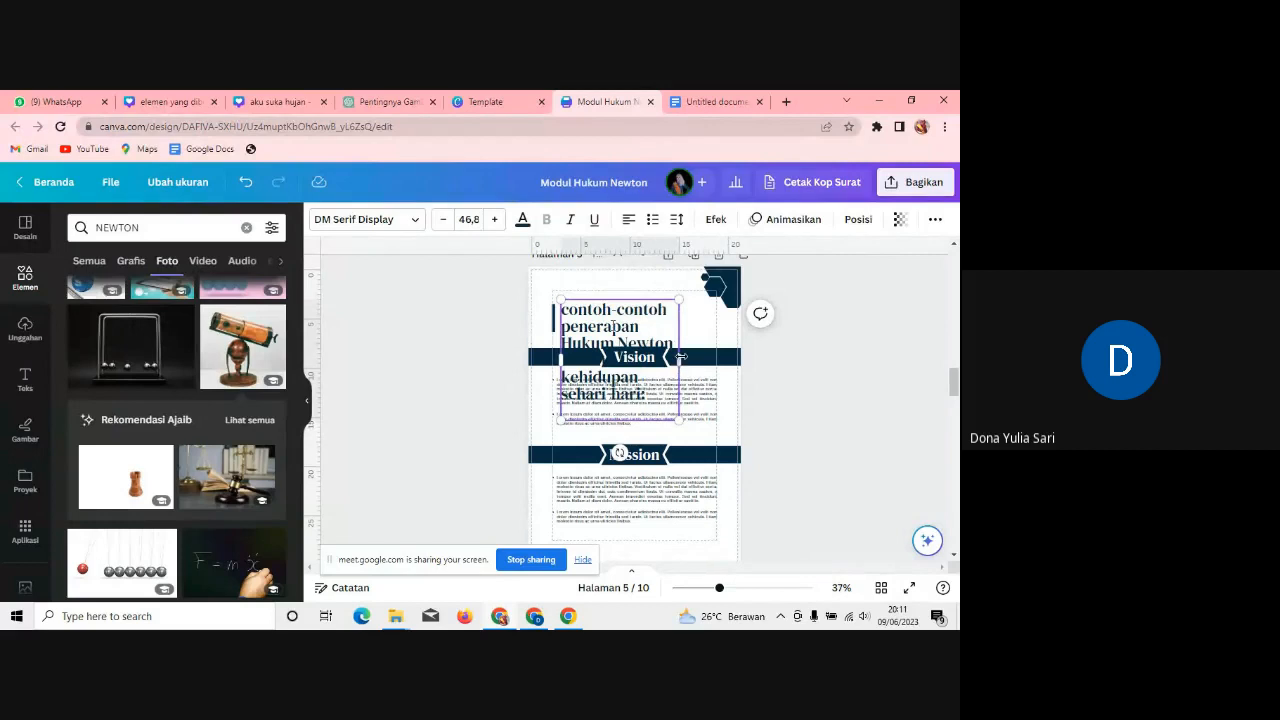
Step: Set the page 5 title's font size to 30
left_click(443, 220)
left_click(443, 220)
left_click(443, 220)
left_click(443, 220)
left_click(443, 220)
left_click(443, 220)
left_click(443, 220)
left_click(443, 220)
left_click(786, 363)
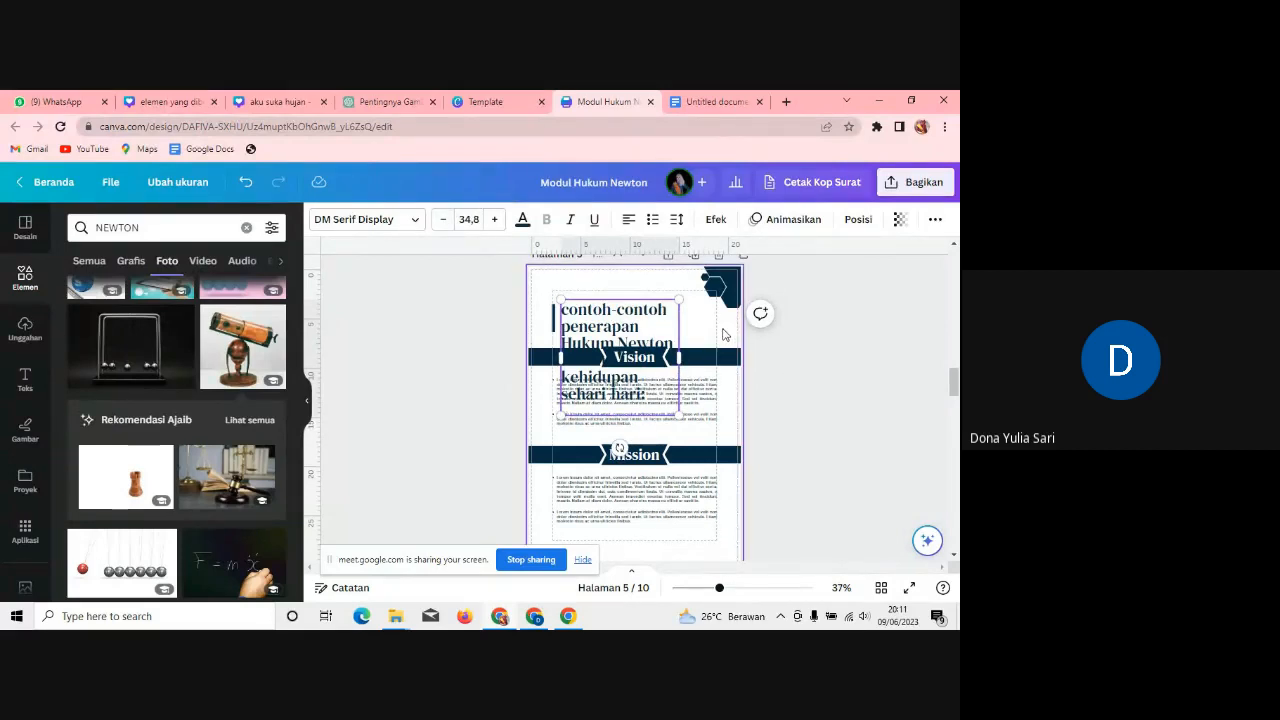
left_click(653, 325)
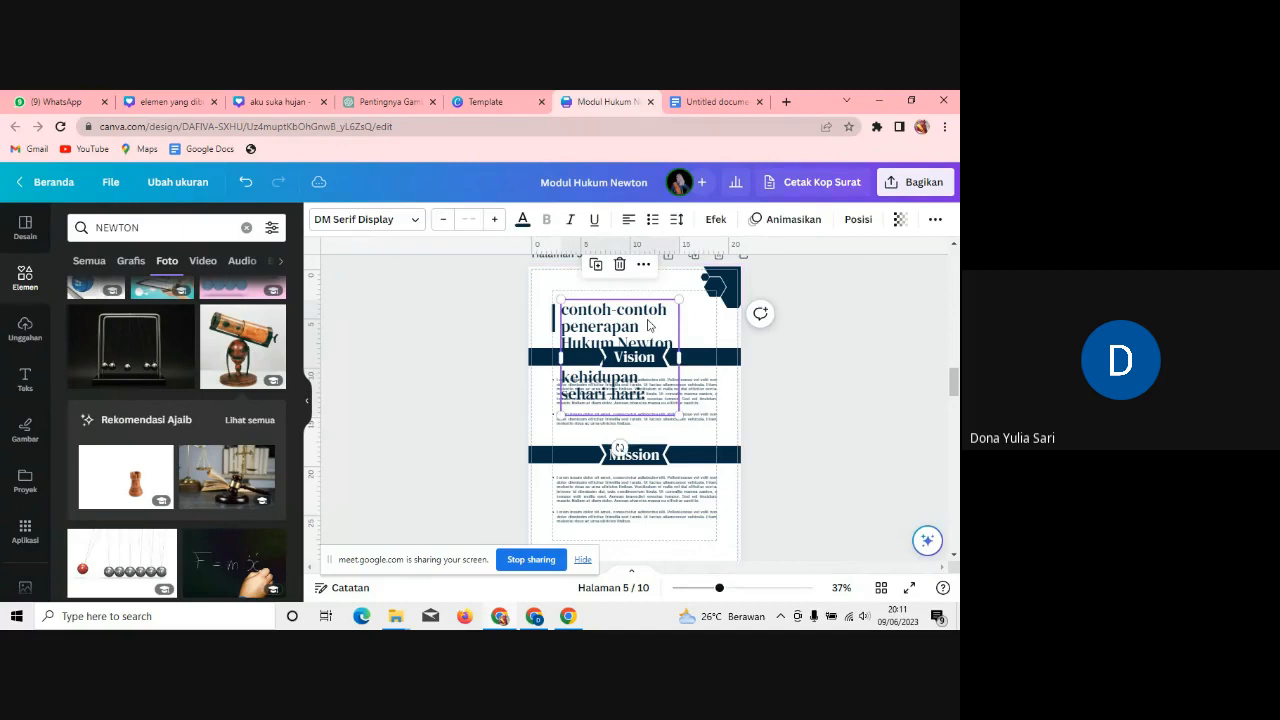
left_click(477, 222)
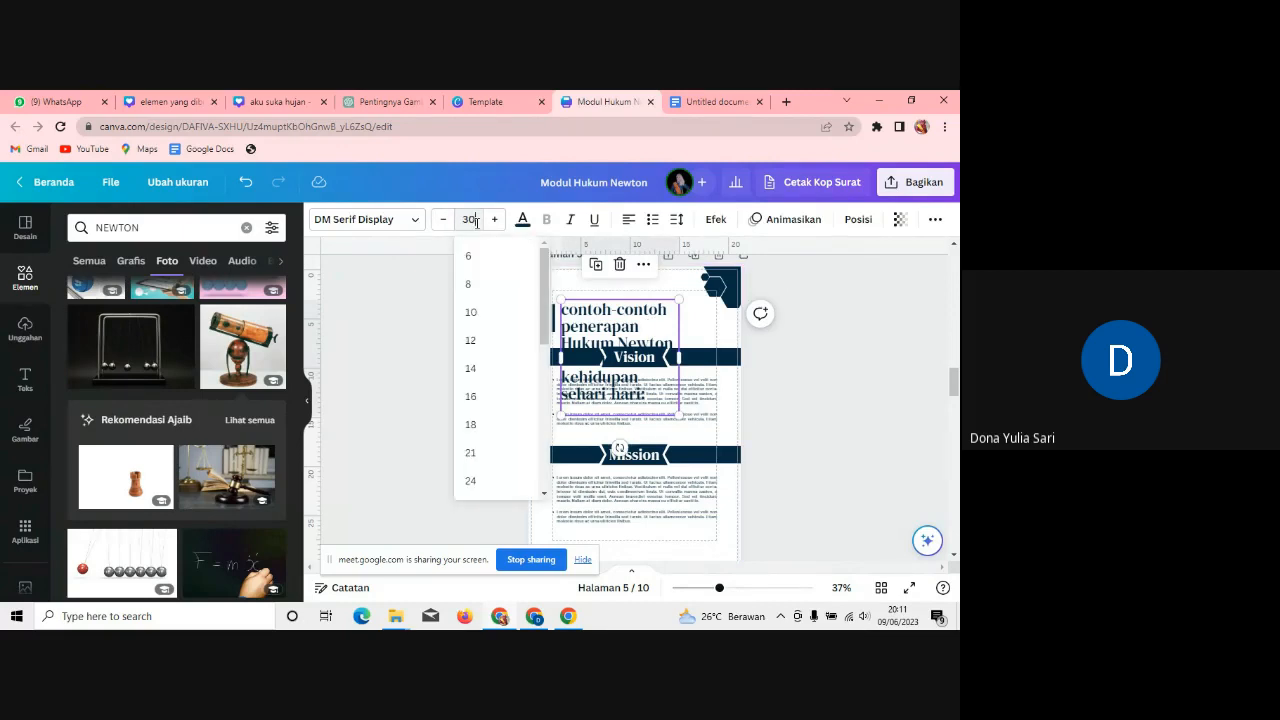
type("30")
key("Return")
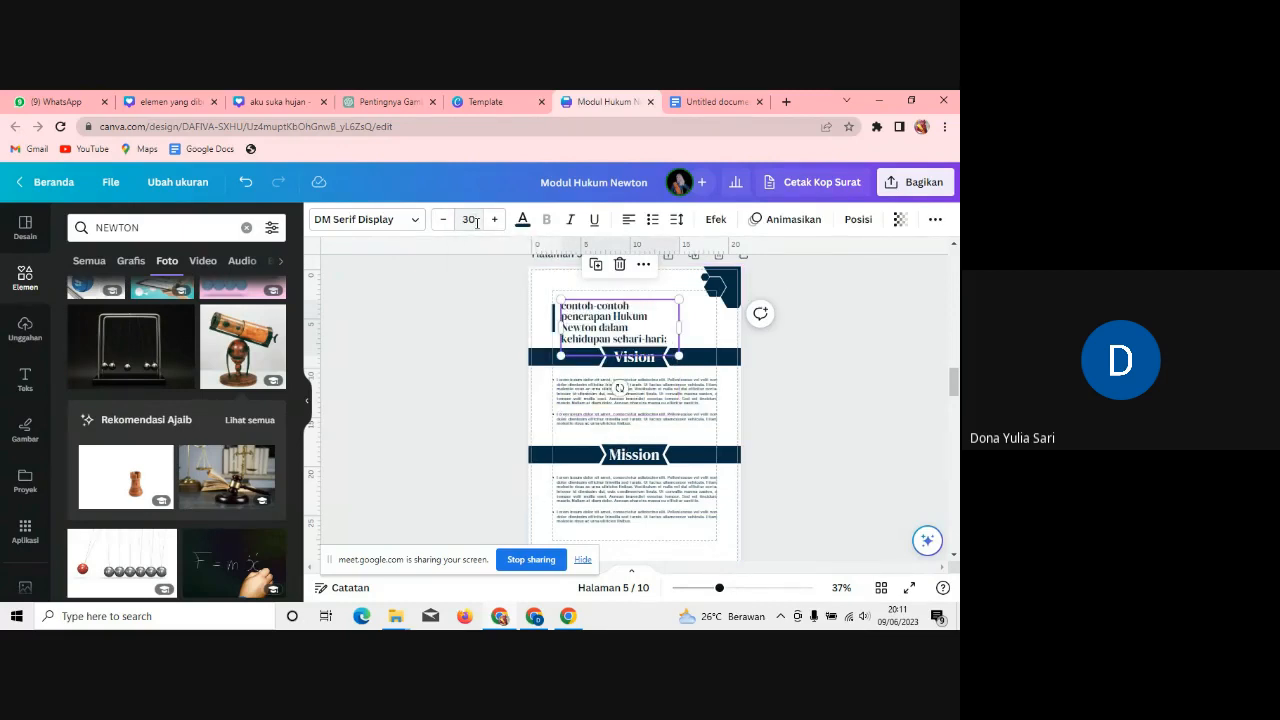
Step: Capitalise the title to 'Contoh-contoh' and widen its box so it wraps over three lines
double_click(570, 306)
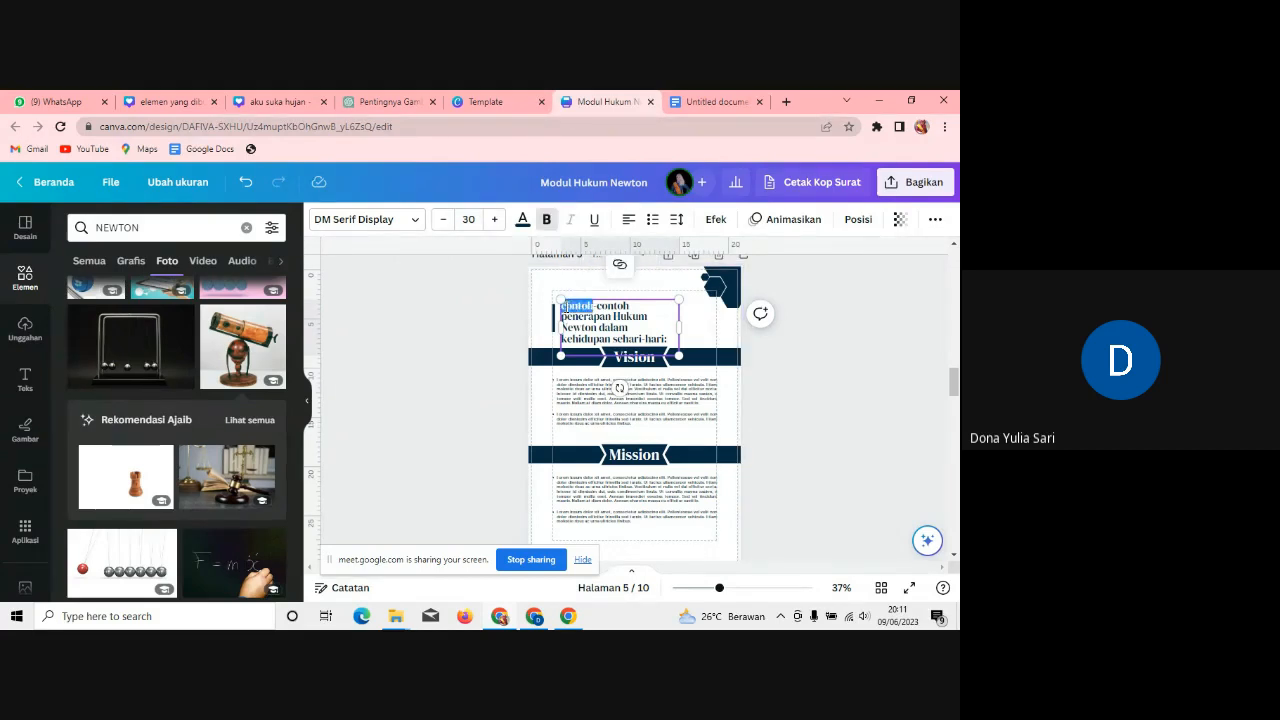
left_click(566, 308)
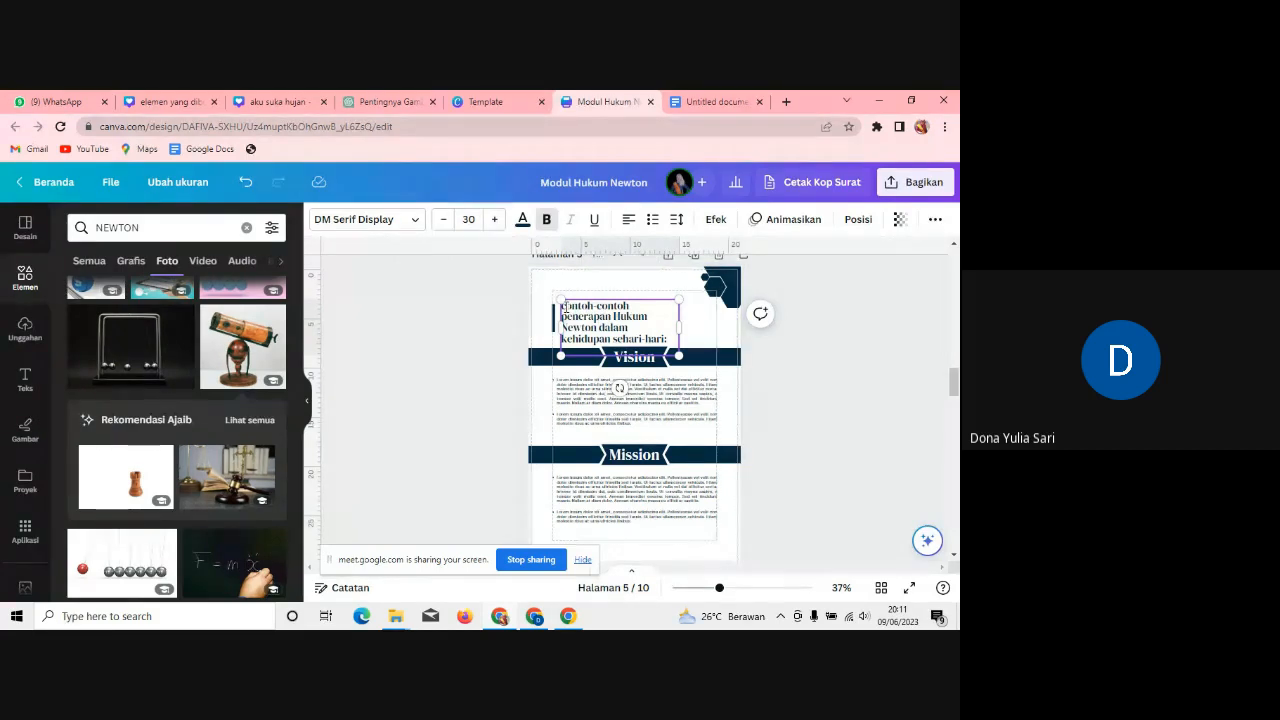
key("BackSpace")
type("C")
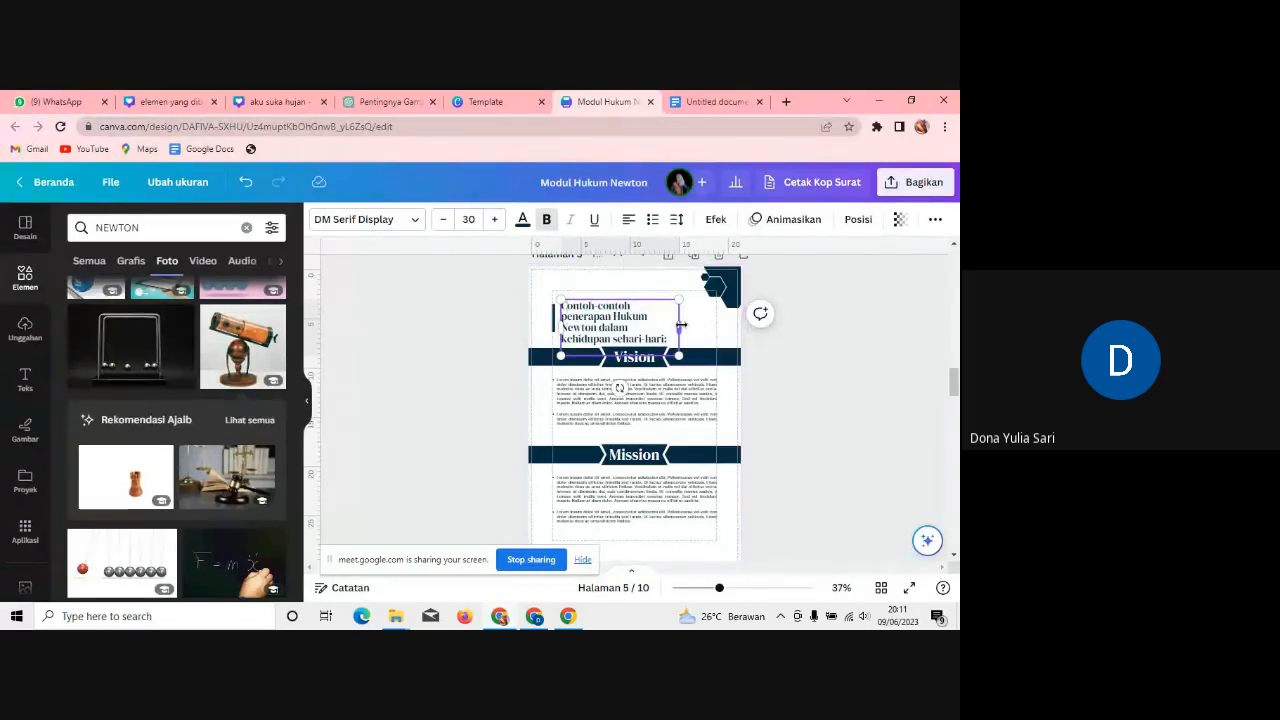
left_click_drag(681, 324, 701, 324)
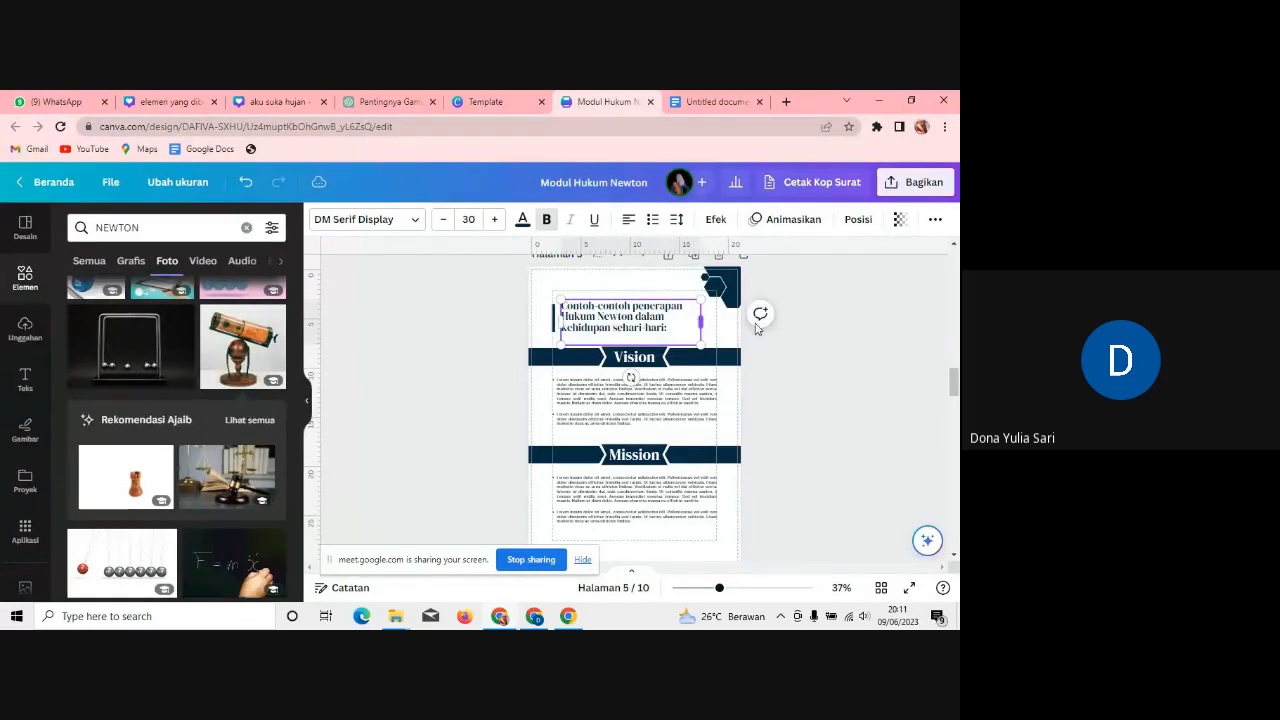
left_click(838, 353)
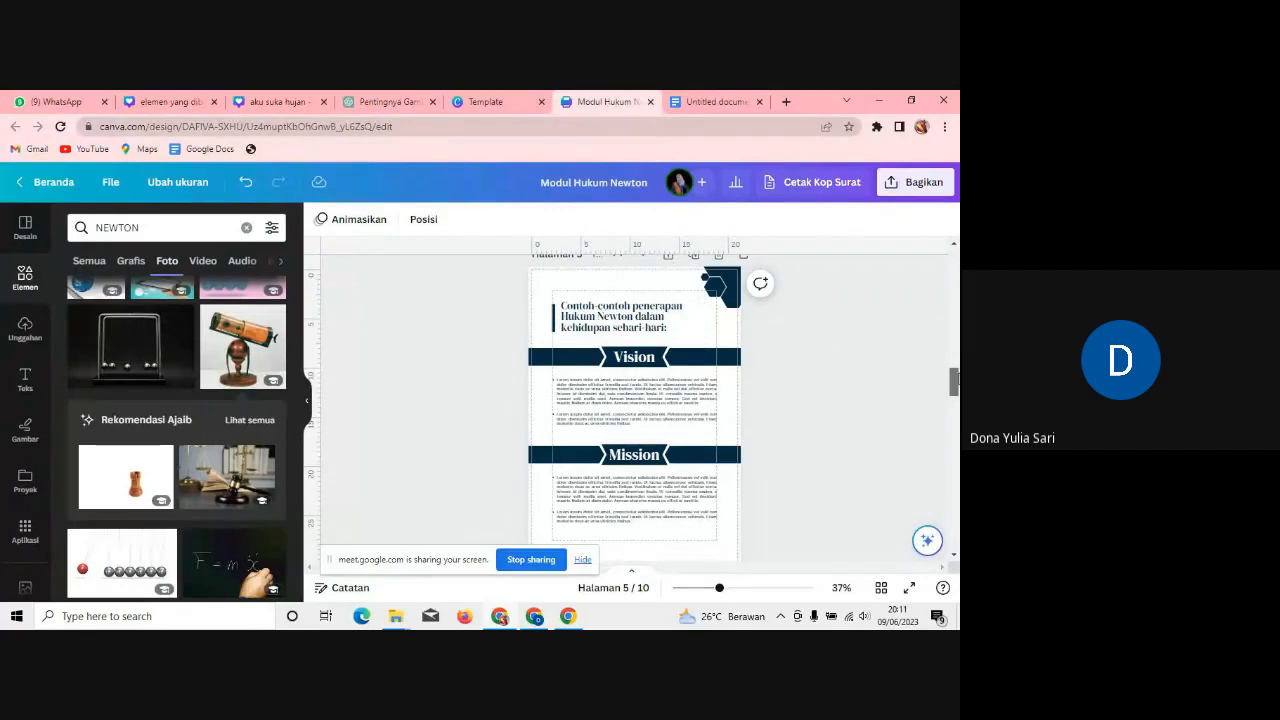
scroll(953, 385, "down", 2)
scroll(953, 393, "up", 1)
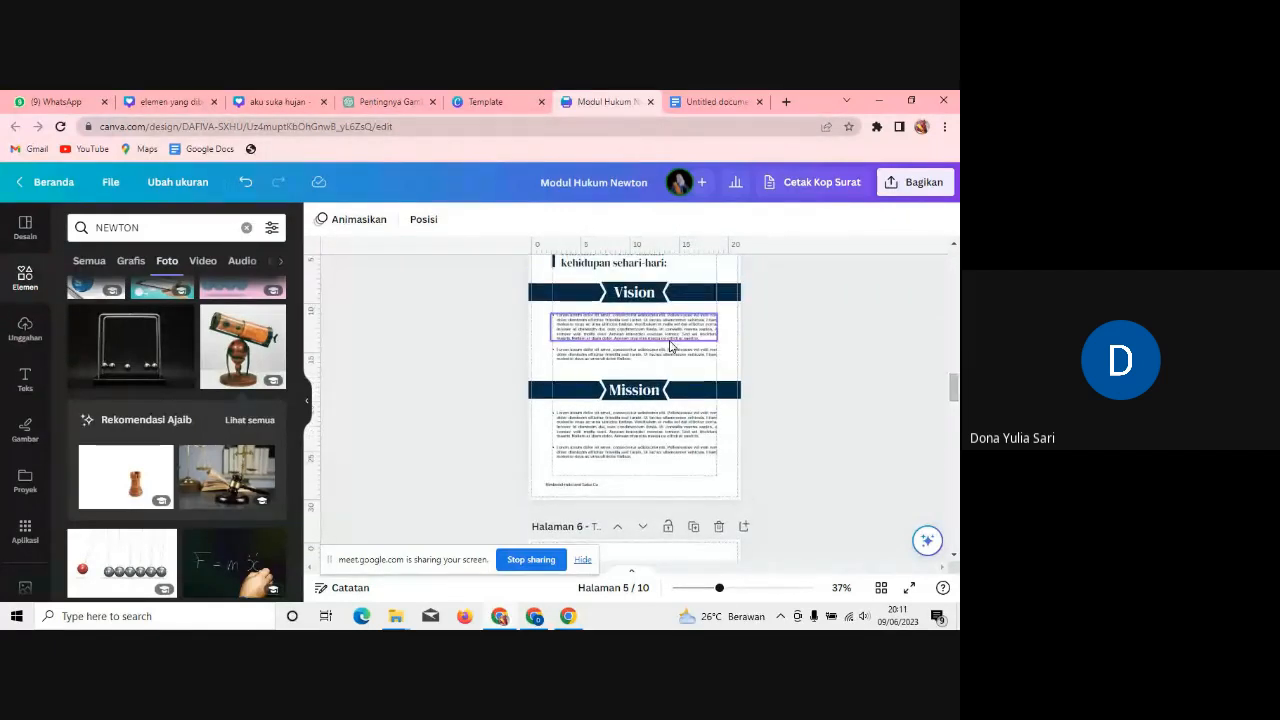
left_click(653, 300)
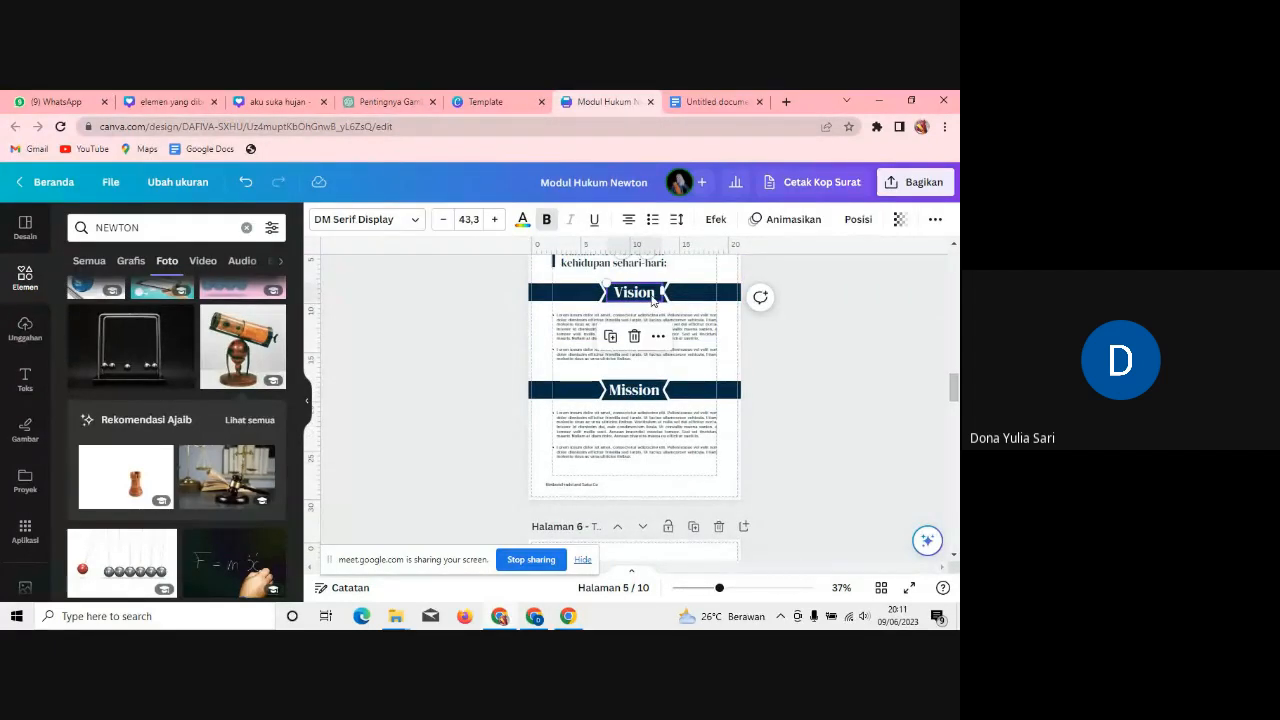
Step: Retype page 5's Vision banner as 'I' and its Mission banner as 'II'
key("Delete")
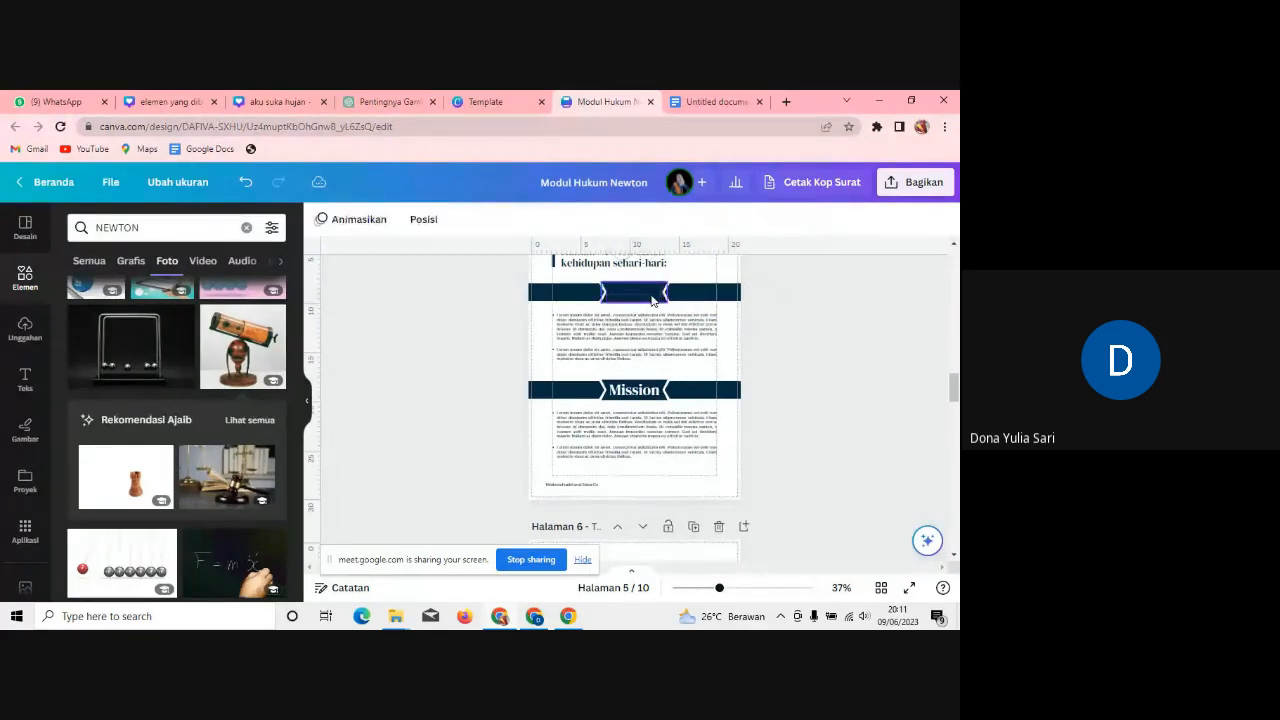
key("ctrl+z")
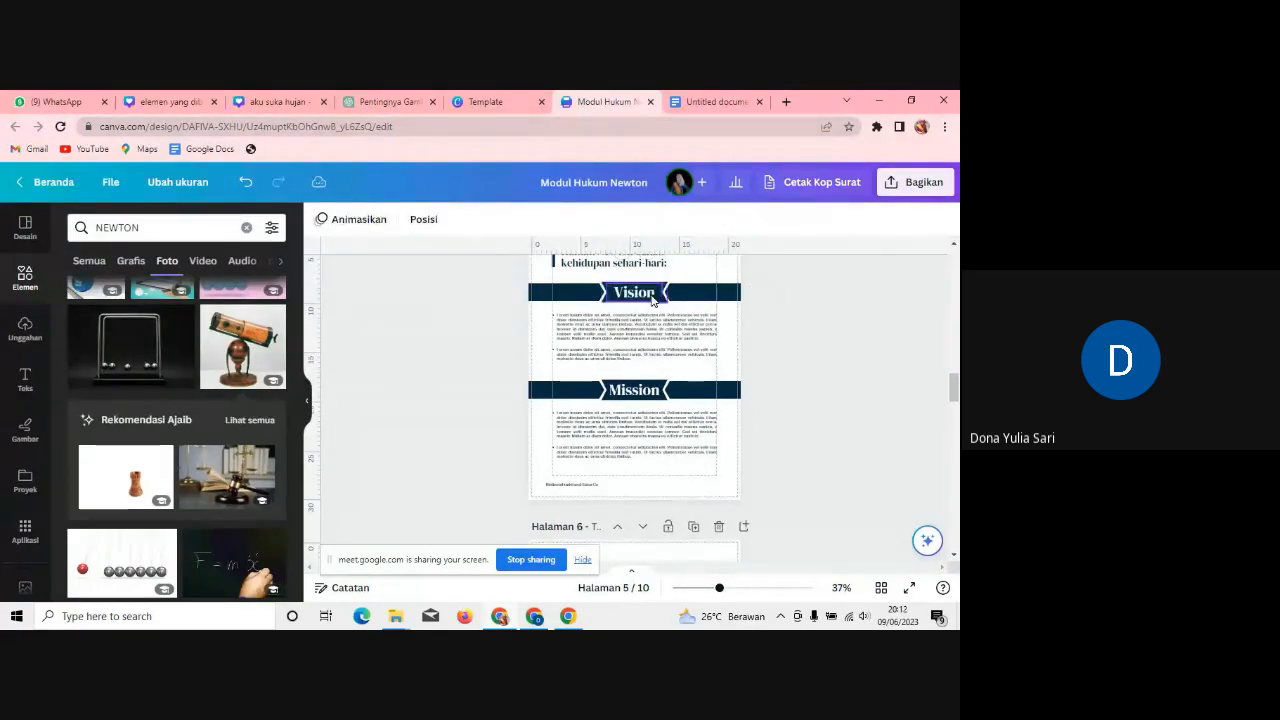
left_click(652, 300)
left_click(652, 295)
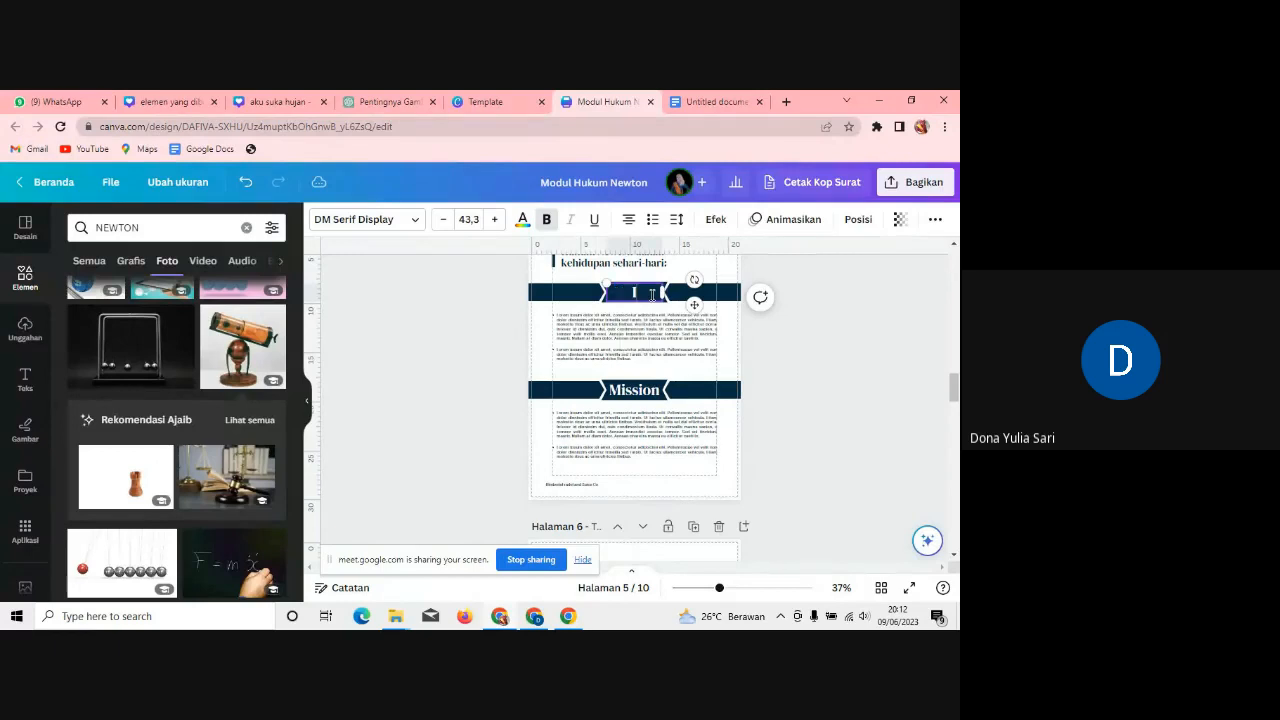
type("I")
left_click(657, 398)
left_click(657, 398)
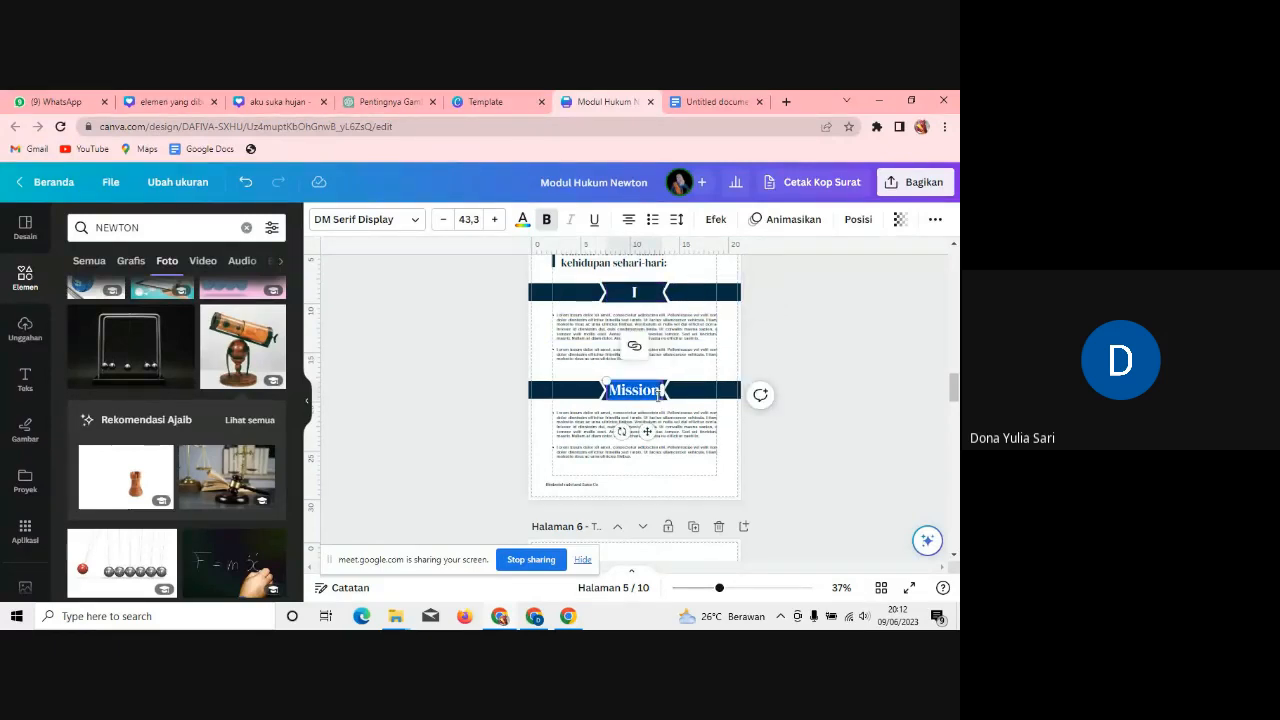
type("II")
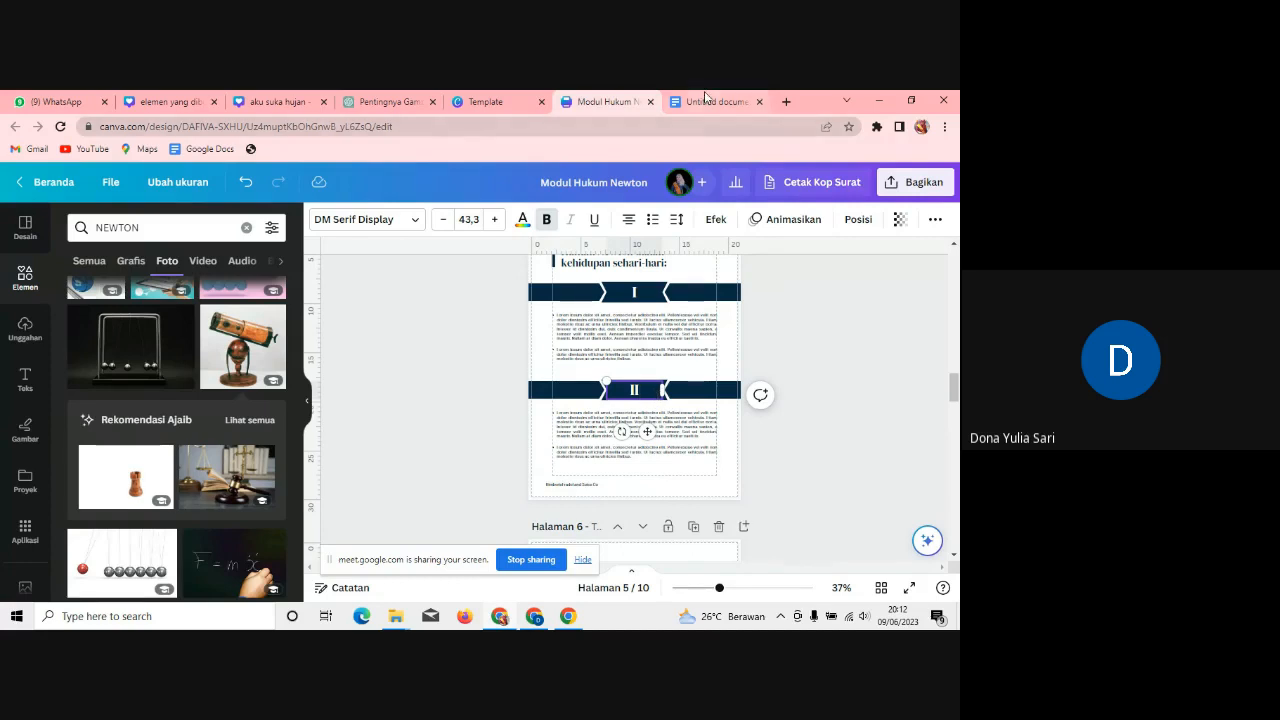
left_click(705, 99)
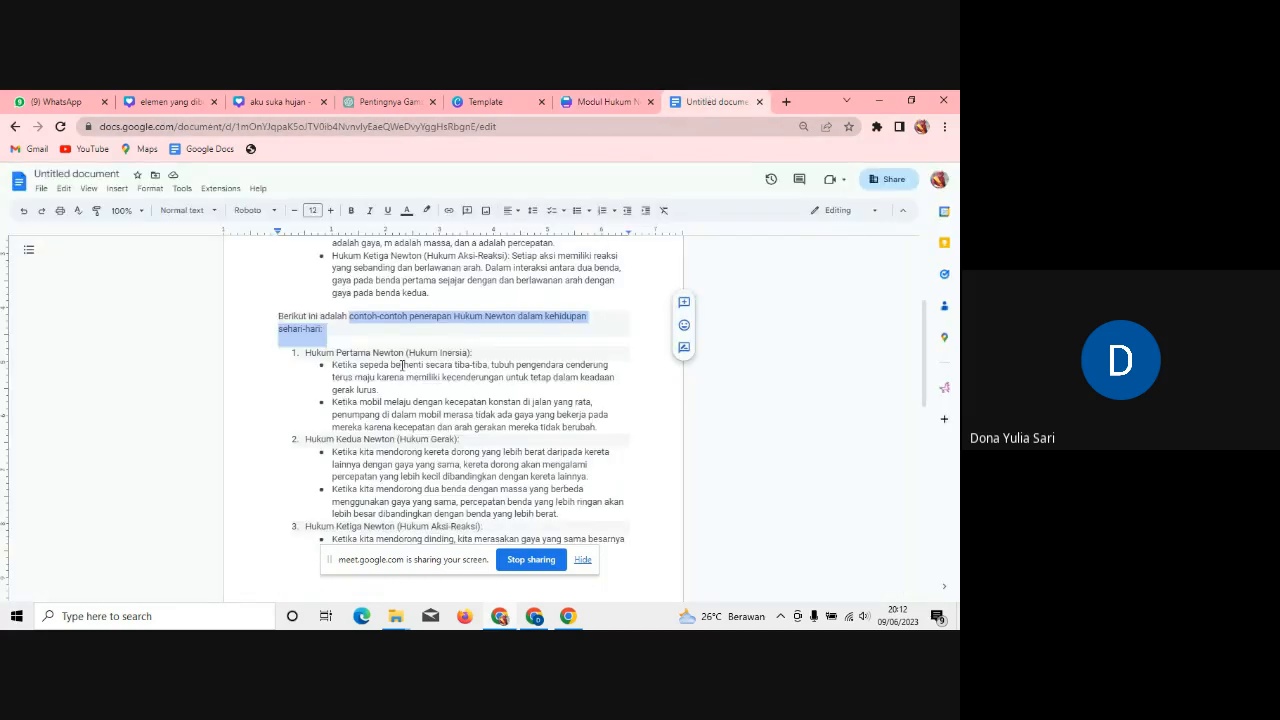
Step: Paste the bicycle braking example from the notes over banner I's first placeholder paragraph
left_click_drag(485, 349, 307, 348)
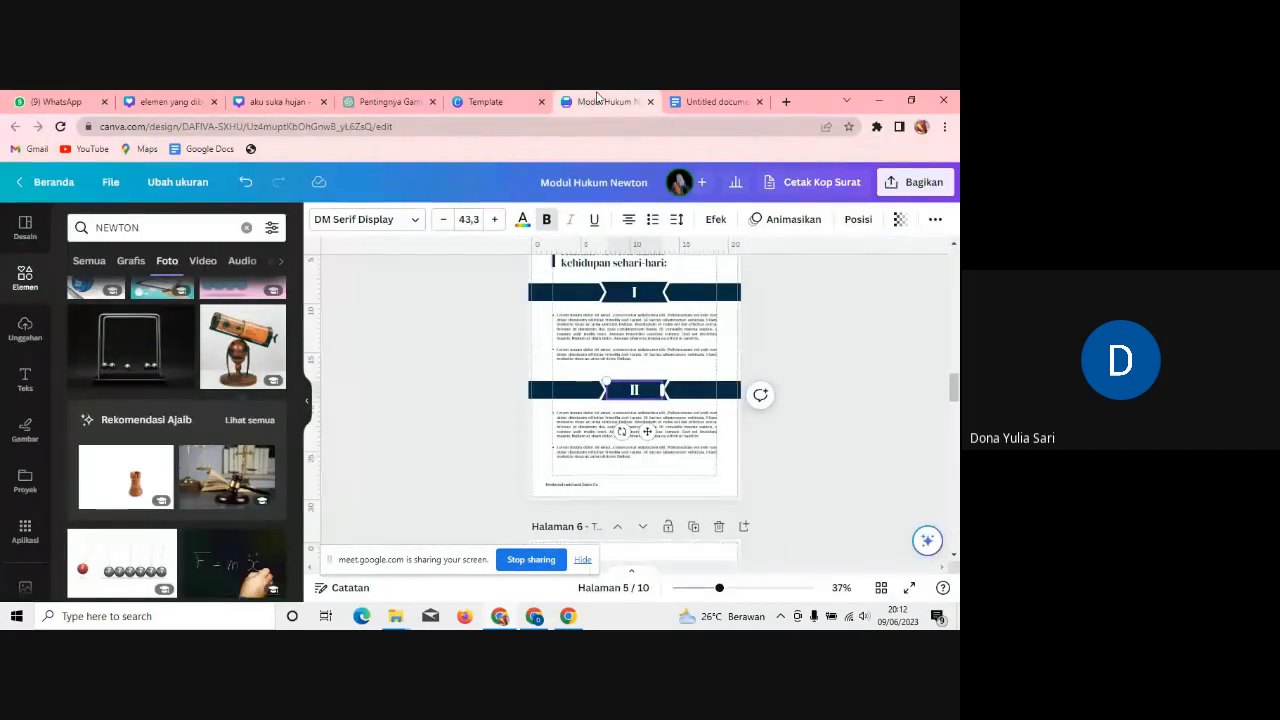
left_click(605, 101)
left_click(641, 304)
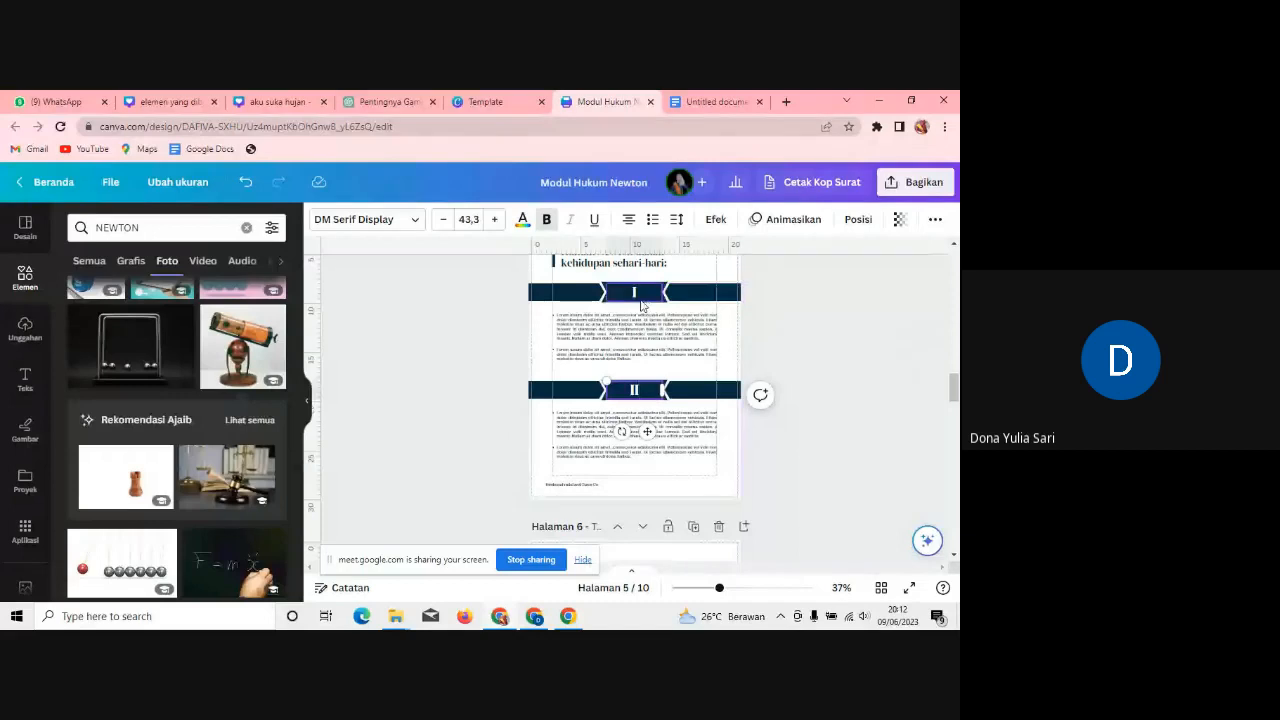
left_click_drag(955, 392, 955, 380)
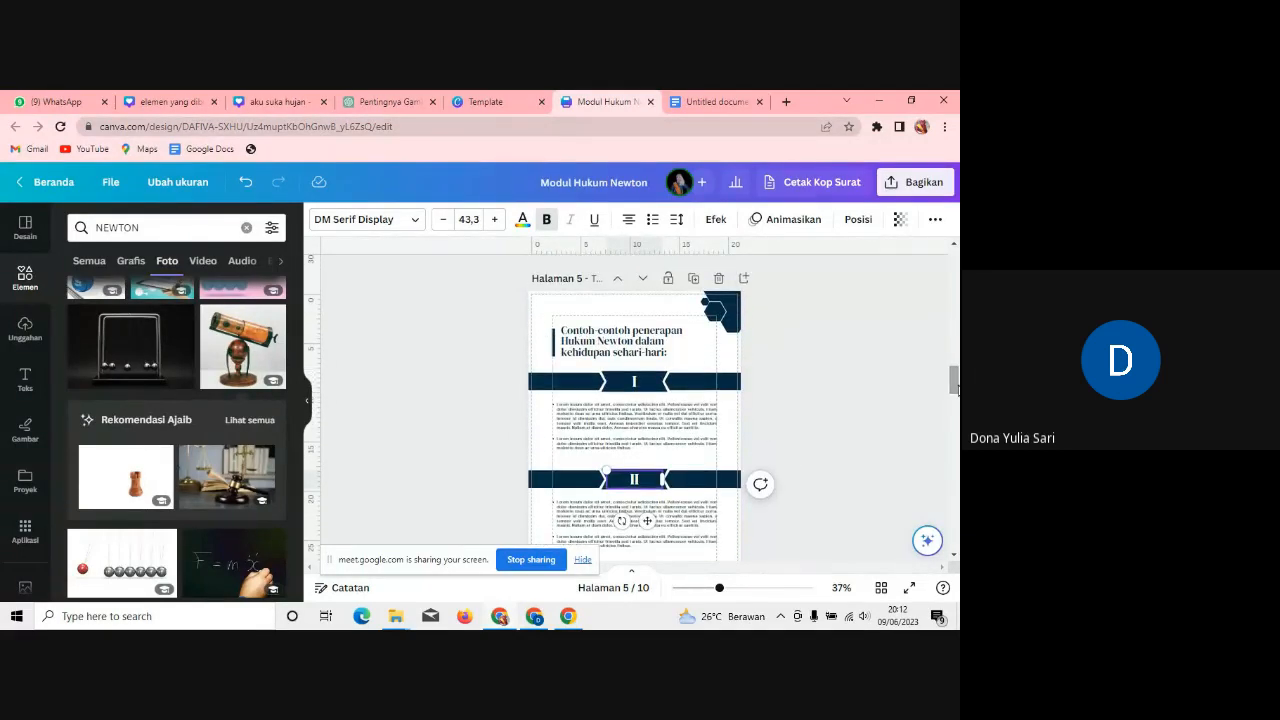
left_click(743, 98)
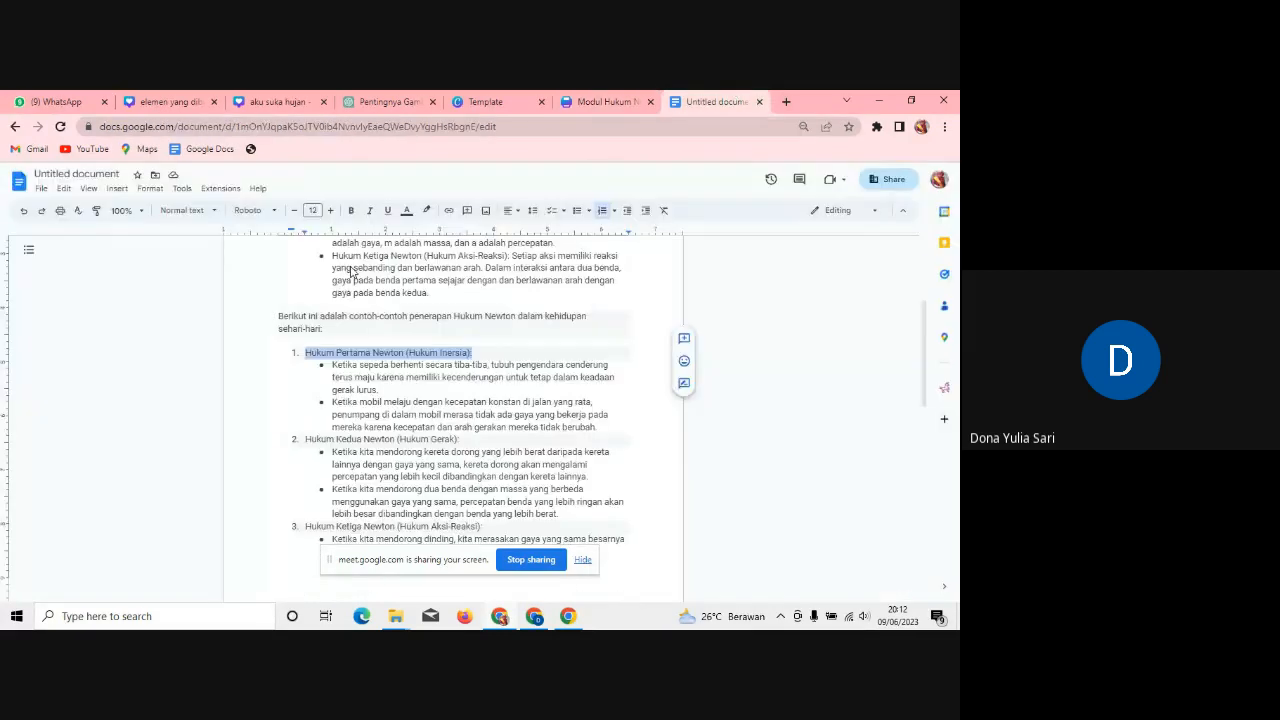
left_click_drag(387, 390, 336, 370)
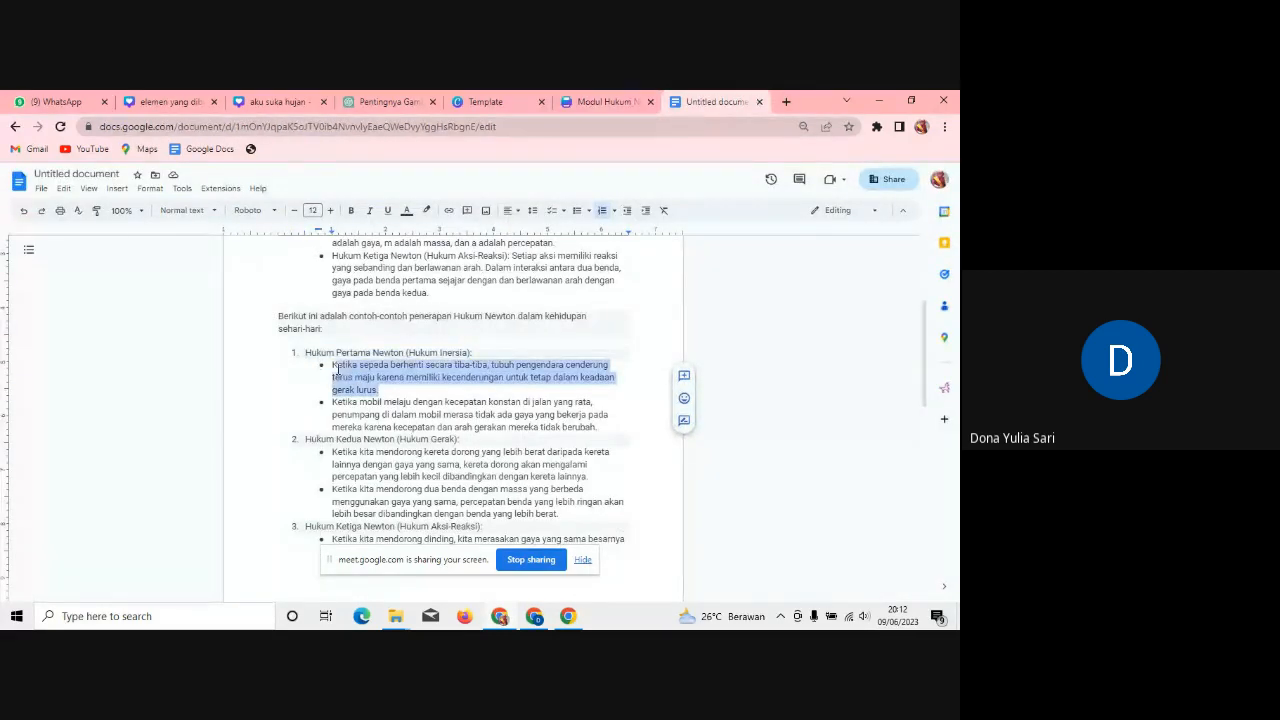
left_click(606, 101)
left_click(660, 432)
key("ctrl+a")
key("ctrl+v")
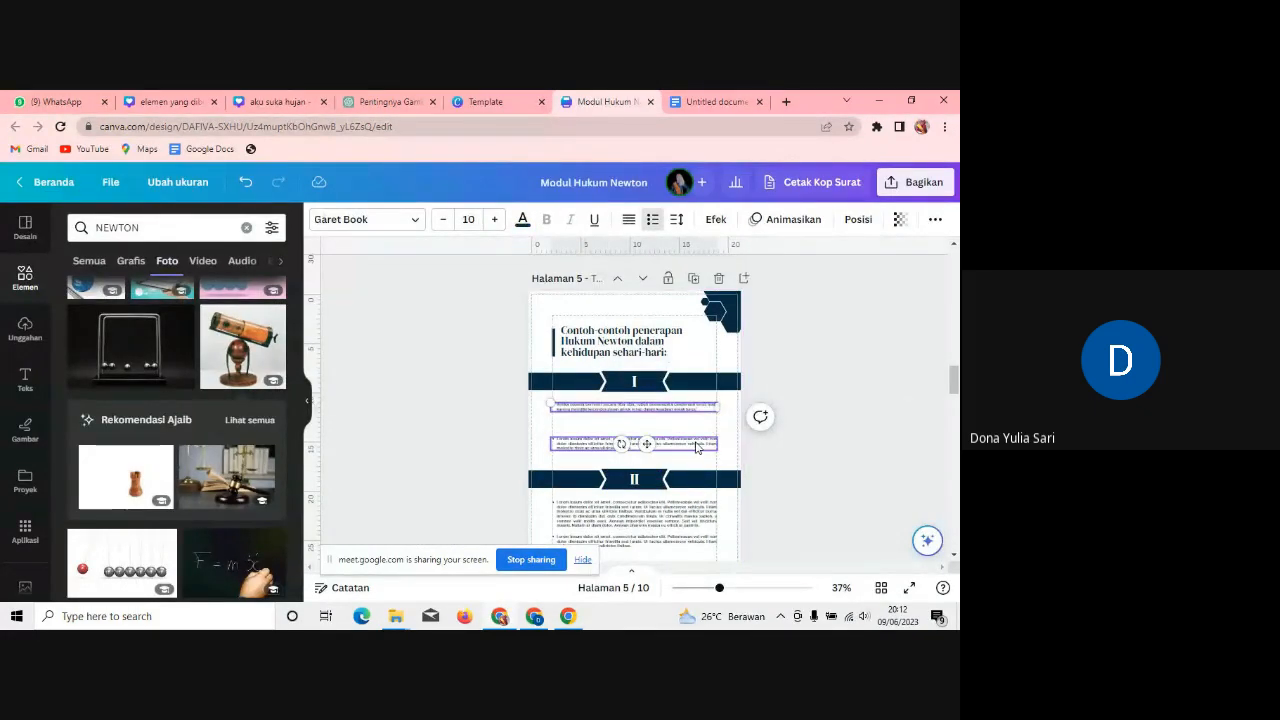
Step: Delete the leftover placeholder paragraph under banner I and set the bicycle example to size 17
left_click(697, 448)
key("Delete")
left_click(678, 408)
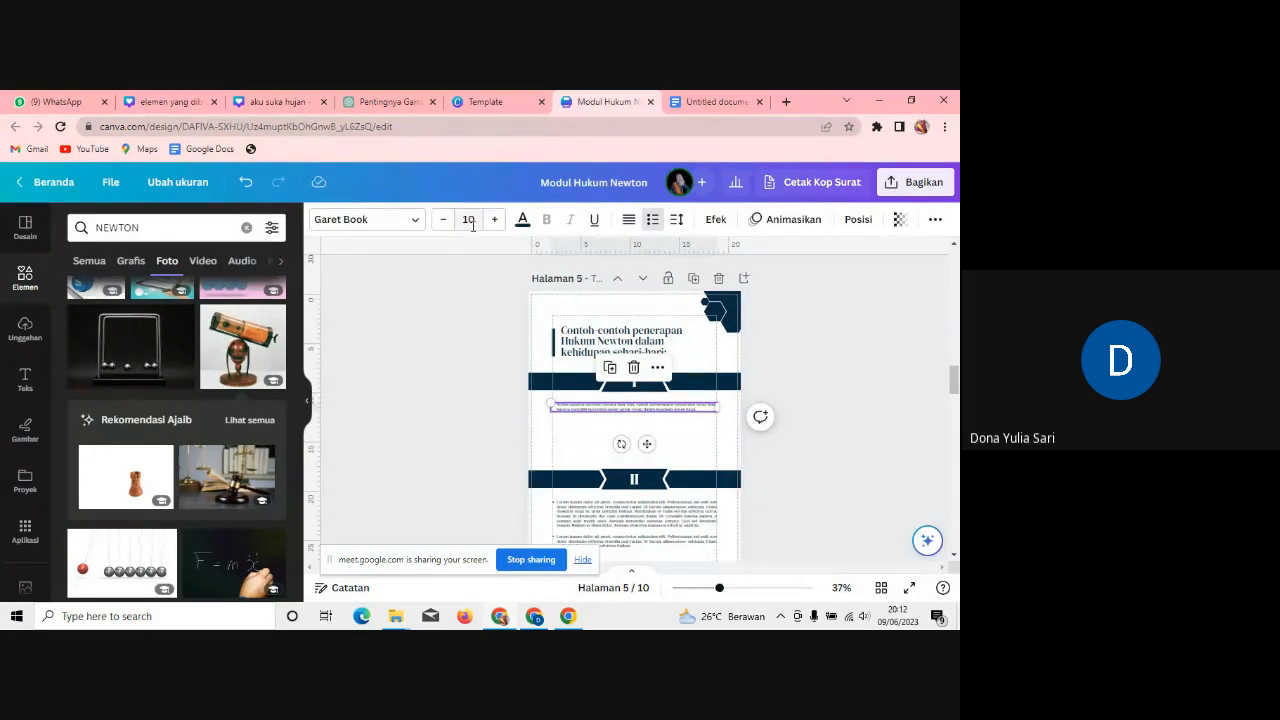
left_click(473, 225)
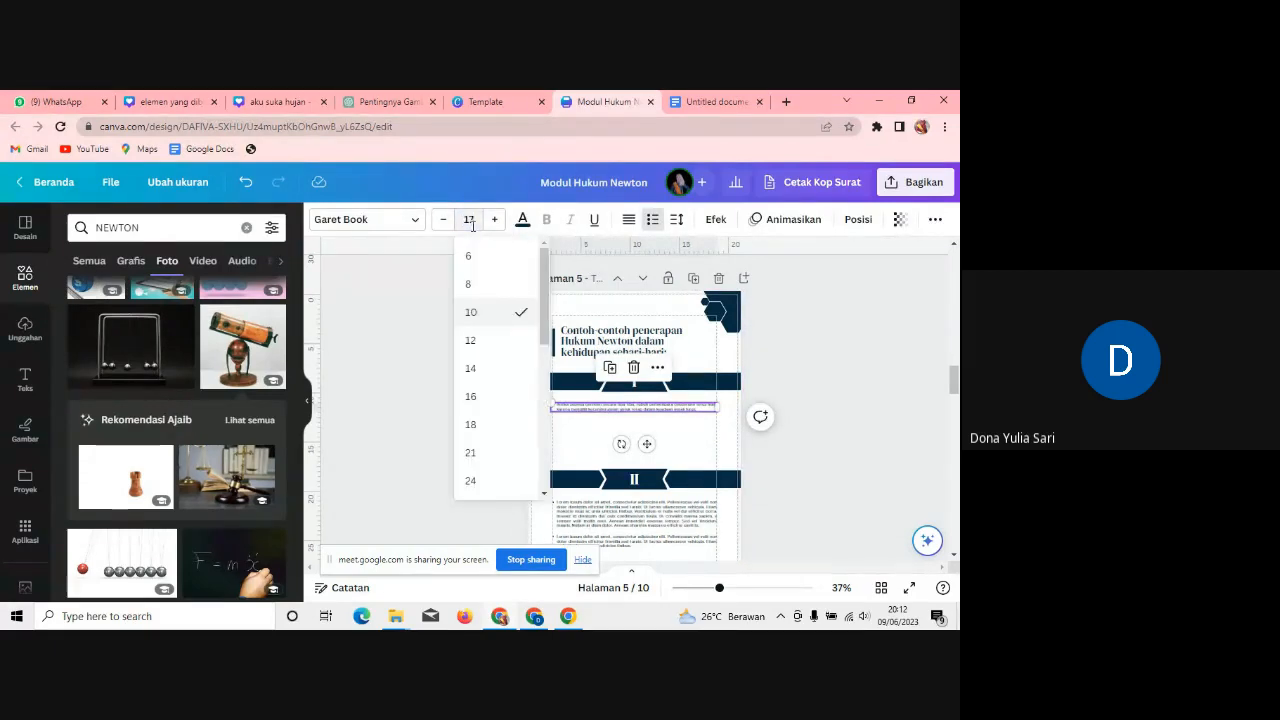
key("Return")
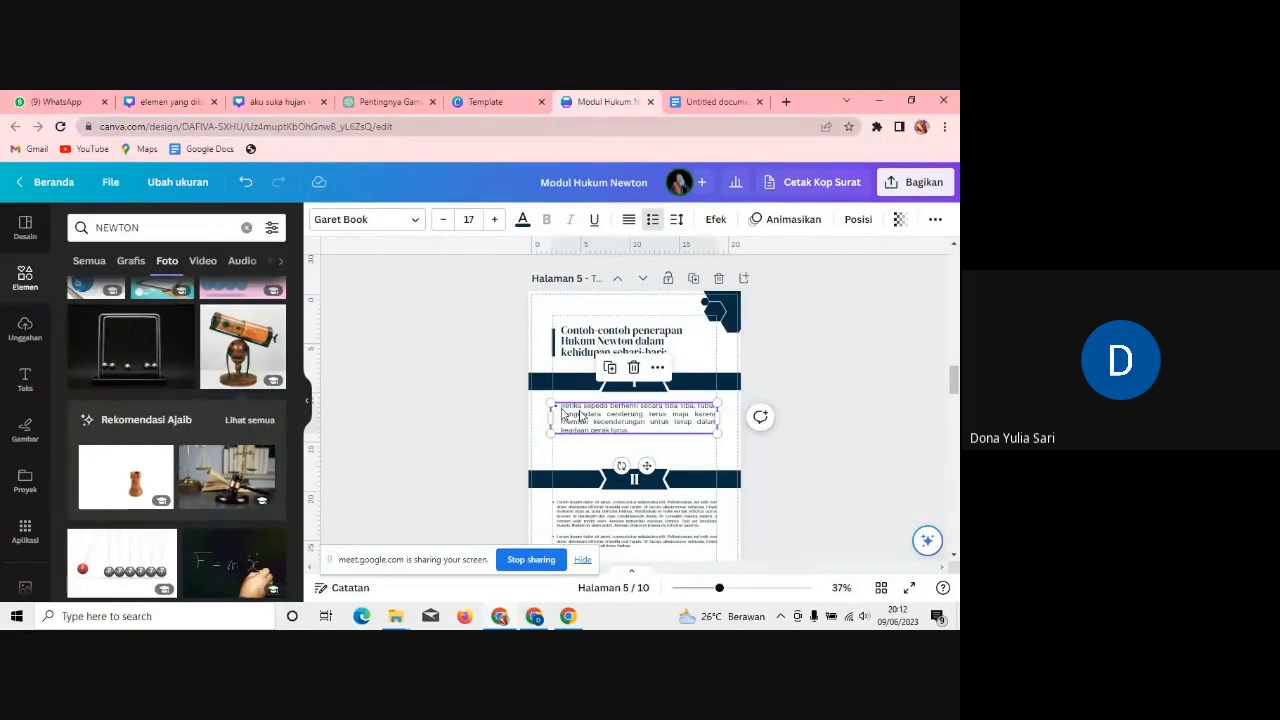
Step: Remove the bicycle example's bullet, then narrow and realign its text box
left_click(562, 408)
key("BackSpace")
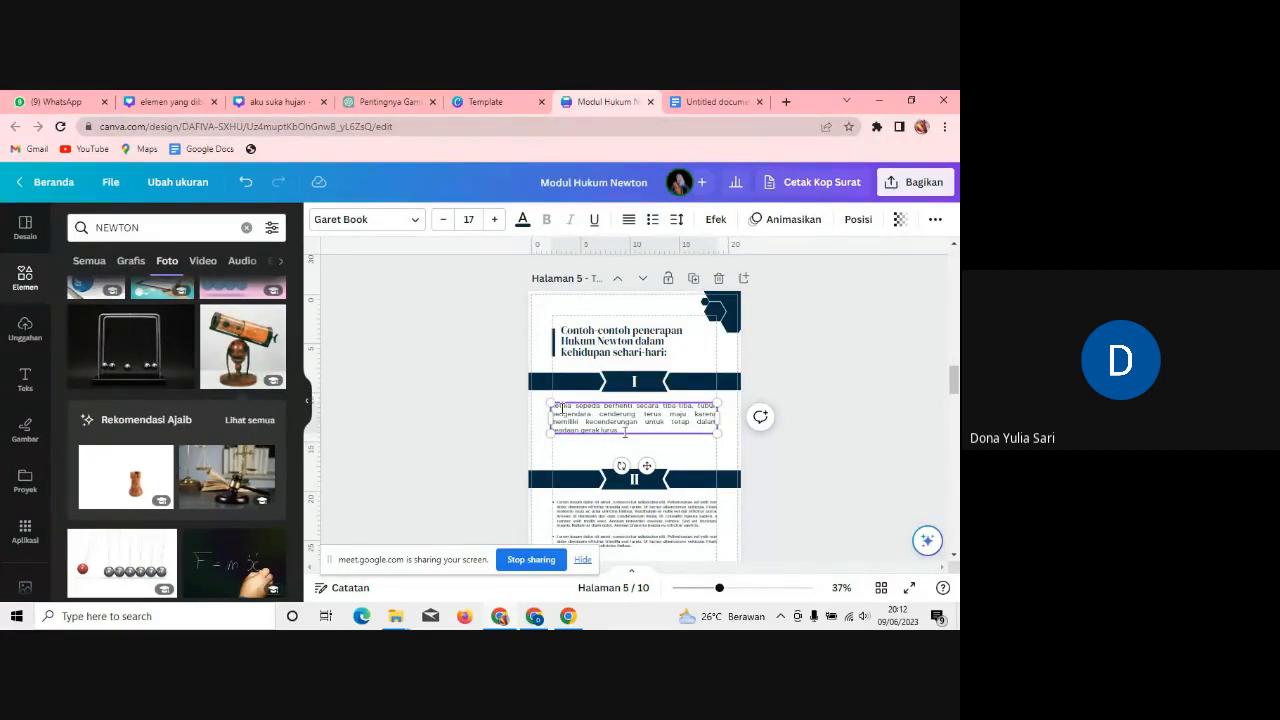
left_click(684, 460)
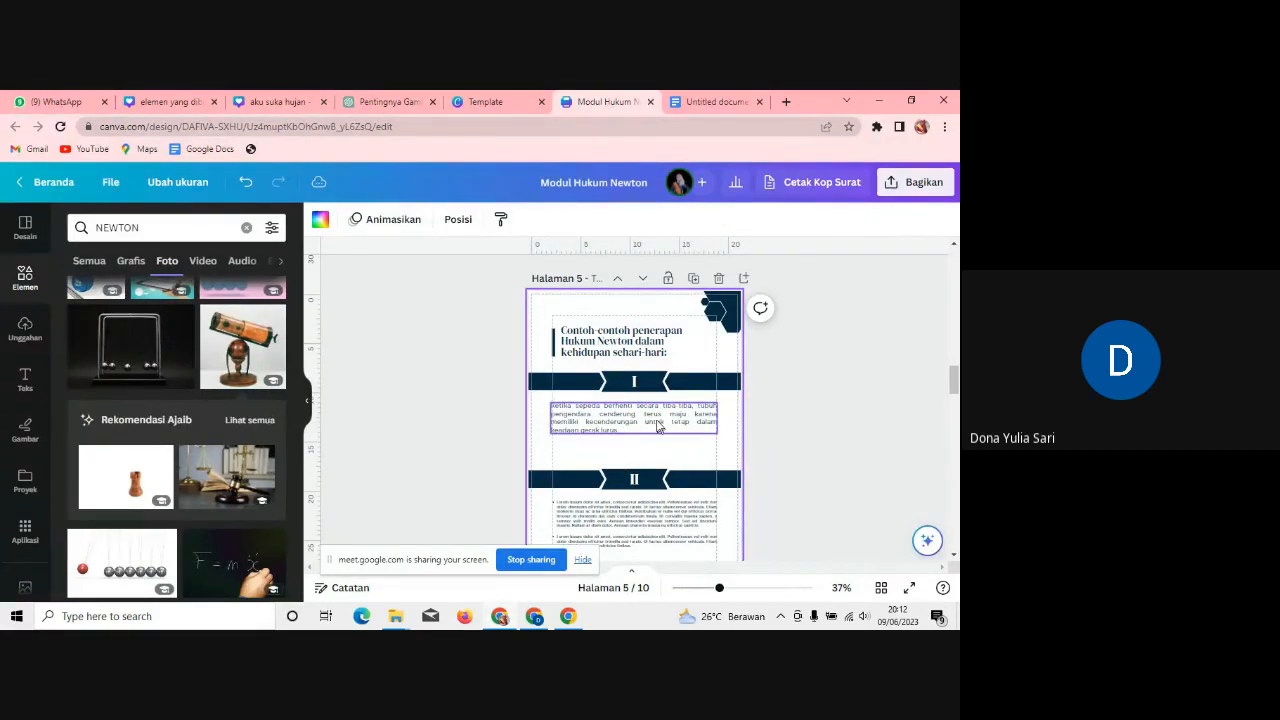
left_click(659, 425)
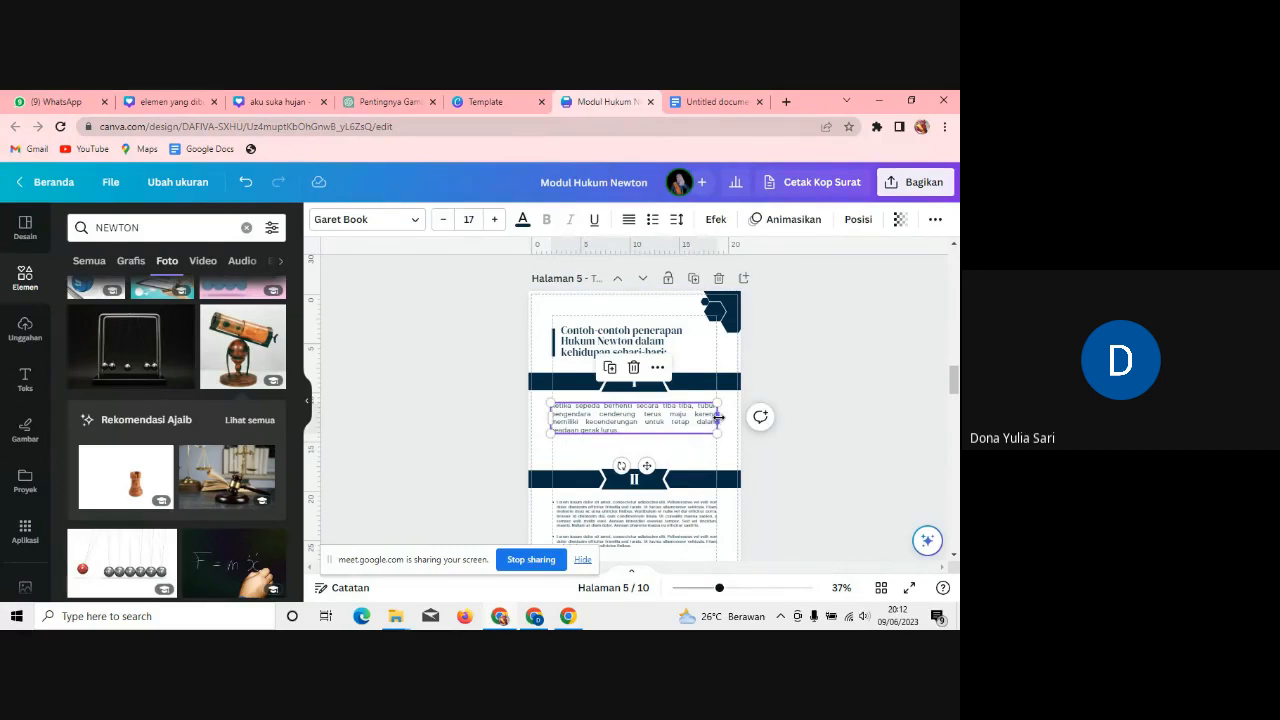
left_click_drag(716, 418, 710, 418)
left_click_drag(642, 467, 646, 477)
left_click_drag(955, 389, 955, 397)
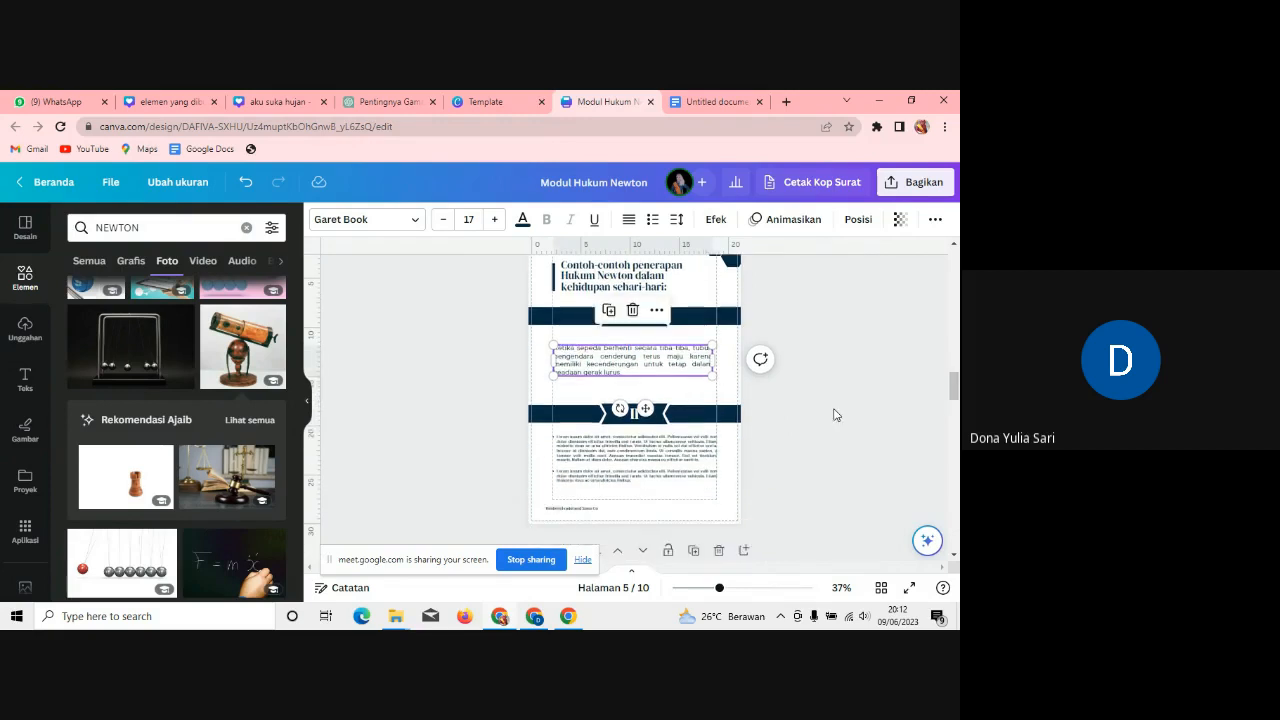
left_click(718, 102)
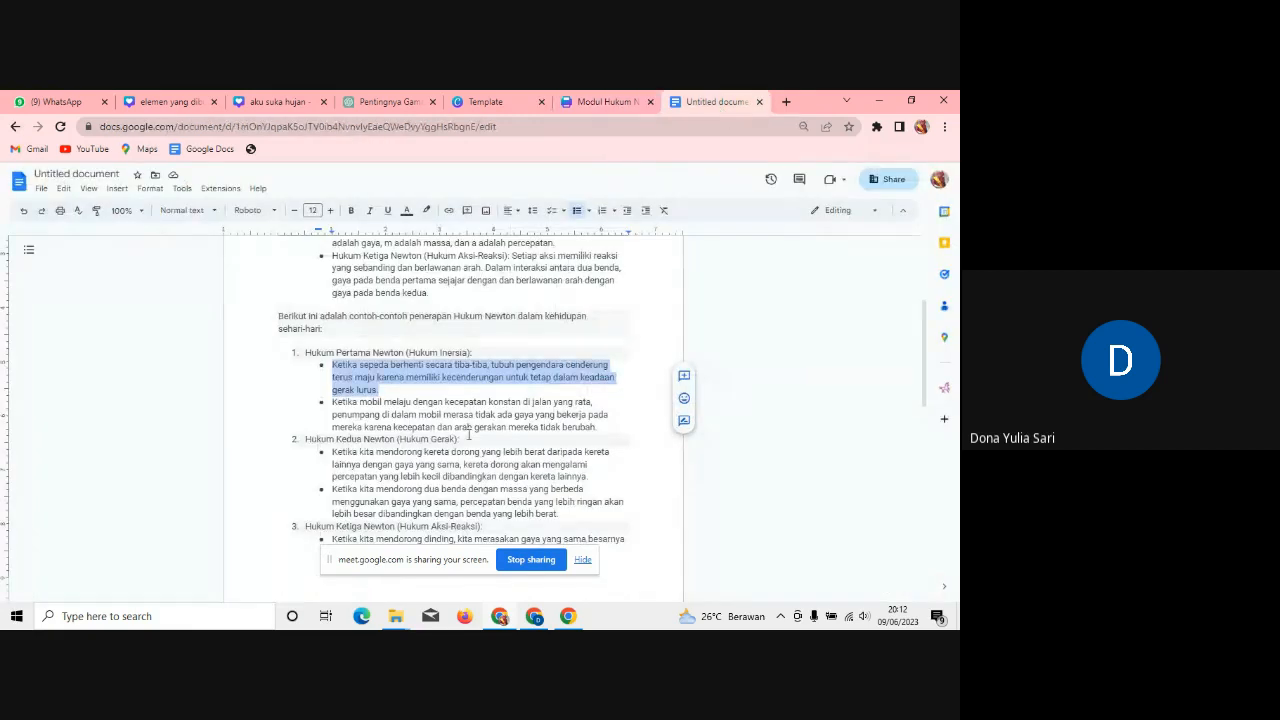
Step: Put the moving-car example from the notes in place of banner II's placeholder and narrow its box
left_click_drag(597, 427, 338, 401)
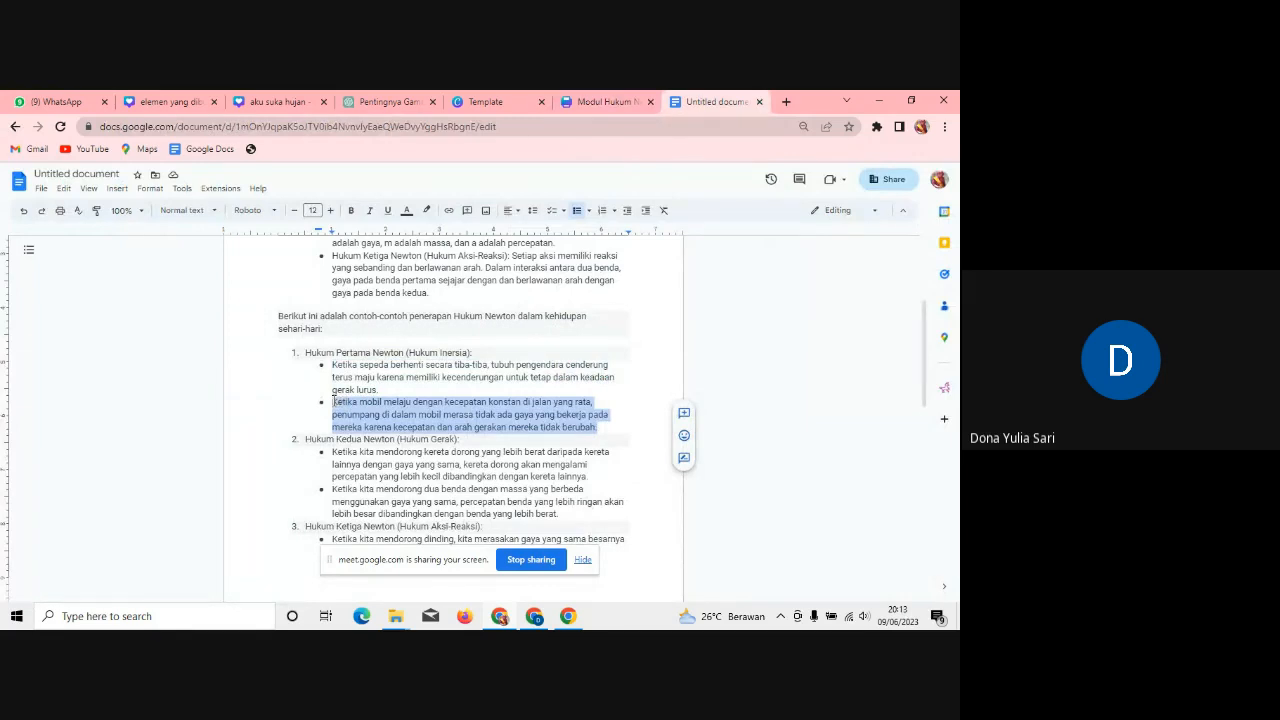
left_click(613, 100)
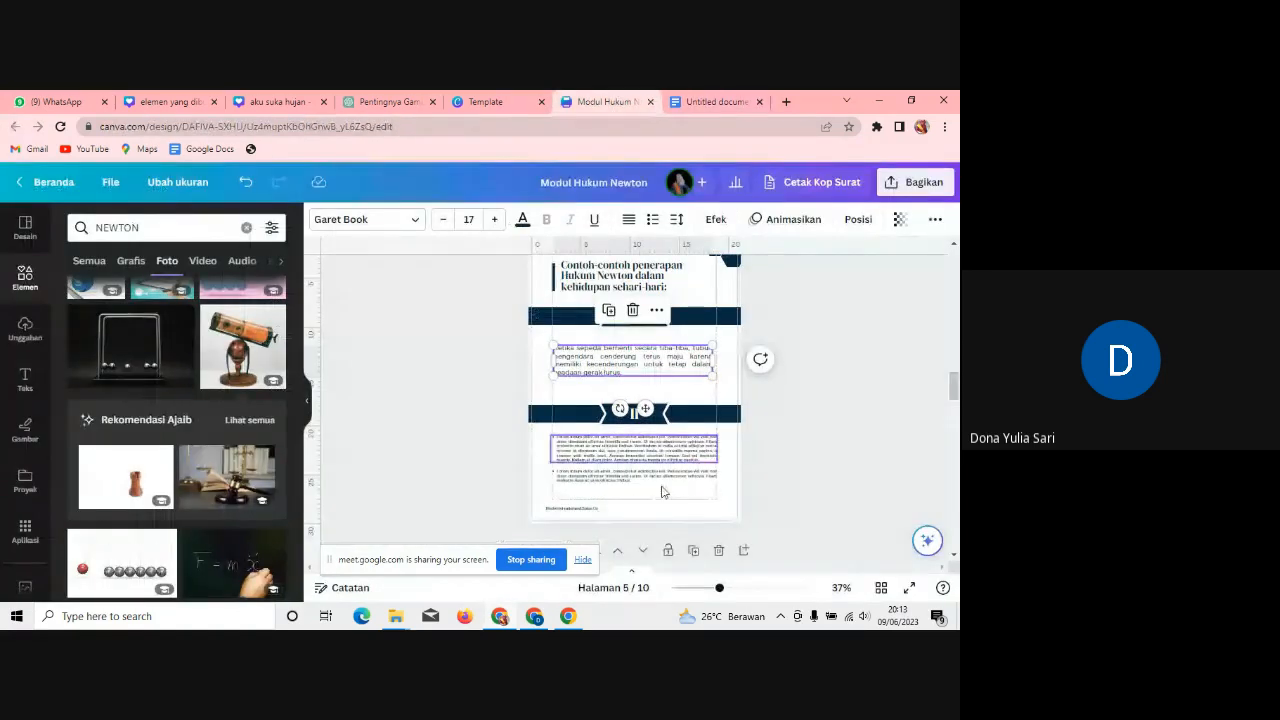
left_click(676, 460)
triple_click(680, 458)
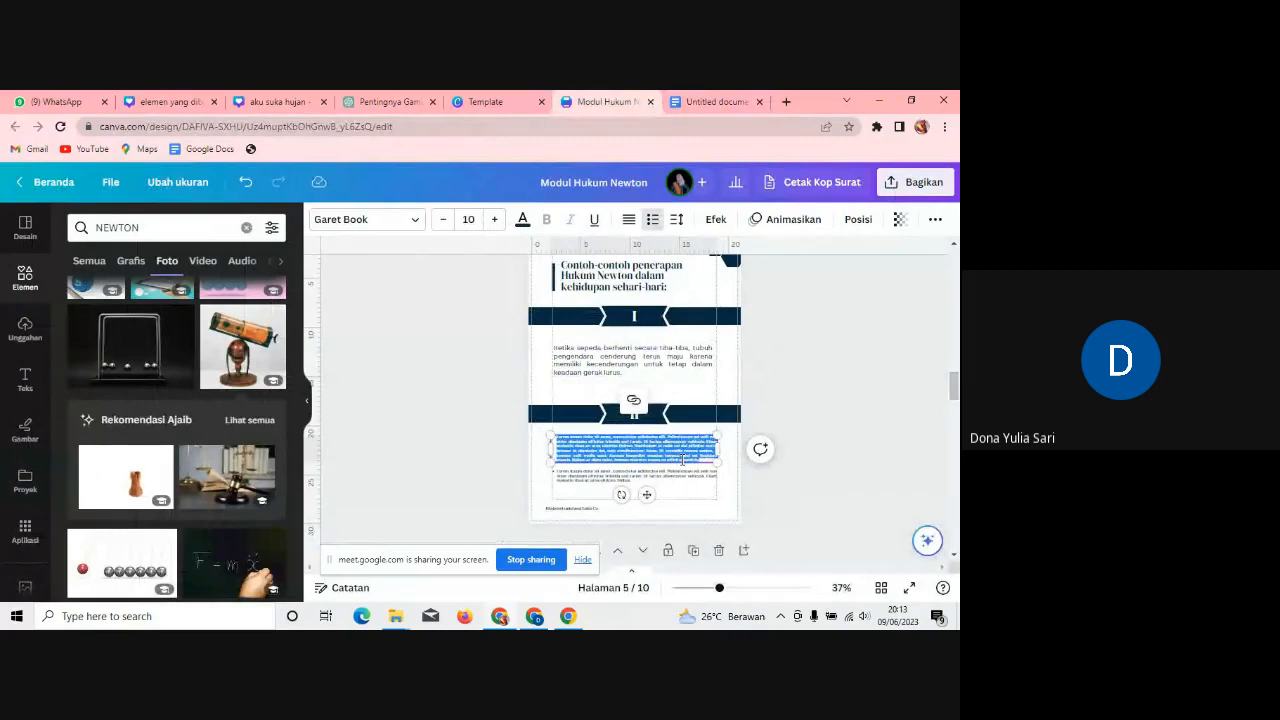
key("BackSpace")
left_click(696, 486)
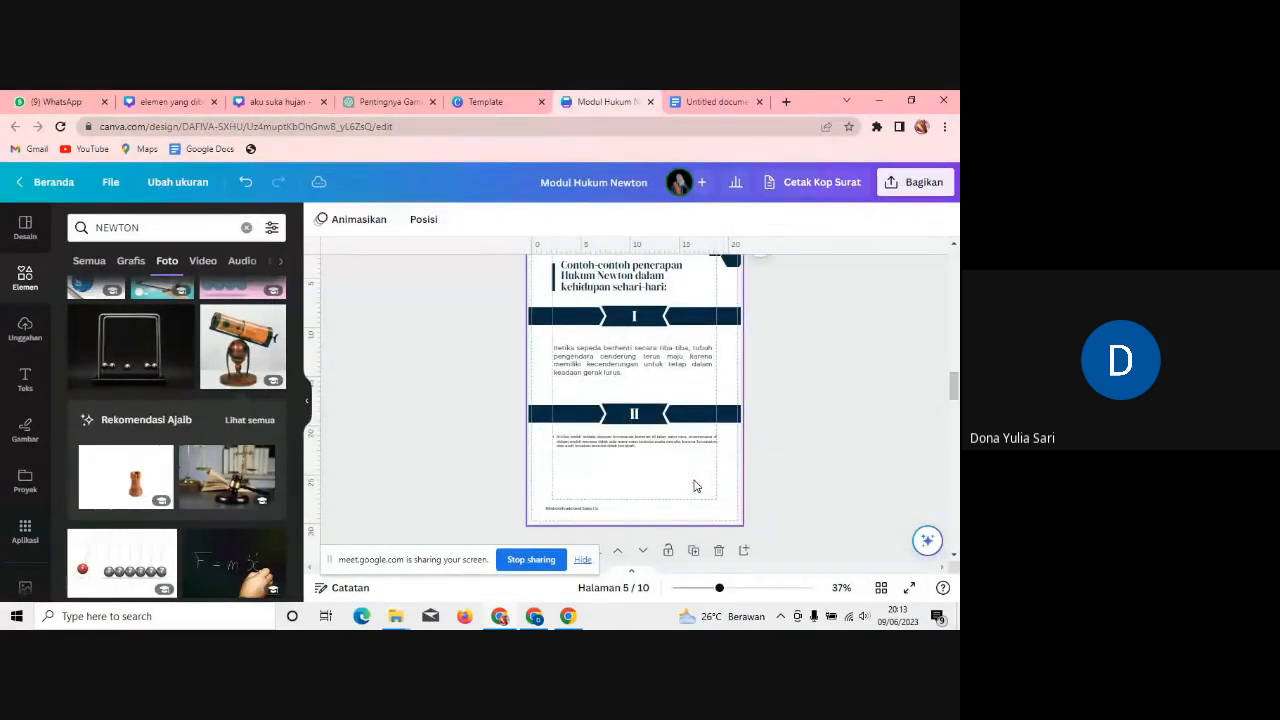
left_click(678, 442)
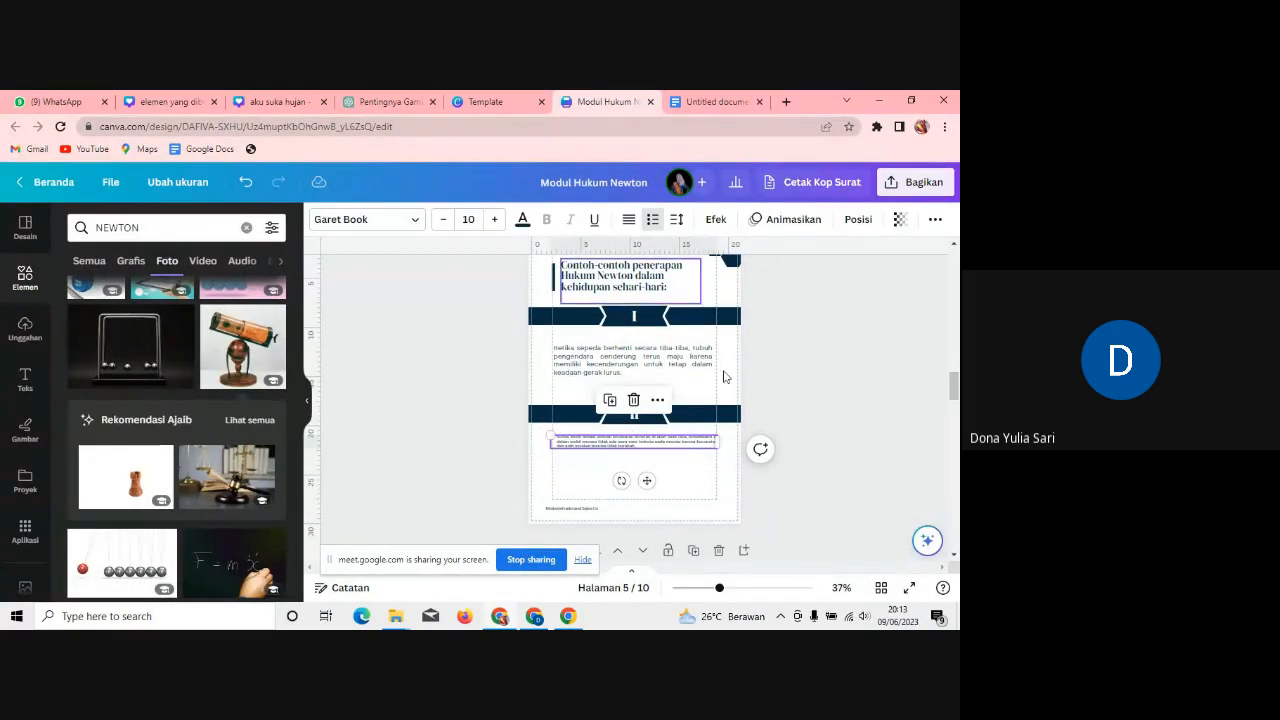
left_click_drag(720, 440, 714, 441)
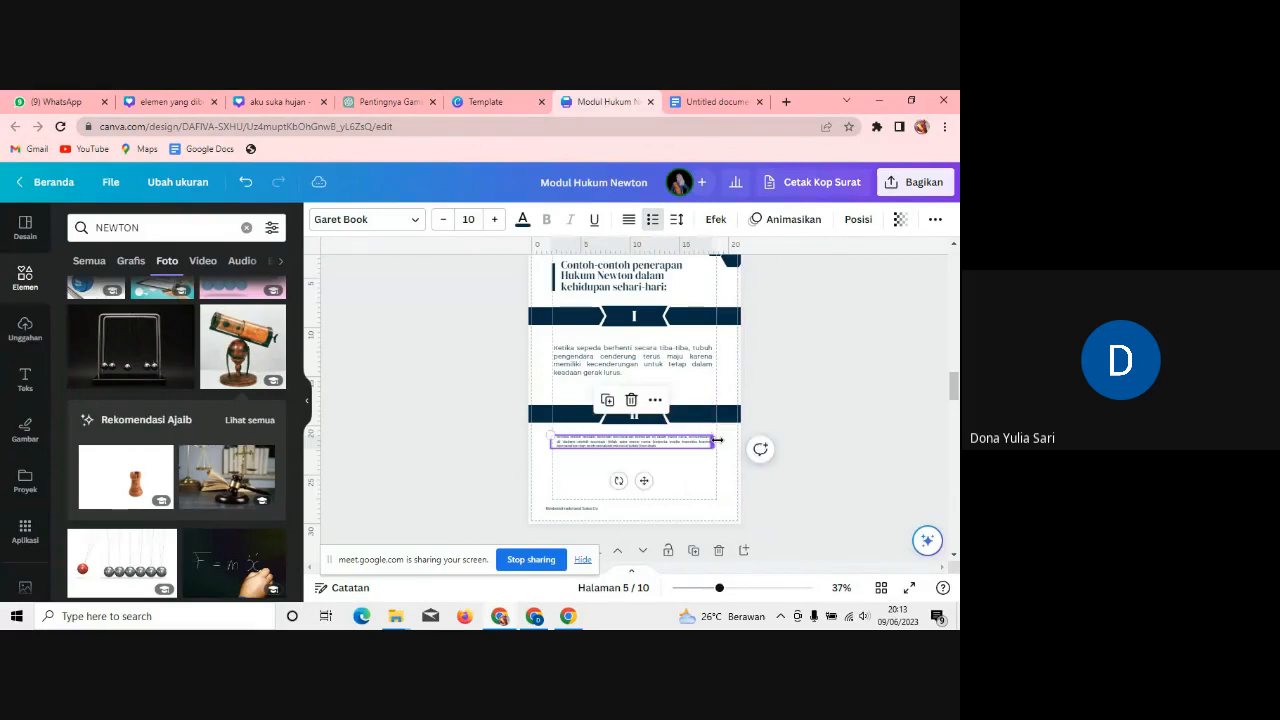
Step: Set the car example to size 17, remove its bullet, align the box, and zoom to 71%
left_click(474, 219)
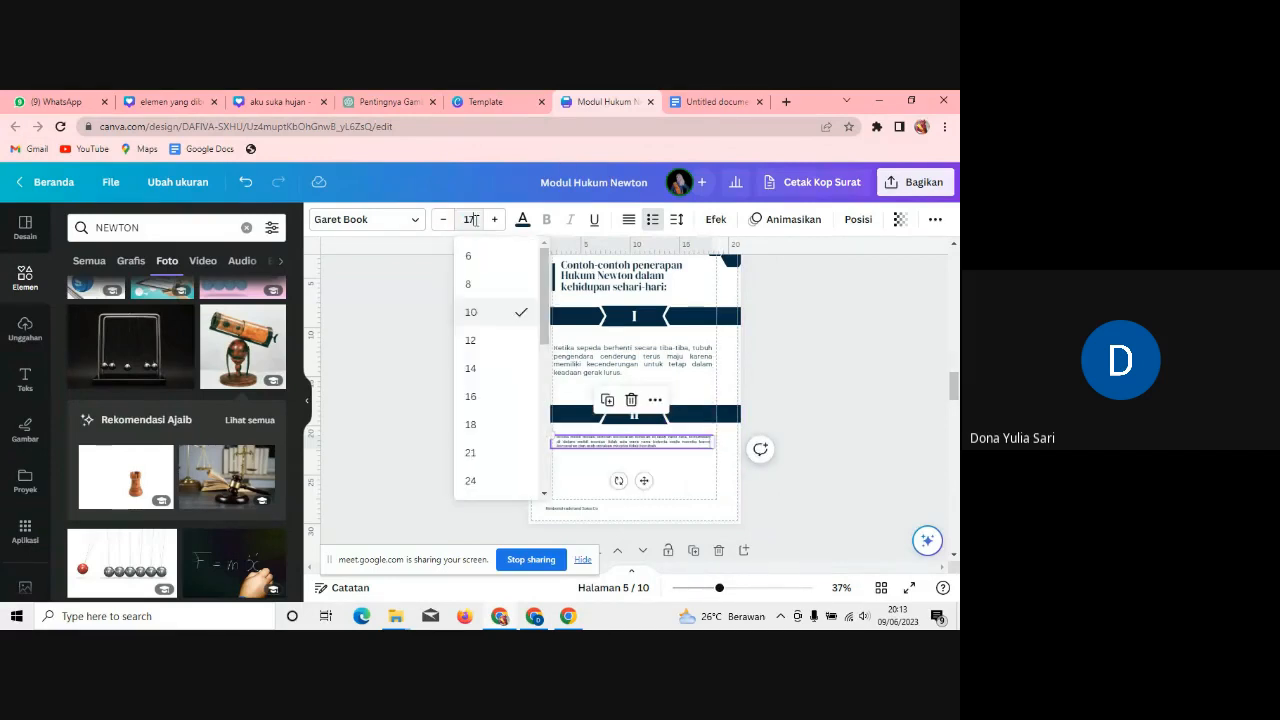
type("17")
key("Return")
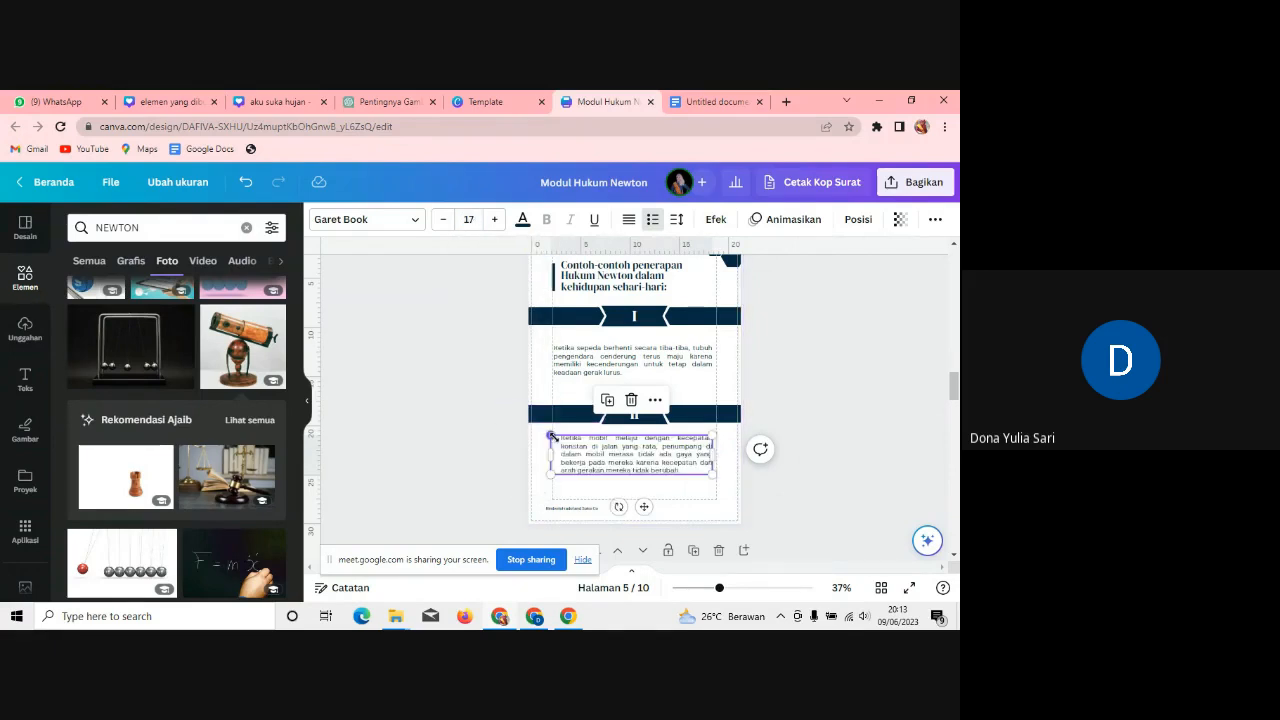
left_click(563, 444)
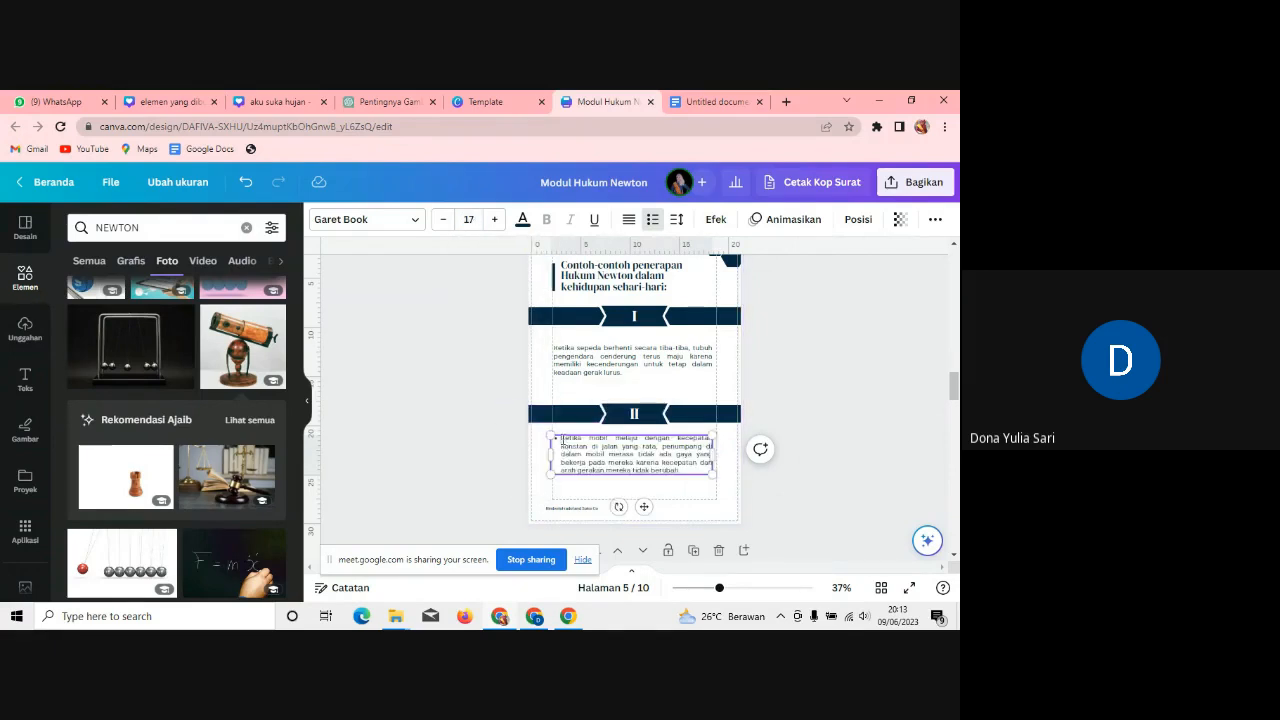
key("BackSpace")
left_click(875, 472)
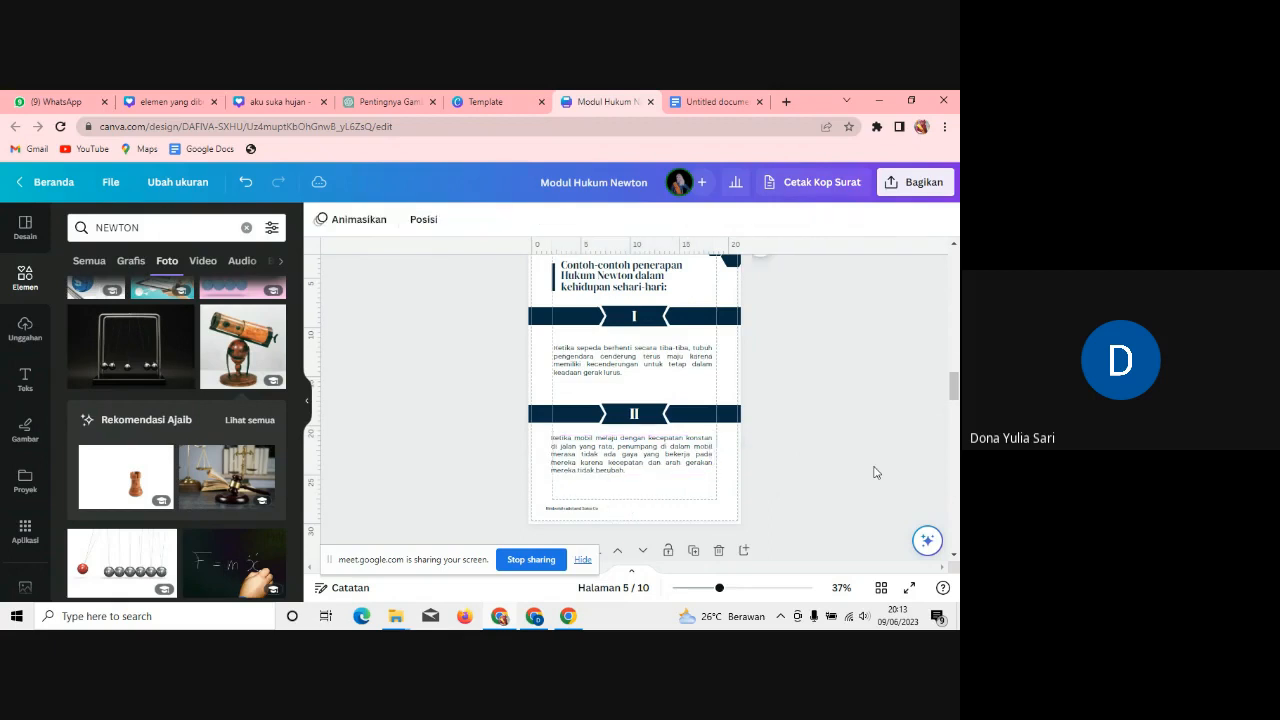
left_click(647, 471)
left_click_drag(648, 471, 647, 460)
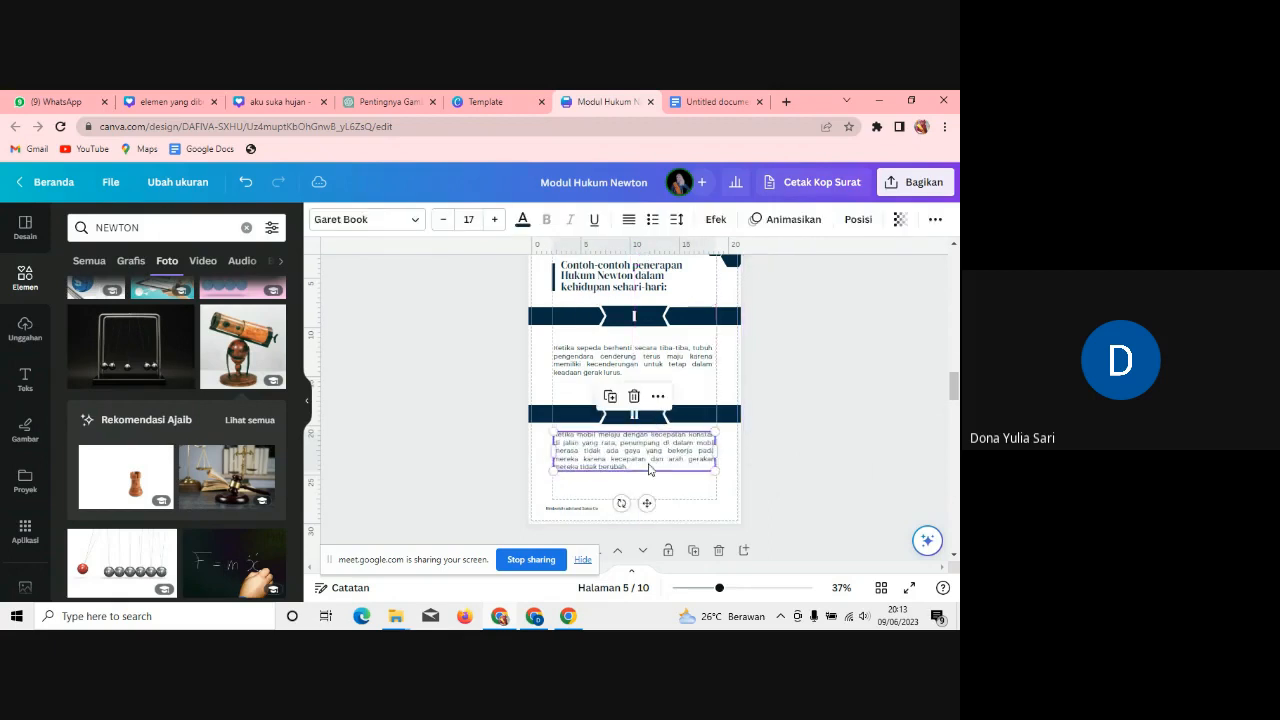
left_click_drag(720, 591, 743, 591)
mouse_move(956, 389)
left_mouse_down()
mouse_move(956, 405)
mouse_move(955, 374)
mouse_move(955, 394)
left_mouse_up()
Step: Change the page footer text to 'Halaman 6'
left_click(571, 468)
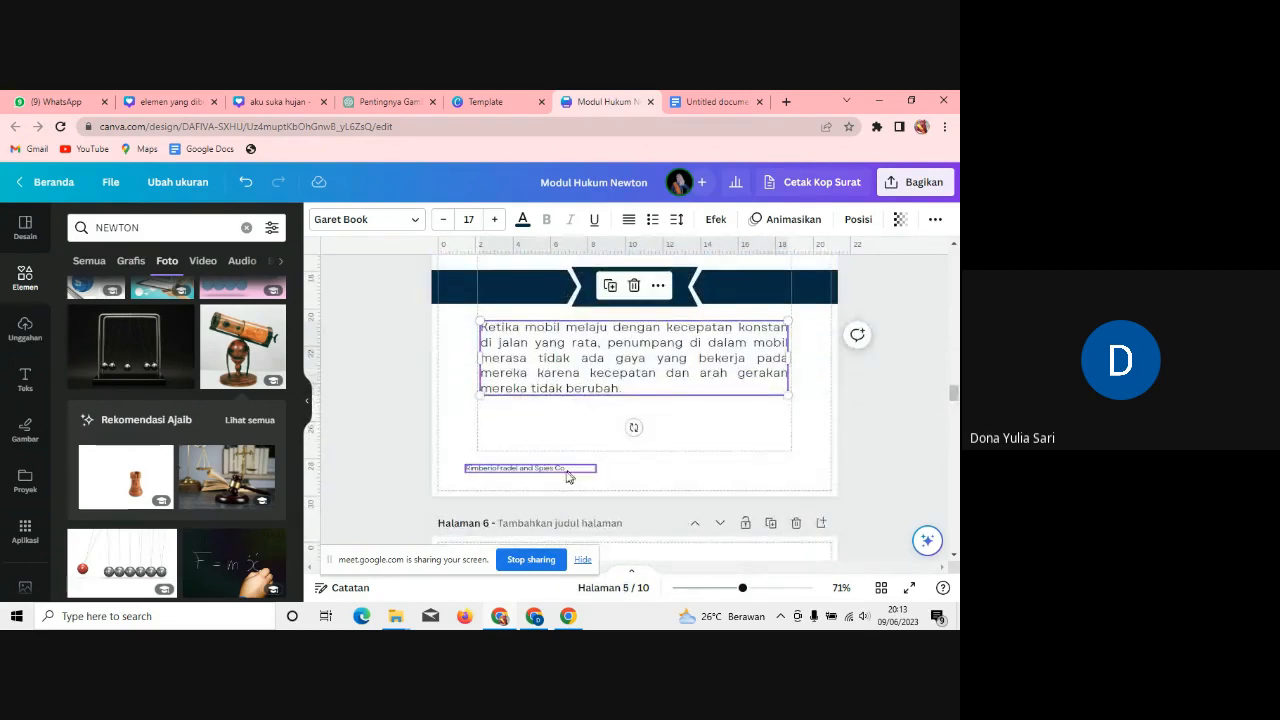
left_click(567, 470)
key("BackSpace")
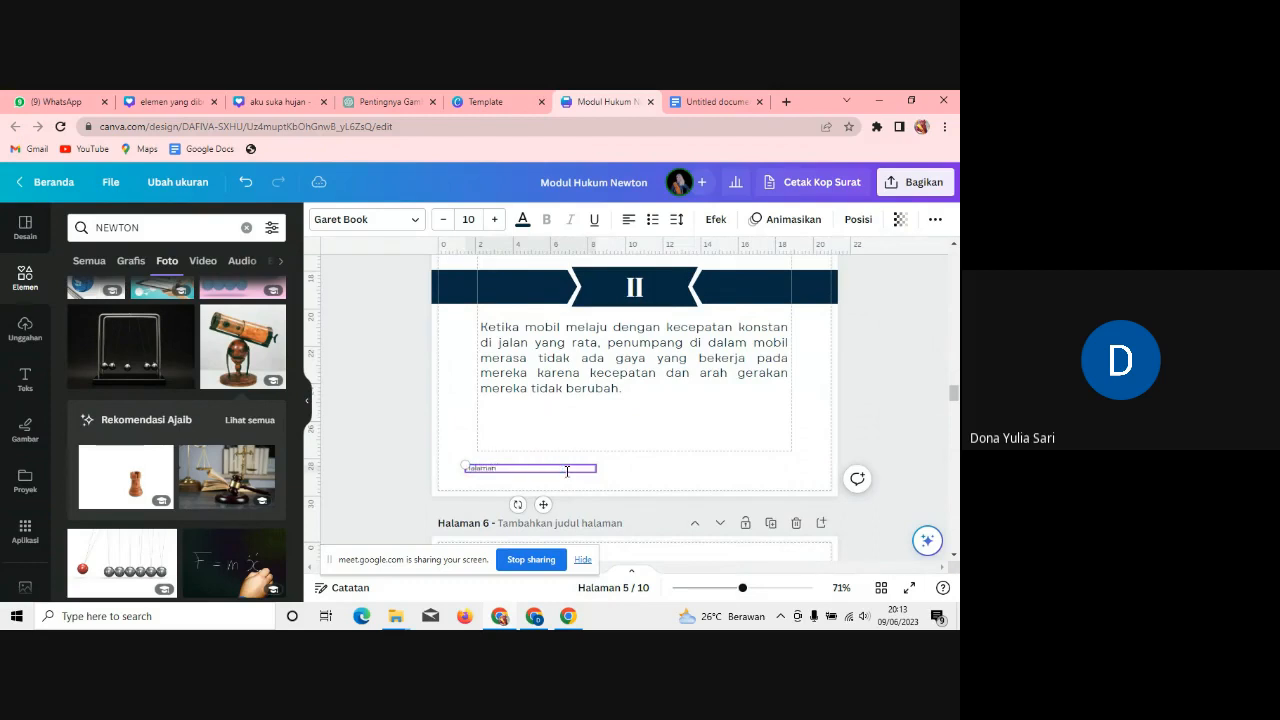
type("Halaman 6")
left_click(707, 447)
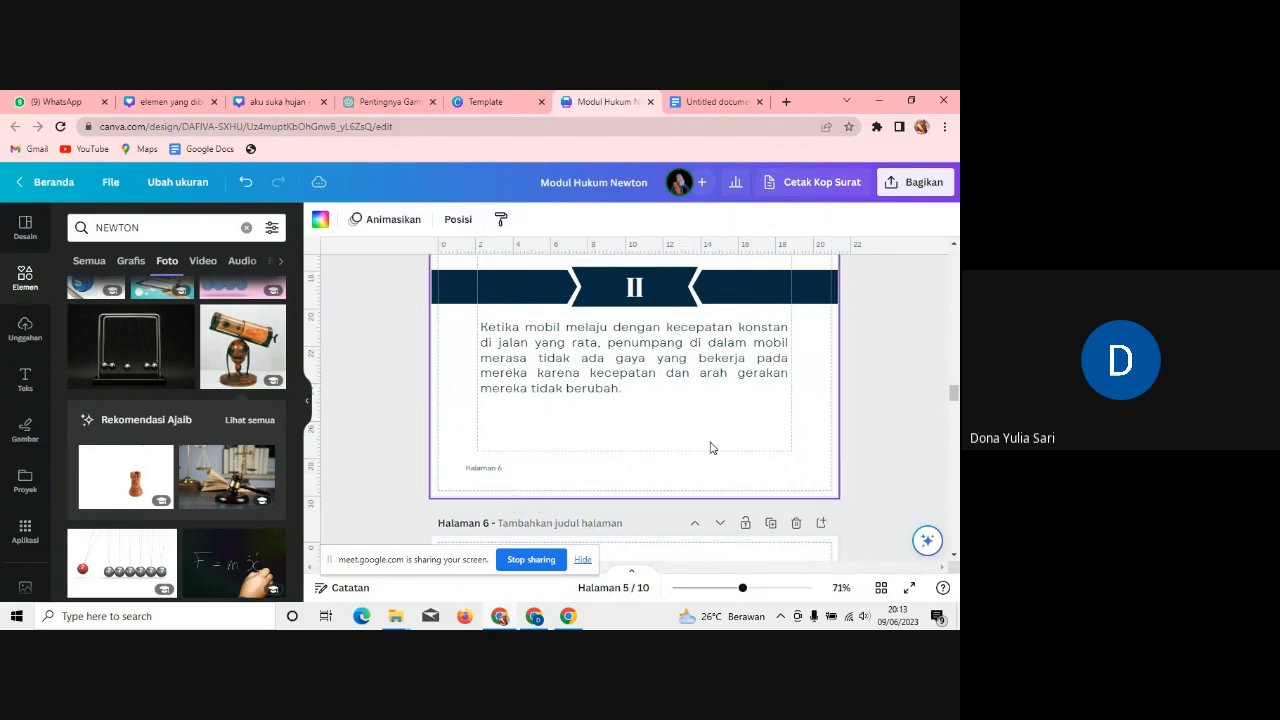
mouse_move(955, 394)
left_mouse_down()
mouse_move(955, 413)
mouse_move(955, 401)
left_mouse_up()
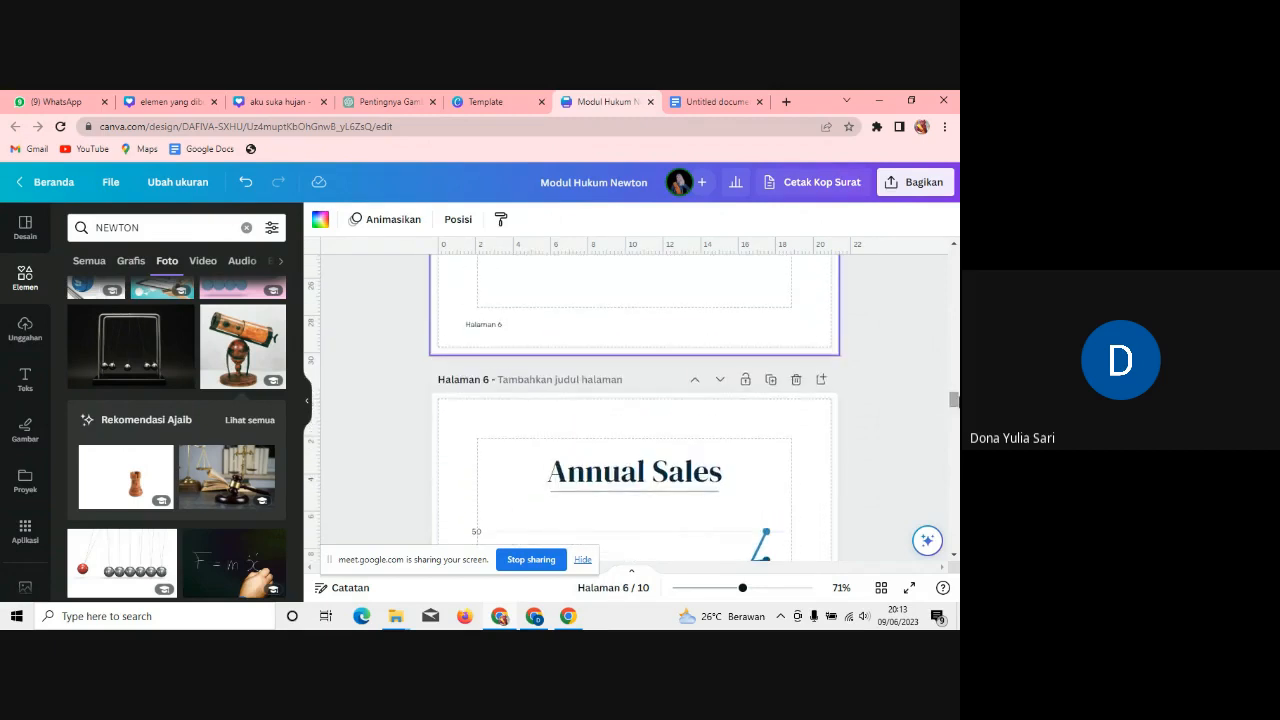
Step: Delete the leftover Annual Sales, Financial Statements, Mounthly Profit and One Year Review template pages
left_click(796, 381)
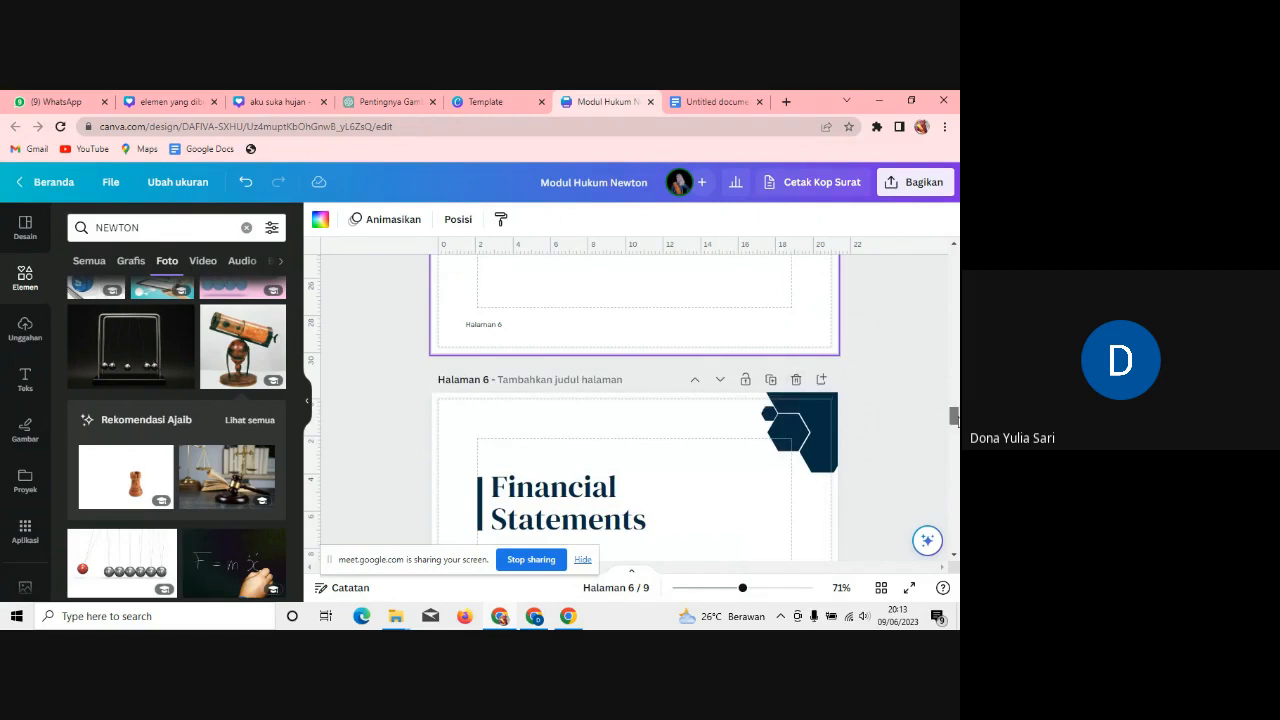
scroll(955, 418, "down", 3)
scroll(955, 418, "up", 3)
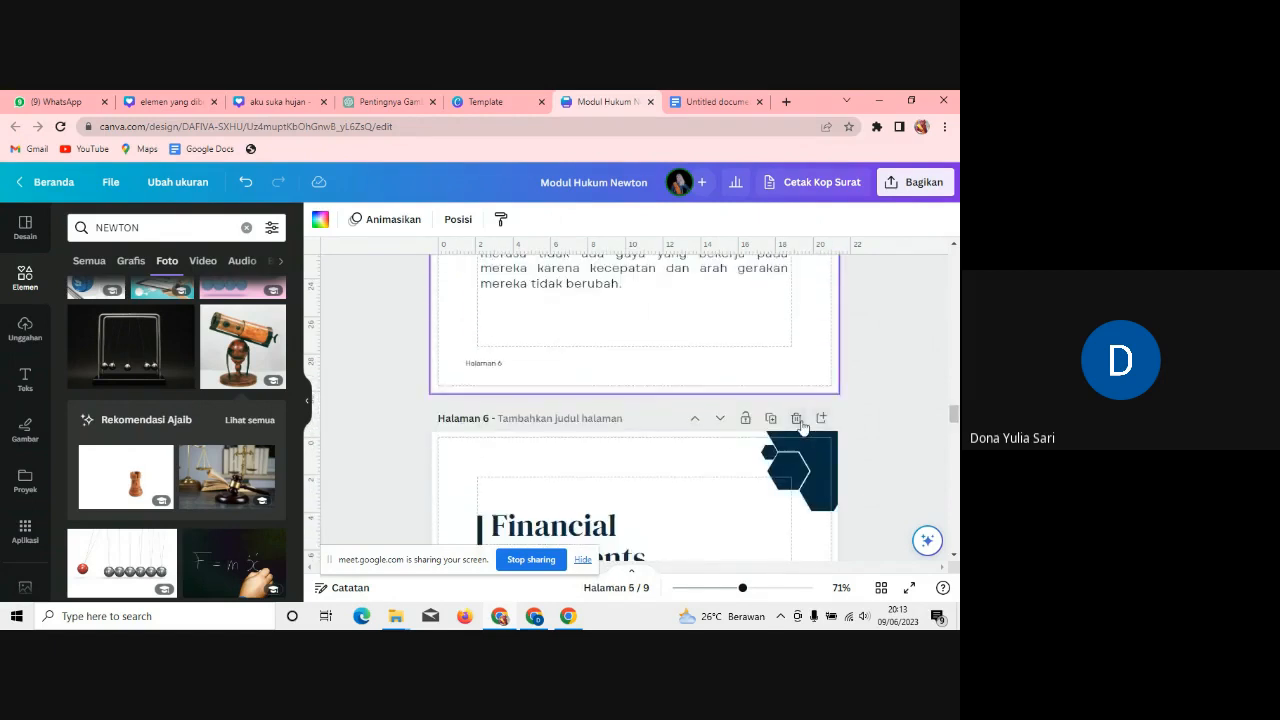
left_click(796, 418)
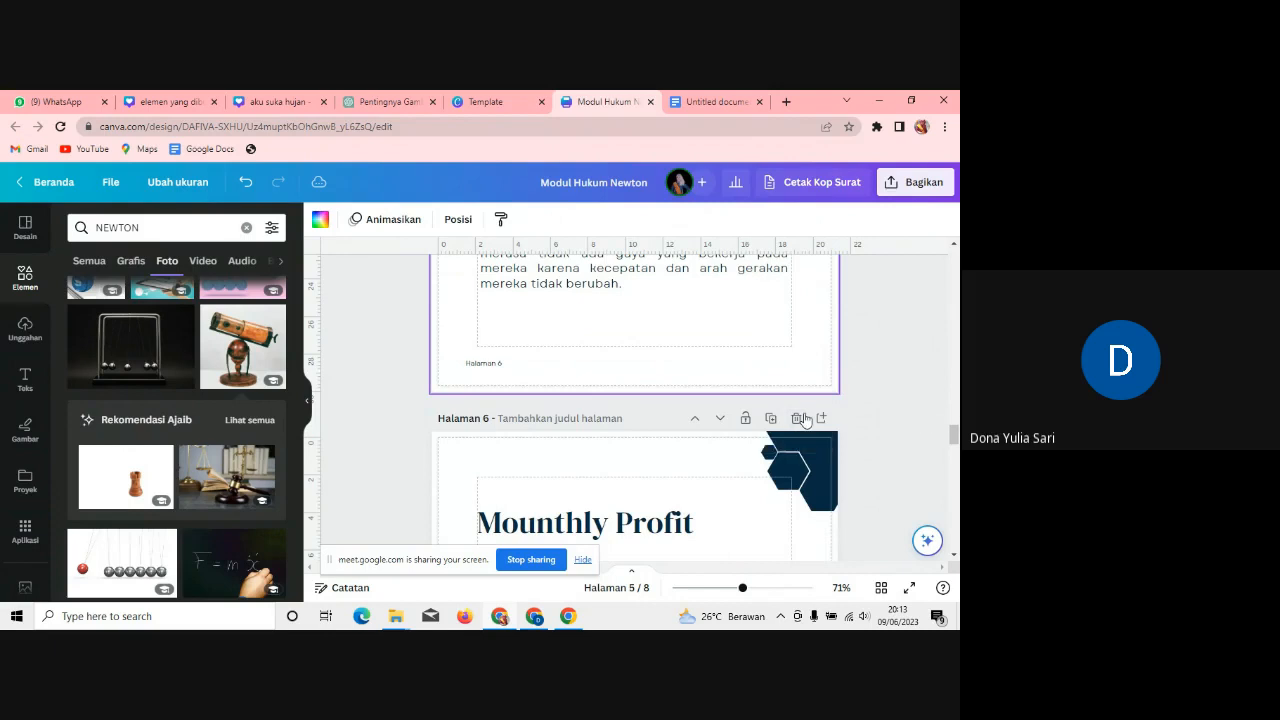
left_click(798, 418)
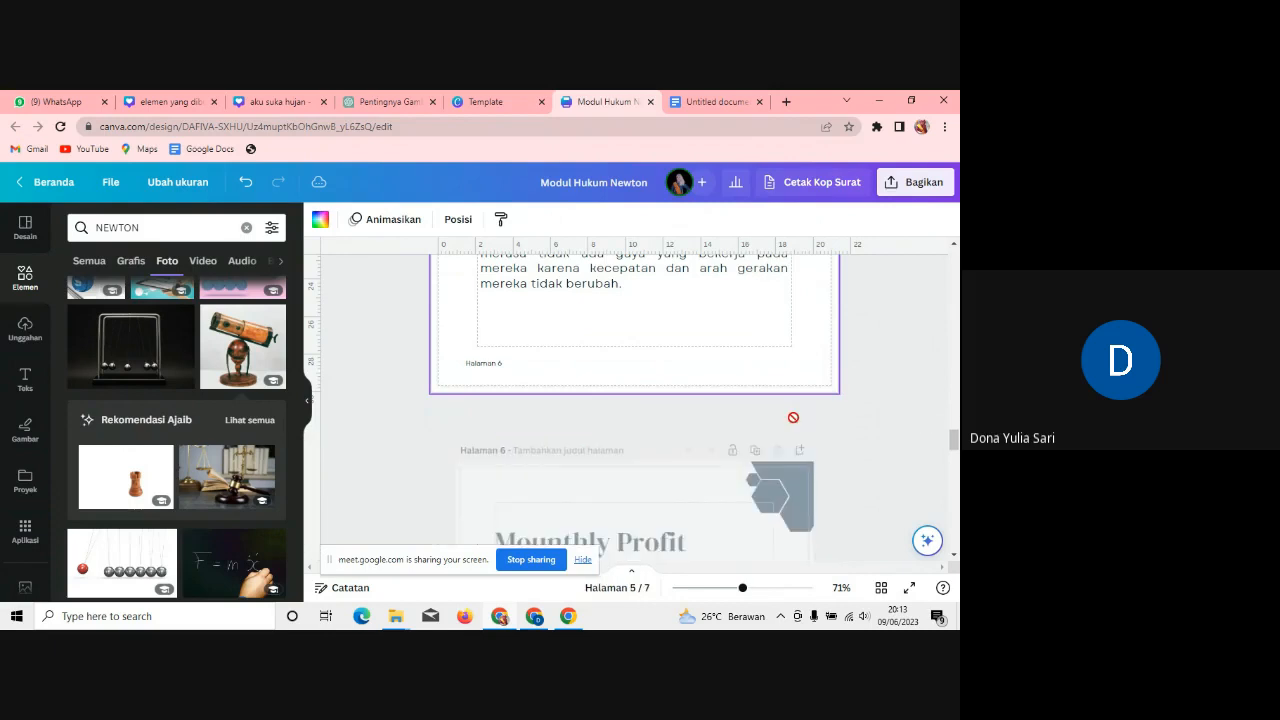
left_click(796, 420)
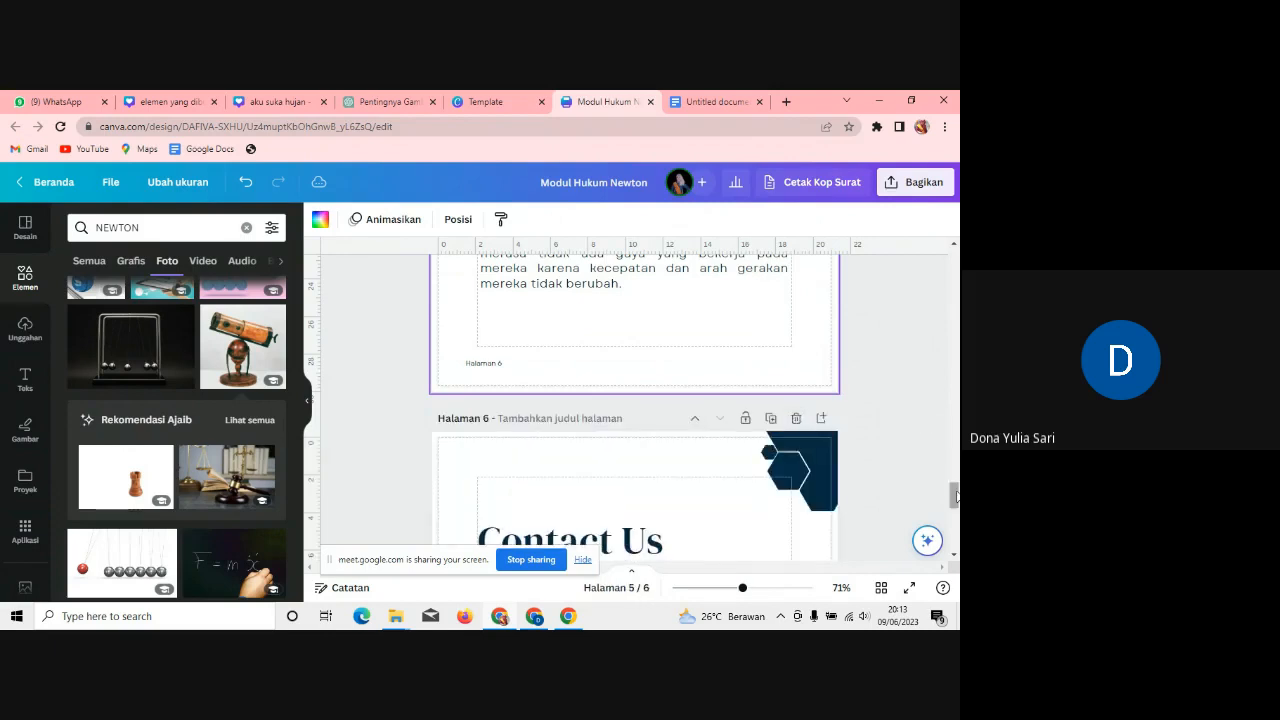
left_click_drag(955, 494, 955, 455)
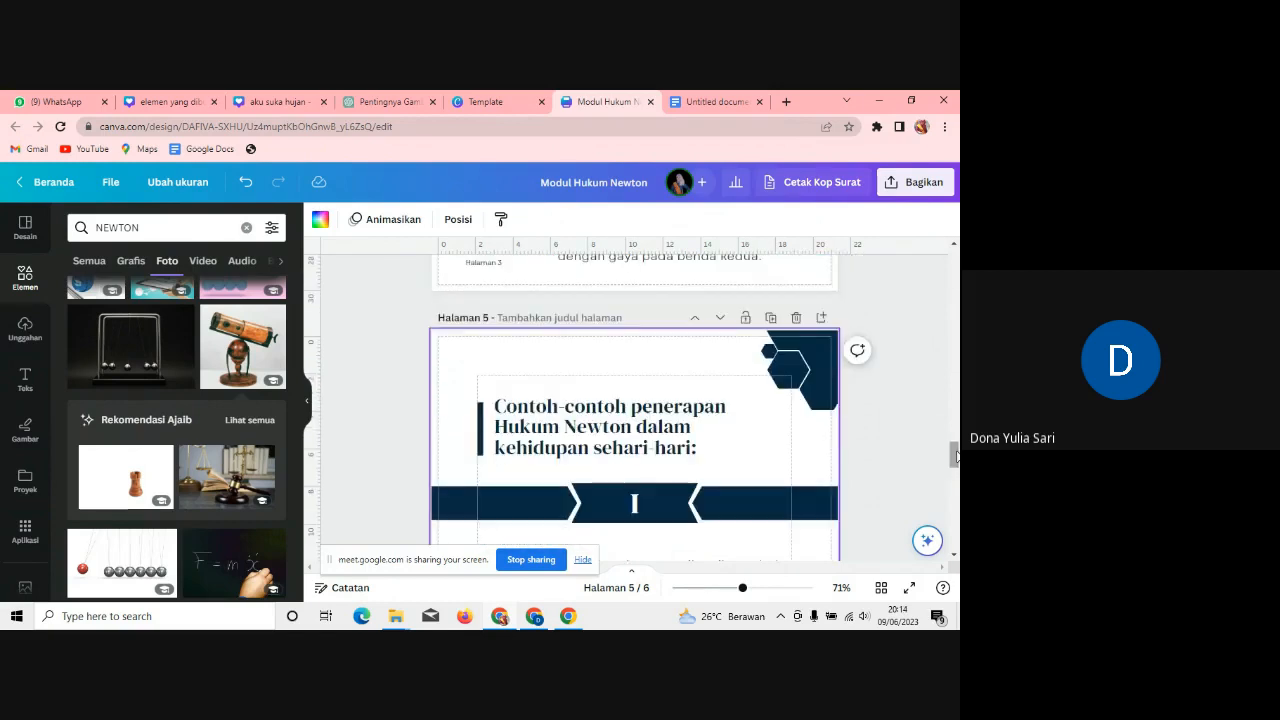
Step: Duplicate the examples page and paste the heavier-cart example over its first paragraph
left_click(771, 318)
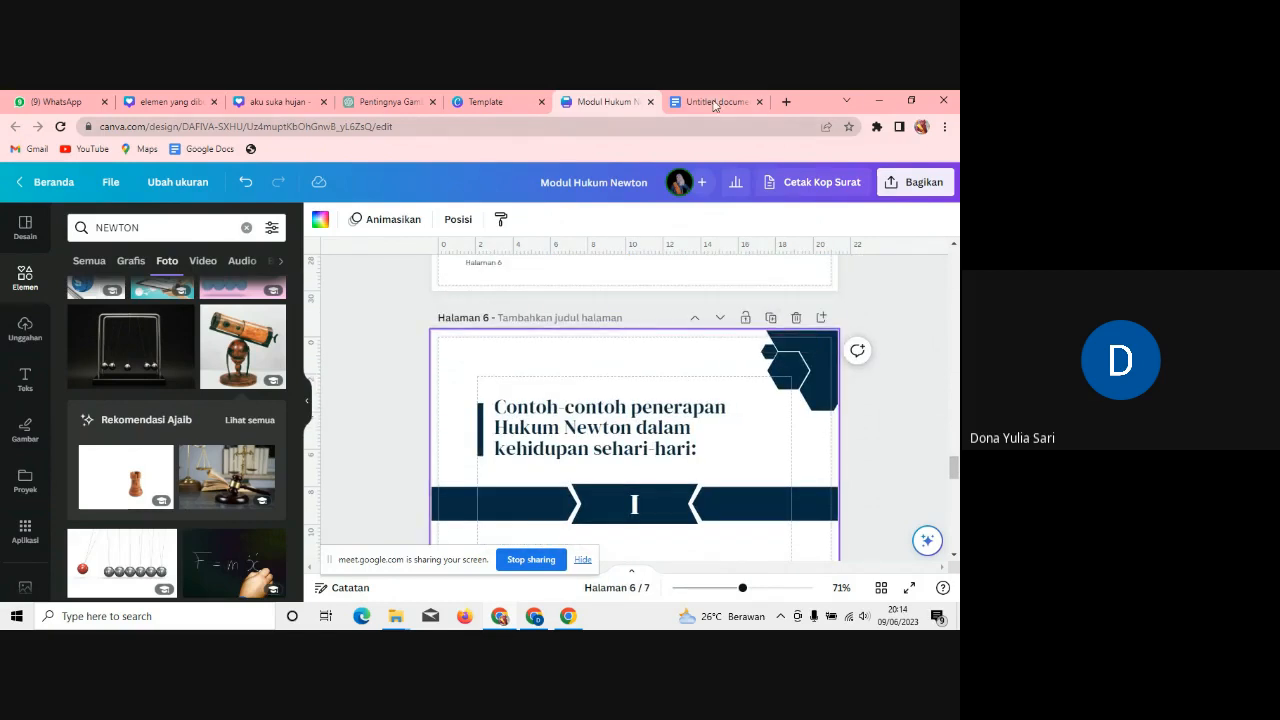
left_click(715, 102)
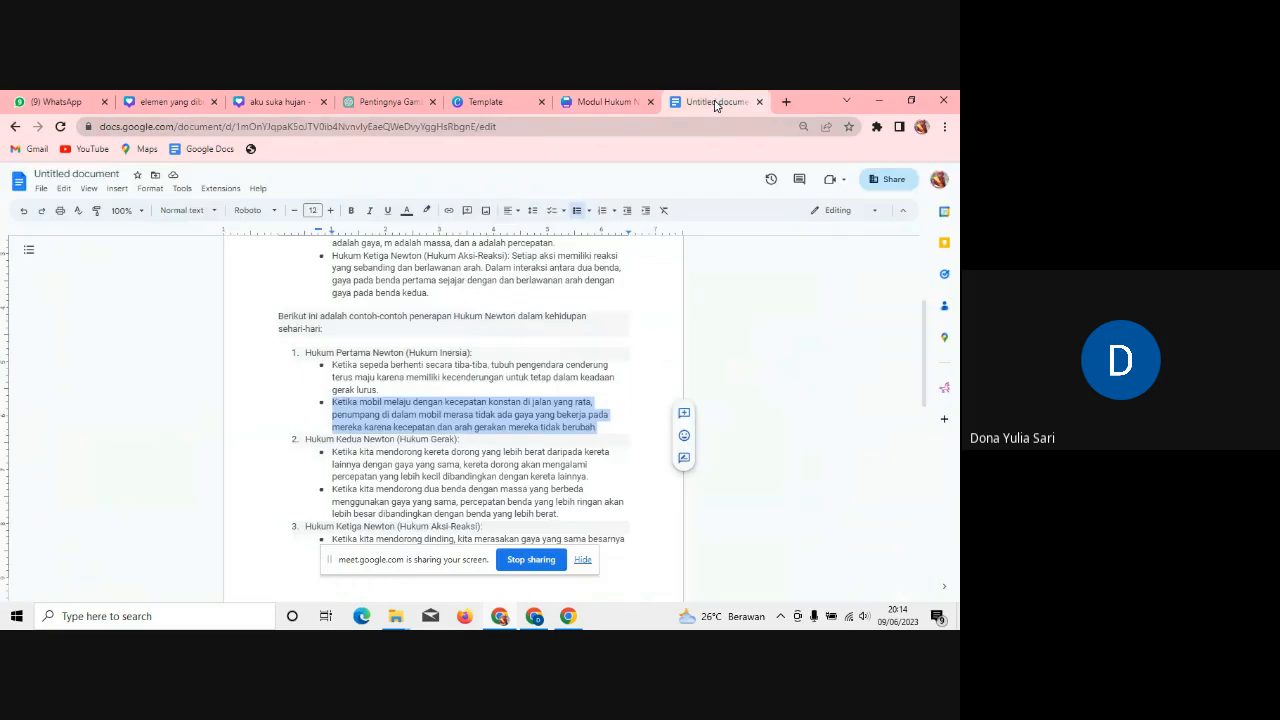
triple_click(596, 484)
key("ctrl+c")
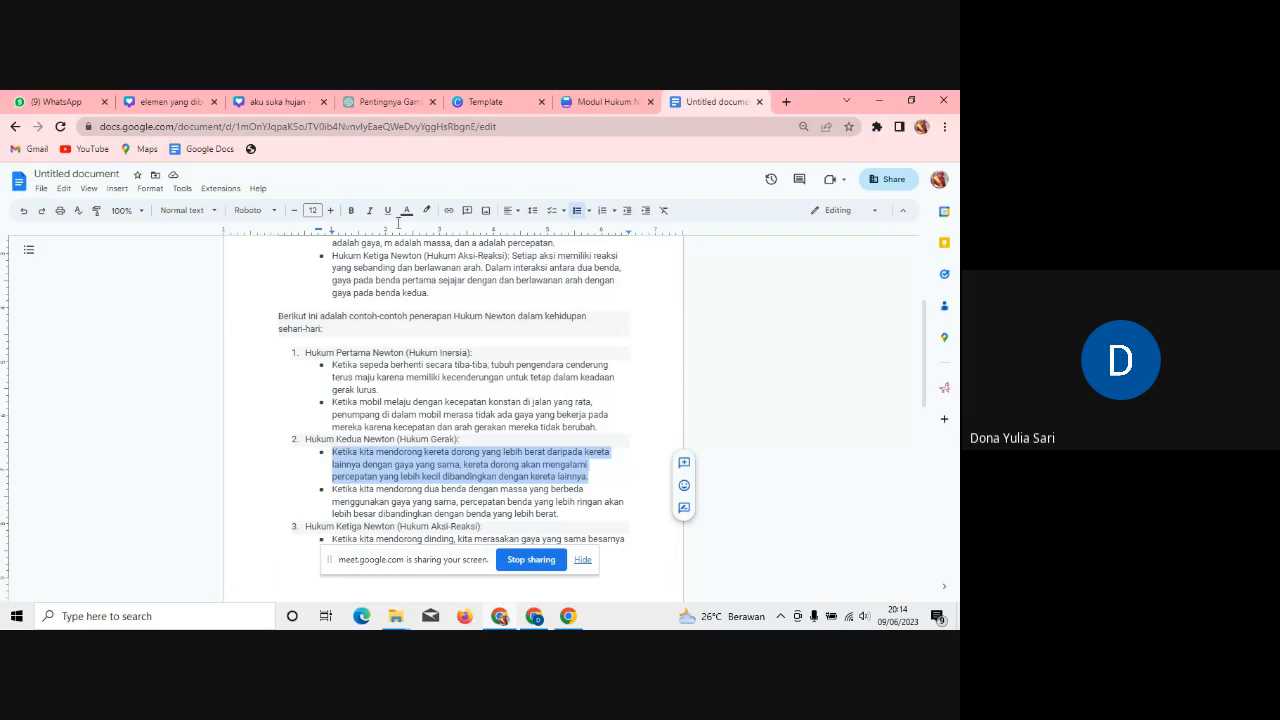
left_click(609, 101)
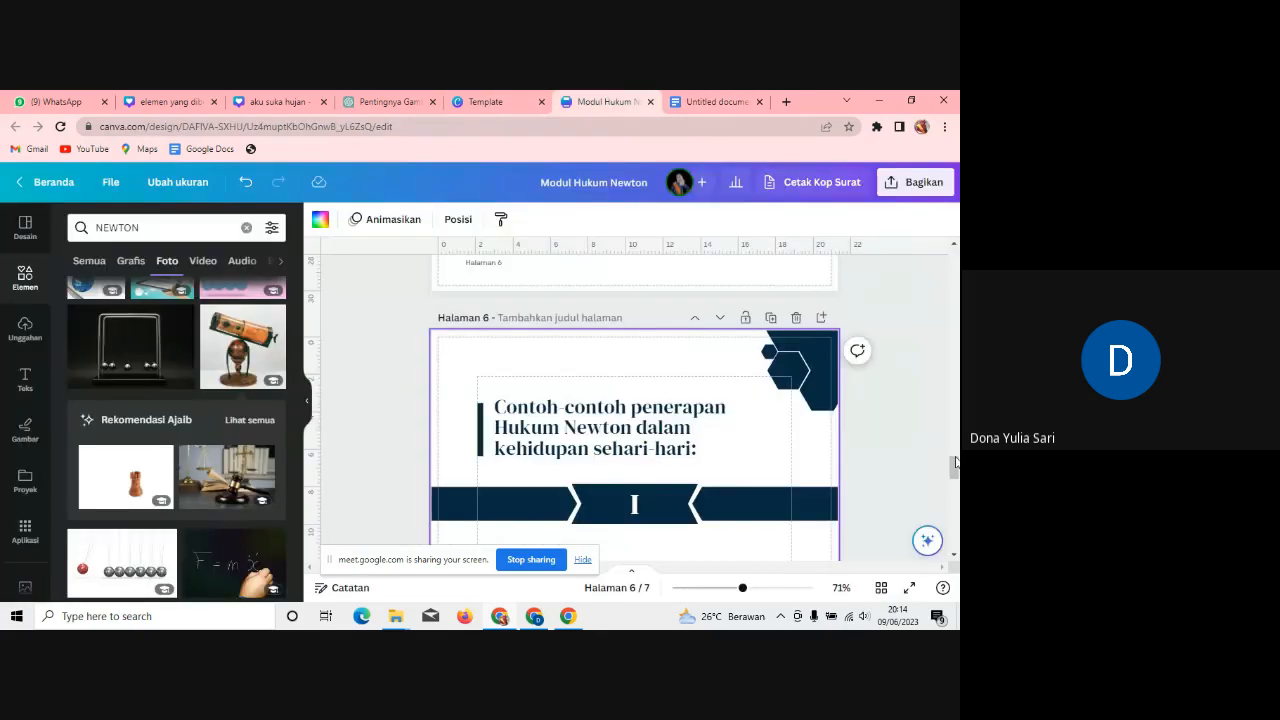
scroll(955, 466, "down", 3)
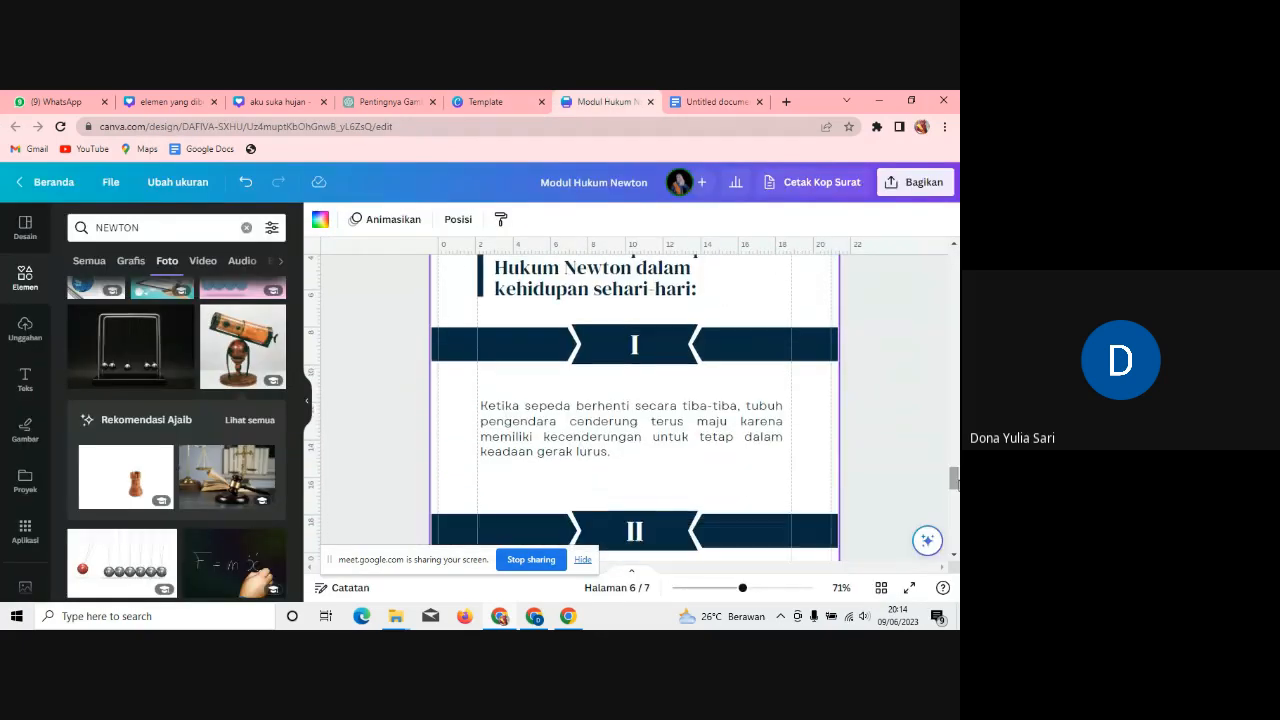
left_click(647, 448)
left_click(648, 442)
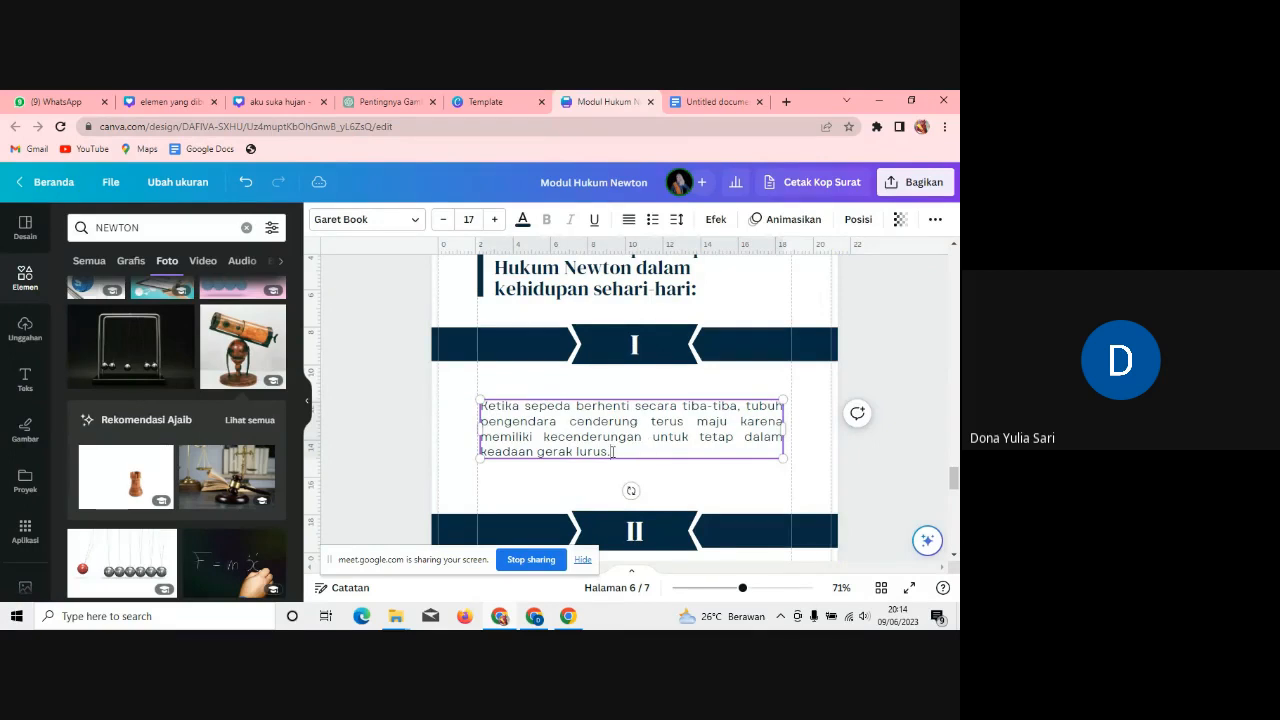
left_click_drag(613, 452, 487, 410)
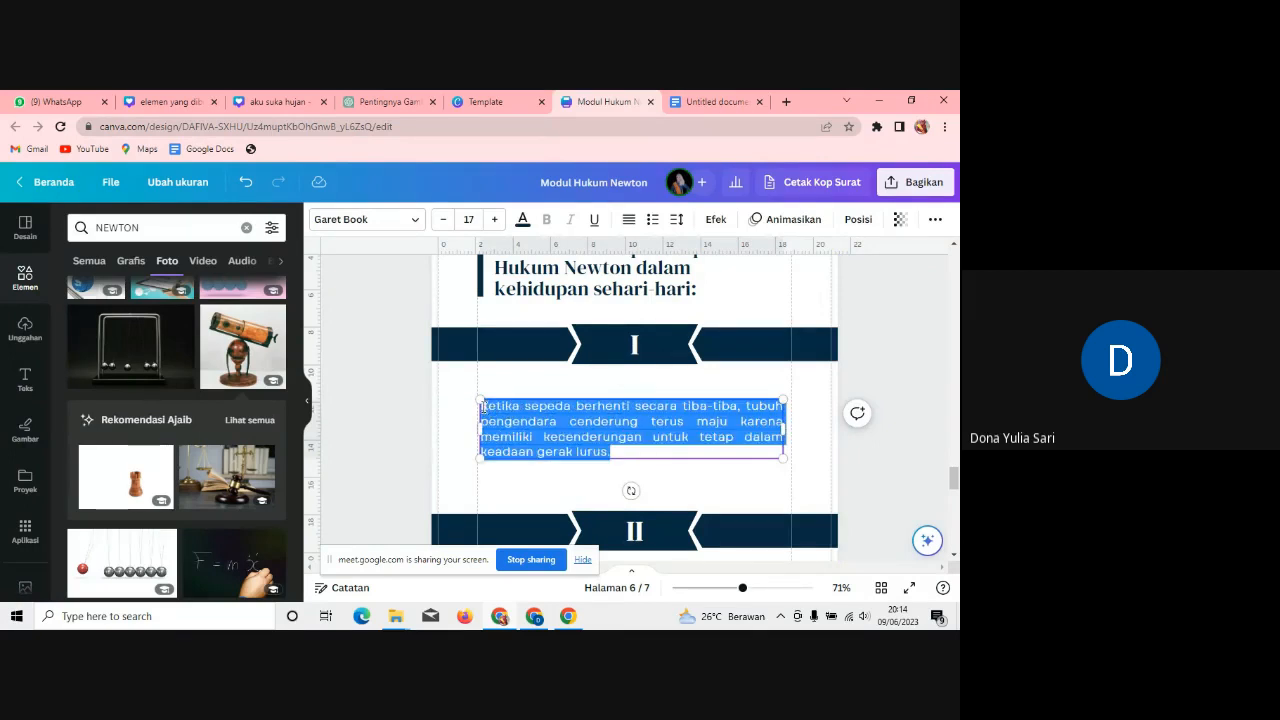
key("ctrl+v")
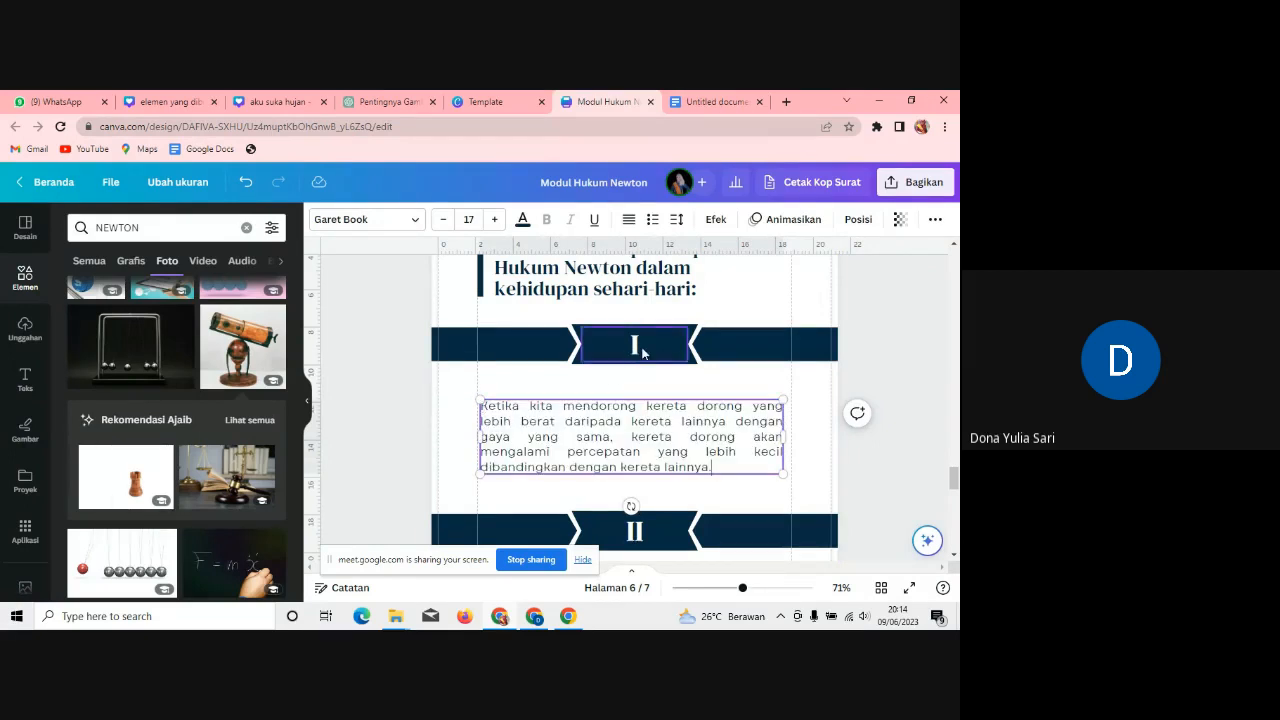
Step: Renumber the copied page's banners to III and IV
left_click(643, 352)
left_click(643, 350)
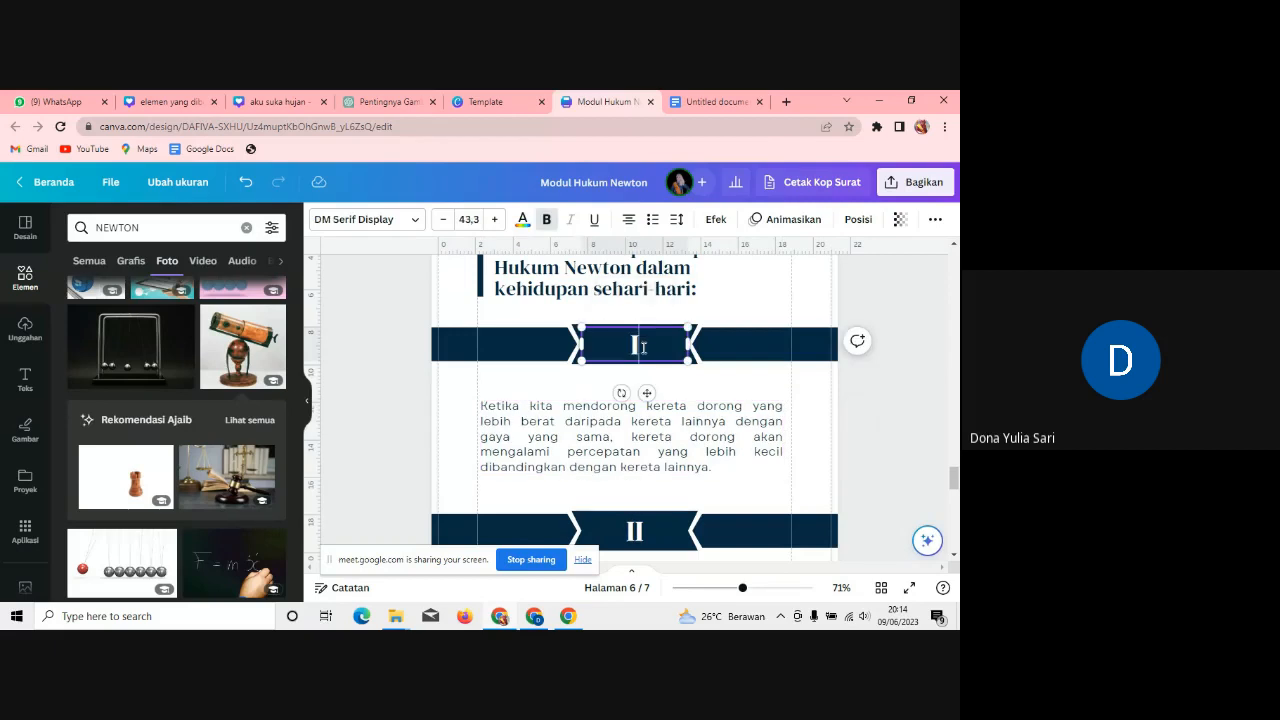
type("I")
key("BackSpace")
type("II")
scroll(955, 485, "down", 2)
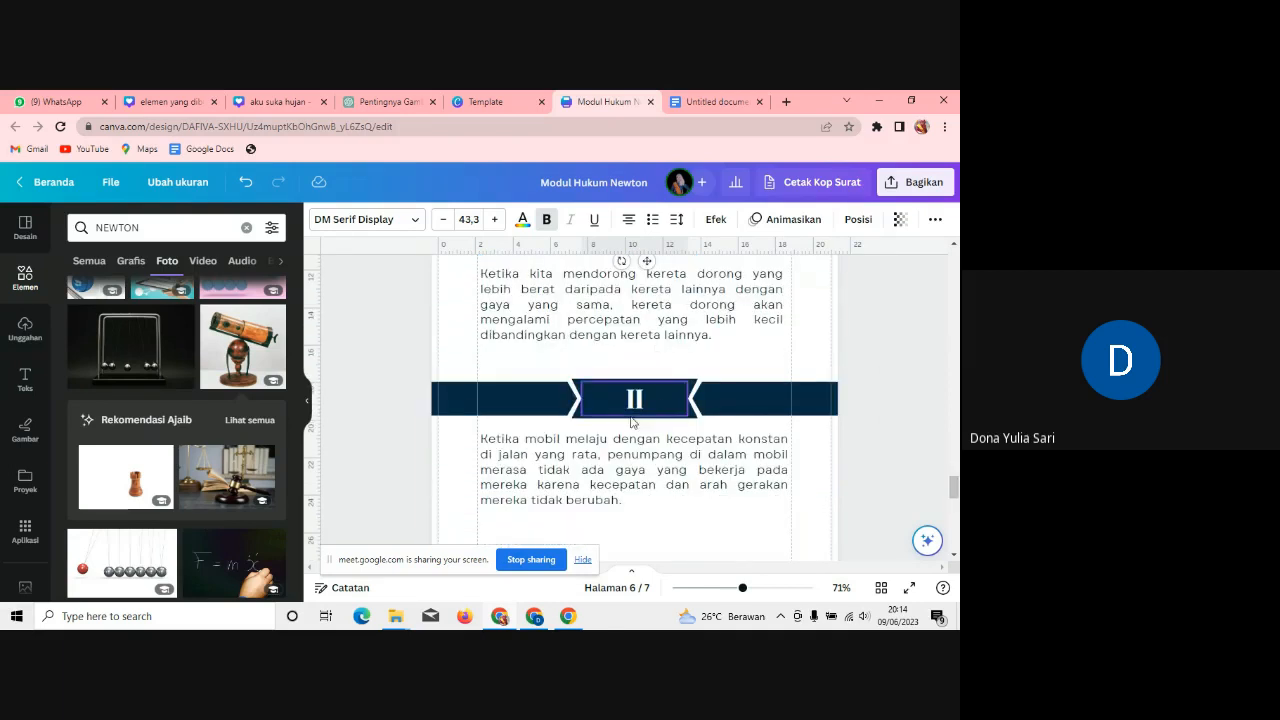
left_click(652, 397)
key("BackSpace")
type("V")
Step: Paste the two-bodies example from the notes over the paragraph under banner IV
left_click(721, 98)
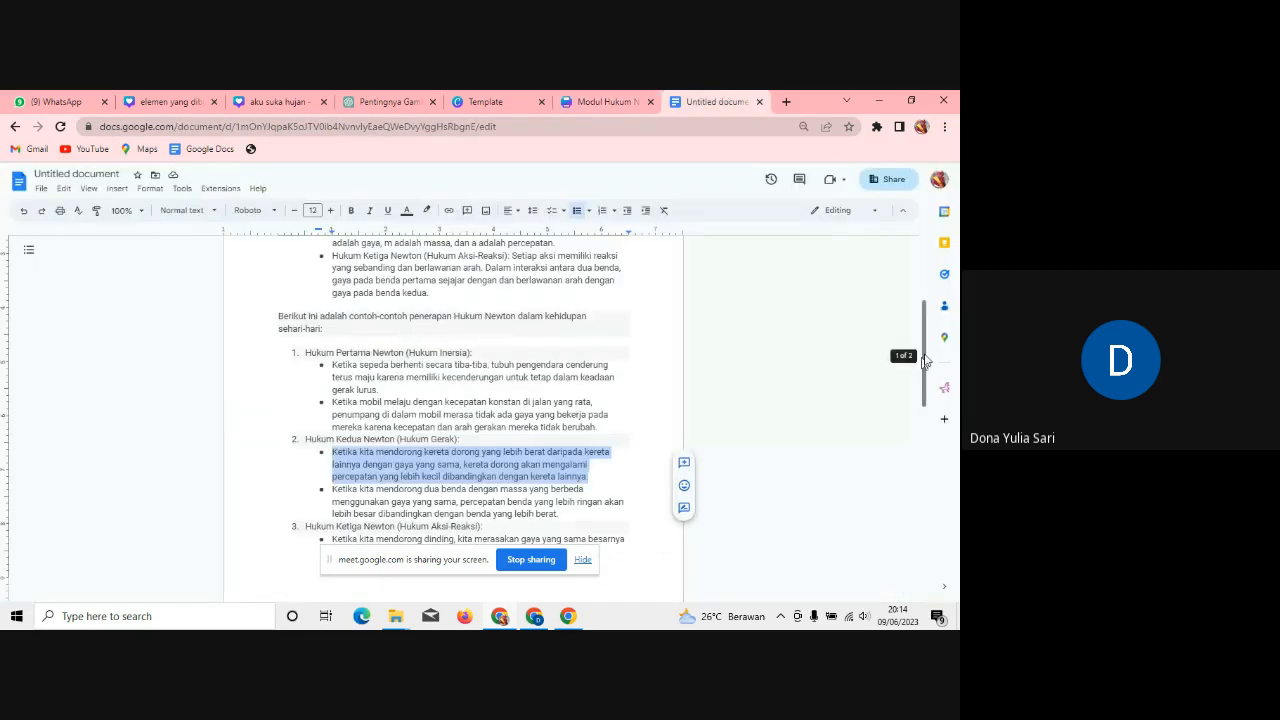
scroll(926, 358, "down", 3)
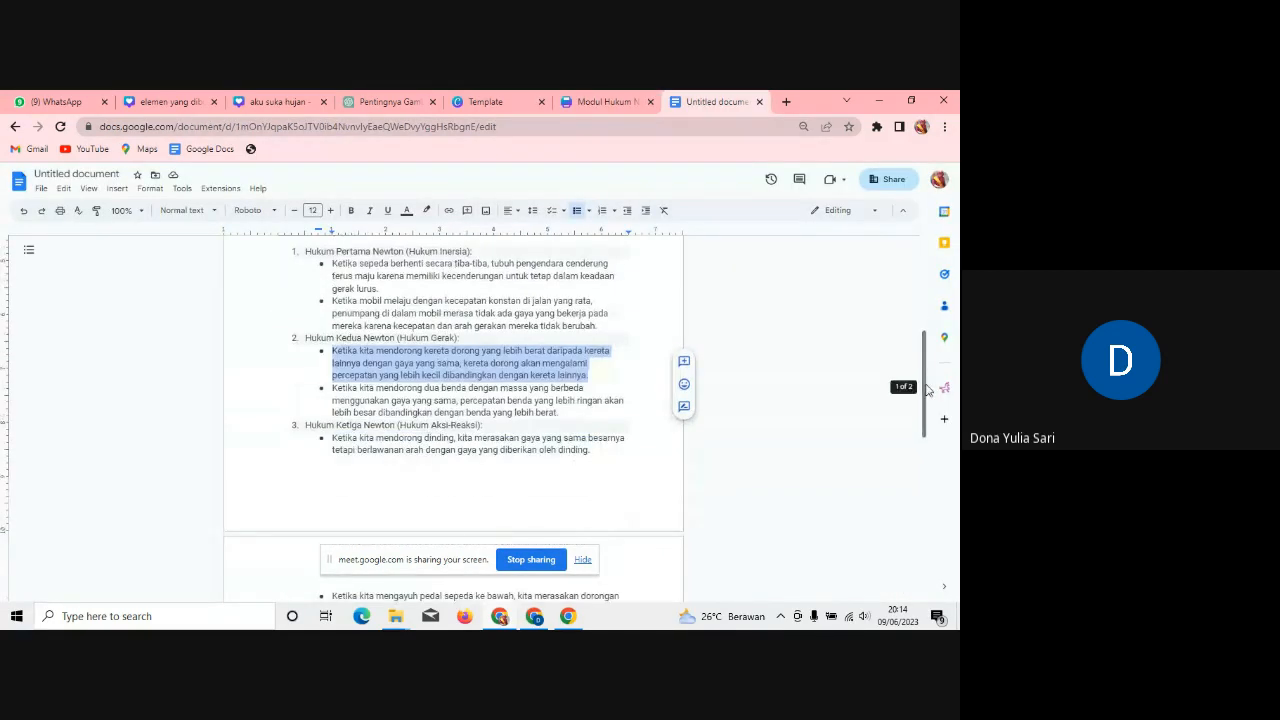
left_click_drag(560, 413, 327, 388)
key("ctrl+c")
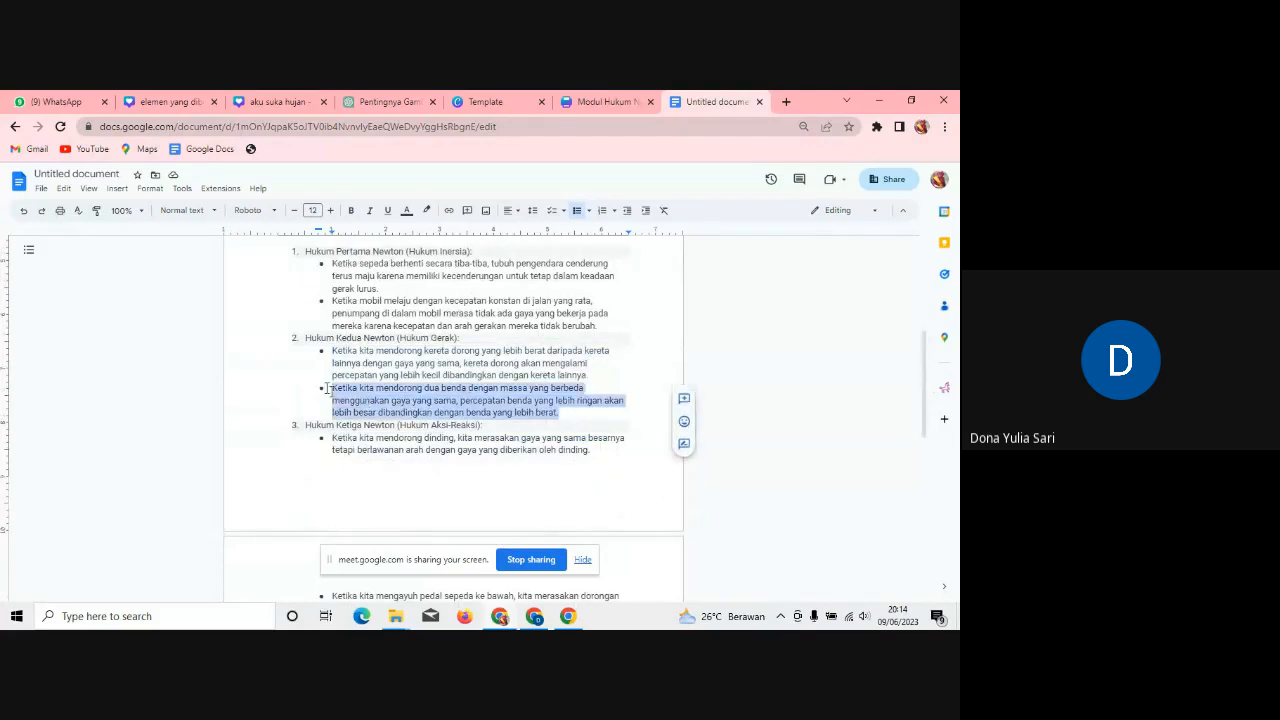
left_click(608, 101)
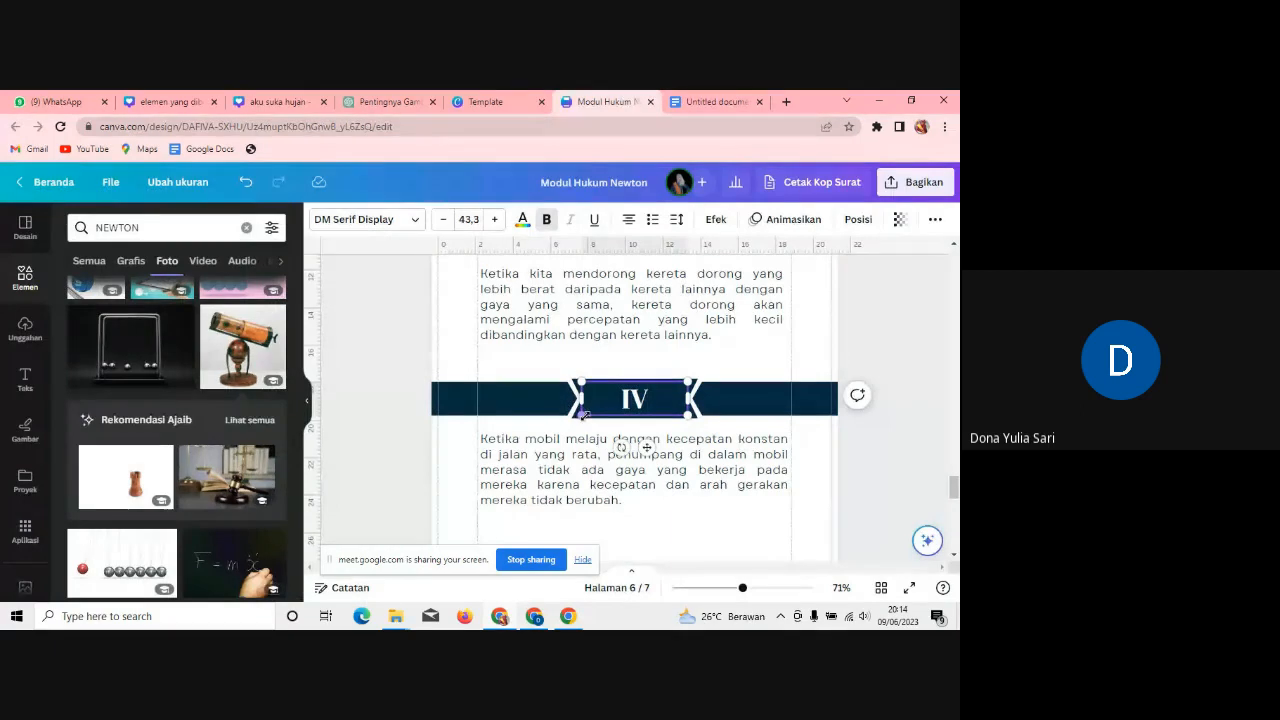
left_click(640, 503)
left_click_drag(638, 500, 478, 447)
key("ctrl+v")
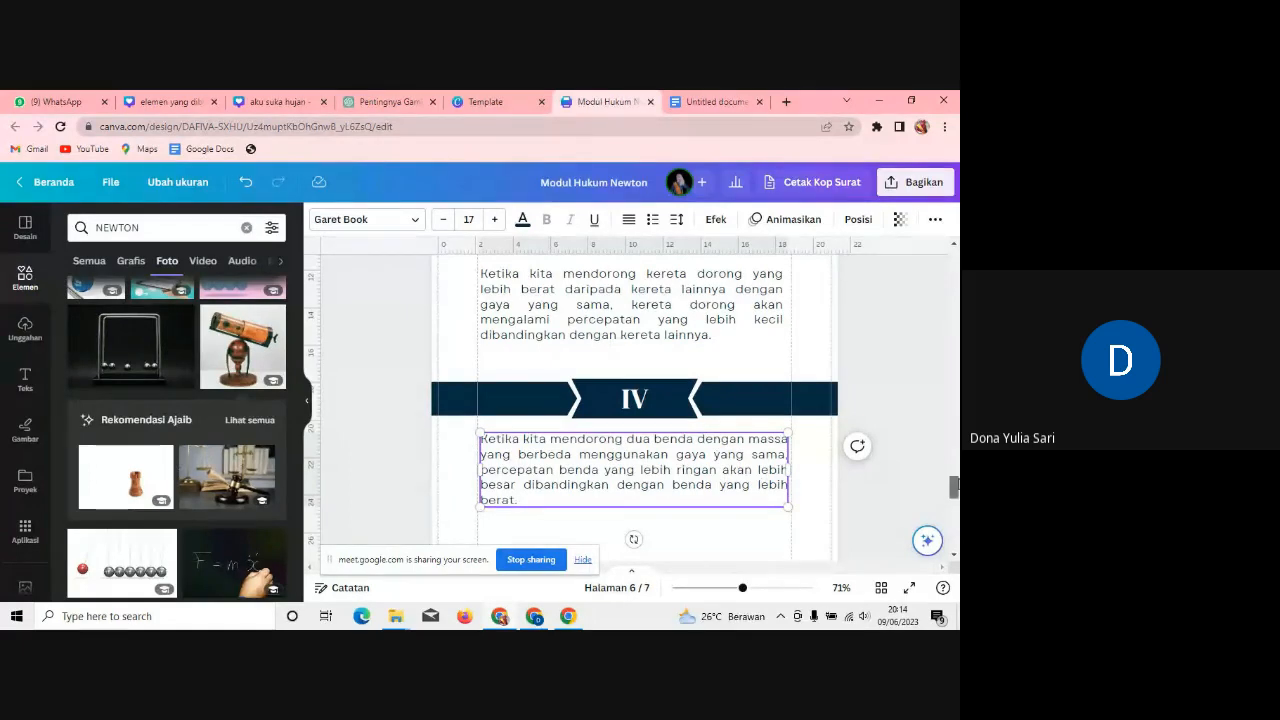
scroll(476, 448, "down", 1)
scroll(632, 407, "down", 2)
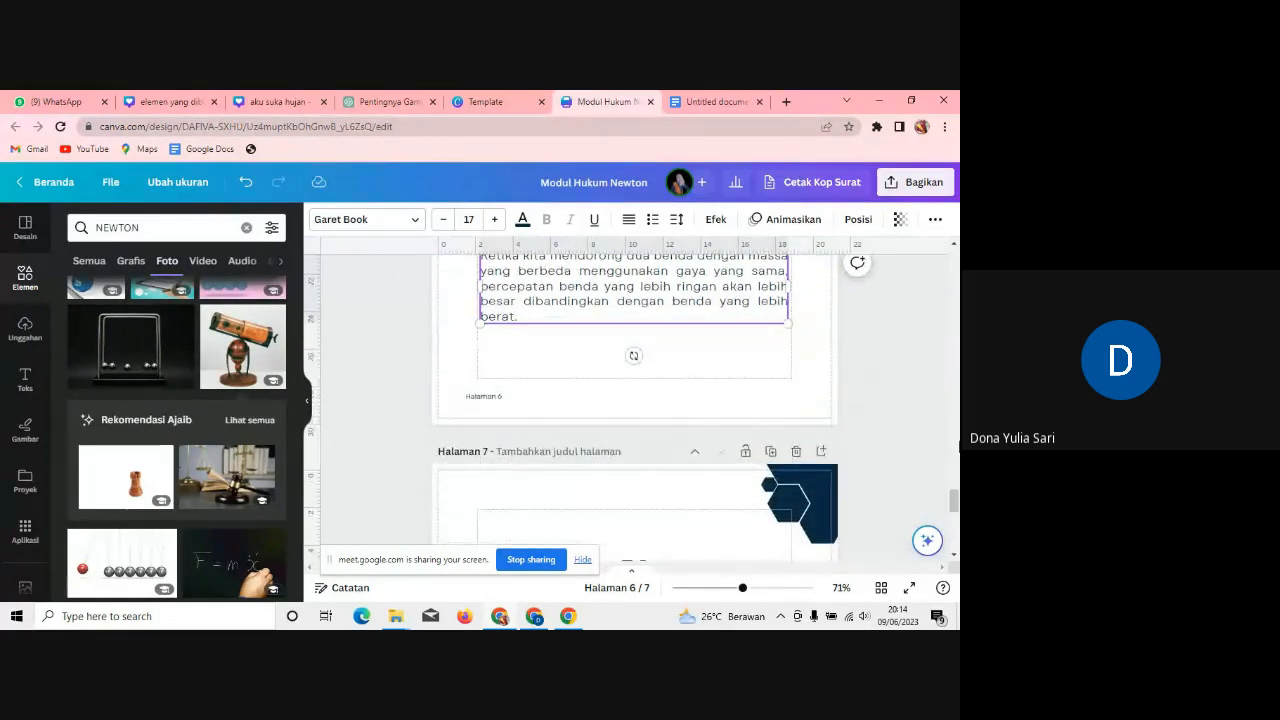
mouse_move(953, 500)
left_mouse_down()
mouse_move(953, 456)
mouse_move(953, 538)
mouse_move(953, 501)
left_mouse_up()
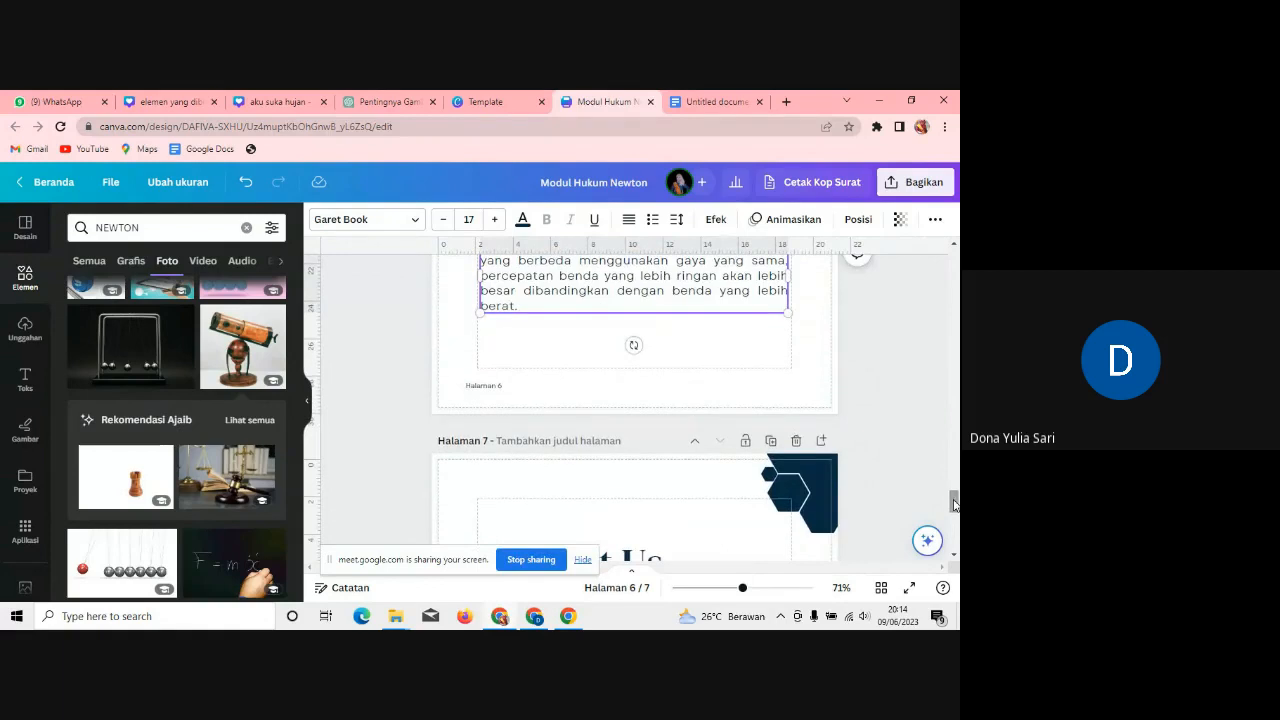
left_click(511, 389)
left_click(510, 386)
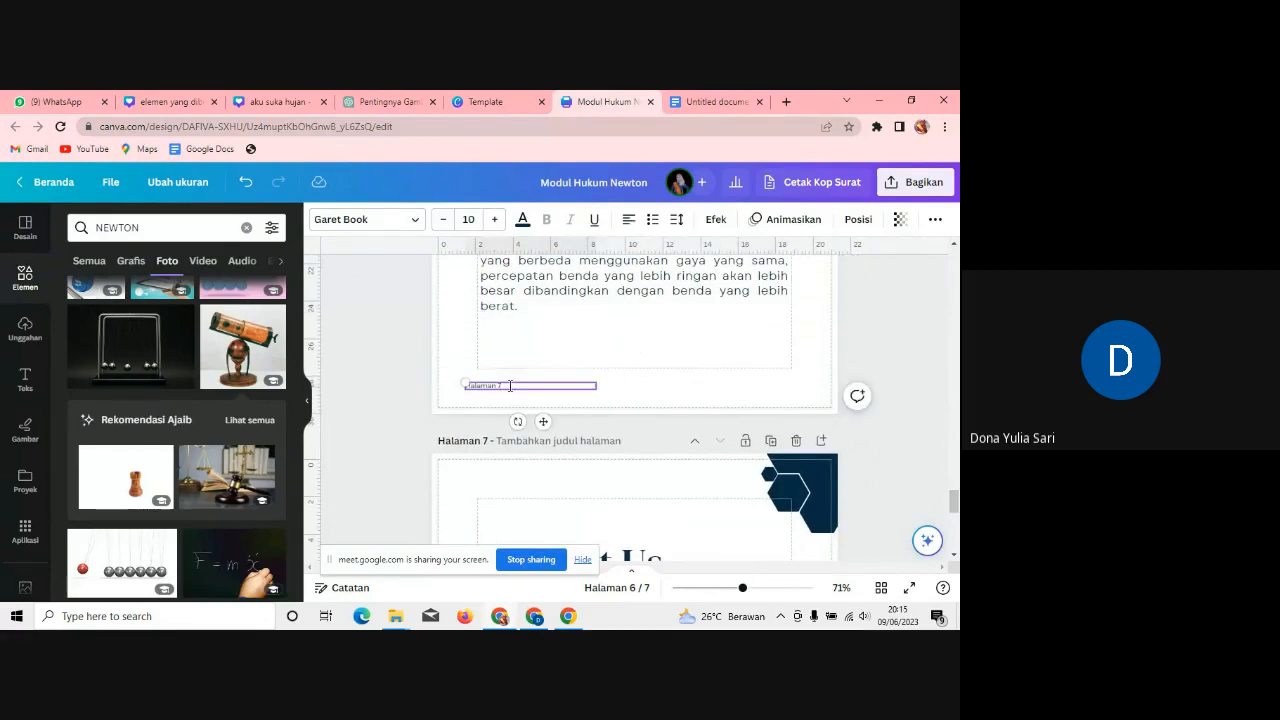
left_click_drag(955, 510, 954, 474)
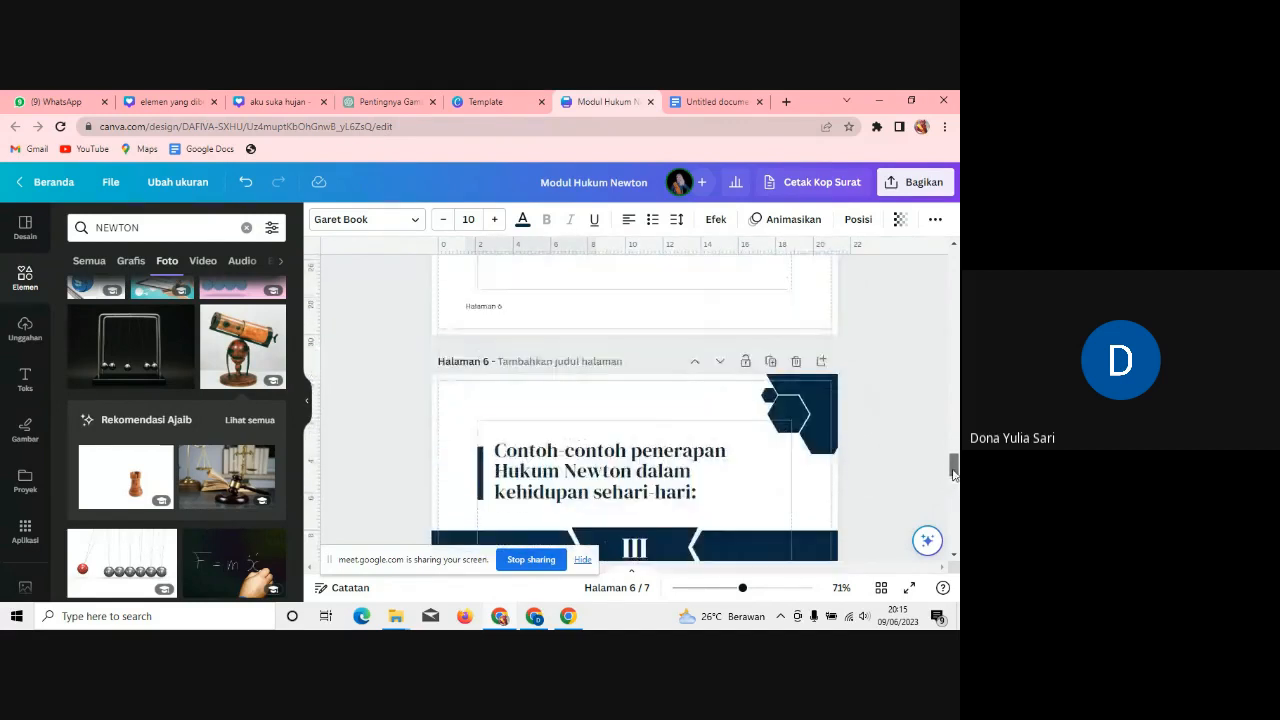
Step: Duplicate the examples page, change banner III to V, and paste the wall-pushing example beneath it
left_click(771, 373)
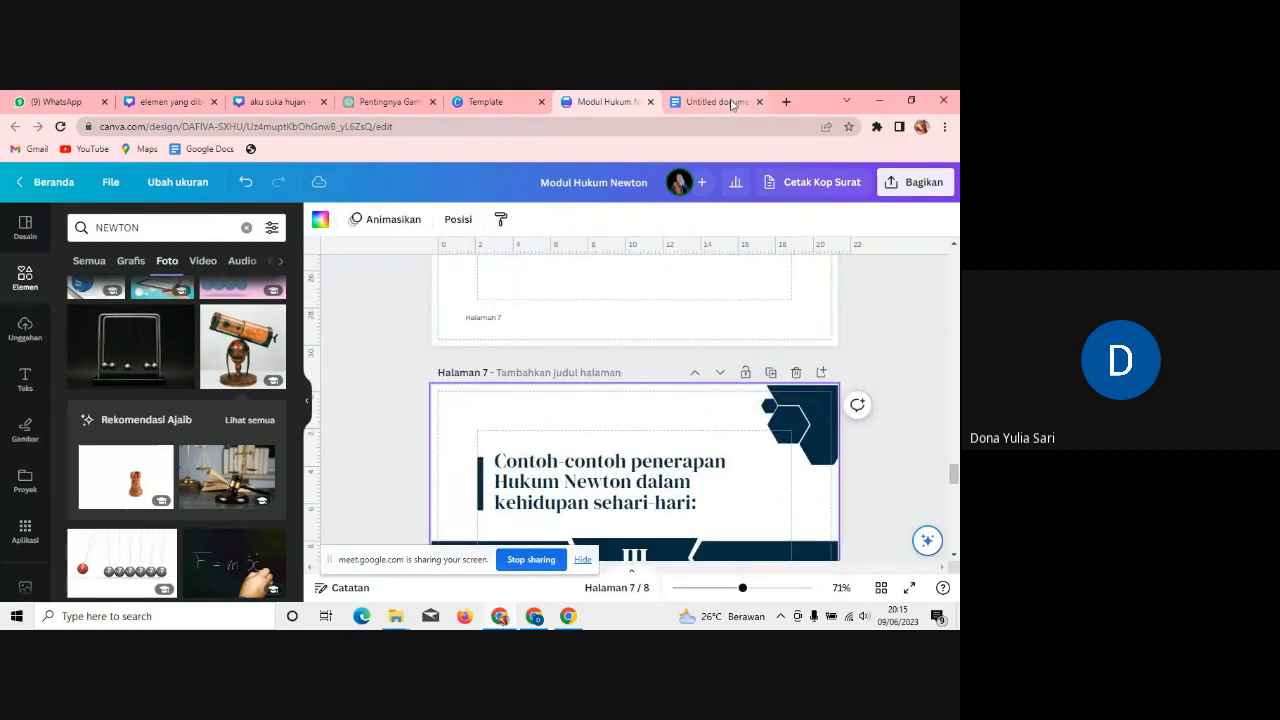
left_click(727, 102)
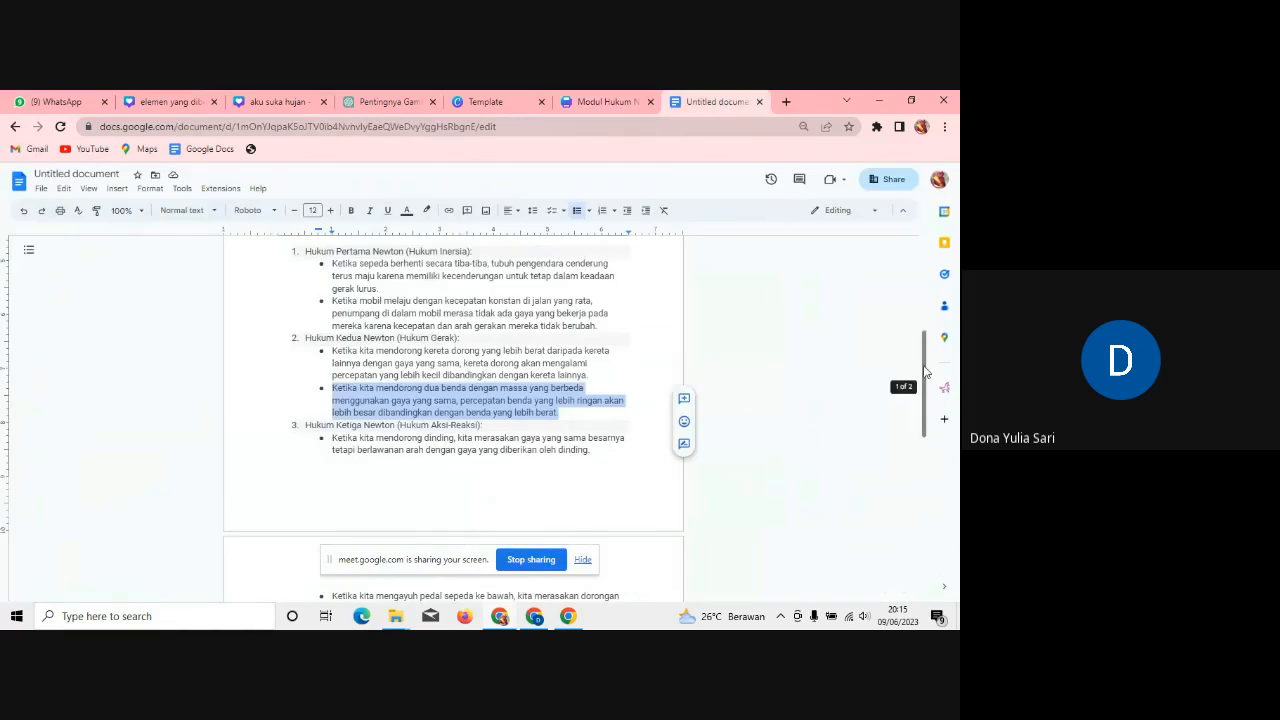
left_click_drag(926, 372, 926, 414)
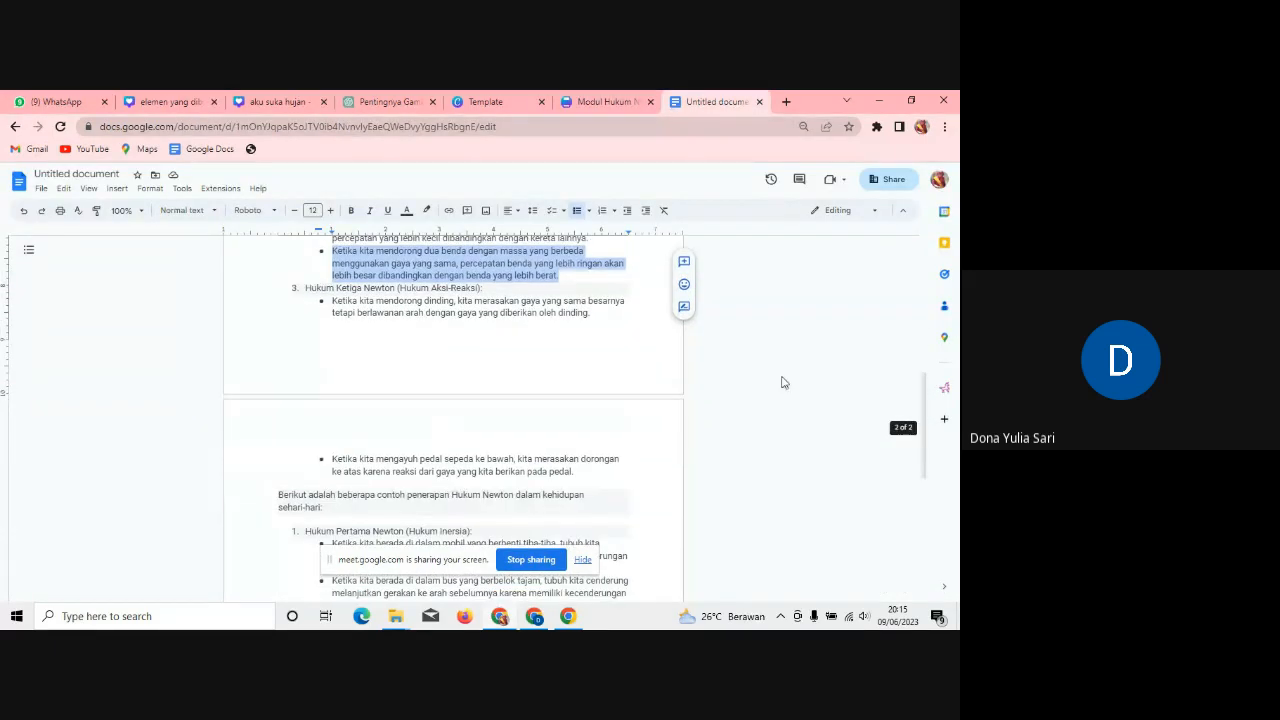
left_click_drag(596, 314, 336, 302)
key("ctrl+c")
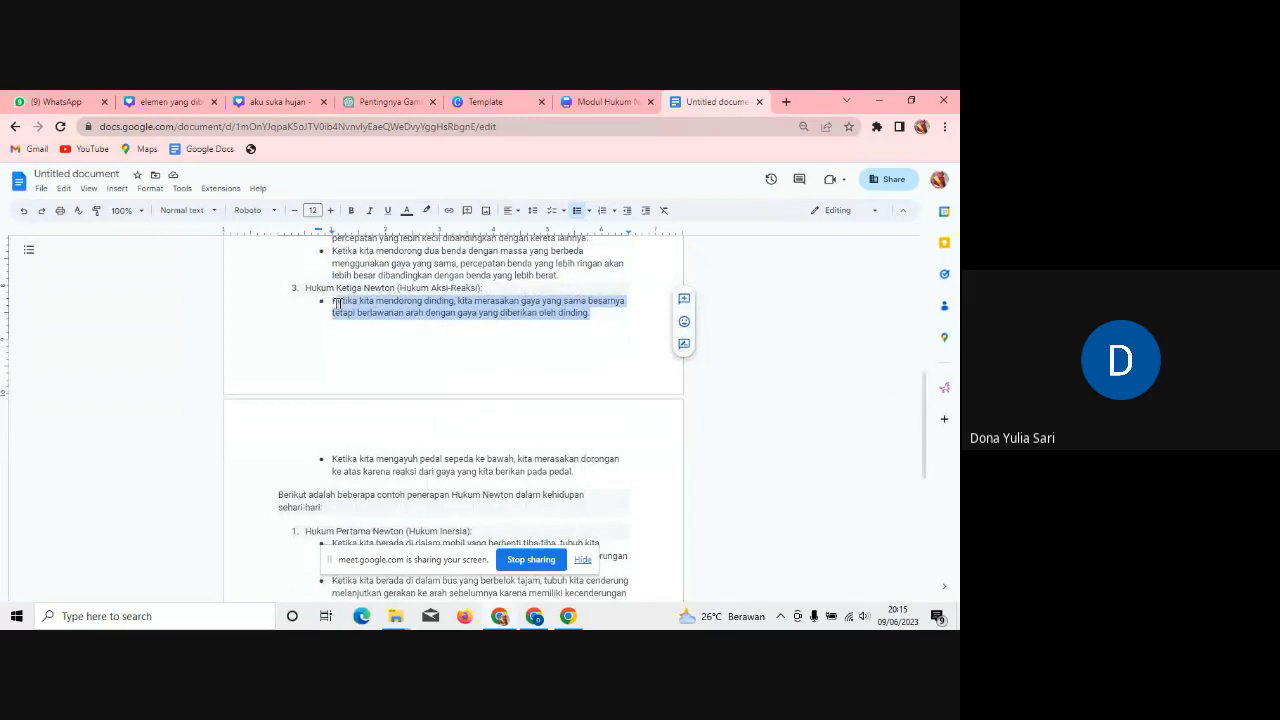
left_click(599, 100)
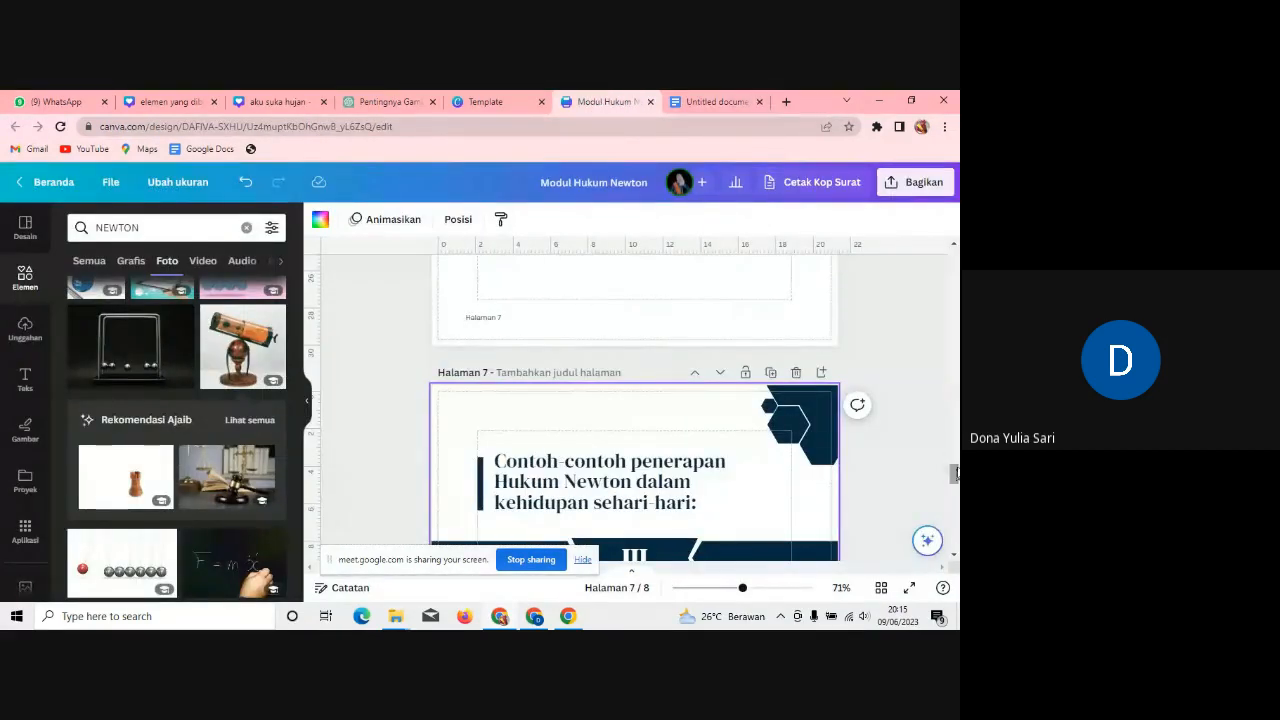
mouse_move(955, 472)
left_mouse_down()
mouse_move(955, 452)
mouse_move(955, 483)
left_mouse_up()
left_click(648, 388)
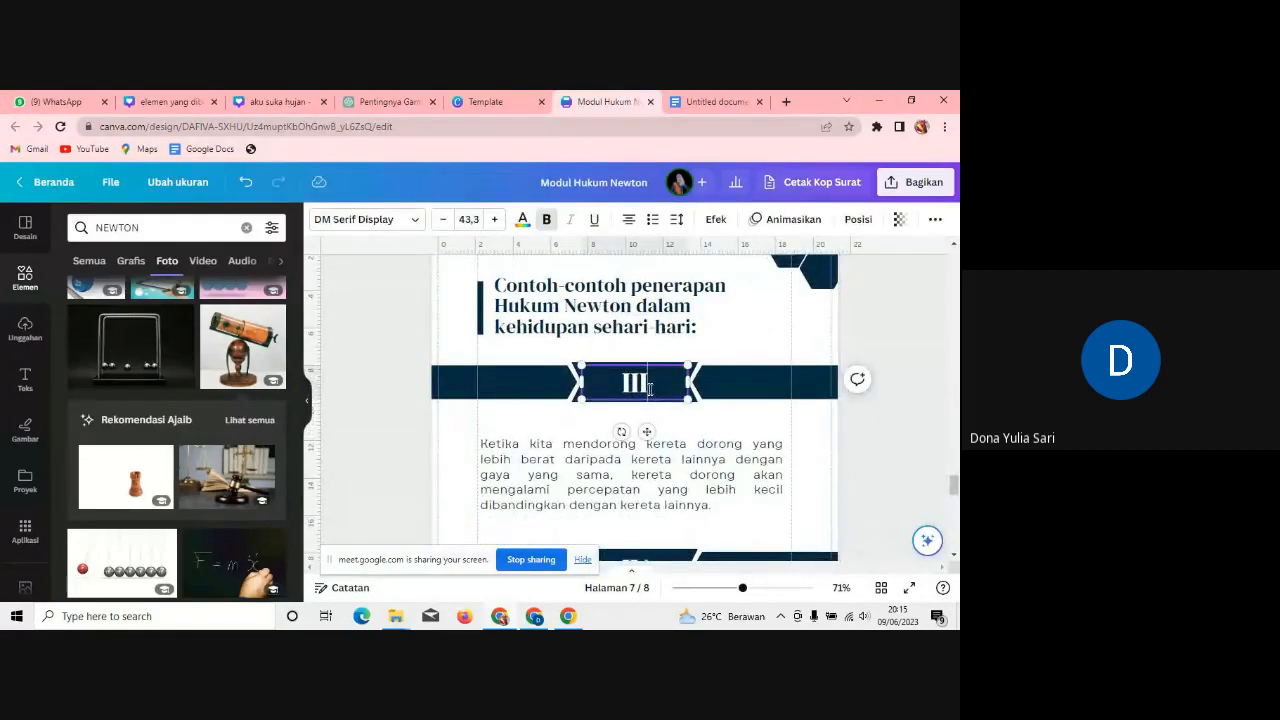
key("BackSpace")
key("BackSpace")
key("BackSpace")
type("V")
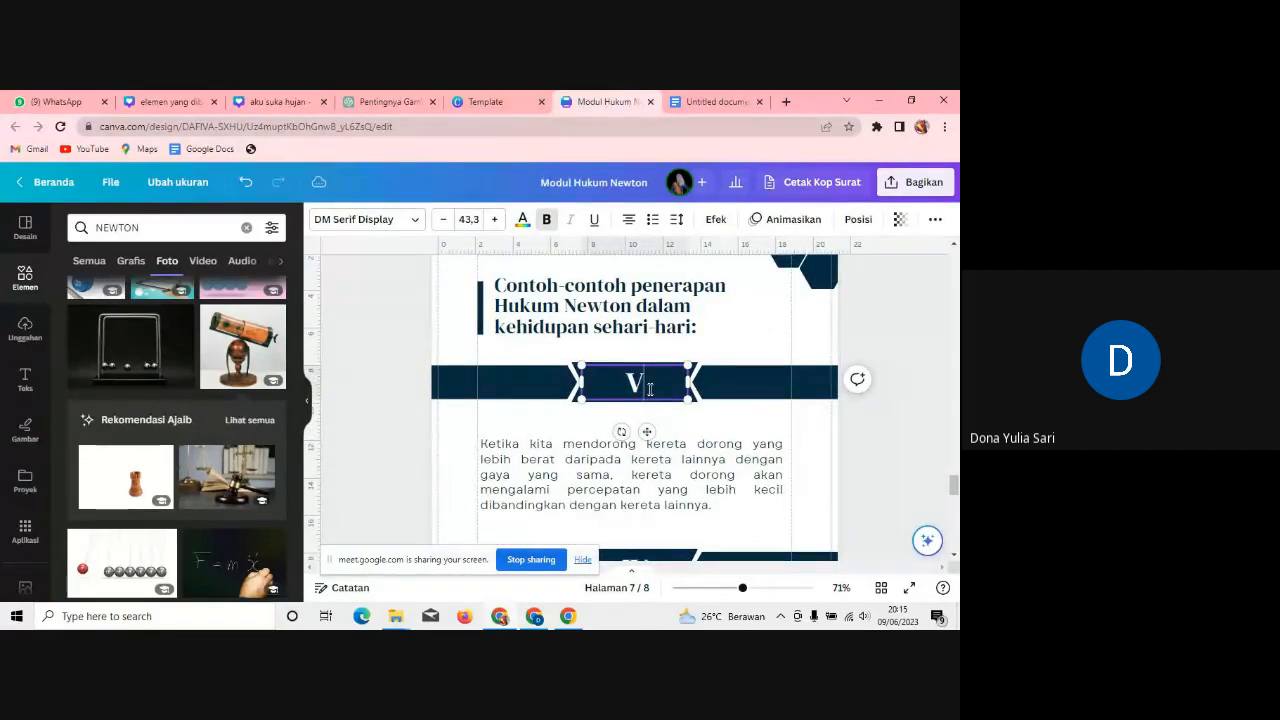
left_click(500, 450)
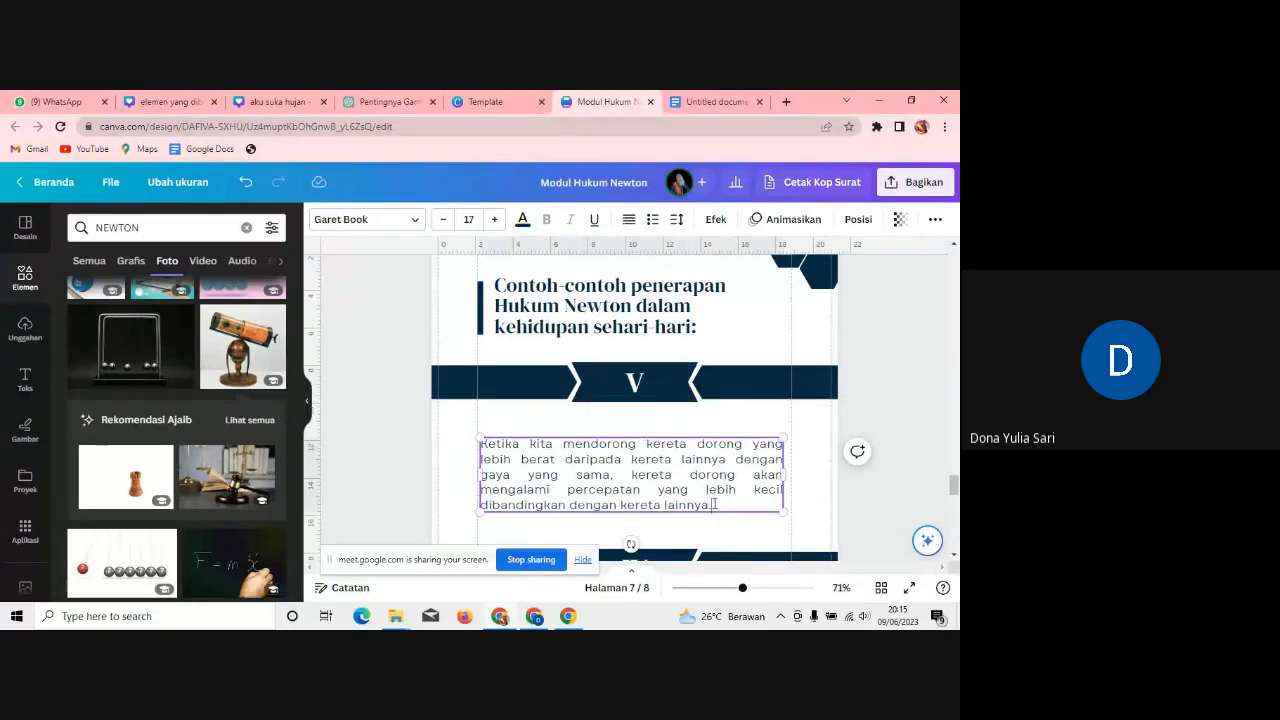
double_click(500, 450)
key("ctrl+v")
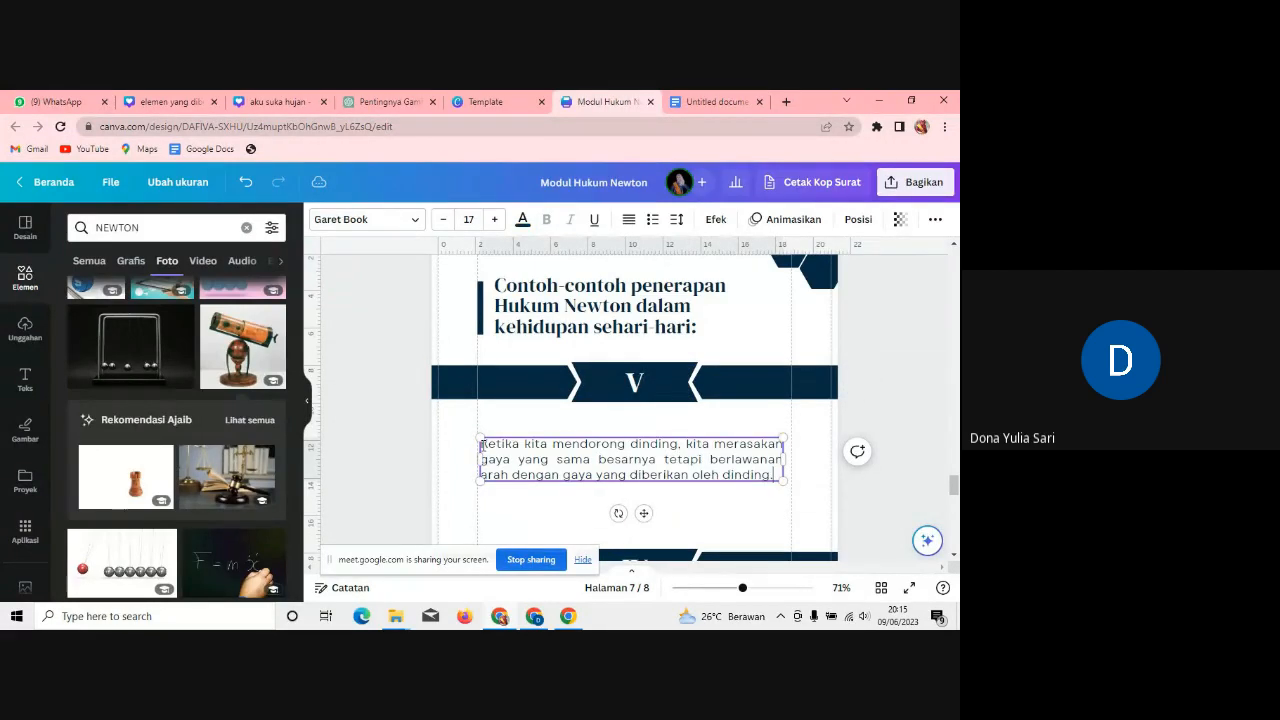
Step: Change banner IV to VI and replace its paragraph with the wall-pushing example
left_click(727, 98)
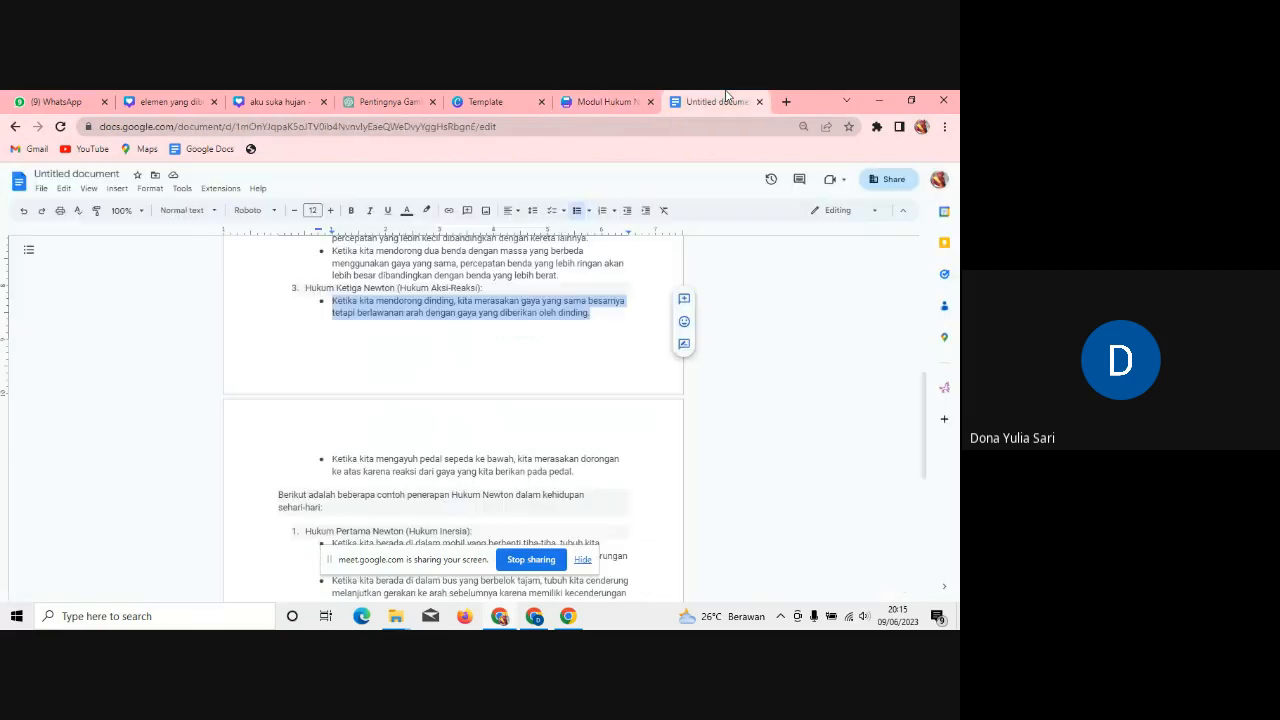
left_click_drag(587, 479, 330, 455)
key("ctrl+v")
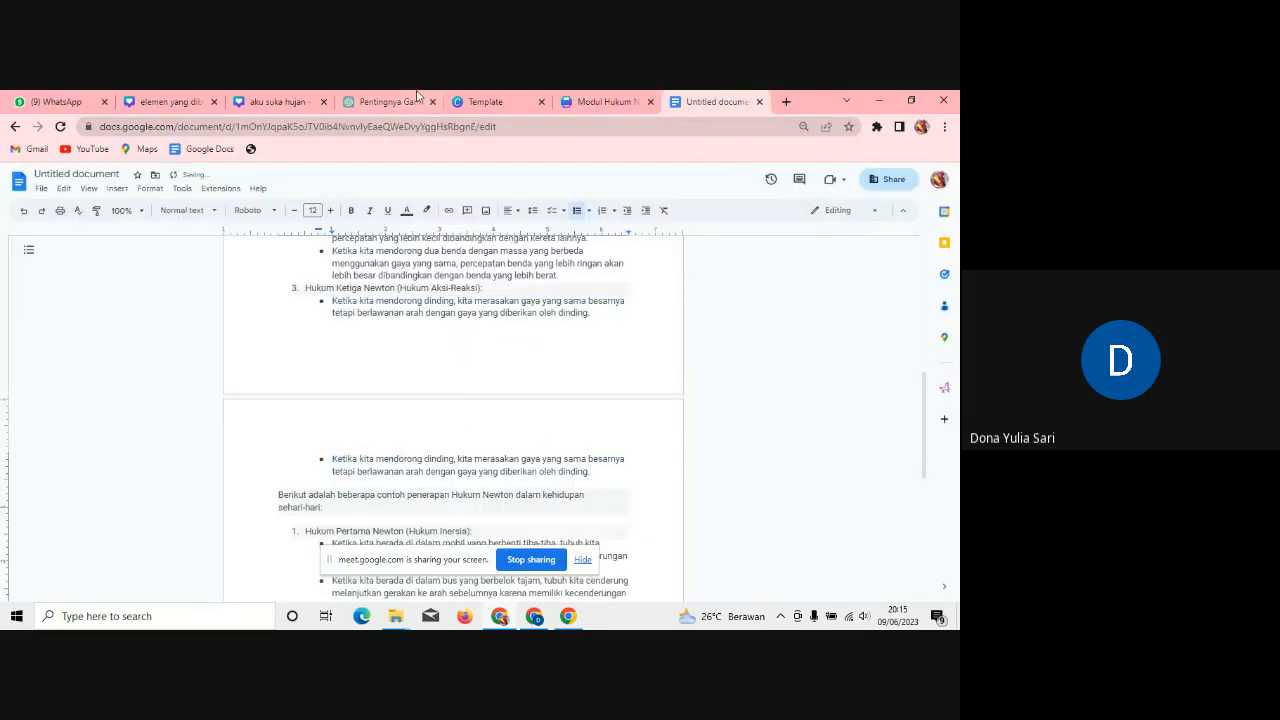
left_click(605, 101)
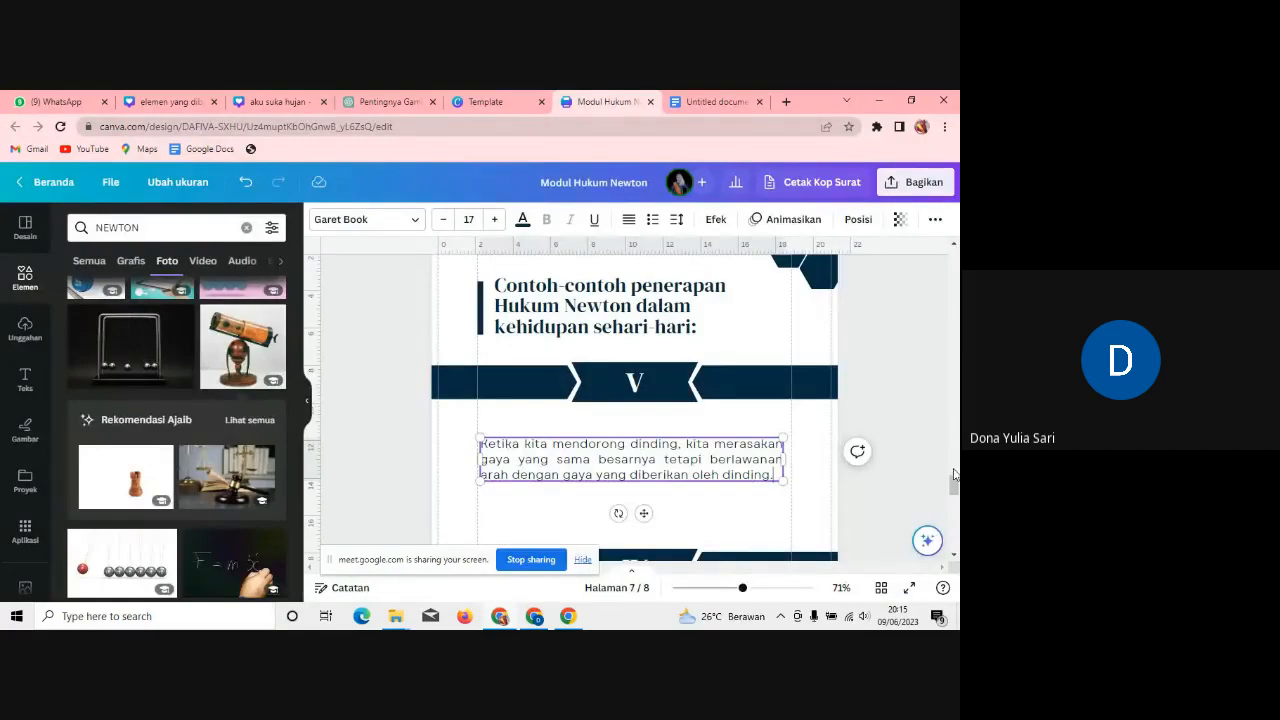
left_click_drag(954, 484, 954, 500)
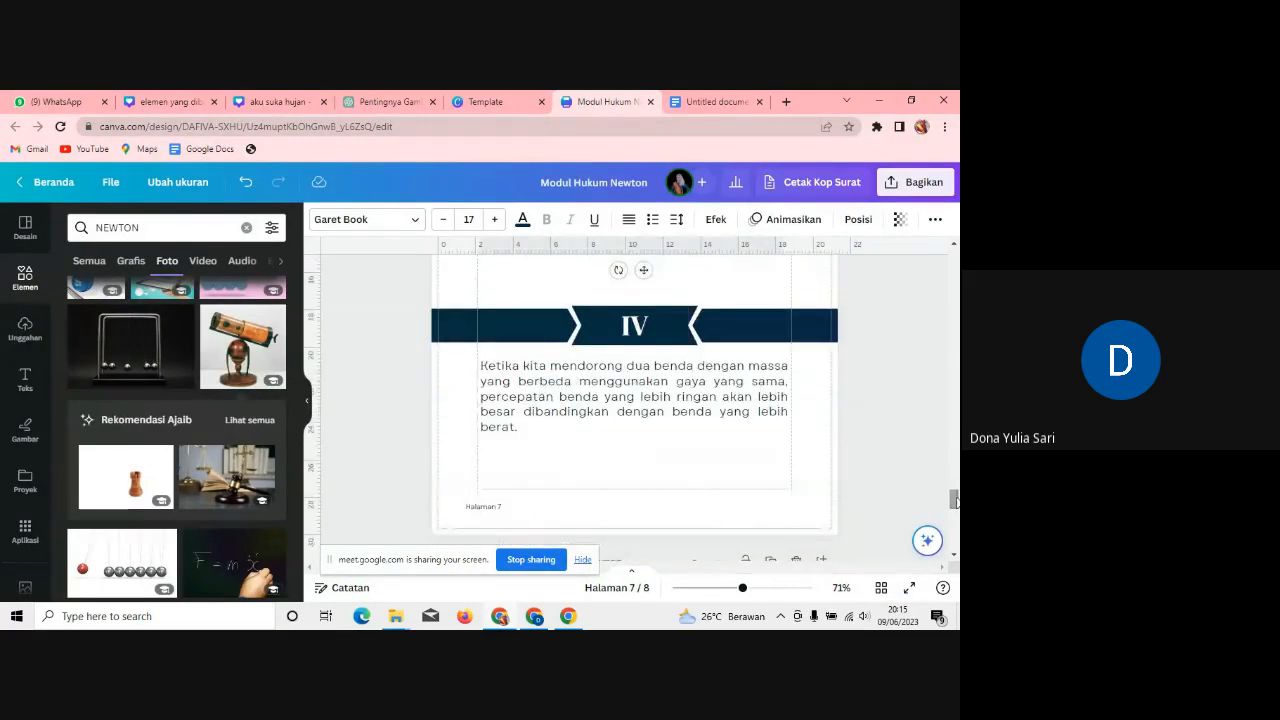
left_click_drag(955, 509, 955, 505)
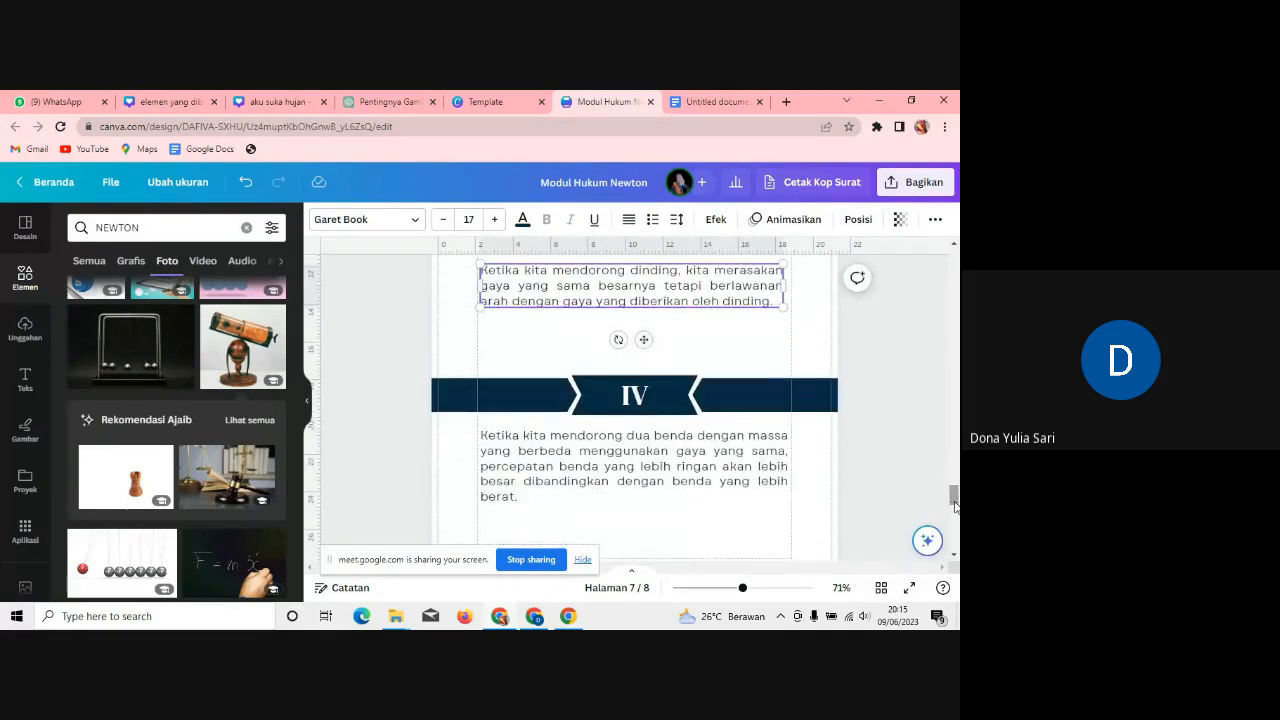
left_click(647, 400)
key("BackSpace")
key("BackSpace")
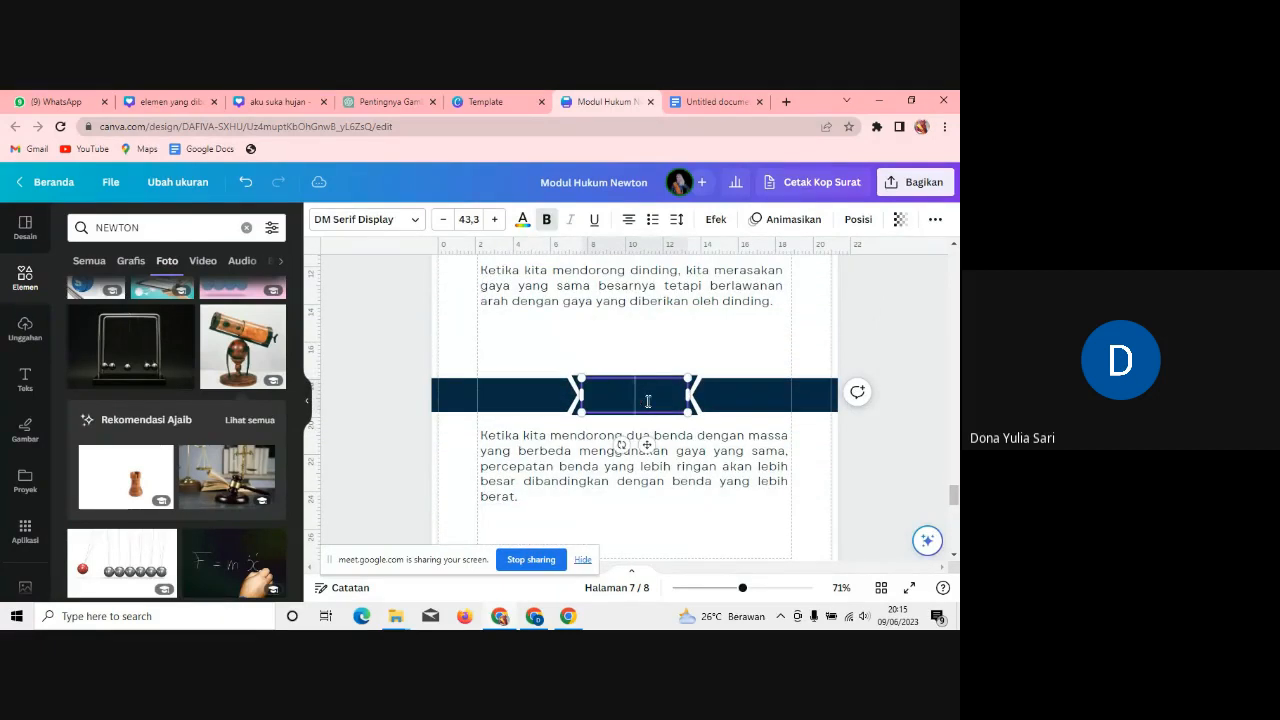
type("VI")
left_click(549, 495)
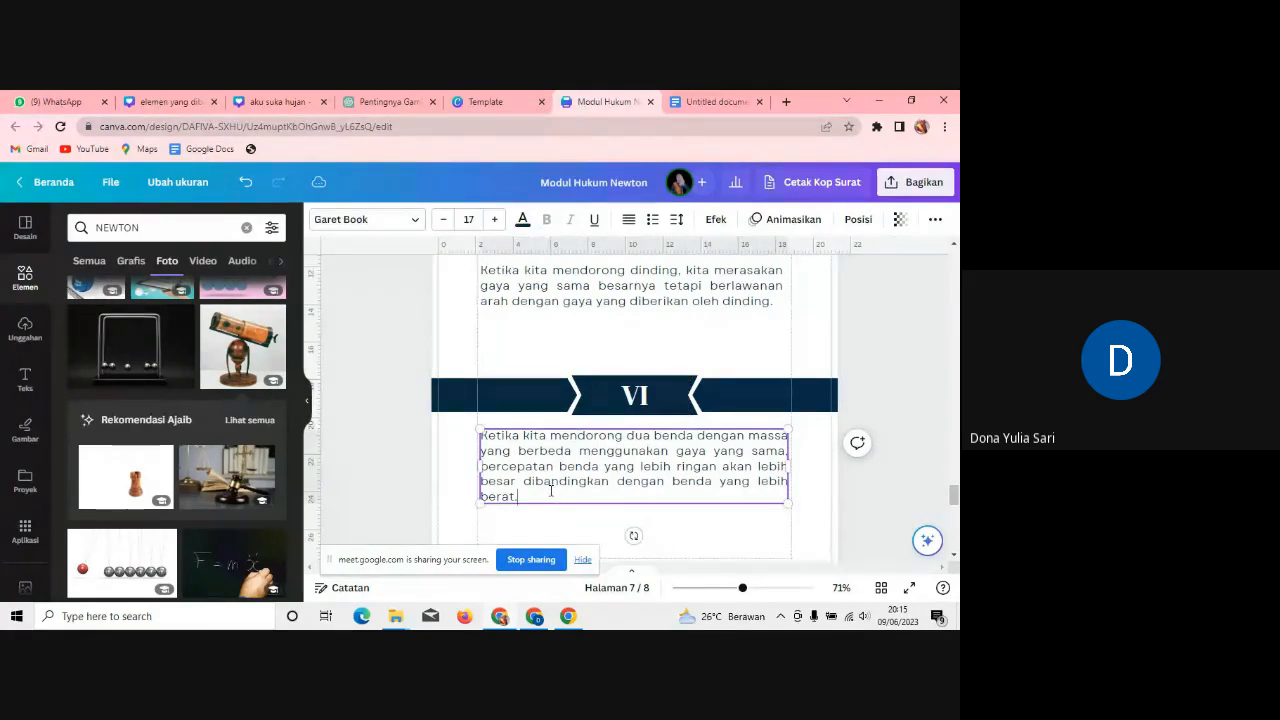
left_click_drag(549, 495, 478, 435)
key("BackSpace")
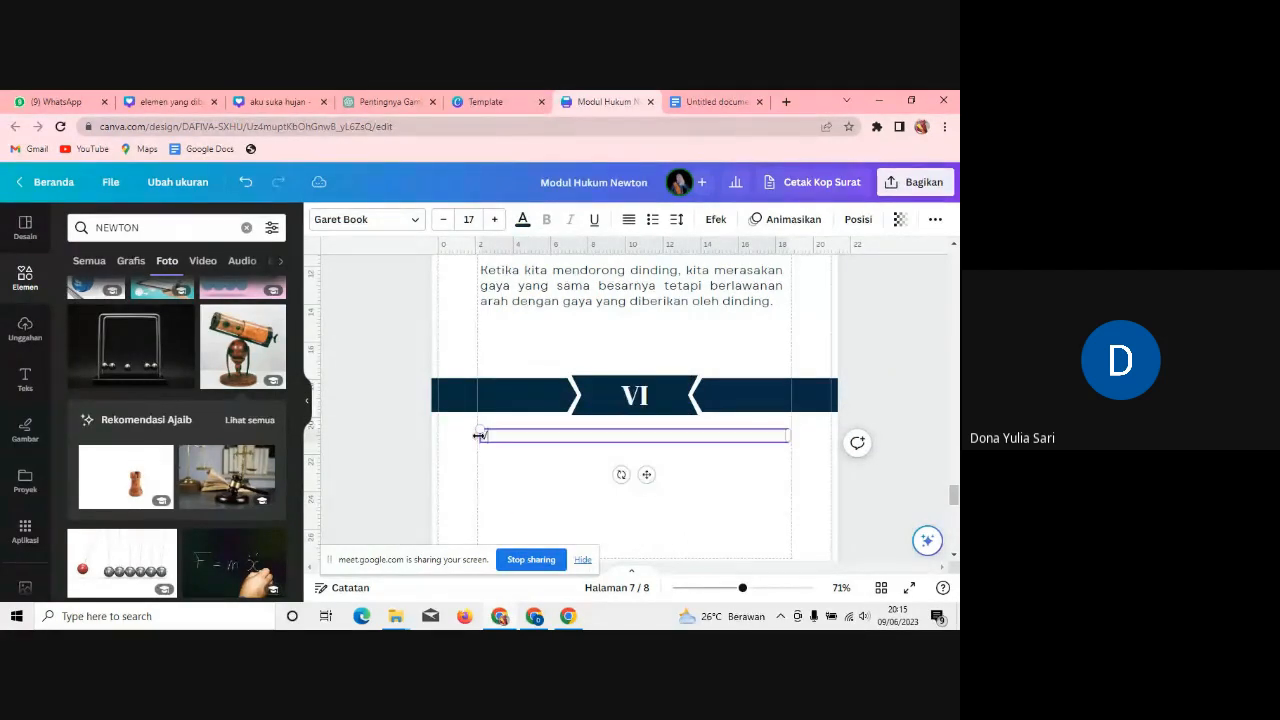
key("ctrl+v")
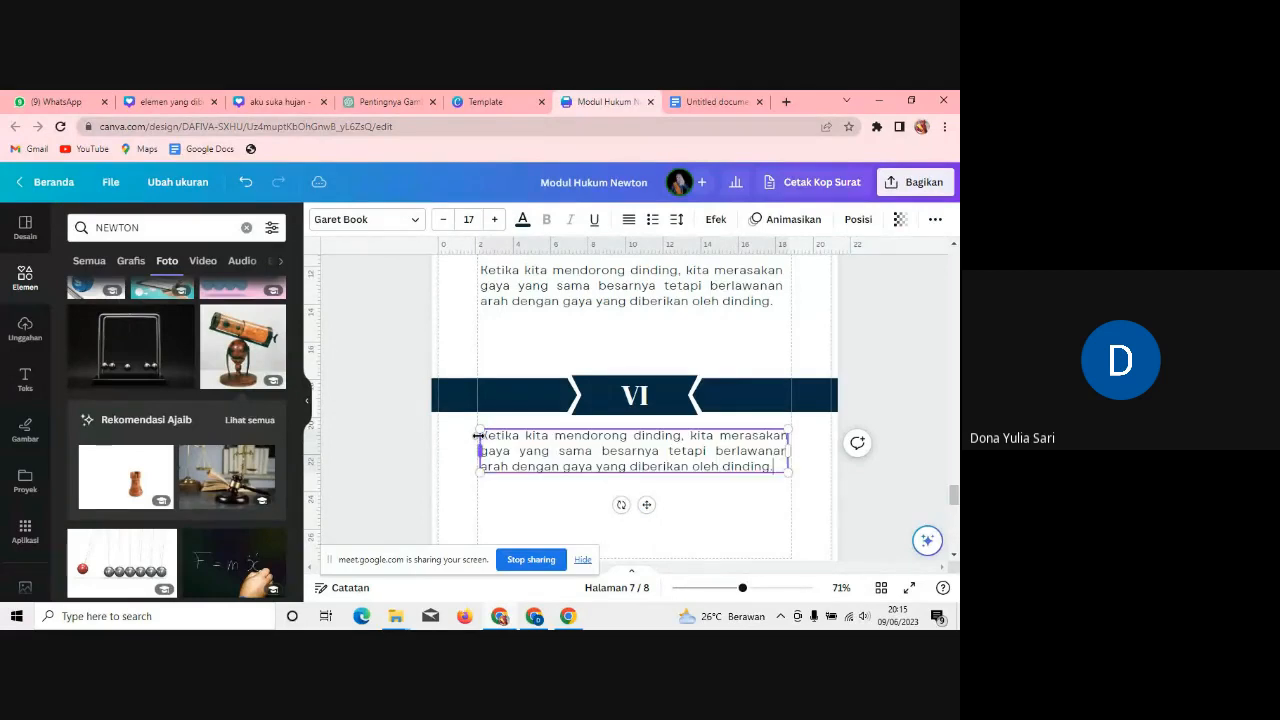
left_click(782, 530)
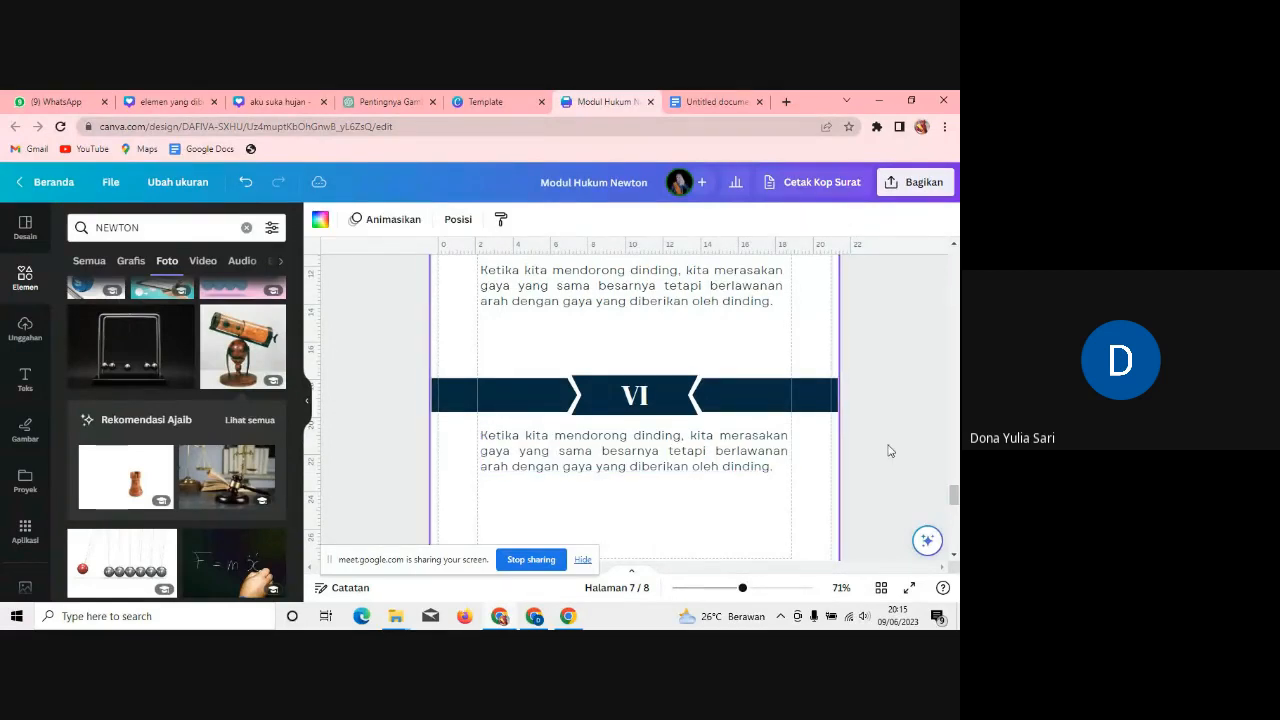
mouse_move(954, 494)
left_mouse_down()
mouse_move(955, 507)
mouse_move(955, 472)
mouse_move(955, 507)
left_mouse_up()
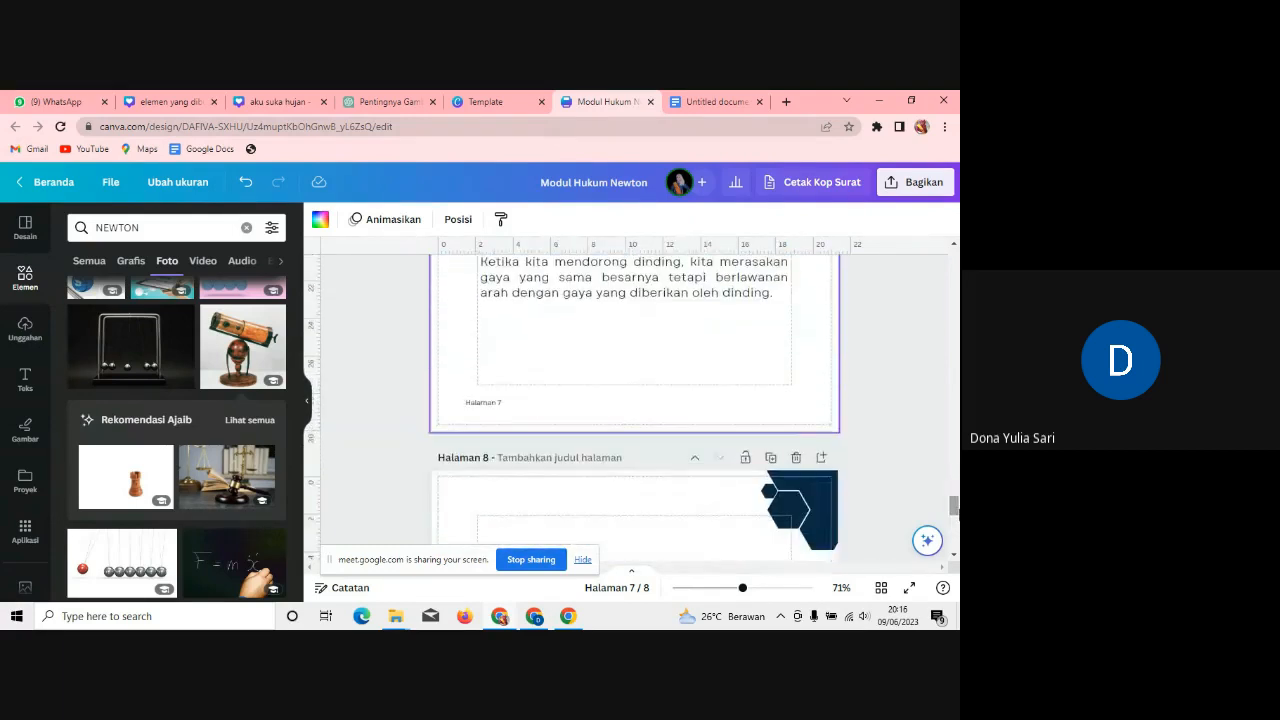
Step: Delete the leftover page-8 Contact Us page, leaving the booklet at seven pages
left_click(504, 404)
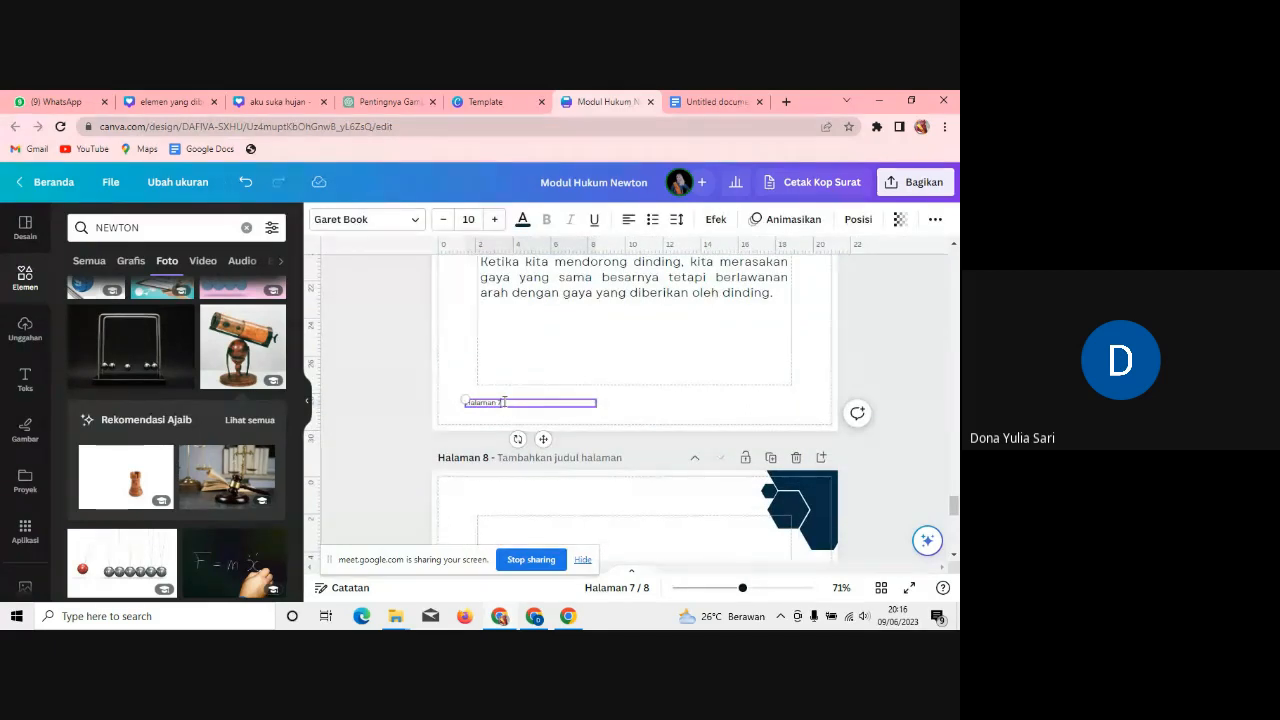
left_click(715, 101)
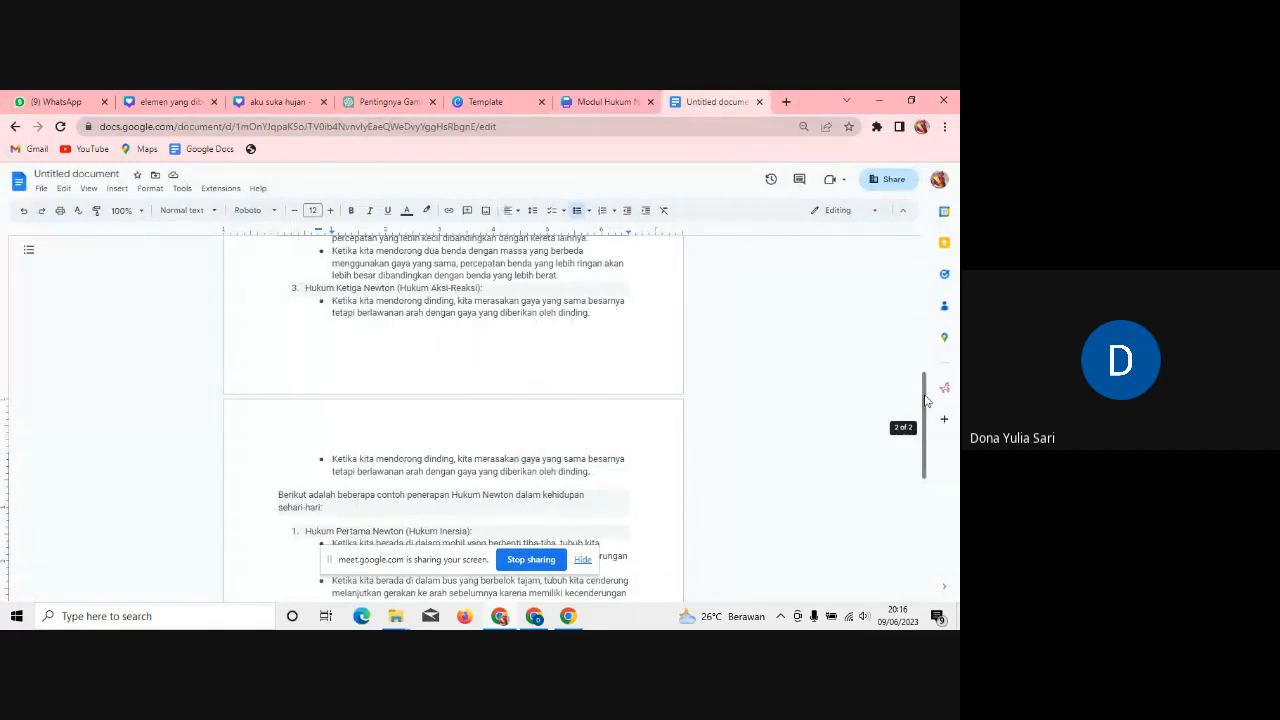
scroll(929, 430, "down", 3)
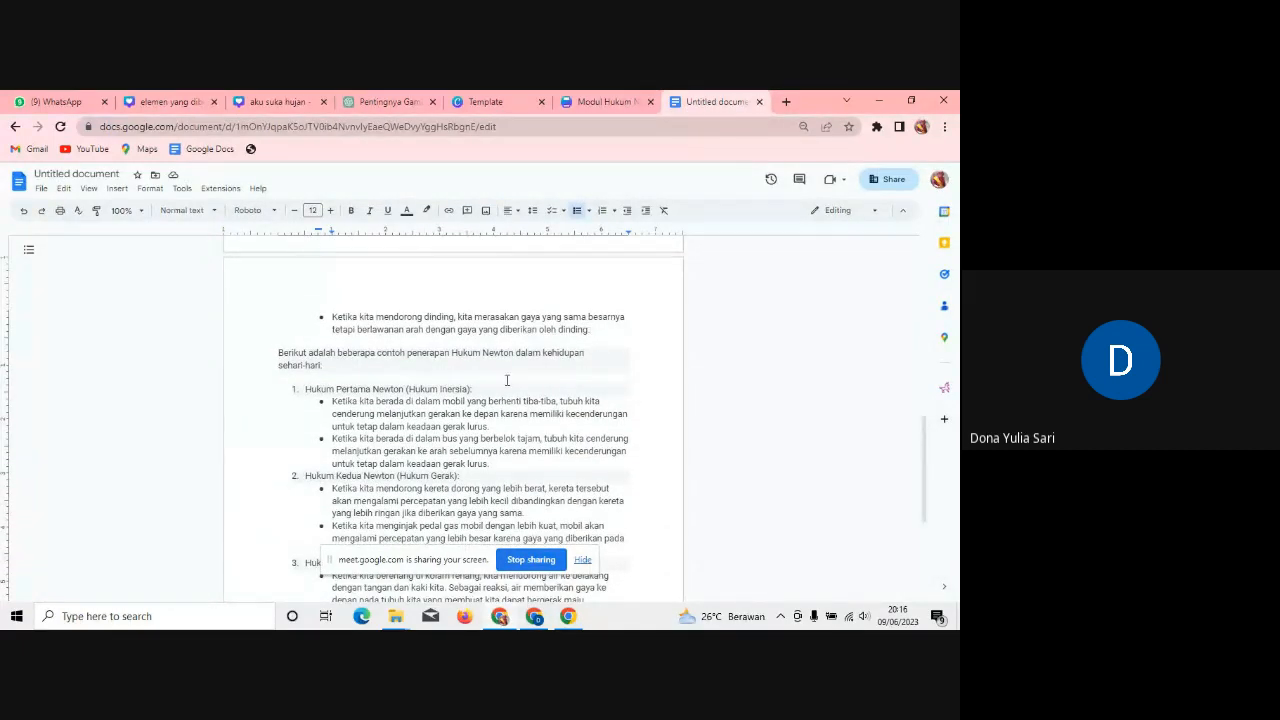
left_click(600, 108)
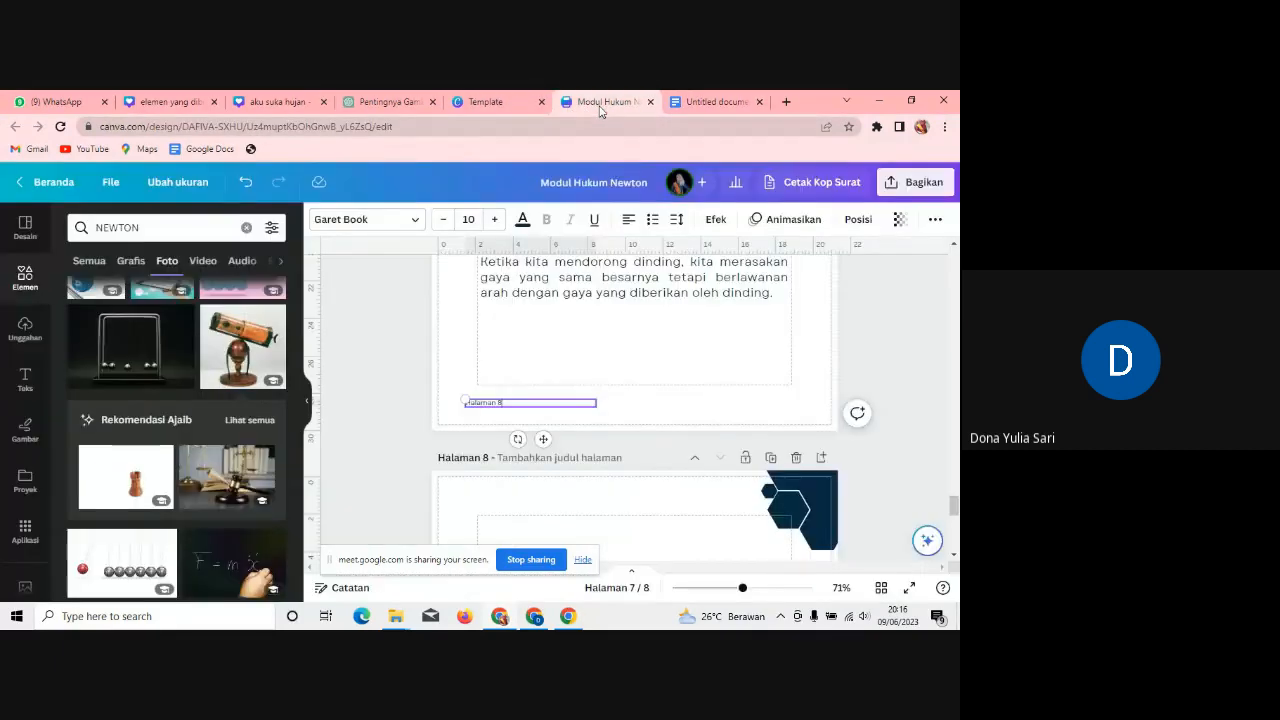
scroll(952, 478, "down", 2)
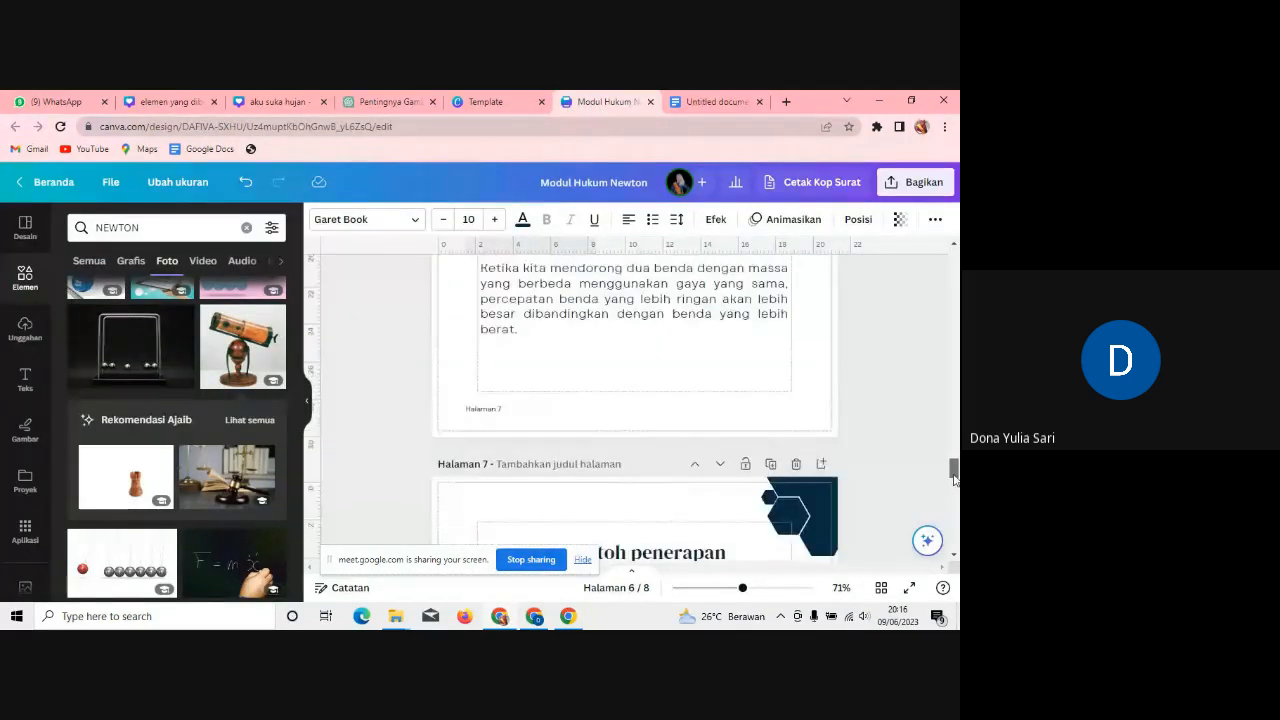
mouse_move(954, 484)
left_mouse_down()
mouse_move(954, 519)
mouse_move(954, 507)
left_mouse_up()
left_click(797, 428)
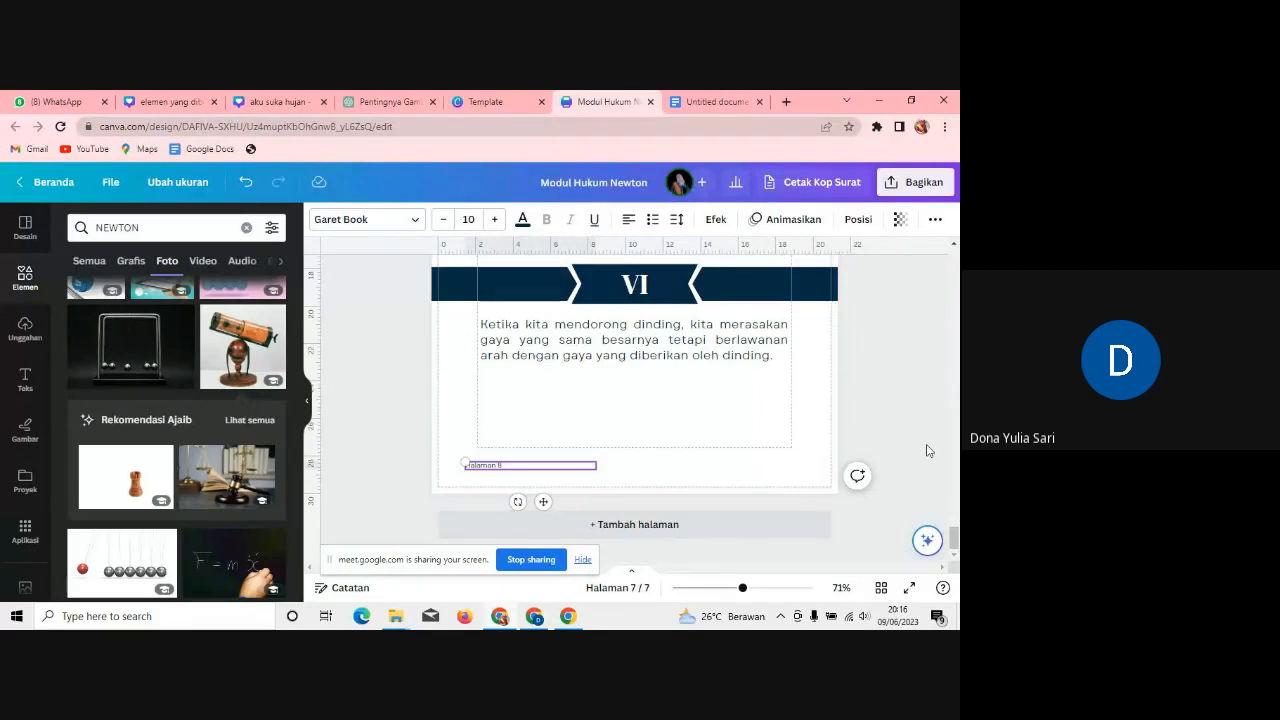
left_click_drag(955, 538, 955, 364)
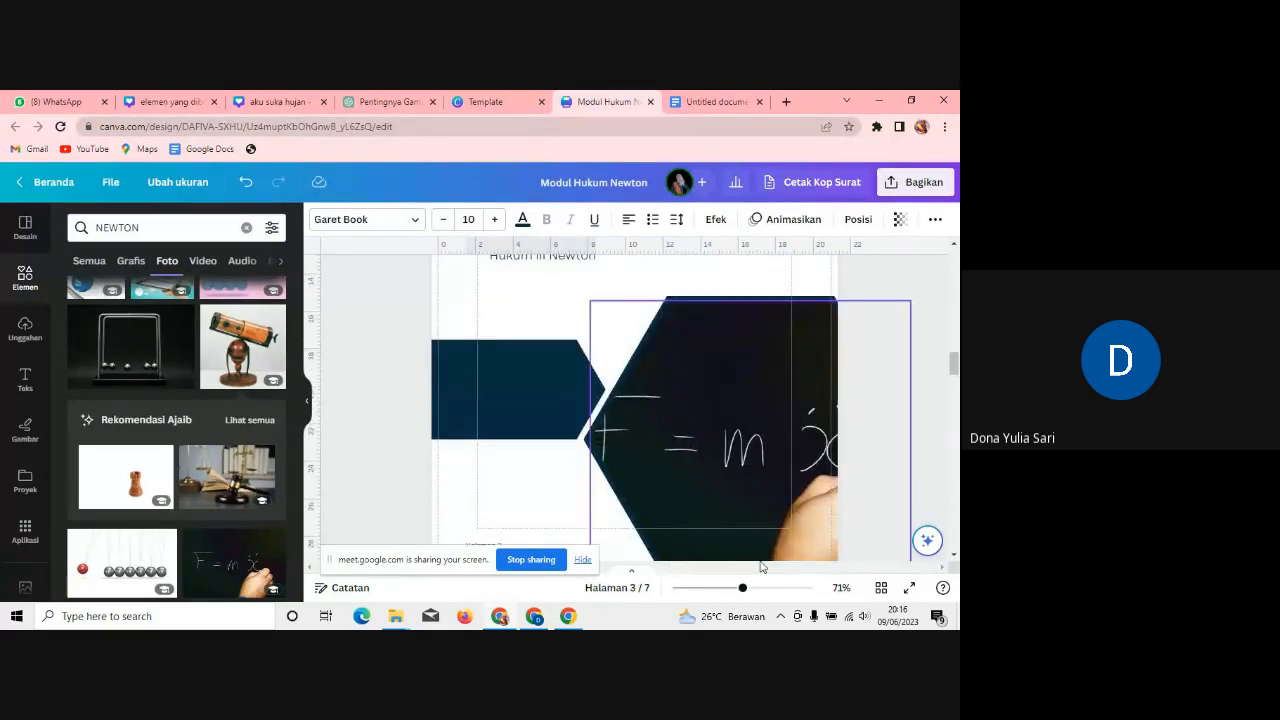
Step: Present the booklet full screen through Bagikan > Lainnya > Tampilkan
left_click(916, 184)
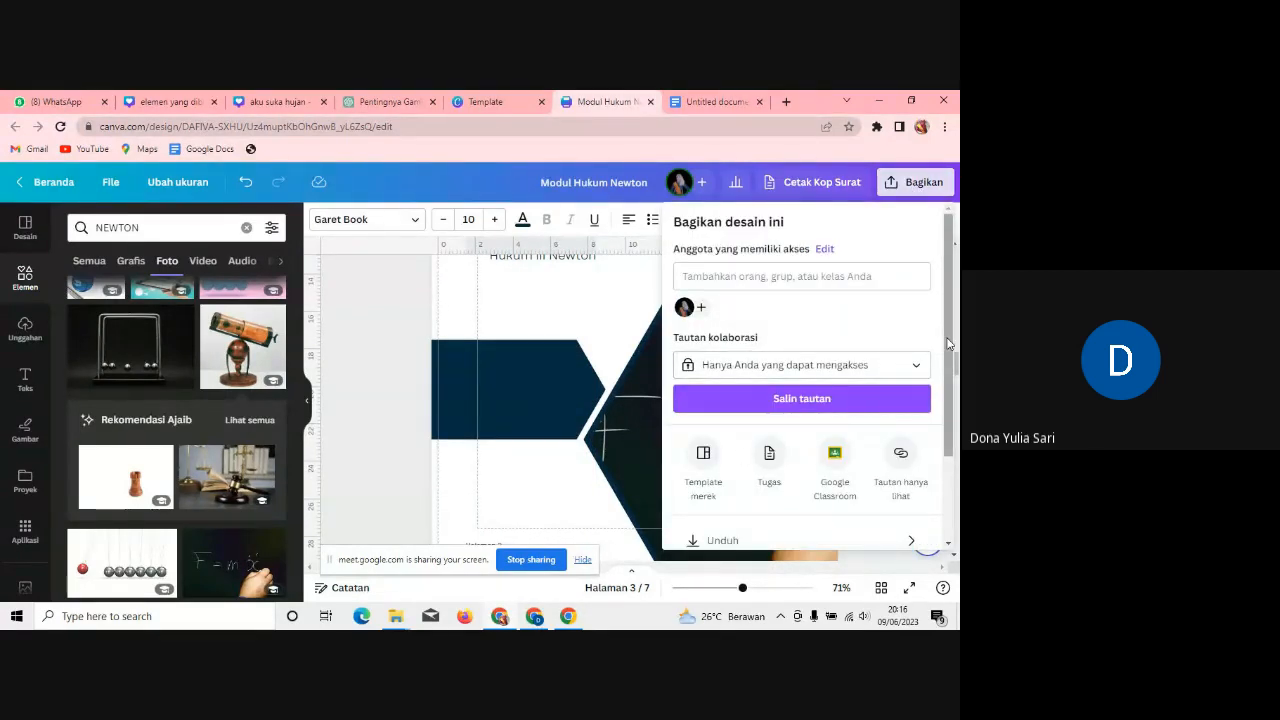
left_click_drag(947, 335, 957, 461)
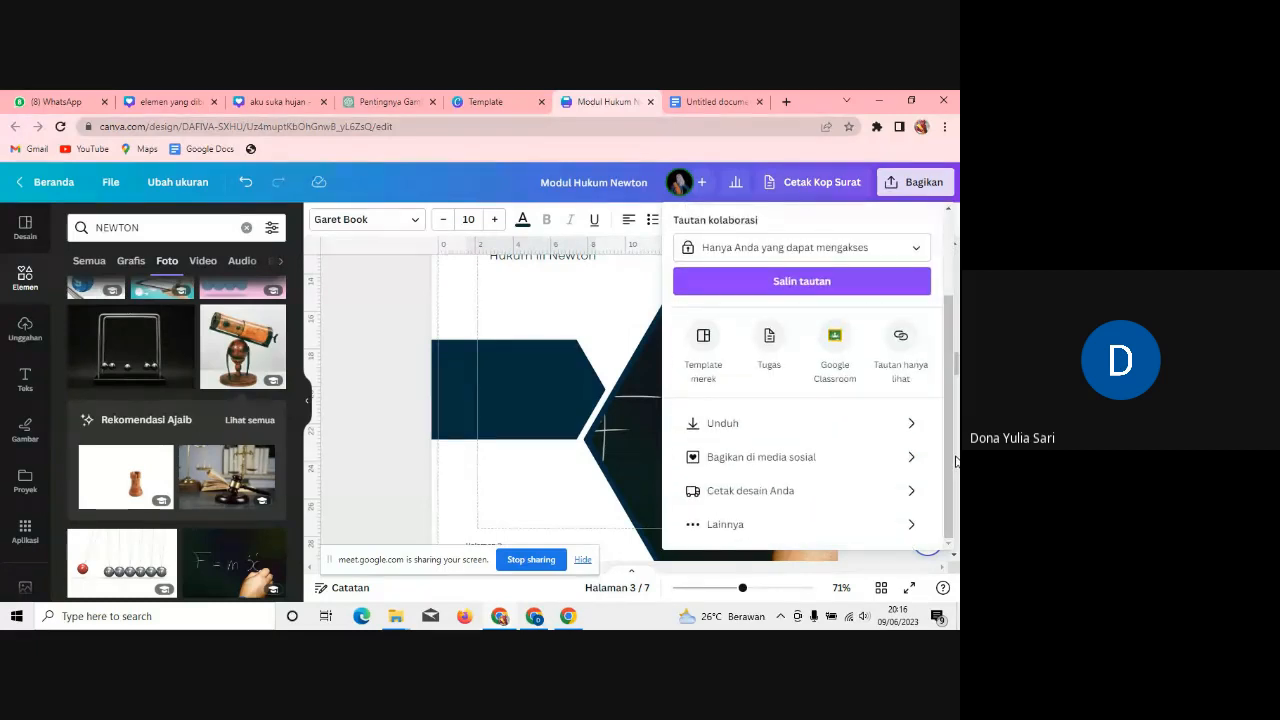
left_click(733, 526)
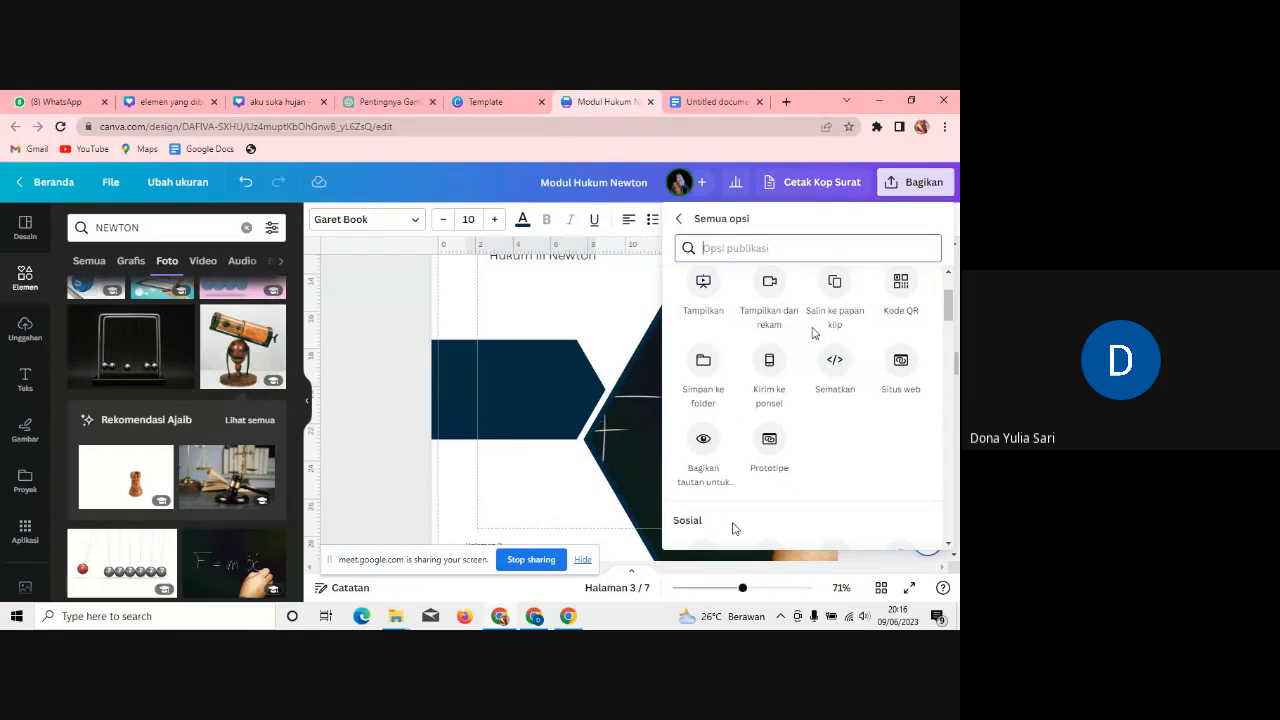
left_click(703, 290)
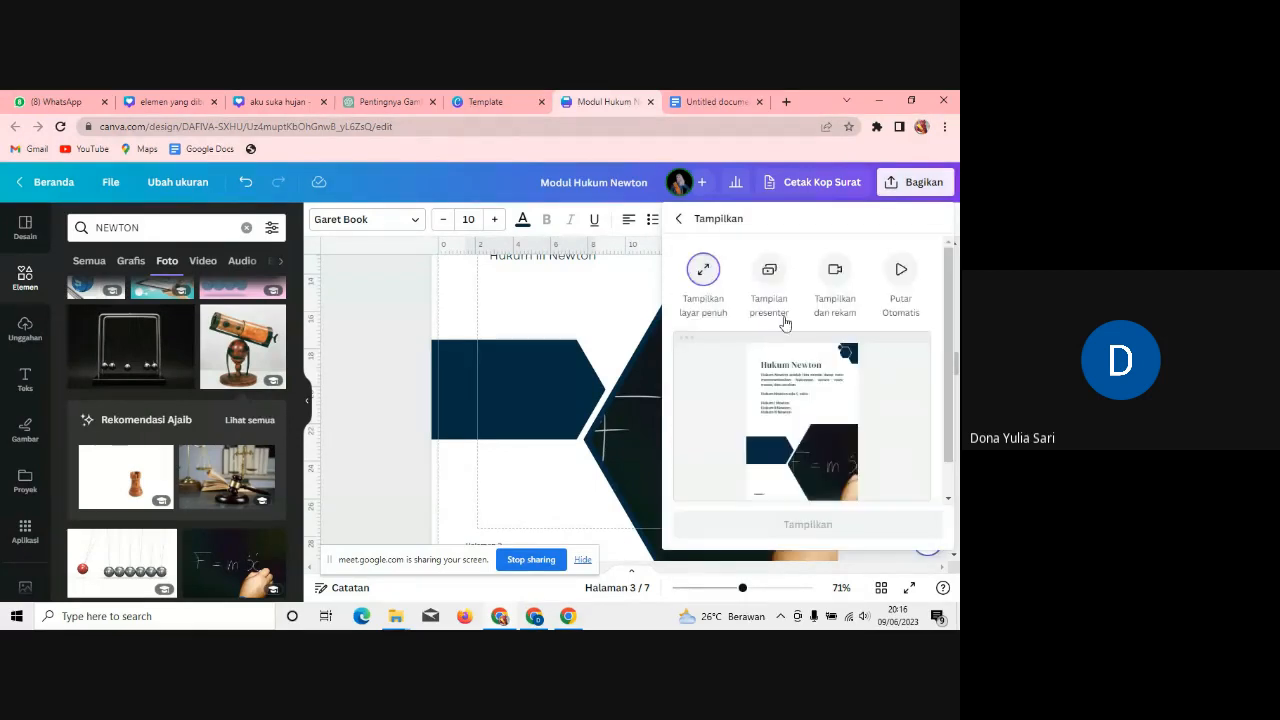
left_click(815, 524)
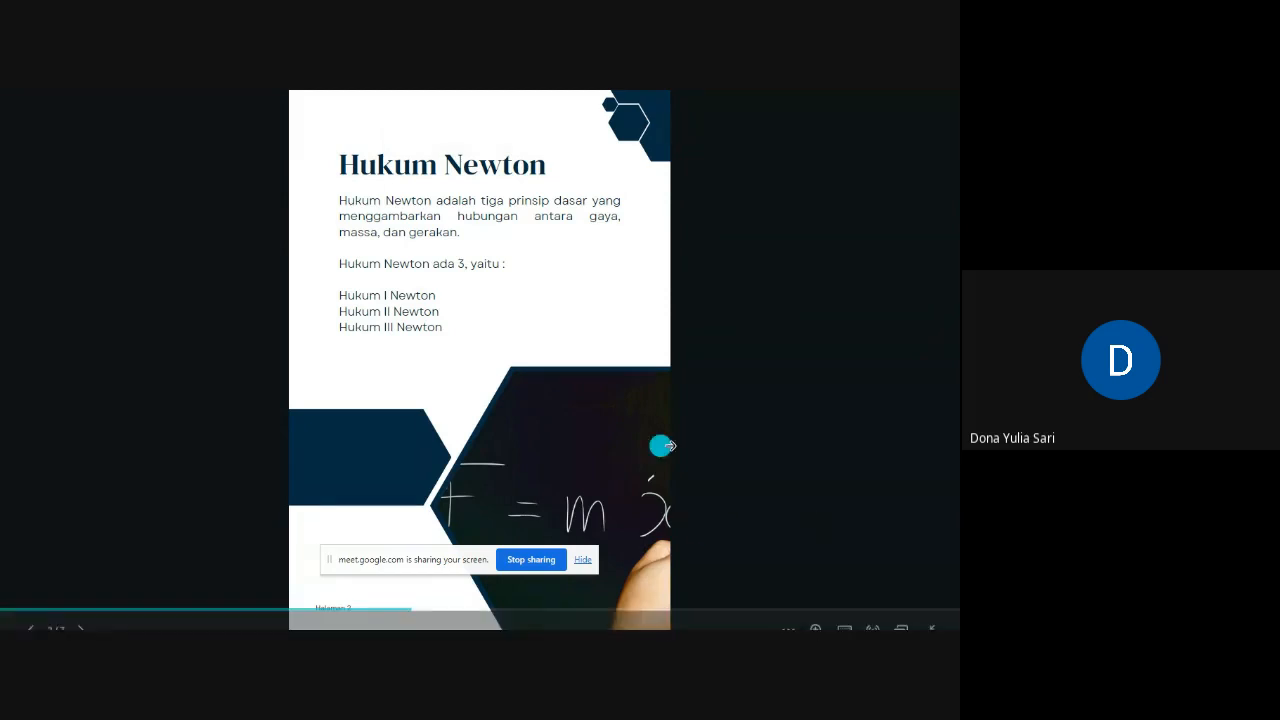
Step: Advance the slideshow through Definisi and the I–IV examples to the V and VI examples slide
left_click(698, 406)
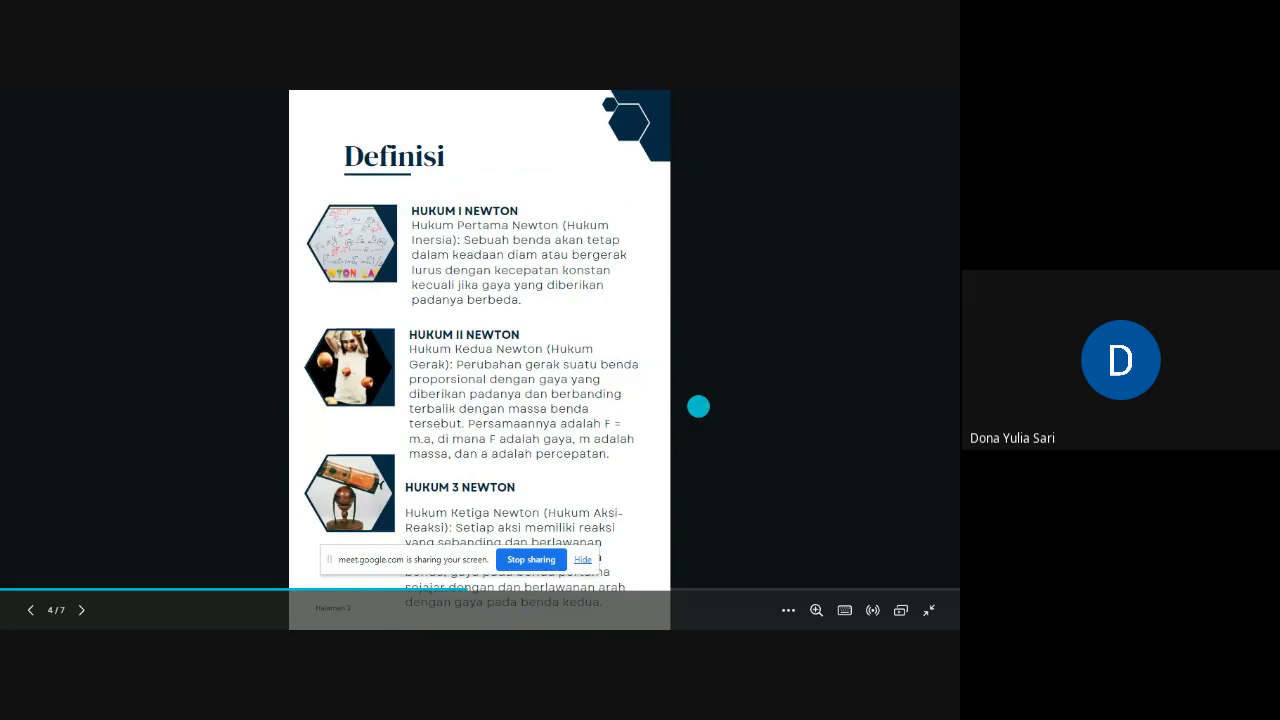
left_click(346, 323)
left_click(327, 314)
left_click(327, 315)
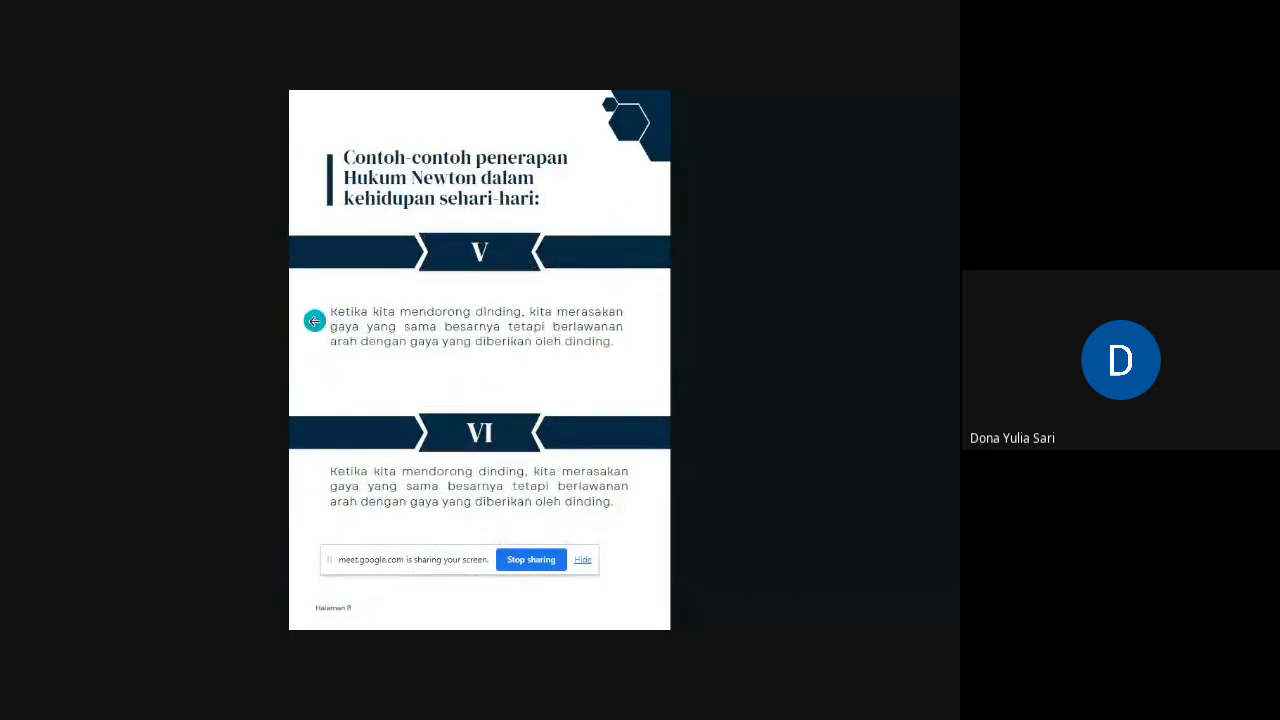
Step: Step back through the examples and Definisi to the Hukum Newton cover slide
left_click(300, 331)
left_click(300, 331)
left_click(300, 331)
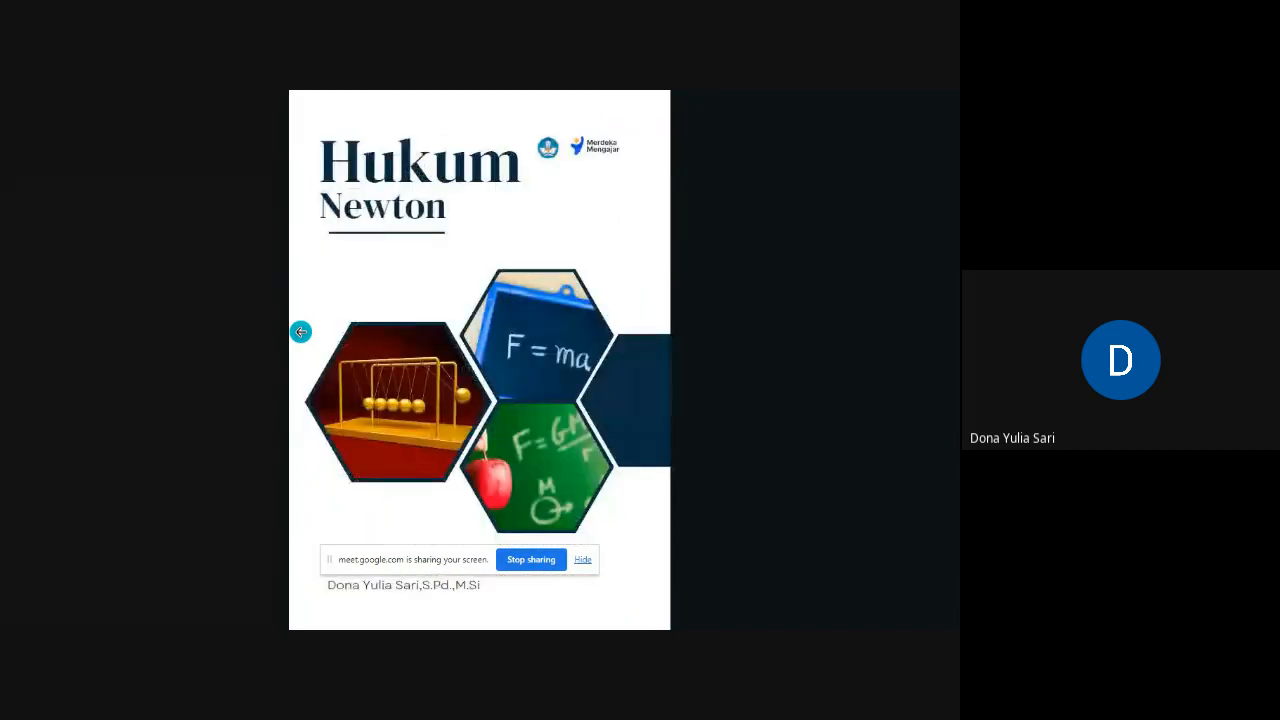
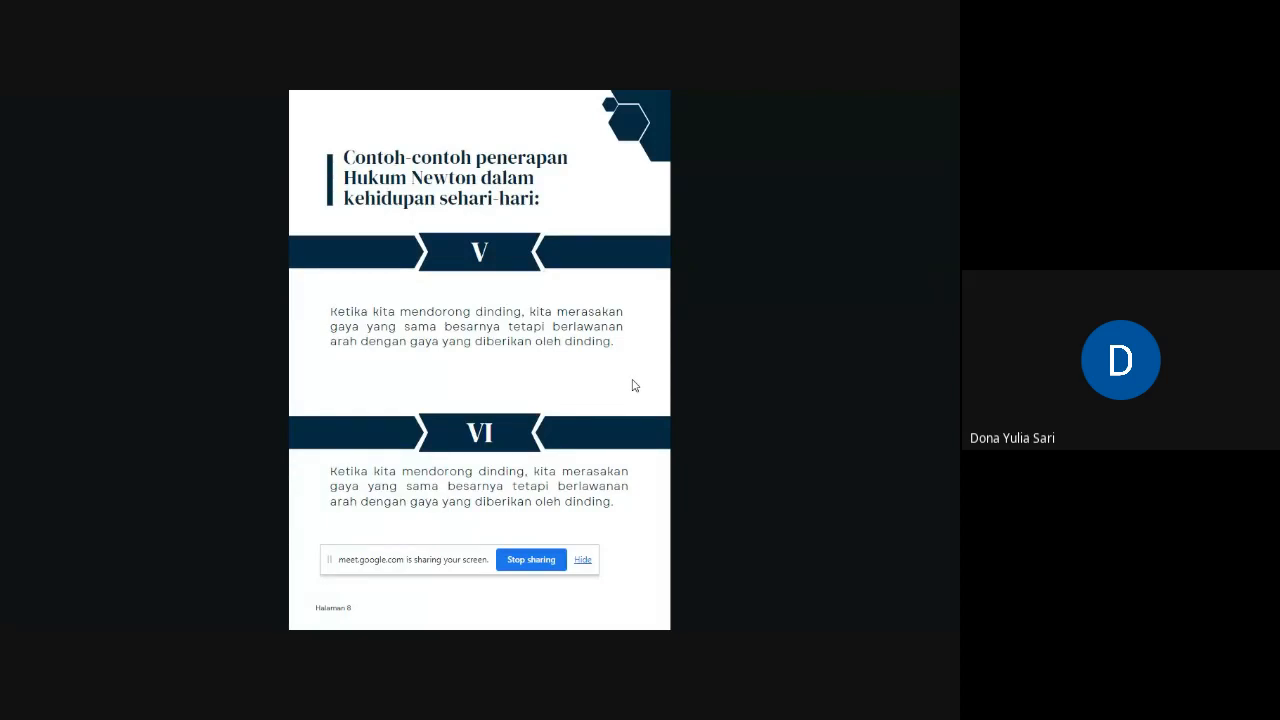
Step: Exit the full-screen slideshow and return to the Modul Hukum Newton editor
left_click(627, 375)
mouse_move(948, 95)
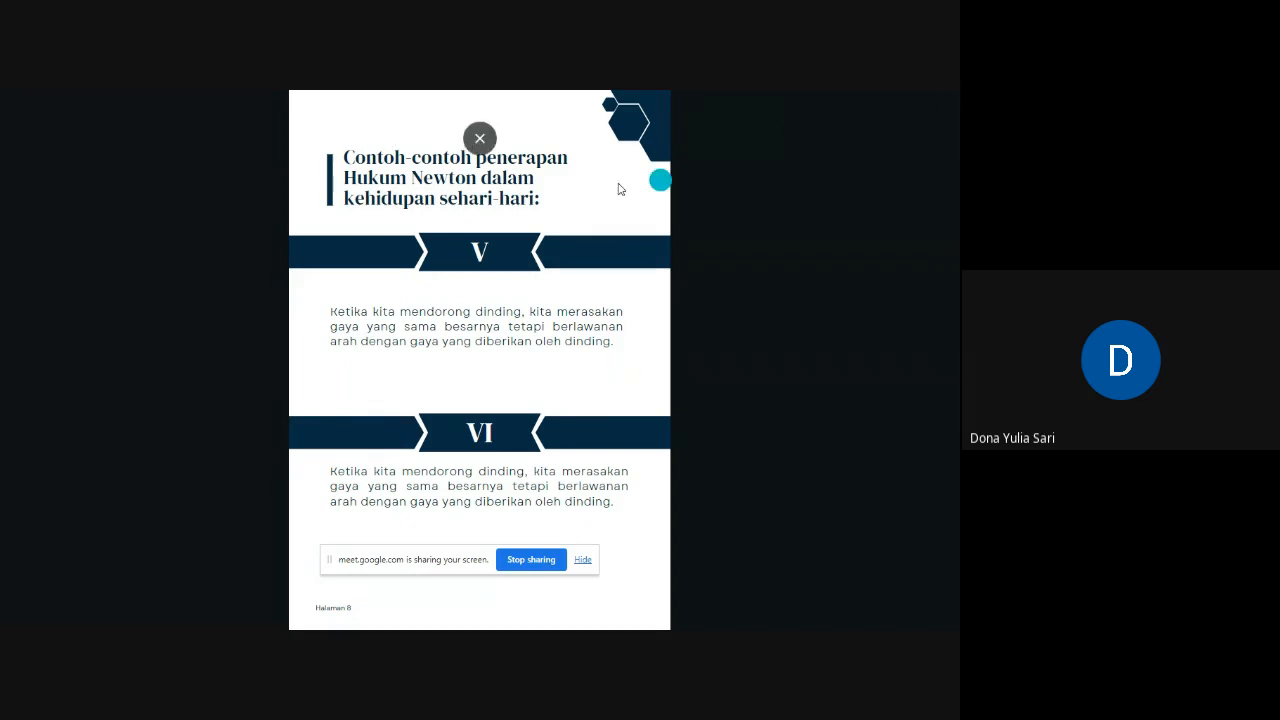
left_click(480, 139)
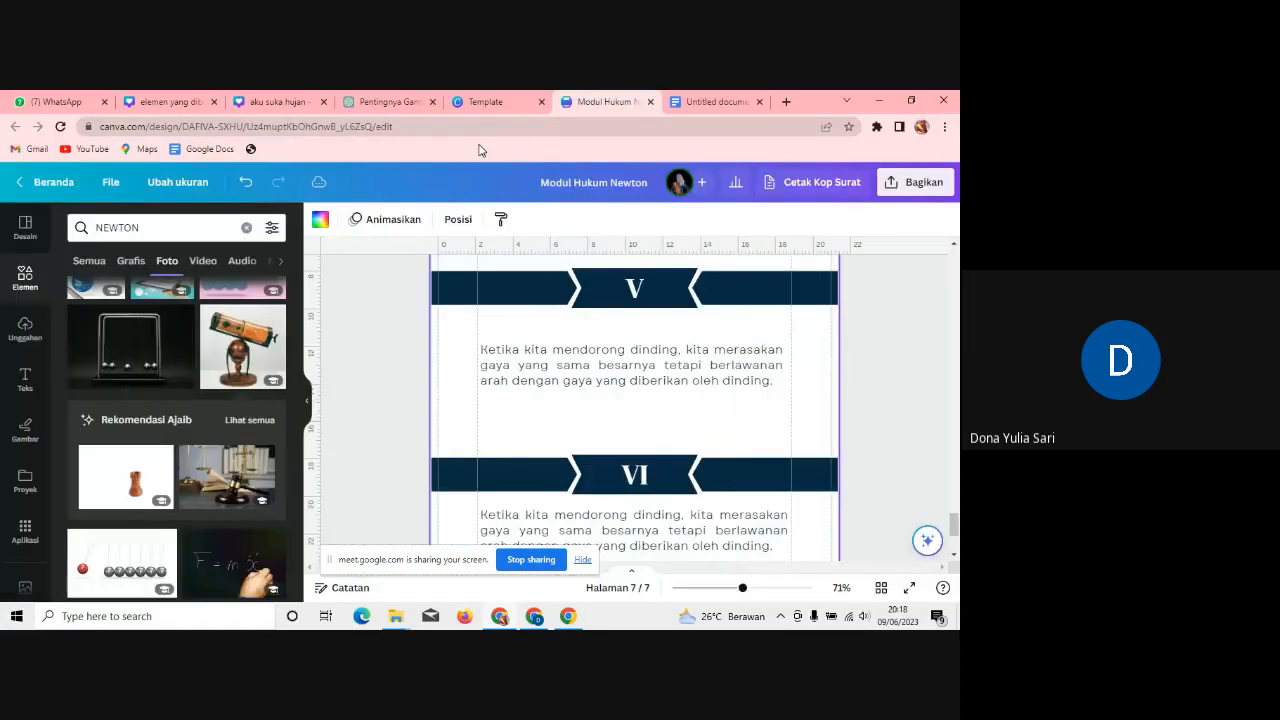
Step: Drag the corner of the cover page's Merdeka Mengajar logo to enlarge it, then move to page 5
left_click_drag(954, 524, 956, 279)
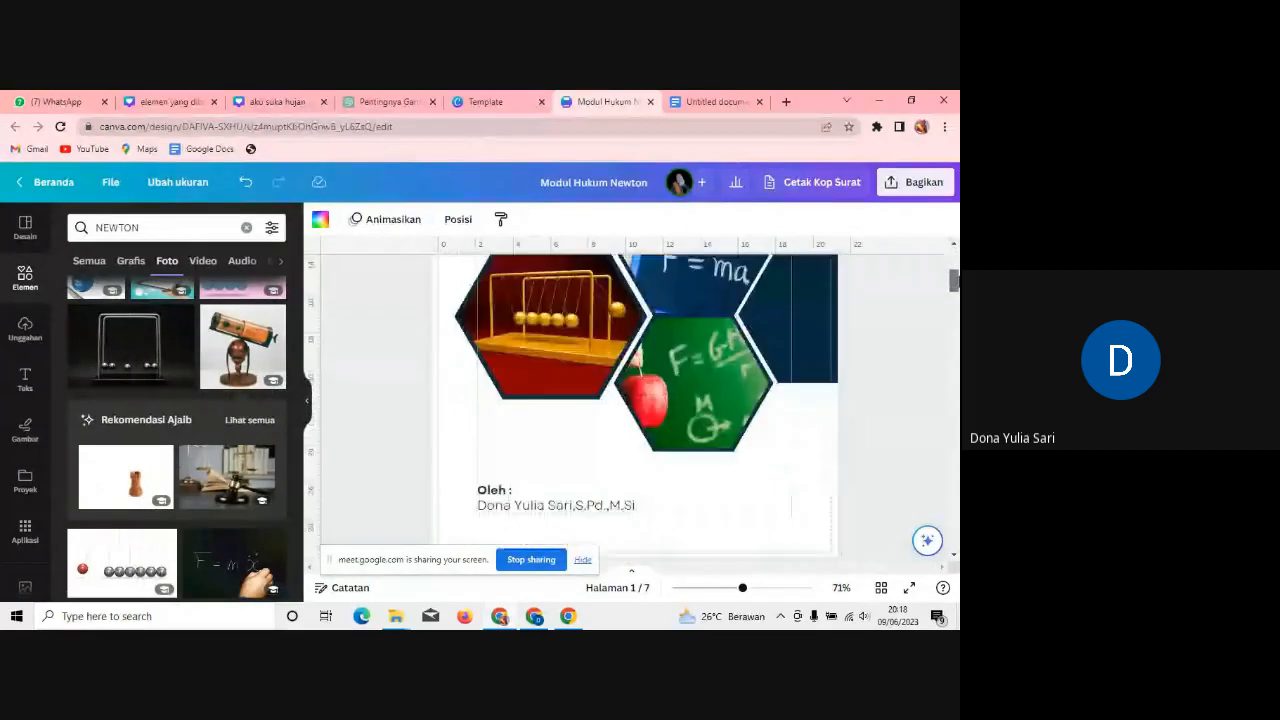
left_click(754, 353)
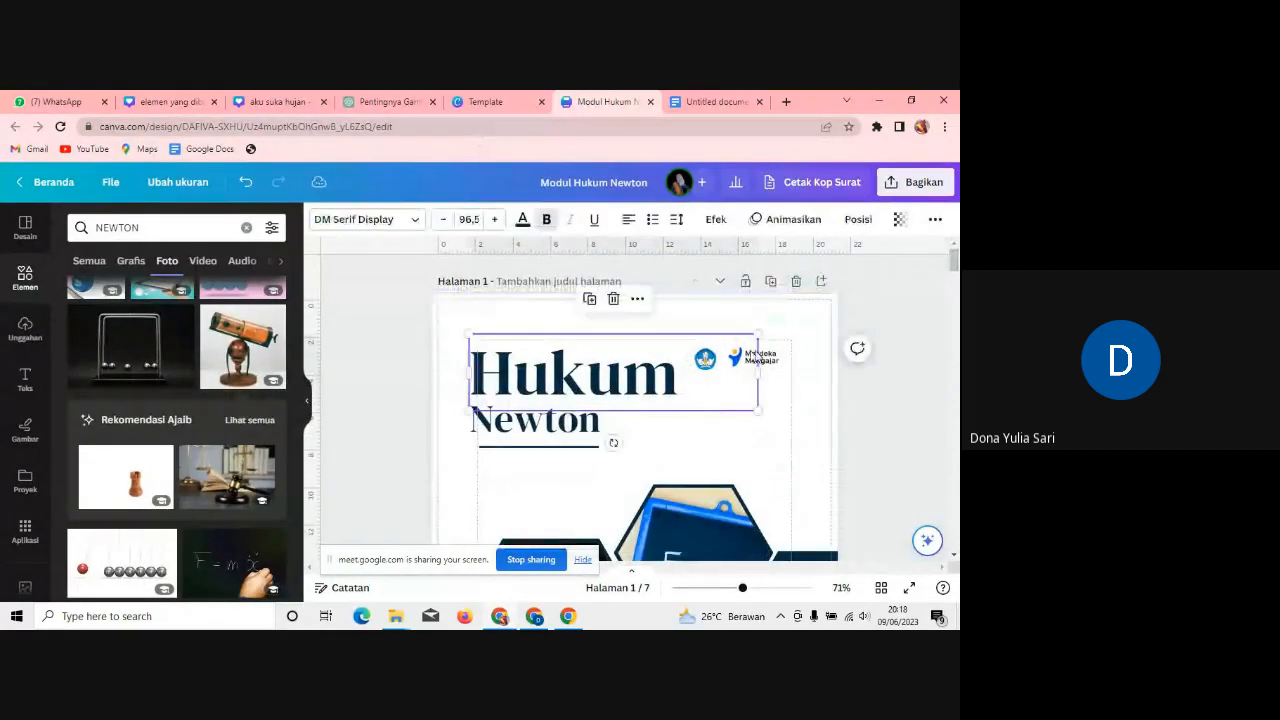
left_click(776, 359)
left_click_drag(779, 368, 739, 346)
left_click(826, 427)
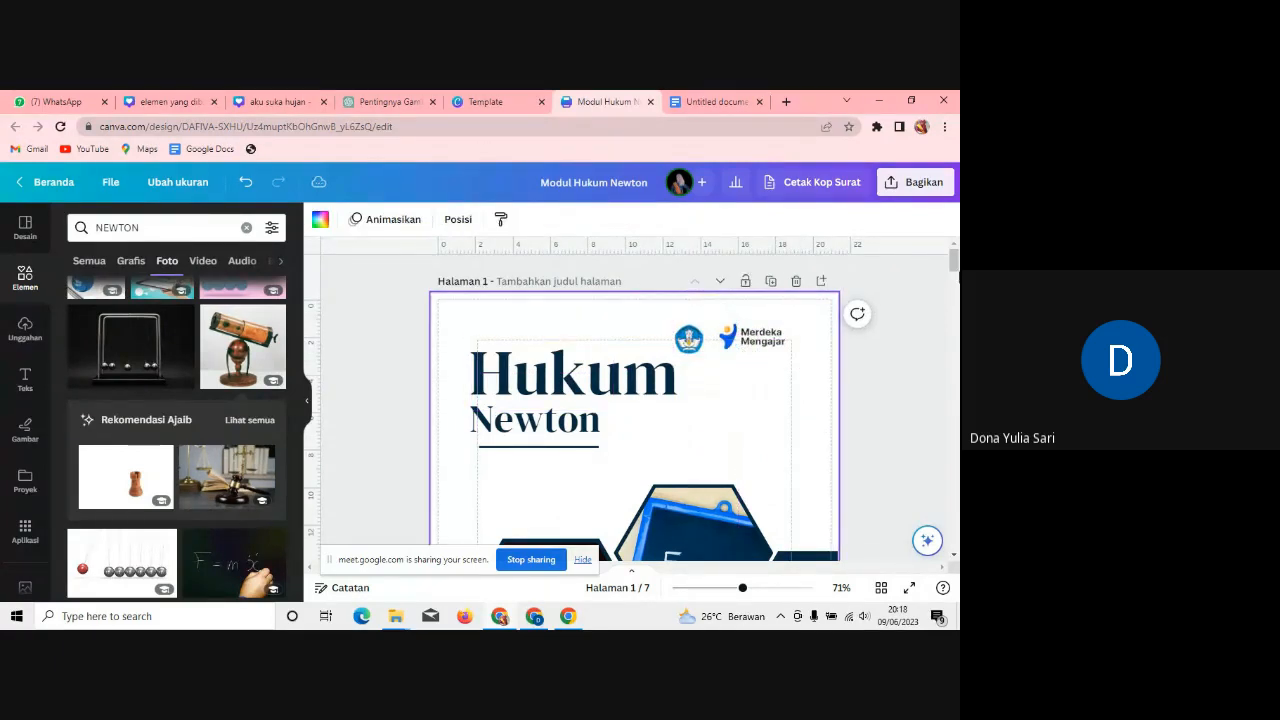
left_click_drag(957, 264, 957, 522)
scroll(634, 405, "down", 3)
scroll(634, 405, "up", 14)
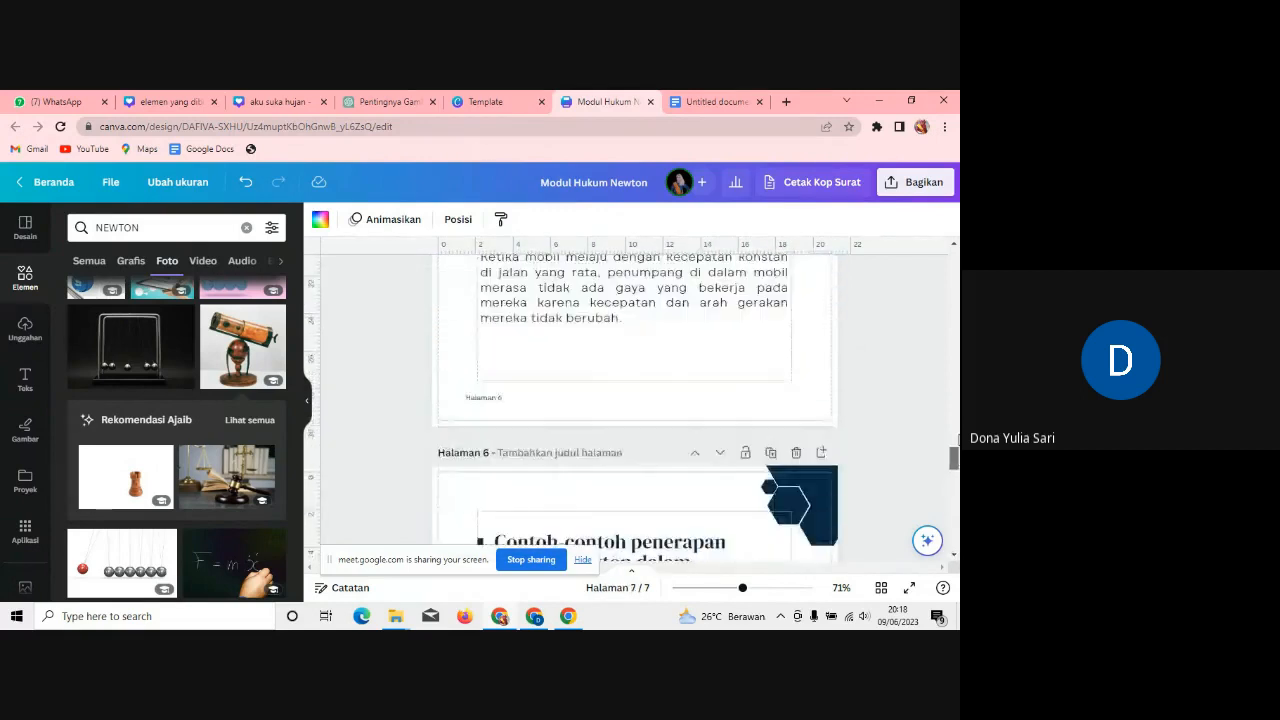
scroll(634, 405, "up", 4)
scroll(634, 405, "down", 6)
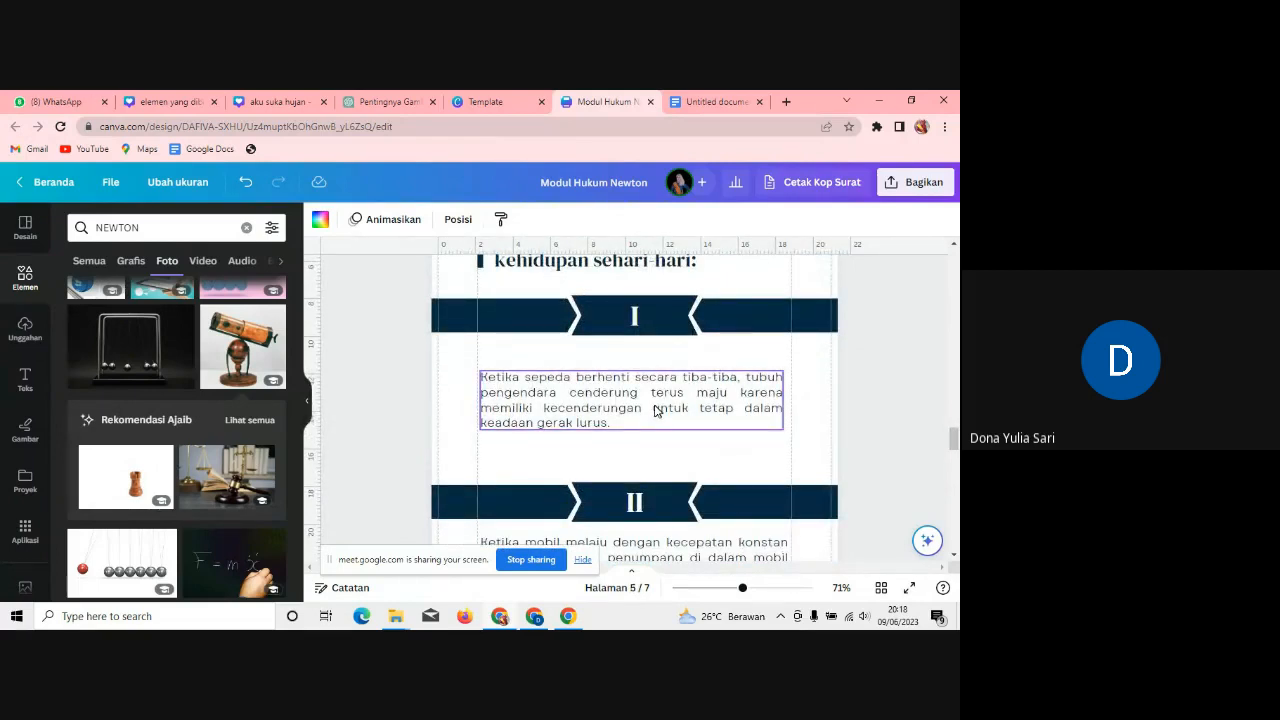
Step: Search Elements for 'sepeda' and add a cyclist sticker from the Grafis results
left_click(150, 227)
type("sepeda")
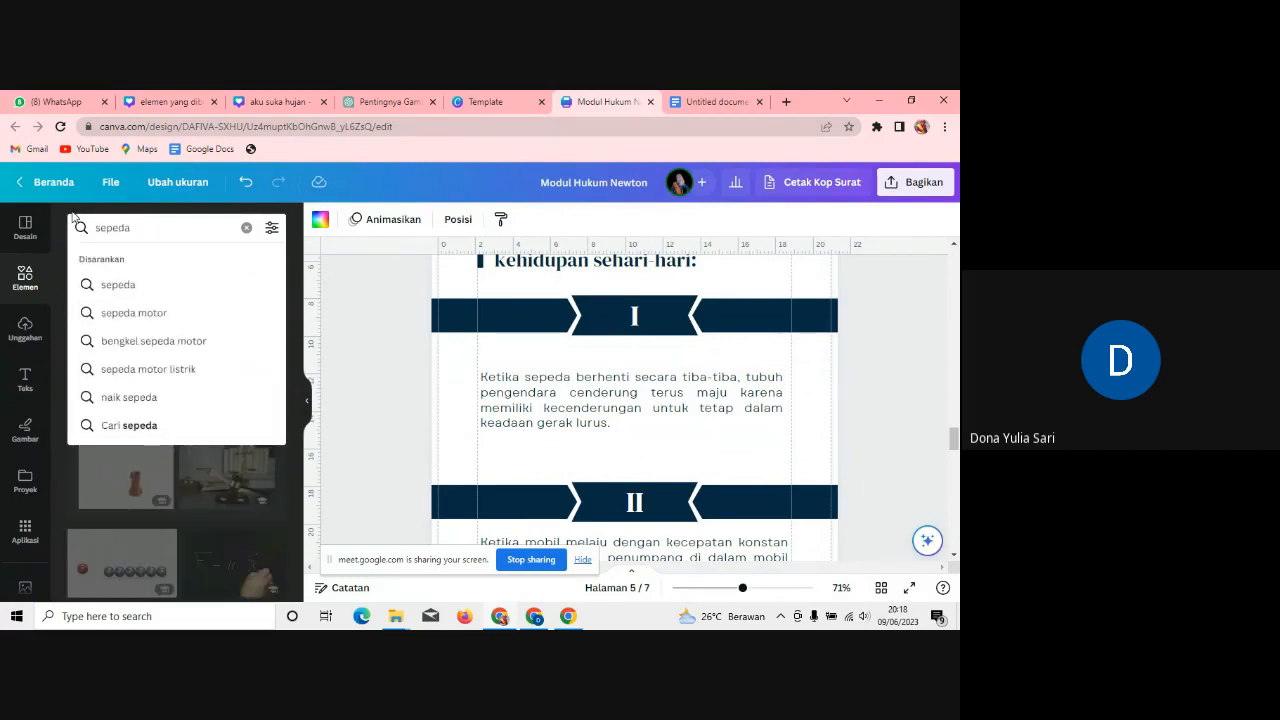
key("Return")
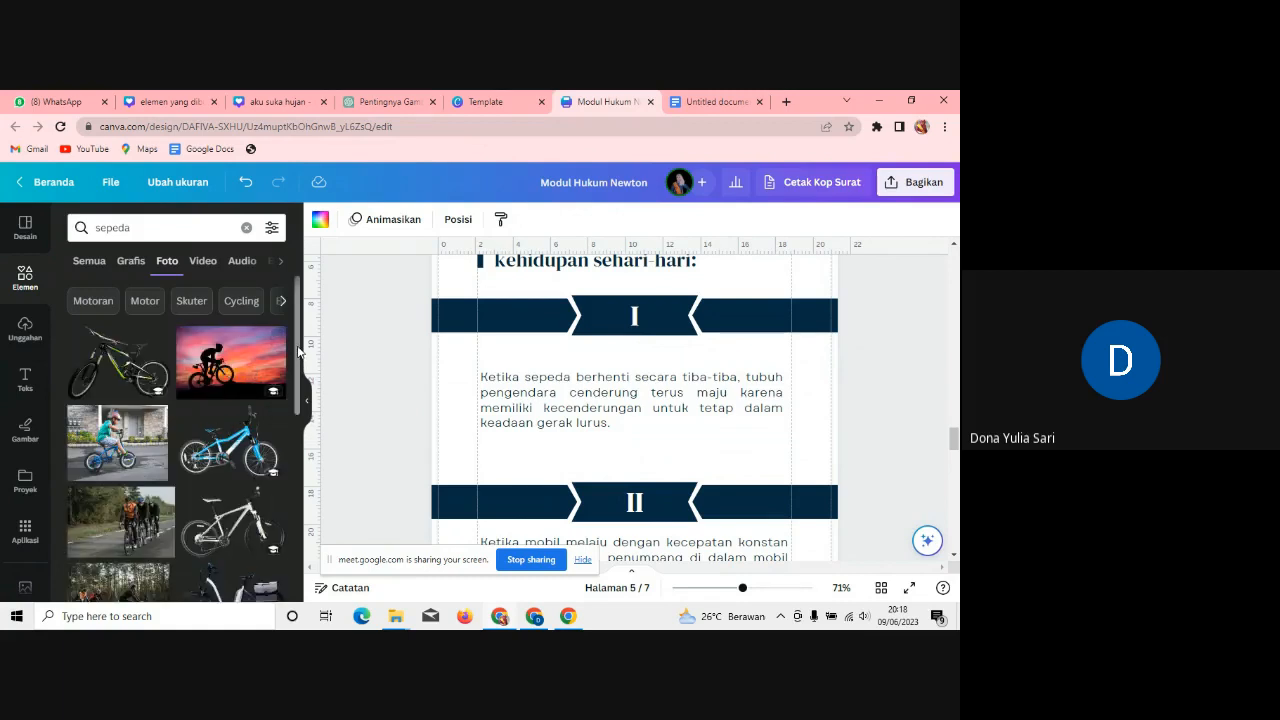
scroll(180, 440, "down", 1)
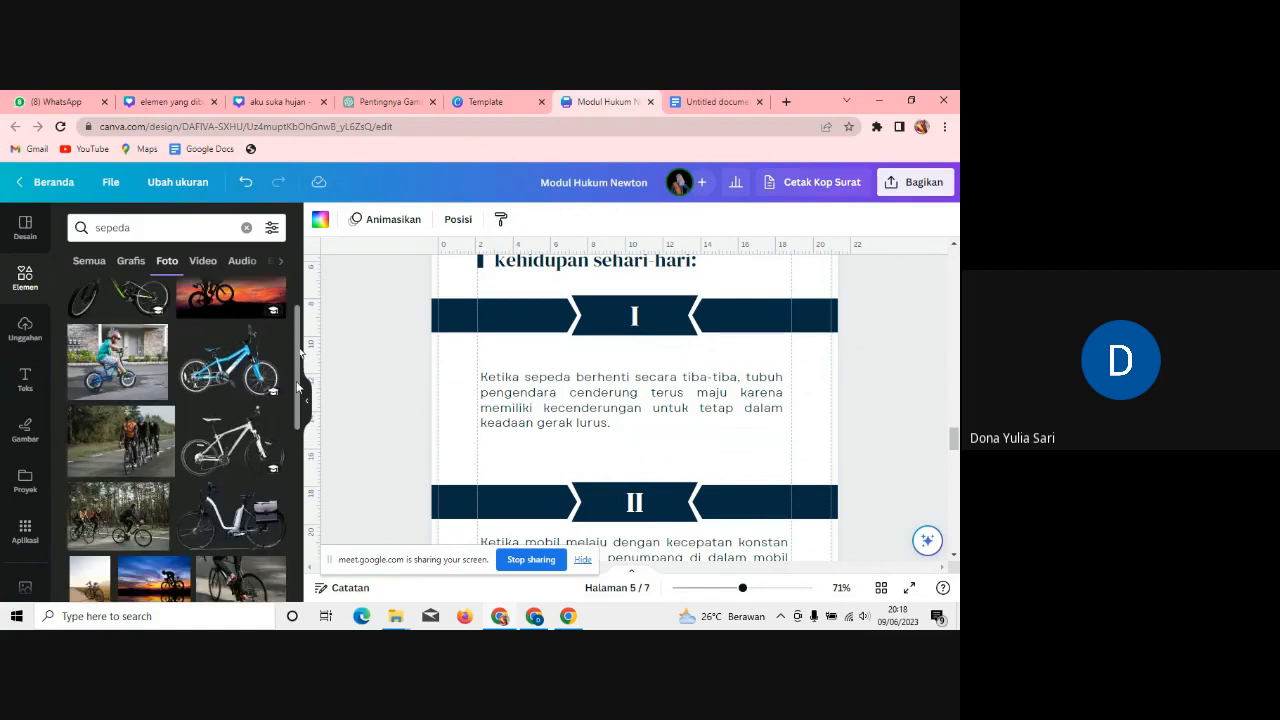
left_click(131, 261)
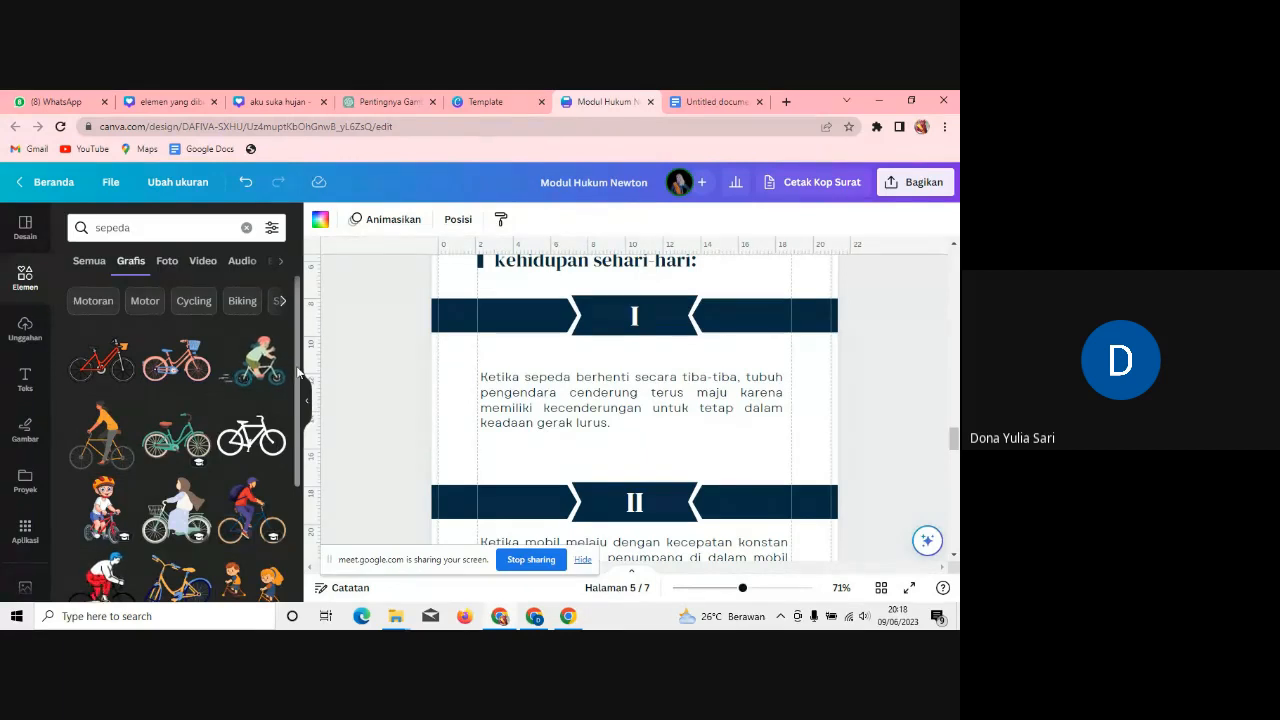
scroll(298, 408, "down", 2)
scroll(298, 408, "down", 5)
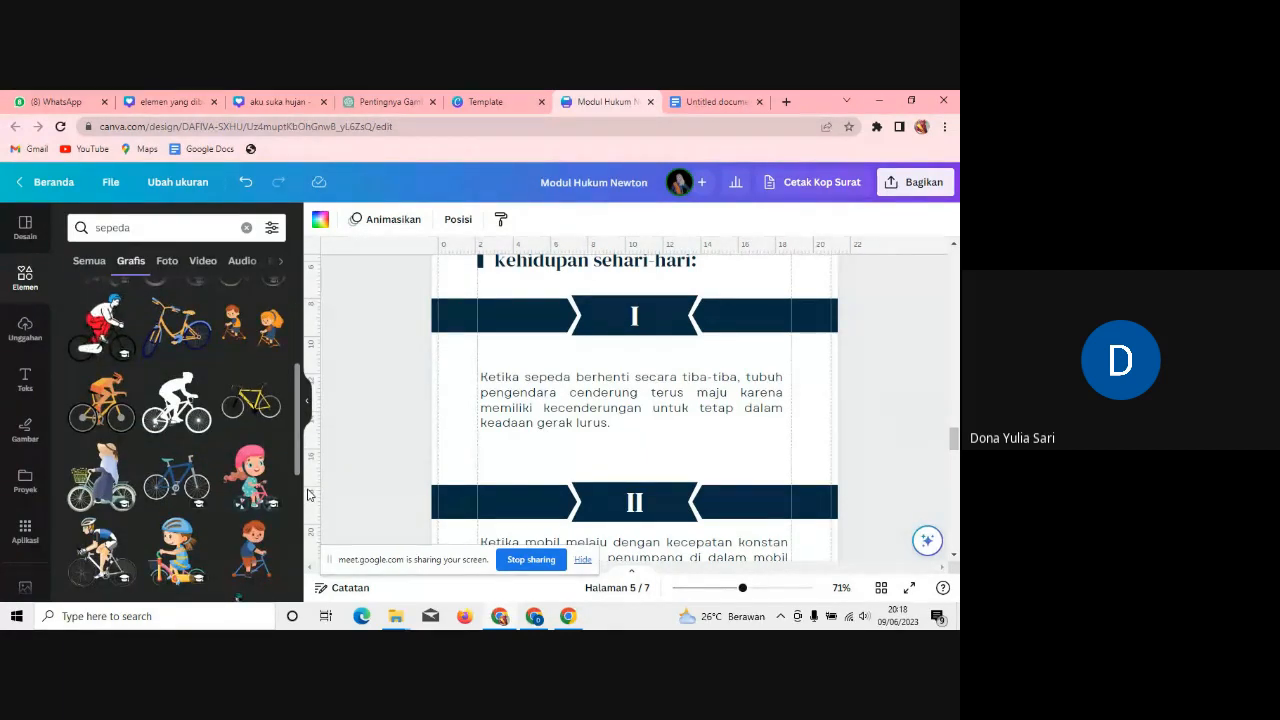
scroll(308, 494, "down", 3)
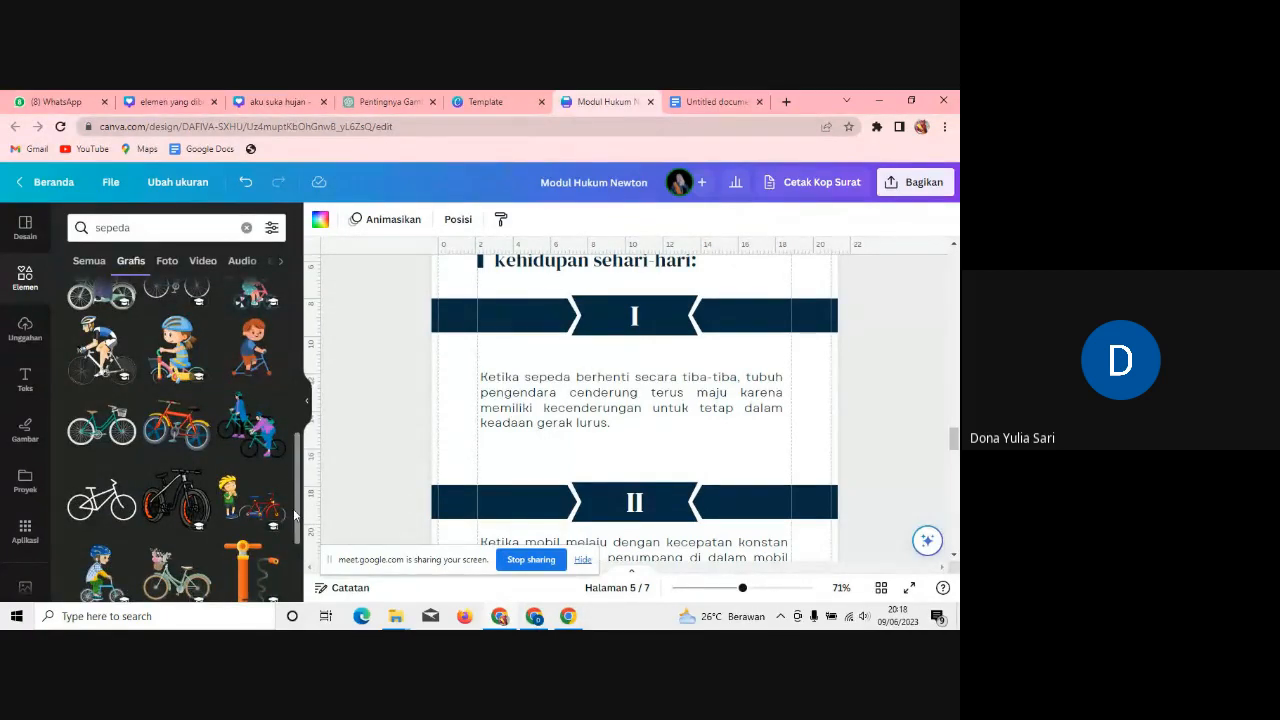
left_click_drag(297, 510, 290, 385)
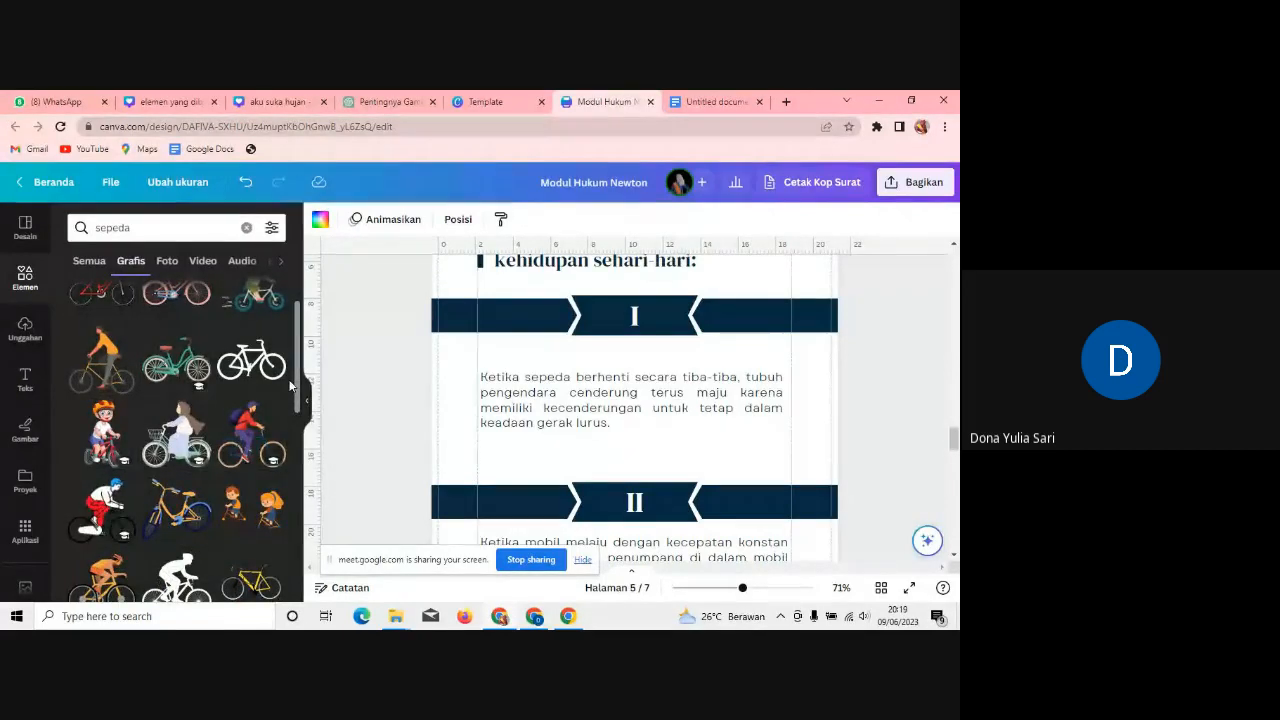
left_click_drag(297, 389, 297, 408)
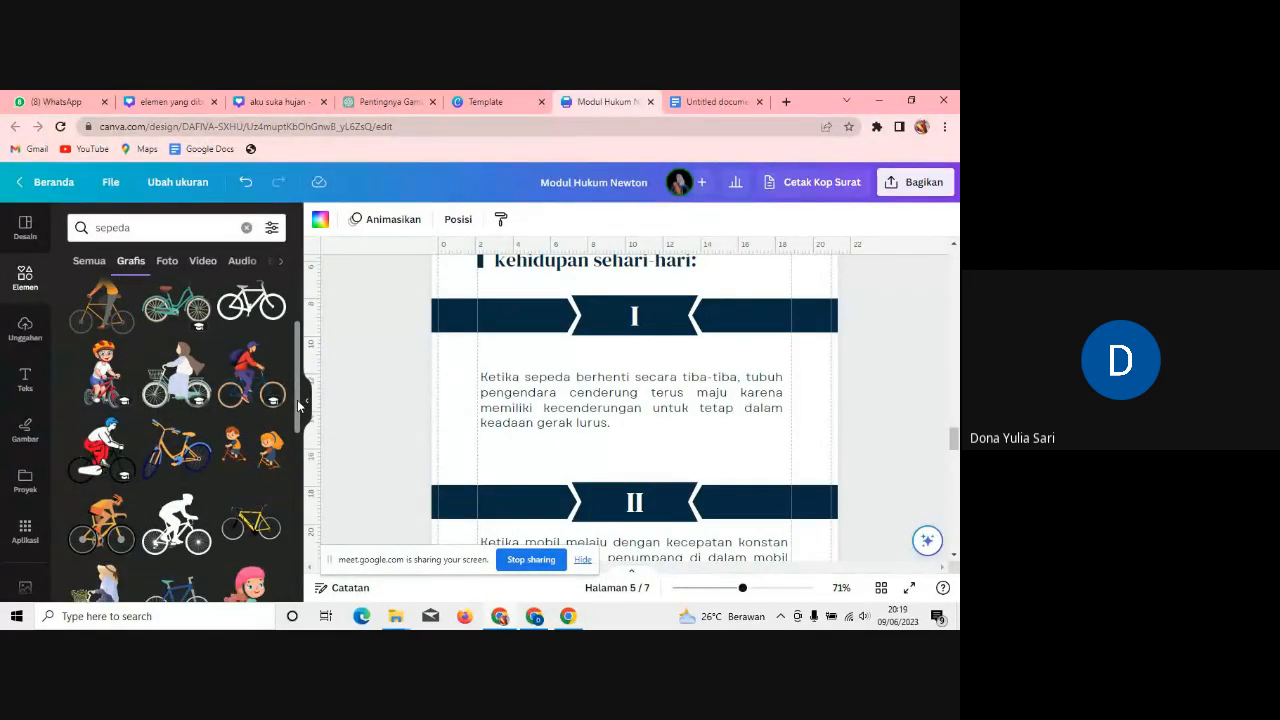
left_click(242, 375)
Step: Narrow the section I paragraph and place the cyclist sticker to its right
left_click_drag(750, 413, 773, 435)
left_click(572, 423)
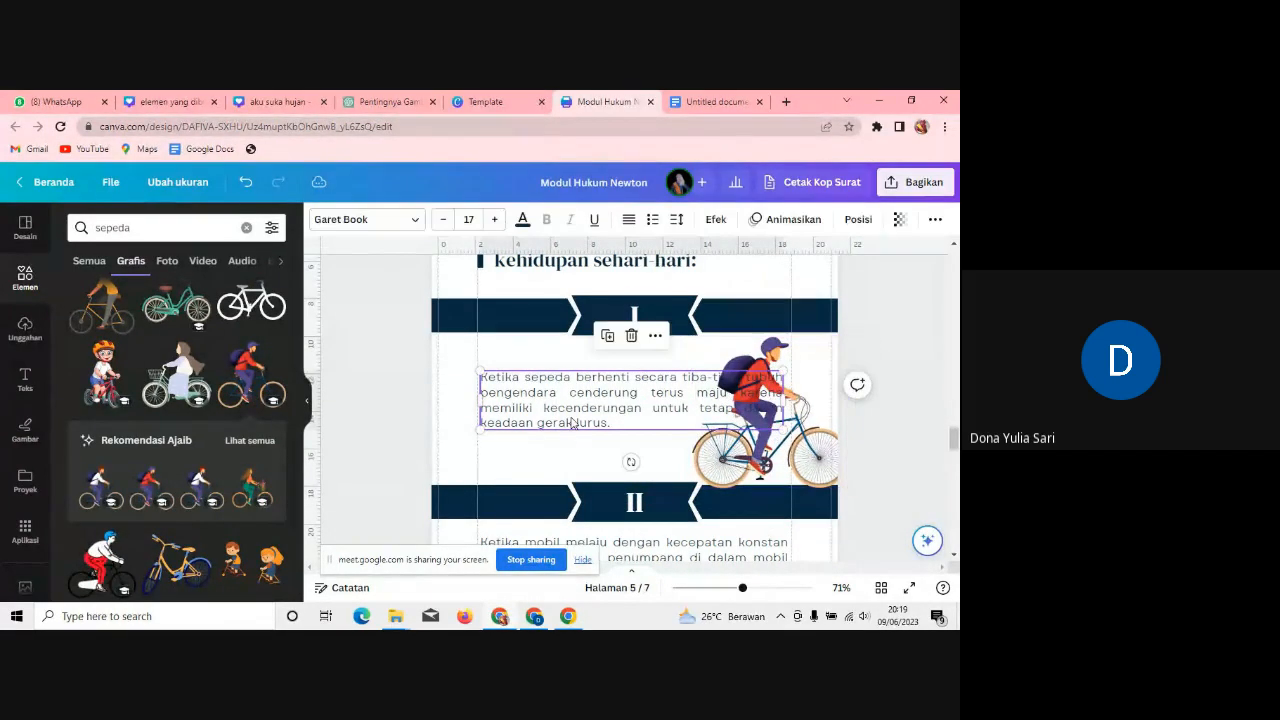
left_click_drag(784, 398, 660, 400)
left_click(748, 410)
left_click_drag(749, 411, 740, 400)
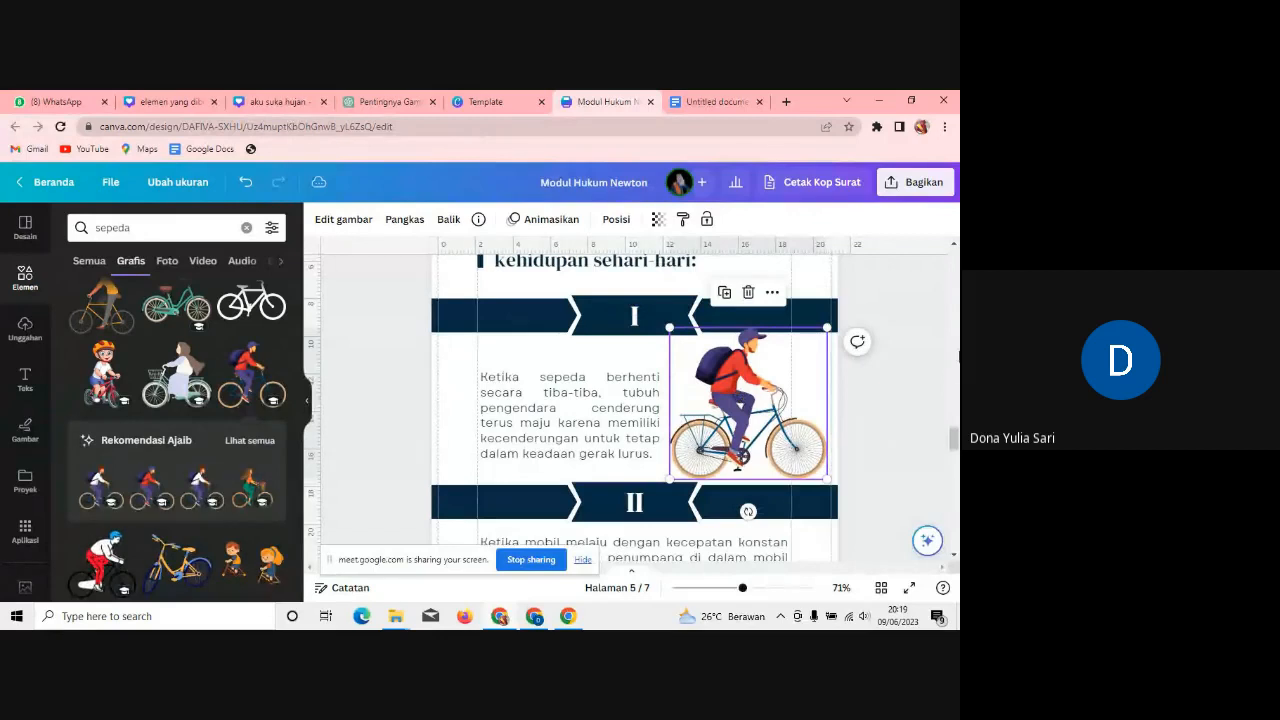
left_click_drag(955, 445, 955, 455)
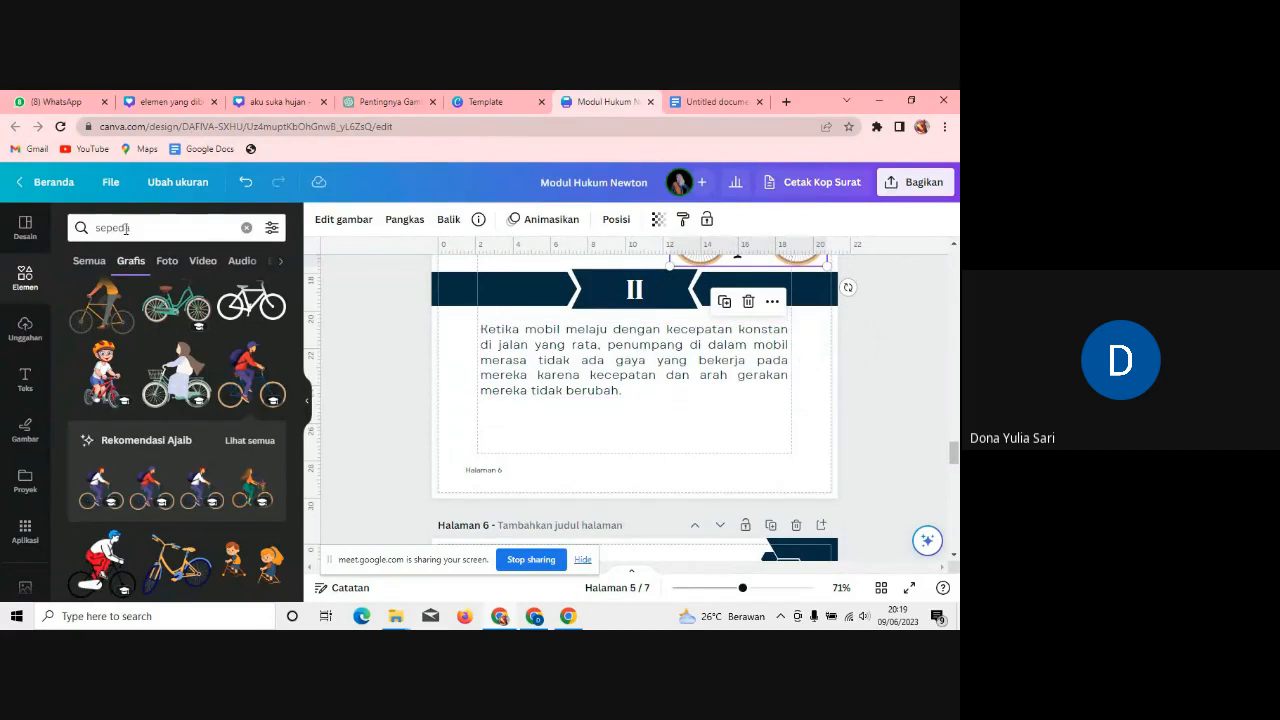
Step: Search Elements for 'penumpang mobil' and add the blue car-with-passengers graphic
left_click(78, 227)
type("penum")
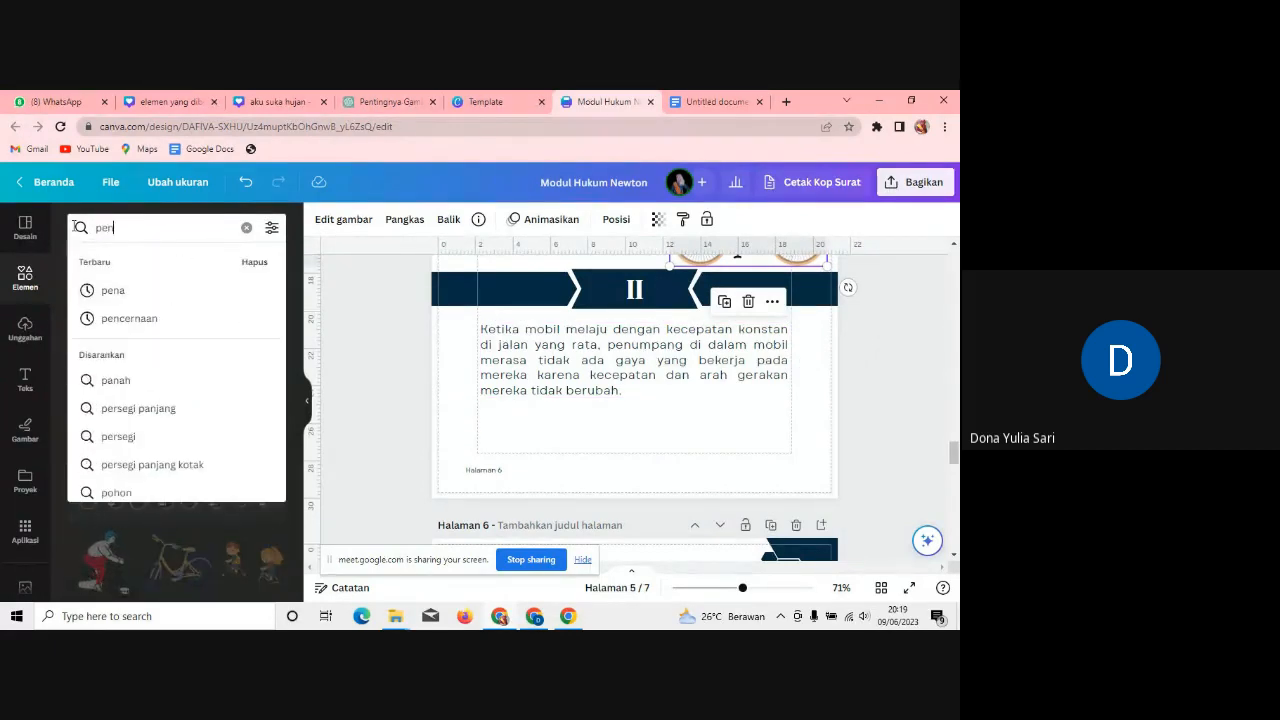
type("pan")
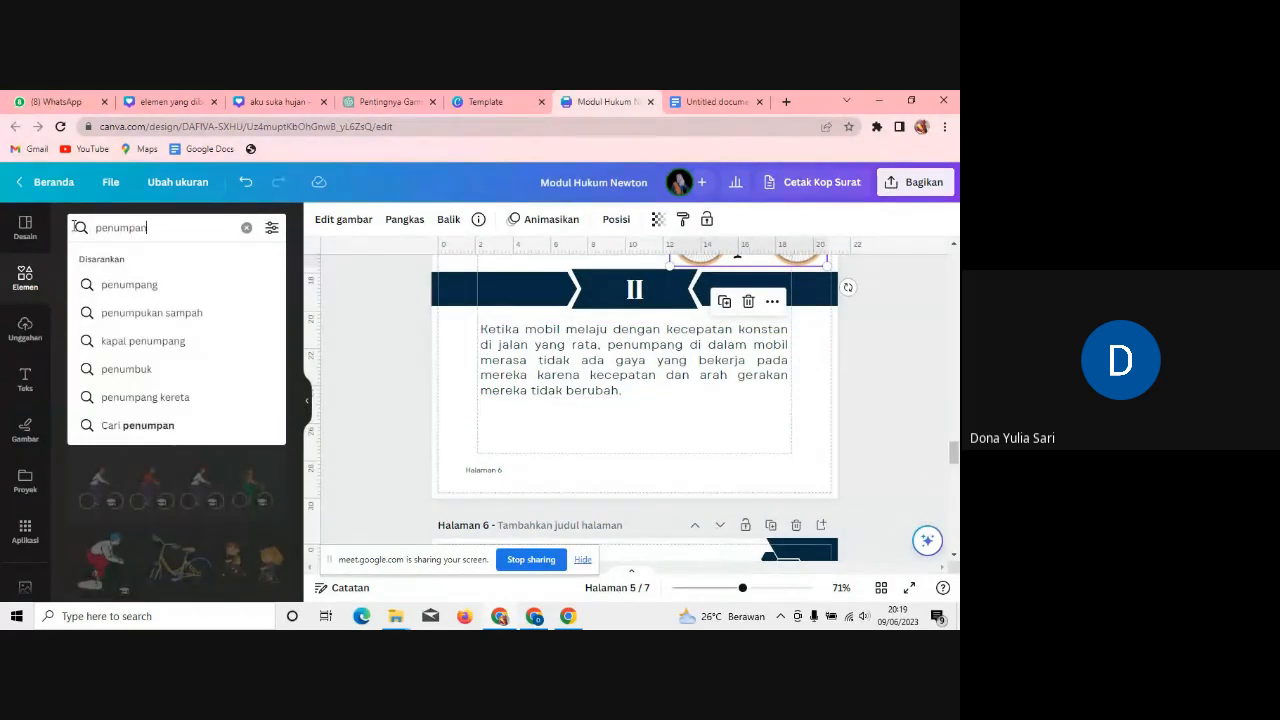
type("g mobil")
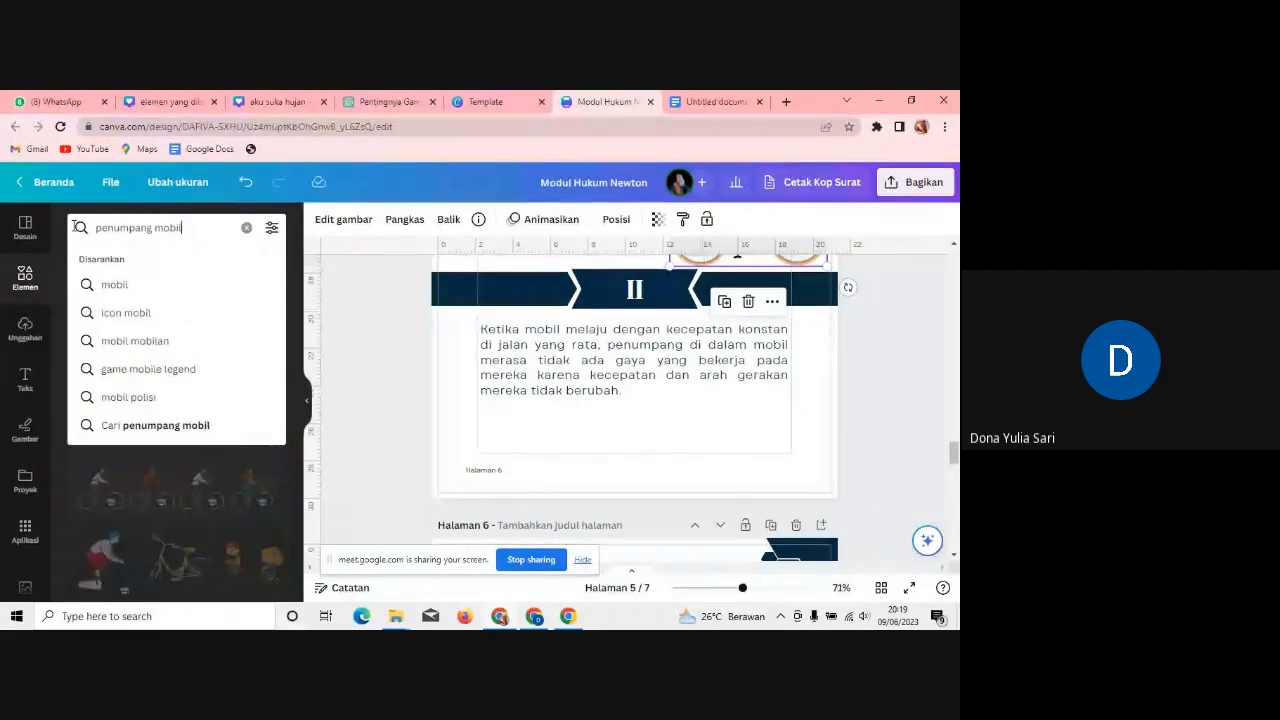
key("Return")
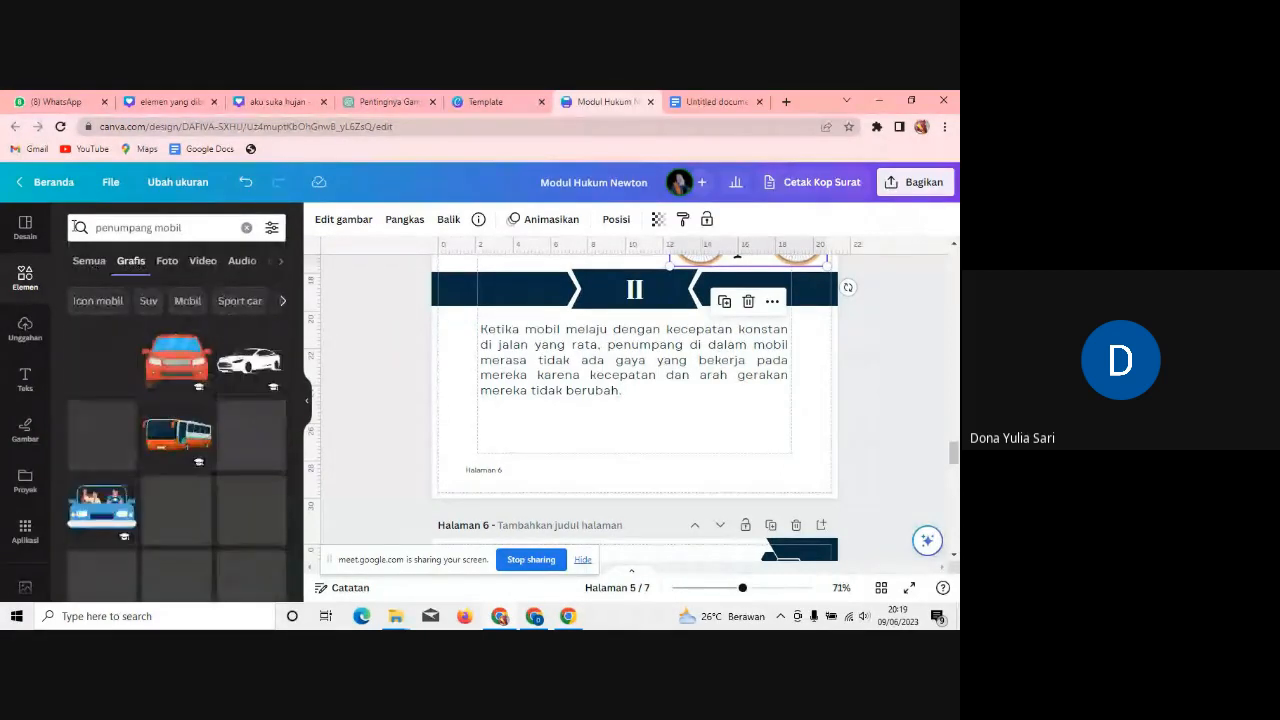
left_click(108, 505)
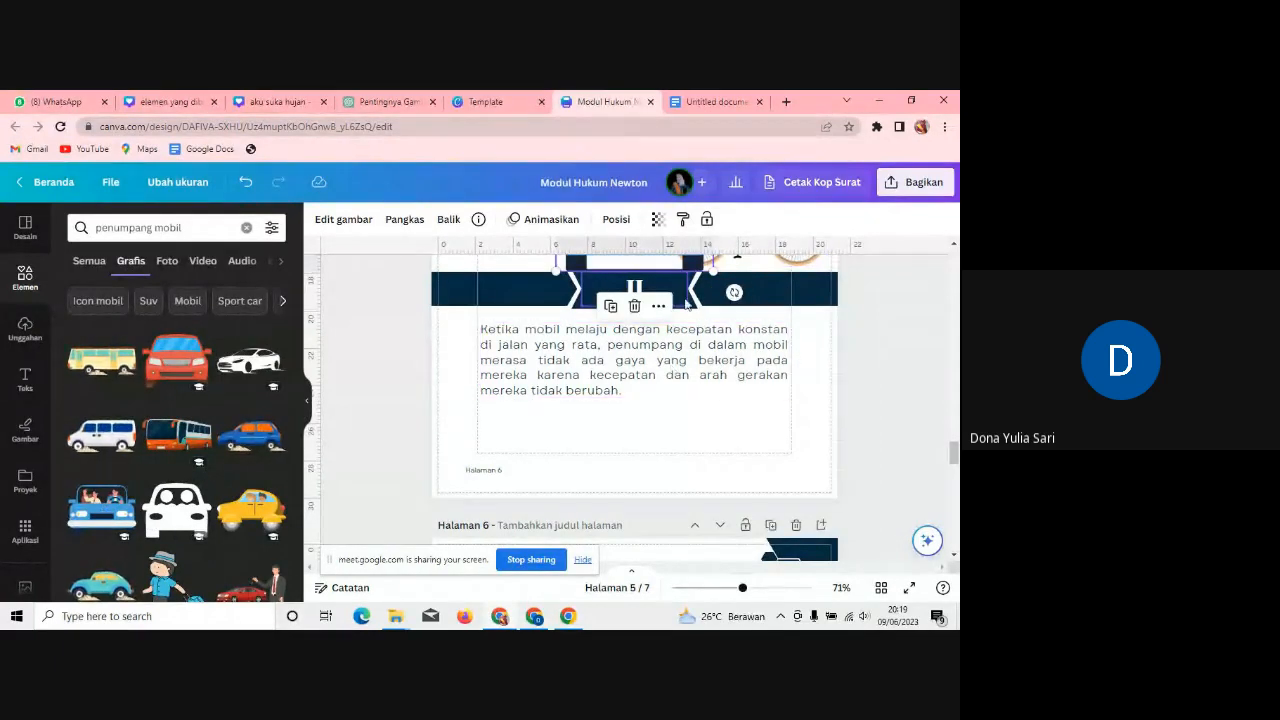
left_click_drag(628, 267, 500, 460)
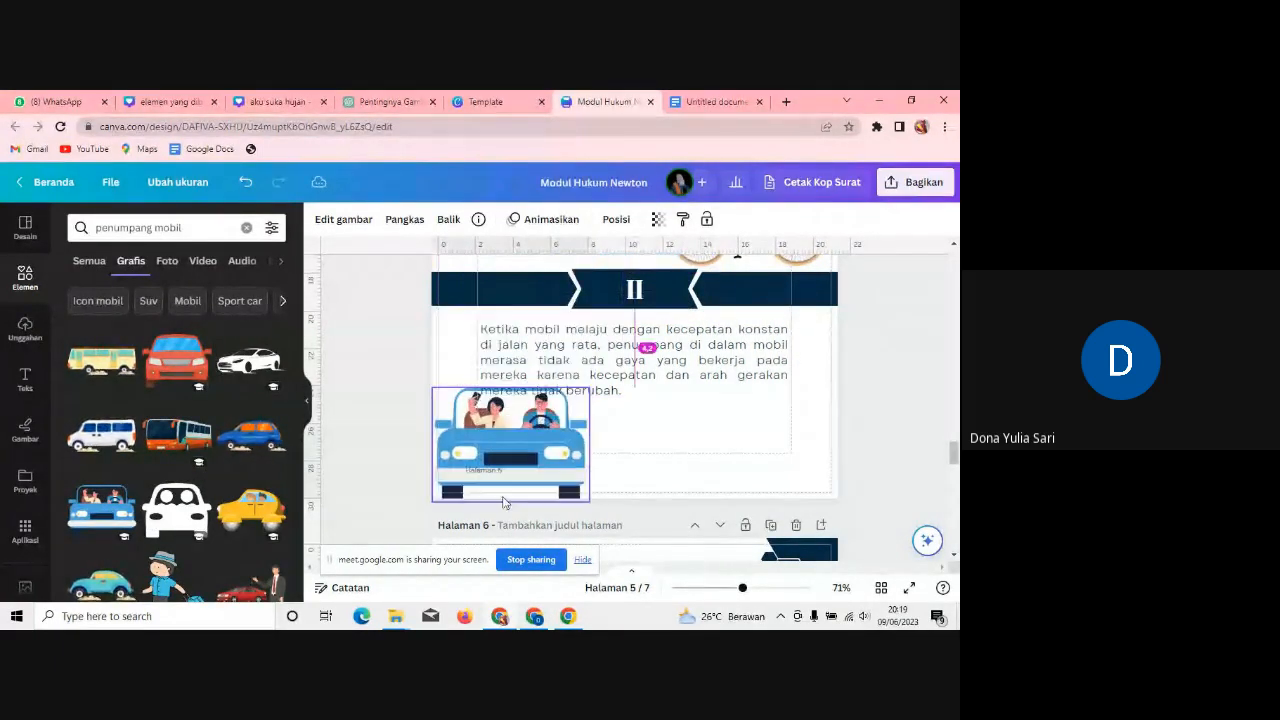
Step: Narrow the section II paragraph from the left and place the car beside it
left_click(617, 361)
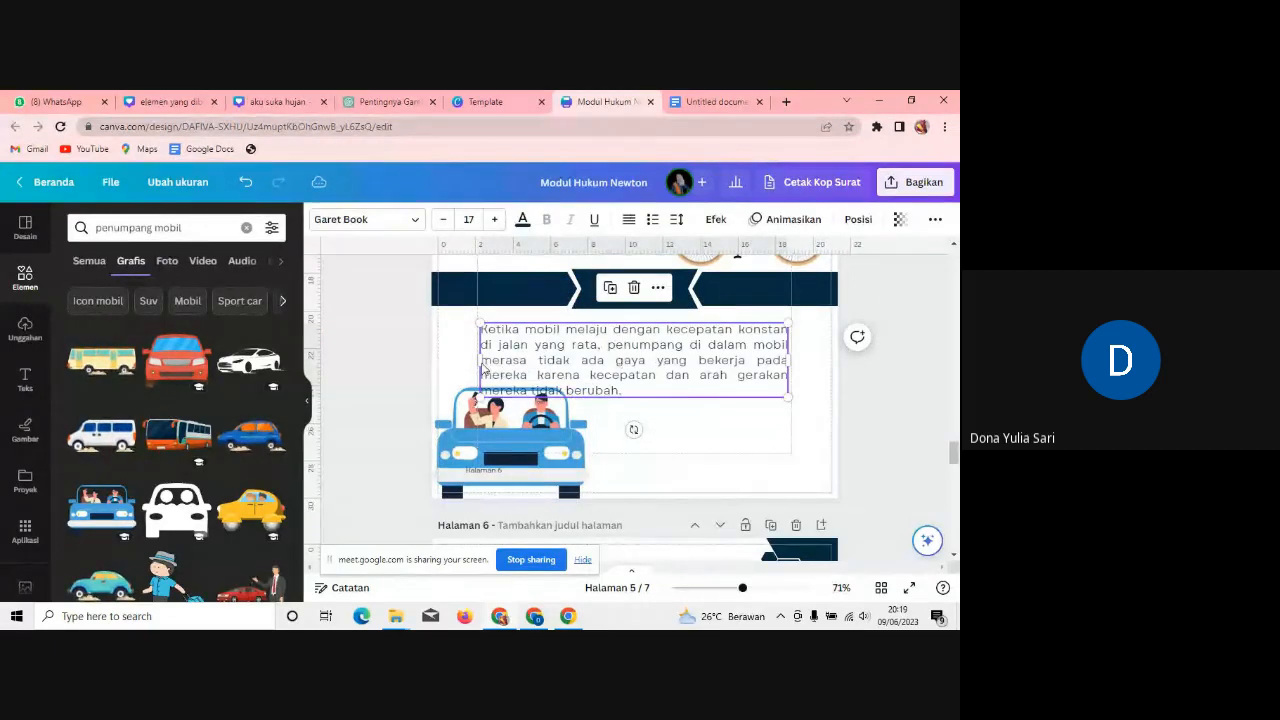
left_click_drag(591, 357, 634, 362)
left_click(541, 424)
left_click_drag(541, 424, 576, 370)
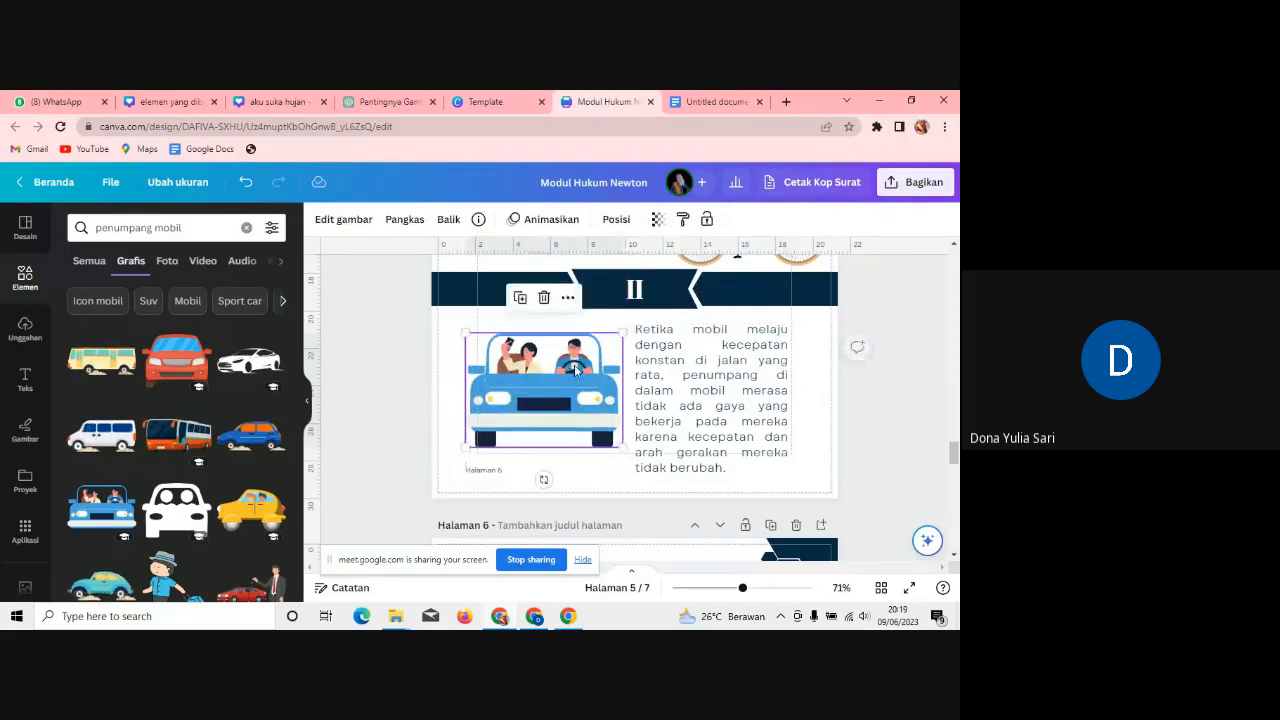
left_click_drag(954, 455, 956, 484)
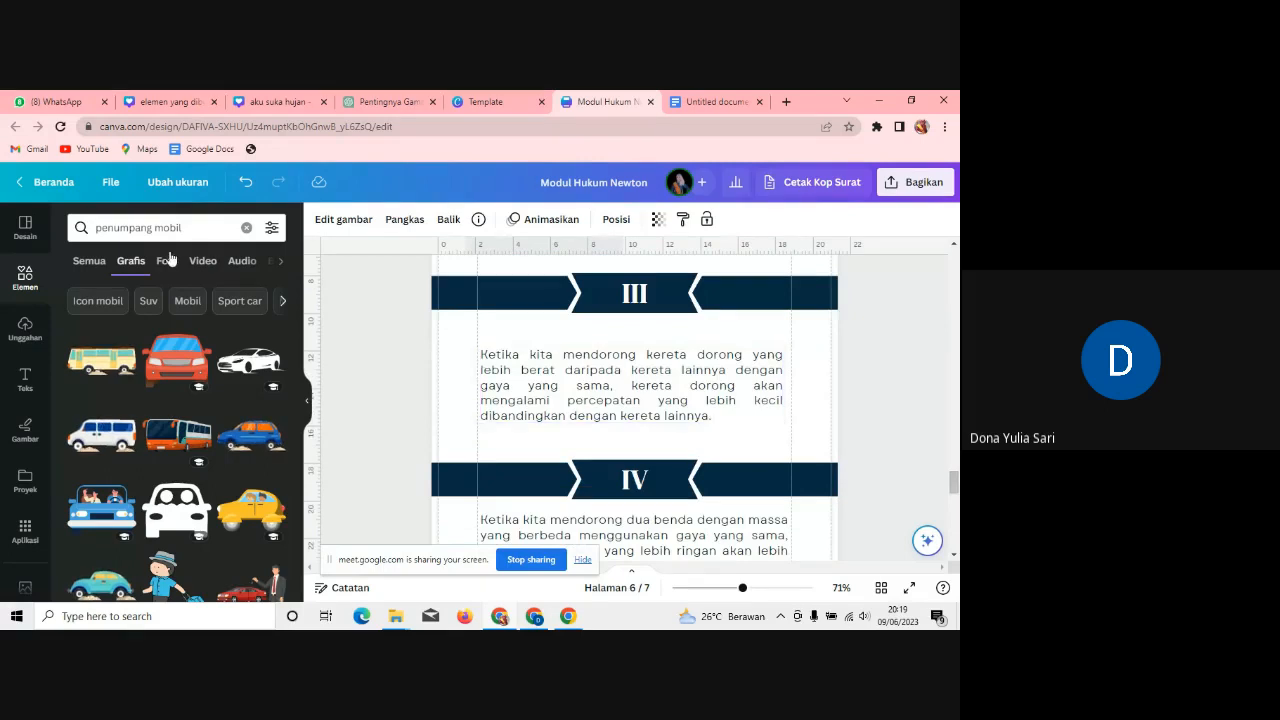
Step: Search Elements for 'kereta dorong' and add the woman-pushing-a-stroller graphic
left_click_drag(192, 229, 70, 237)
type("ker")
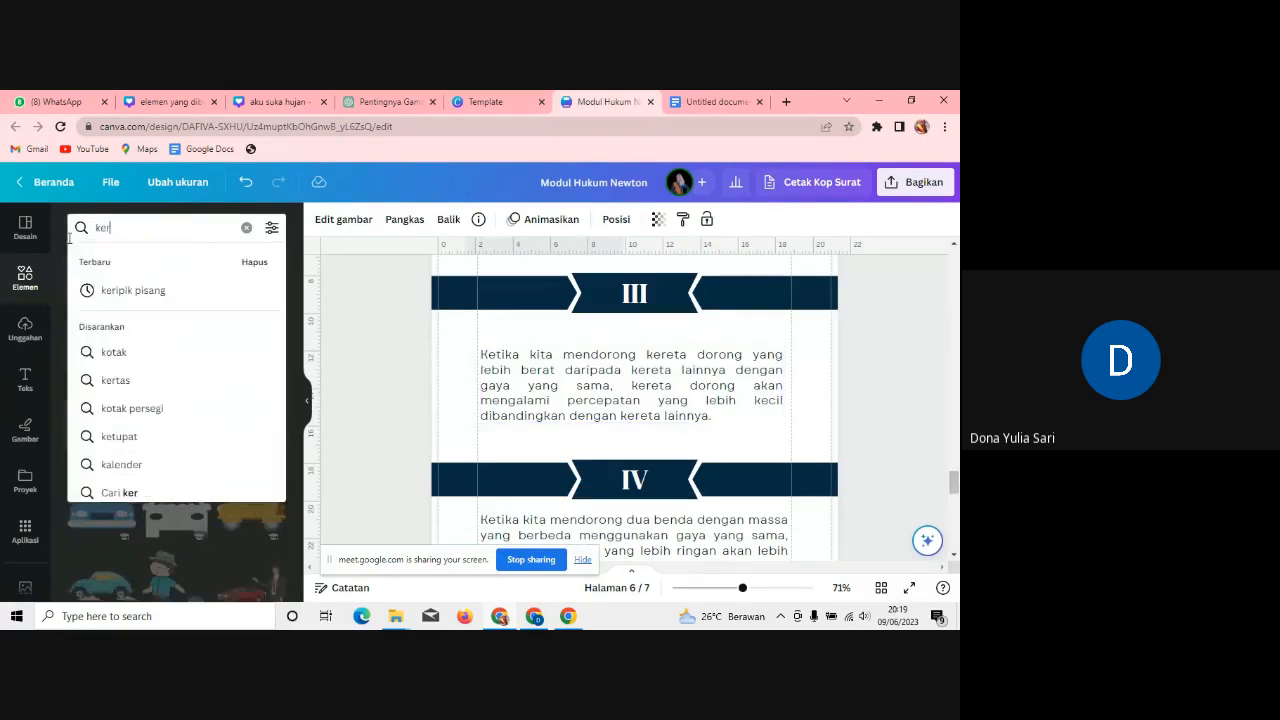
type("eta dorong")
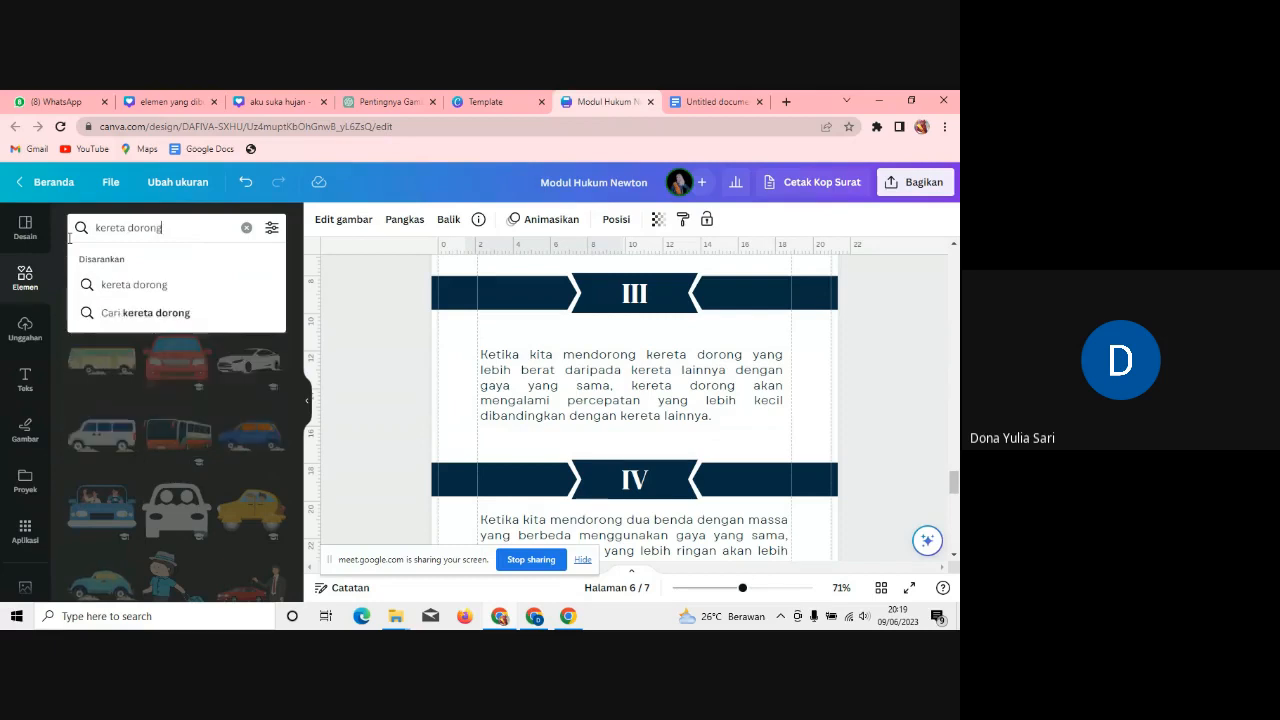
key("Return")
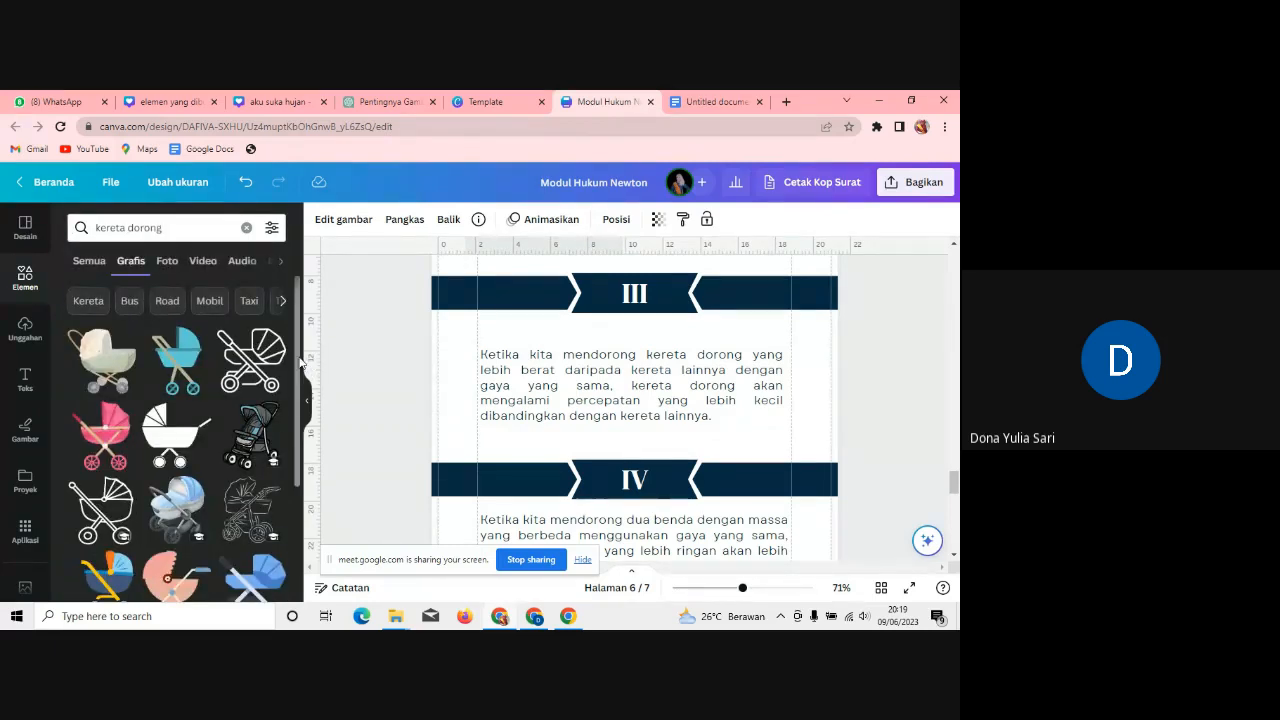
scroll(279, 521, "down", 5)
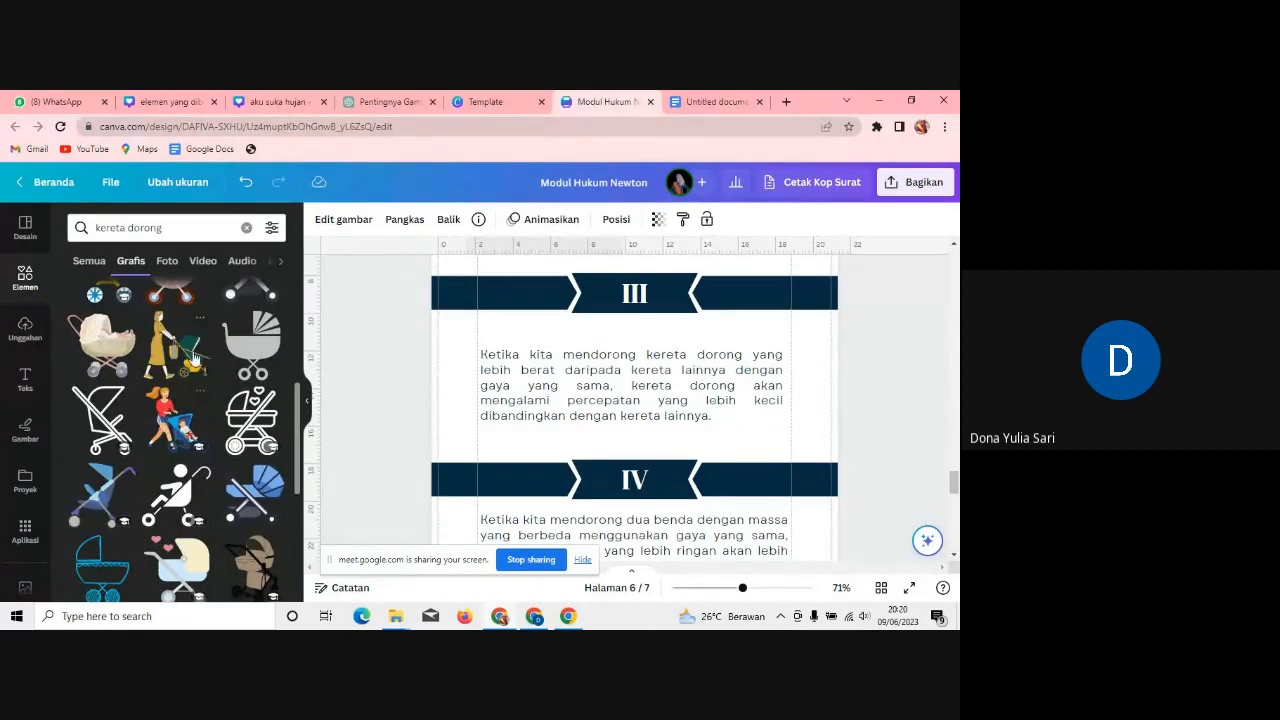
left_click(157, 371)
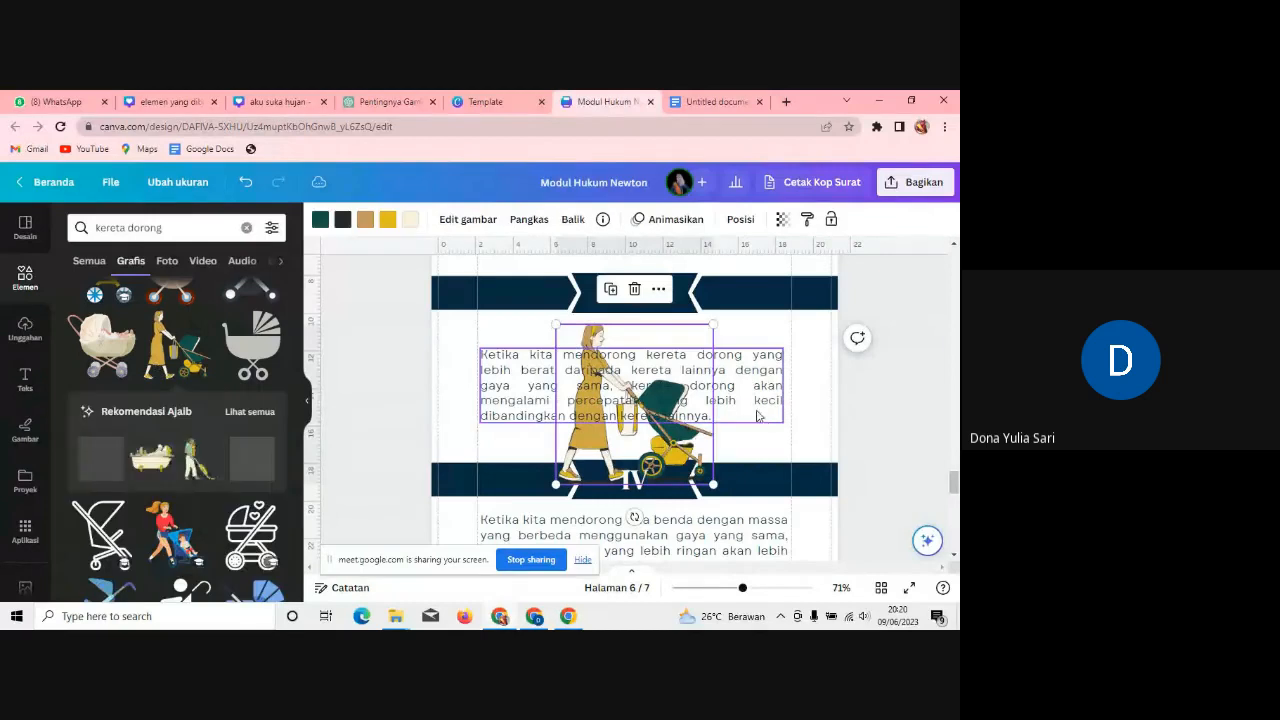
Step: Narrow the section III paragraph, place the stroller illustration to its right, and flip it horizontally
left_click(500, 378)
mouse_move(786, 384)
left_mouse_down()
mouse_move(625, 385)
mouse_move(773, 365)
left_mouse_up()
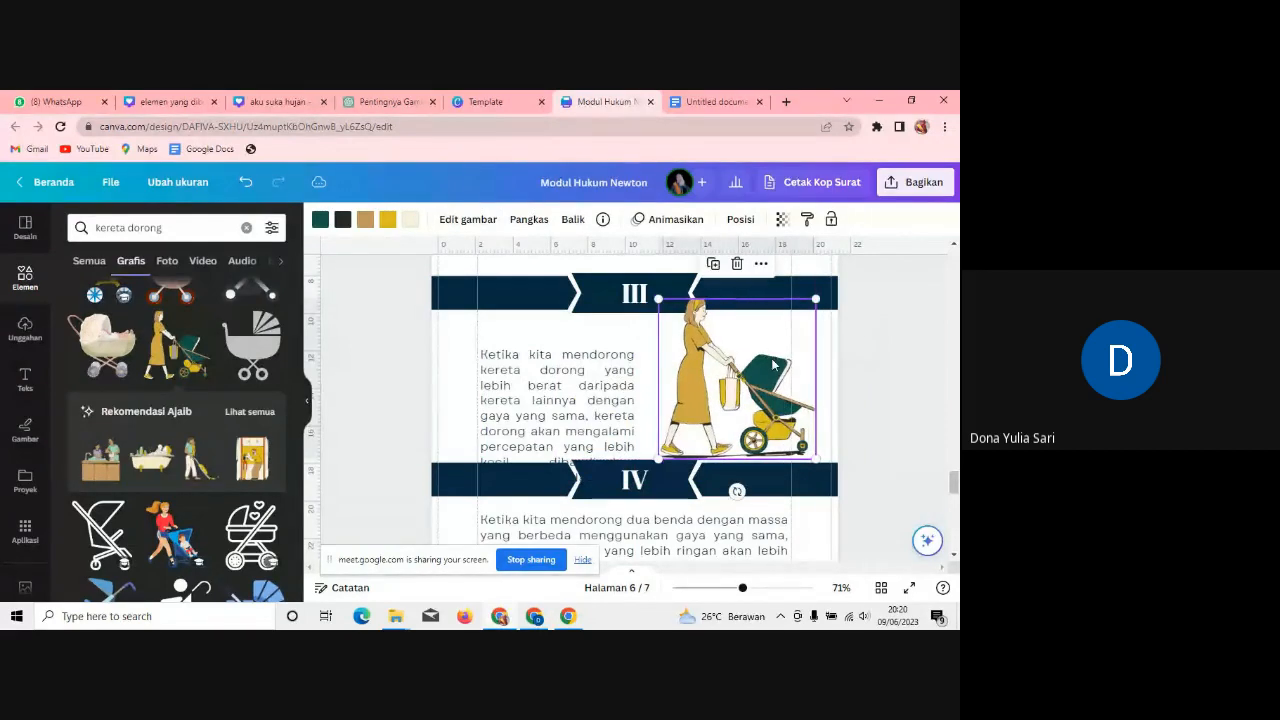
left_click_drag(618, 378, 616, 354)
left_click_drag(773, 380, 767, 384)
left_click(571, 219)
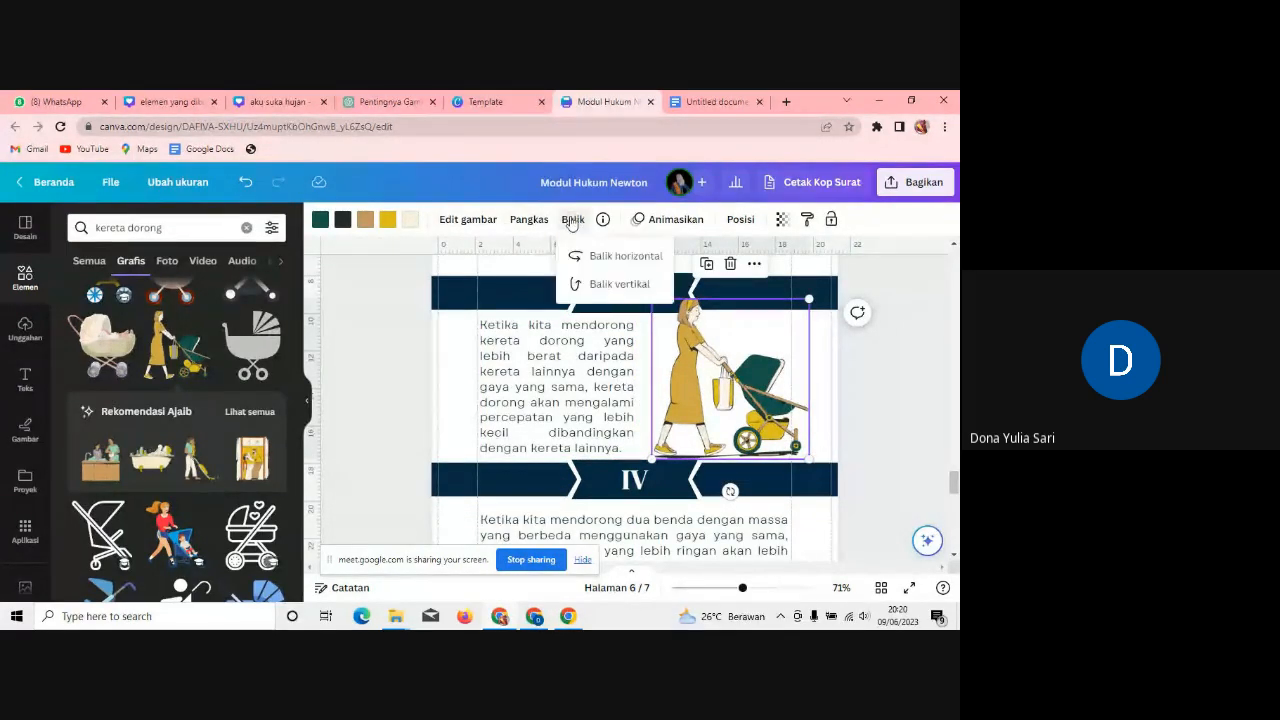
left_click(597, 262)
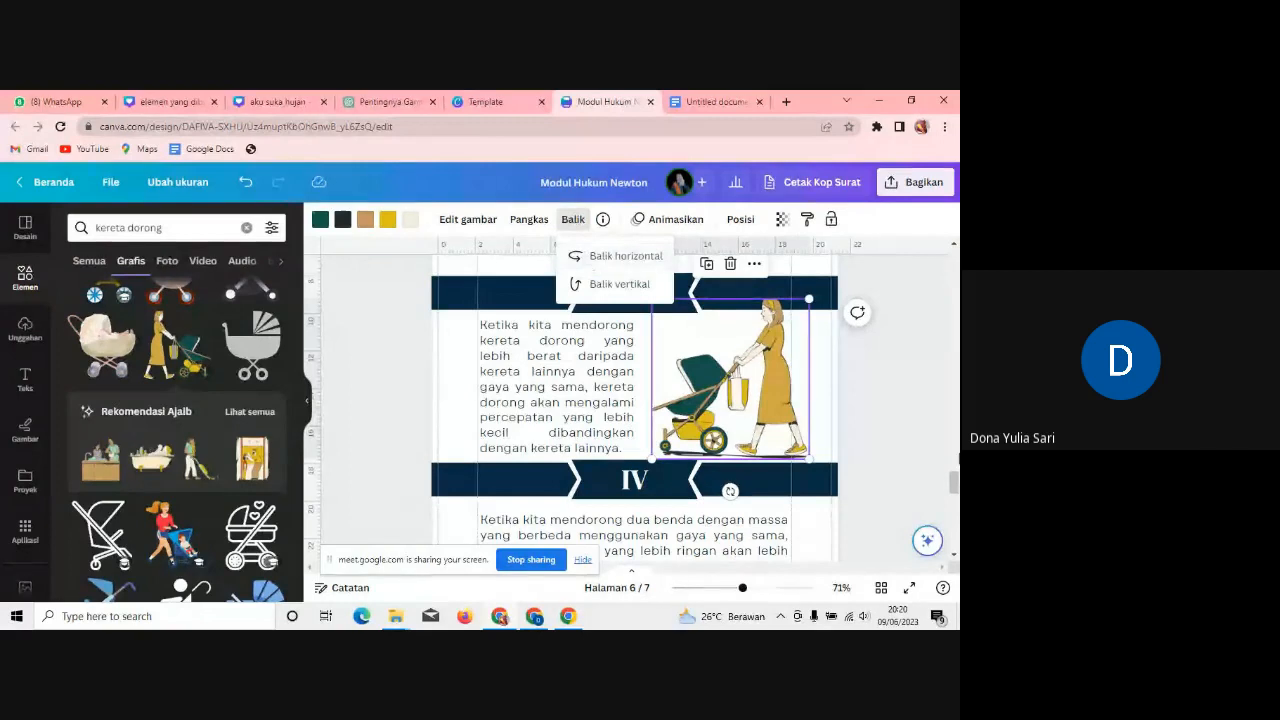
left_click_drag(955, 483, 955, 497)
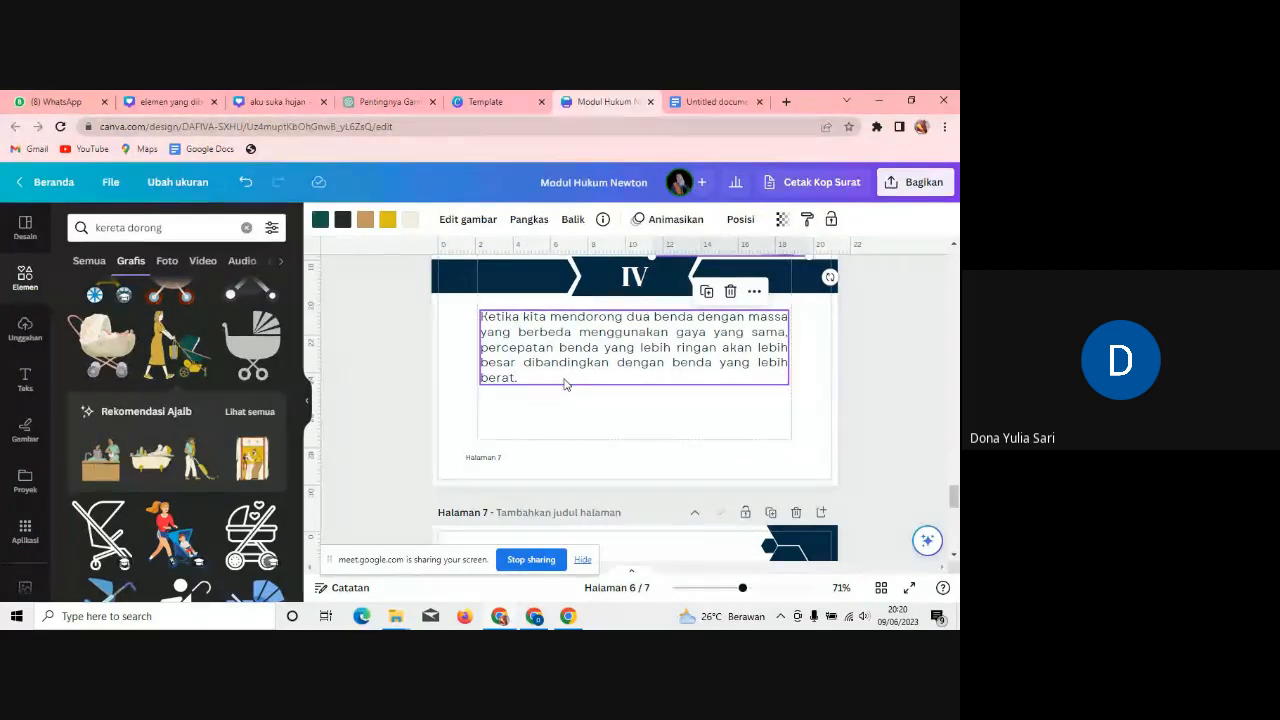
Step: Search Elements for 'mendorong' and narrow the section IV paragraph to the right half
left_click(85, 227)
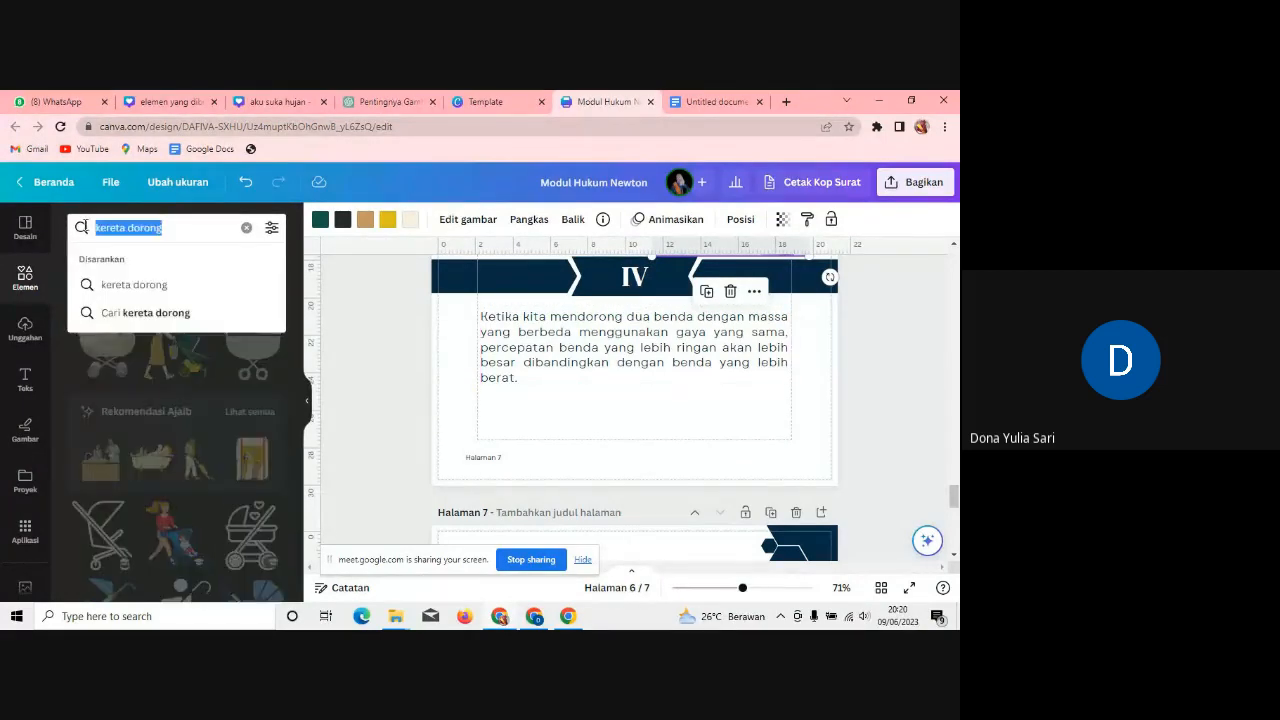
type("mendorong")
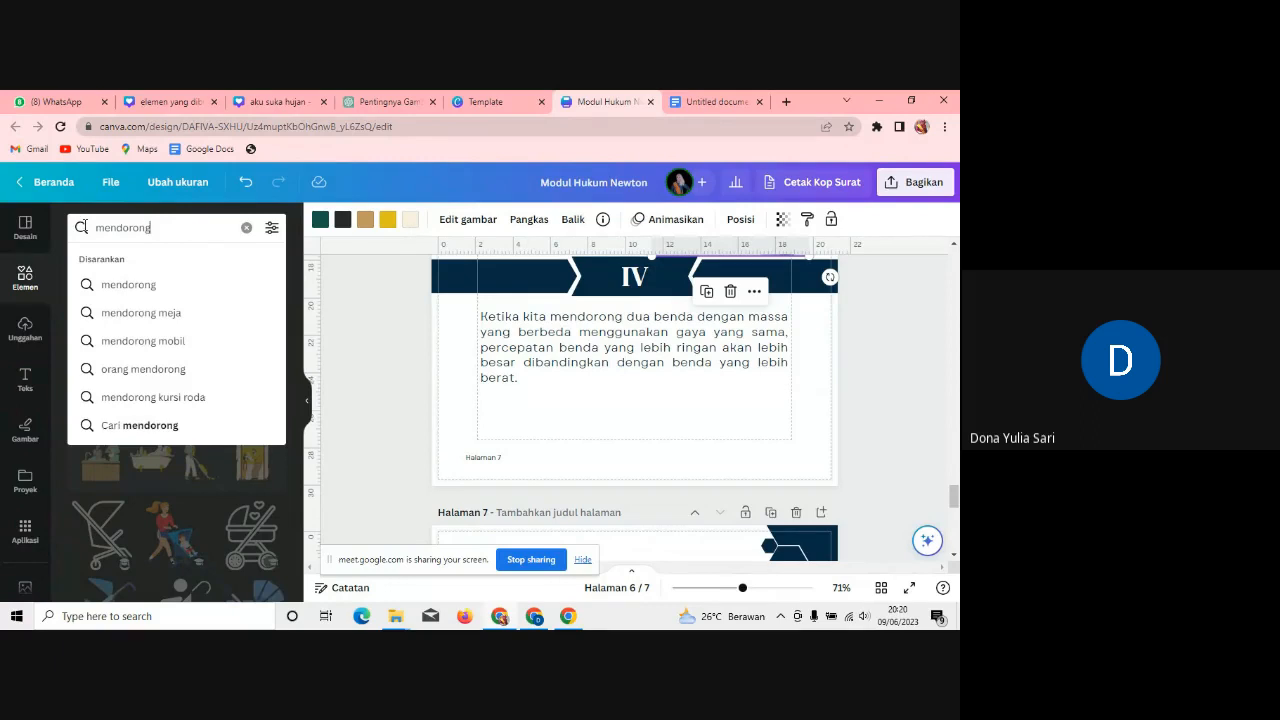
key("Return")
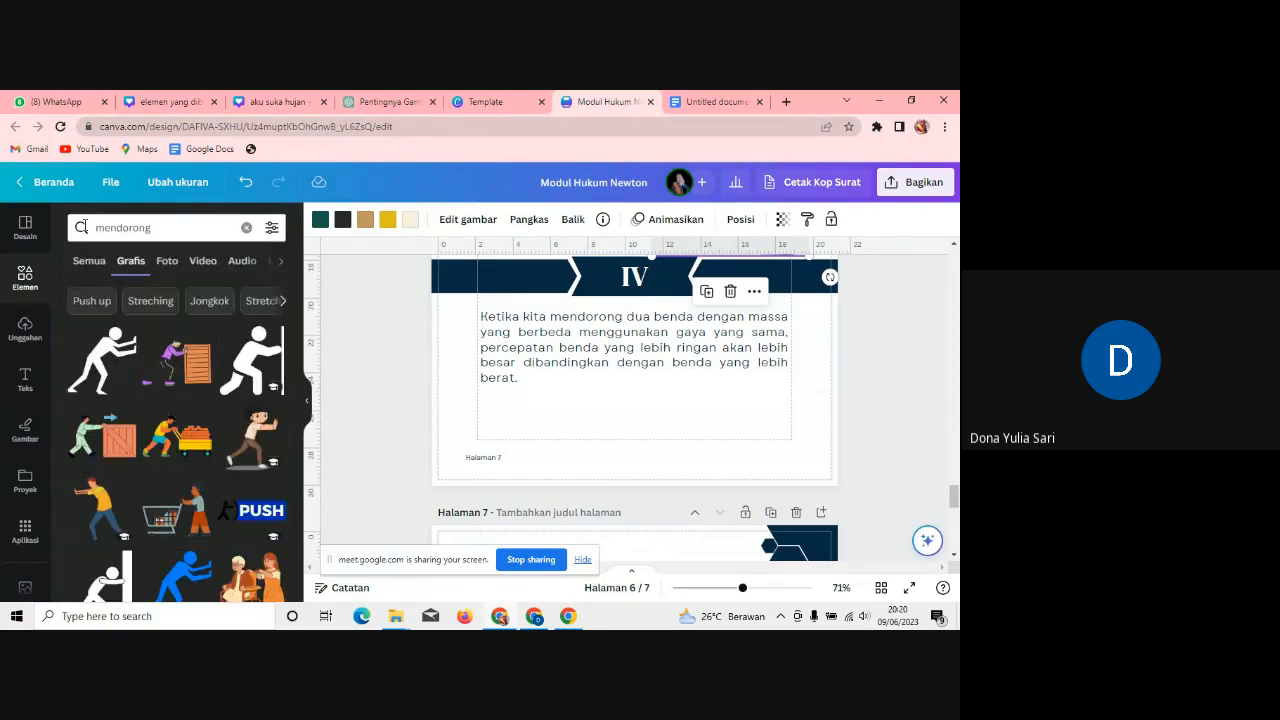
left_click(634, 366)
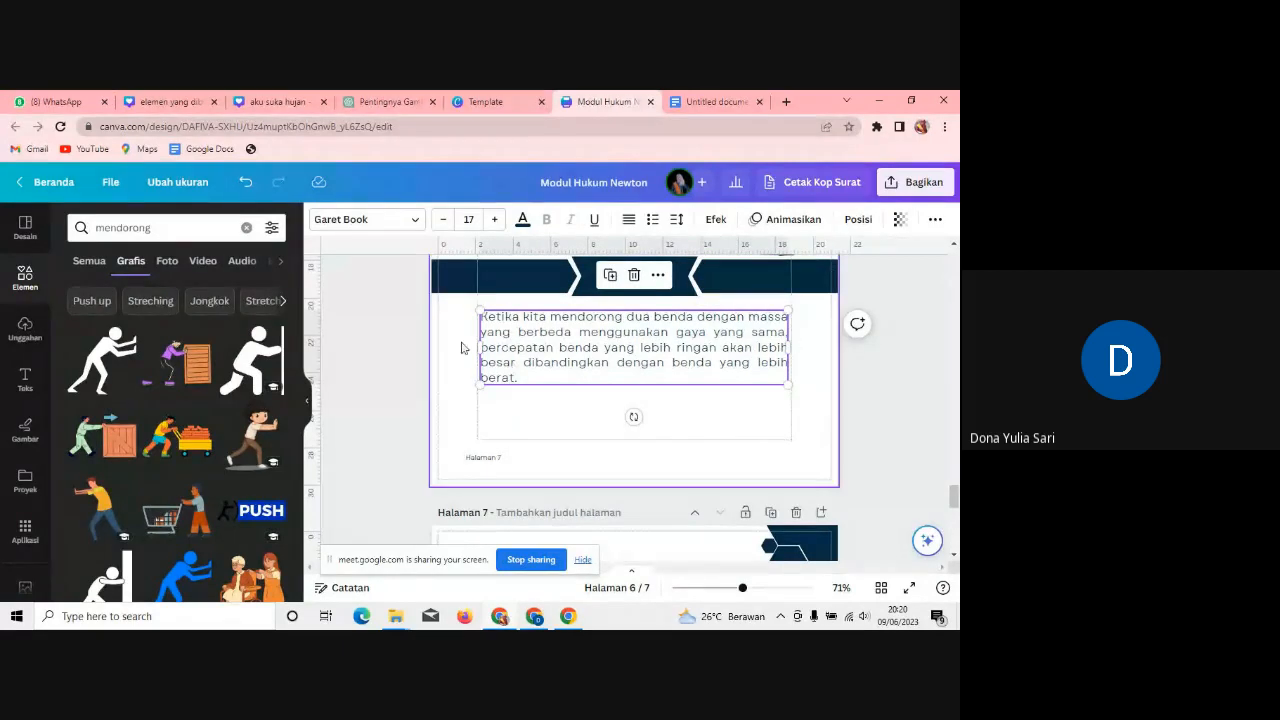
left_click_drag(480, 347, 610, 339)
Step: Search 'mendorong dua benda berbeda', add the pushing-man graphic left of the paragraph, and shrink it slightly
left_click(167, 233)
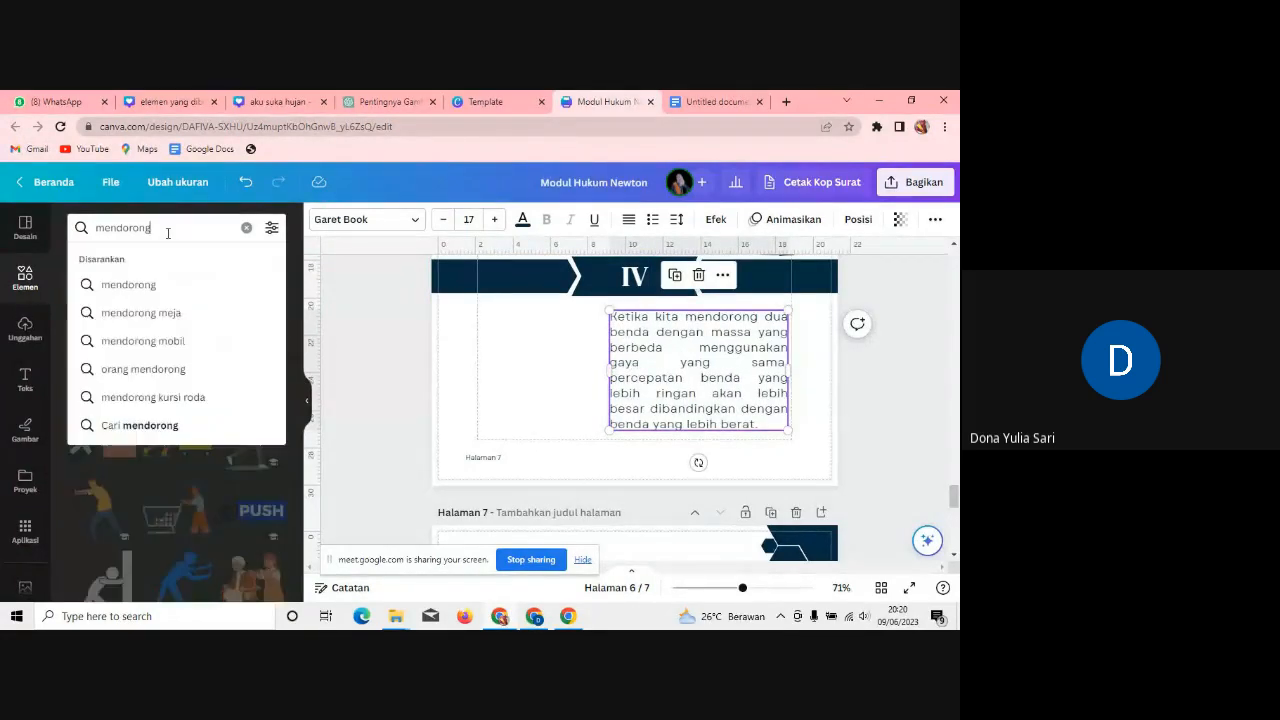
type("dua benda")
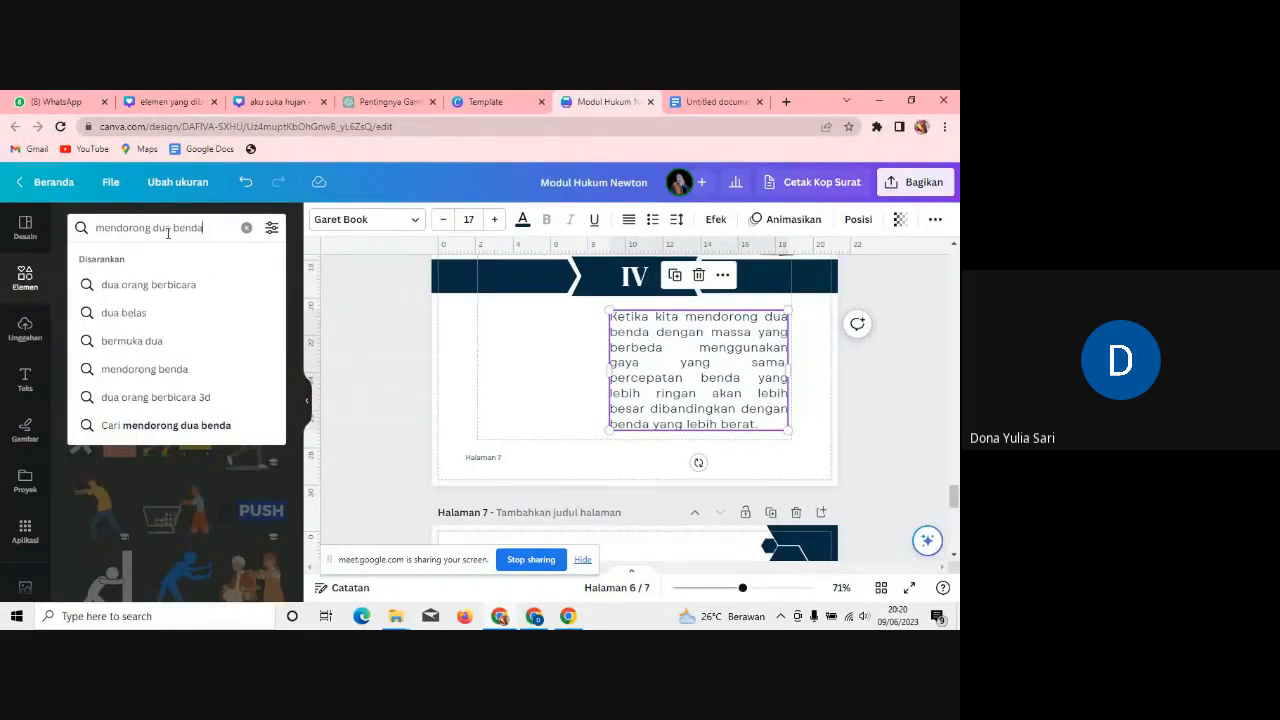
type(" berbeda")
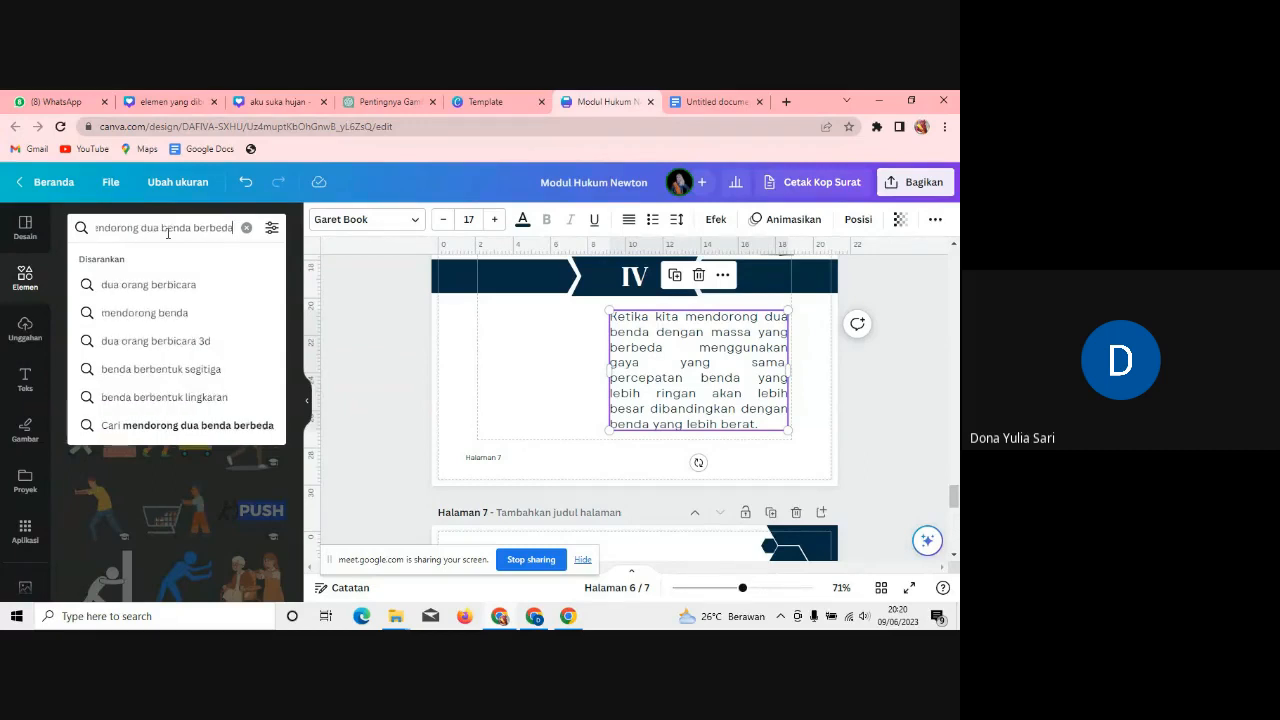
key("Return")
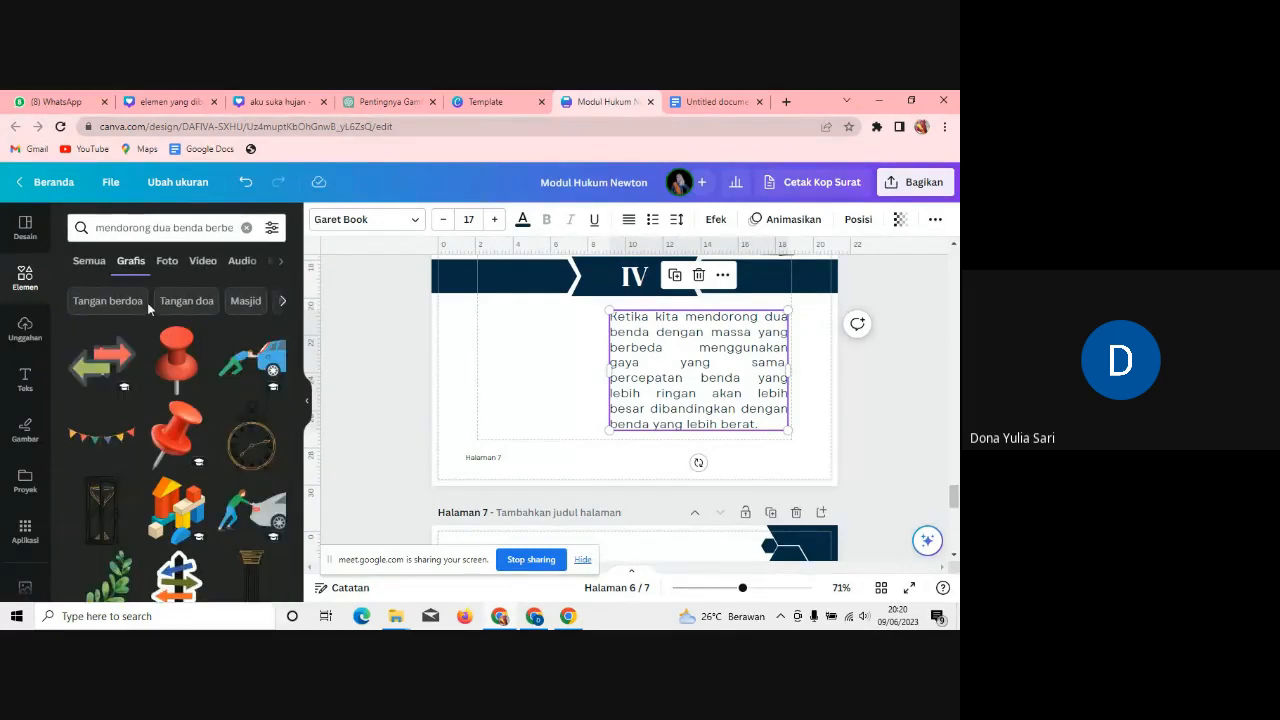
left_click_drag(299, 318, 300, 476)
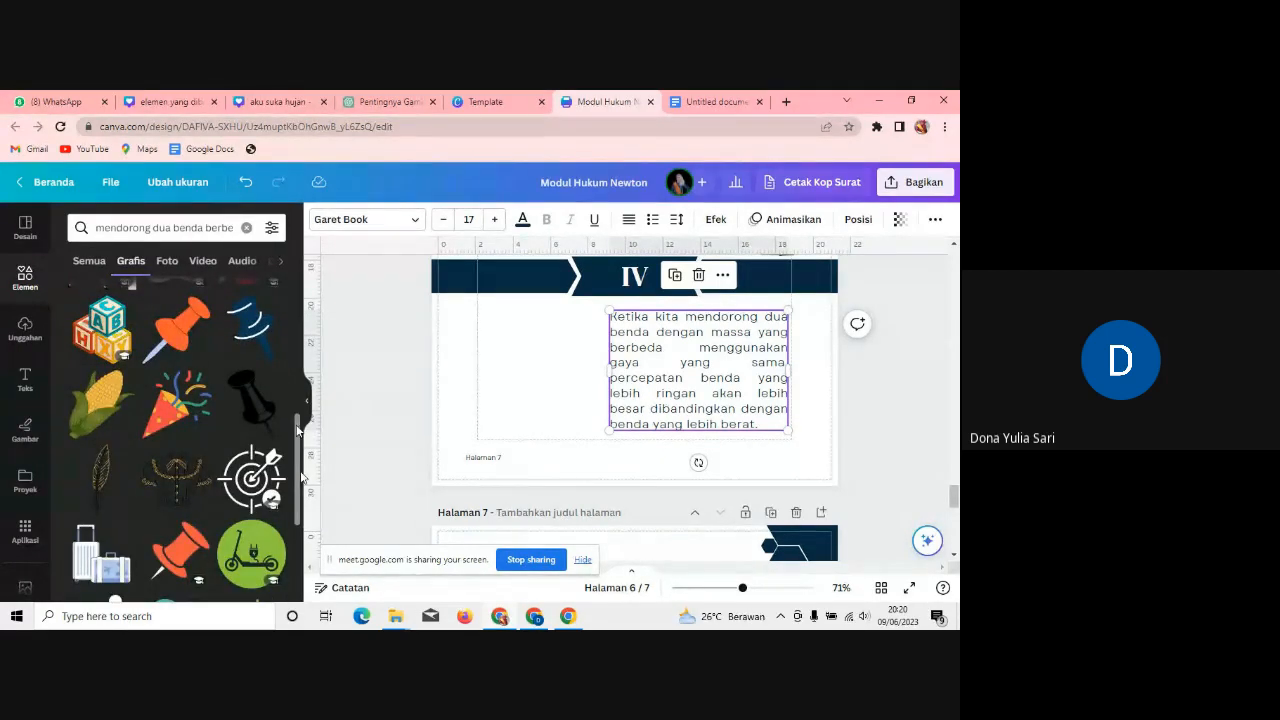
scroll(294, 509, "down", 3)
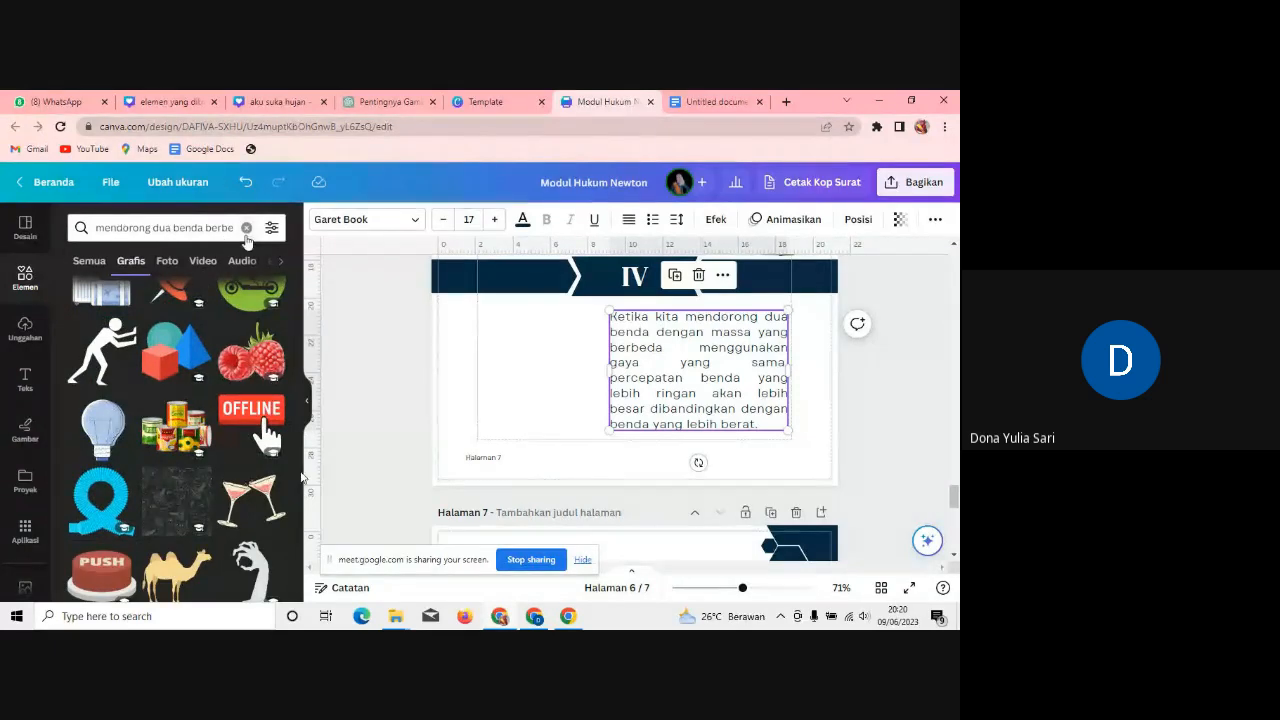
left_click(102, 350)
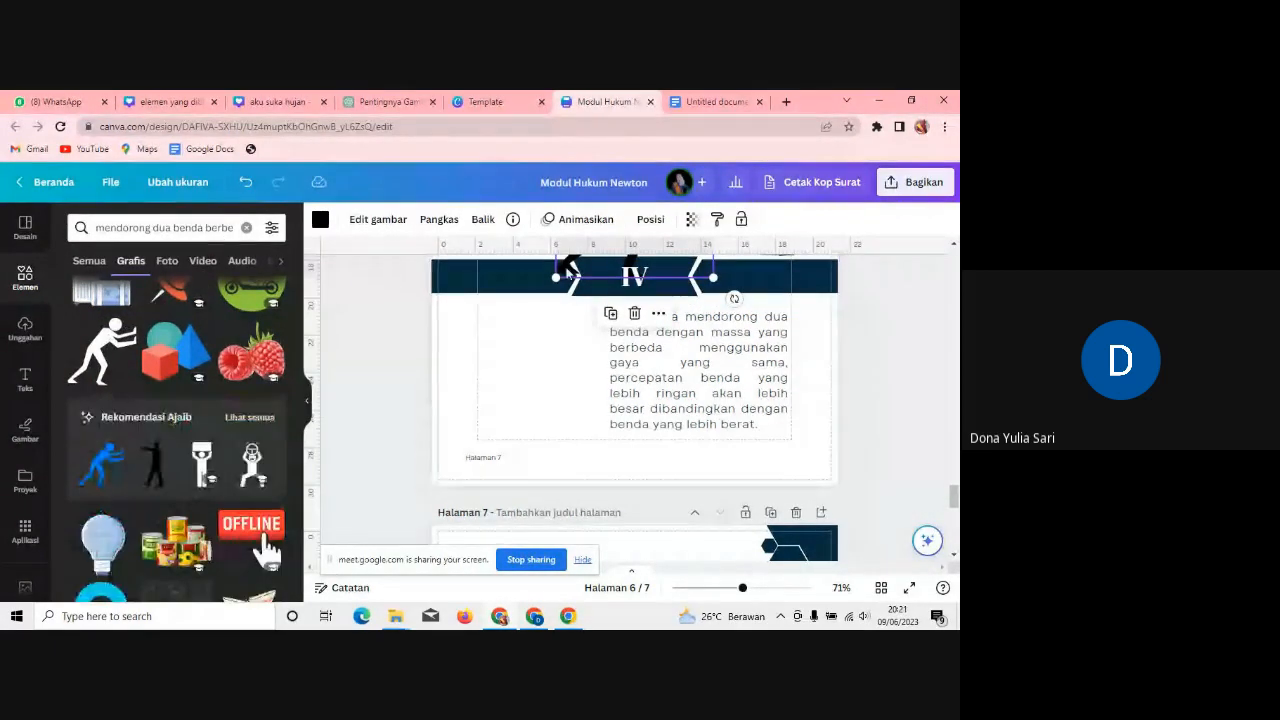
left_click_drag(568, 268, 462, 436)
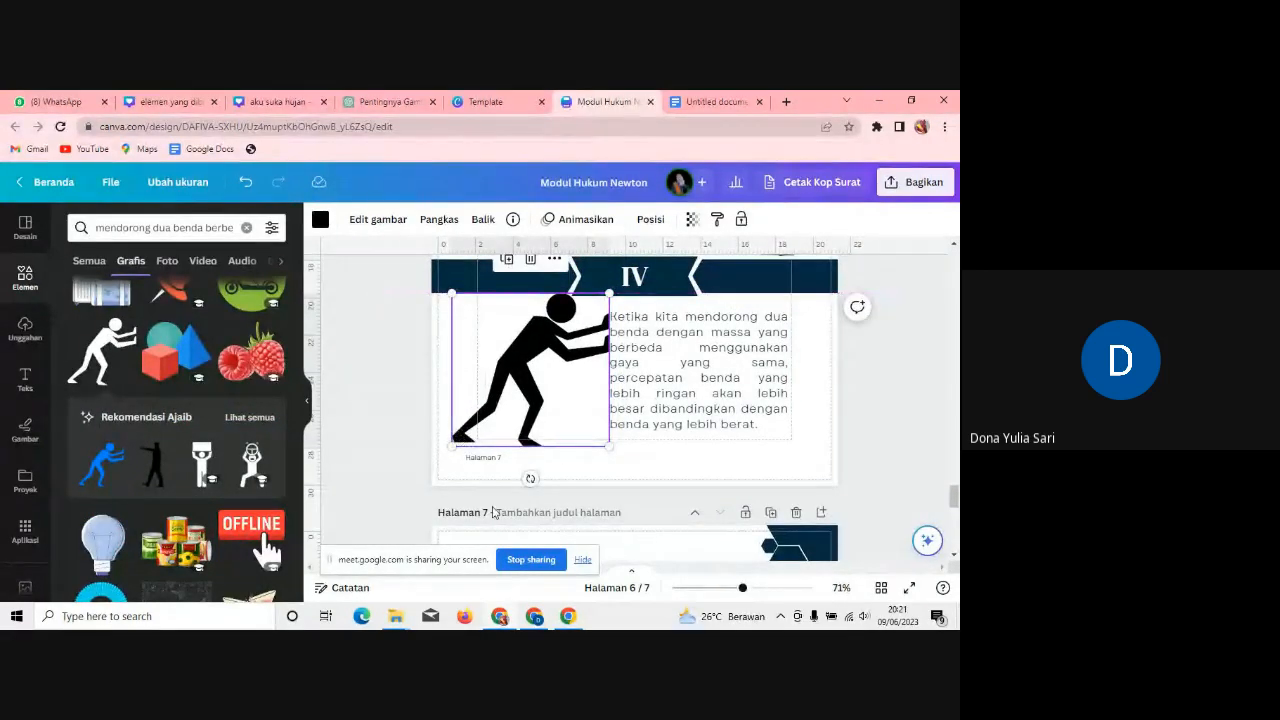
left_click_drag(609, 445, 551, 415)
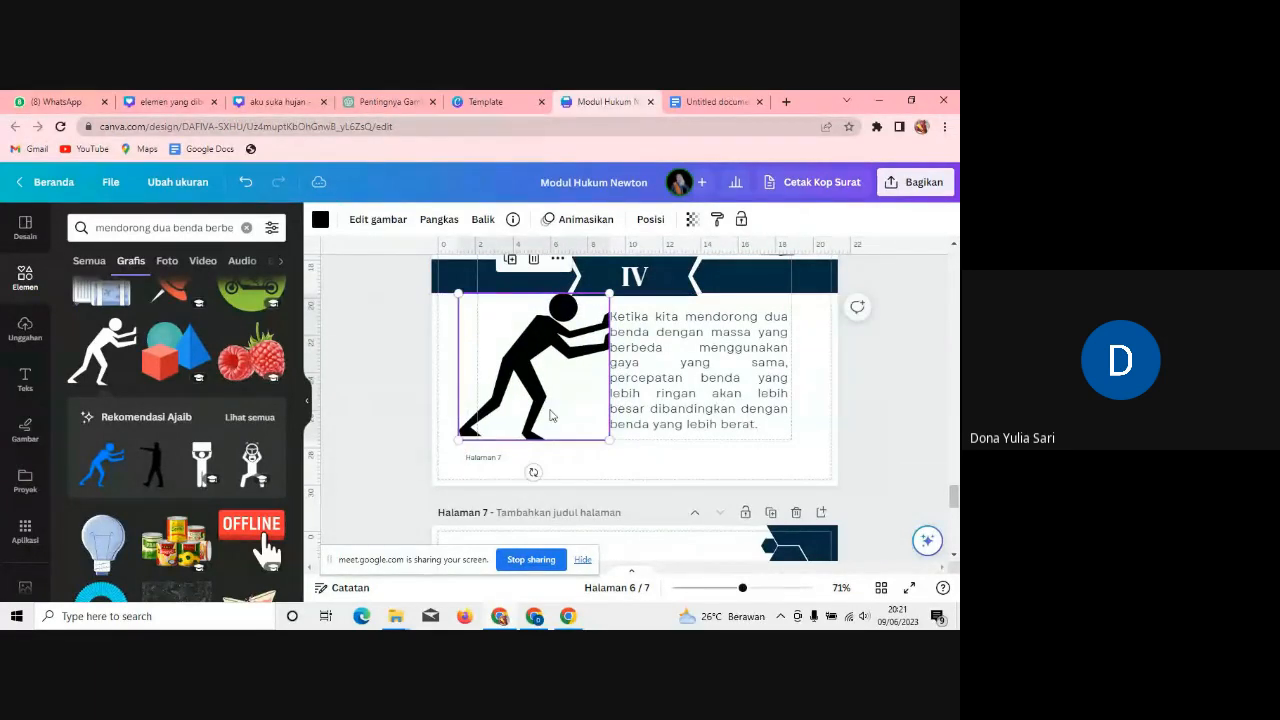
left_click(882, 432)
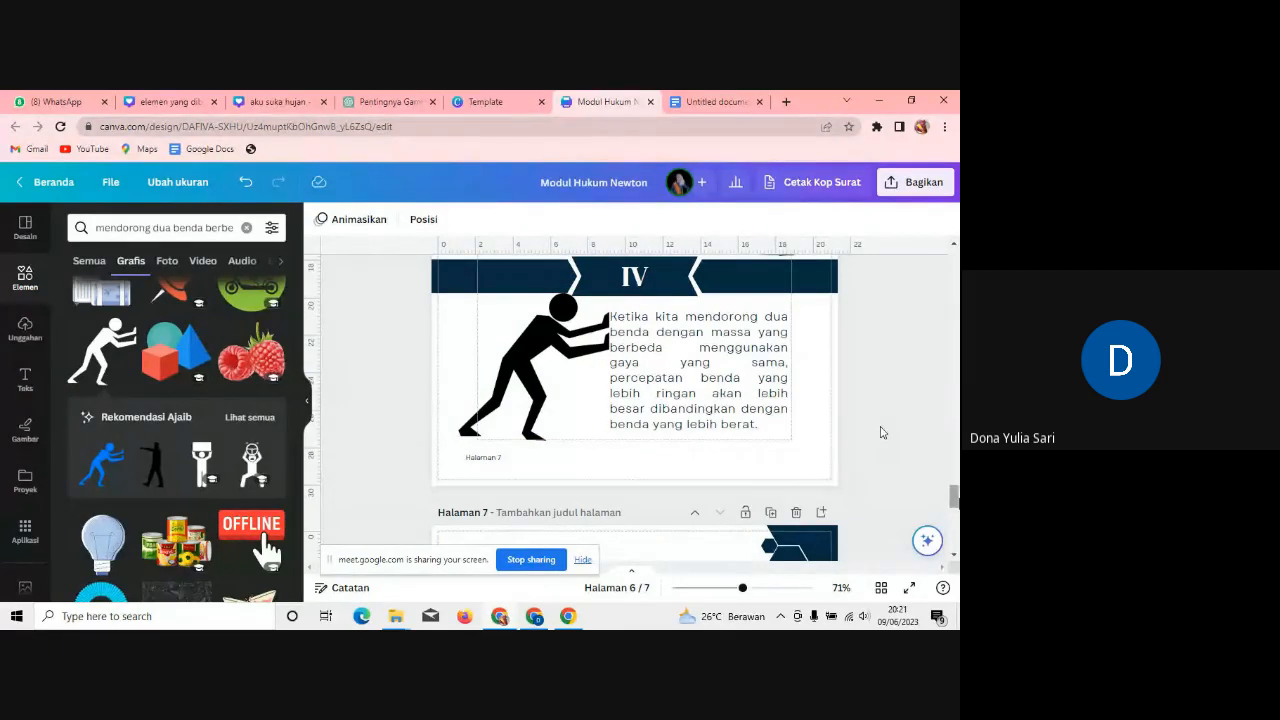
Step: Select the section V paragraph and search Elements for 'mendorong dinding'
scroll(882, 432, "down", 5)
scroll(882, 432, "up", 3)
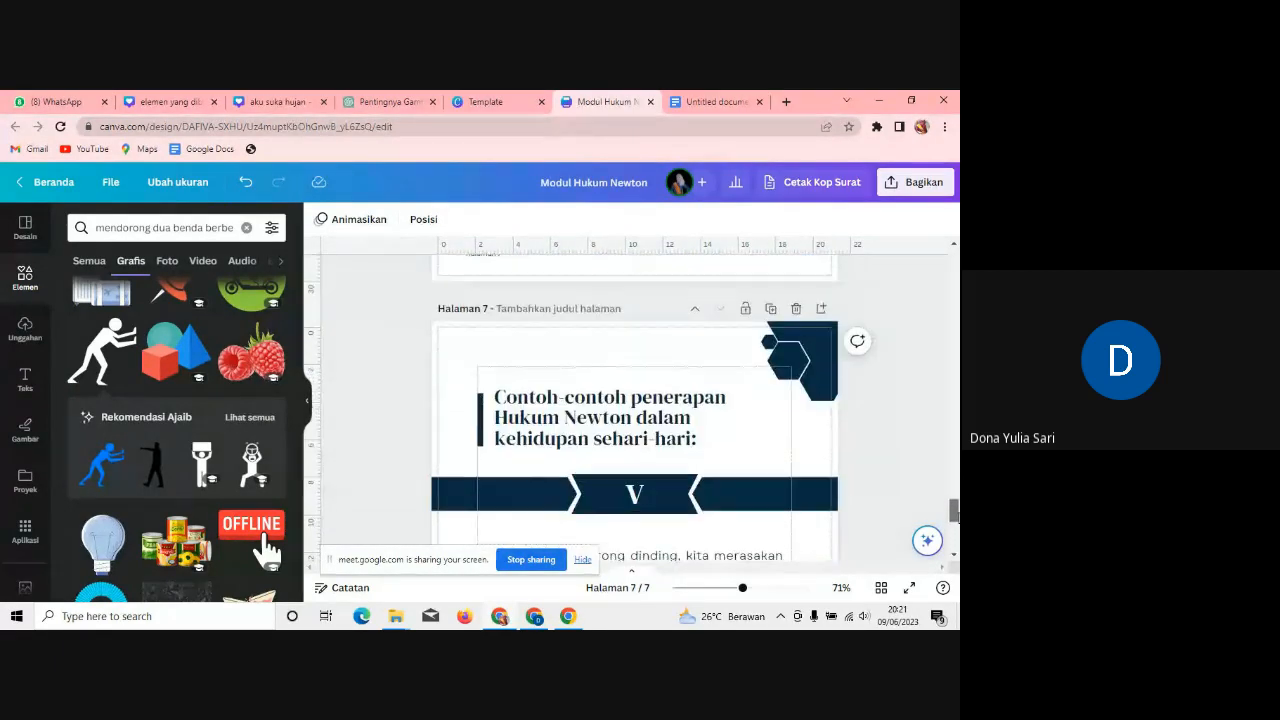
scroll(882, 432, "down", 1)
scroll(634, 406, "up", 5)
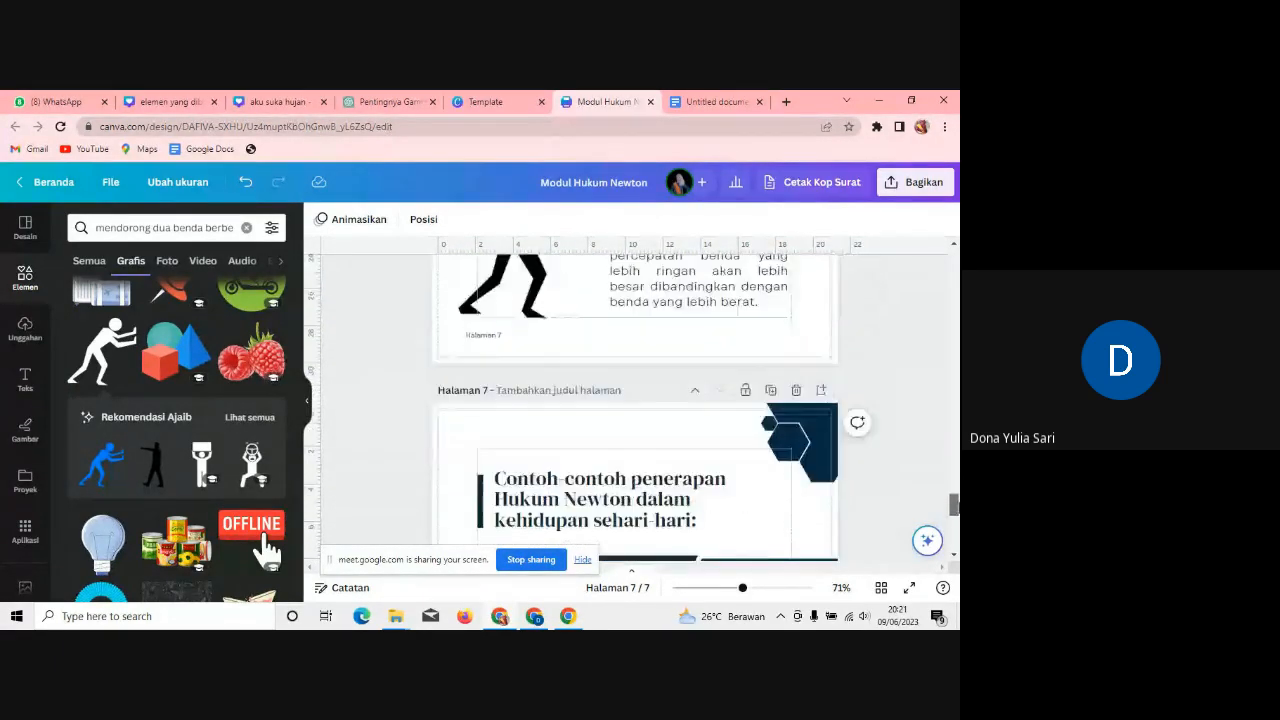
scroll(658, 418, "down", 5)
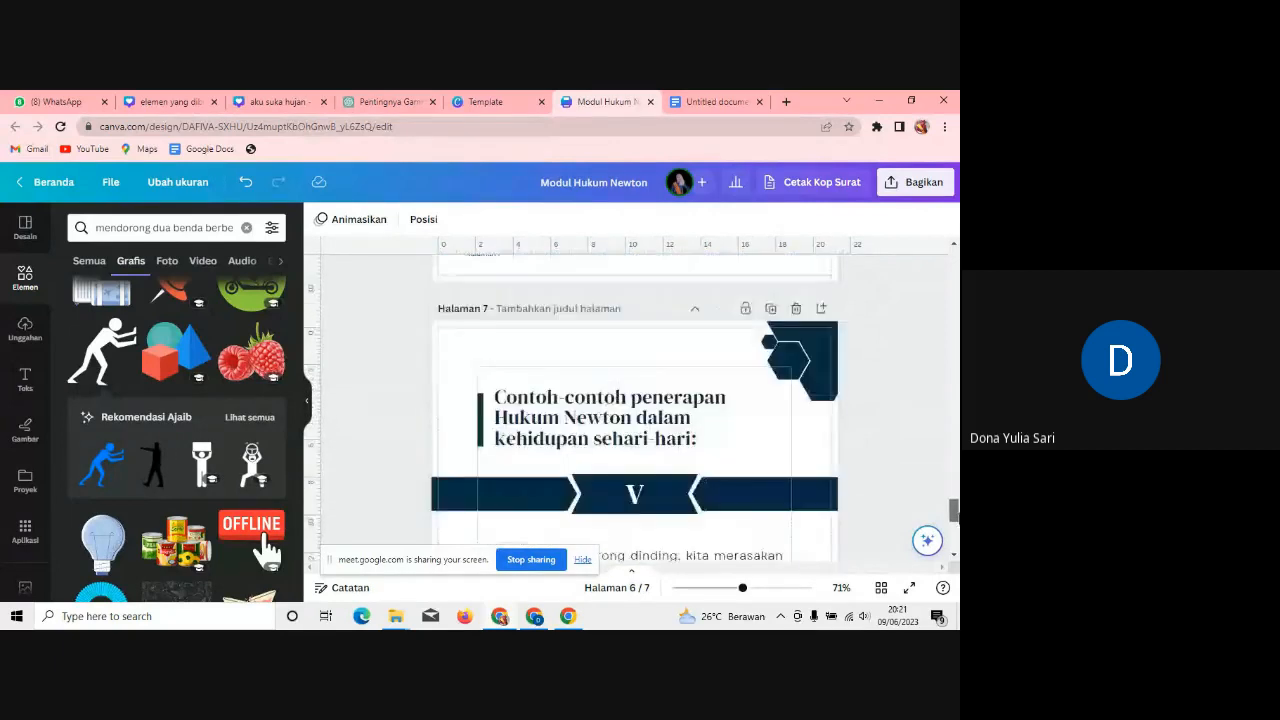
left_click(616, 391)
left_click(246, 228)
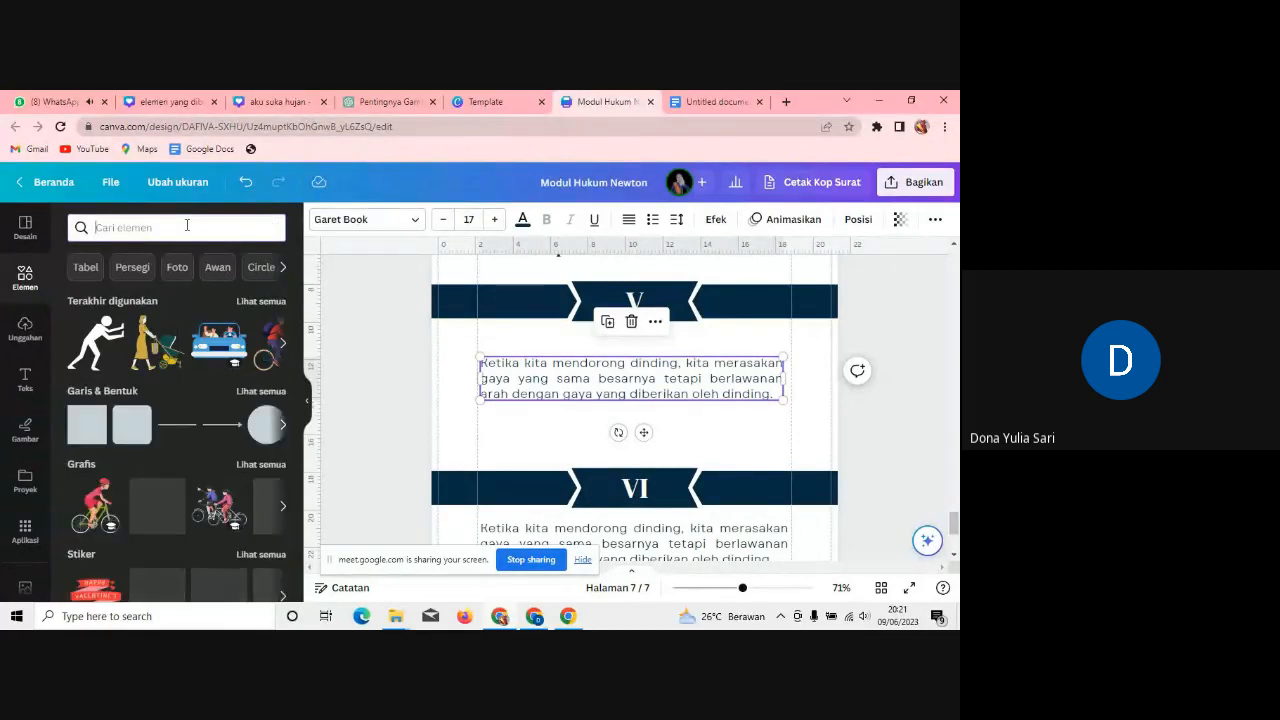
type("mendoron")
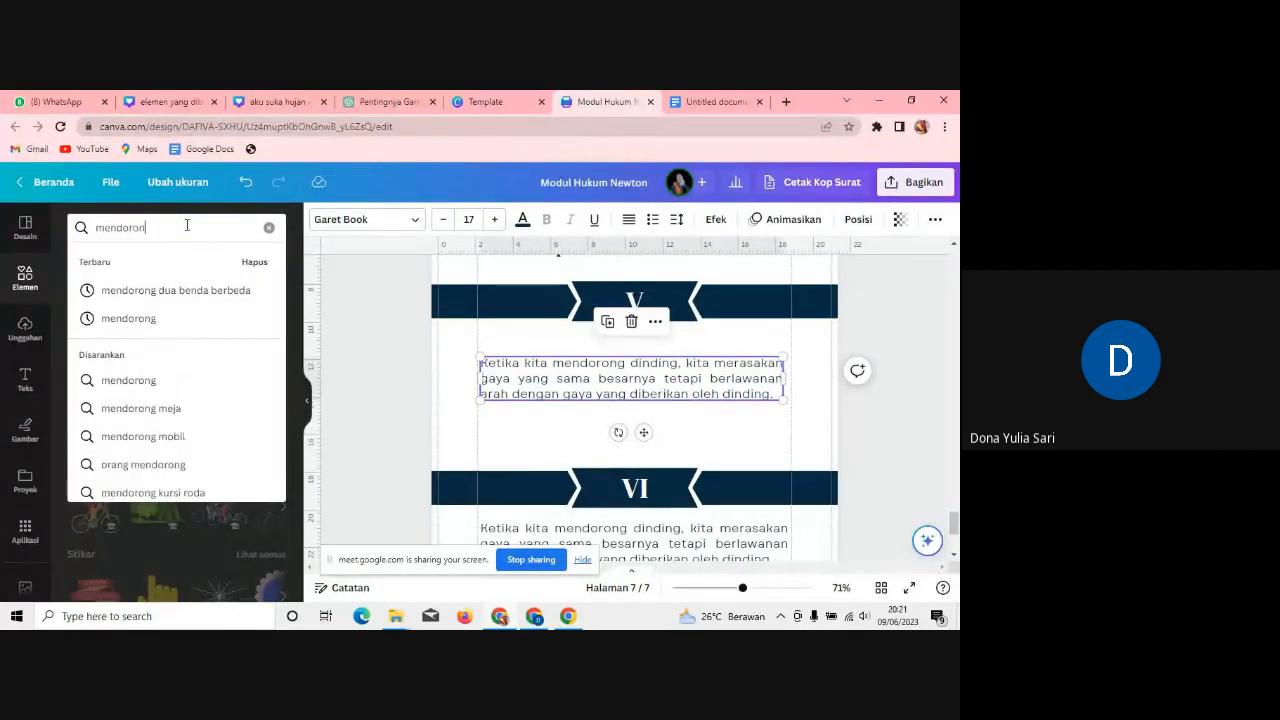
type("g dinding")
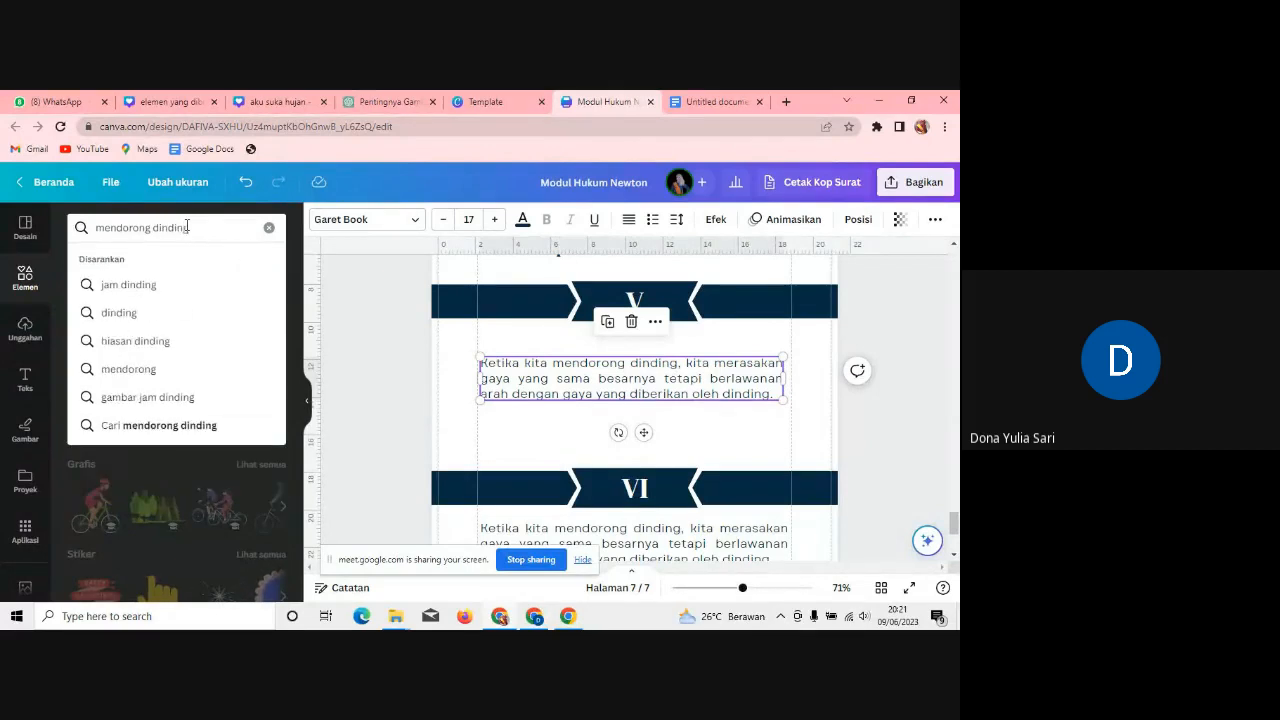
key("Return")
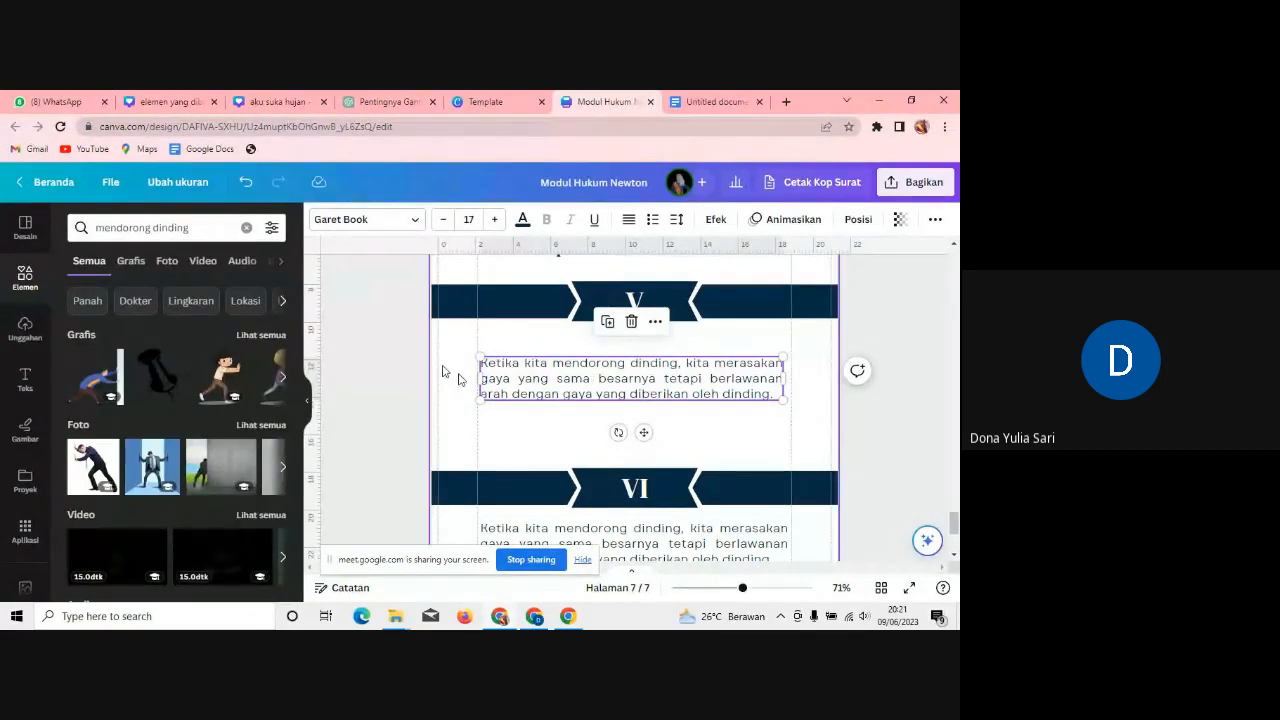
Step: Narrow the section V paragraph, left-align it, and shift it up slightly
left_click_drag(720, 379, 634, 380)
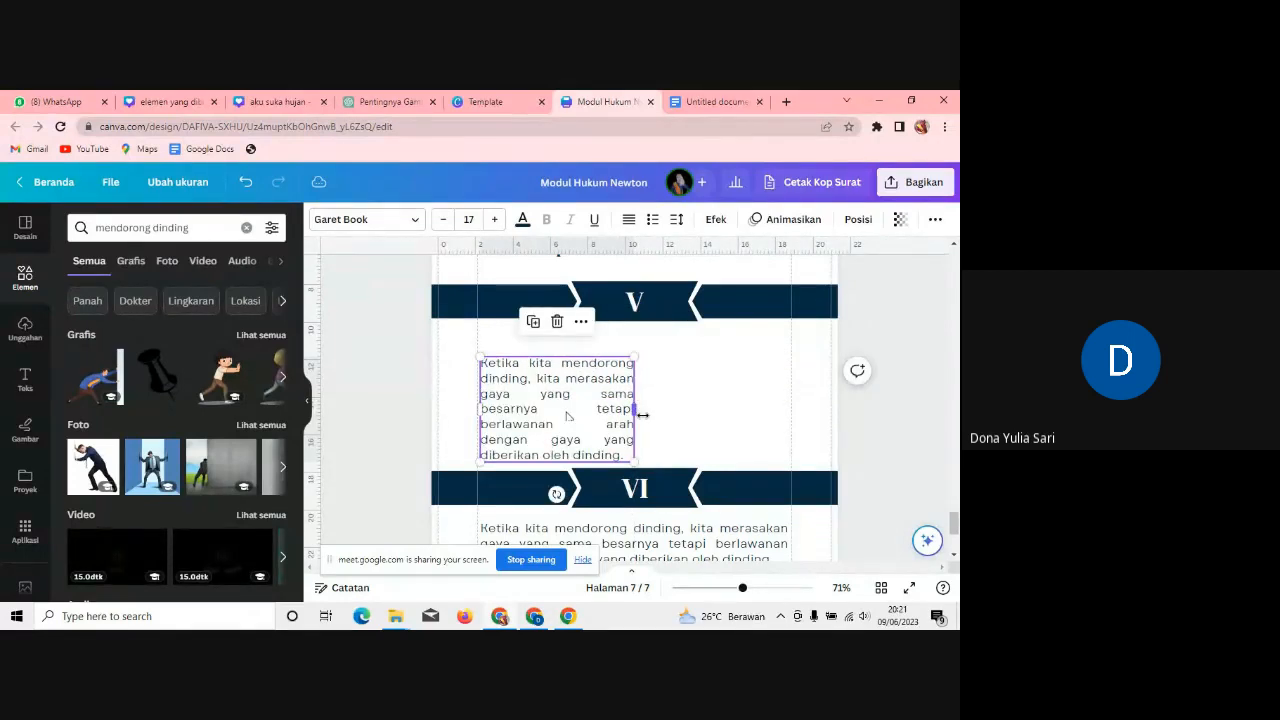
left_click(628, 233)
left_click(674, 389)
left_click_drag(586, 408, 586, 397)
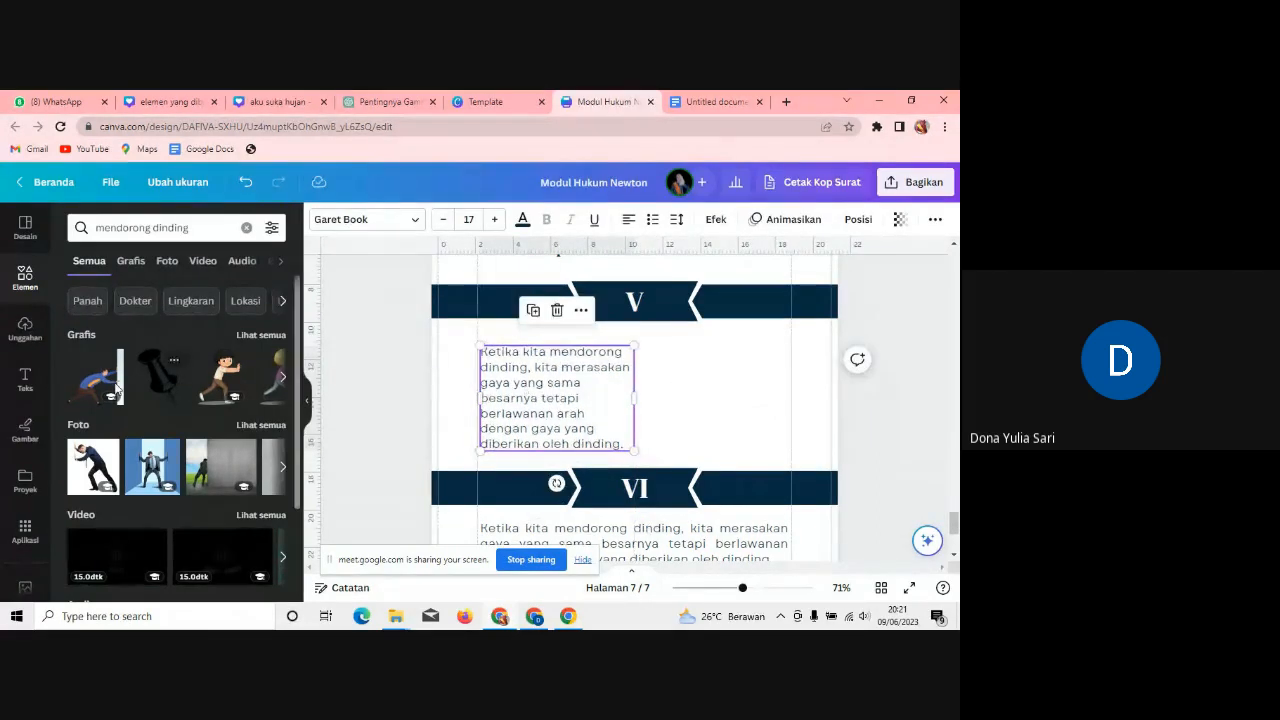
Step: Place the man-pushing-a-wall graphic right of the text, flip it horizontally, and shrink it slightly
left_click(116, 388)
left_click_drag(675, 427, 759, 396)
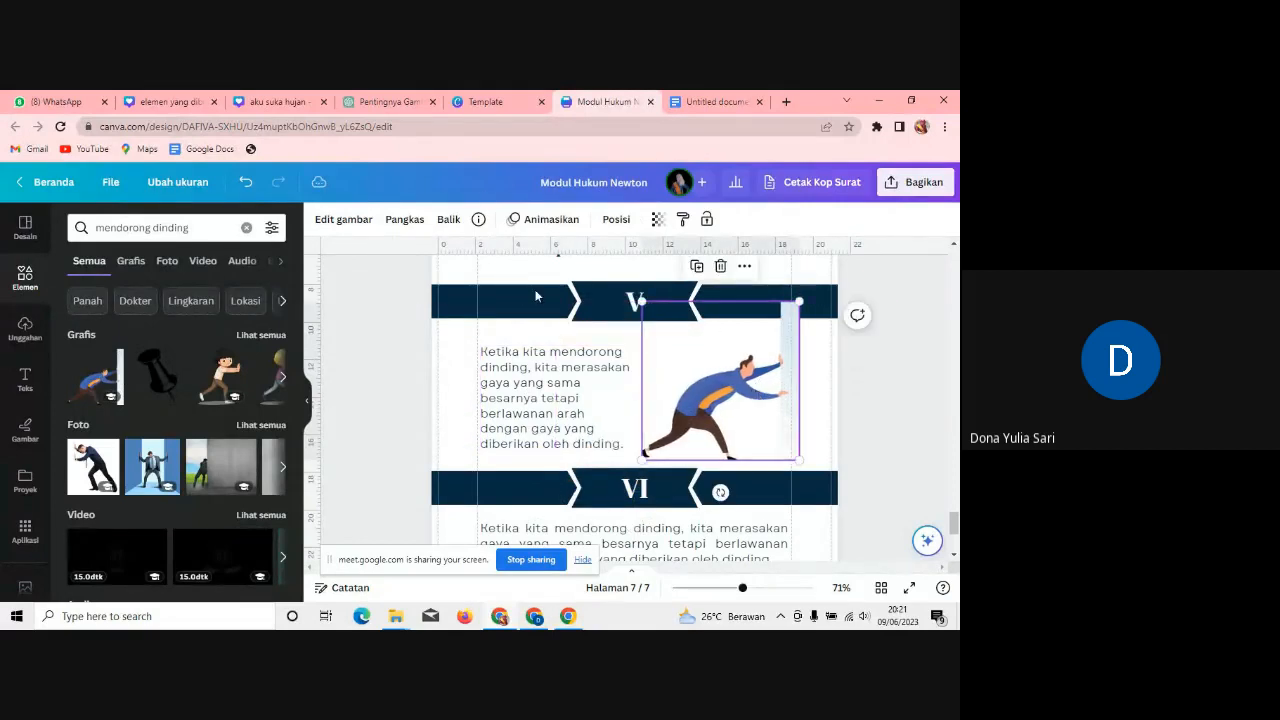
left_click(449, 220)
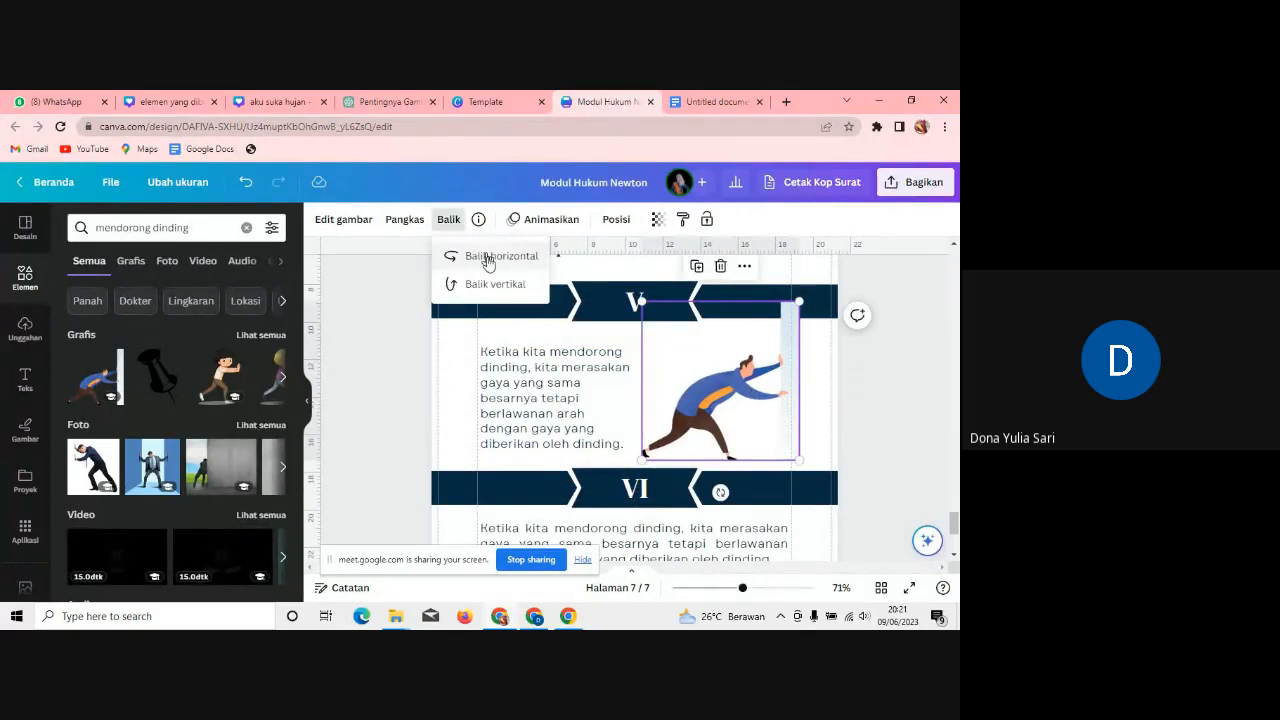
left_click(487, 258)
left_click_drag(687, 370, 687, 384)
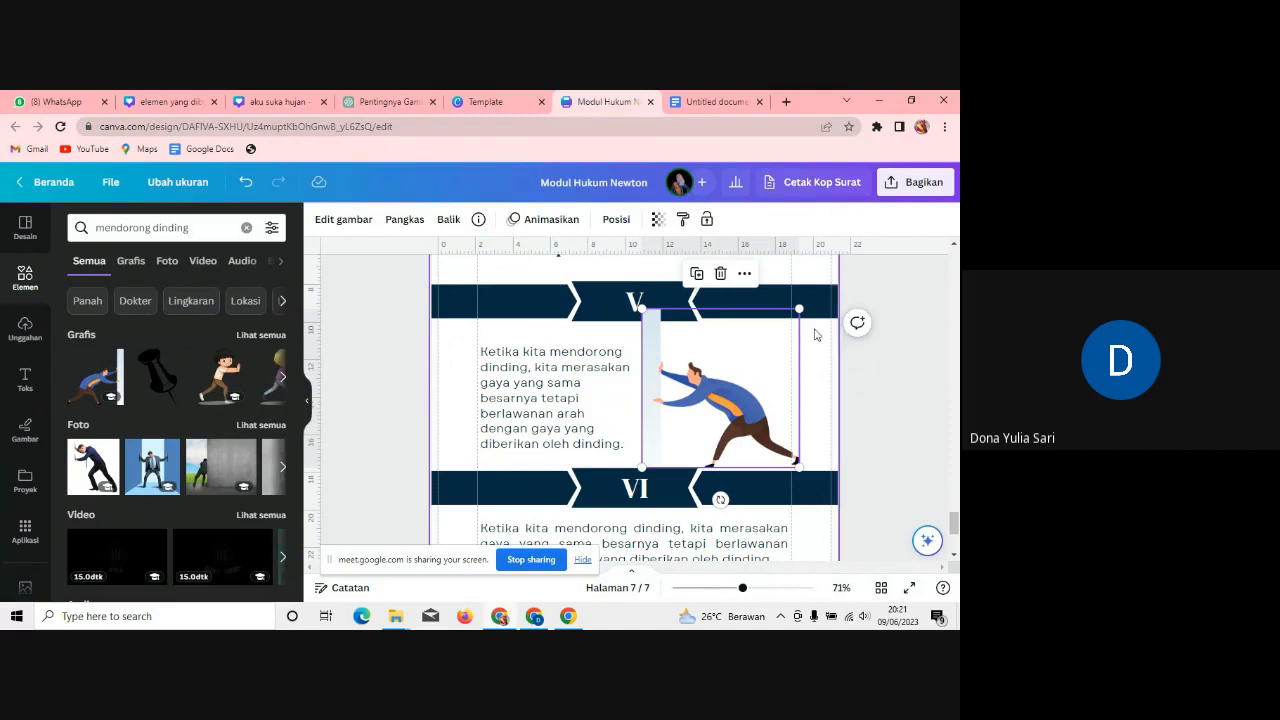
left_click_drag(795, 311, 785, 325)
scroll(785, 325, "down", 3)
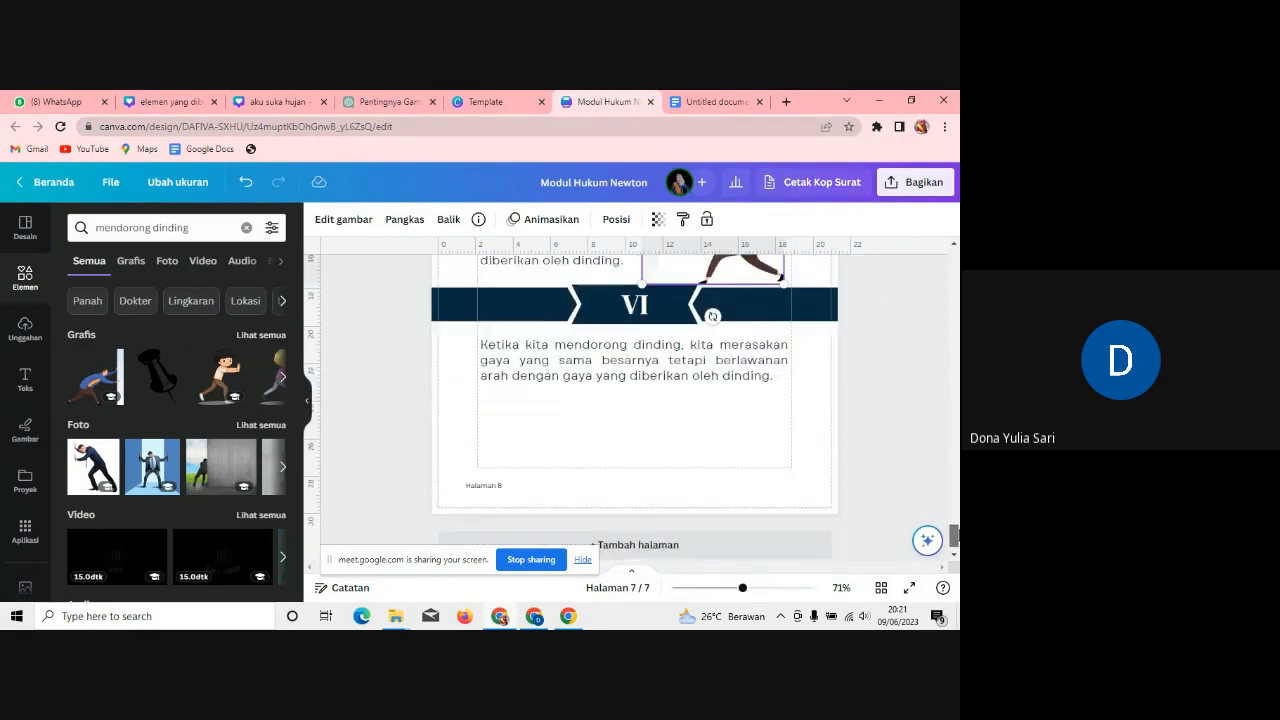
left_click_drag(954, 537, 955, 525)
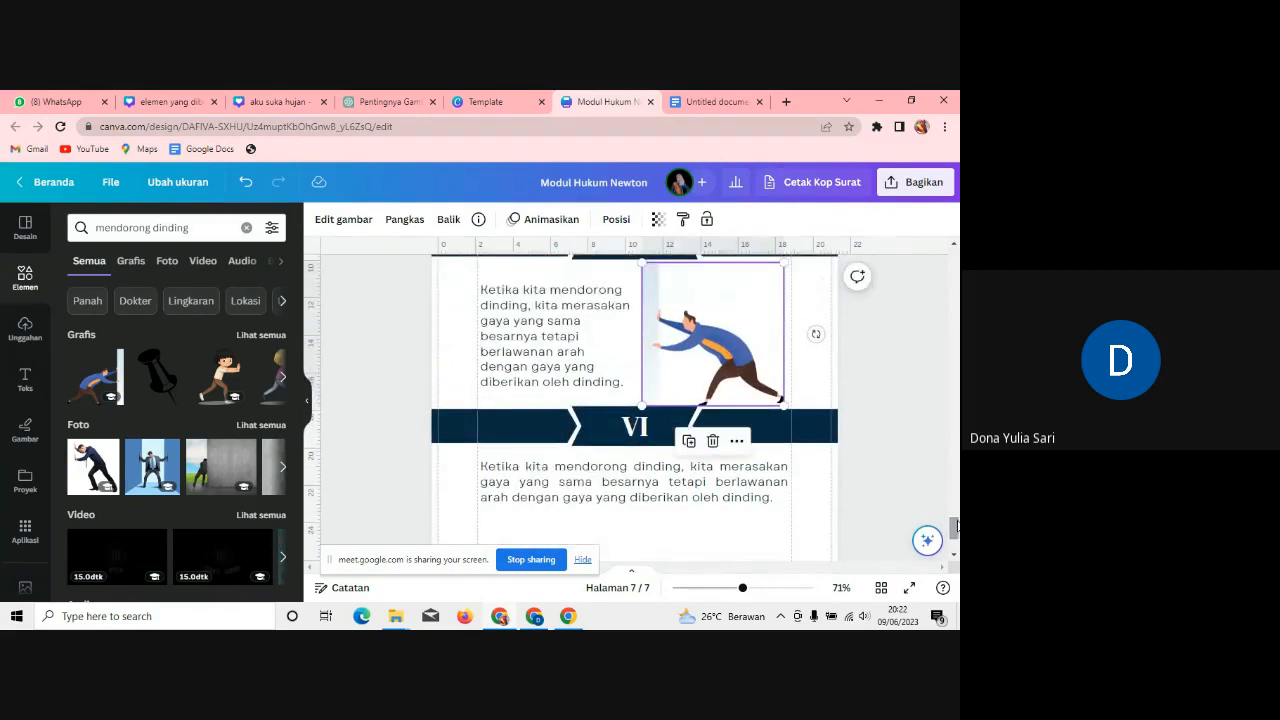
Step: Copy the football-player bullet from the Untitled document notes in Google Docs, then return to Canva
left_click(714, 102)
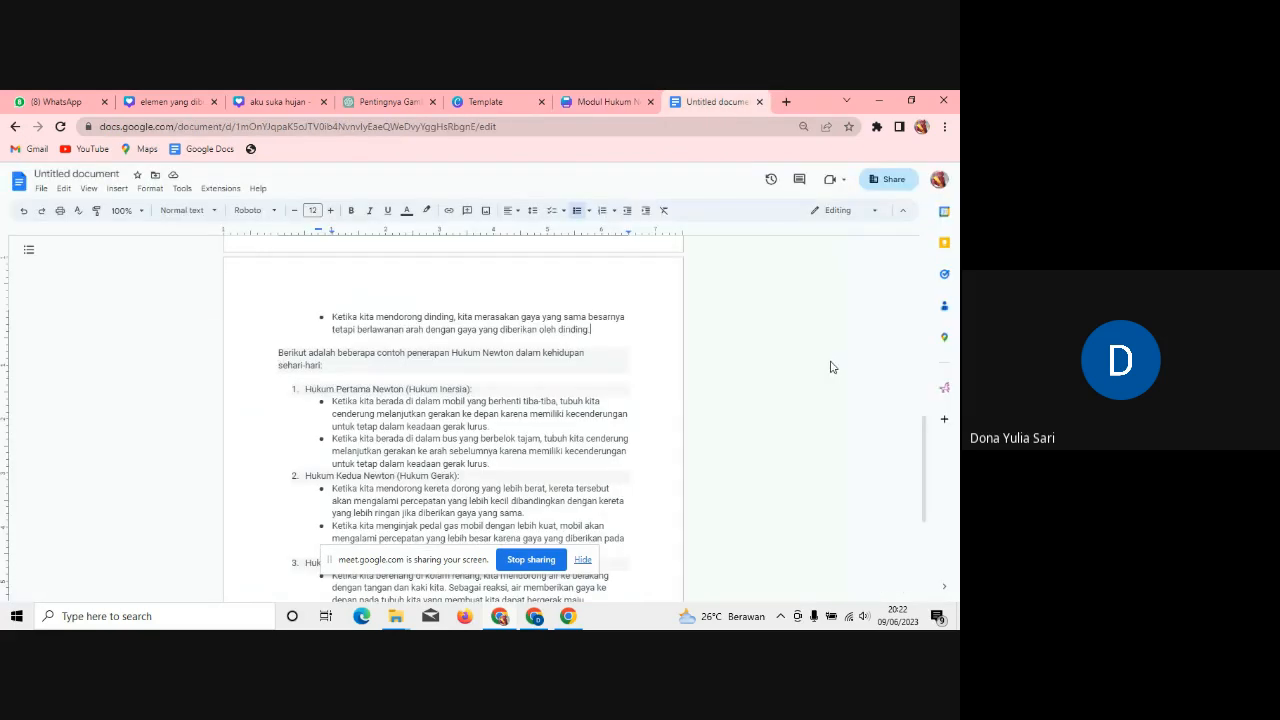
left_click_drag(927, 455, 914, 390)
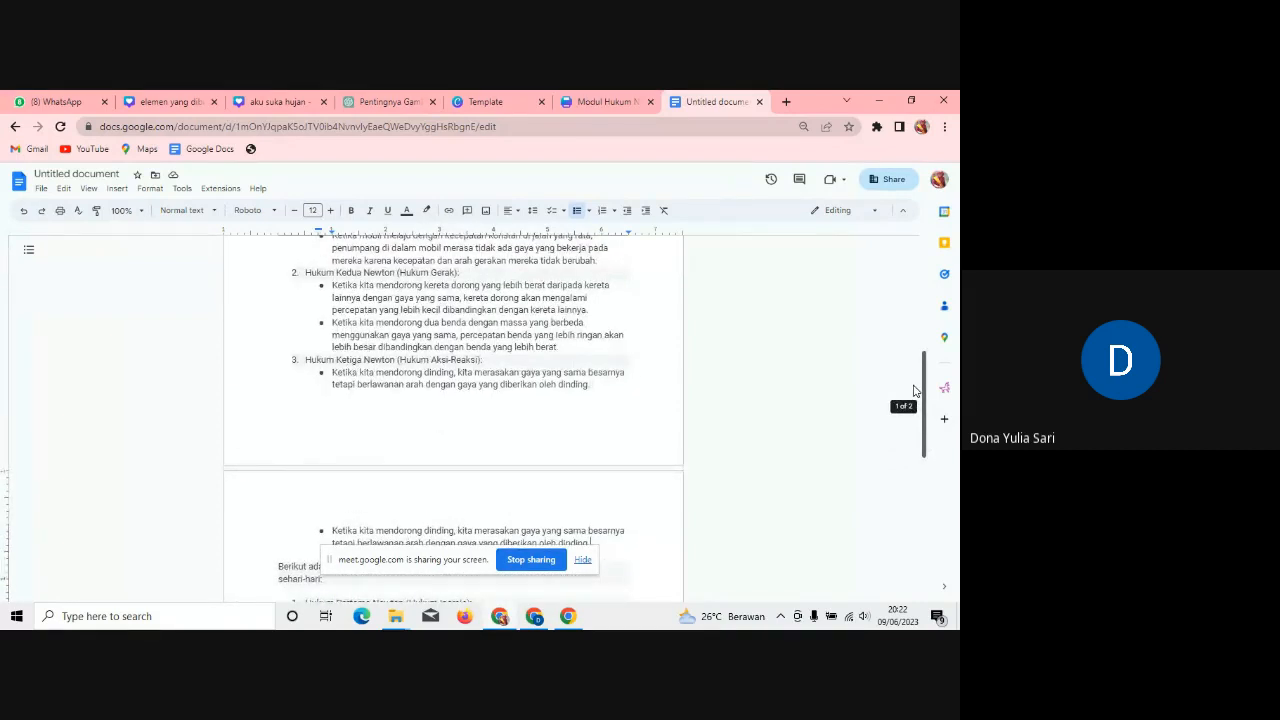
left_click_drag(914, 390, 929, 503)
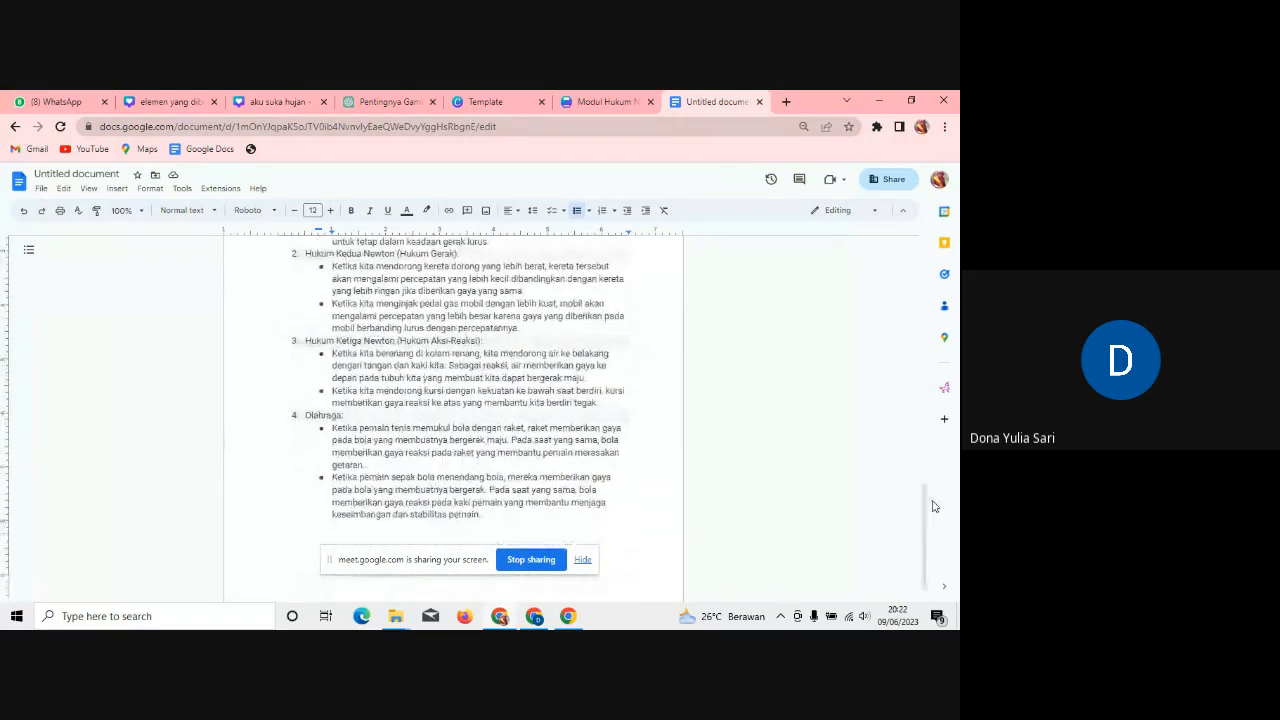
left_click_drag(618, 377, 345, 341)
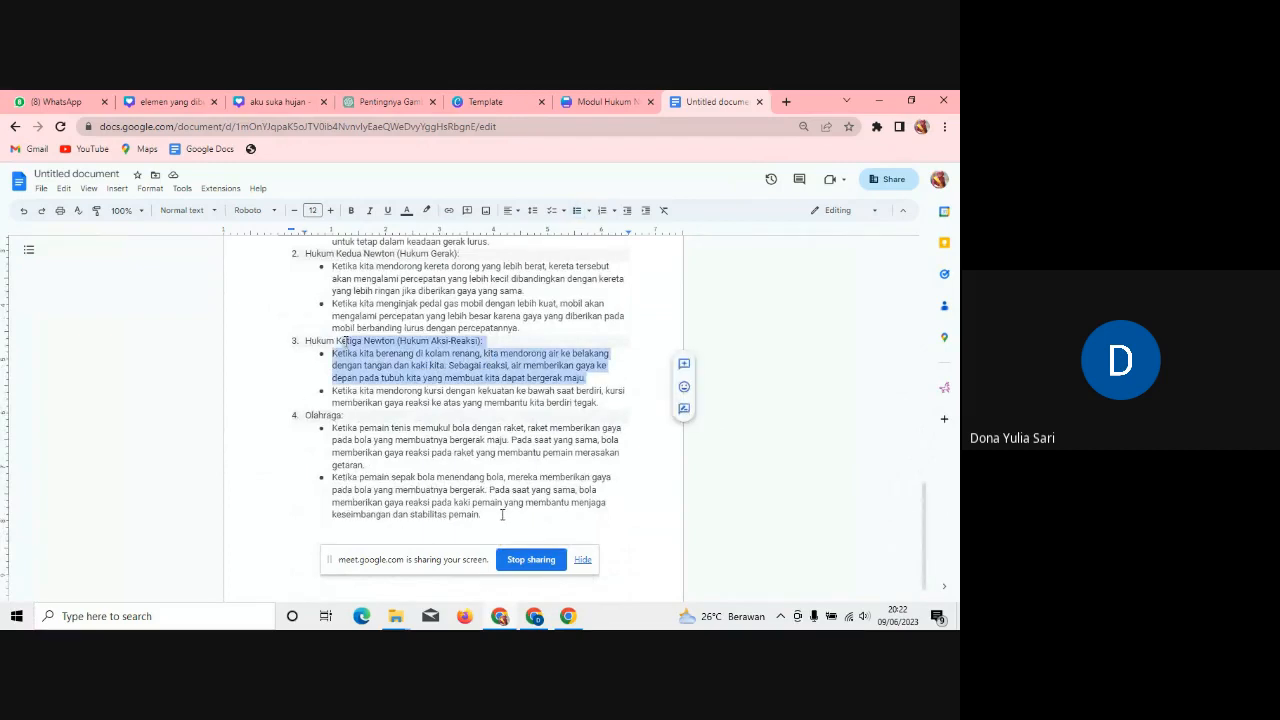
left_click_drag(500, 514, 329, 474)
key("ctrl+c")
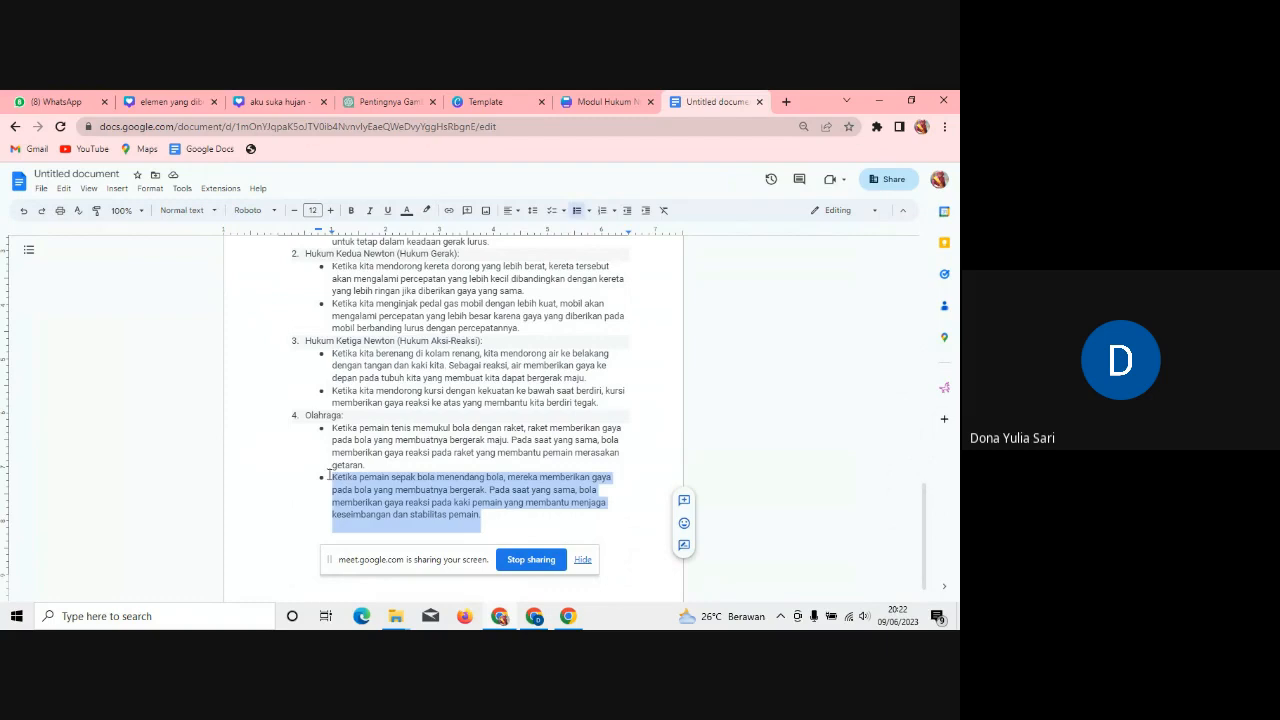
left_click(588, 98)
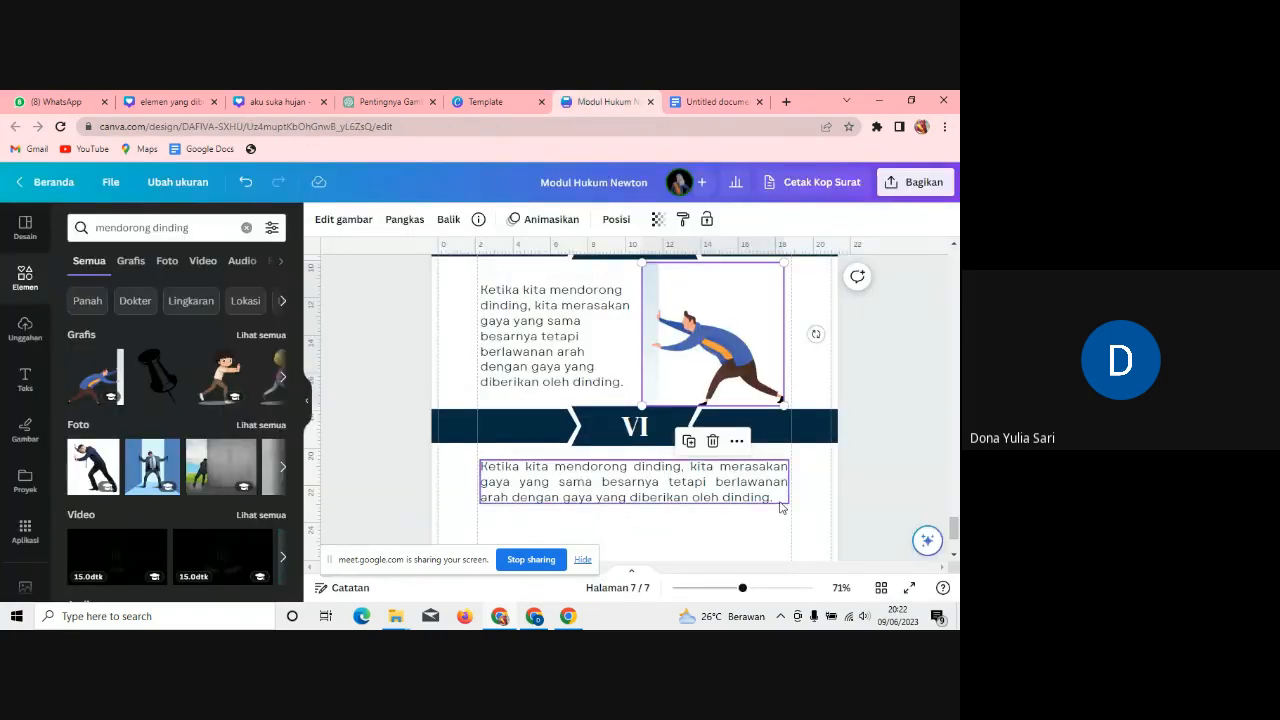
Step: Paste the football-player text over the section VI paragraph and narrow its box from the left
left_click(781, 505)
left_click_drag(781, 503, 480, 463)
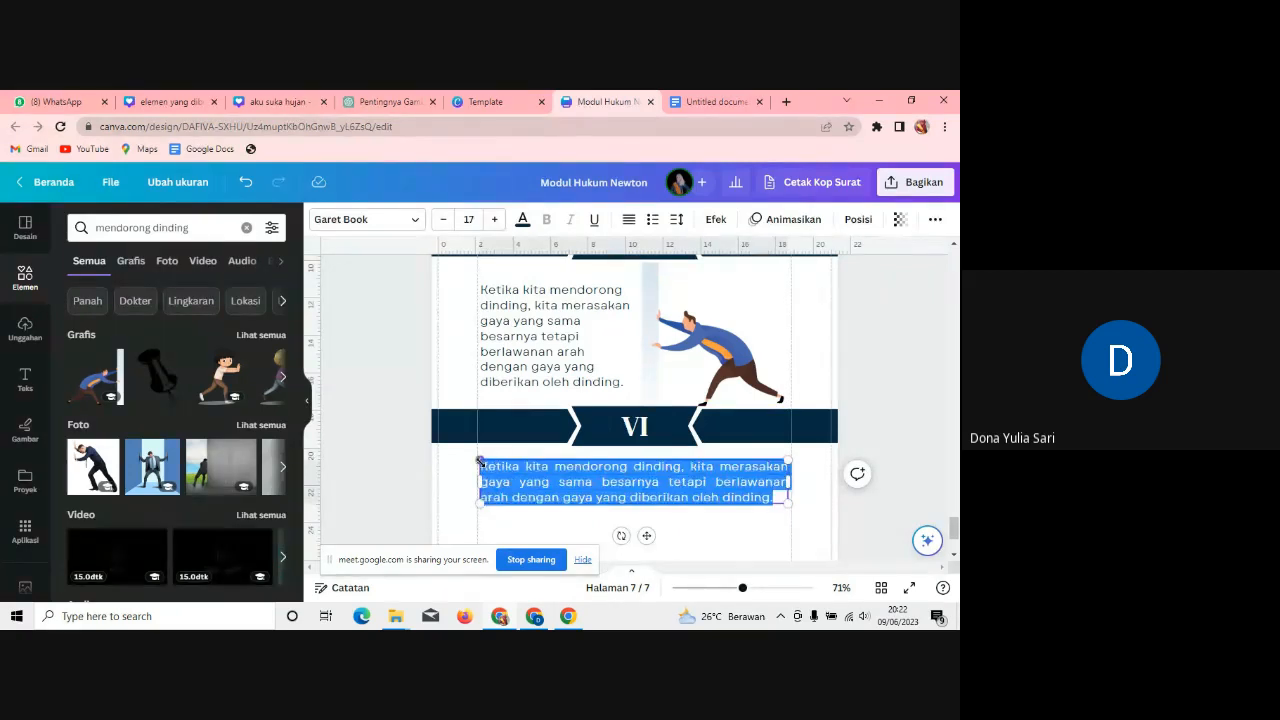
key("ctrl+v")
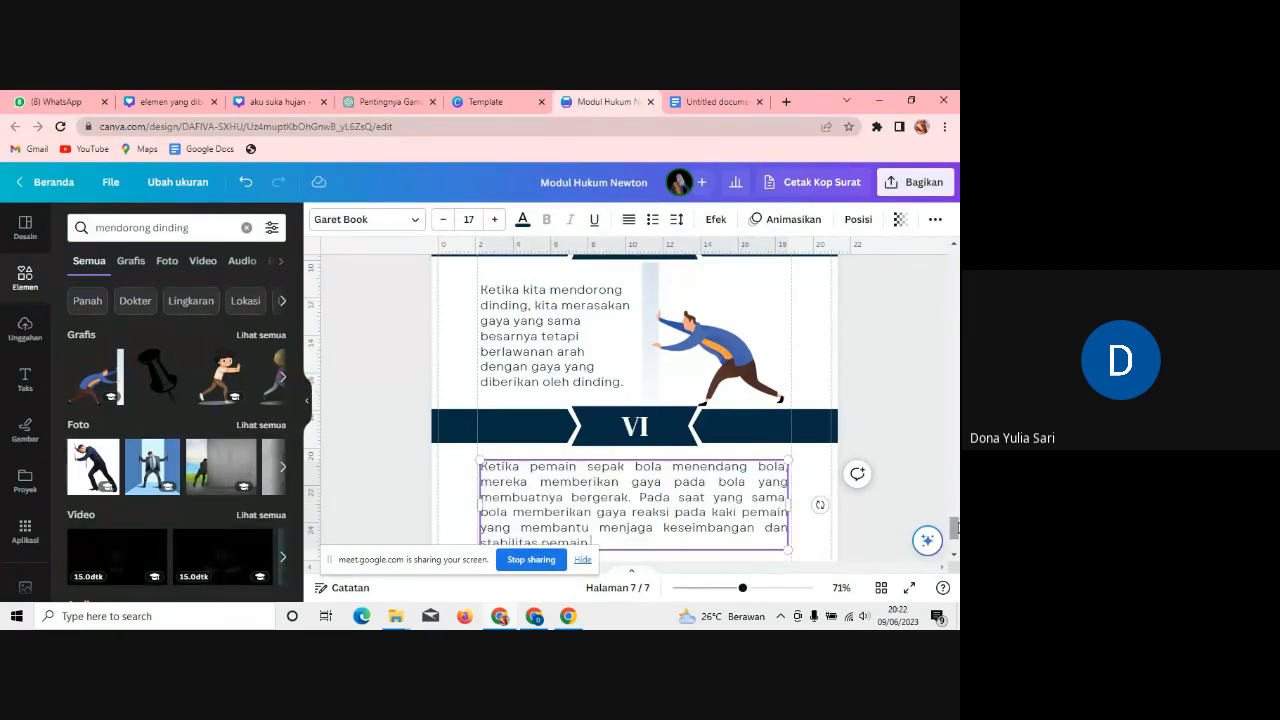
scroll(634, 400, "down", 3)
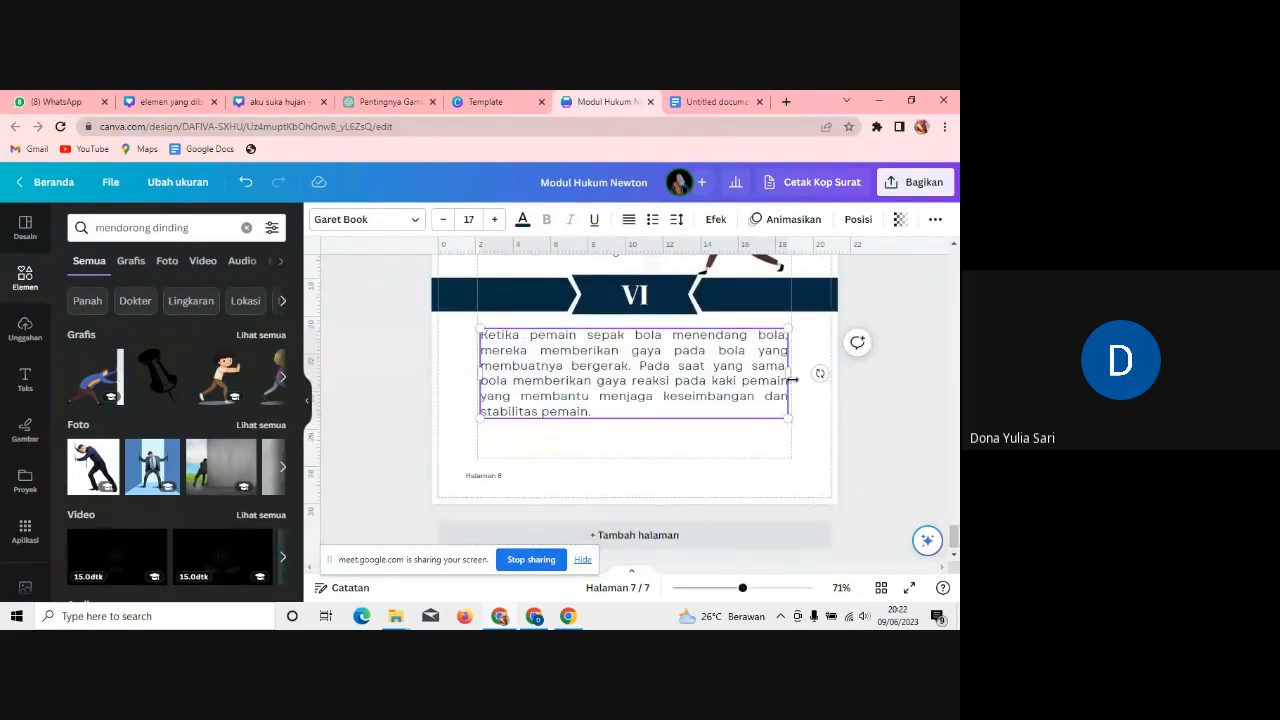
left_click_drag(480, 373, 596, 376)
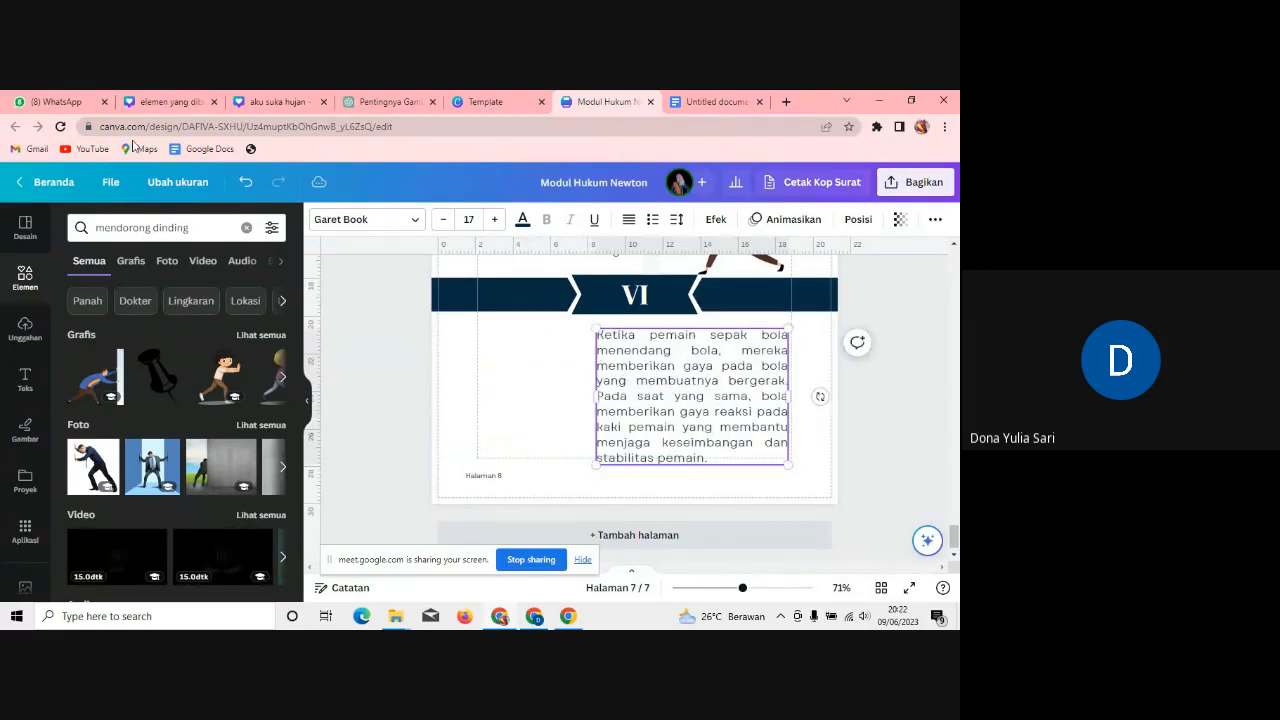
Step: Search Elements for 'sepak bola' and add a football-player graphic
left_click(207, 222)
type("s")
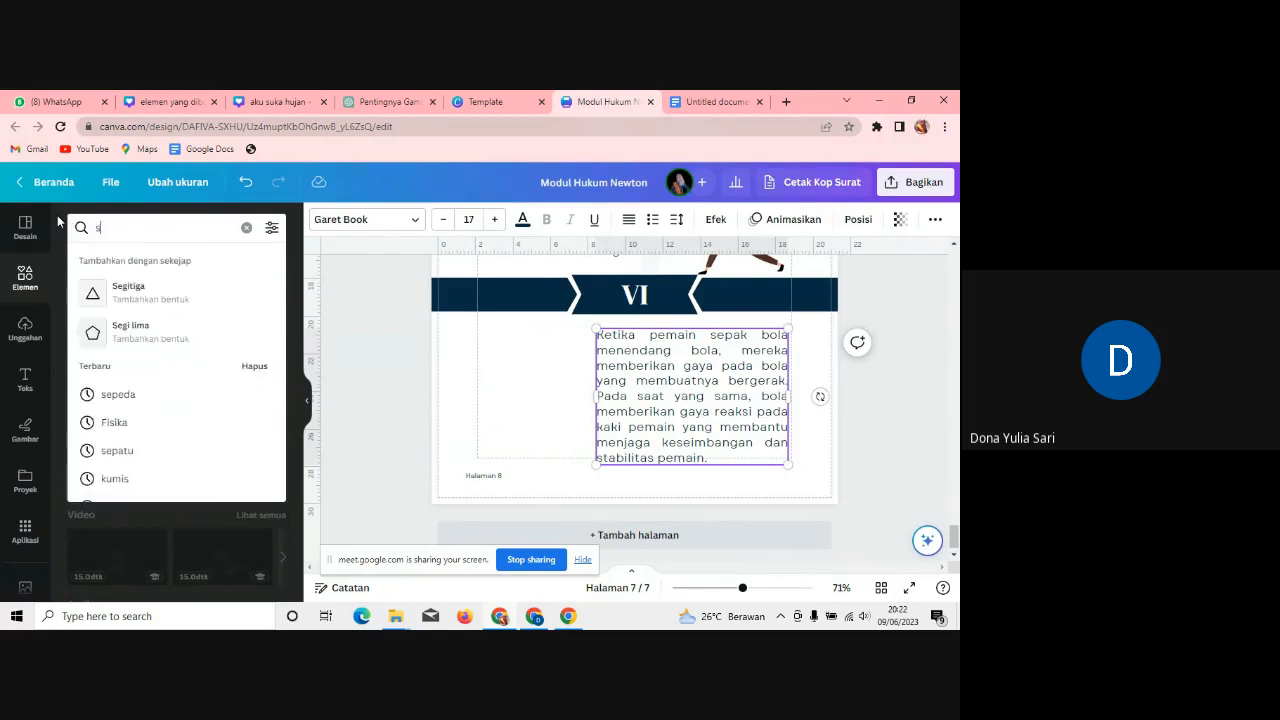
type("epak bola")
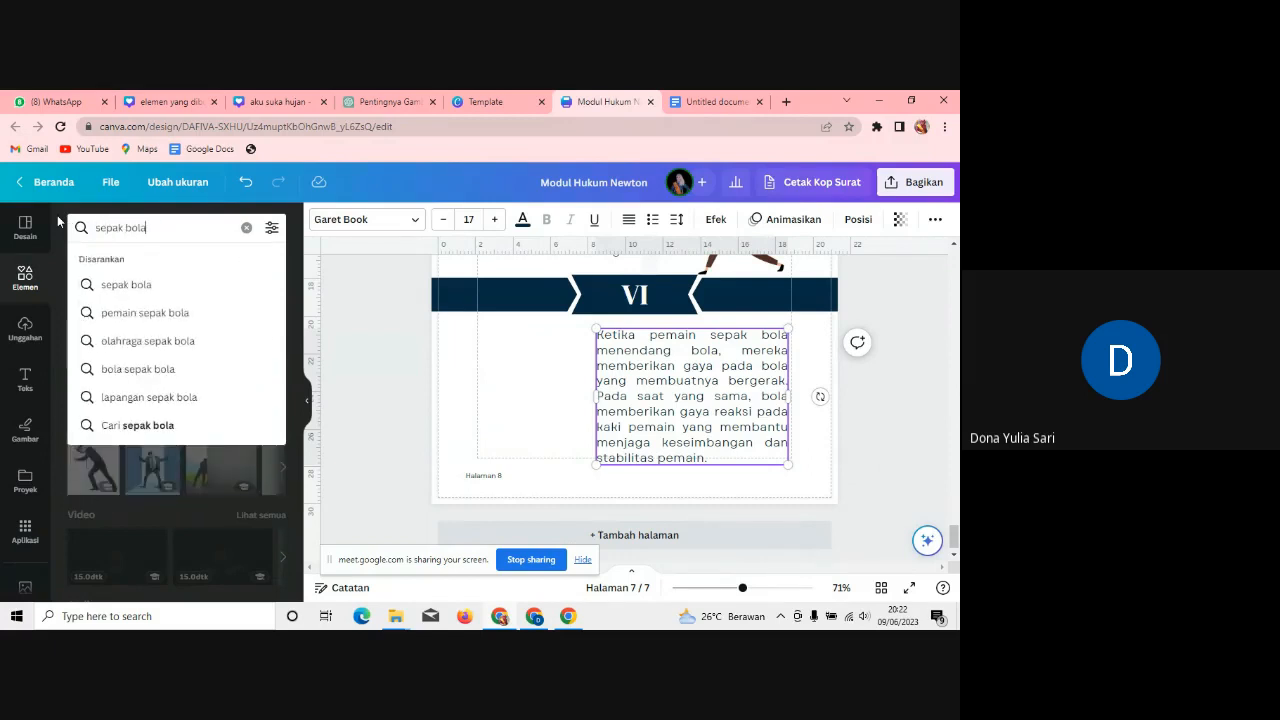
key("Return")
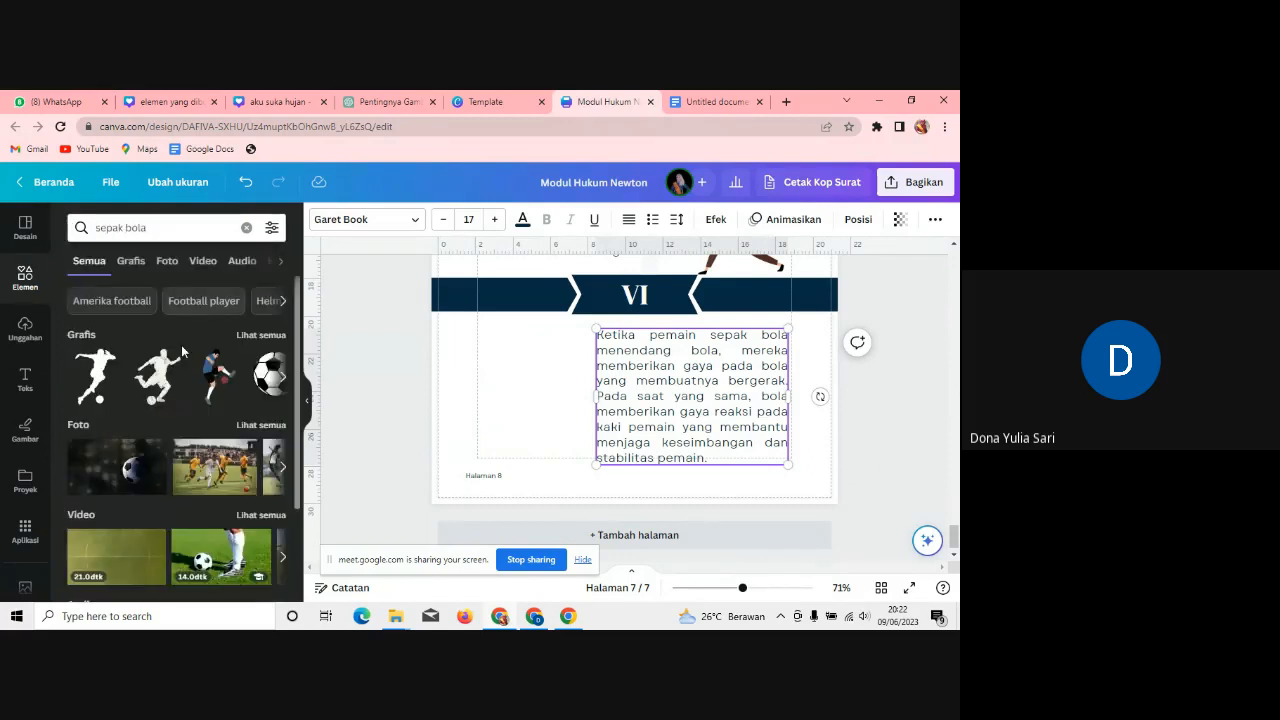
left_click(205, 378)
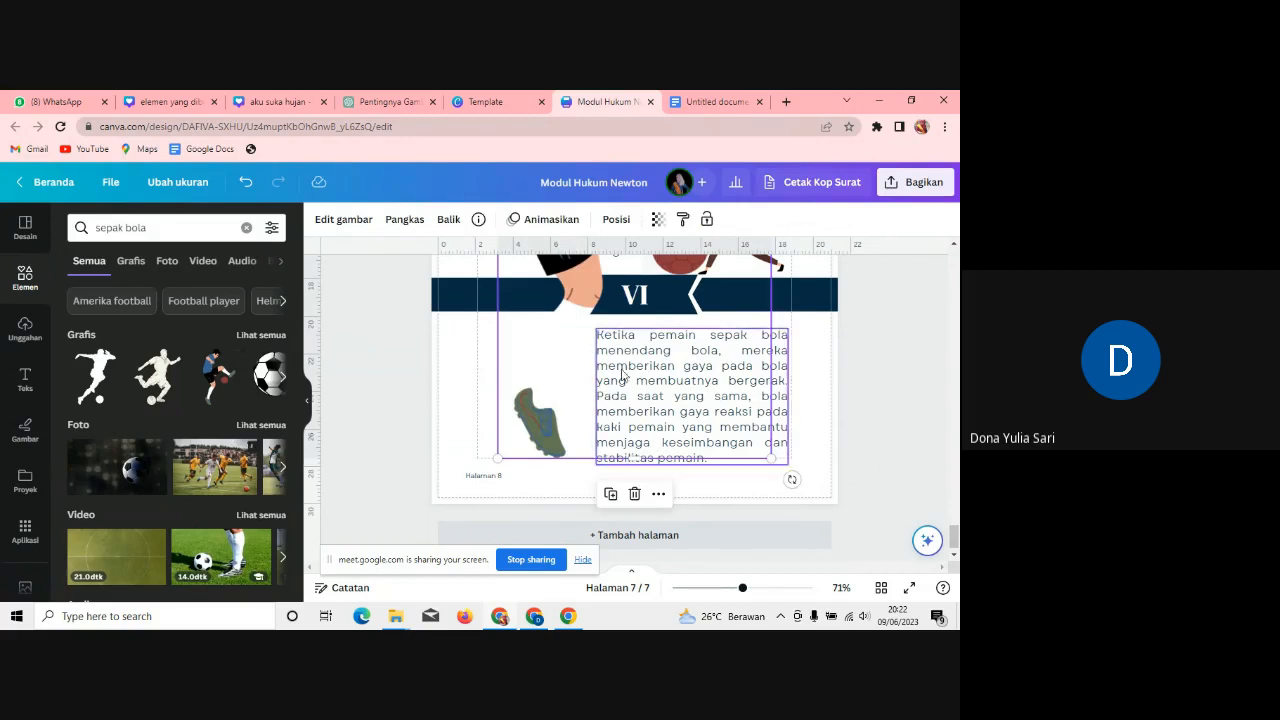
left_click_drag(498, 457, 585, 381)
Step: Shrink the football player and position it beside the text, then duplicate the page as page 8
left_click(593, 281)
left_click_drag(582, 334, 494, 441)
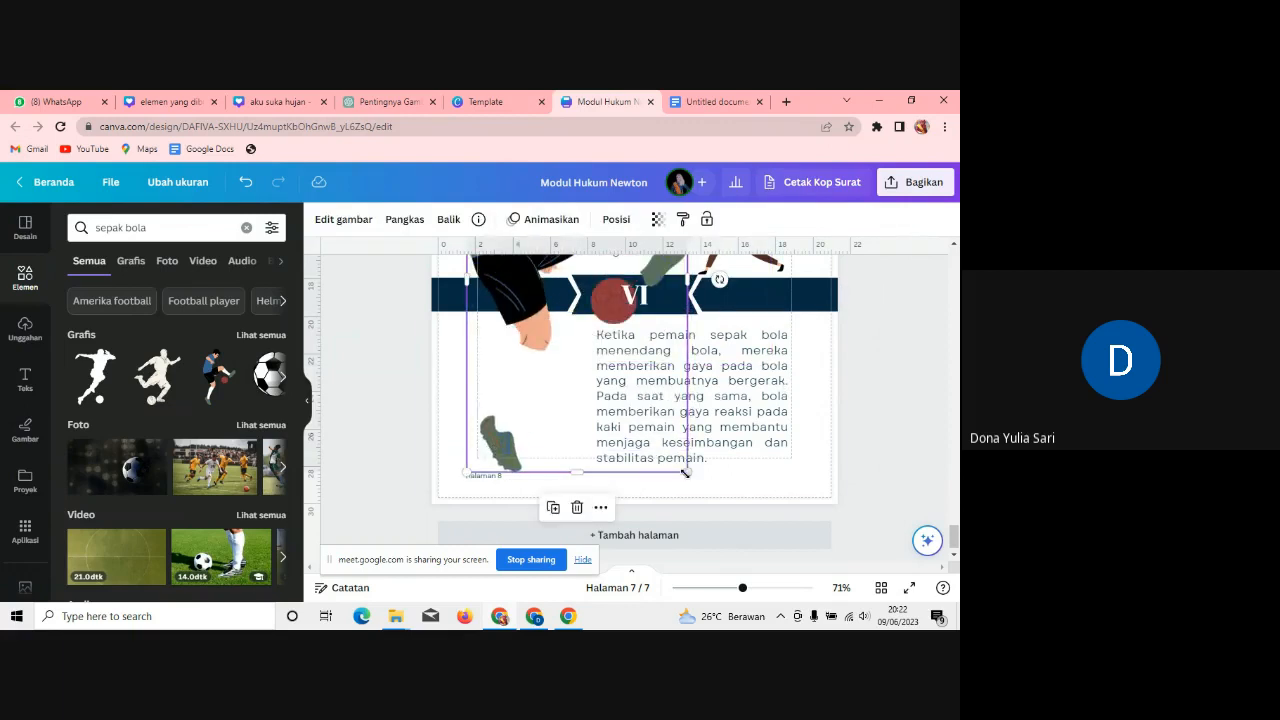
left_click_drag(688, 472, 534, 366)
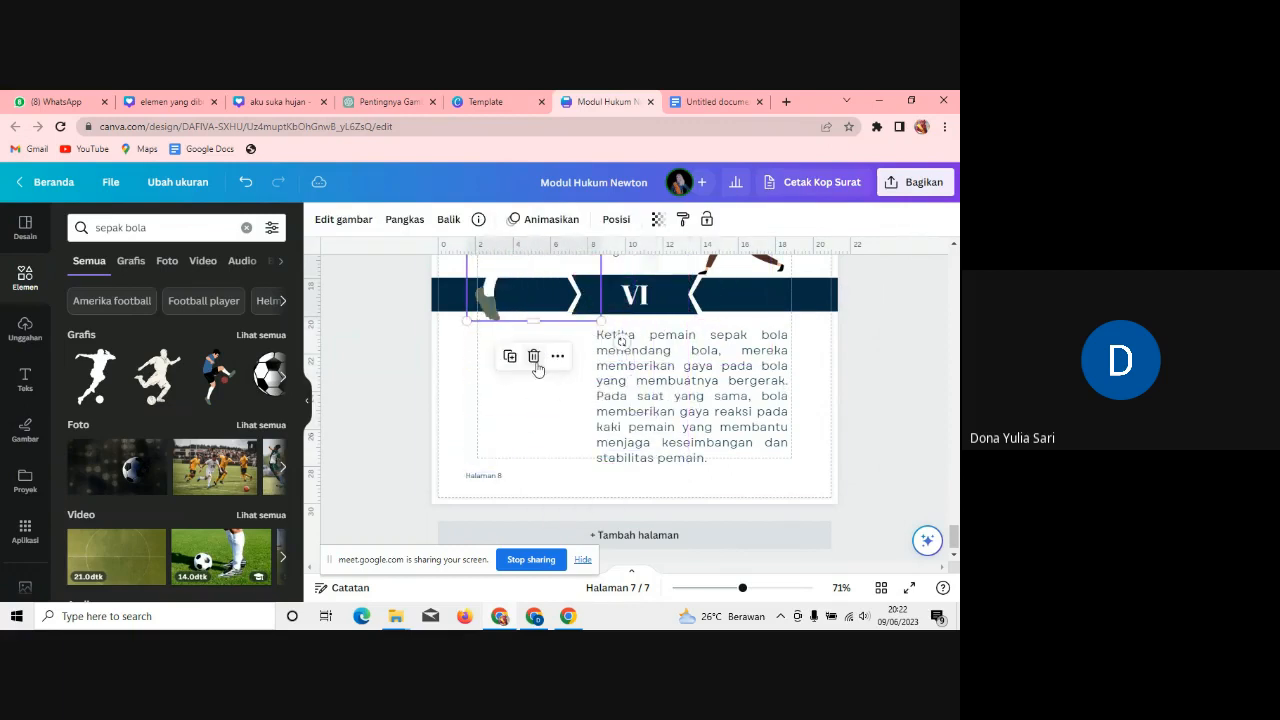
left_click_drag(487, 303, 490, 480)
left_click_drag(604, 497, 577, 452)
left_click_drag(484, 377, 488, 391)
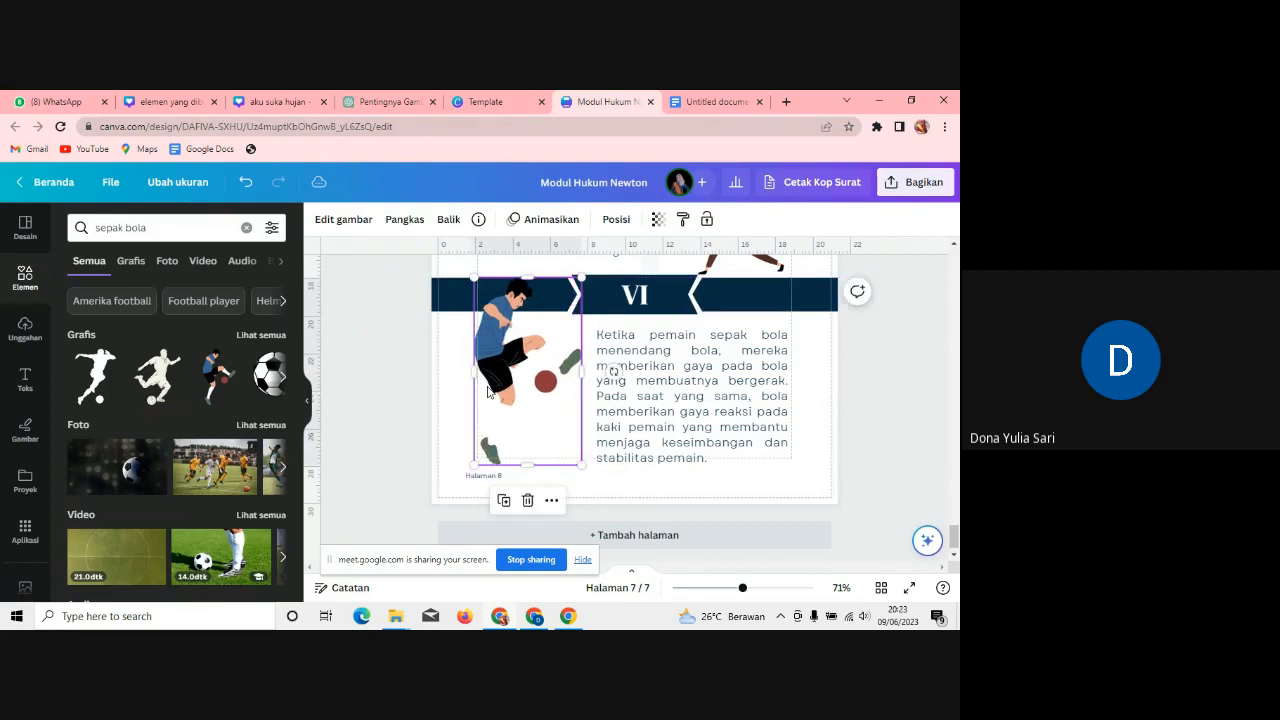
left_click(930, 418)
mouse_move(743, 591)
left_mouse_down()
mouse_move(703, 587)
mouse_move(732, 590)
left_mouse_up()
mouse_move(954, 517)
left_mouse_down()
mouse_move(954, 535)
mouse_move(948, 355)
mouse_move(953, 534)
left_mouse_up()
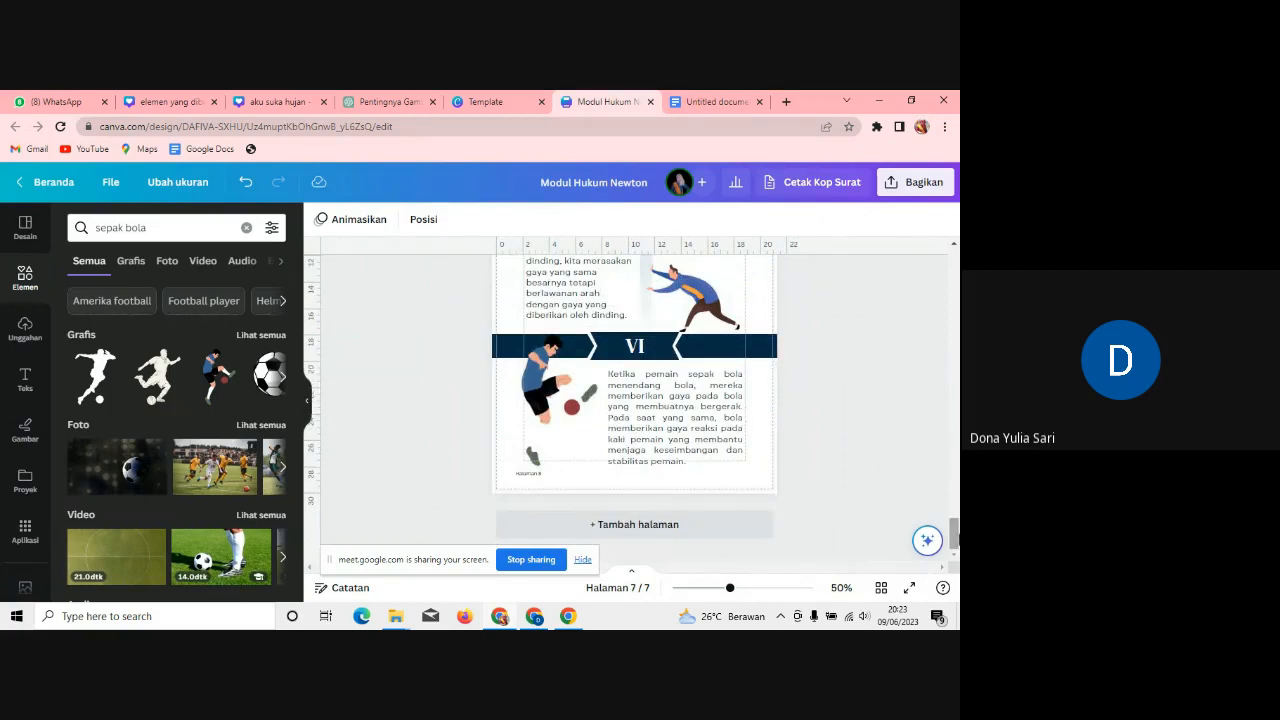
left_click_drag(956, 534, 955, 511)
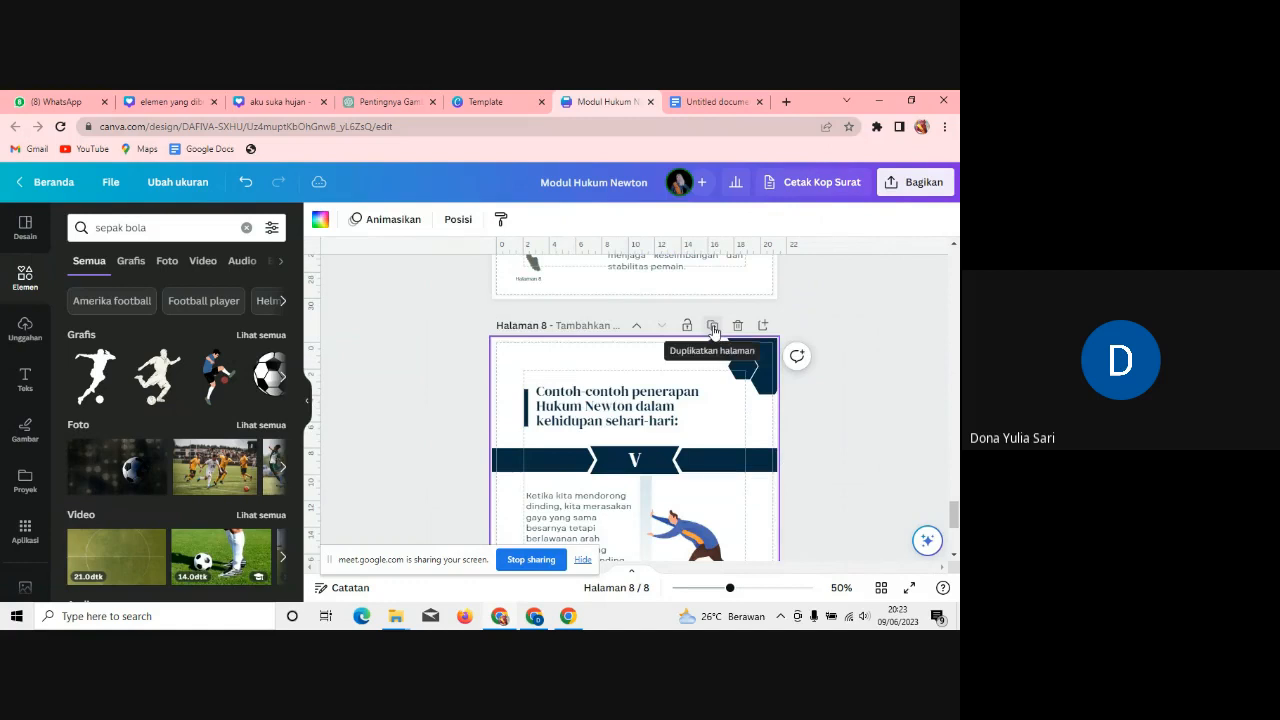
Step: Renumber page 8's section to VII and replace its paragraph with the copied swimming example
left_click(678, 101)
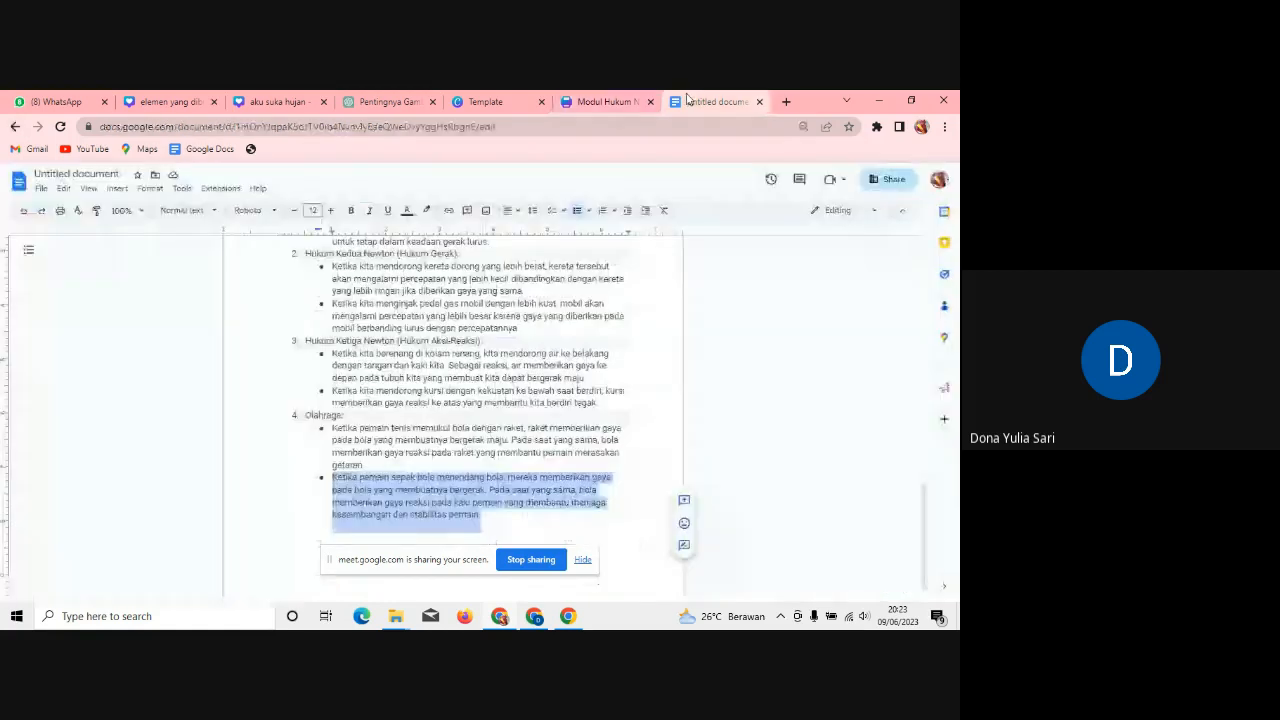
left_click_drag(334, 352, 603, 376)
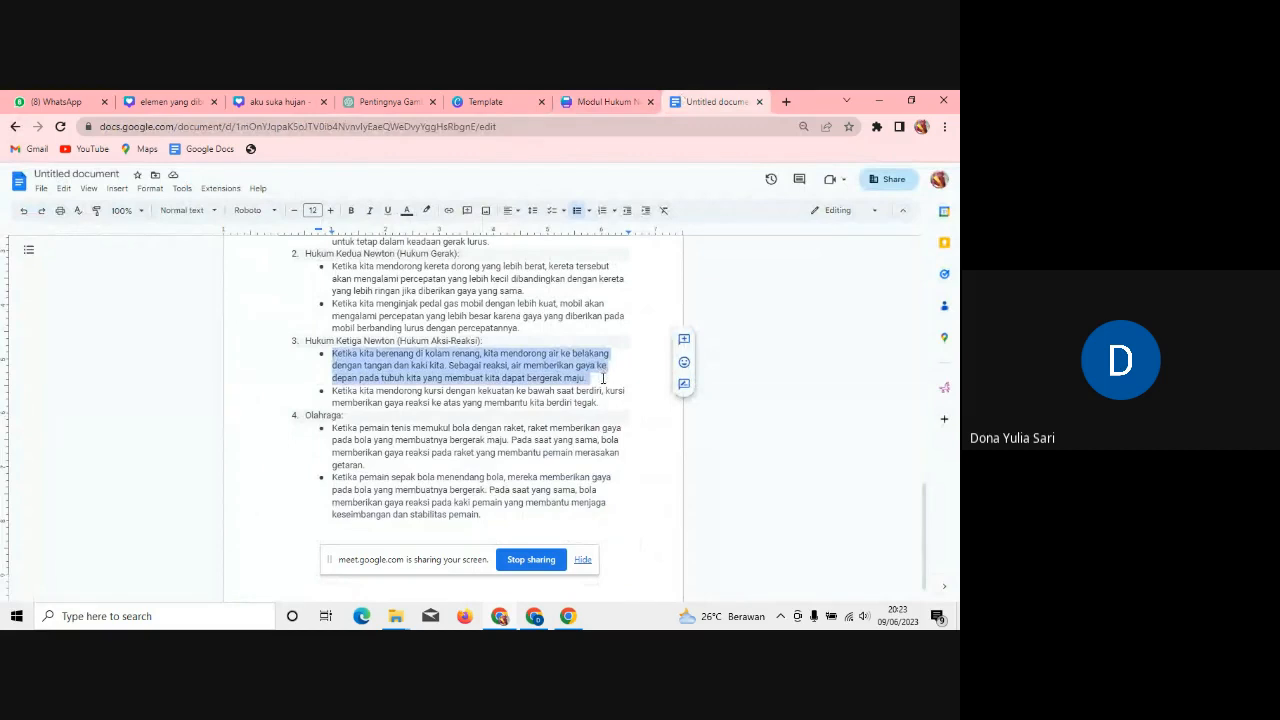
left_click(605, 101)
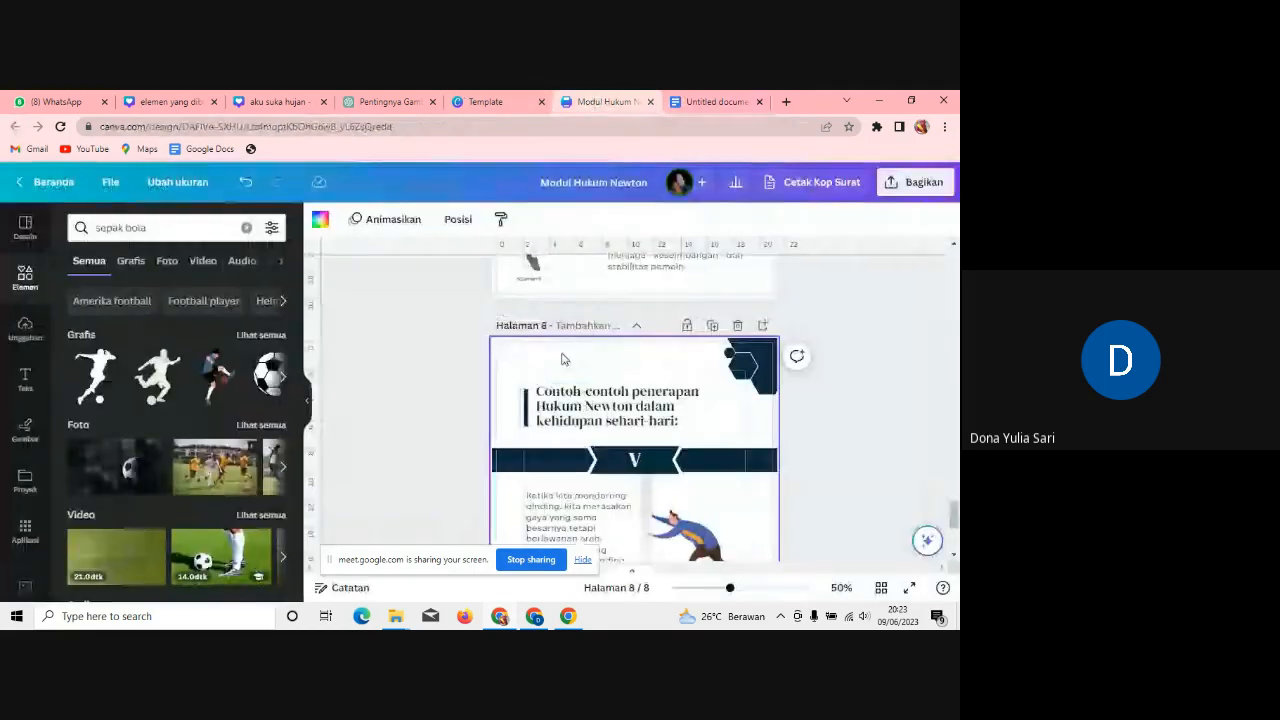
left_click(648, 465)
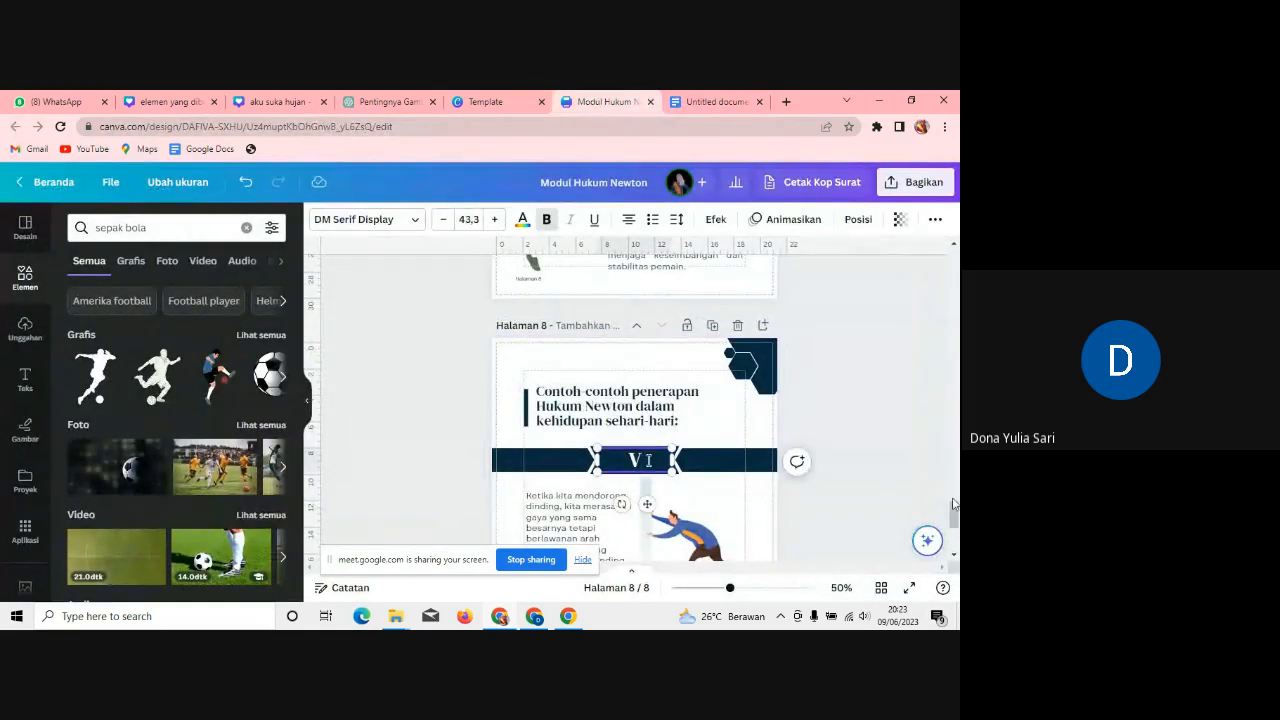
mouse_move(954, 518)
left_mouse_down()
mouse_move(955, 548)
mouse_move(955, 480)
mouse_move(955, 527)
left_mouse_up()
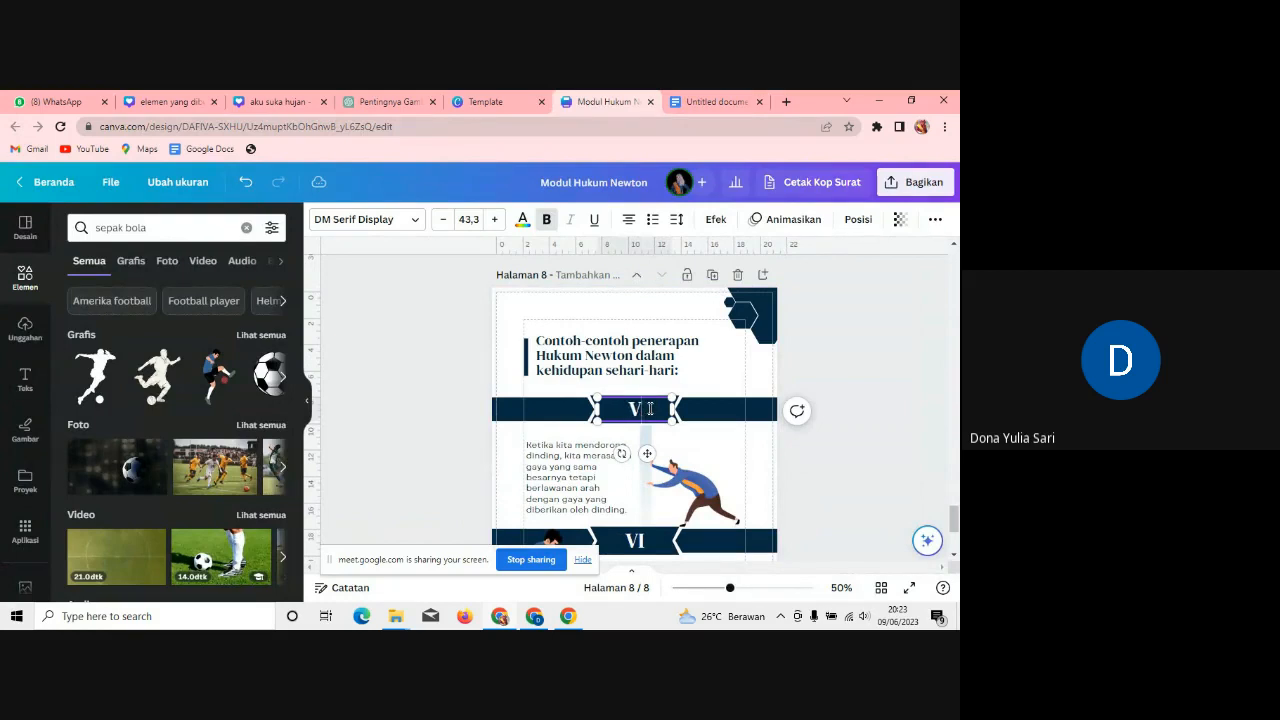
type("II")
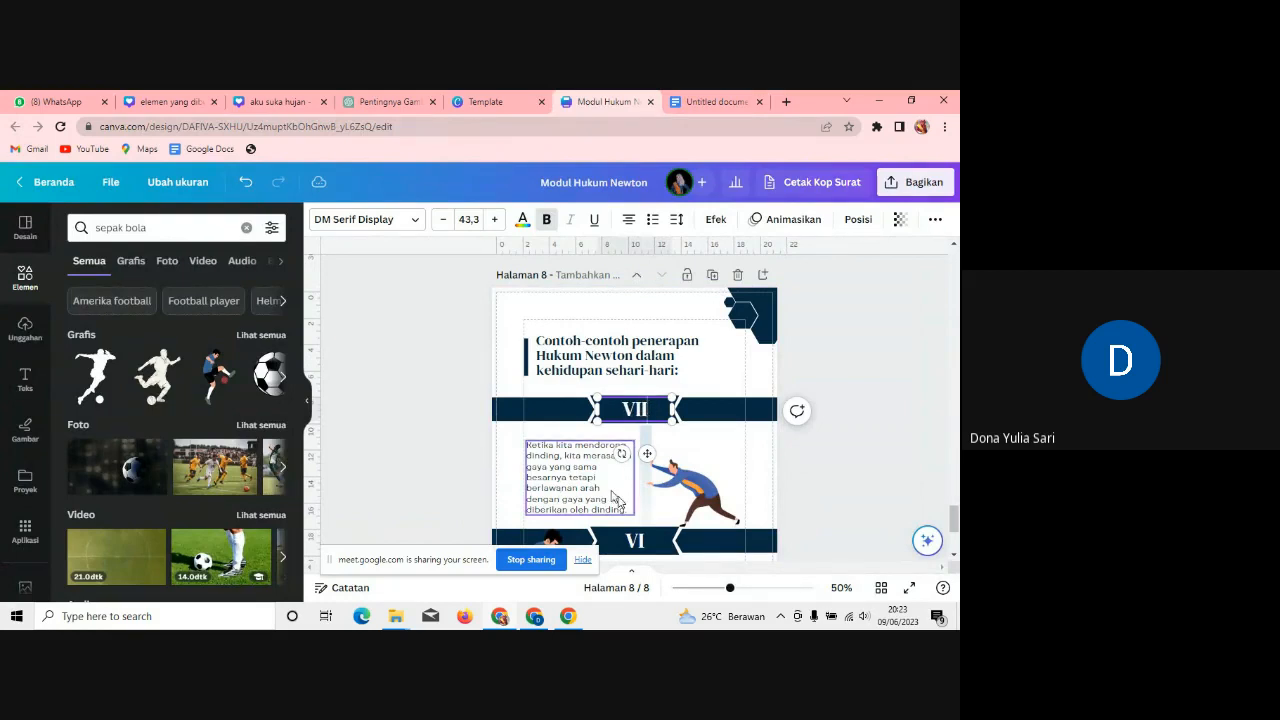
left_click(616, 502)
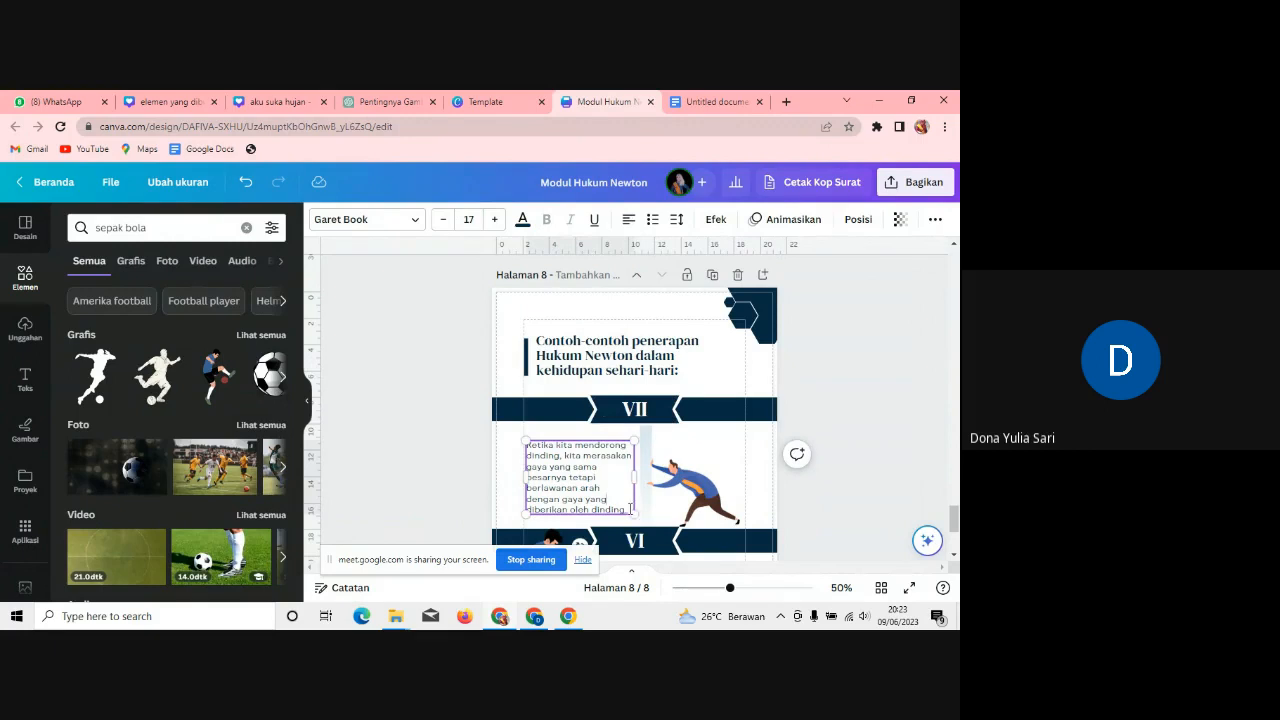
left_click_drag(629, 509, 536, 442)
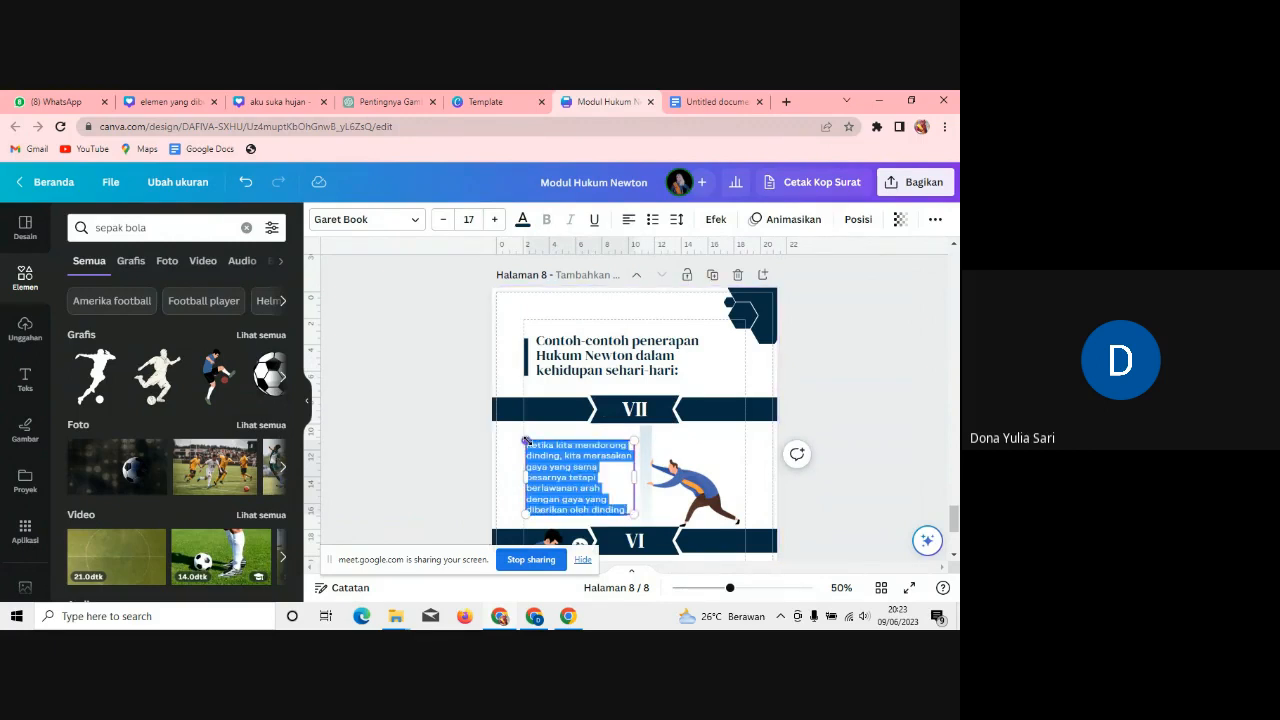
key("BackSpace")
key("ctrl+v")
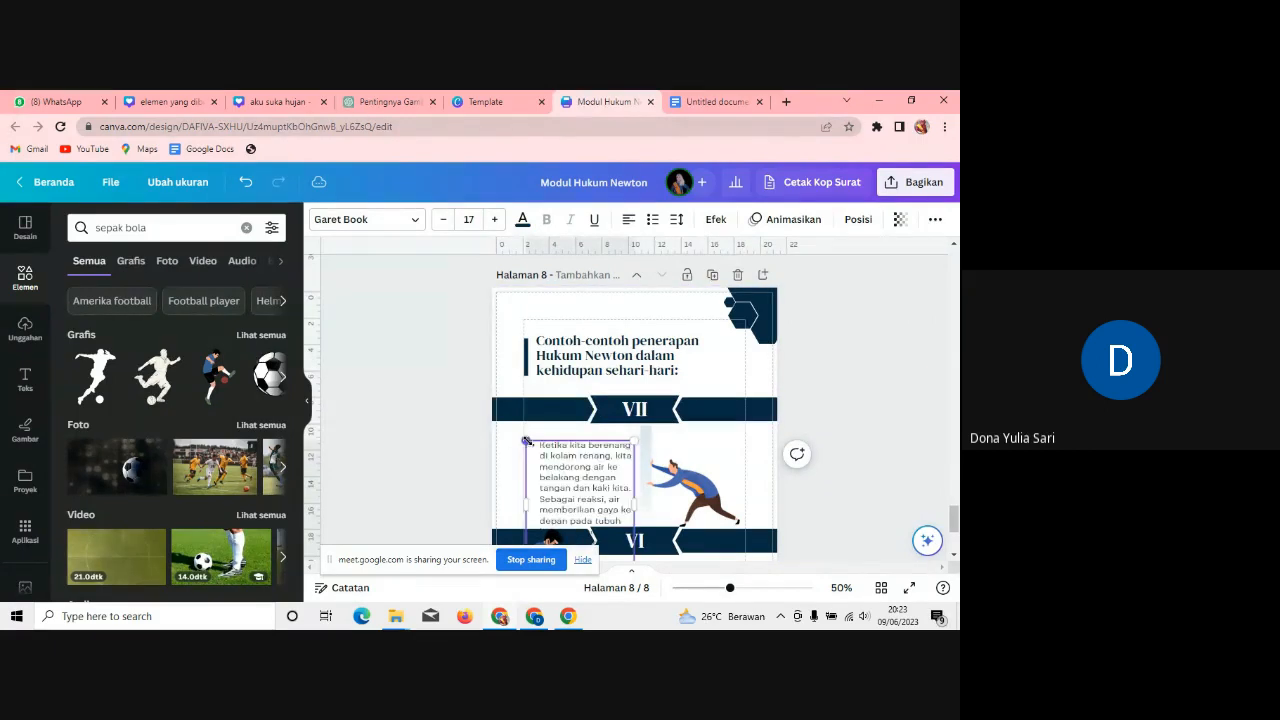
Step: Delete the pushing-man illustration, remove the paragraph's bullet, and widen the swimming text box
mouse_move(955, 519)
left_mouse_down()
mouse_move(955, 503)
mouse_move(956, 529)
left_mouse_up()
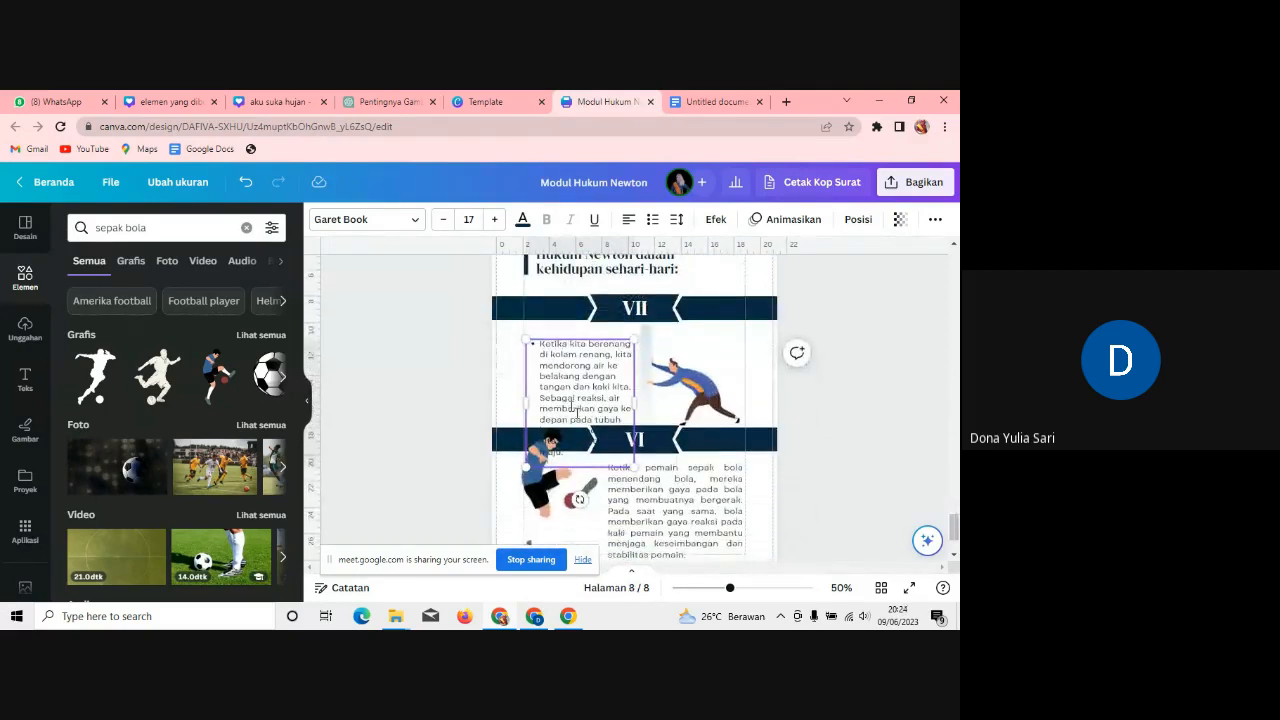
left_click(714, 402)
key("Delete")
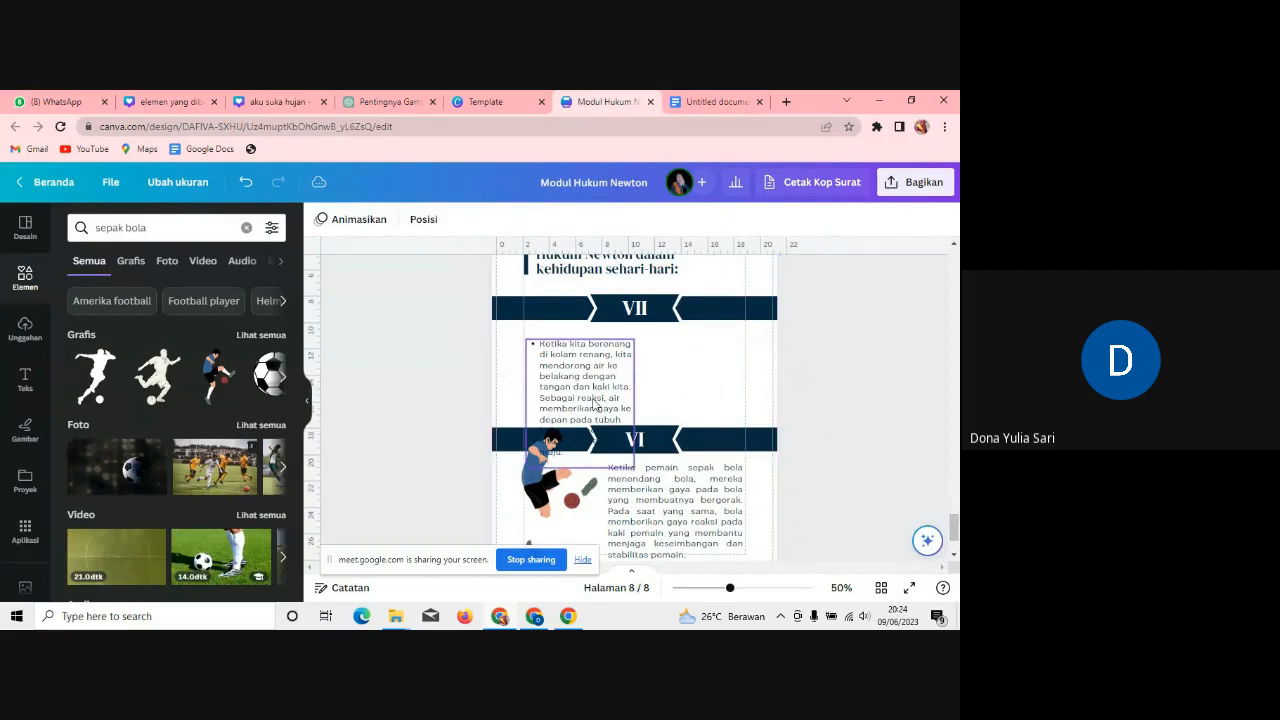
left_click_drag(595, 404, 594, 393)
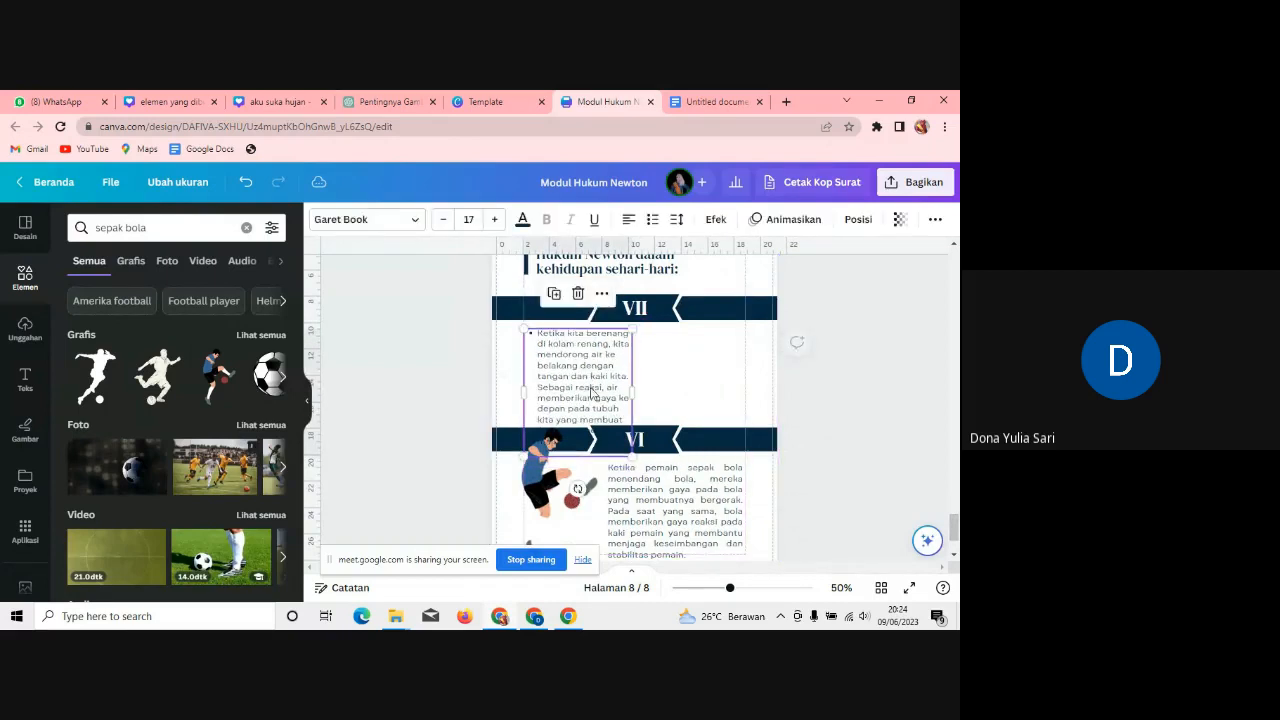
left_click(540, 338)
key("BackSpace")
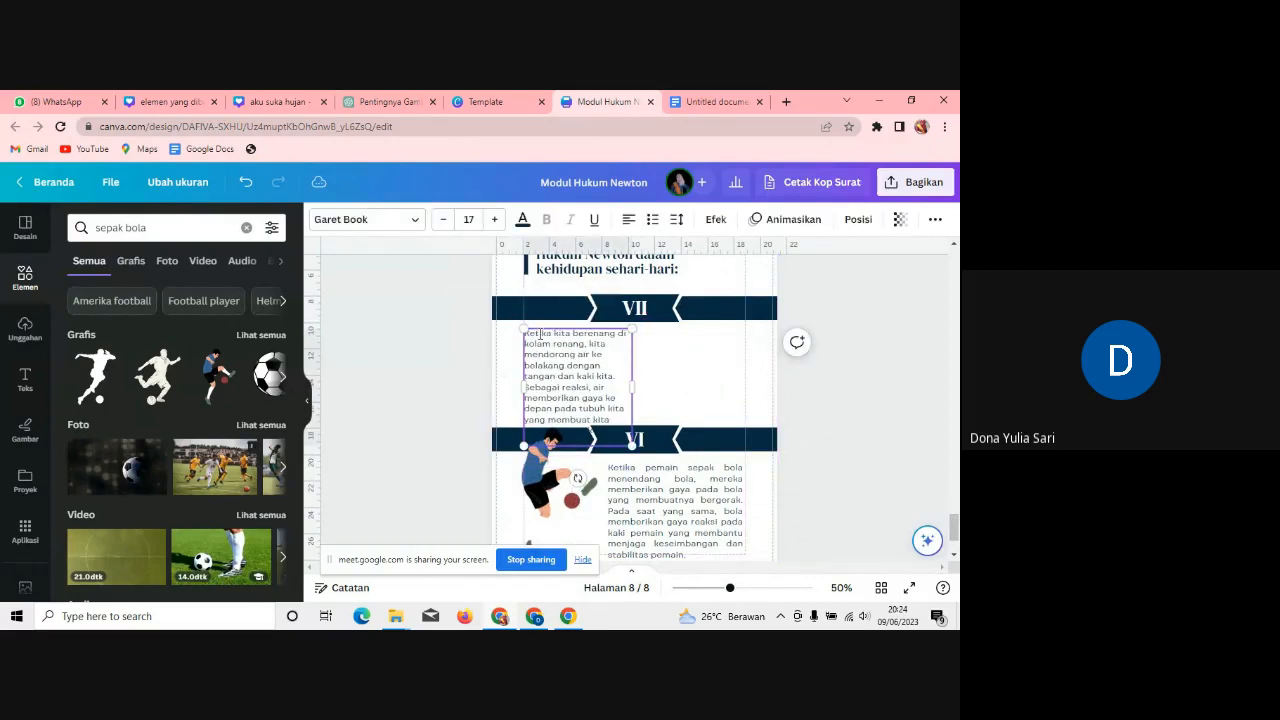
left_click_drag(633, 393, 660, 391)
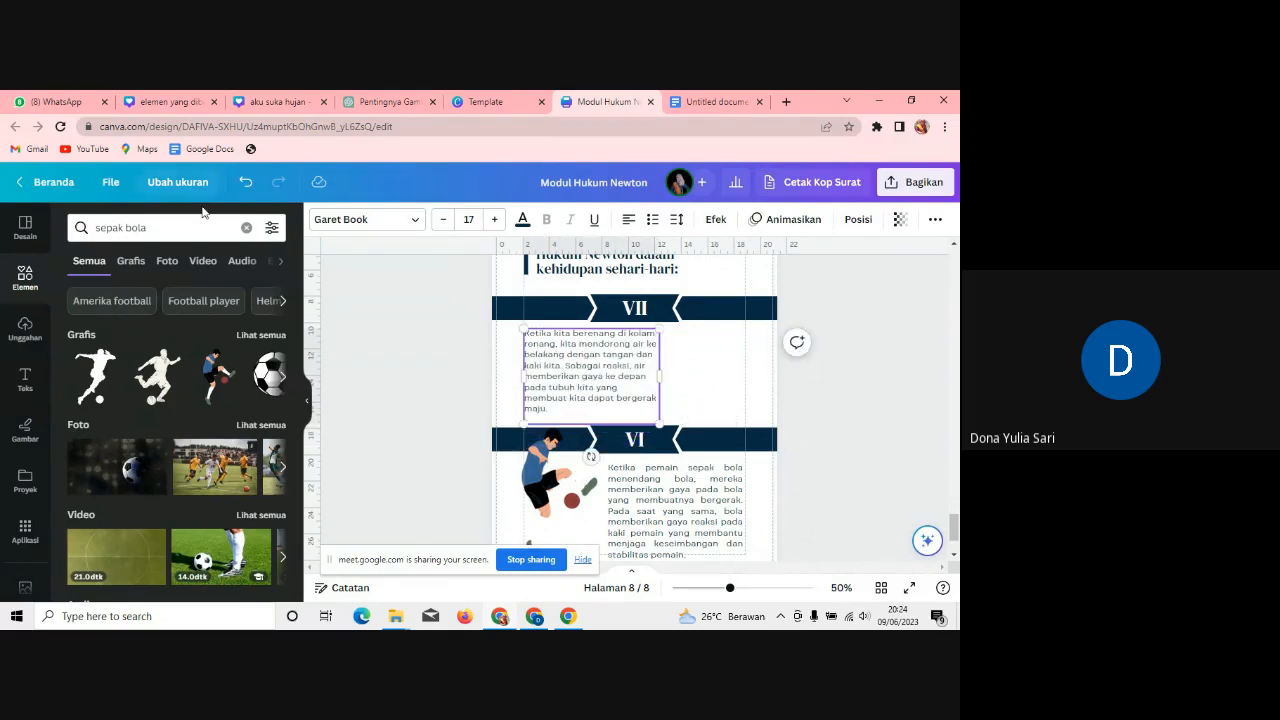
left_click(102, 220)
left_click(103, 219)
Step: Search Canva Elements for 'BERENANG'
key("BackSpace")
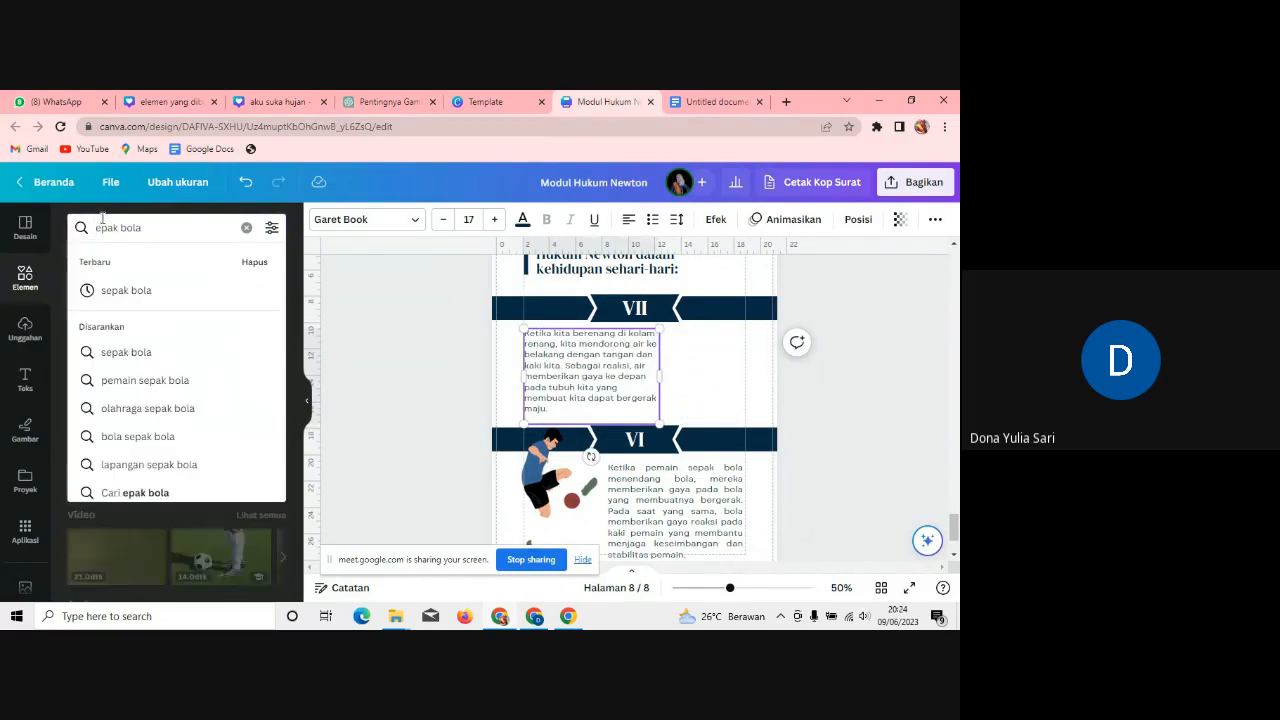
type("BER")
key("BackSpace")
key("BackSpace")
key("BackSpace")
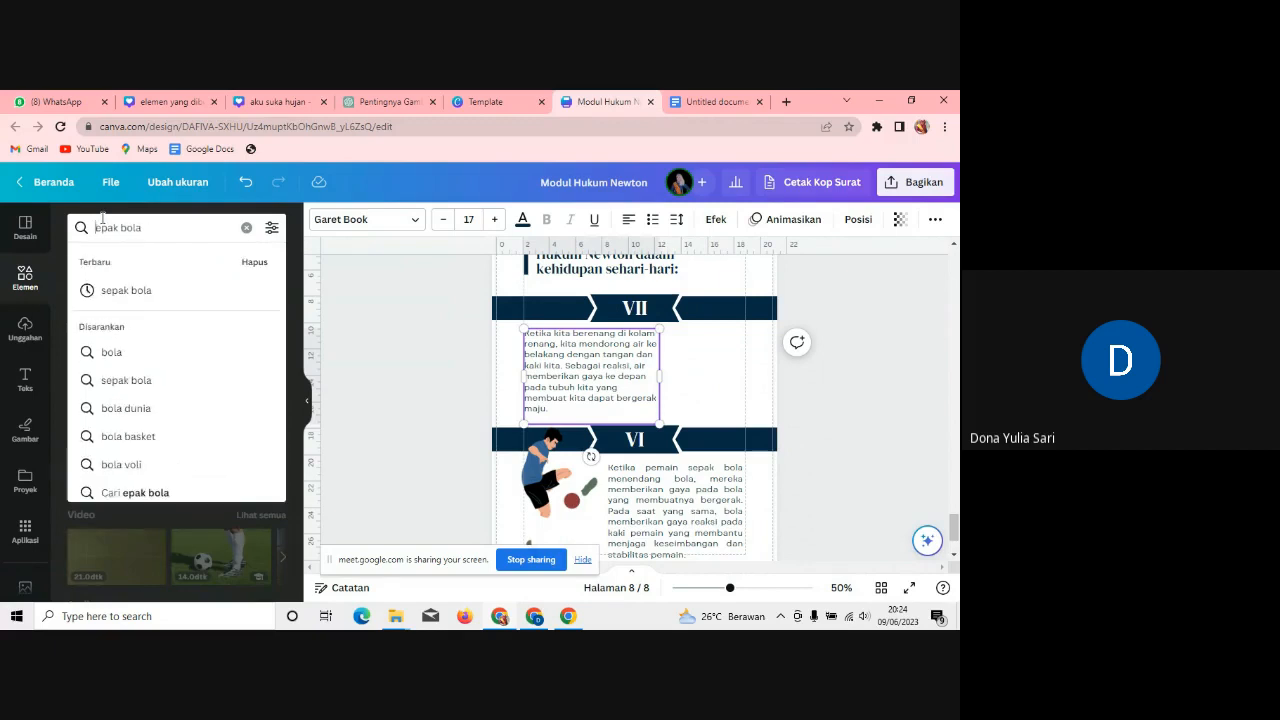
key("BackSpace")
key("BackSpace")
key("BackSpace")
key("BackSpace")
key("BackSpace")
key("BackSpace")
key("BackSpace")
type("BER")
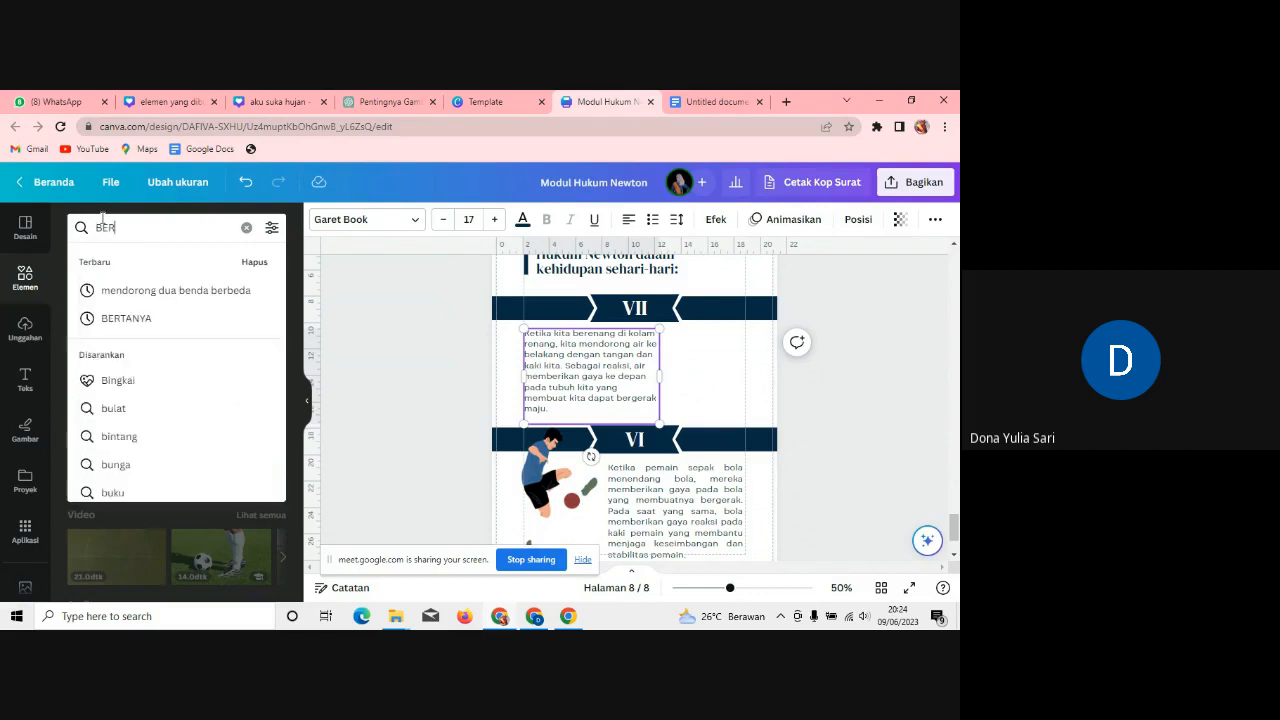
type("ENANG")
key("Return")
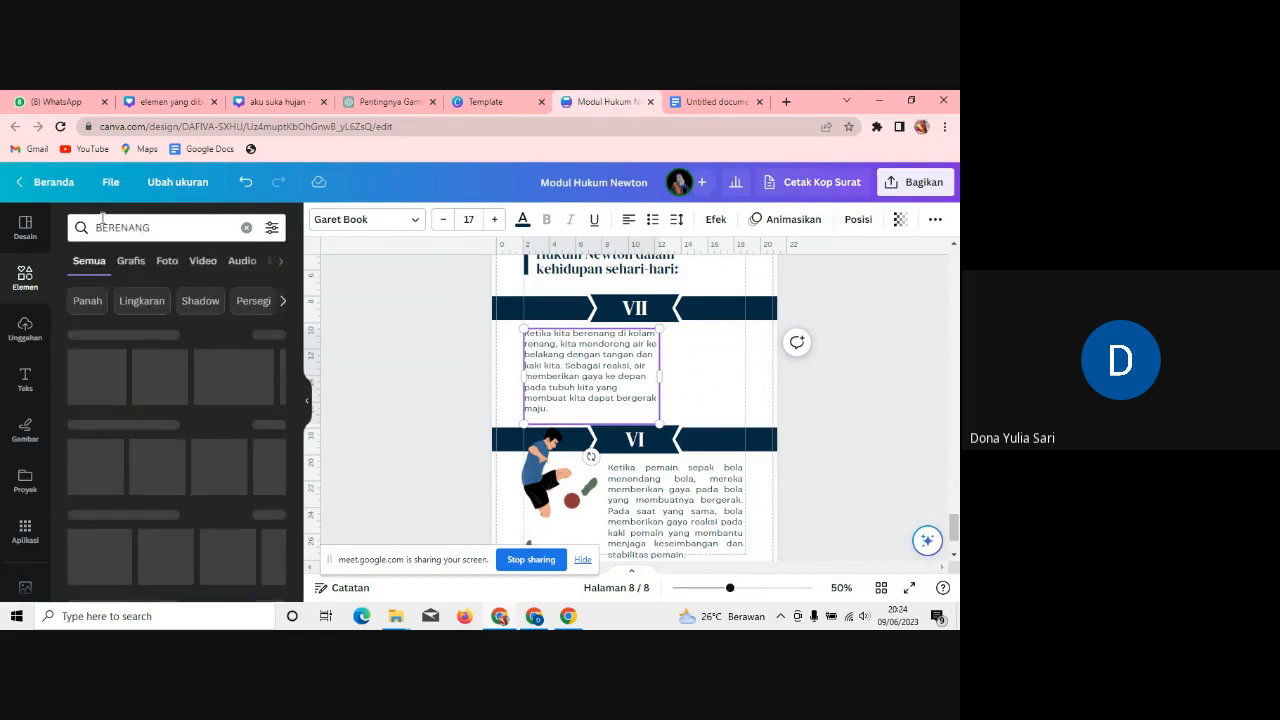
Step: Place the red-cap swimmer graphic beside the swimming paragraph, then bring up the Google Docs notes
left_click(138, 262)
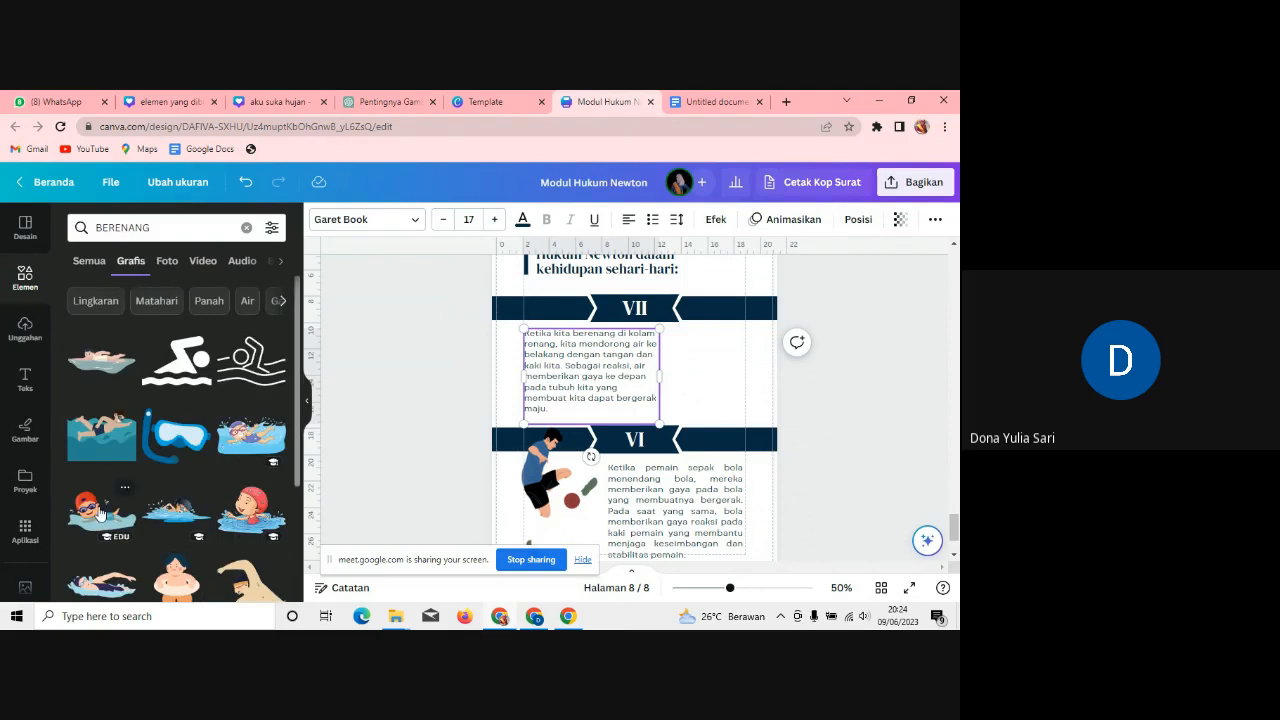
left_click_drag(99, 514, 758, 383)
left_click(710, 101)
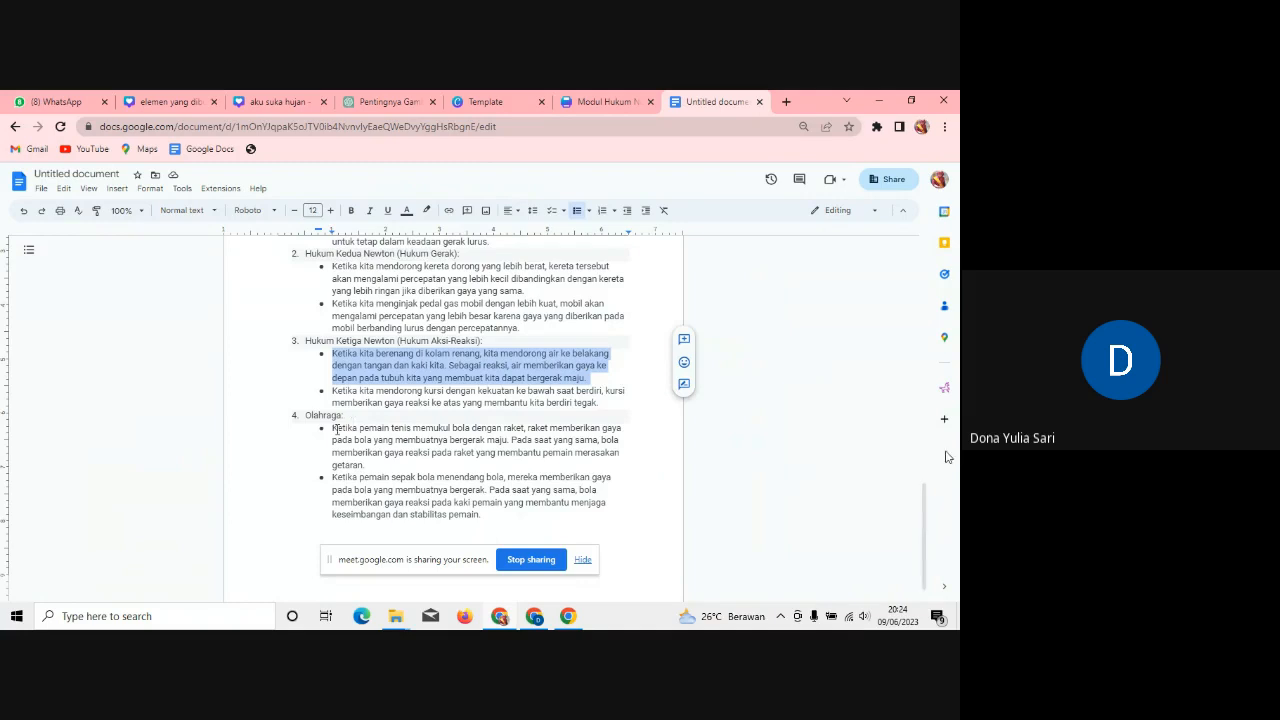
Step: Copy the tennis racket example paragraph under Olahraga and go back to the Canva booklet
left_click_drag(333, 428, 497, 440)
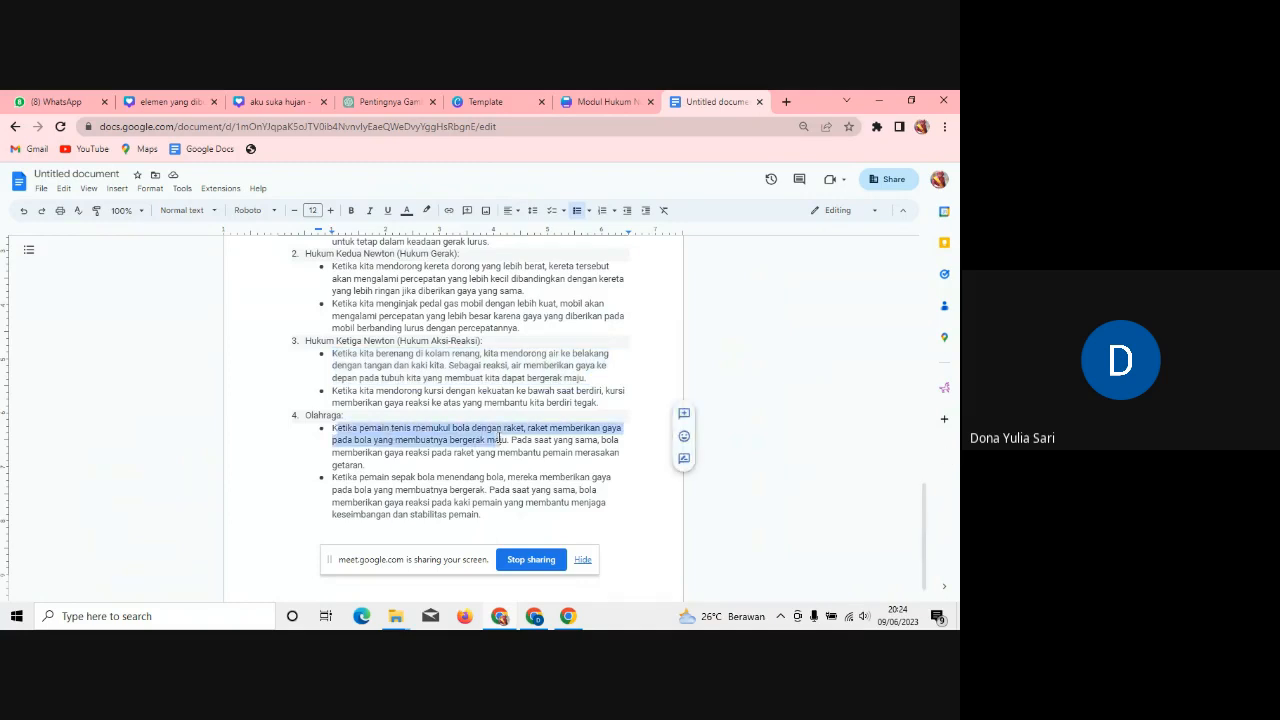
left_click_drag(333, 430, 408, 466)
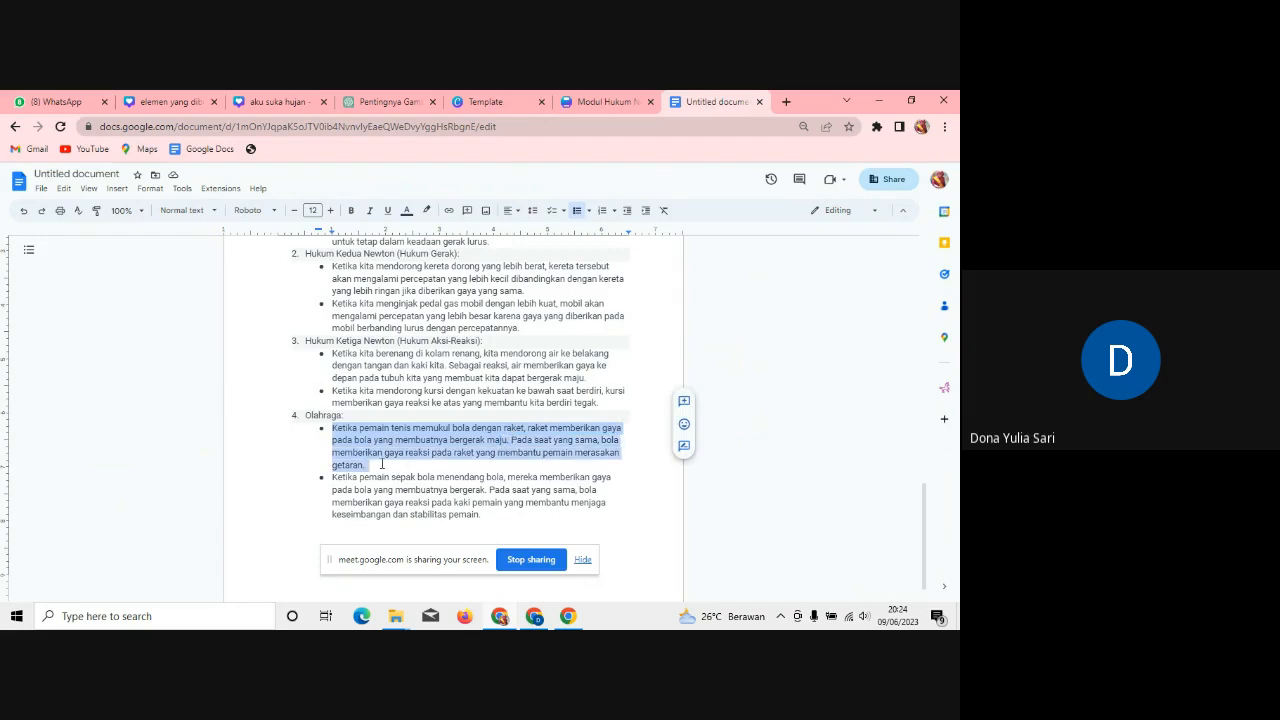
left_click(612, 102)
Step: Replace the football paragraph with the pasted tennis paragraph, without its bullet, nudged slightly right
left_click(692, 527)
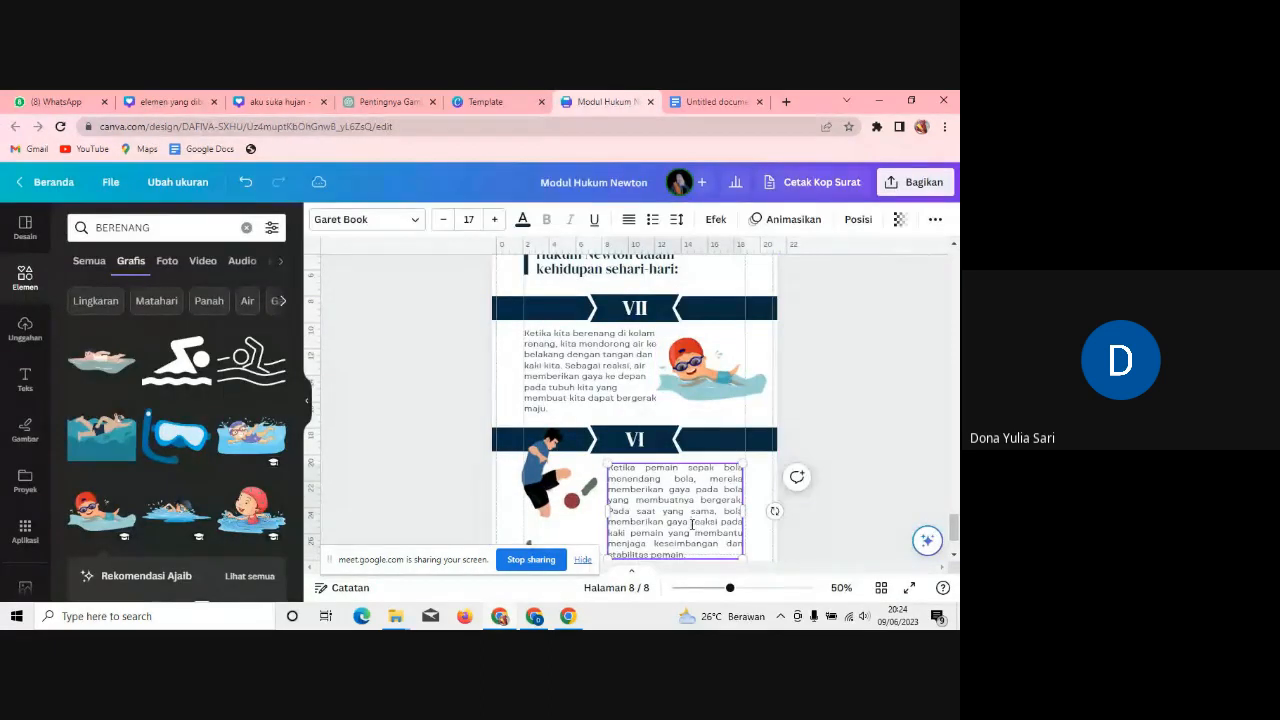
left_click_drag(694, 553, 608, 469)
key("ctrl+v")
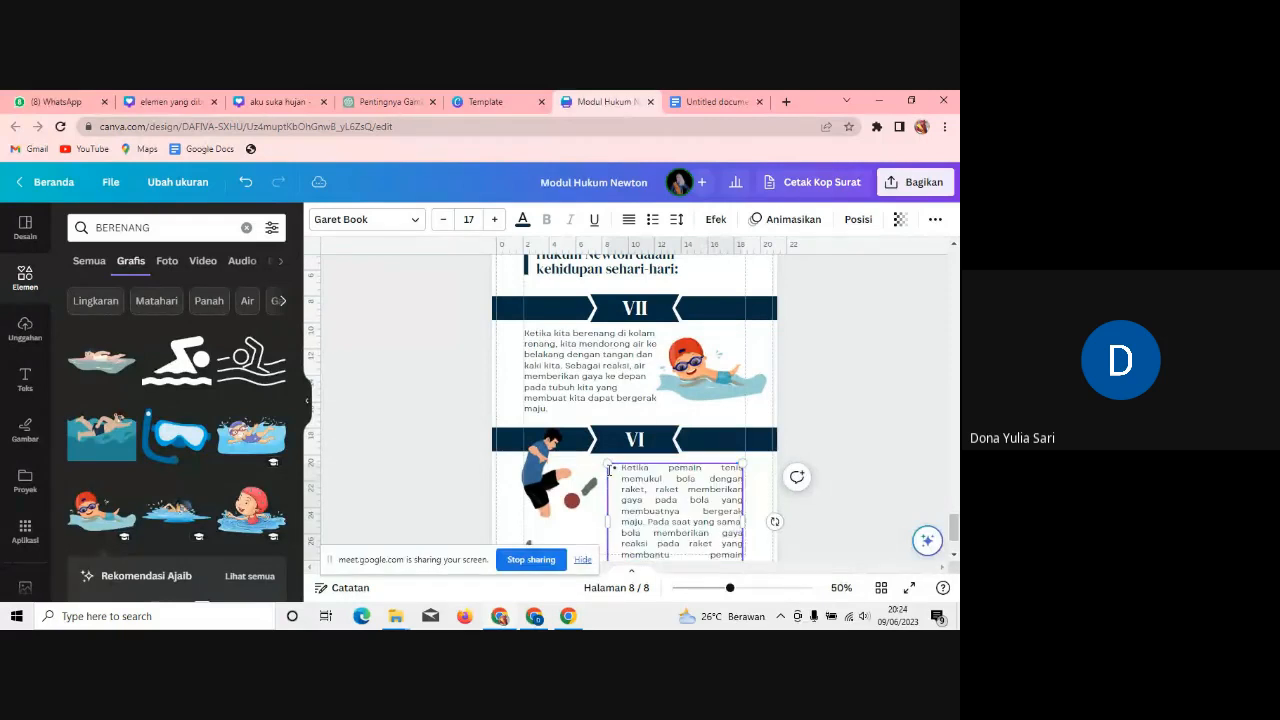
left_click(622, 470)
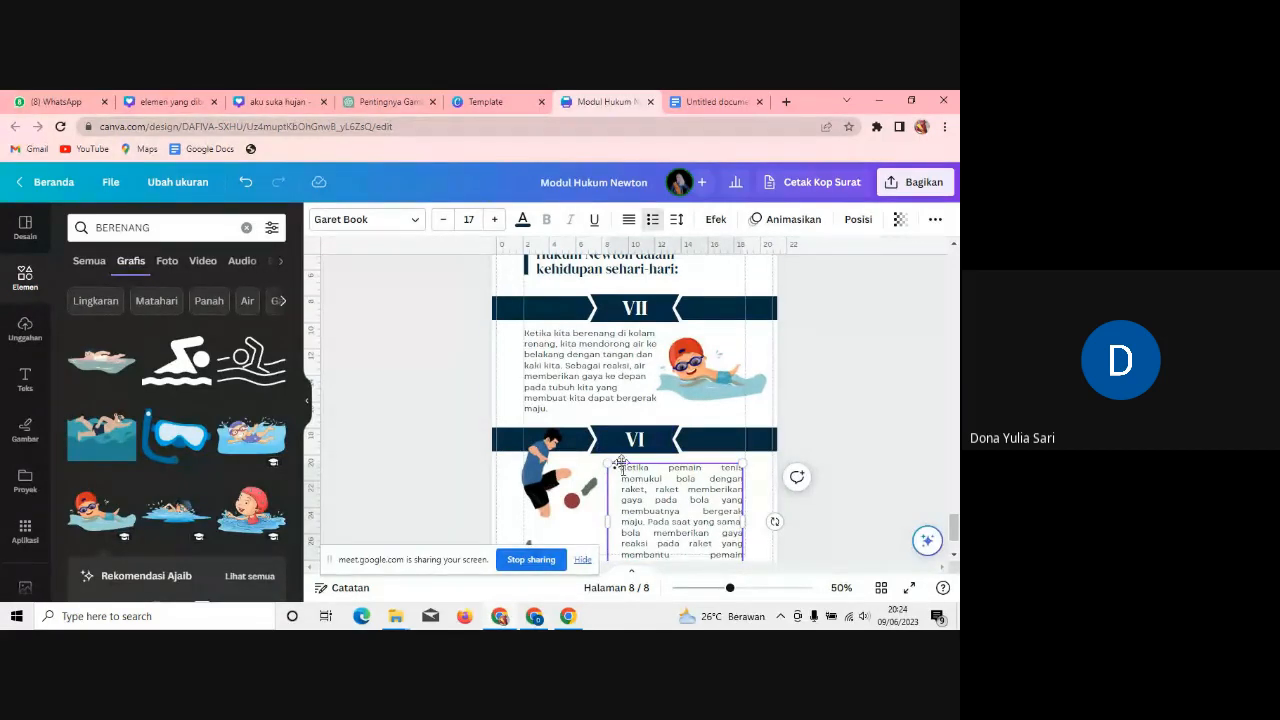
key("BackSpace")
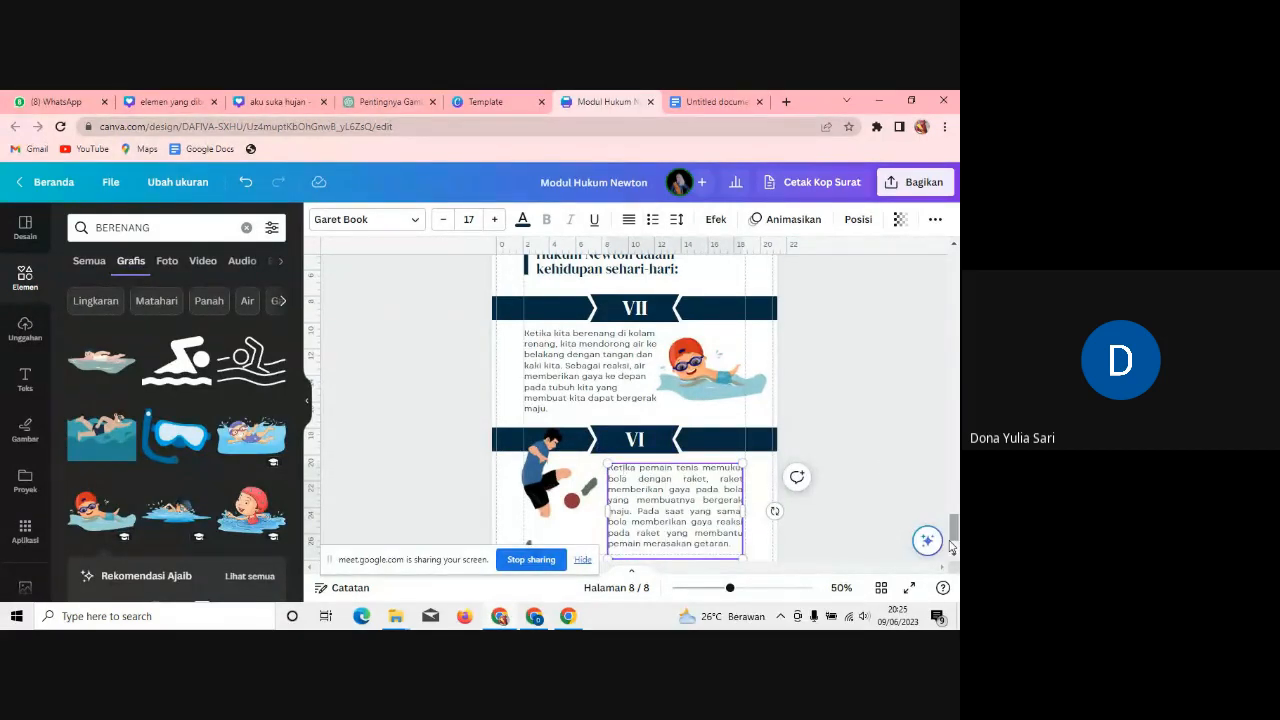
left_click_drag(953, 535, 953, 545)
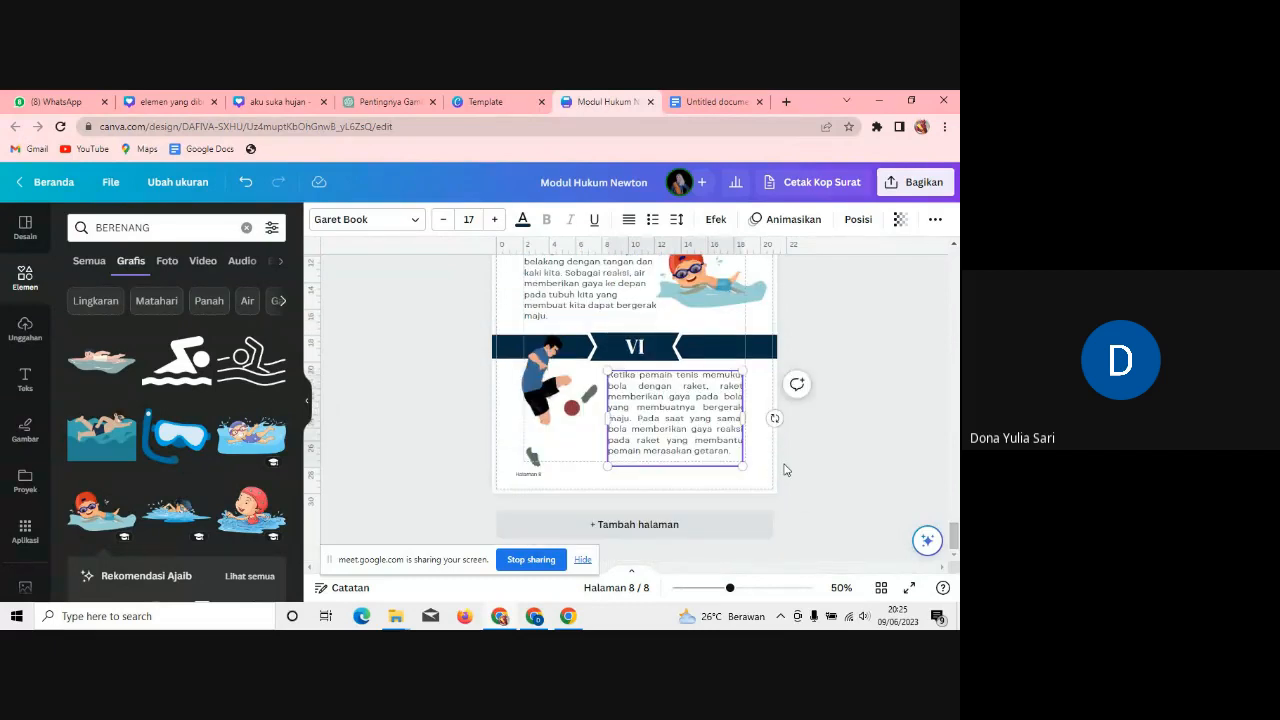
left_click_drag(673, 422, 681, 423)
Step: Search graphics for 'PEMAIN TENIS' and delete the soccer-player image from the page
left_click(182, 228)
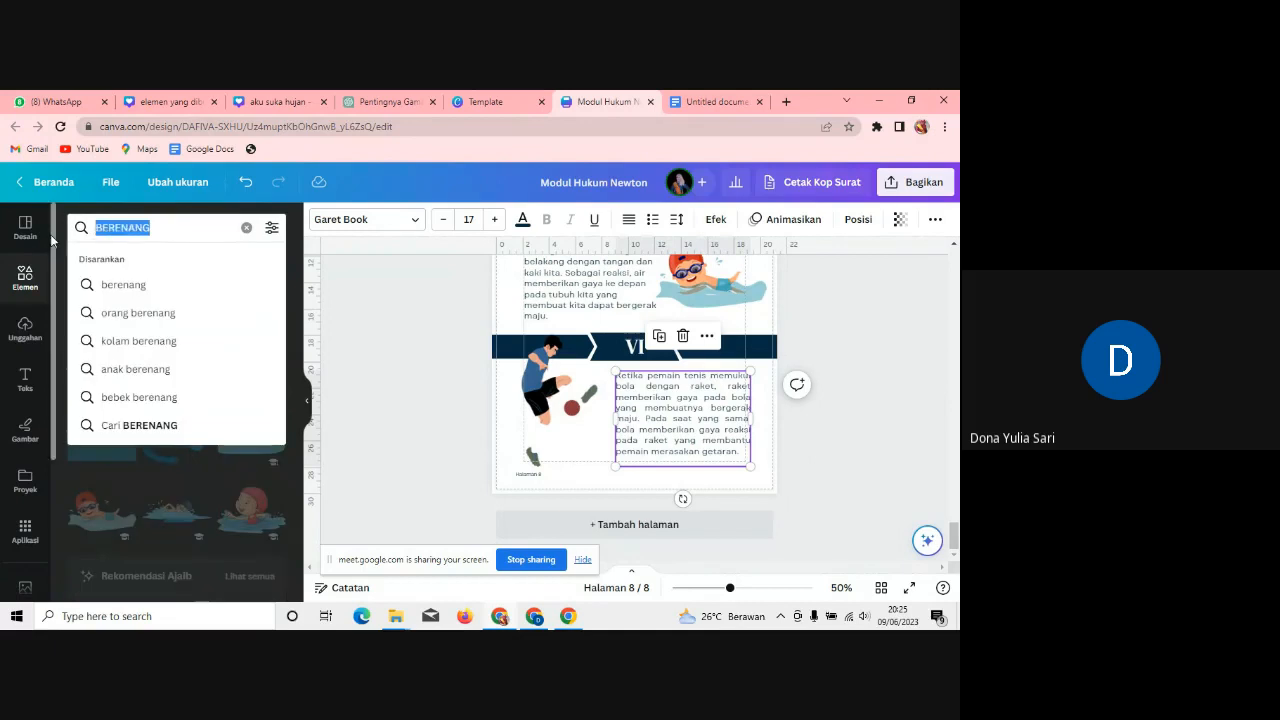
type("PEMAIN TENIS")
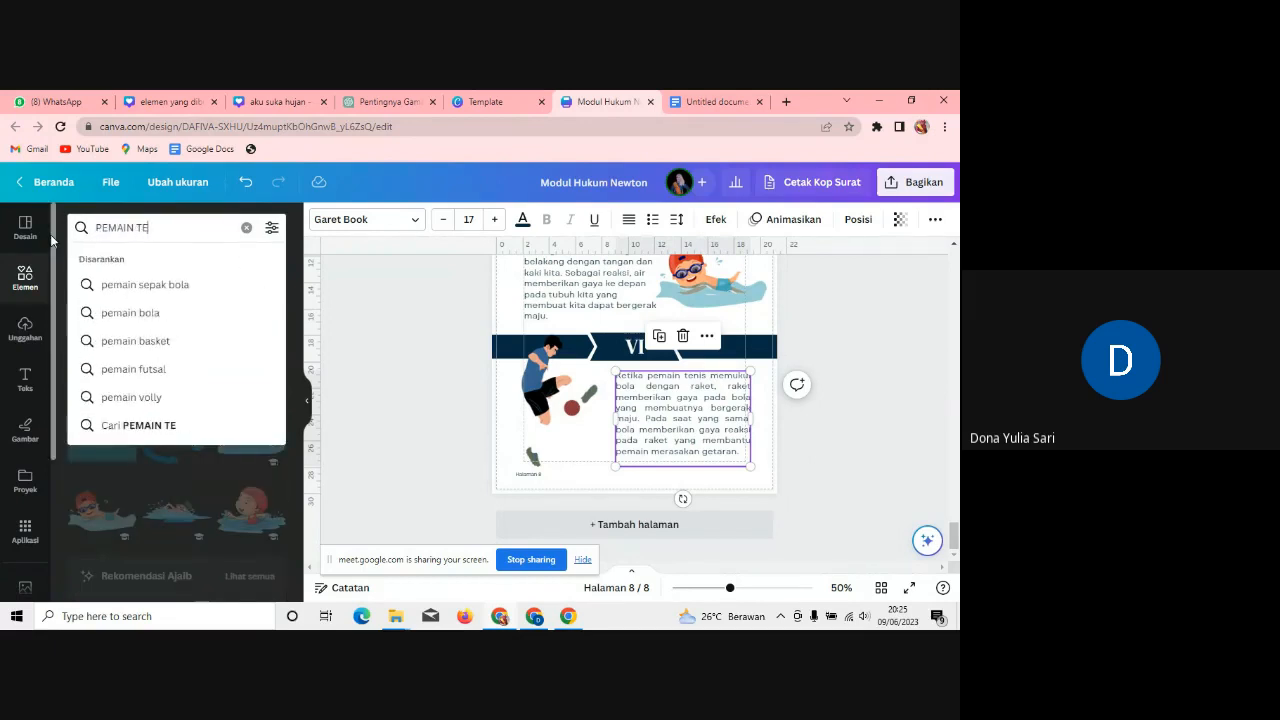
key("Return")
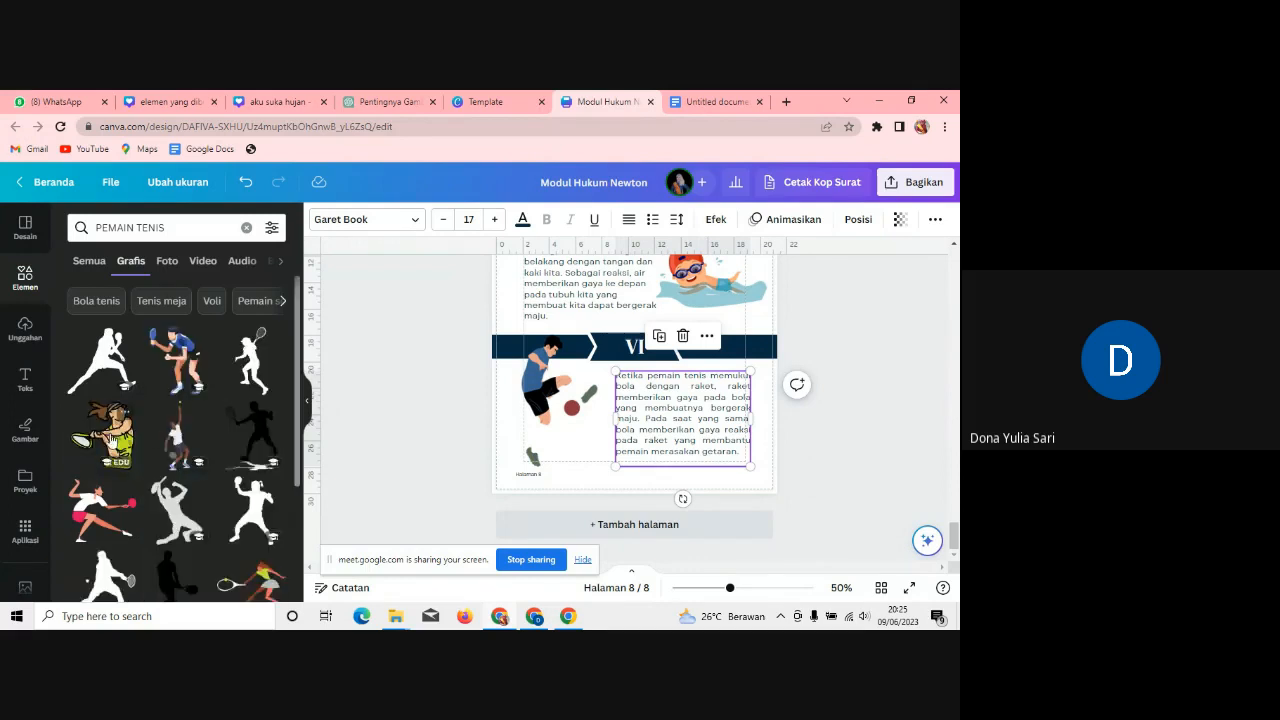
left_click(540, 399)
key("Delete")
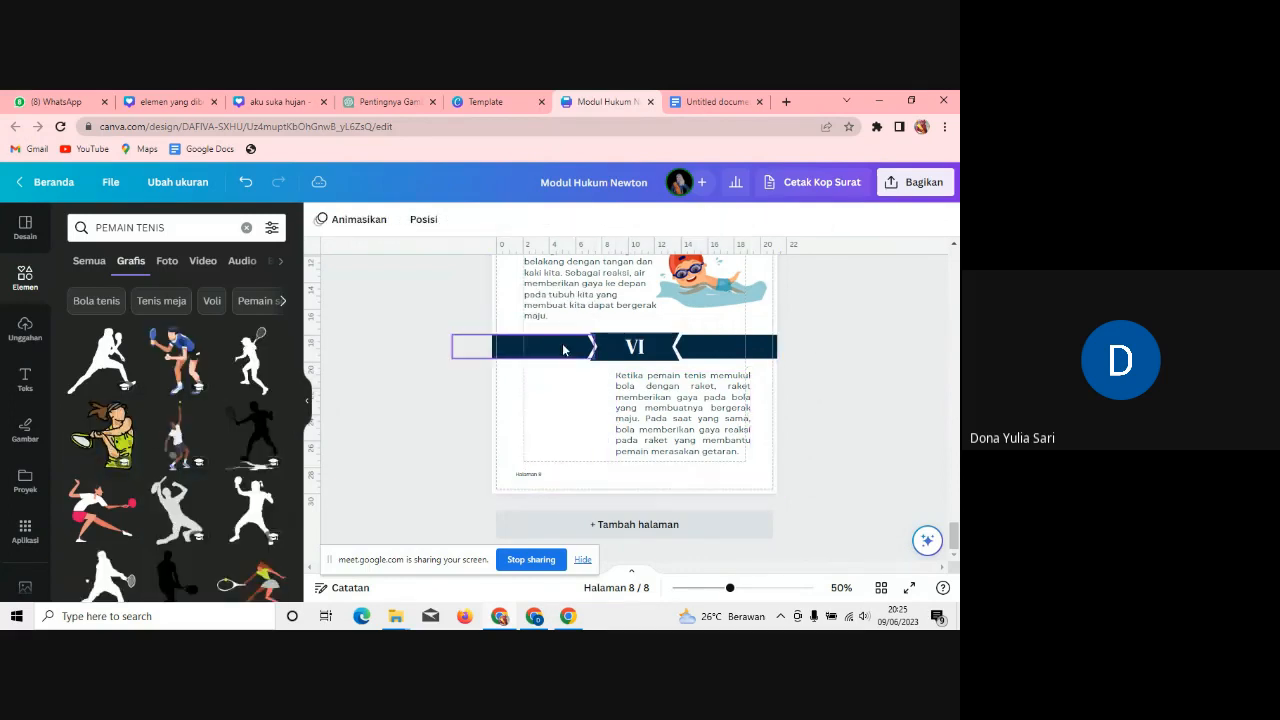
Step: Place a tennis player graphic to the left of the section VI text
left_click(175, 362)
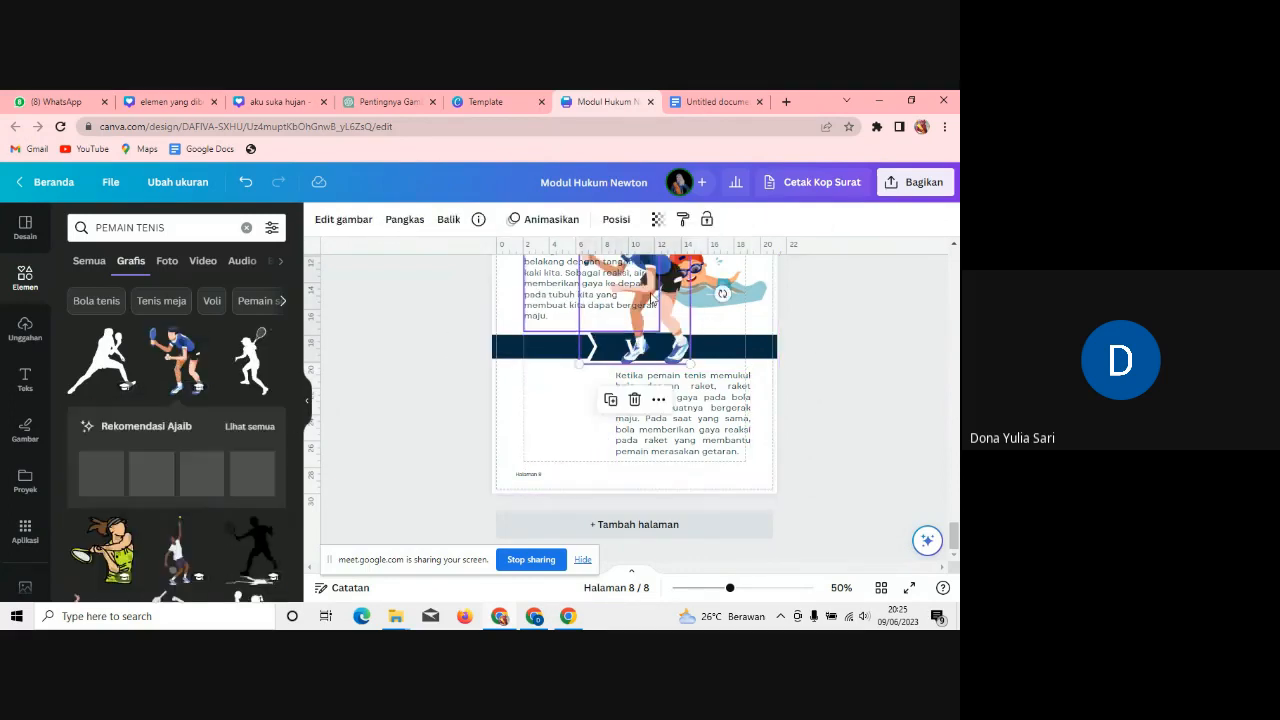
left_click_drag(676, 283, 614, 418)
key("Delete")
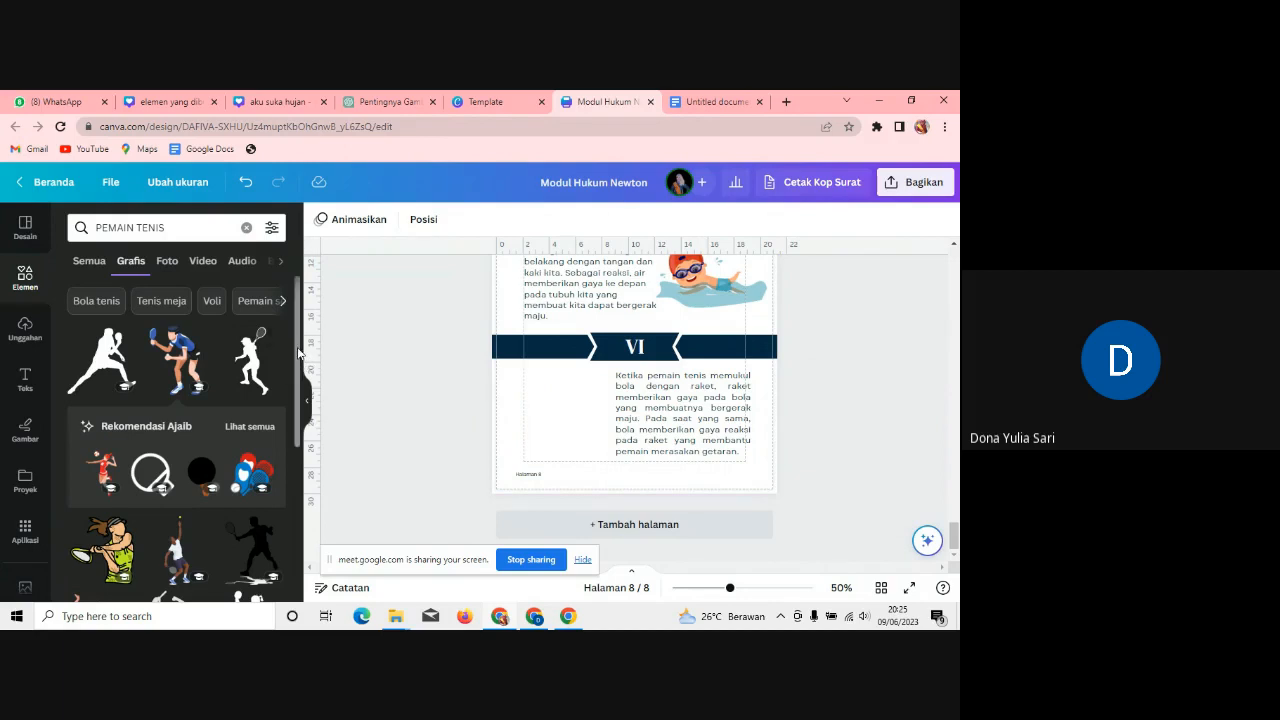
scroll(297, 477, "down", 3)
scroll(297, 477, "down", 2)
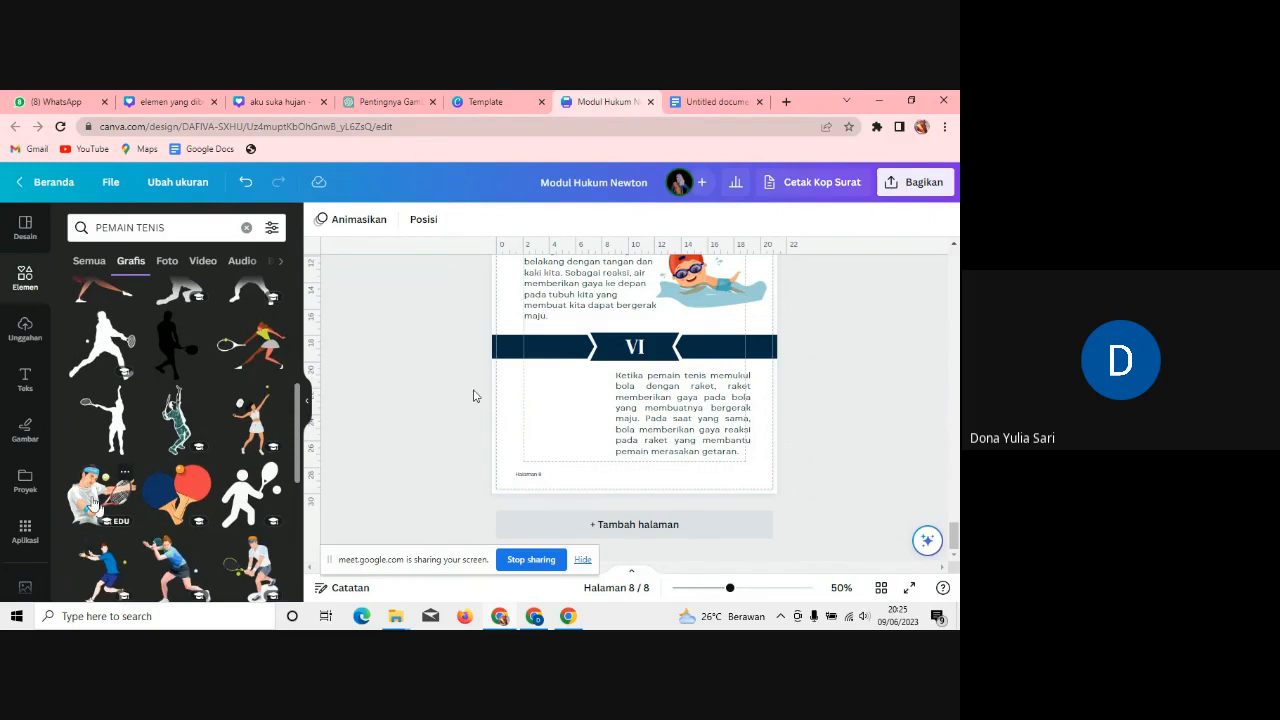
left_click(131, 511)
left_click_drag(676, 317, 588, 420)
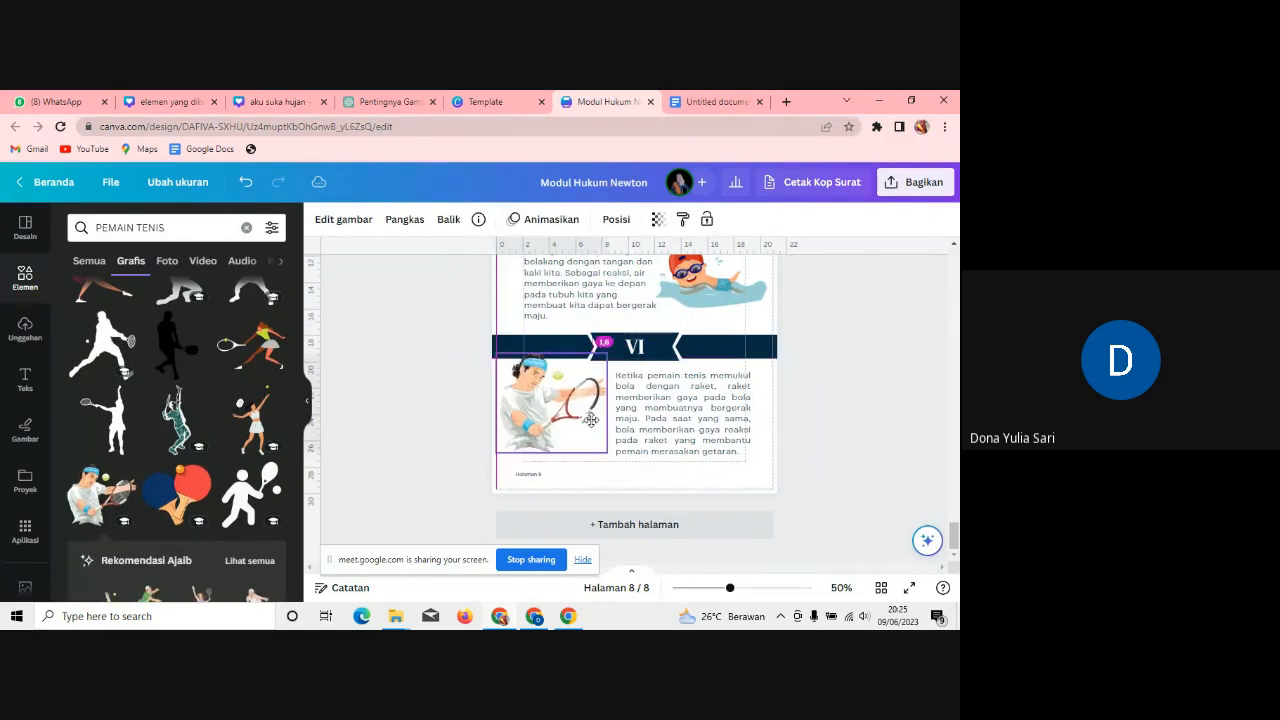
left_click(892, 434)
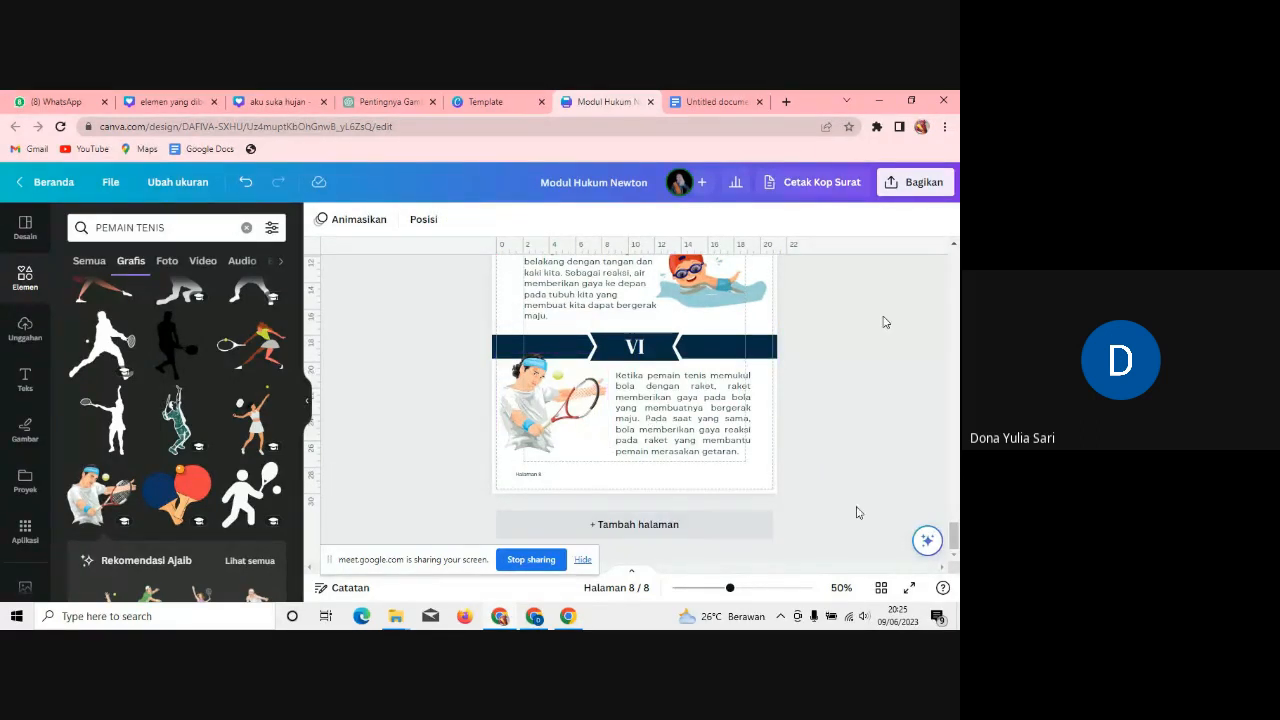
left_click(548, 475)
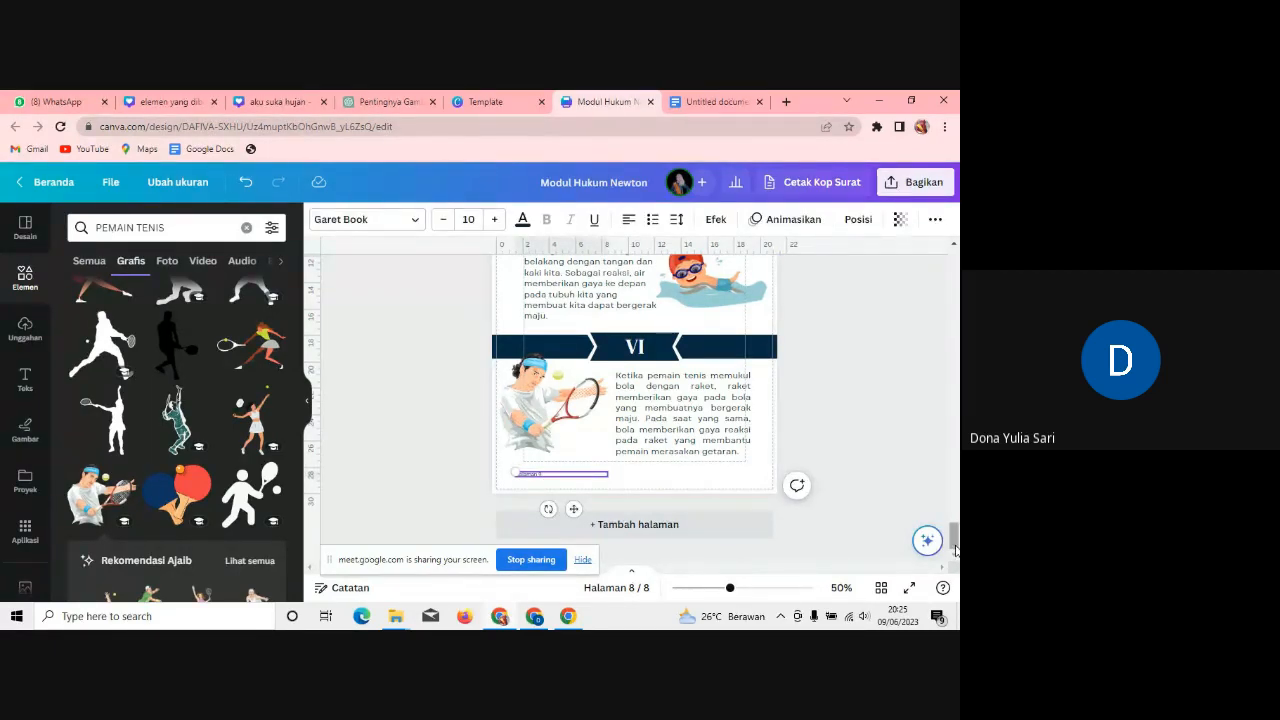
left_click_drag(953, 540, 955, 221)
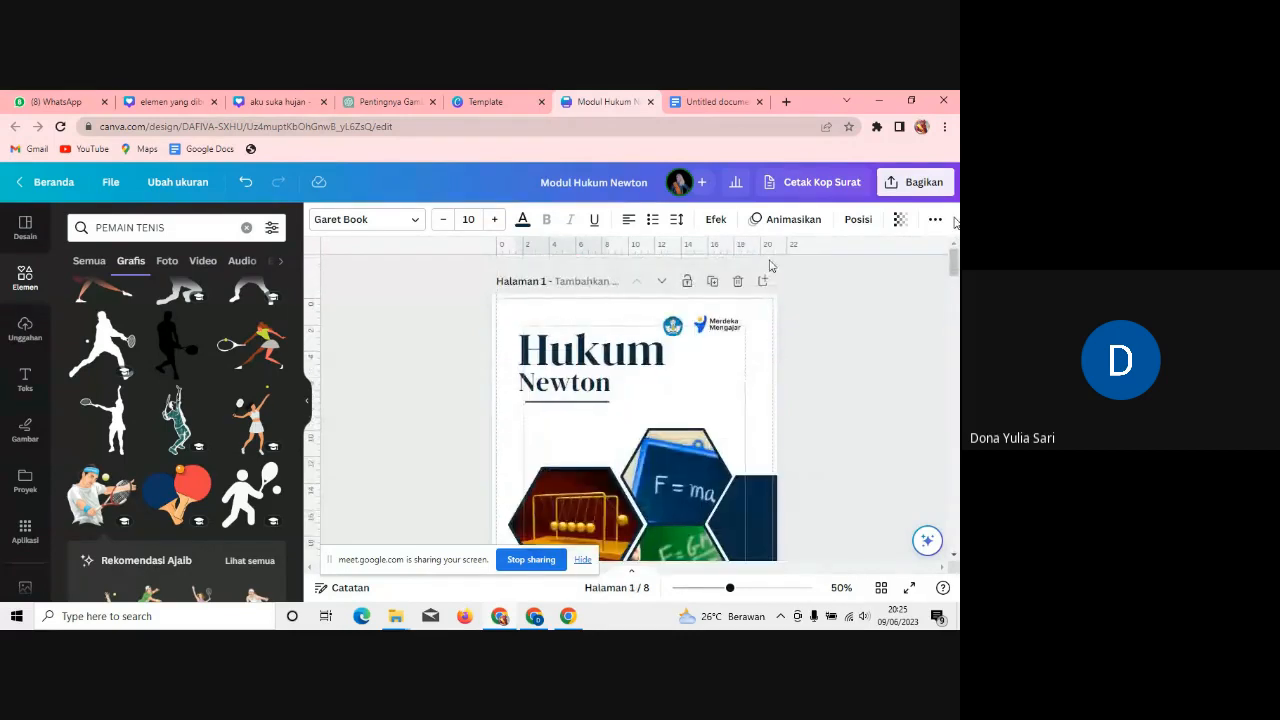
left_click(711, 283)
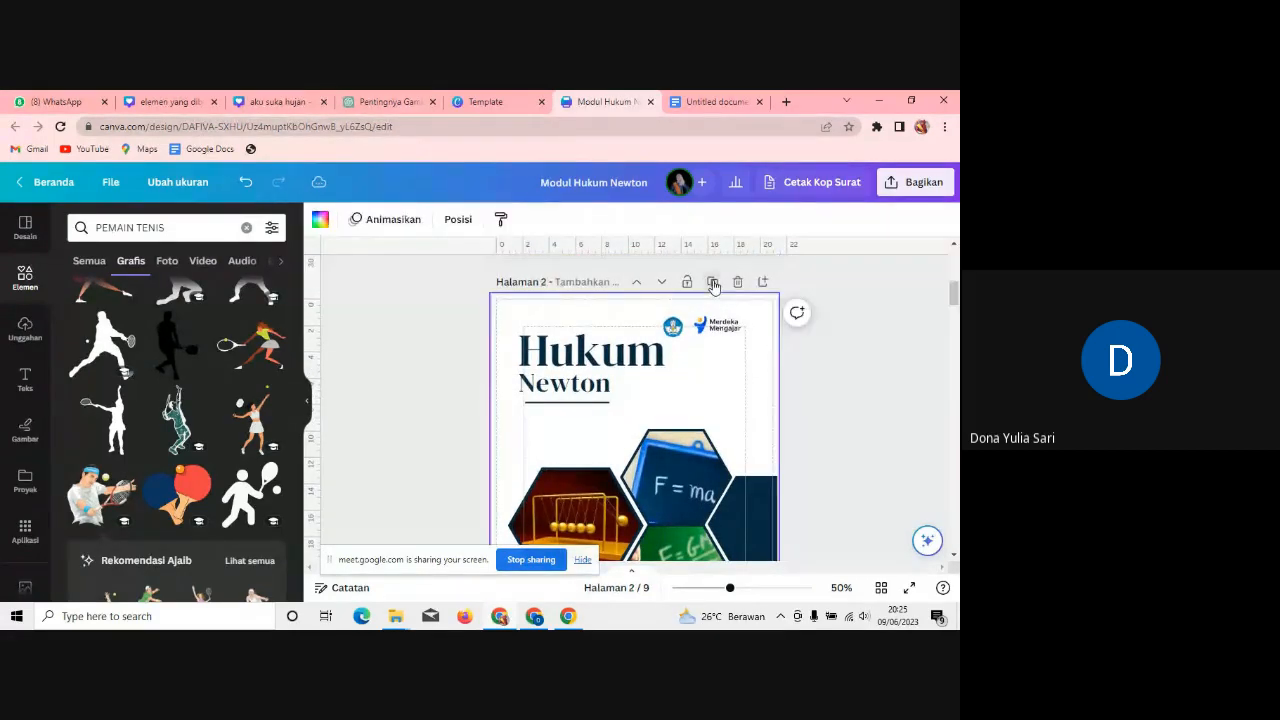
left_click(661, 283)
left_click(660, 285)
left_click(660, 285)
left_click(660, 285)
left_click(660, 285)
left_click(660, 285)
left_click(660, 285)
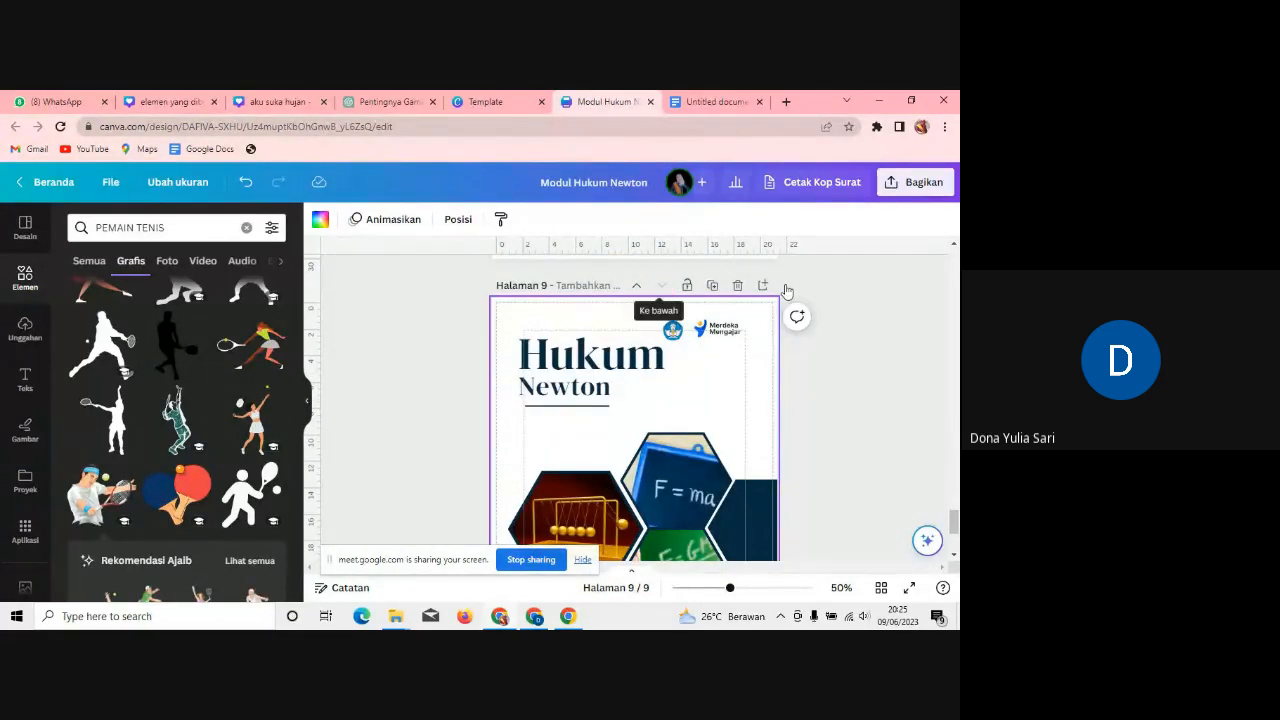
scroll(630, 420, "down", 5)
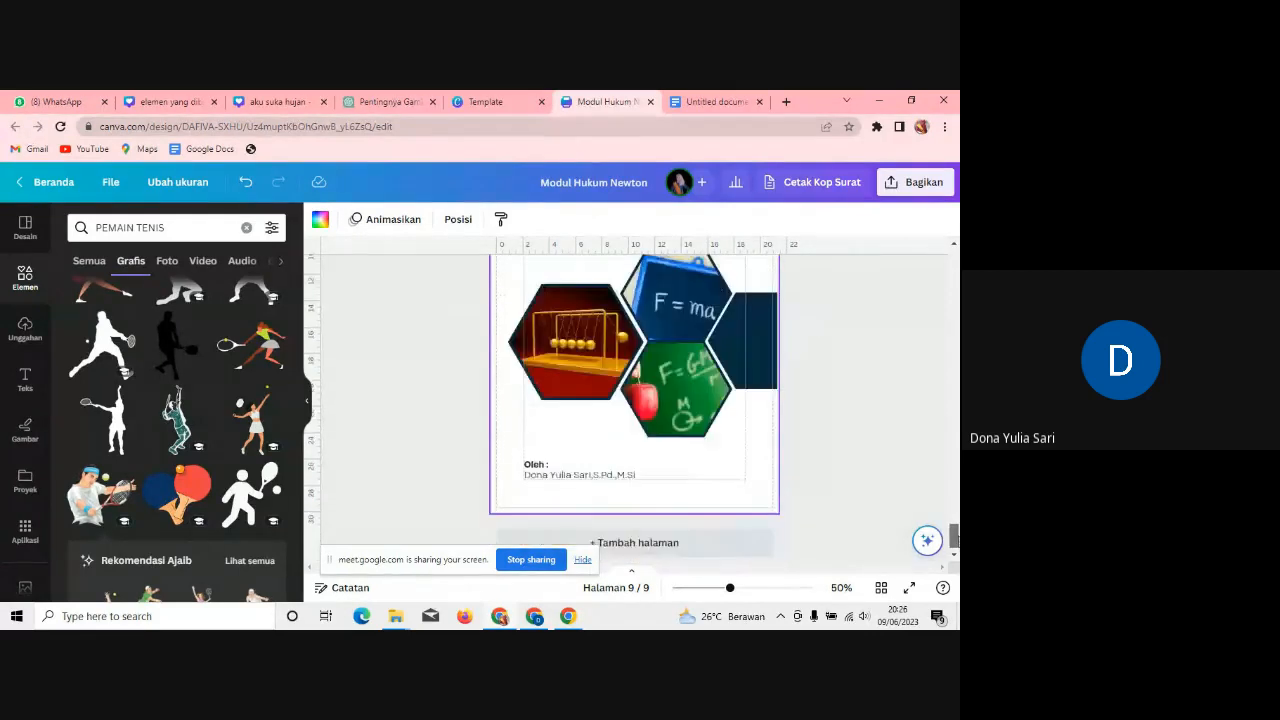
scroll(630, 420, "up", 4)
mouse_move(953, 524)
left_mouse_down()
mouse_move(954, 255)
mouse_move(954, 537)
mouse_move(954, 503)
mouse_move(954, 537)
mouse_move(954, 524)
left_mouse_up()
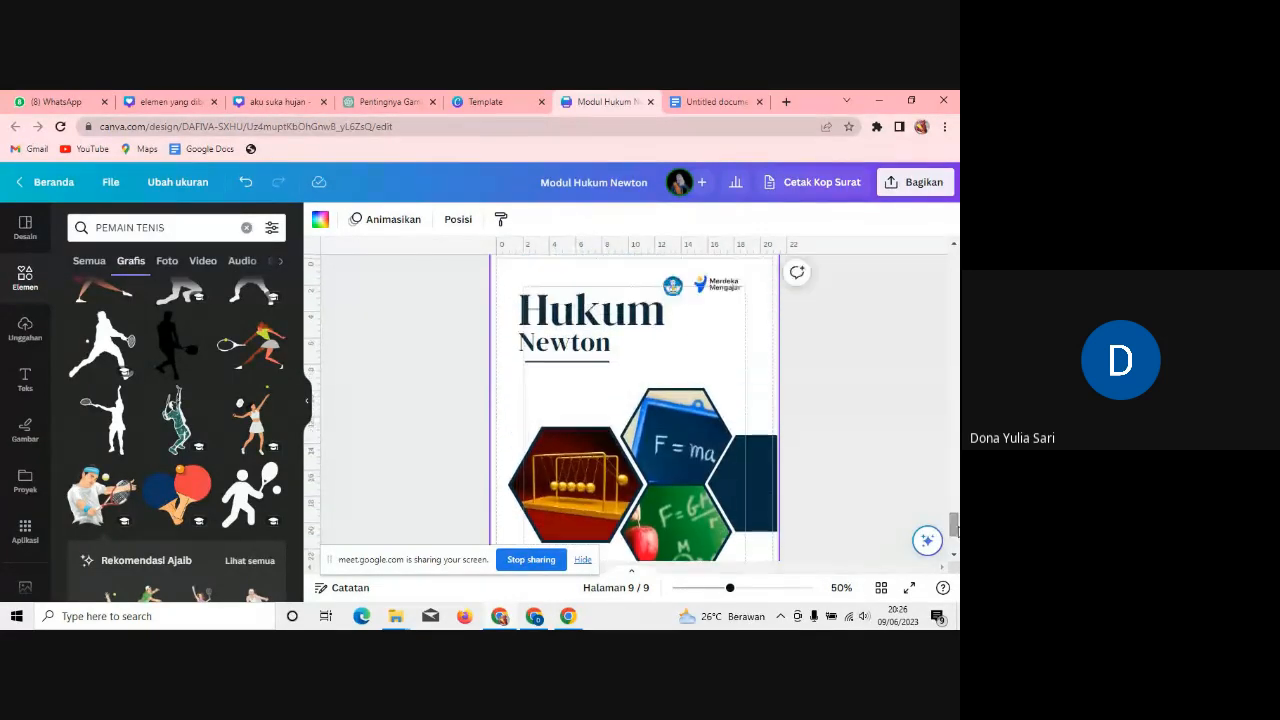
left_click(718, 285)
key("Delete")
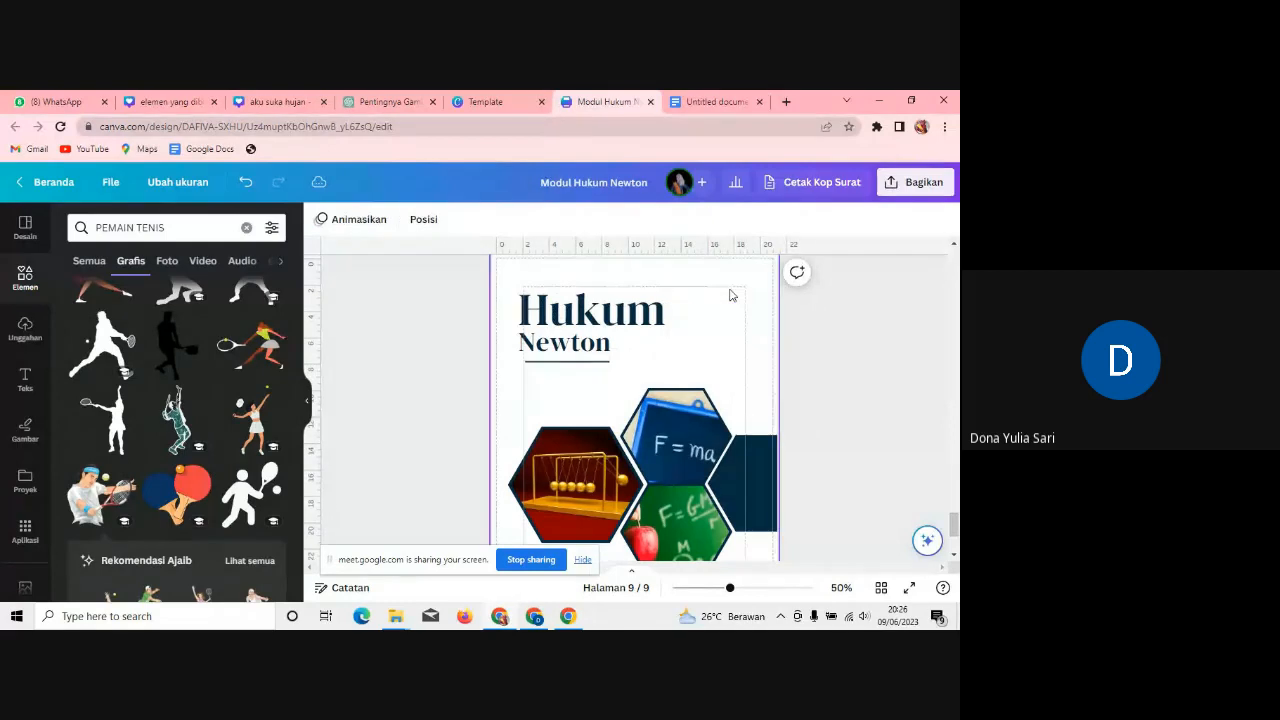
left_click(595, 316)
key("Delete")
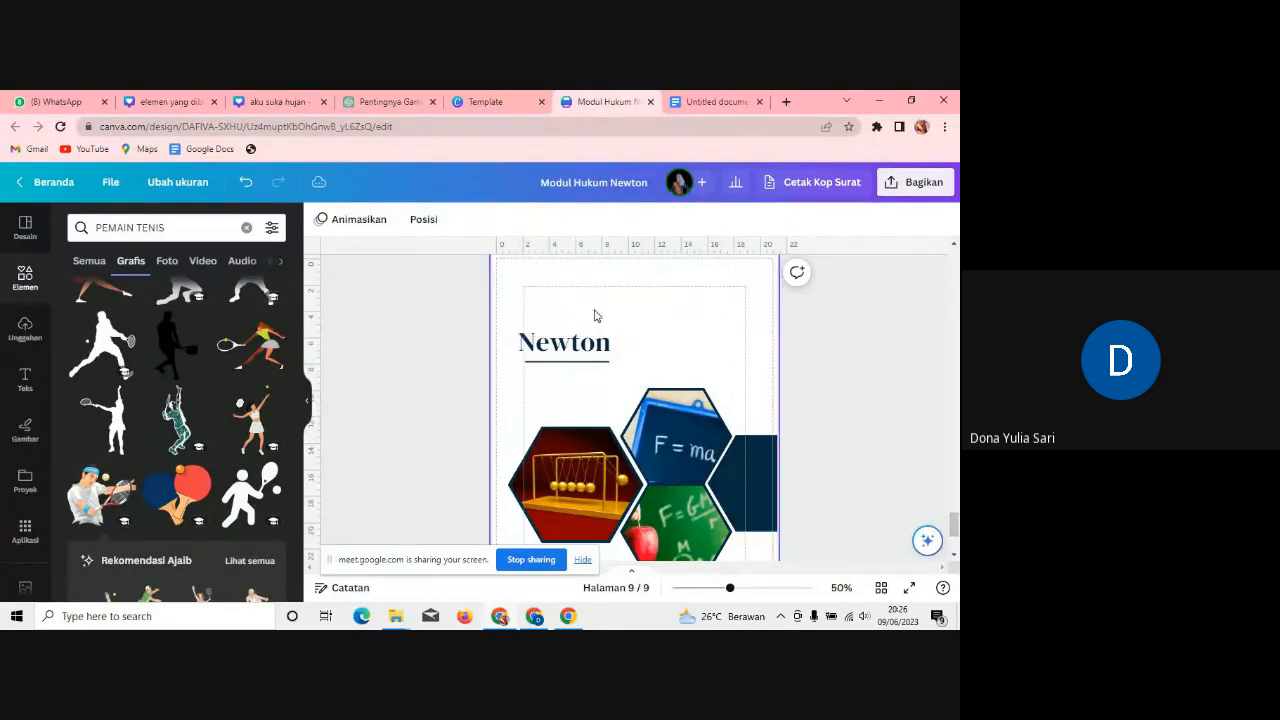
scroll(956, 514, "up", 3)
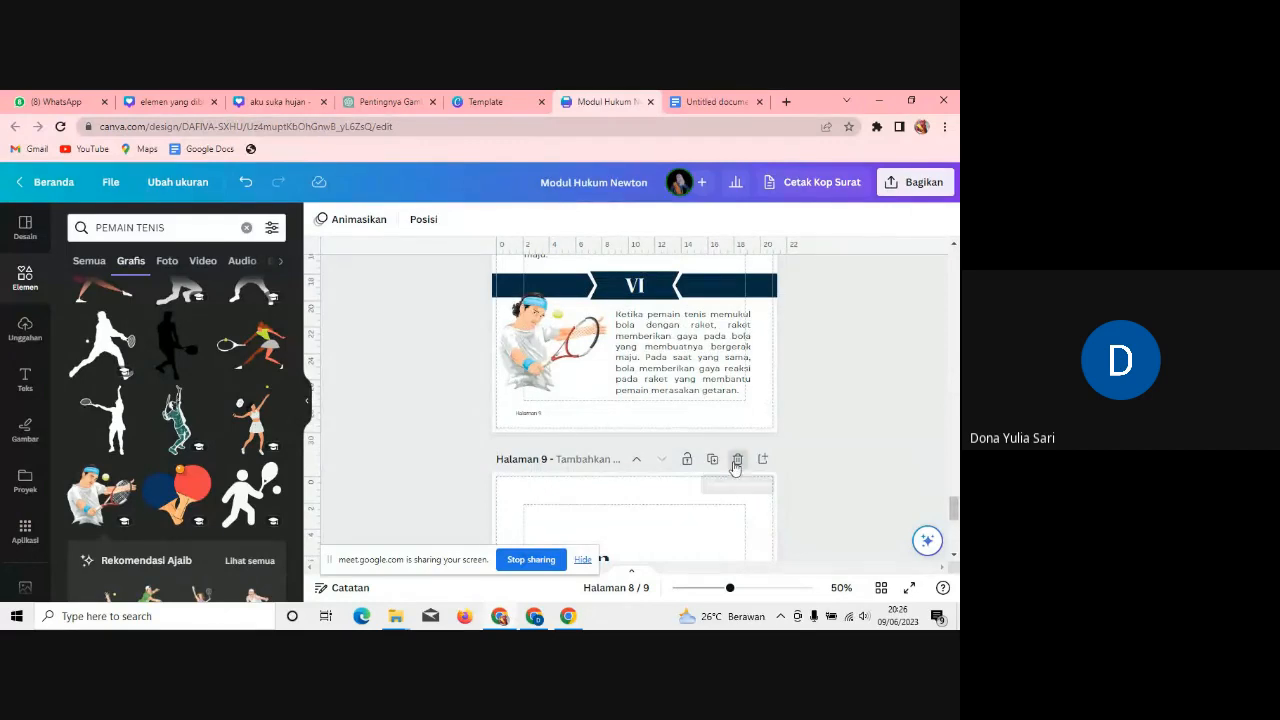
left_click(737, 458)
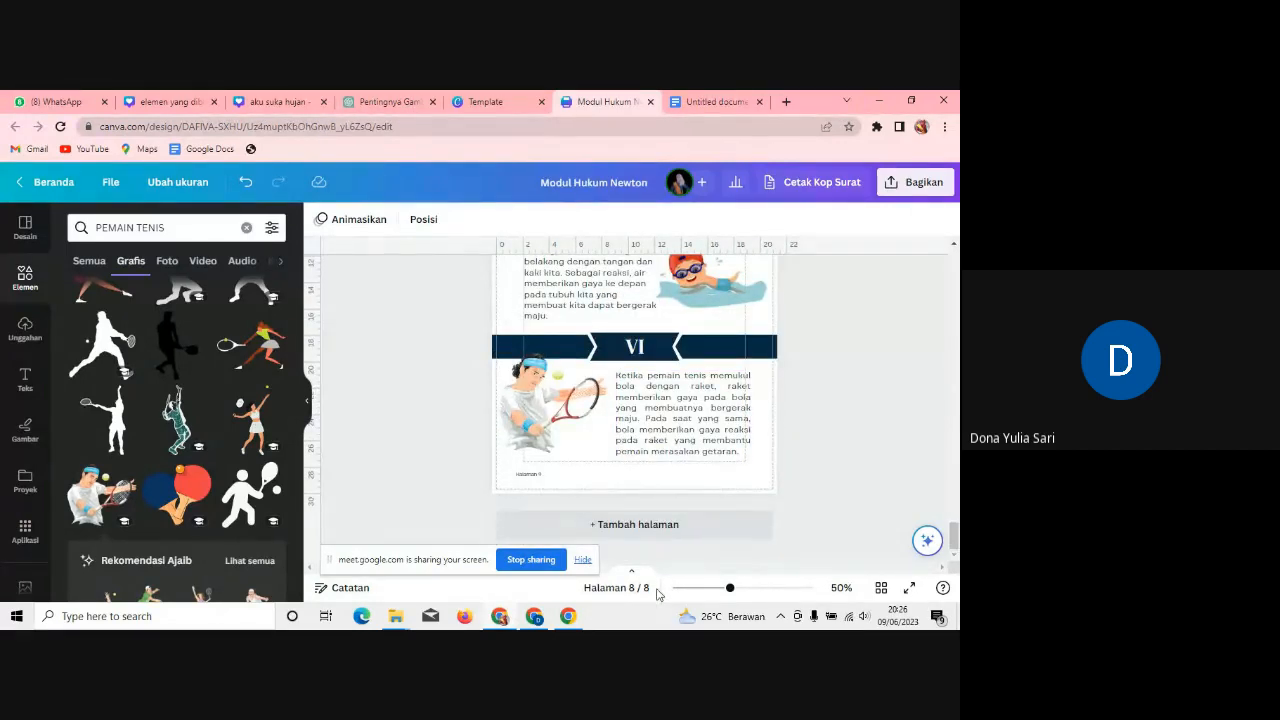
Step: Zoom out the pages and open the Bagikan panel's full Lainnya list of publishing options
left_click_drag(730, 590, 714, 590)
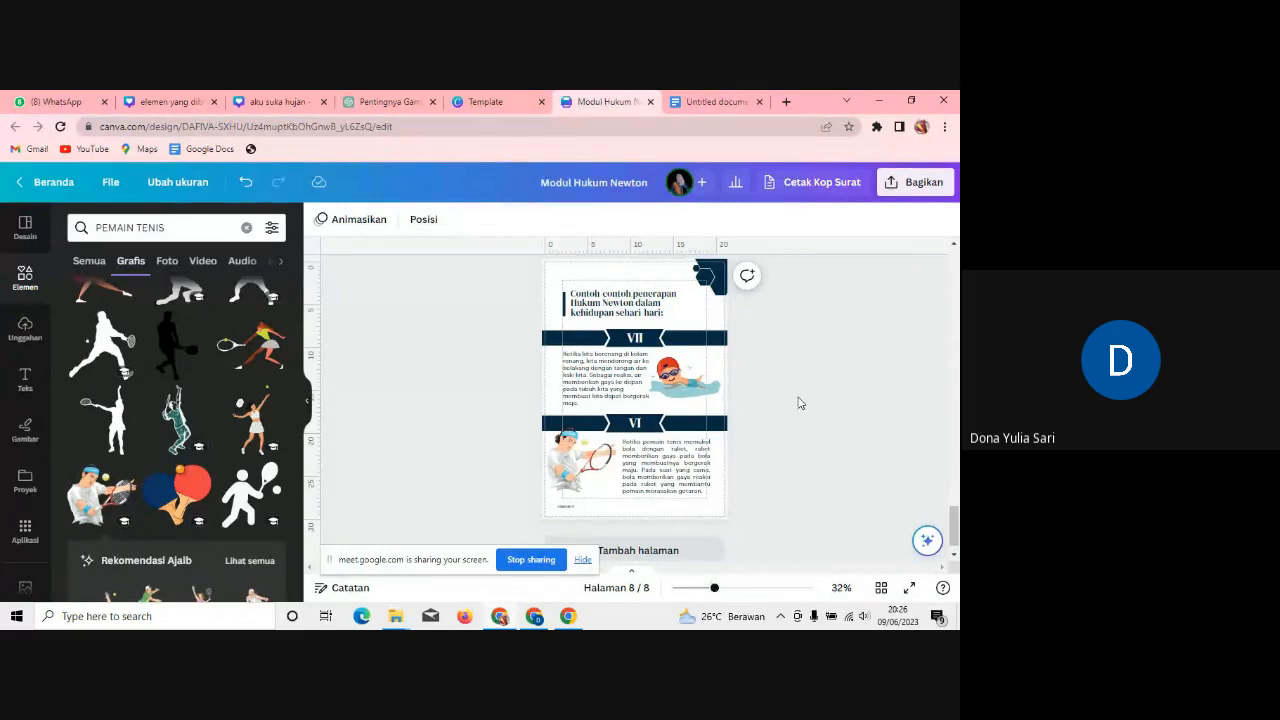
left_click(934, 190)
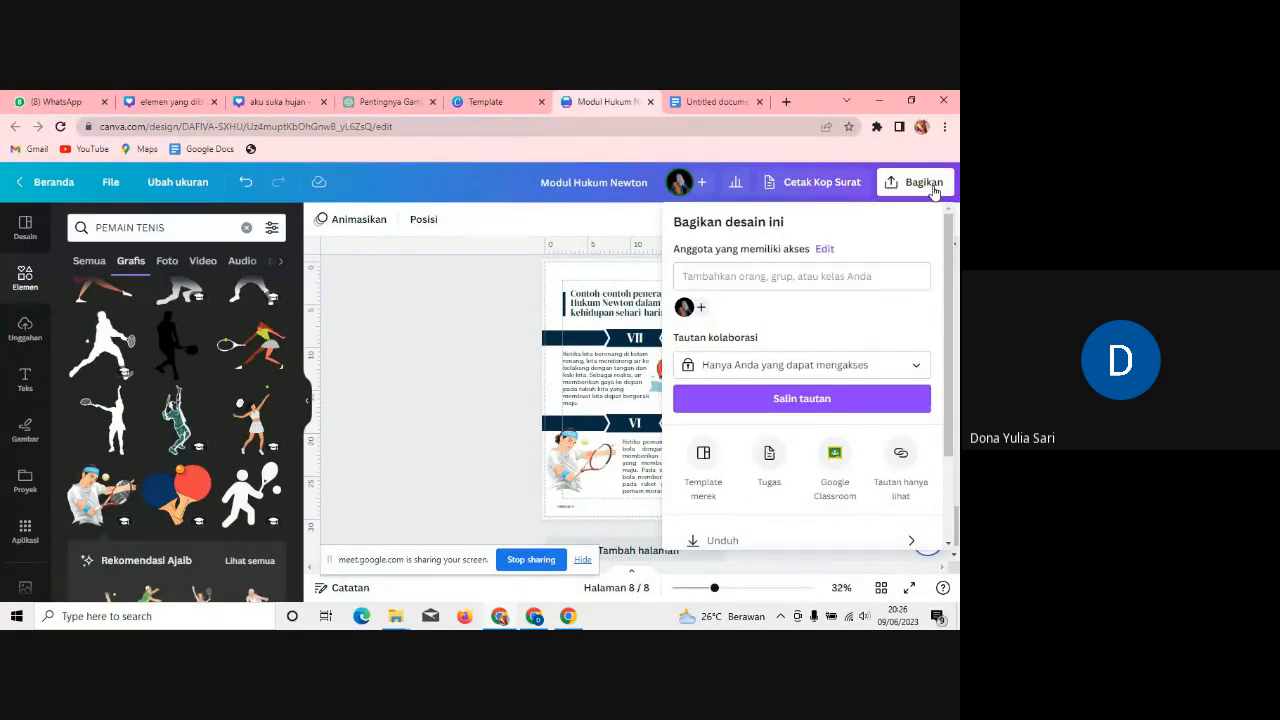
scroll(944, 422, "down", 2)
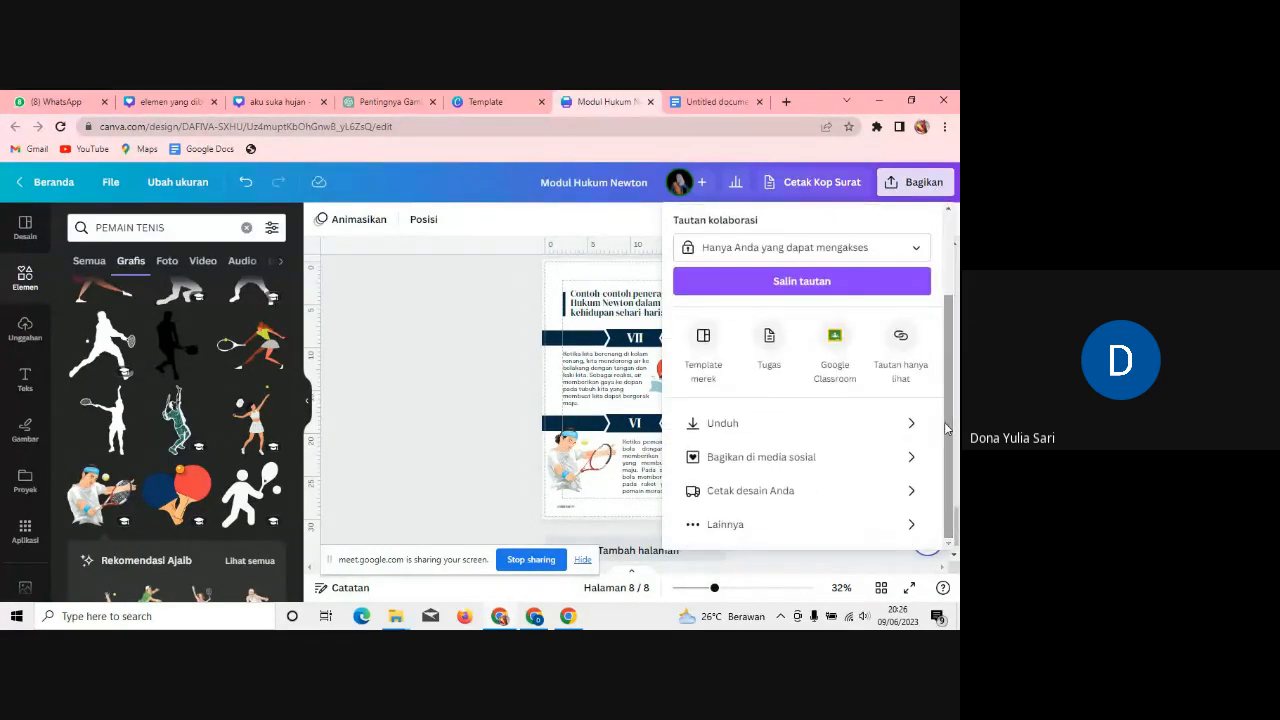
left_click(850, 425)
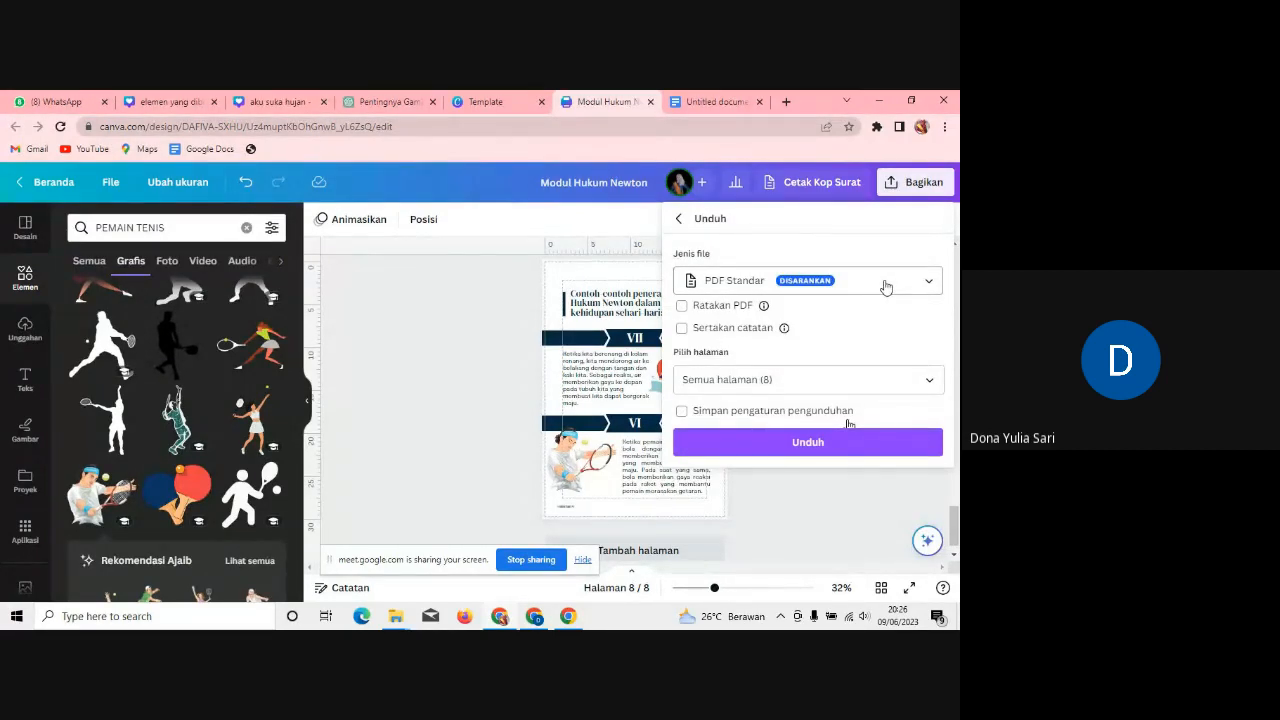
left_click(415, 304)
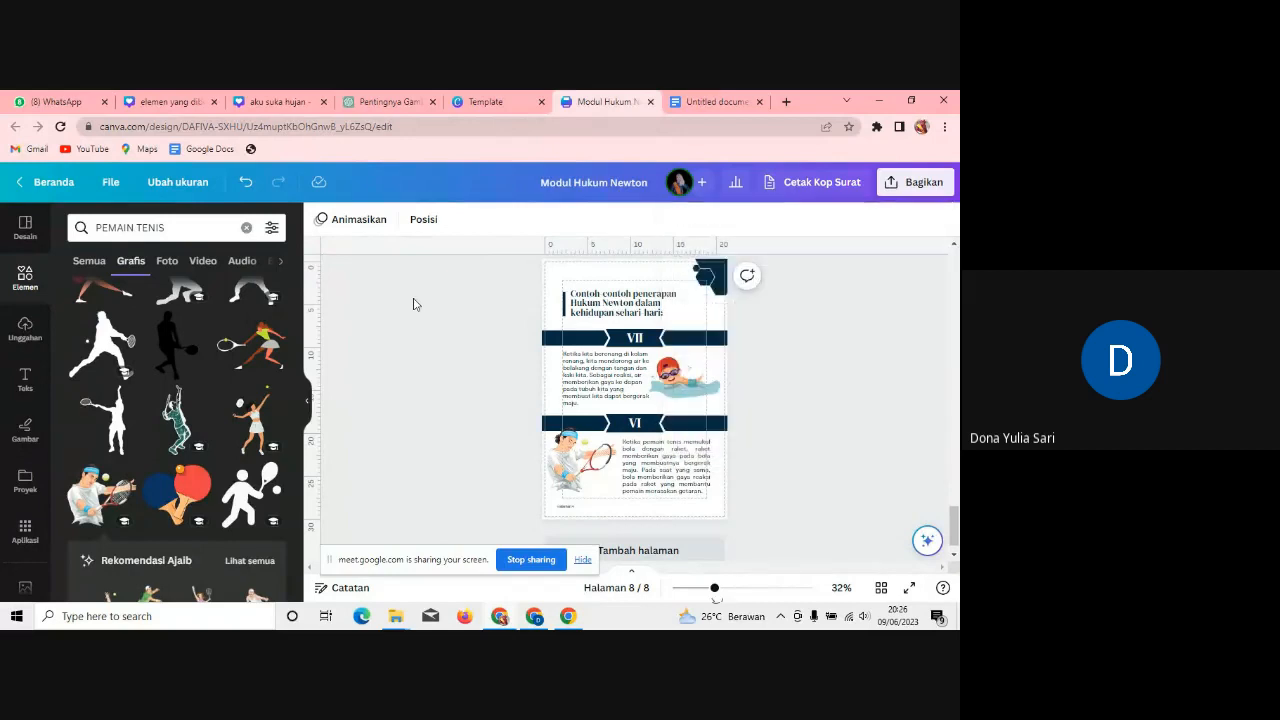
left_click(922, 183)
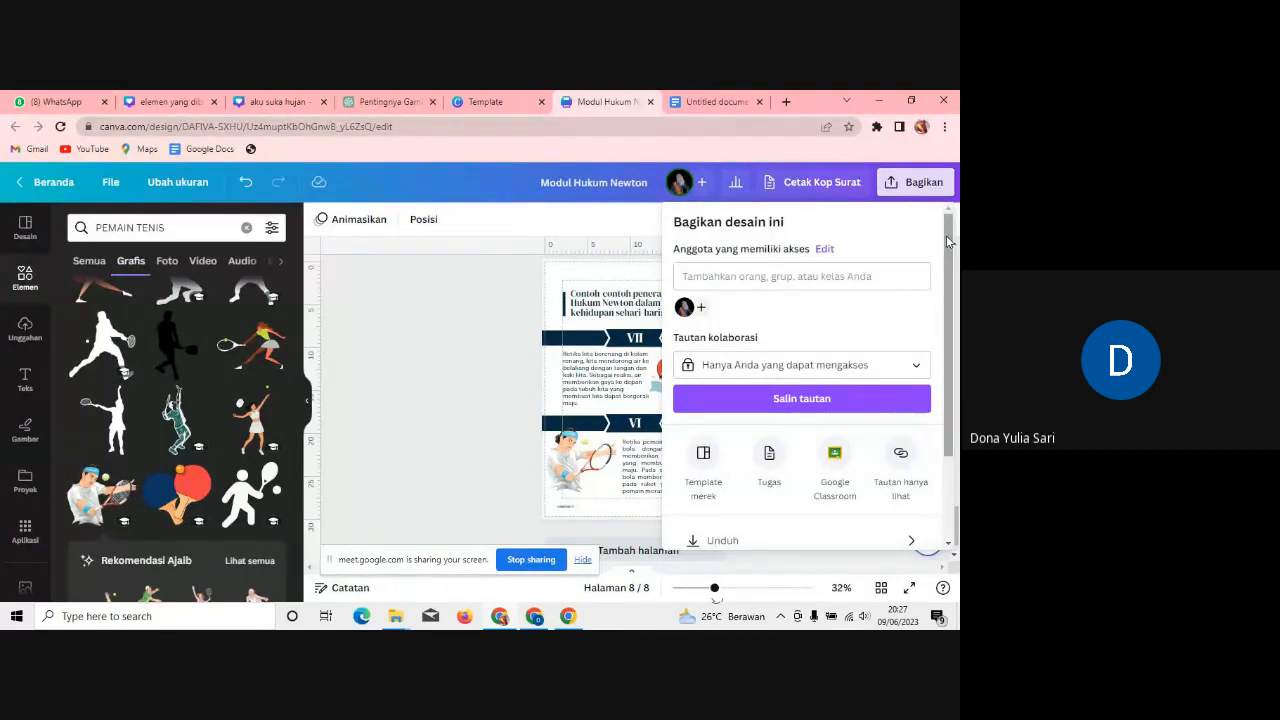
left_click_drag(946, 235, 946, 276)
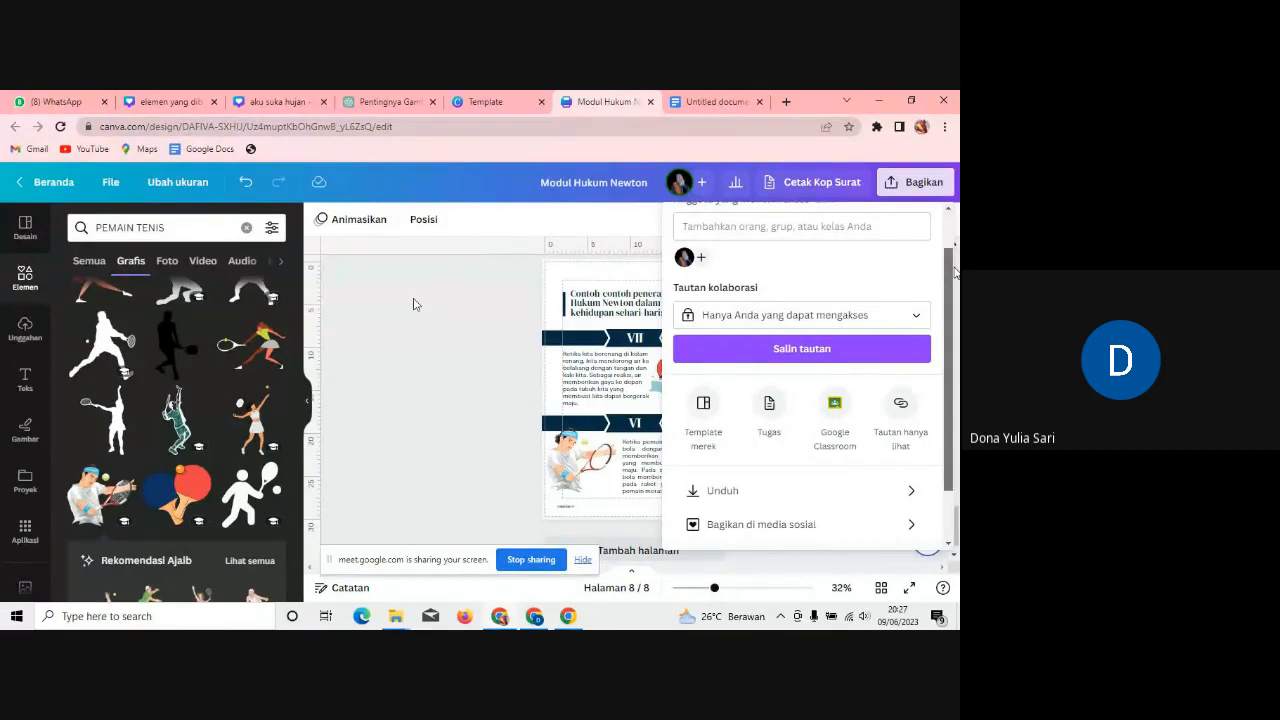
scroll(943, 269, "down", 2)
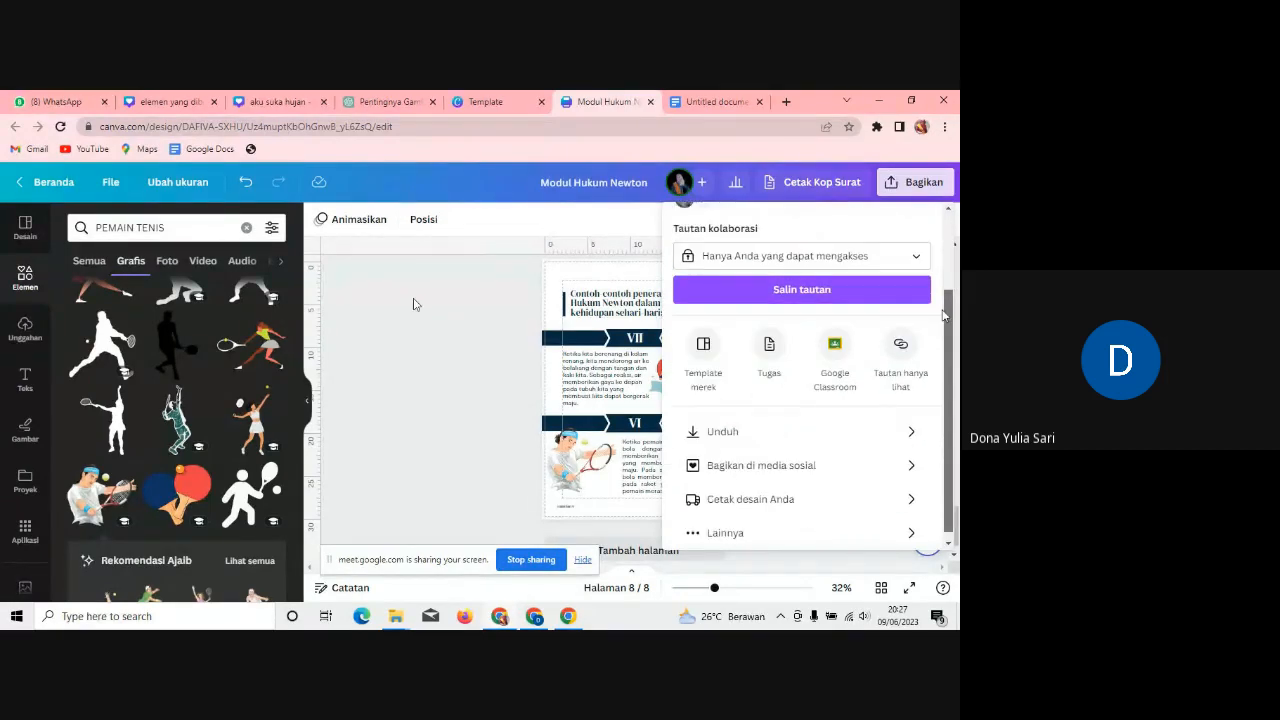
left_click(737, 527)
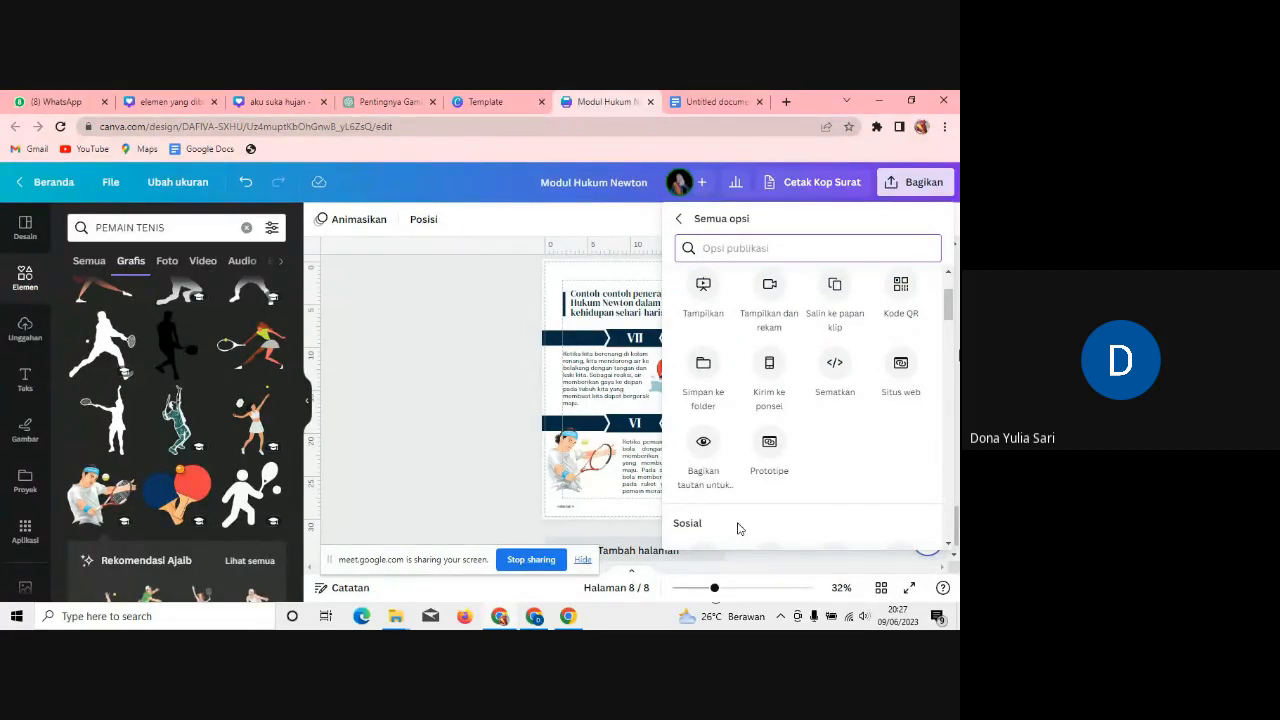
left_click_drag(946, 314, 957, 380)
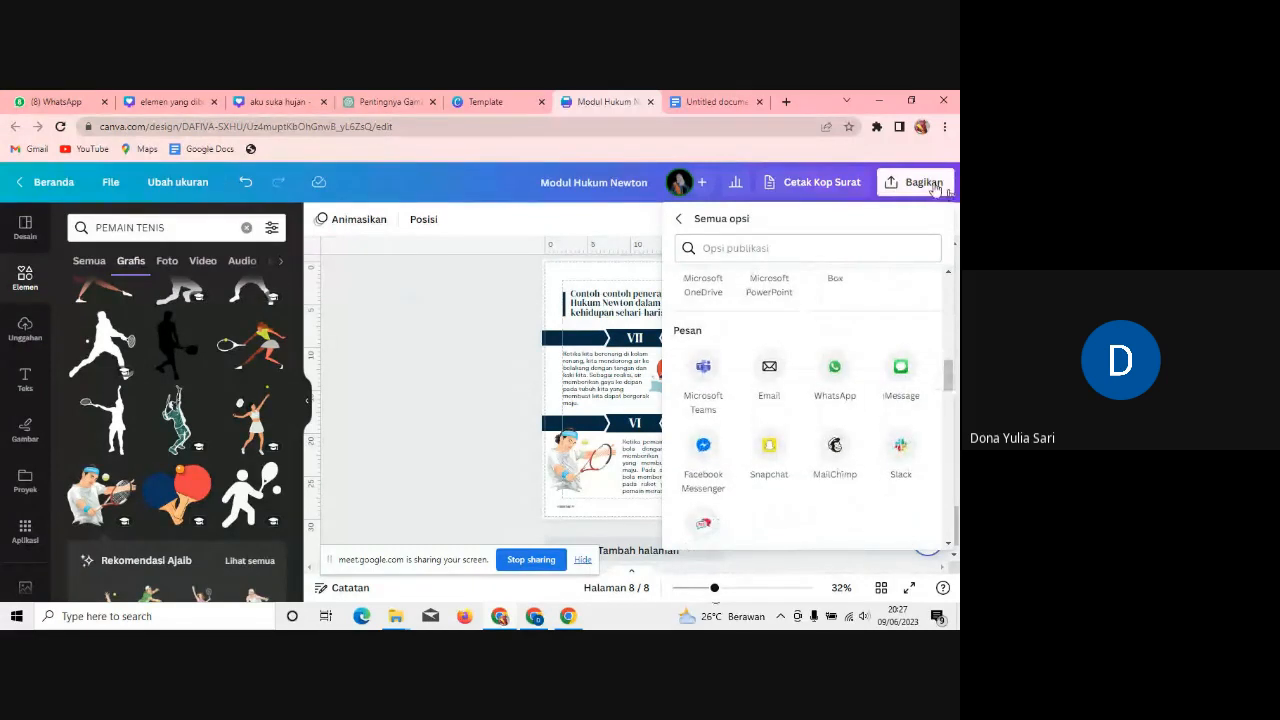
Step: Admit the person waiting to join the video call, then return to Canva
left_click(933, 188)
left_click(933, 188)
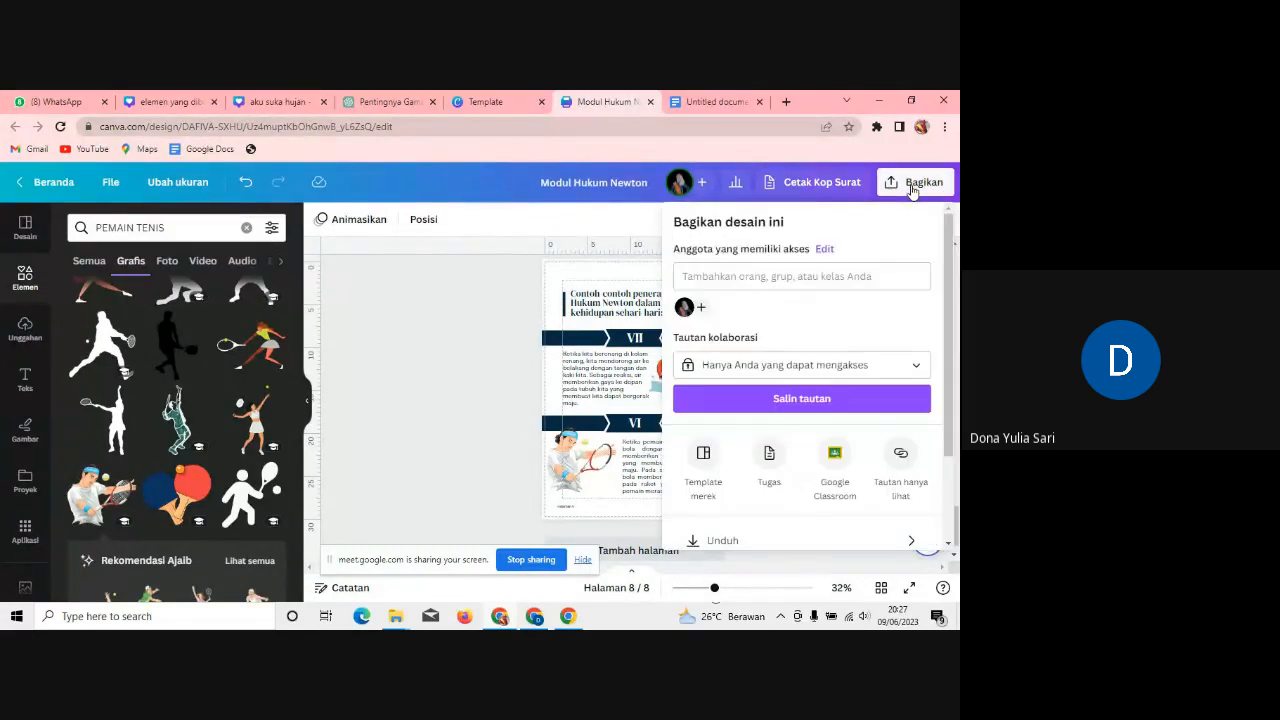
left_click_drag(945, 237, 958, 380)
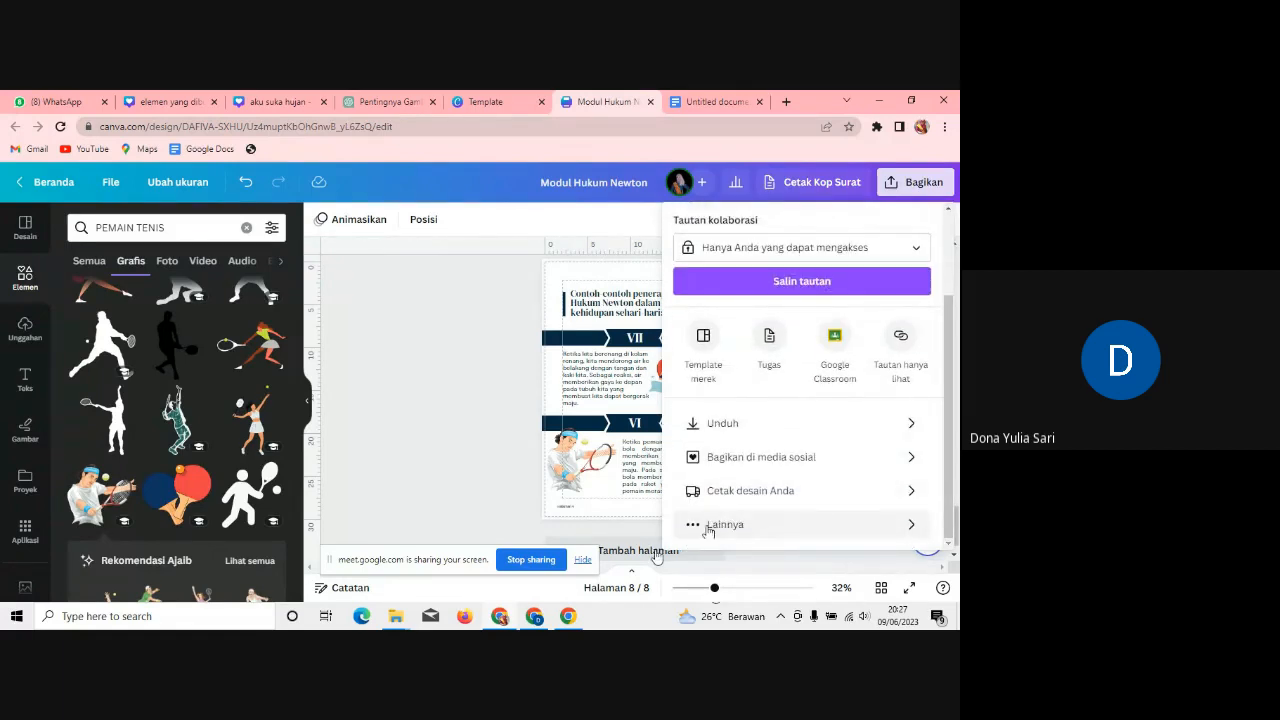
left_click(536, 618)
left_click(614, 228)
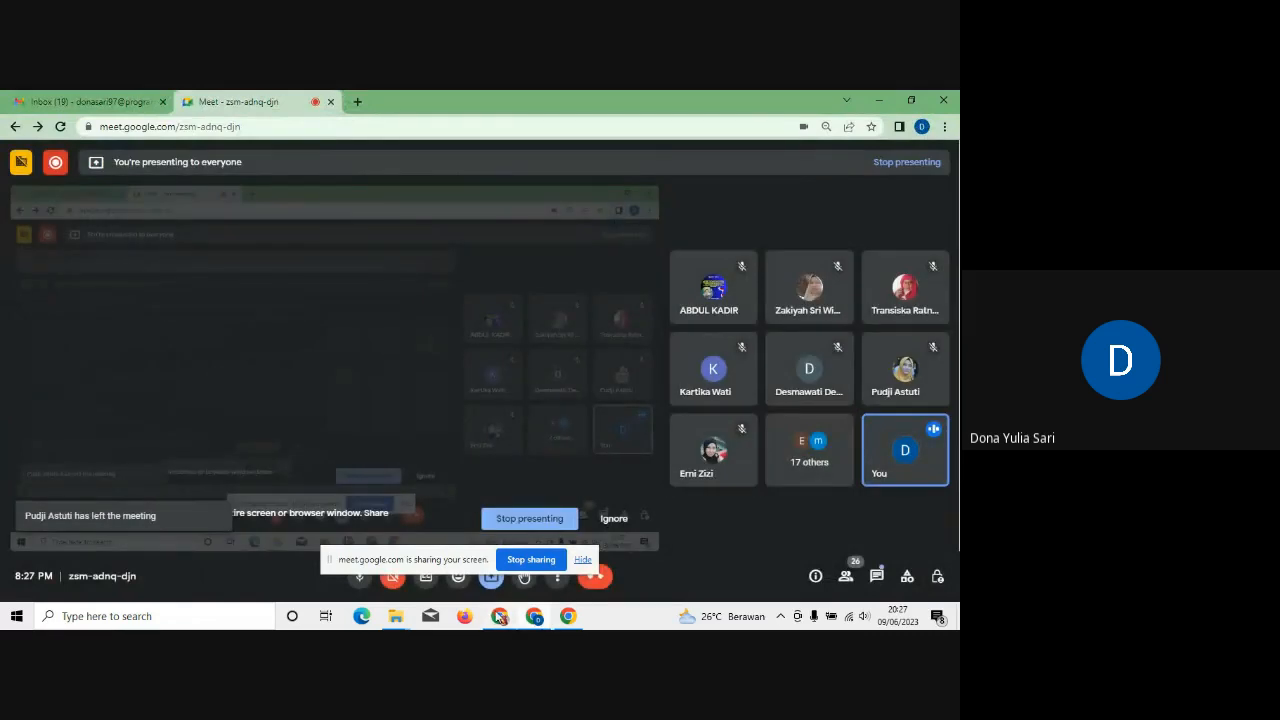
left_click(500, 617)
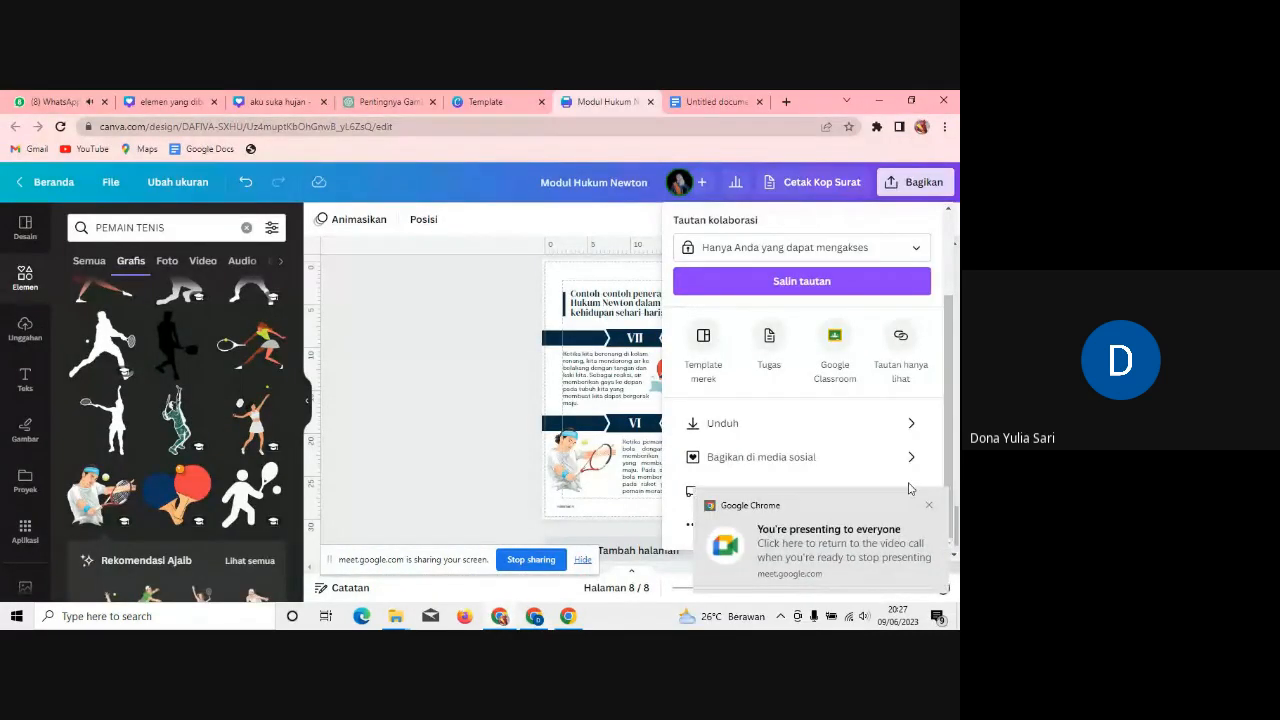
Step: Reopen the Semua opsi list and scroll down to the Buku flip Publuu app
left_click(407, 362)
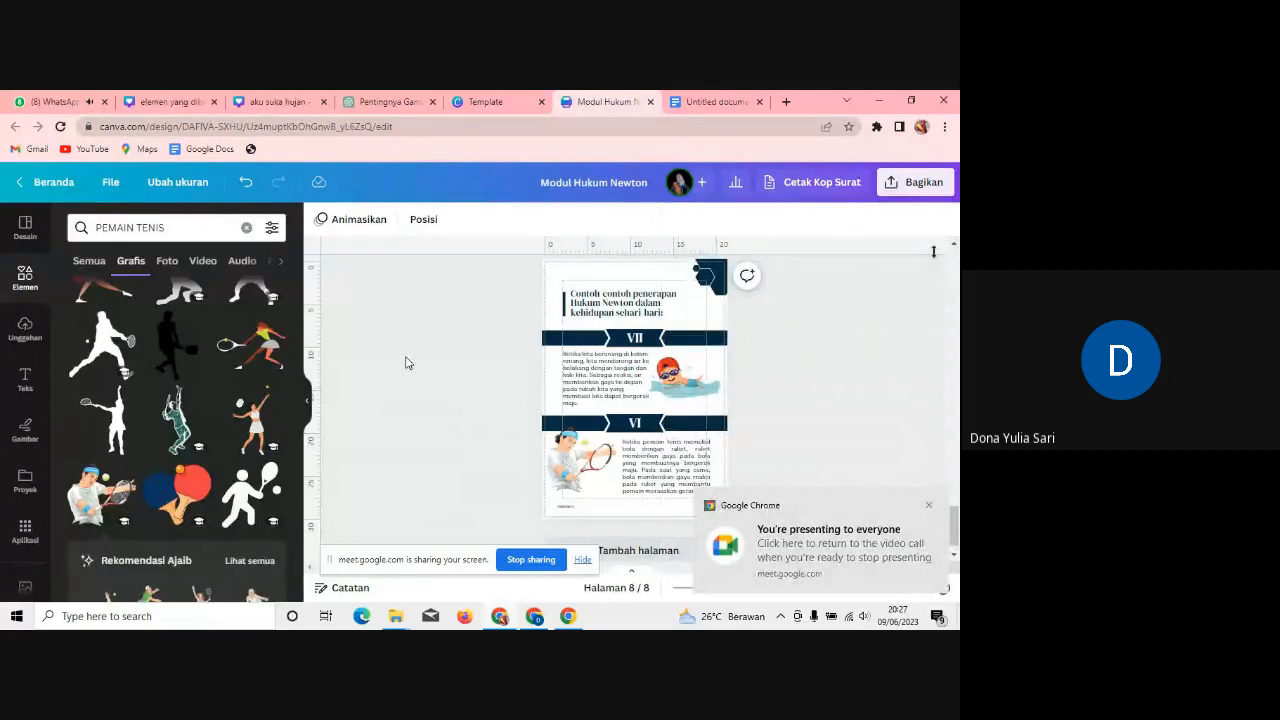
left_click(926, 184)
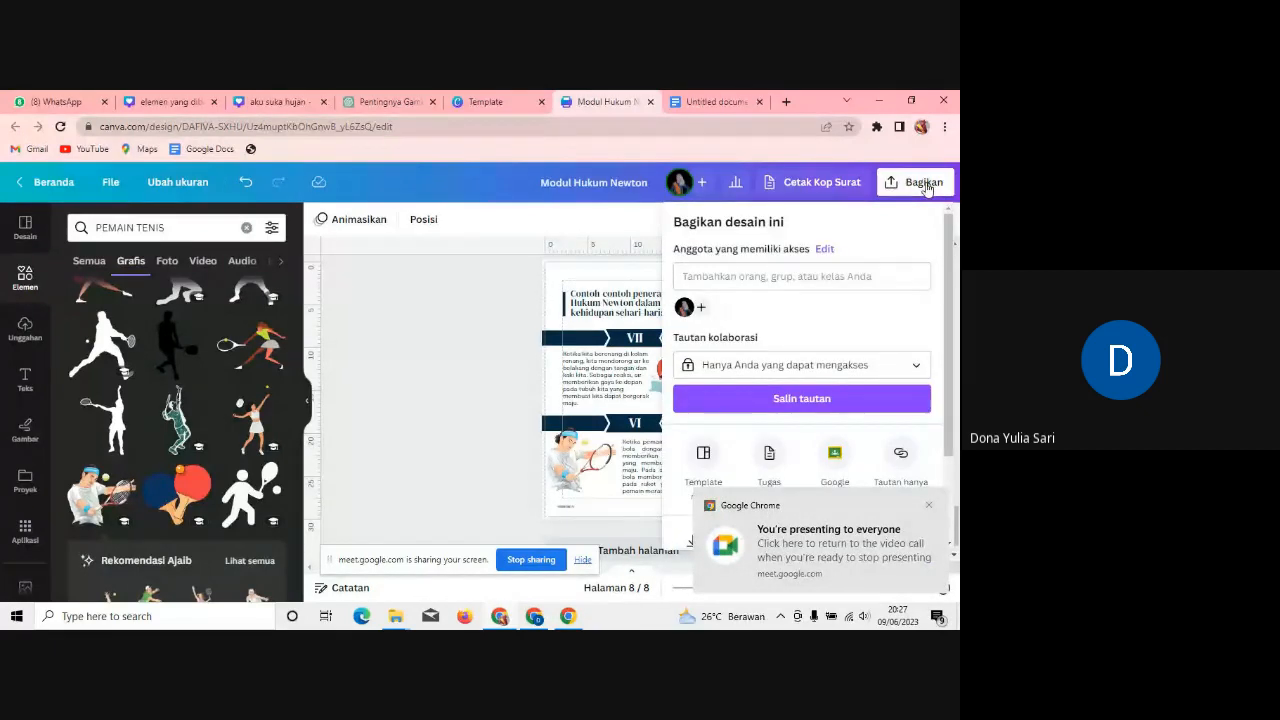
scroll(953, 300, "down", 3)
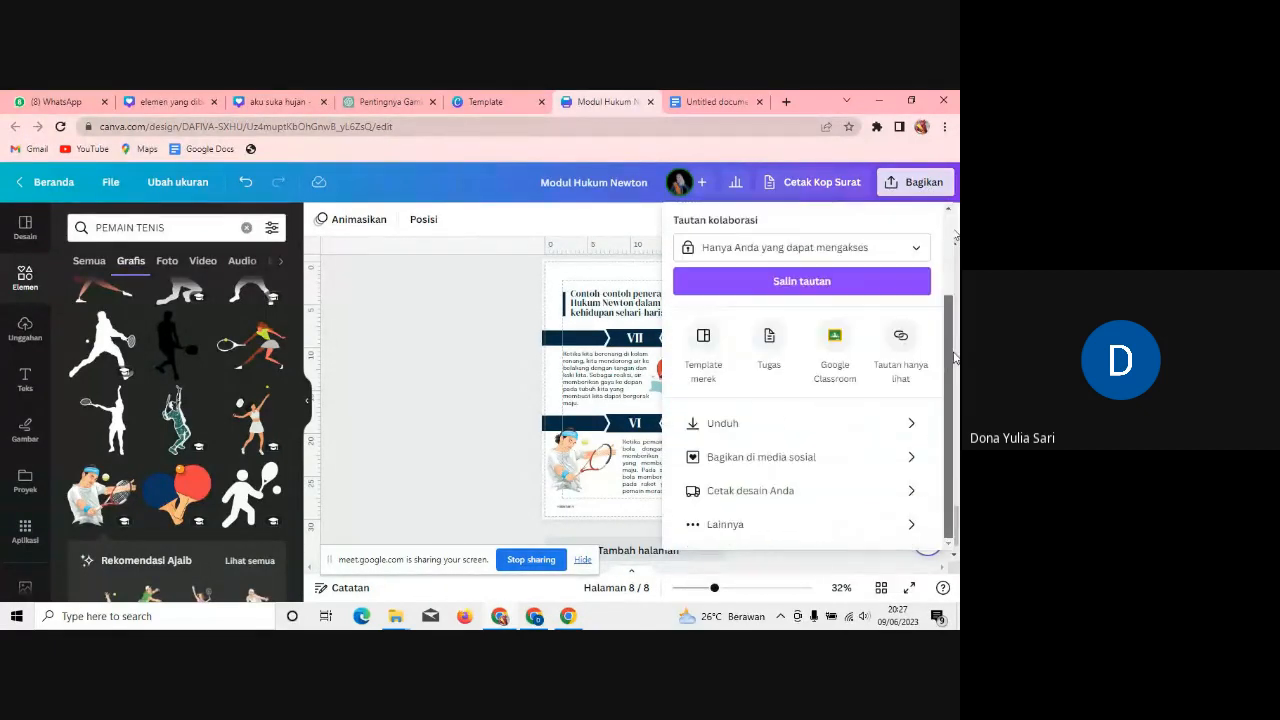
left_click(716, 527)
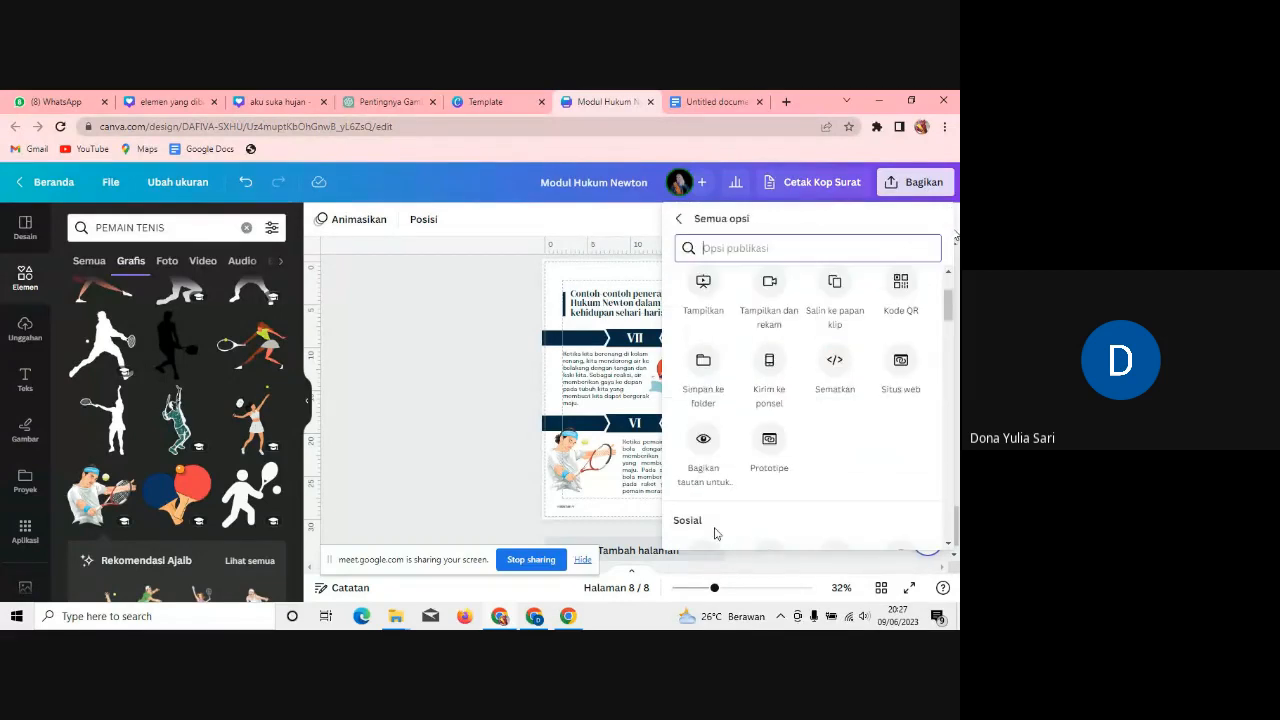
left_click_drag(949, 306, 953, 420)
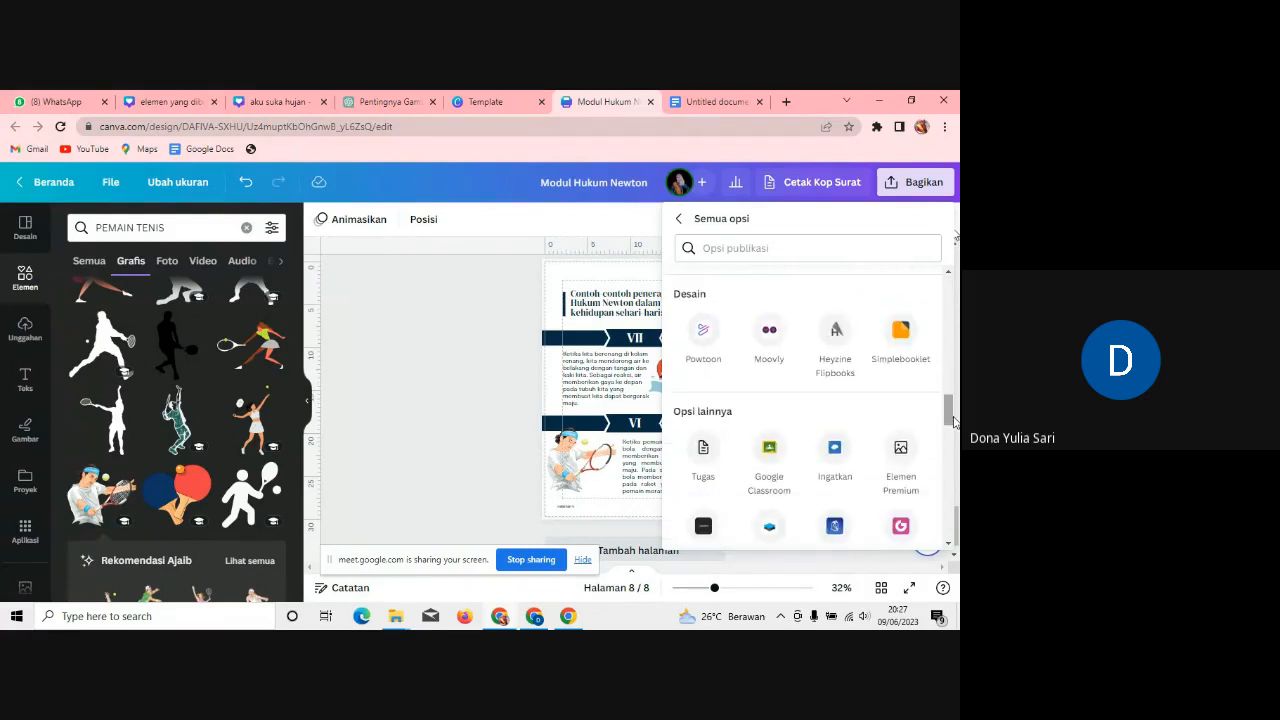
scroll(950, 412, "down", 2)
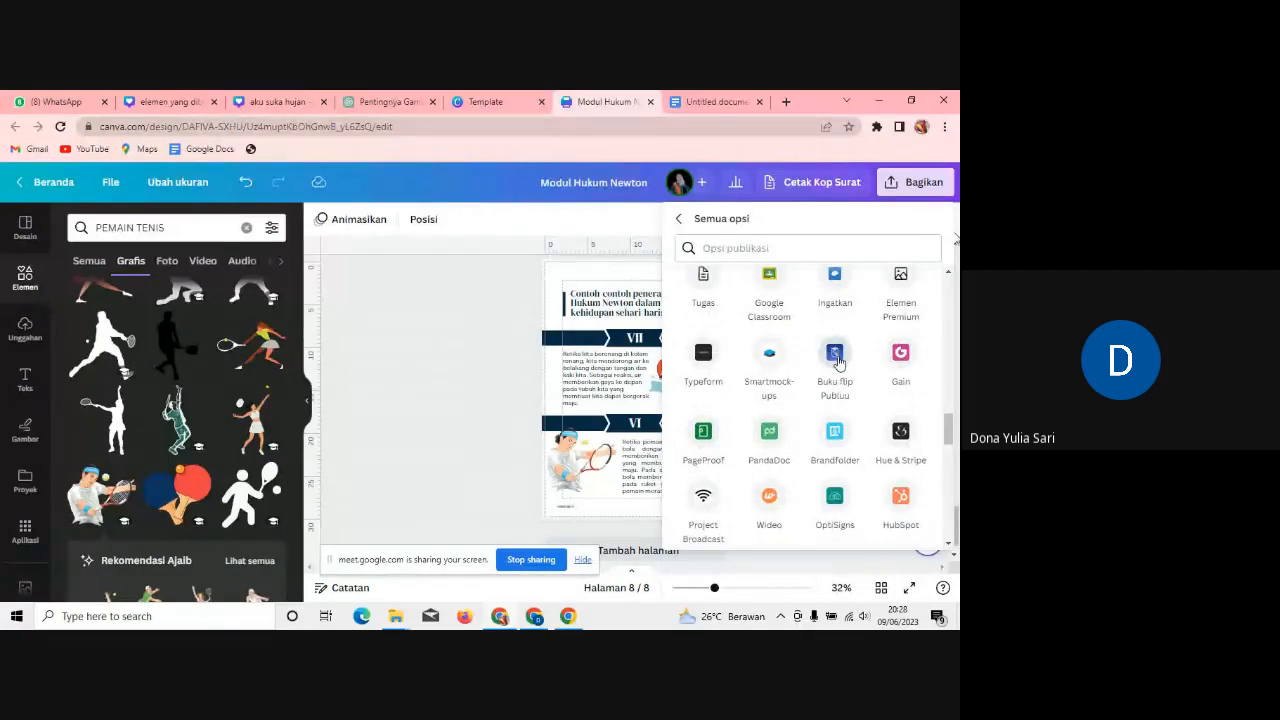
Step: Save all 8 pages as a Publuu flipbook and view it on Publuu
left_click(836, 356)
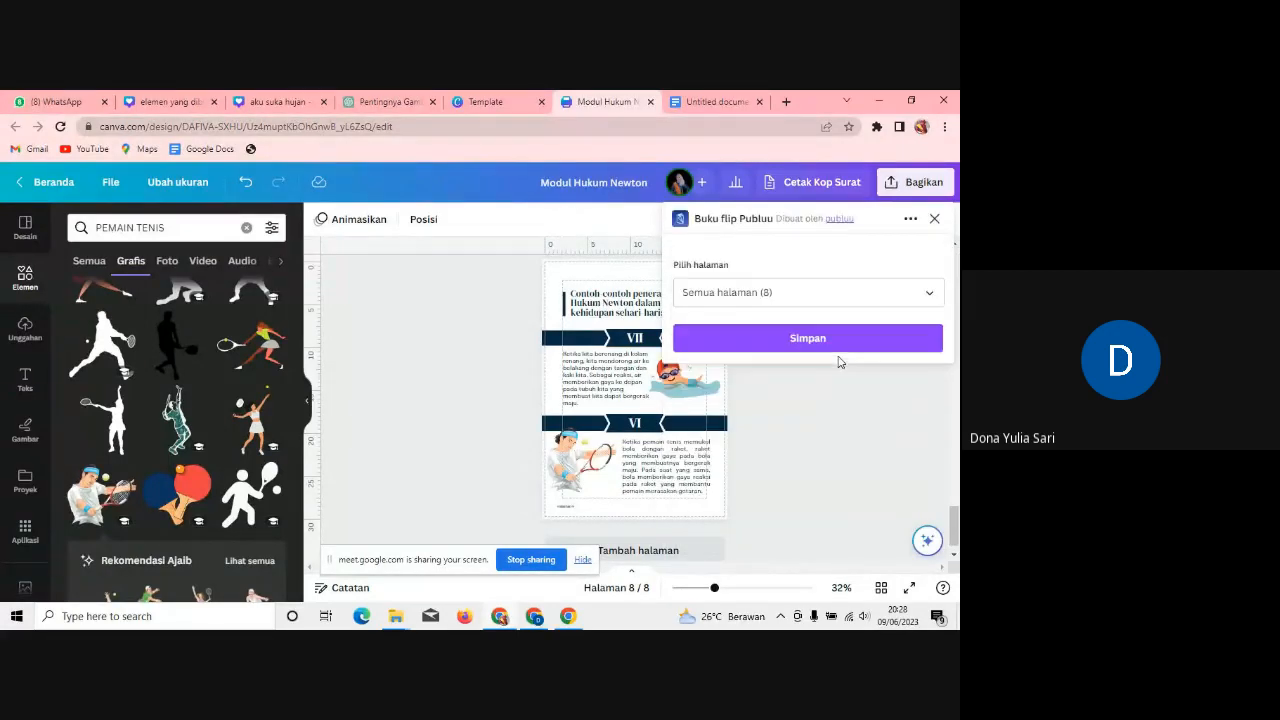
left_click(828, 344)
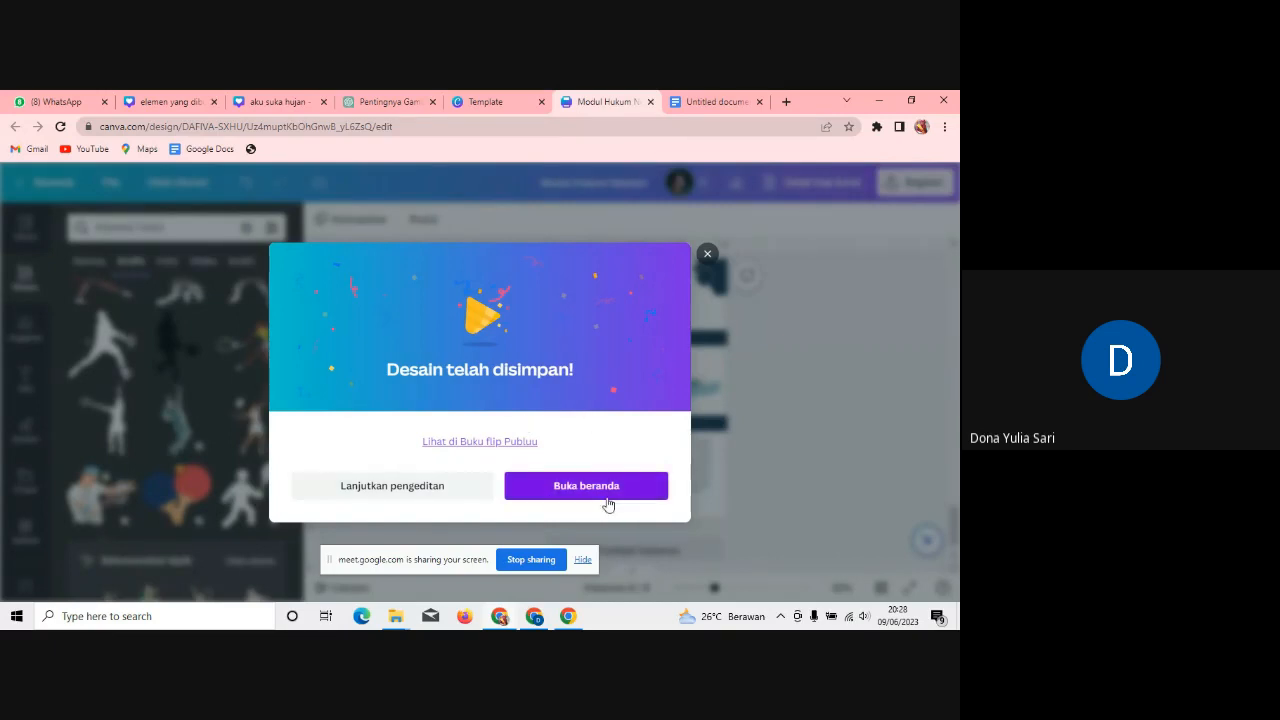
left_click(497, 446)
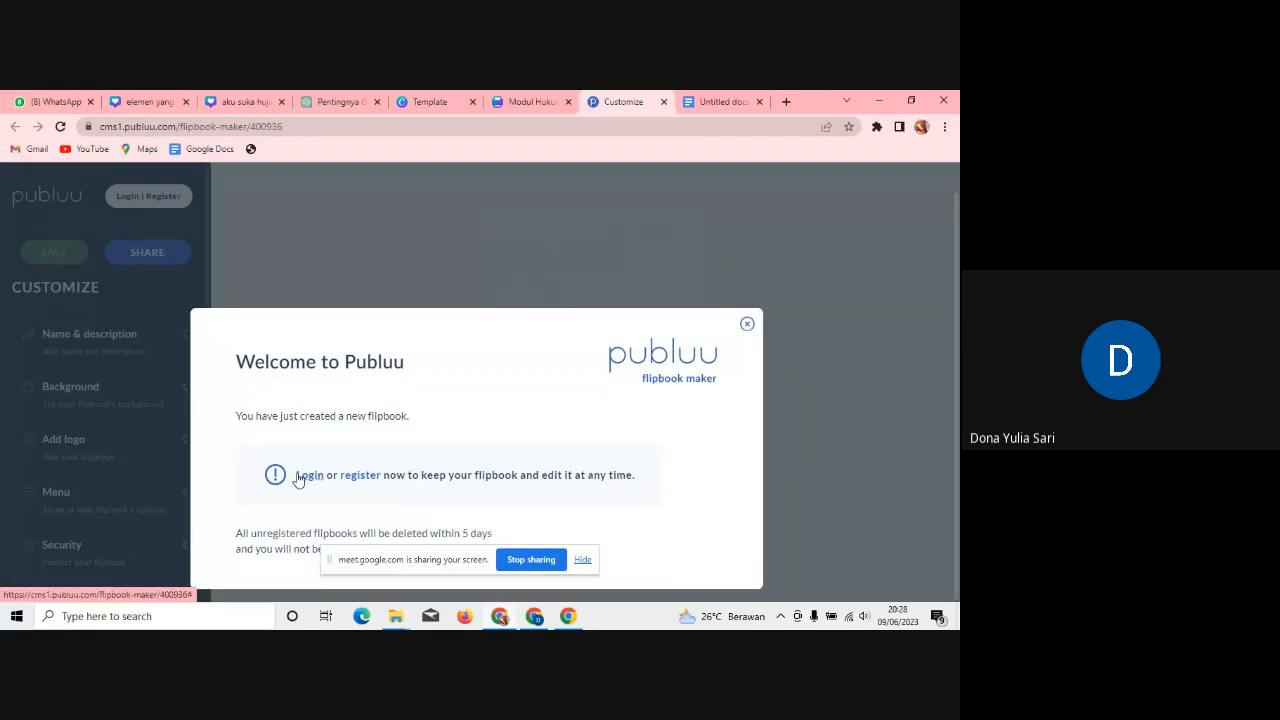
Step: Bring up Publuu's login form, zoom the page out, and try signing in with Google
left_click(300, 476)
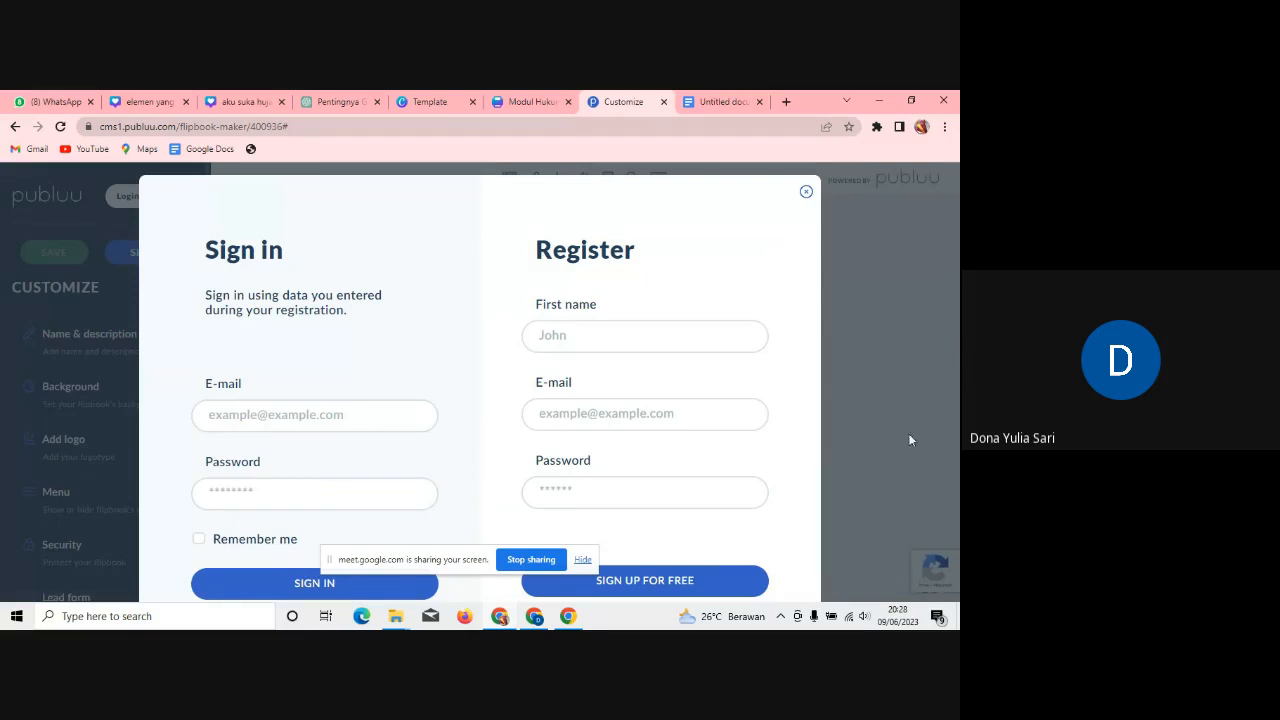
key("ctrl+minus")
key("ctrl+minus")
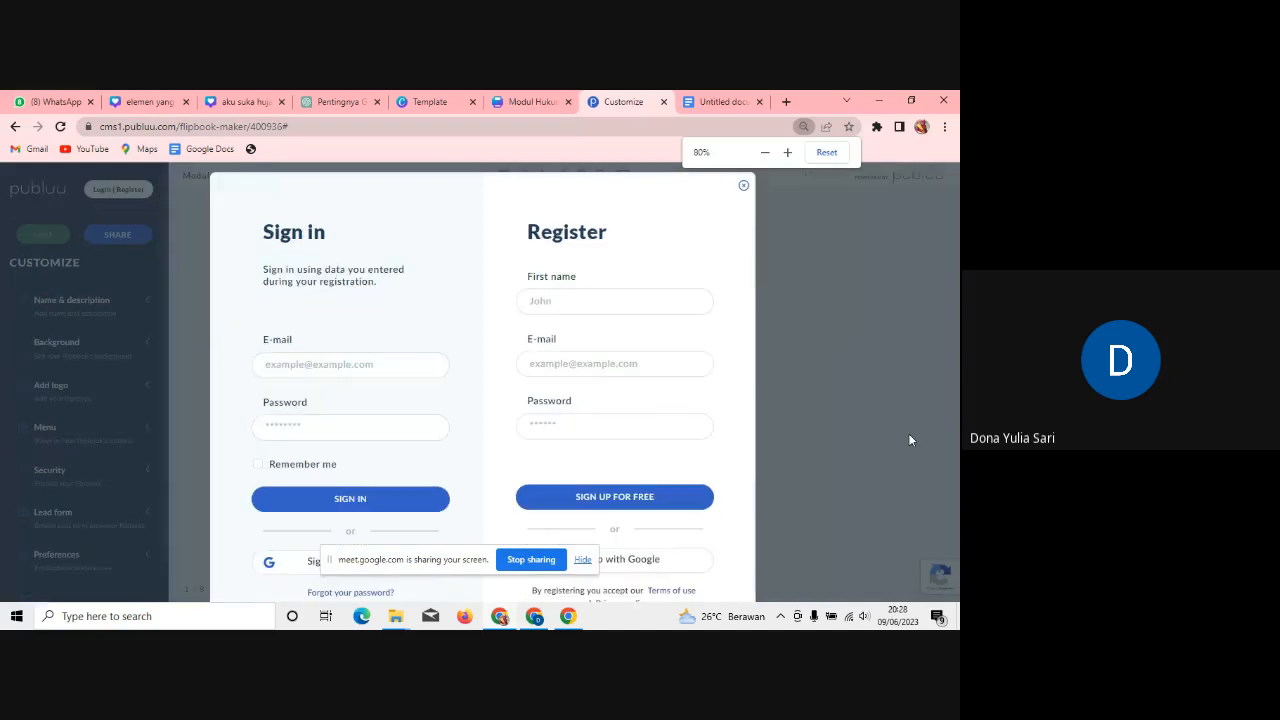
left_click_drag(415, 559, 449, 459)
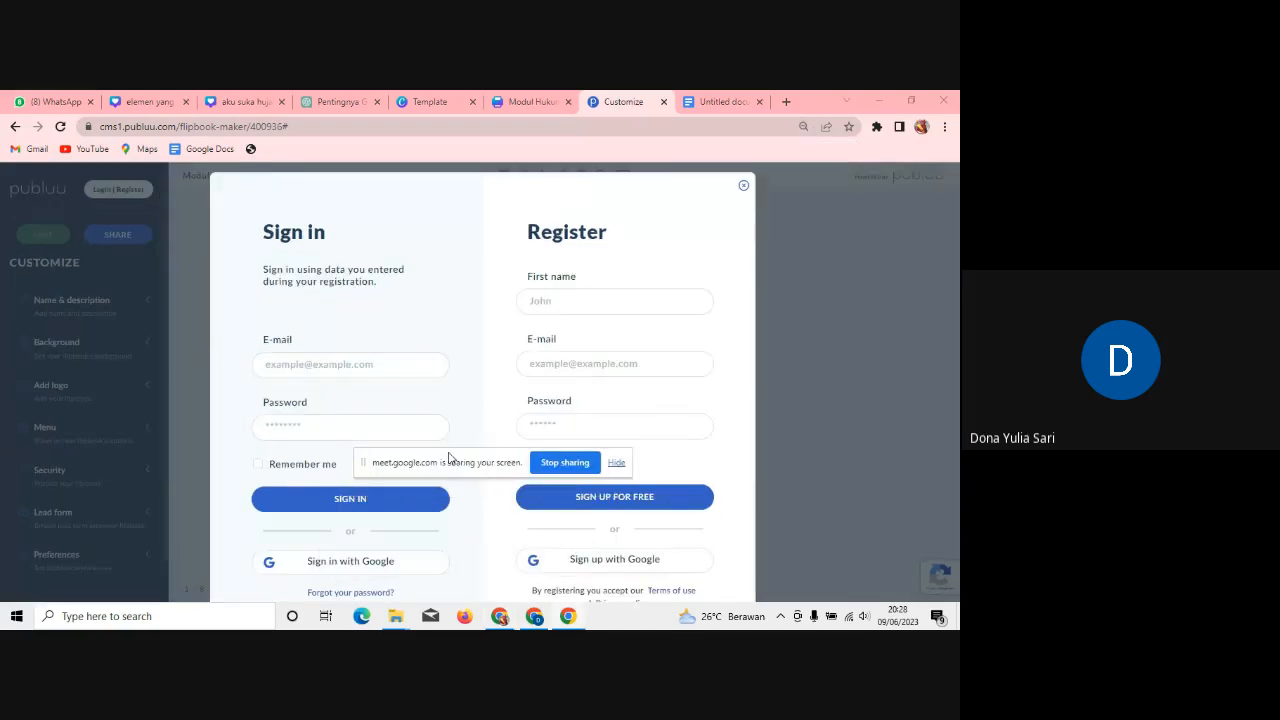
left_click(314, 563)
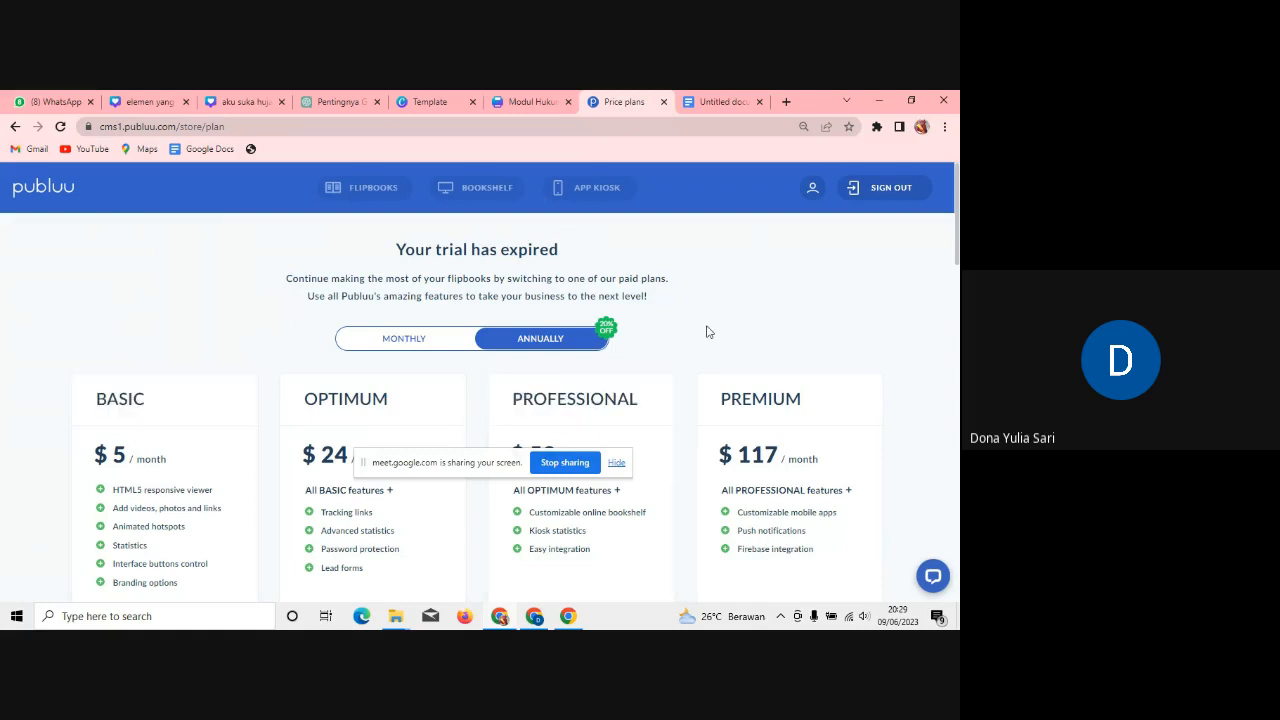
Step: Close the Publuu tab and saved-design notice, then scroll Canva's Semua opsi list to FlippingBook
left_click(664, 102)
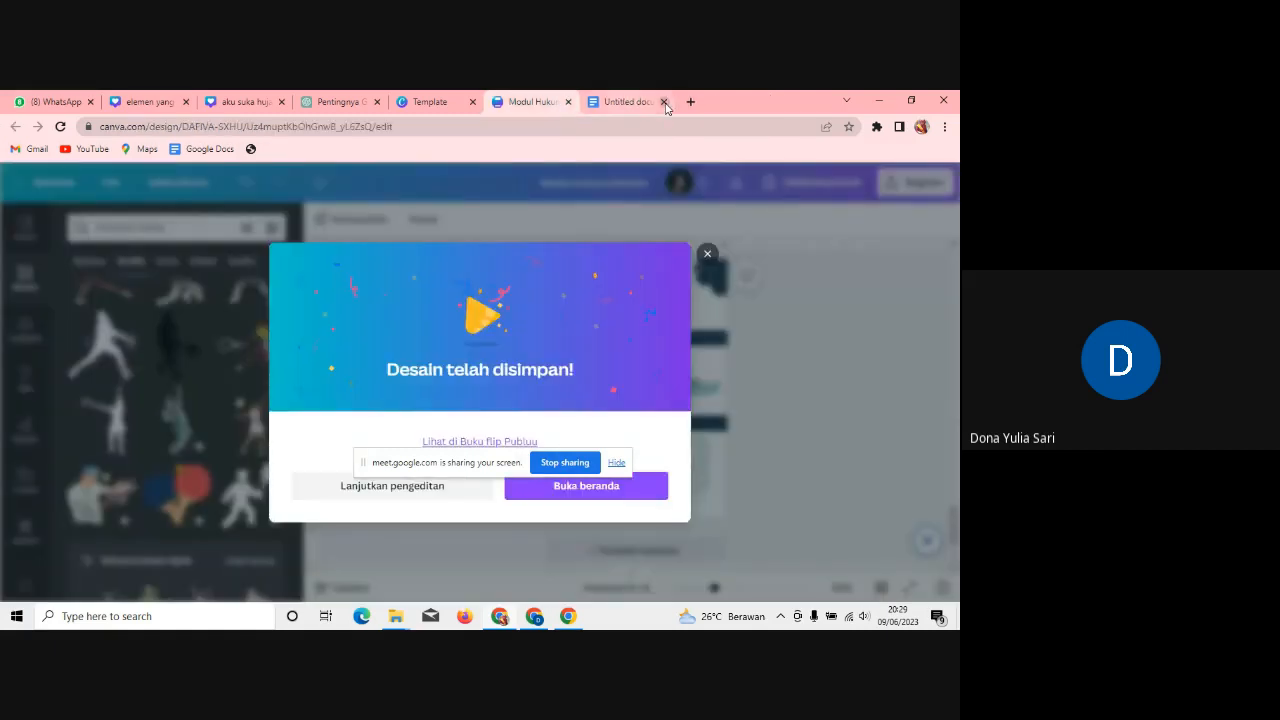
left_click(707, 256)
left_click(925, 184)
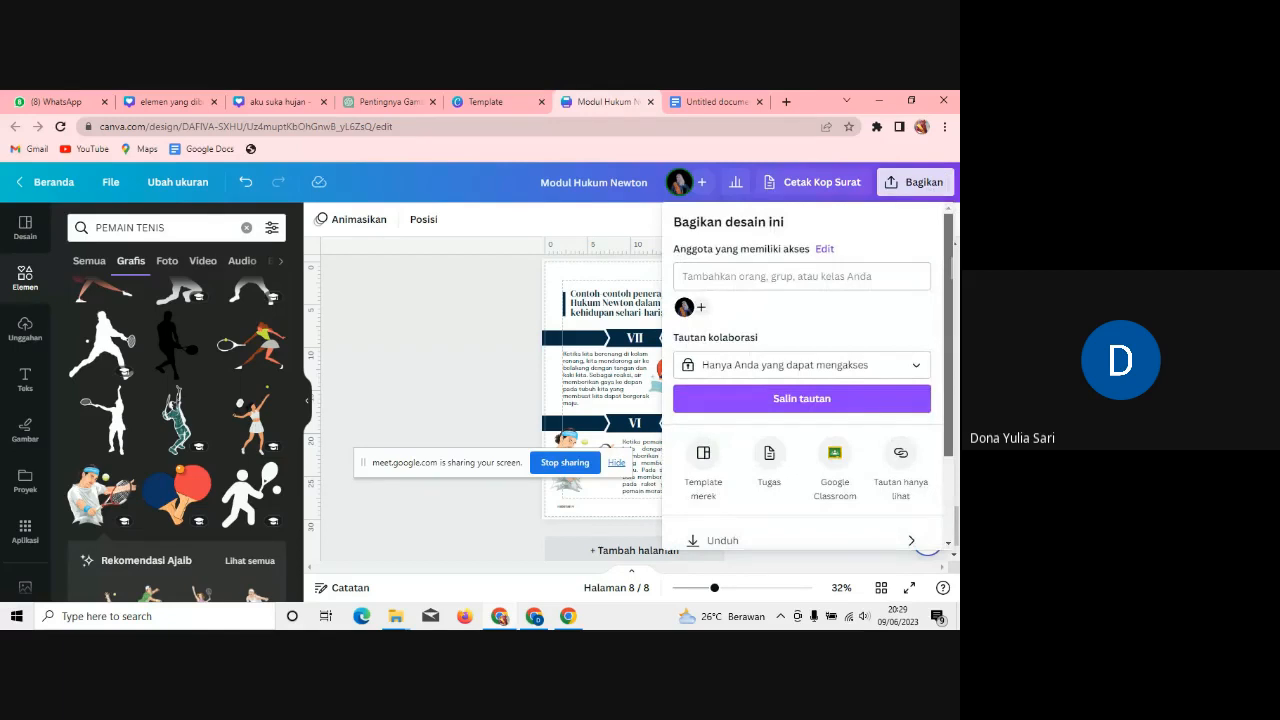
scroll(780, 470, "down", 2)
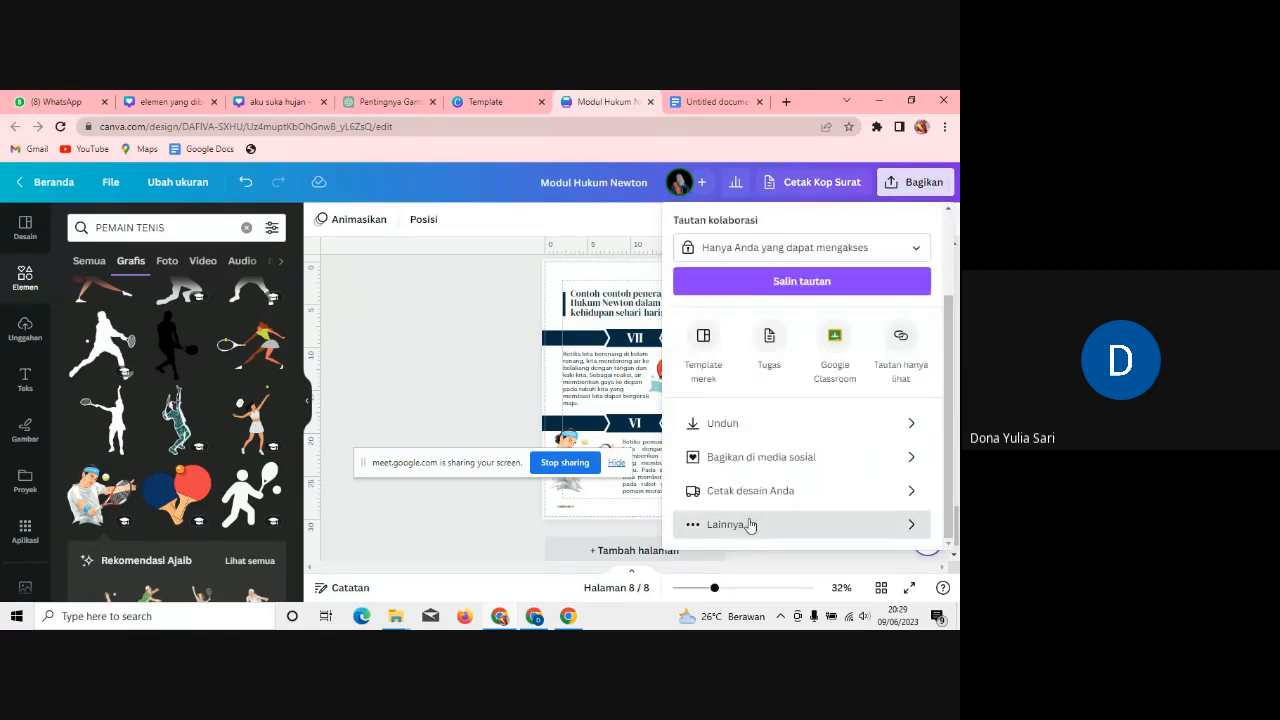
left_click(748, 524)
left_click_drag(951, 317, 950, 486)
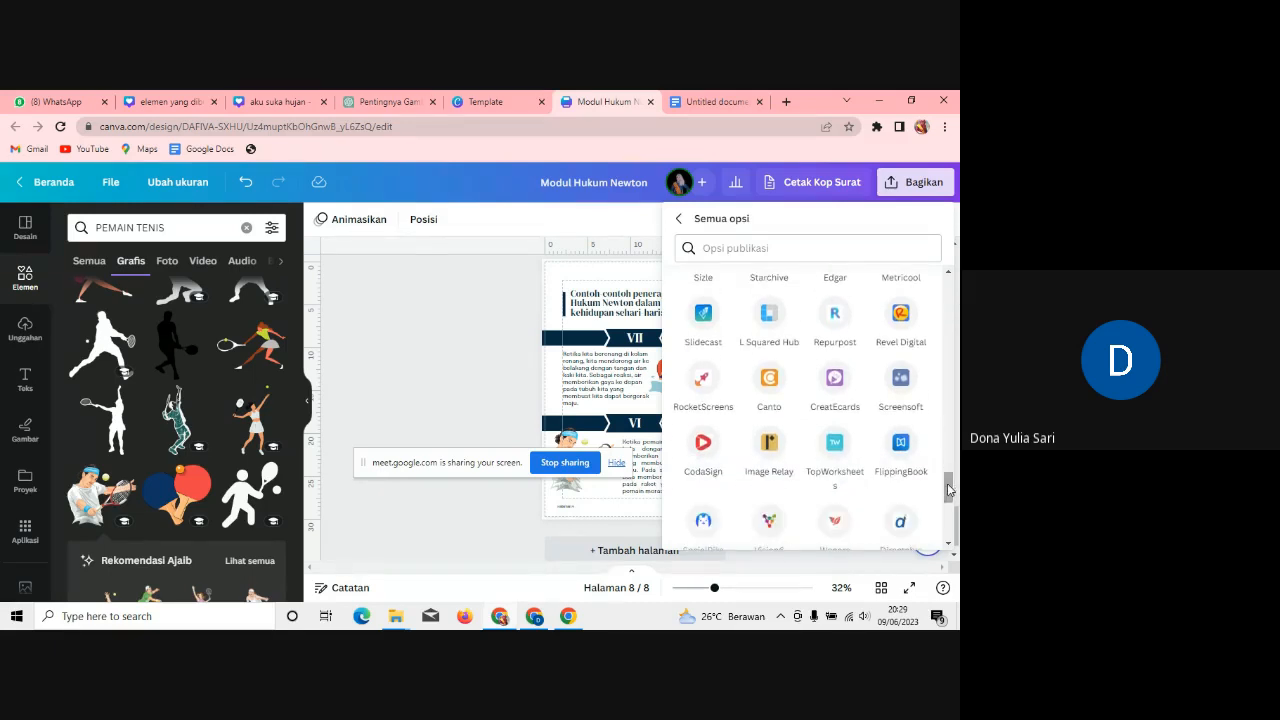
Step: Connect the FlippingBook app through a Google login and save all 8 pages to it
left_click(897, 446)
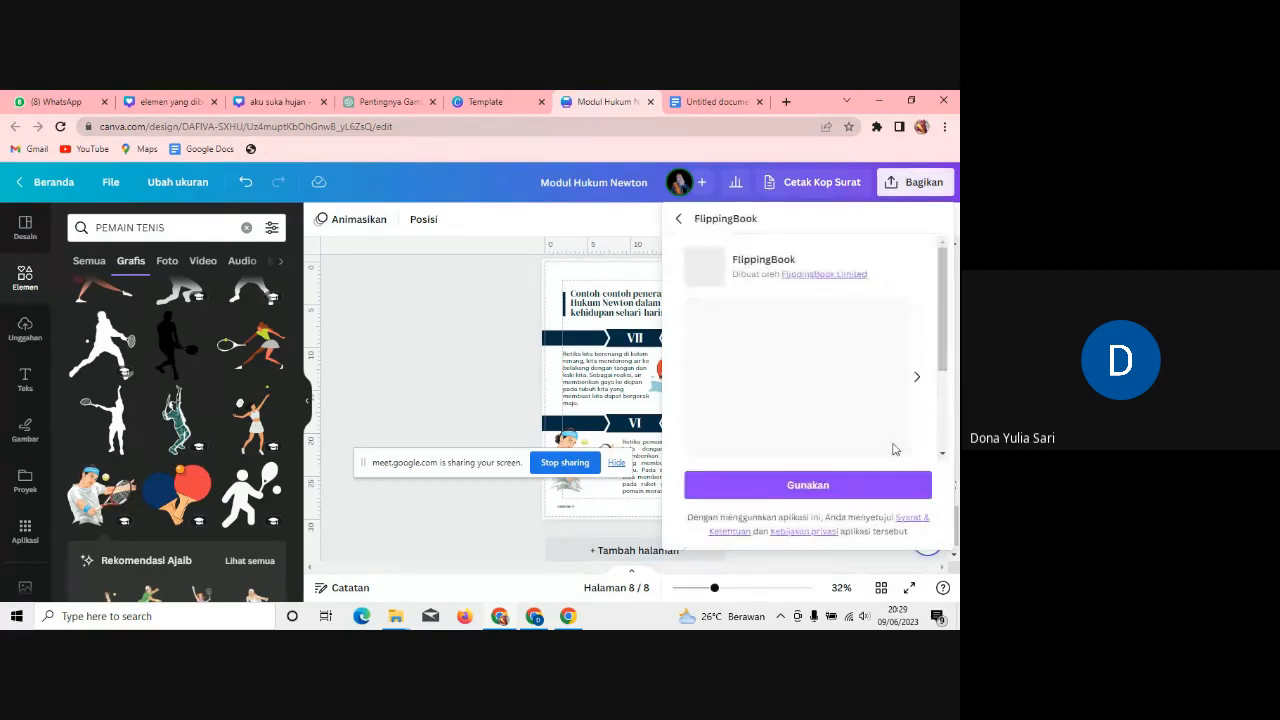
left_click(803, 486)
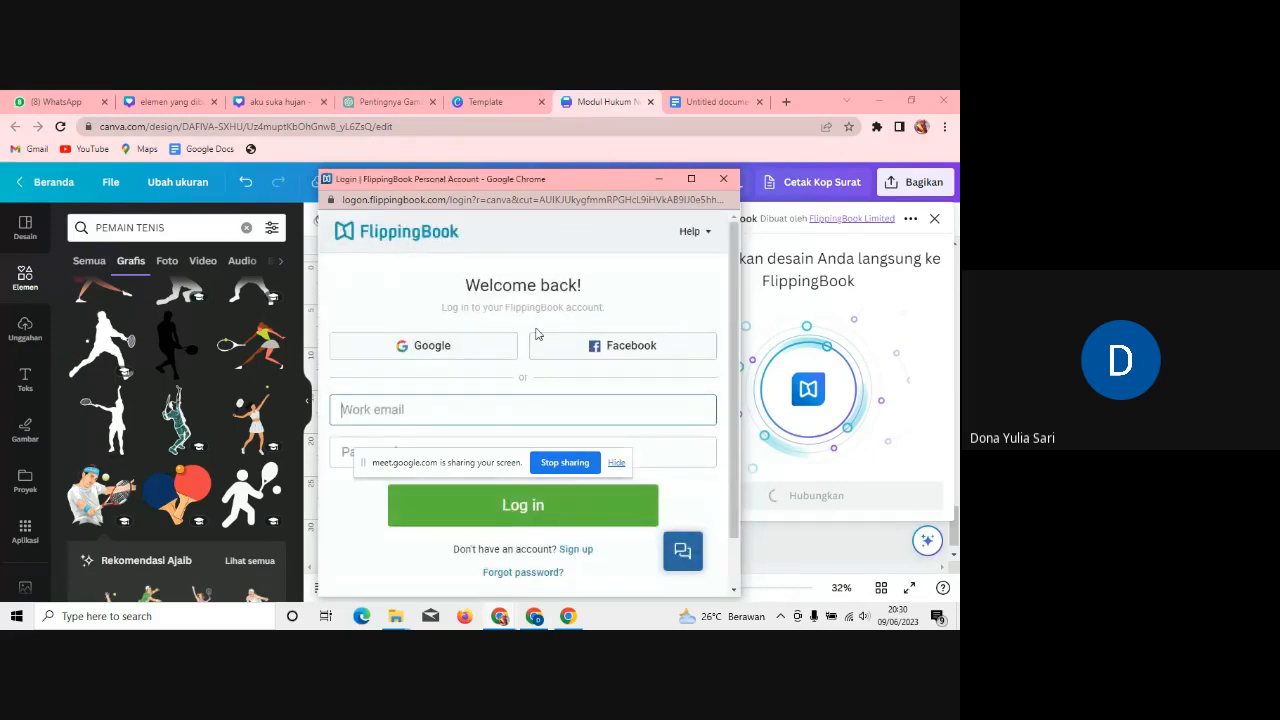
left_click(481, 350)
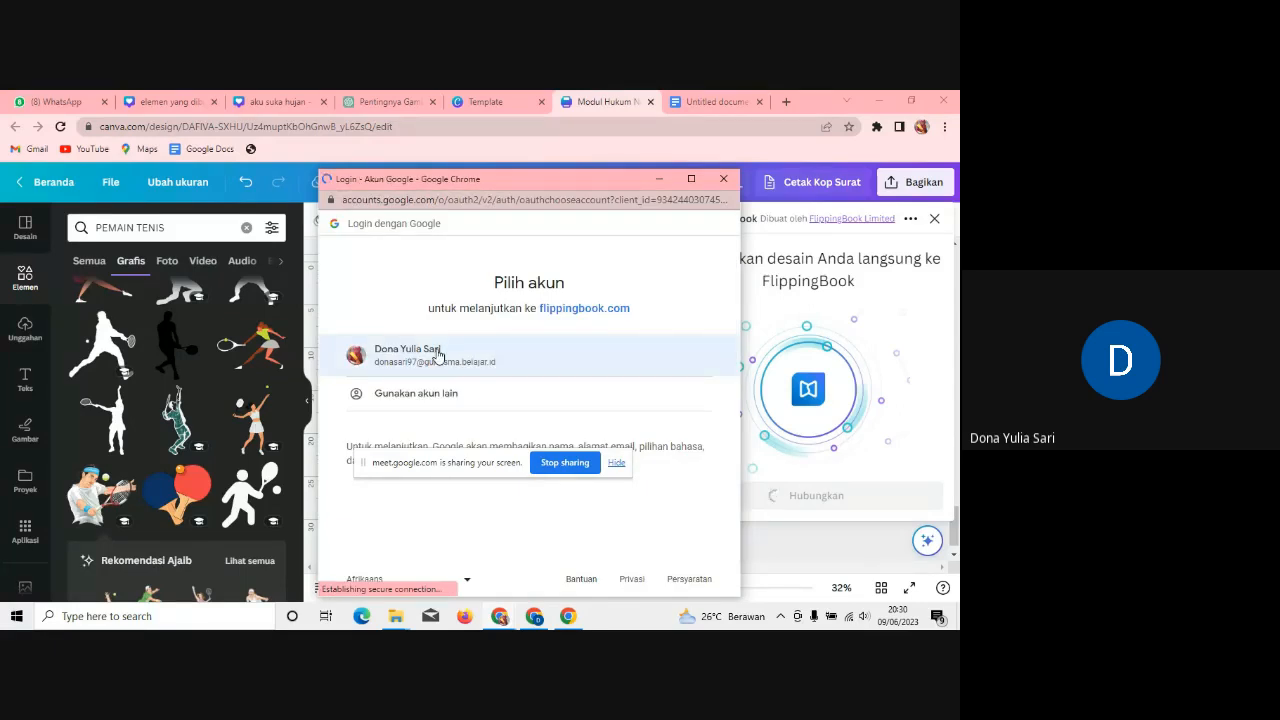
left_click(437, 353)
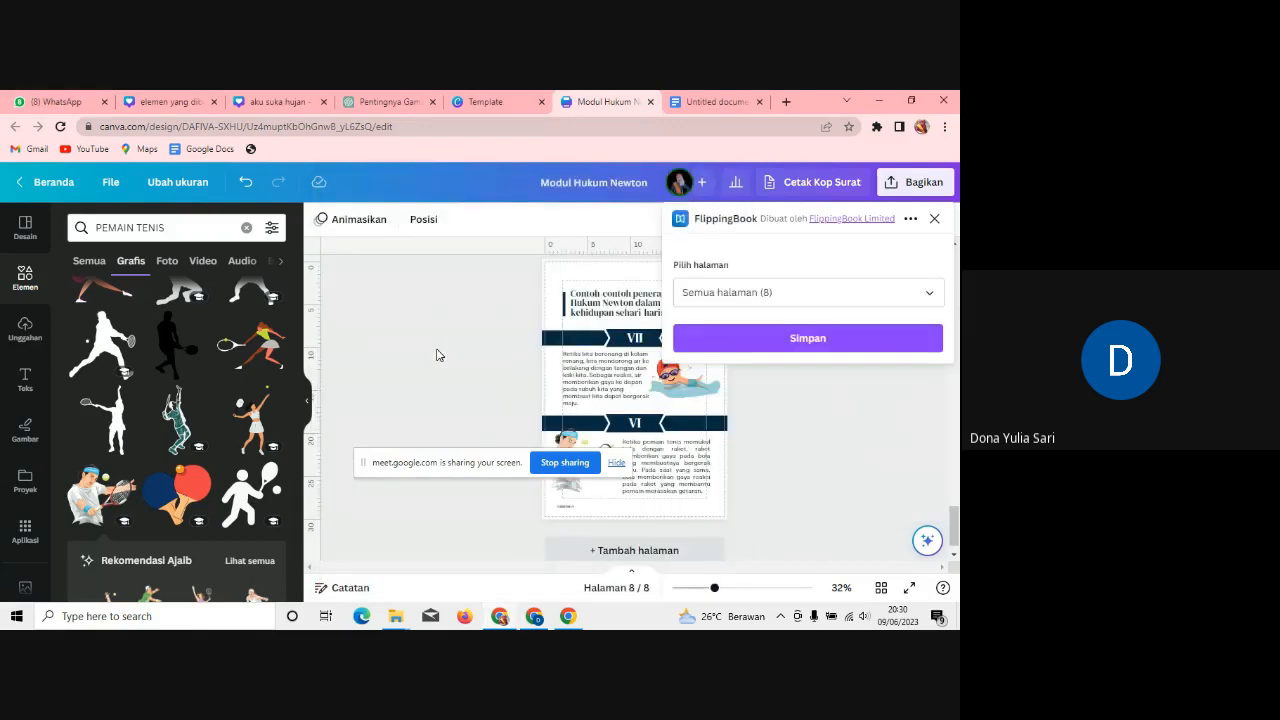
left_click(825, 338)
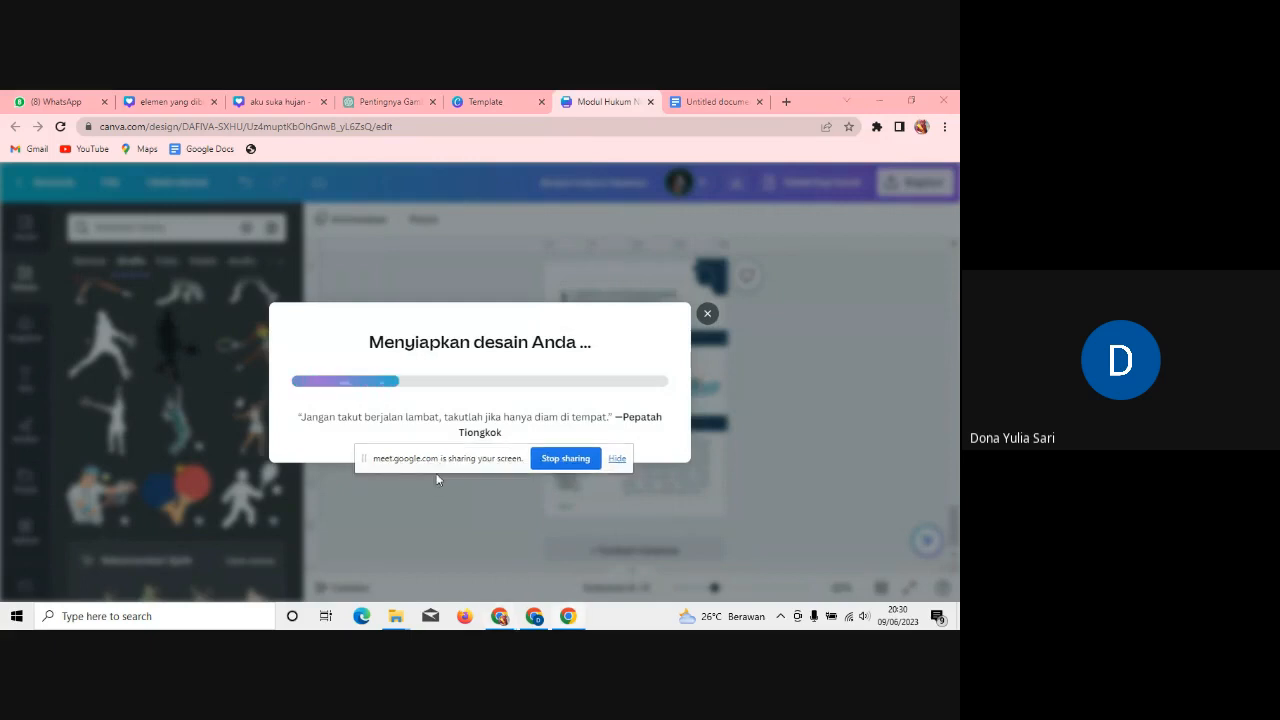
left_click_drag(436, 479, 421, 575)
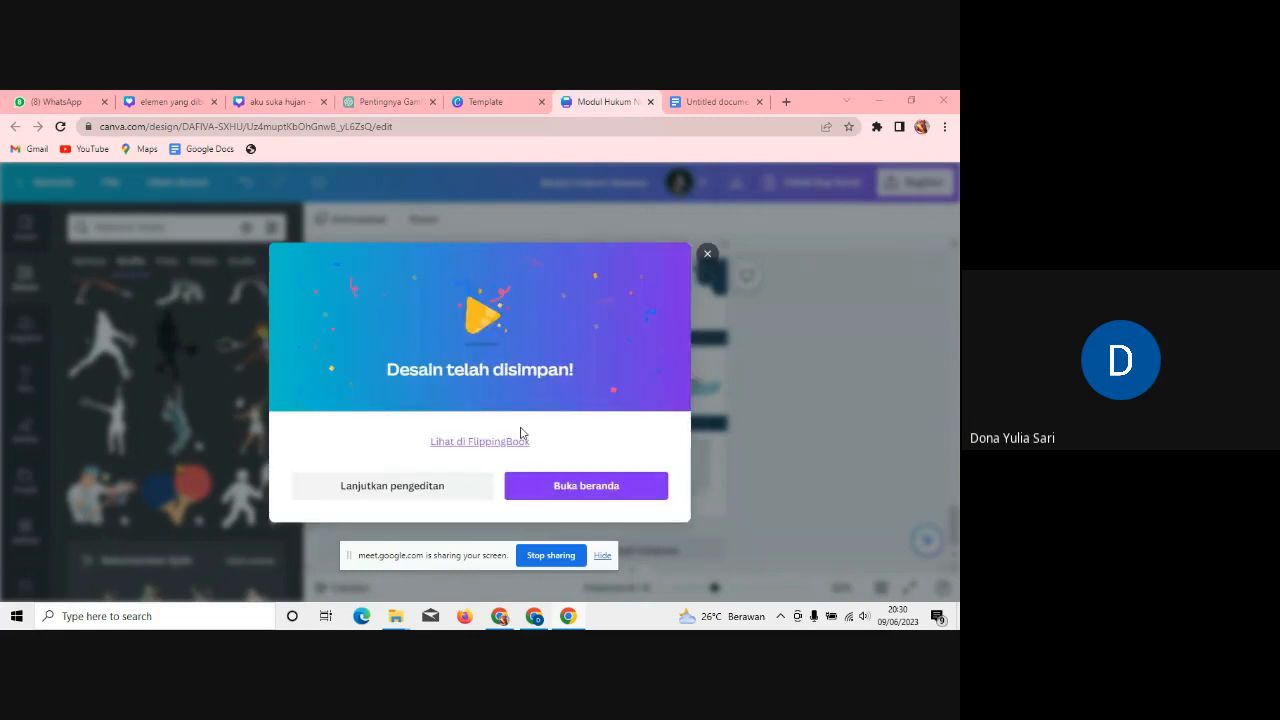
Step: Open the saved design on FlippingBook and page forward through the flipbook to its last page
left_click(512, 440)
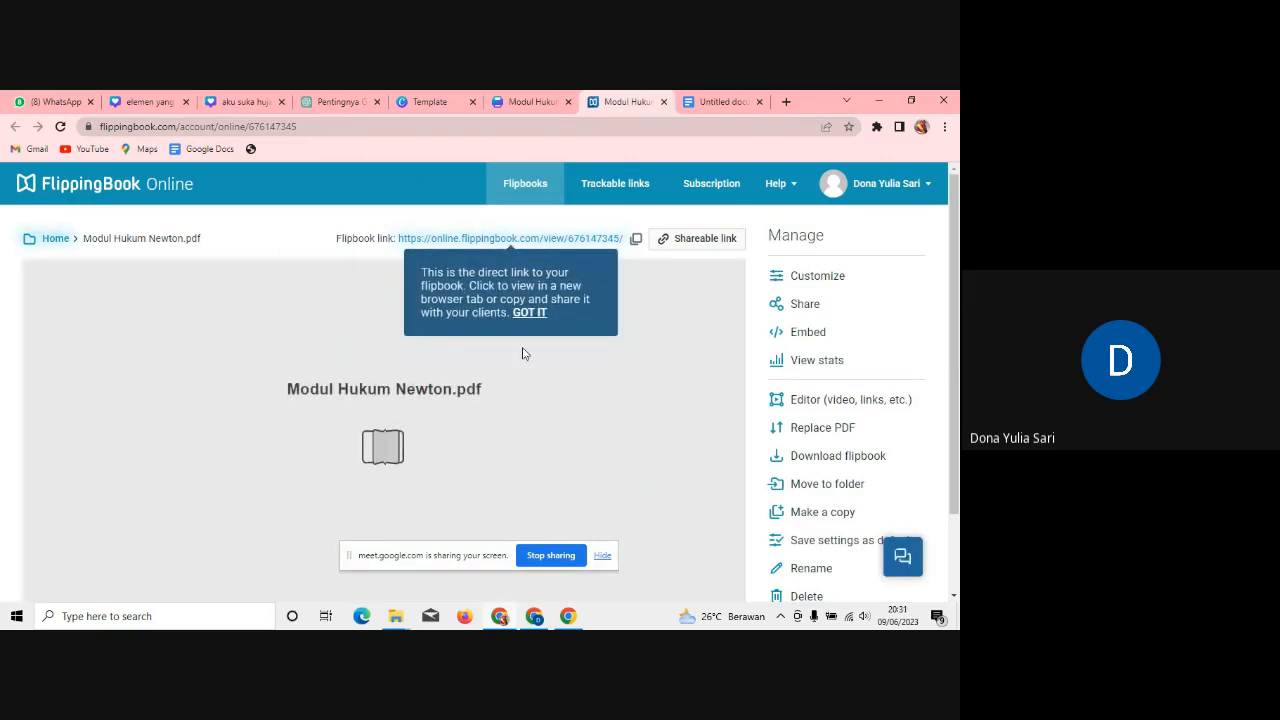
left_click(528, 314)
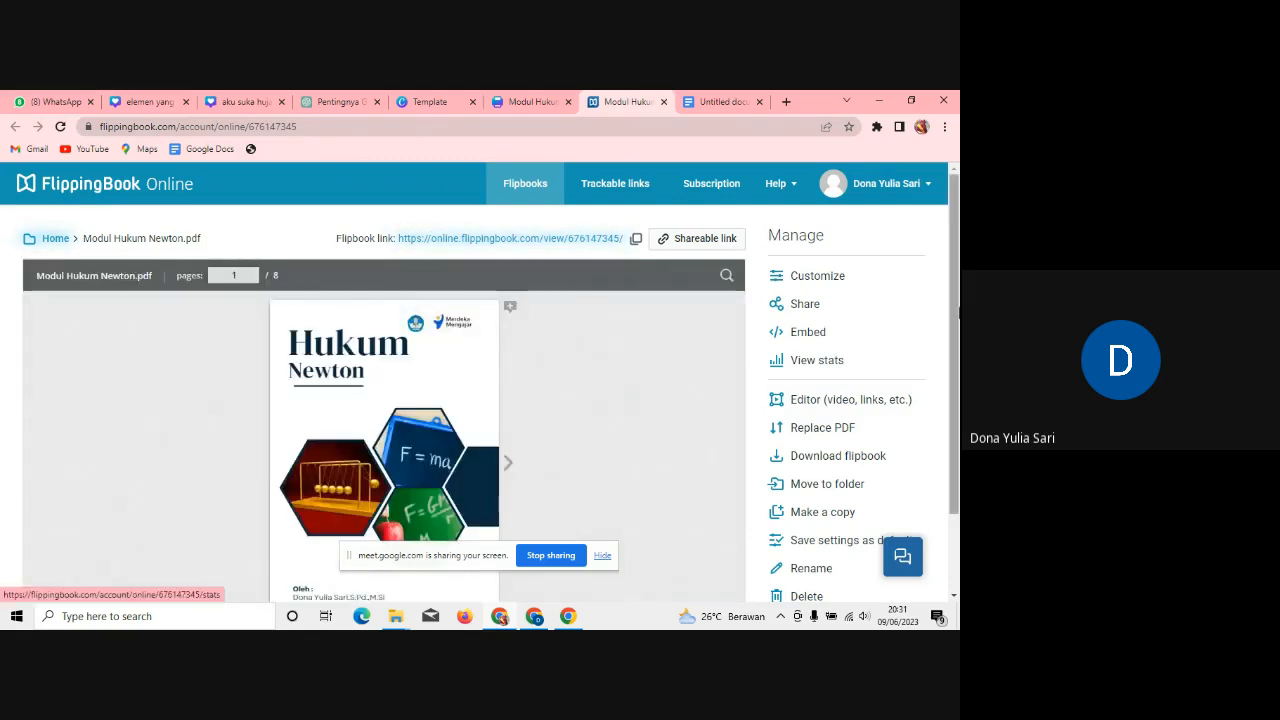
scroll(417, 447, "down", 1)
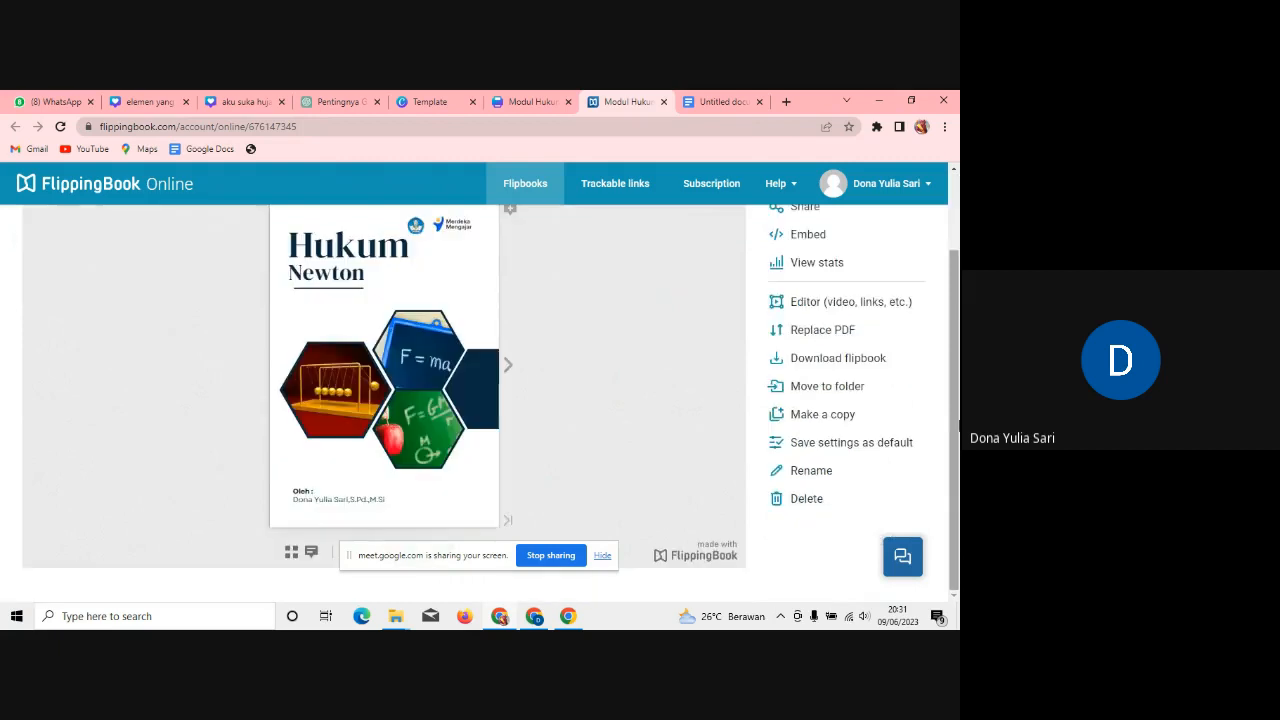
left_click(509, 368)
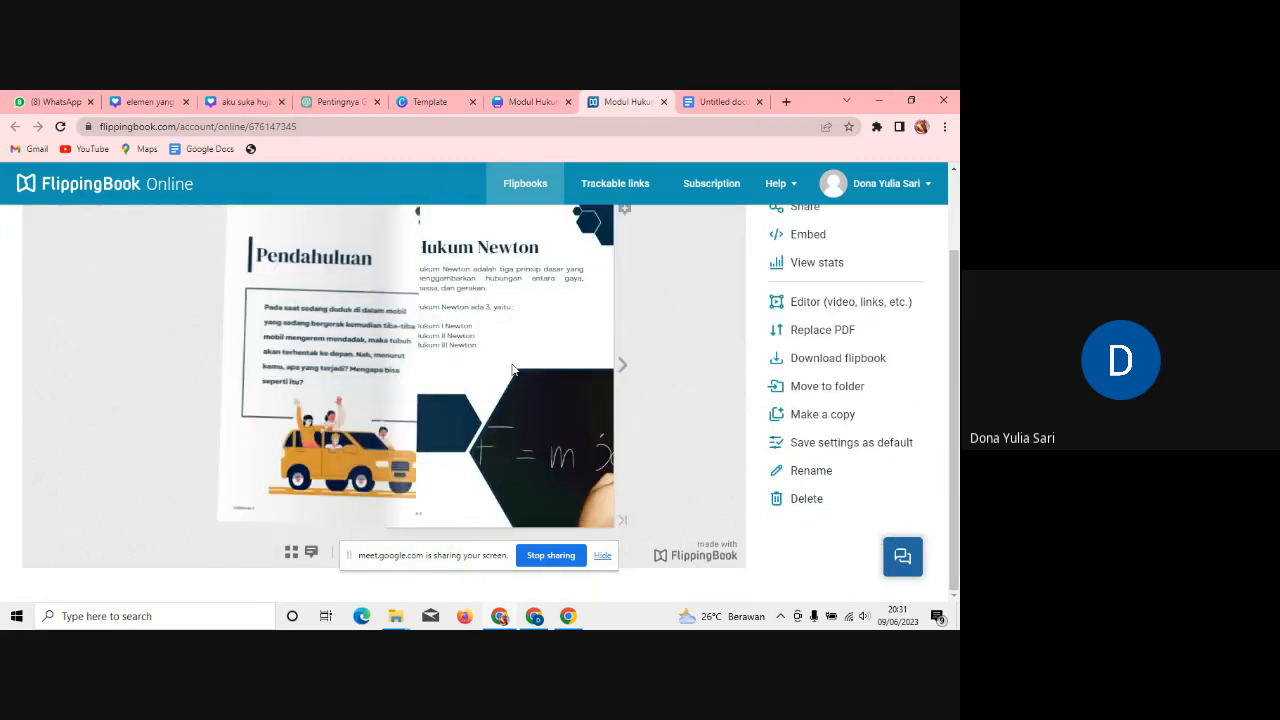
left_click(623, 367)
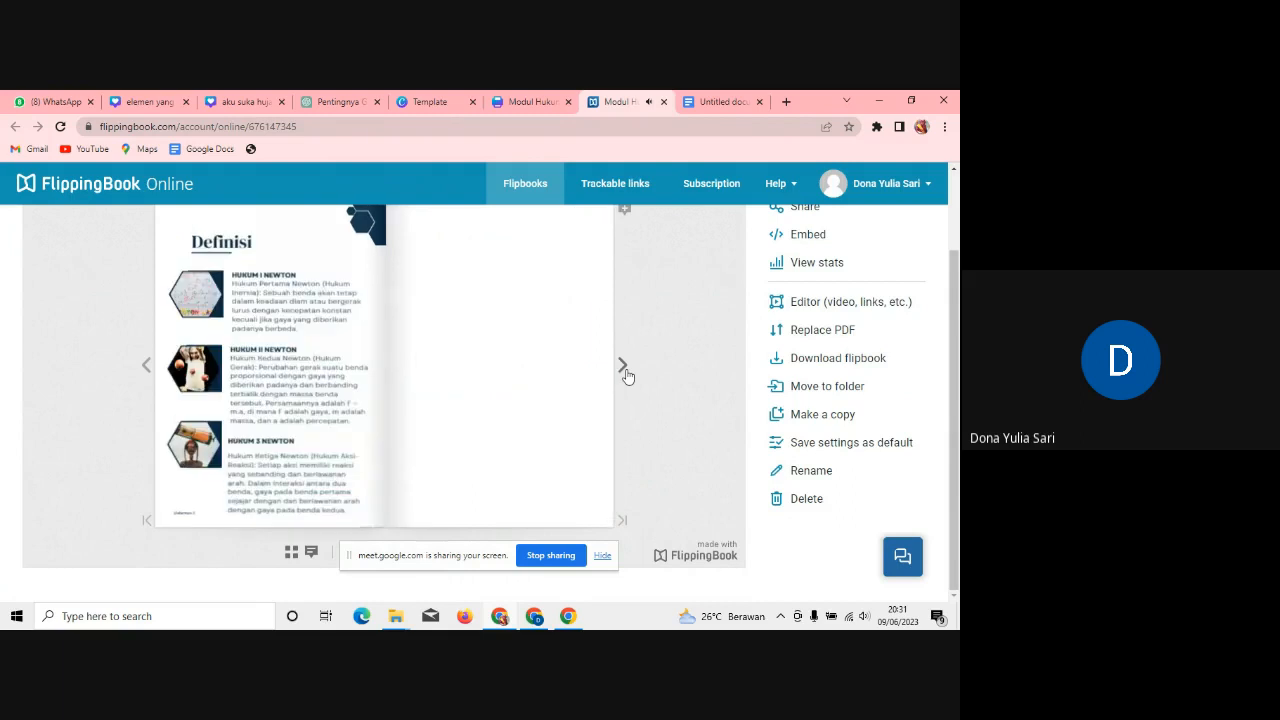
left_click(623, 367)
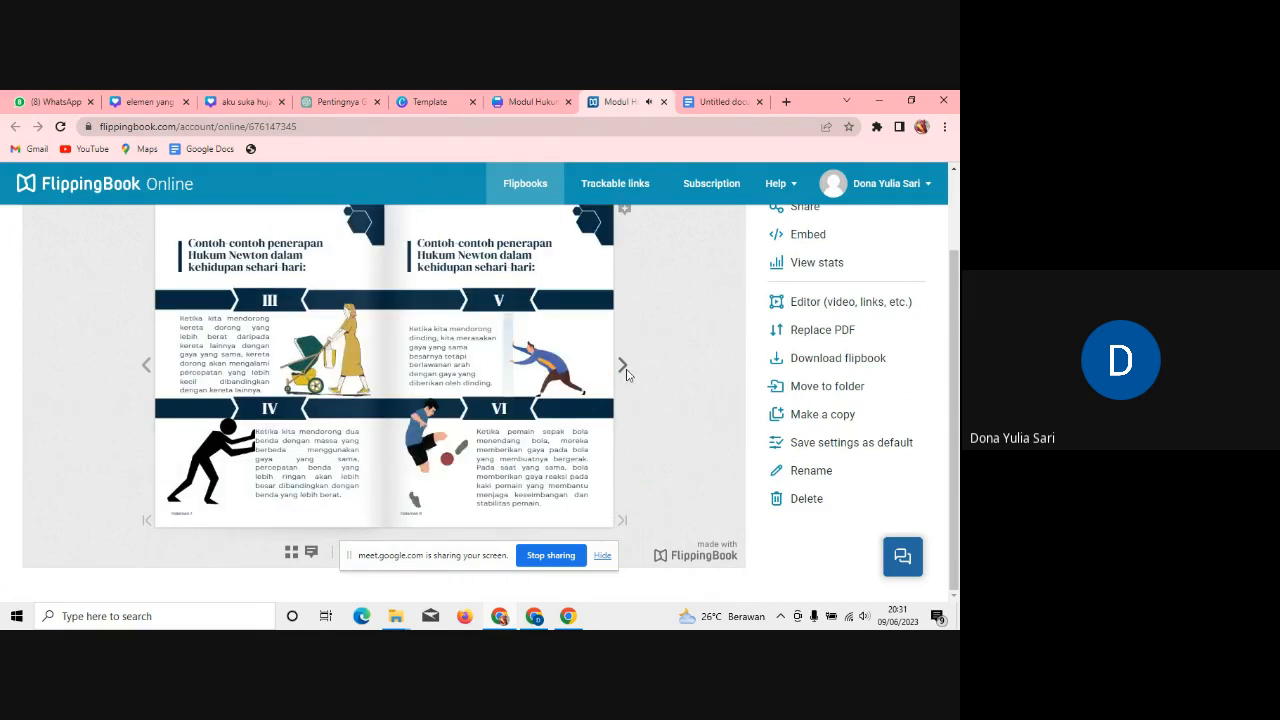
left_click(626, 372)
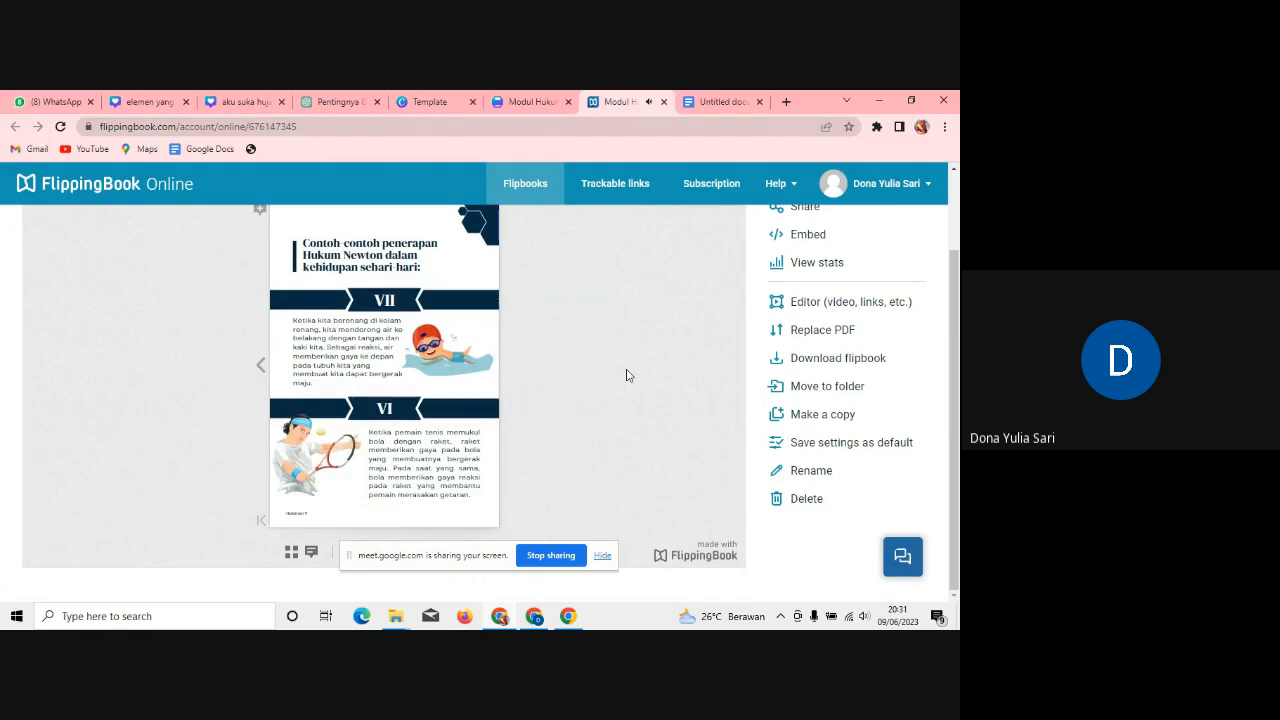
Step: Flip the flipbook back to its cover and go to the account's Subscription page
left_click(262, 365)
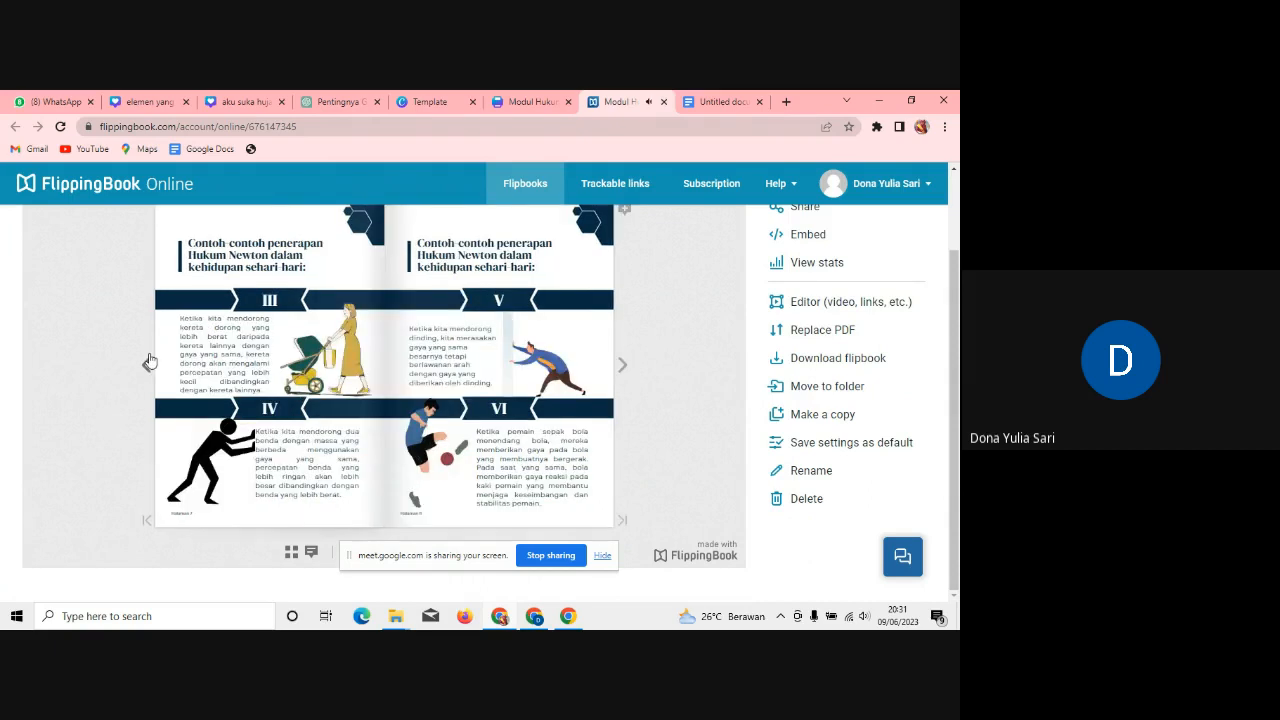
left_click(147, 365)
left_click(147, 366)
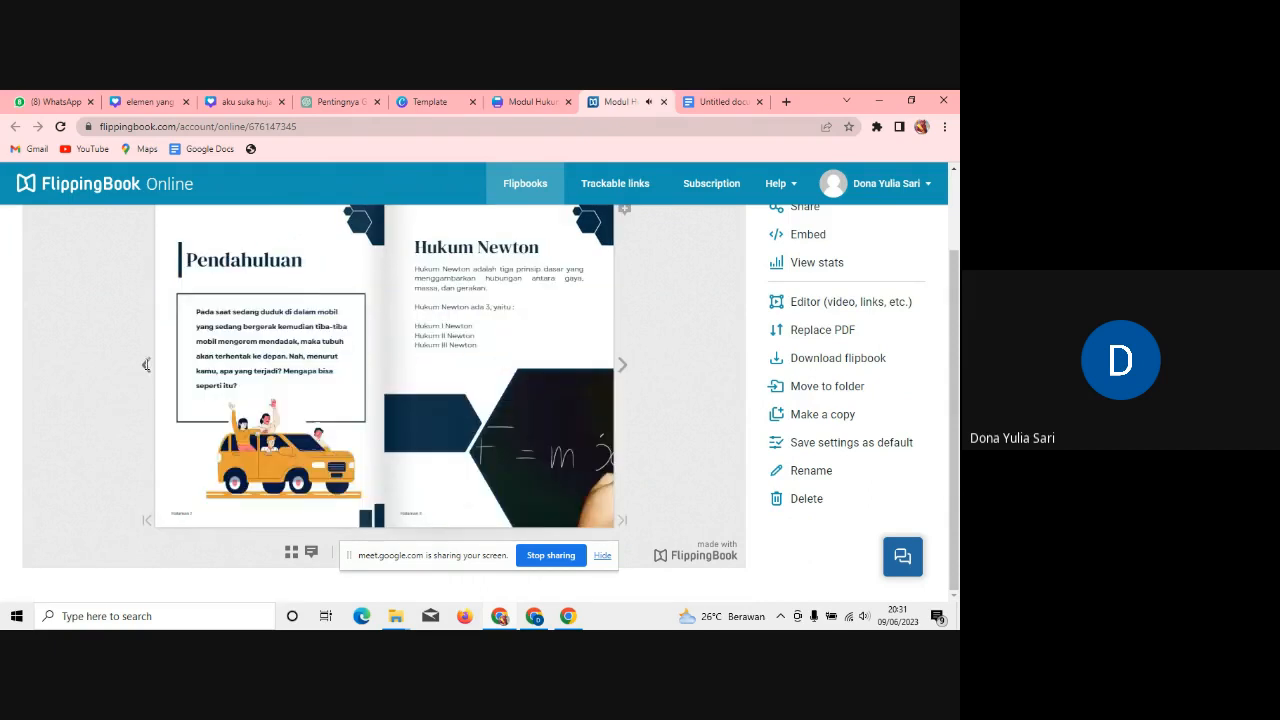
left_click(147, 365)
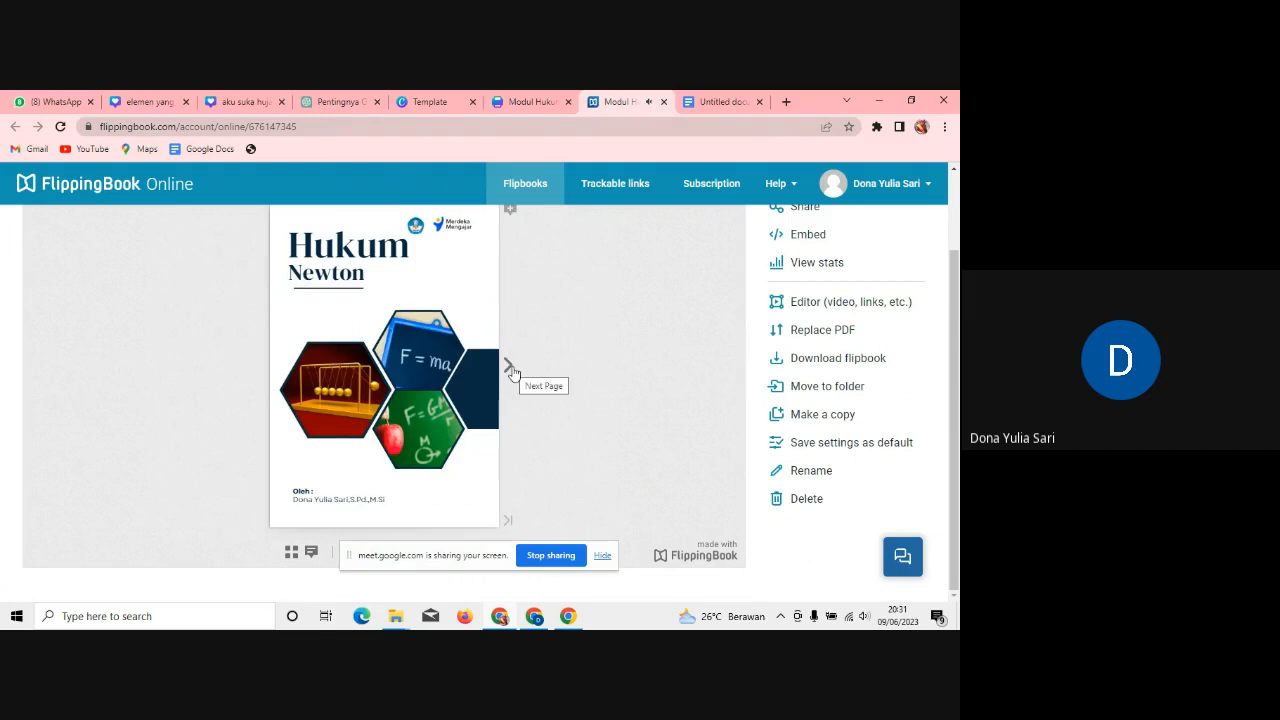
scroll(957, 238, "up", 1)
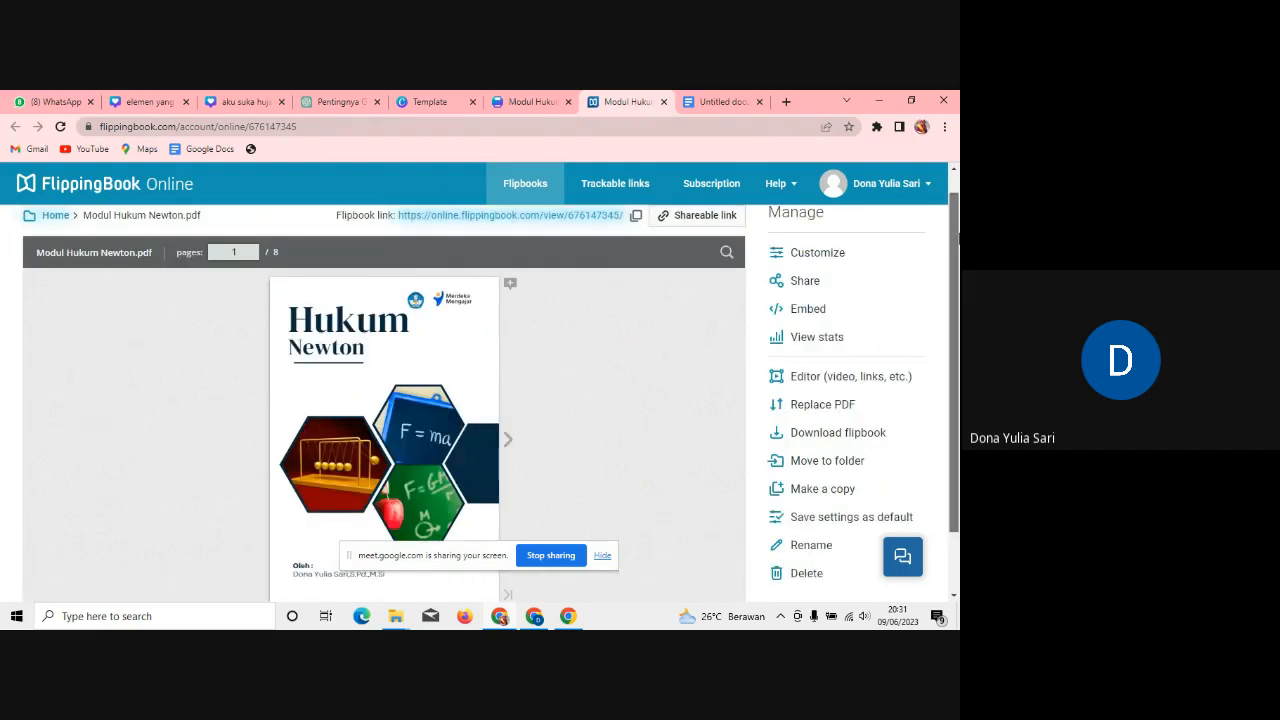
left_click_drag(957, 238, 957, 235)
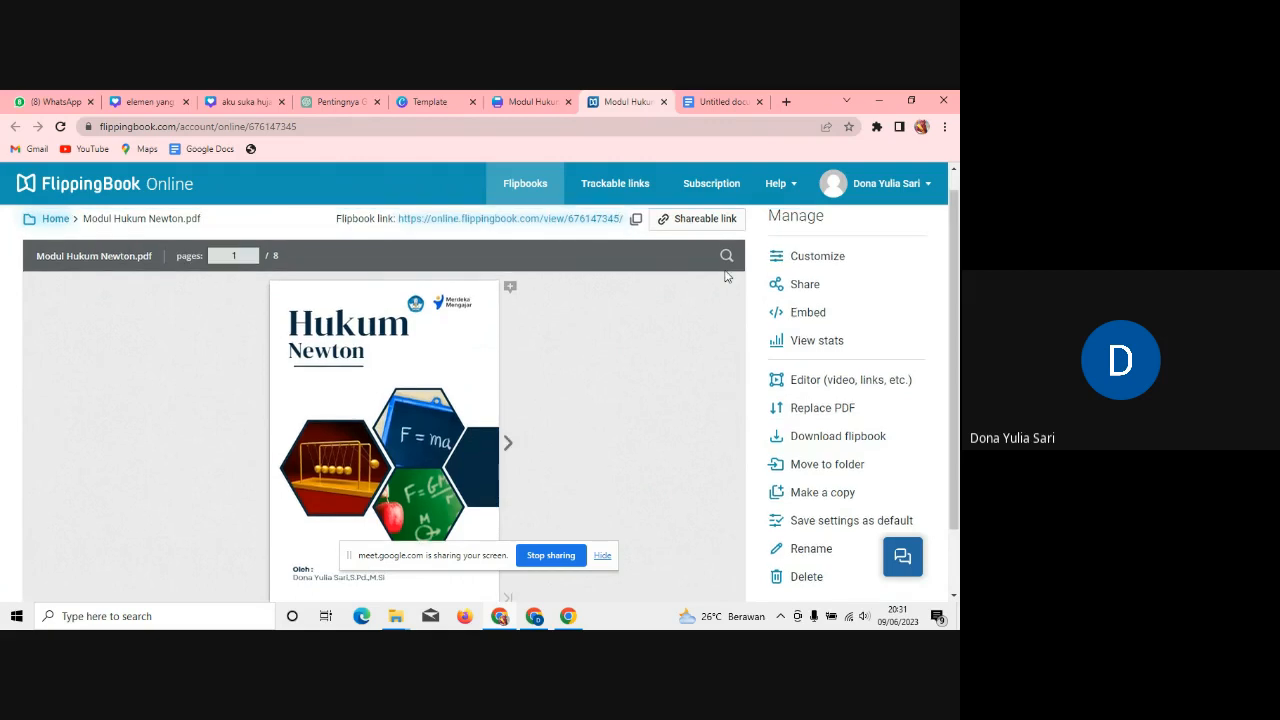
left_click_drag(957, 238, 958, 465)
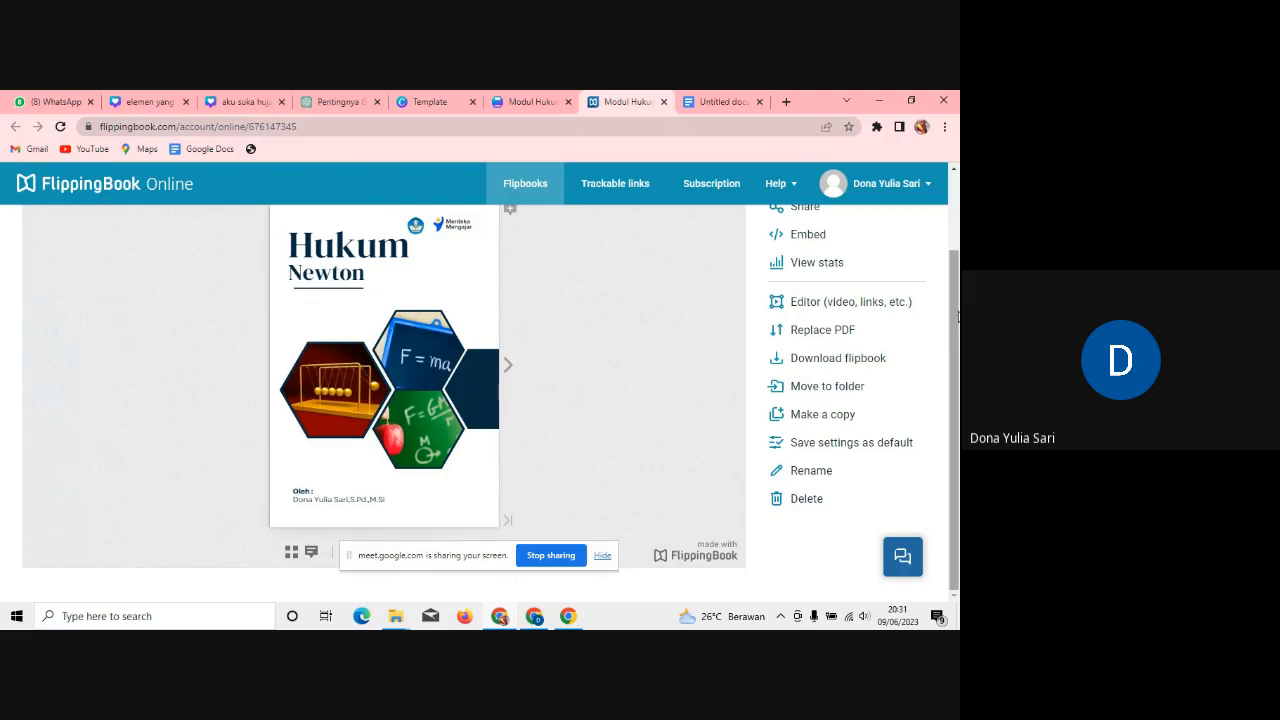
scroll(958, 316, "up", 1)
left_click(721, 186)
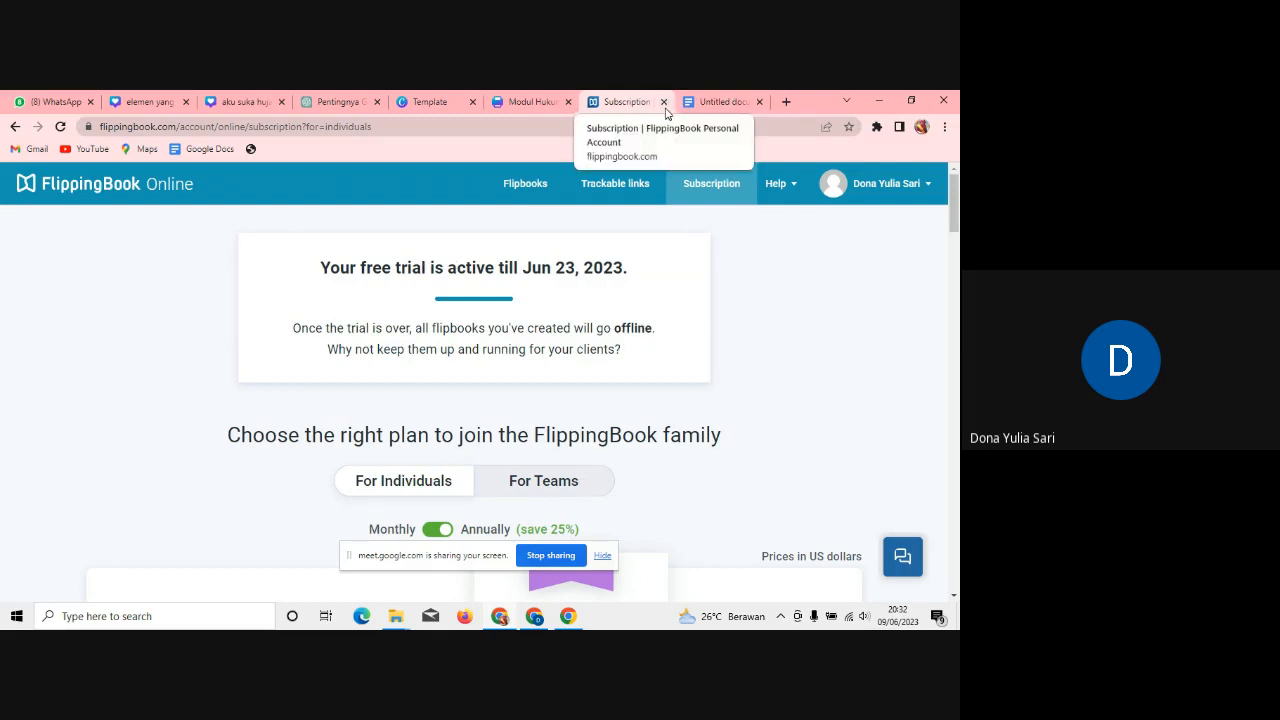
Step: Return to the Flipbooks list, then close the FlippingBook tab to go back to Canva
left_click(519, 201)
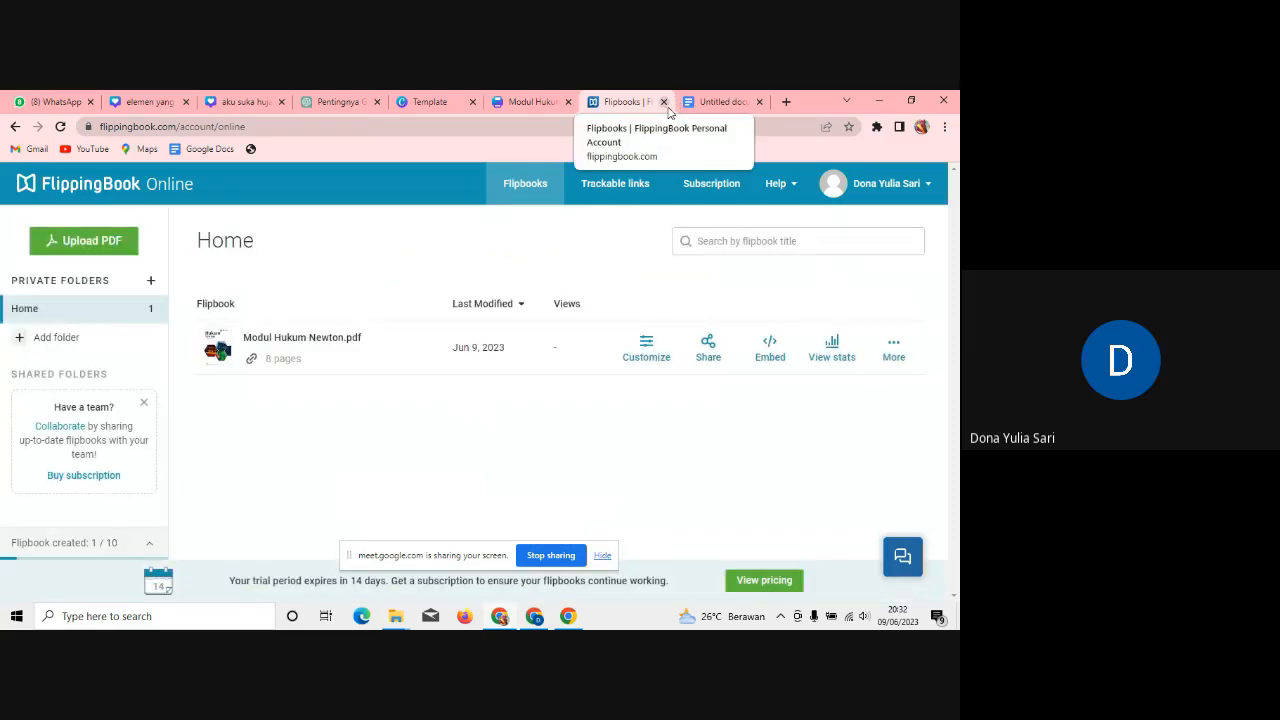
left_click(665, 103)
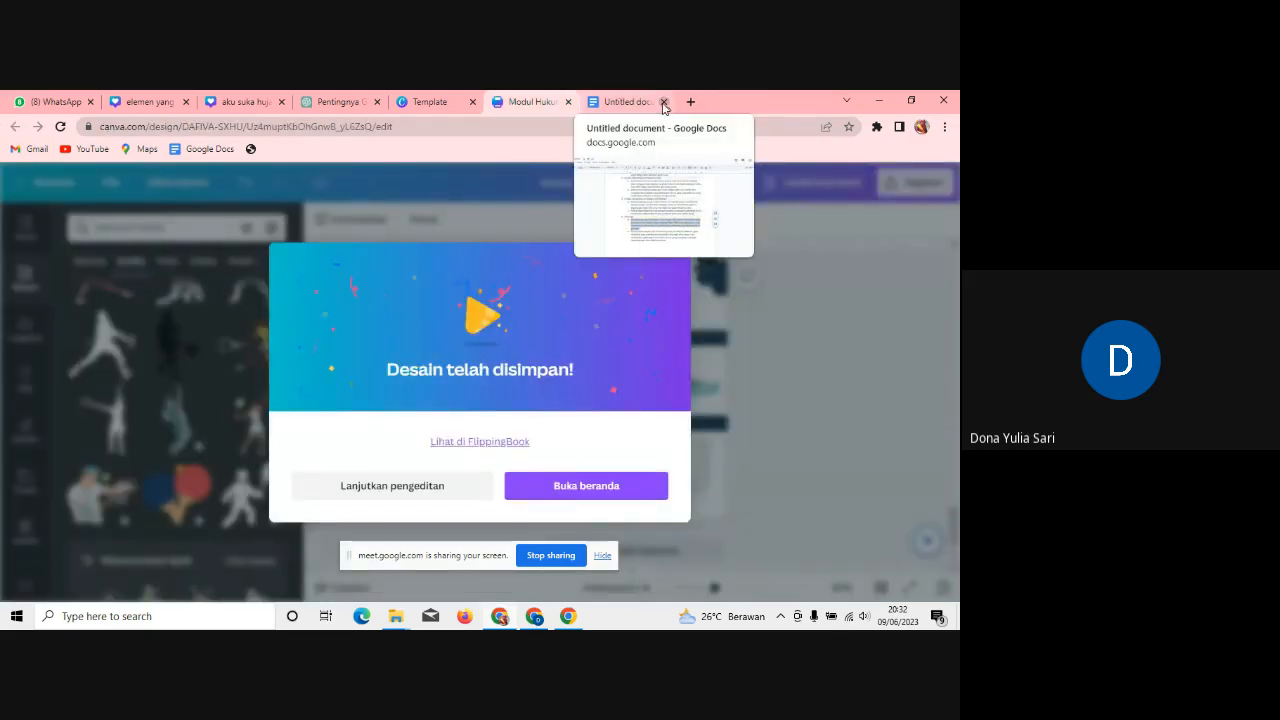
Step: Dismiss the 'Desain telah disimpan!' notice and bring up the Bagikan sharing options for Modul Hukum Newton
left_click(793, 223)
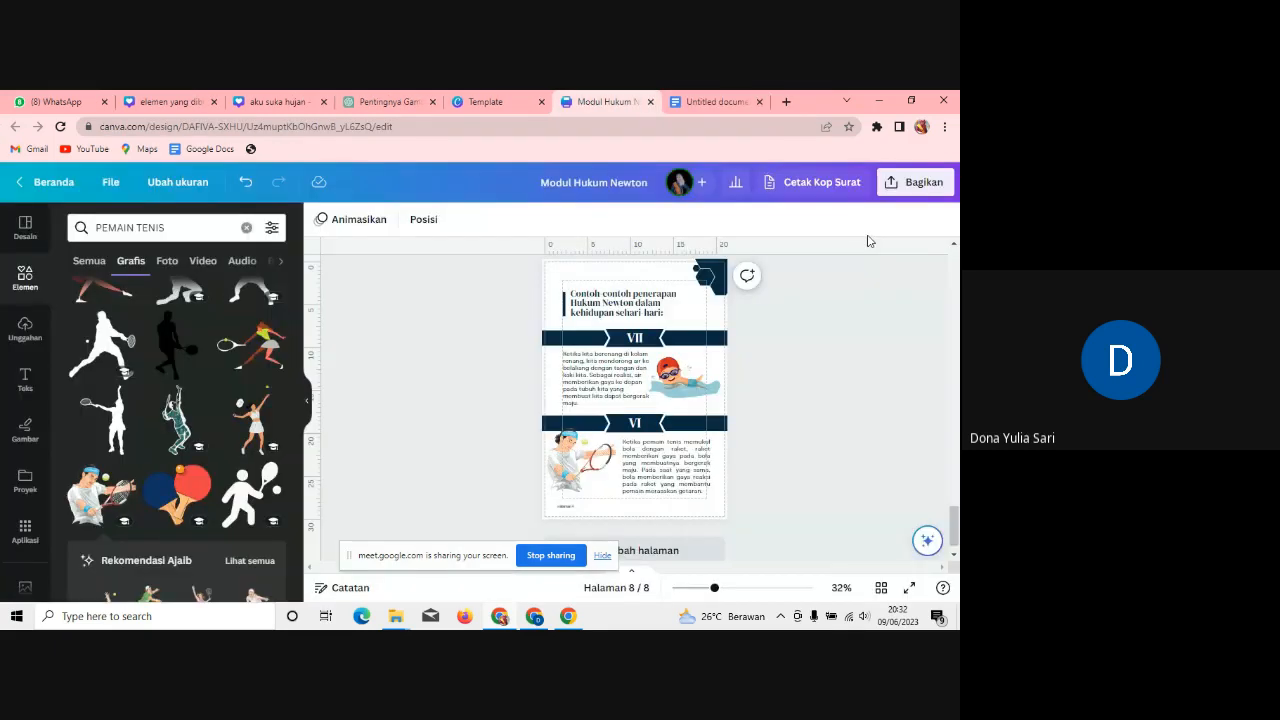
left_click(915, 192)
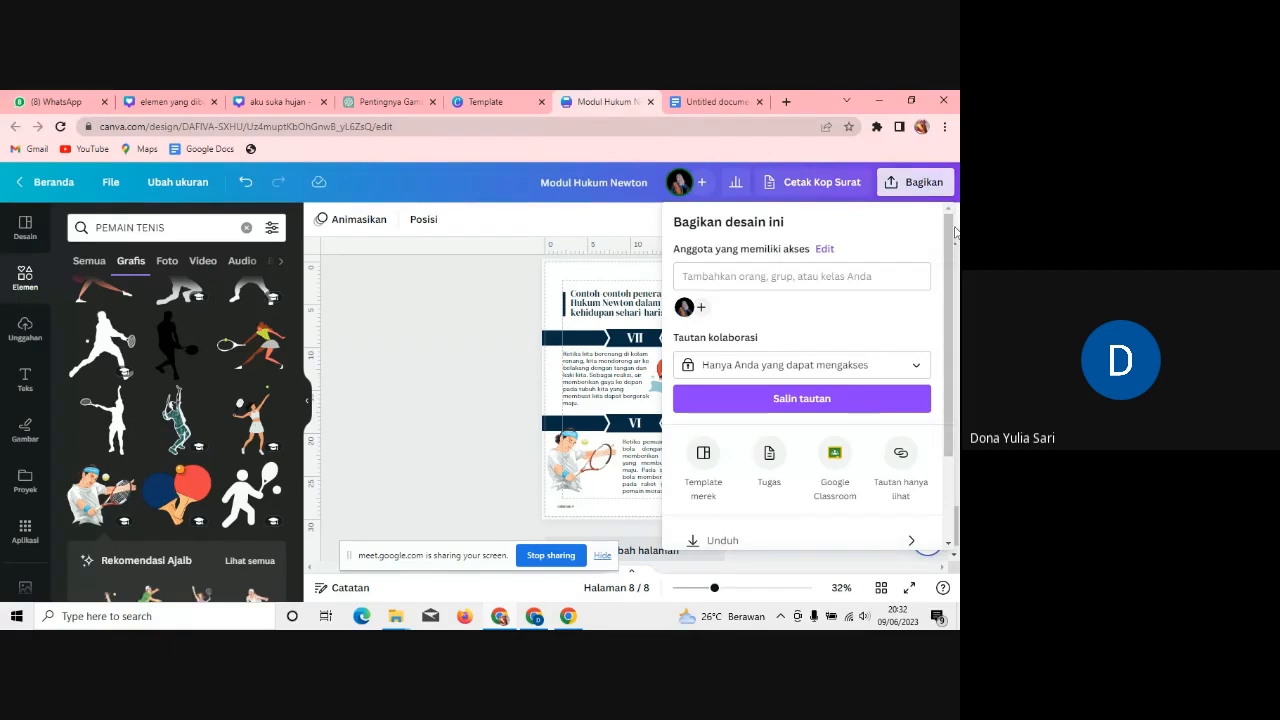
Step: Download Modul Hukum Newton as a PDF Standar with all 8 pages
scroll(950, 235, "down", 2)
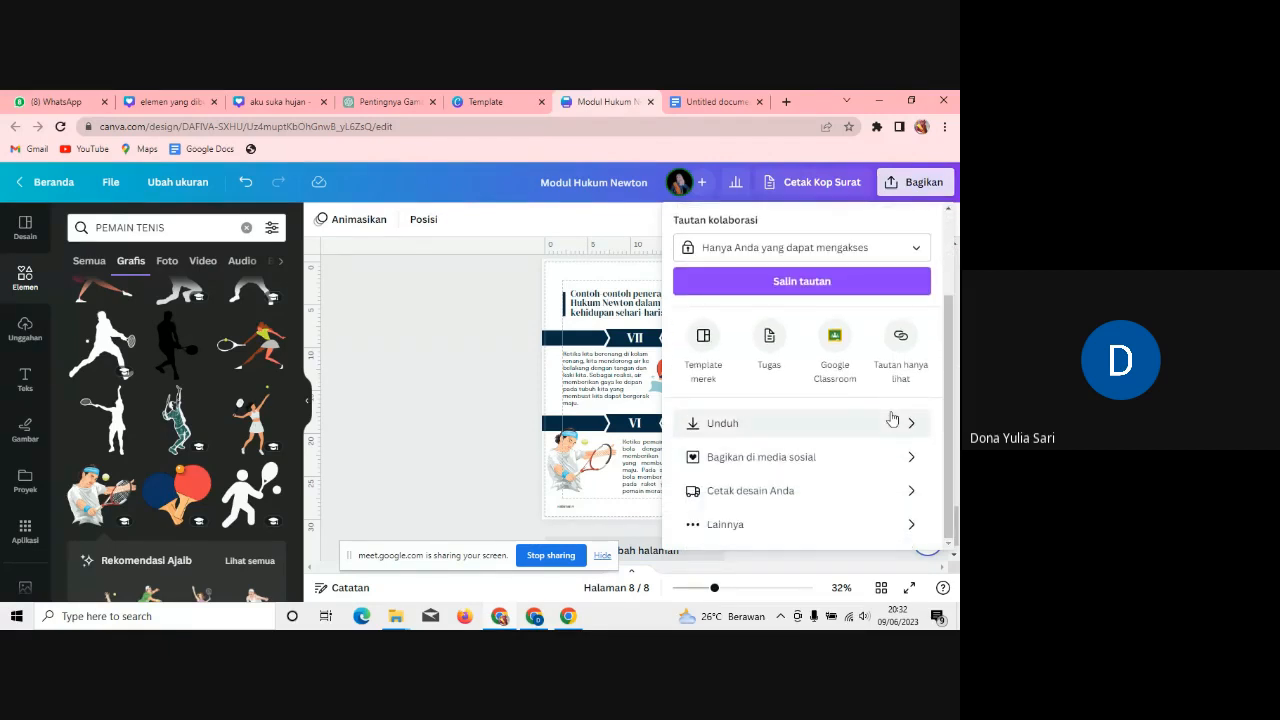
left_click(891, 422)
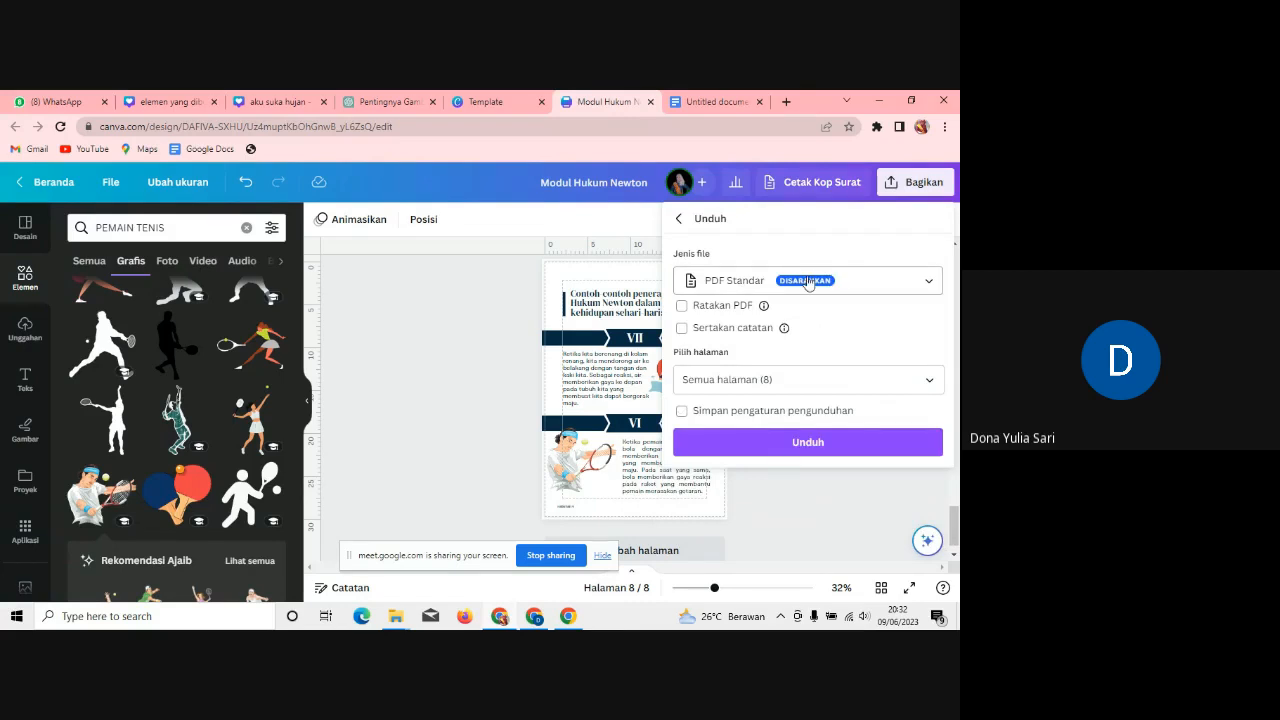
left_click(831, 453)
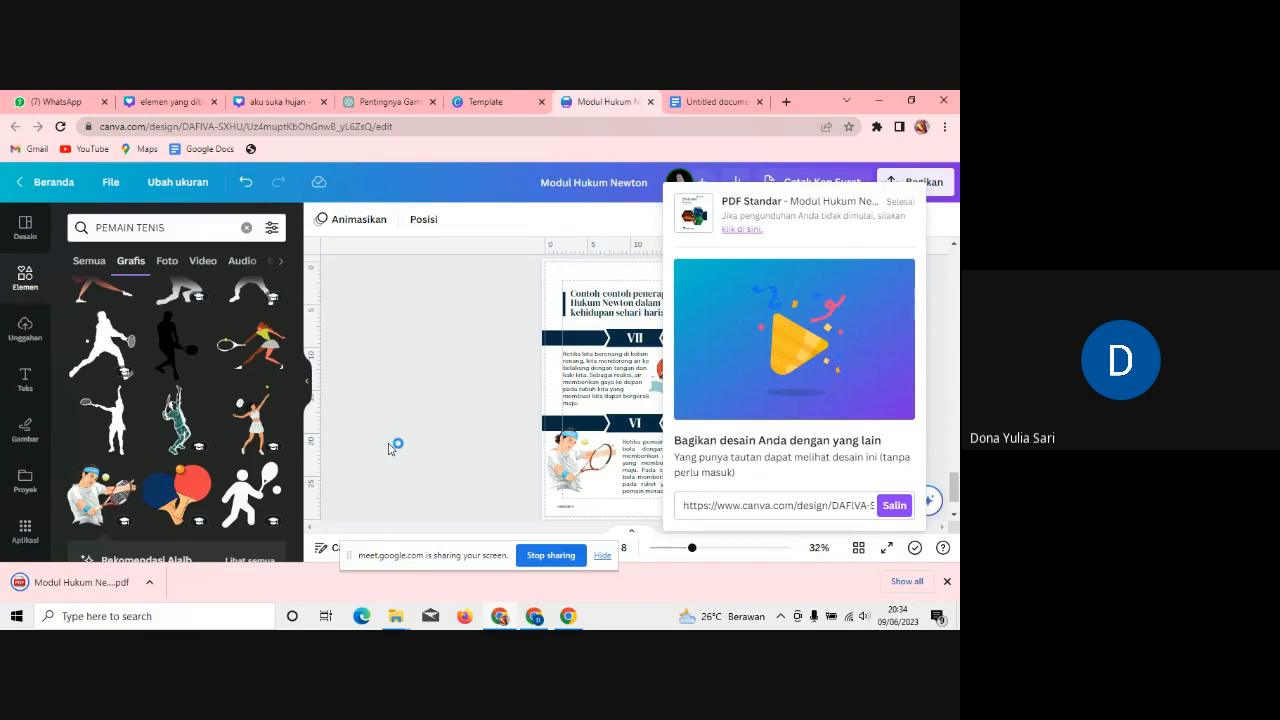
Step: Open the downloaded Modul Hukum Newton PDF in Chrome and jump to page 2
left_click(151, 583)
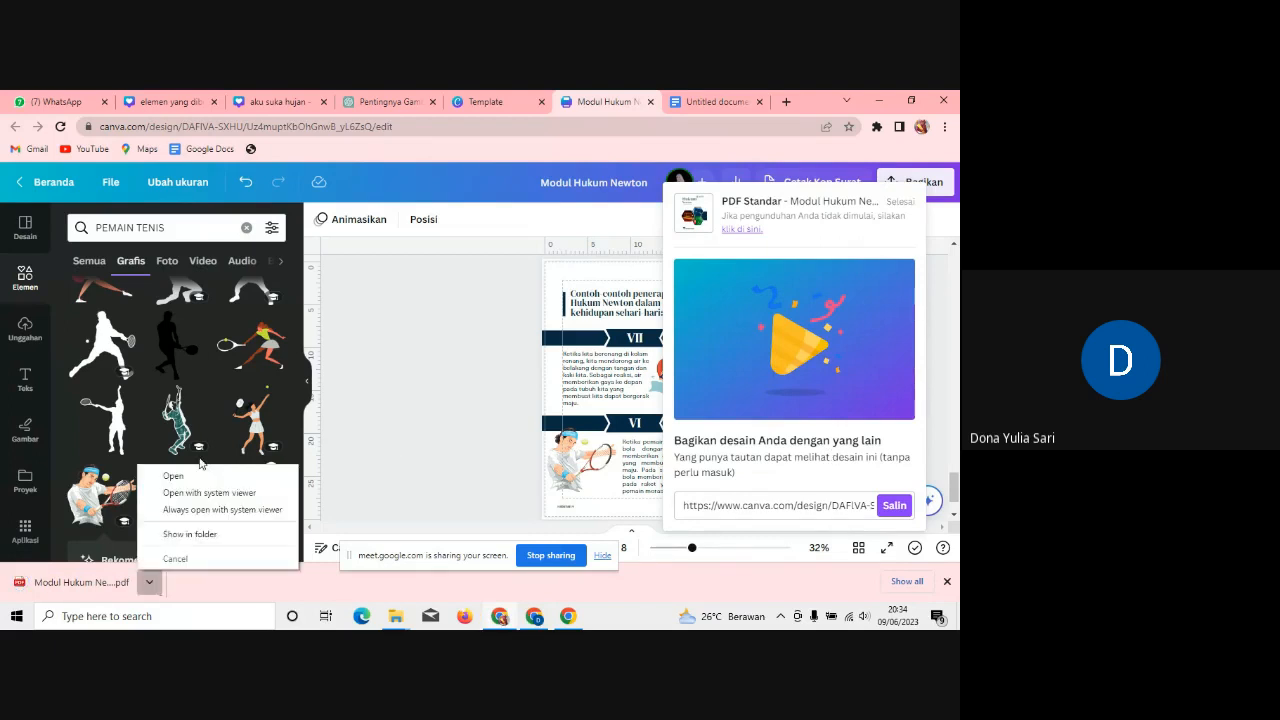
left_click(200, 476)
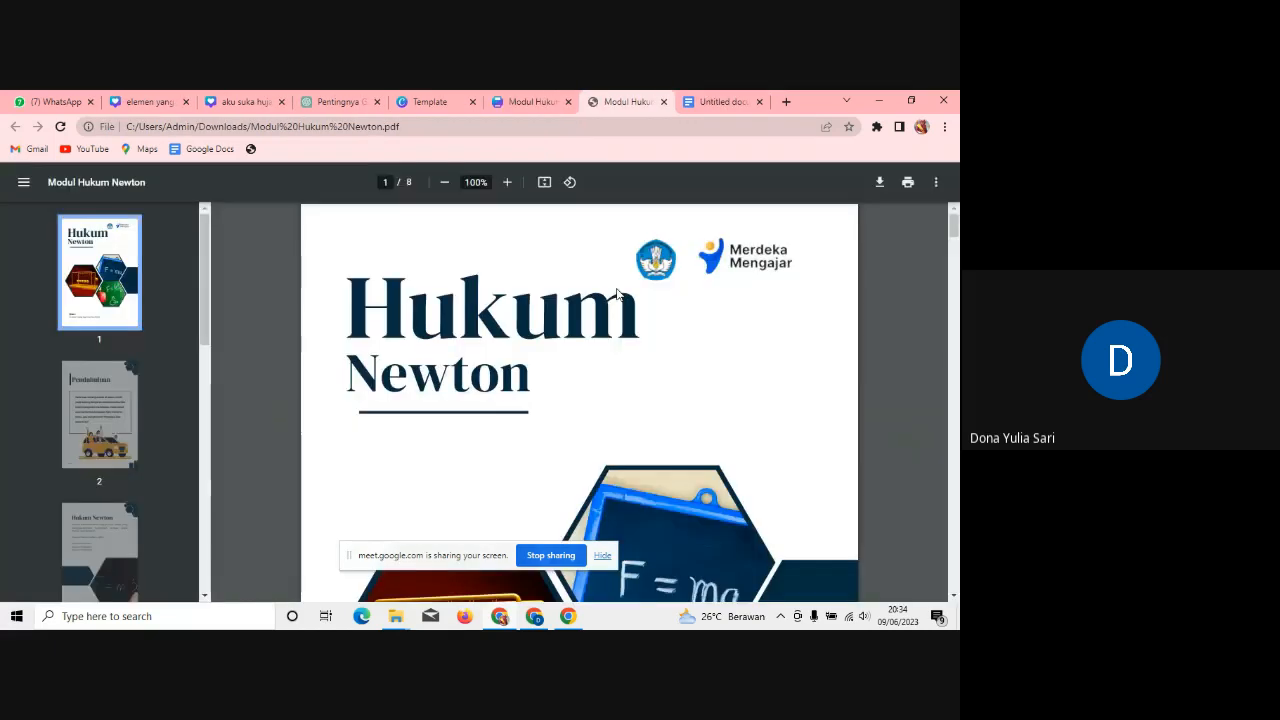
left_click(134, 433)
scroll(206, 465, "down", 4)
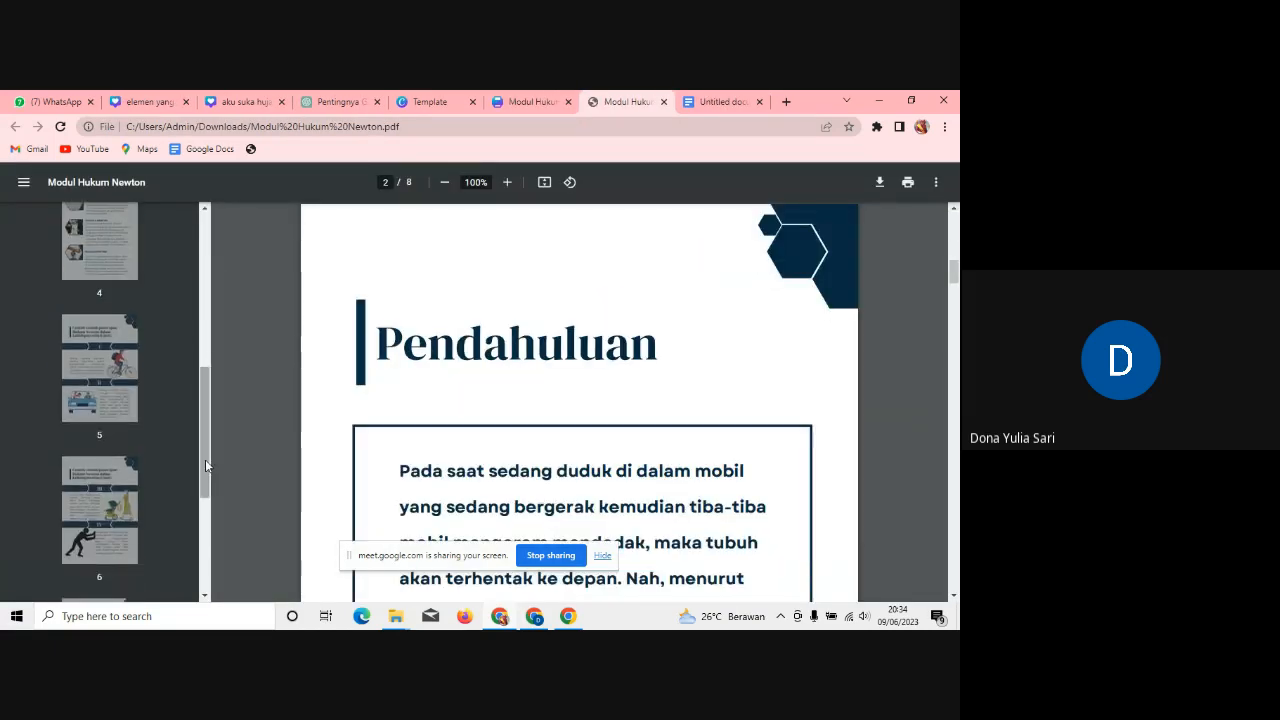
Step: Start entering flipbookpdf.net in the address bar, correcting a mistyped 'pdf'
left_click(623, 131)
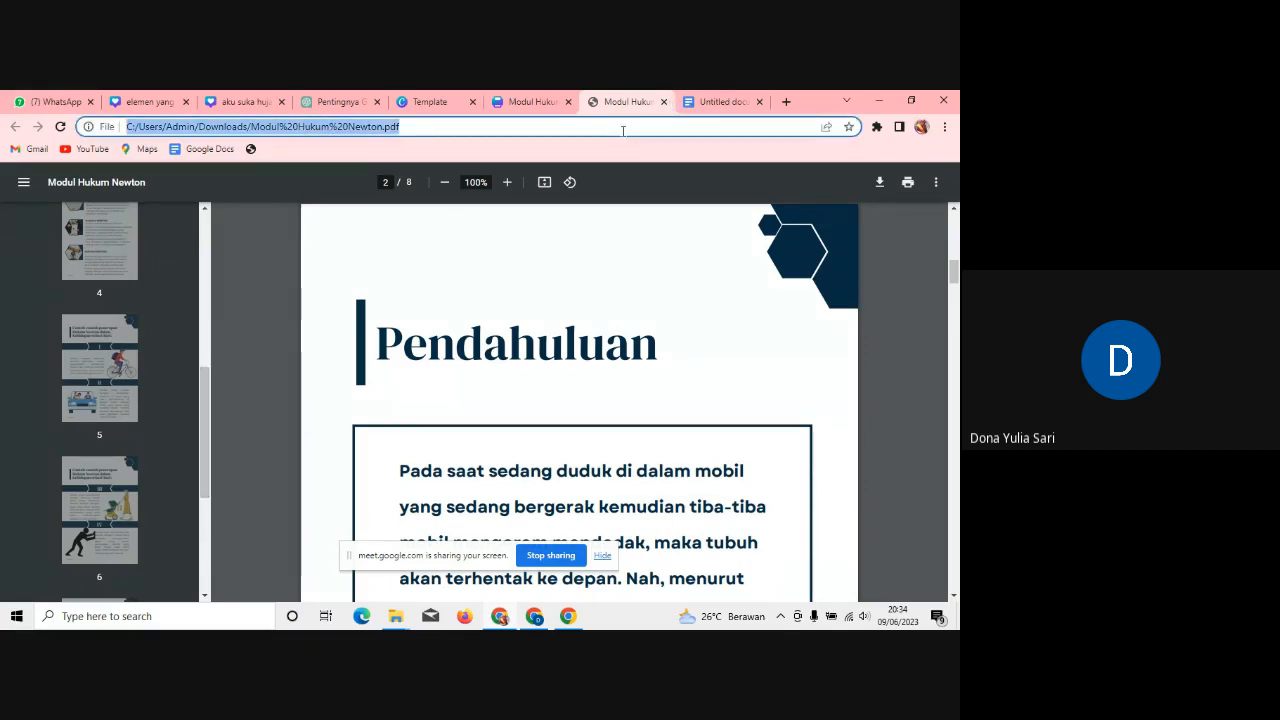
type("pdf")
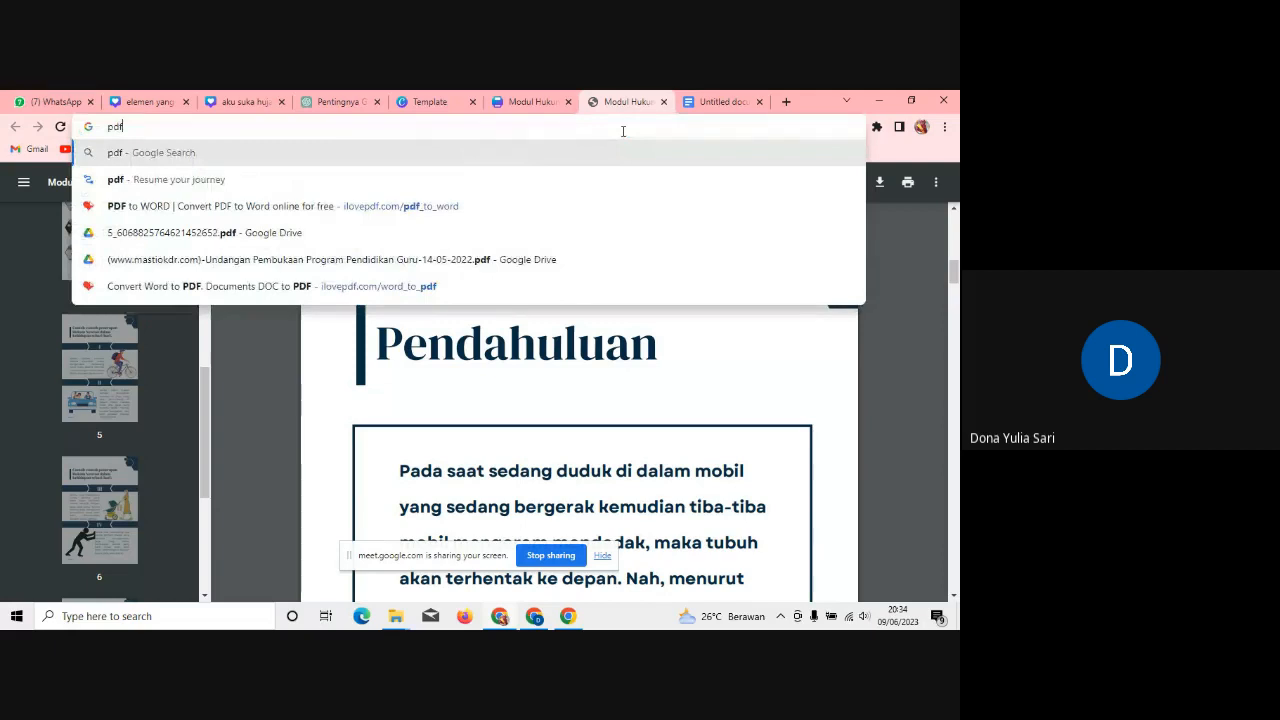
key("BackSpace")
key("BackSpace")
key("BackSpace")
type("flipbook")
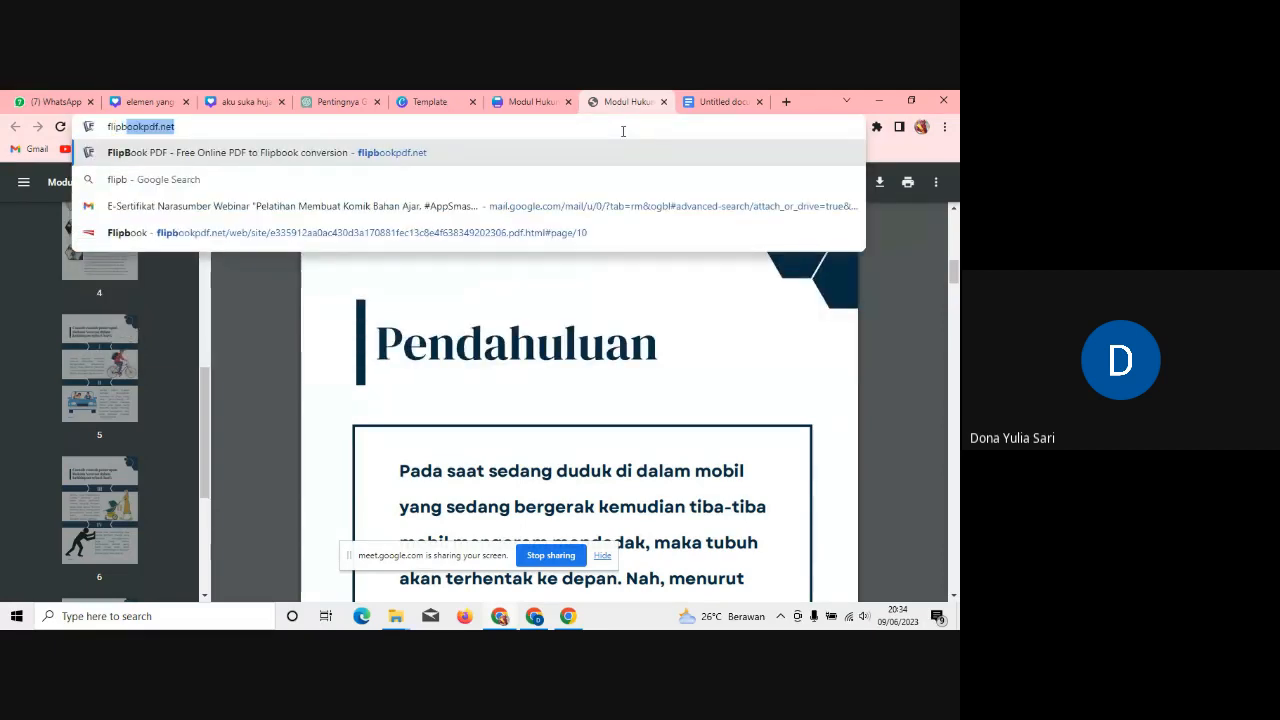
Step: Go to flipbookpdf.net and scroll through its converter page
left_click(353, 156)
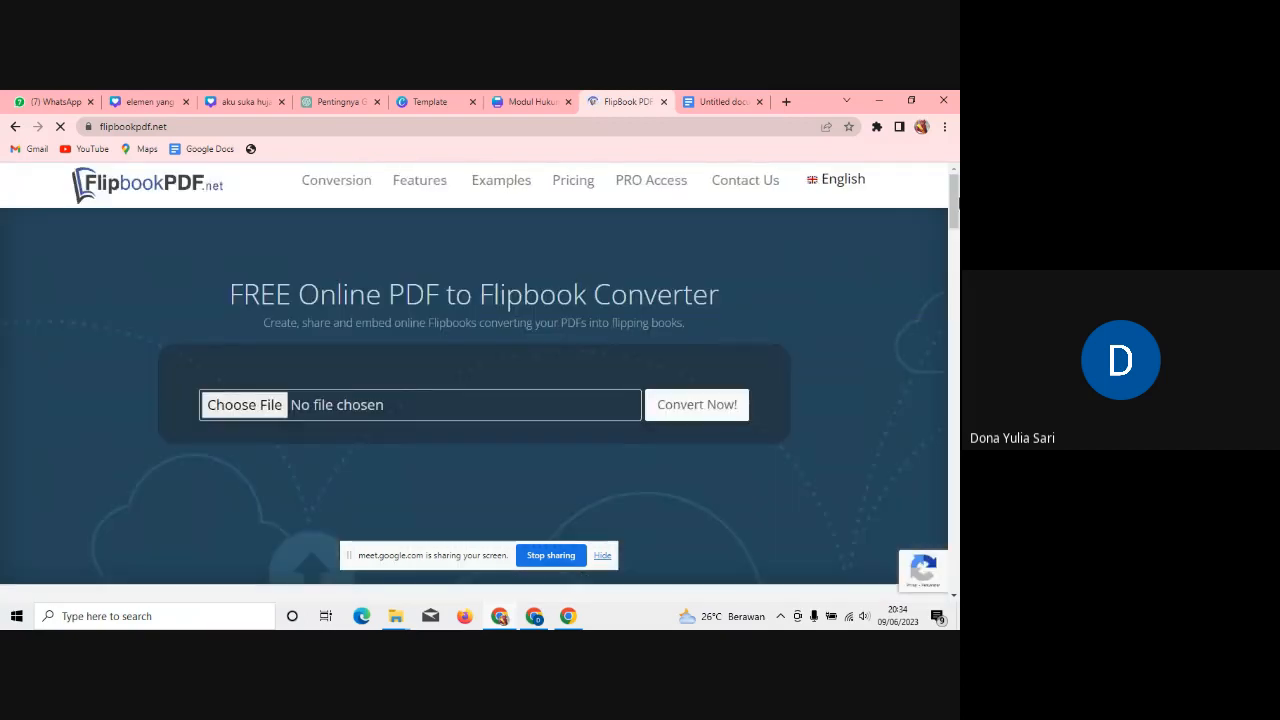
scroll(474, 400, "down", 3)
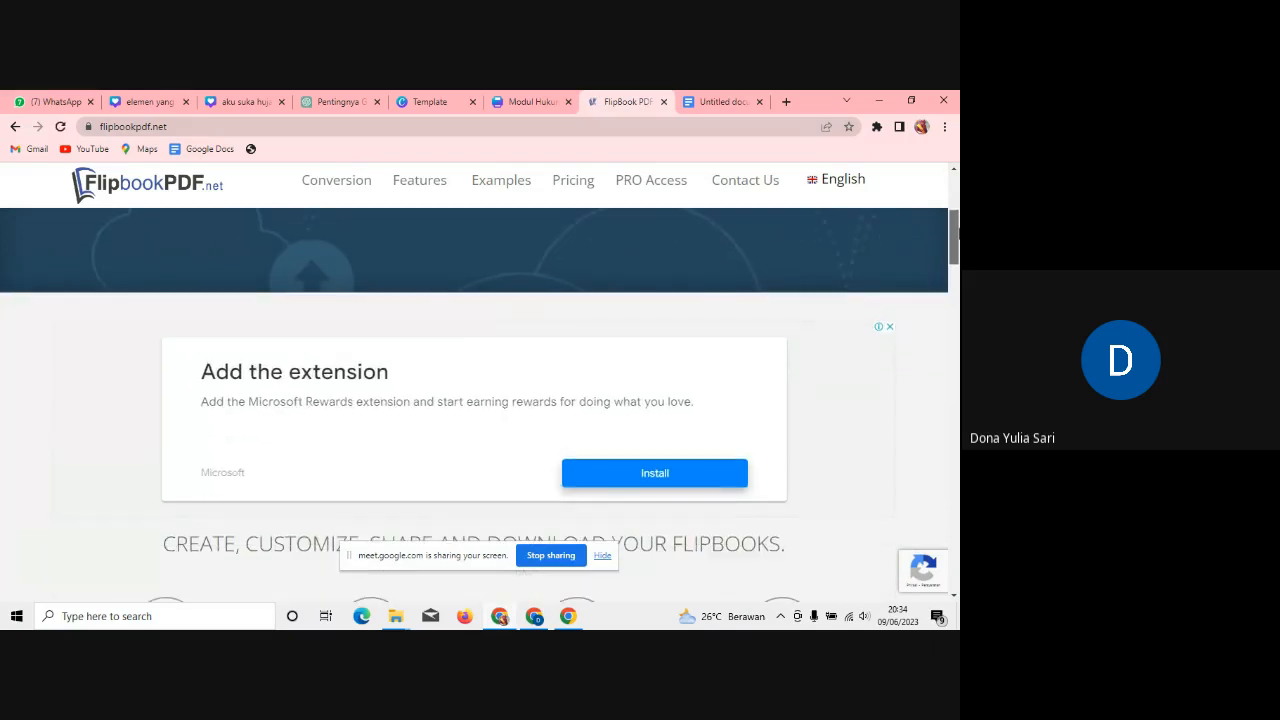
scroll(474, 400, "down", 1)
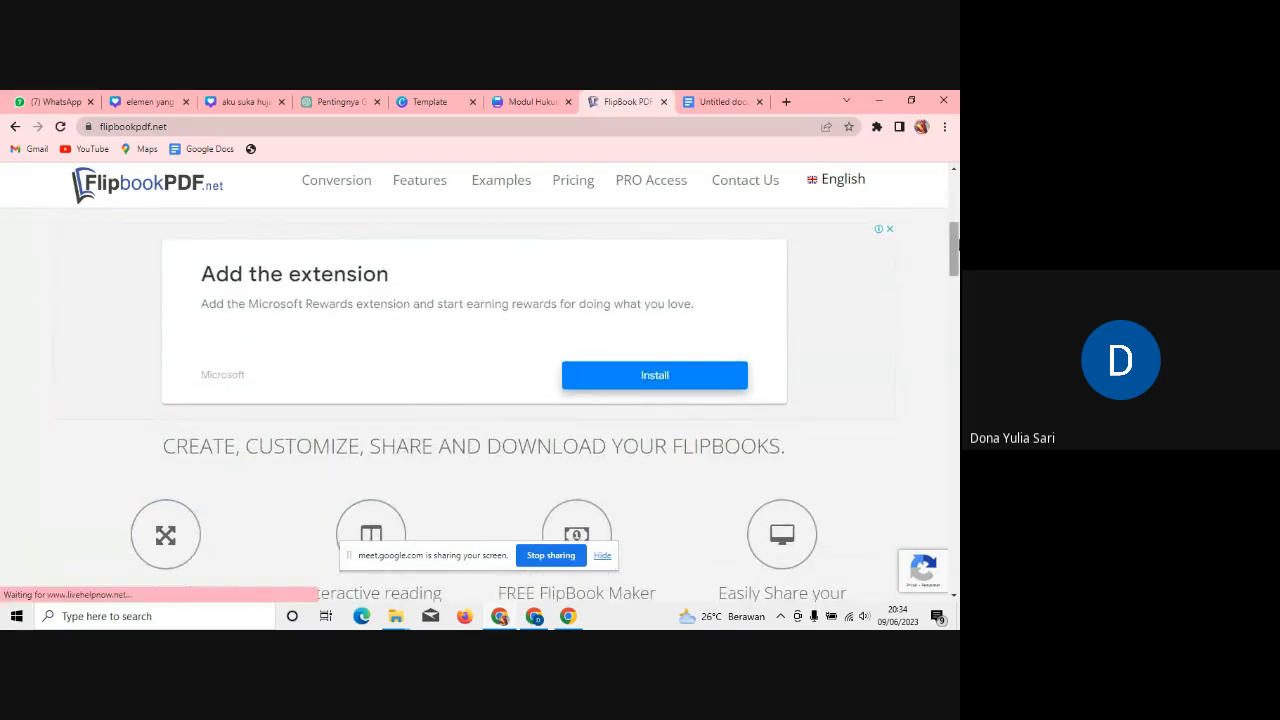
left_click_drag(955, 243, 957, 327)
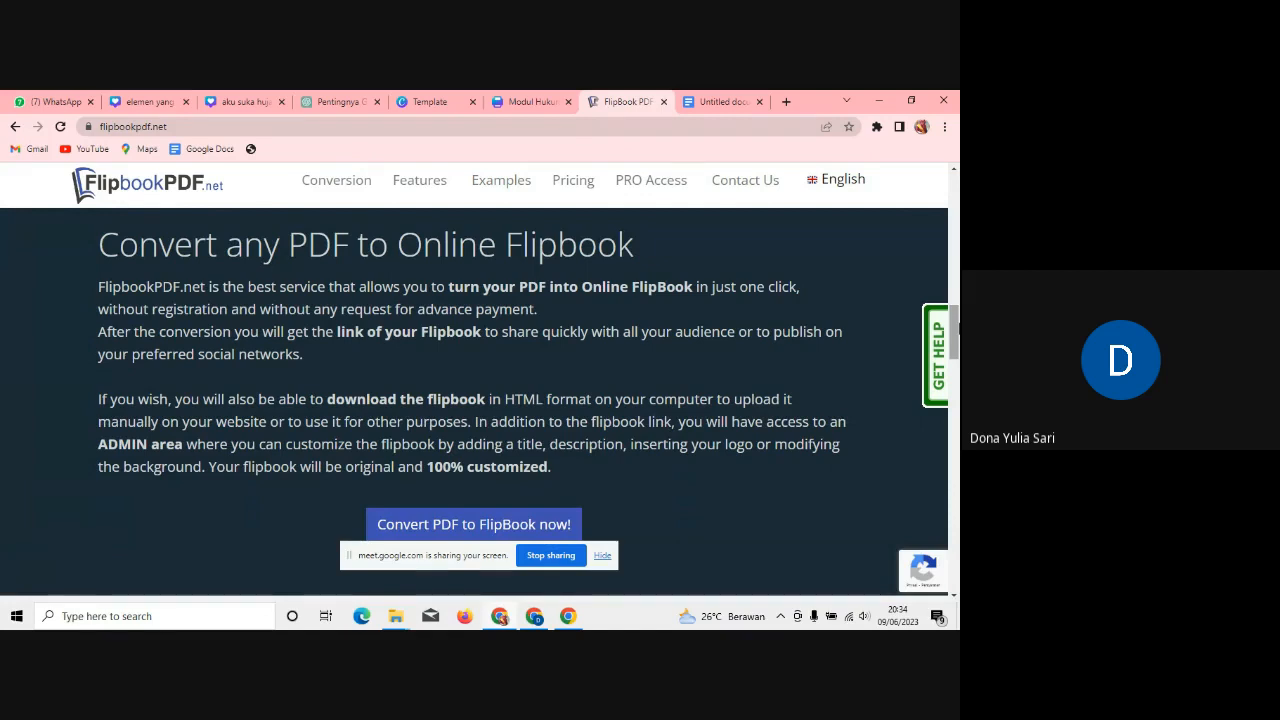
left_click_drag(957, 328, 956, 145)
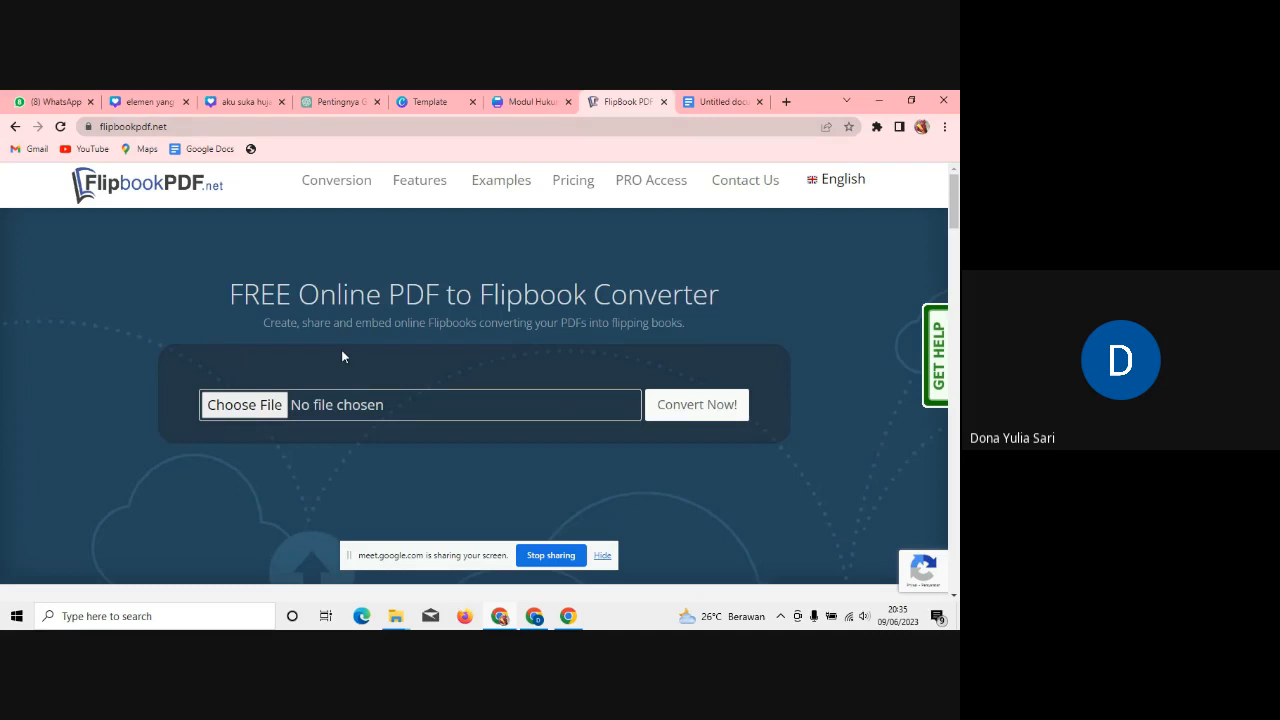
Step: Translate the FlipbookPDF.net page into Indonesian
mouse_move(842, 192)
right_click(848, 241)
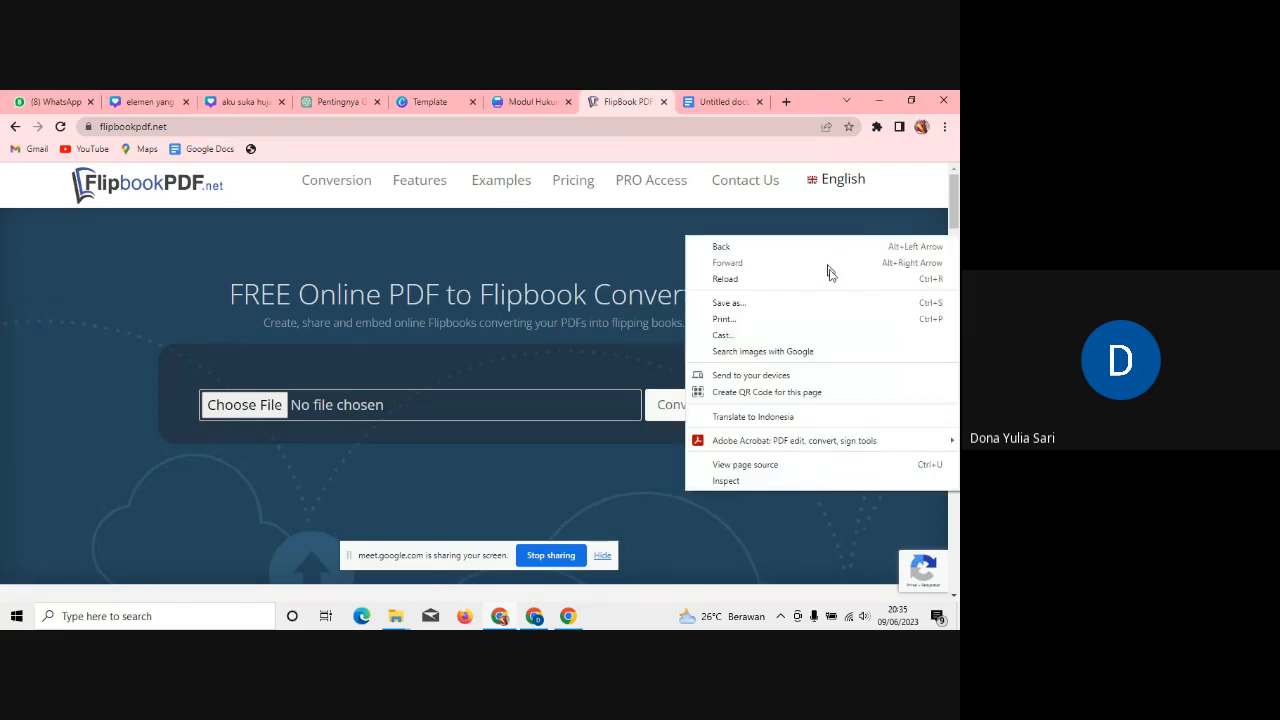
left_click(829, 416)
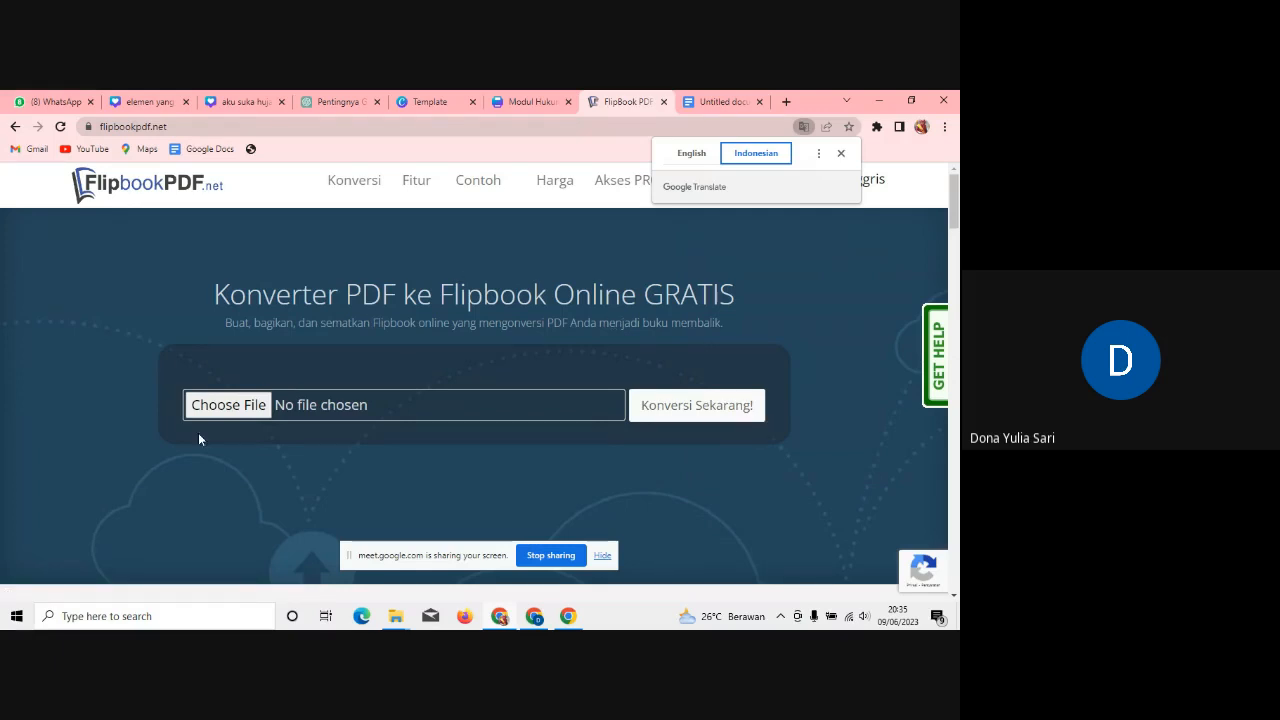
Step: Choose Modul Hukum Newton.pdf and convert it to a flipbook with Konversi Sekarang
left_click(249, 404)
left_click(249, 404)
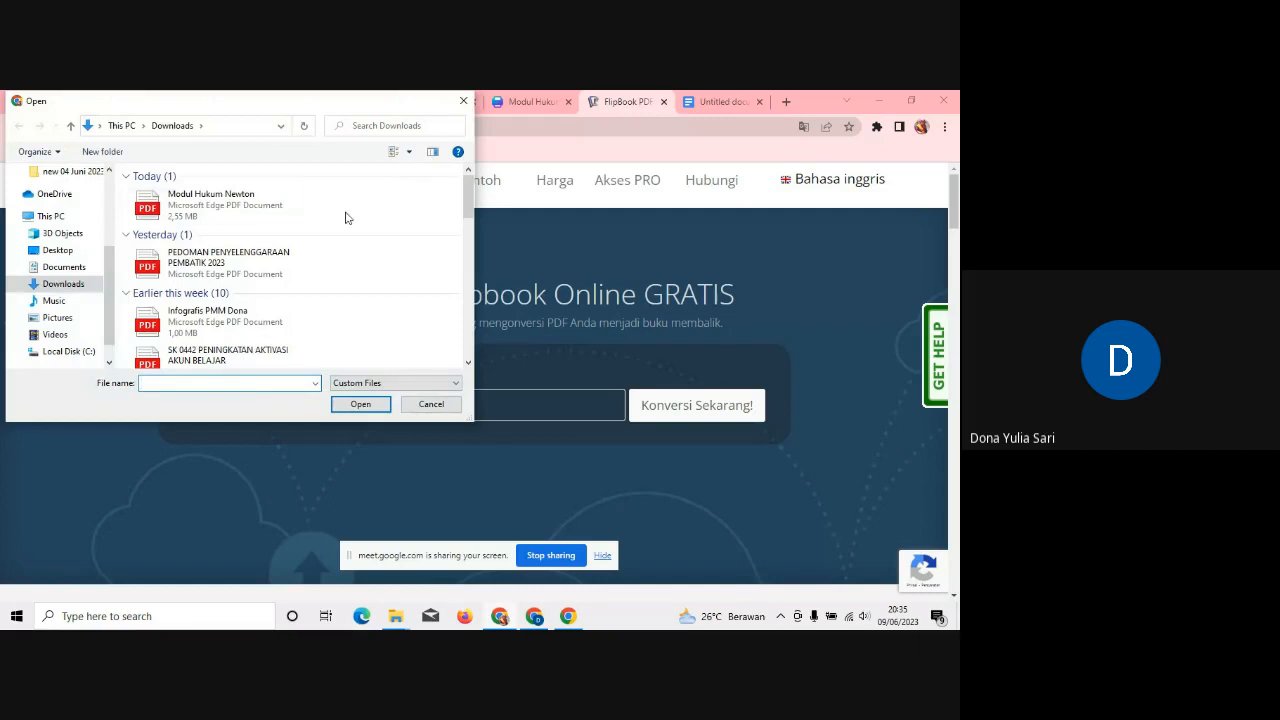
left_click(240, 210)
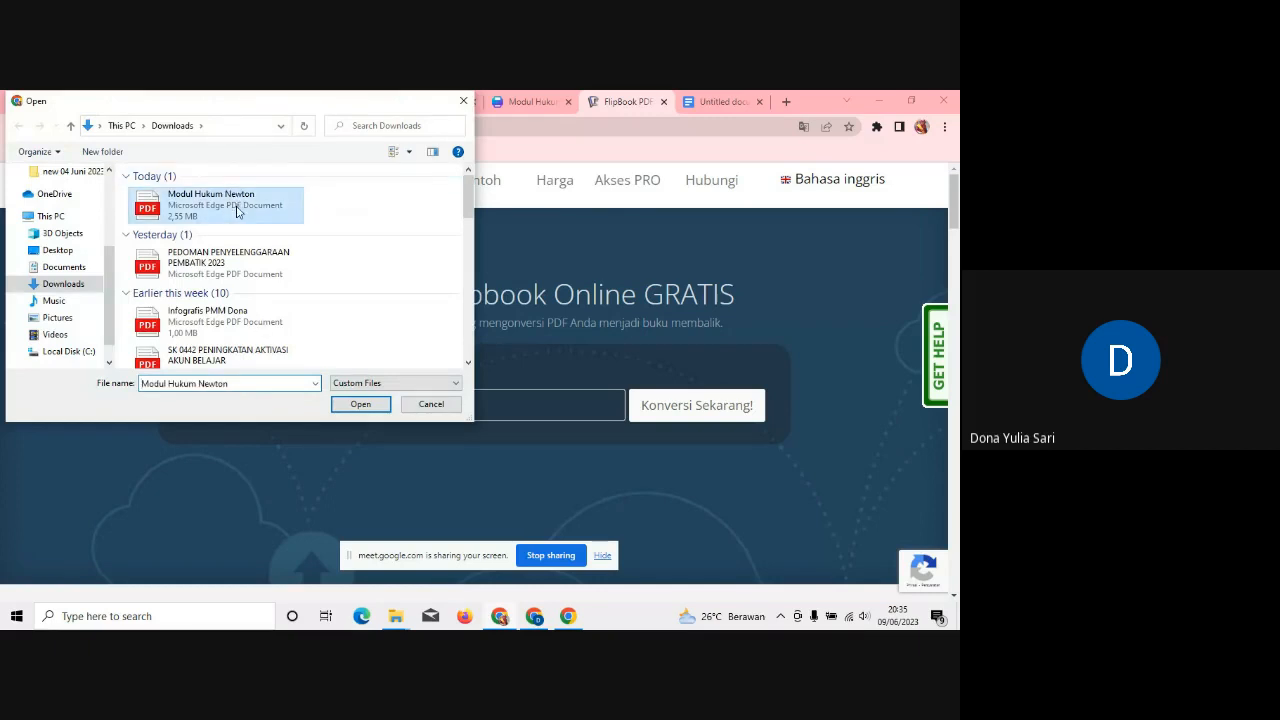
left_click(354, 406)
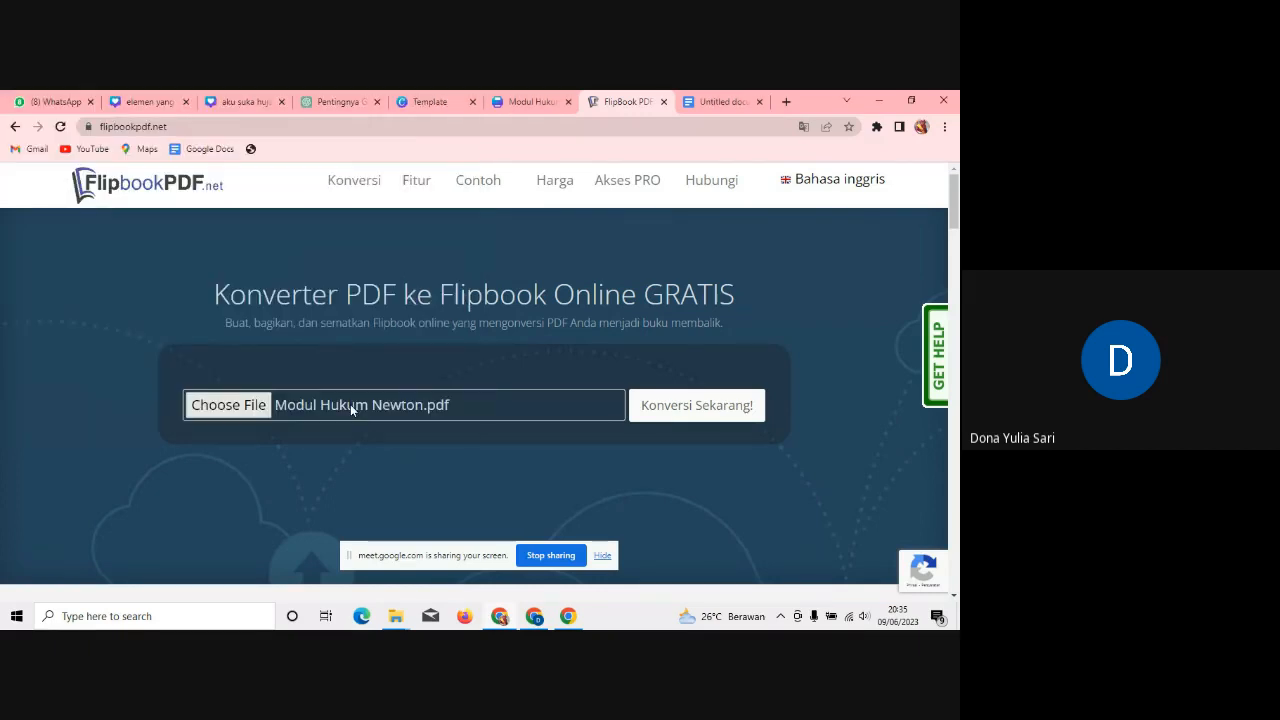
left_click(667, 420)
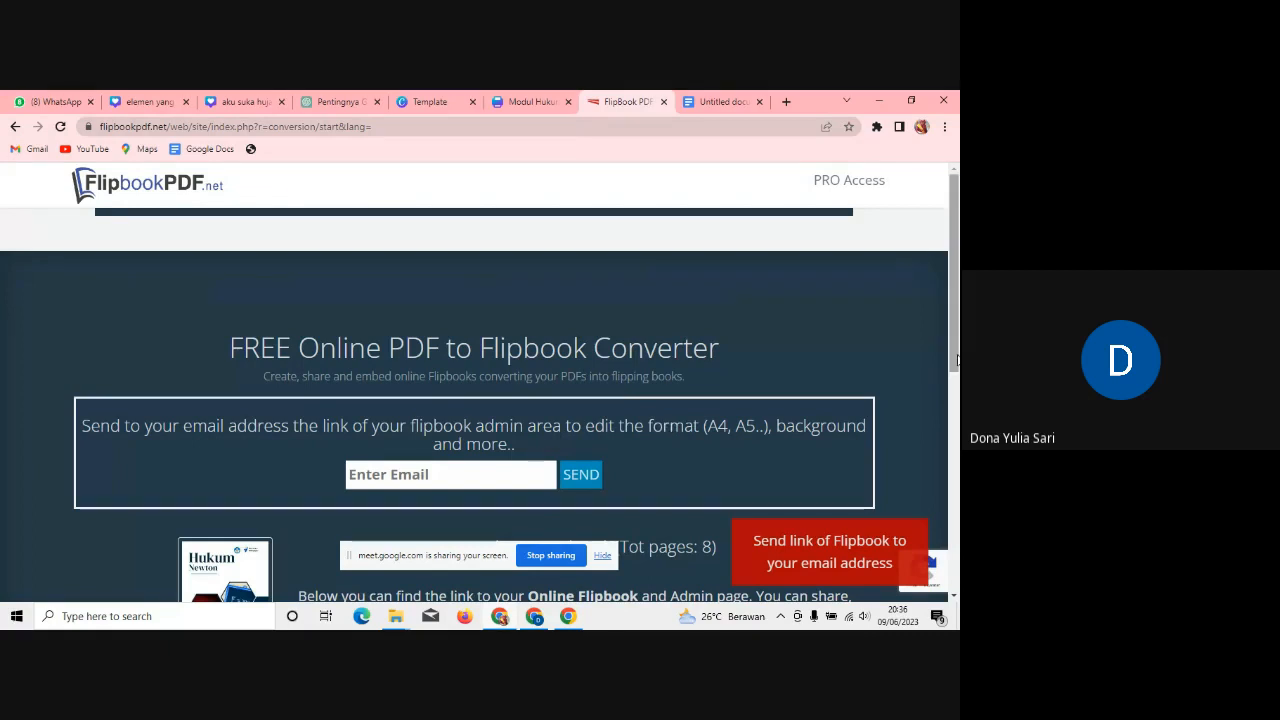
left_click_drag(955, 258, 957, 492)
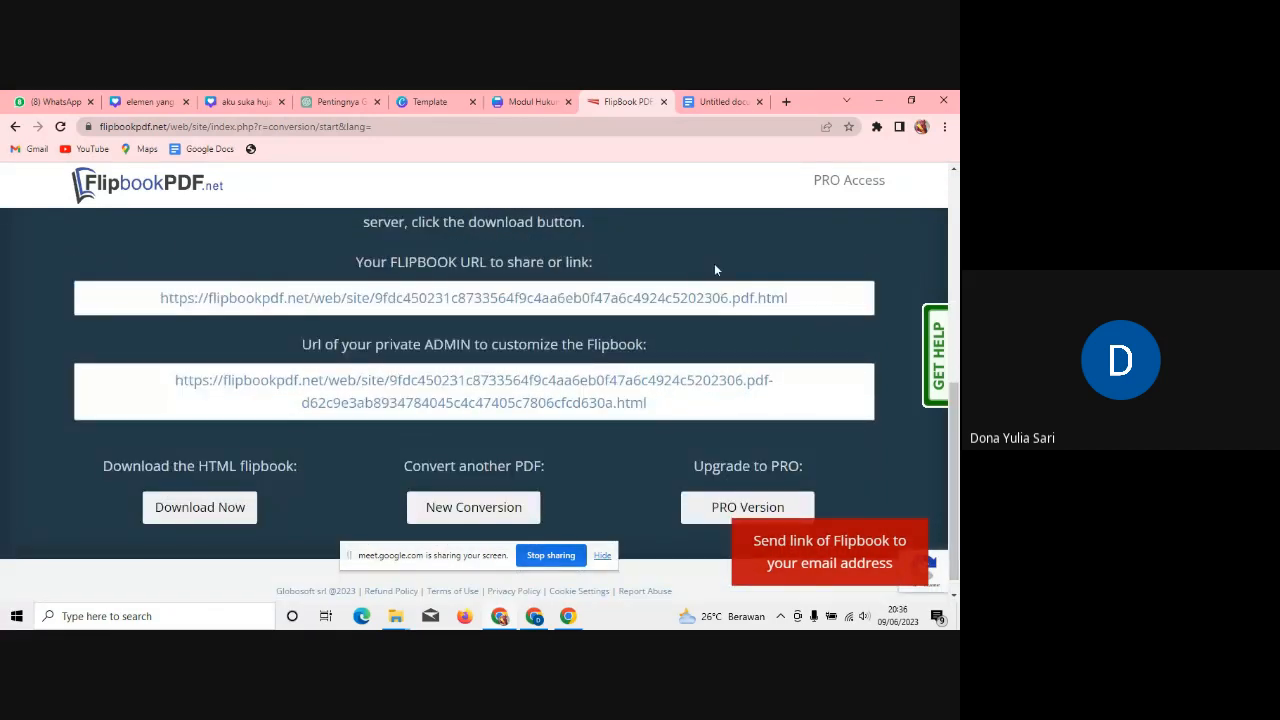
left_click(657, 298)
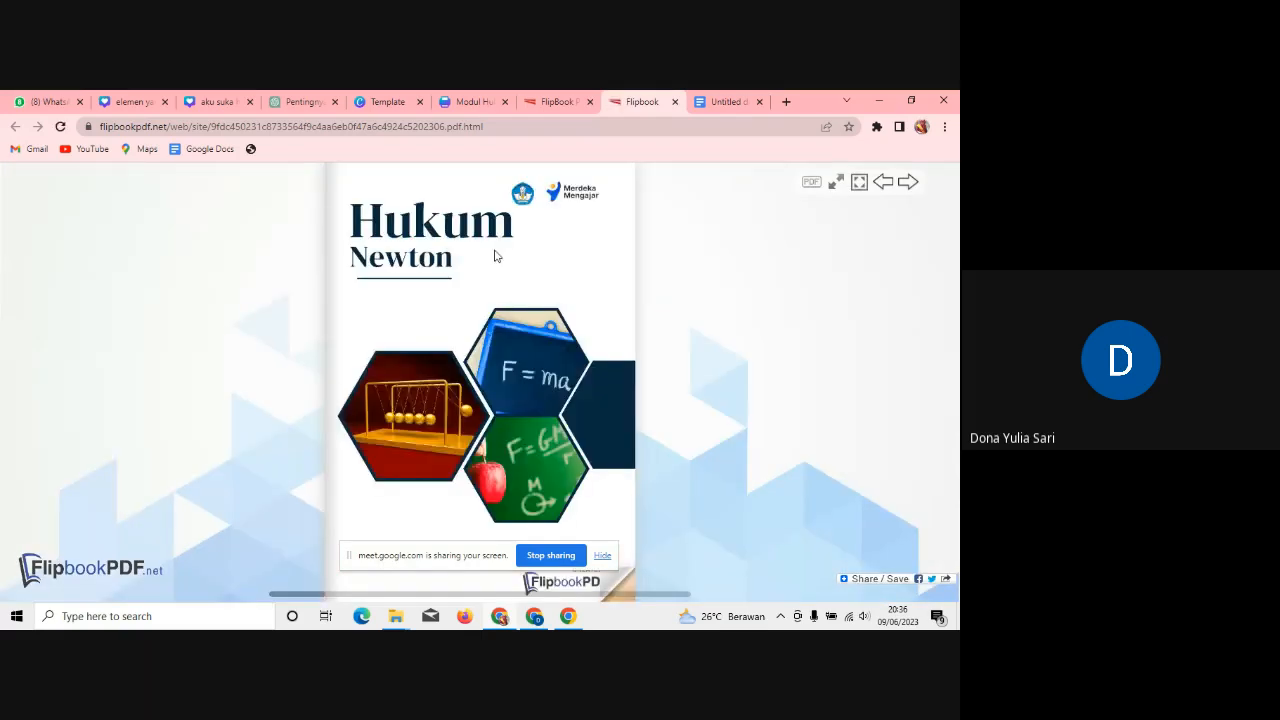
left_click(642, 379)
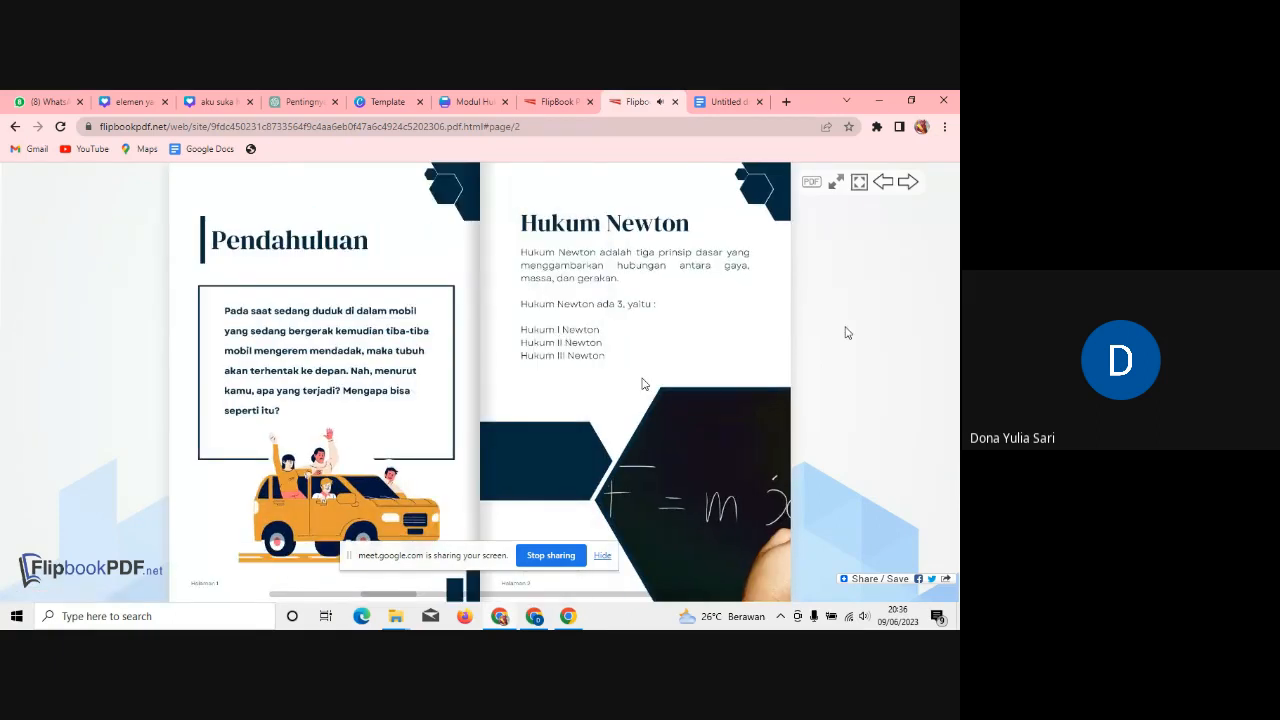
left_click(800, 375)
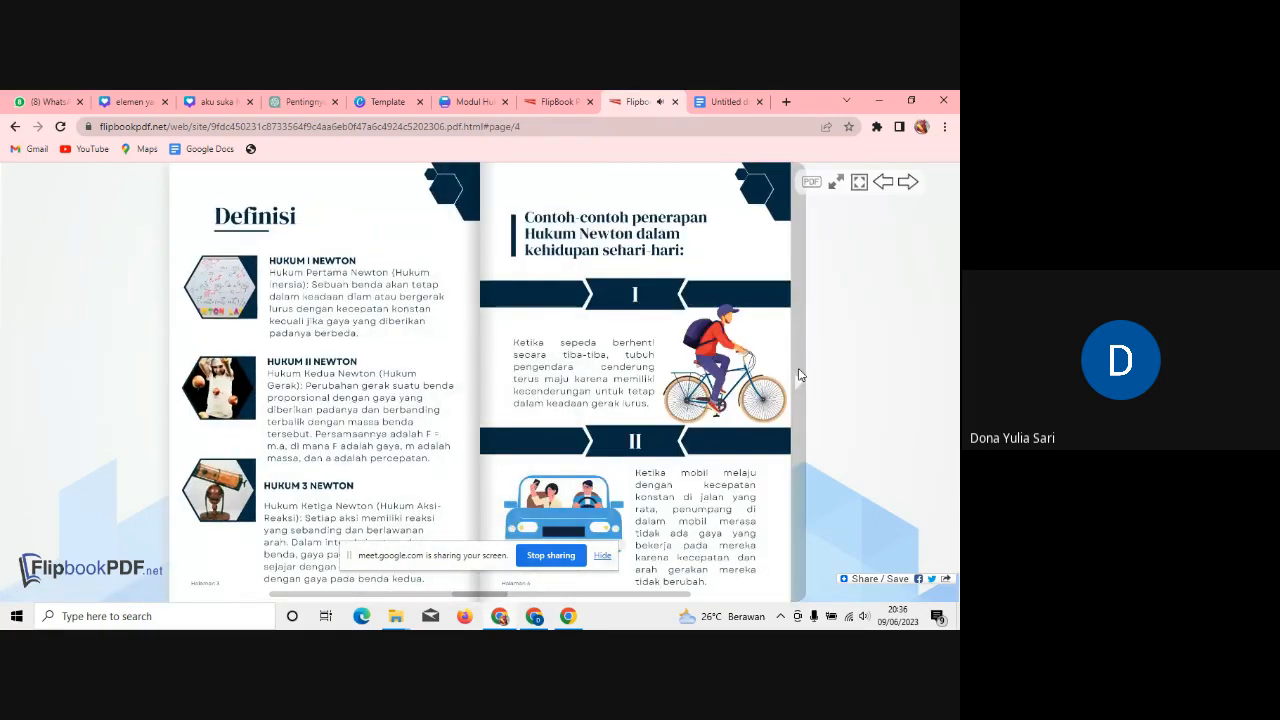
left_click(800, 375)
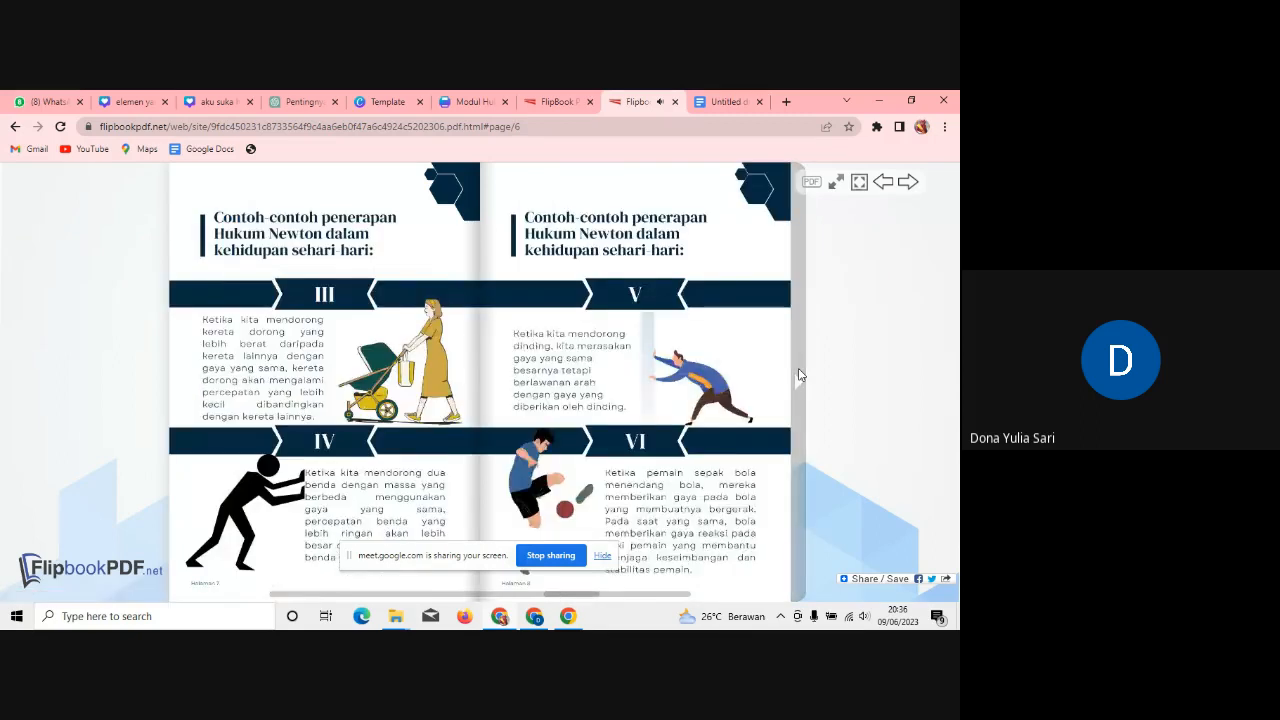
left_click(800, 375)
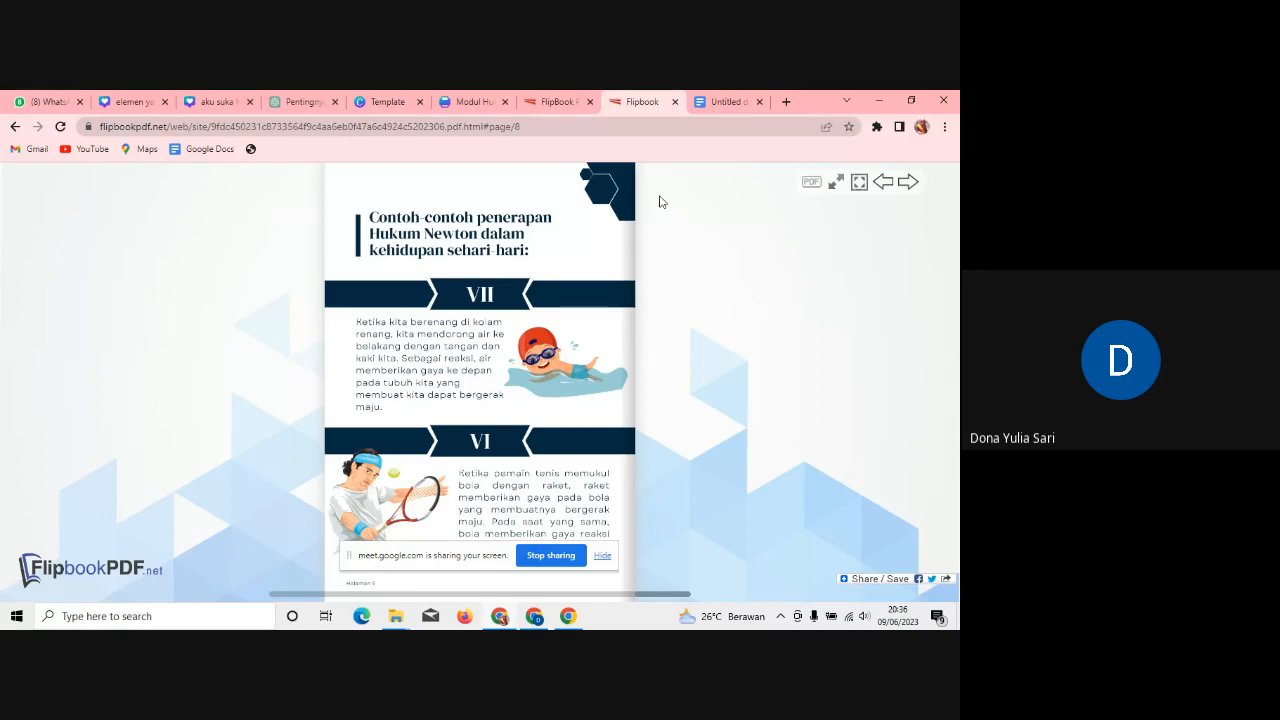
left_click(675, 102)
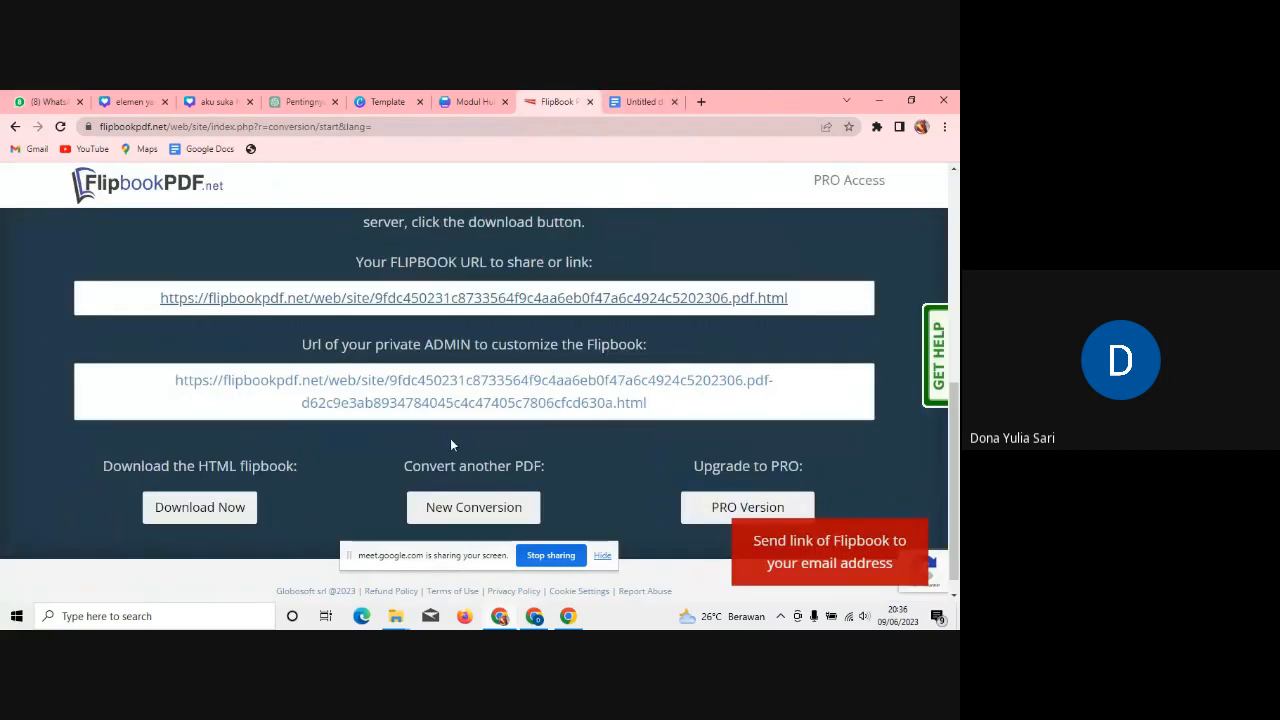
Step: On the admin page, choose the colourful floral background, keep Flip Sound at Yes, and save
left_click(475, 386)
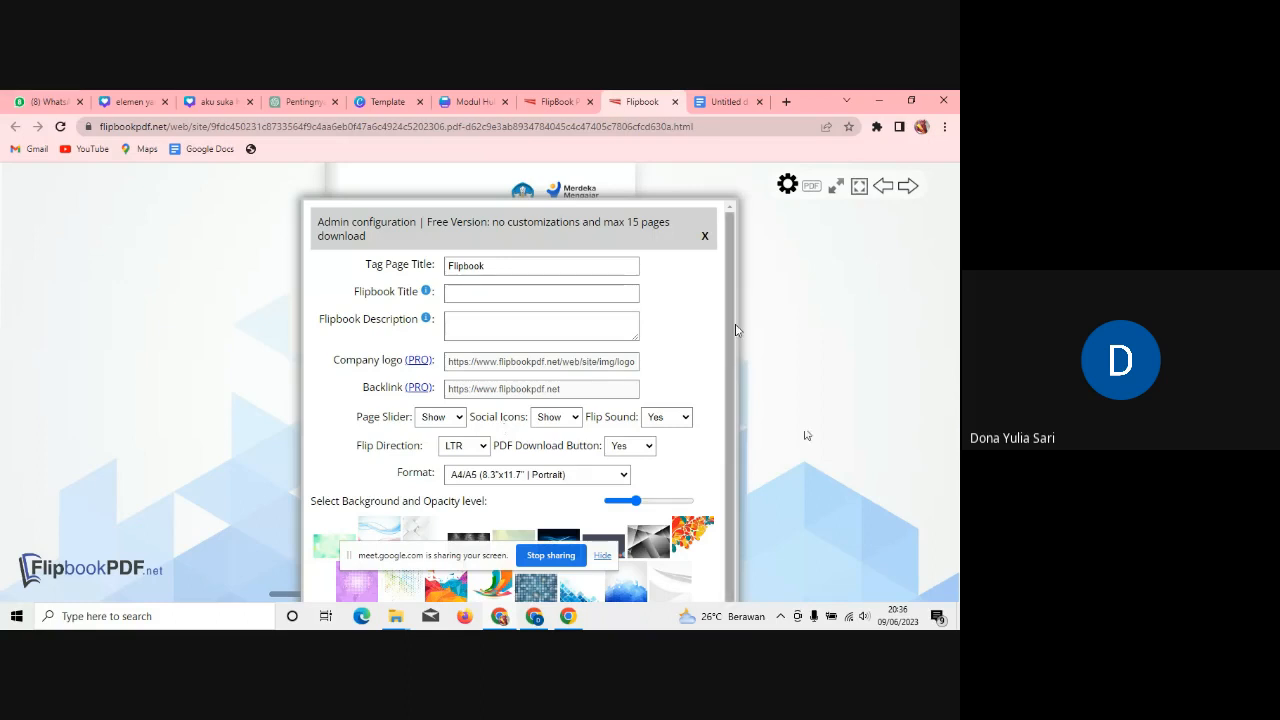
scroll(736, 330, "down", 1)
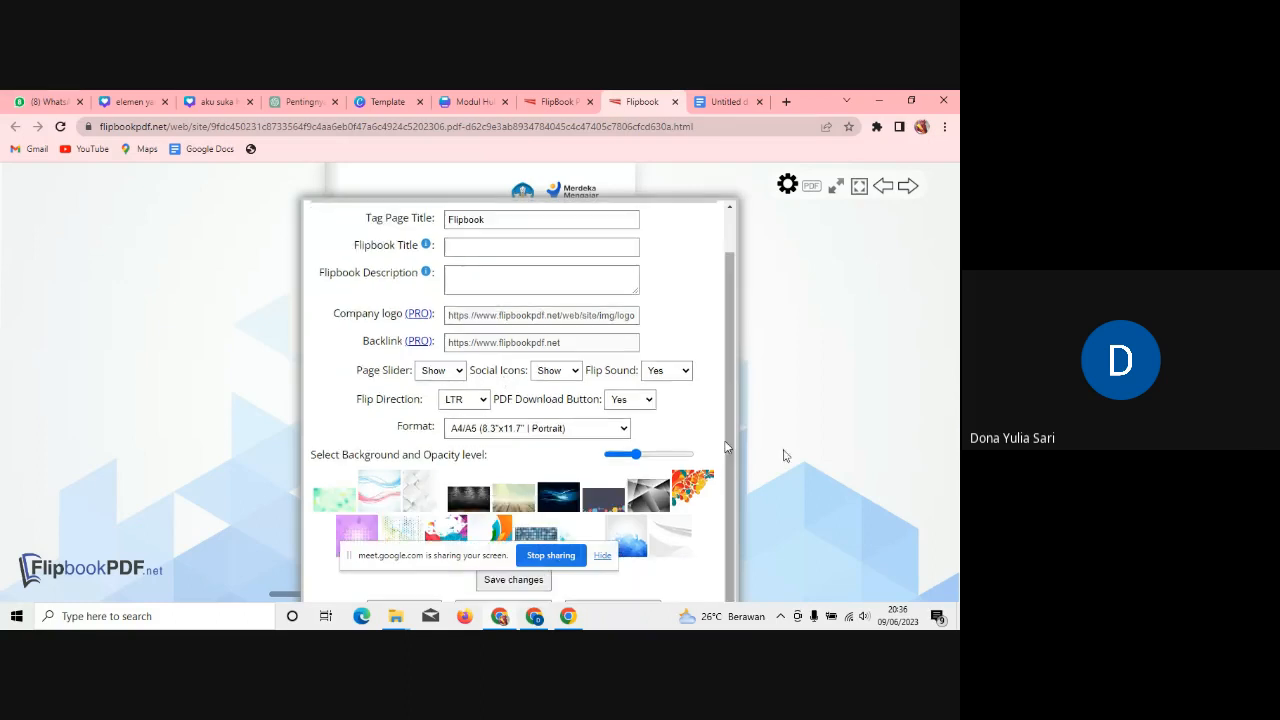
left_click(697, 486)
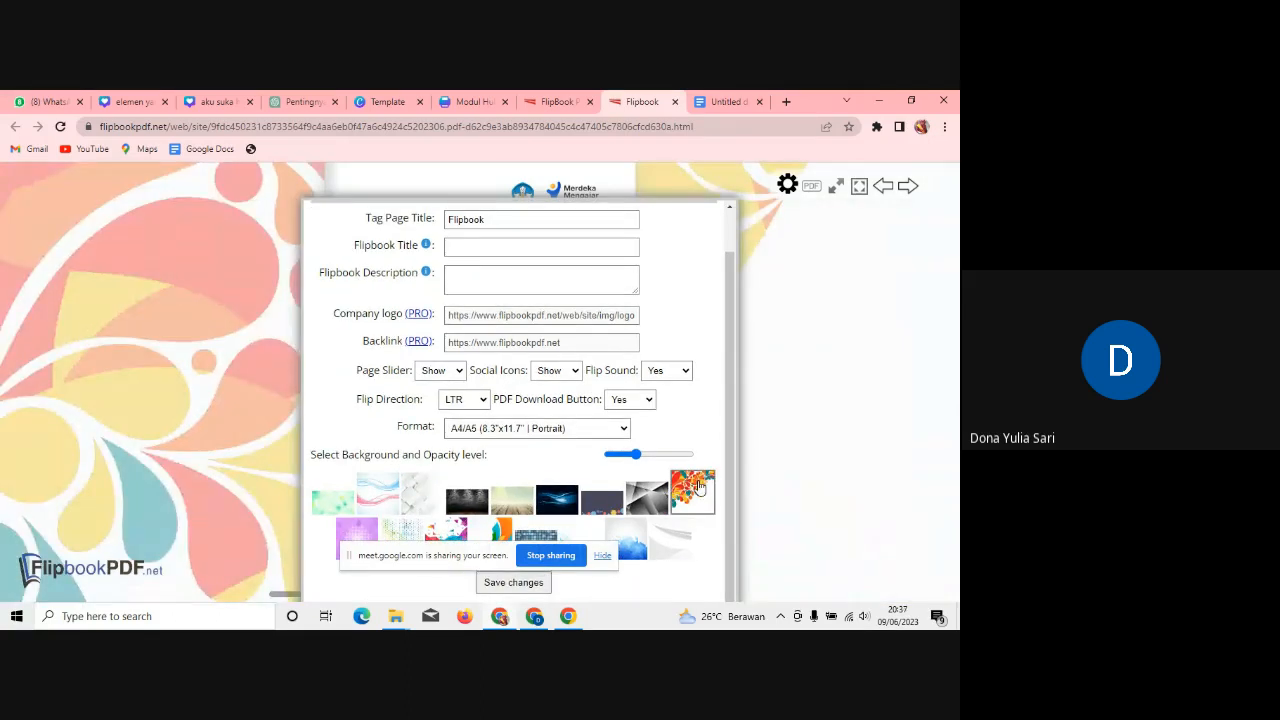
left_click(680, 370)
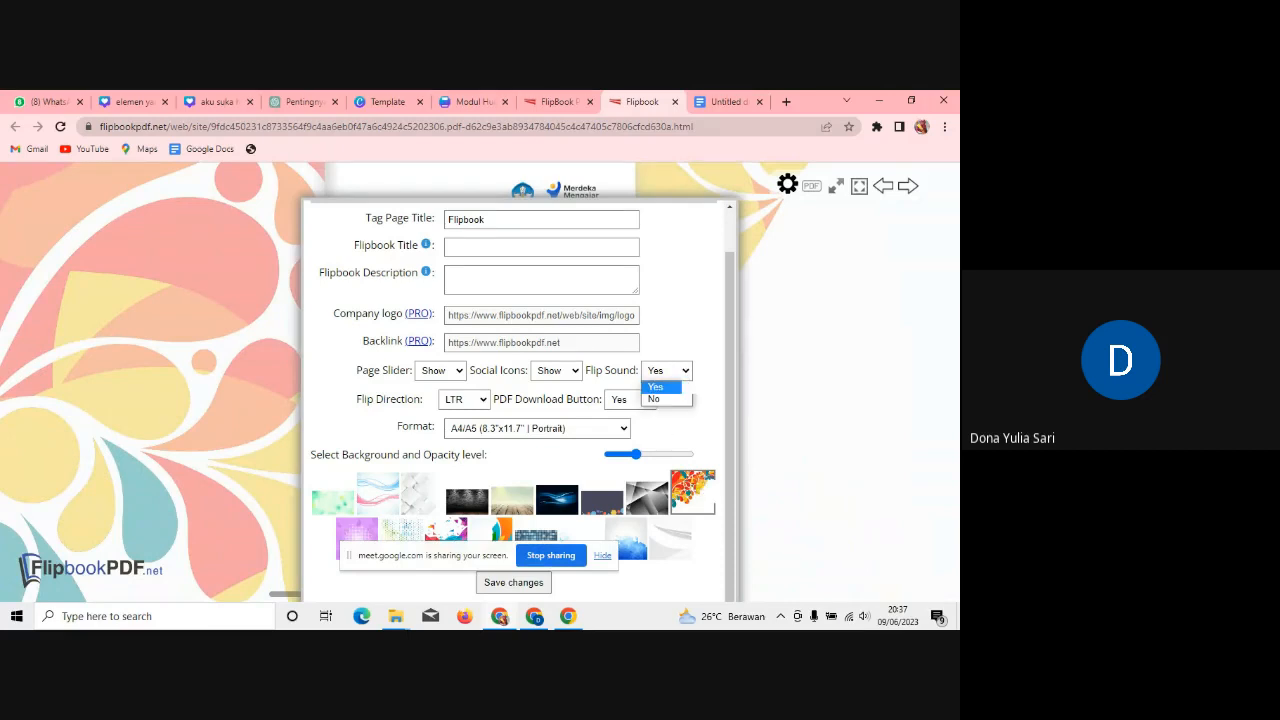
left_click(675, 389)
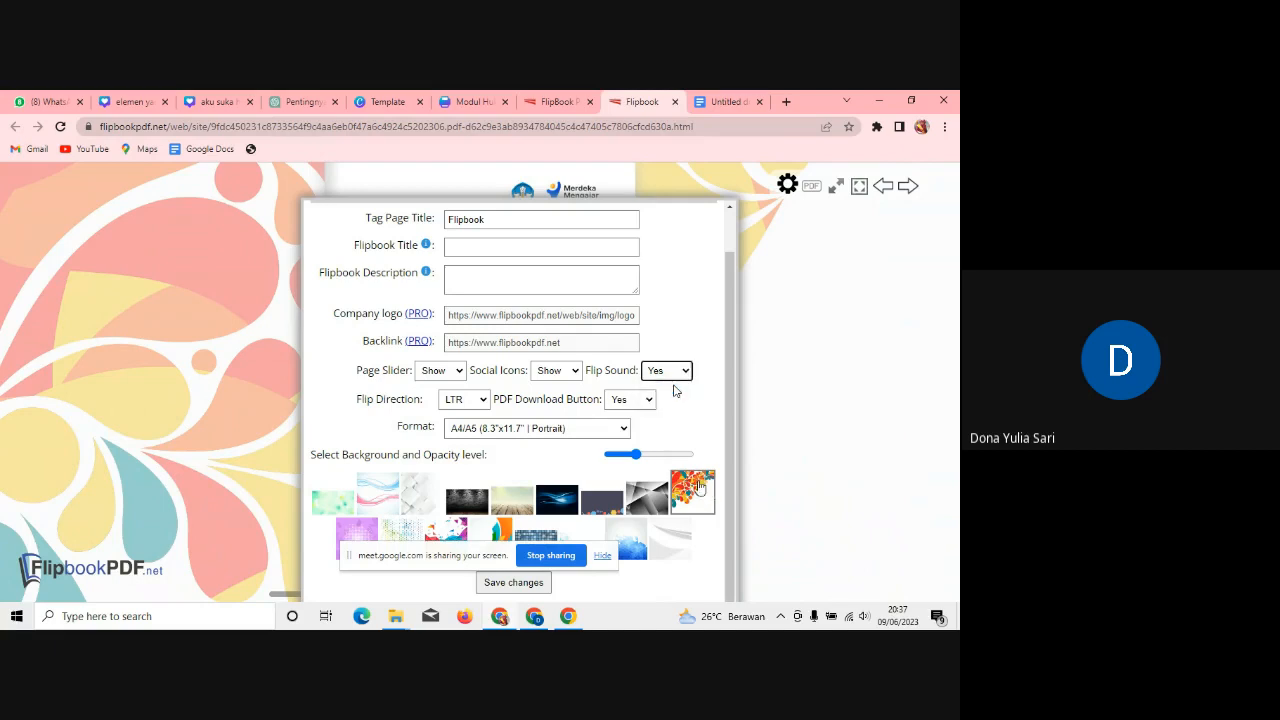
left_click(518, 584)
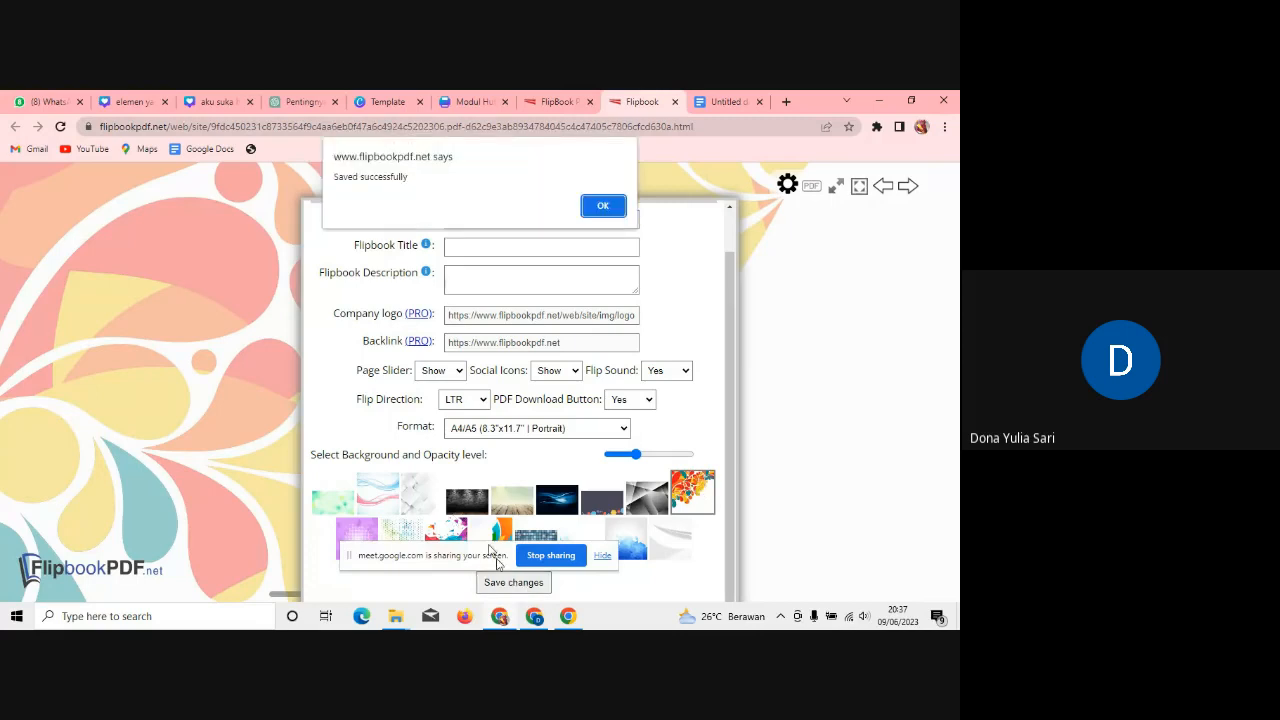
left_click(602, 204)
left_click(600, 205)
Step: Preview the floral-background flipbook, flipping through to its last page, then close the preview
left_click(675, 103)
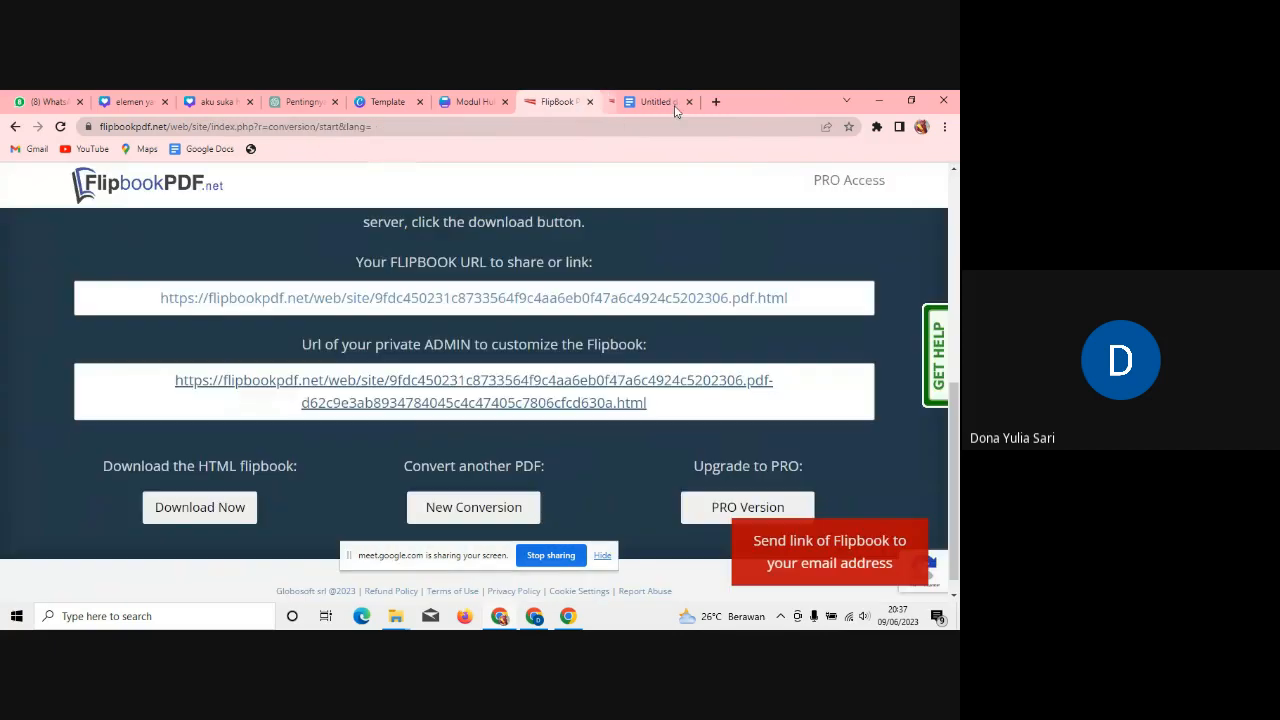
left_click(490, 300)
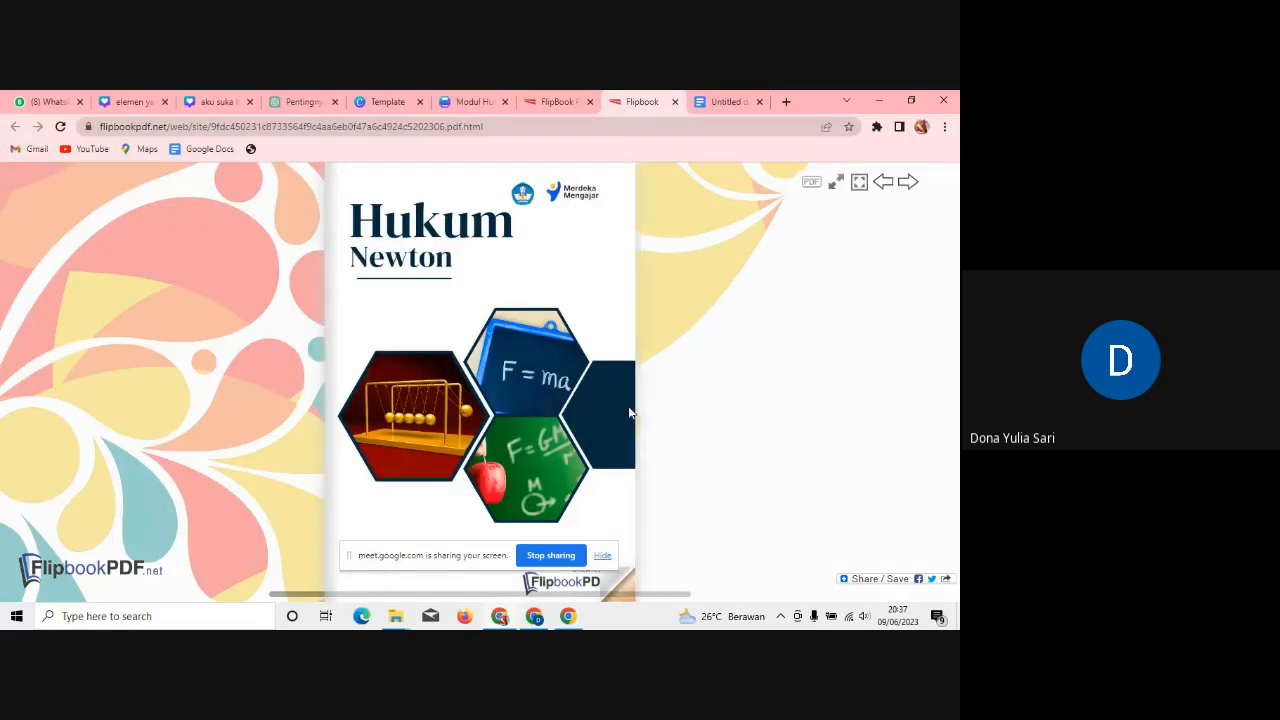
left_click(628, 406)
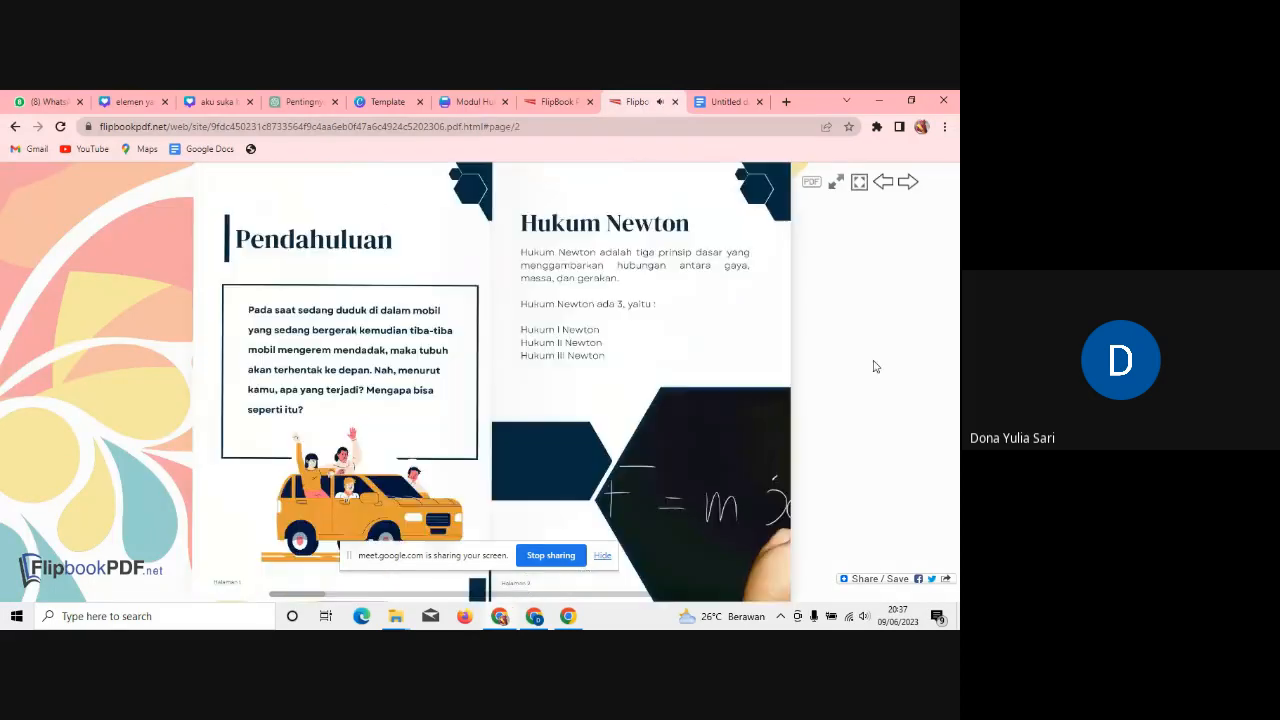
left_click(797, 383)
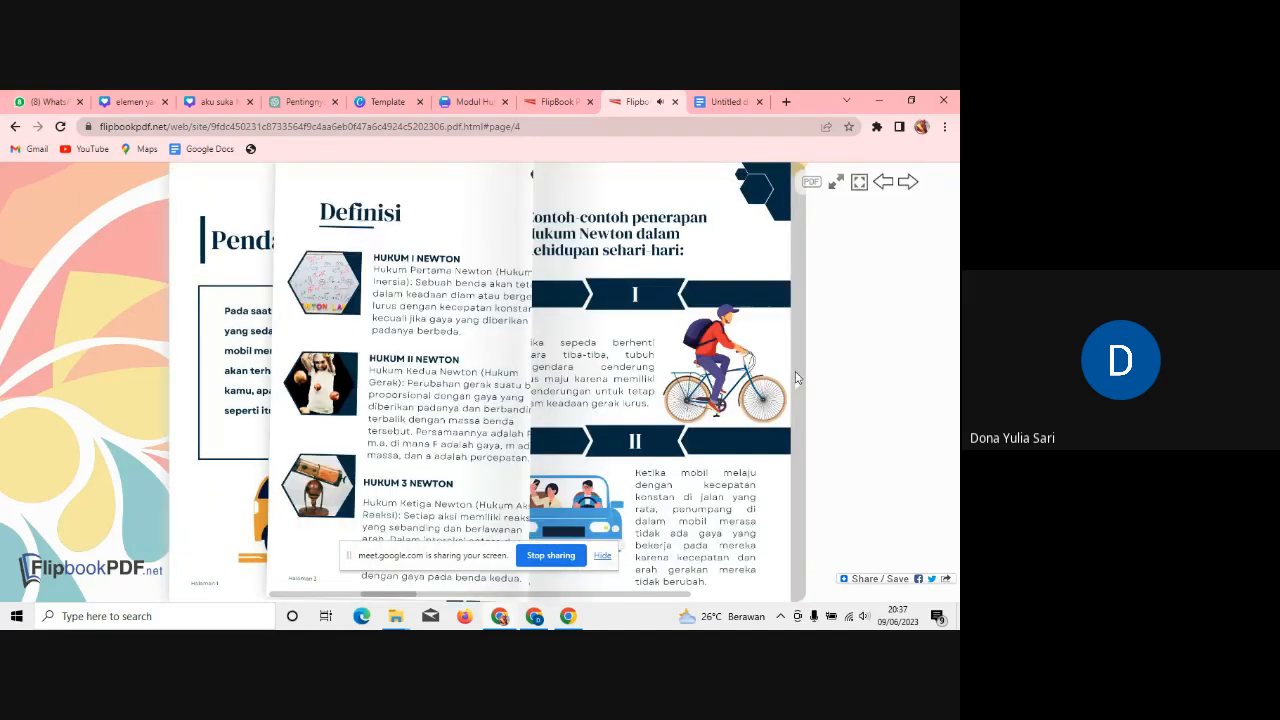
left_click(797, 378)
left_click(797, 378)
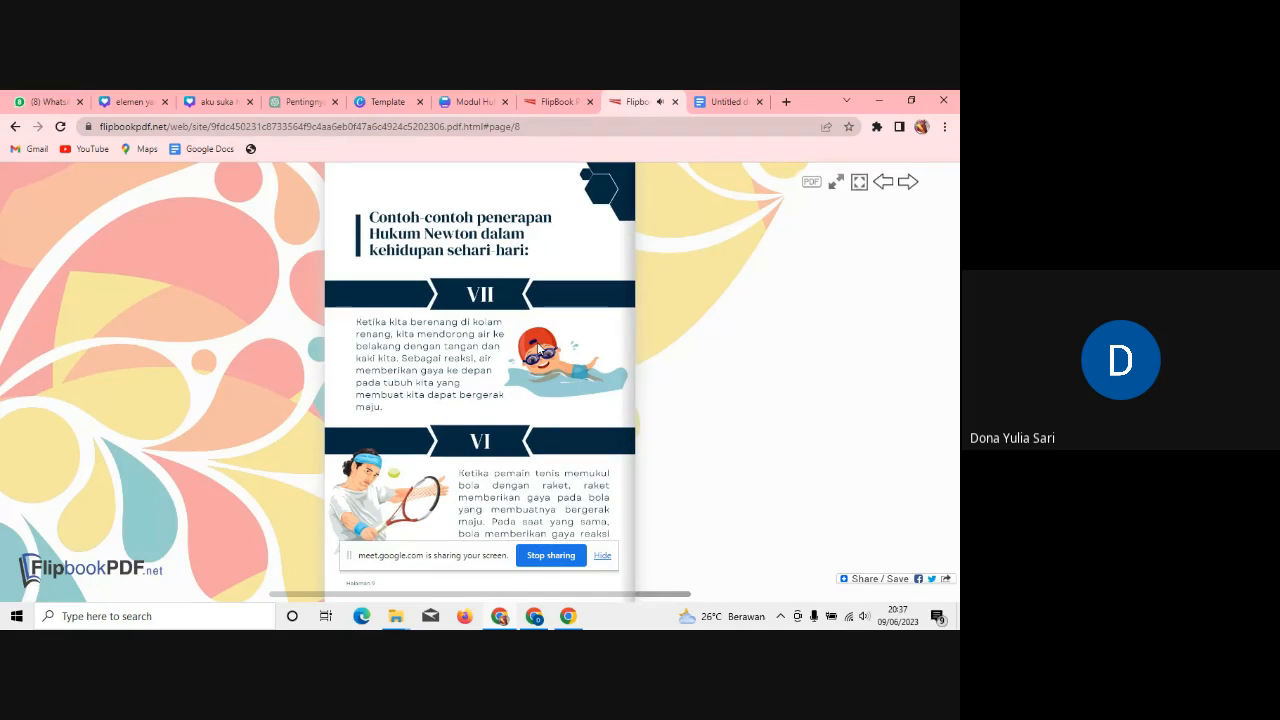
left_click(316, 376)
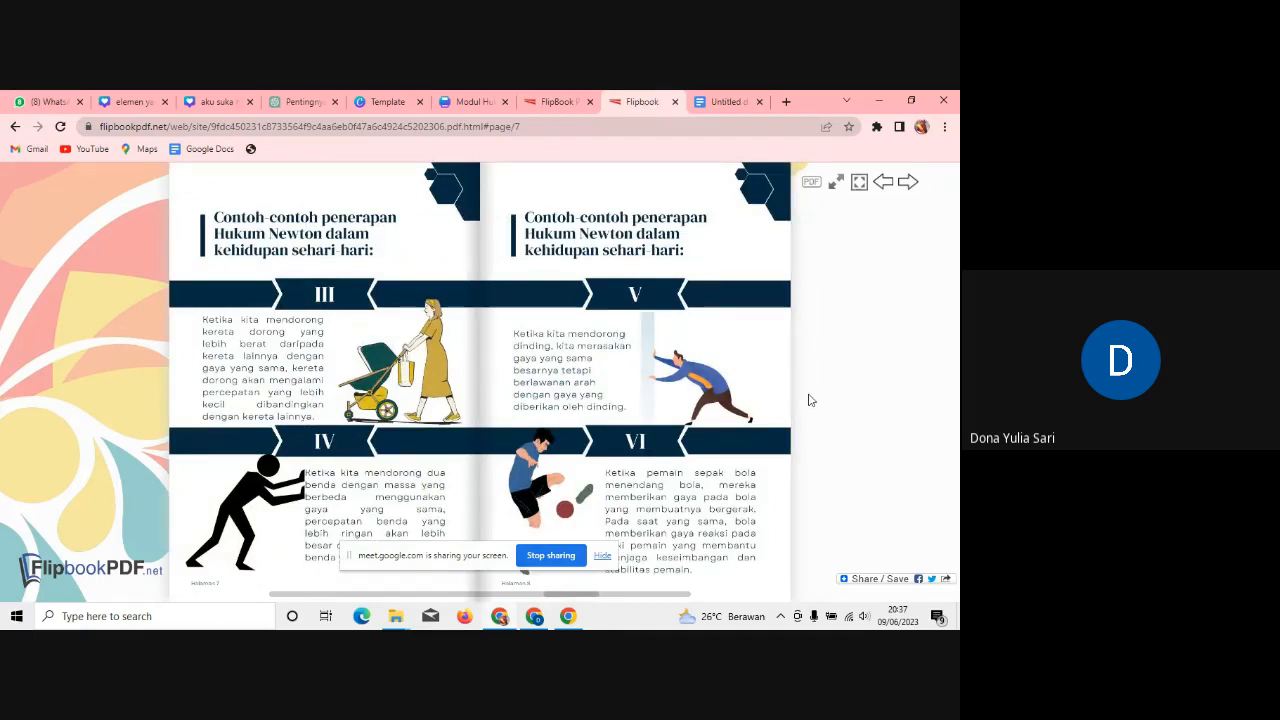
left_click(801, 405)
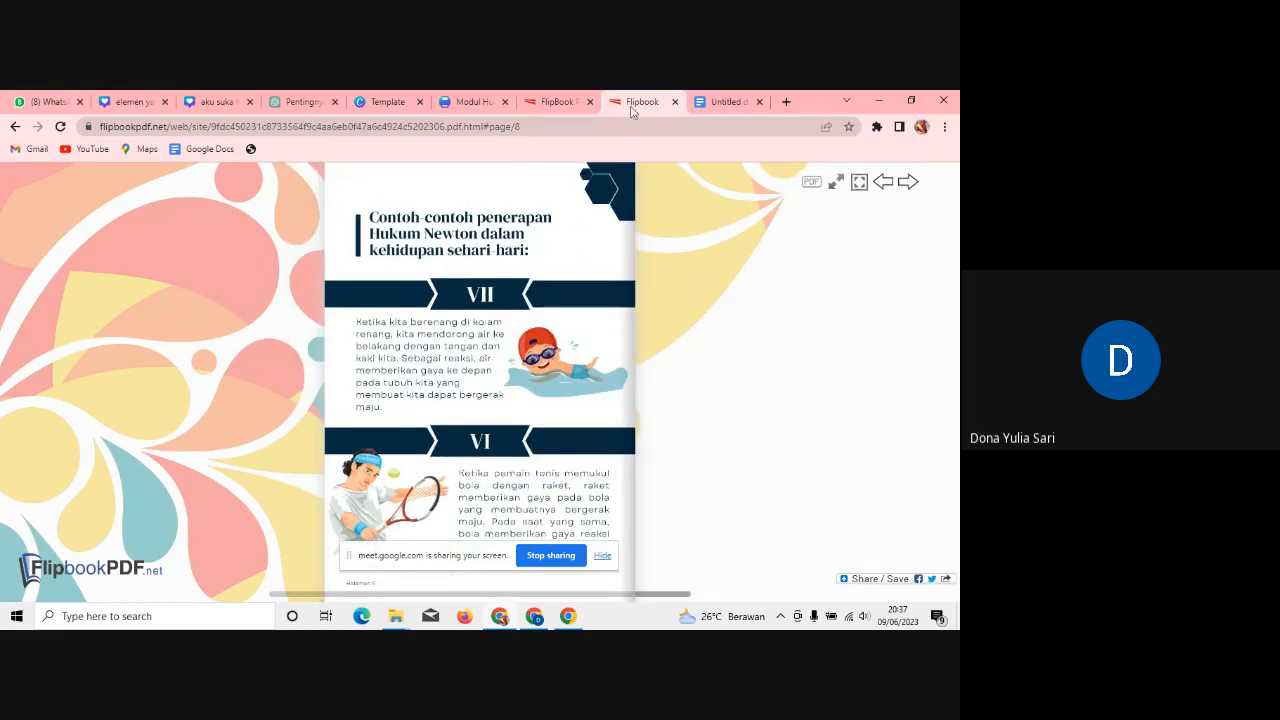
left_click(676, 102)
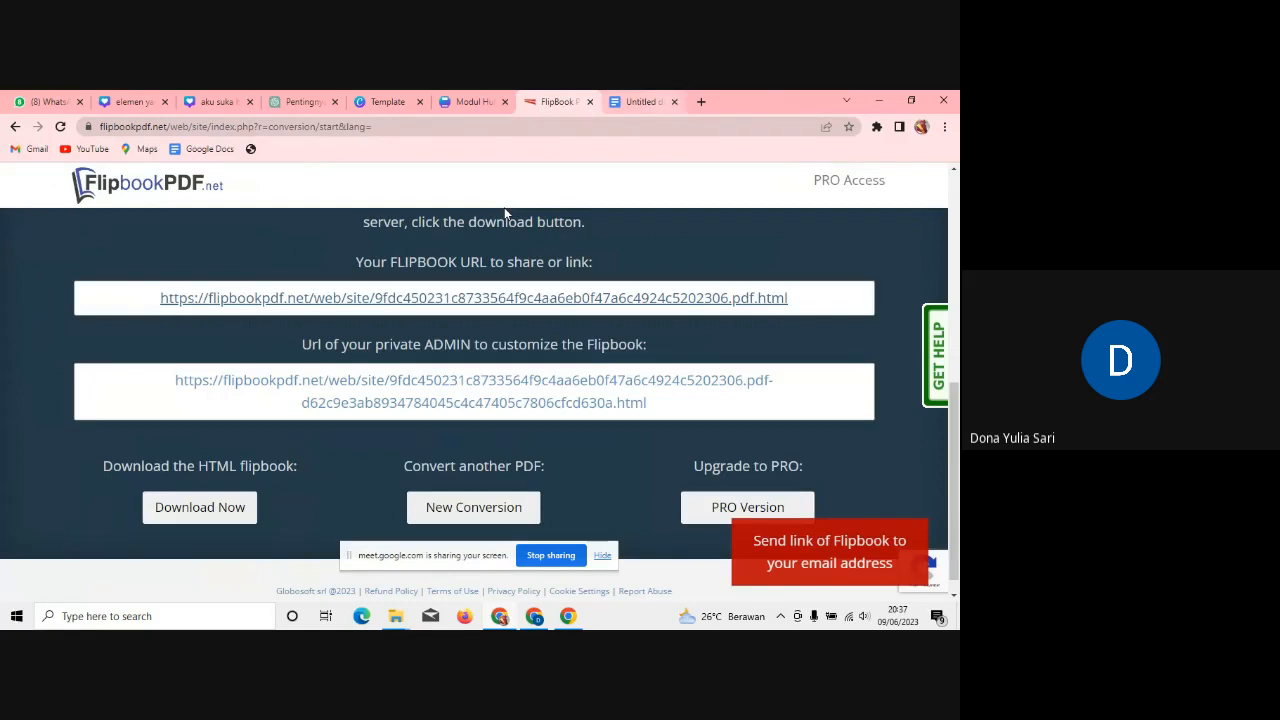
Step: Select the flipbook share URL and stop the Meet screen share
left_click_drag(818, 302, 136, 300)
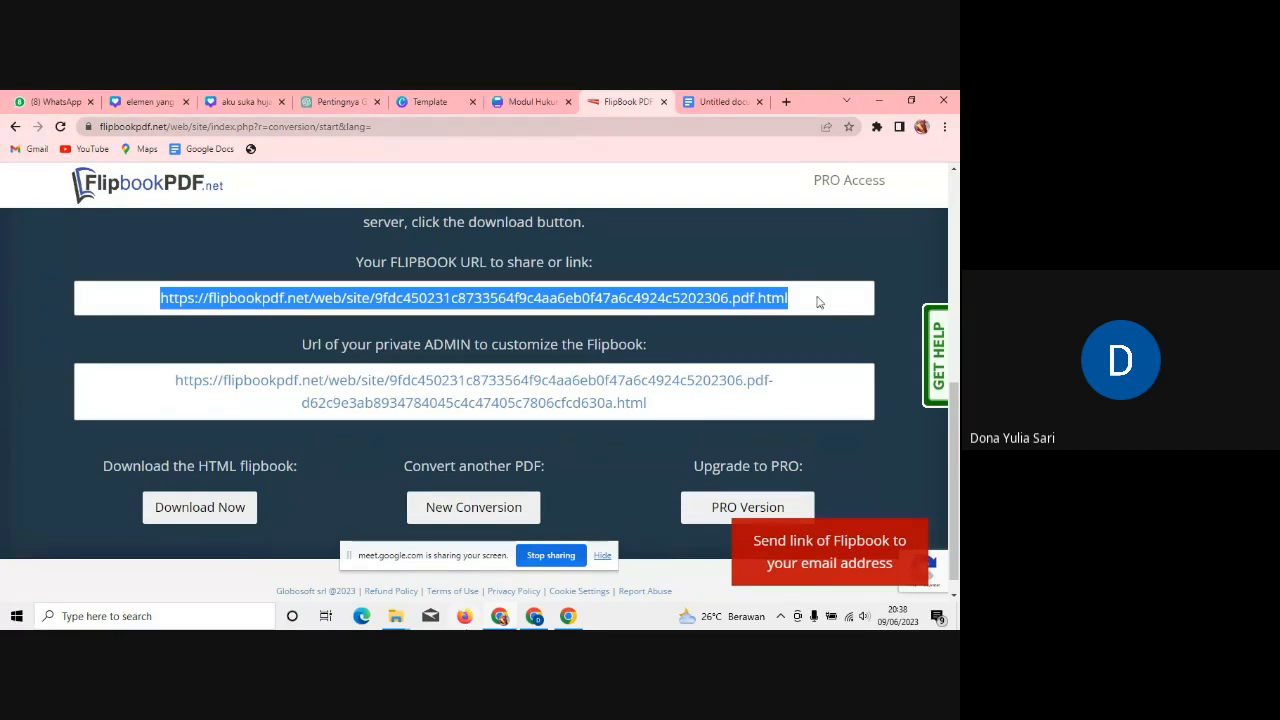
left_click(551, 555)
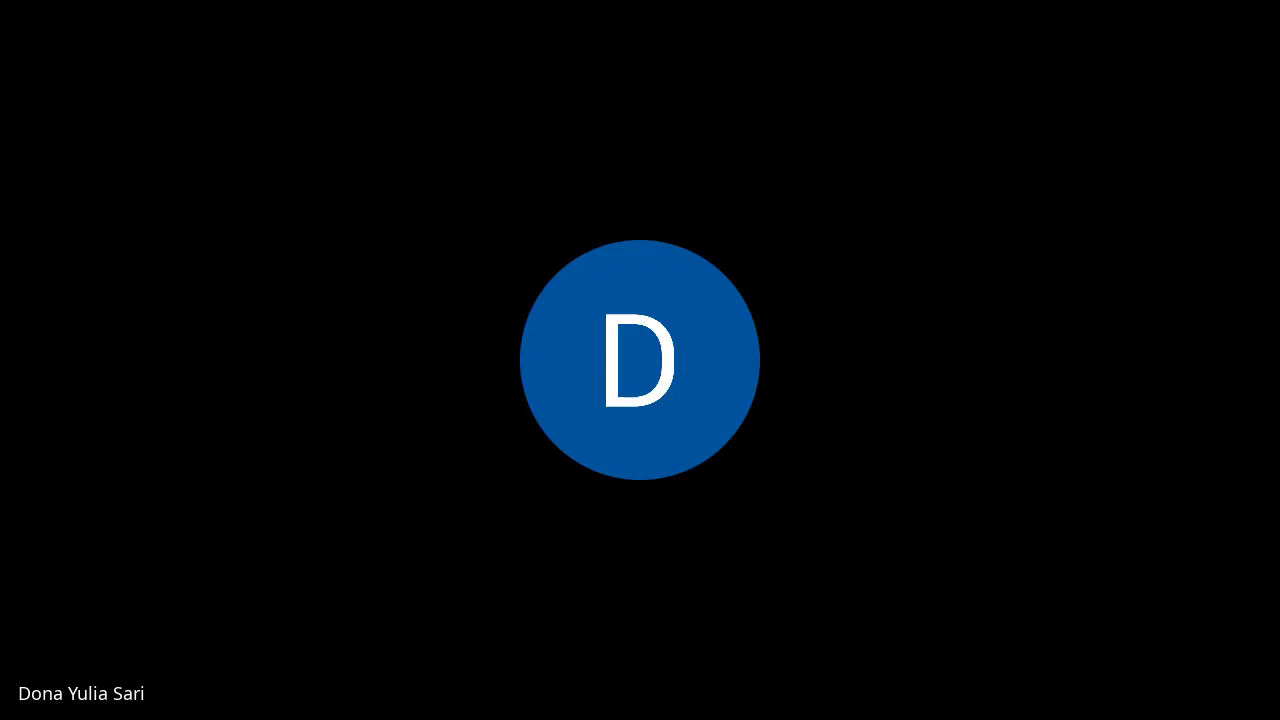
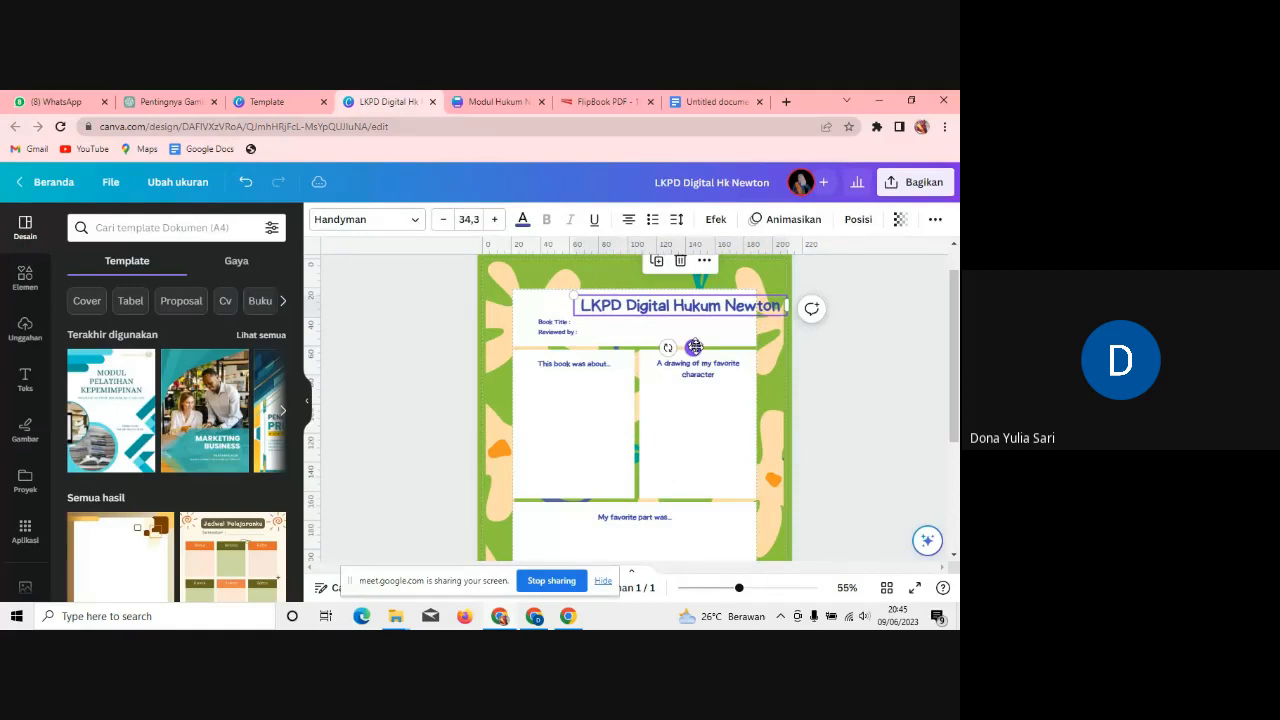
Step: Shrink the 'LKPD Digital Hukum Newton' title to about 31.1 and centre it in the header box
left_click_drag(694, 347, 660, 345)
left_click(268, 101)
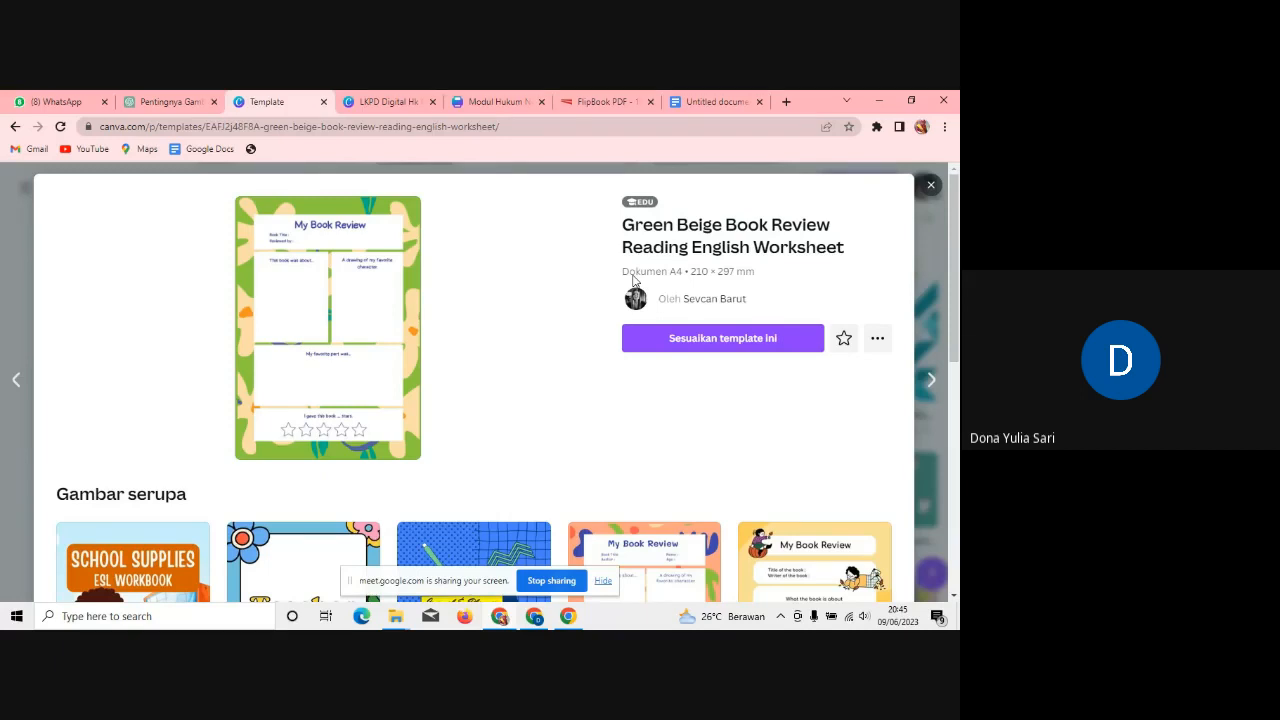
left_click(388, 101)
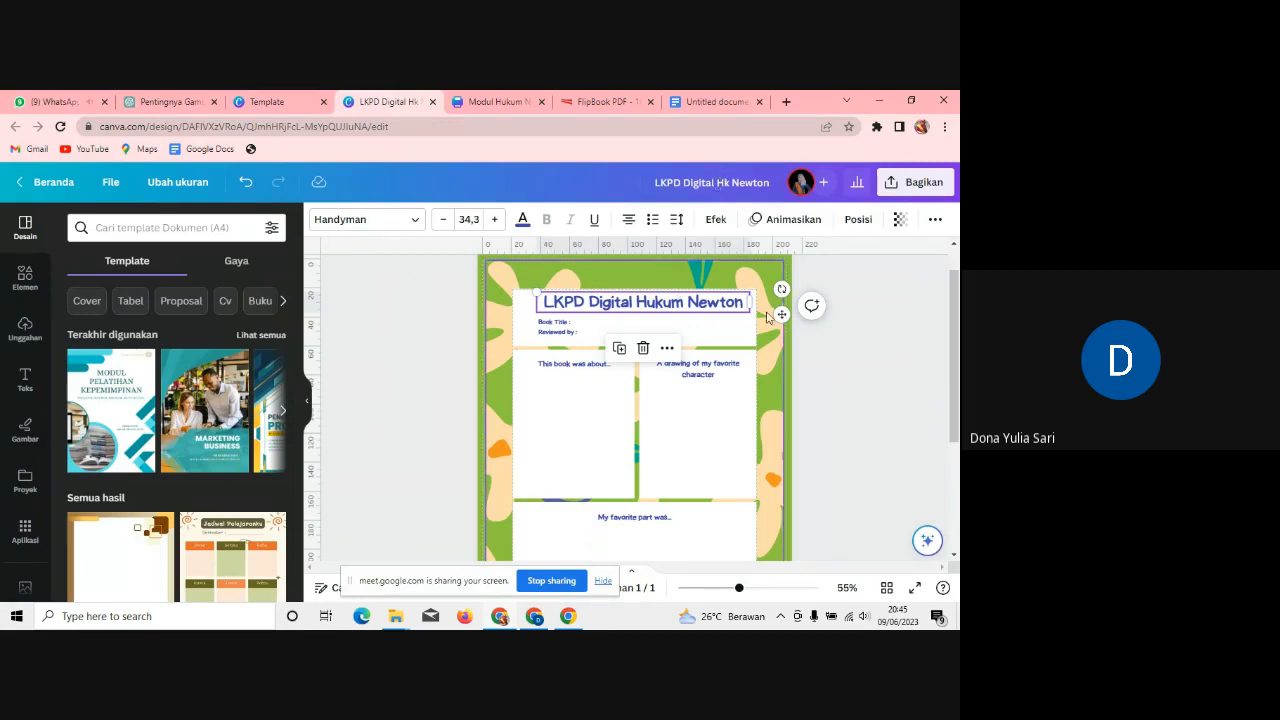
left_click_drag(537, 295, 555, 298)
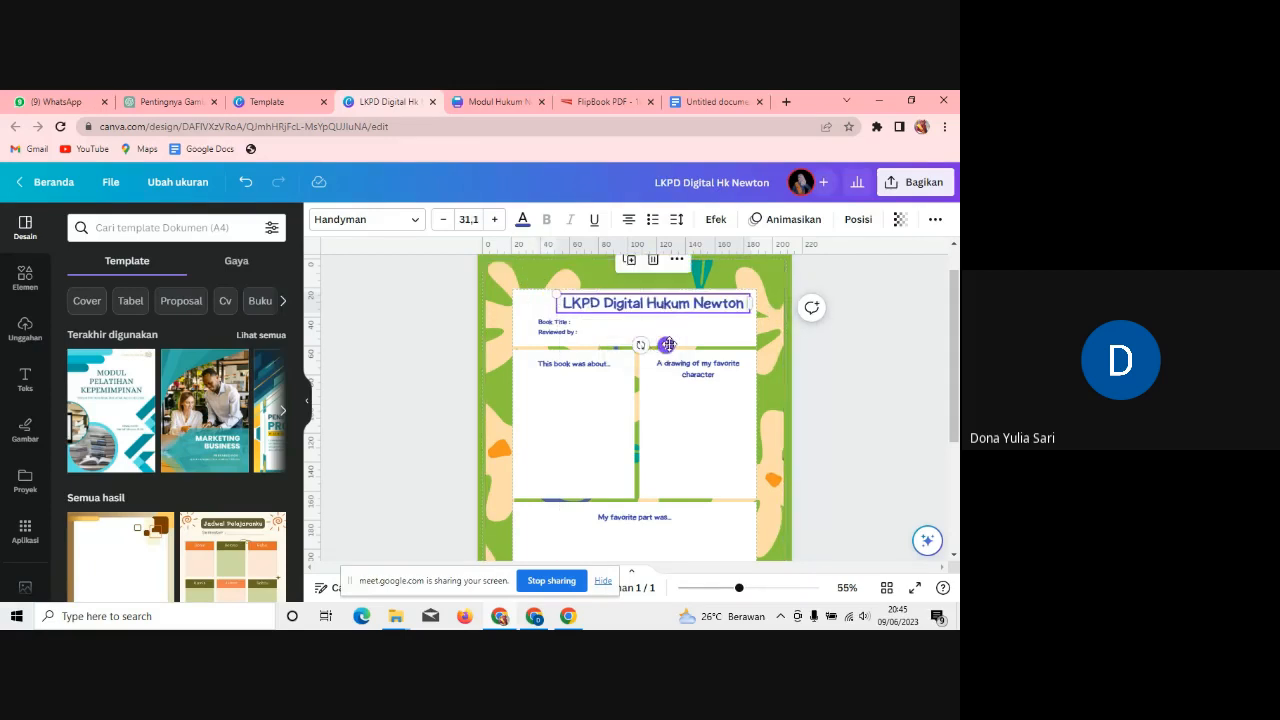
left_click_drag(668, 344, 657, 344)
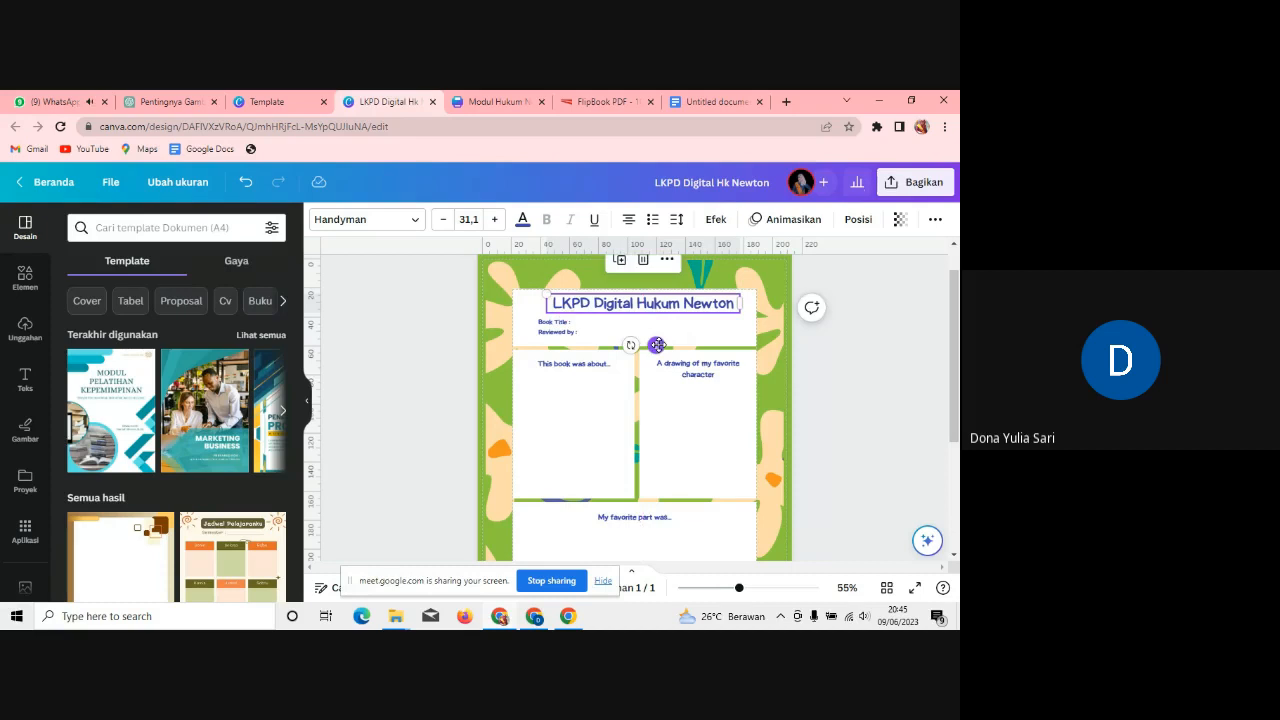
left_click(860, 357)
left_click_drag(728, 310, 718, 307)
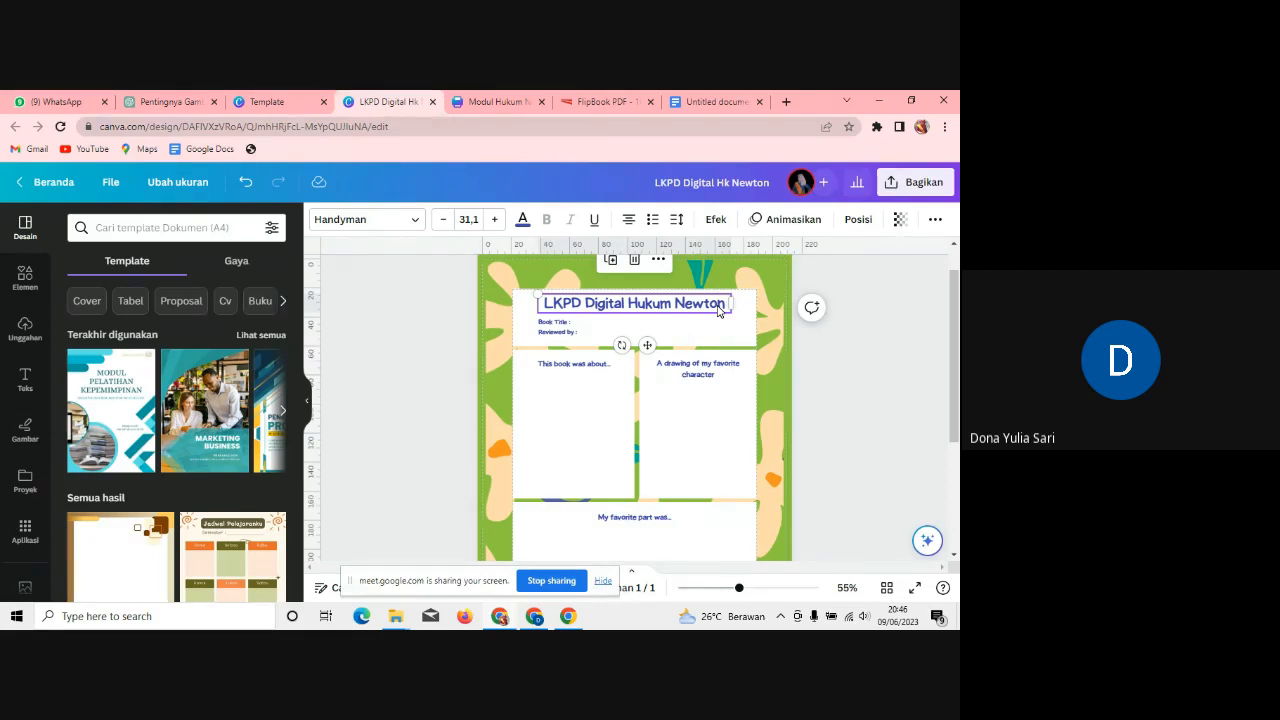
Step: Delete the Book Title and Reviewed by lines and move the title slightly down
left_click(576, 332)
key("Delete")
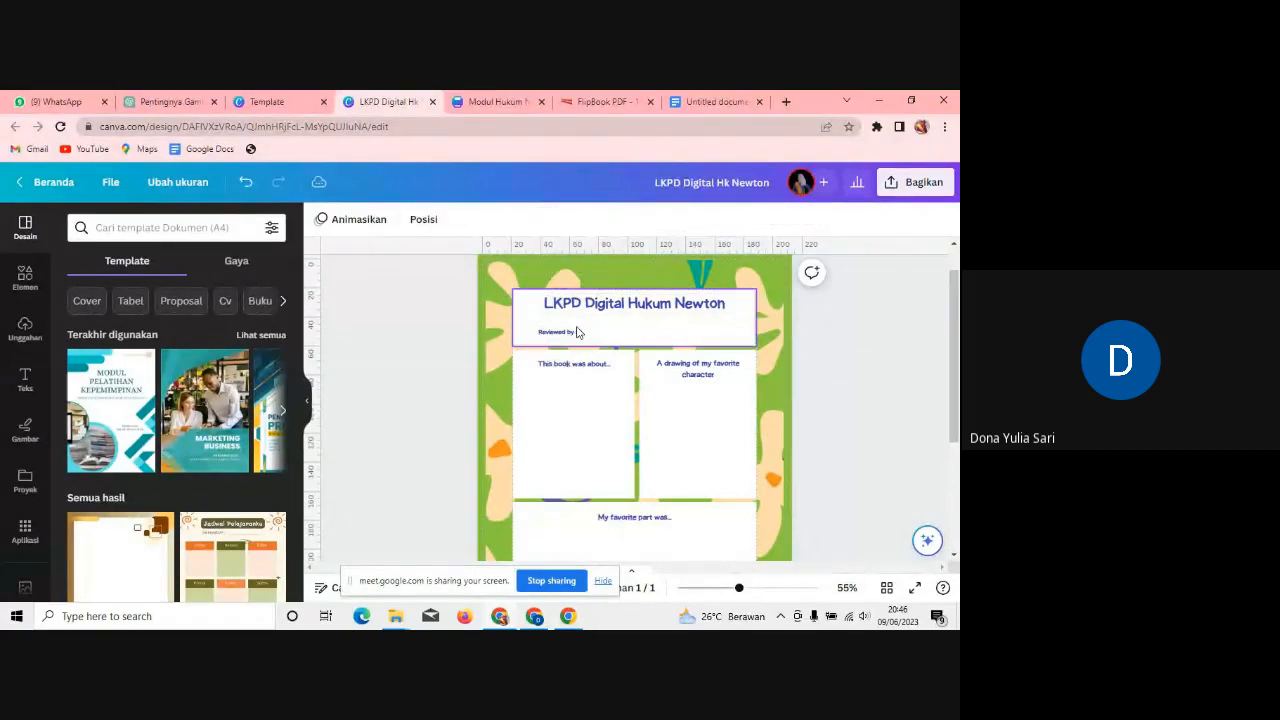
left_click(571, 334)
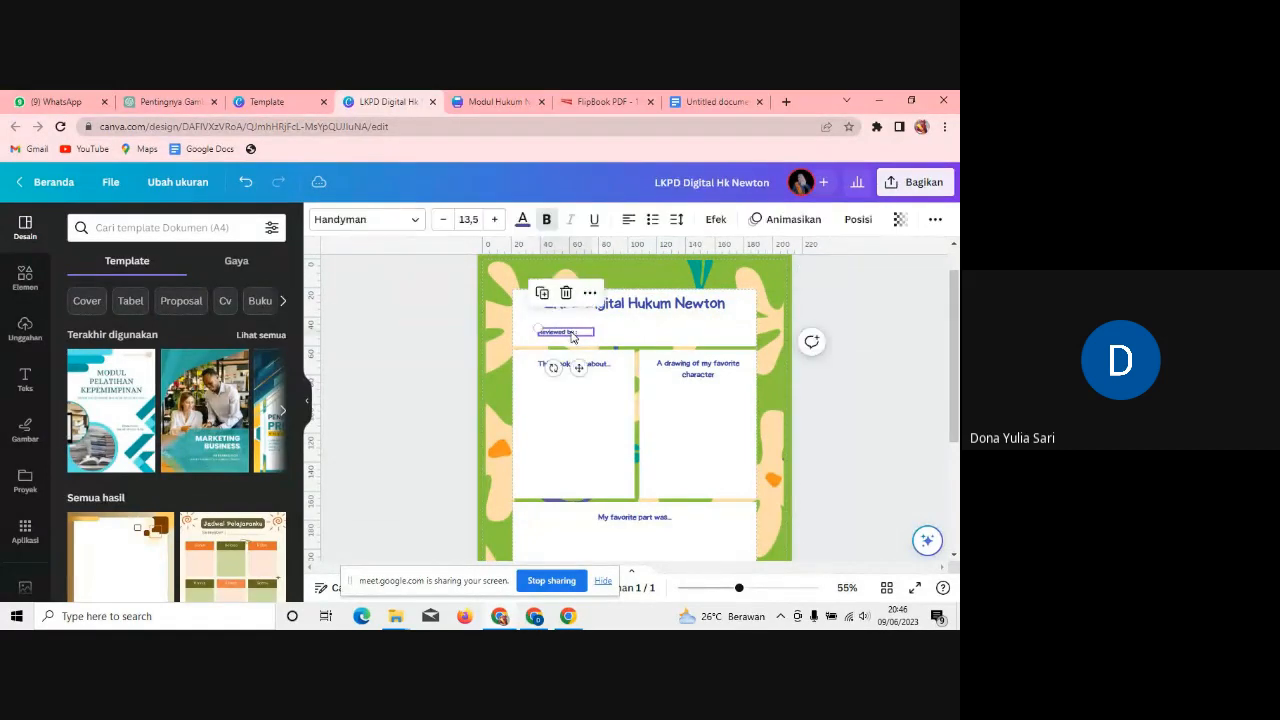
key("Delete")
left_click_drag(653, 304, 653, 320)
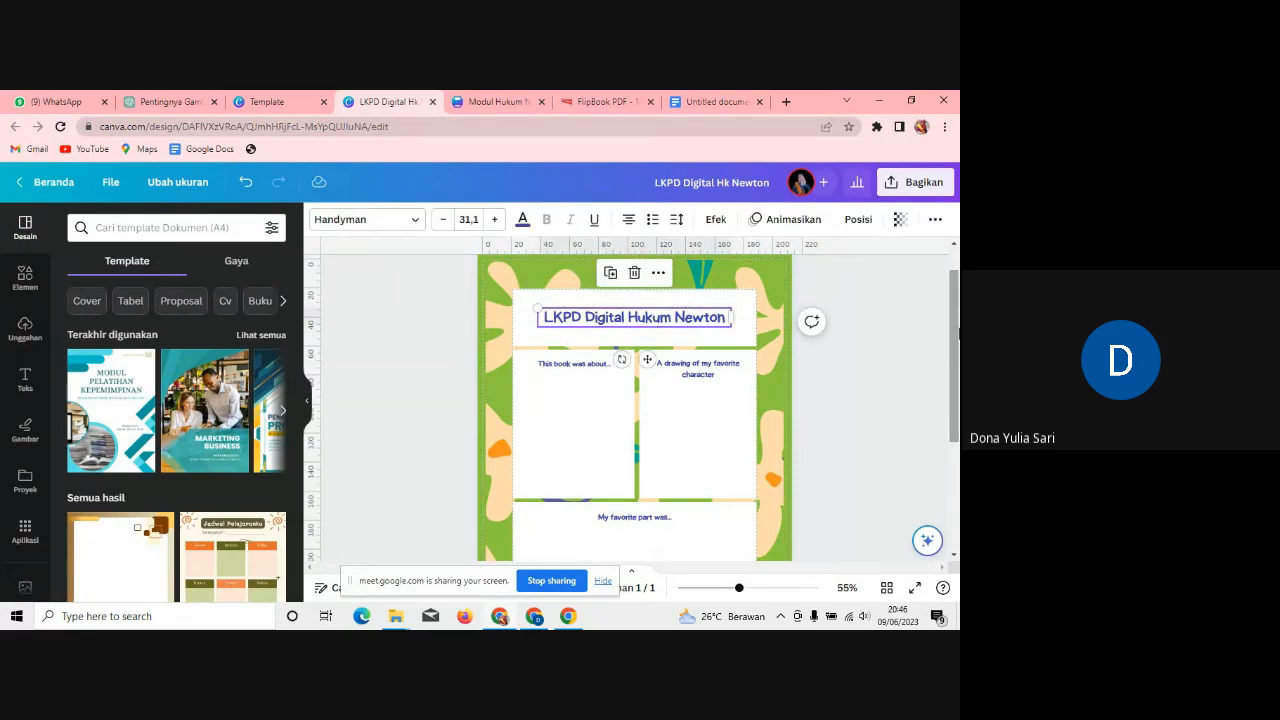
left_click_drag(955, 337, 957, 414)
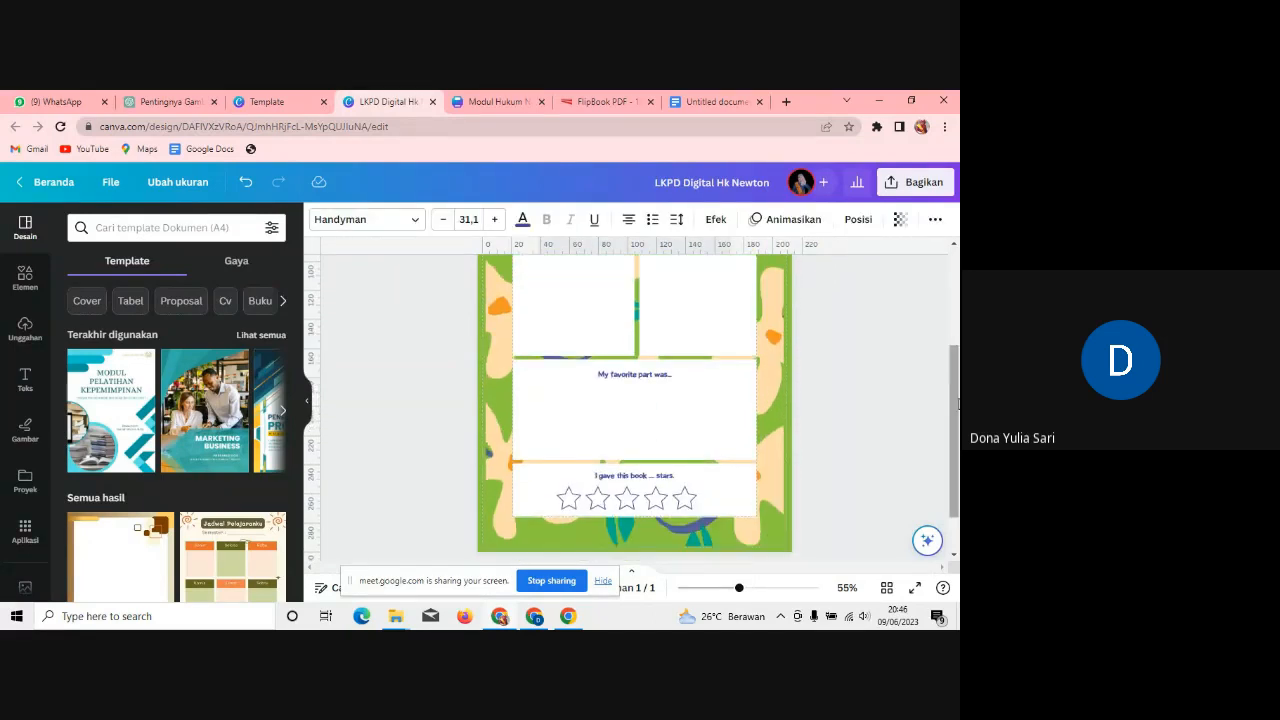
scroll(594, 346, "up", 2)
Step: Try renaming the 'This book was about...' caption to DAFTAR HADIR, then undo back to the original lines
left_click(600, 330)
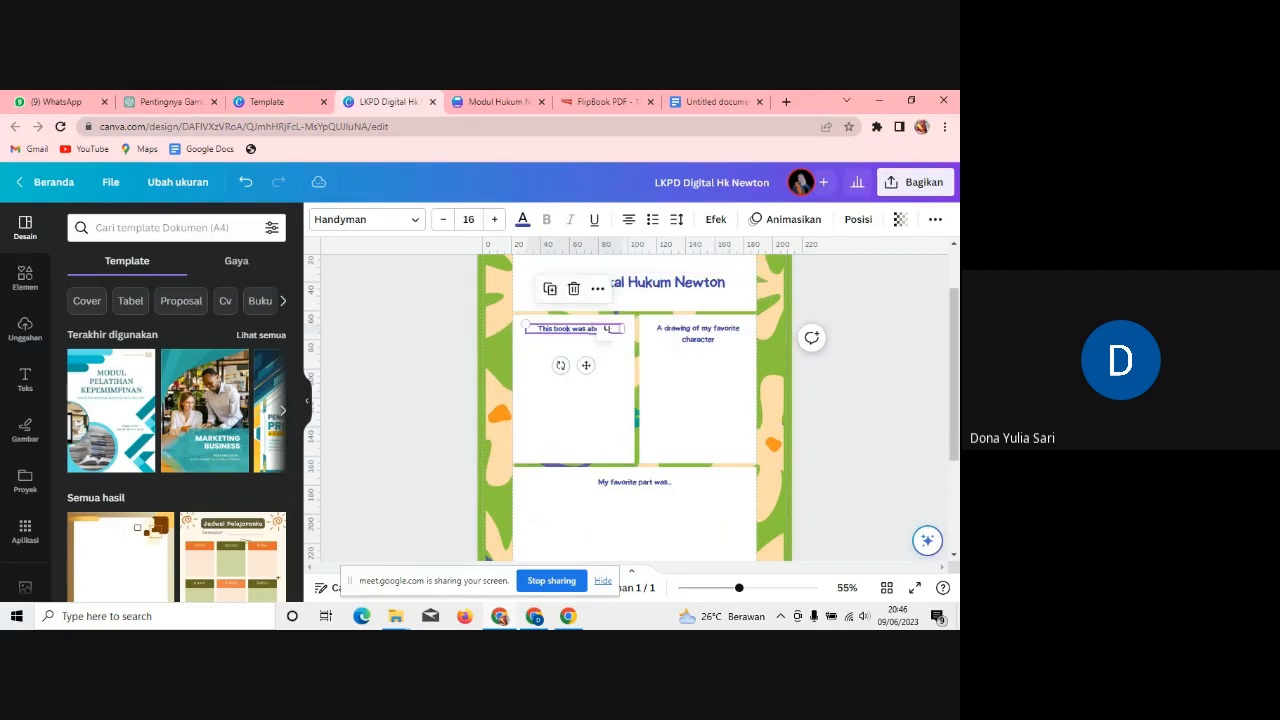
double_click(592, 328)
type("DAF")
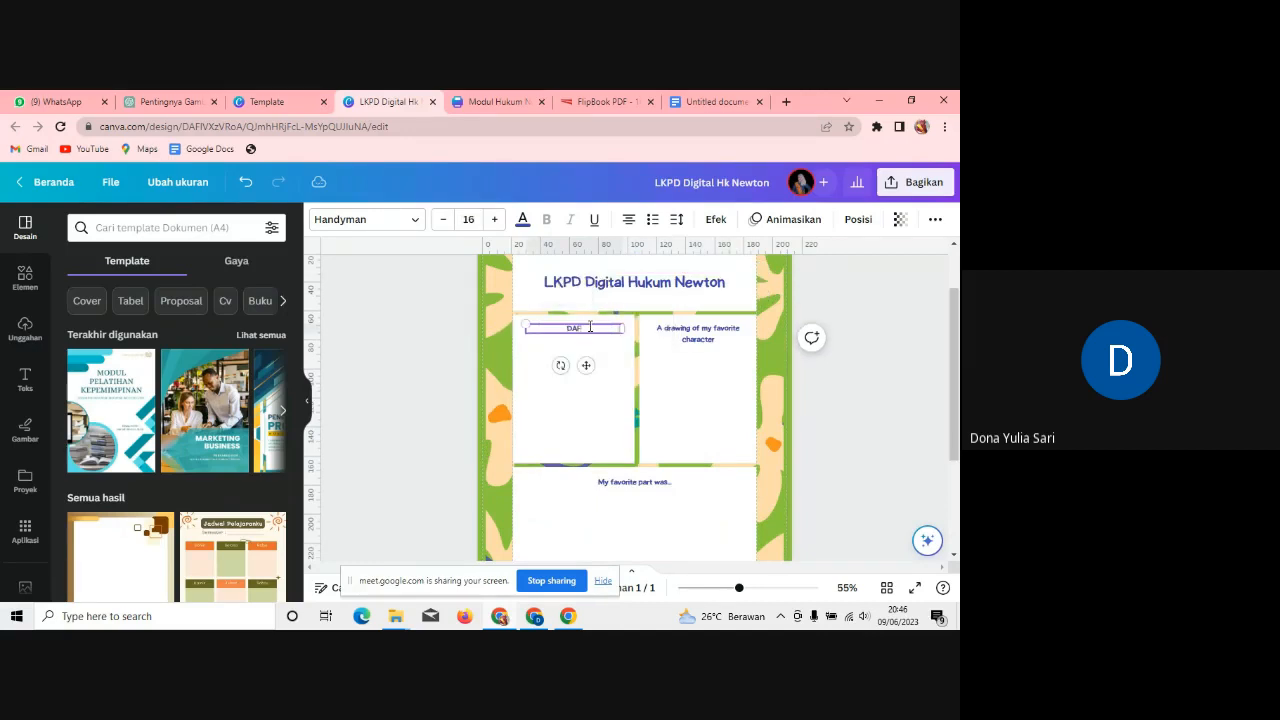
type("TAR HADIR")
key("ctrl+z")
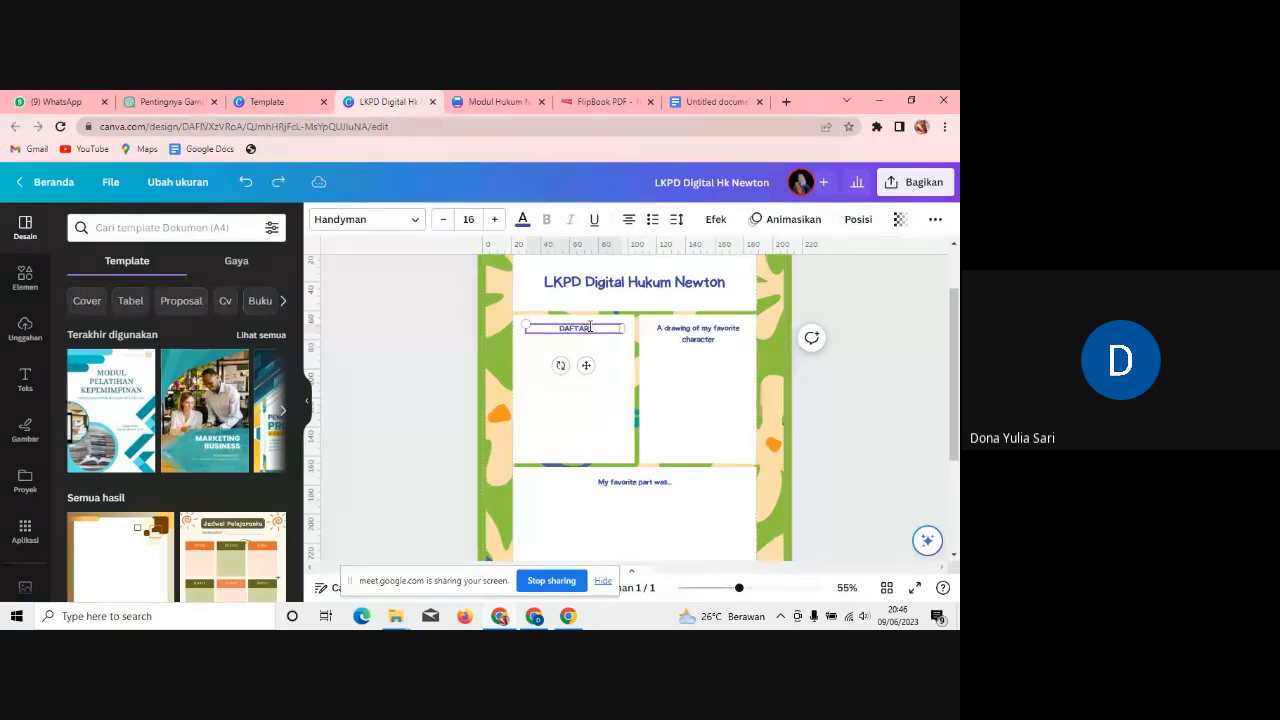
key("ctrl+z")
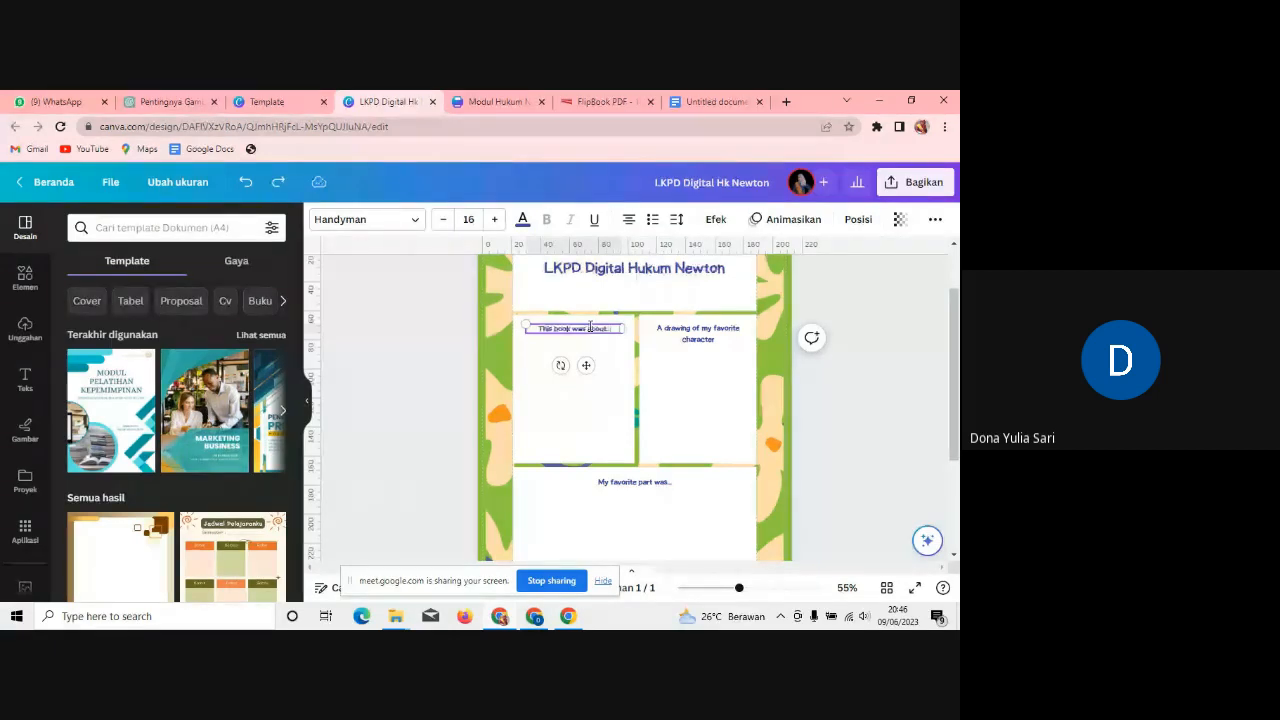
key("ctrl+z")
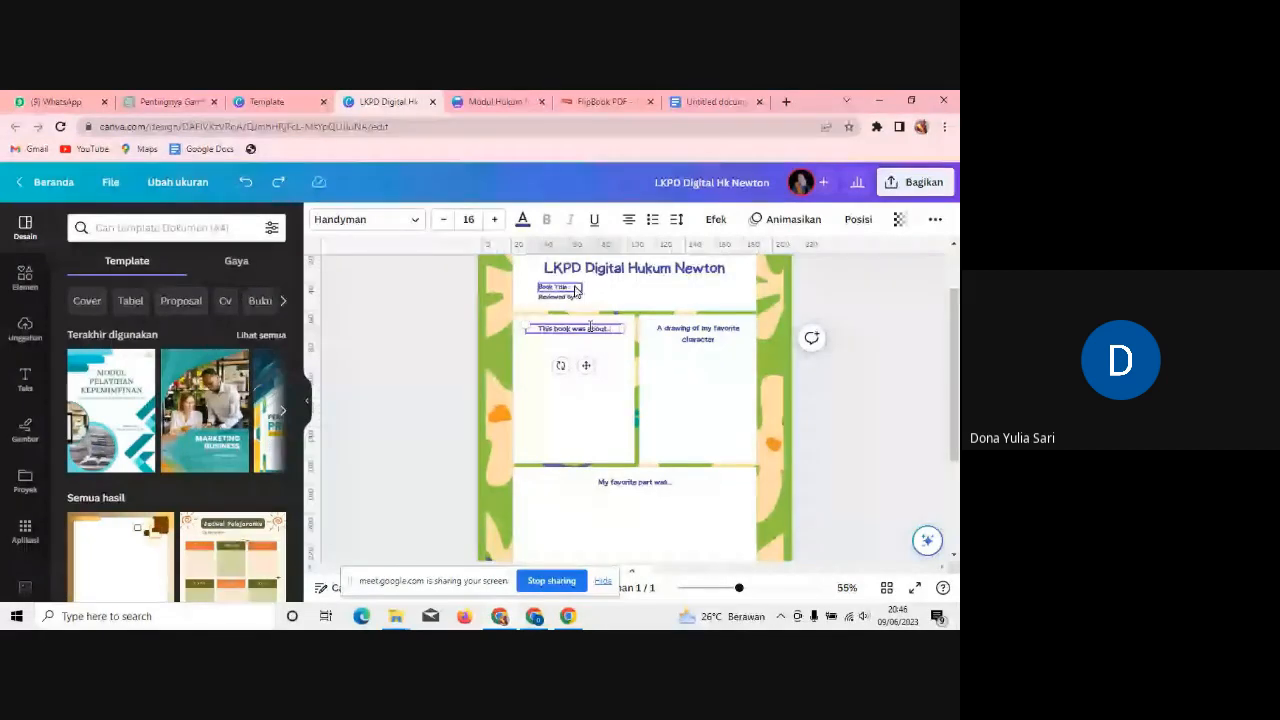
Step: Change the Book Title line to 'Petunjuk Kerja'
double_click(576, 289)
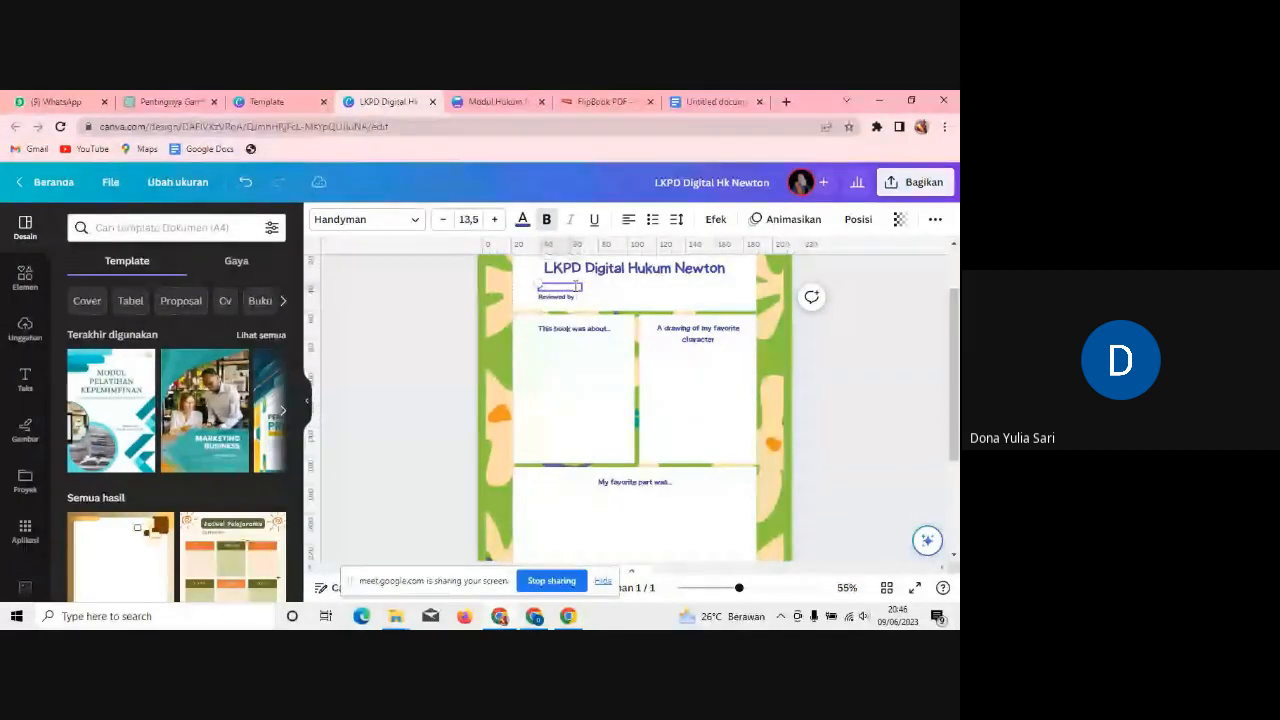
type("Petunjuk Kerja")
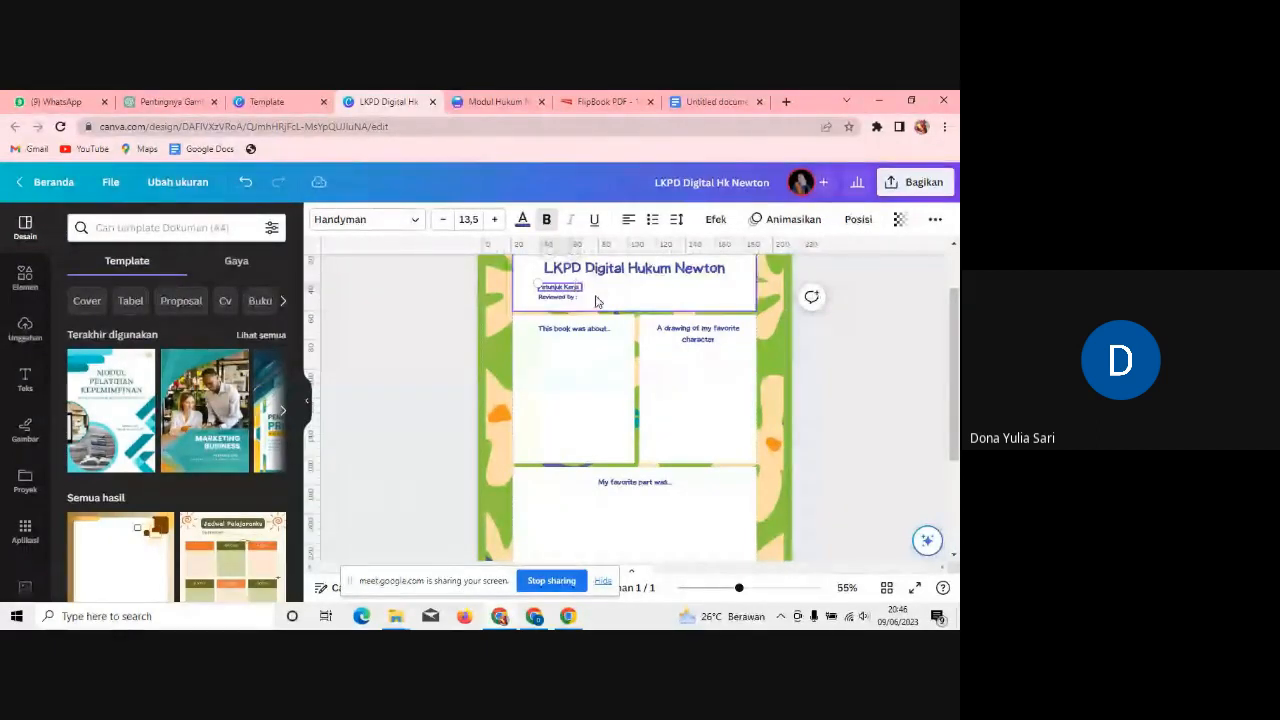
left_click(580, 299)
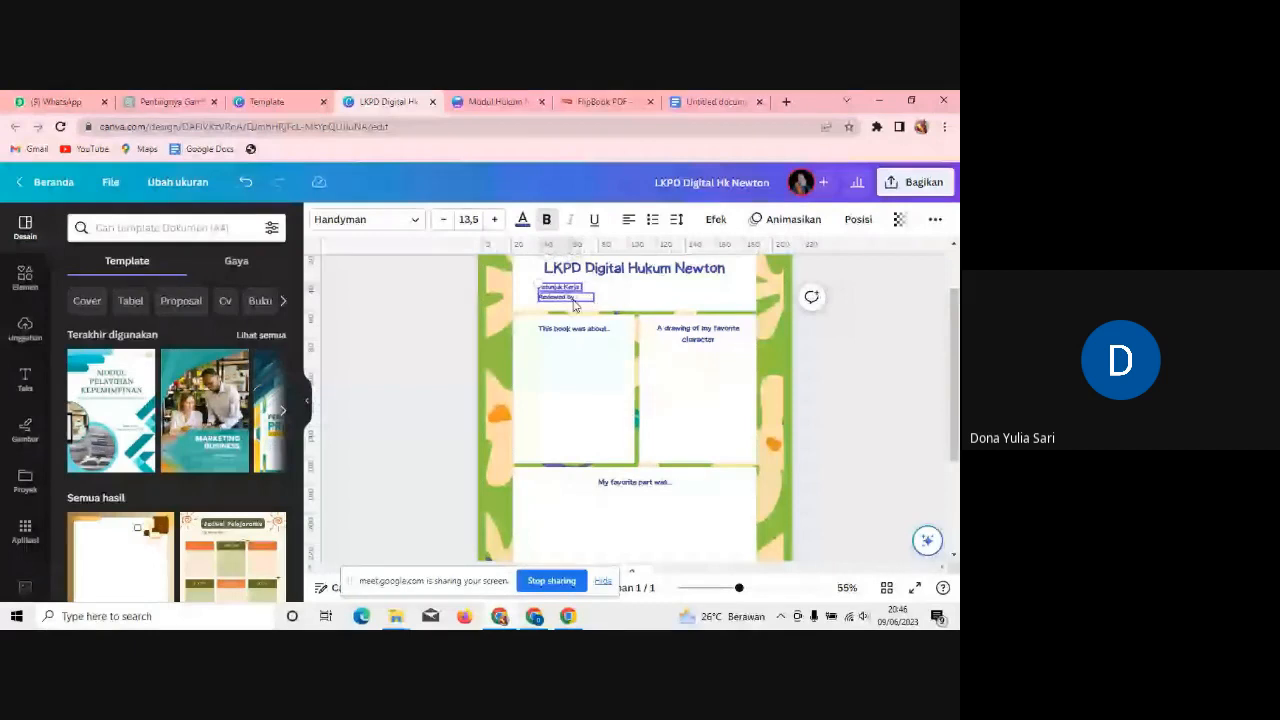
key("Delete")
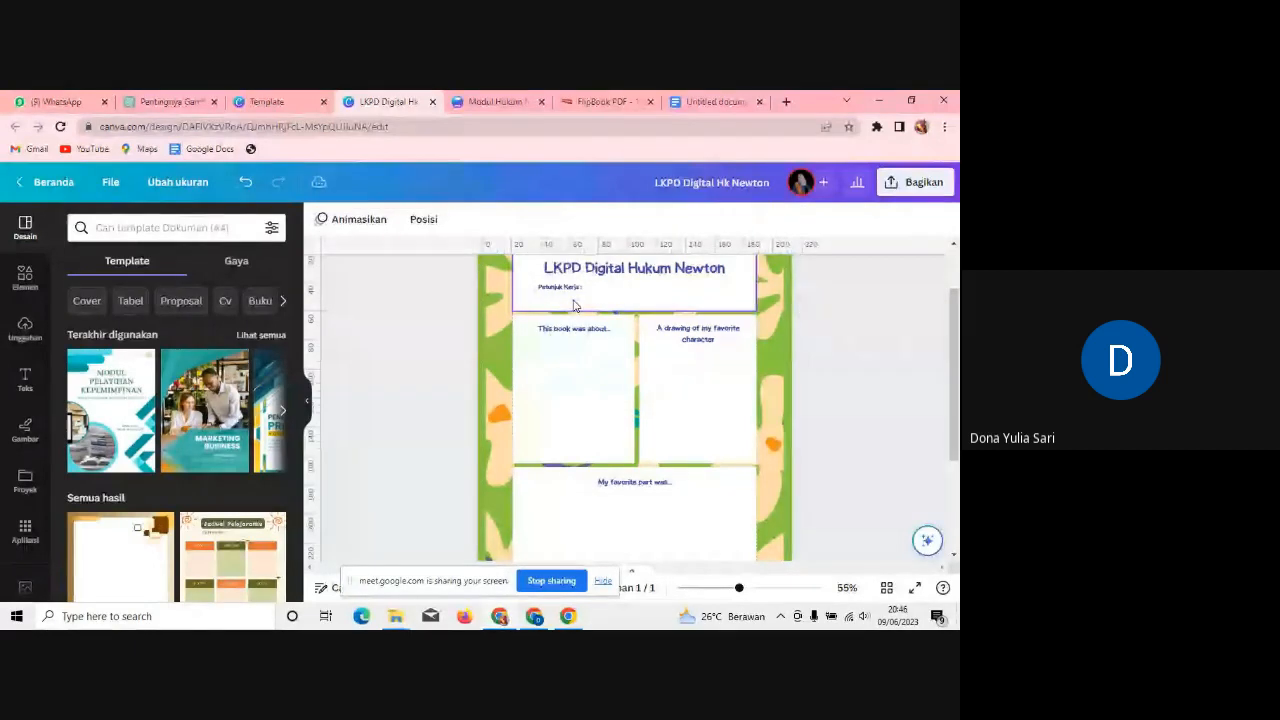
key("ctrl+z")
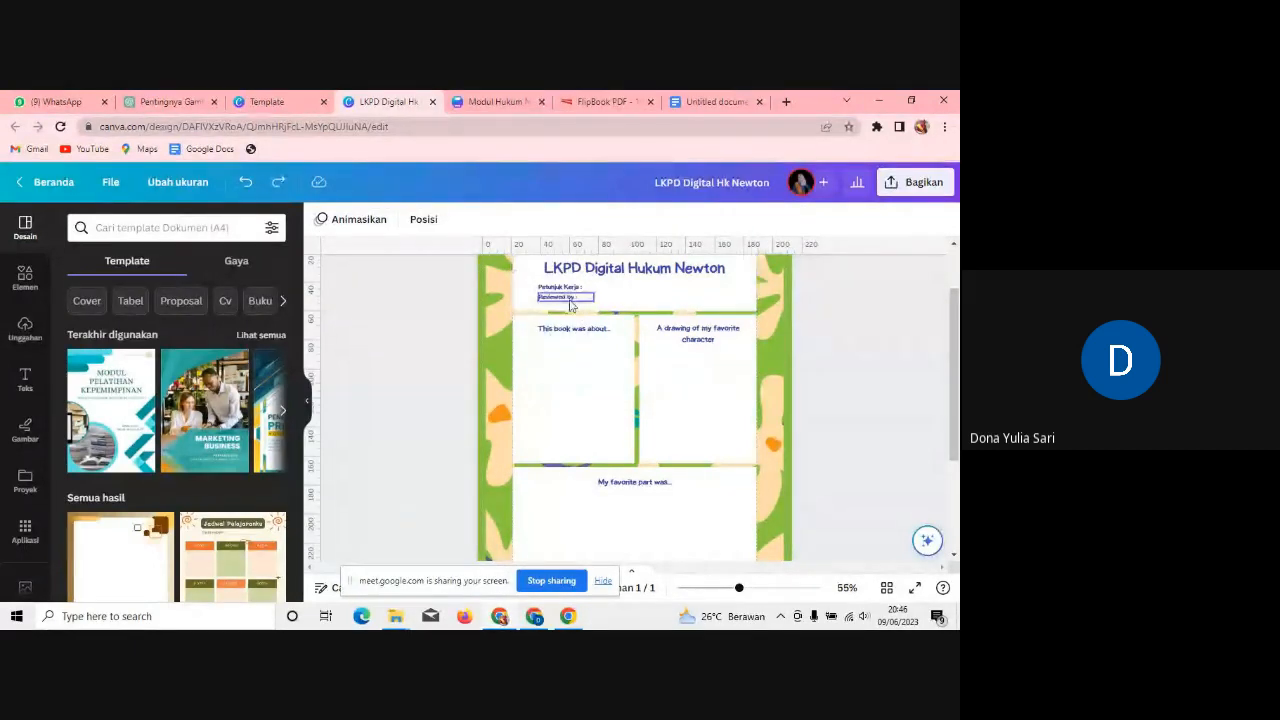
Step: Replace the Reviewed by line with the instruction to click the pictures below ('...pada gambar di bawah ini')
double_click(580, 299)
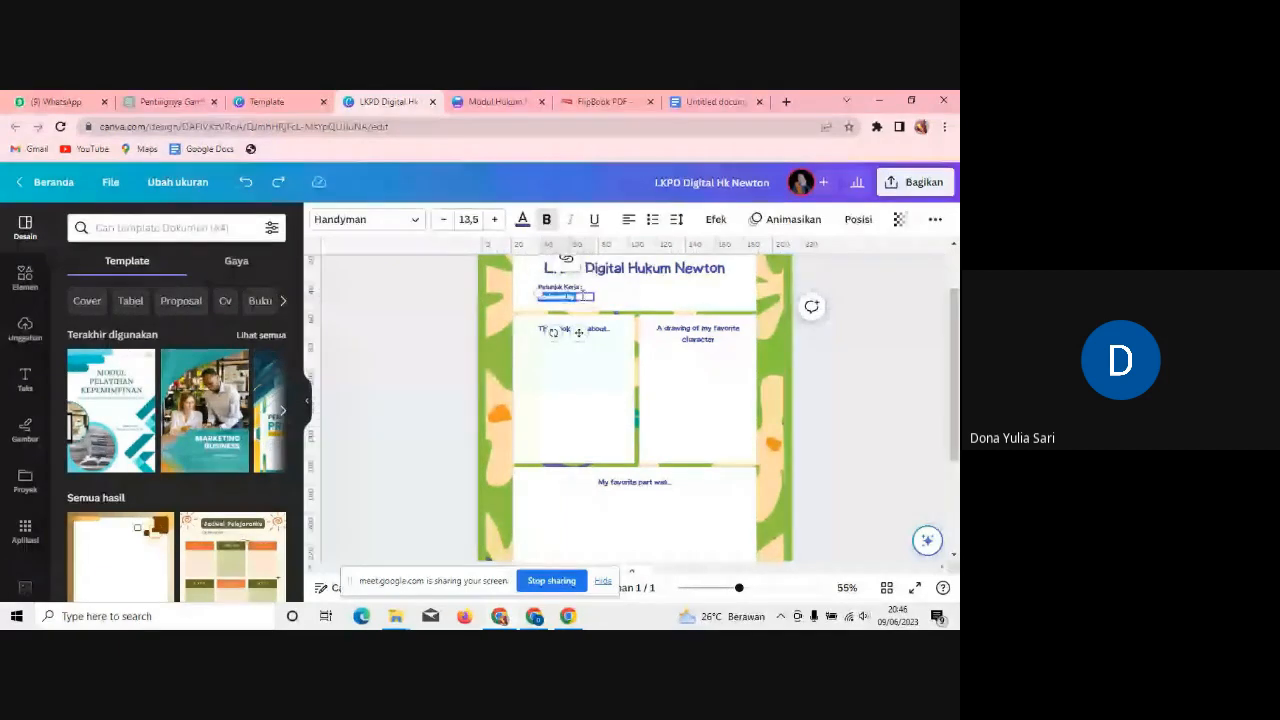
key("BackSpace")
type("sebelum s")
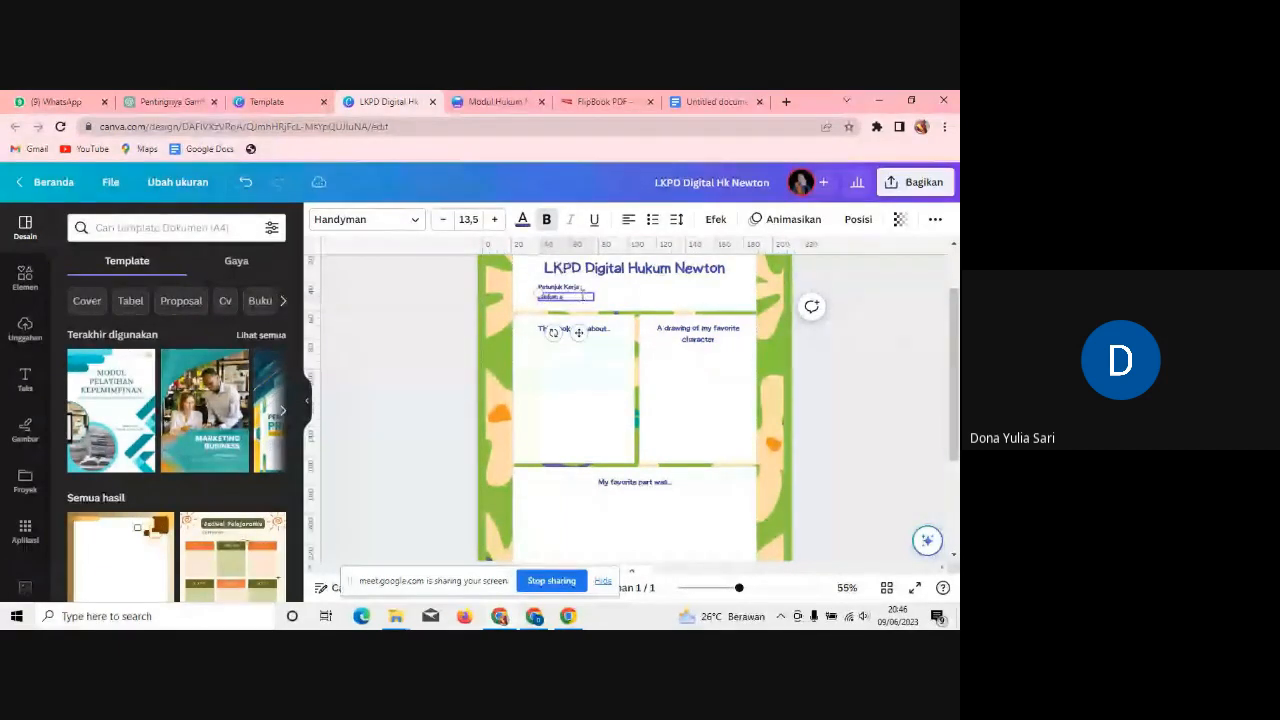
type("nanda")
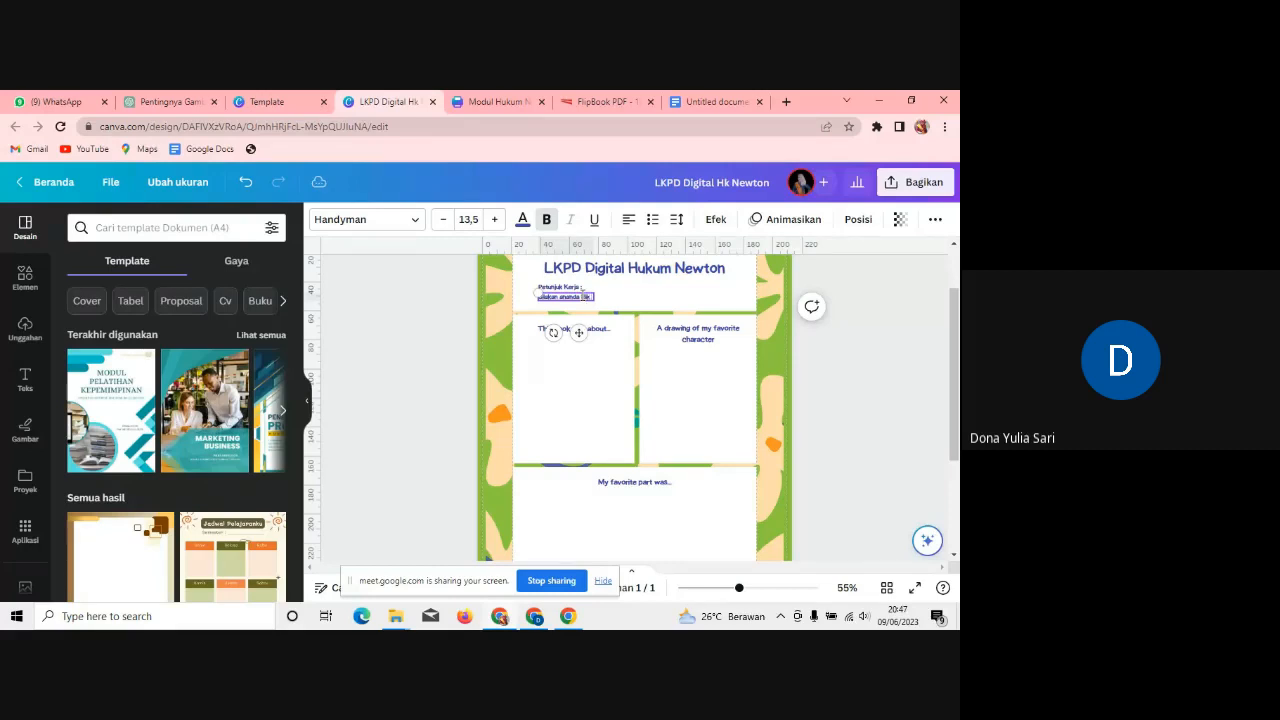
type(" klik pada")
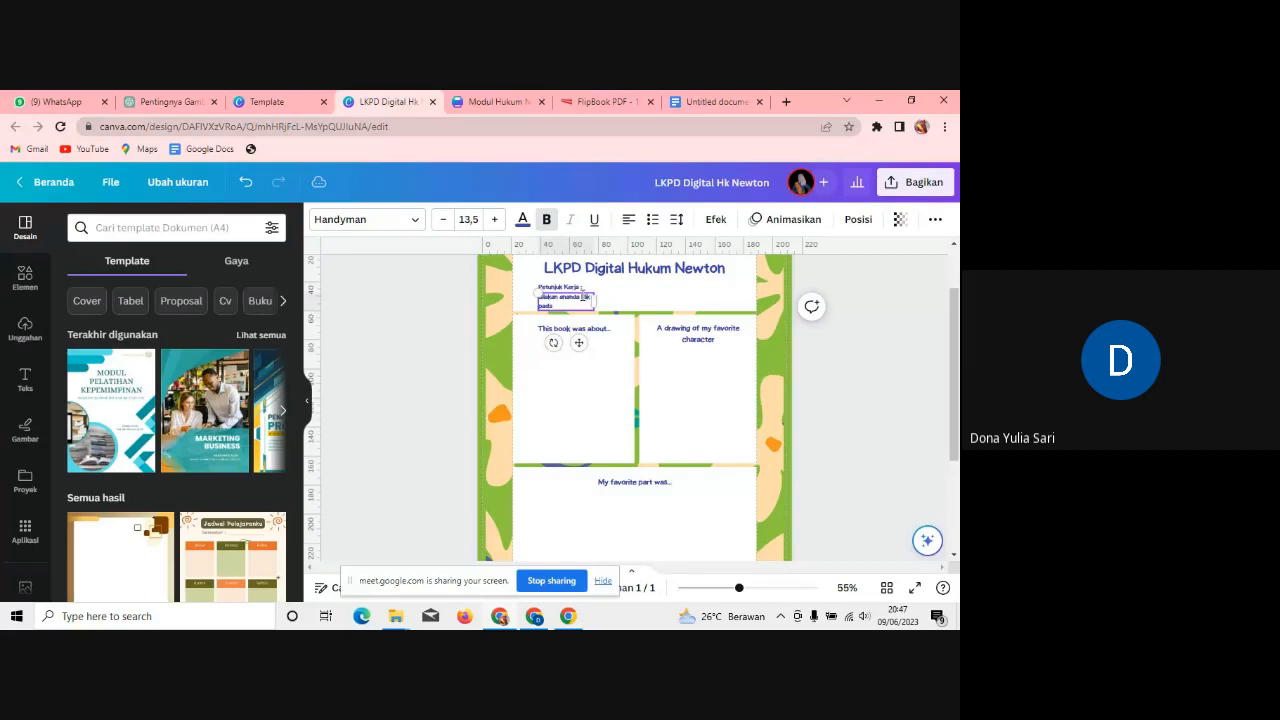
type(" bagia")
key("BackSpace")
key("BackSpace")
key("BackSpace")
key("BackSpace")
type("gam")
type("bar di b")
type("awah ini ses")
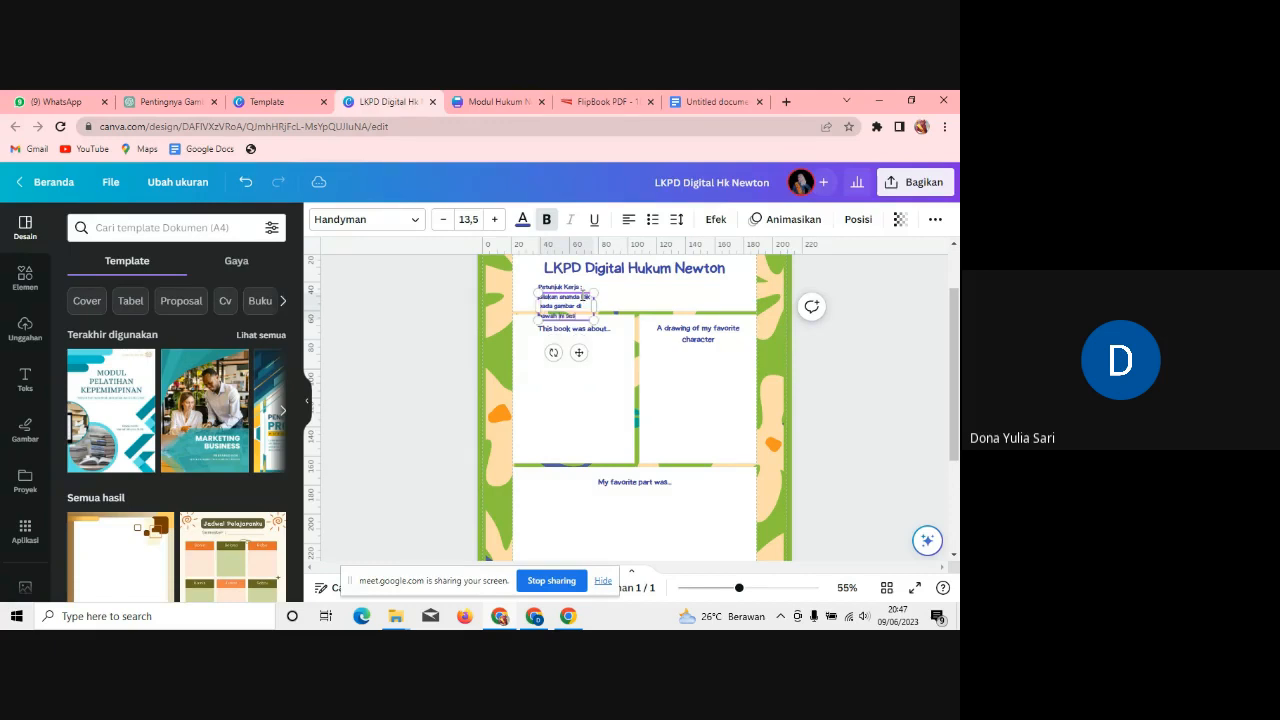
type("uai den")
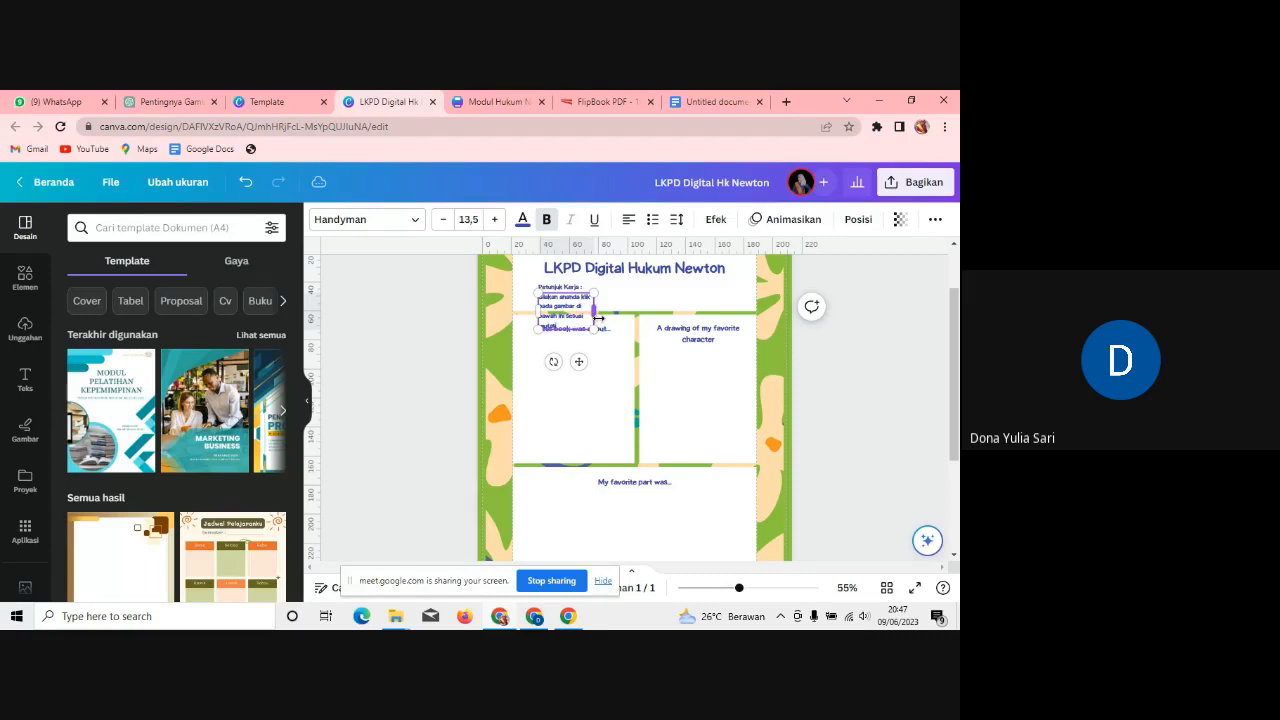
Step: Widen the instruction onto one line and relabel the top two captions as 1 and 2
left_click_drag(597, 317, 727, 298)
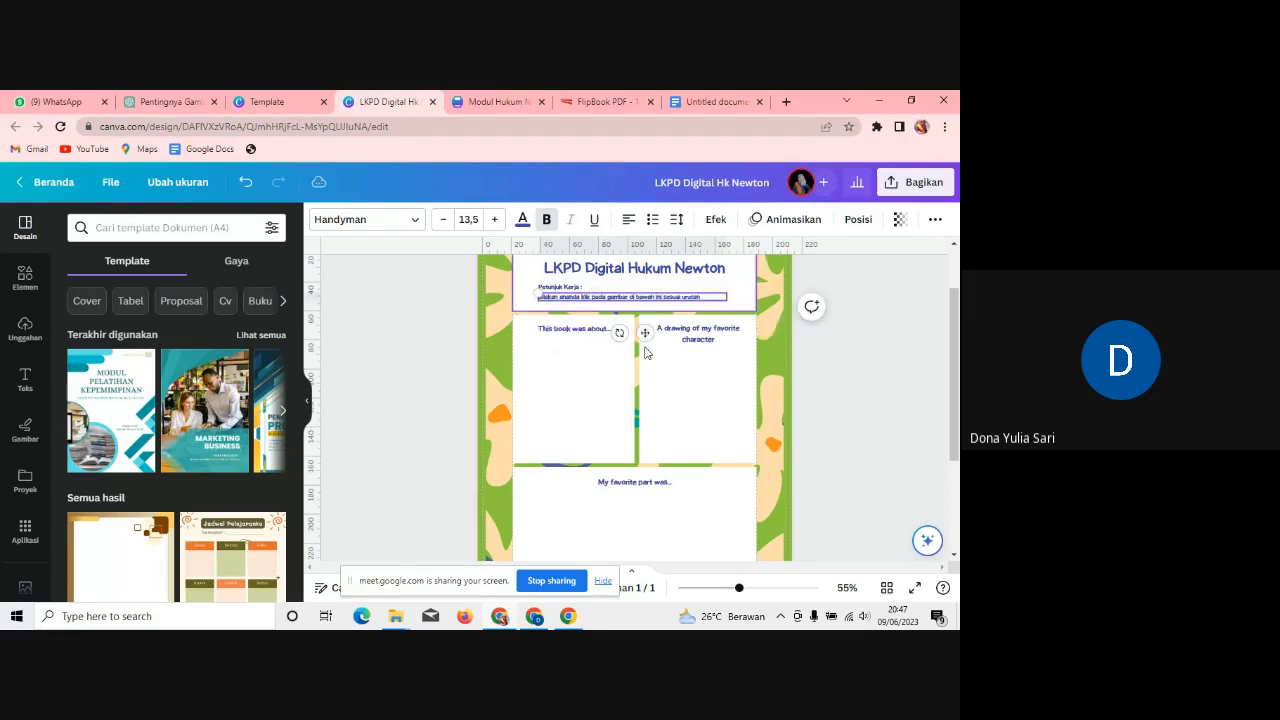
left_click(590, 336)
double_click(590, 338)
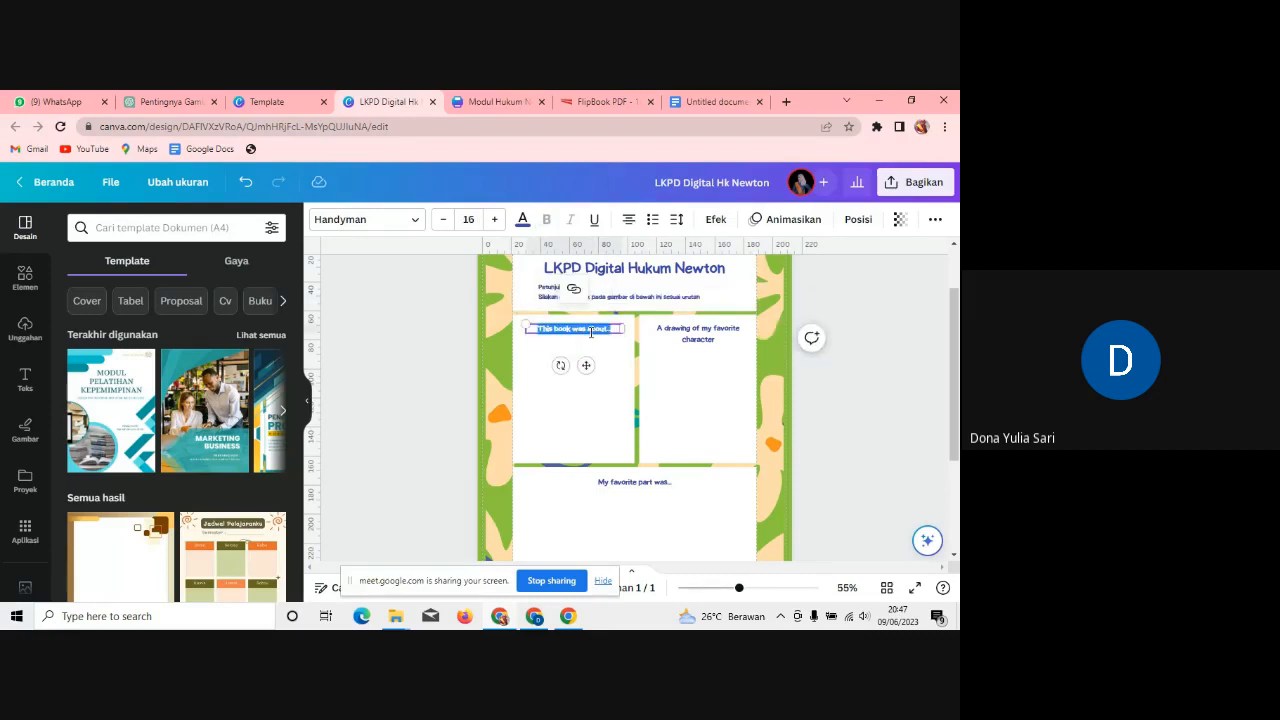
type("1")
left_click(698, 336)
double_click(698, 336)
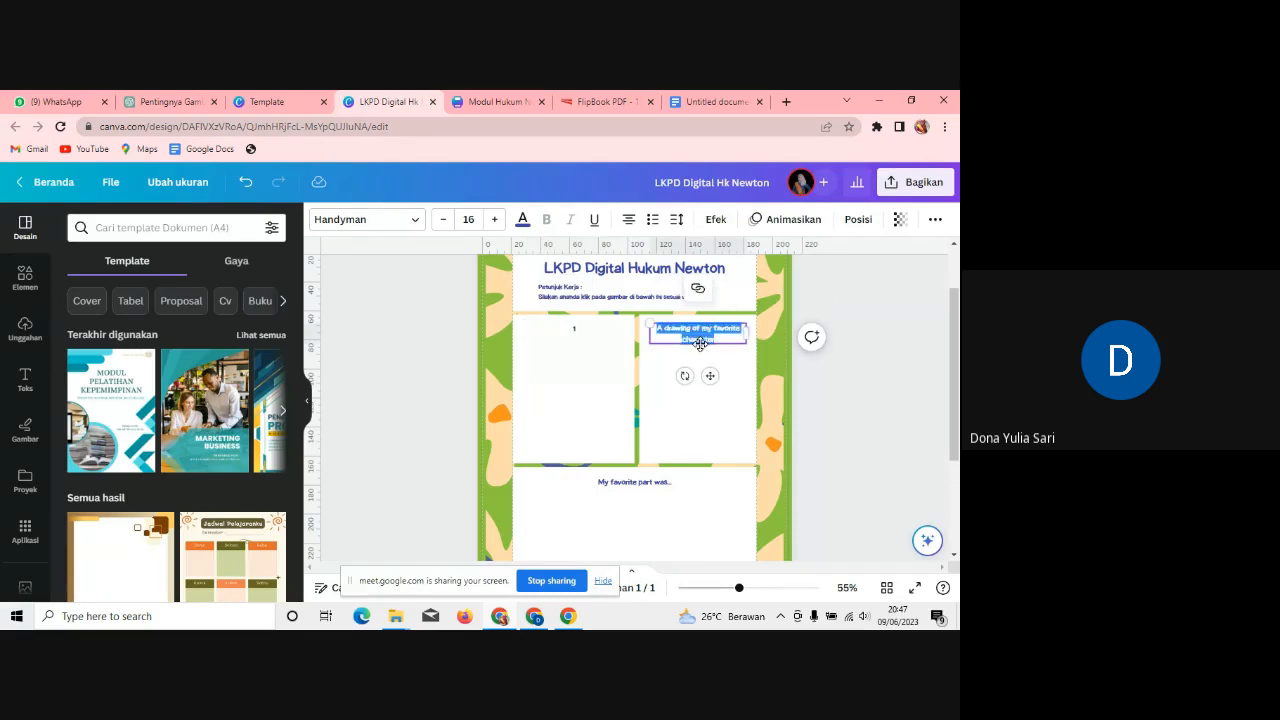
type("2")
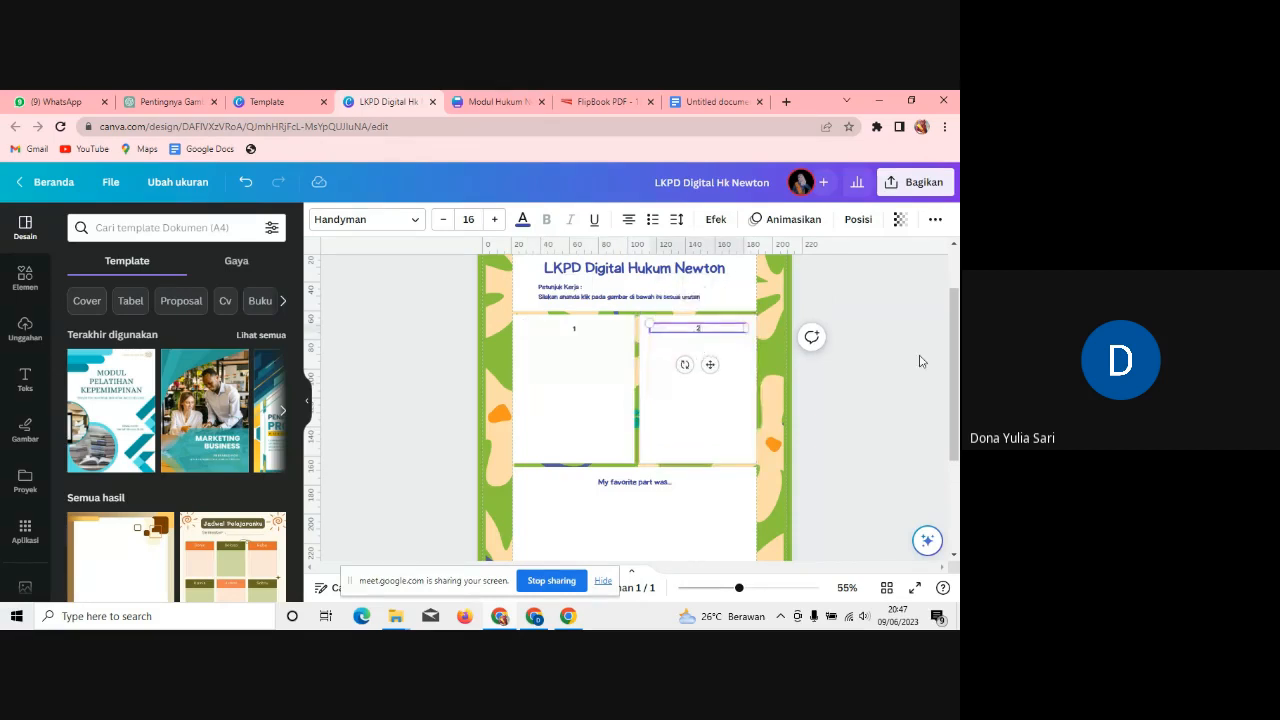
Step: Replace the 'My favorite part was...' heading with 3 and narrow its text box
scroll(917, 357, "down", 3)
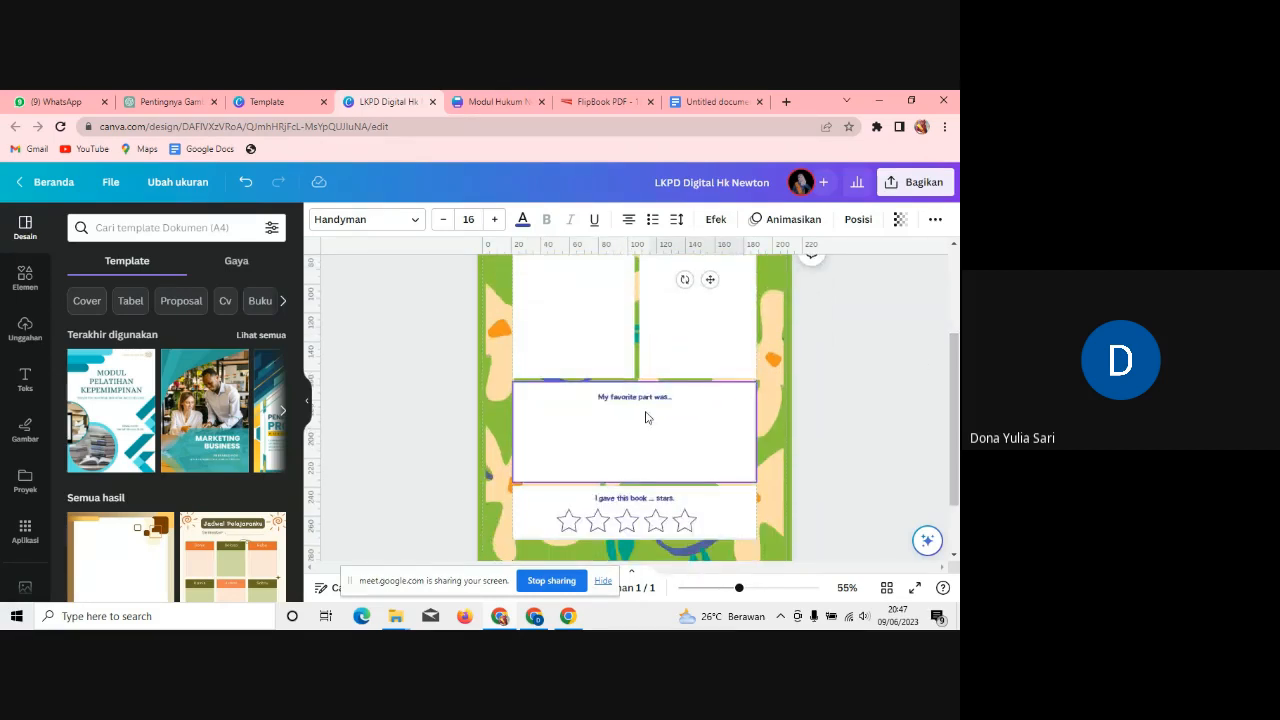
left_click(647, 398)
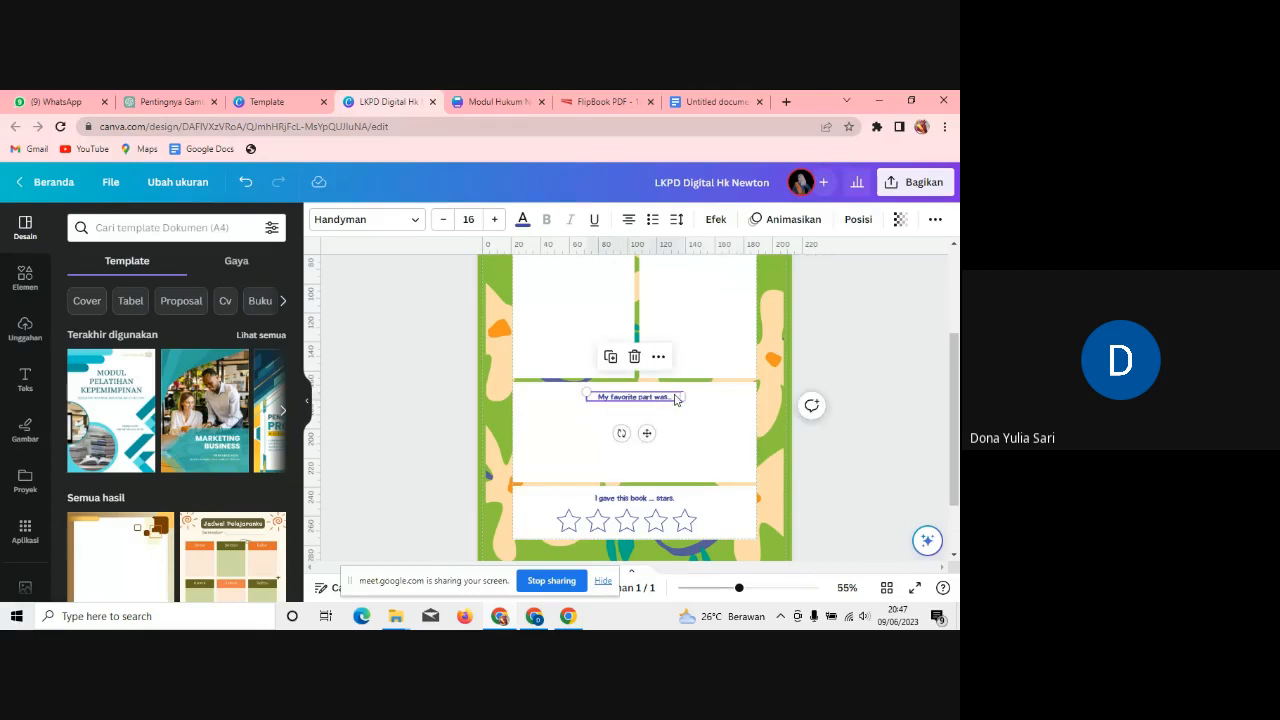
double_click(676, 396)
type("3")
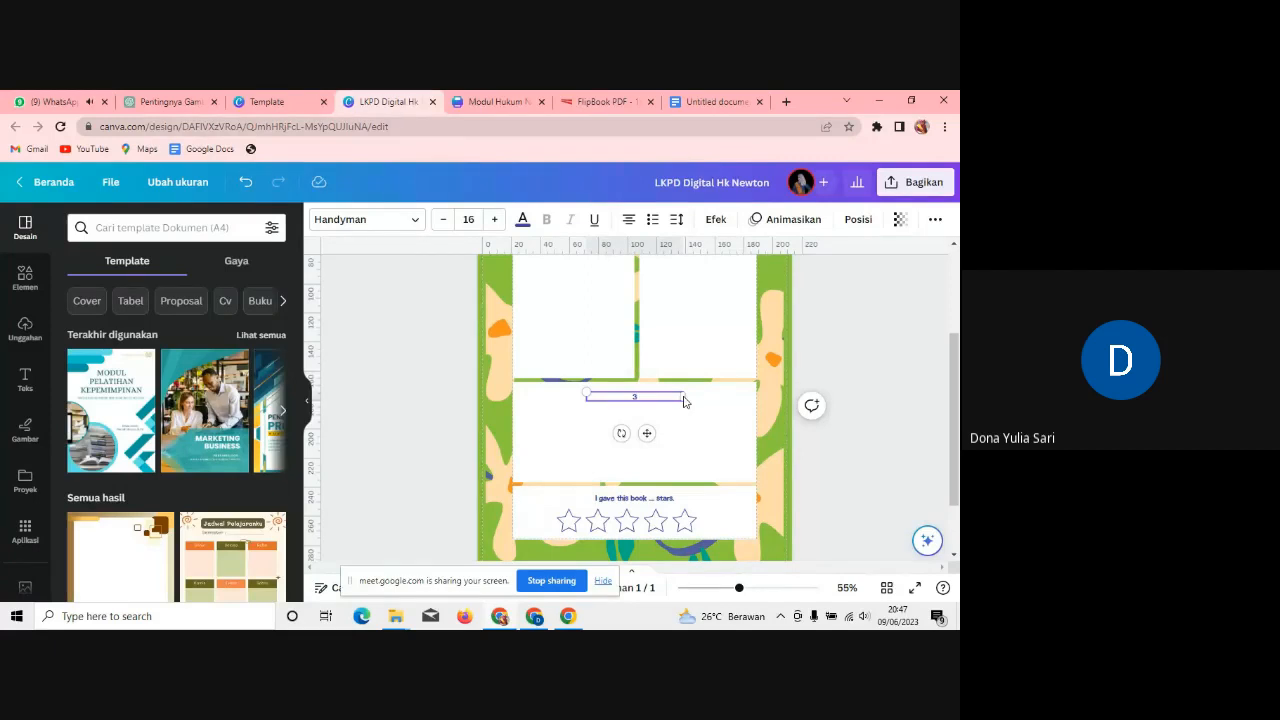
left_click_drag(680, 396, 582, 434)
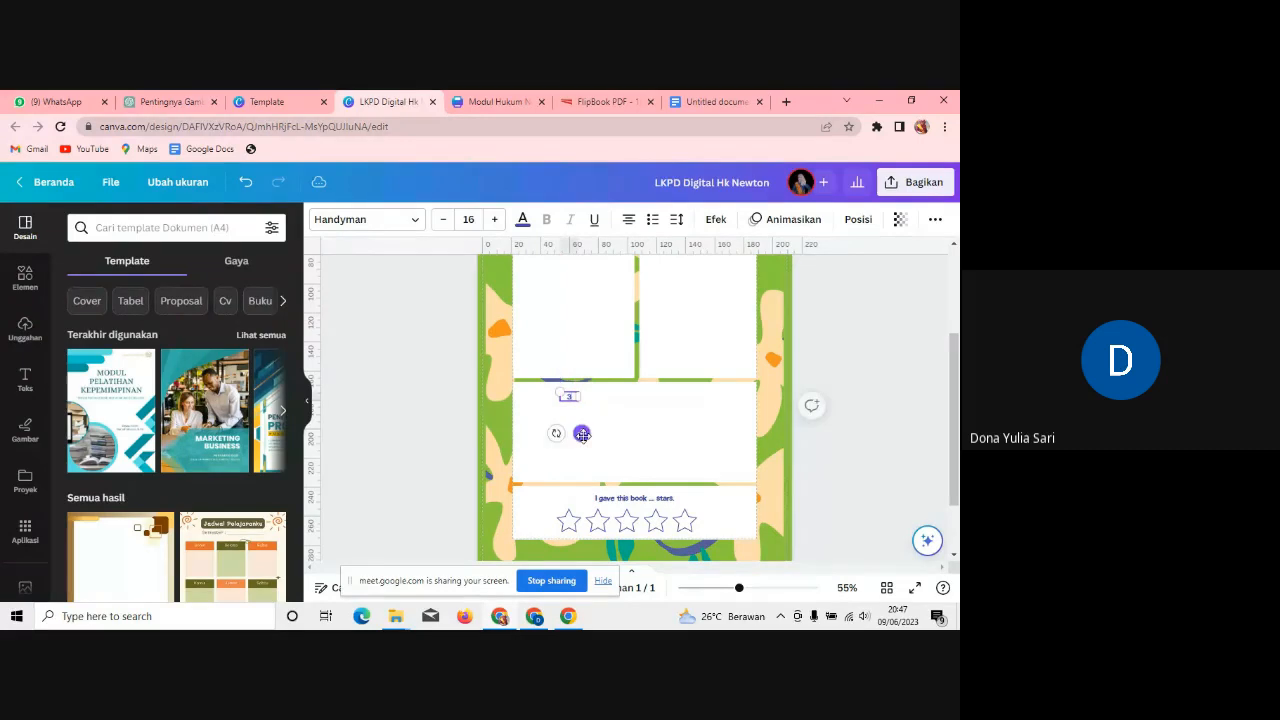
left_click(643, 443)
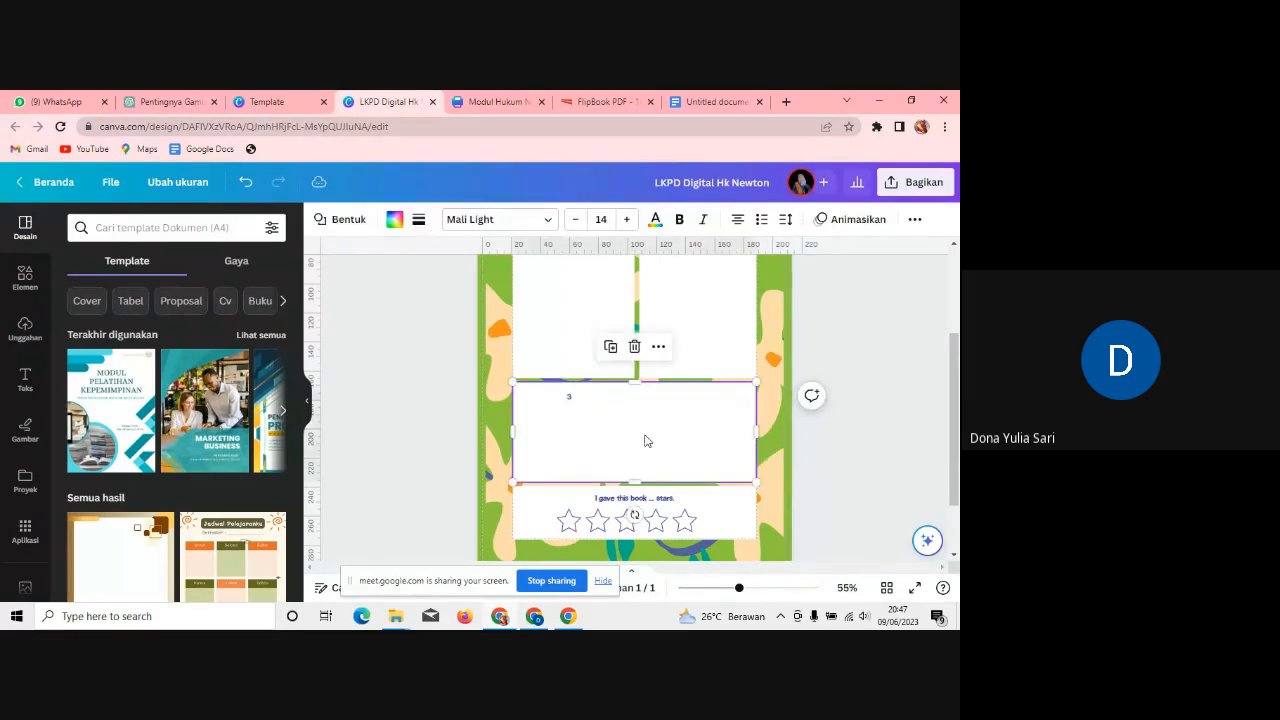
Step: Duplicate the 3 label, move the copy over the right-hand lower box and make it 4
left_click(571, 399)
key("ctrl+d")
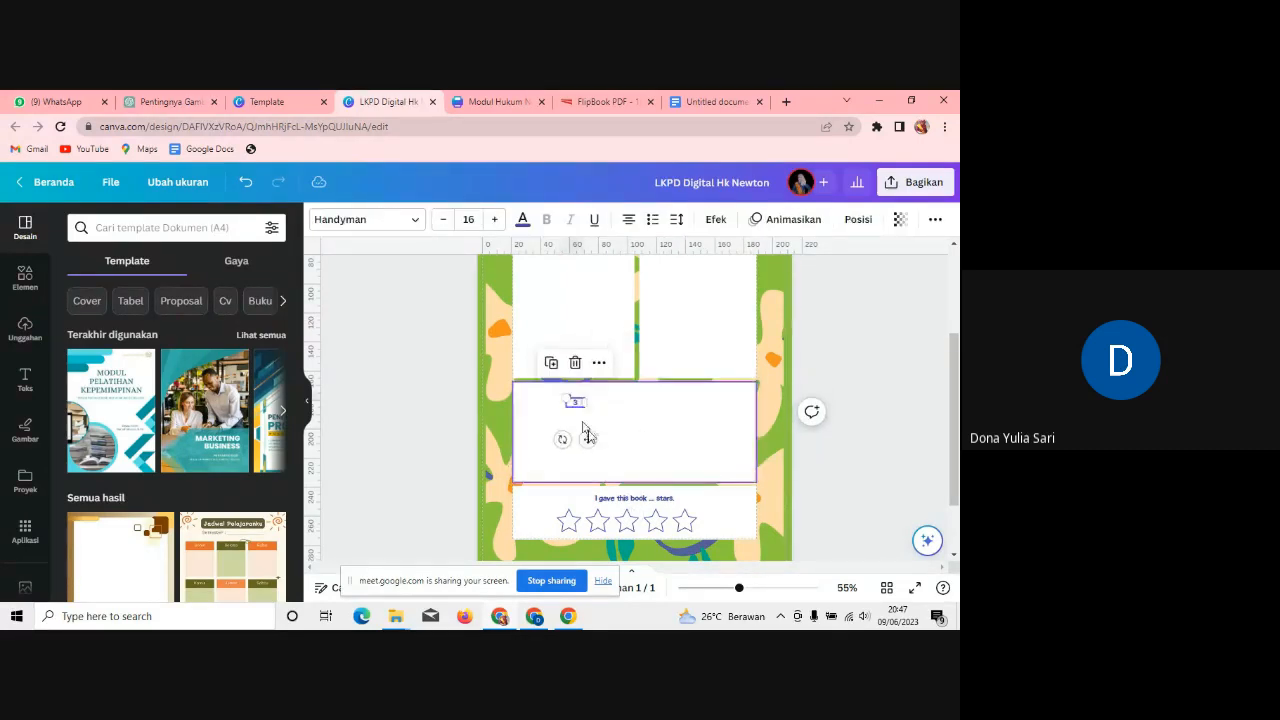
left_click_drag(587, 432, 716, 432)
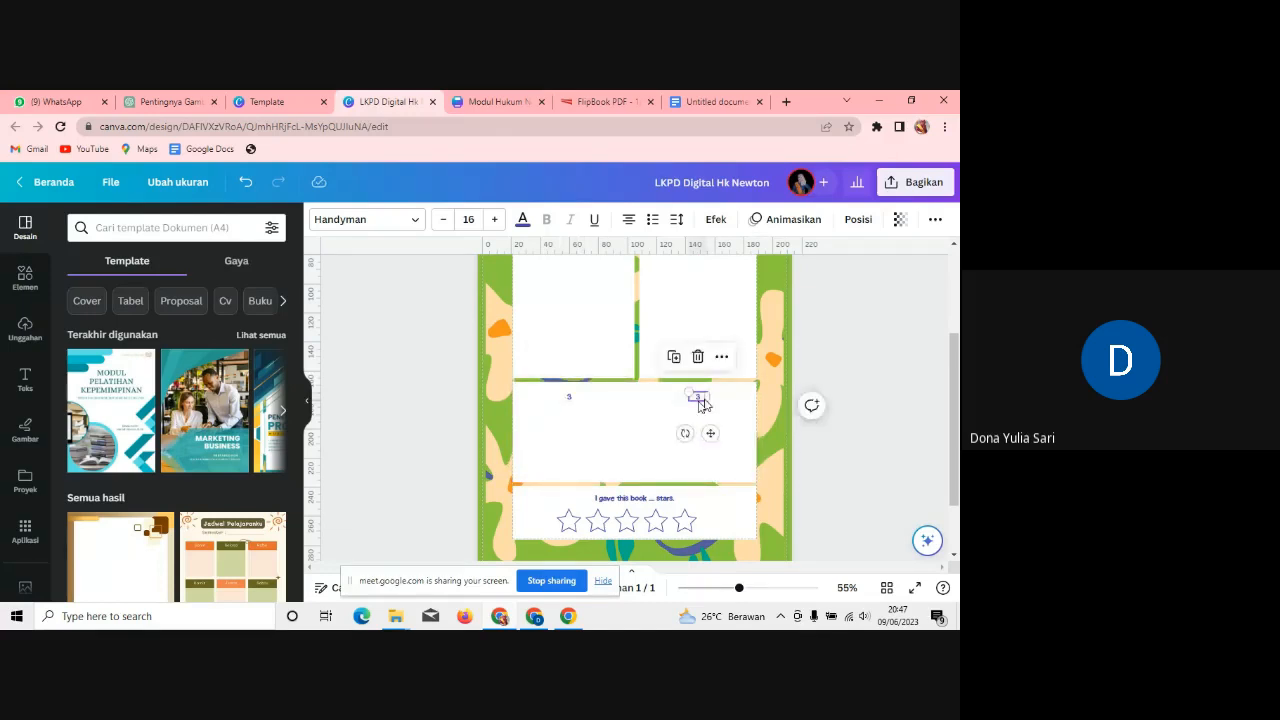
left_click(697, 399)
left_click(750, 416)
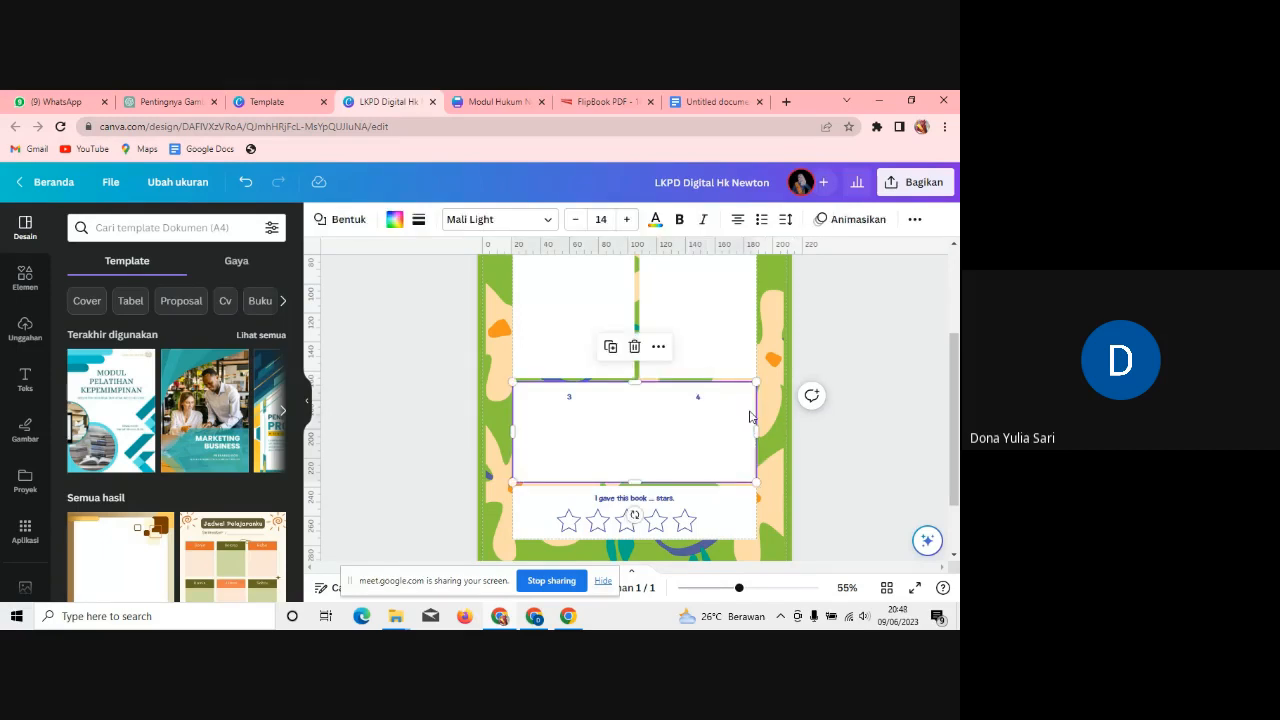
scroll(957, 420, "up", 3)
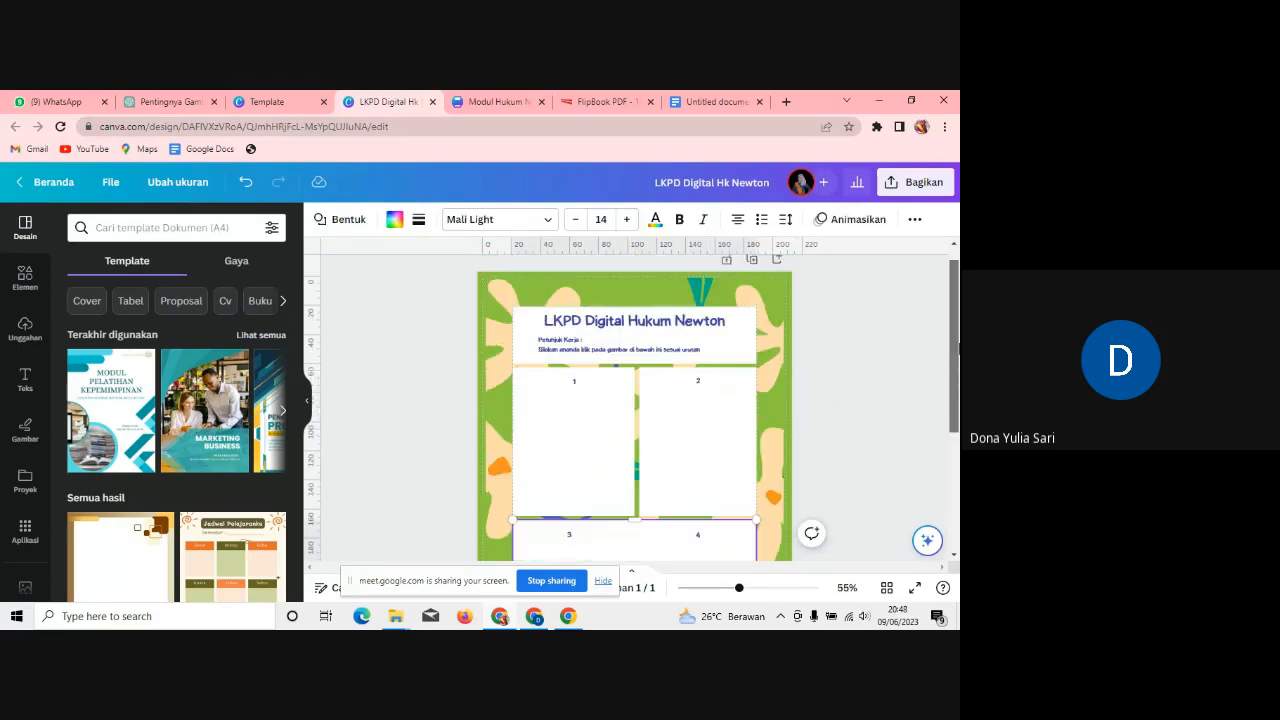
left_click(589, 424)
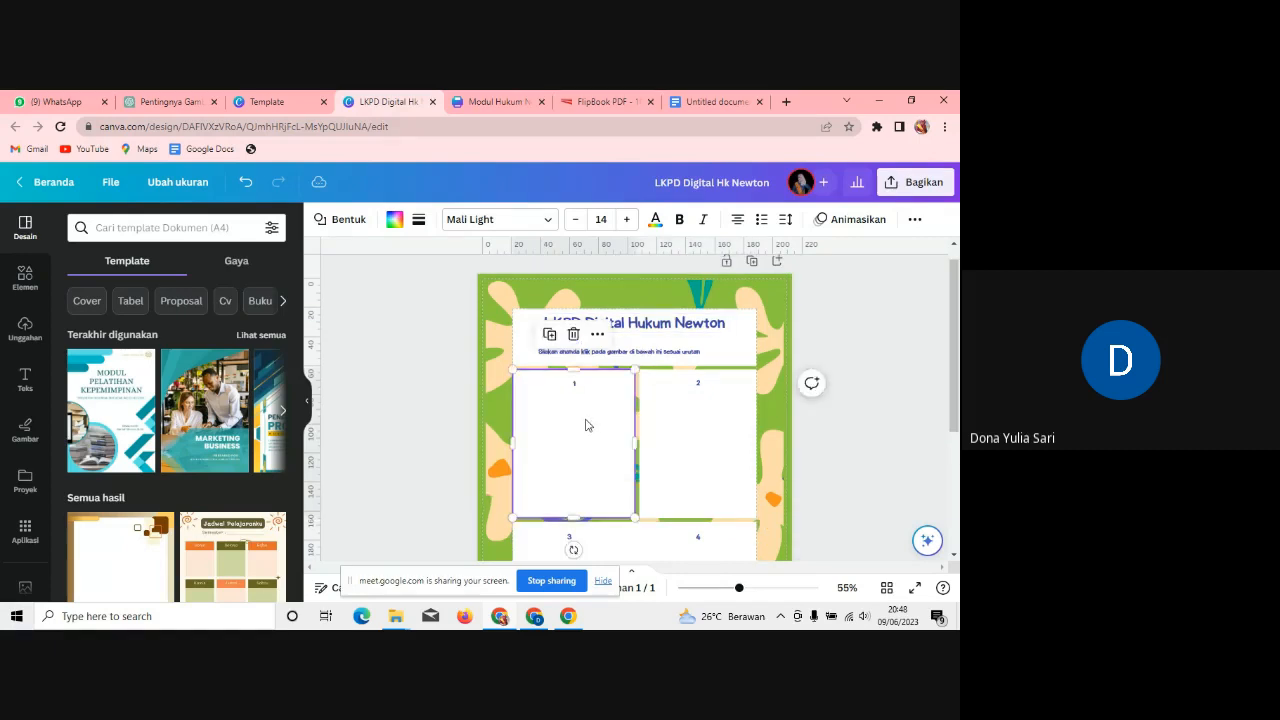
Step: Search graphics for 'daftar hadir' and fit the clipboard attendance graphic into box 1
left_click(25, 278)
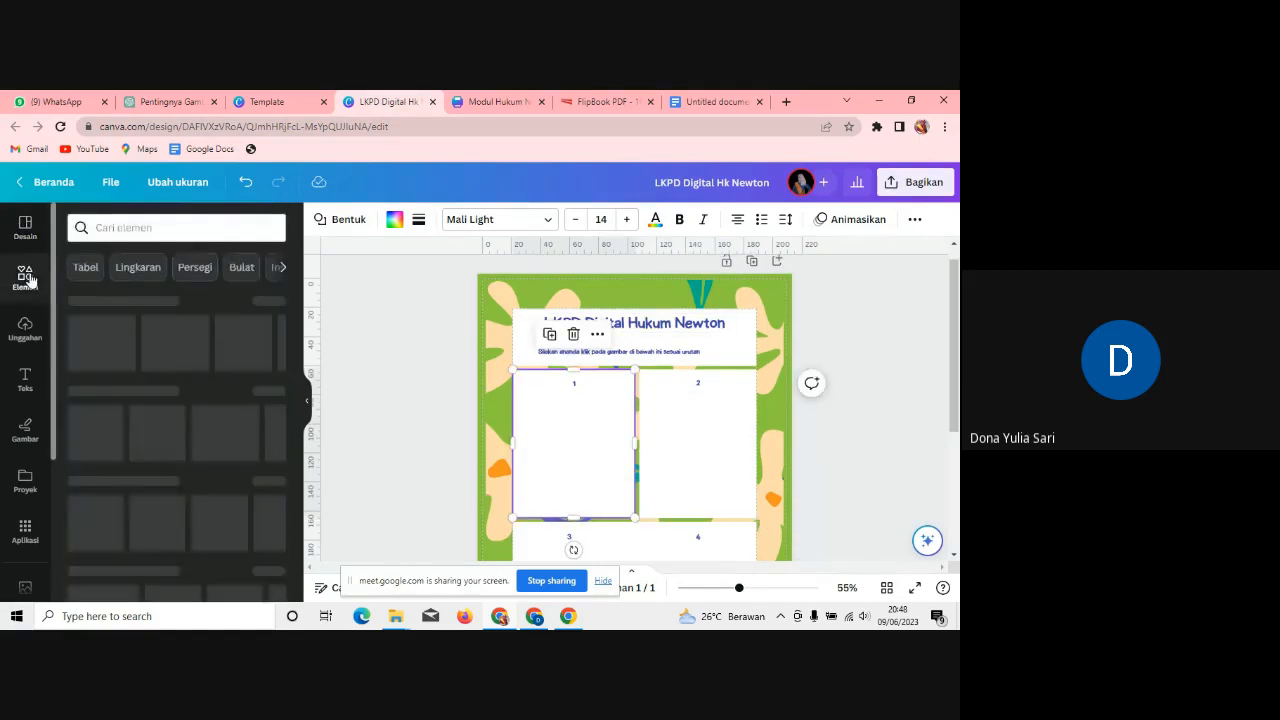
left_click(180, 227)
type("d")
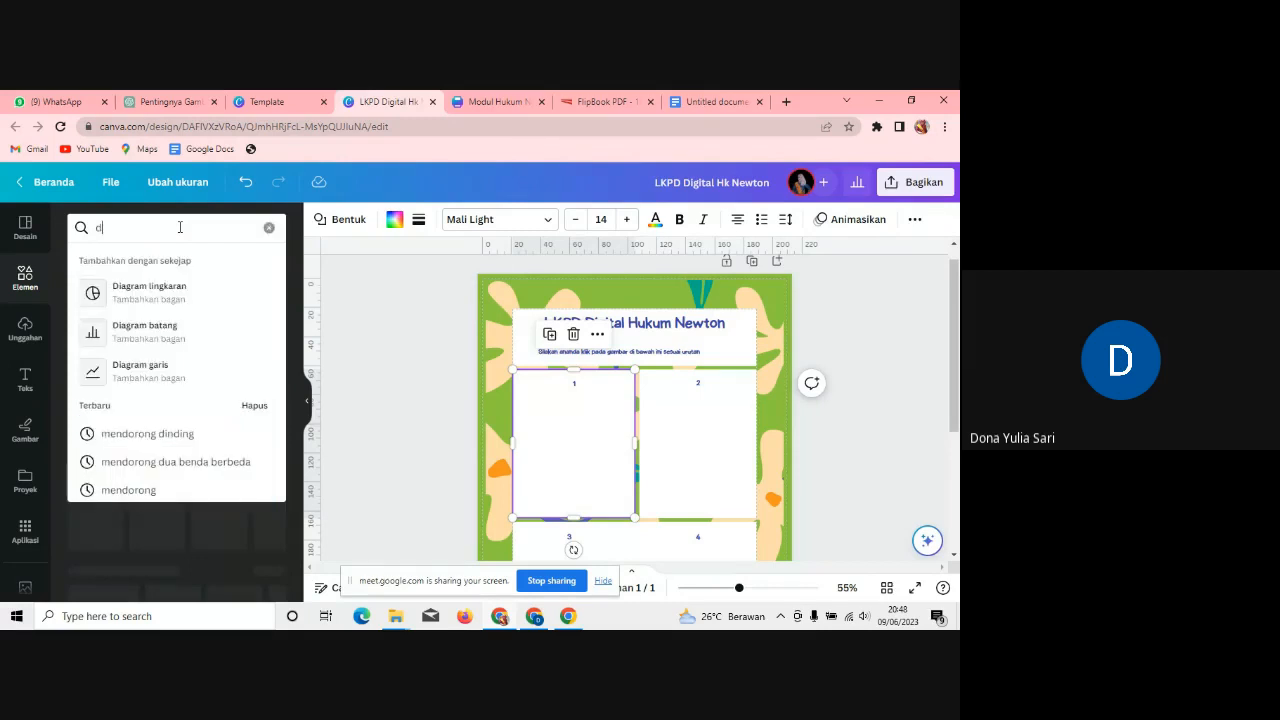
type("aftar ha")
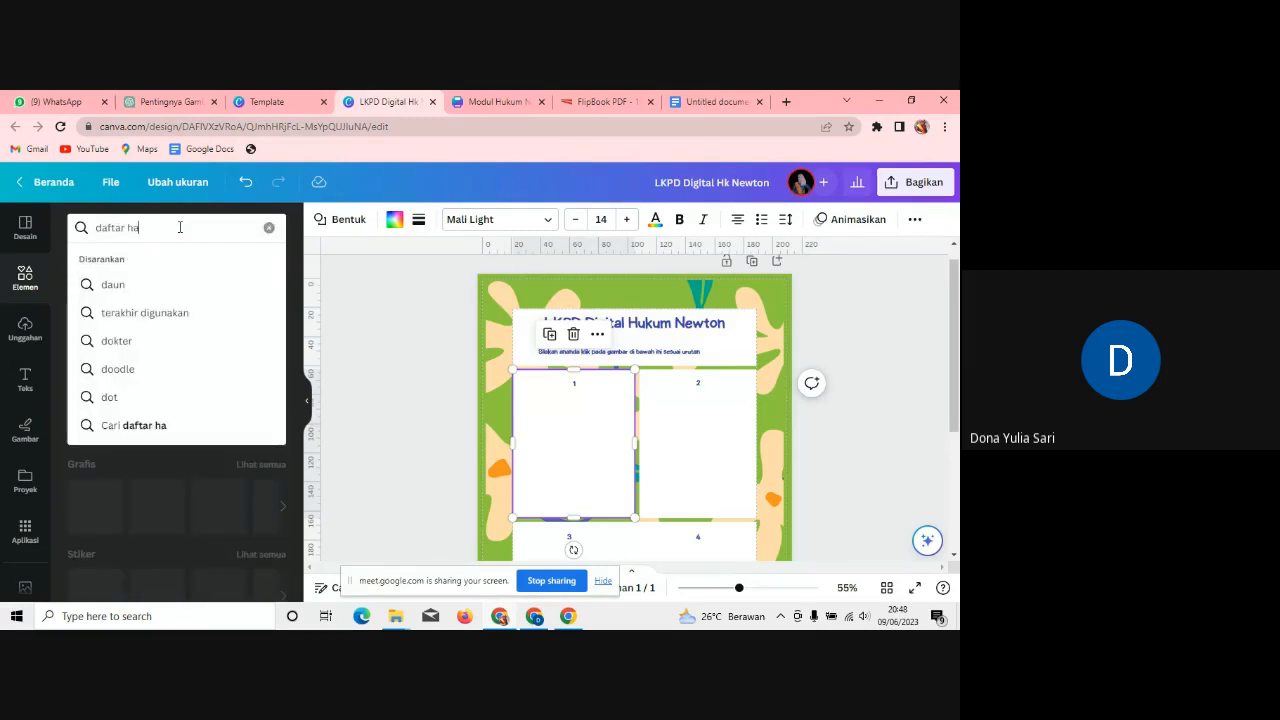
type("dir")
key("Return")
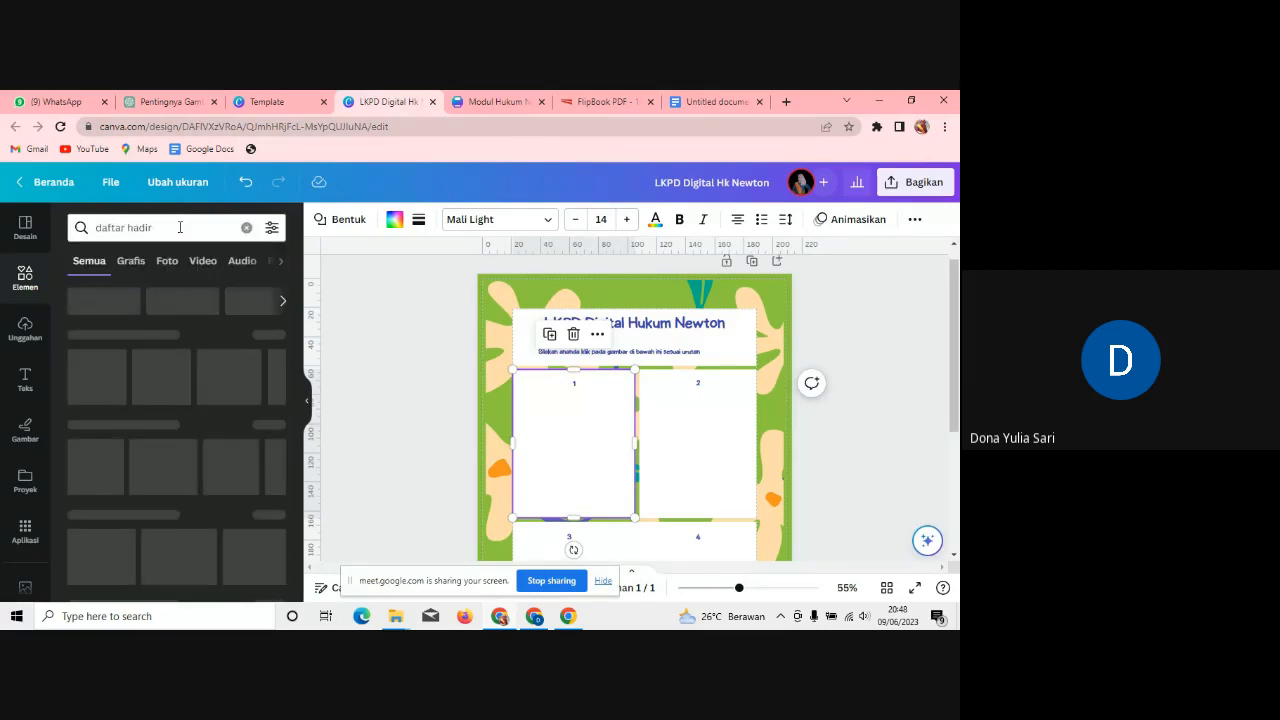
left_click(131, 261)
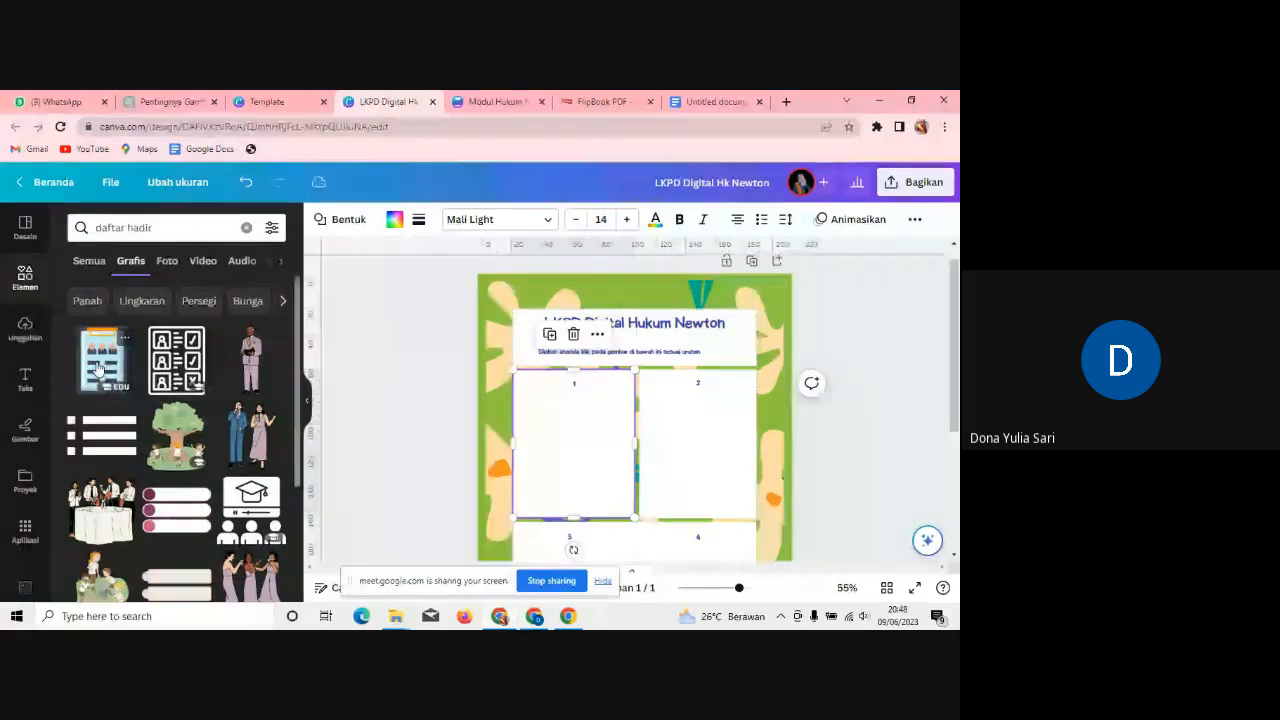
left_click_drag(98, 369, 606, 470)
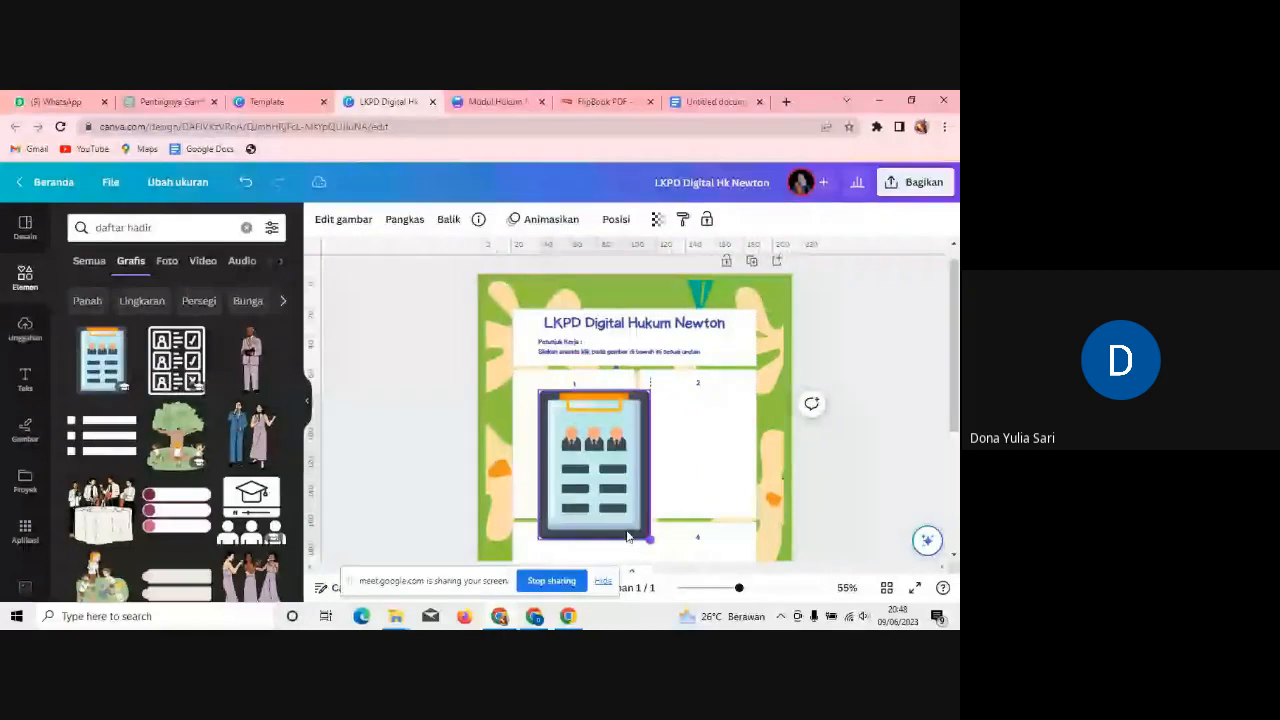
left_click_drag(627, 537, 560, 455)
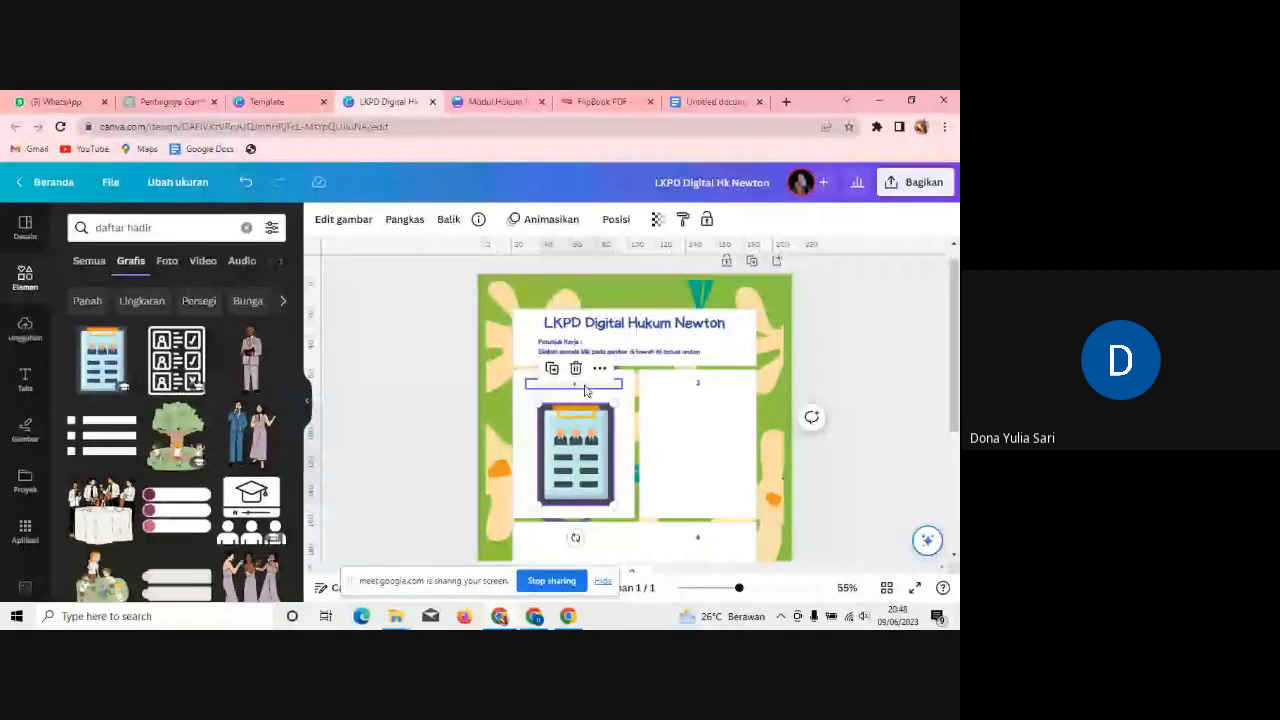
Step: Label box 1 as '1.DAFTAR HADIR', left-aligned and positioned within the box
left_click(585, 386)
left_click(585, 386)
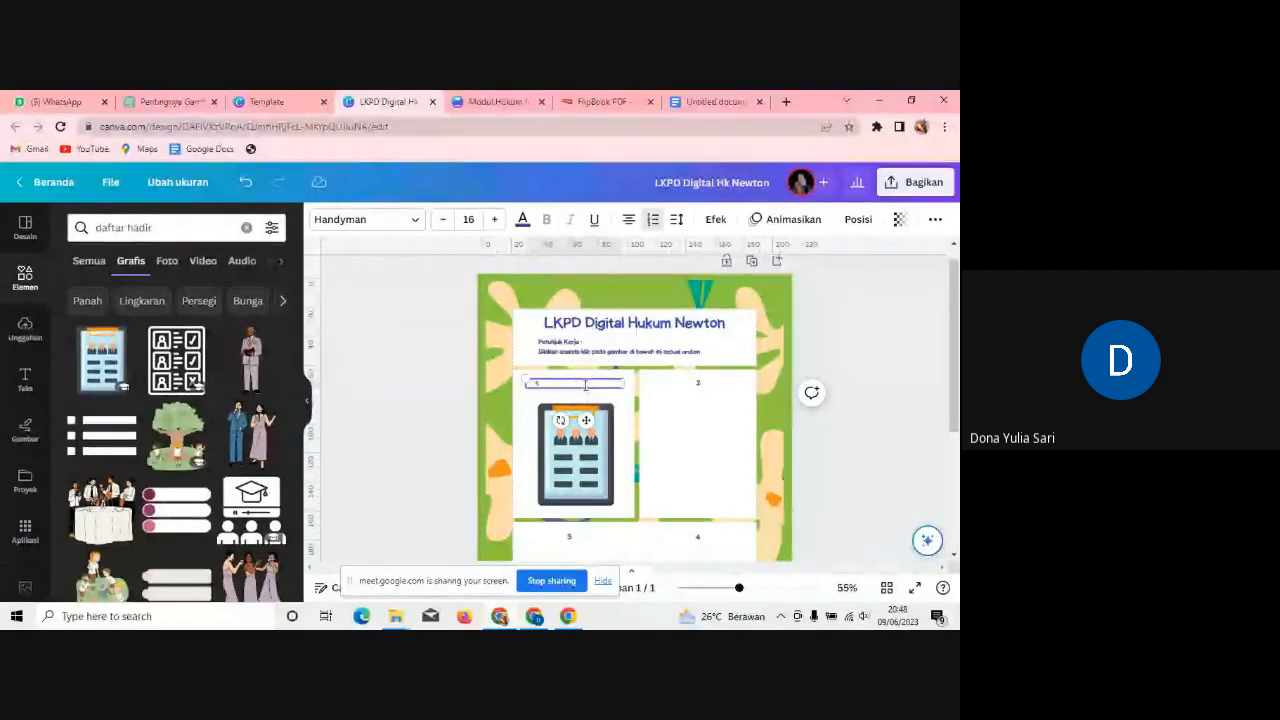
type("daftar")
key("BackSpace")
key("BackSpace")
key("BackSpace")
key("BackSpace")
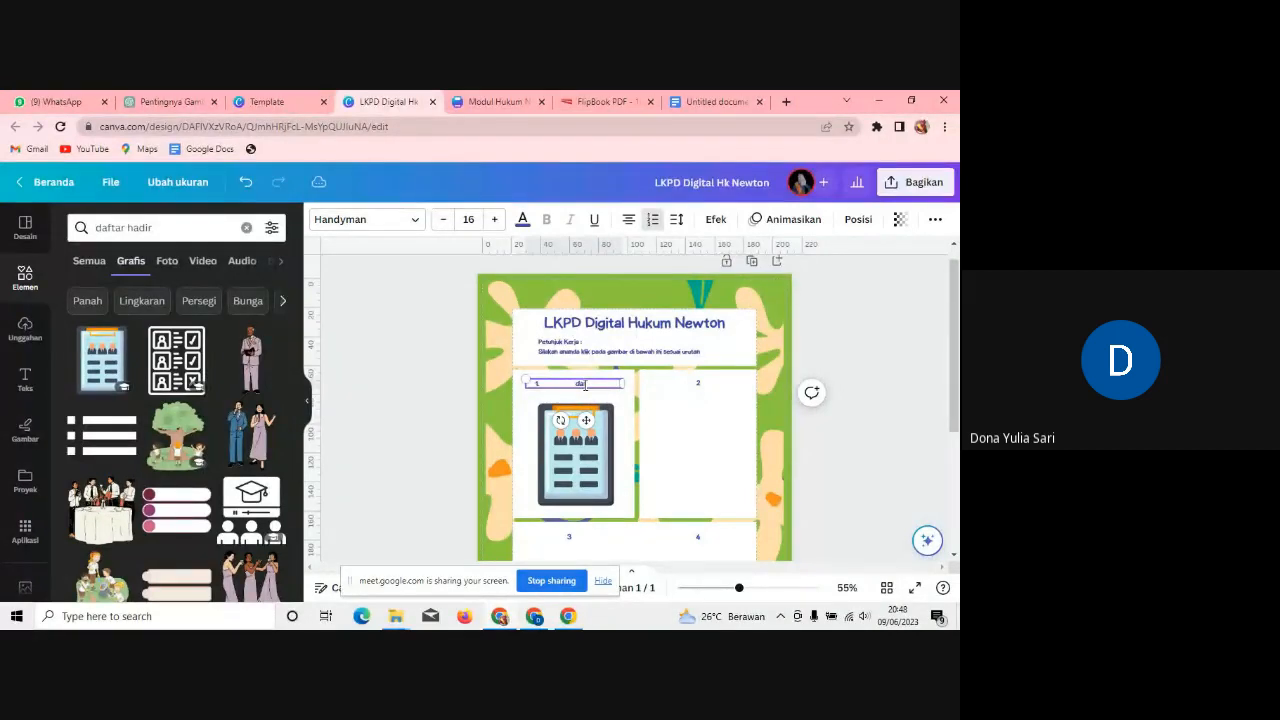
key("BackSpace")
key("BackSpace")
type("DAFTAR HADIR")
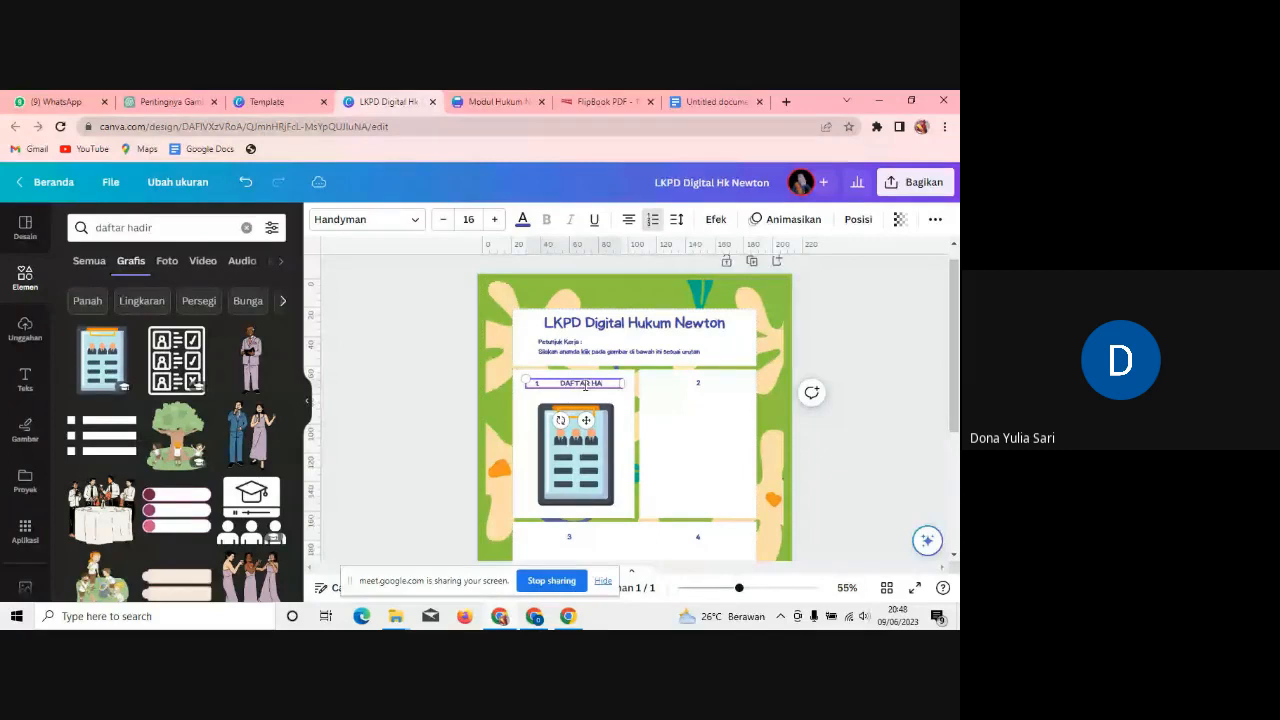
left_click(629, 220)
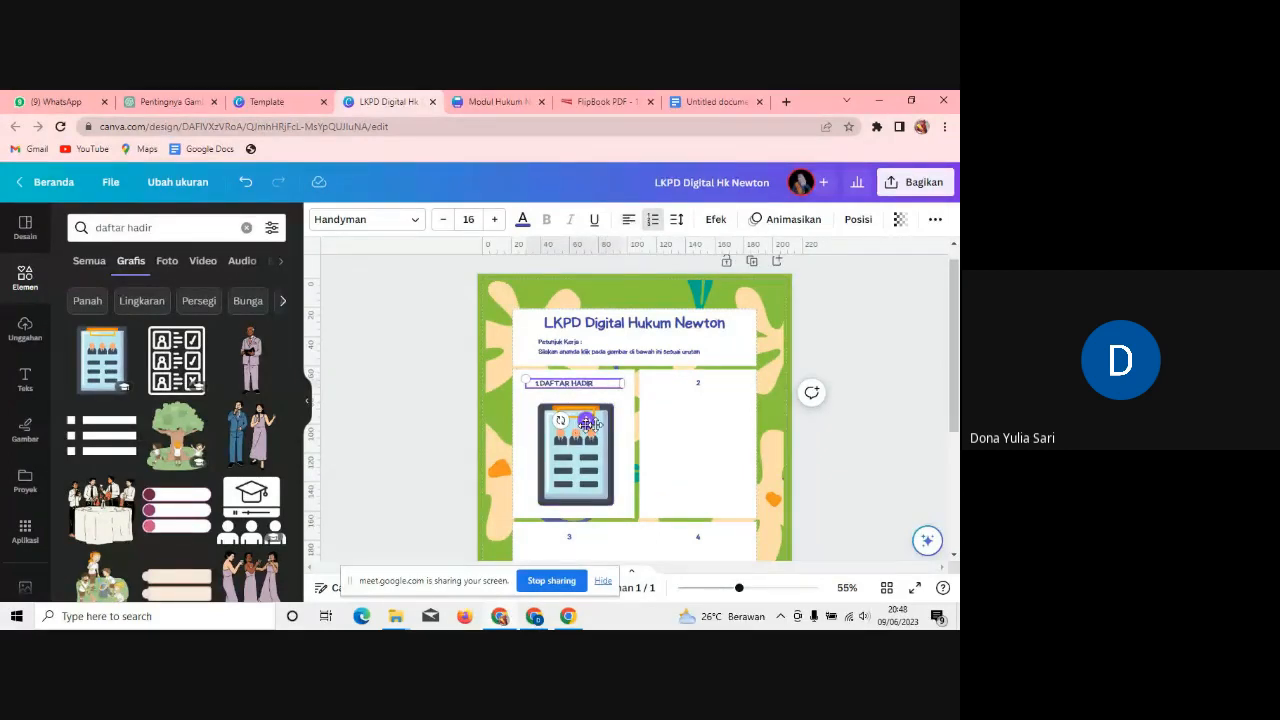
left_click_drag(576, 428, 593, 427)
Step: Change box 2's label to '2. MATERI'
left_click(716, 391)
left_click(717, 386)
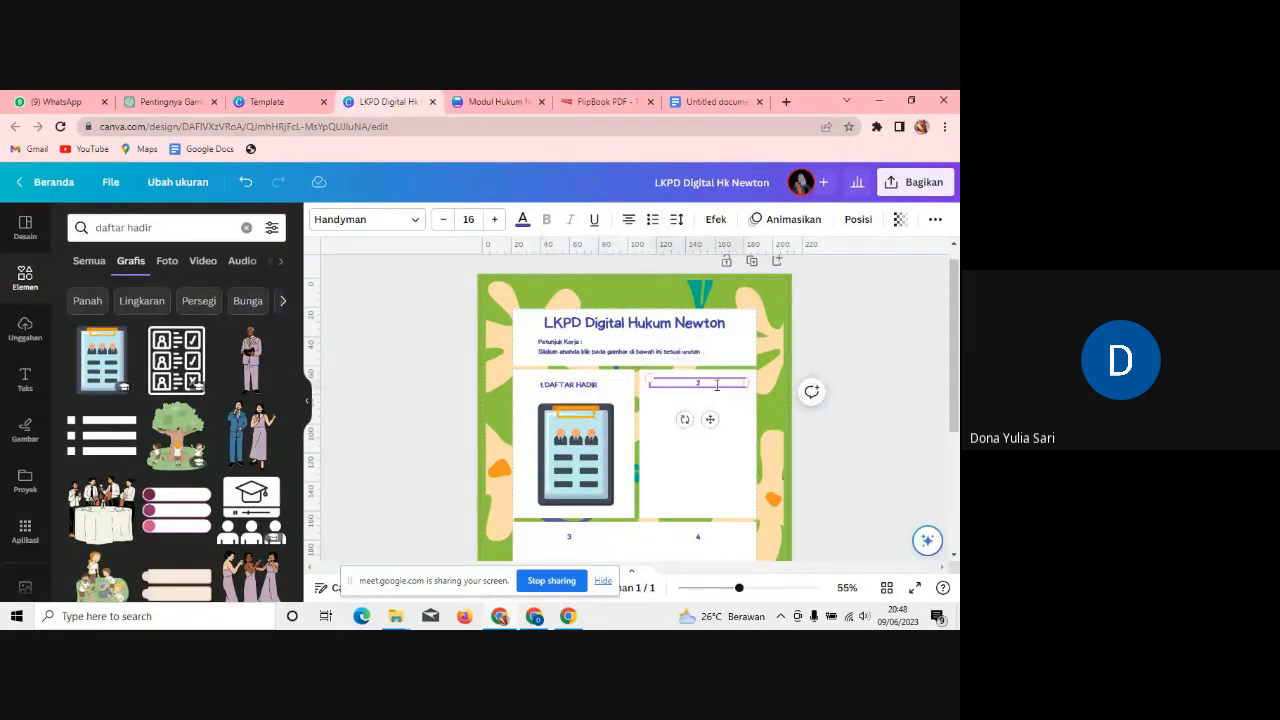
type(". MATERI")
Step: Search elements for 'BUKU' and fit the stack-of-books graphic into box 2
triple_click(93, 230)
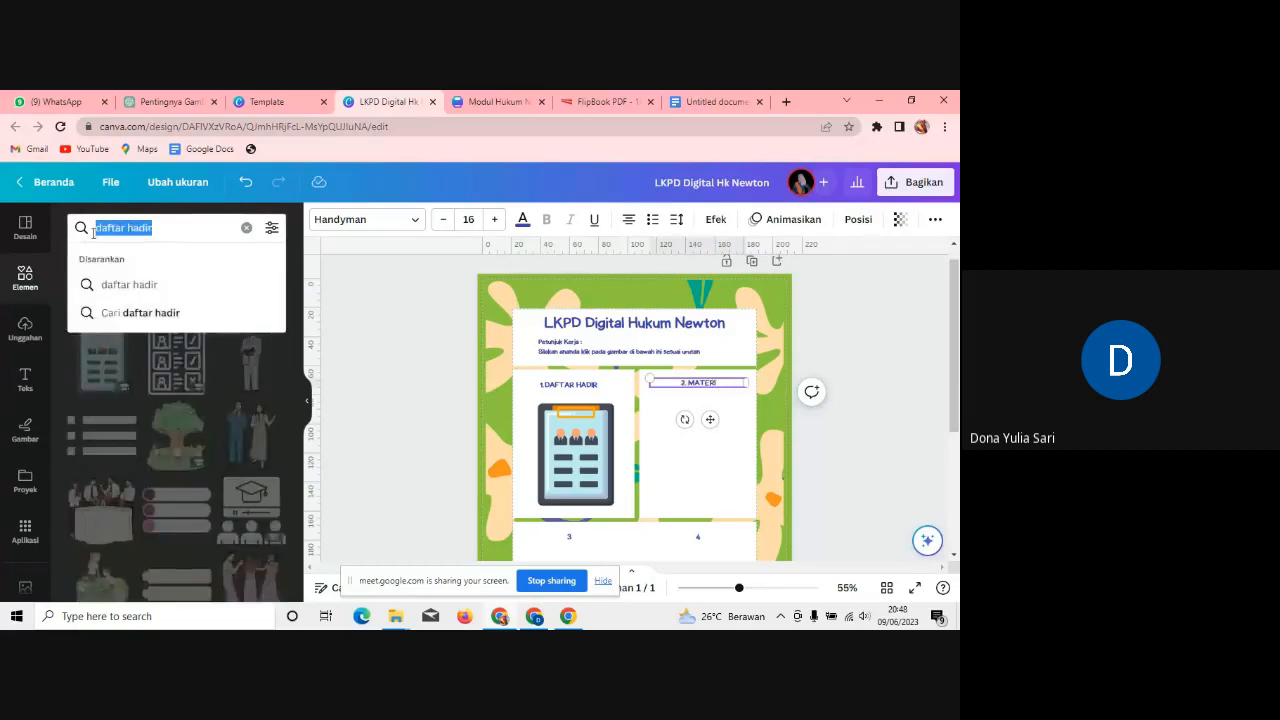
type("BUKU")
key("Return")
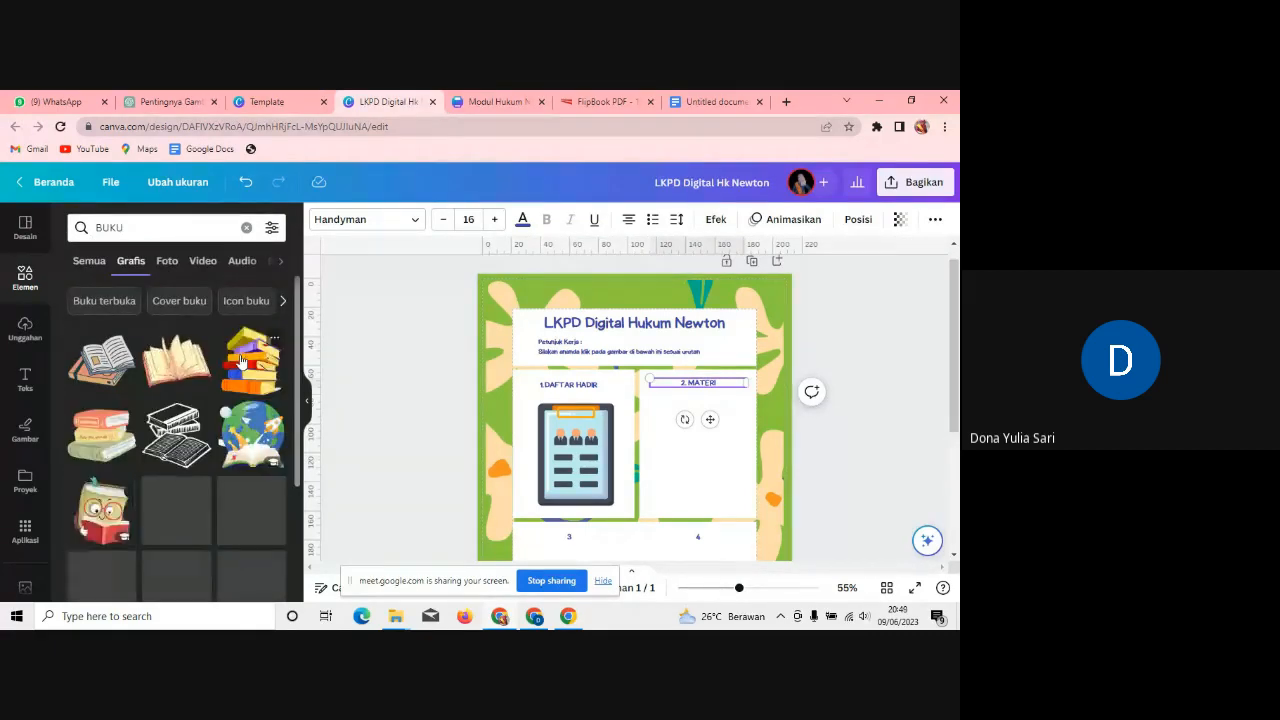
left_click_drag(87, 438, 635, 489)
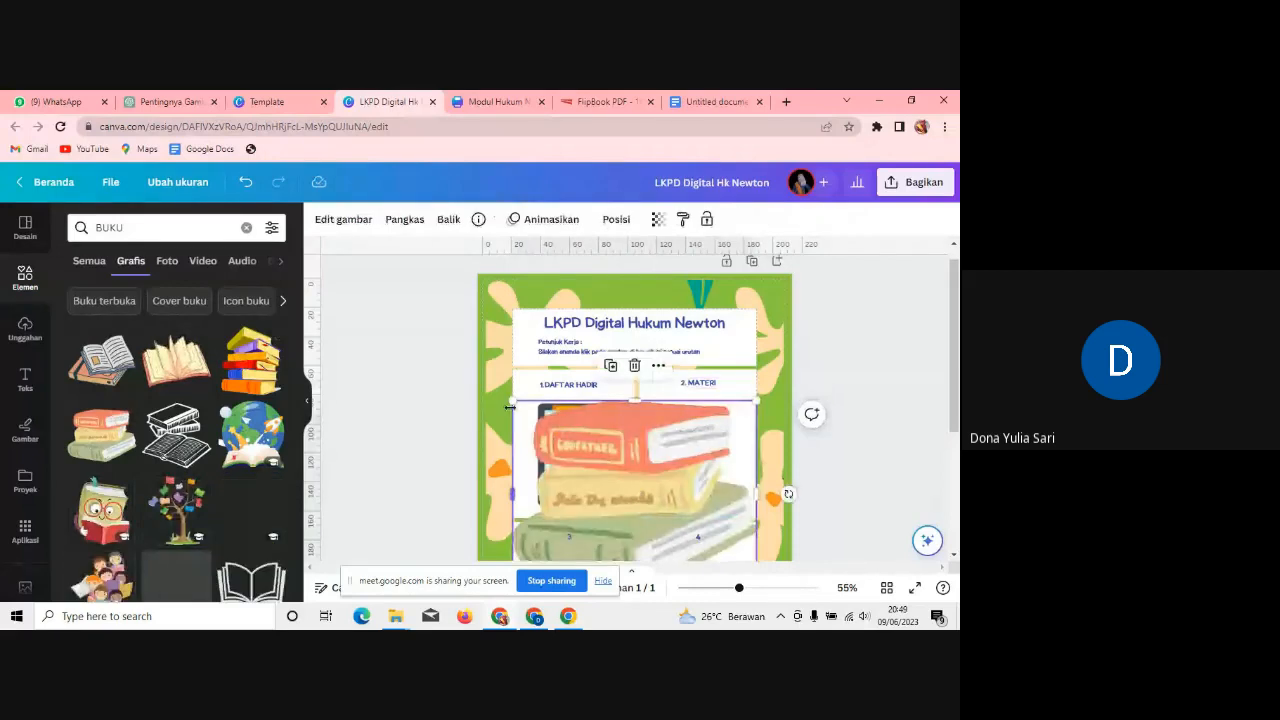
left_click_drag(514, 400, 698, 453)
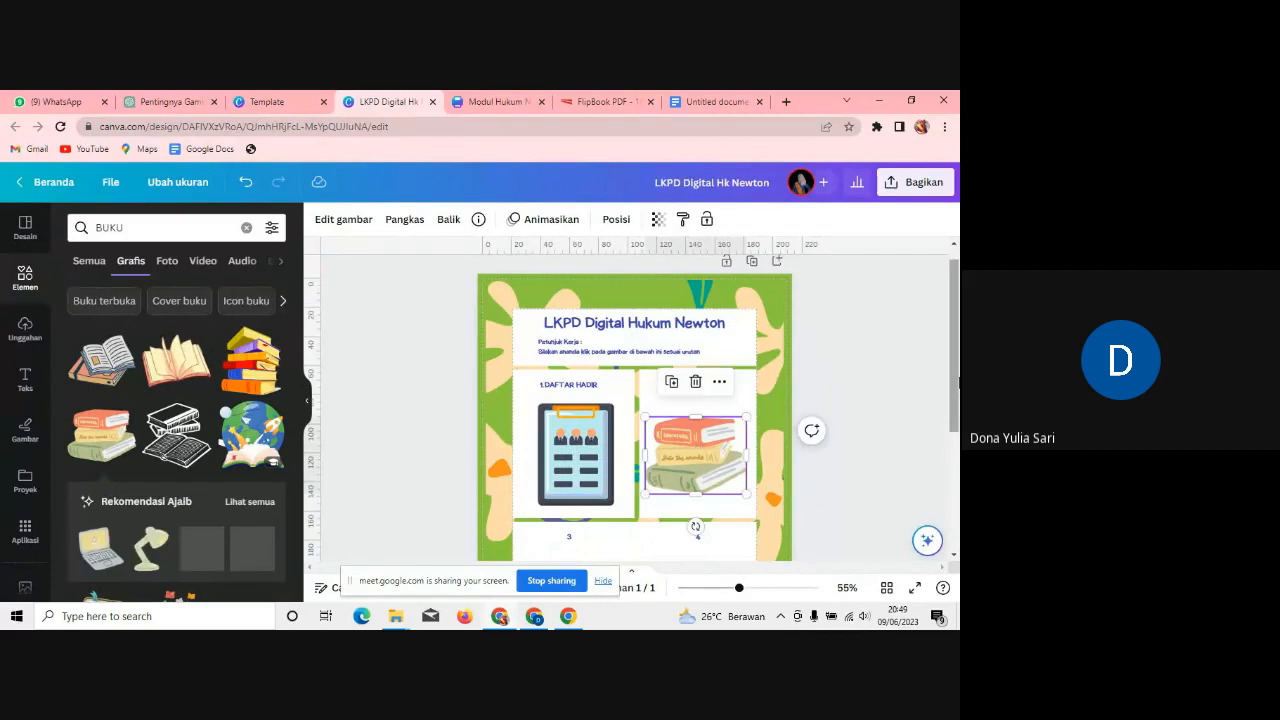
scroll(573, 419, "down", 2)
left_click(573, 413)
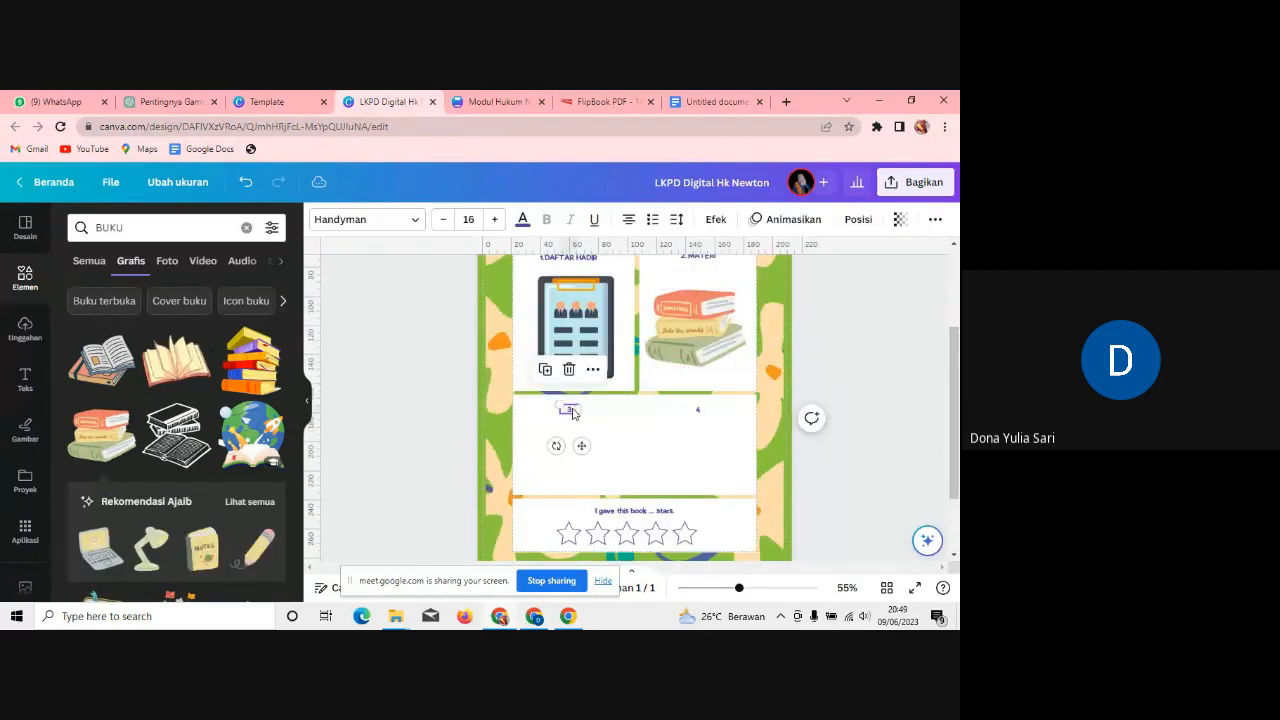
Step: Relabel box 3 as '3. VIDEO' on a single line
double_click(571, 411)
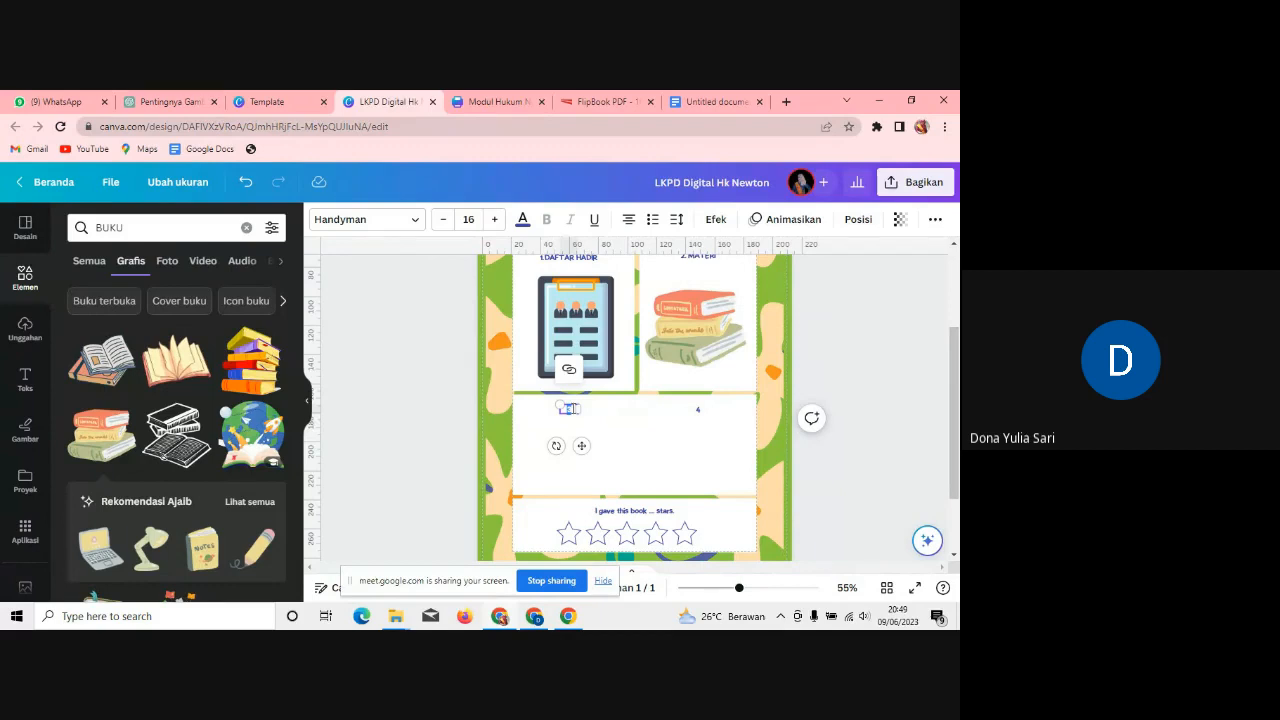
type("3. VIDEO")
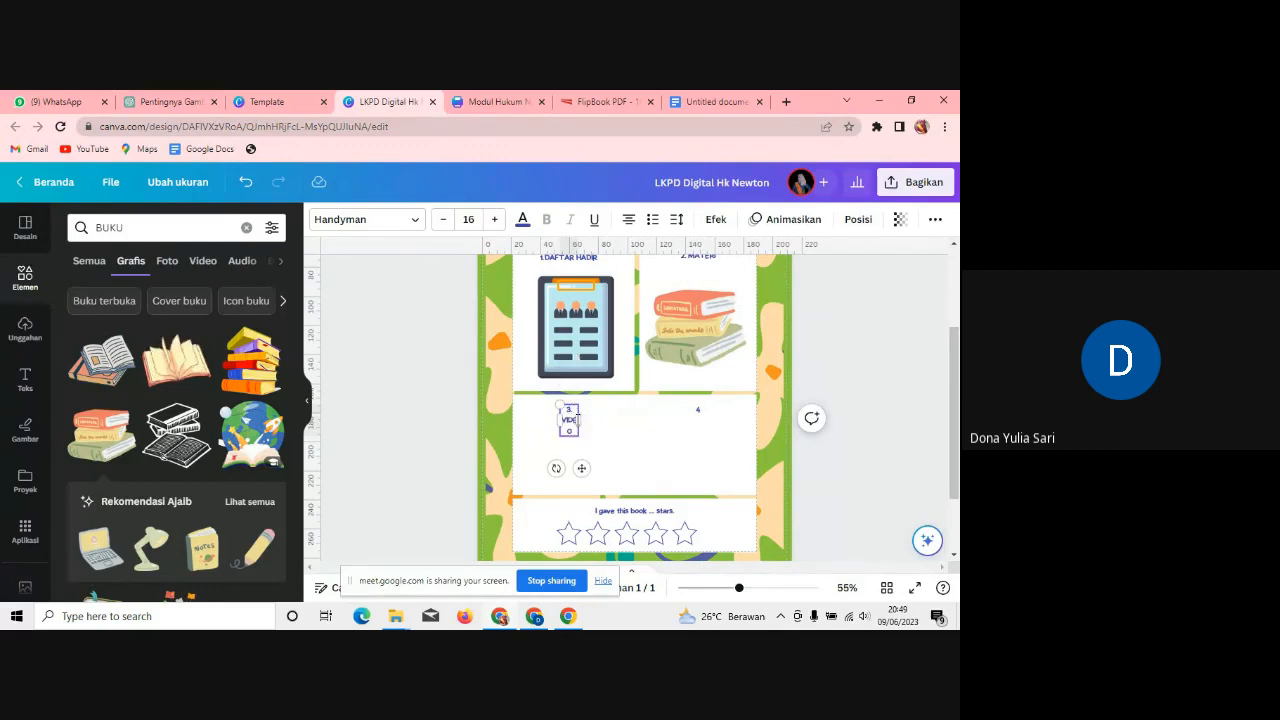
left_click_drag(577, 420, 585, 446)
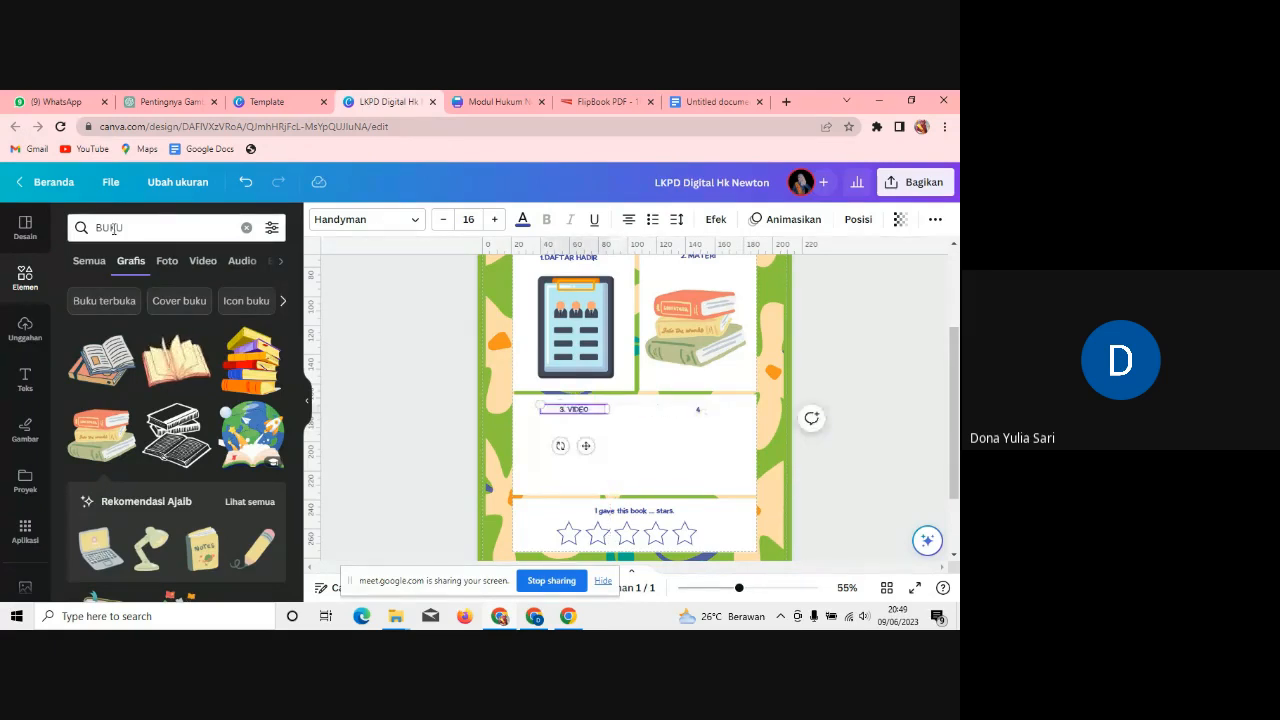
Step: Search elements for 'VIDEO' and fit the film-camera graphic into the 3. VIDEO box
left_click(133, 229)
left_click_drag(133, 229, 52, 229)
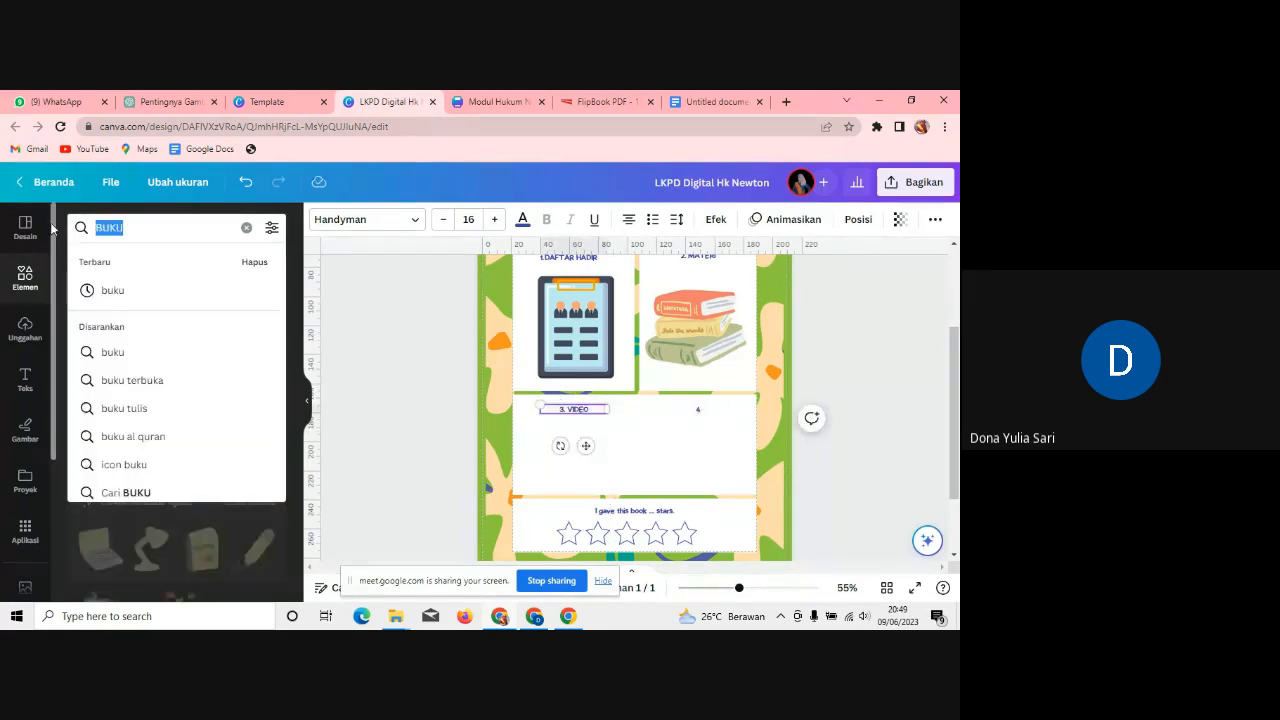
type("VIDEO")
key("Return")
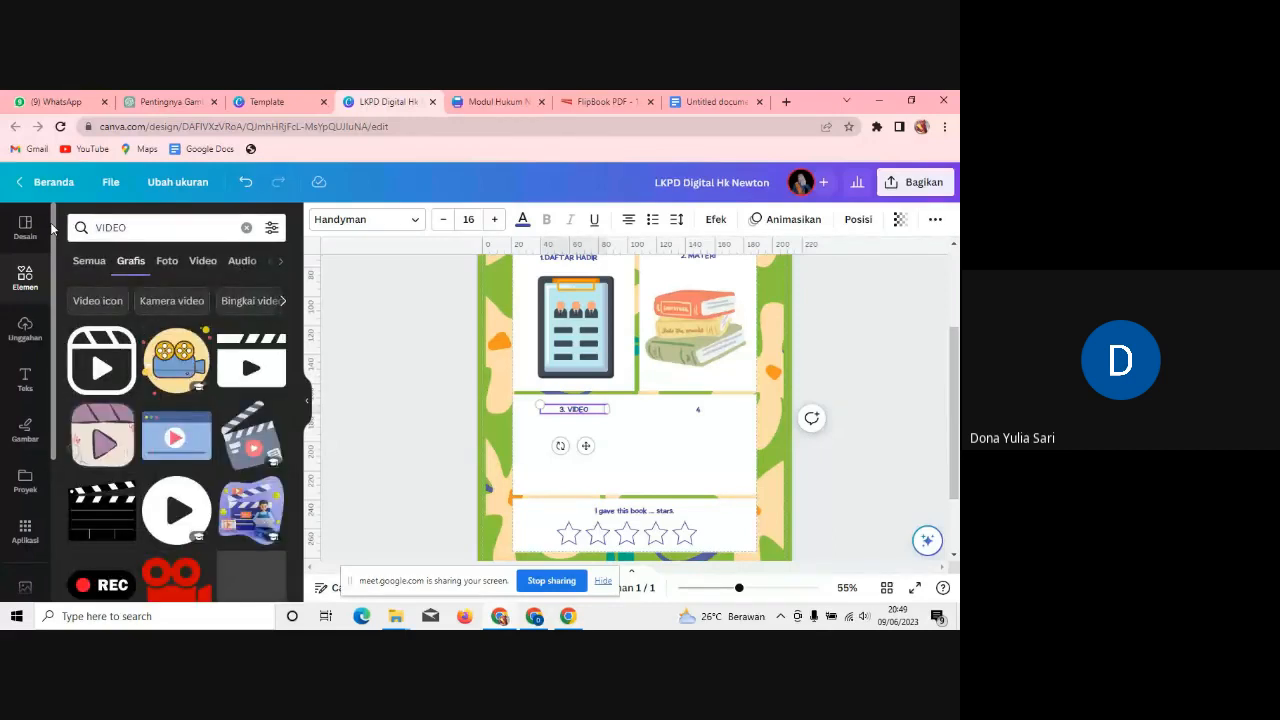
left_click(173, 362)
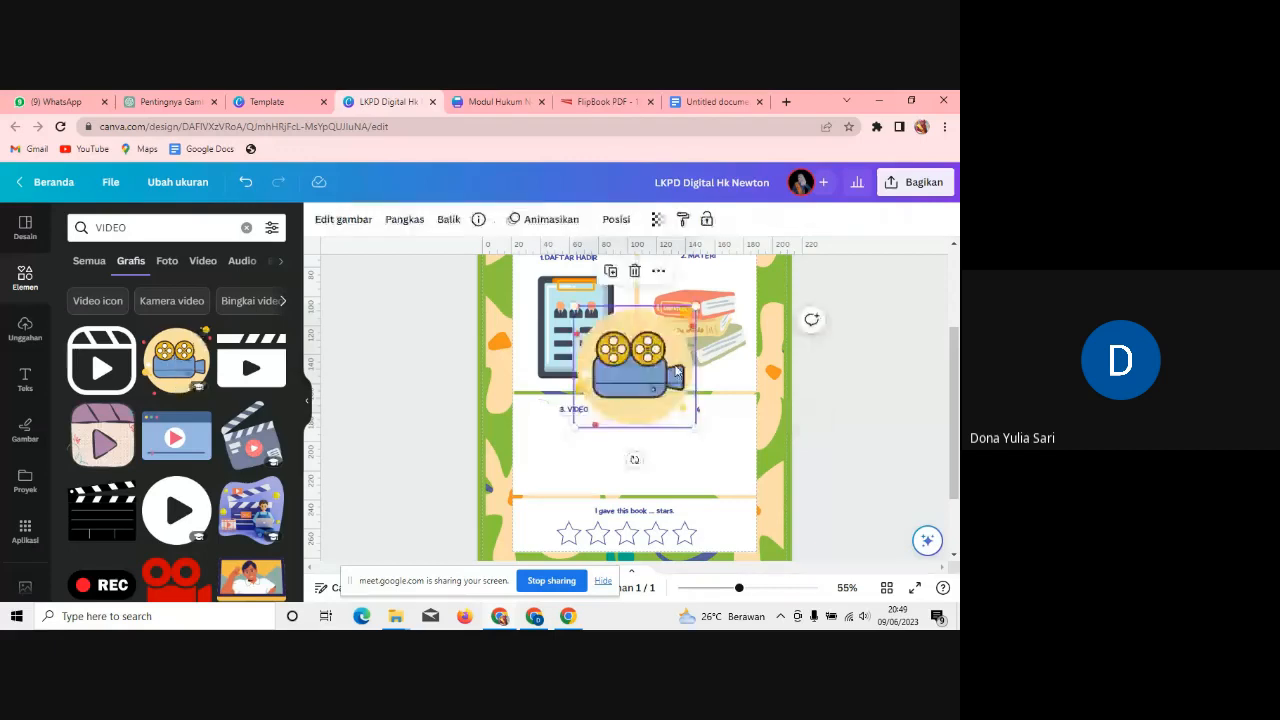
left_click_drag(676, 370, 603, 455)
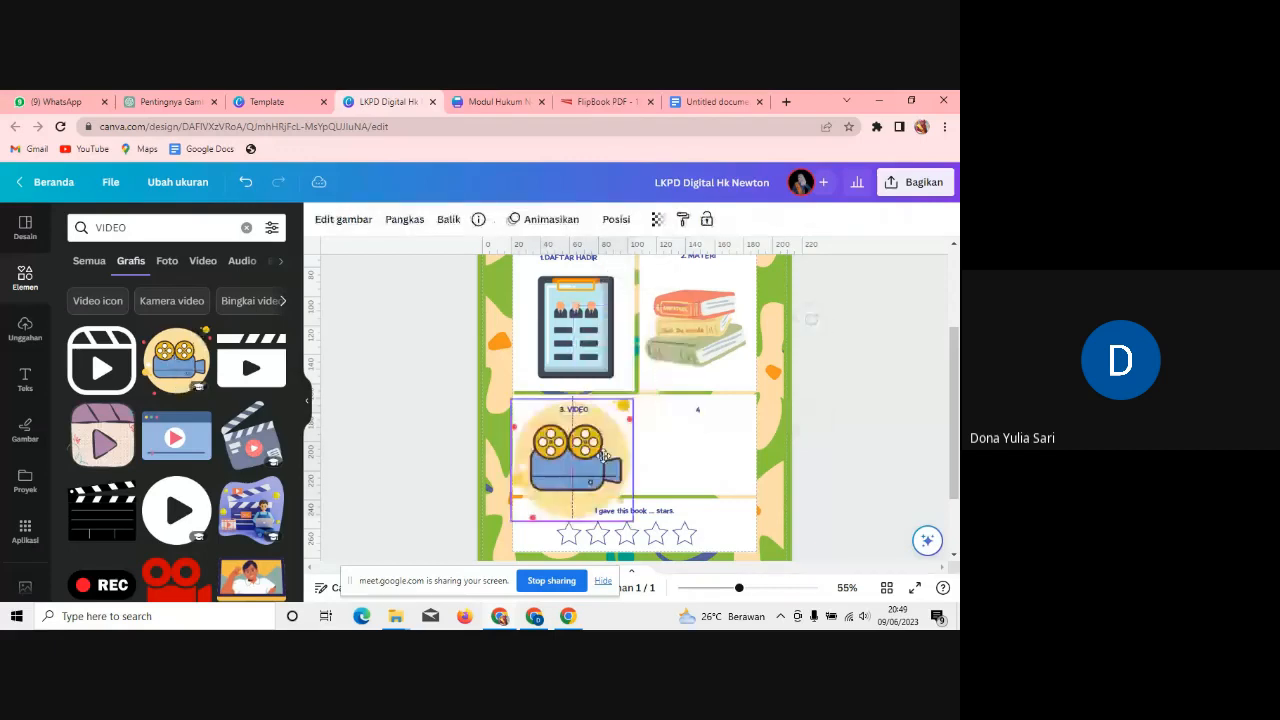
left_click_drag(632, 520, 592, 488)
left_click_drag(546, 439, 566, 437)
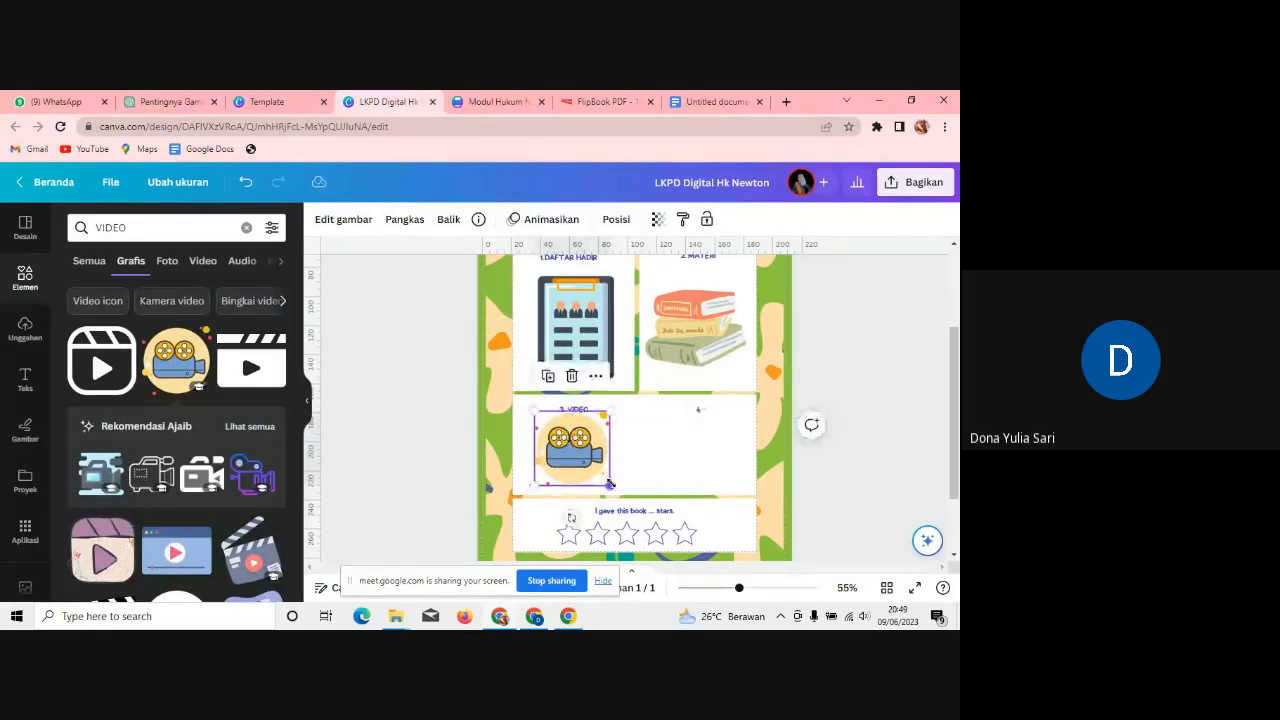
left_click_drag(609, 485, 582, 466)
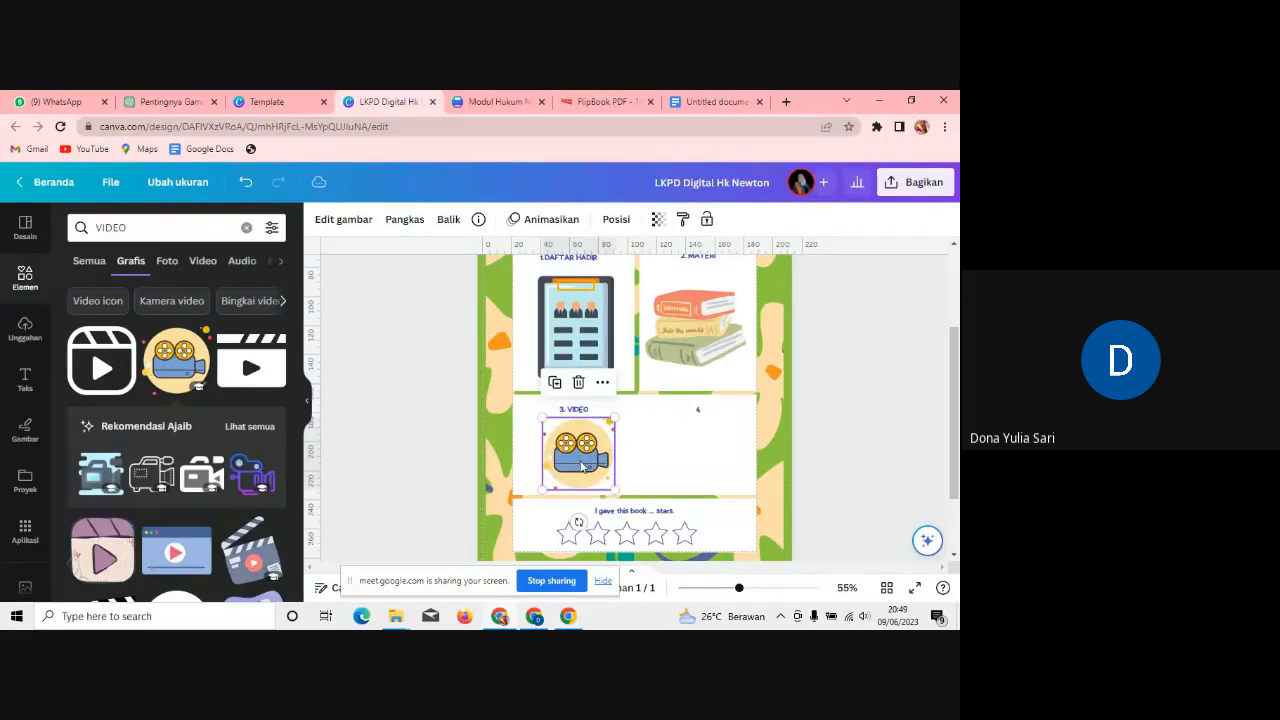
Step: Relabel box 4 as '4. KUIS' on a single line
left_click(700, 413)
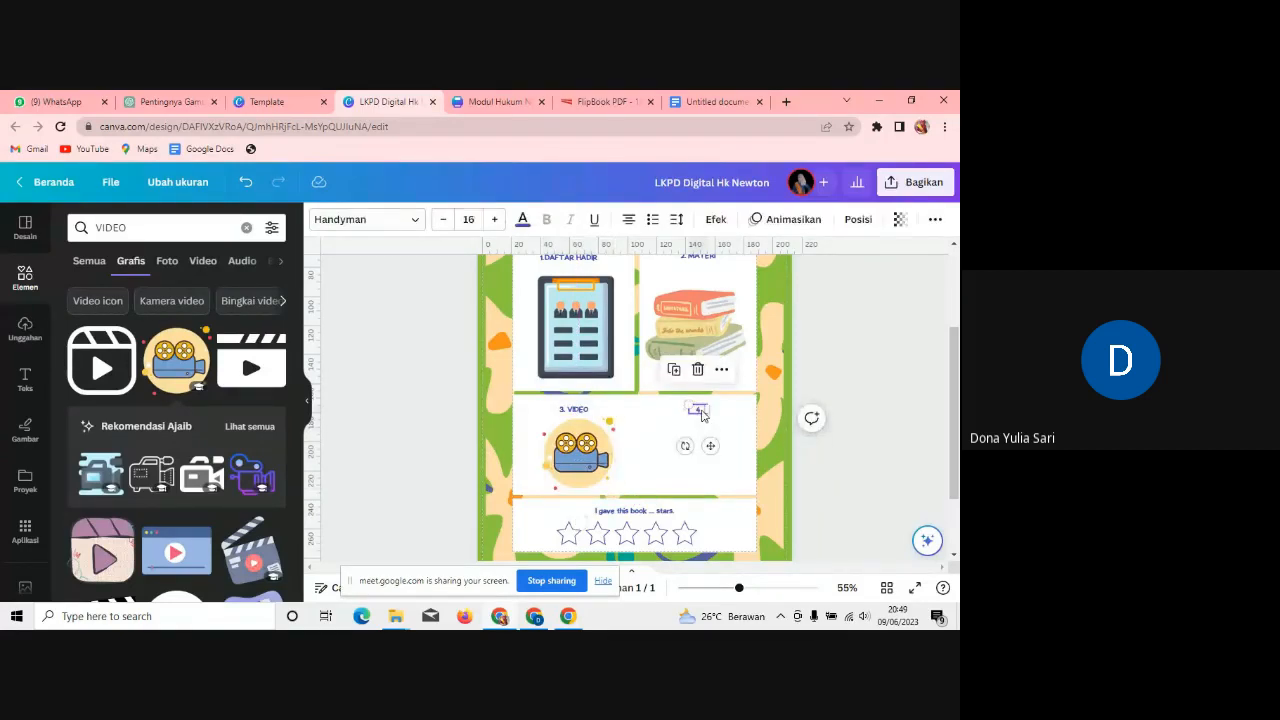
left_click(701, 413)
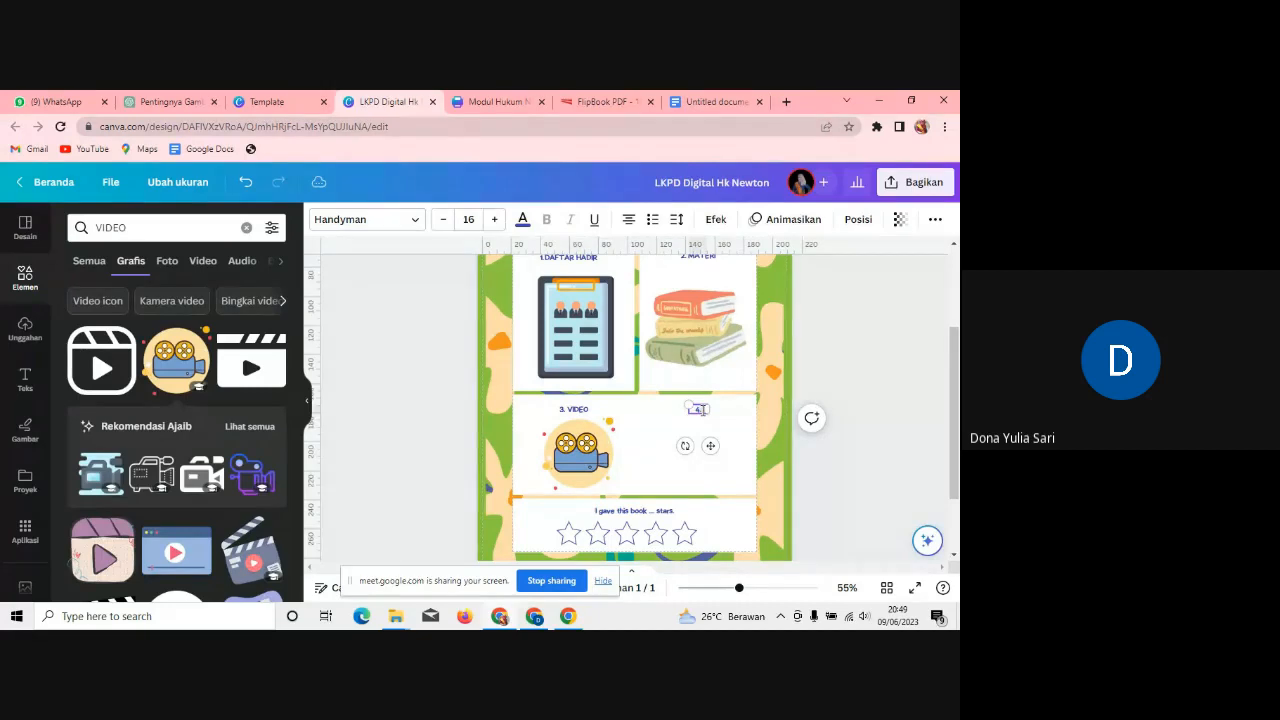
type("KUIS")
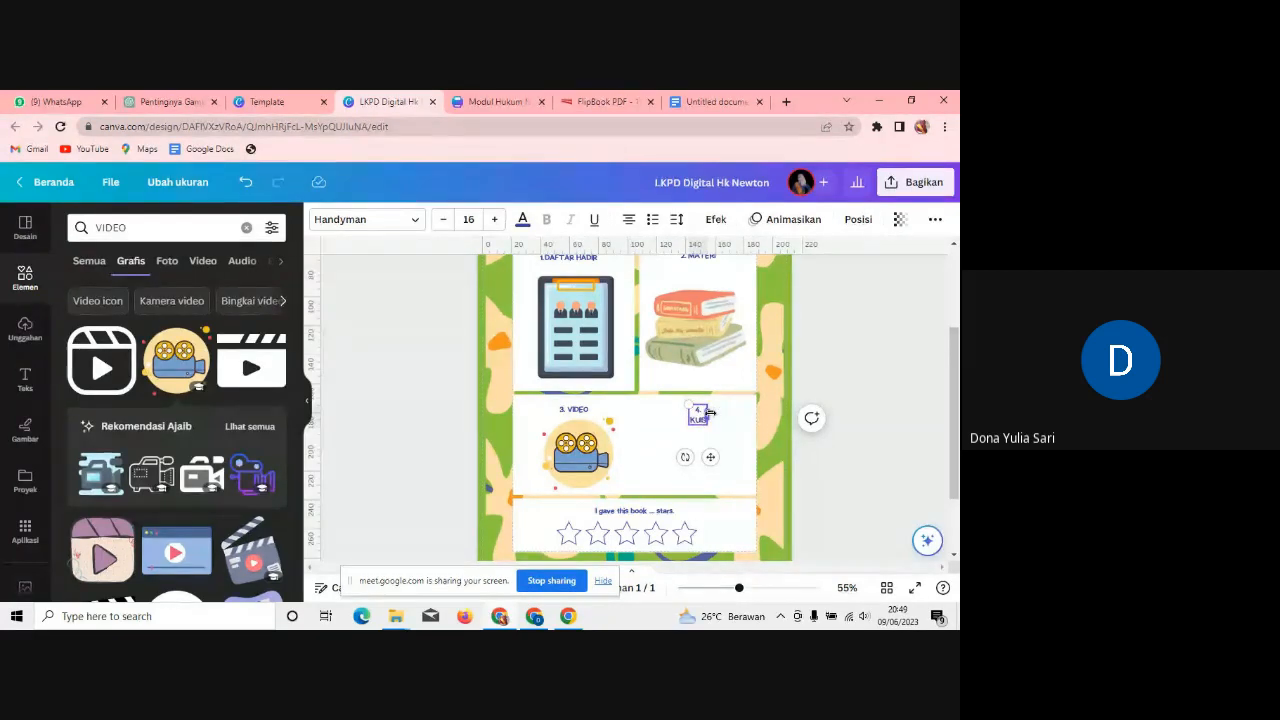
left_click_drag(708, 415, 709, 445)
Step: Search elements for 'KUIS' and move the QUIZ TIME sticker into box 4
left_click(135, 228)
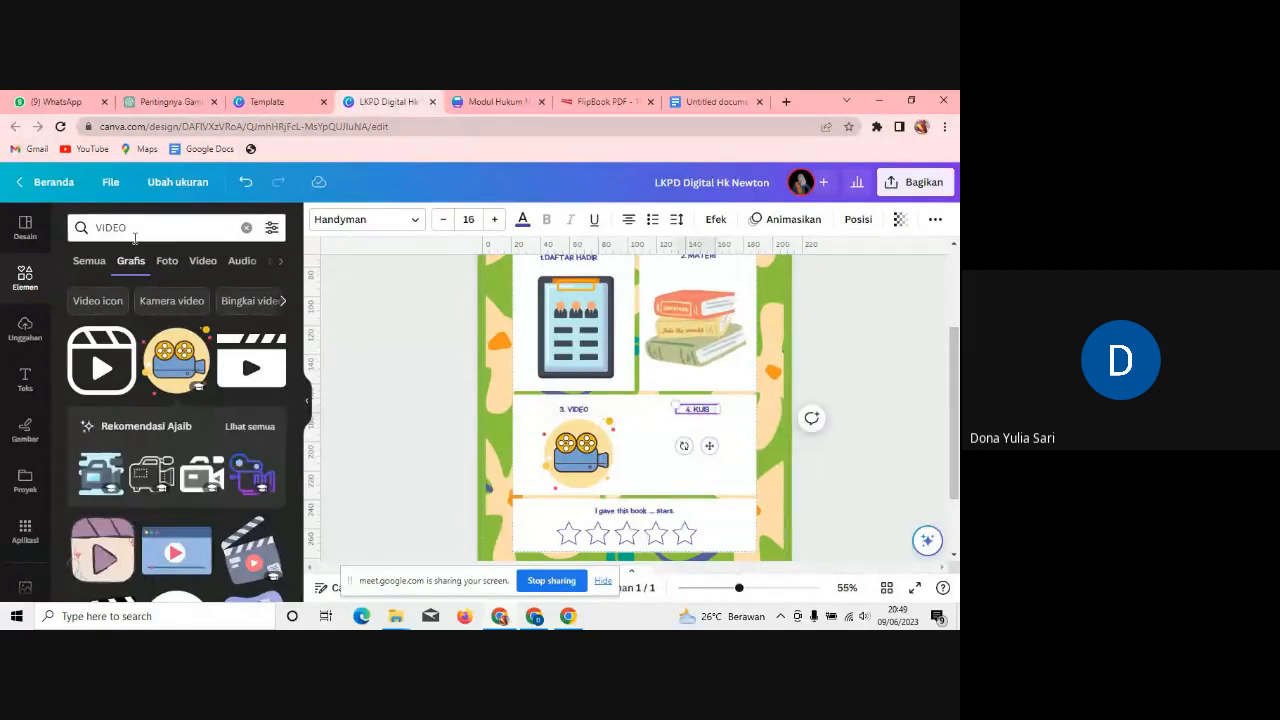
left_click_drag(135, 228, 72, 219)
type("KUIS")
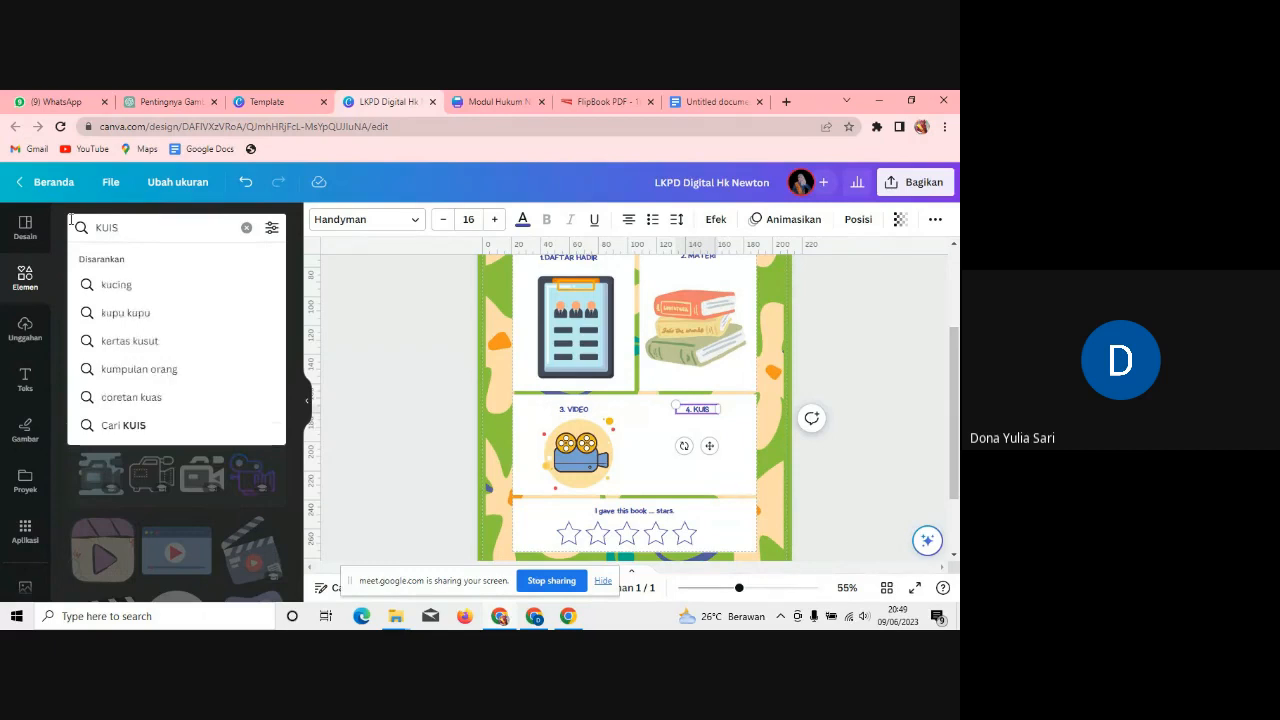
key("Return")
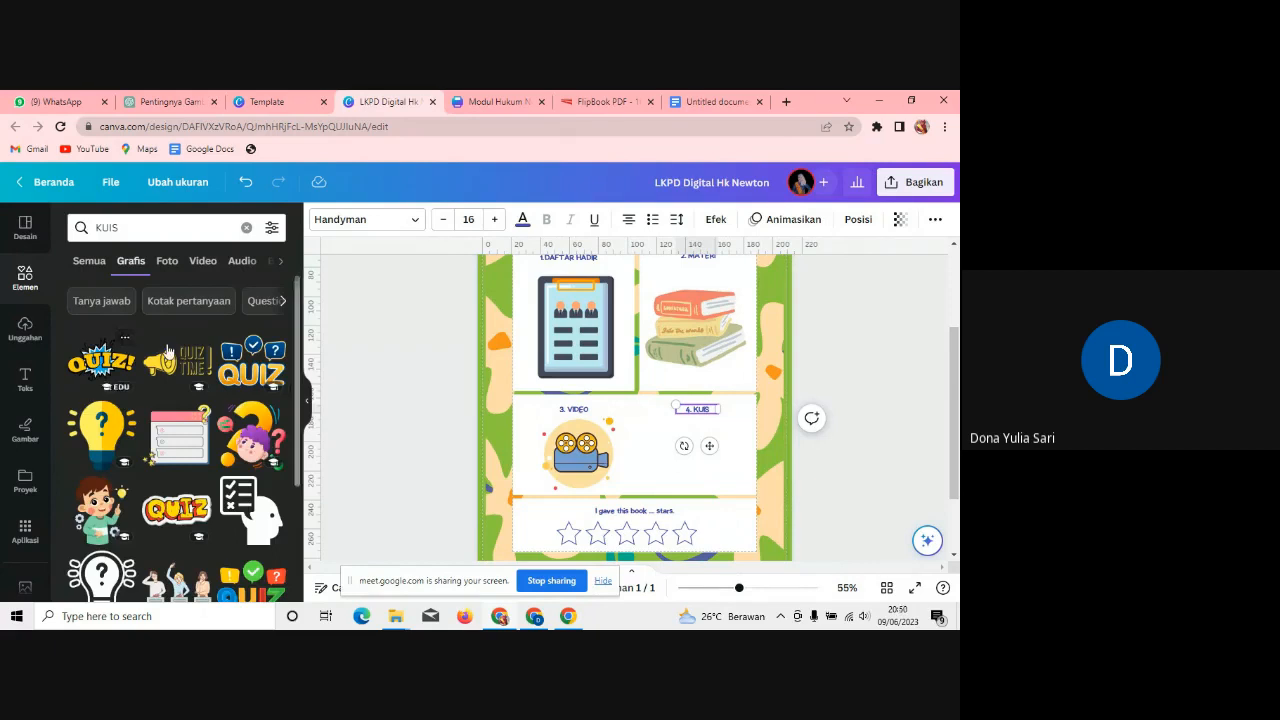
left_click(167, 350)
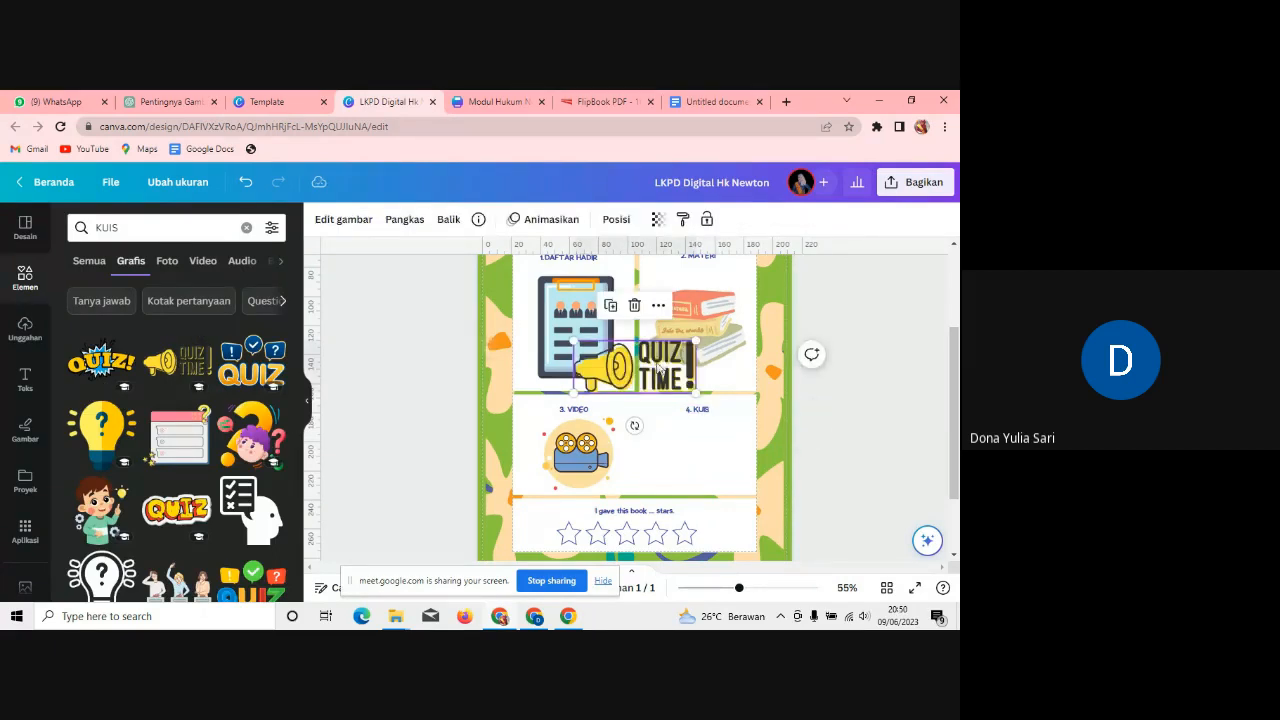
left_click_drag(658, 366, 702, 462)
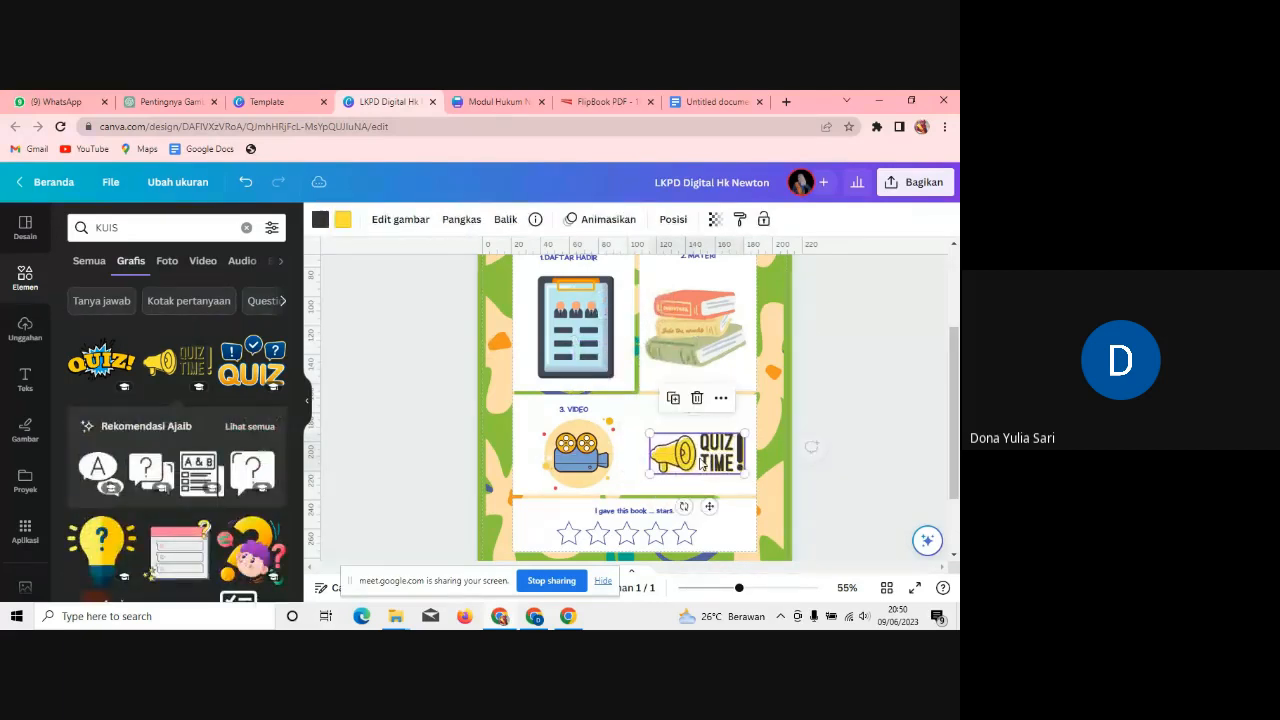
Step: Change the star caption to 'Lakukan semua tahupan diatas mendapat lima bintang', widened and centred above the stars
double_click(669, 511)
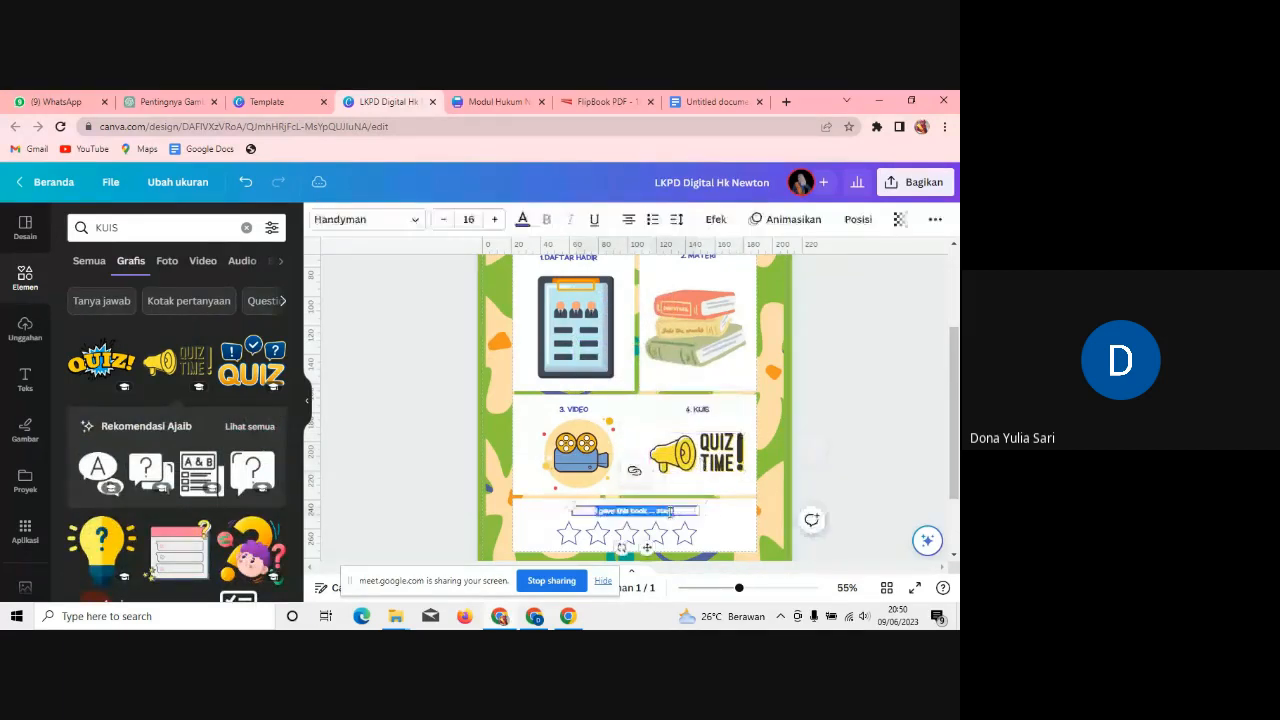
type("L")
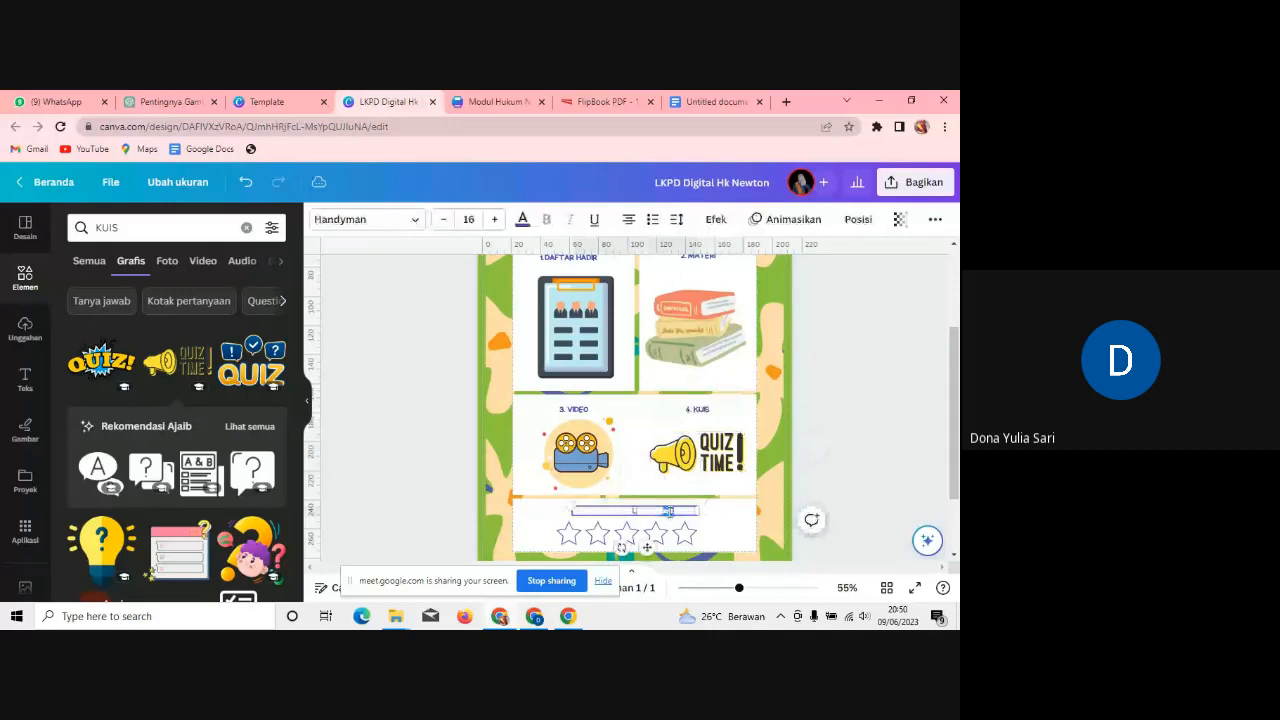
type("akukan semua tahu")
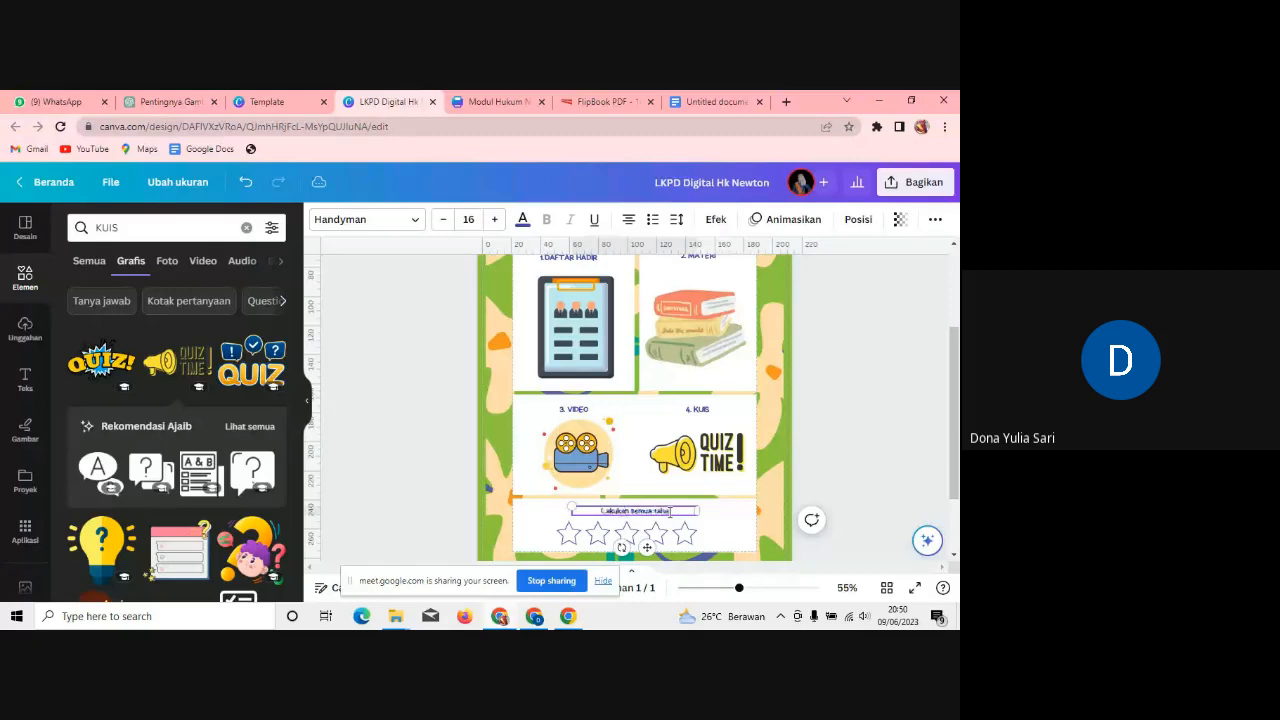
type("pan diatas")
type(" mendapa")
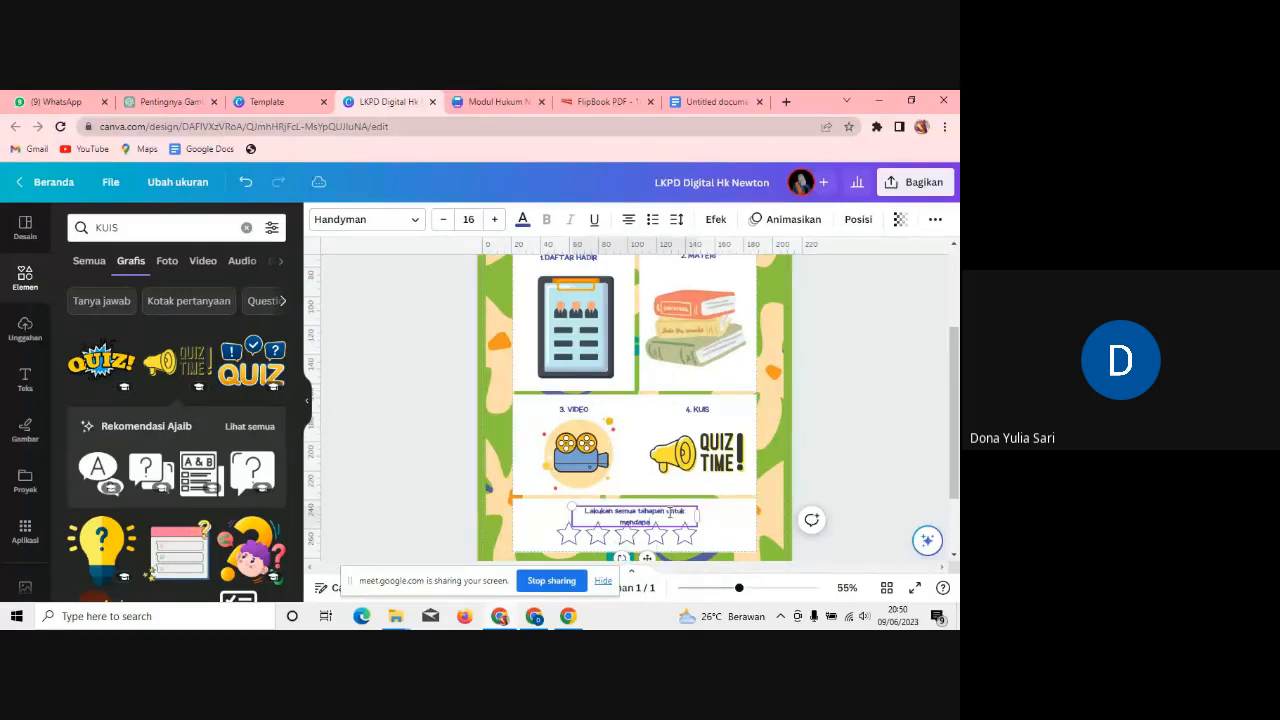
type("t lima bintang")
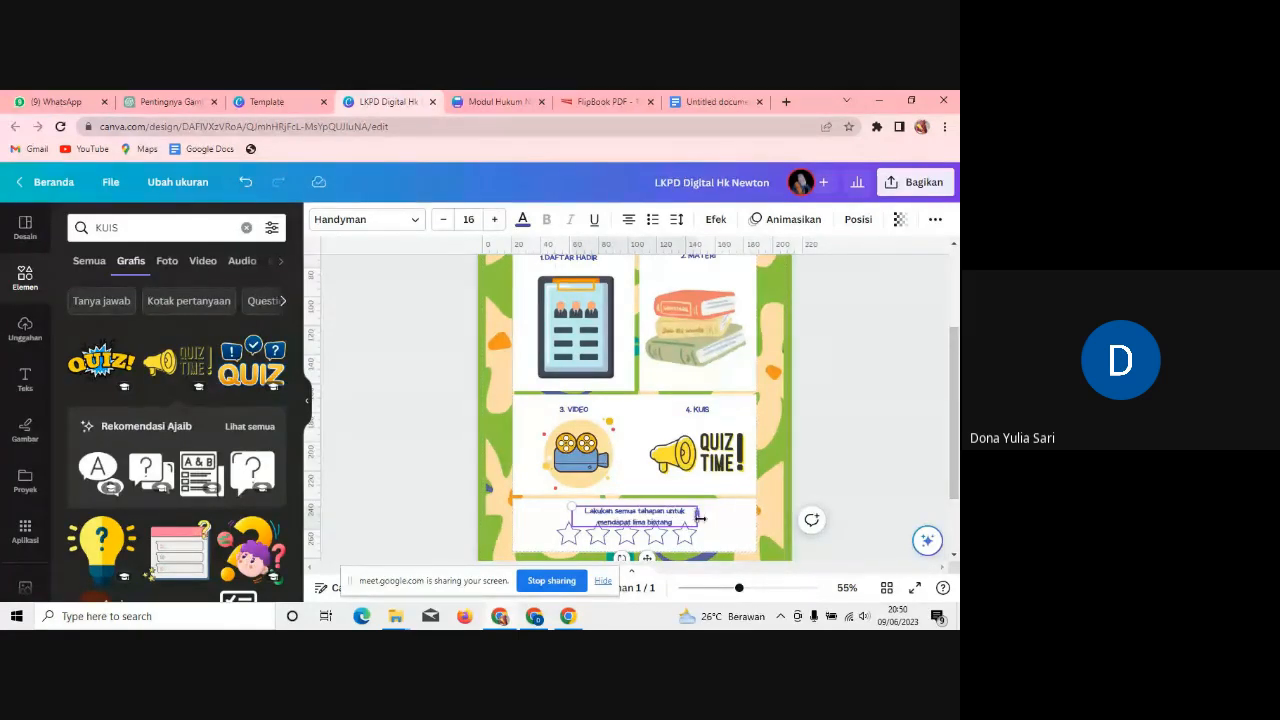
left_click_drag(699, 517, 778, 513)
left_click_drag(688, 544, 645, 548)
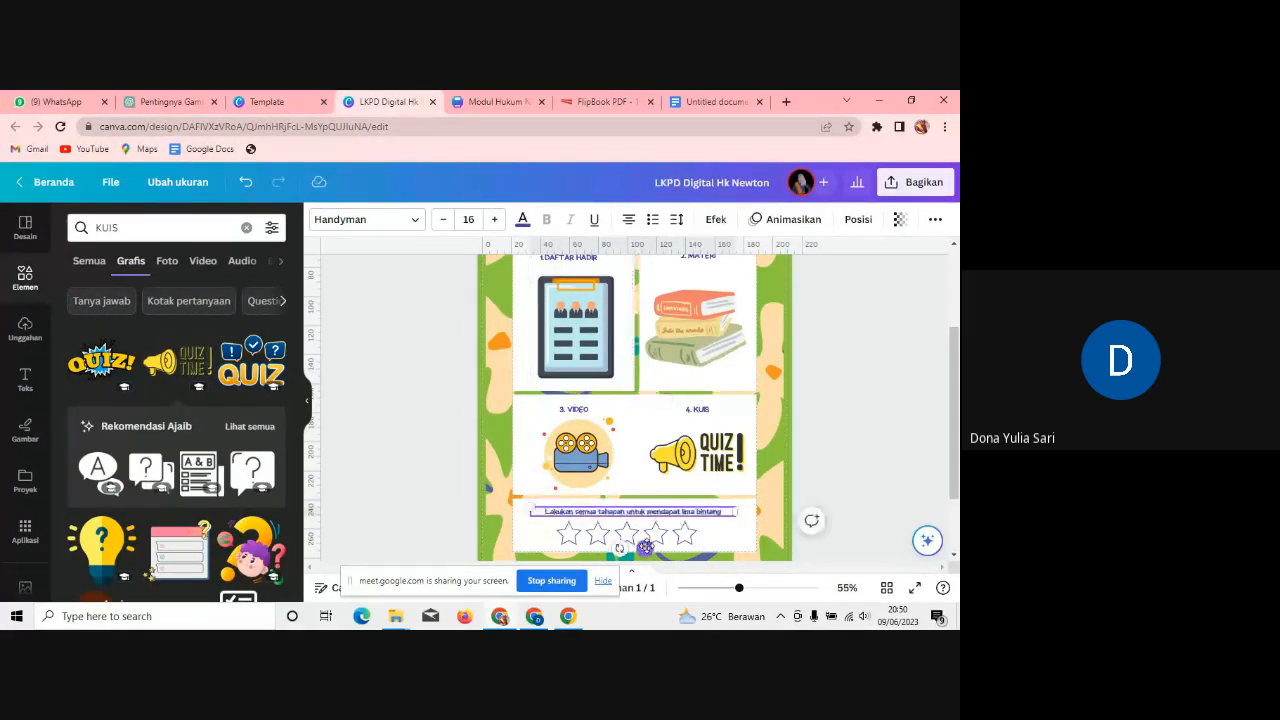
left_click_drag(956, 454, 958, 403)
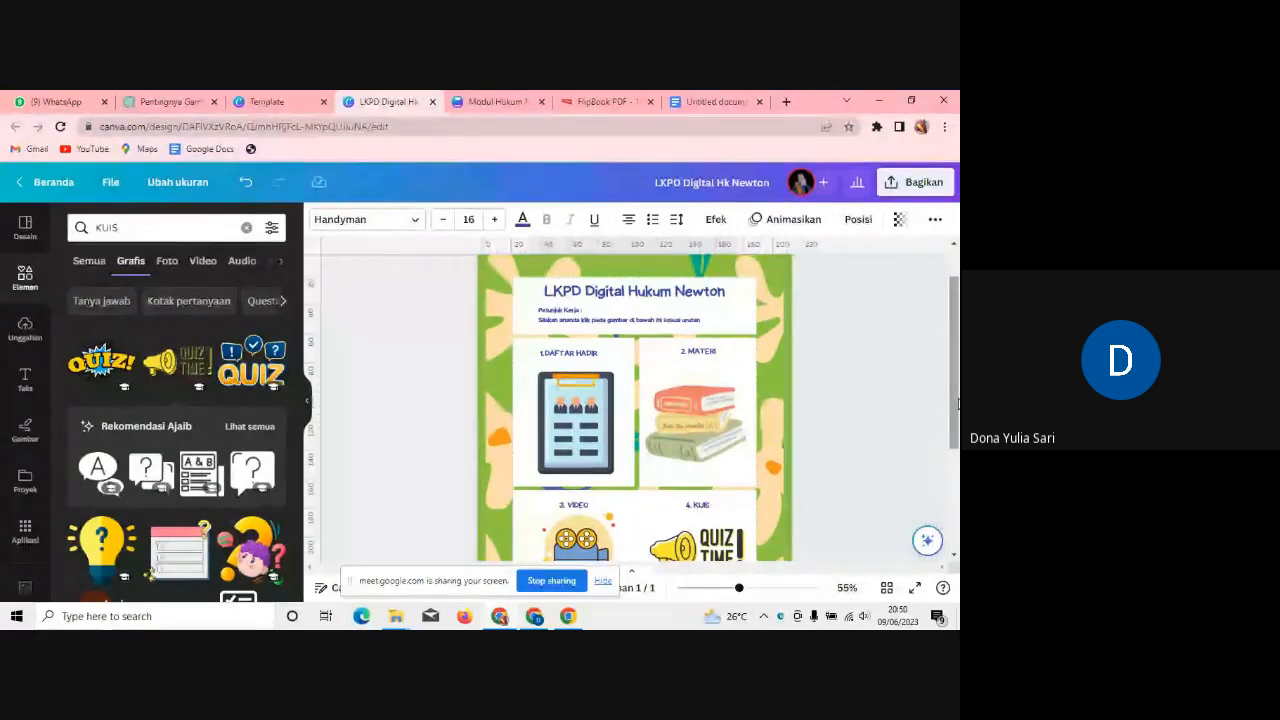
Step: Check the flipbook page, then return to the LKPD worksheet and select the MATERI books image
left_click(605, 102)
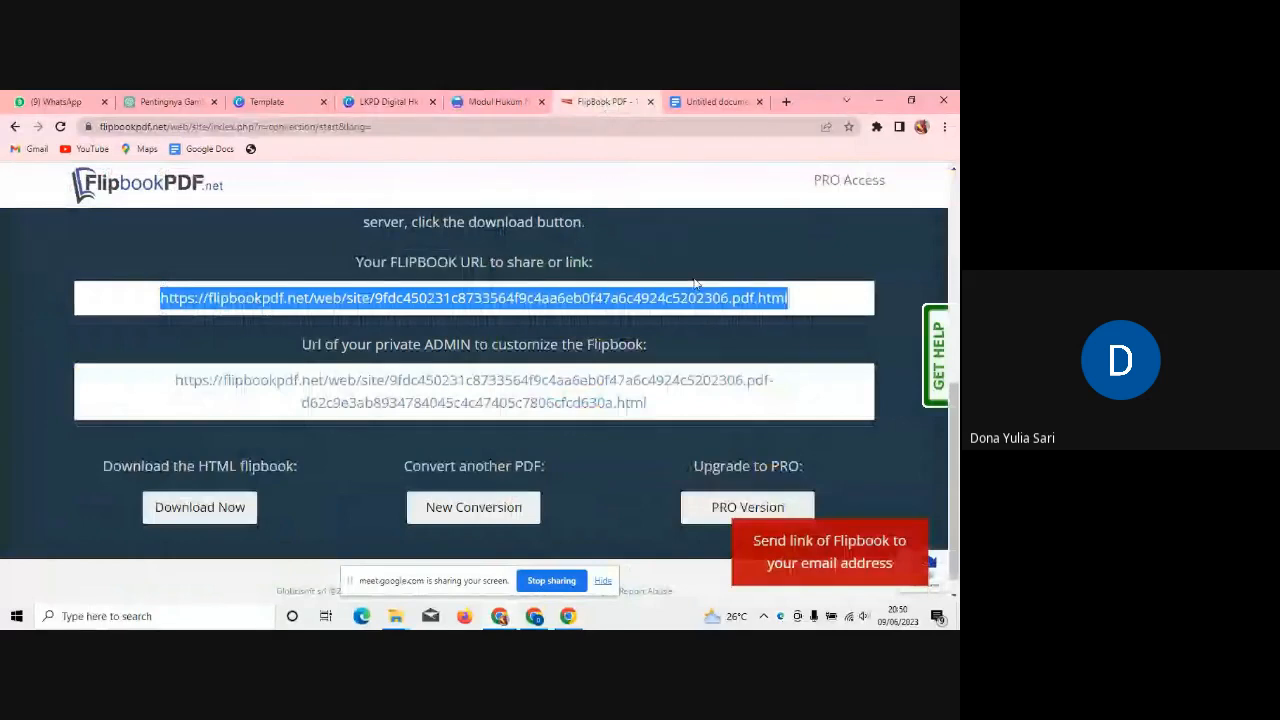
left_click(497, 108)
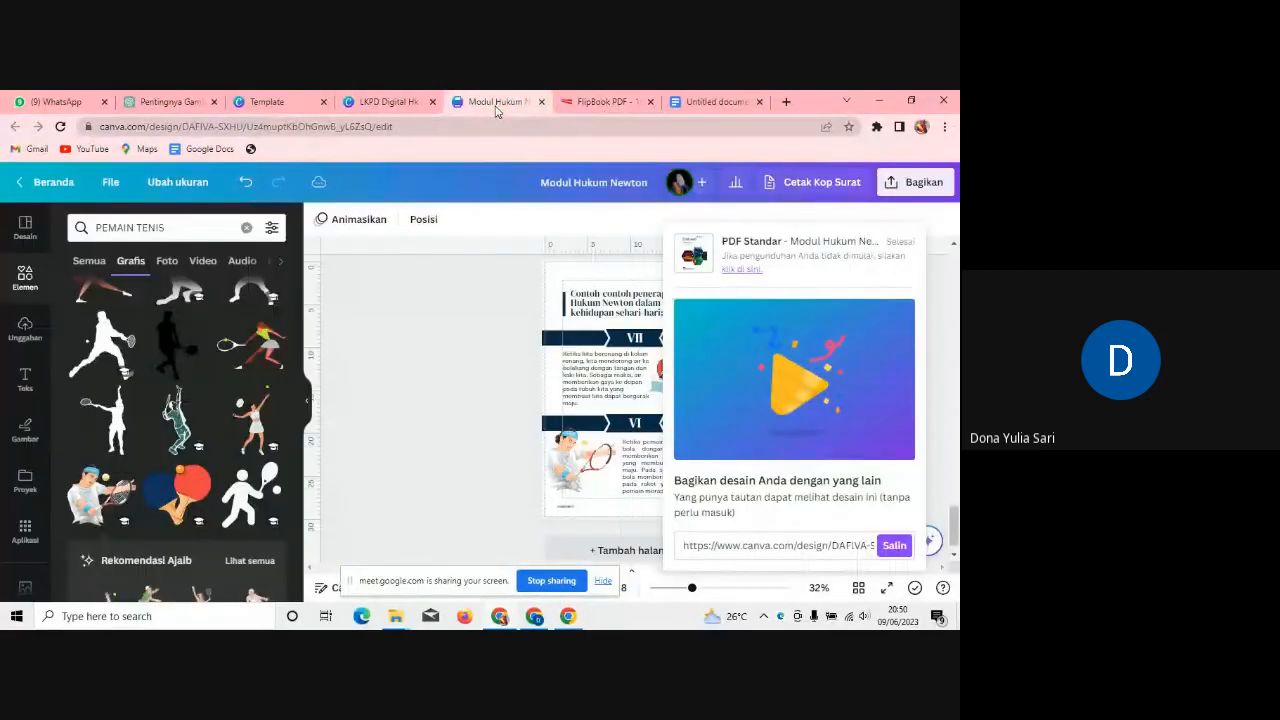
left_click(397, 101)
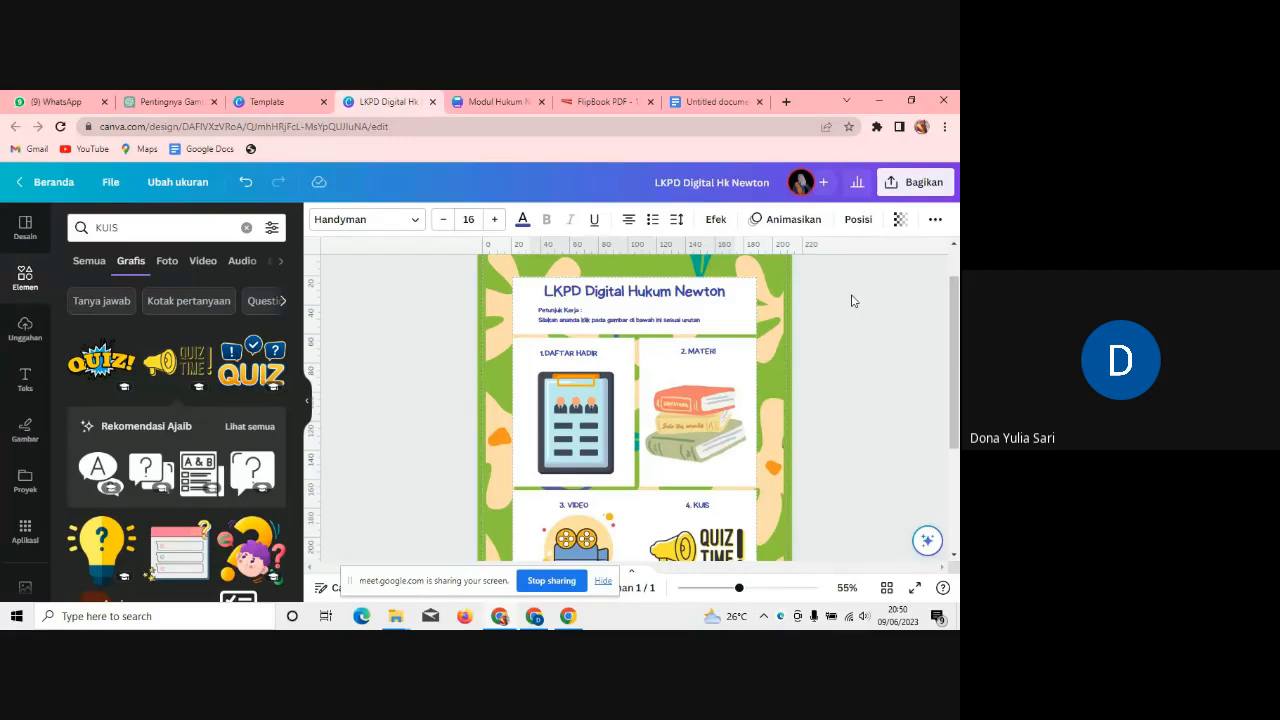
left_click(684, 409)
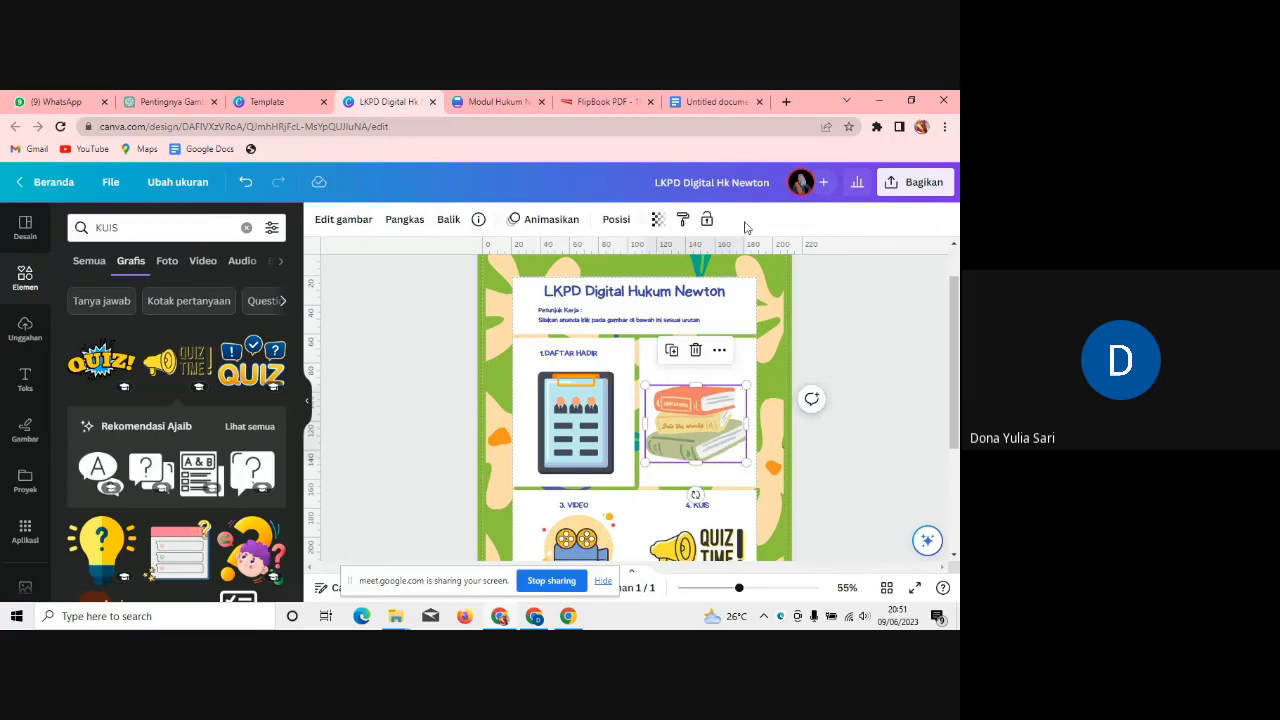
left_click(718, 352)
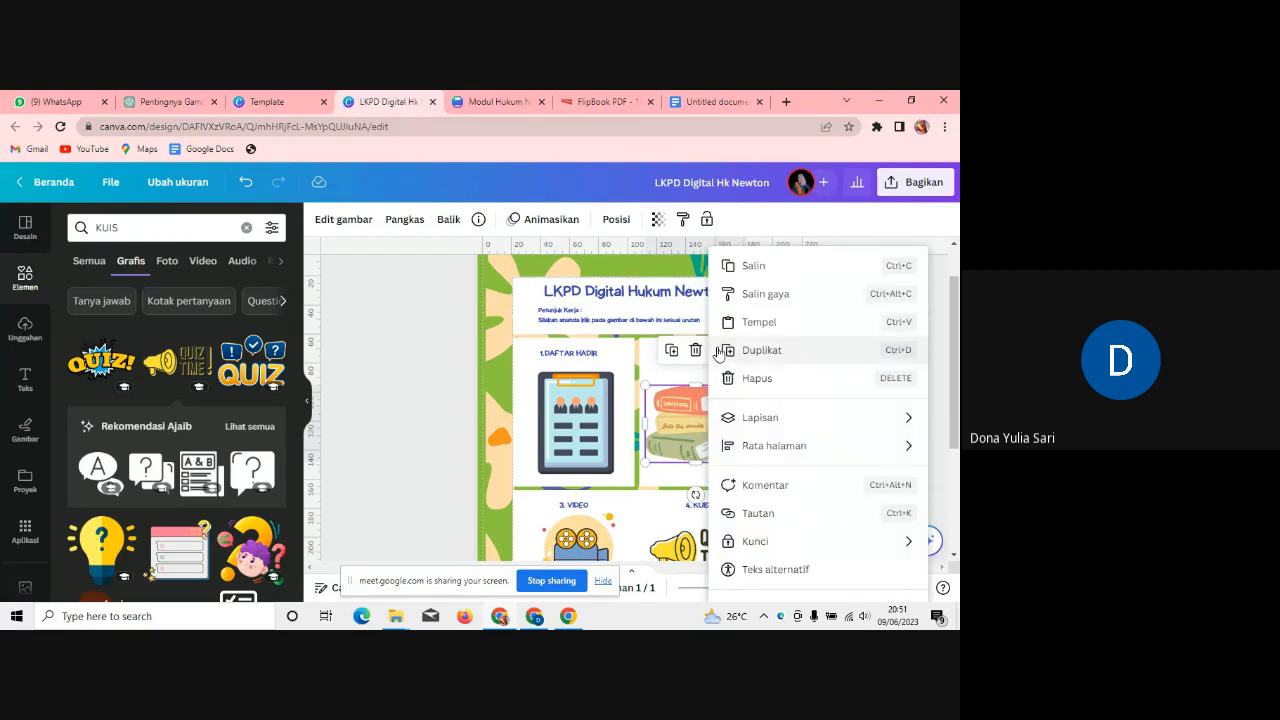
left_click(669, 419)
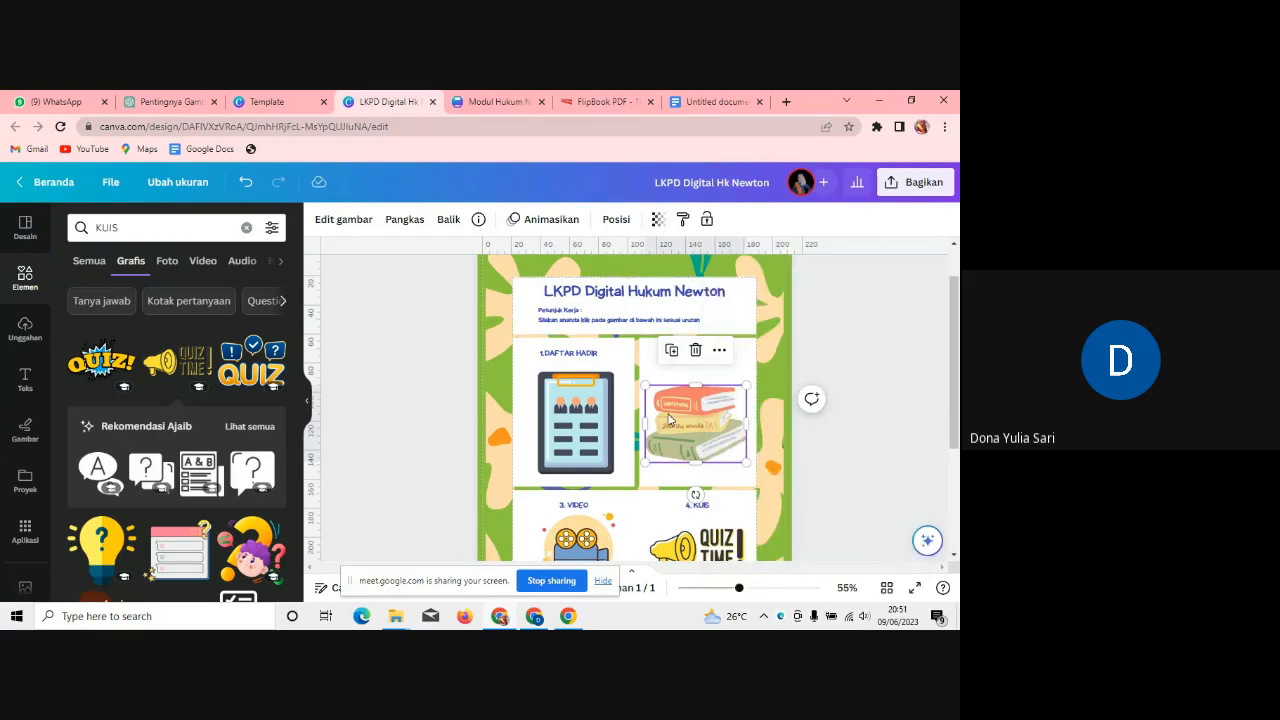
left_click(716, 352)
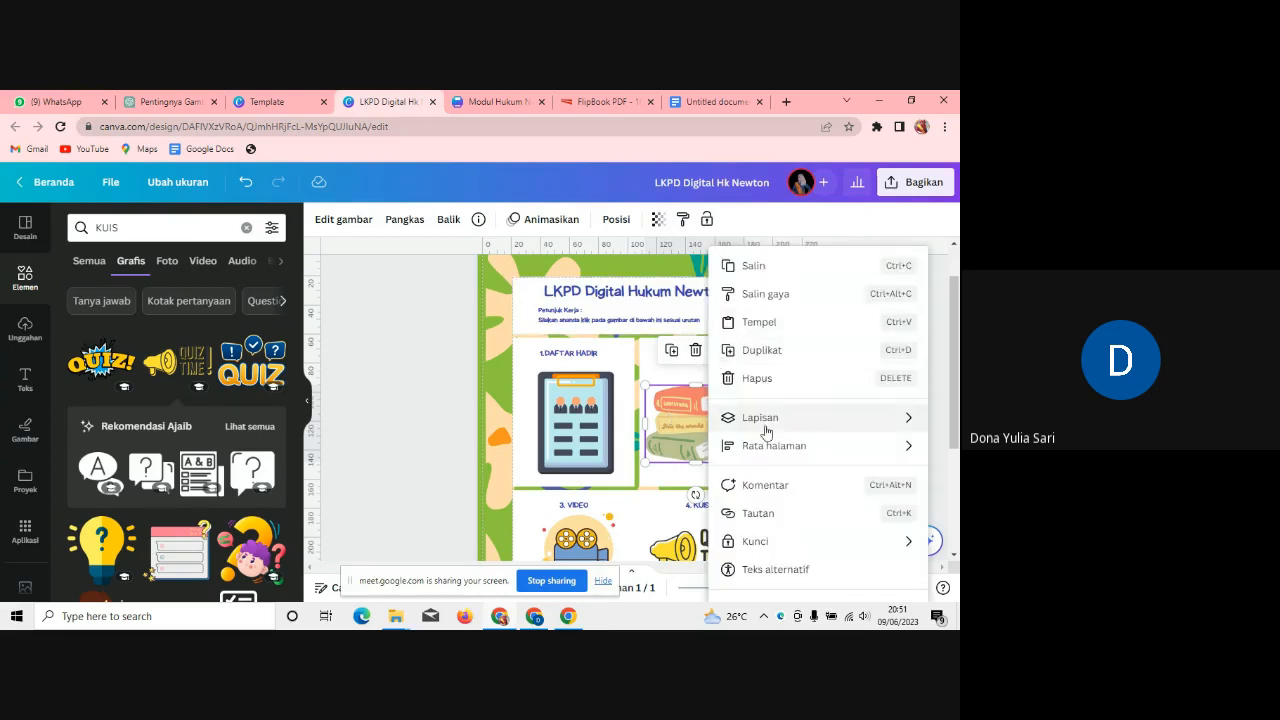
Step: Link the books image to the flipbook share URL
left_click(760, 513)
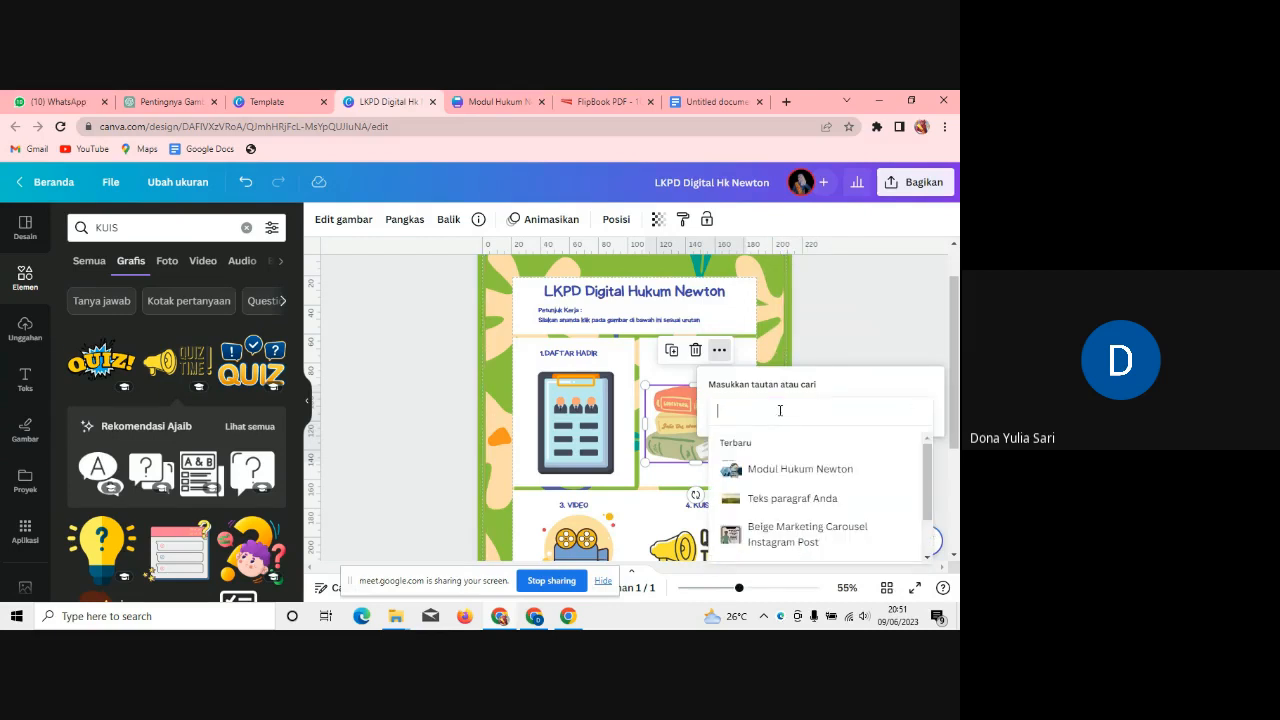
left_click(602, 102)
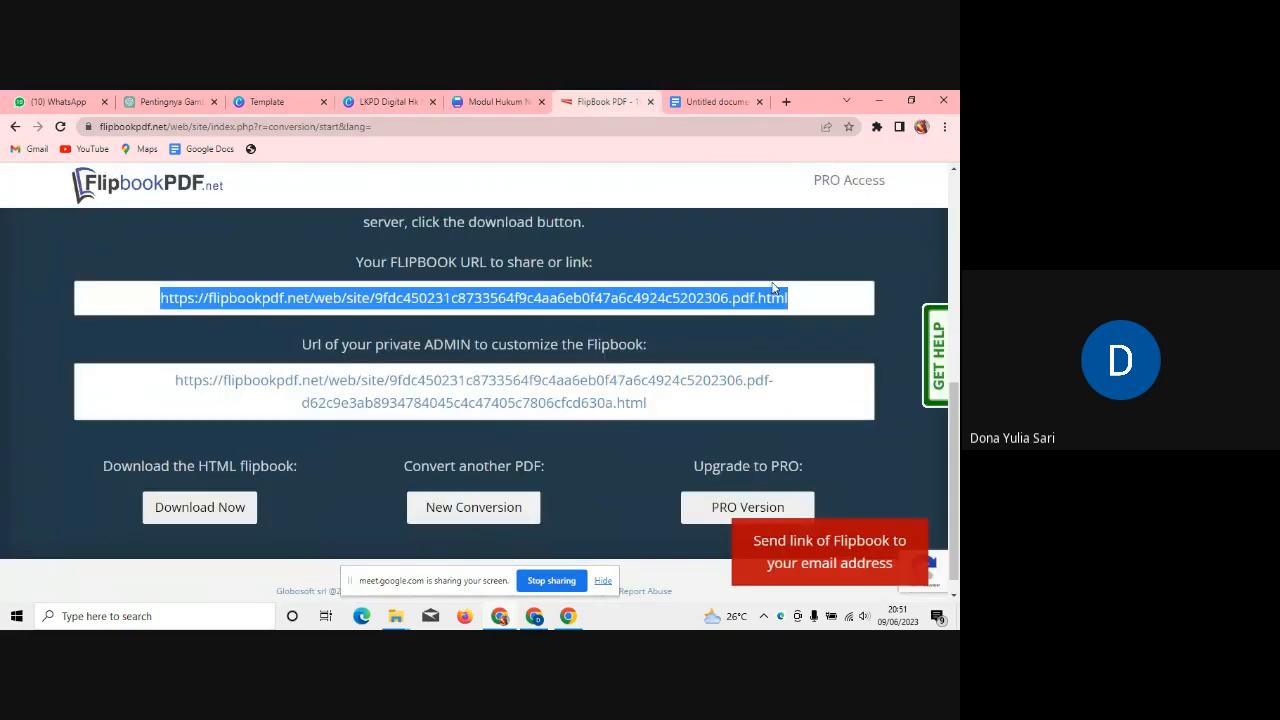
left_click(385, 101)
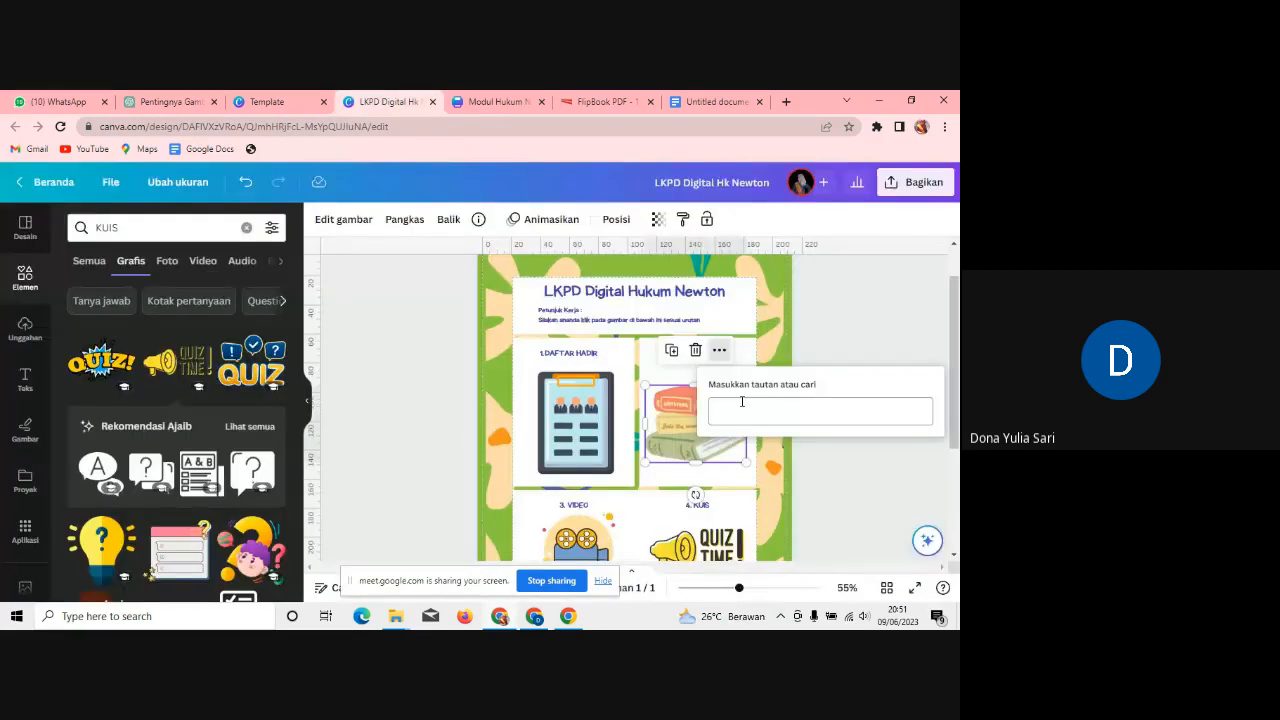
key("ctrl+v")
left_click(864, 316)
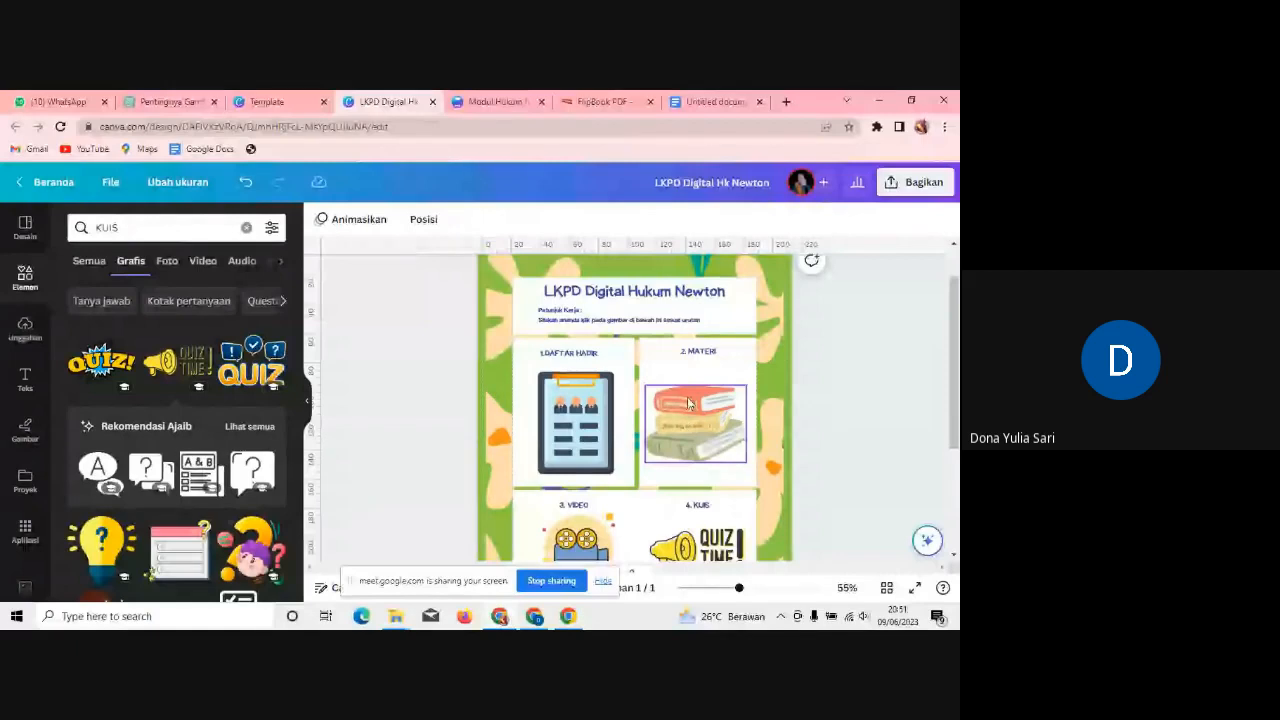
left_click(606, 98)
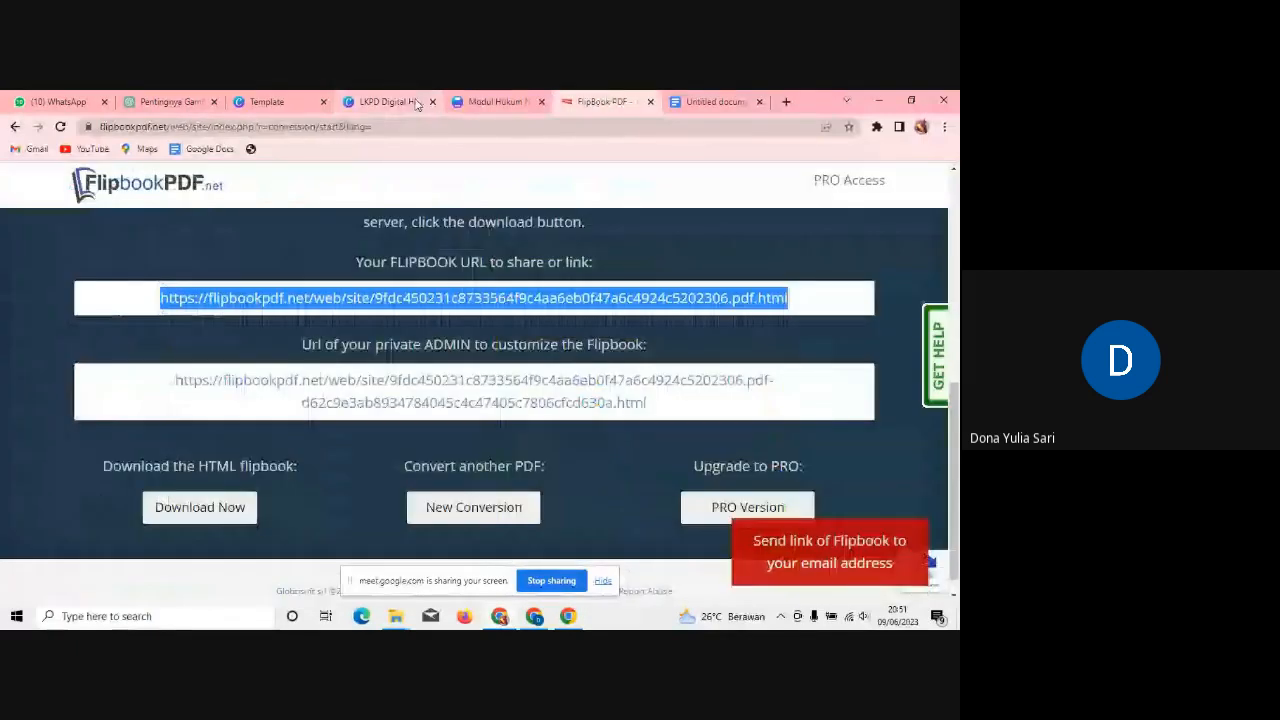
left_click(417, 103)
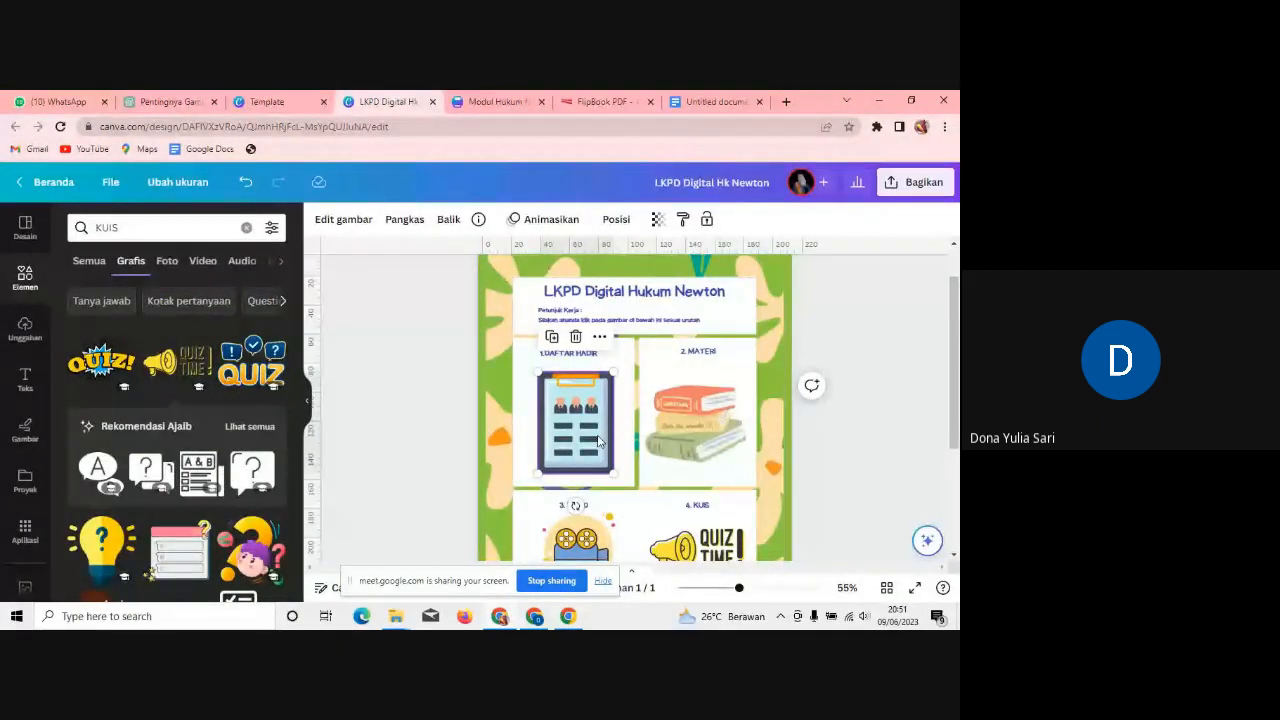
Step: Open Google Drive in a new tab from the Google apps grid
left_click(787, 101)
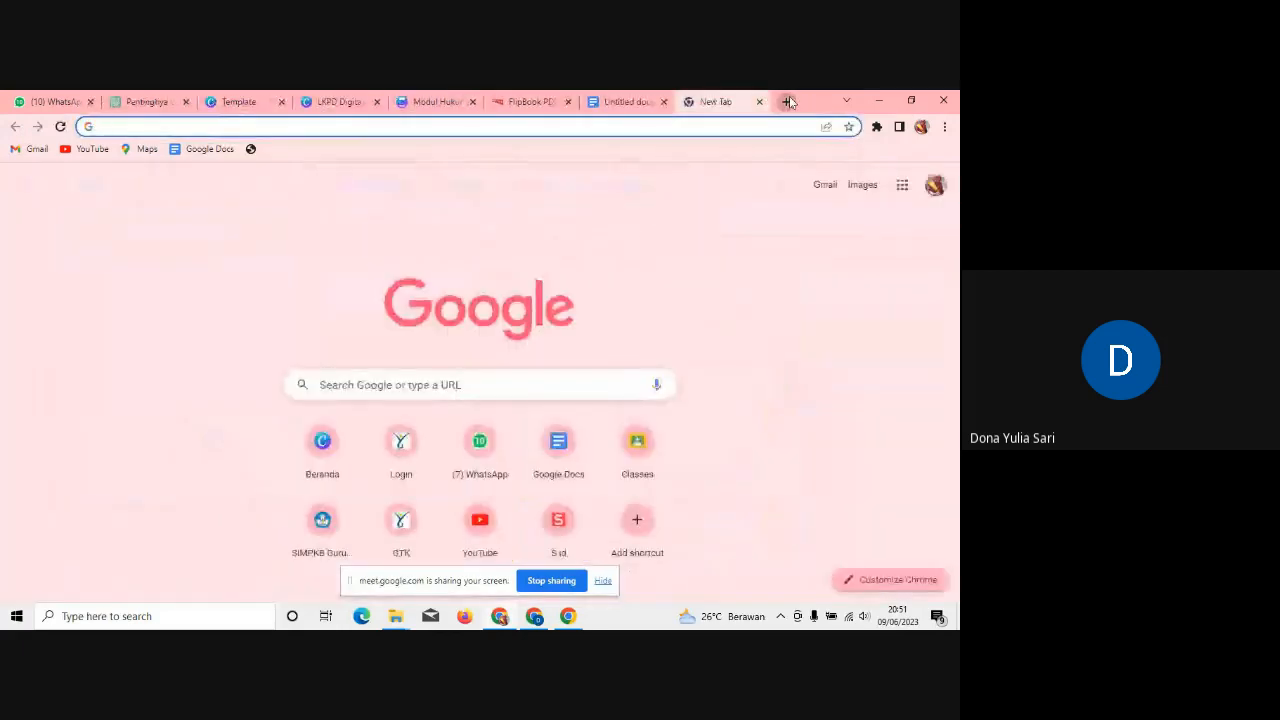
left_click(909, 189)
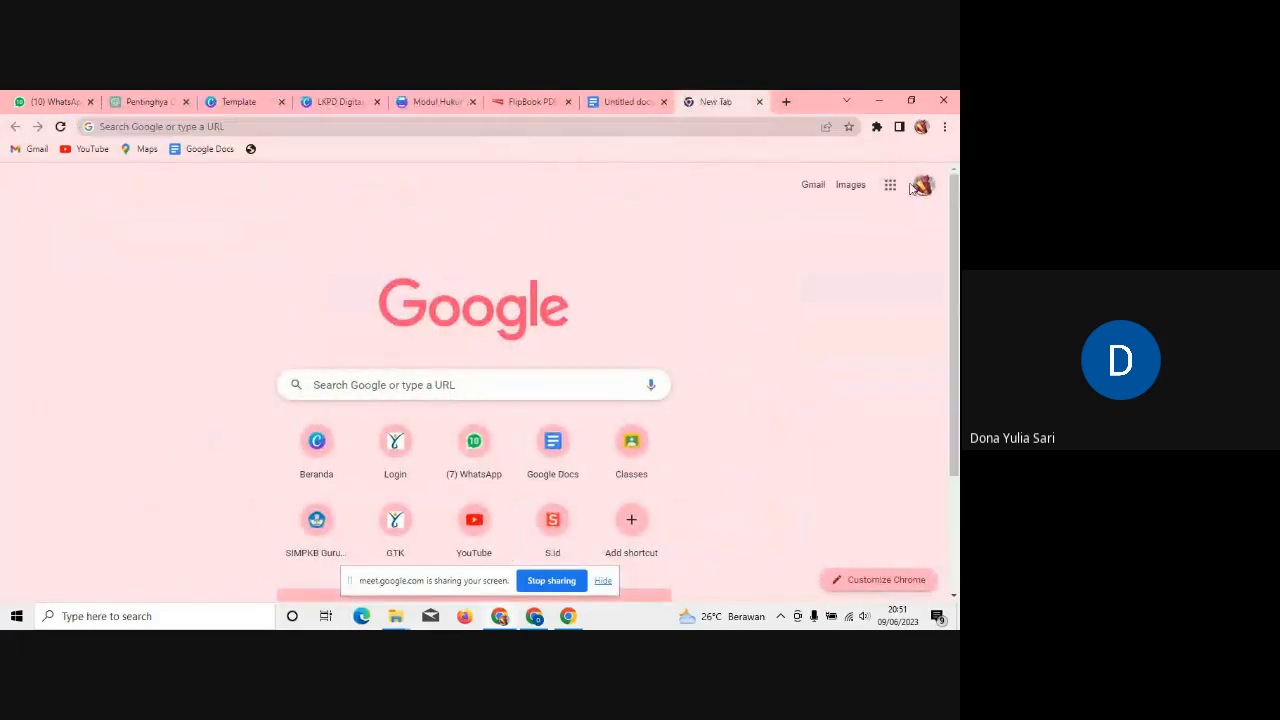
left_click(899, 189)
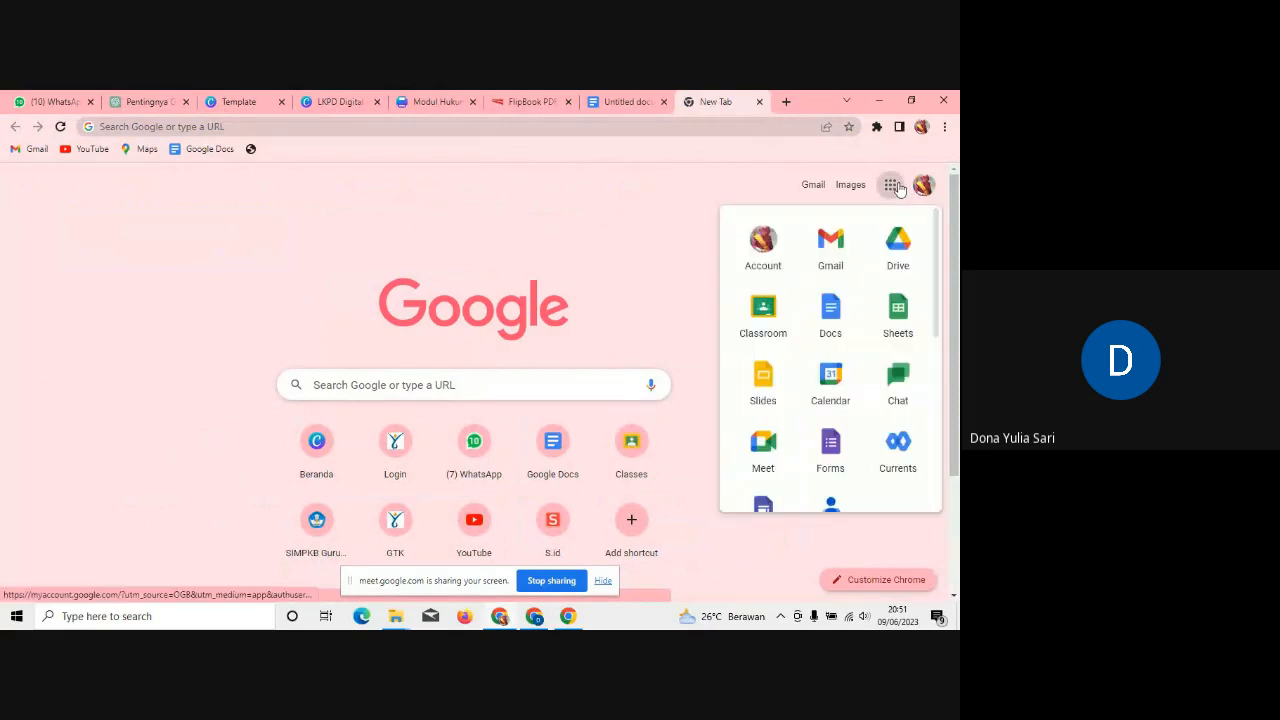
left_click(894, 245)
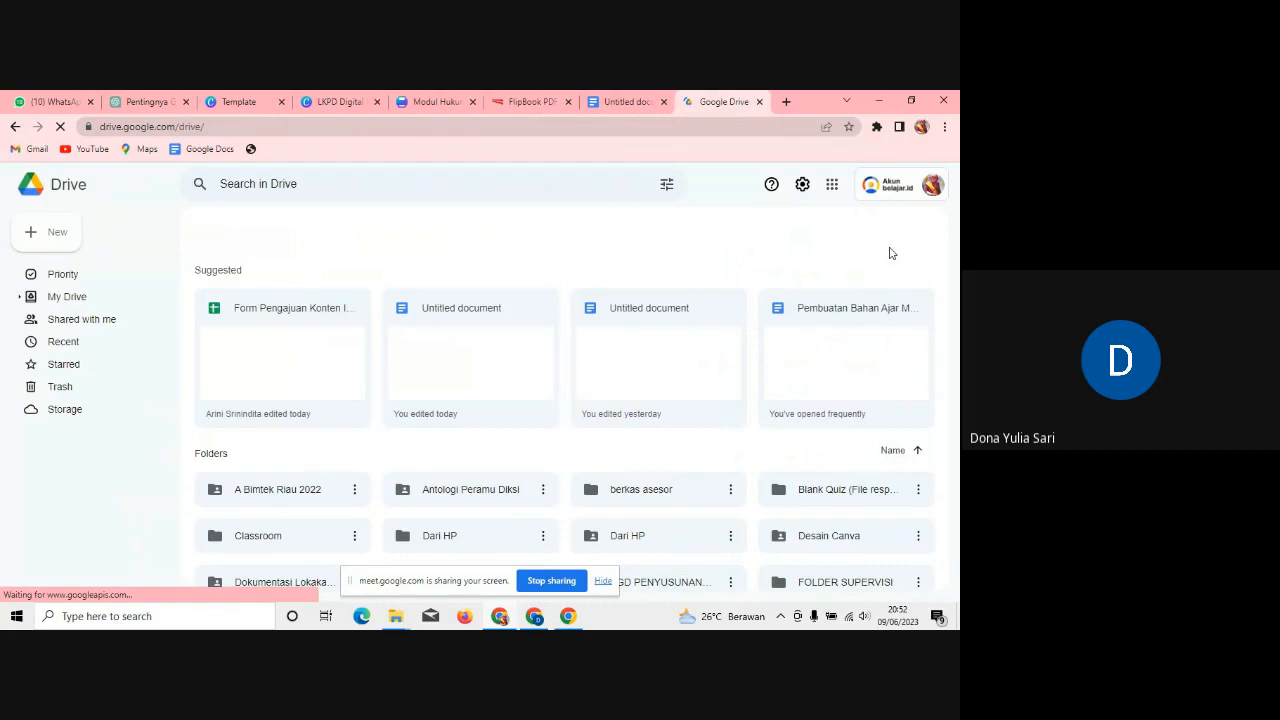
Step: Search Drive for 'daftar hadir', refine it to 'daftar hadir fisika', and locate the Daftar Hadir Fisika form
left_click(395, 183)
type("d")
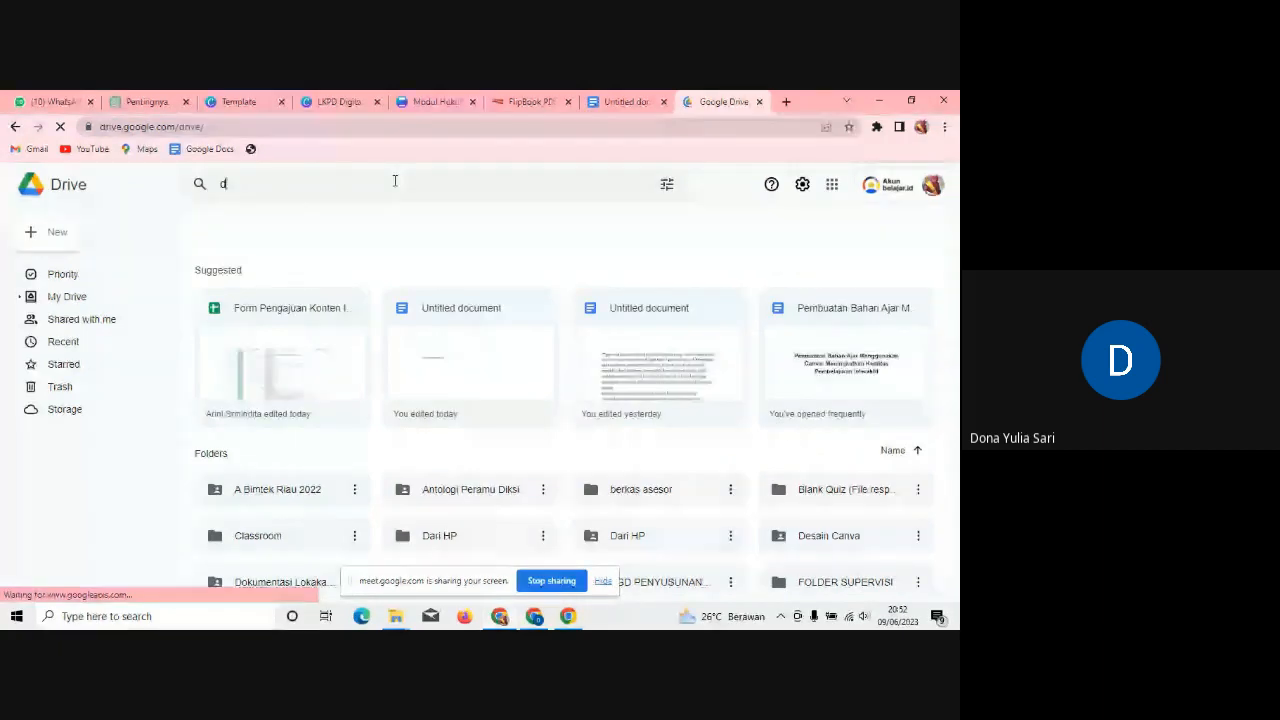
type("aftar hadi")
type("r")
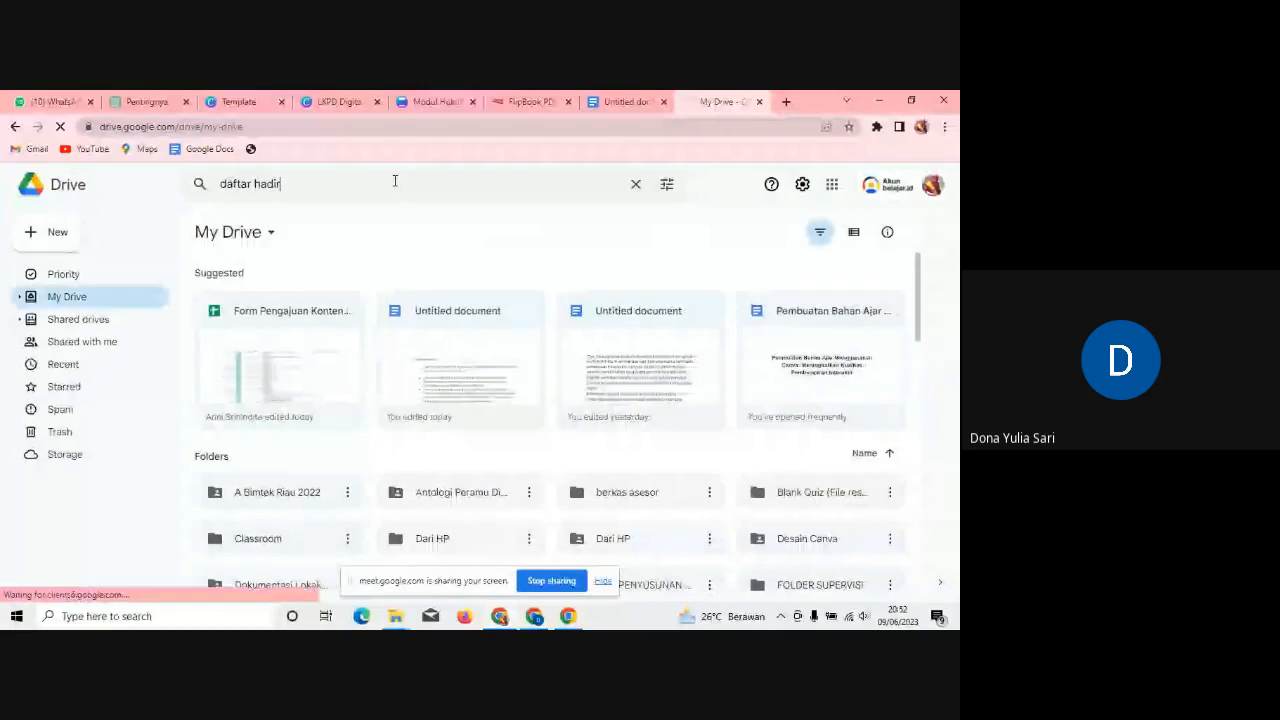
key("Return")
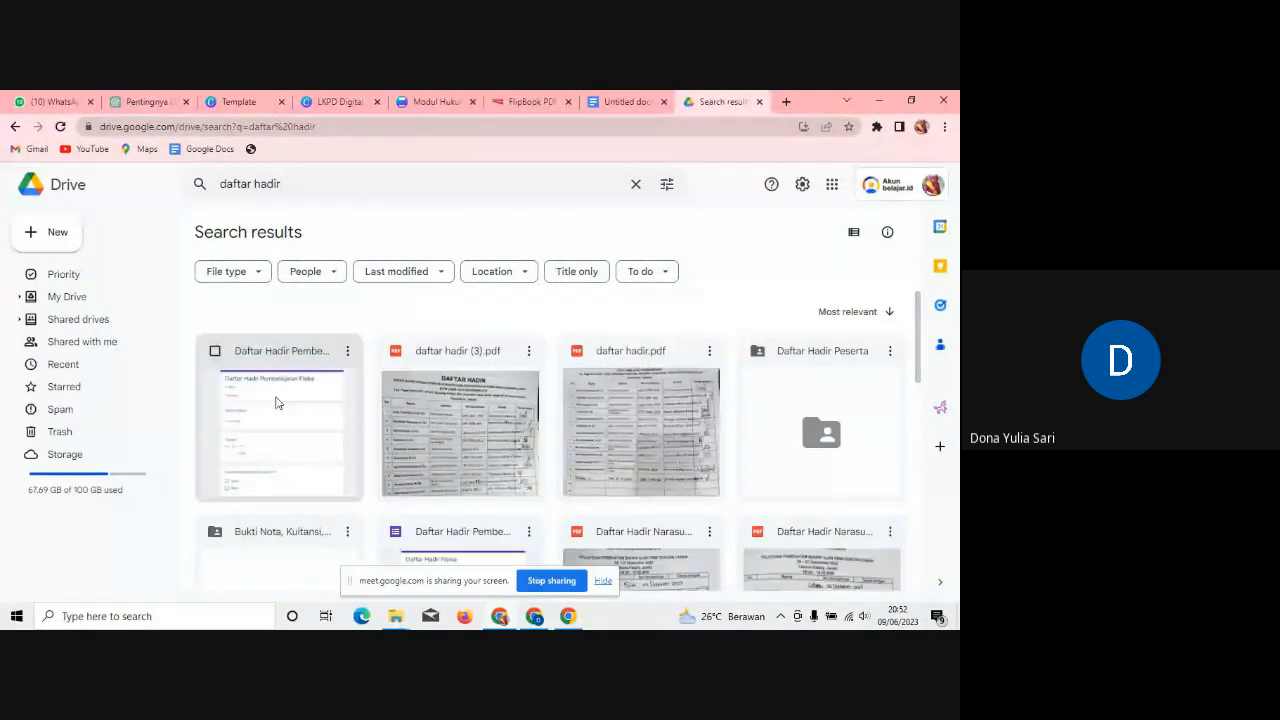
left_click(319, 196)
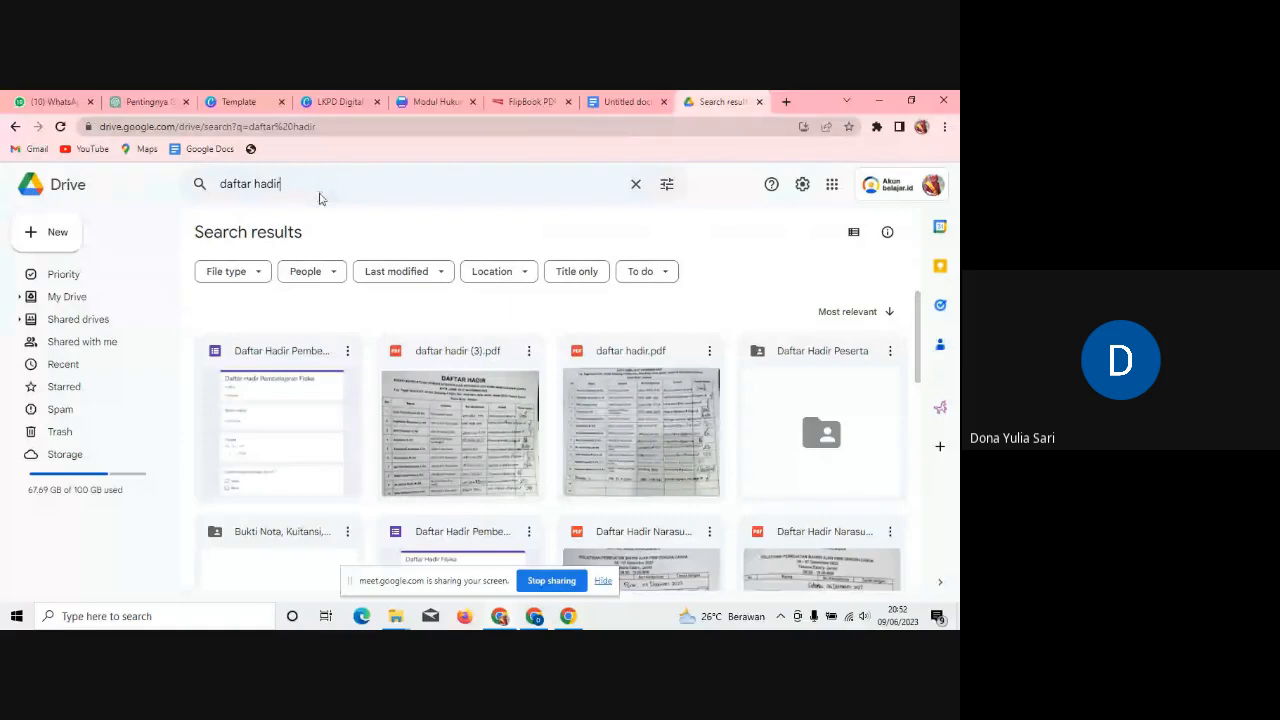
type("fisika")
key("Return")
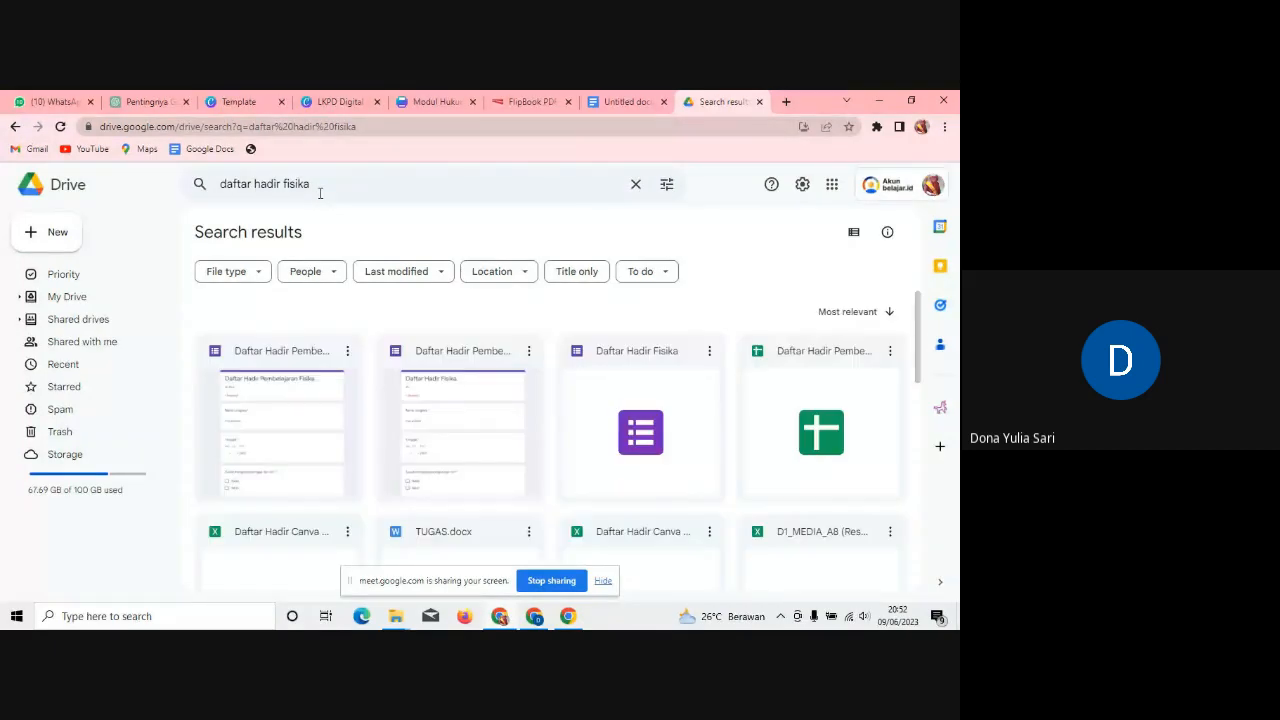
right_click(710, 352)
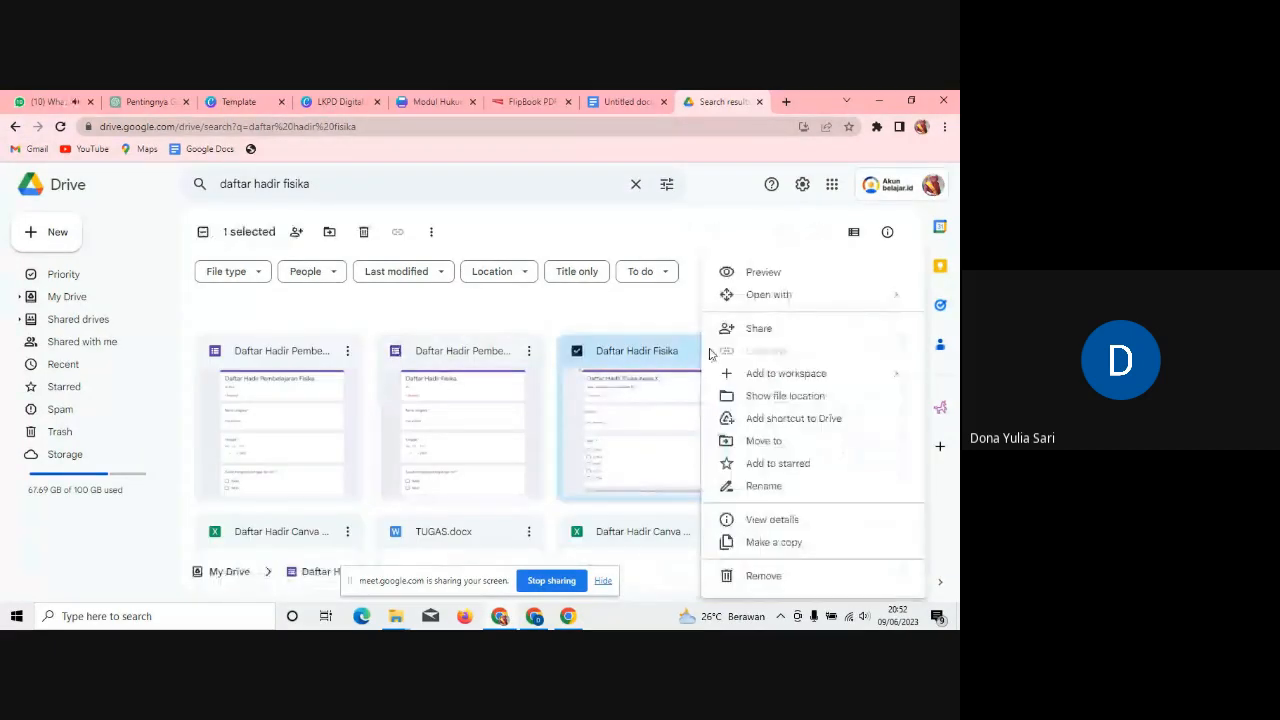
mouse_move(800, 294)
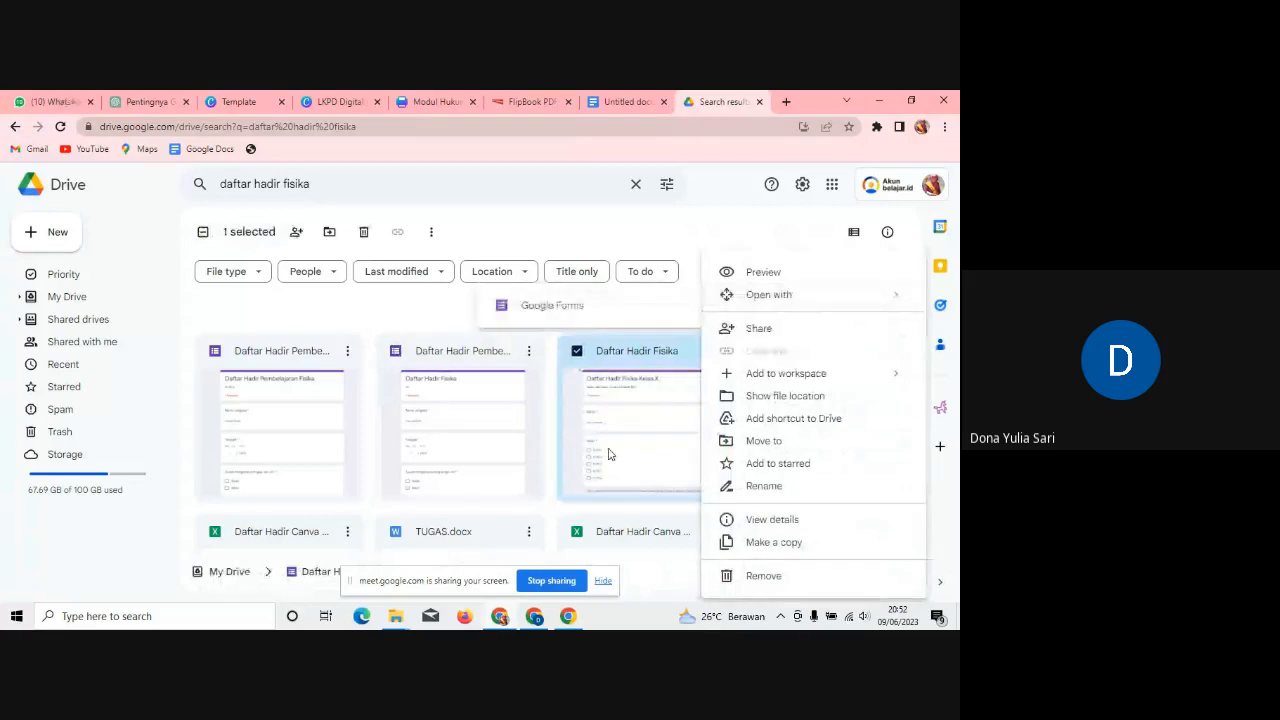
left_click(610, 454)
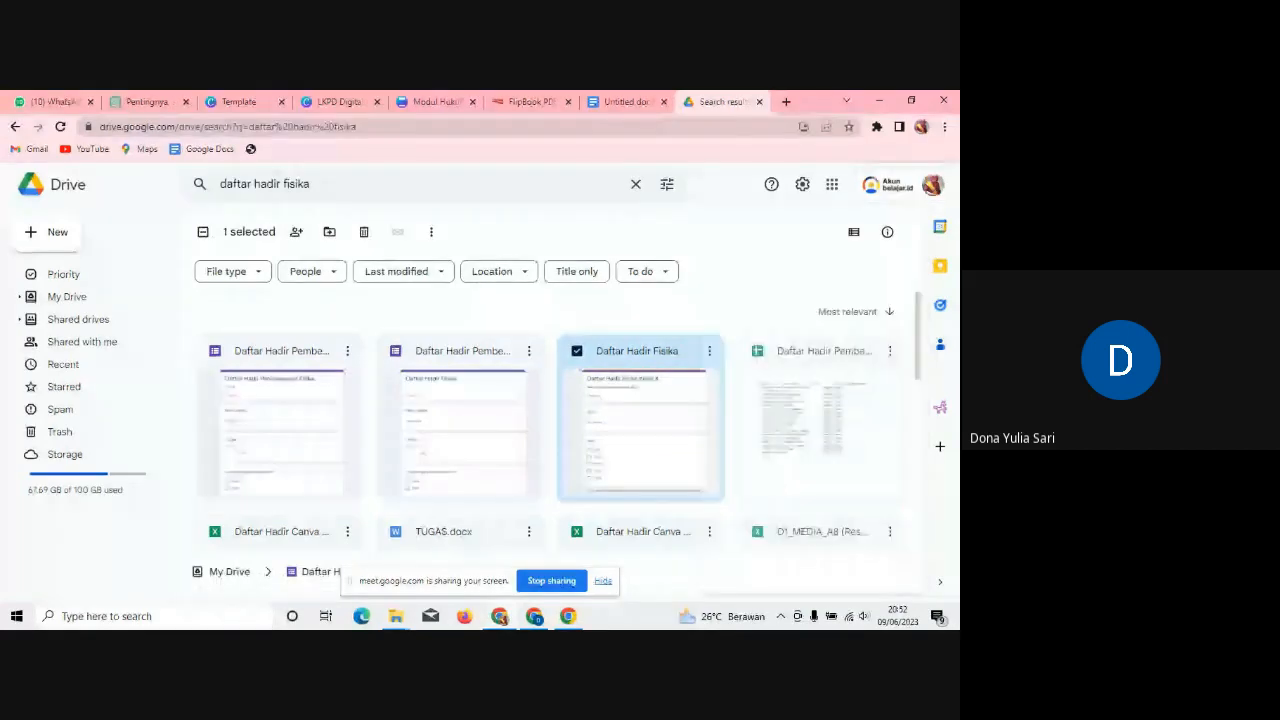
Step: Open the Daftar Hadir Fisika form, show its Send link, then return to Canva
double_click(662, 436)
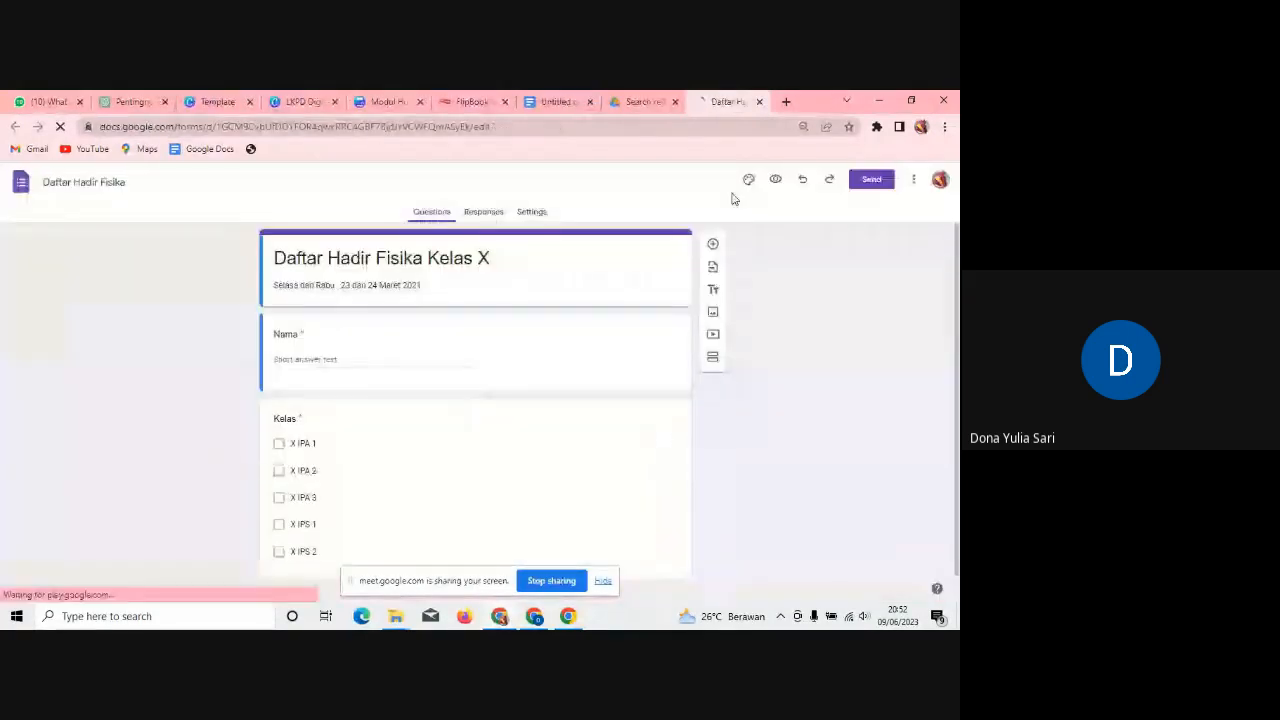
left_click(866, 181)
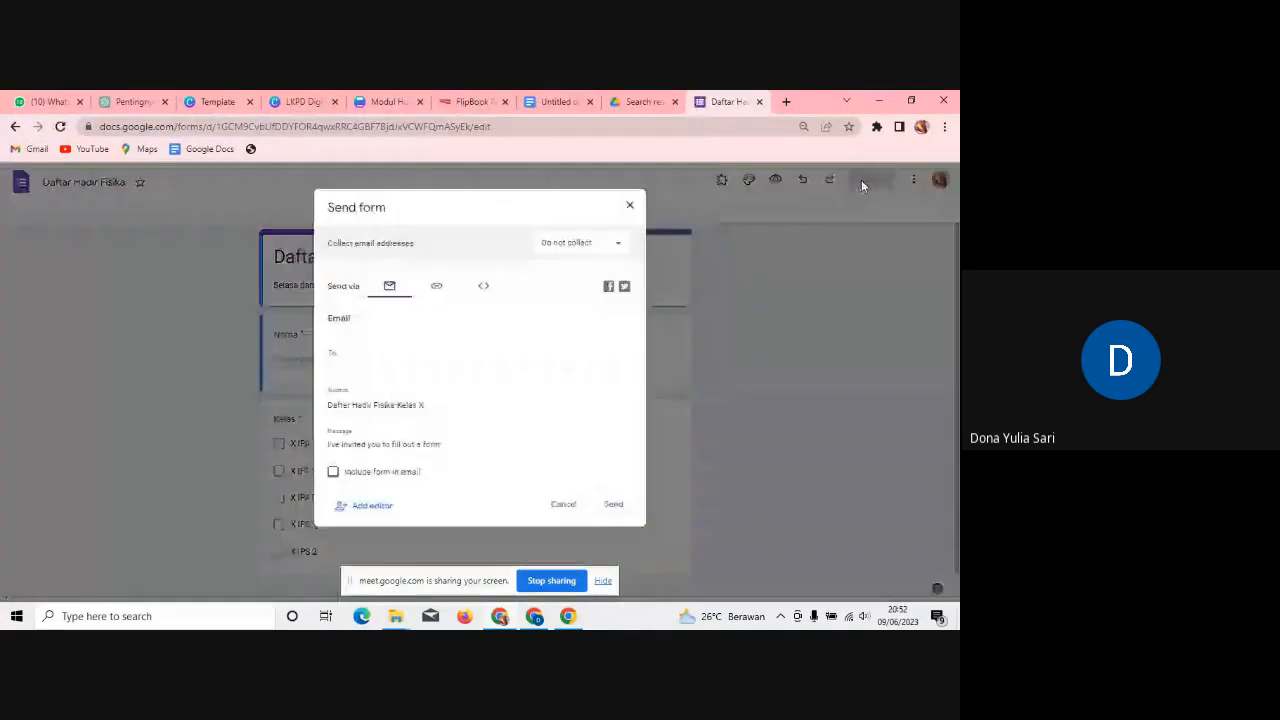
left_click(436, 289)
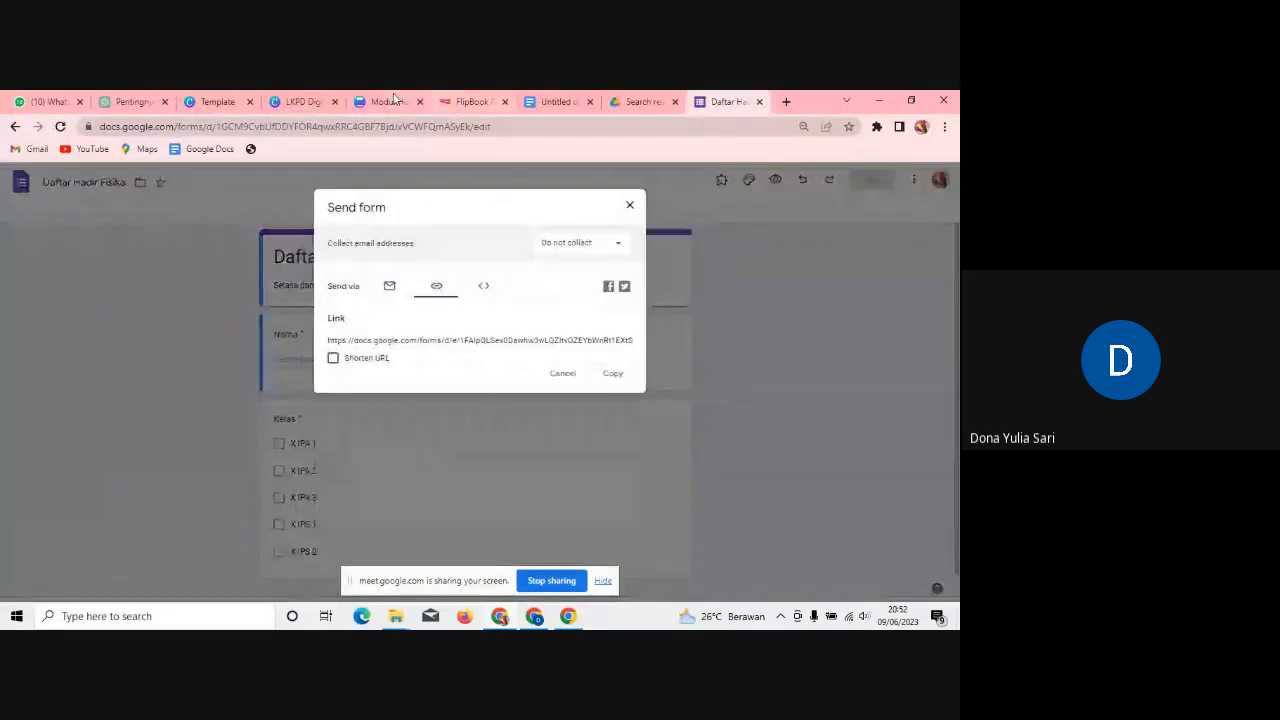
left_click(305, 101)
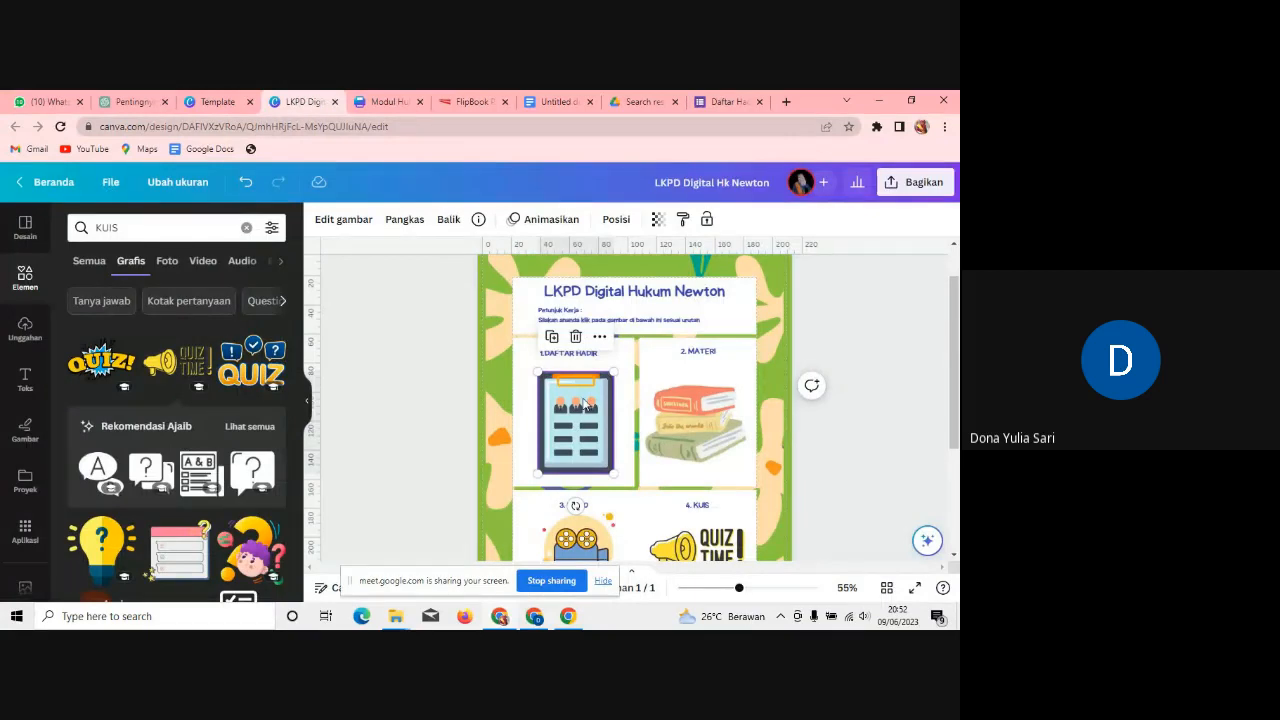
Step: Link the DAFTAR HADIR clipboard picture to the pasted flipbook address via Tautan
right_click(586, 403)
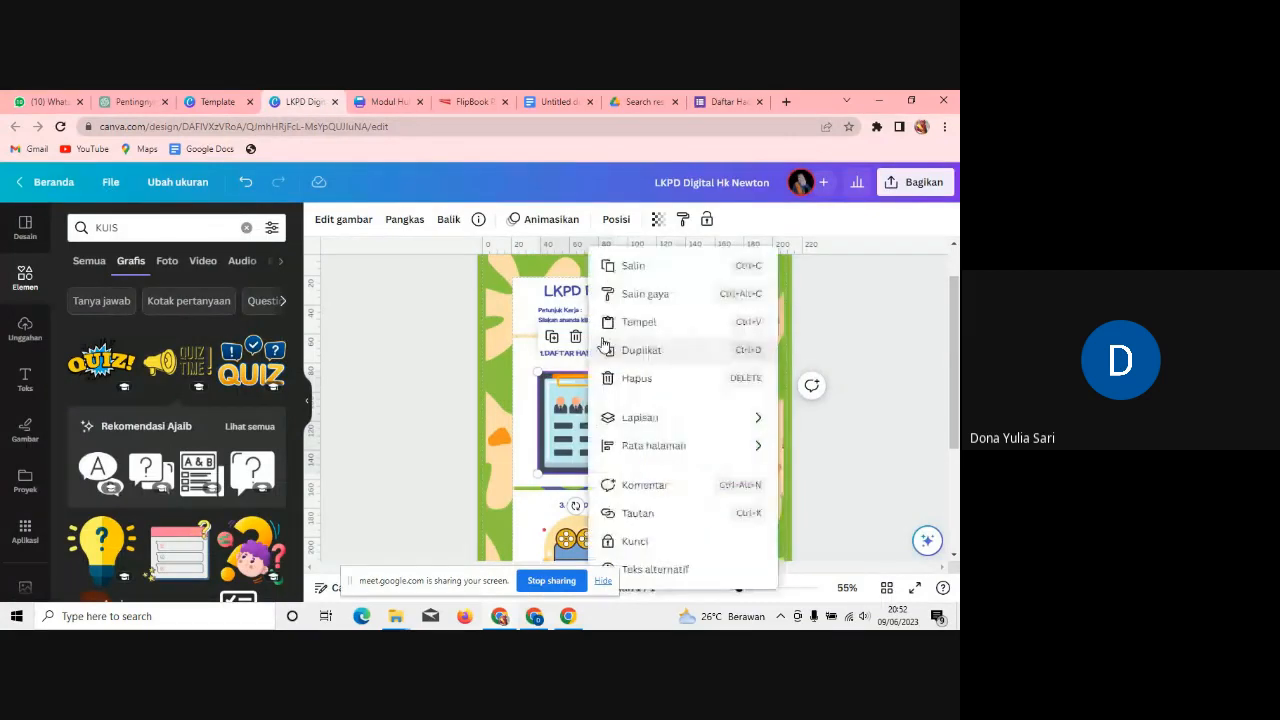
left_click(717, 522)
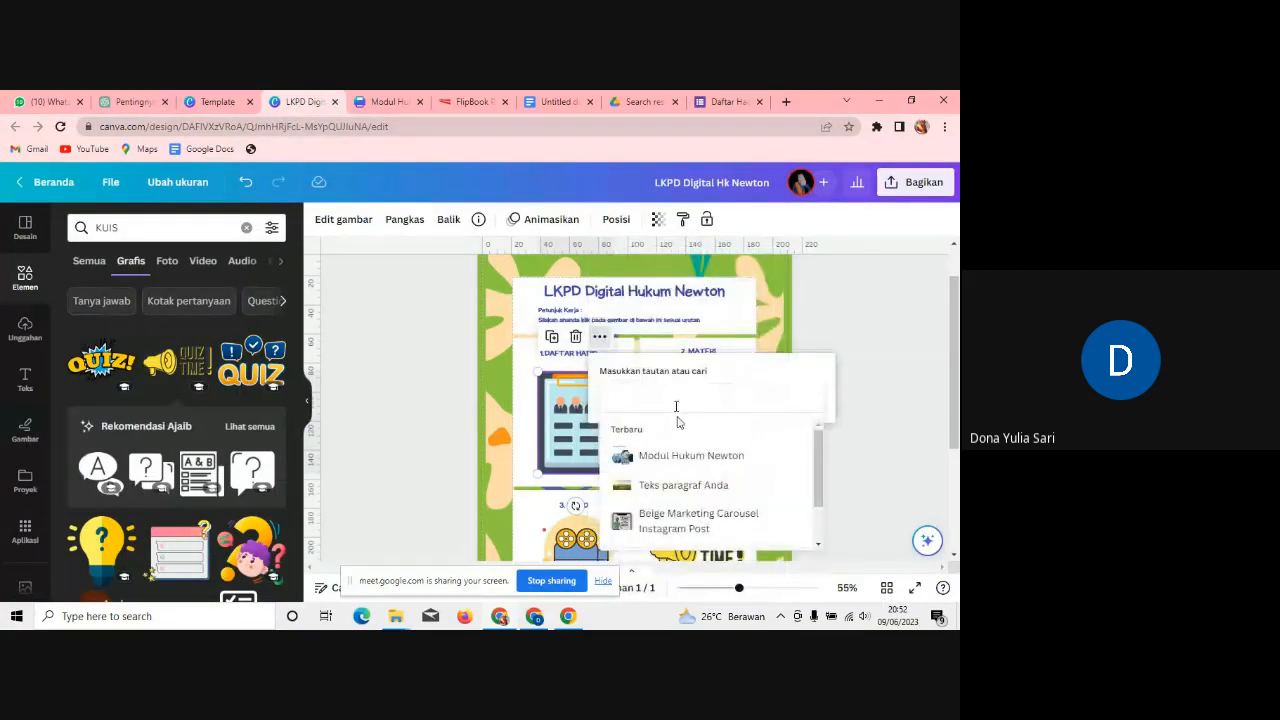
key("ctrl+v")
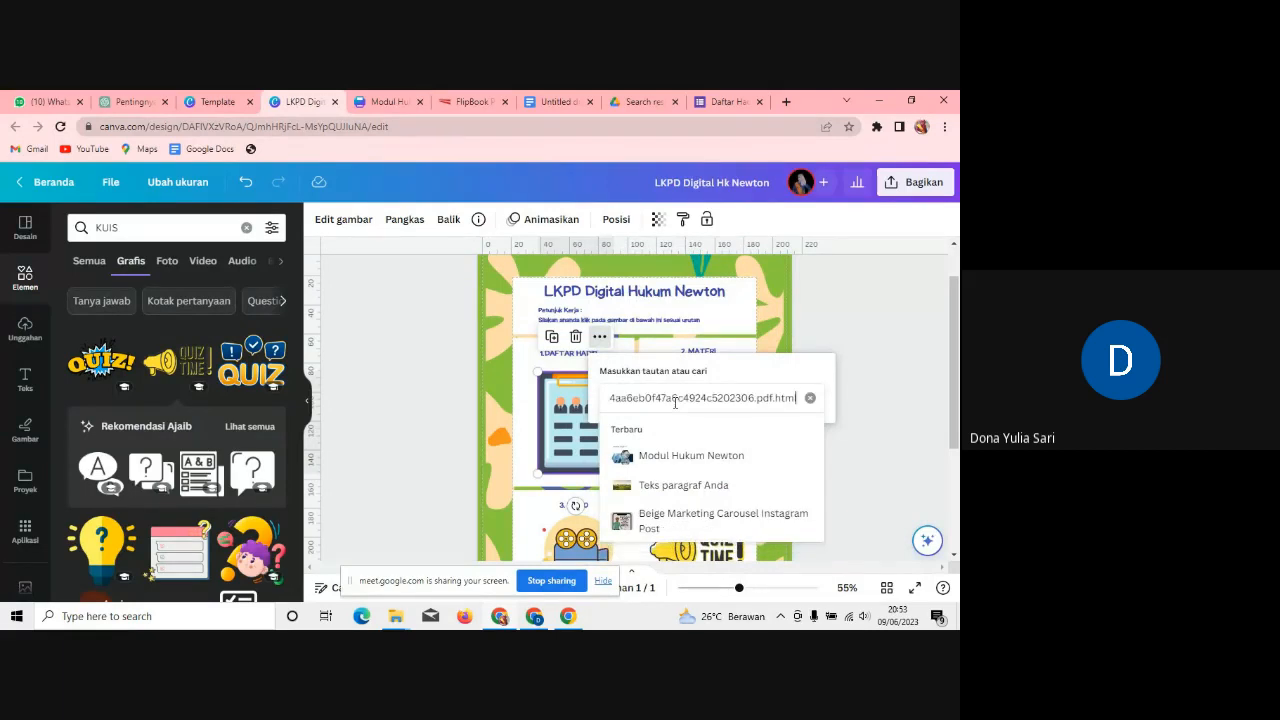
left_click(837, 328)
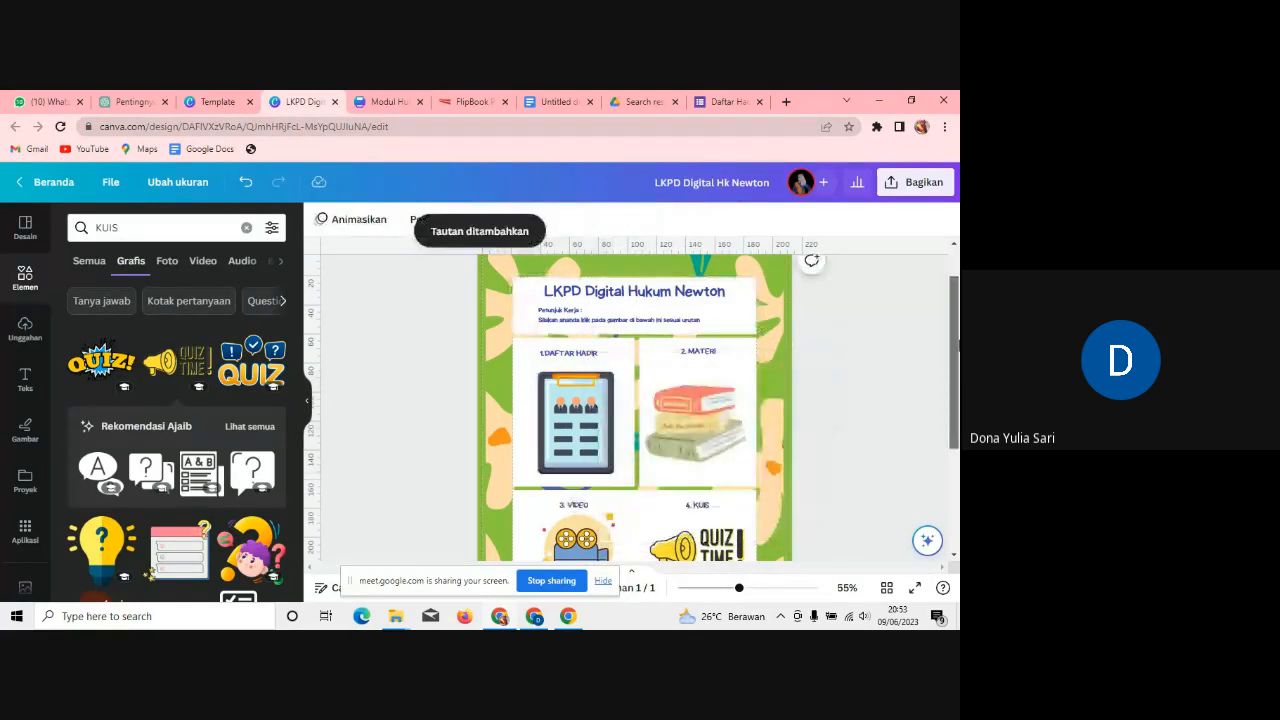
scroll(531, 437, "down", 2)
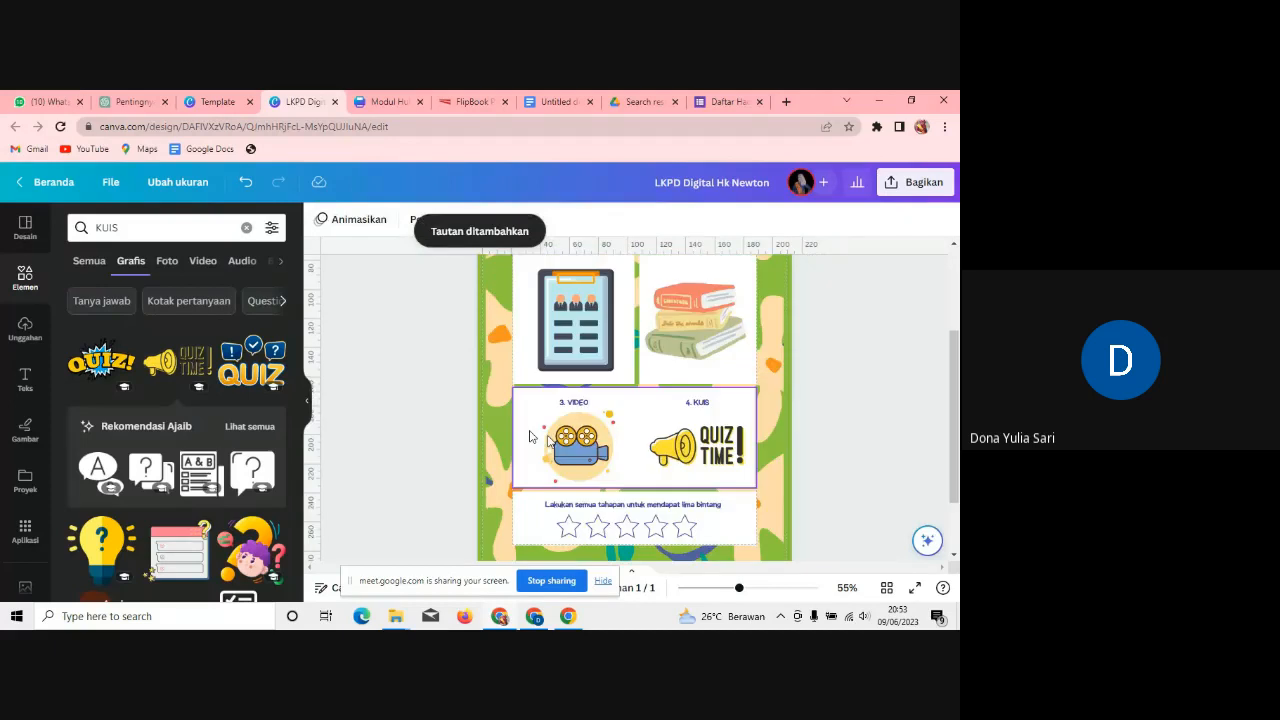
Step: Select the video camera picture in the VIDEO box
left_click(787, 102)
left_click(759, 102)
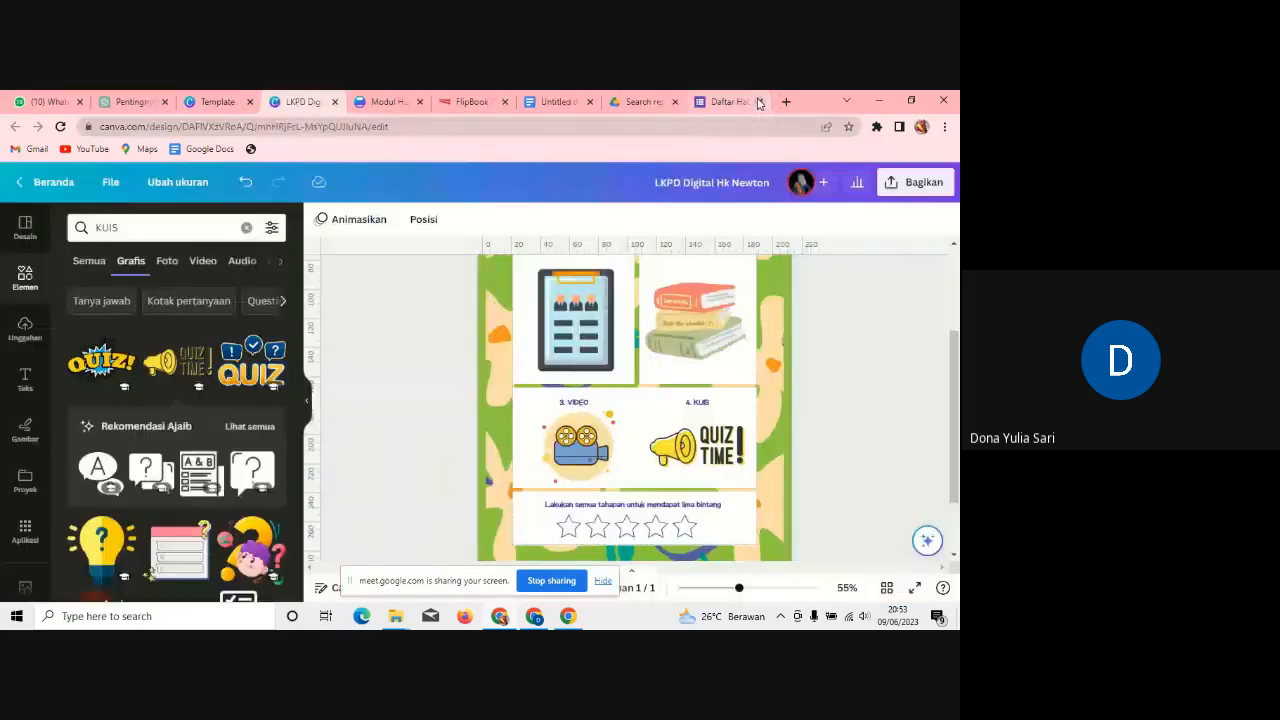
left_click(590, 445)
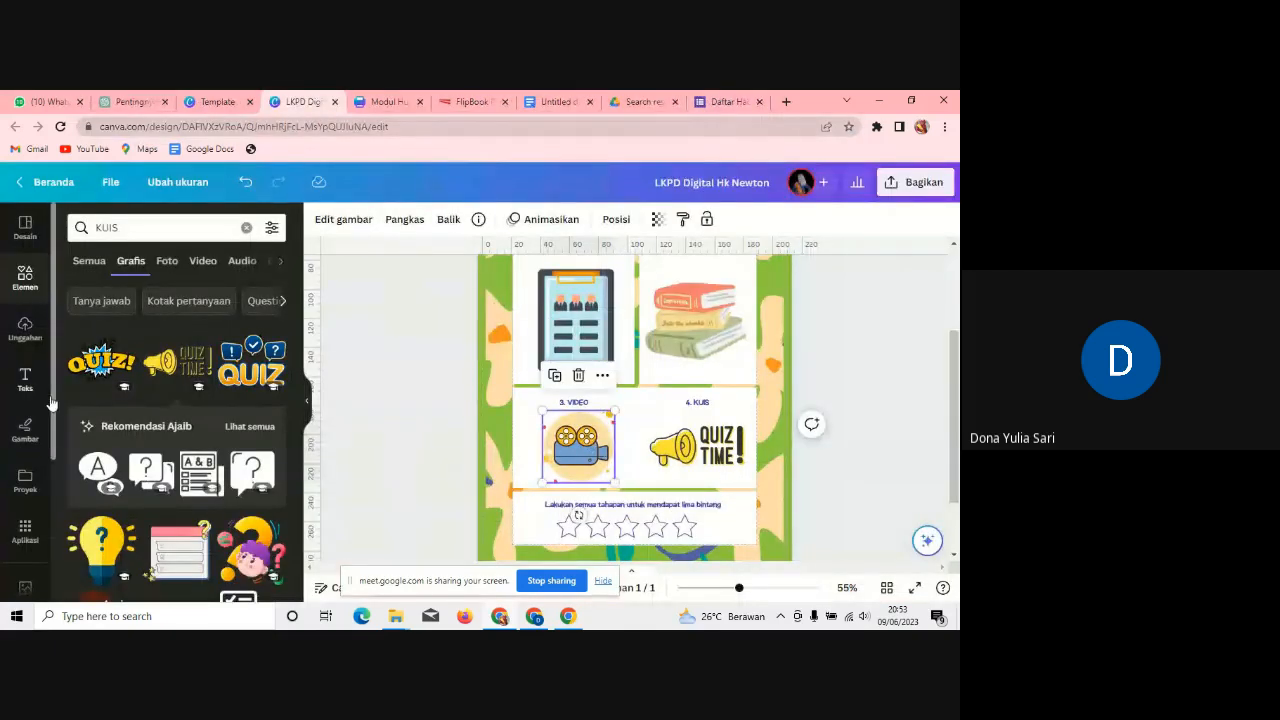
scroll(51, 403, "down", 2)
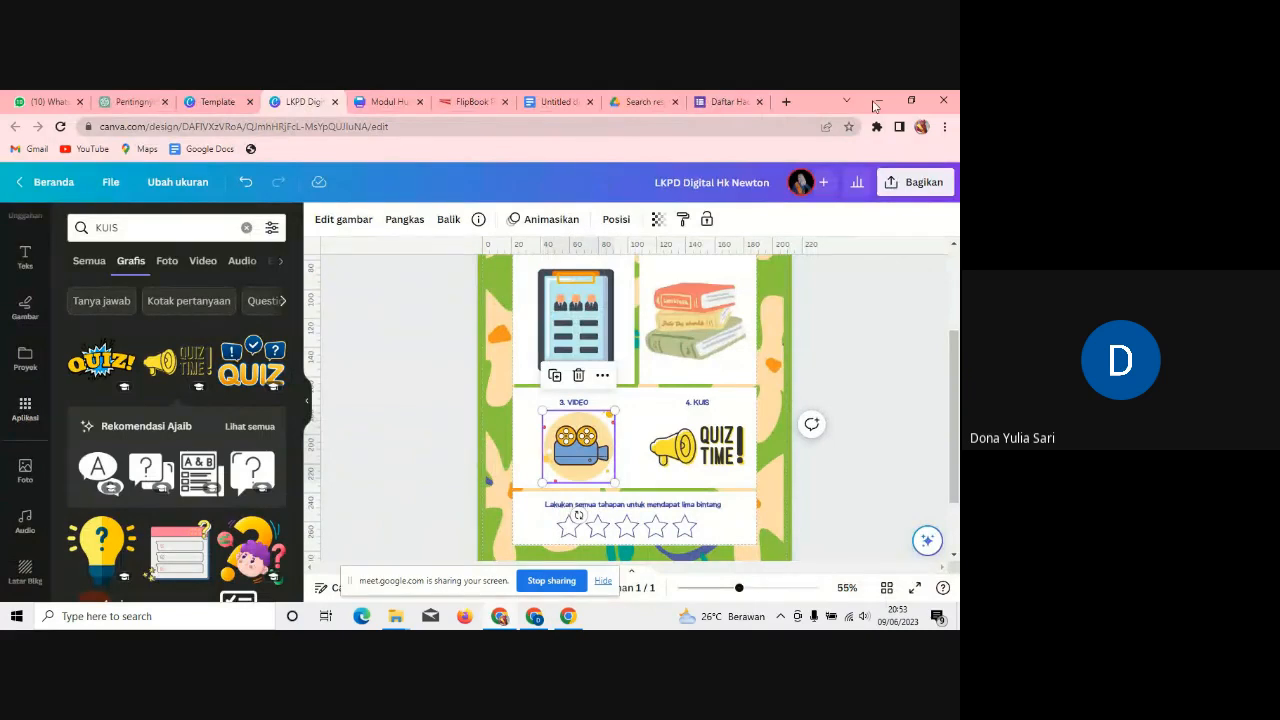
Step: Open YouTube in a new tab and search for 'hukum newton'
left_click(786, 101)
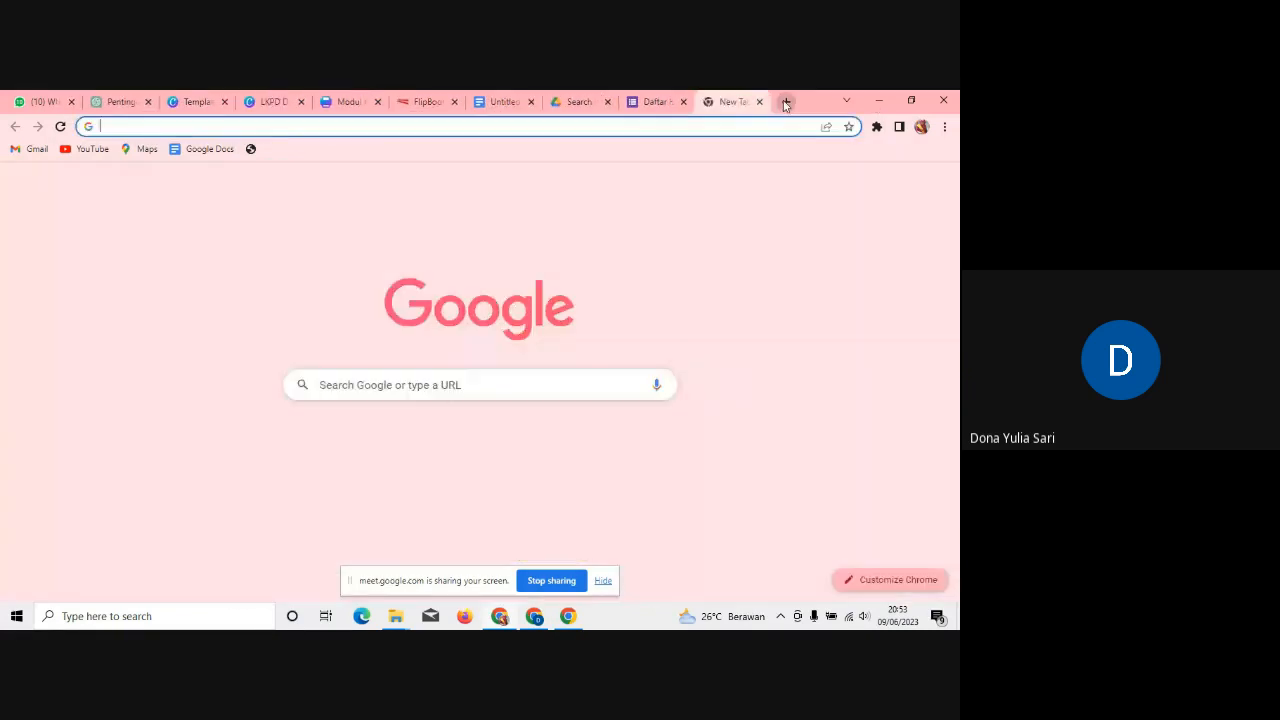
type("youtube")
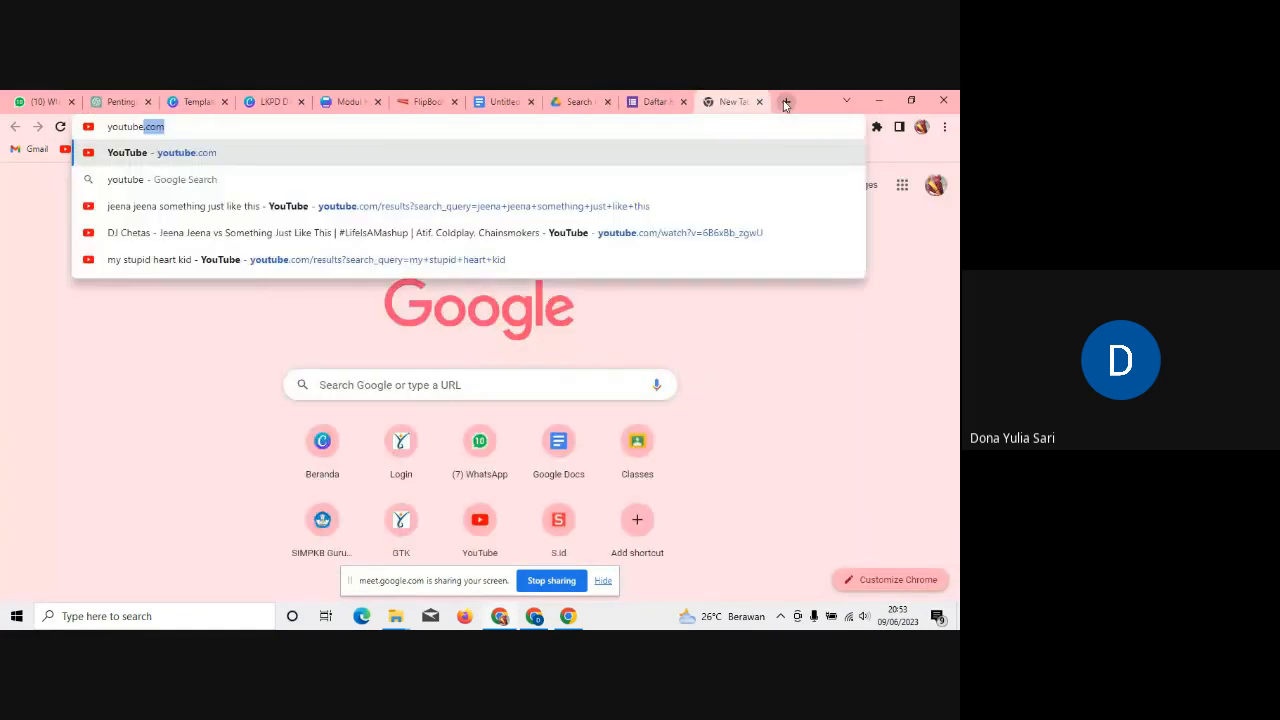
key("Return")
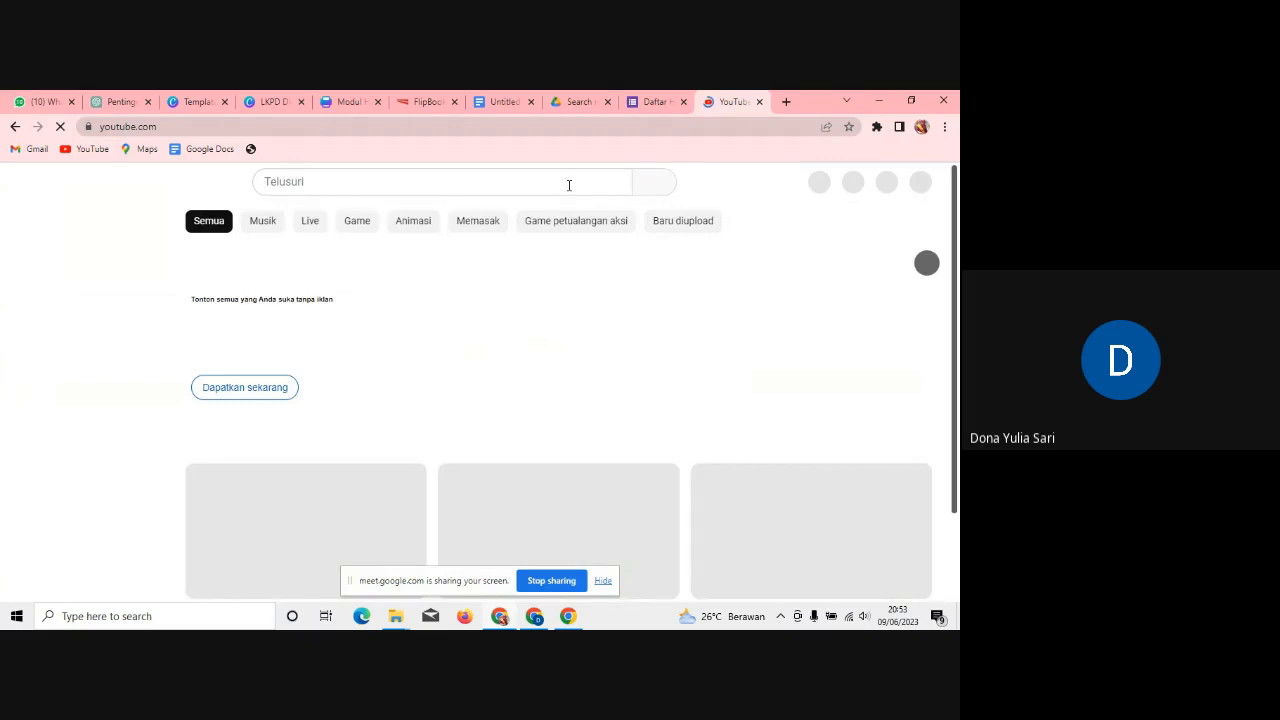
left_click(569, 185)
type("hu")
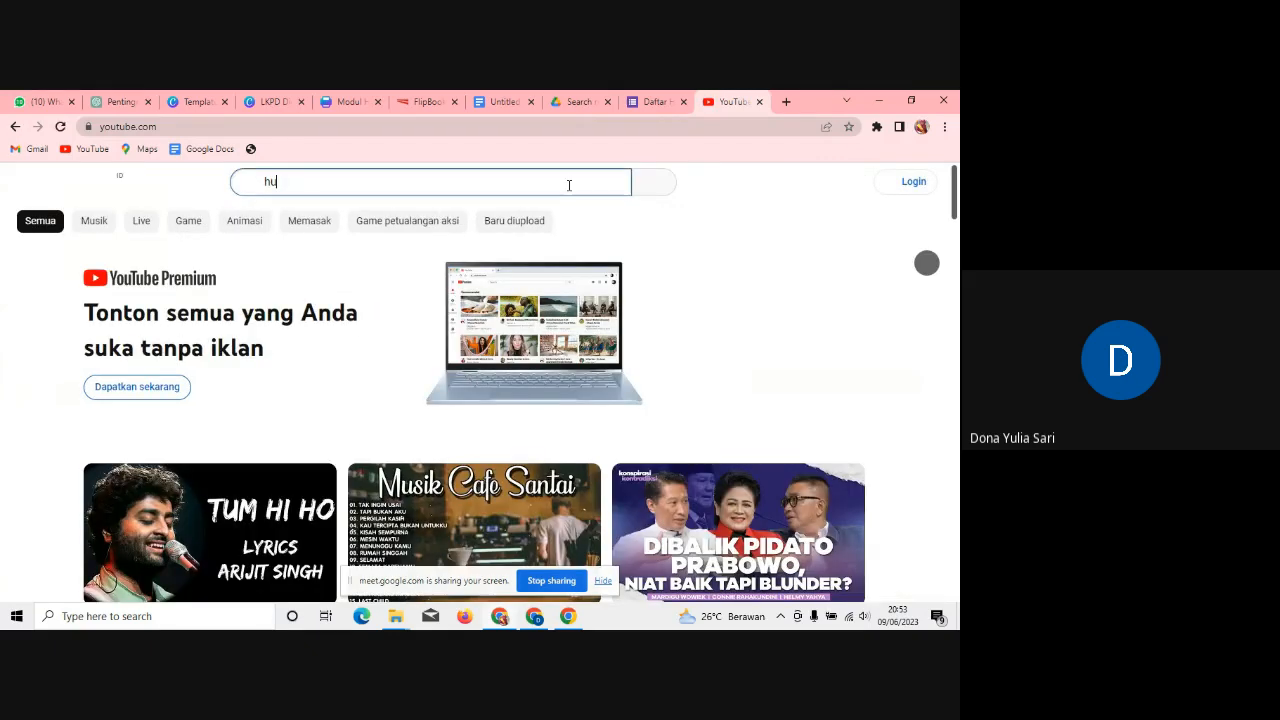
type("kum newton")
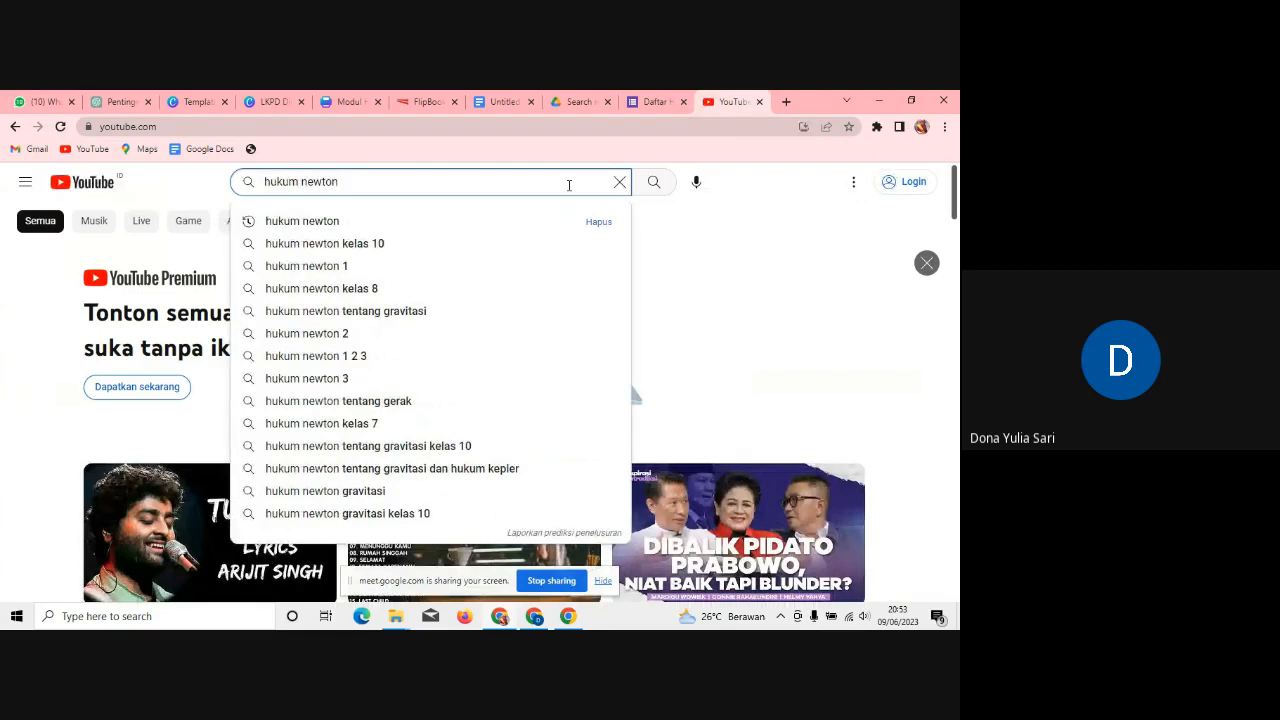
key("Return")
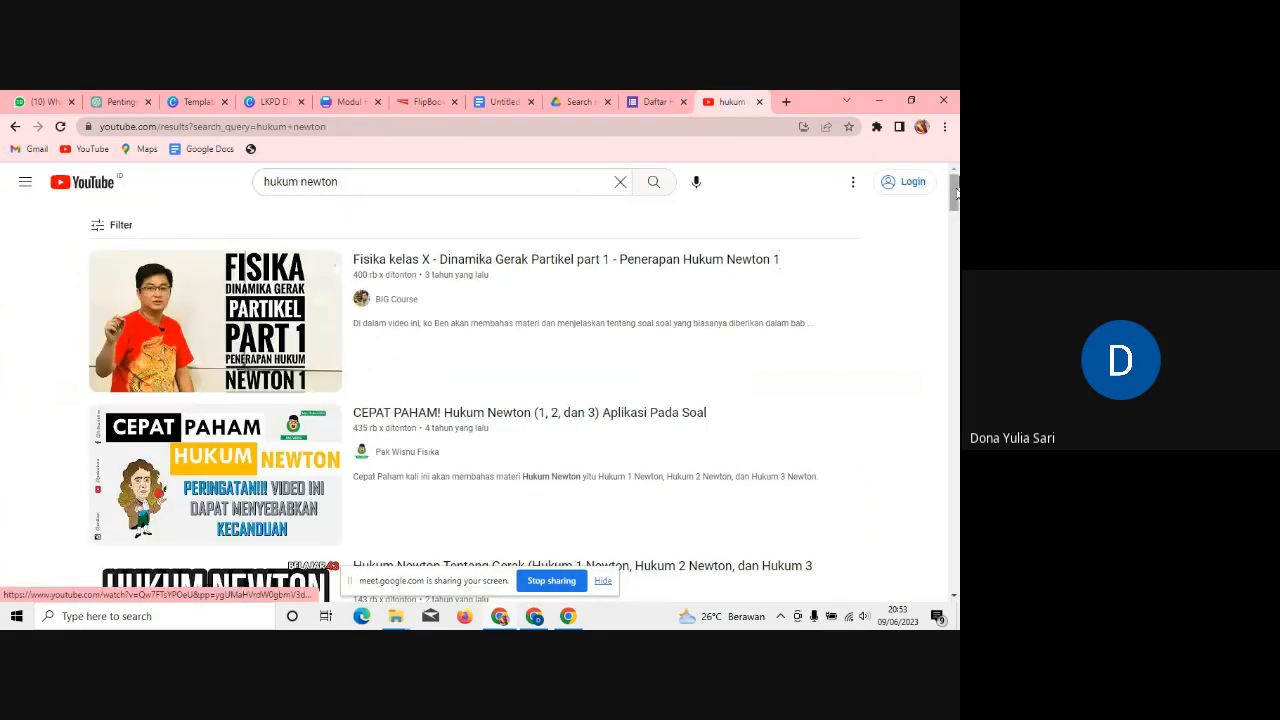
Step: Scroll through the 'hukum newton' video results to choose one
scroll(276, 388, "down", 1)
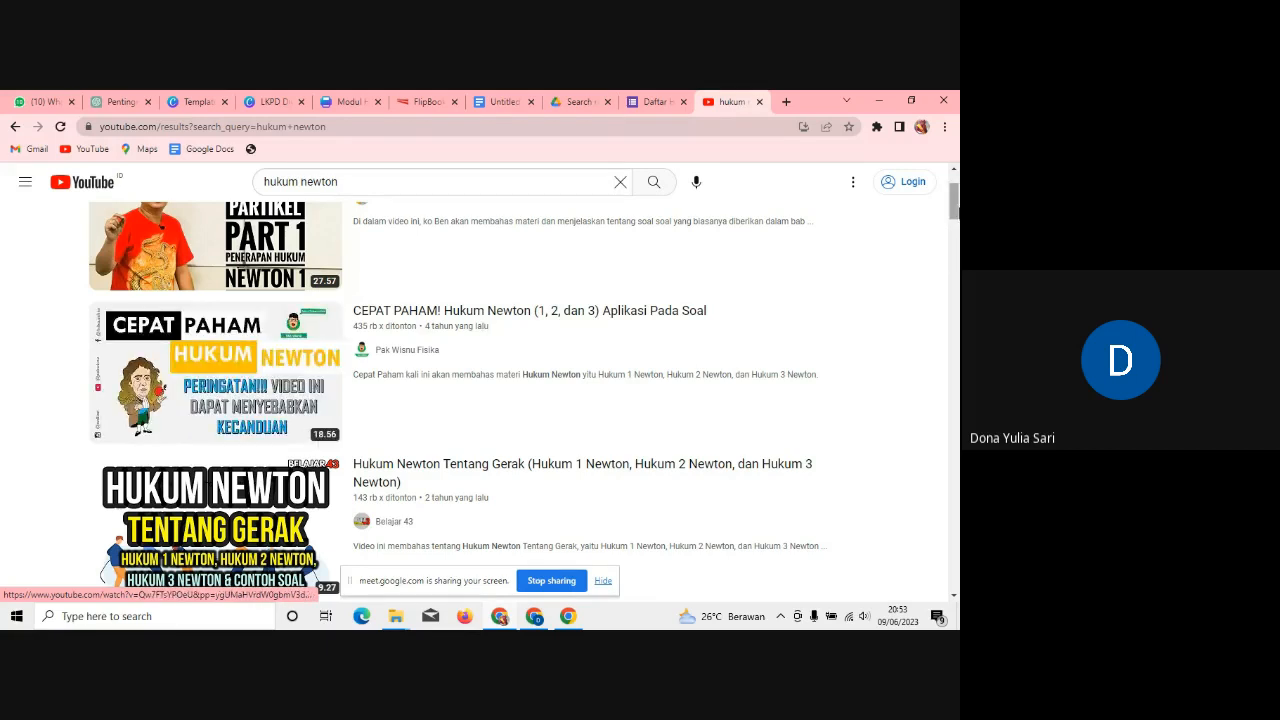
scroll(955, 259, "down", 1)
scroll(475, 390, "down", 3)
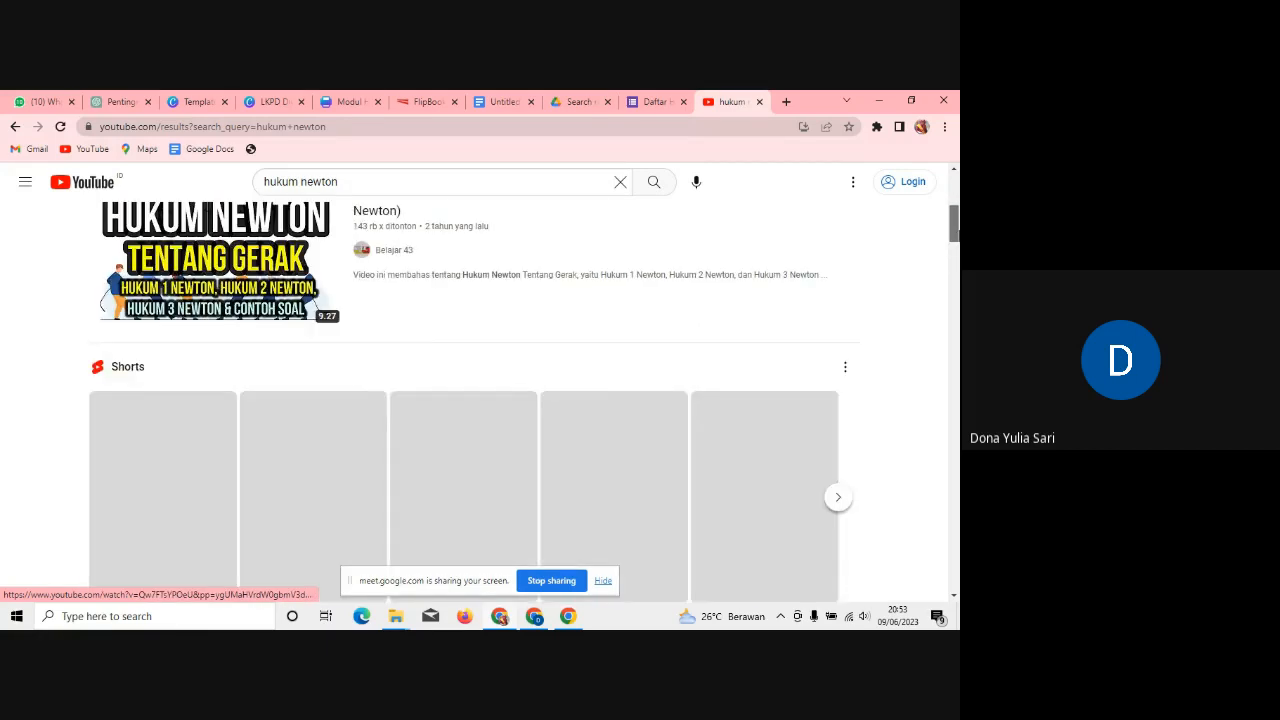
scroll(475, 390, "down", 5)
scroll(475, 390, "down", 1)
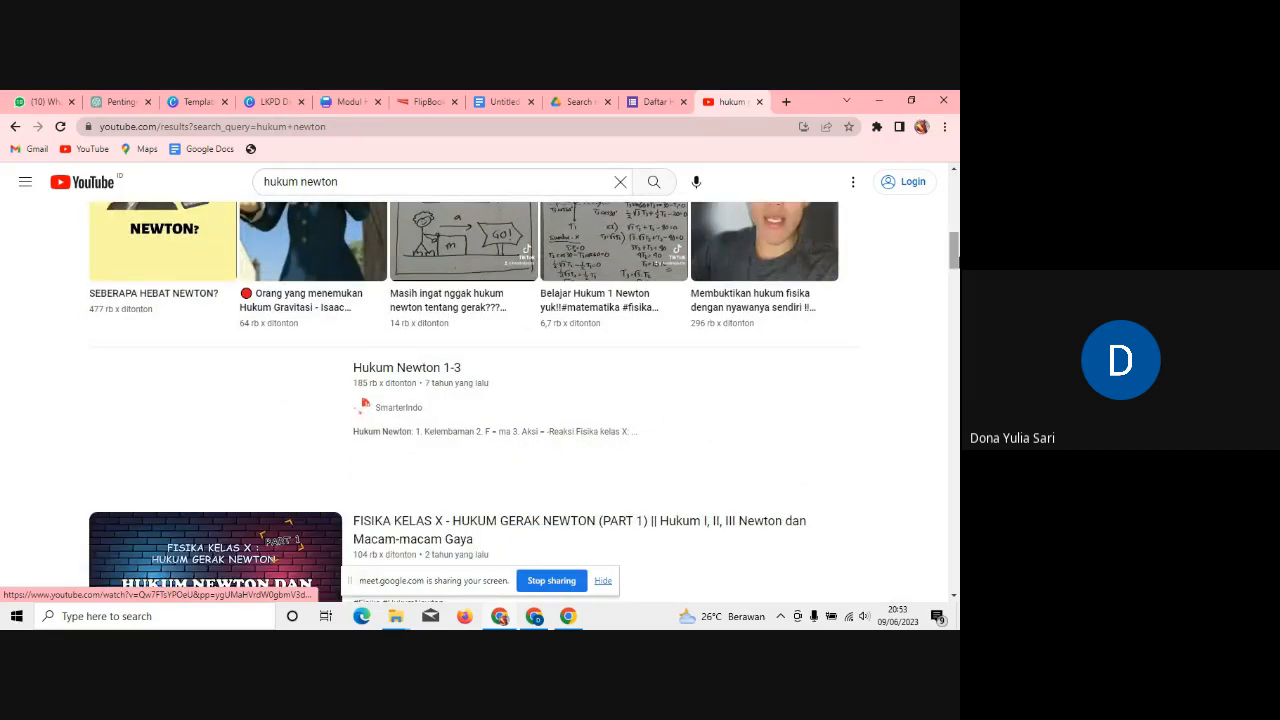
scroll(475, 390, "up", 3)
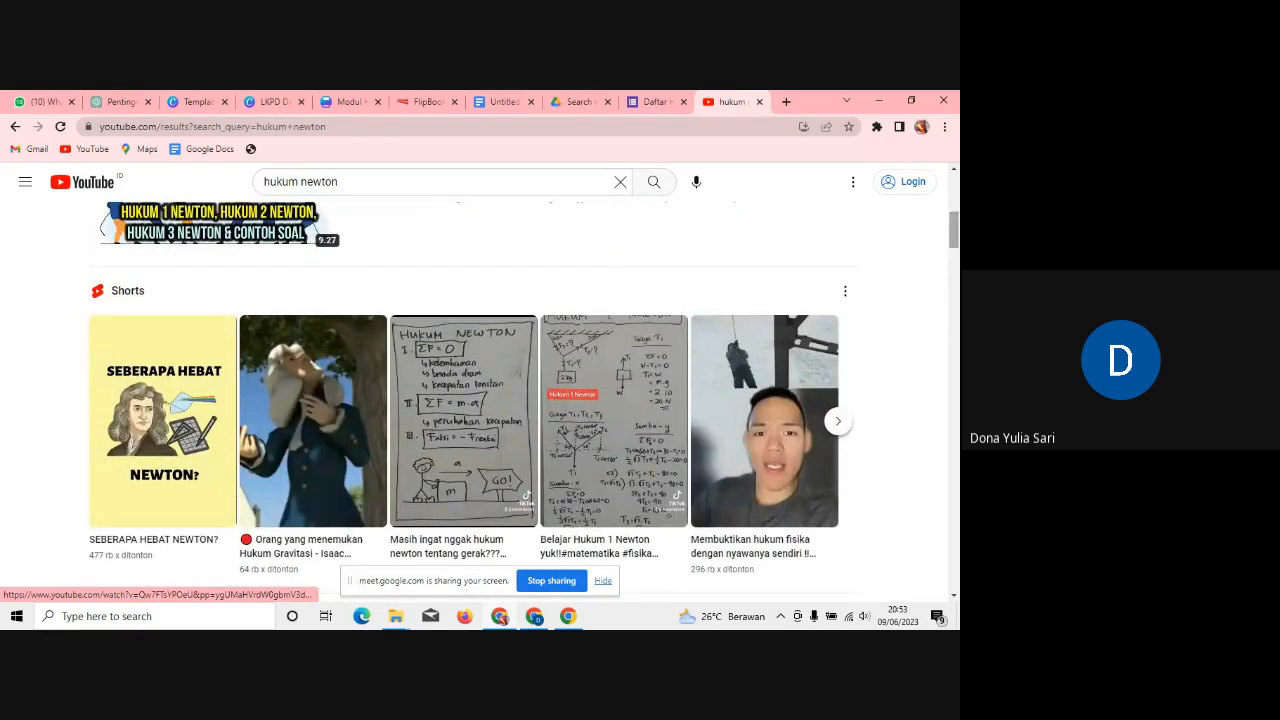
scroll(475, 390, "down", 3)
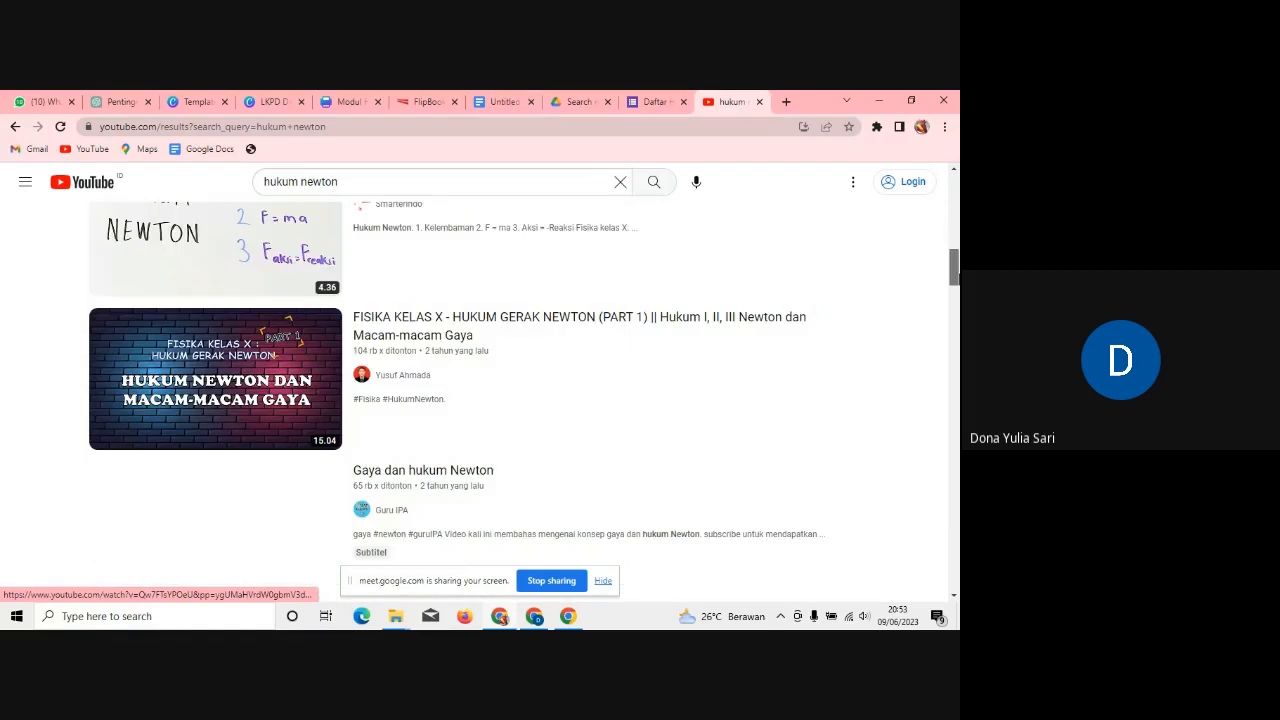
scroll(475, 400, "down", 2)
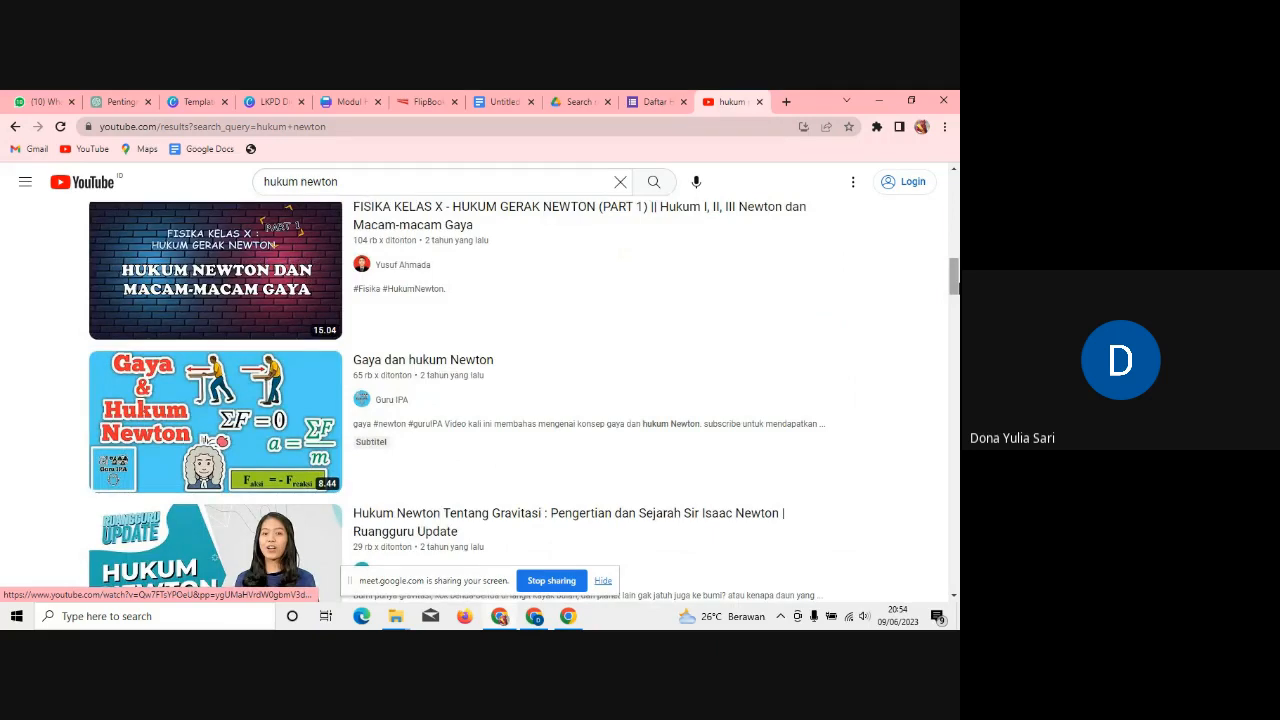
Step: Open the 'Gaya dan hukum Newton' video and pause the playback and advertisement
mouse_move(283, 430)
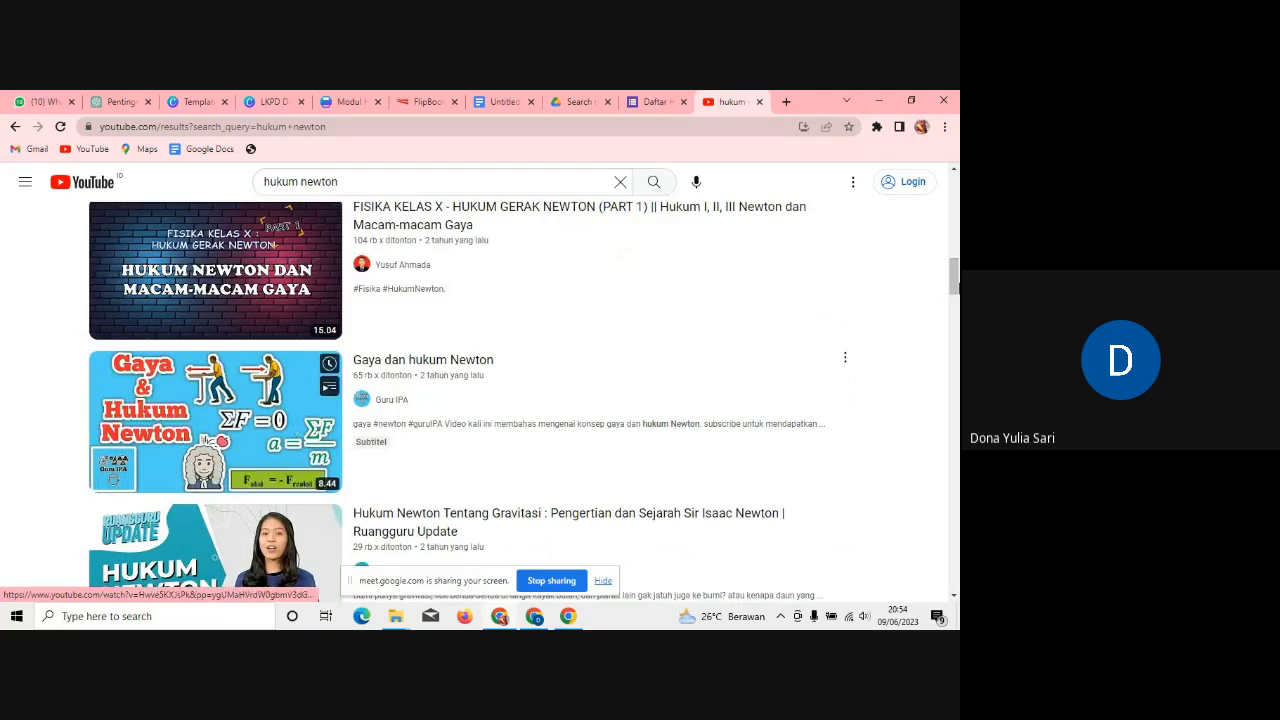
left_click(283, 430)
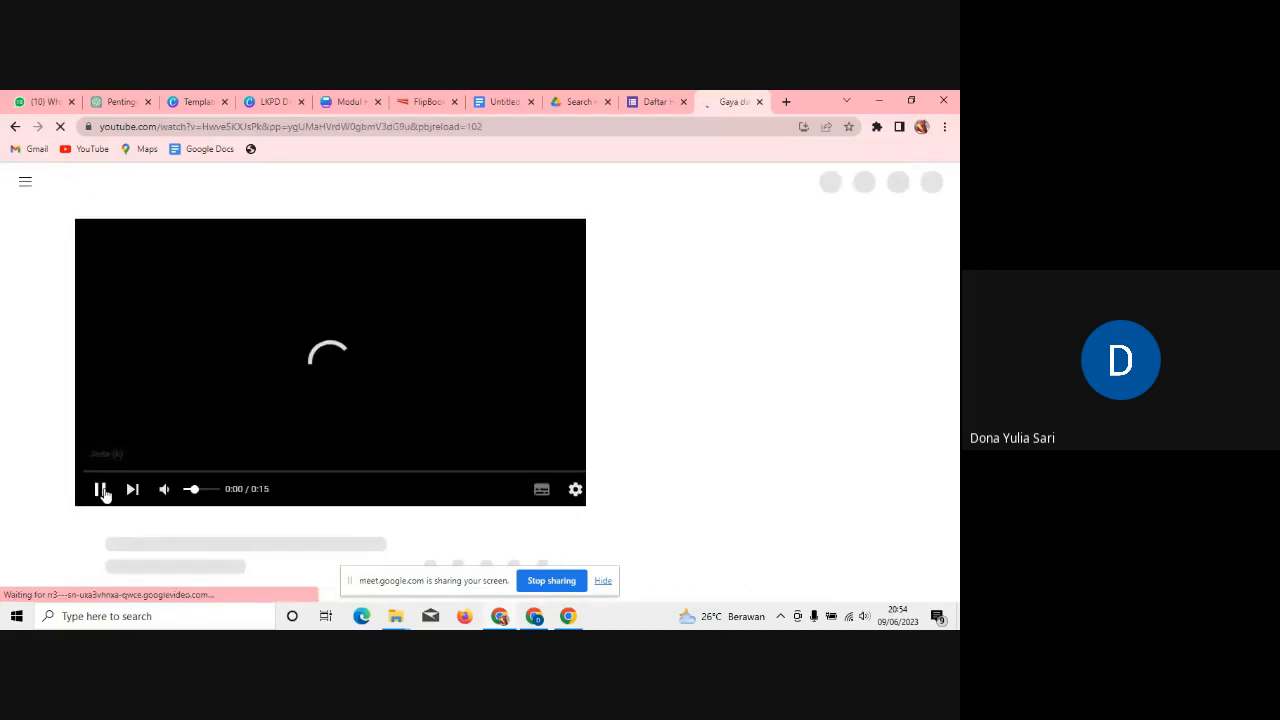
left_click(102, 491)
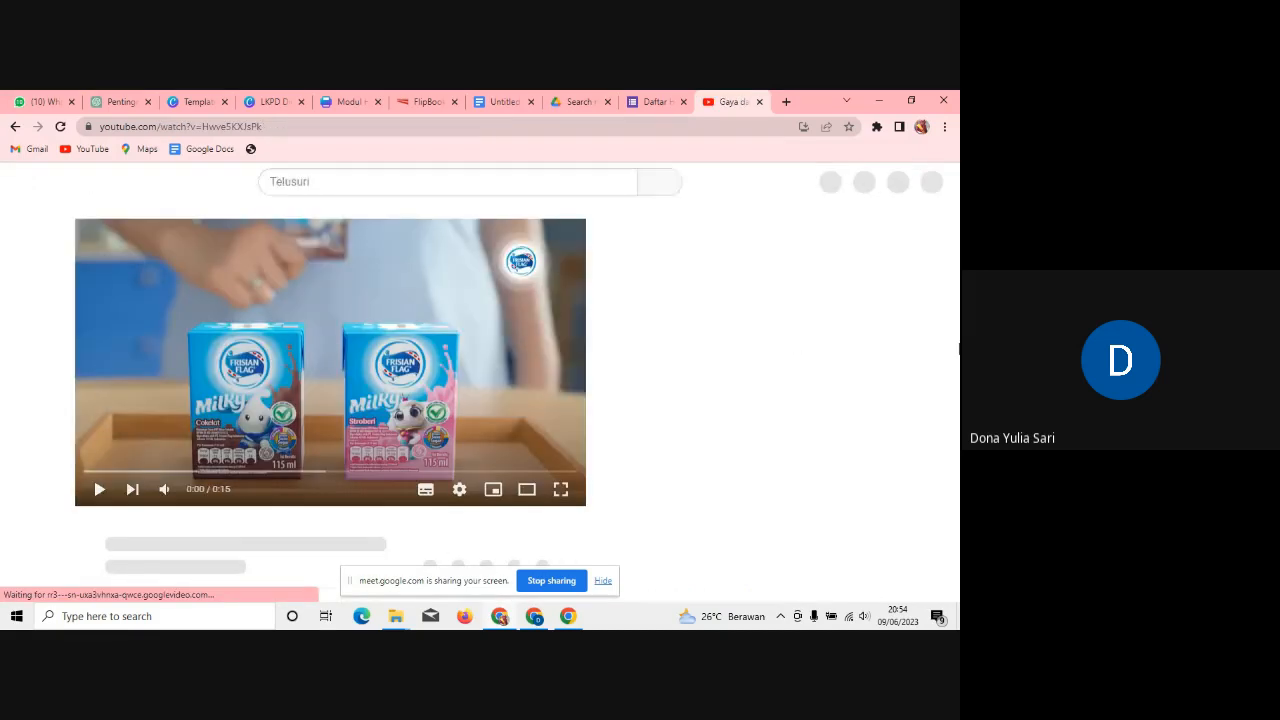
scroll(480, 400, "down", 5)
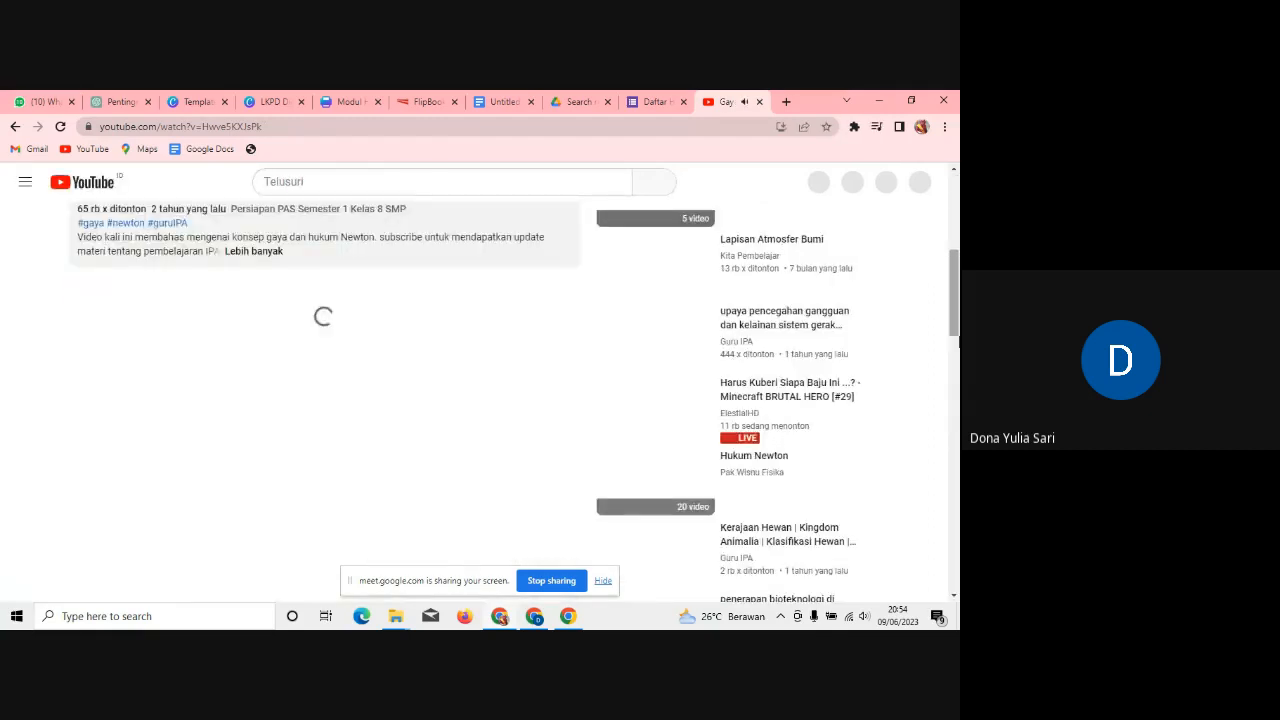
scroll(320, 324, "up", 5)
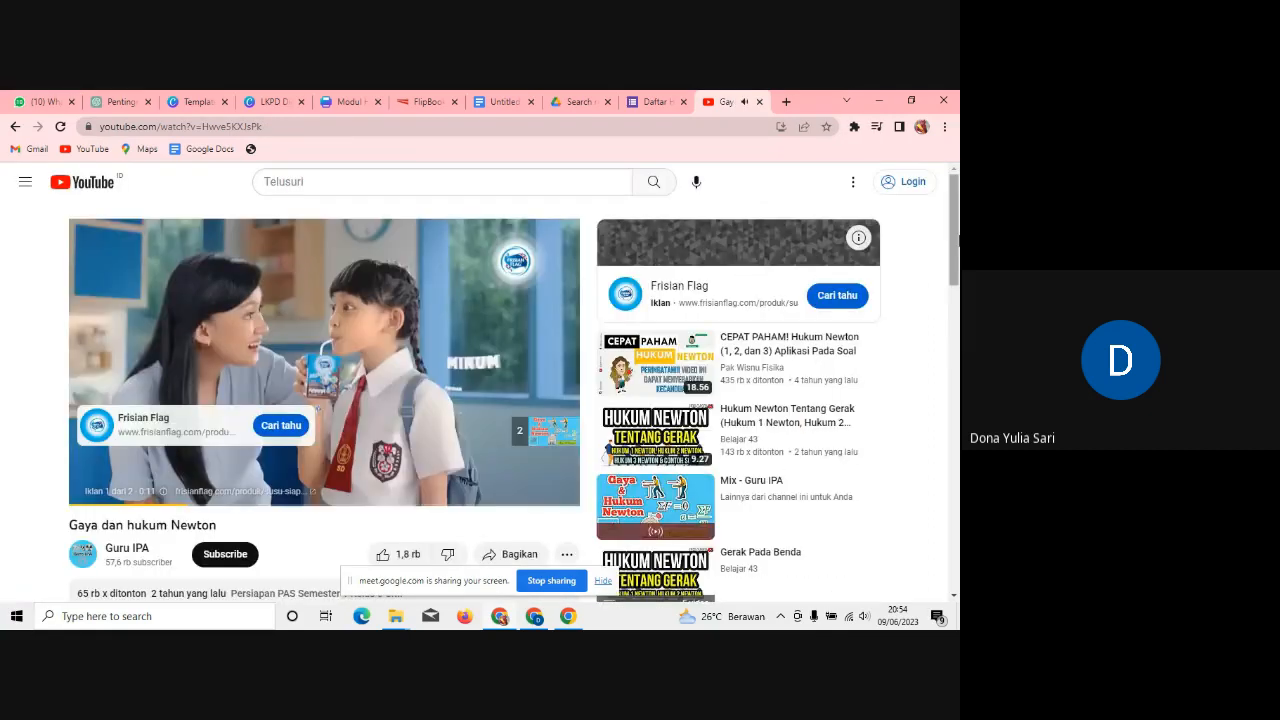
left_click(91, 486)
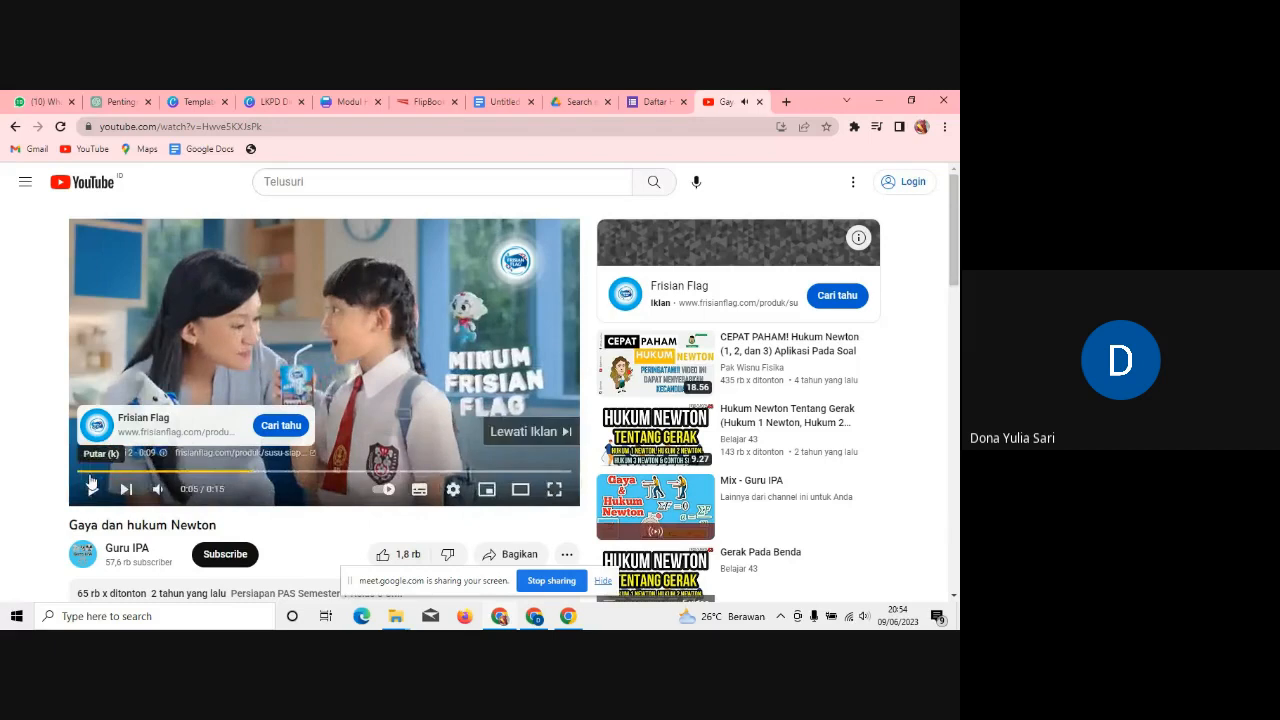
Step: Close the Share dialog and copy the video's page address from the address bar
left_click(520, 553)
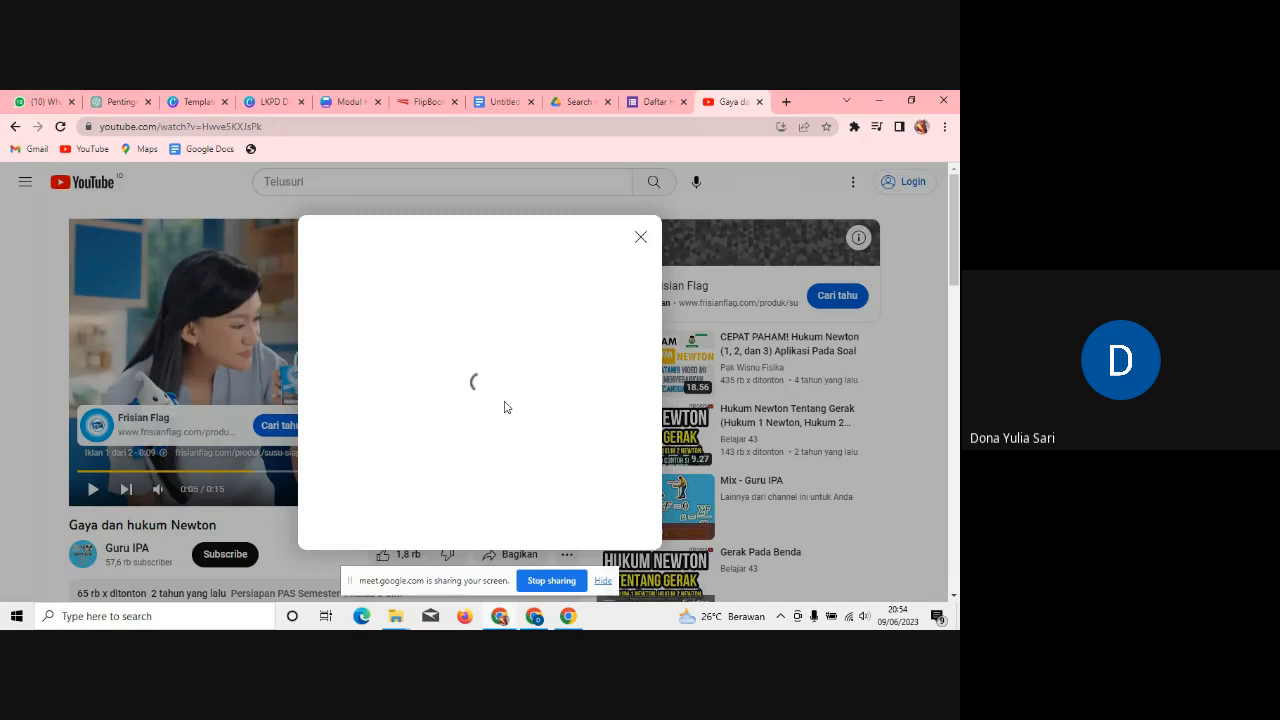
left_click(641, 237)
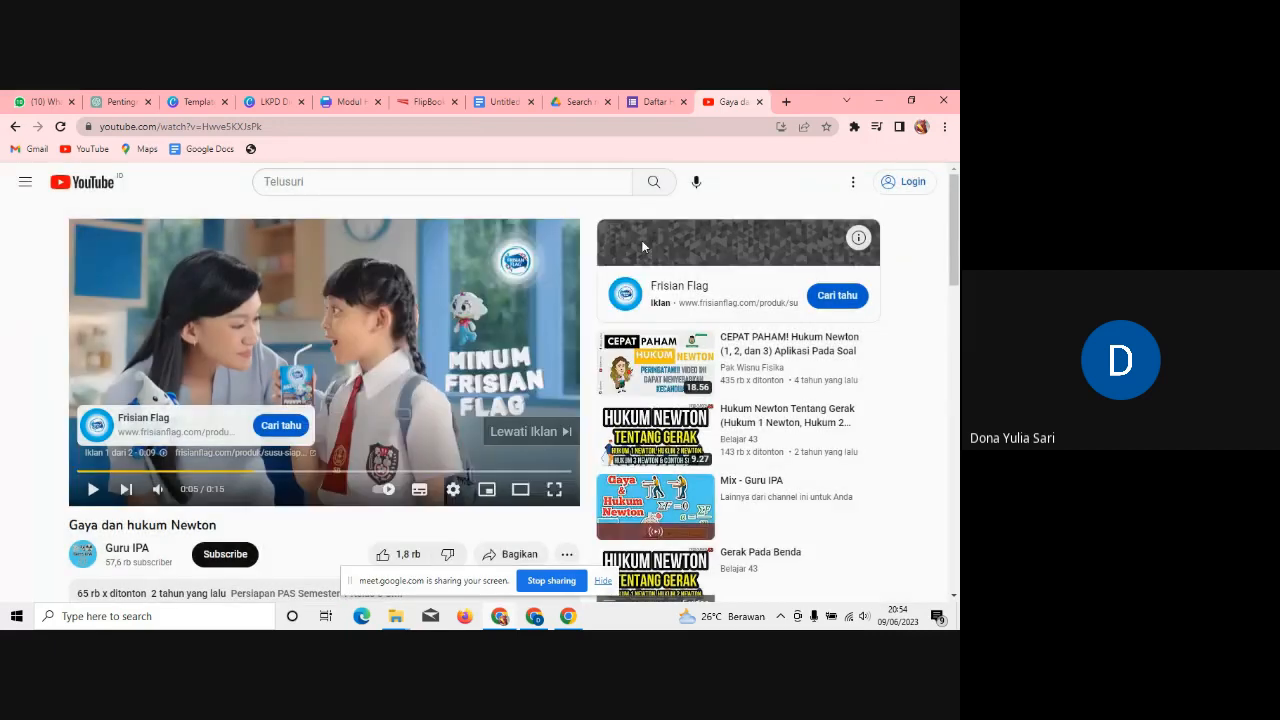
left_click(293, 124)
key("ctrl+c")
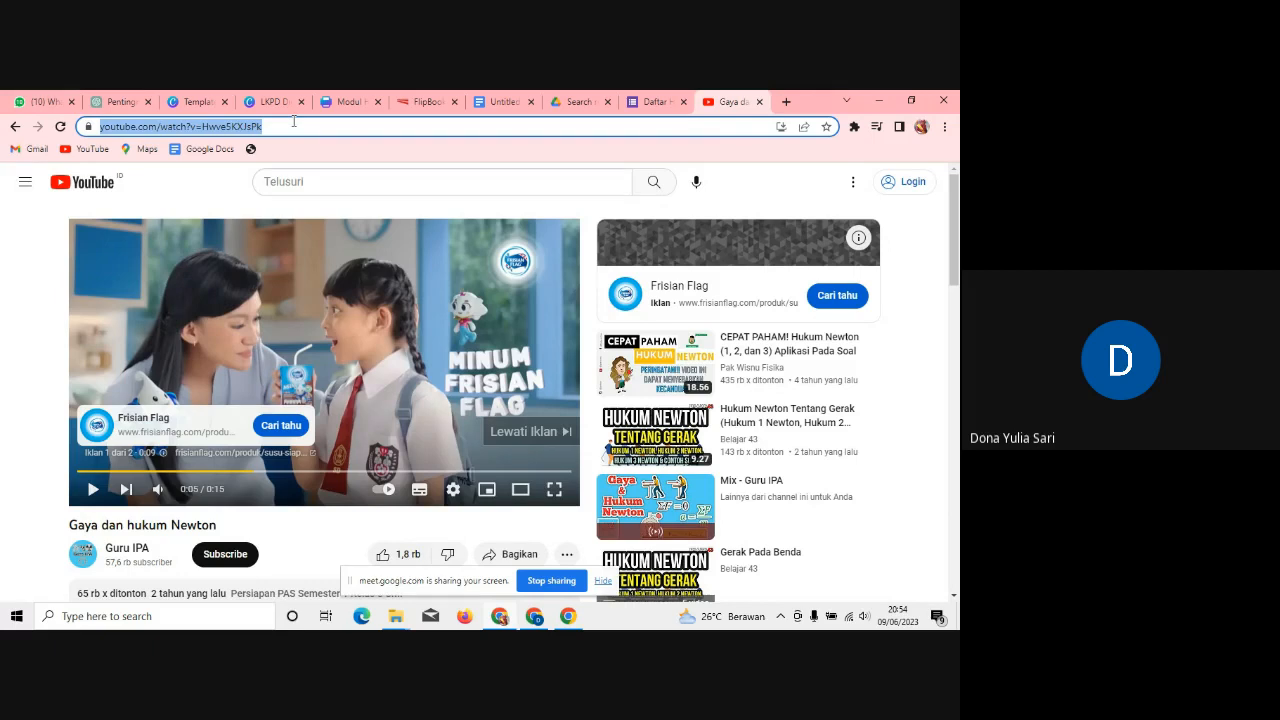
left_click(343, 103)
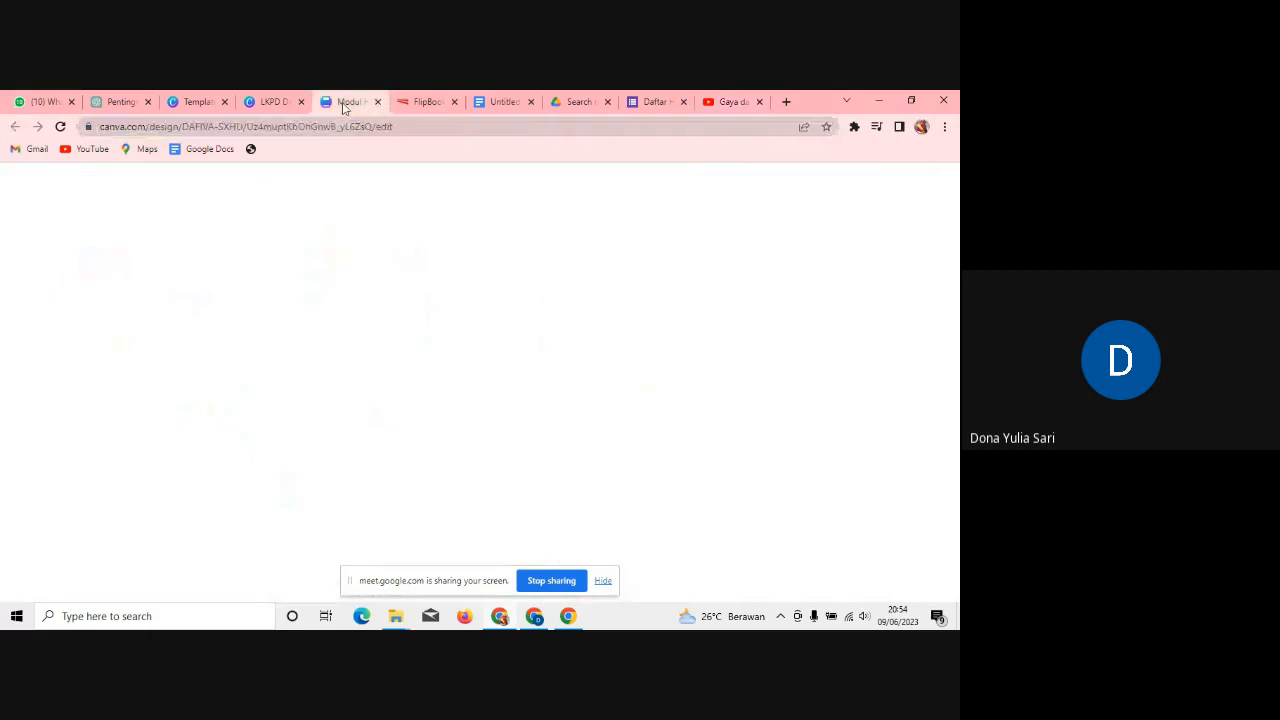
Step: Link the 3. VIDEO film-camera illustration to the copied YouTube video URL
left_click(273, 101)
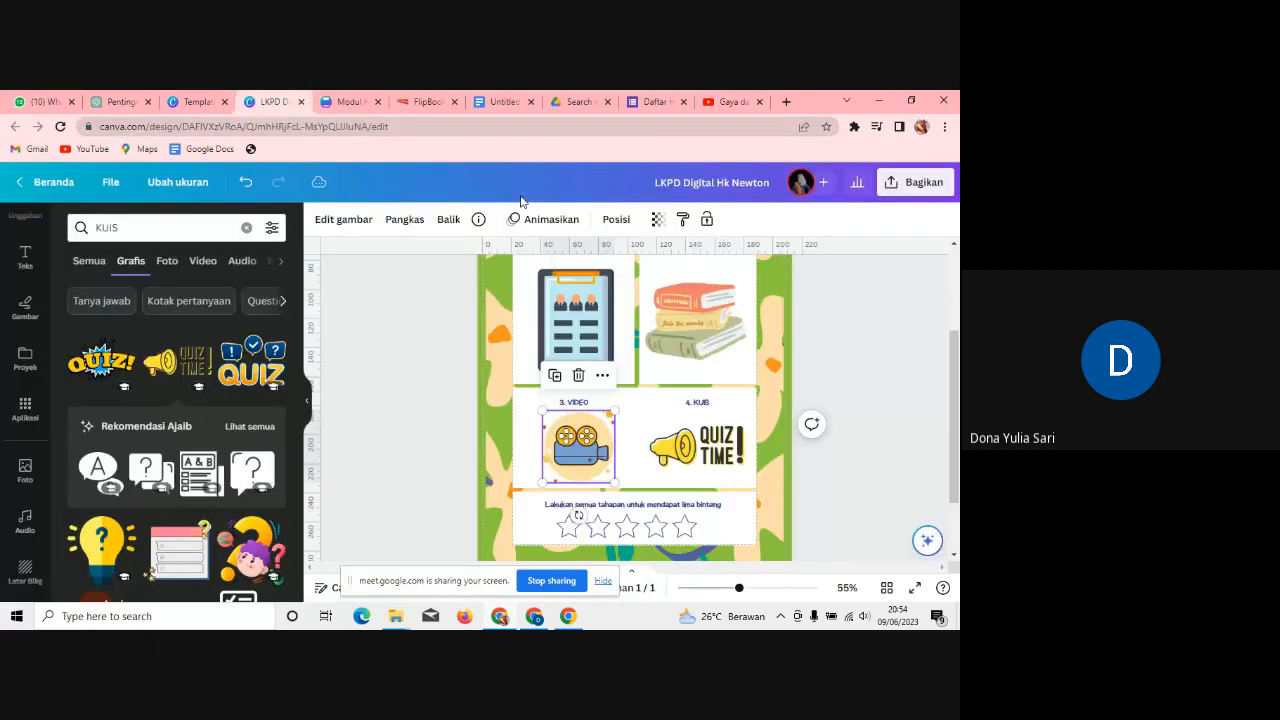
left_click(601, 377)
left_click(641, 513)
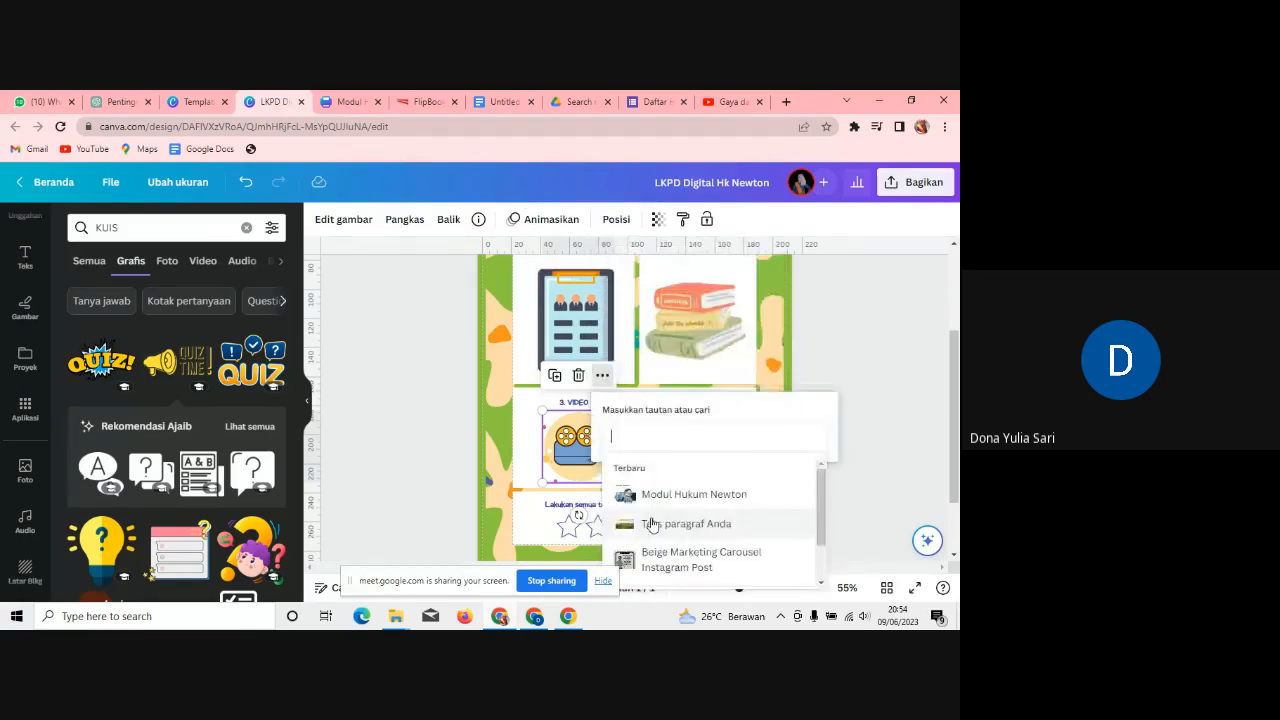
key("ctrl+v")
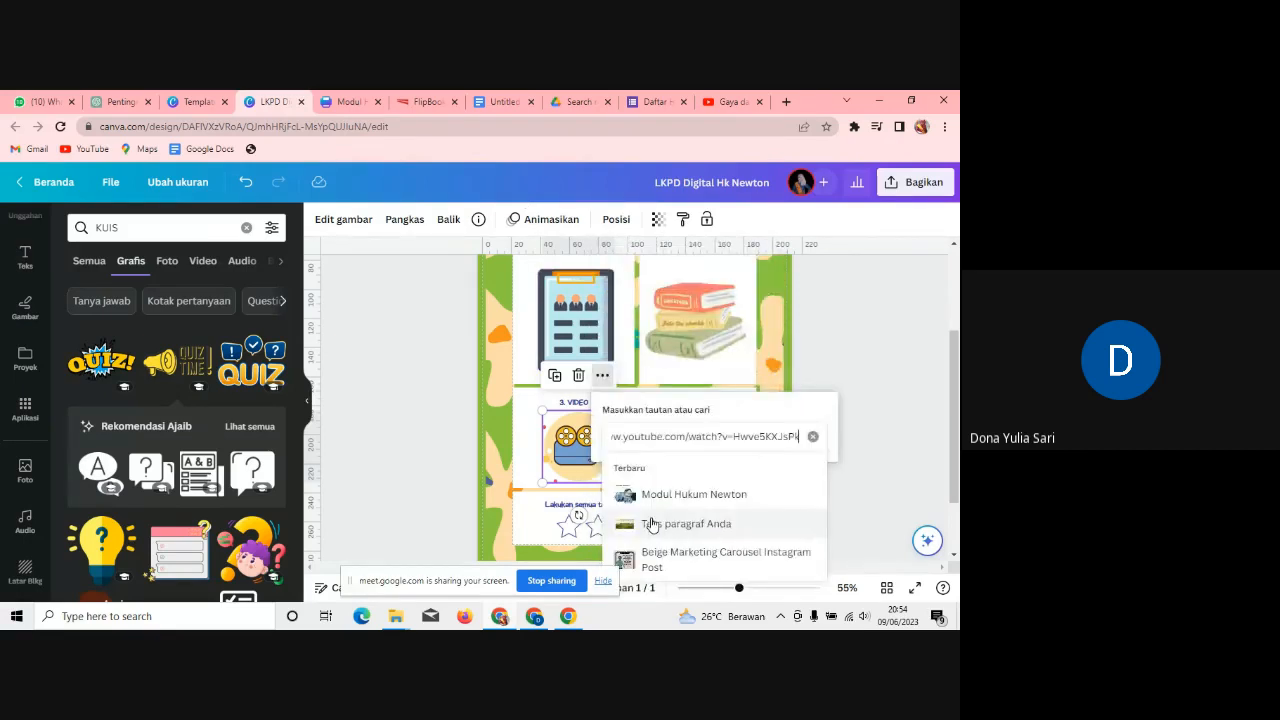
left_click(916, 395)
left_click(706, 450)
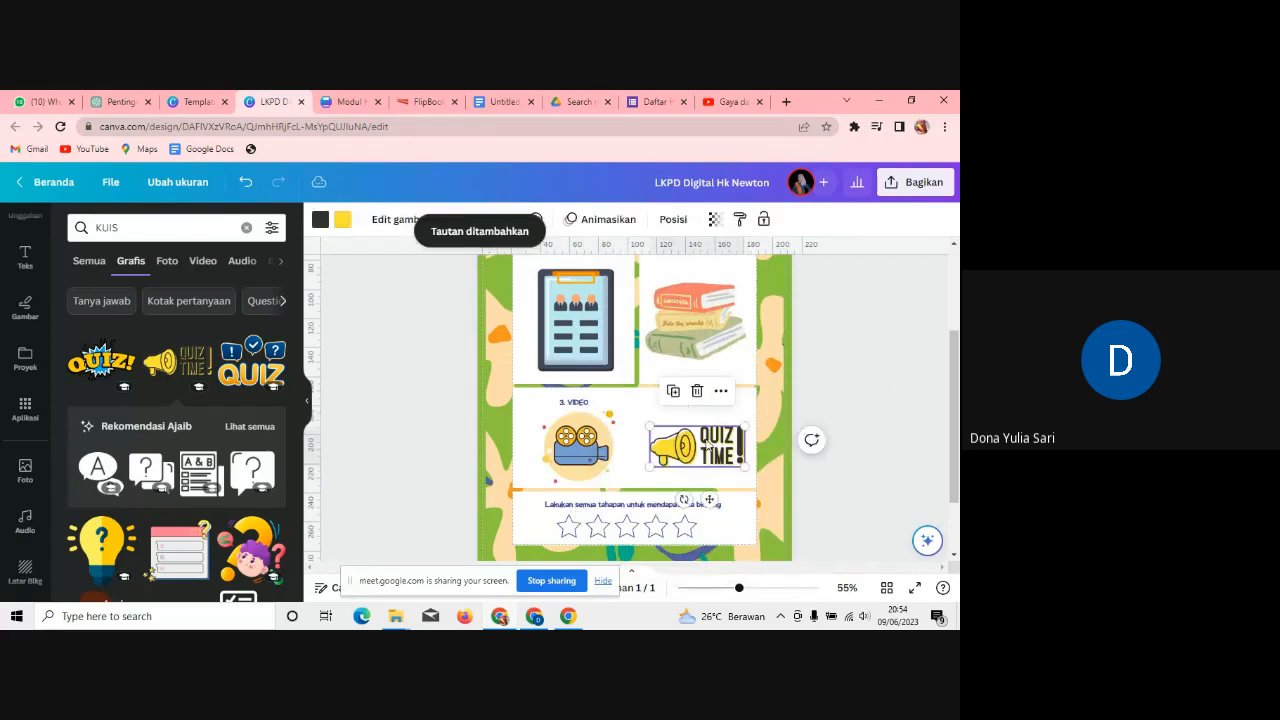
left_click(786, 103)
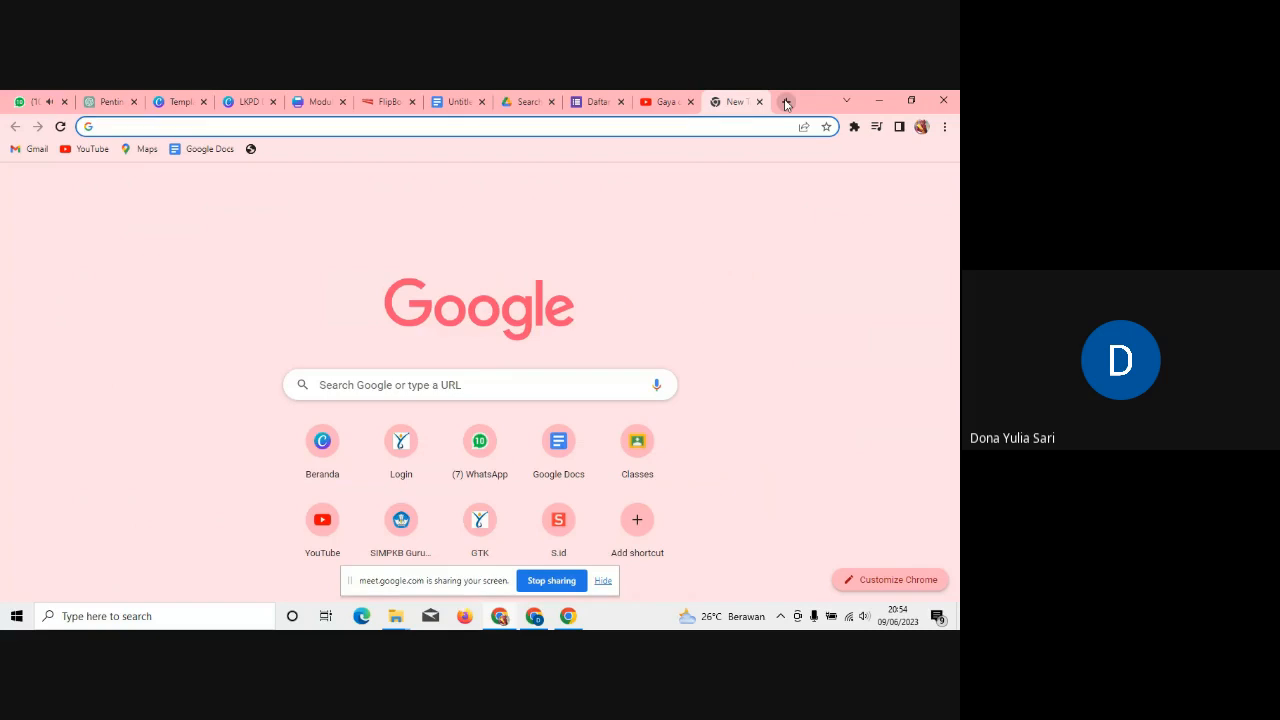
Step: Go to quizizz.com and log in via 'Lanjut dengan Gmail' with the Google account
type("quiziz")
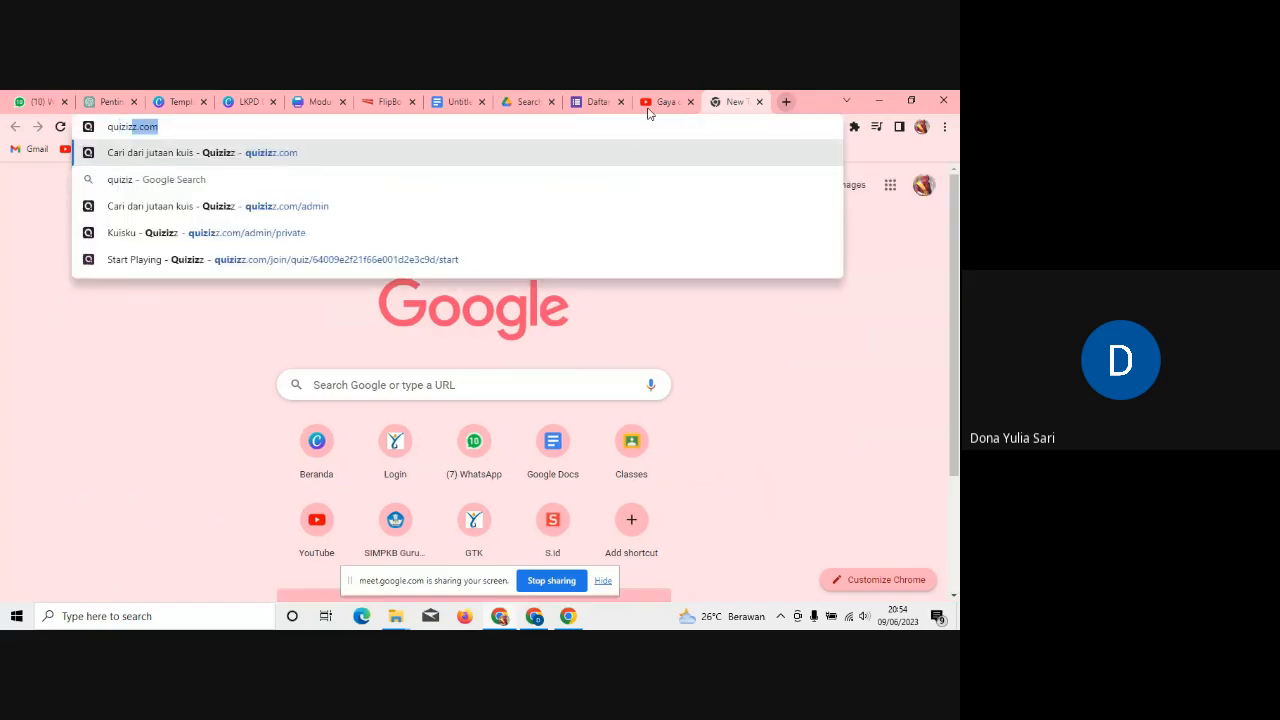
key("Return")
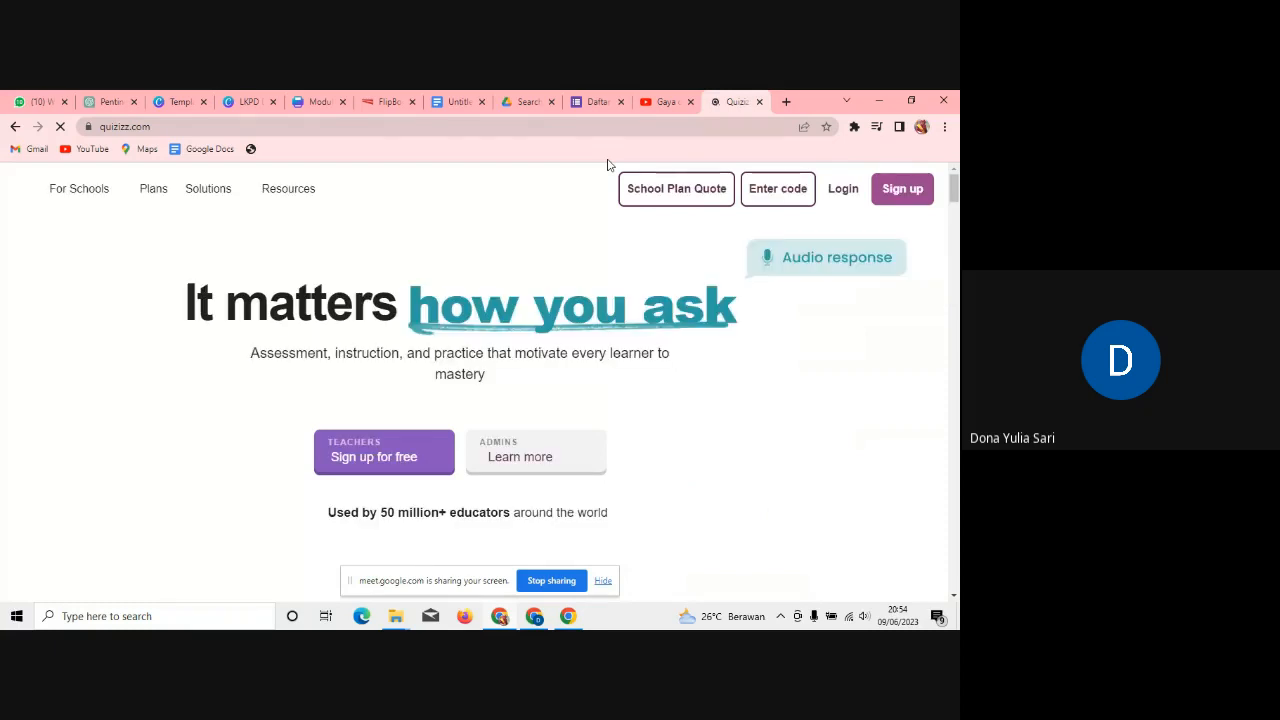
left_click(840, 190)
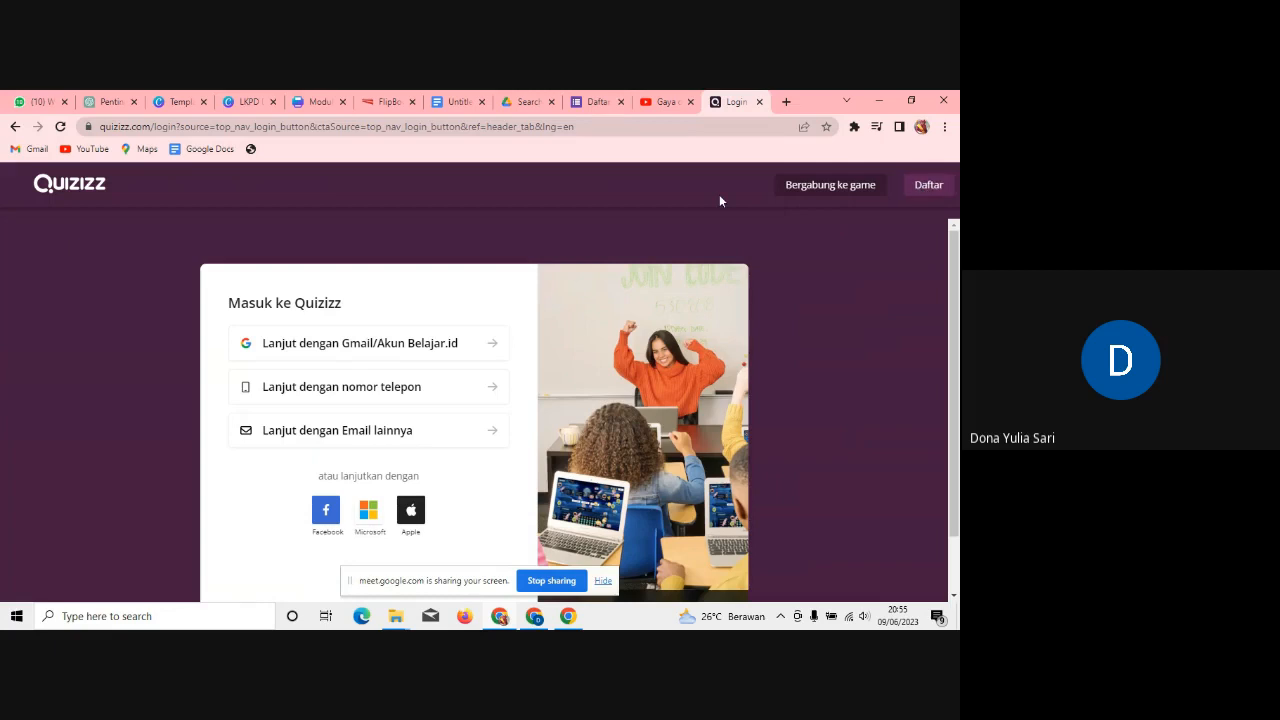
left_click(361, 359)
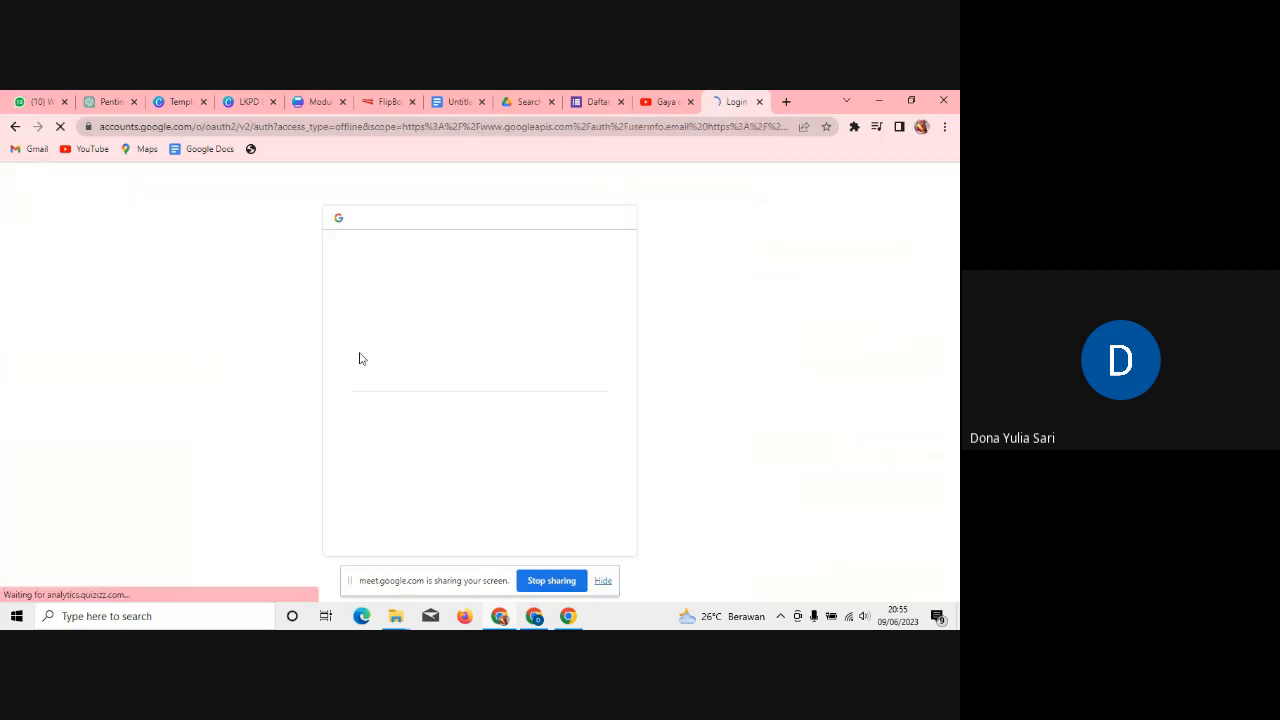
left_click(427, 390)
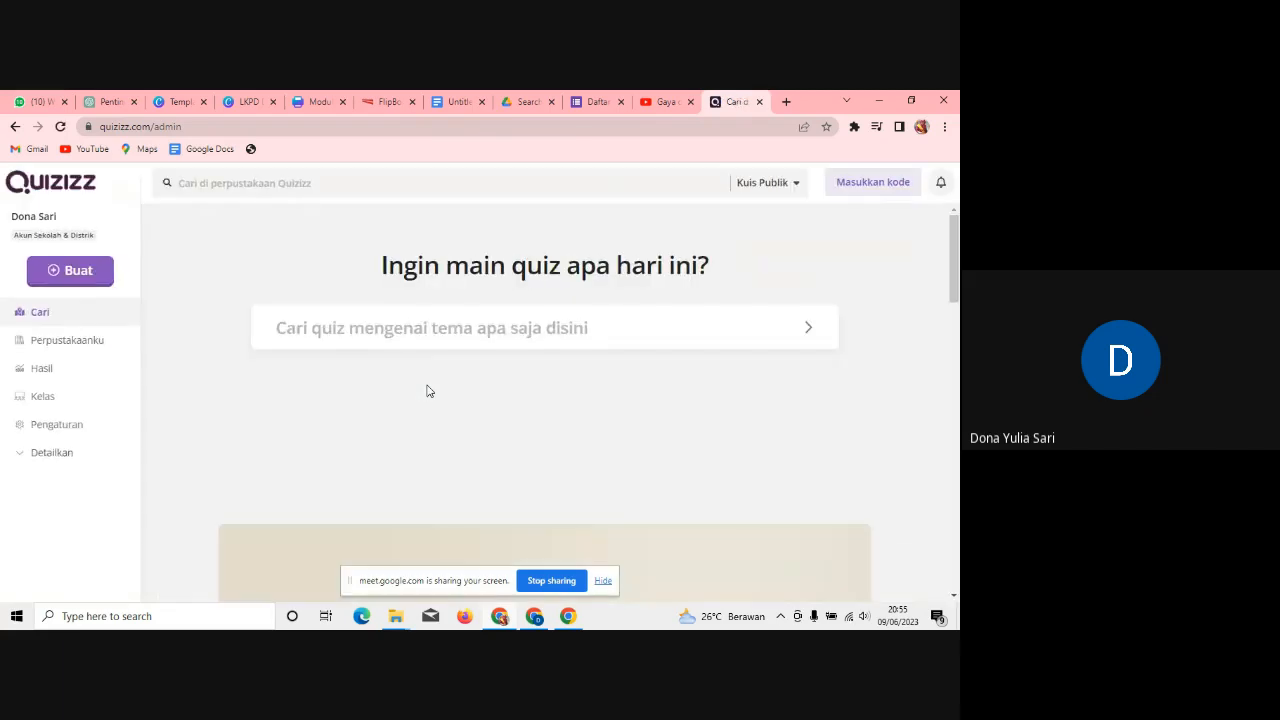
Step: Search Quizizz for 'hukum newton' and open the second HUKUM NEWTON quiz result
left_click(394, 176)
type("huku")
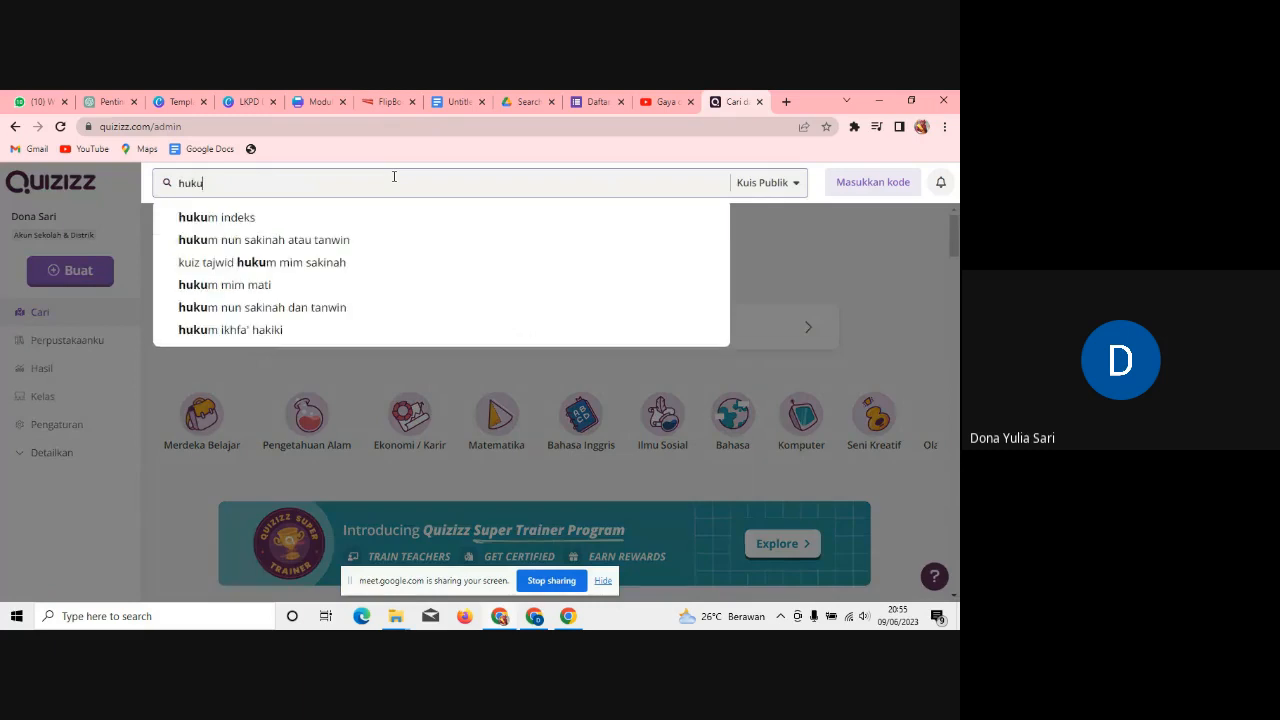
type("m newton")
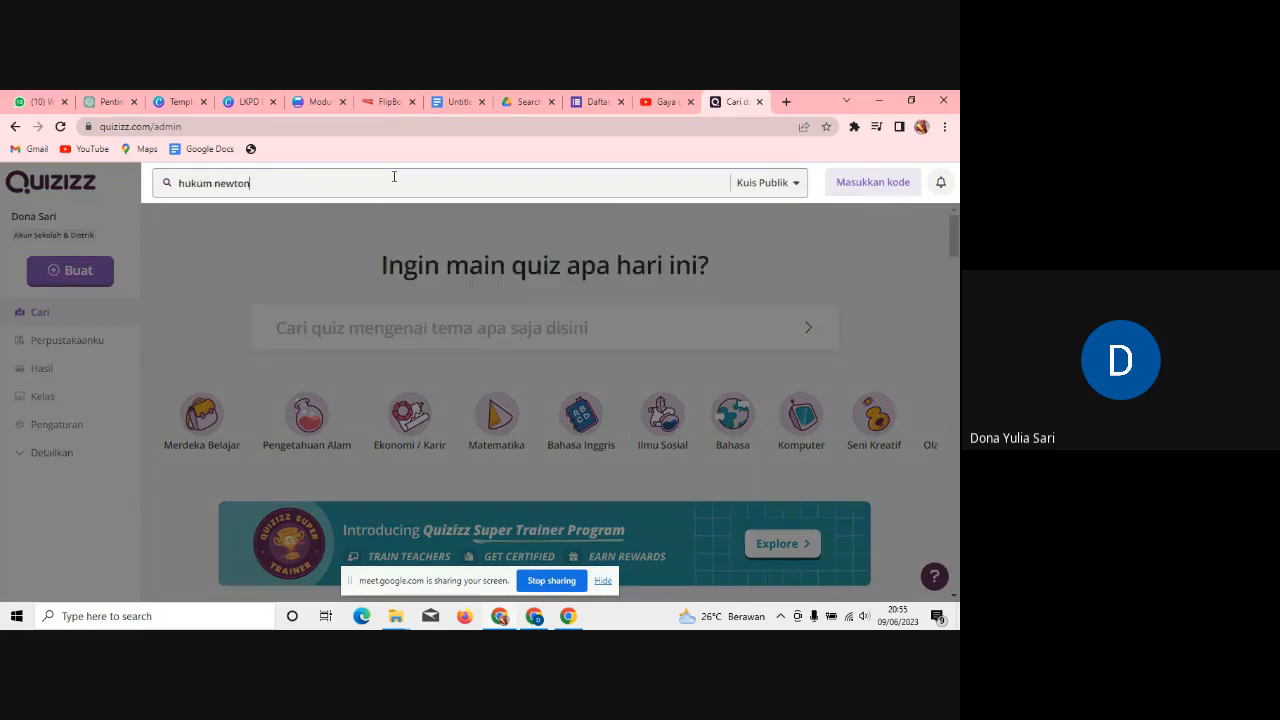
key("Return")
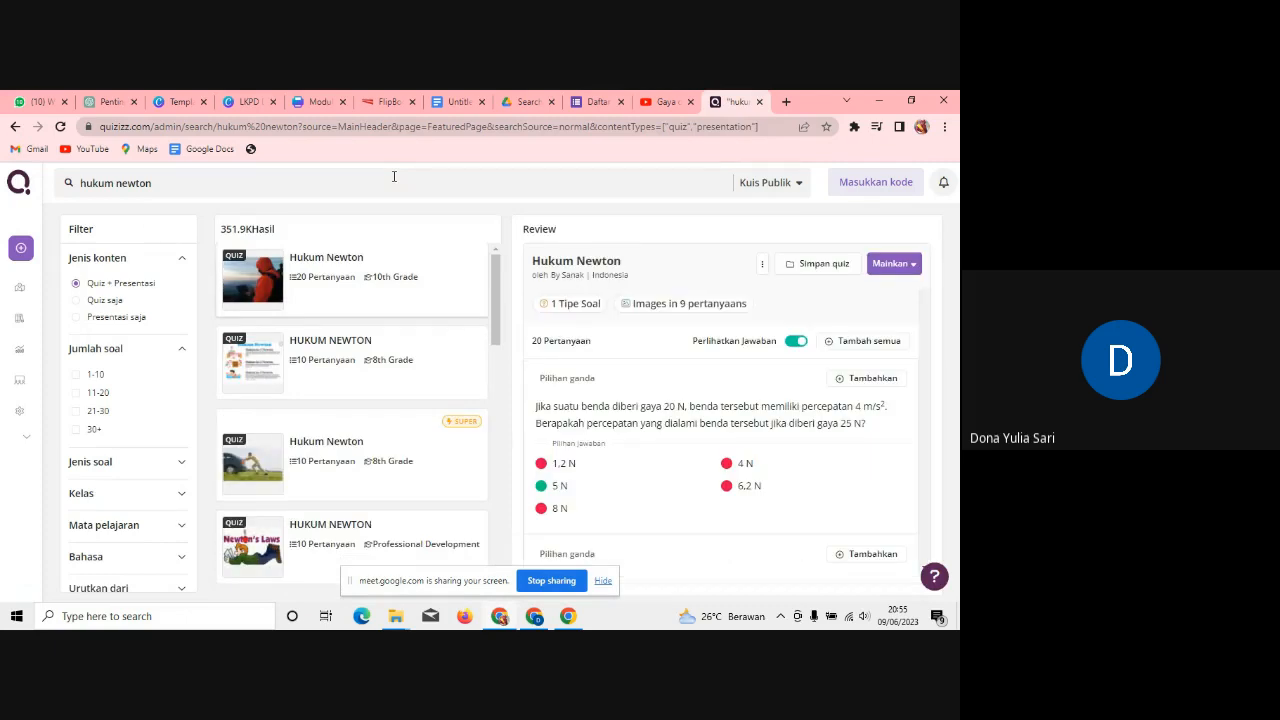
left_click(279, 355)
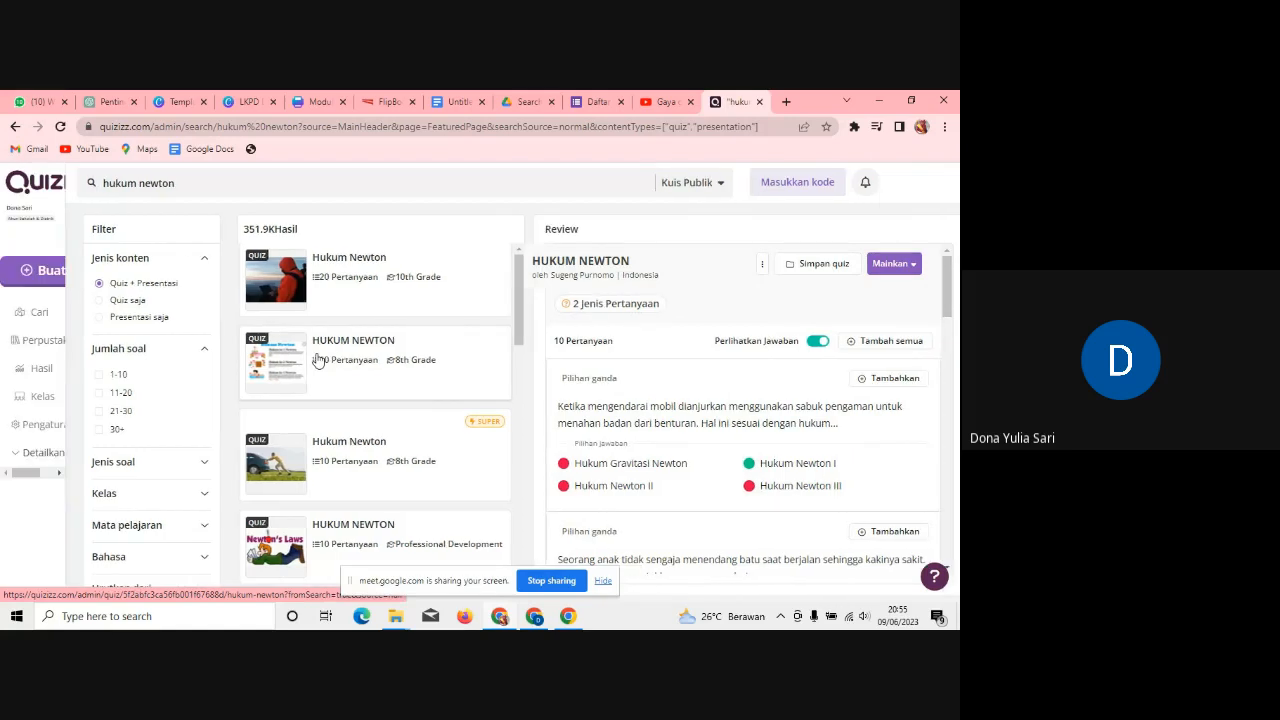
left_click(316, 359)
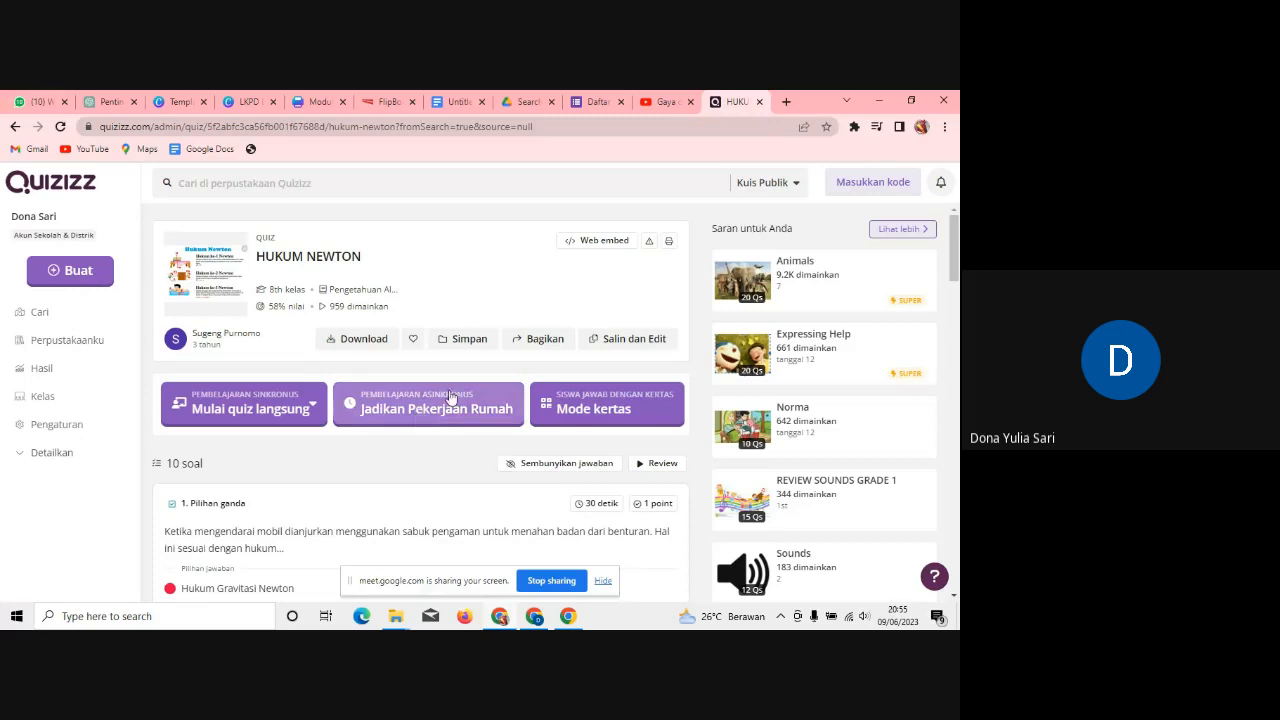
Step: Assign the HUKUM NEWTON quiz as homework with Tugaskan and copy its join link with 'Salin link'
left_click(450, 398)
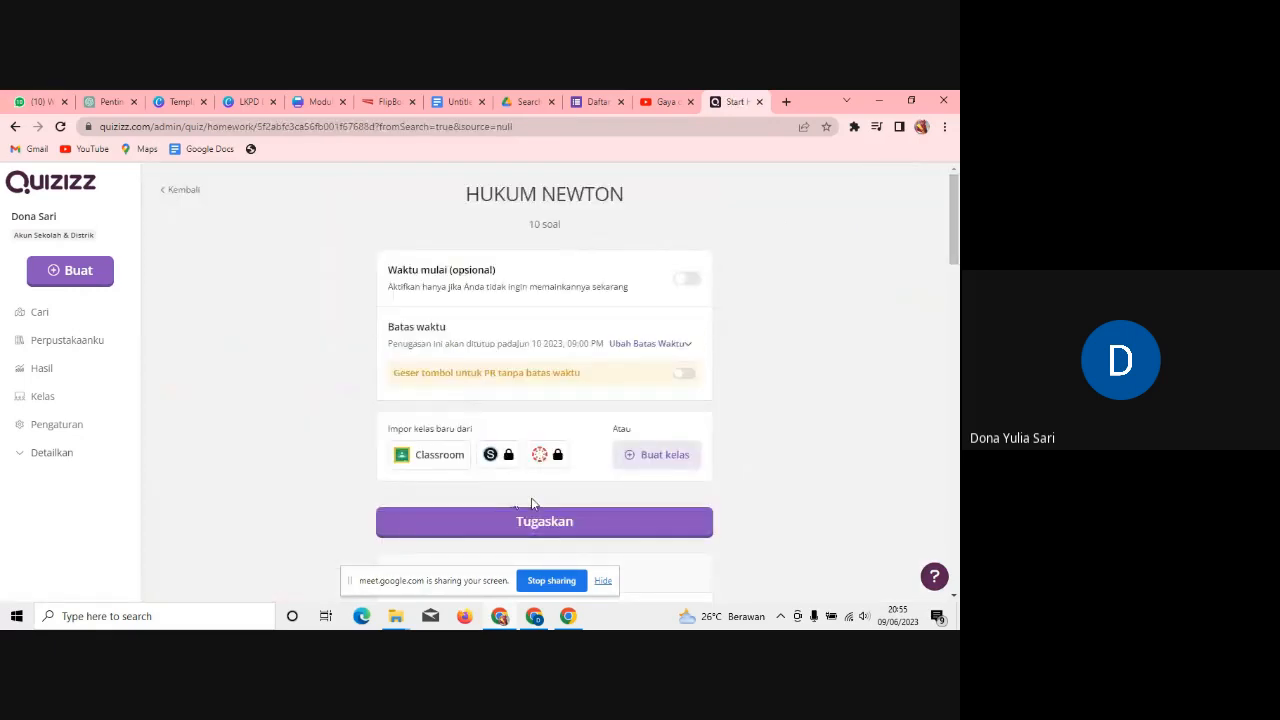
left_click(530, 526)
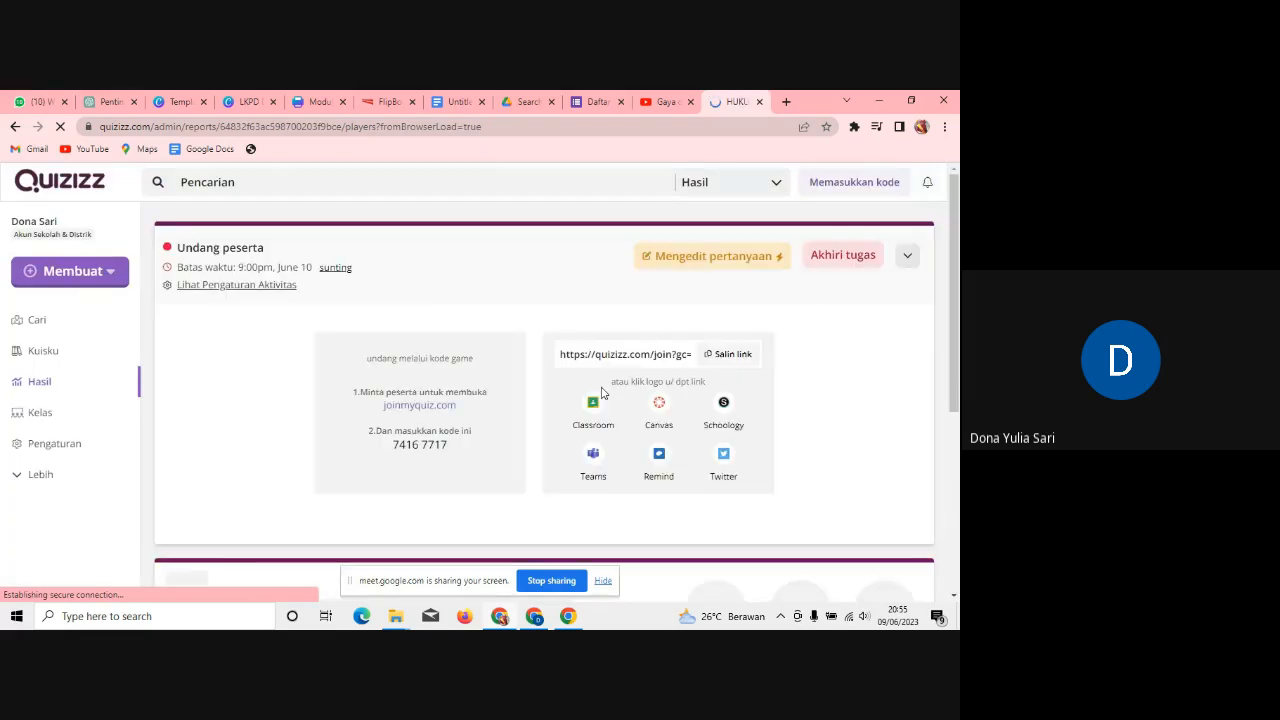
left_click(741, 360)
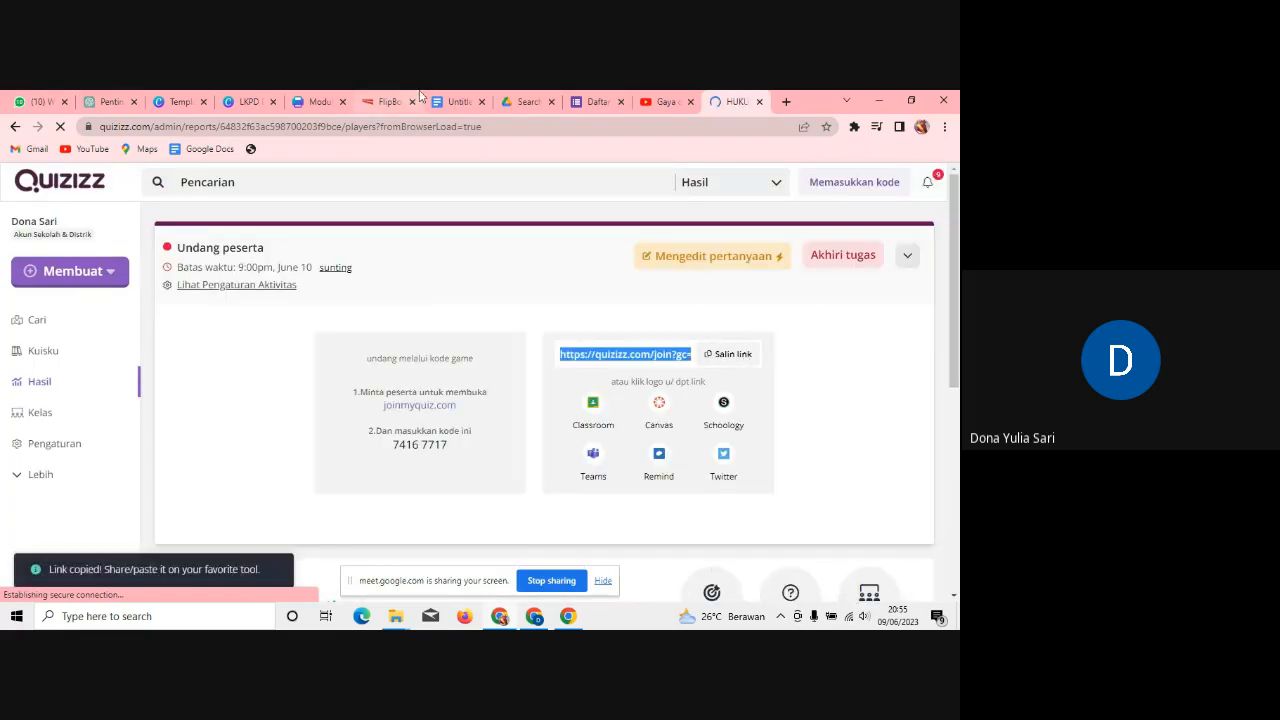
left_click(240, 102)
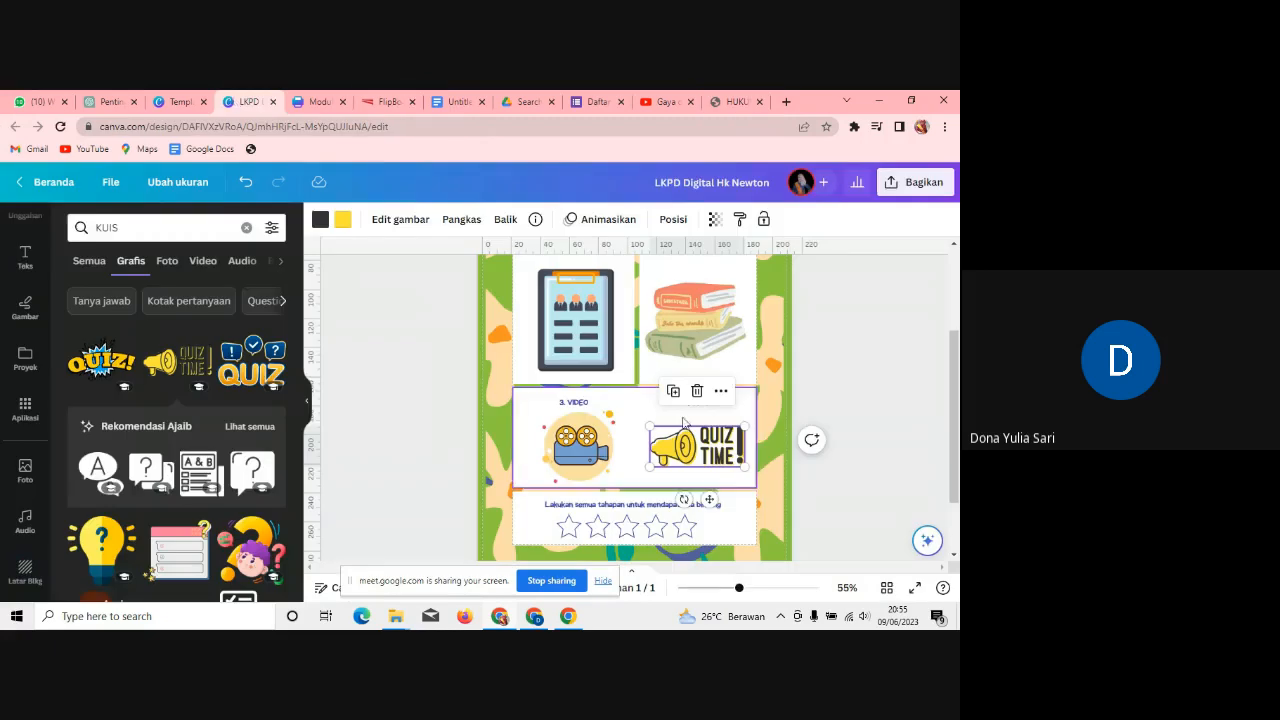
Step: Attach the pasted Quizizz join URL to the 4. KUIS QUIZ TIME graphic via Tautan
left_click(718, 395)
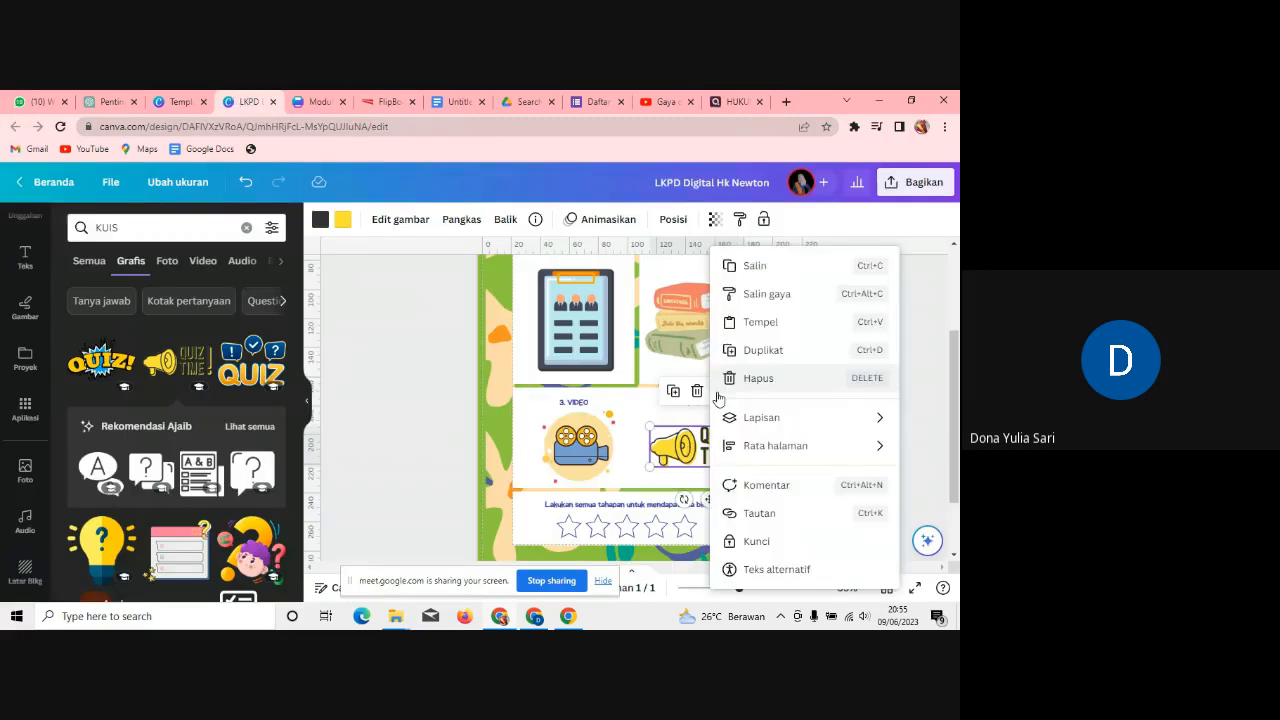
left_click(772, 517)
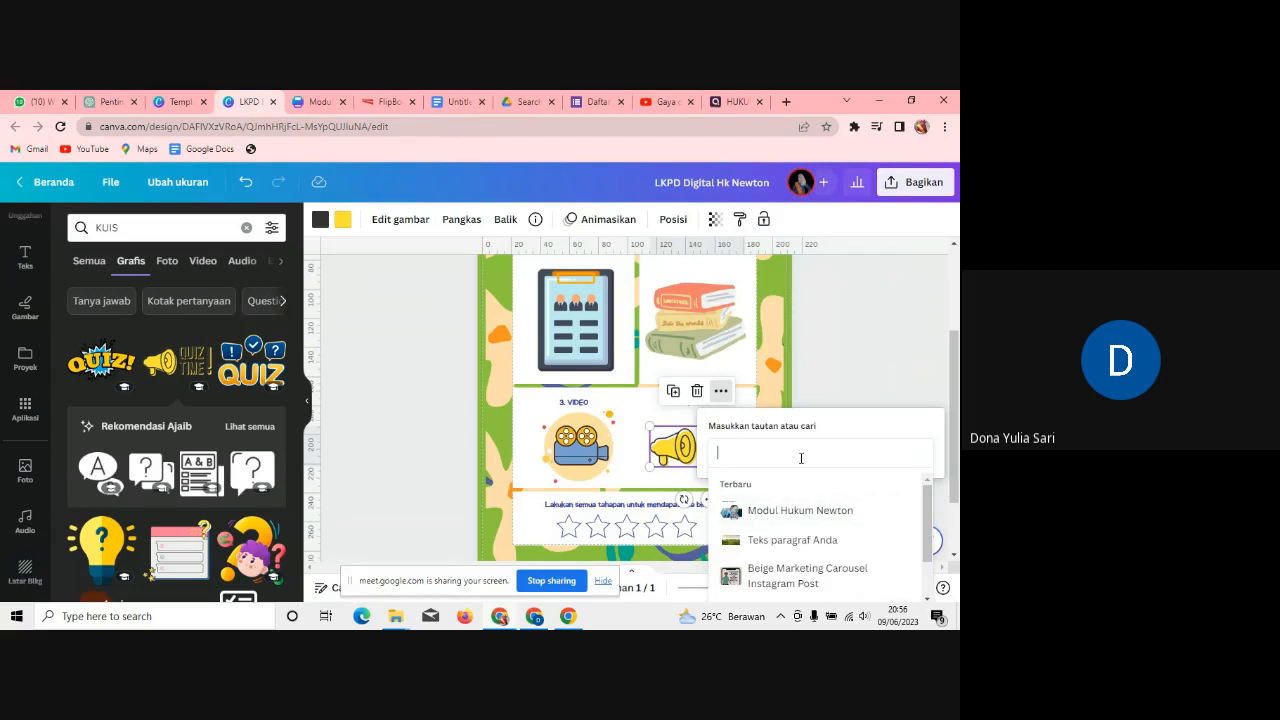
key("ctrl+v")
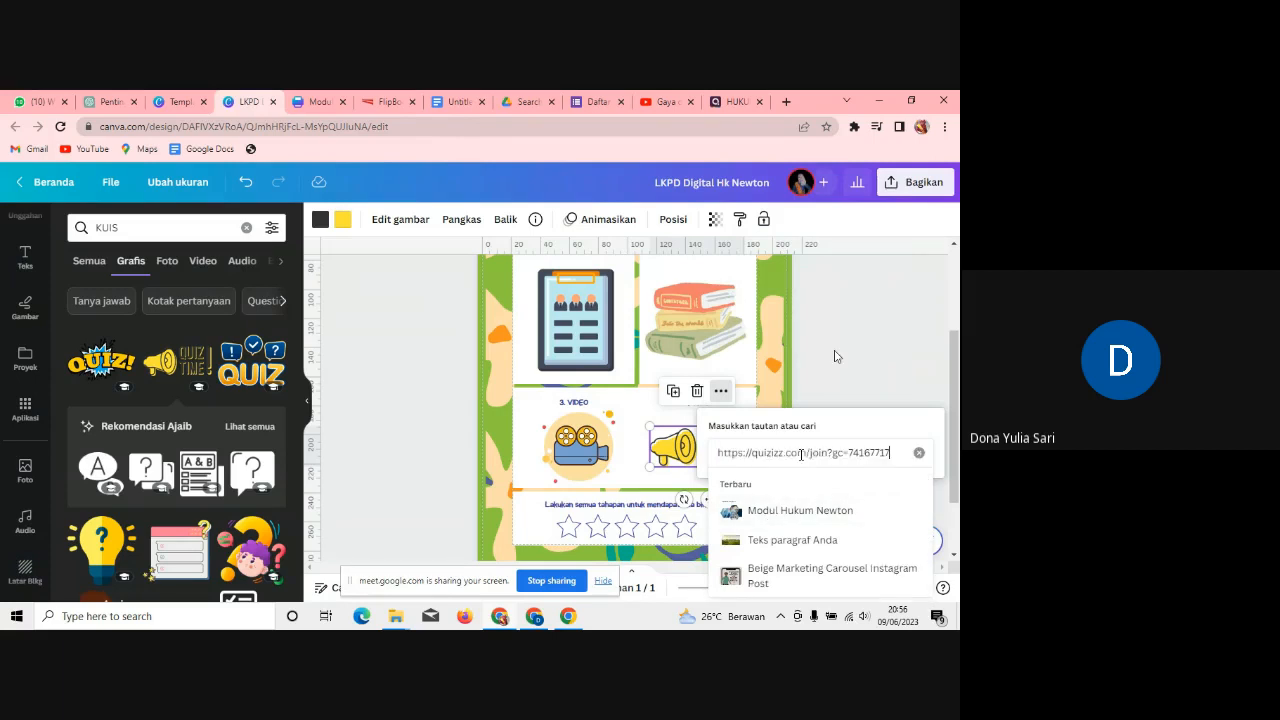
key("Return")
scroll(958, 362, "up", 3)
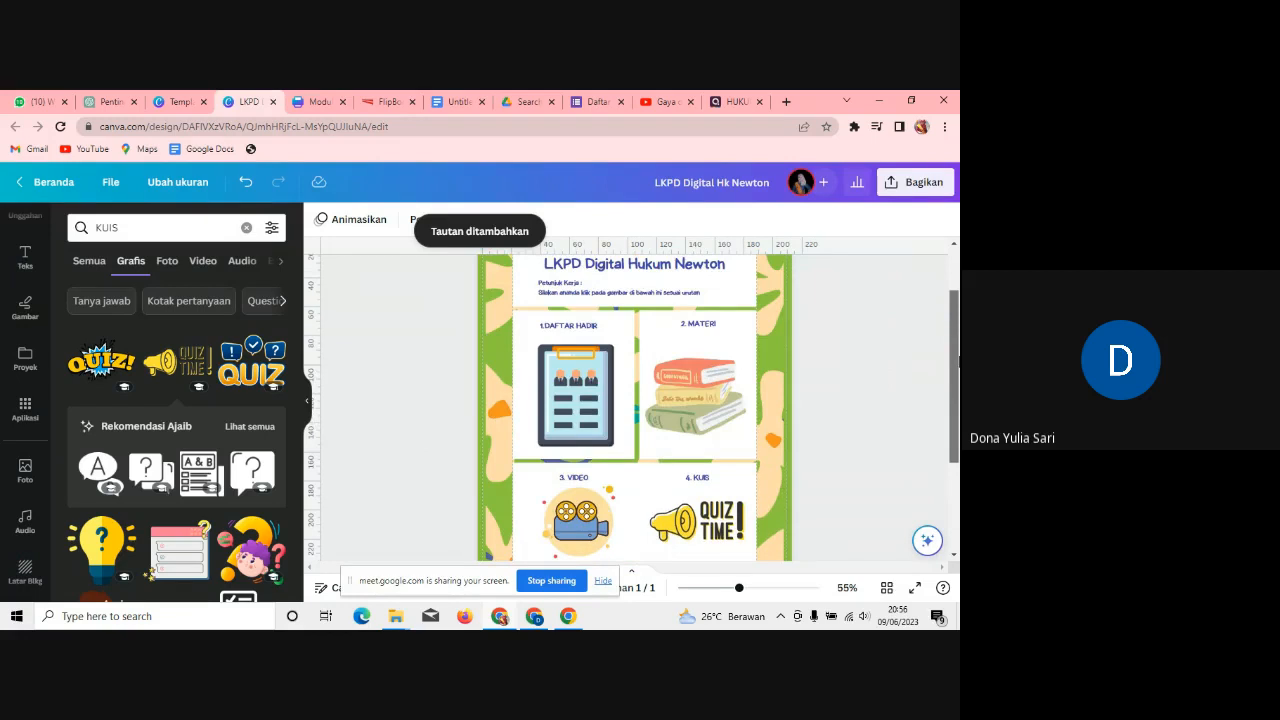
scroll(958, 362, "up", 2)
scroll(958, 380, "down", 3)
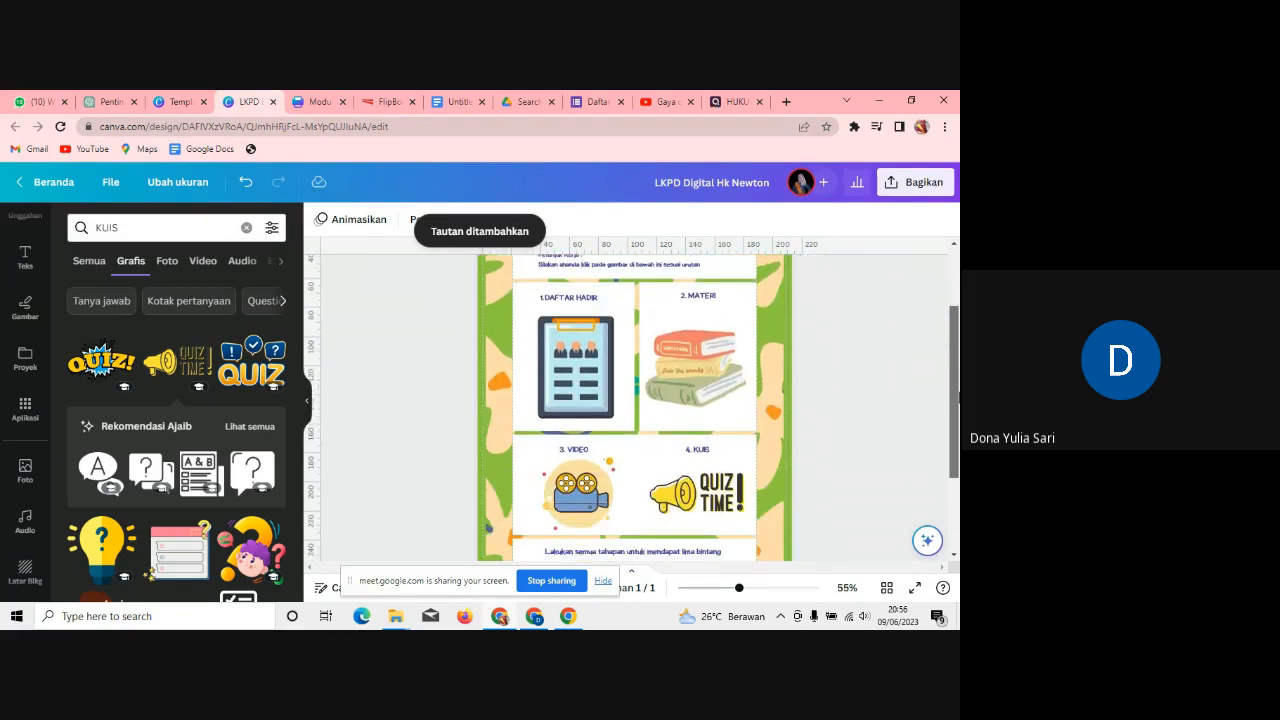
scroll(958, 398, "down", 3)
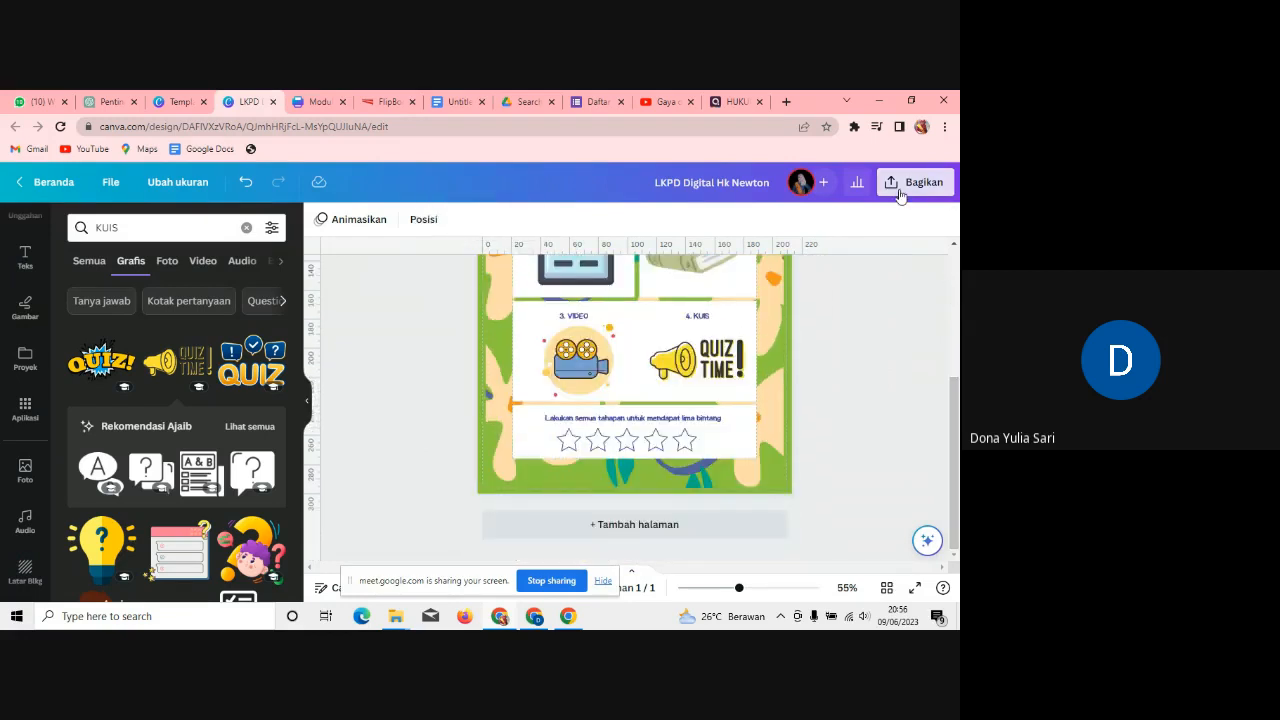
Step: Download the LKPD worksheet from the share menu as a PDF Standar file instead of PNG
left_click(899, 195)
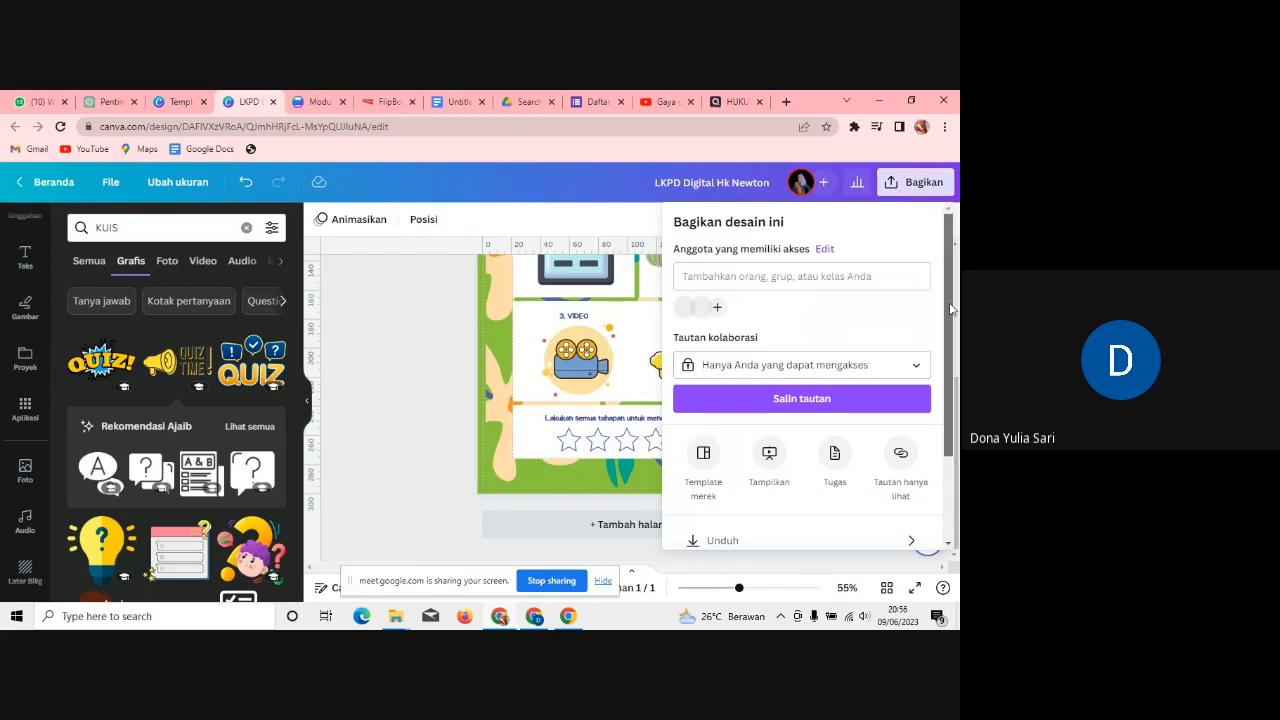
scroll(860, 425, "down", 2)
left_click(860, 425)
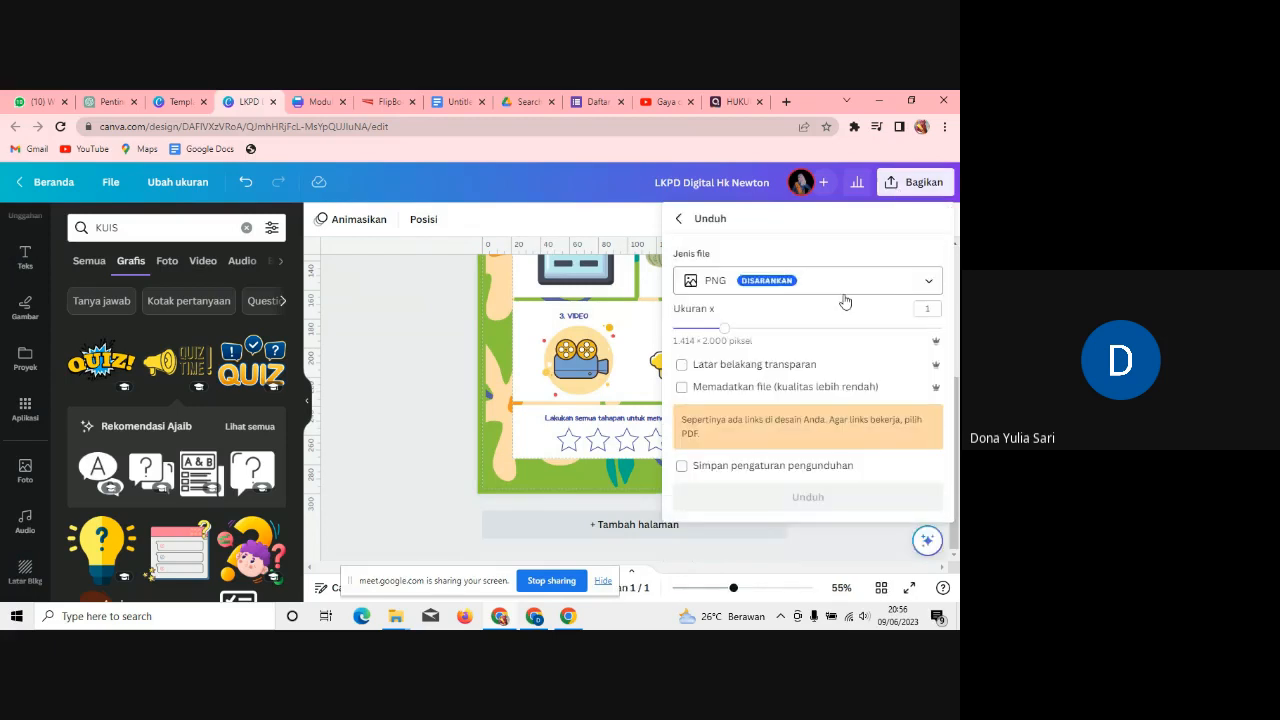
left_click(838, 289)
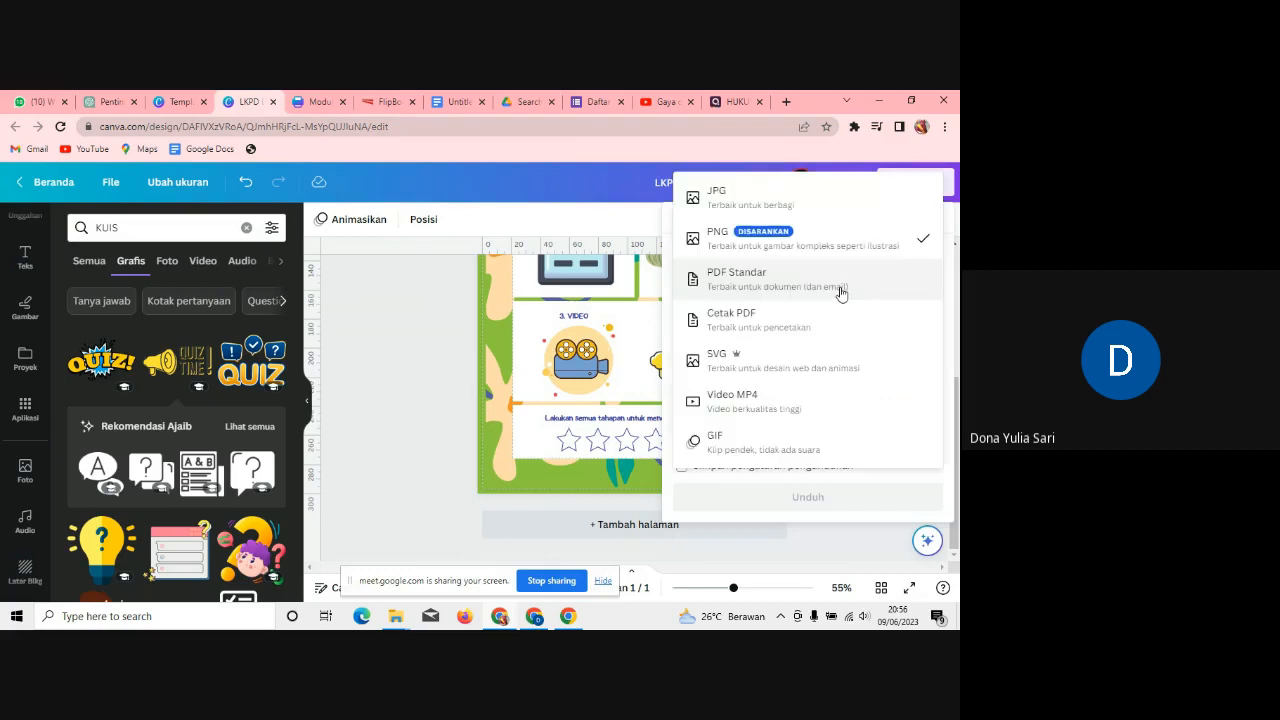
left_click(773, 283)
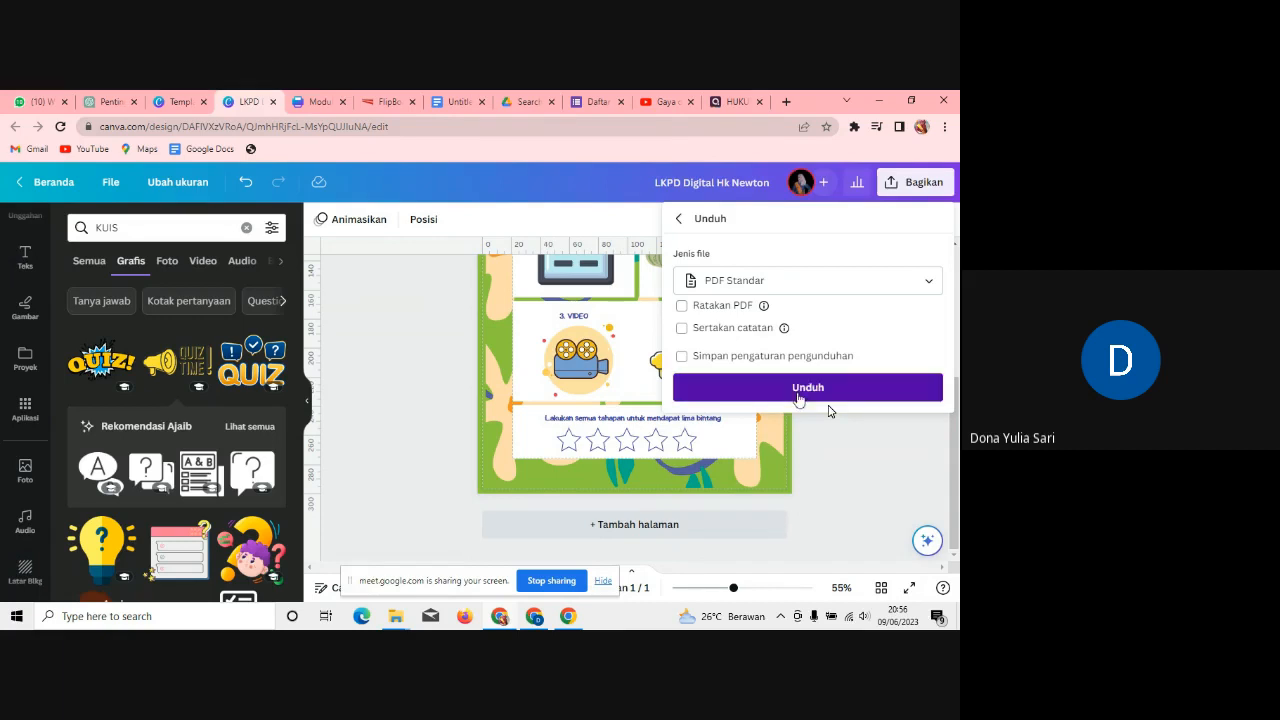
left_click(799, 388)
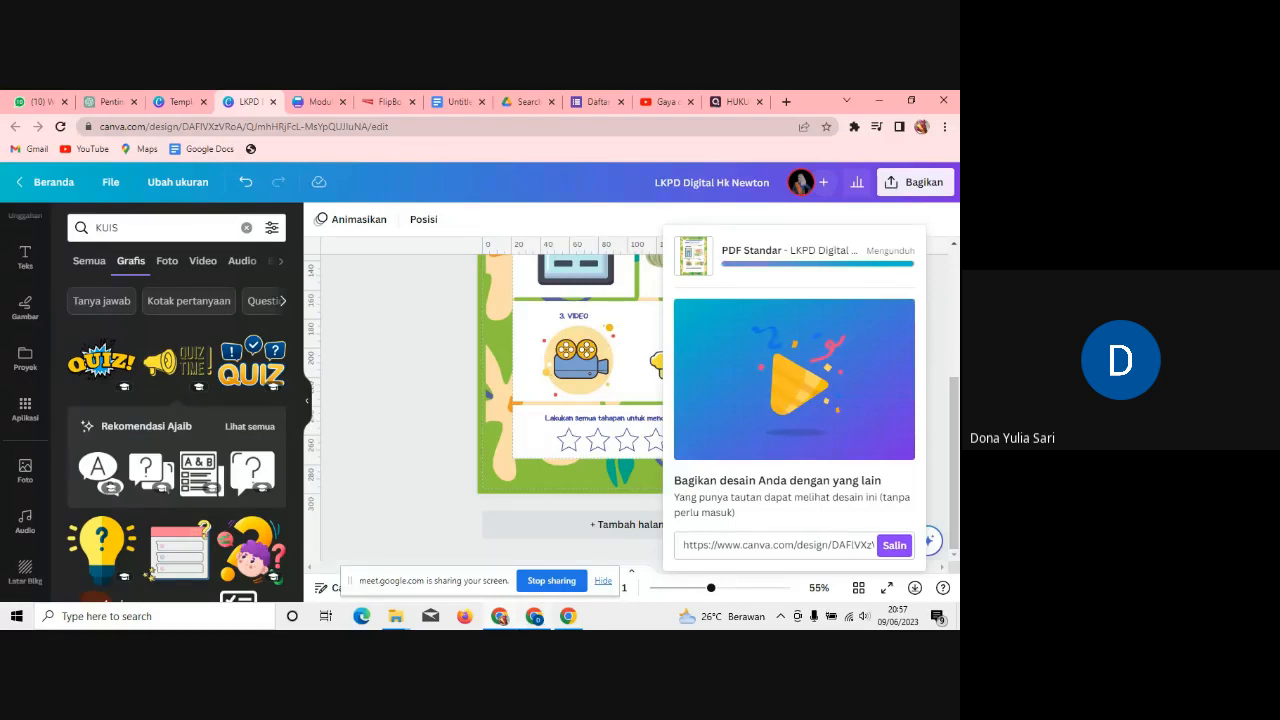
Step: Switch to the Google Meet call window while the PDF download runs
left_click(534, 616)
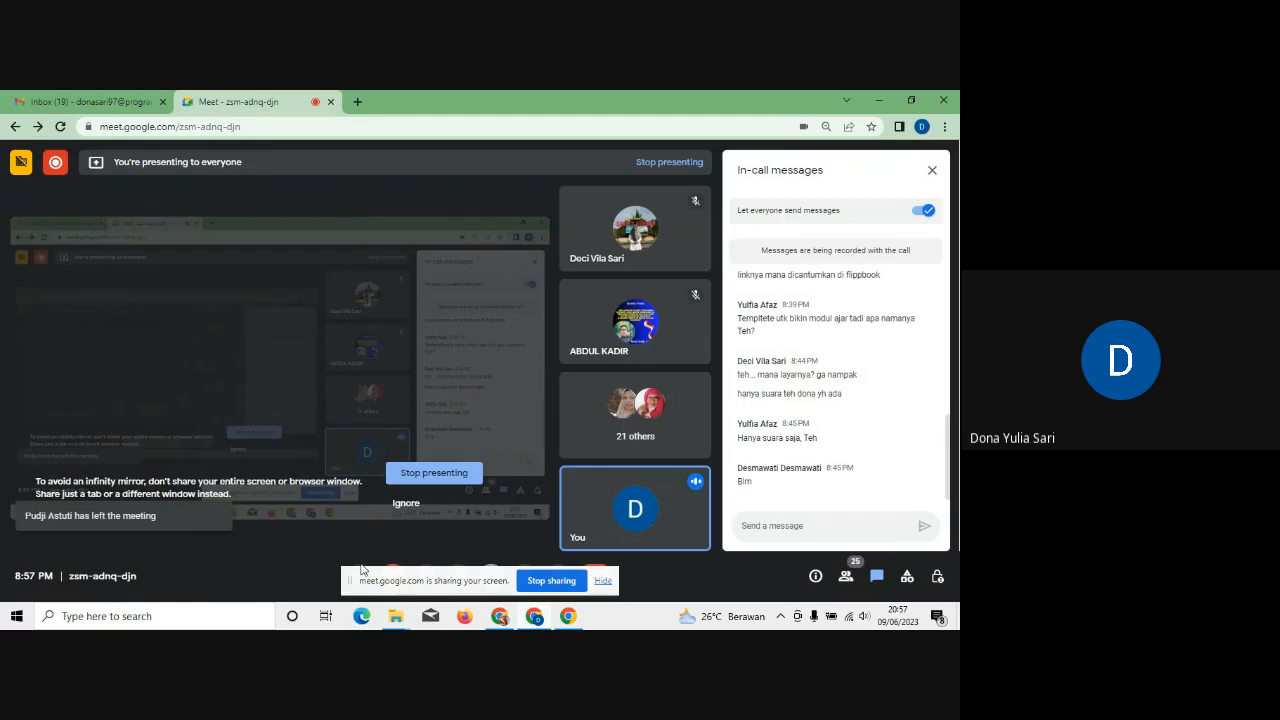
Step: Mute and later unmute the microphone in the Meet call, then return to Canva
left_click_drag(457, 580, 443, 529)
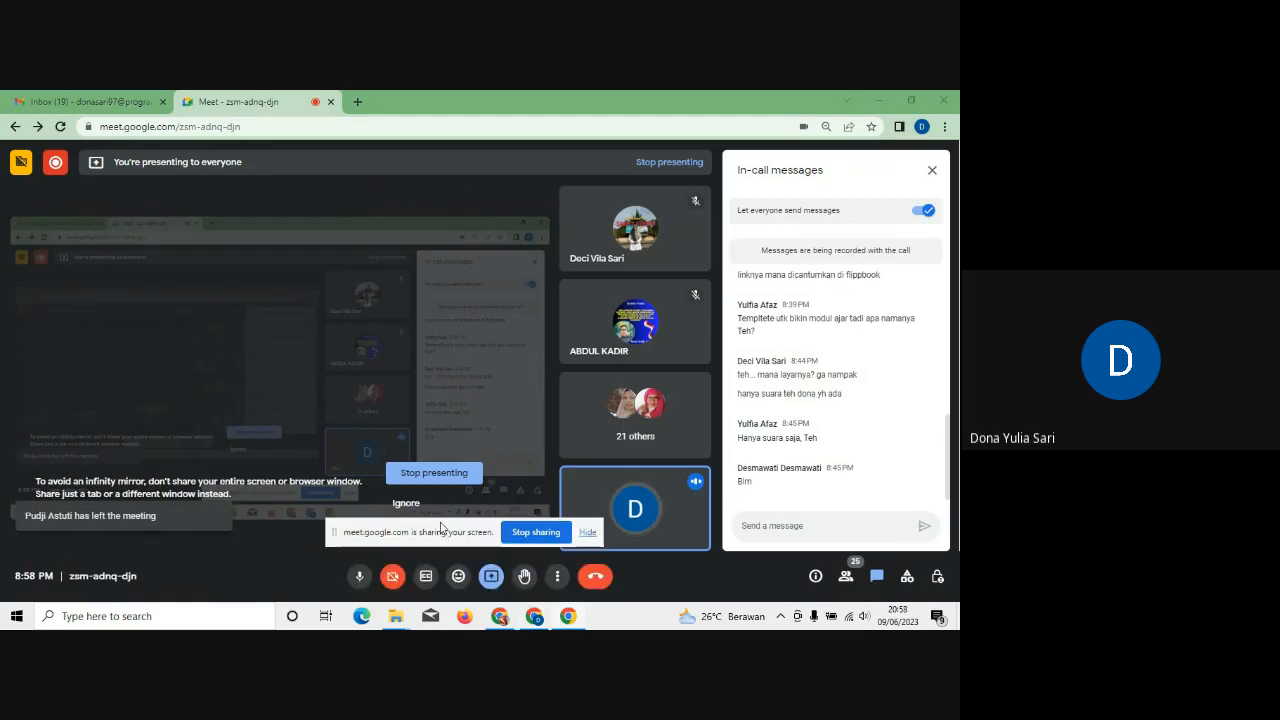
left_click(357, 575)
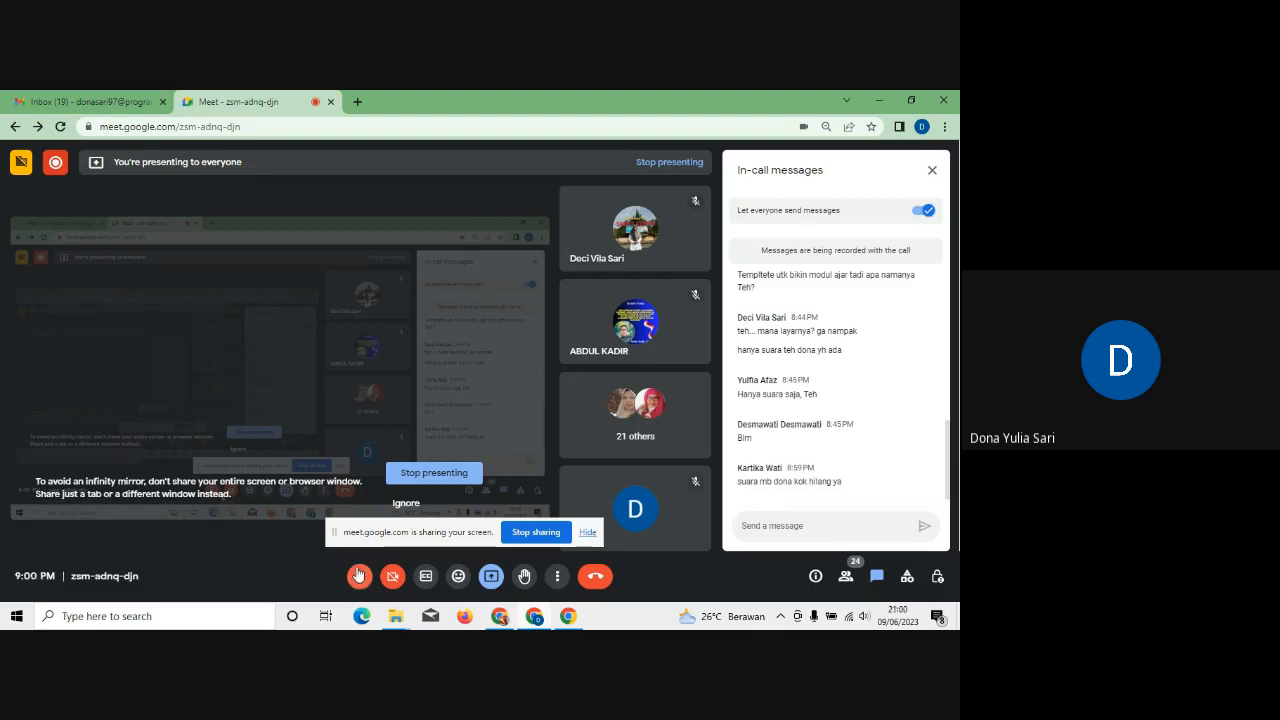
left_click(359, 576)
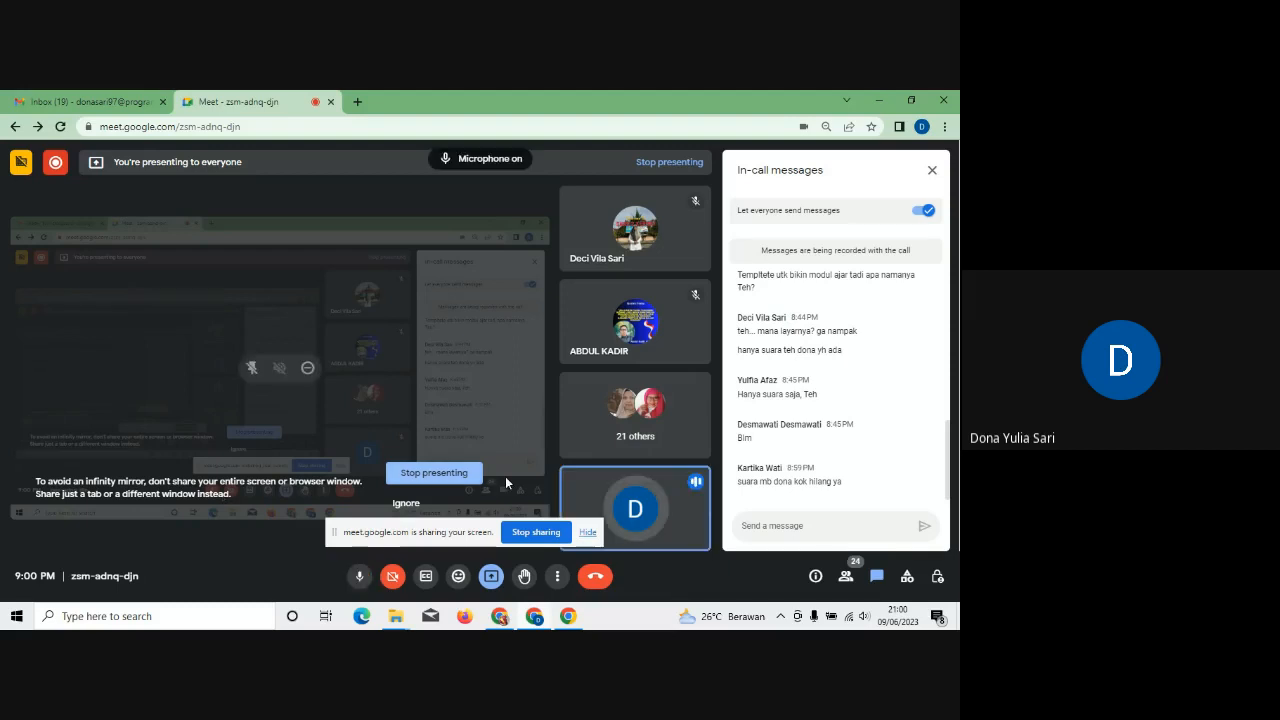
left_click(499, 618)
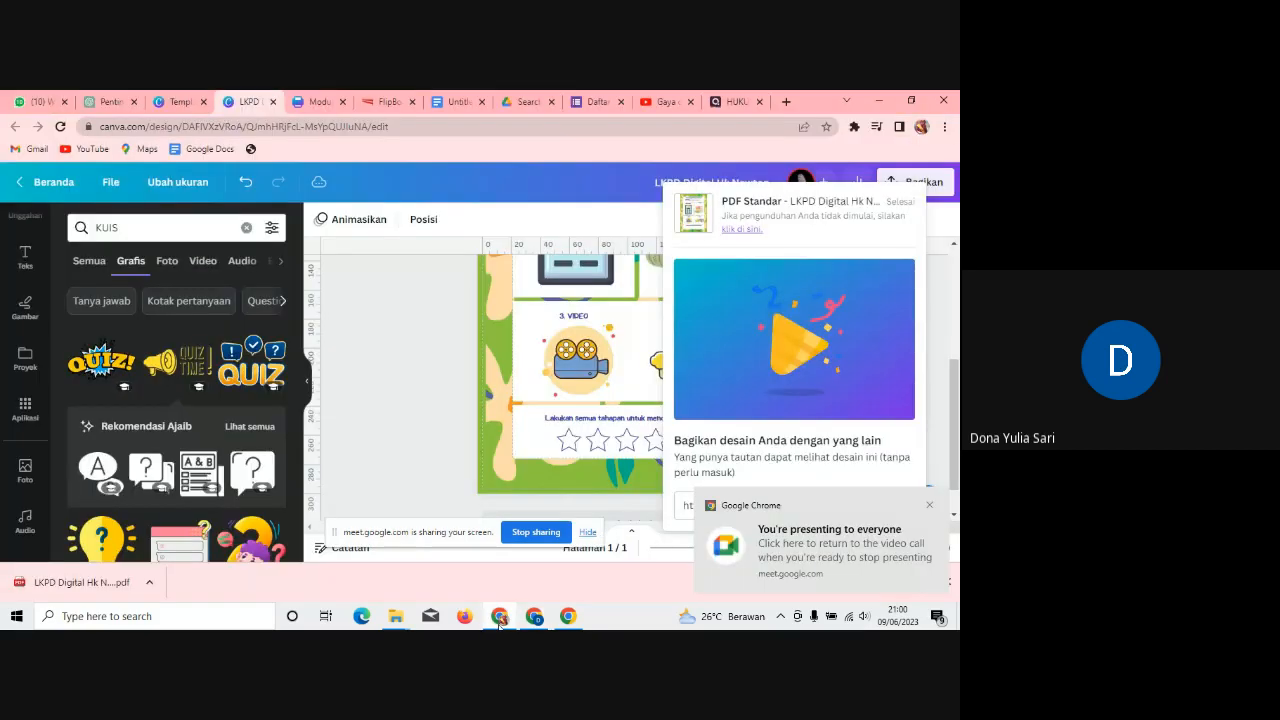
Step: Dismiss the notification and download popup, then open LKPD Digital Hk Newton.pdf from Chrome's downloads bar
left_click(929, 507)
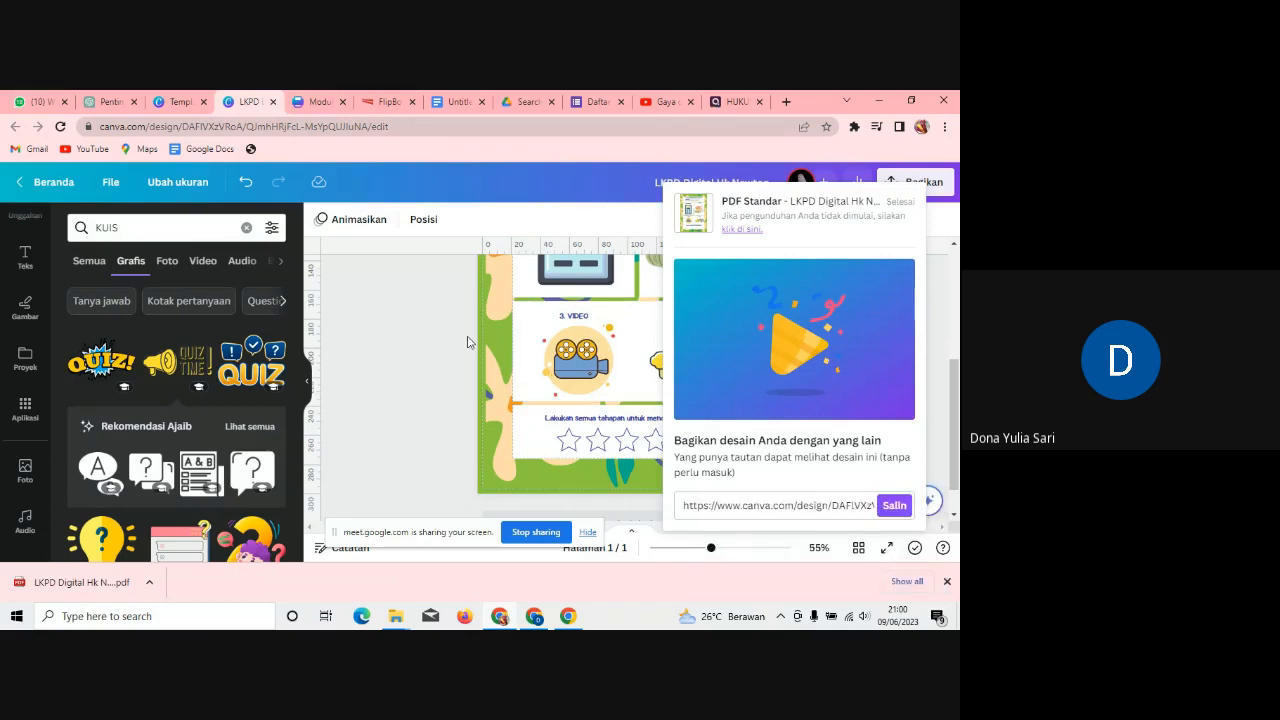
left_click(420, 345)
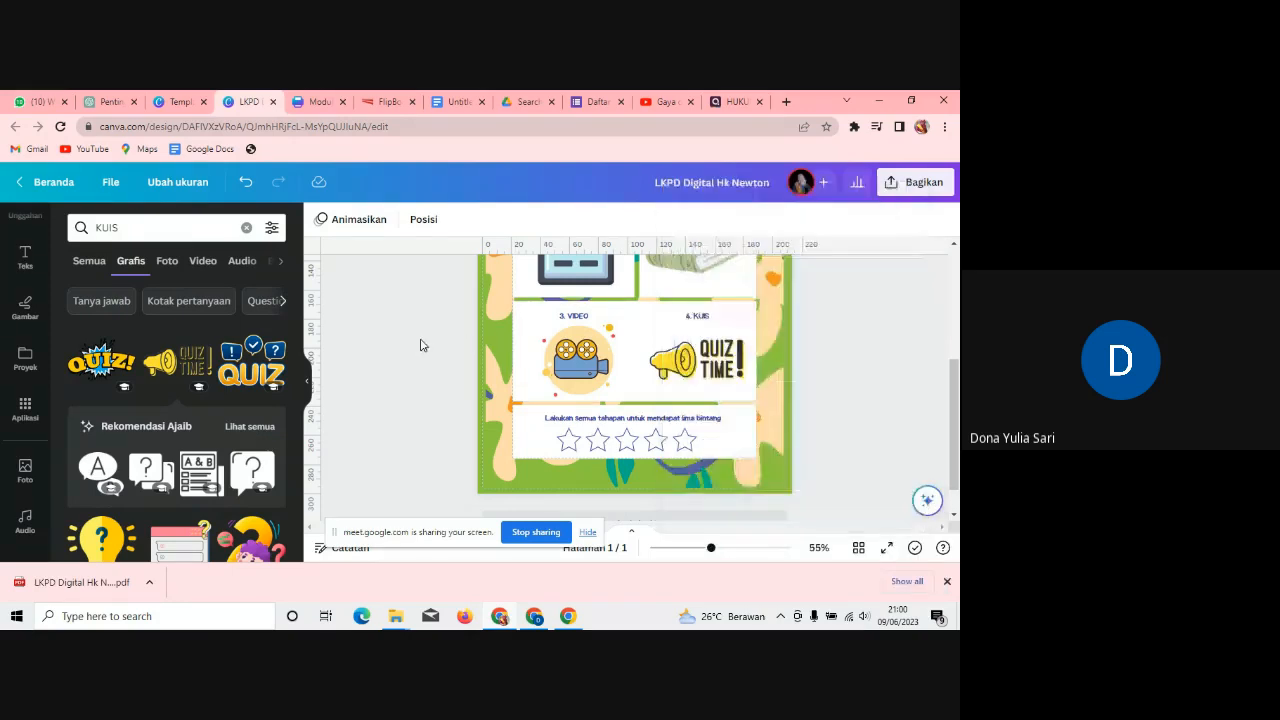
left_click(149, 584)
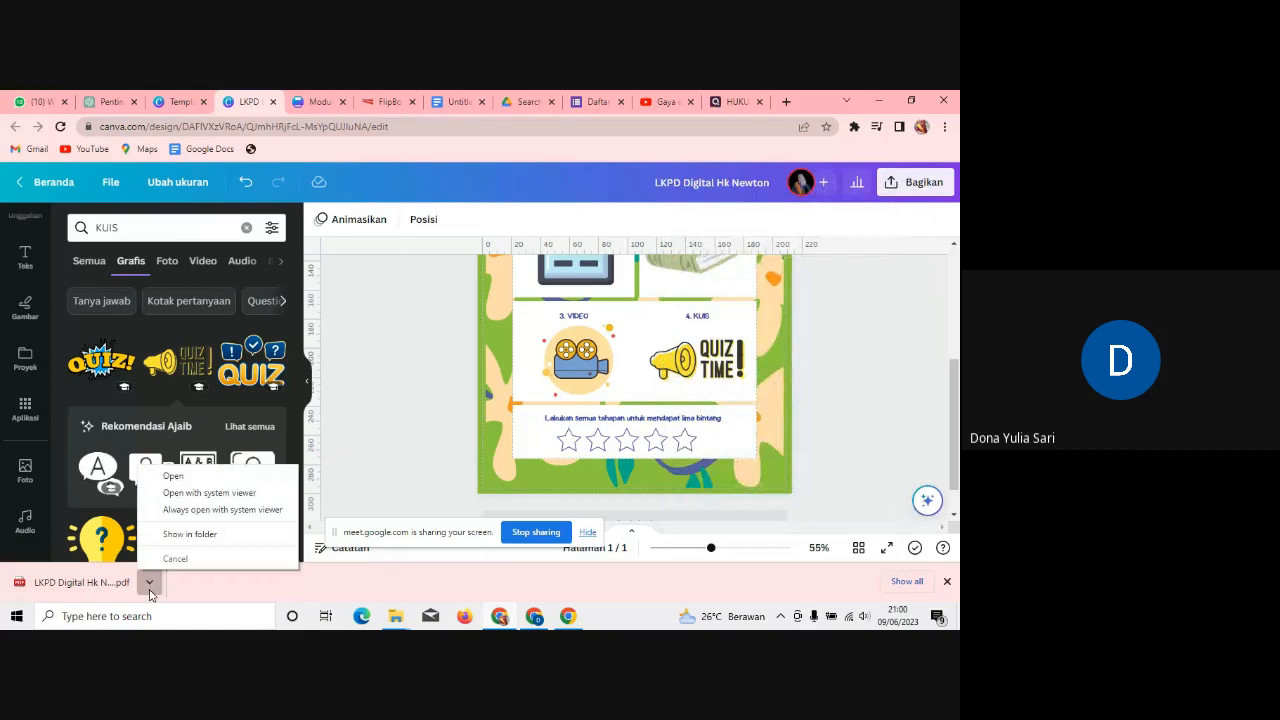
left_click(220, 476)
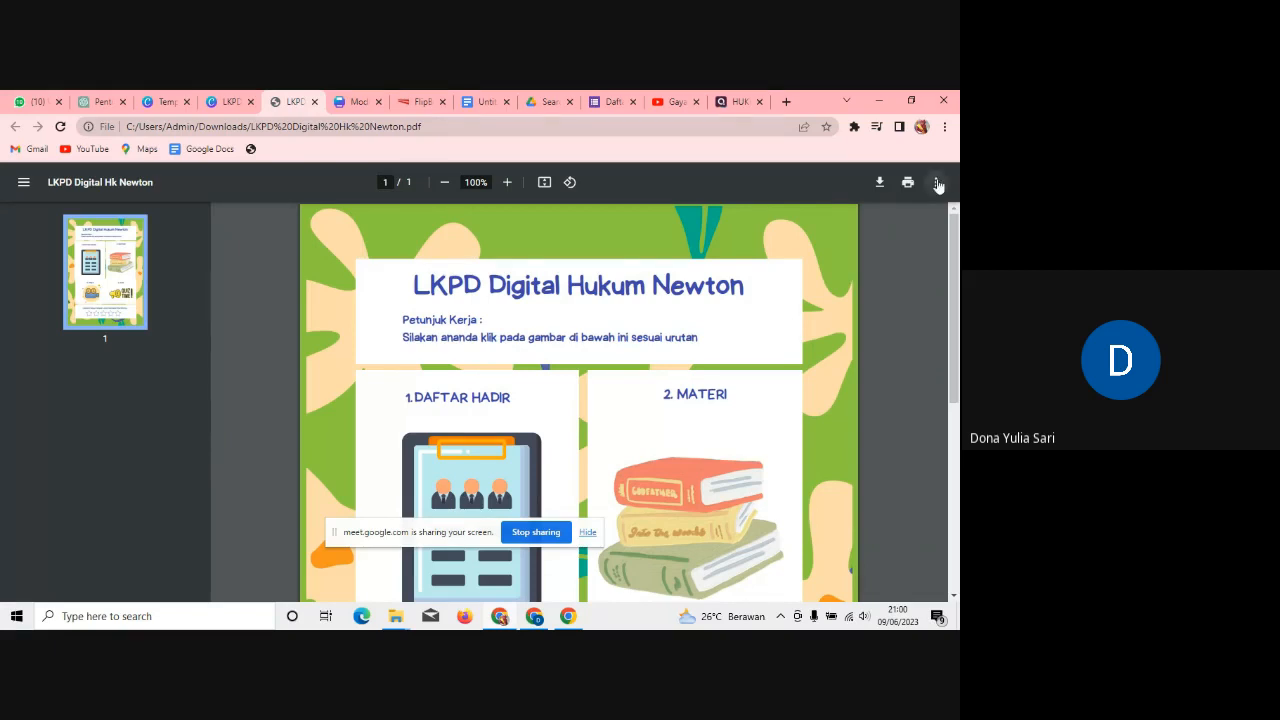
Step: Follow the DAFTAR HADIR clipboard image's link in the PDF to the Hukum Newton flipbook
left_click_drag(957, 229, 957, 265)
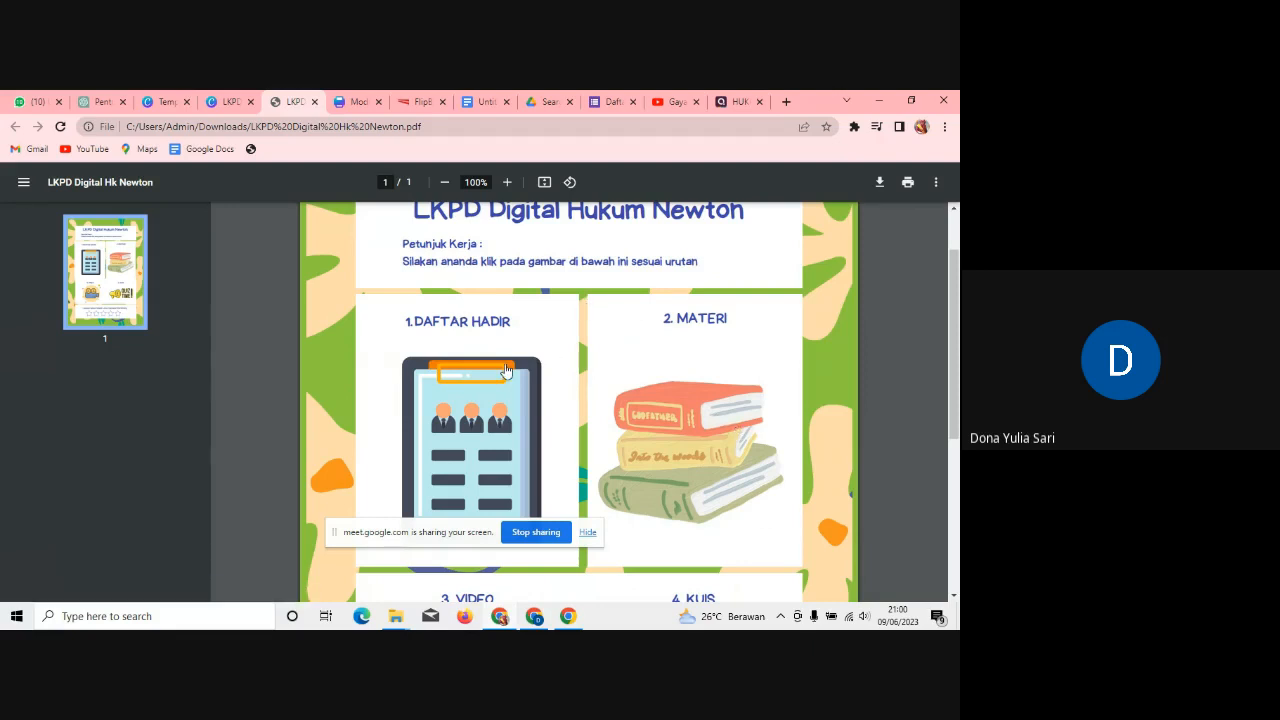
left_click(481, 432)
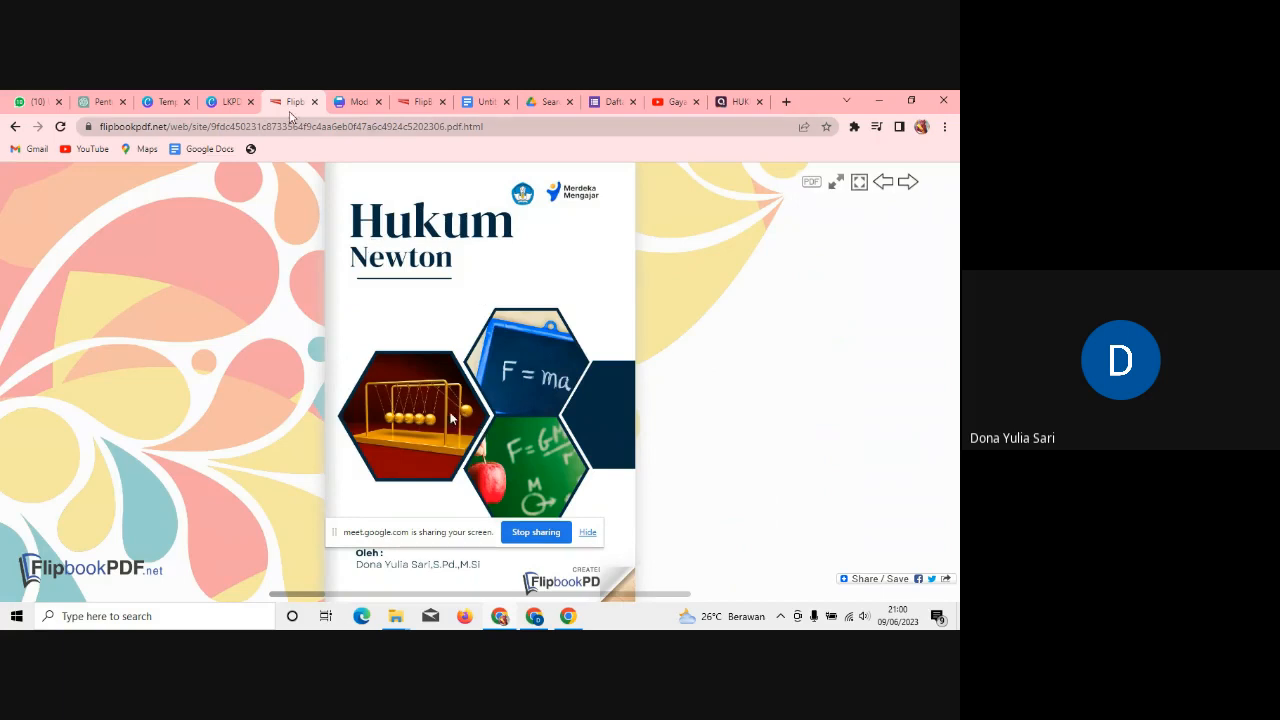
Step: Back in the Canva worksheet, inspect the books image in the Materi box
left_click(233, 107)
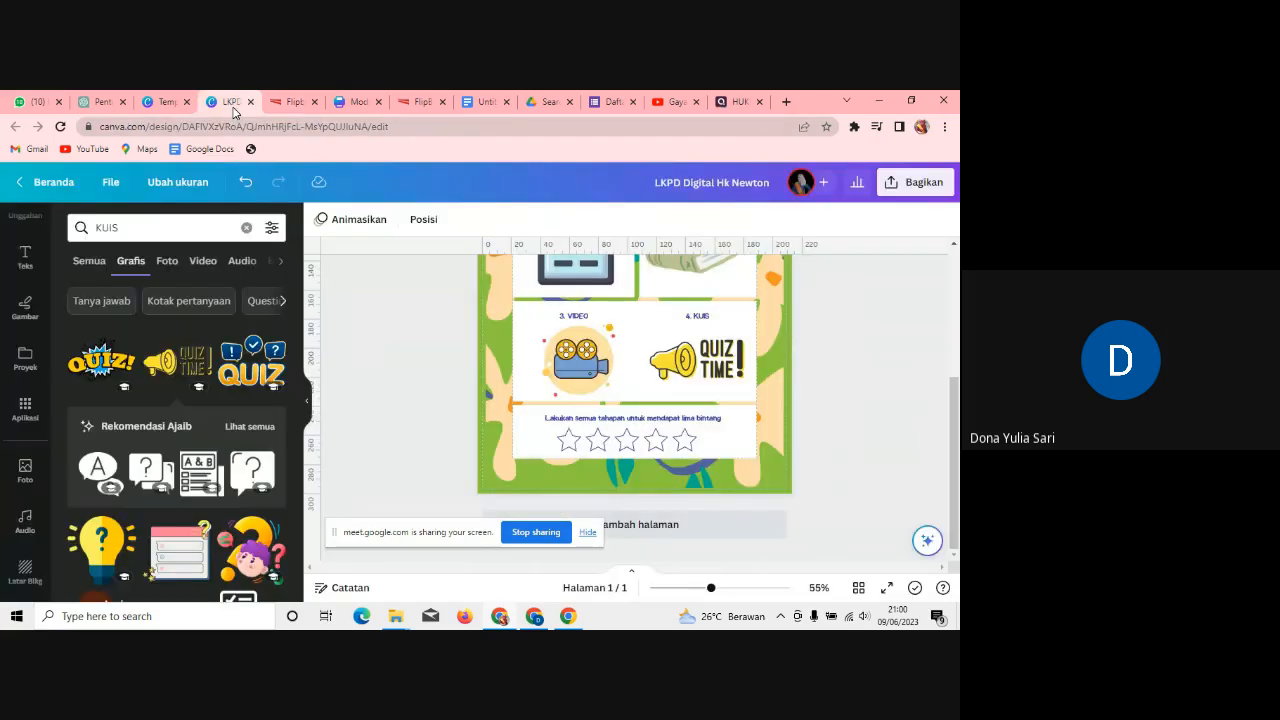
left_click_drag(957, 418, 957, 345)
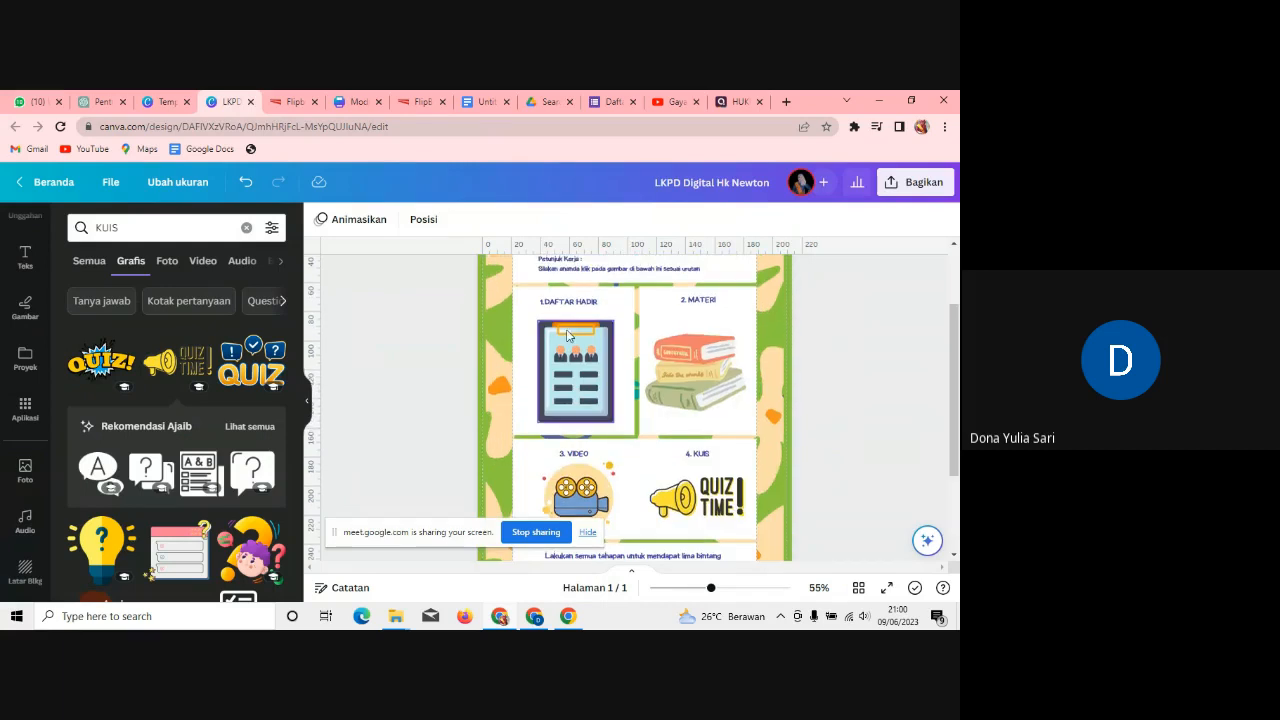
left_click(695, 372)
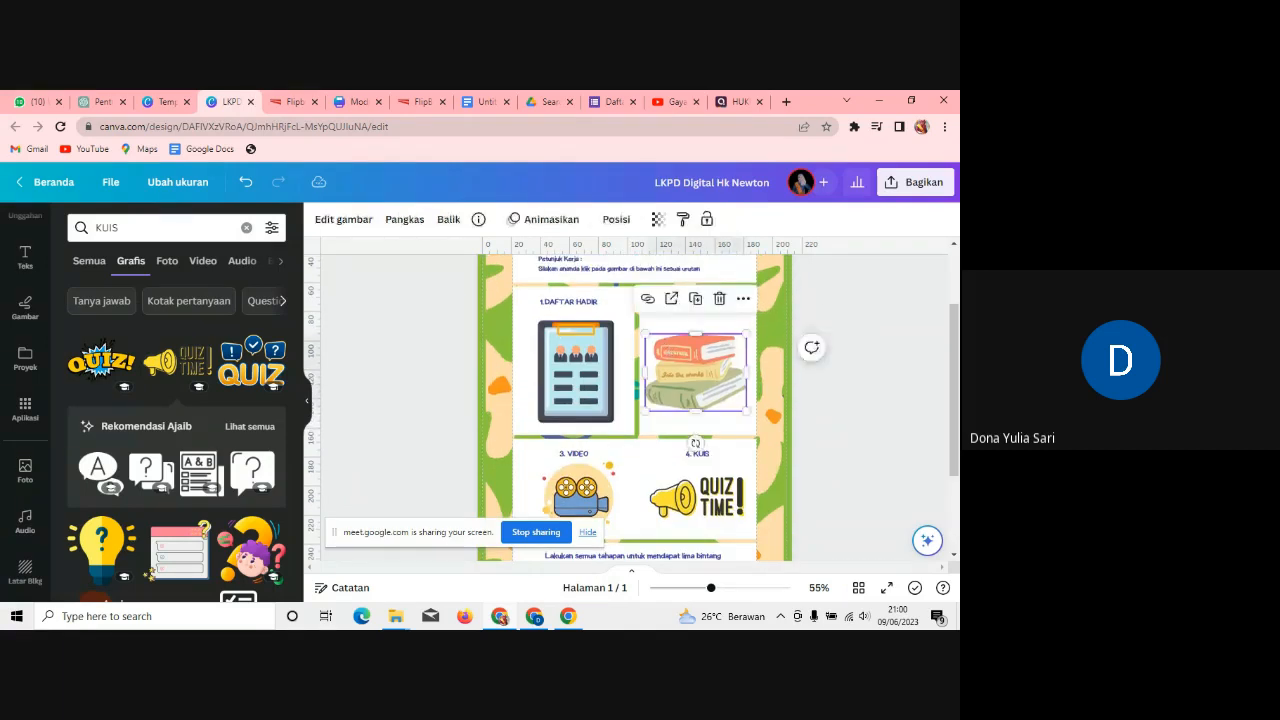
left_click(818, 293)
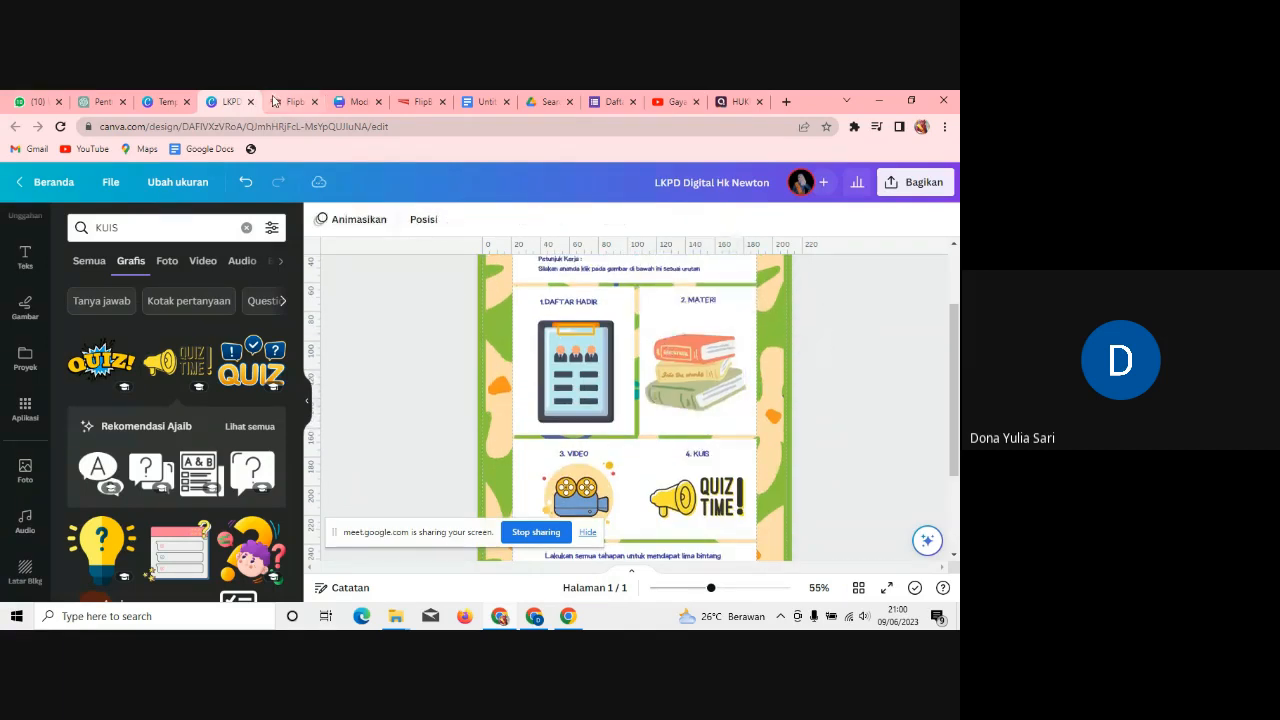
Step: Close the extra FlipbookPDF tab and bring up the Daftar Hadir Google Forms tab
left_click(274, 101)
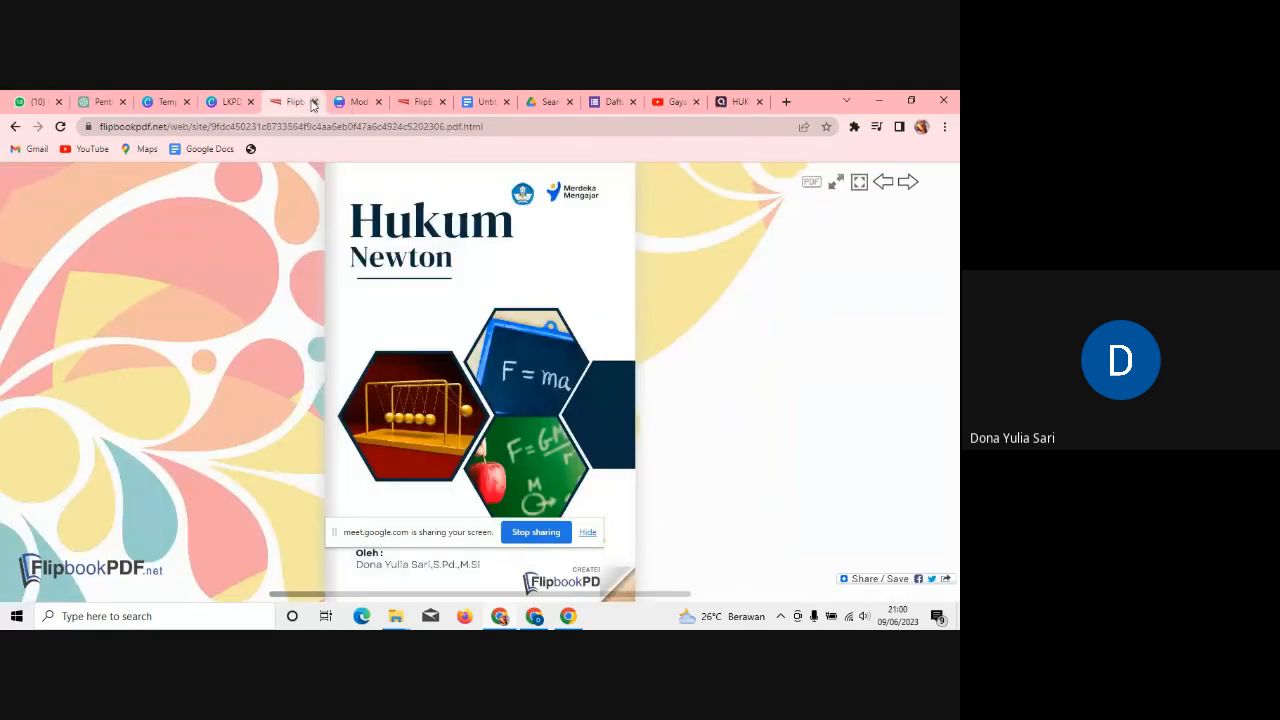
left_click(313, 102)
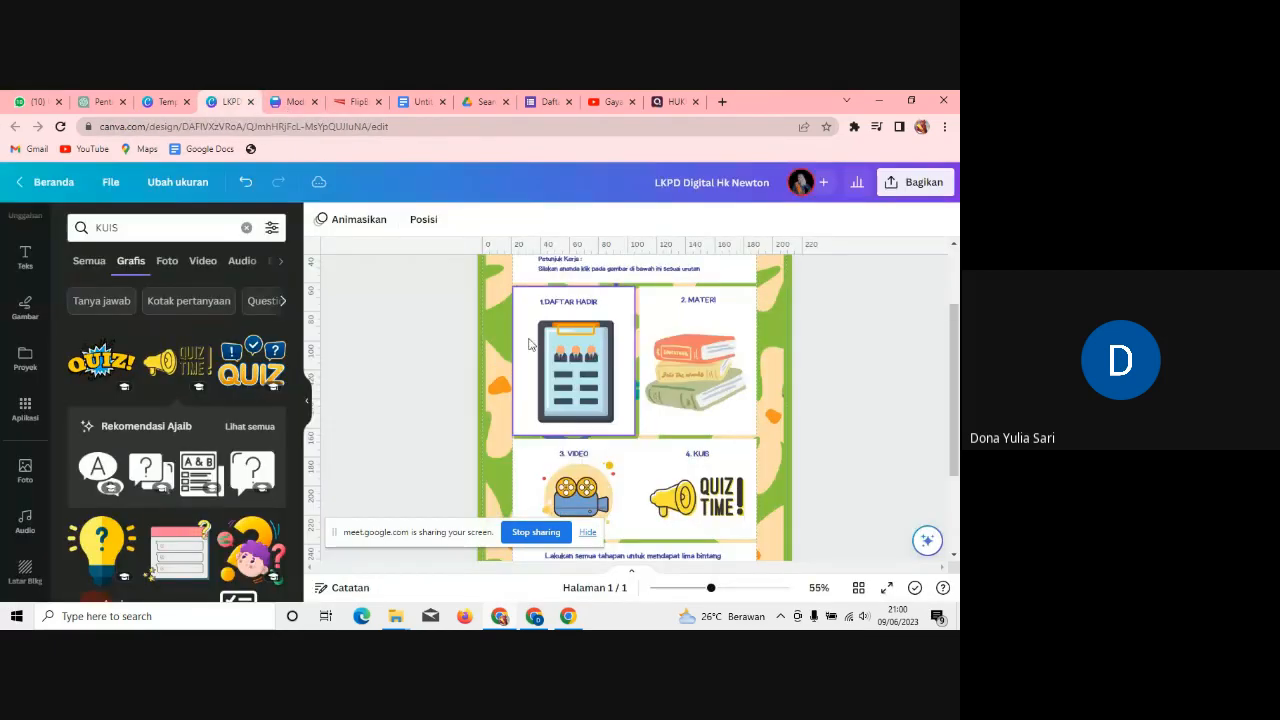
left_click(594, 101)
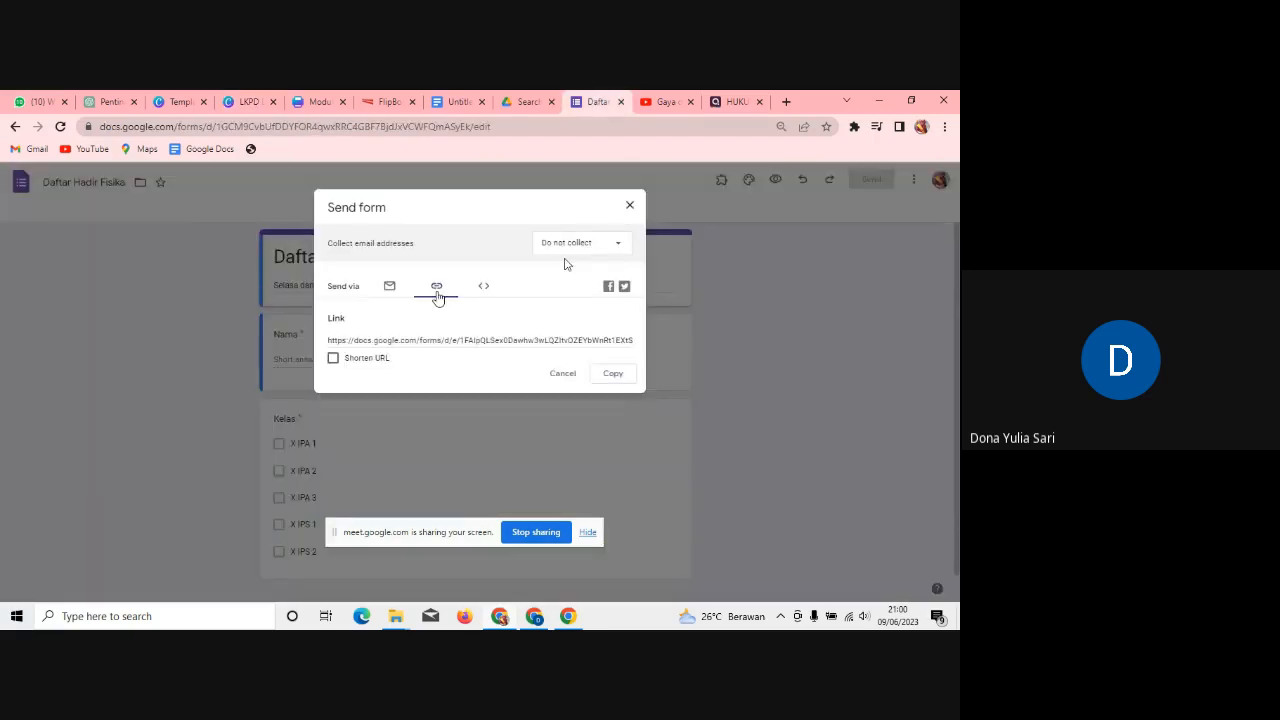
Step: Copy the Daftar Hadir Fisika form's link and select the Daftar Hadir clipboard image in Canva
left_click(611, 373)
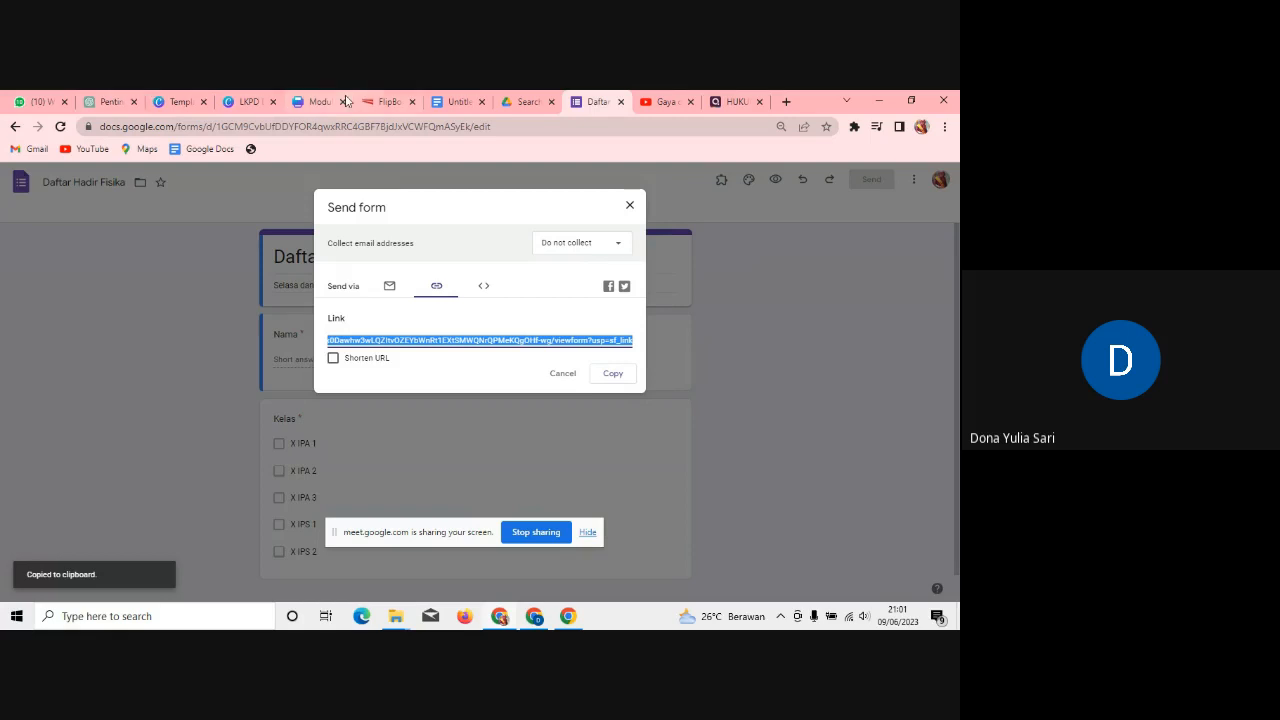
left_click(245, 102)
left_click(607, 383)
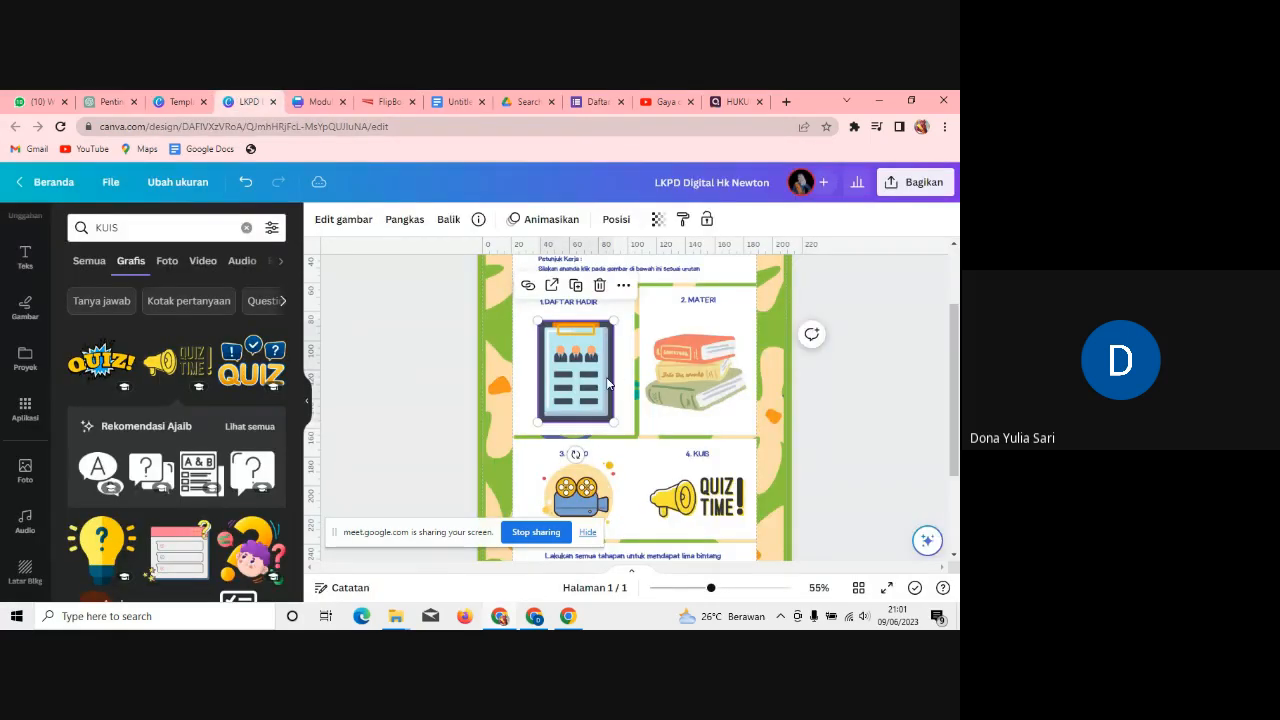
Step: Replace the clipboard image's flipbook link with the pasted attendance form link
left_click(624, 286)
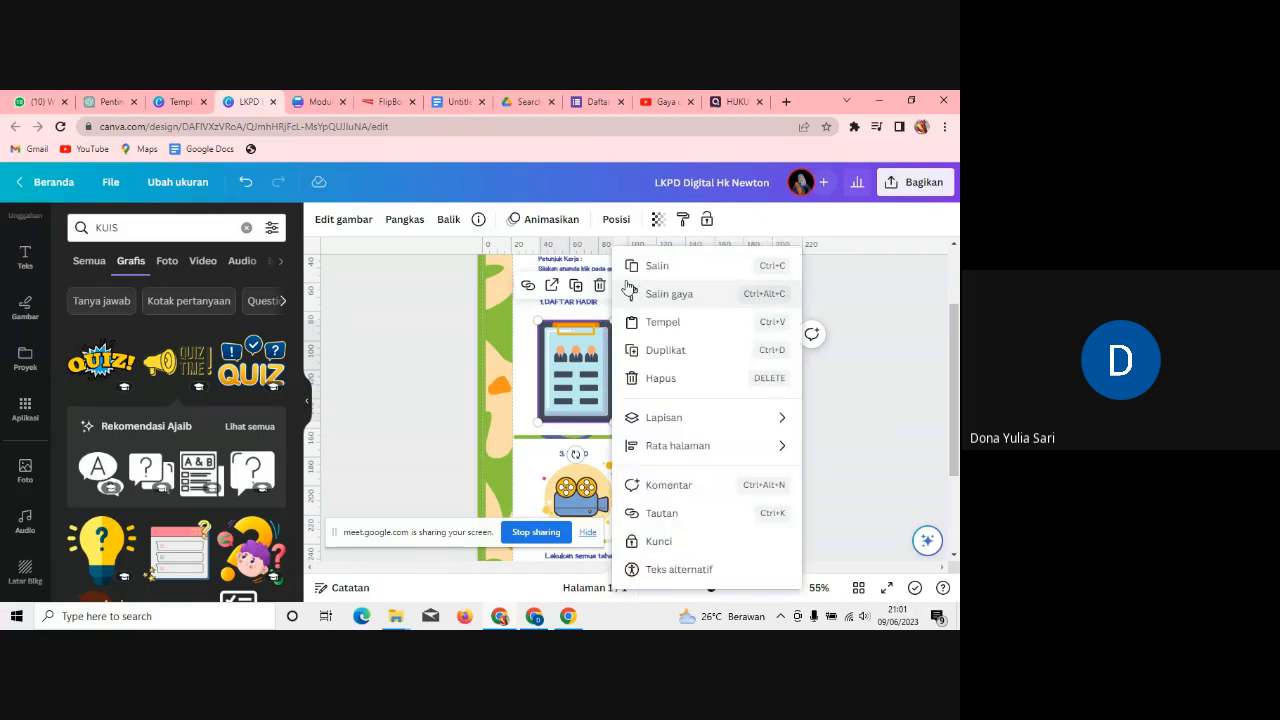
left_click(660, 513)
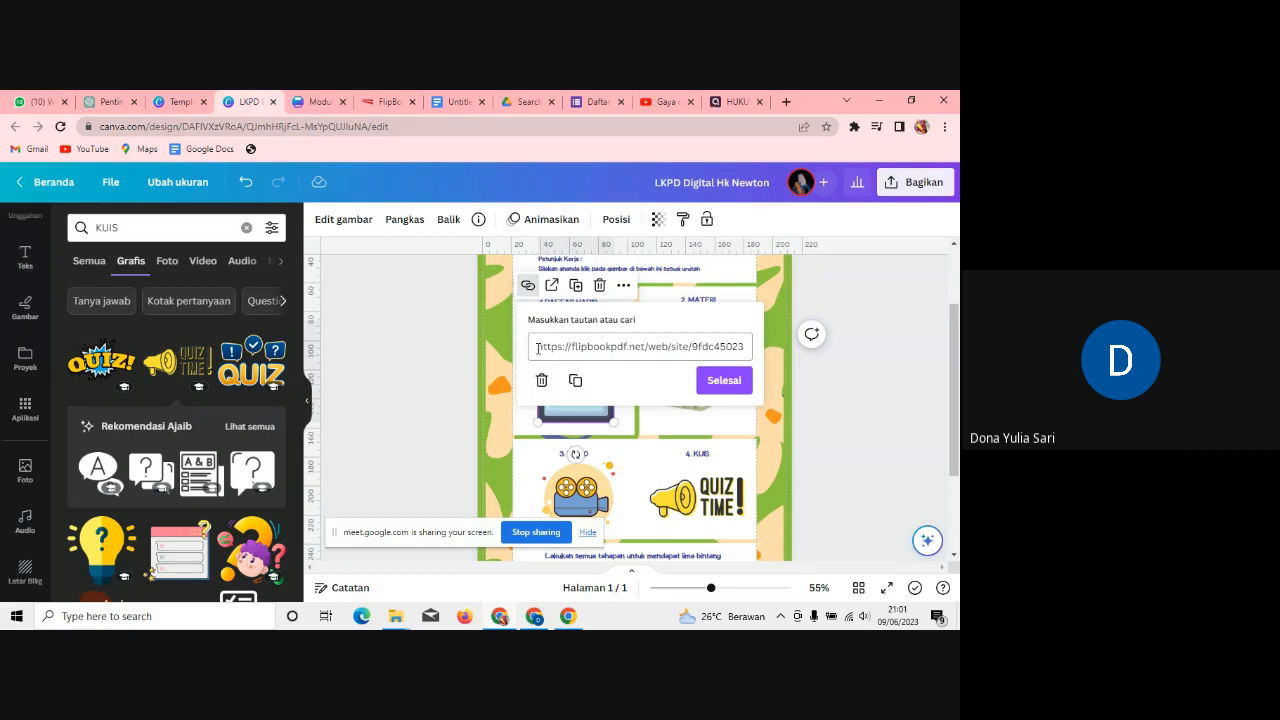
left_click(750, 346)
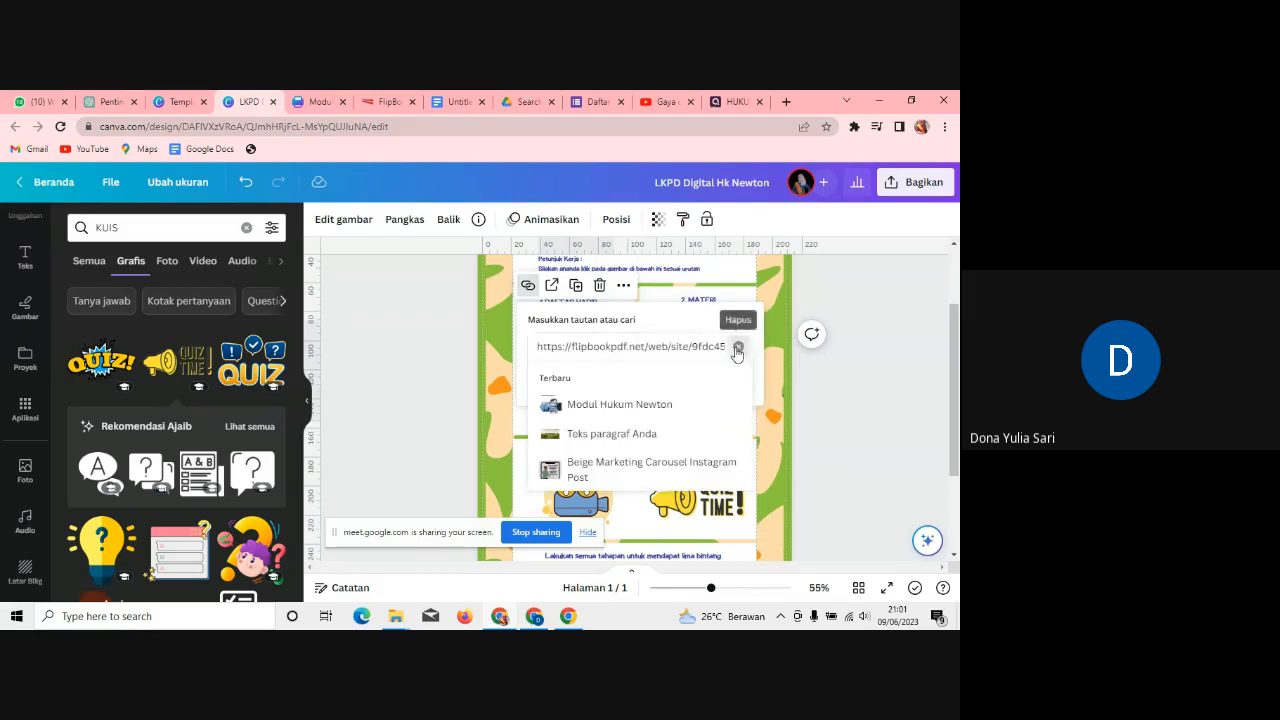
left_click(738, 346)
key("ctrl+v")
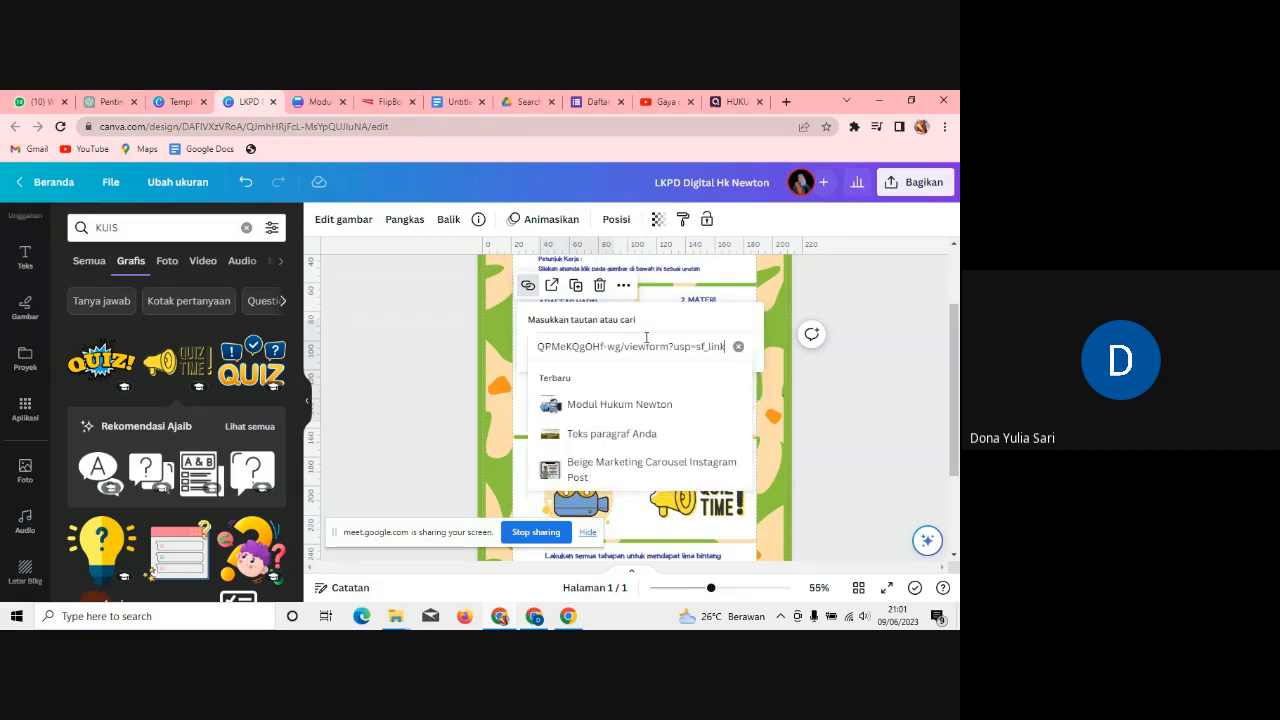
left_click(828, 409)
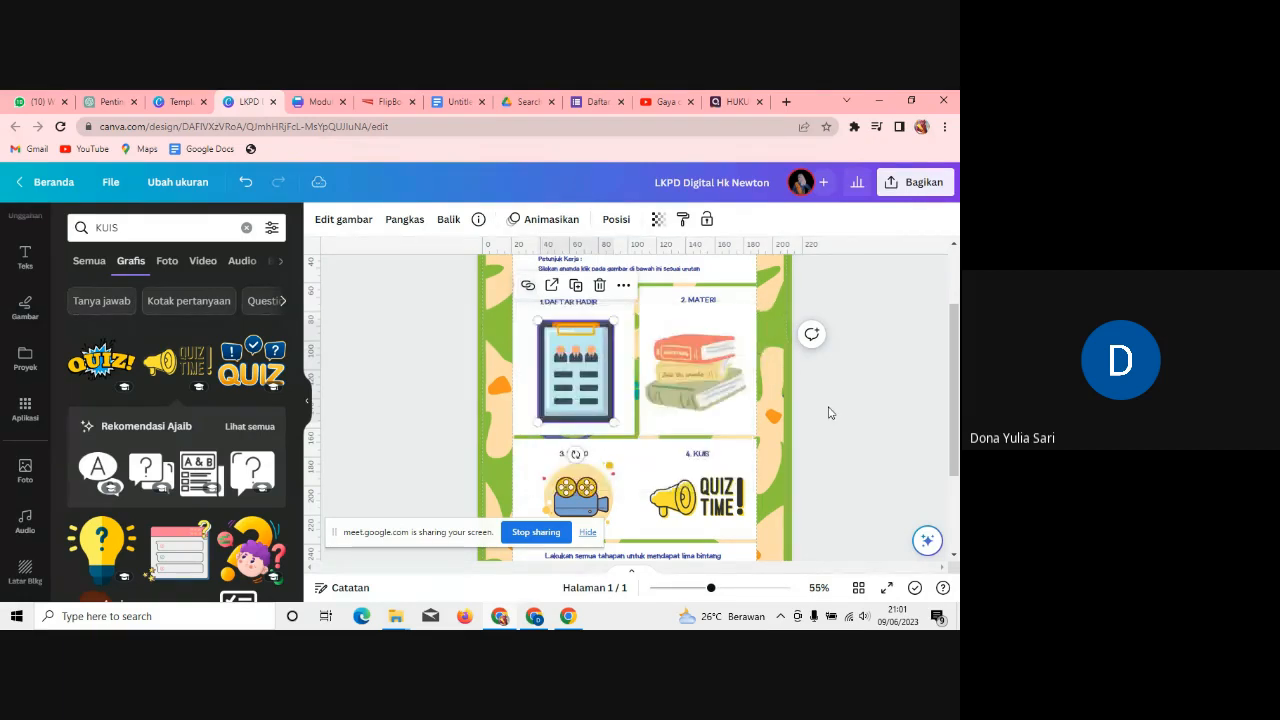
Step: Confirm the books image in the Materi box still links to the flipbook
left_click(685, 373)
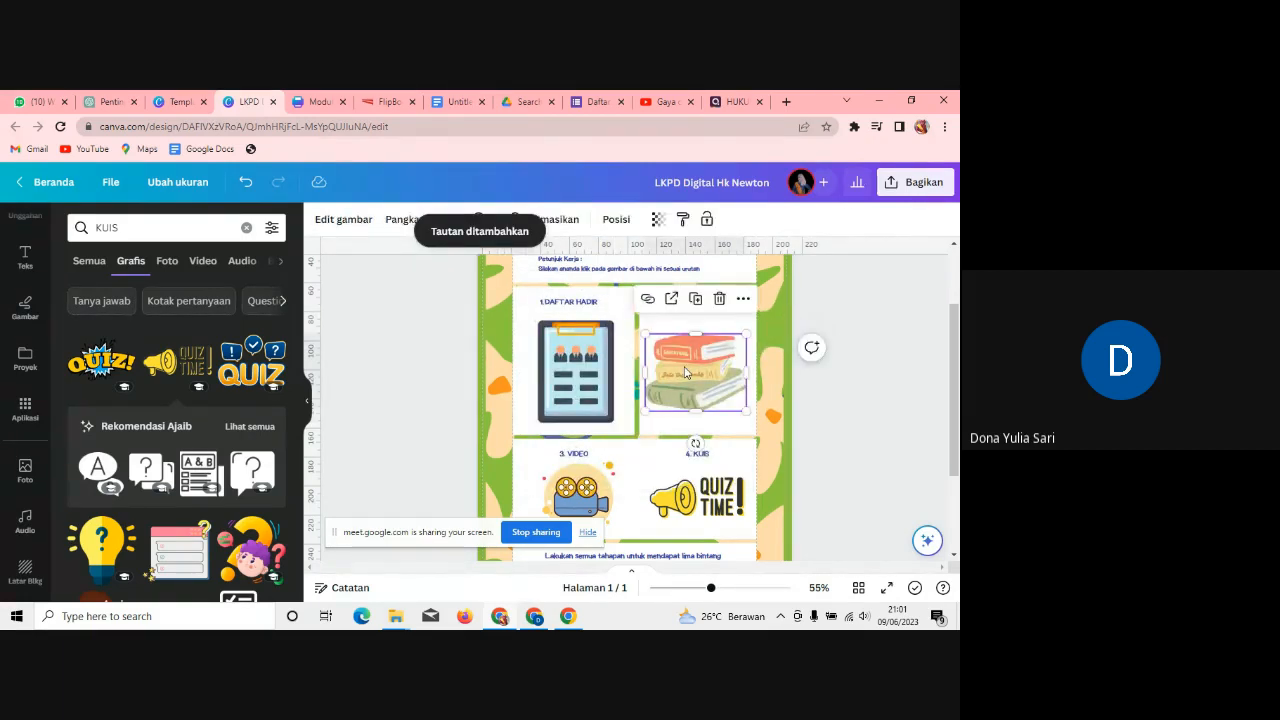
left_click(743, 298)
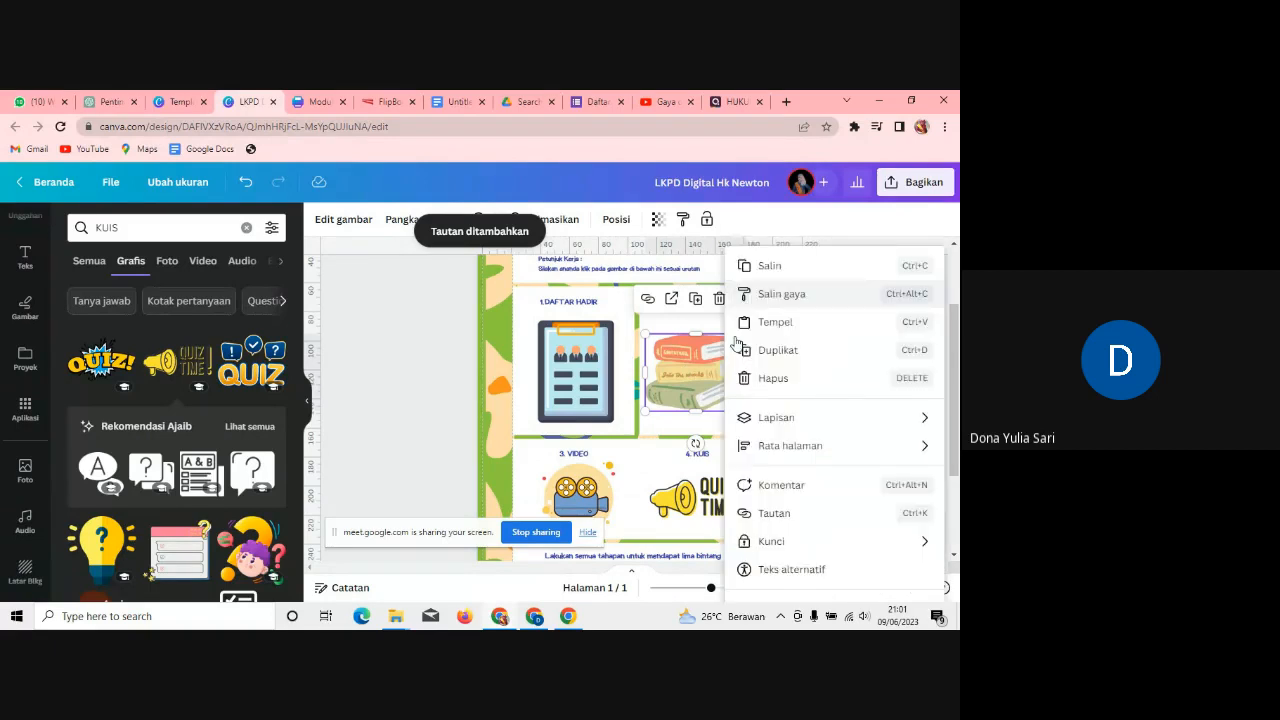
left_click(785, 522)
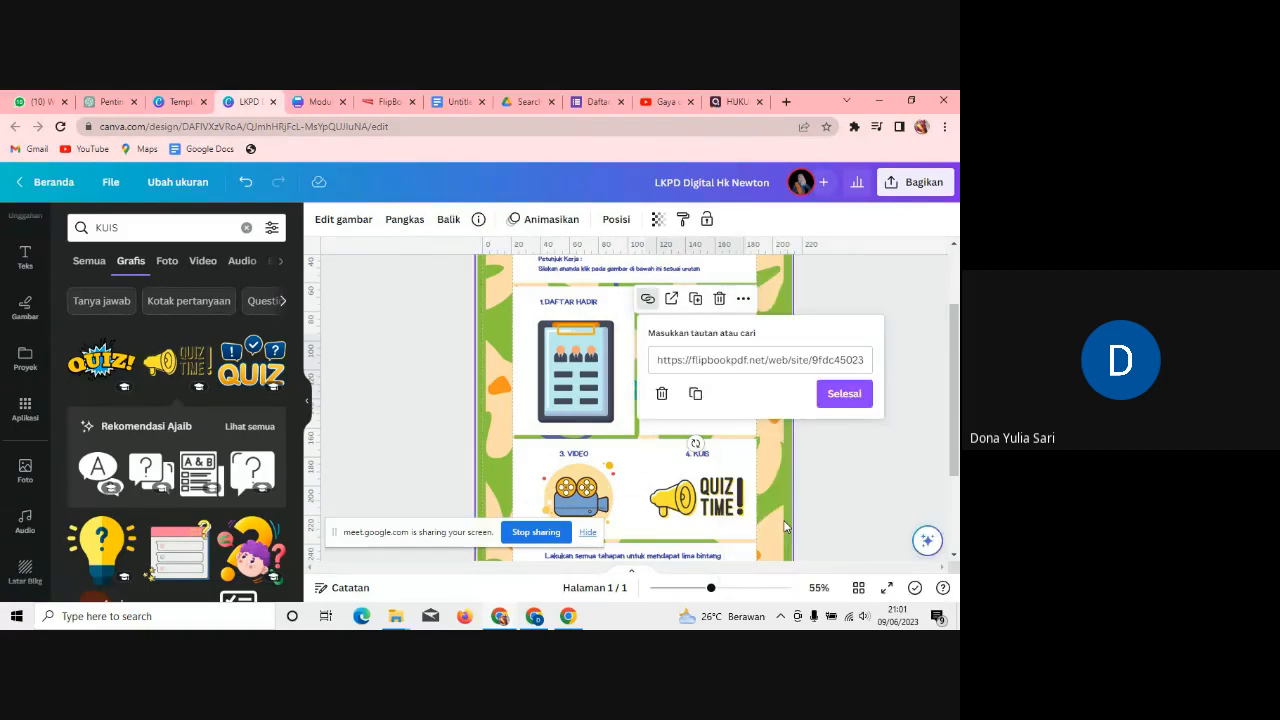
left_click(843, 393)
left_click(915, 182)
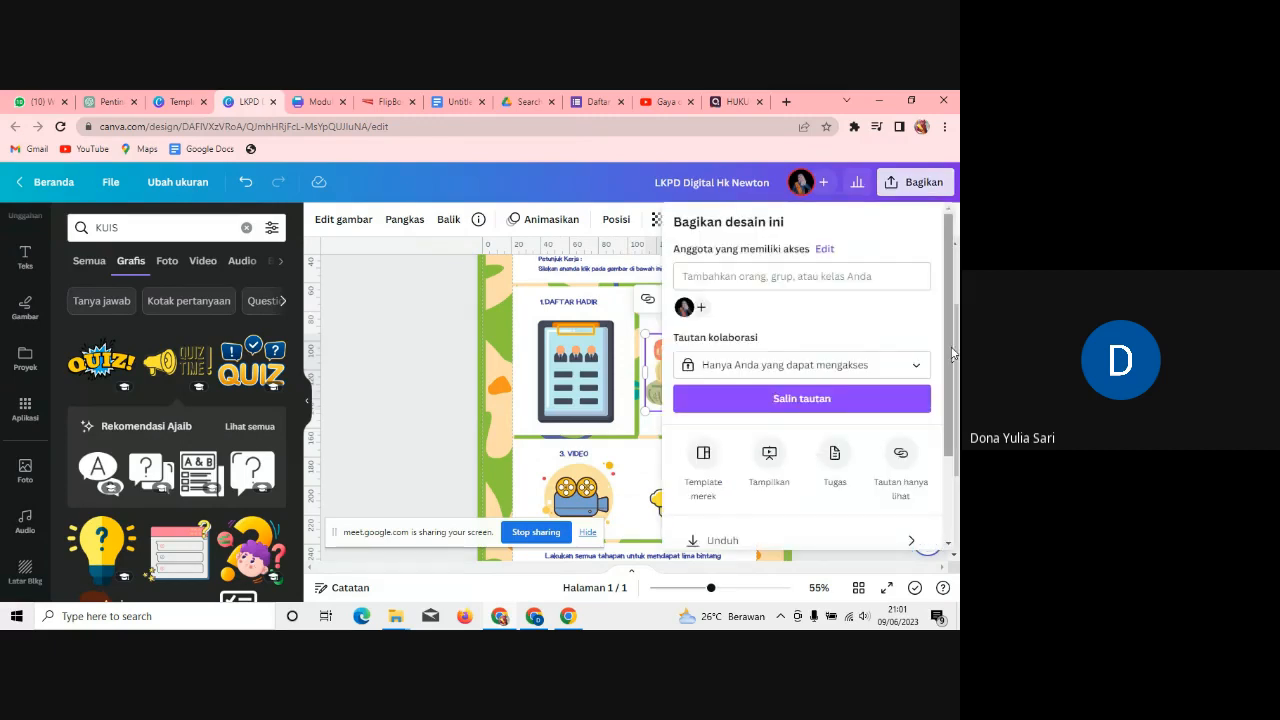
Step: Re-export the corrected worksheet as a PDF Standar download
scroll(815, 454, "down", 2)
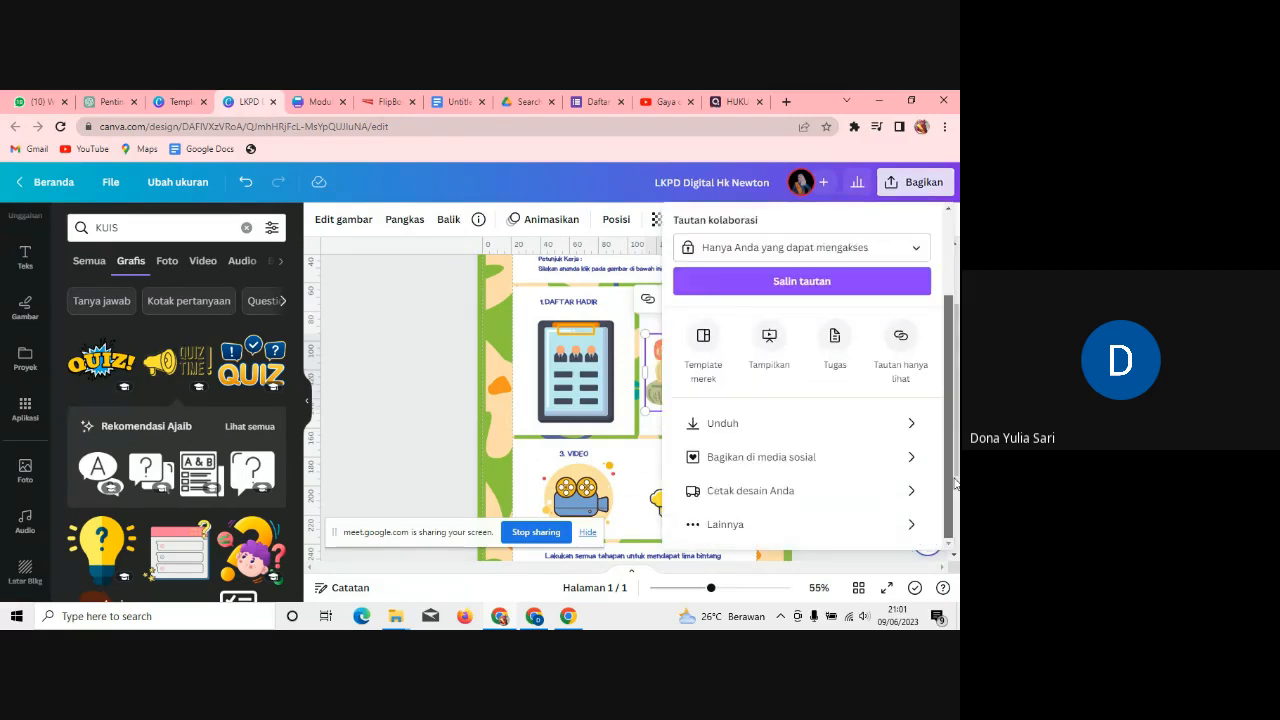
left_click(848, 421)
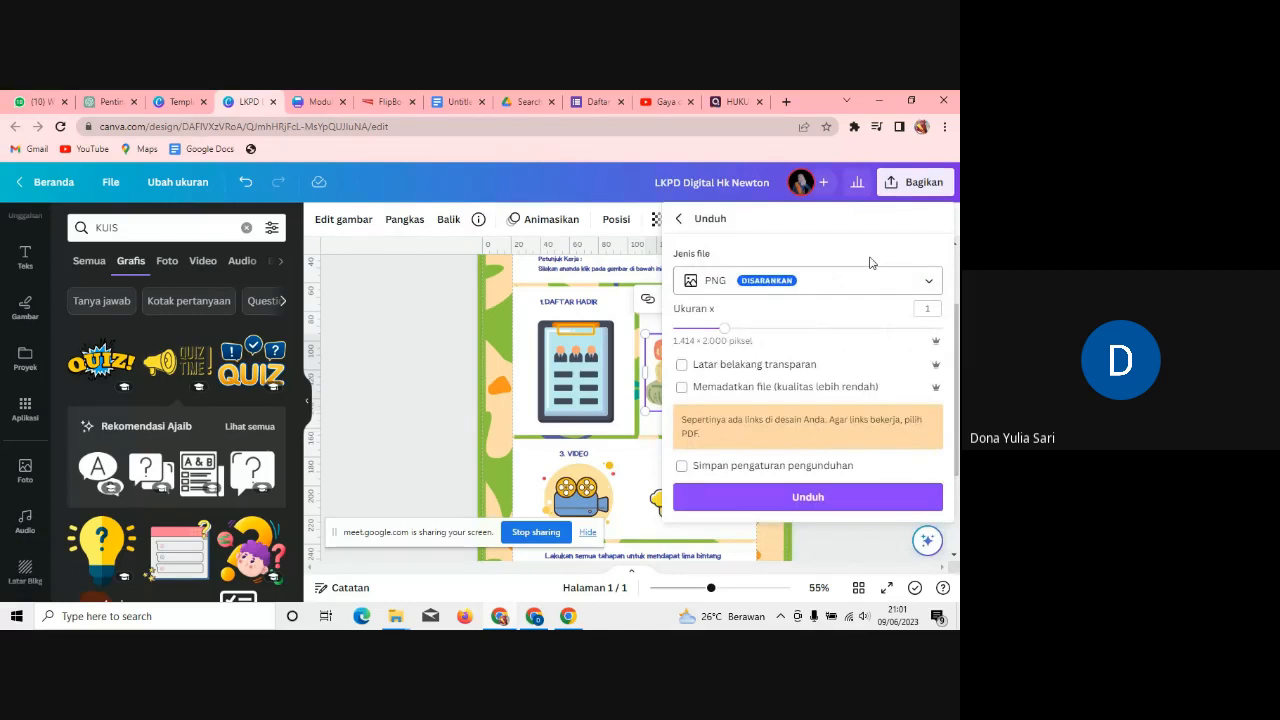
left_click(800, 279)
left_click(758, 272)
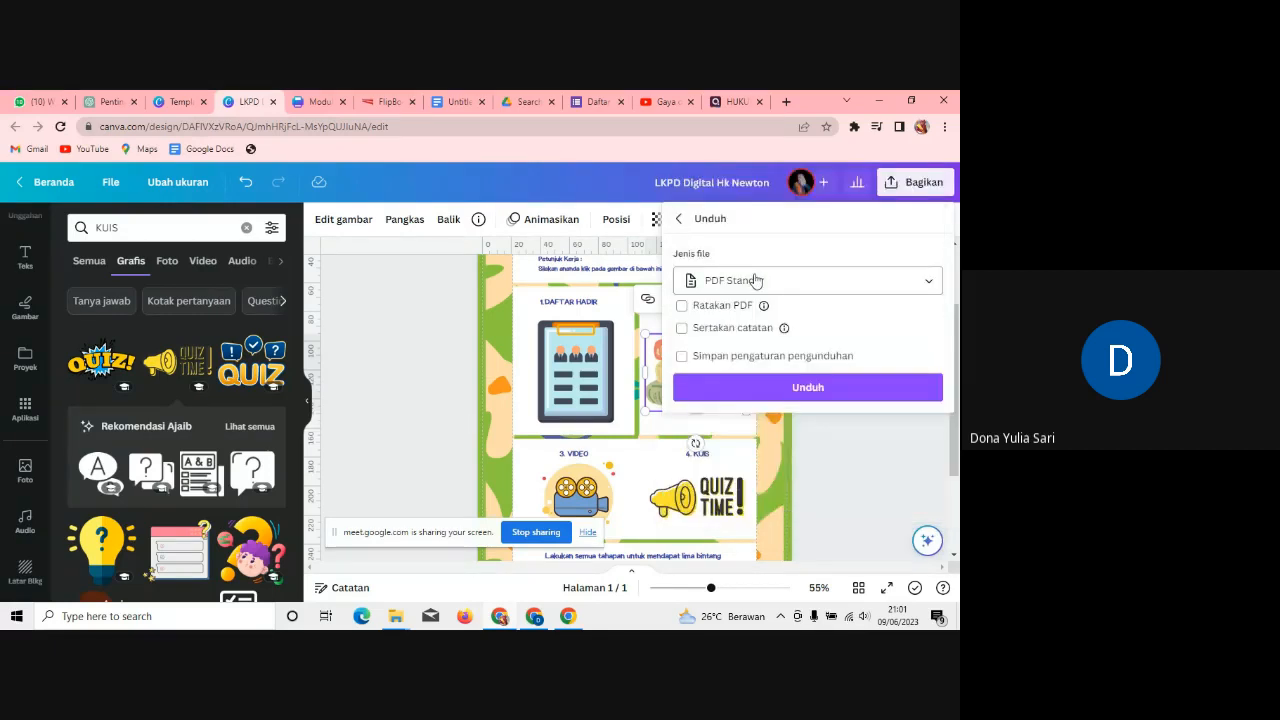
left_click(837, 387)
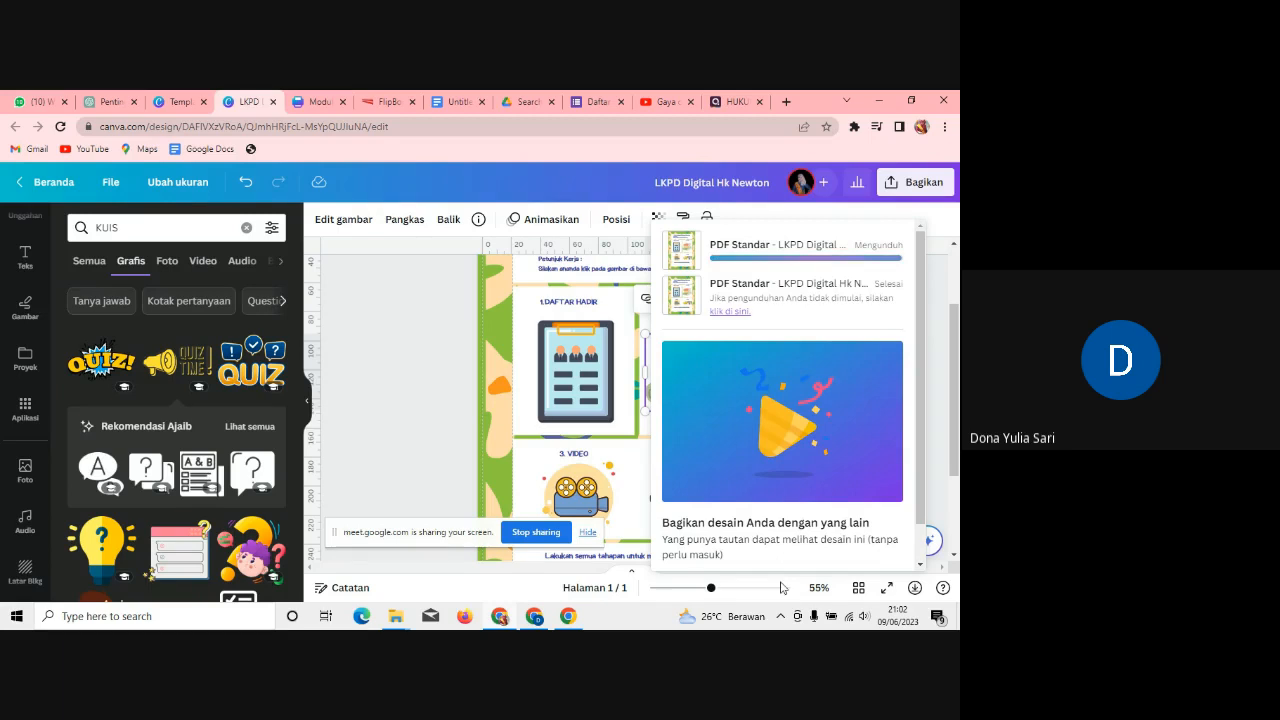
left_click(533, 618)
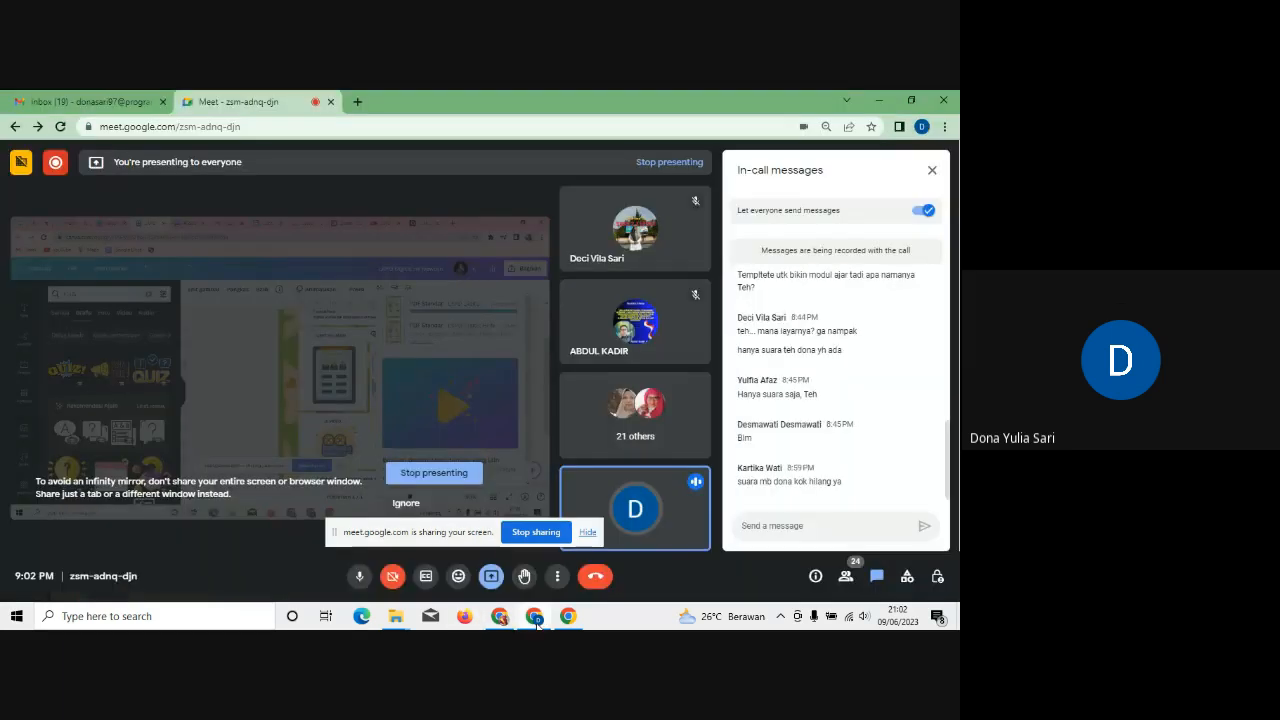
left_click(535, 617)
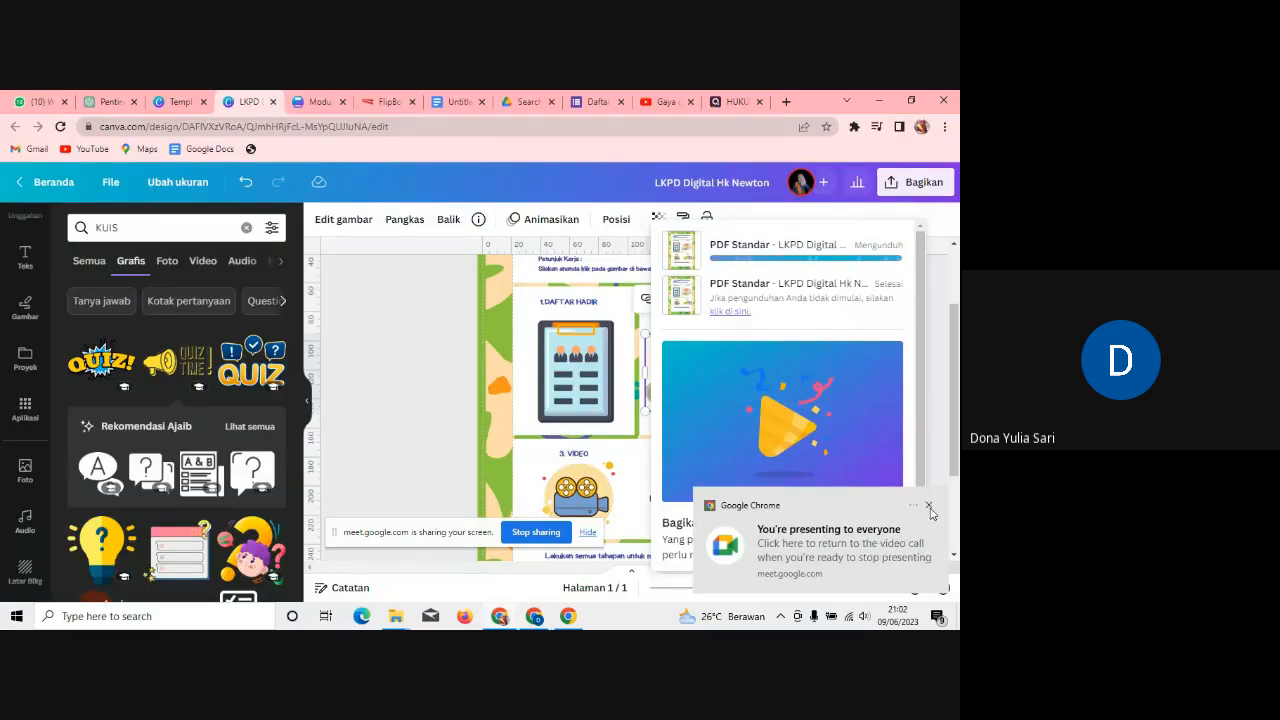
left_click(929, 507)
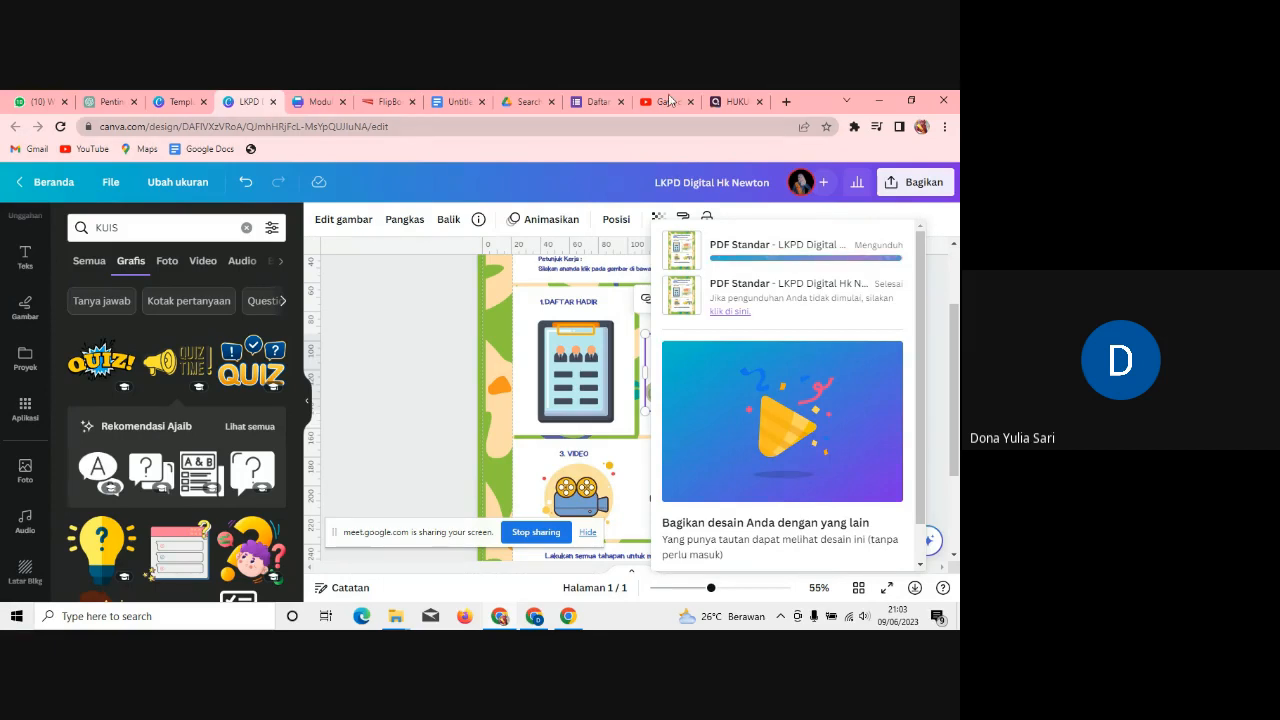
left_click(378, 101)
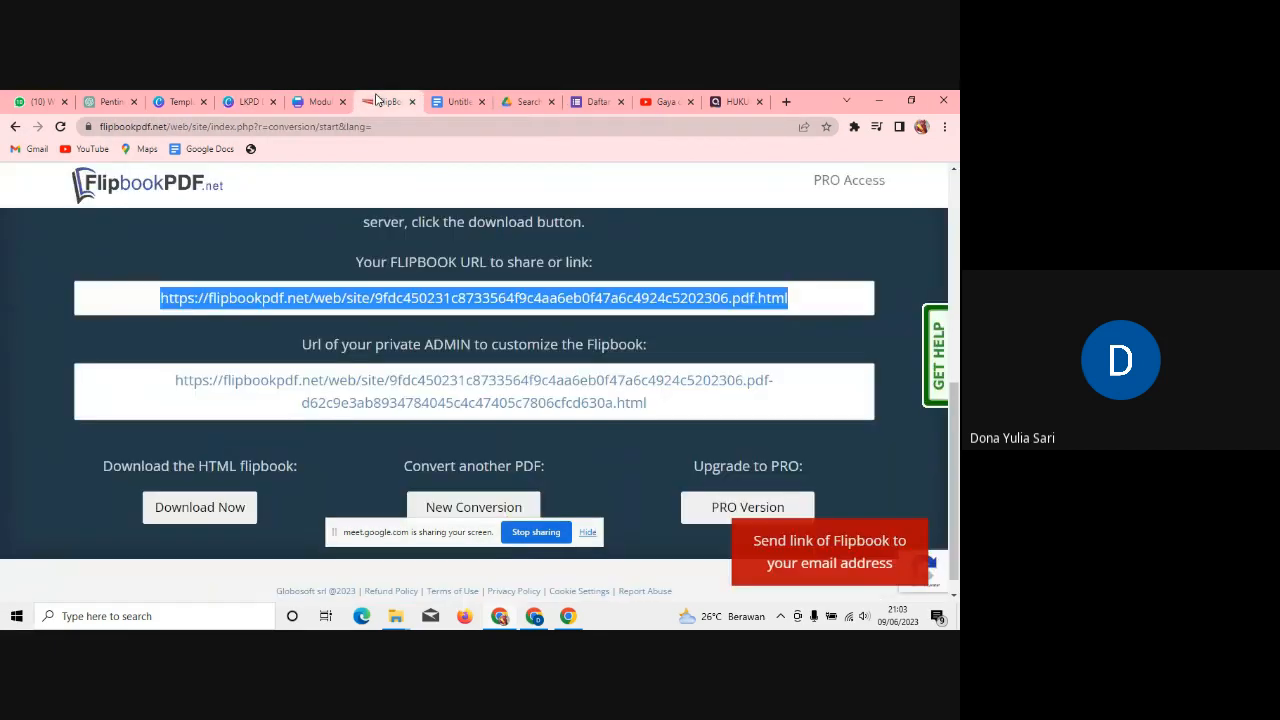
left_click(254, 102)
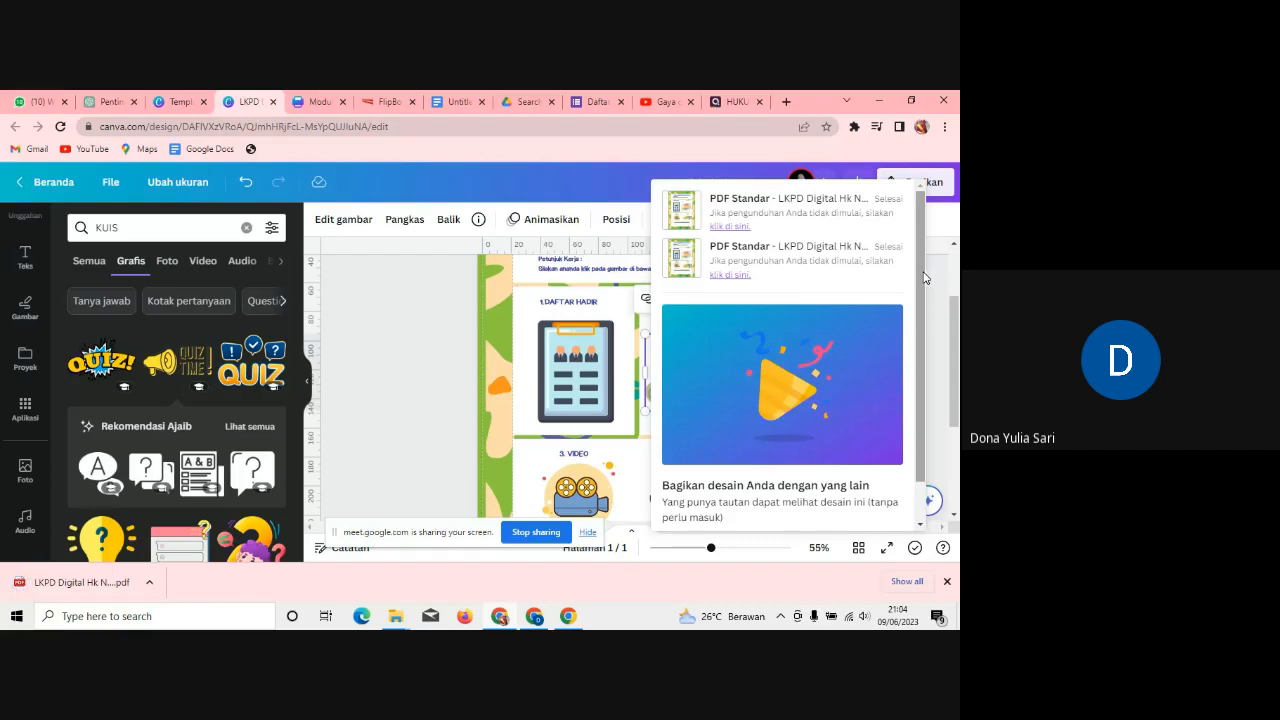
Step: Open the re-exported PDF, zoom out, and follow the DAFTAR HADIR link to the Kelas X form
left_click(152, 585)
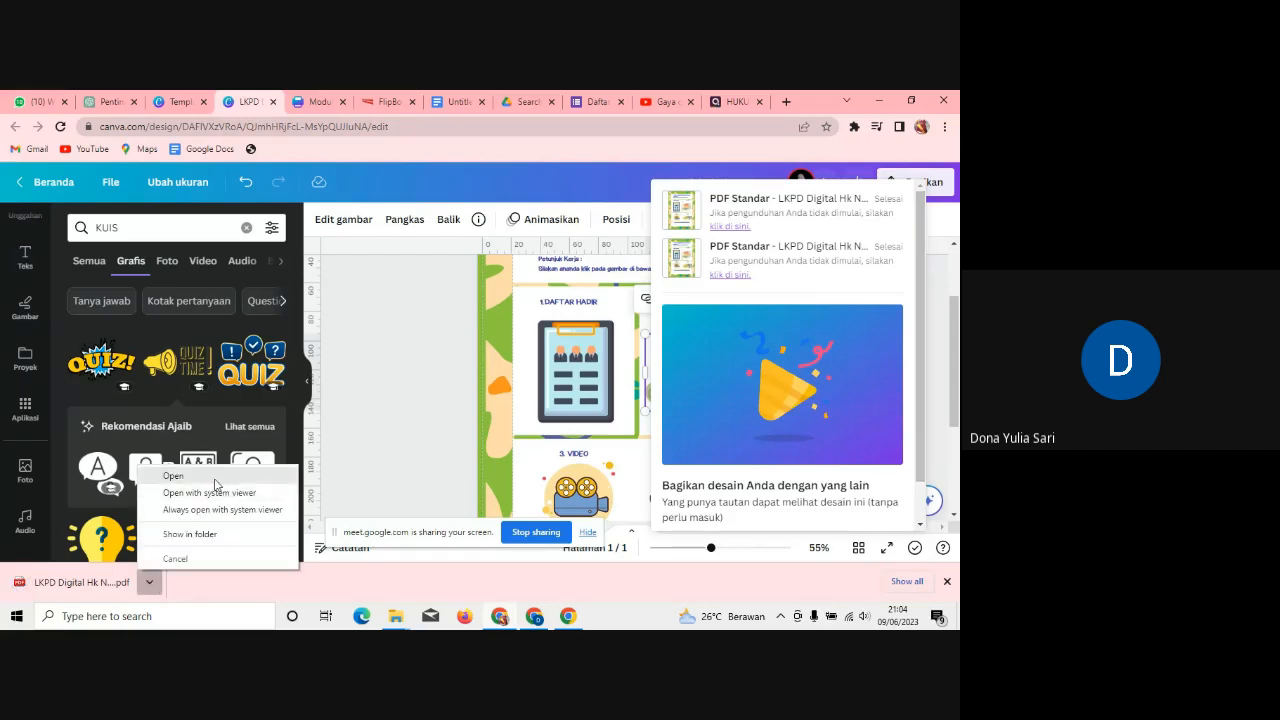
left_click(216, 477)
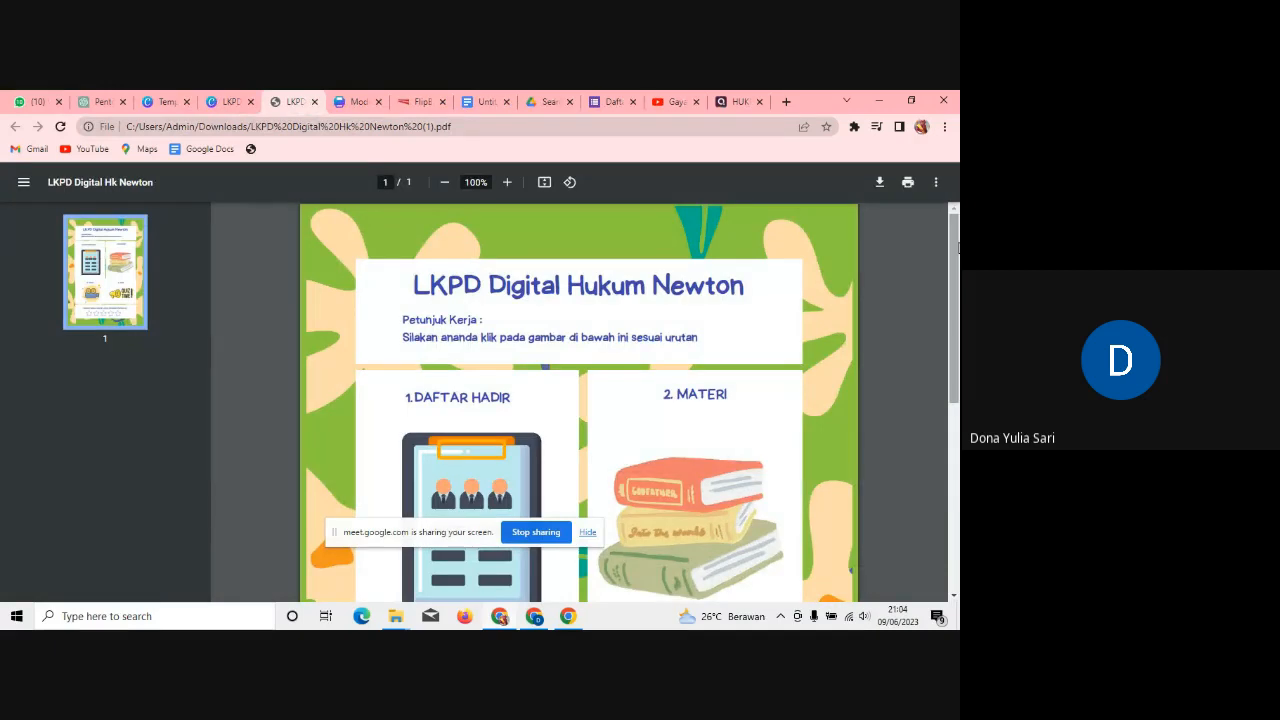
left_click(445, 185)
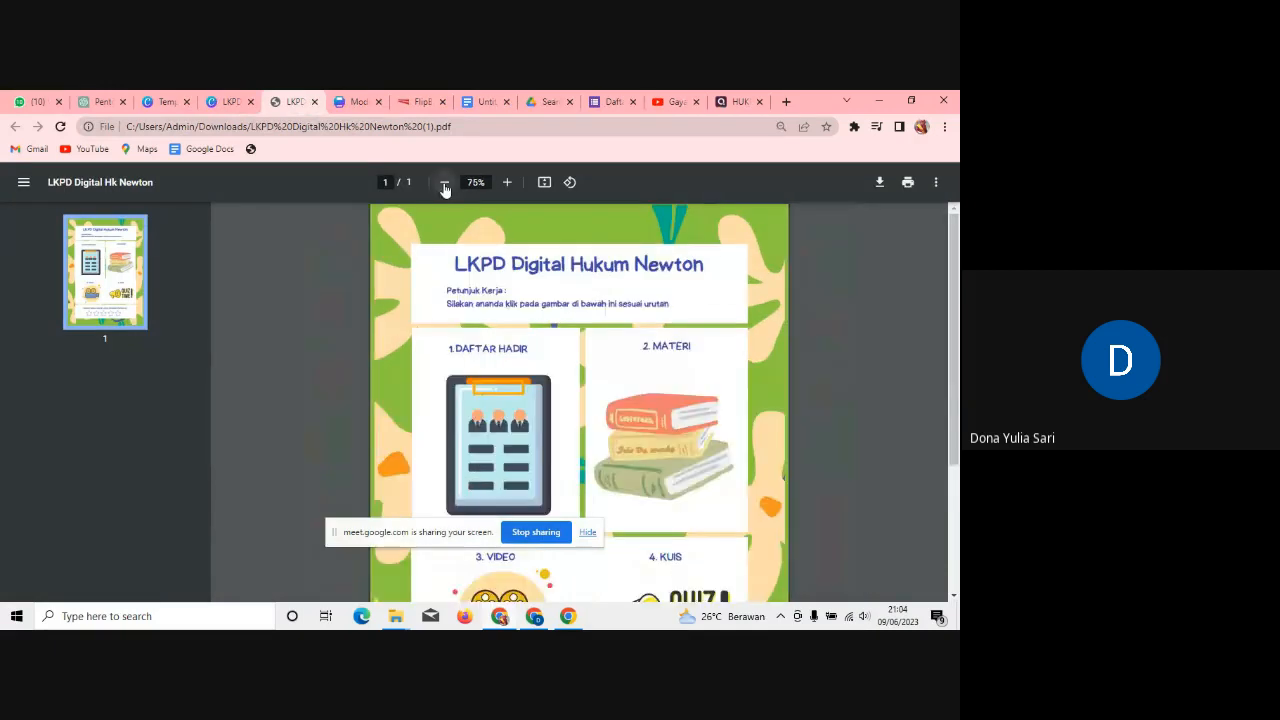
left_click(445, 185)
left_click(445, 185)
left_click(445, 185)
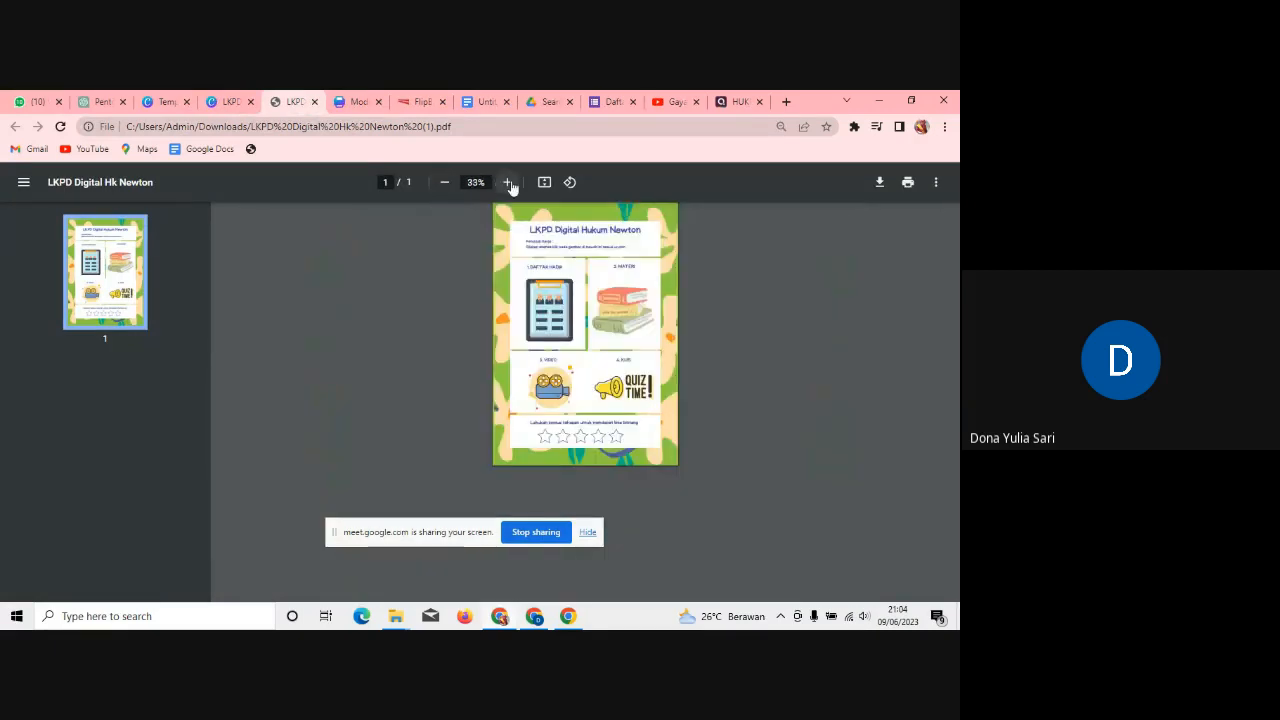
left_click(507, 184)
left_click(548, 352)
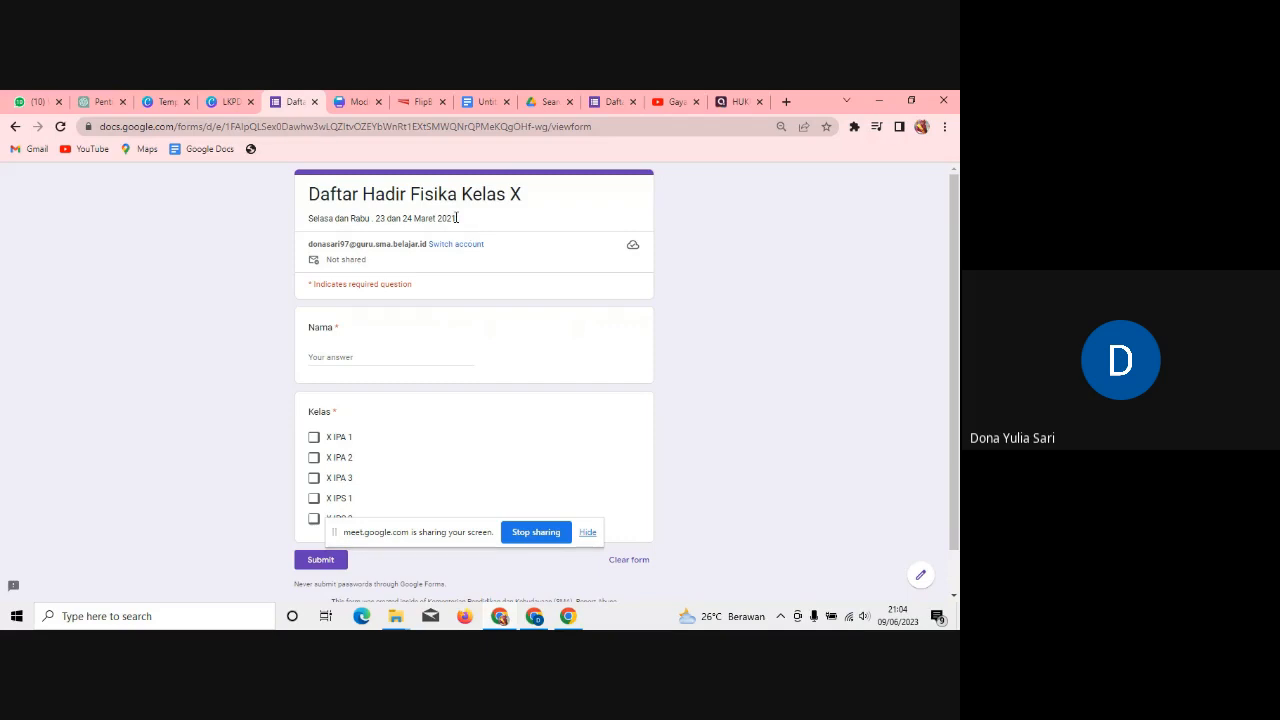
Step: Back in the PDF, confirm the Materi books picture opens the flipbook, page through it, and return
left_click(15, 127)
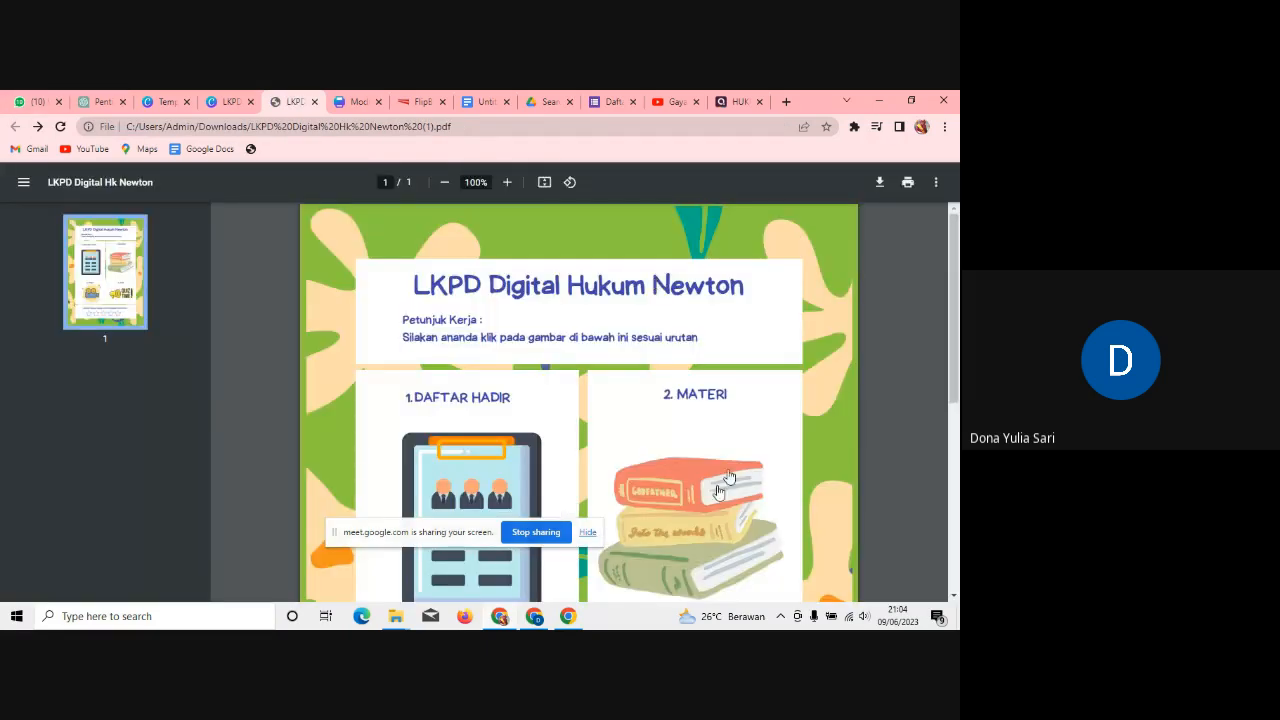
left_click(718, 491)
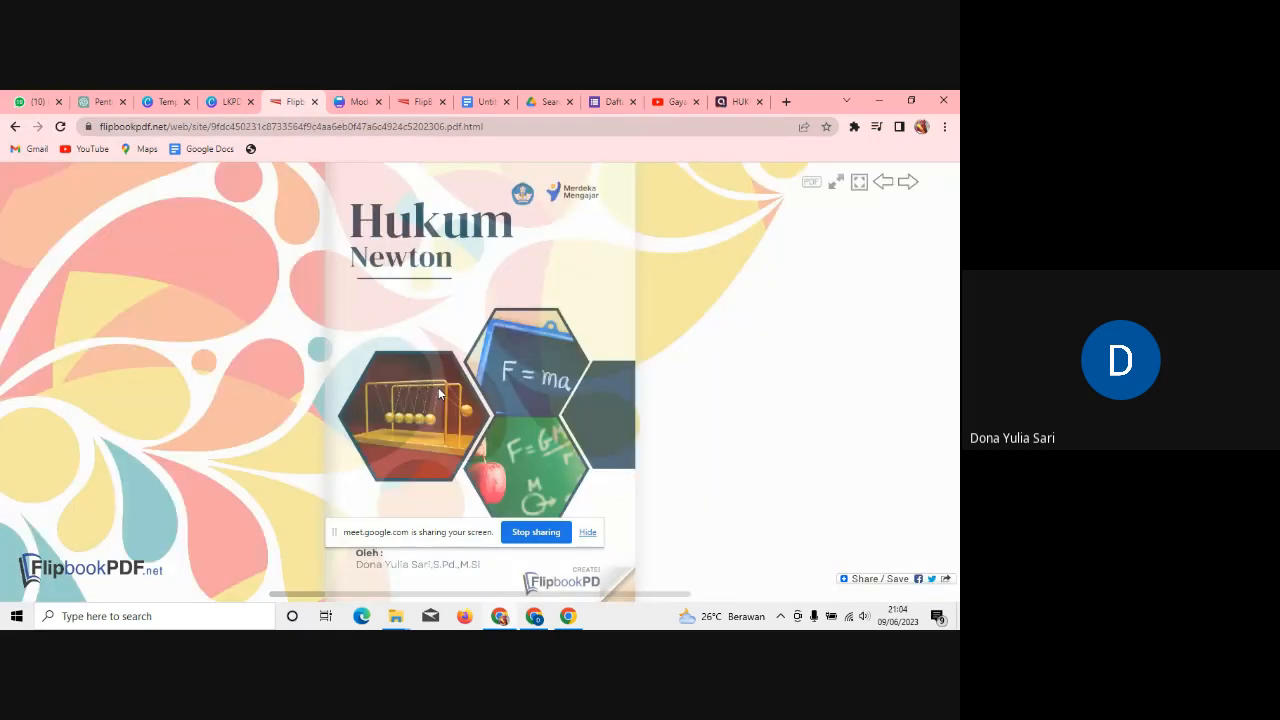
left_click(642, 368)
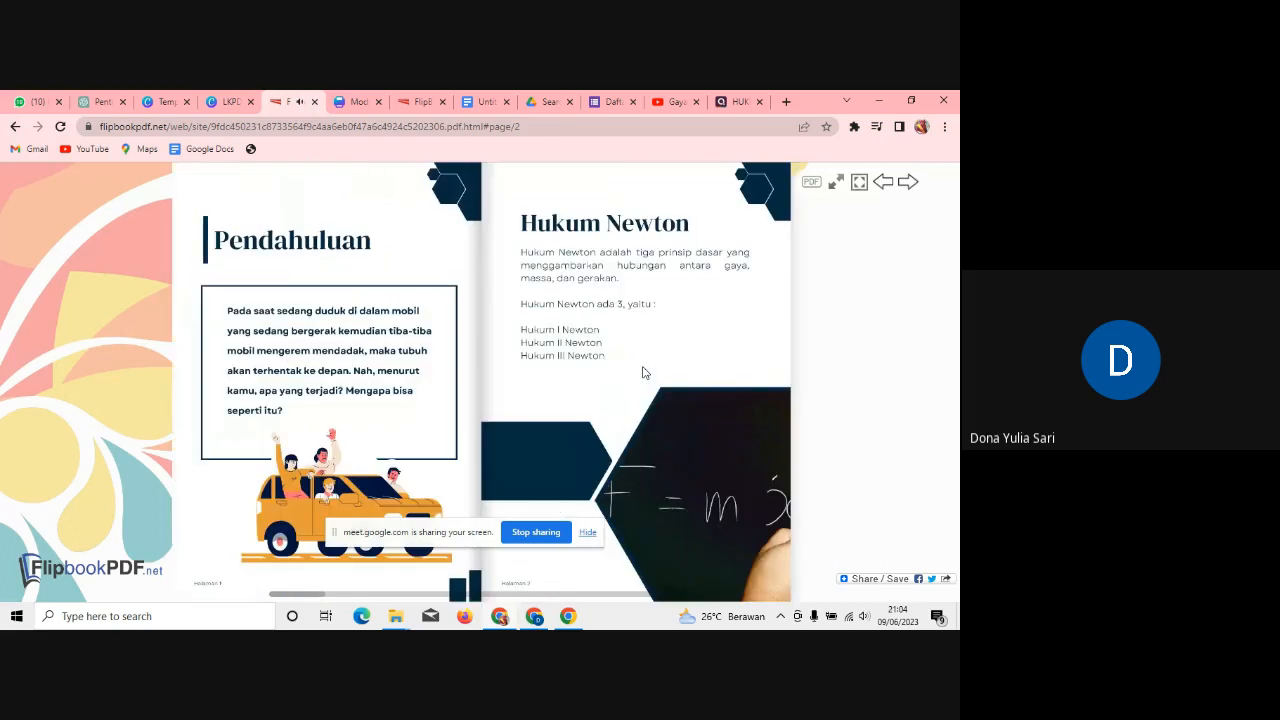
left_click(800, 387)
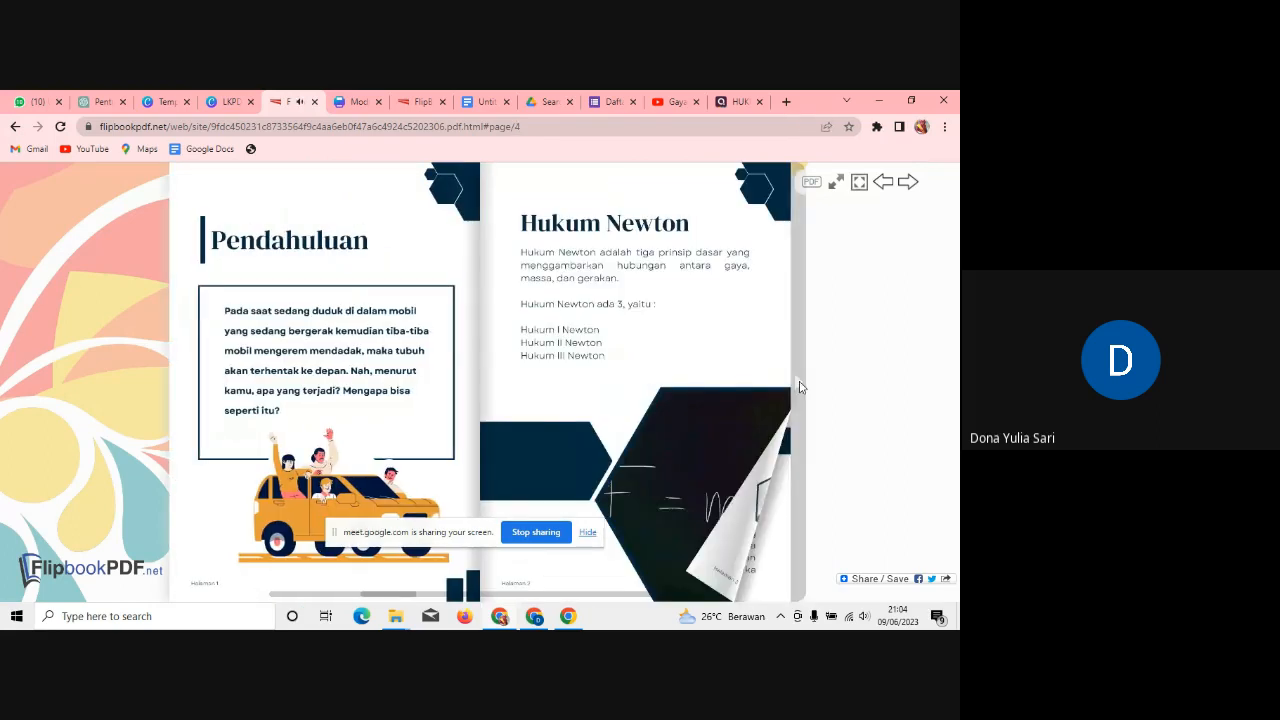
left_click(15, 127)
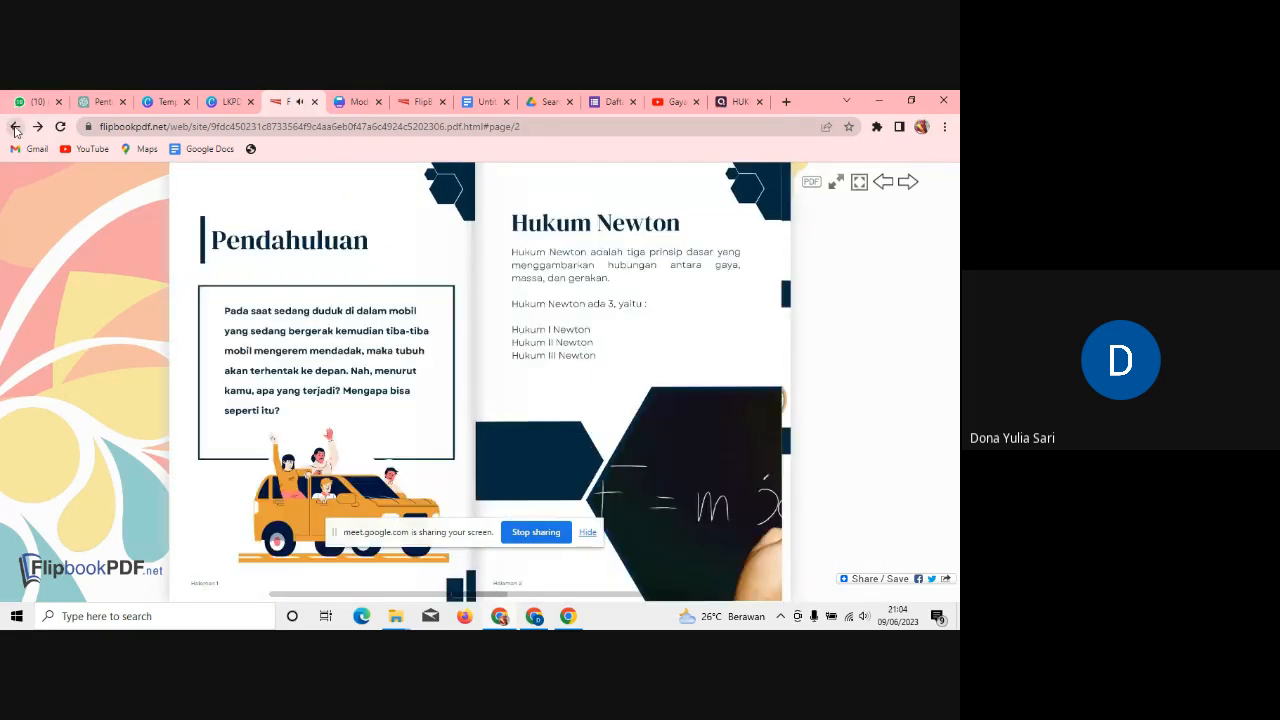
left_click(15, 127)
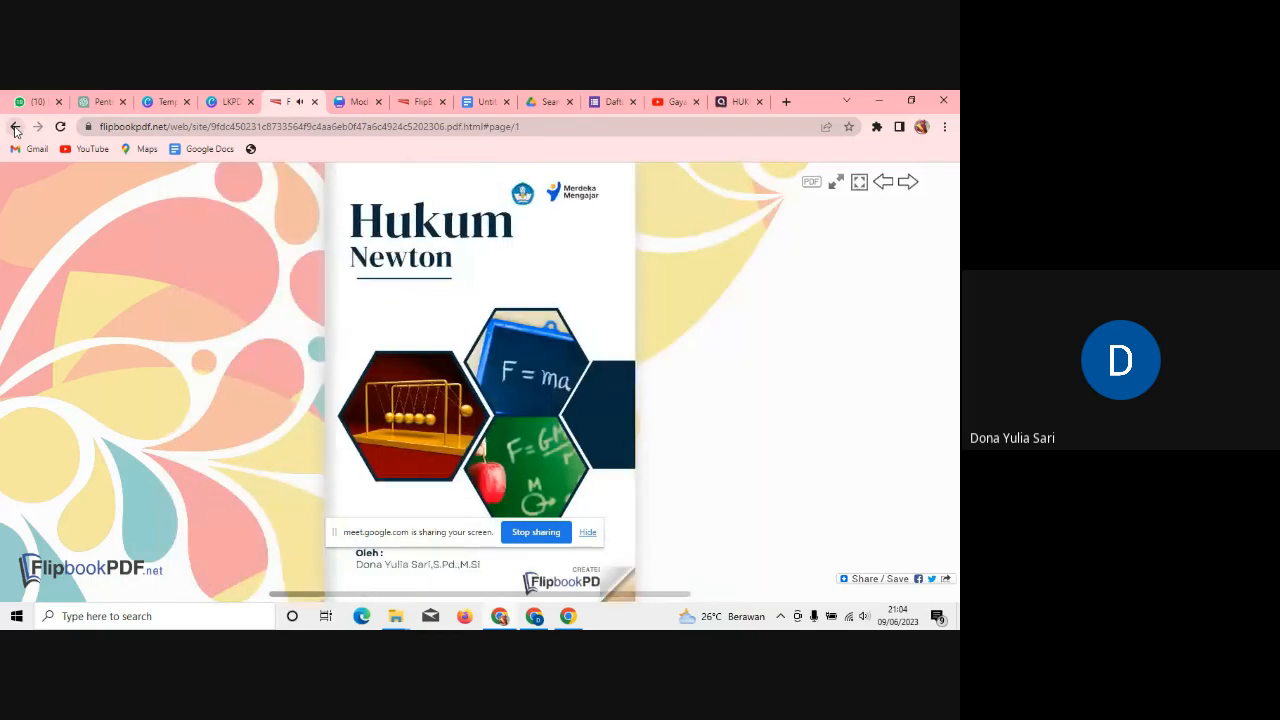
left_click(15, 127)
left_click(15, 127)
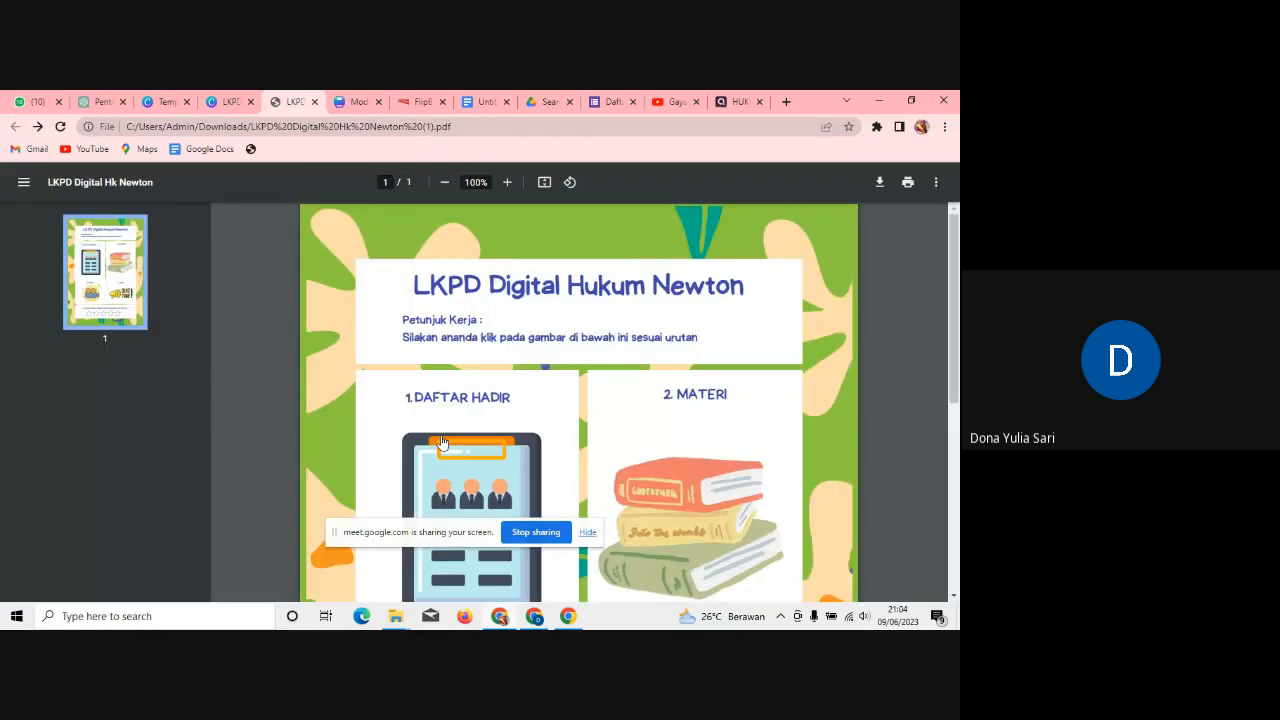
Step: Test the video camera picture's YouTube link, return, then test the QUIZ TIME quiz link
left_click_drag(954, 334, 956, 472)
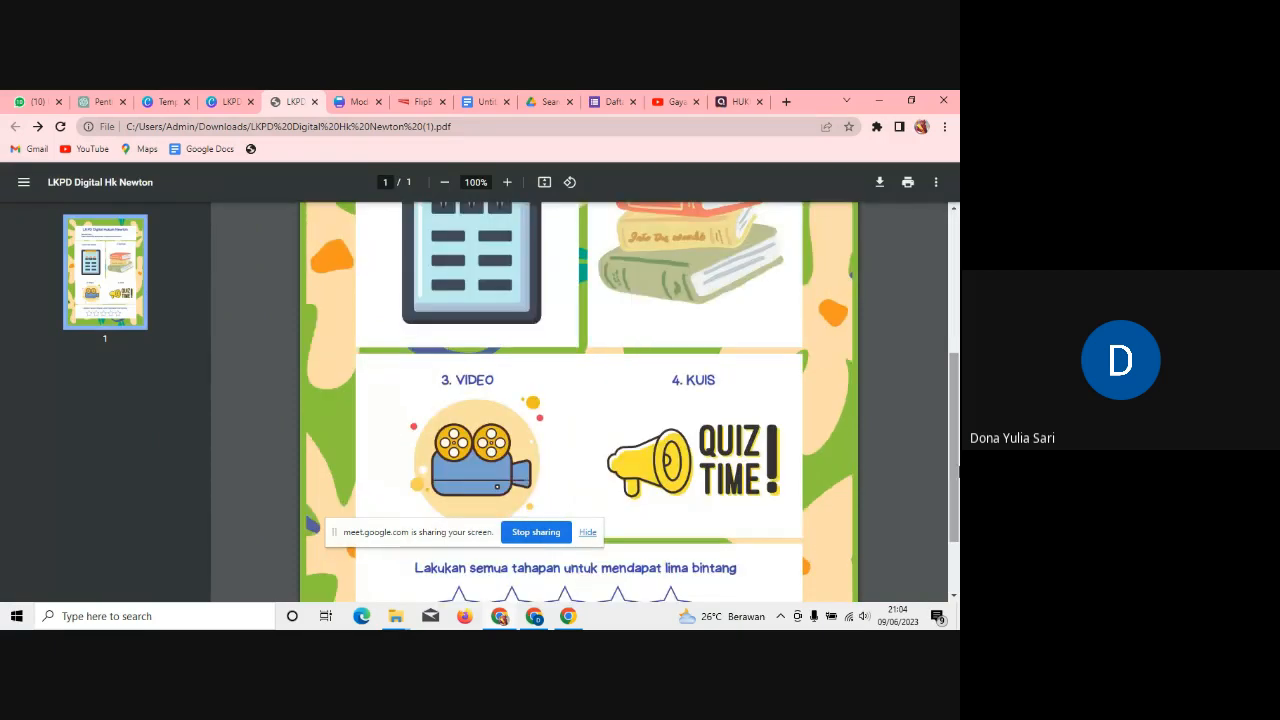
left_click(478, 453)
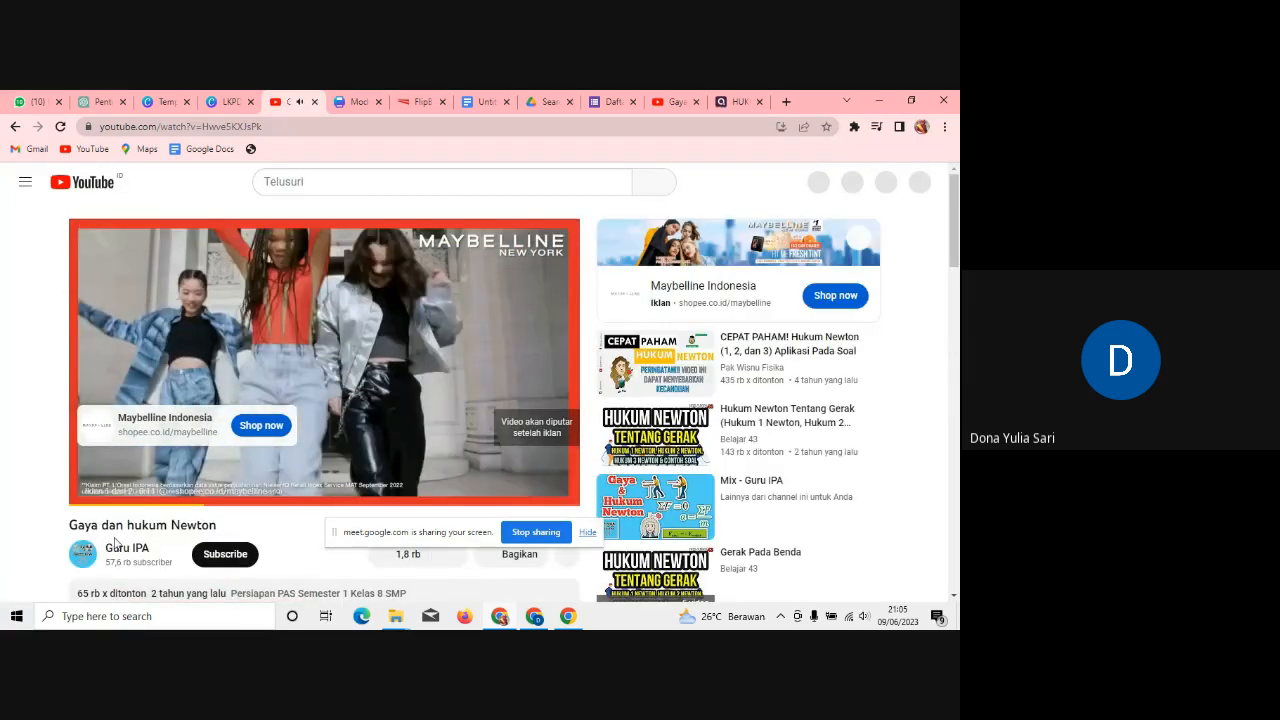
left_click(15, 127)
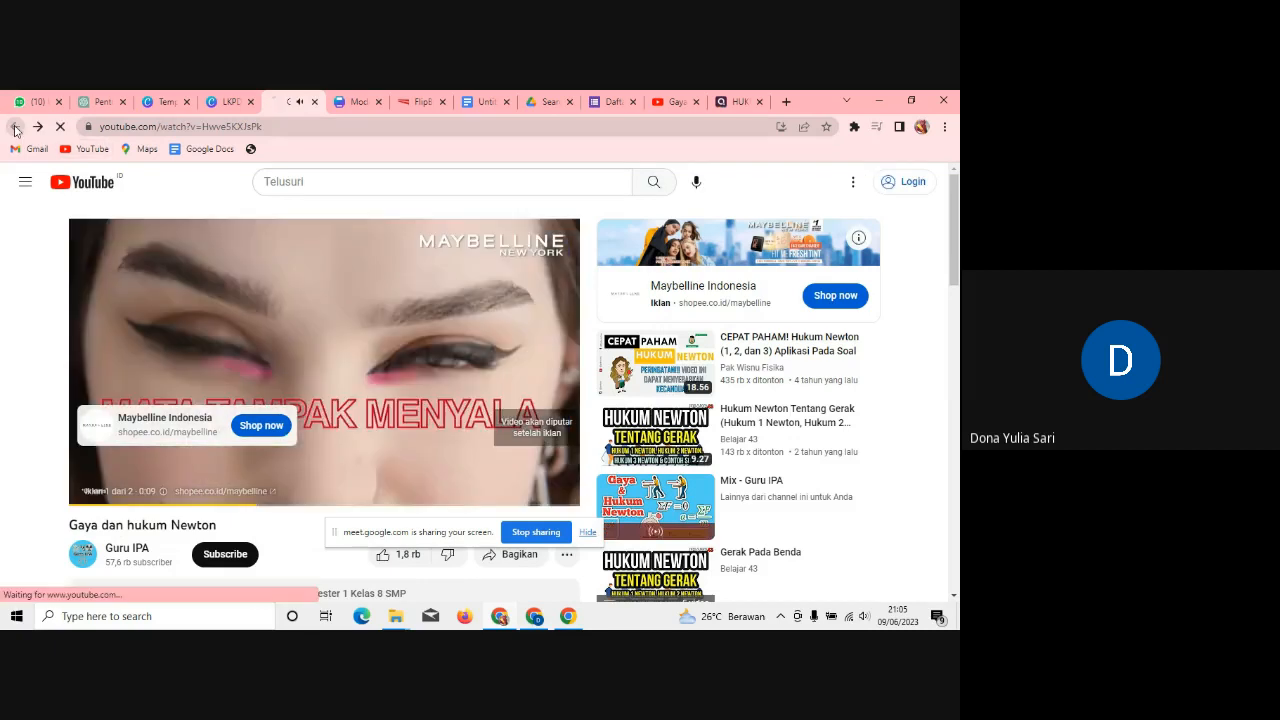
left_click(15, 127)
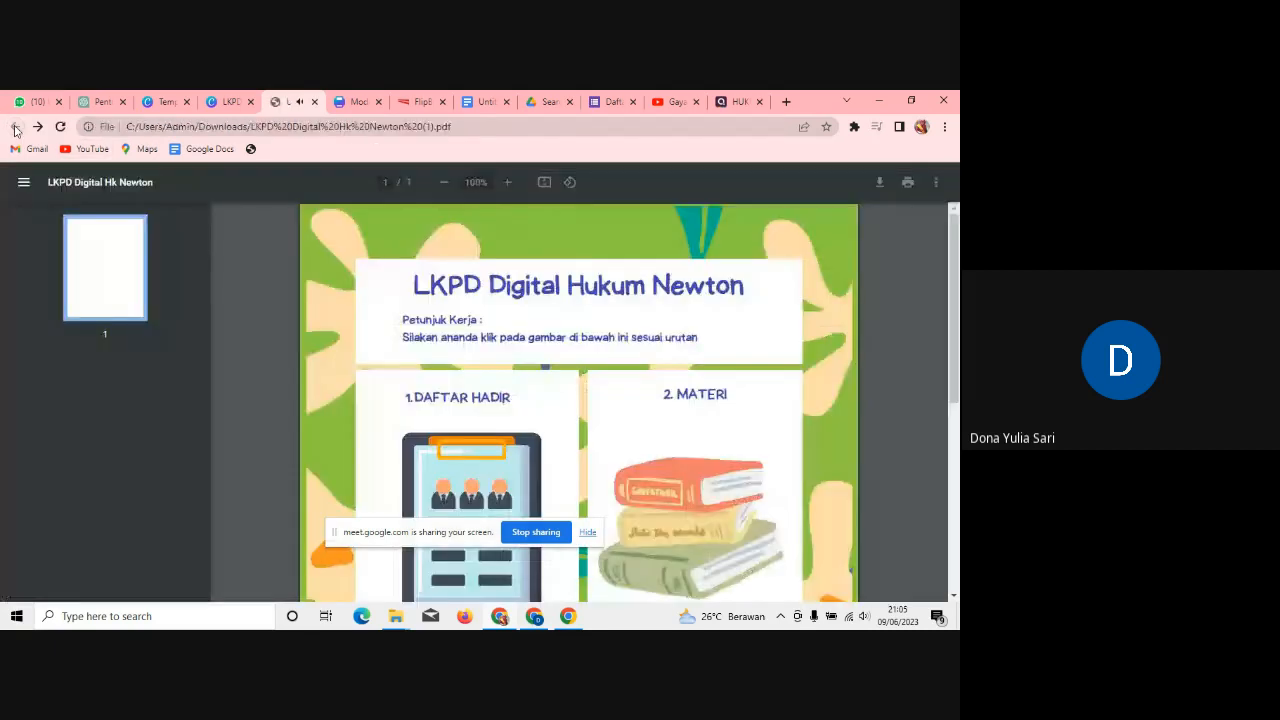
scroll(699, 452, "down", 4)
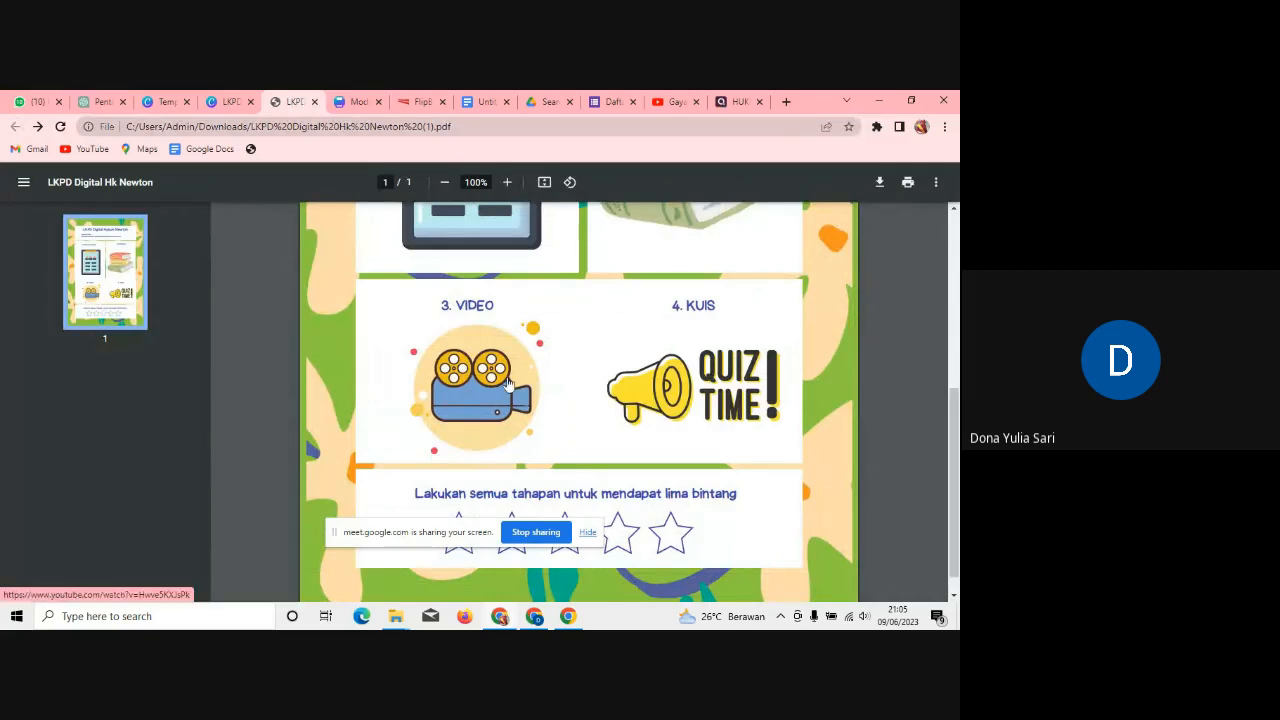
left_click(706, 393)
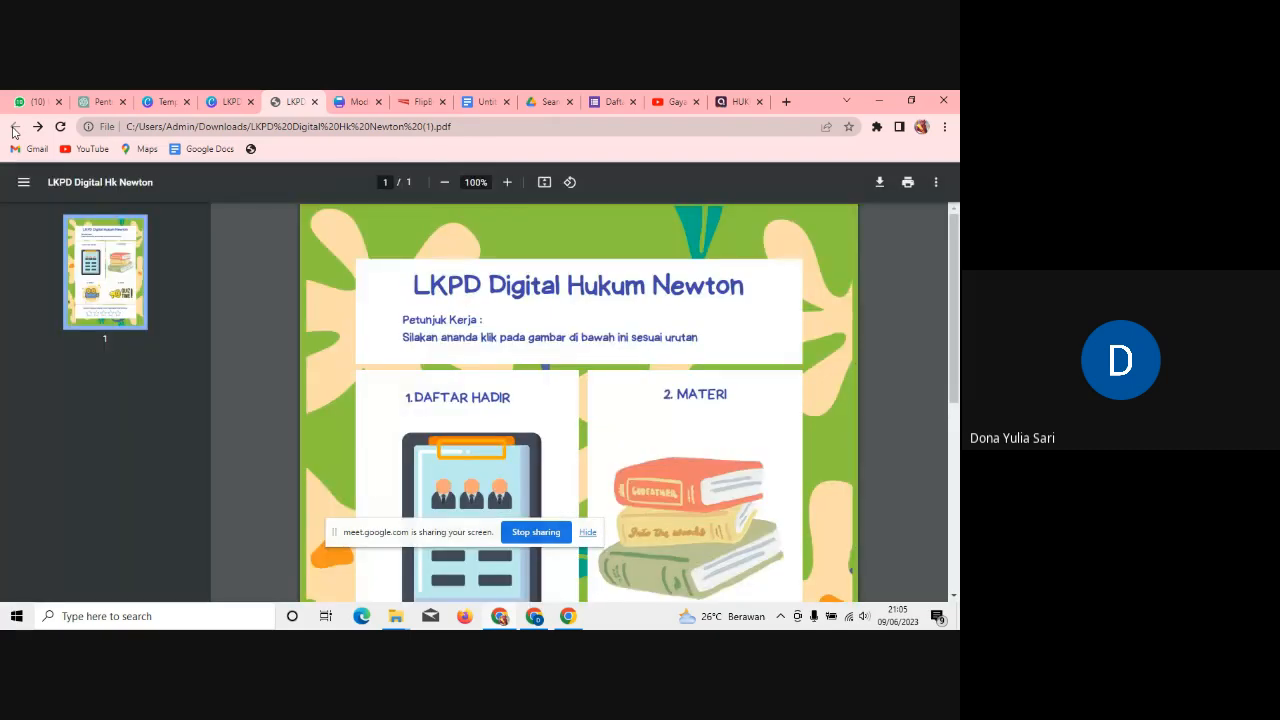
Step: Zoom the LKPD PDF out to 67% to show all four linked boxes, then stop sharing in Meet
left_click(438, 188)
left_click(438, 188)
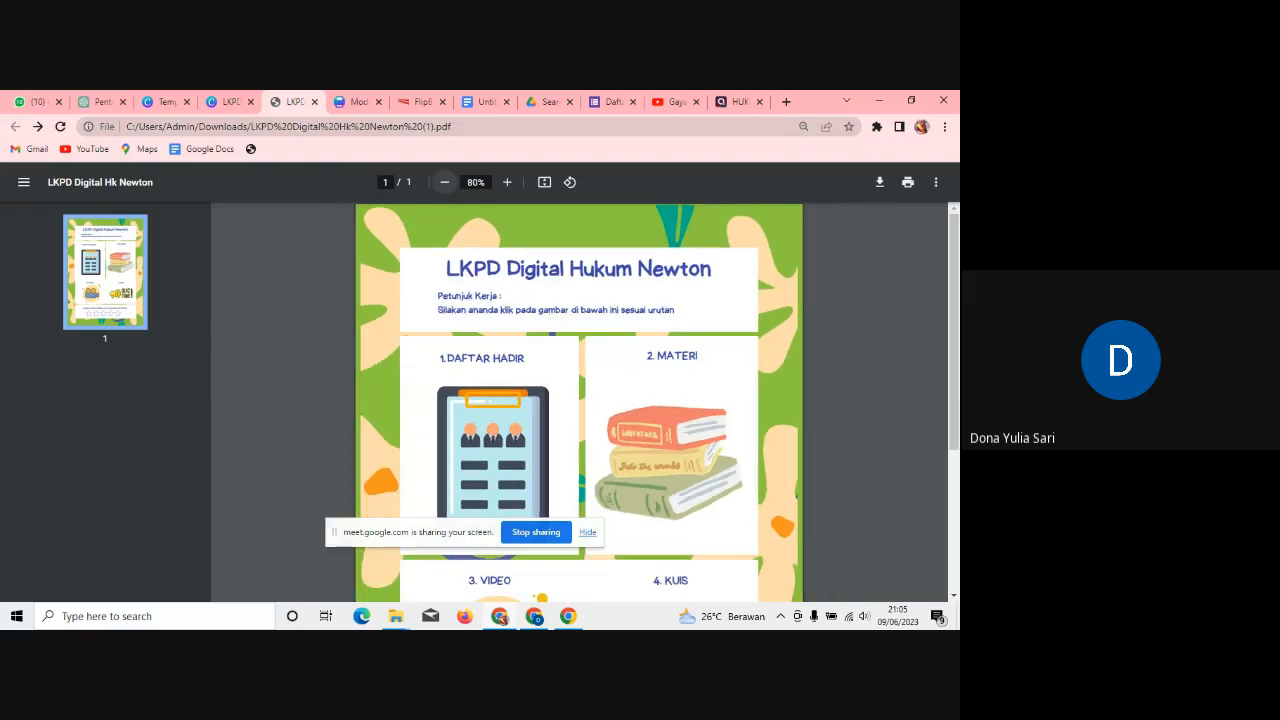
left_click(444, 183)
left_click(438, 188)
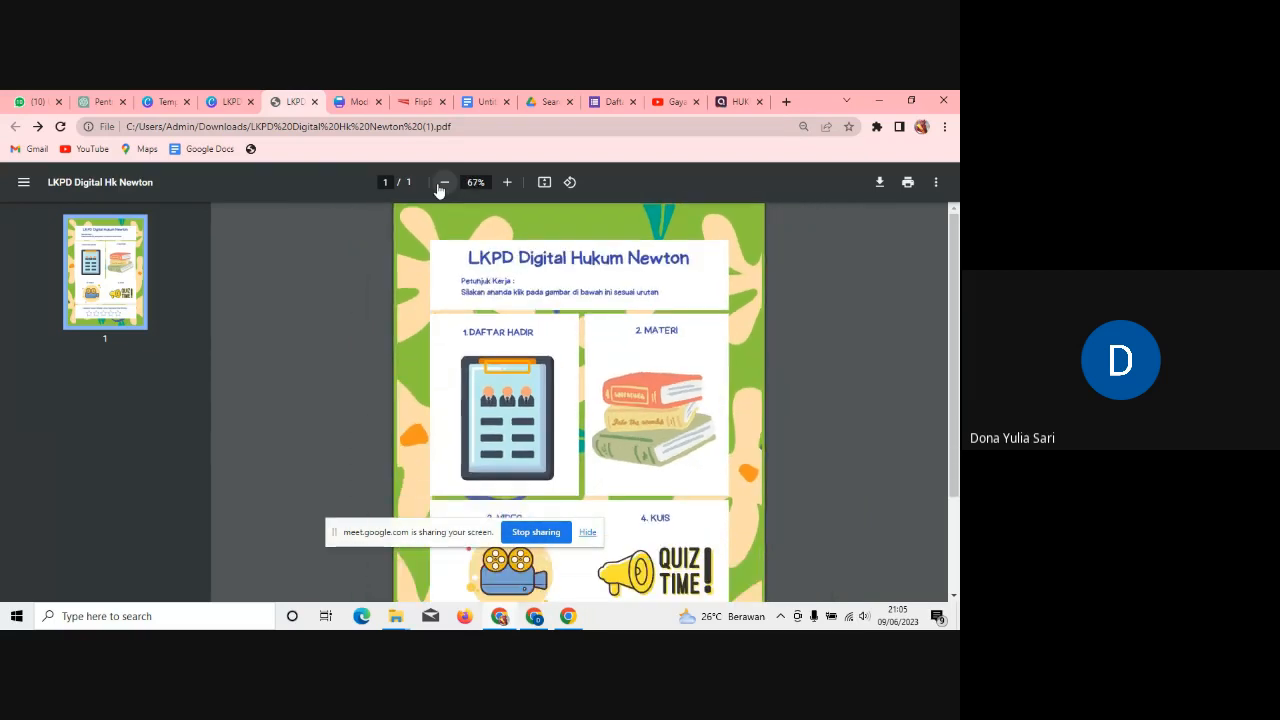
scroll(440, 195, "down", 2)
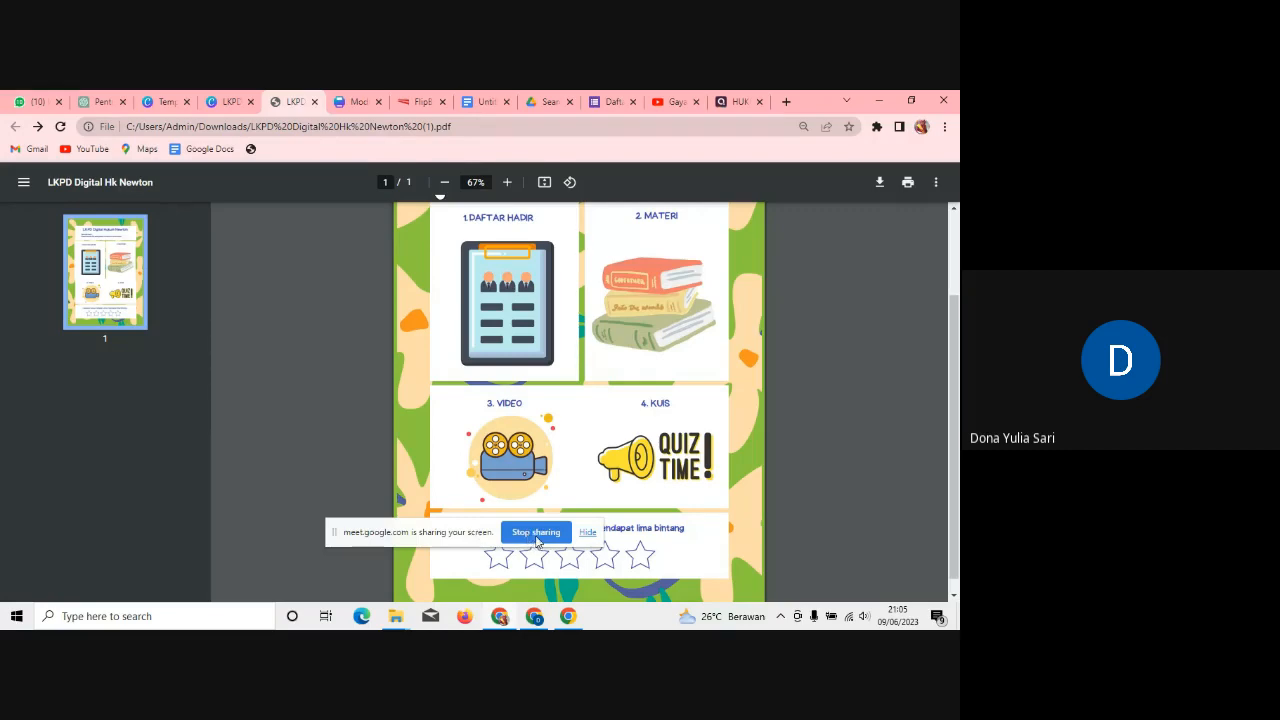
left_click(536, 533)
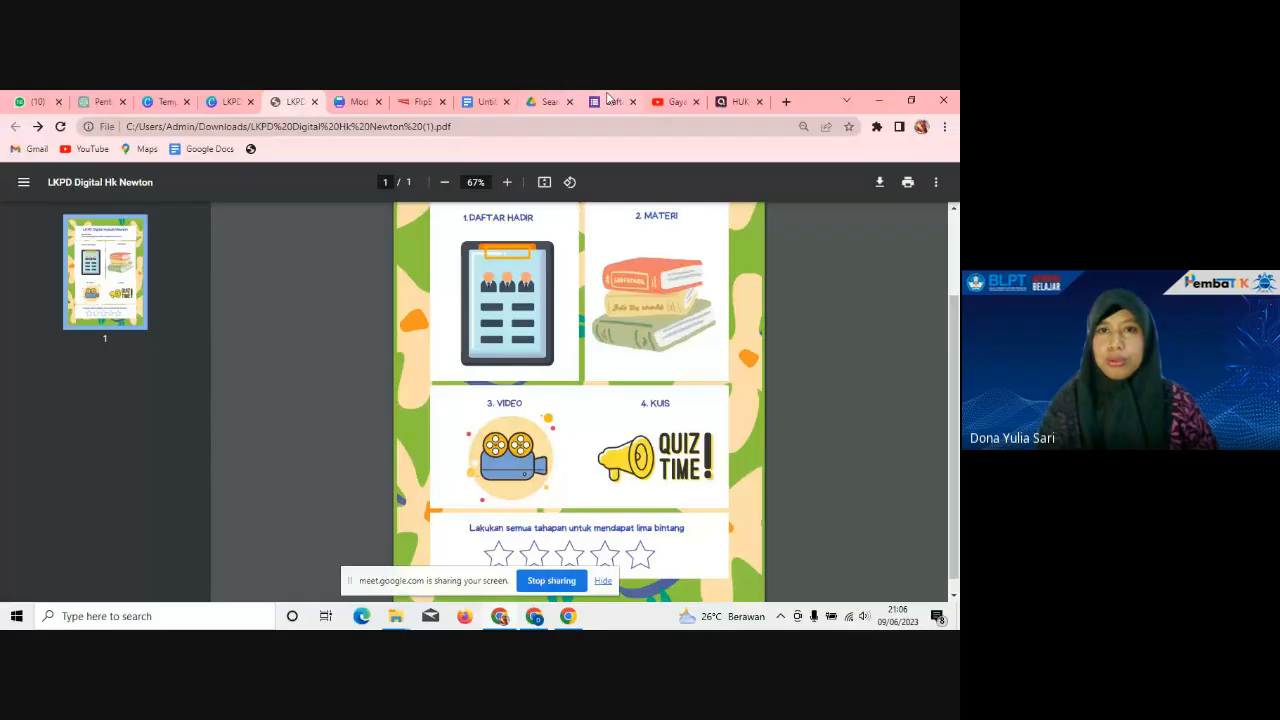
Step: Switch to the Daftar Hadir Fisika form, dismiss the Send form dialog, and select the Kelas question
left_click(610, 101)
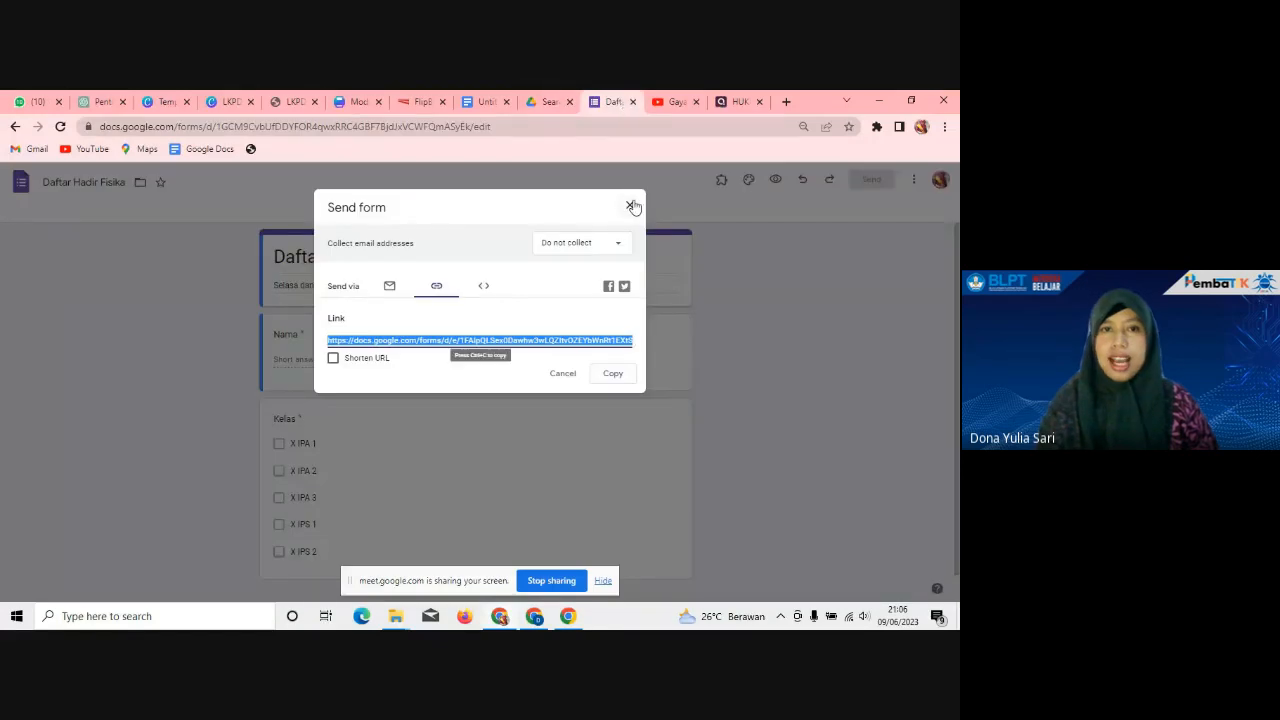
left_click(631, 206)
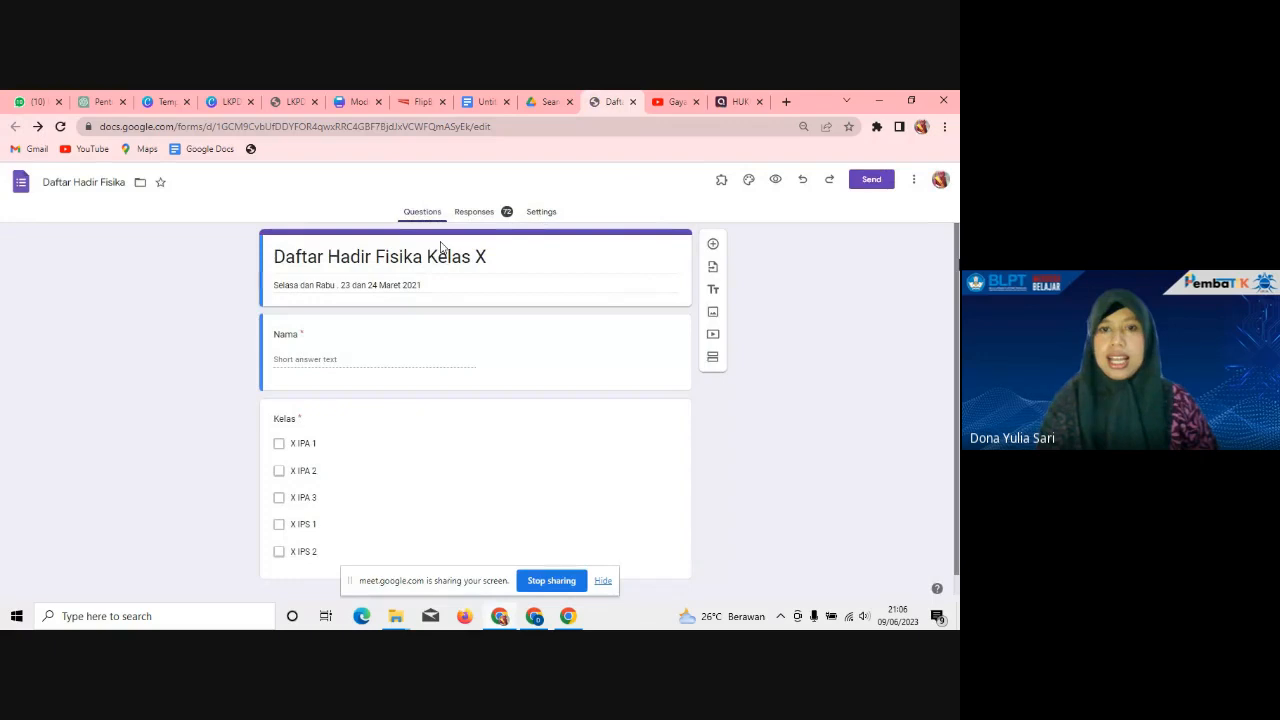
scroll(440, 247, "down", 1)
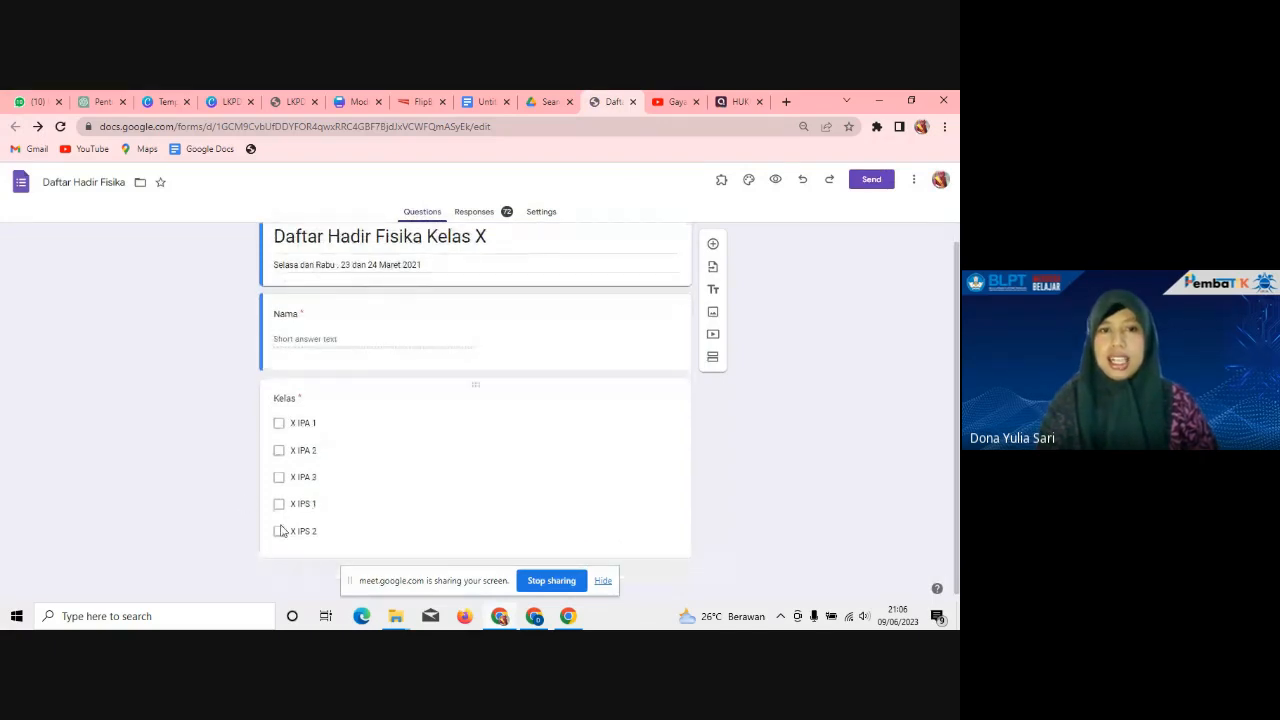
left_click(282, 531)
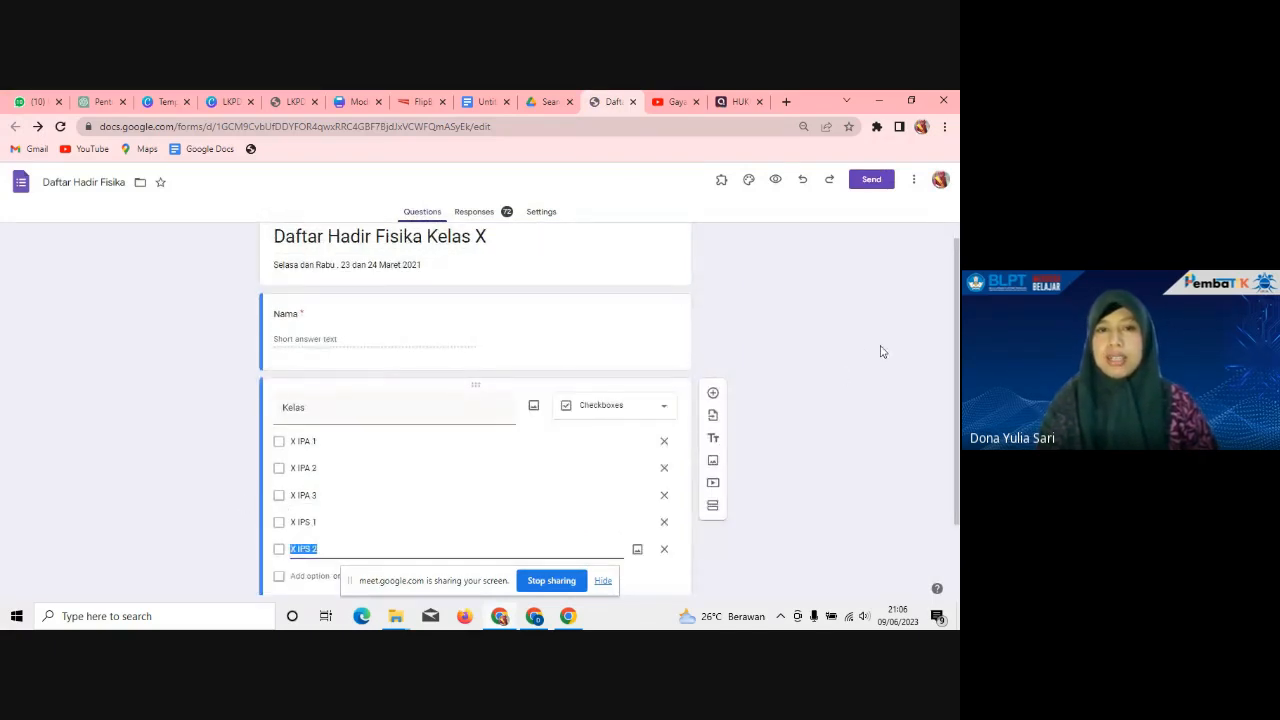
Step: Review the form's 72 responses, then go back to the Questions view
left_click(486, 216)
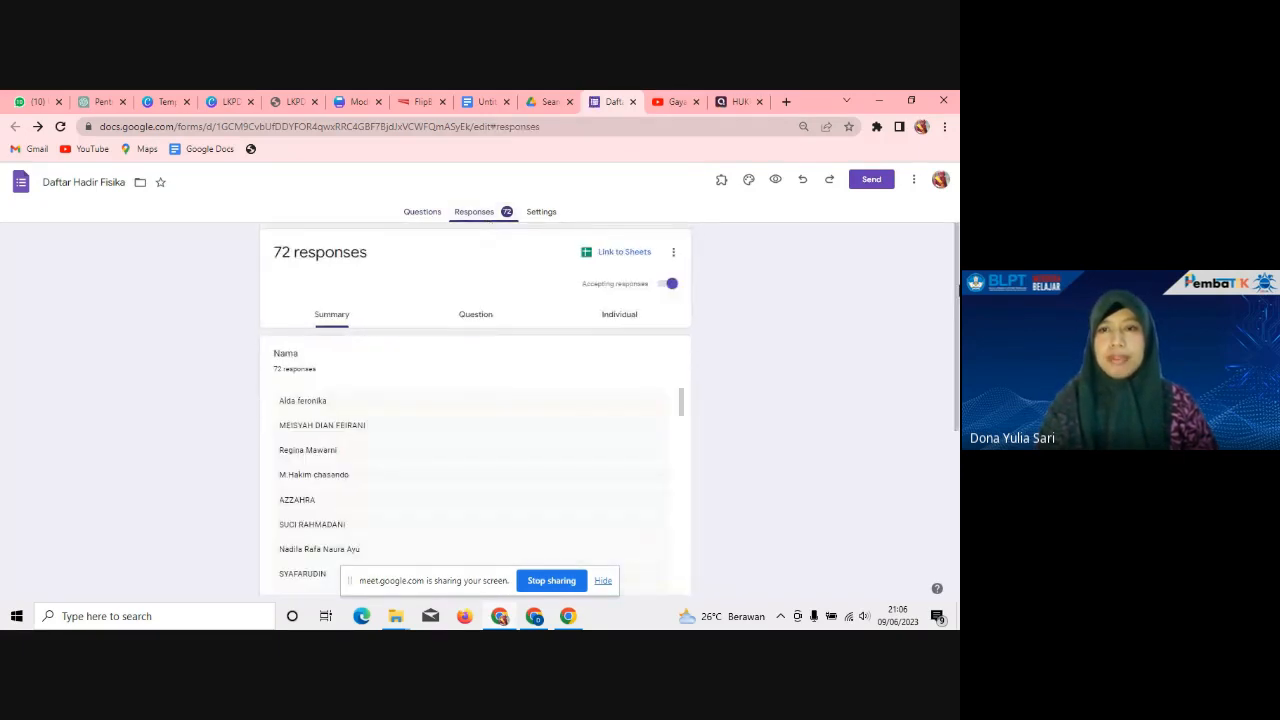
scroll(431, 257, "down", 1)
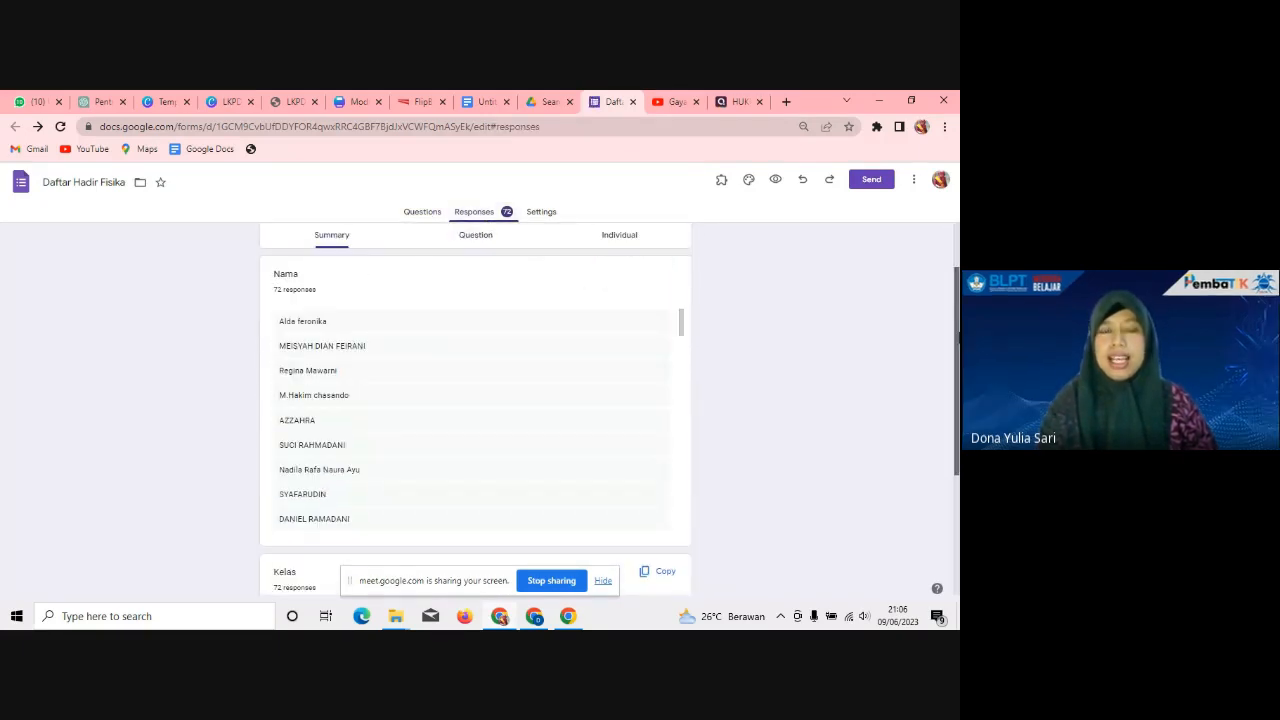
scroll(475, 400, "down", 2)
scroll(475, 400, "up", 3)
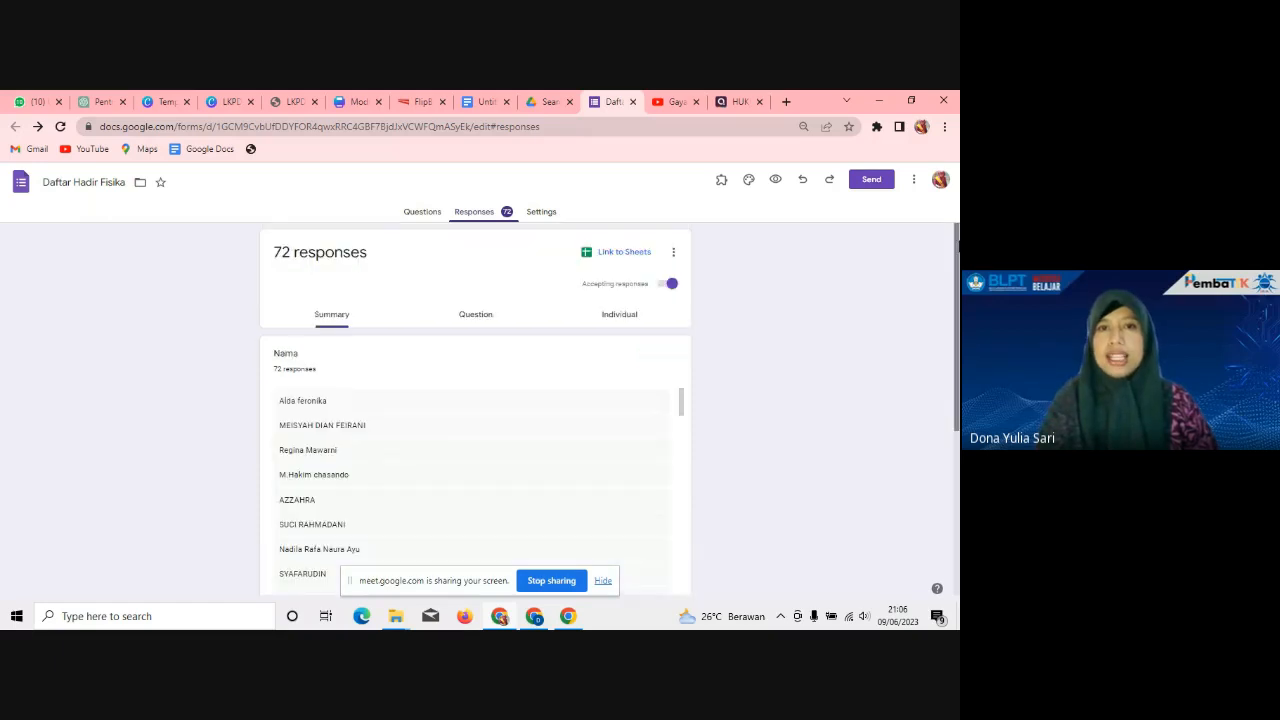
left_click(422, 213)
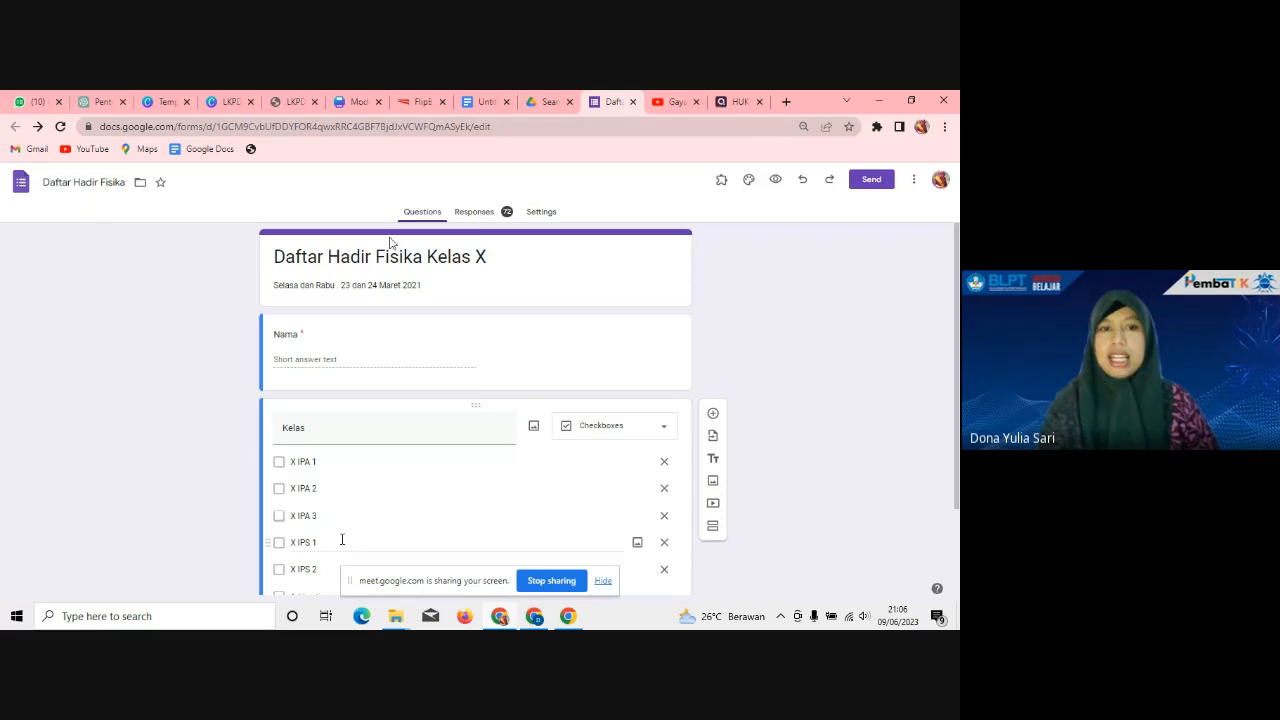